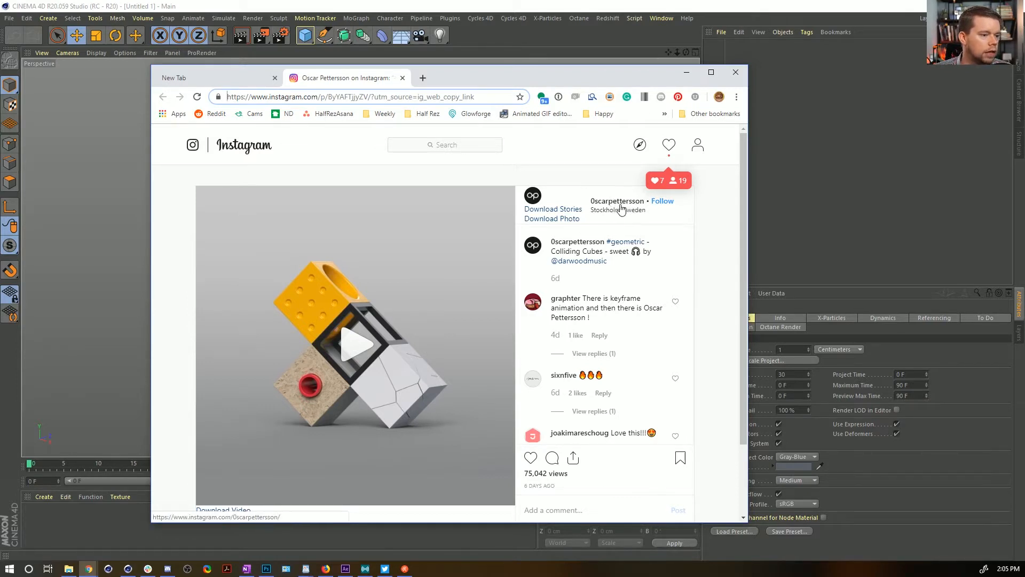
Play and pause the Colliding Cubes video on the Instagram post to examine how the four cubes tumble and stack
left_click(352, 350)
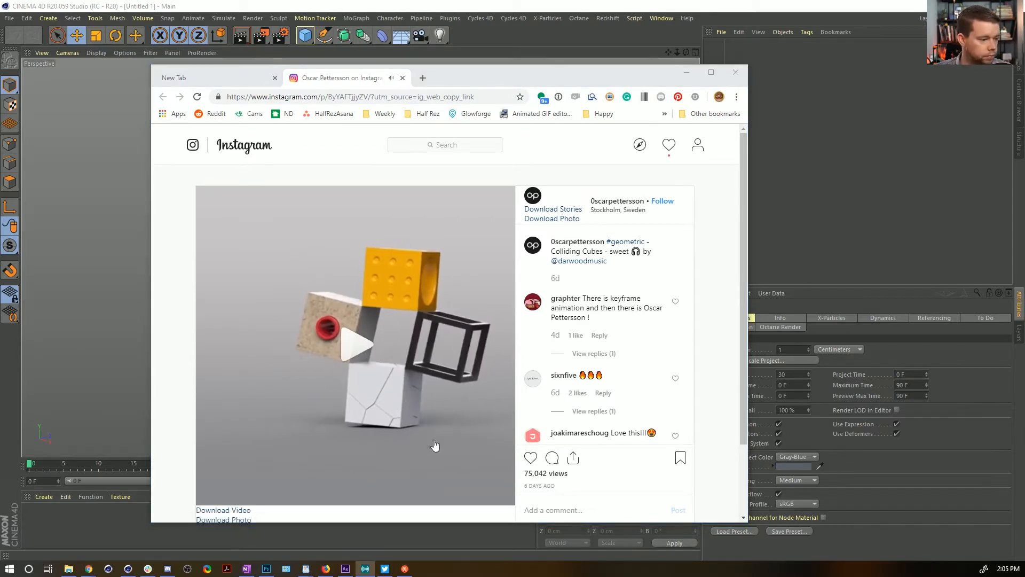
left_click(363, 352)
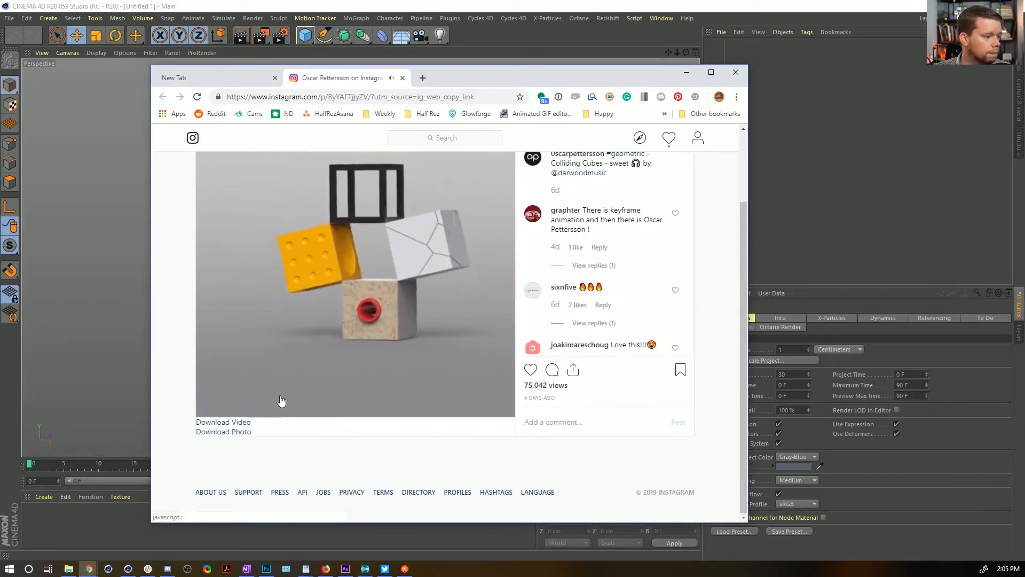
scroll(386, 345, "down", 1)
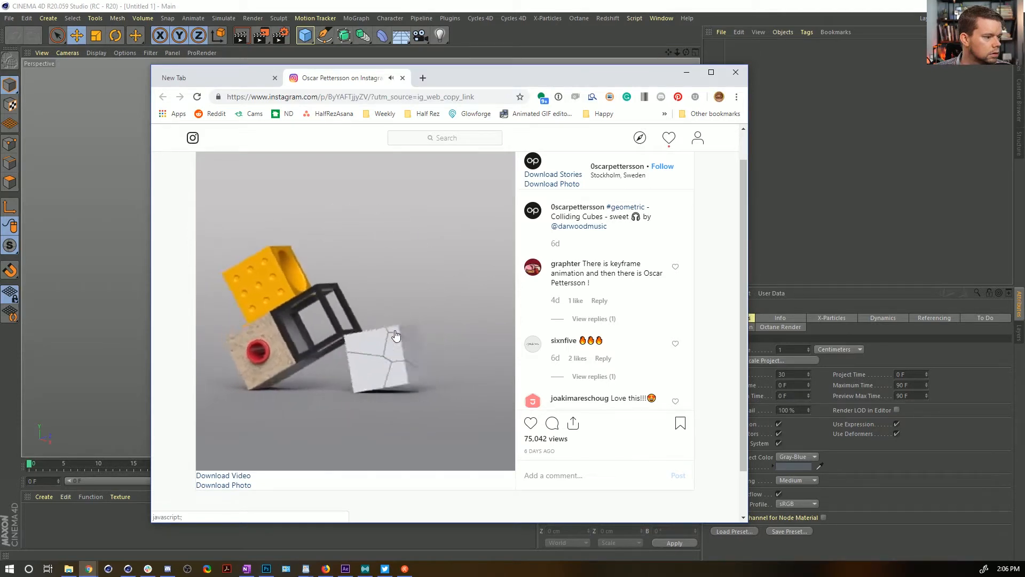
left_click(396, 342)
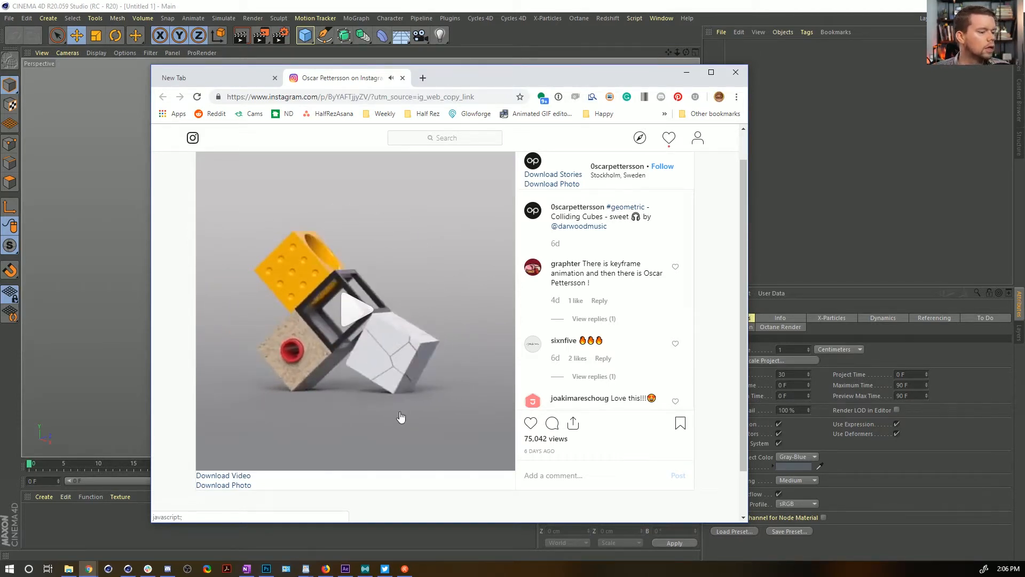
scroll(401, 417, "down", 2)
scroll(420, 238, "up", 2)
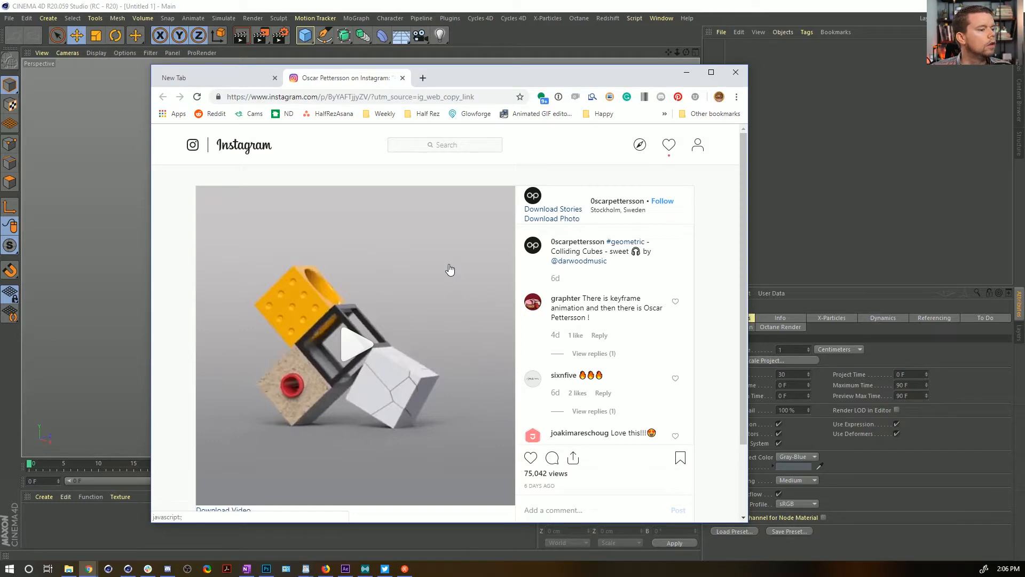
scroll(481, 331, "down", 2)
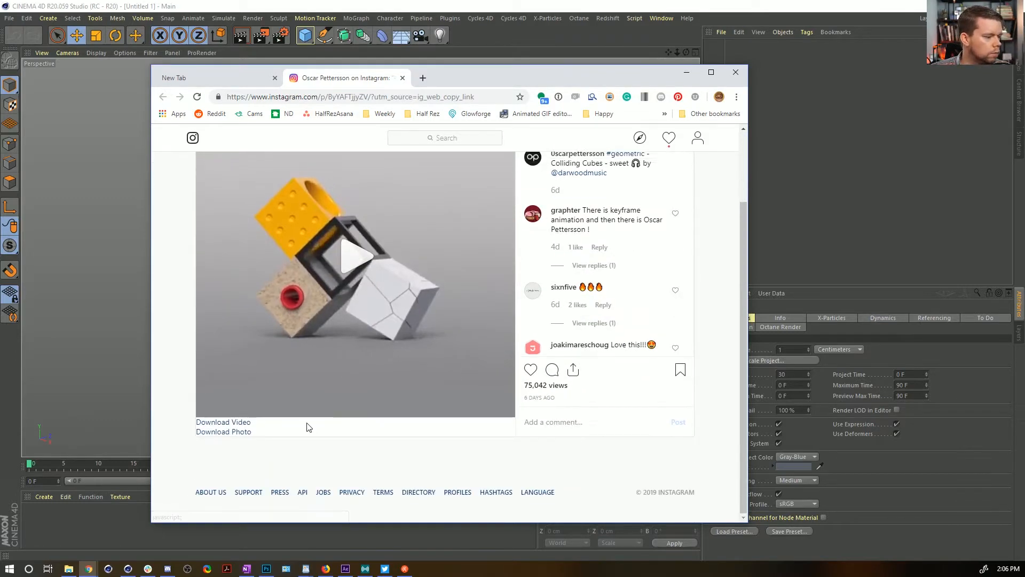
left_click(243, 430)
left_click(290, 382)
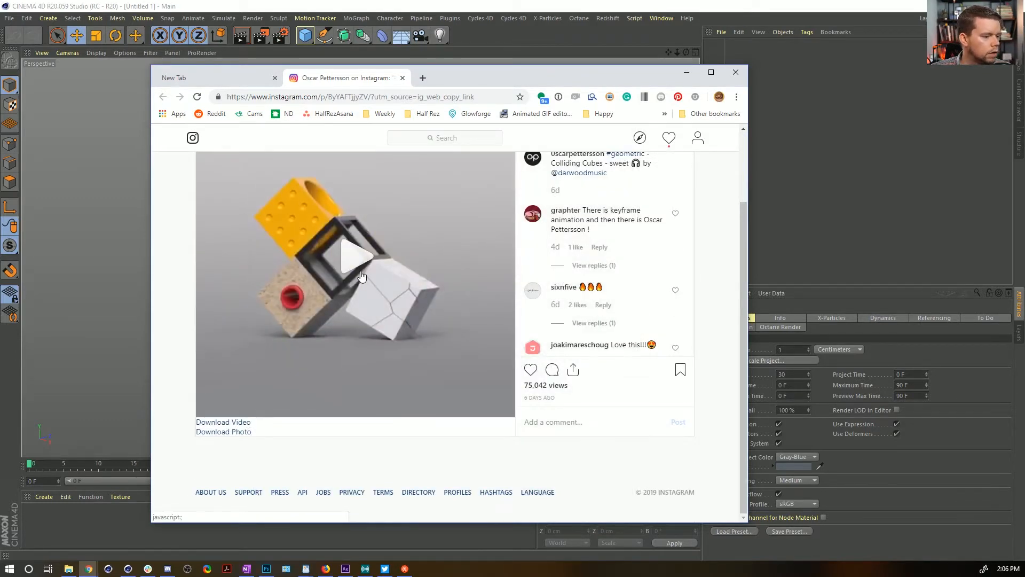
scroll(347, 299, "up", 1)
left_click(346, 303)
scroll(272, 406, "down", 1)
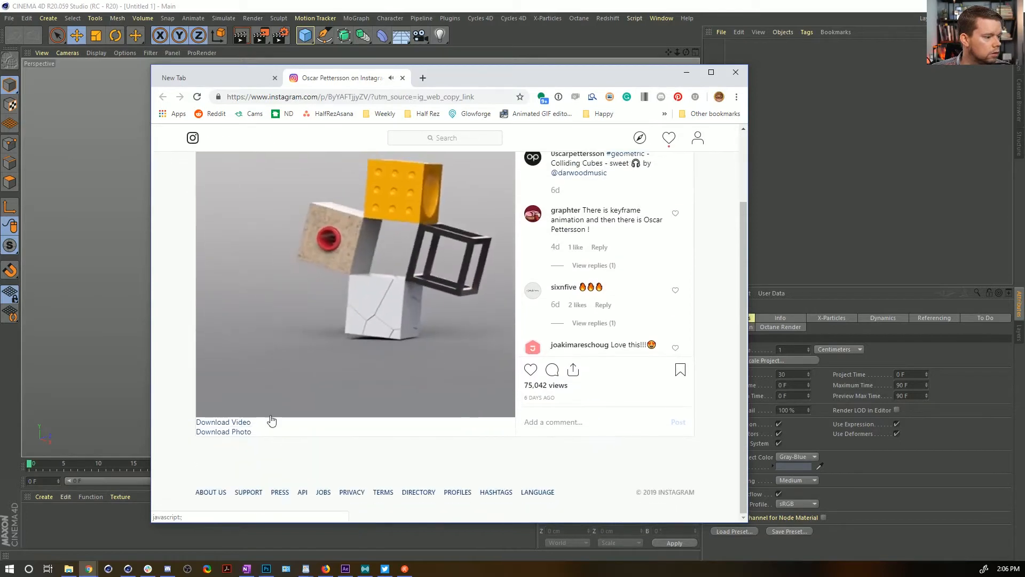
left_click(362, 277)
scroll(398, 240, "up", 1)
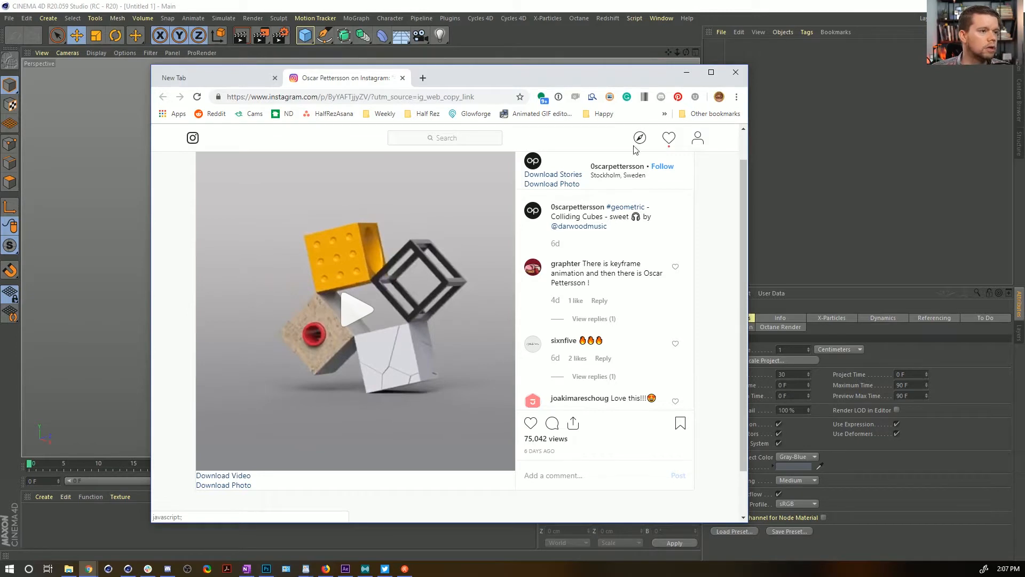
Switch to Cinema 4D and add a joint object to the empty scene
left_click(731, 19)
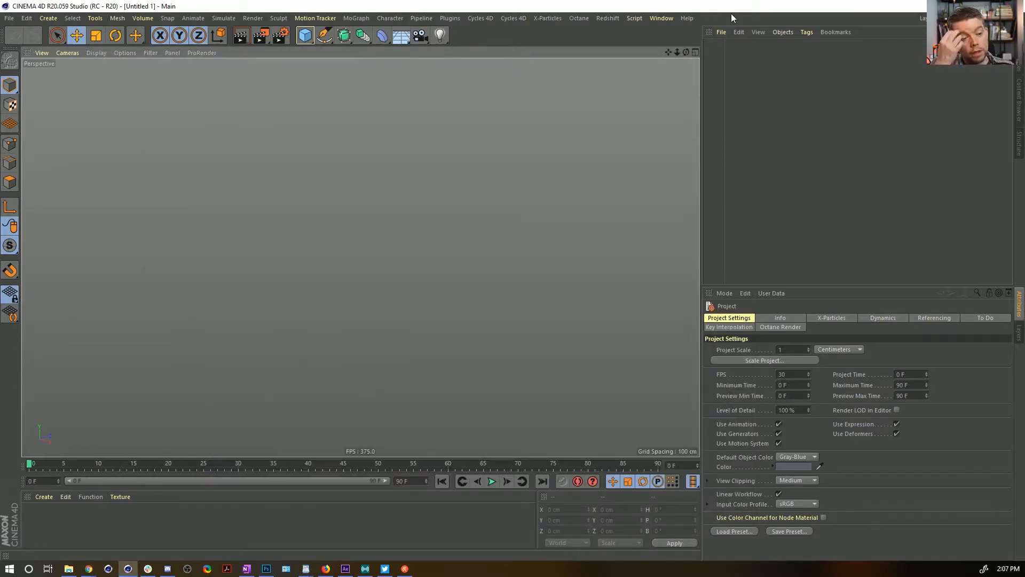
left_click(306, 36)
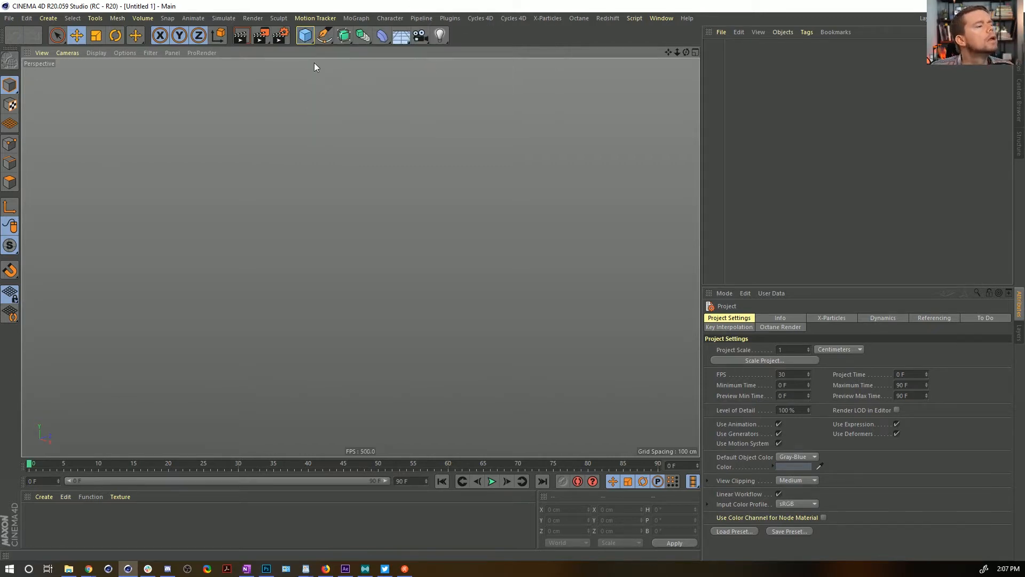
left_click(449, 19)
mouse_move(381, 17)
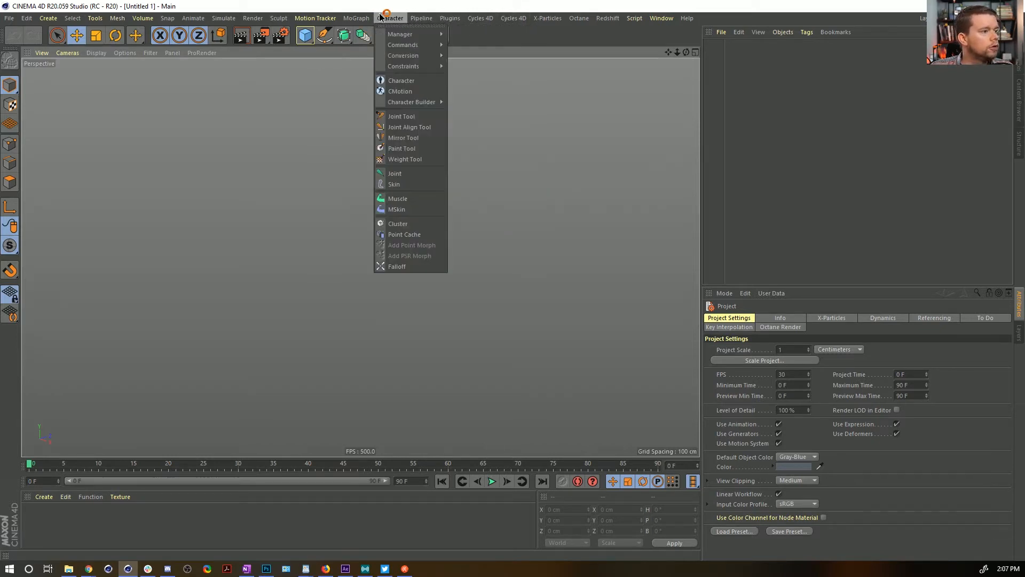
left_click(412, 174)
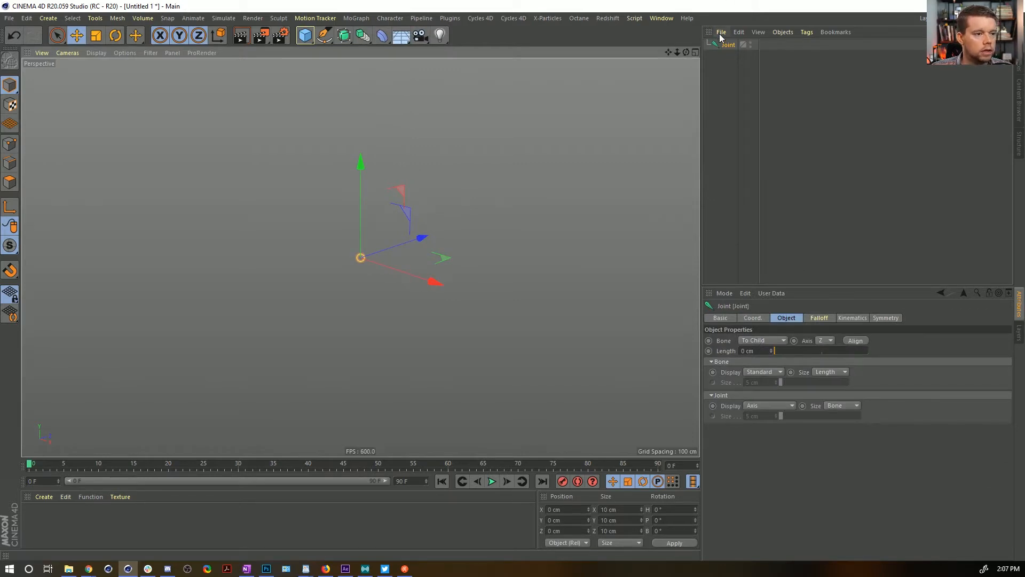
Build a three-joint chain from nested copies of the joint, offsetting each child 100 cm along Z from its parent
left_click_drag(726, 45, 731, 46, "ctrl")
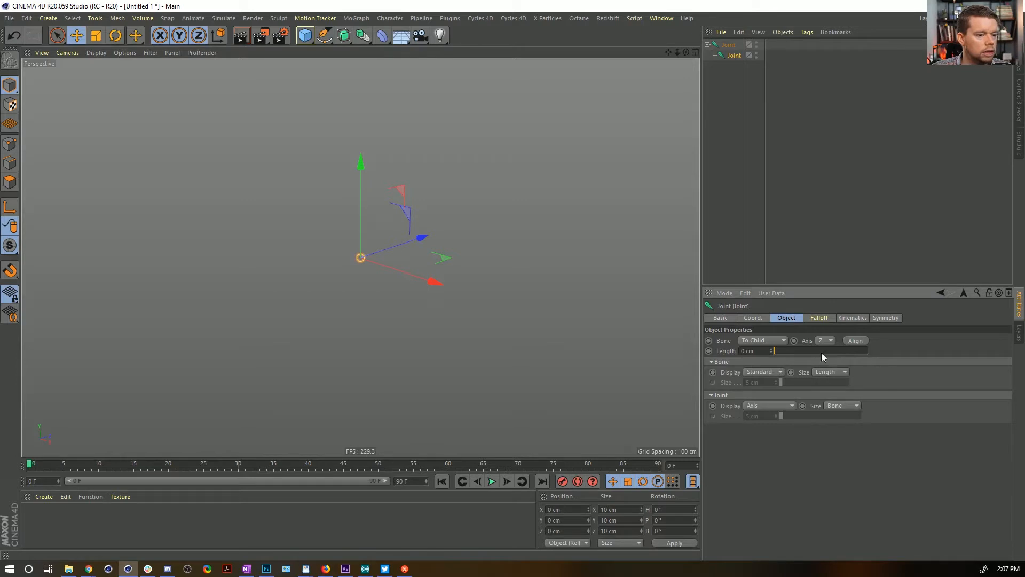
left_click_drag(418, 234, 462, 224)
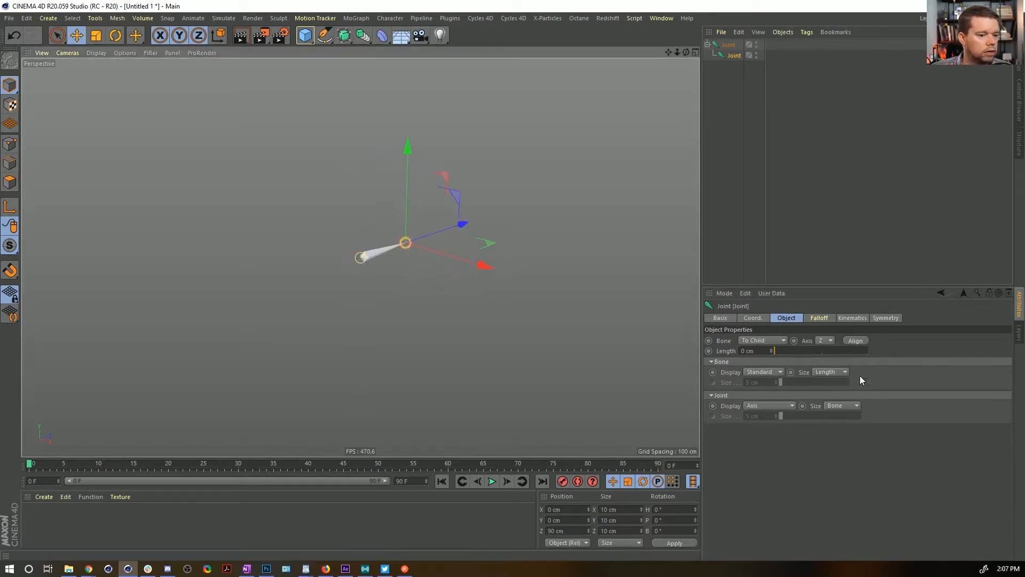
left_click(728, 45)
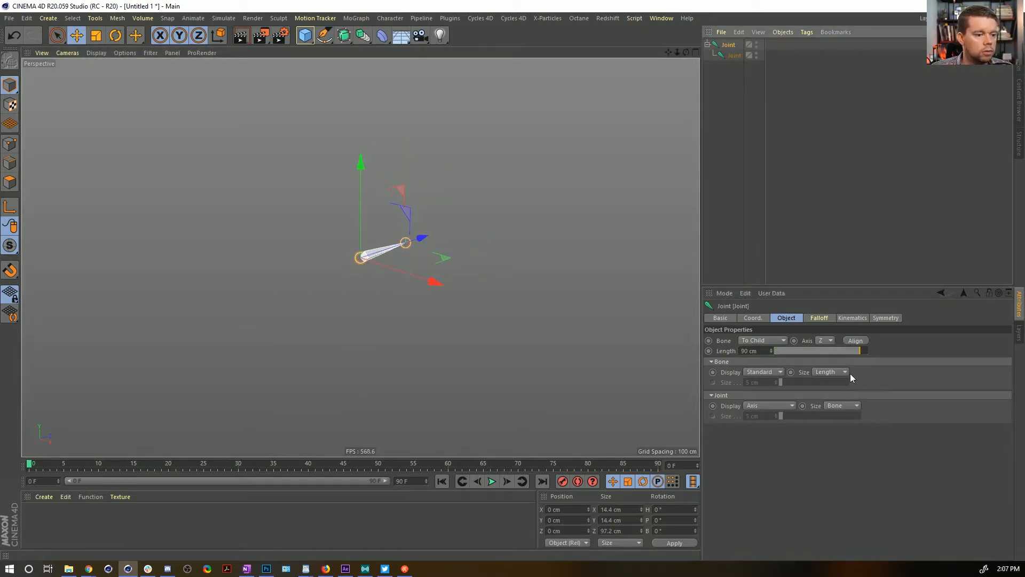
mouse_move(733, 55)
left_mouse_down()
mouse_move(743, 59)
mouse_move(735, 56)
left_mouse_up()
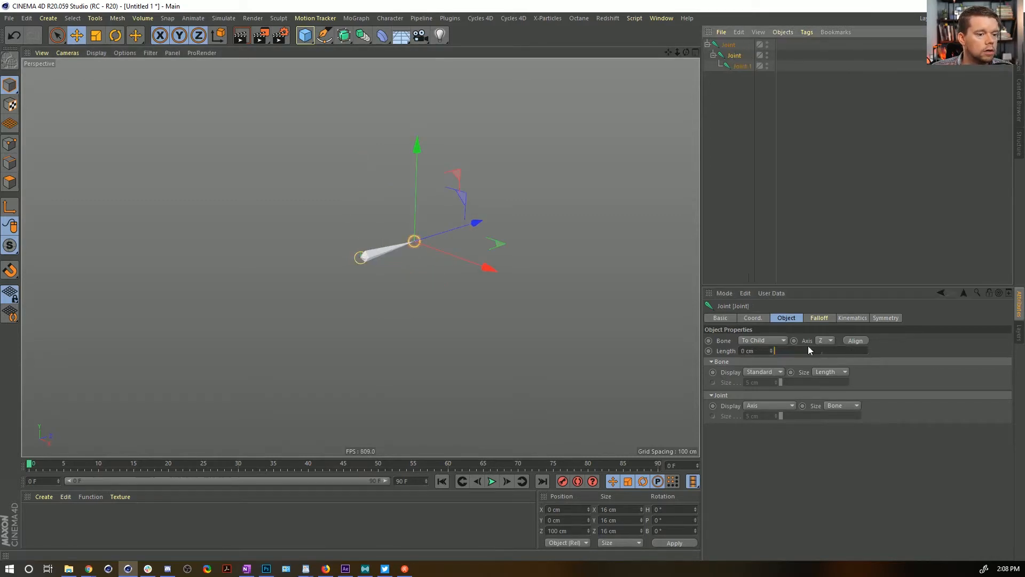
left_click_drag(447, 216, 415, 222, "alt")
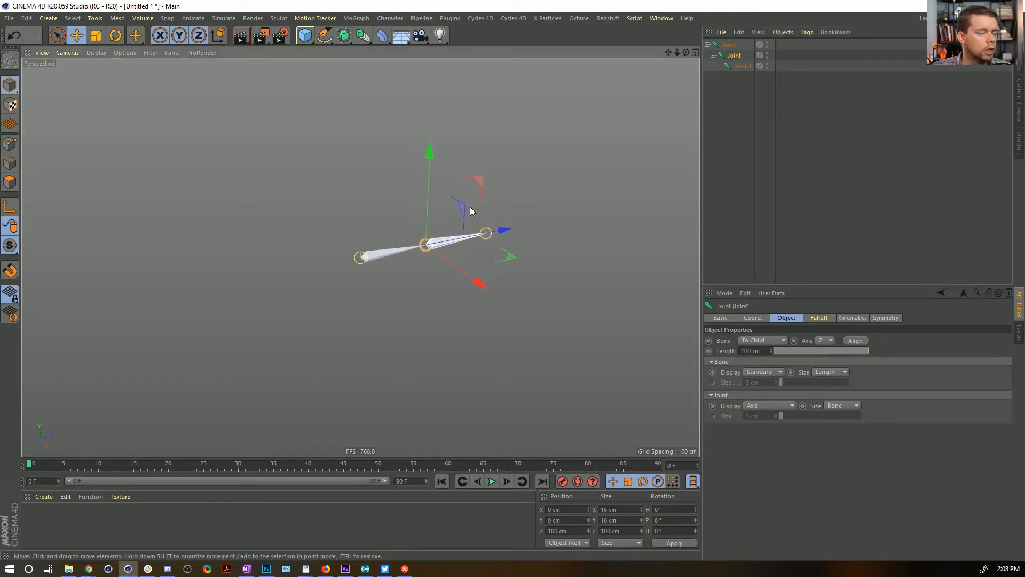
Duplicate the joint chain and rotate the copy to 90° pitch, with its middle joint bent so the last bone is horizontal
left_click(728, 46)
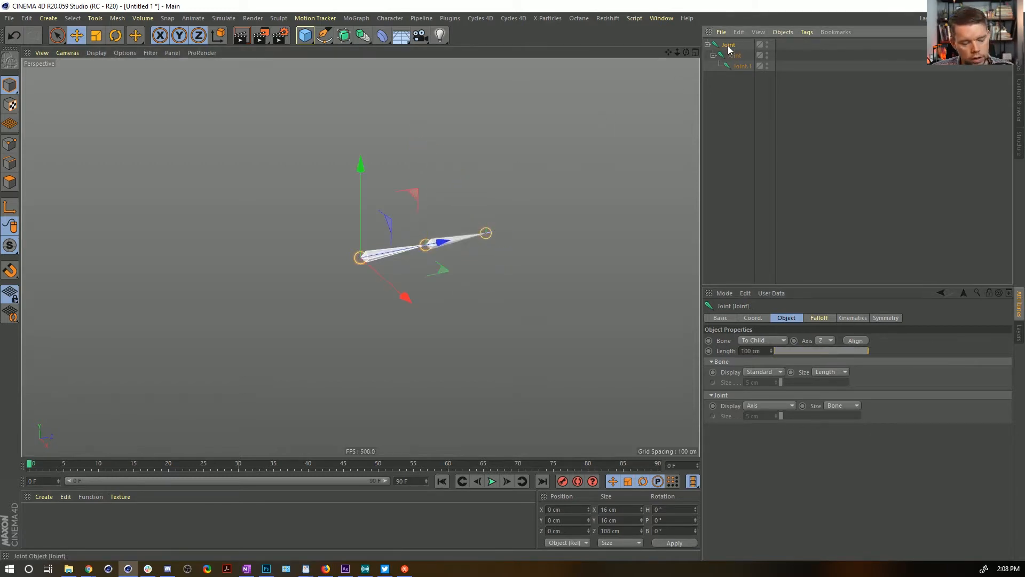
key("ctrl+c")
key("ctrl+v")
key("r")
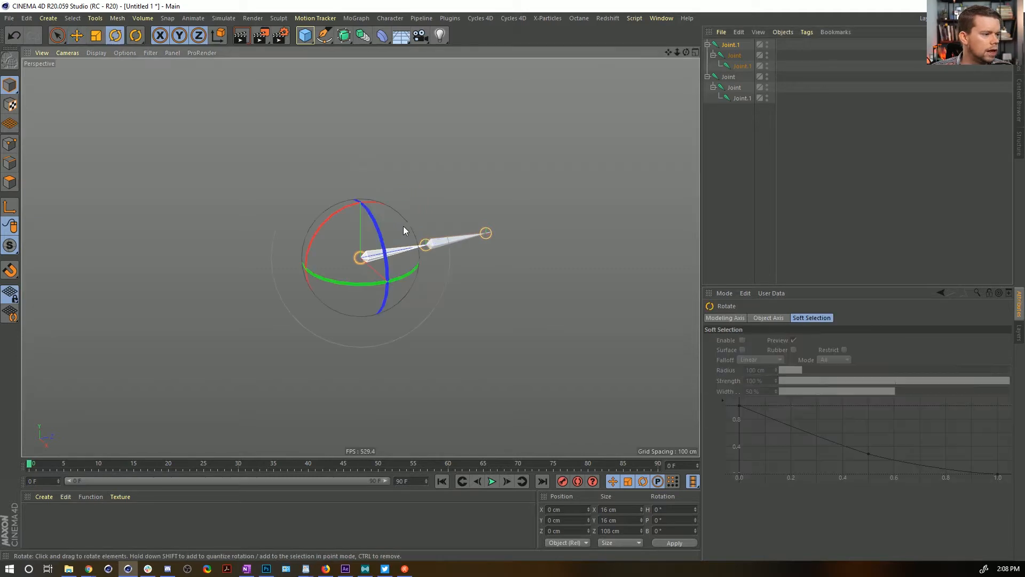
left_click_drag(345, 209, 238, 322)
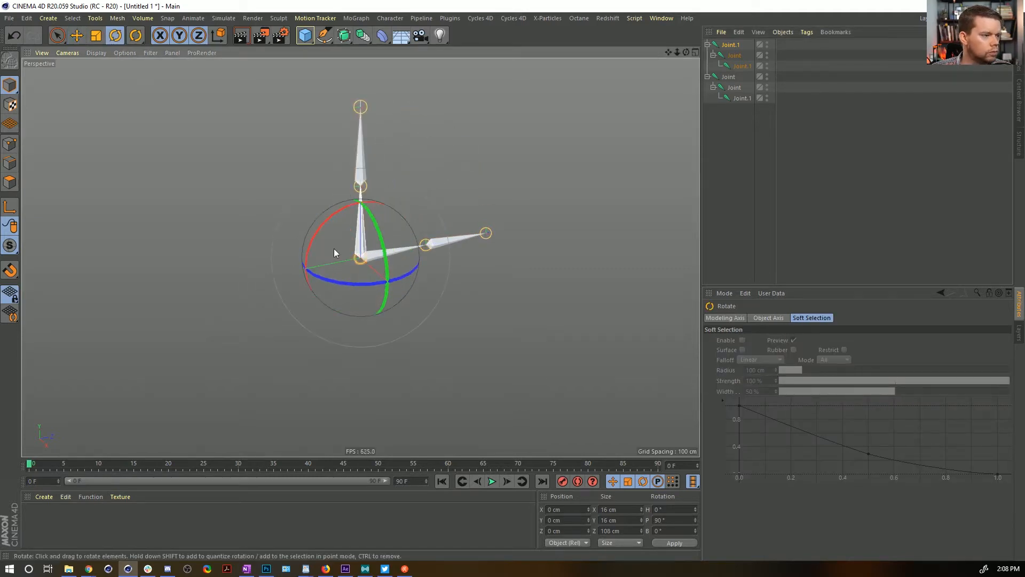
left_click(734, 55)
left_click_drag(316, 149, 414, 137)
Rotate the middle joint of the original chain to 90° pitch so both chains form a square
left_click(741, 94)
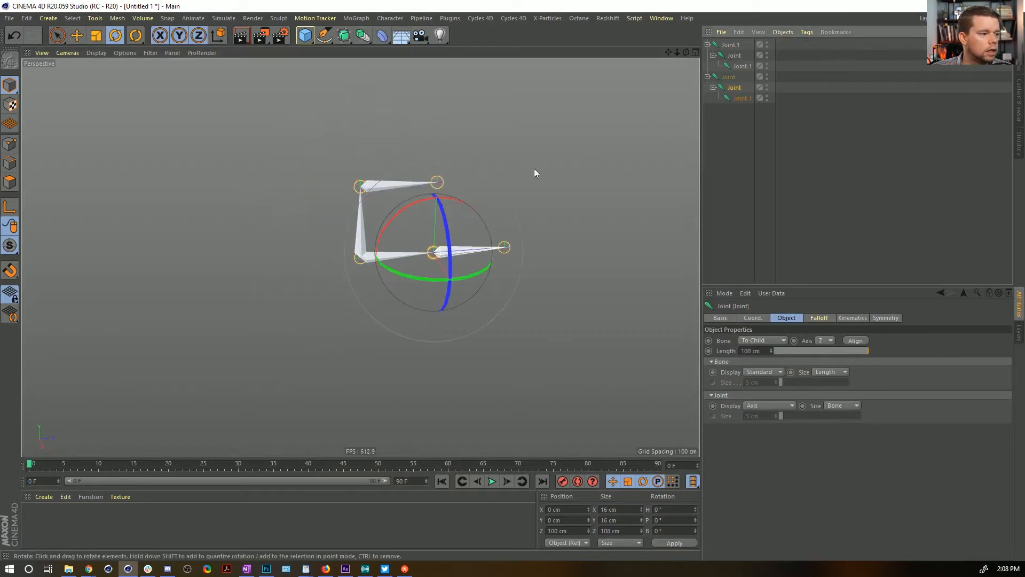
left_click_drag(416, 199, 371, 283)
mouse_move(385, 212)
left_mouse_down()
mouse_move(305, 181)
mouse_move(440, 201)
mouse_move(402, 209)
left_mouse_up()
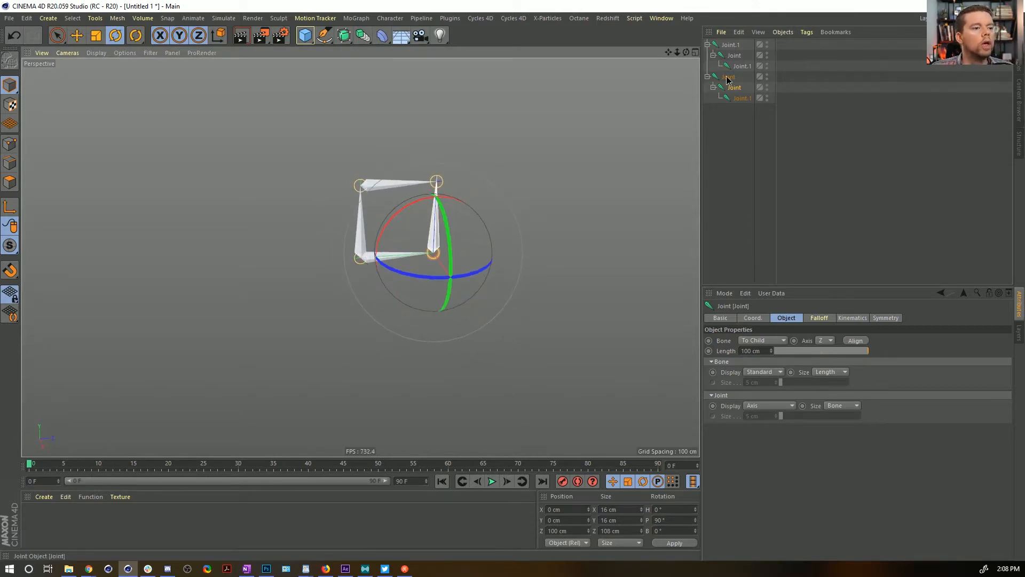
Delete the original joint chain, keeping only the upright bent copy
left_click(732, 55)
left_click(725, 44)
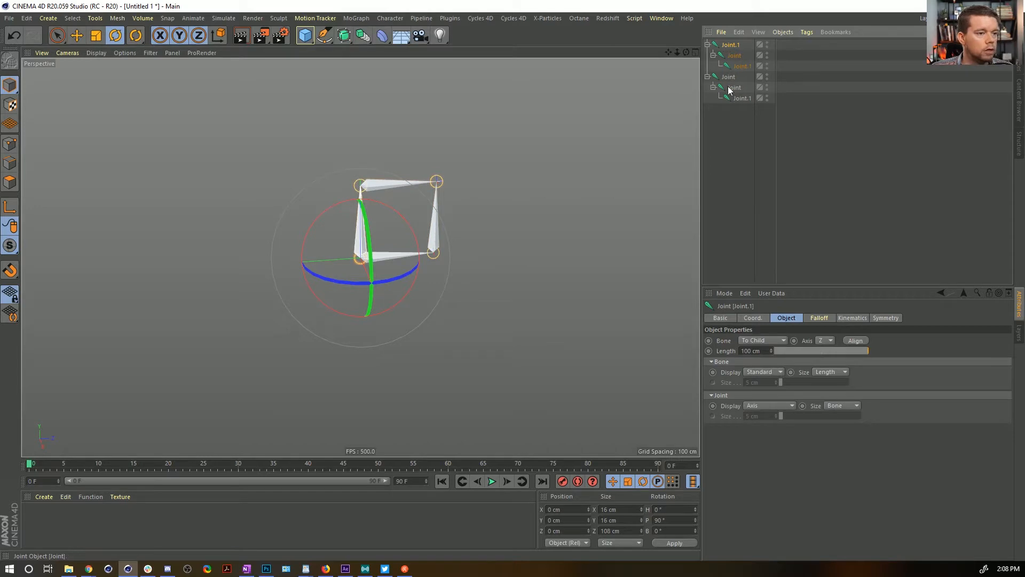
left_click(728, 76)
key("Delete")
Add an IK tag to the chain's root joint with the last joint as its end, and give it a goal and a pole
right_click(723, 44)
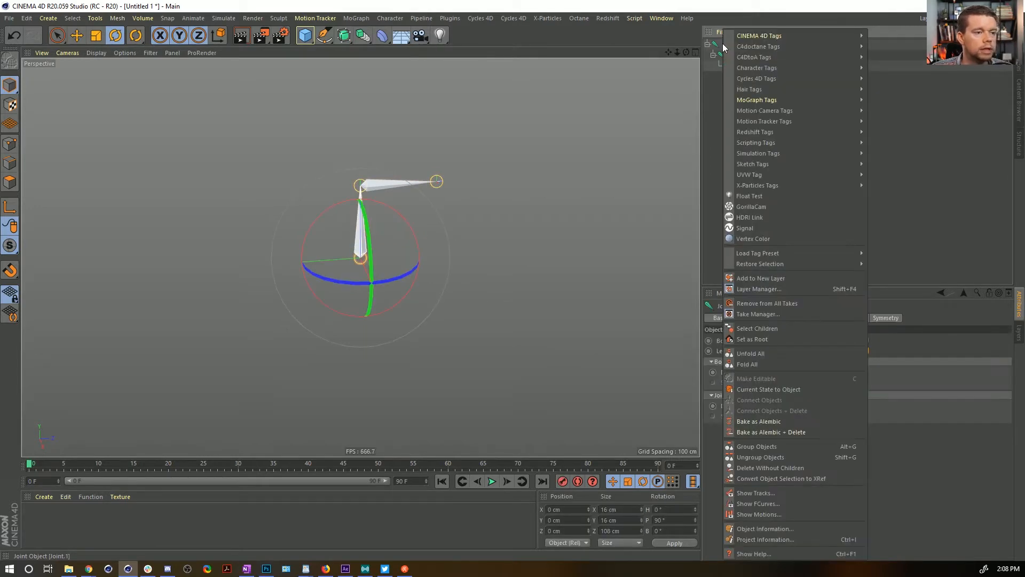
mouse_move(753, 38)
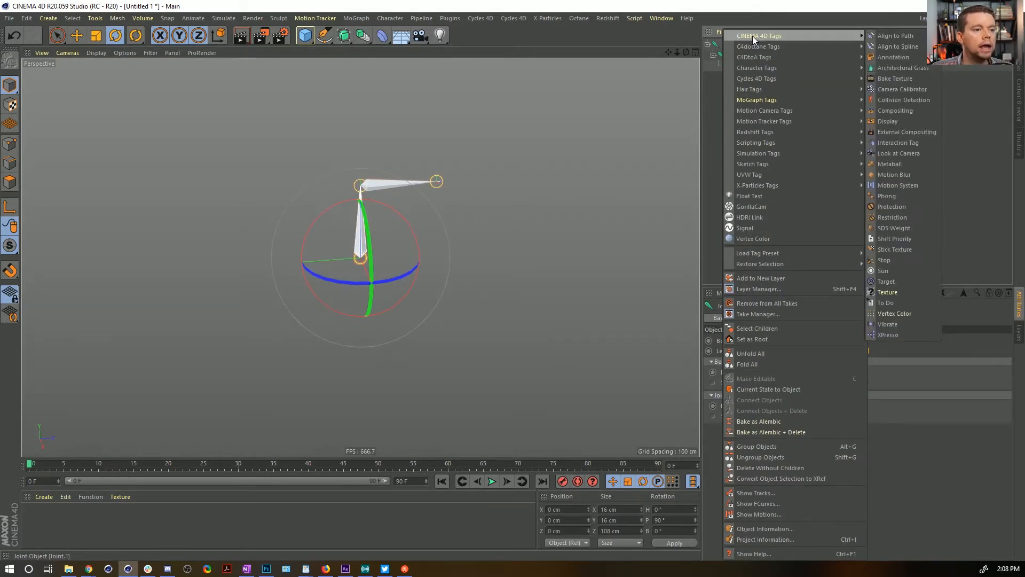
mouse_move(767, 67)
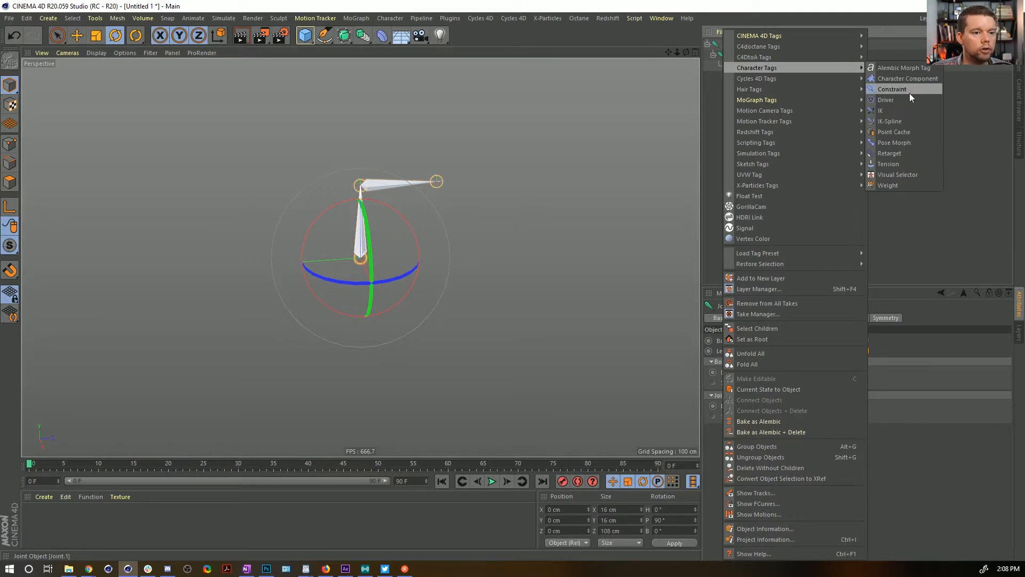
left_click(903, 111)
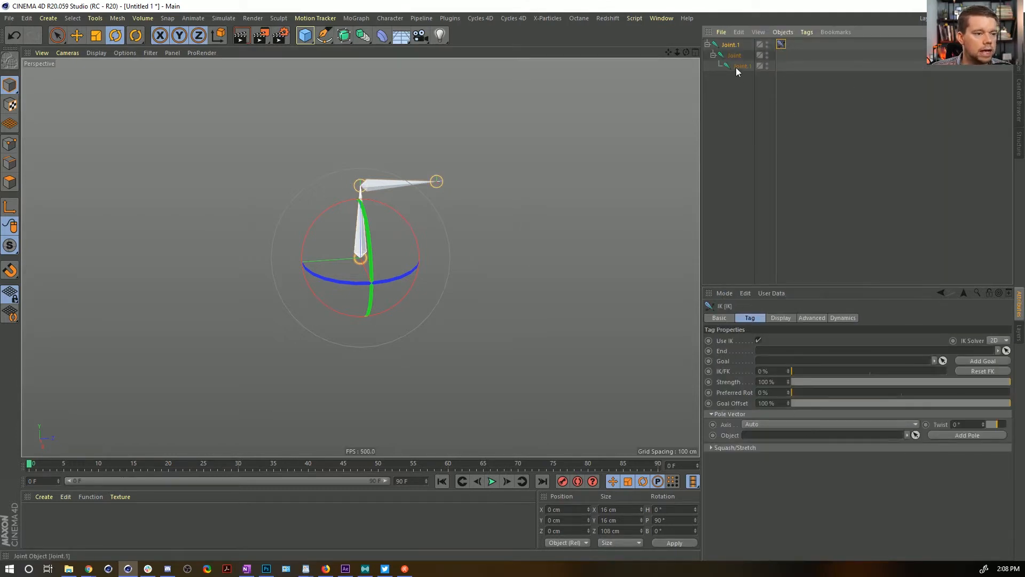
left_click_drag(735, 68, 778, 348)
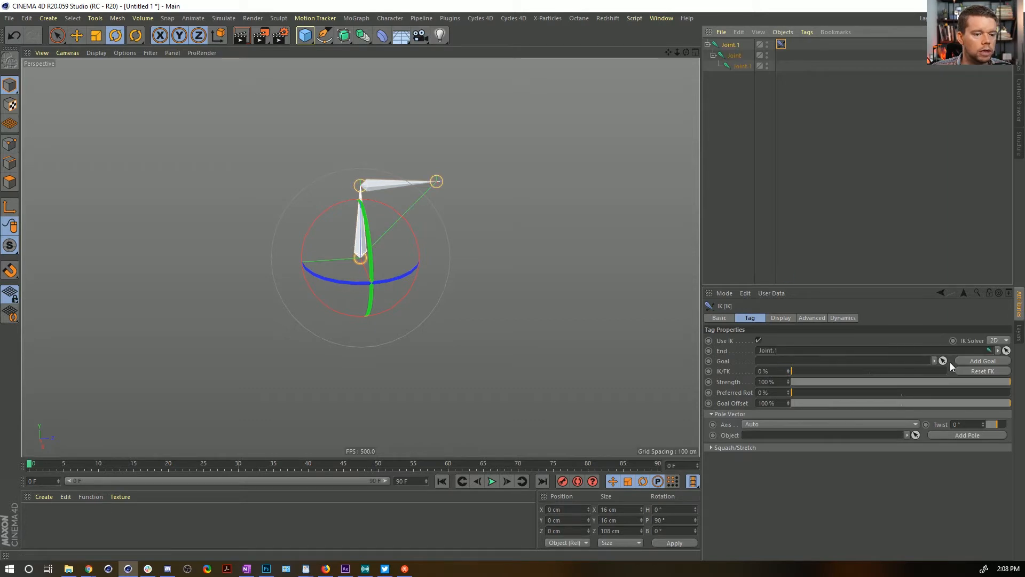
left_click(978, 361)
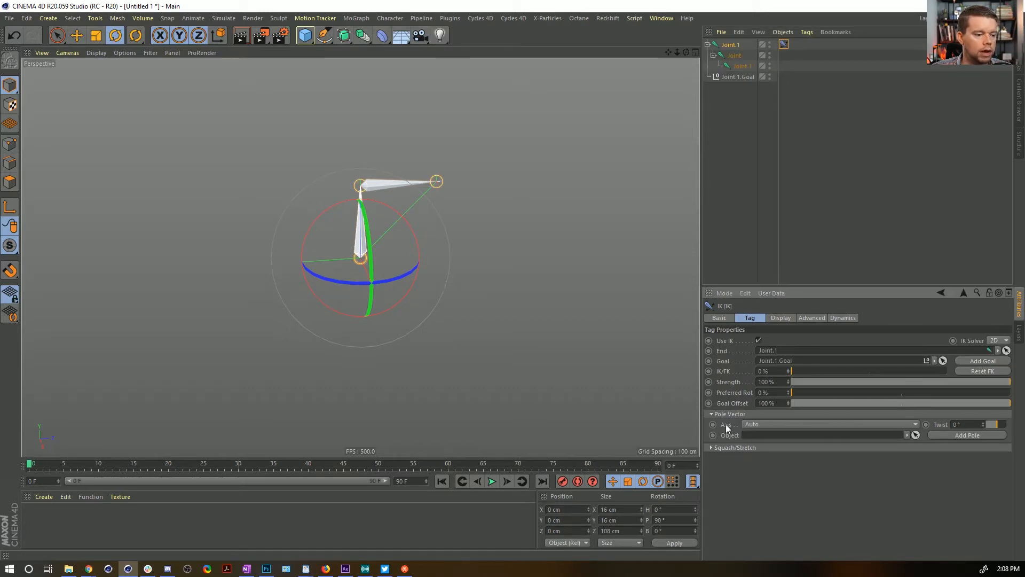
left_click(965, 434)
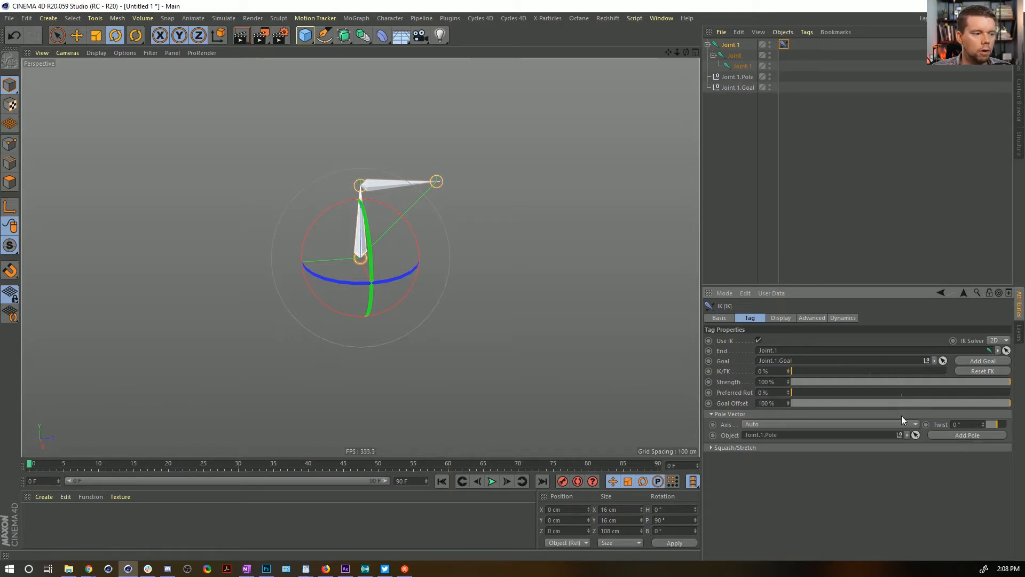
Test the IK chain by moving the pole null, and undo the move
left_click(738, 78)
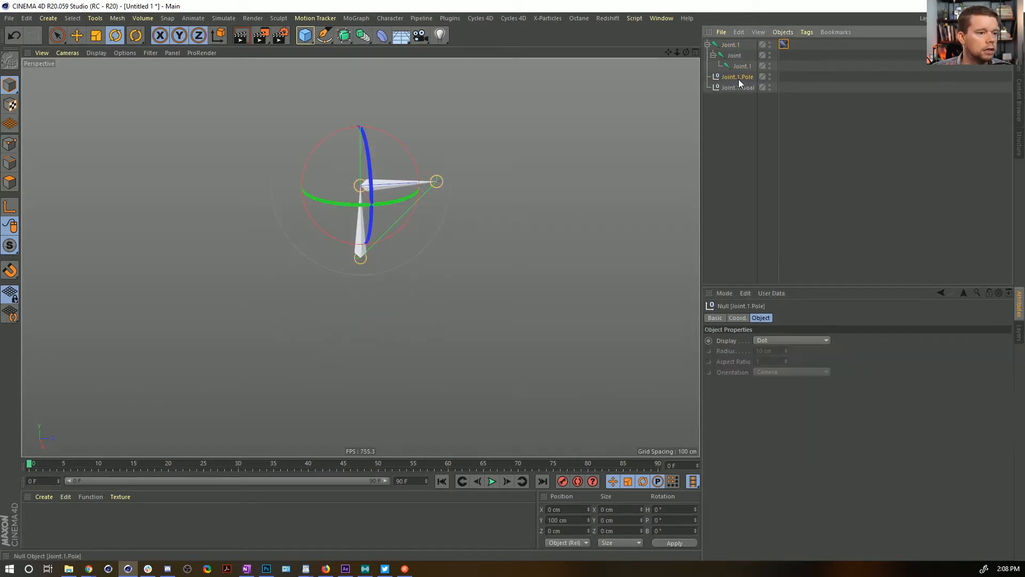
key("e")
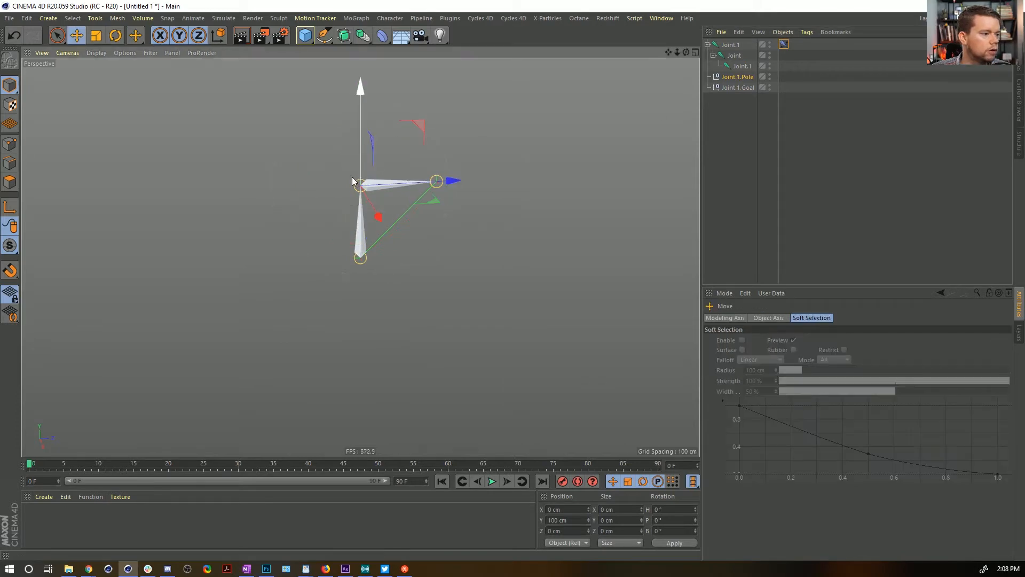
left_click_drag(418, 126, 320, 192, "alt")
key("ctrl+z")
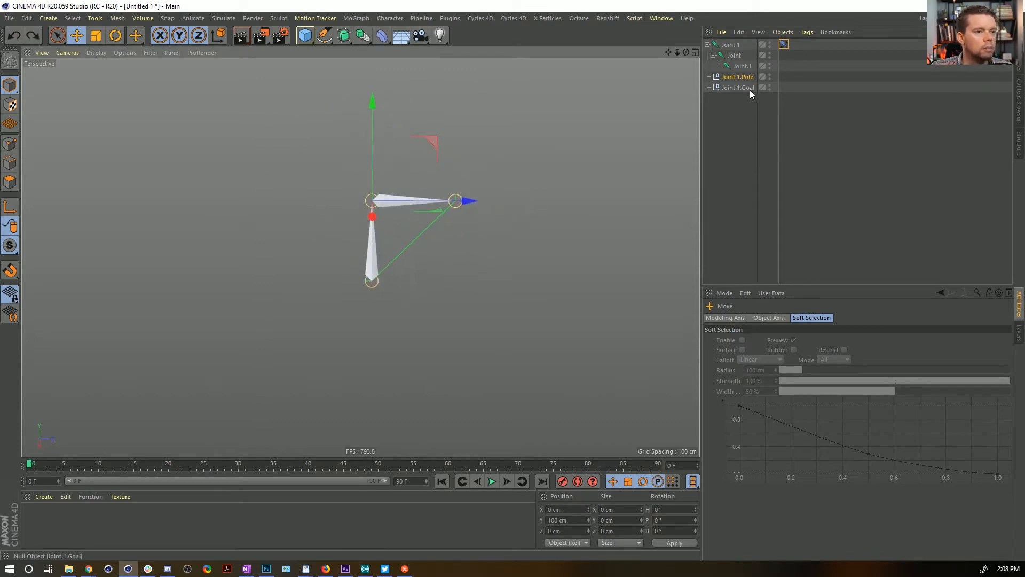
Duplicate the whole IK joint chain together with its pole and goal nulls
left_click(742, 87)
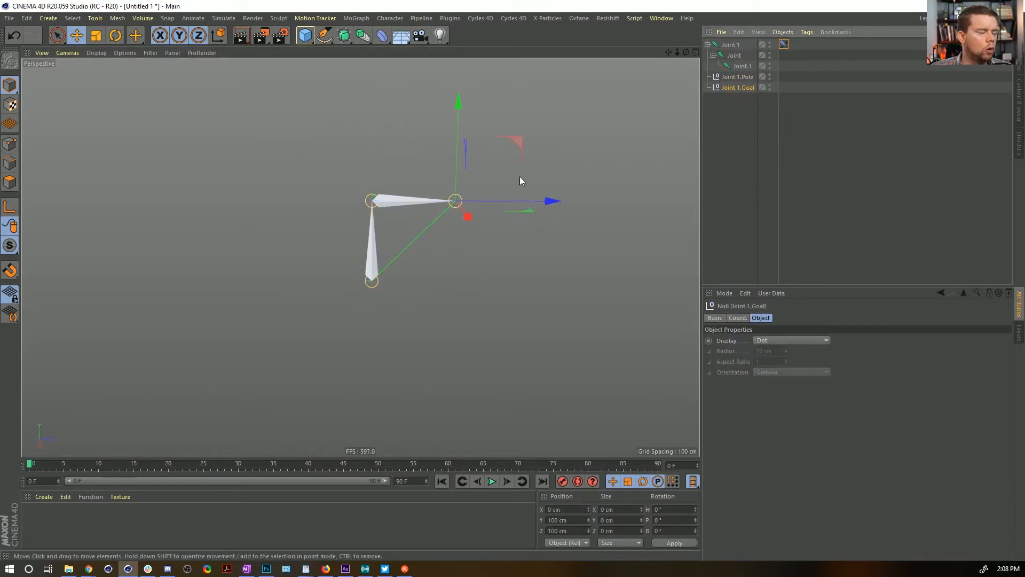
middle_click_drag(441, 217, 455, 176, "alt")
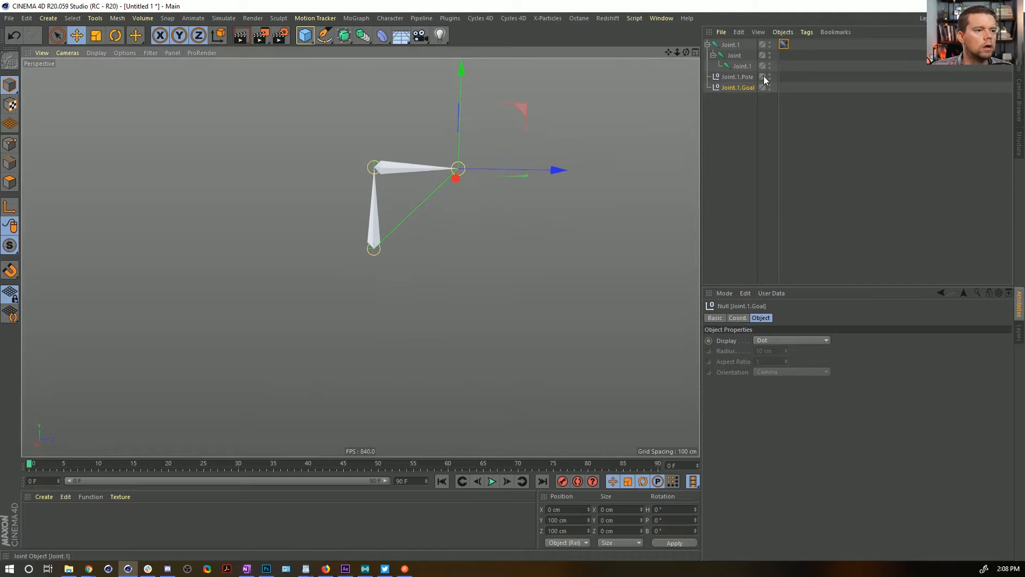
left_click(730, 45)
left_click(739, 88, "shift")
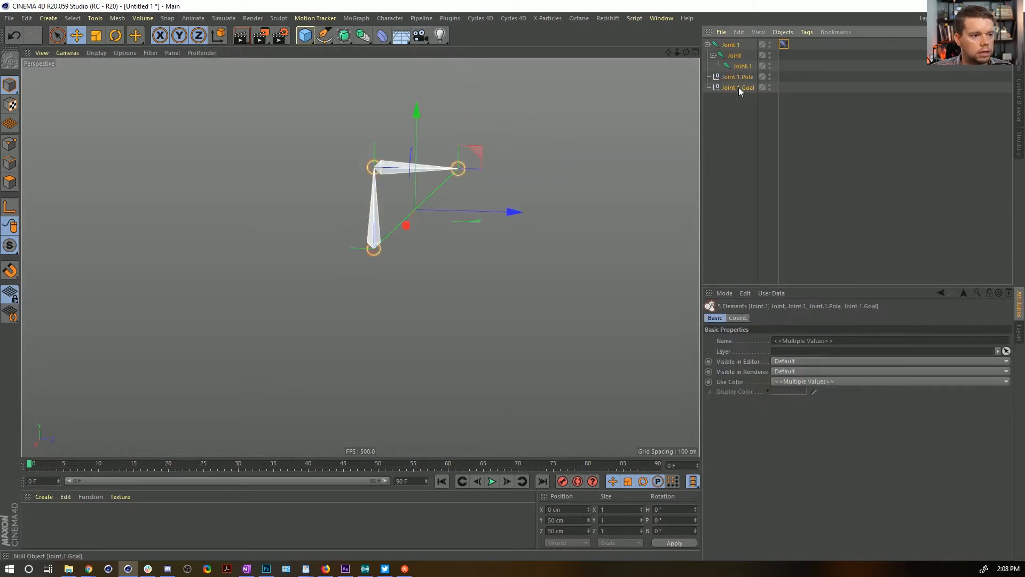
key("ctrl+c")
key("ctrl+v")
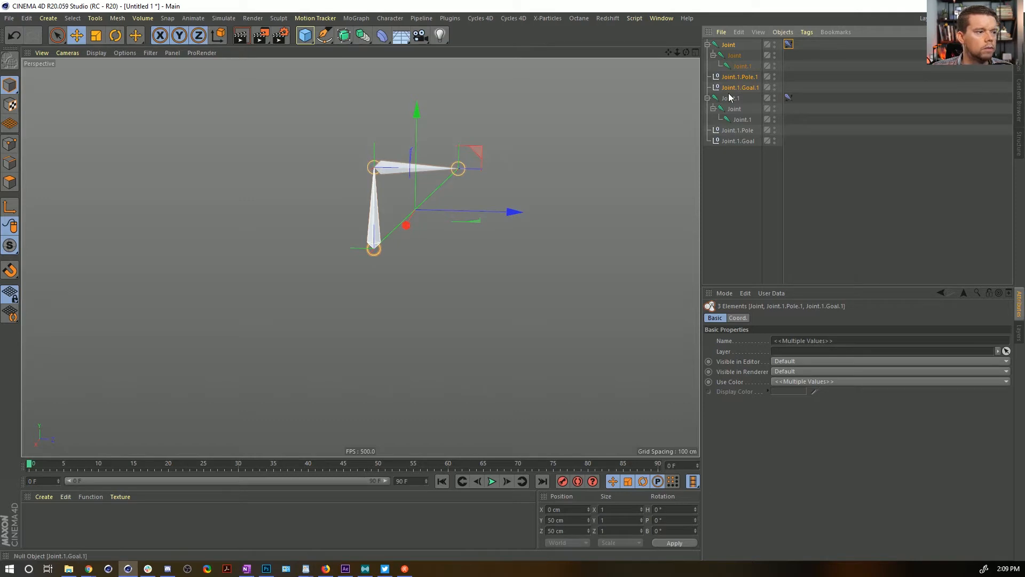
Move the duplicated chain's pole null to Y 0 cm and Z 100 cm so the two chains form a square
left_click(741, 80)
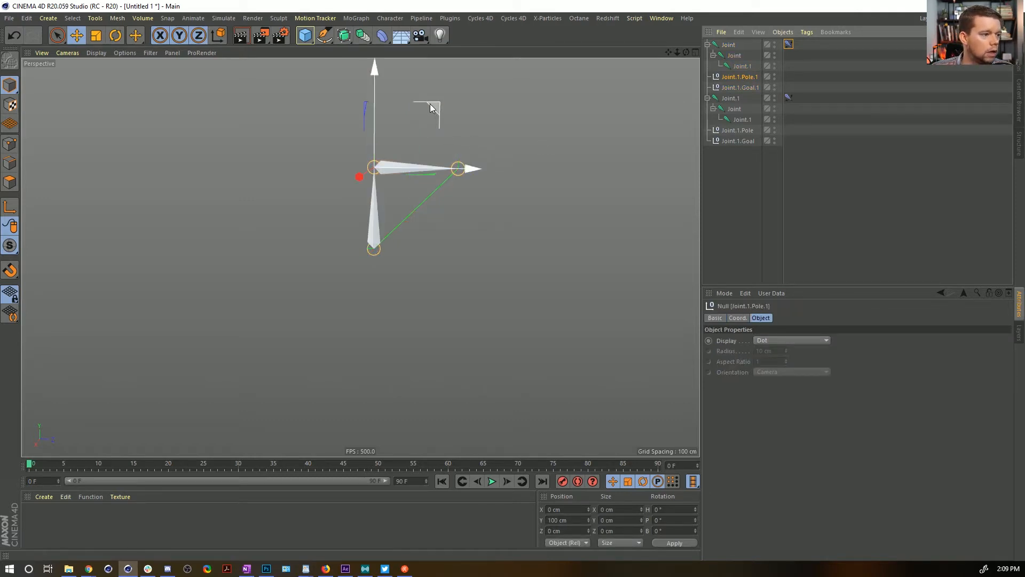
left_click_drag(470, 168, 563, 174)
key("ctrl+z")
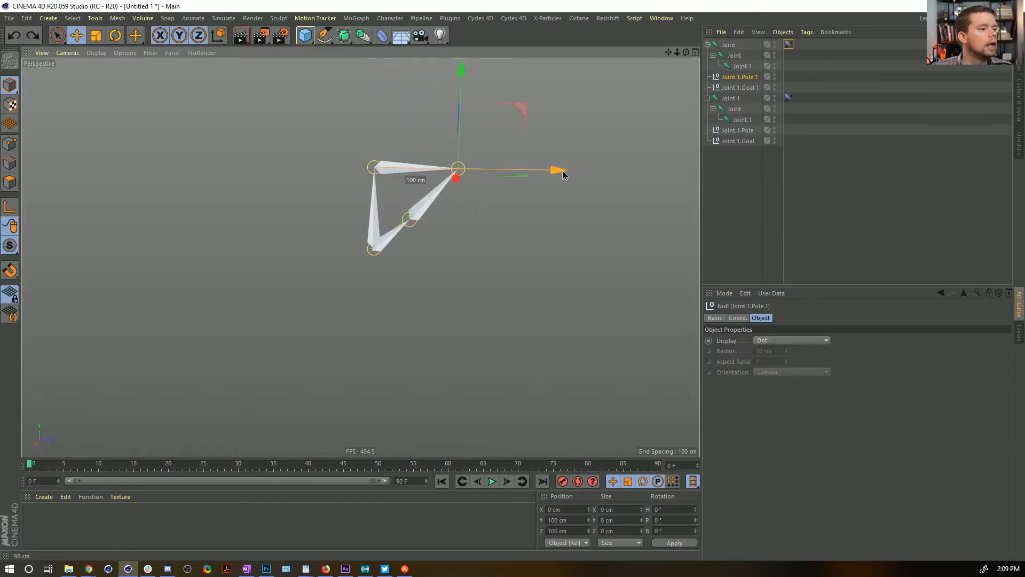
left_click_drag(466, 76, 468, 156)
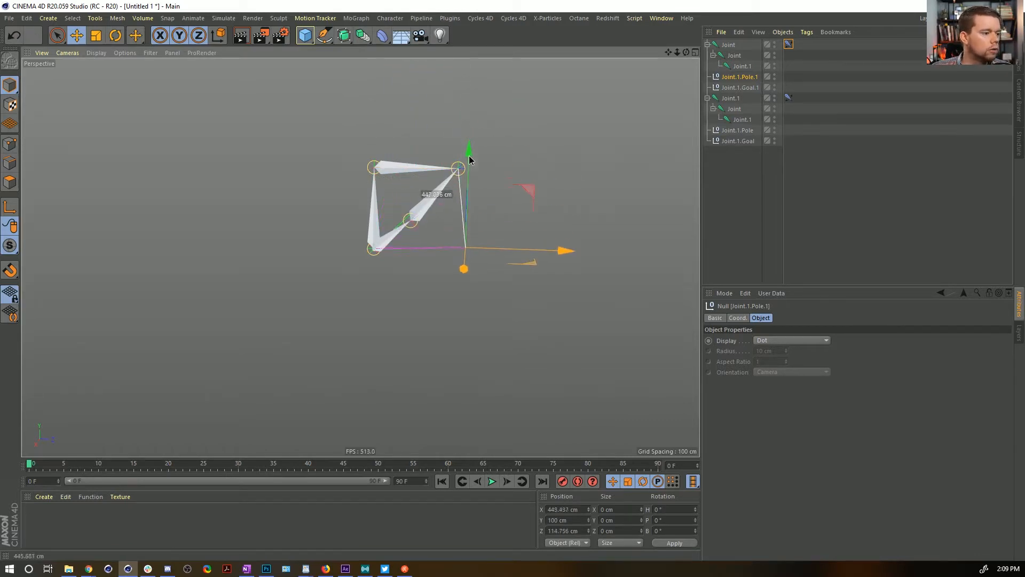
key("ctrl+z")
left_click_drag(457, 68, 469, 152)
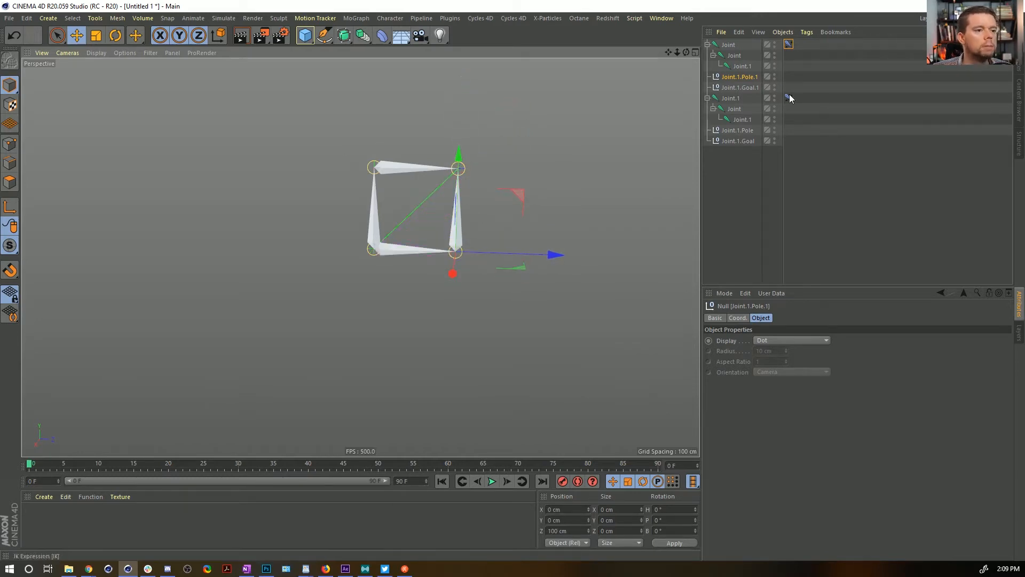
Group the goal nulls of both chains under one new null
left_click(735, 152)
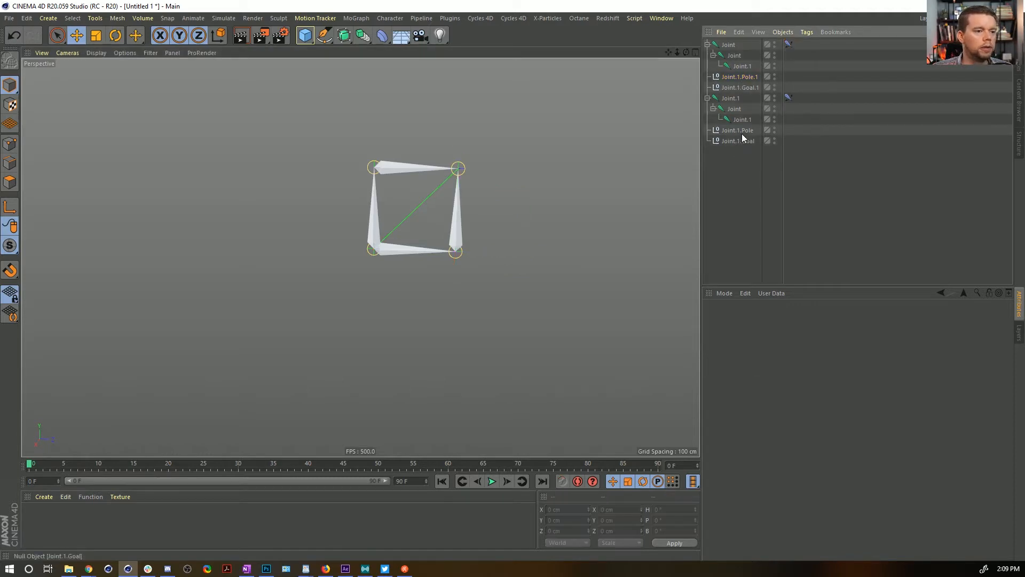
left_click(739, 140)
left_click(746, 88, "ctrl")
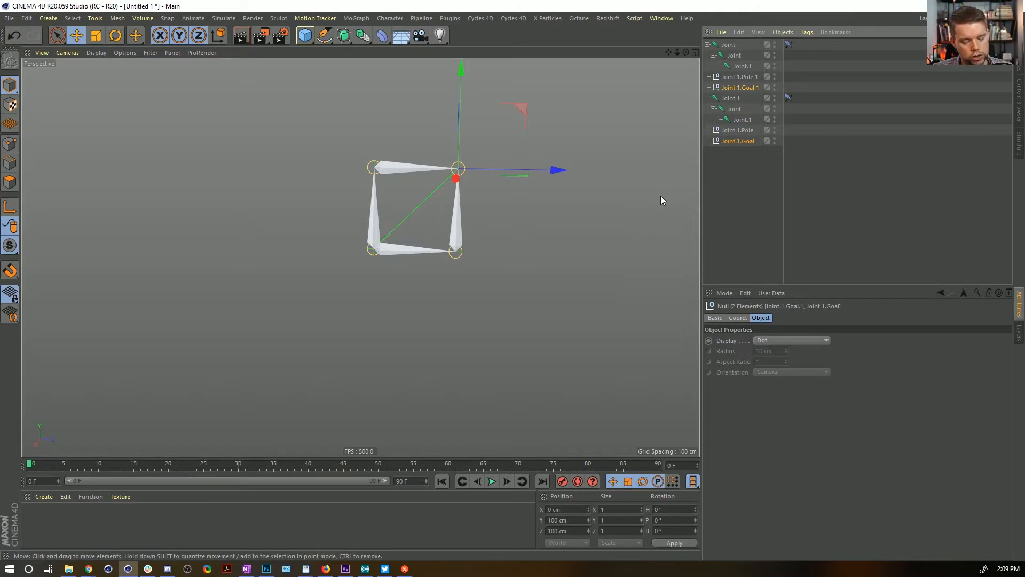
key("alt+g")
left_click(707, 88)
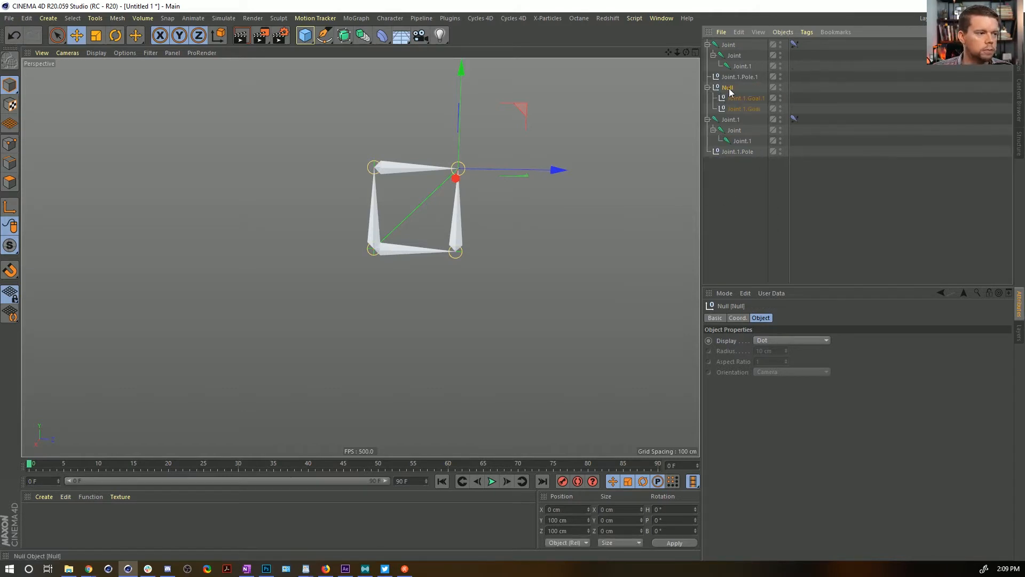
Add a circle spline as parent of the Joint.1.Goal.1 null, set its plane to ZY and scale it to about 58 cm across
left_click(324, 35)
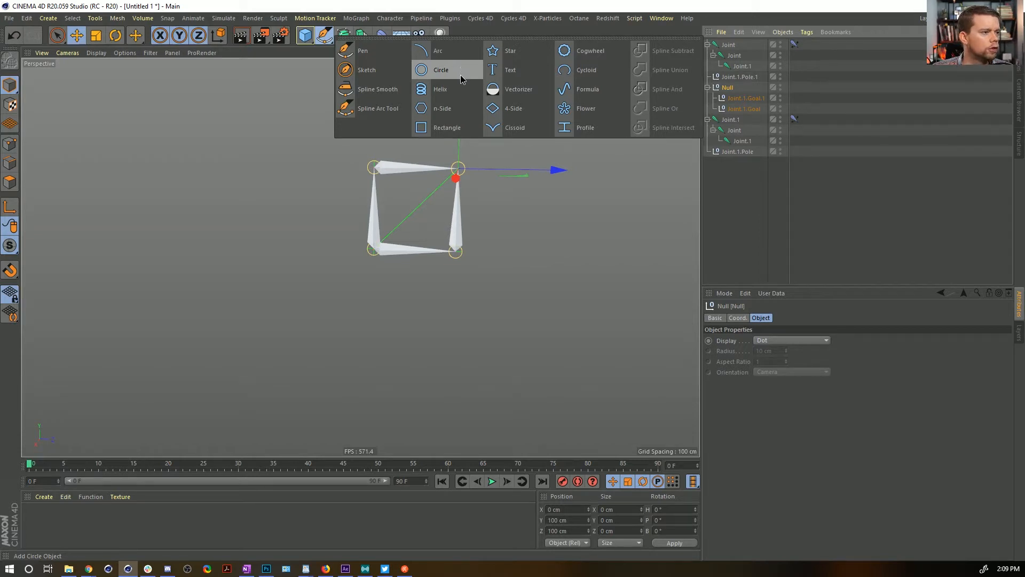
left_click(759, 101)
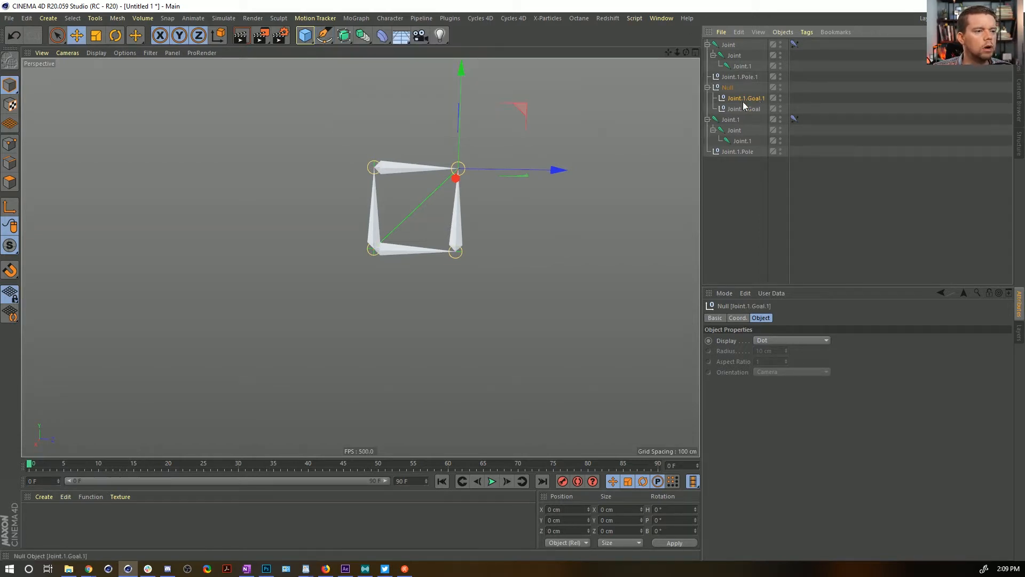
left_click(324, 35)
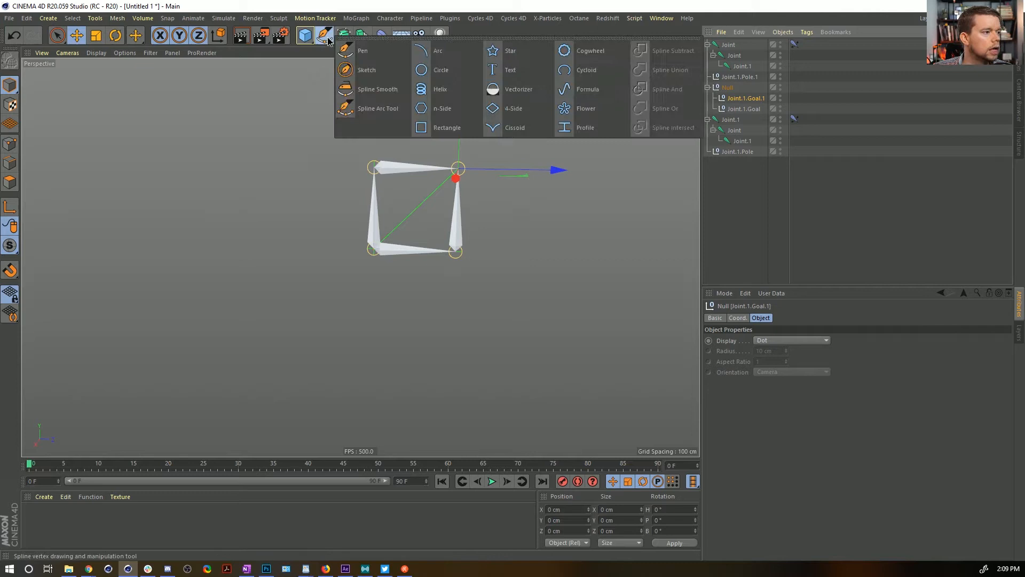
left_click(444, 72, "alt")
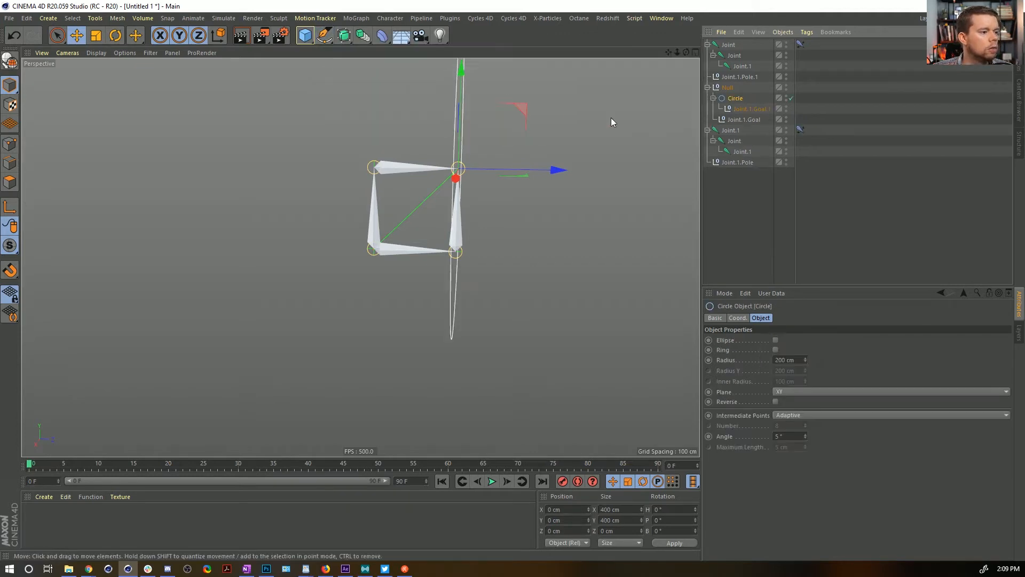
left_click(795, 389)
left_click(799, 415)
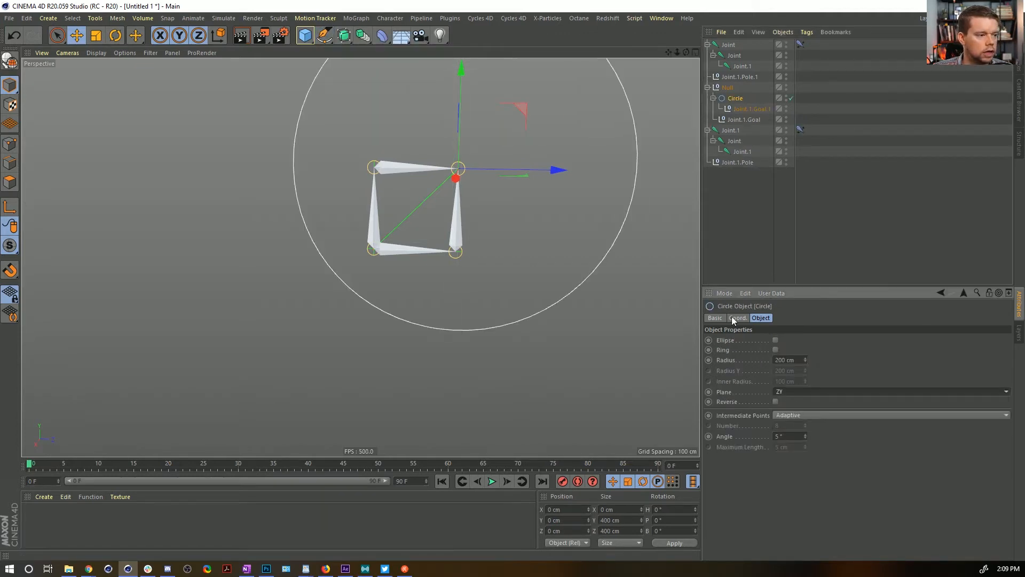
key("t")
left_click_drag(548, 114, 283, 307)
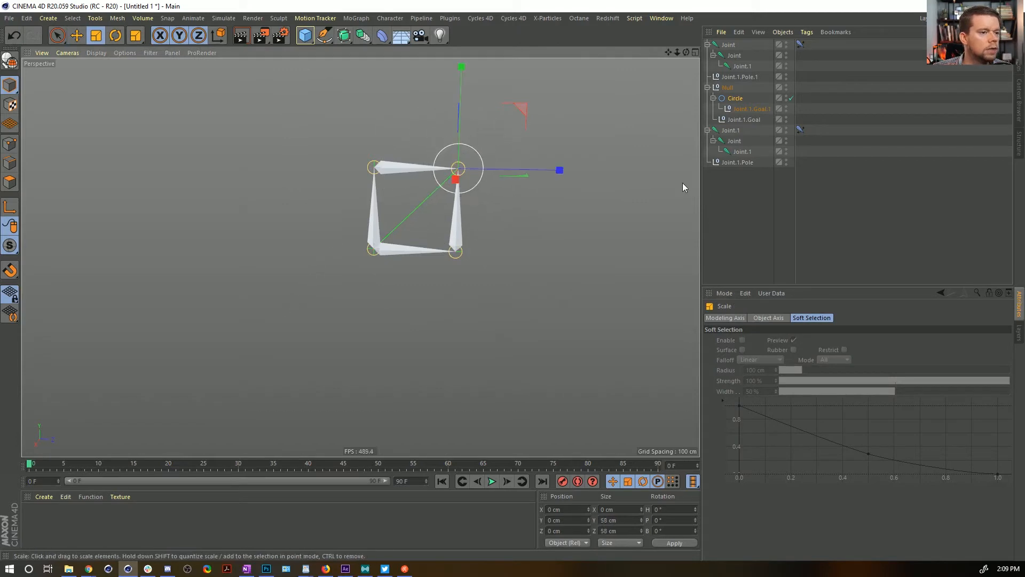
Add a flower spline as parent of the Joint.1.Goal null, set its plane to ZY and scale it to about 80 cm across
left_click(742, 119)
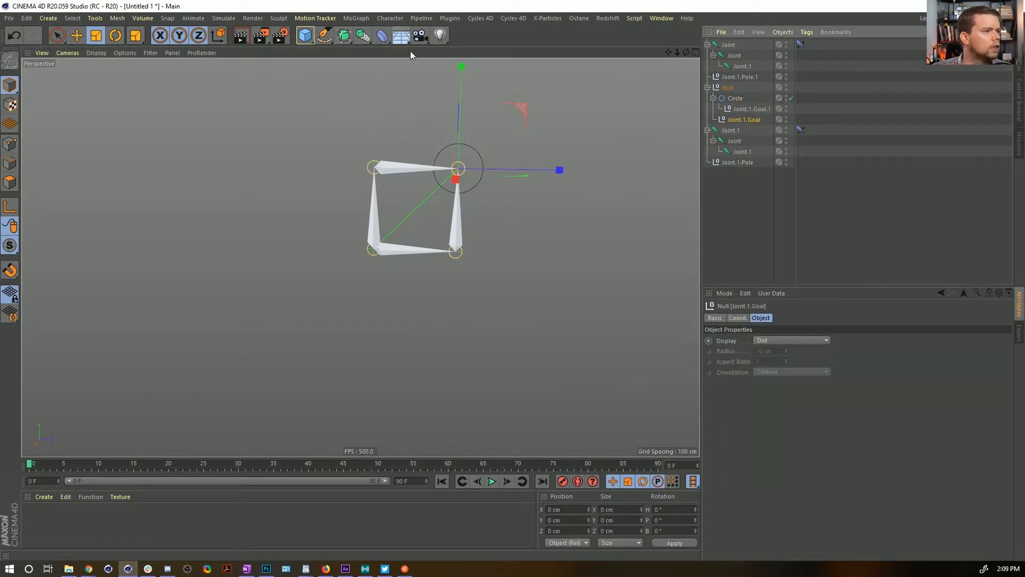
left_click(324, 35)
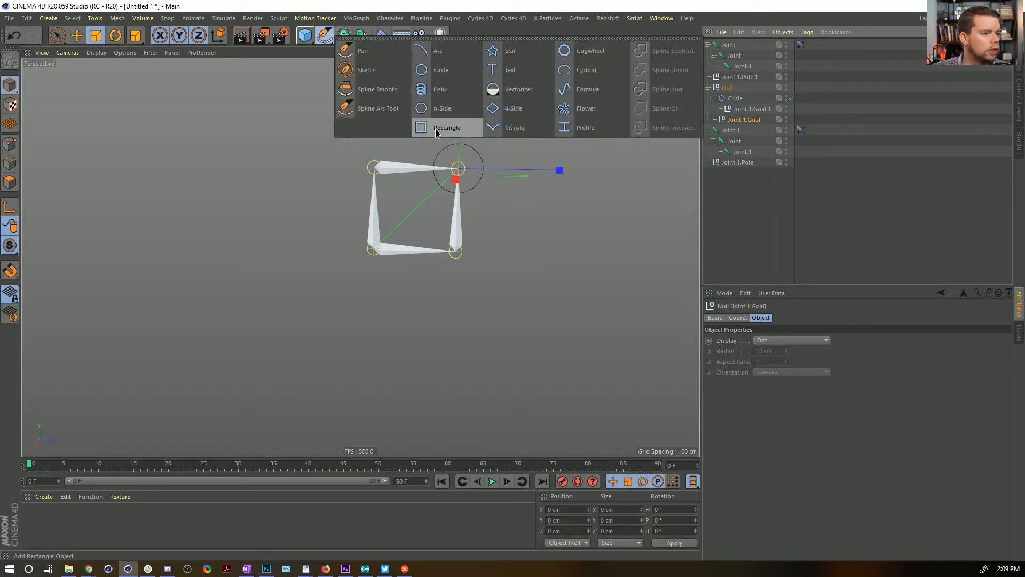
left_click(587, 108)
left_click(789, 372)
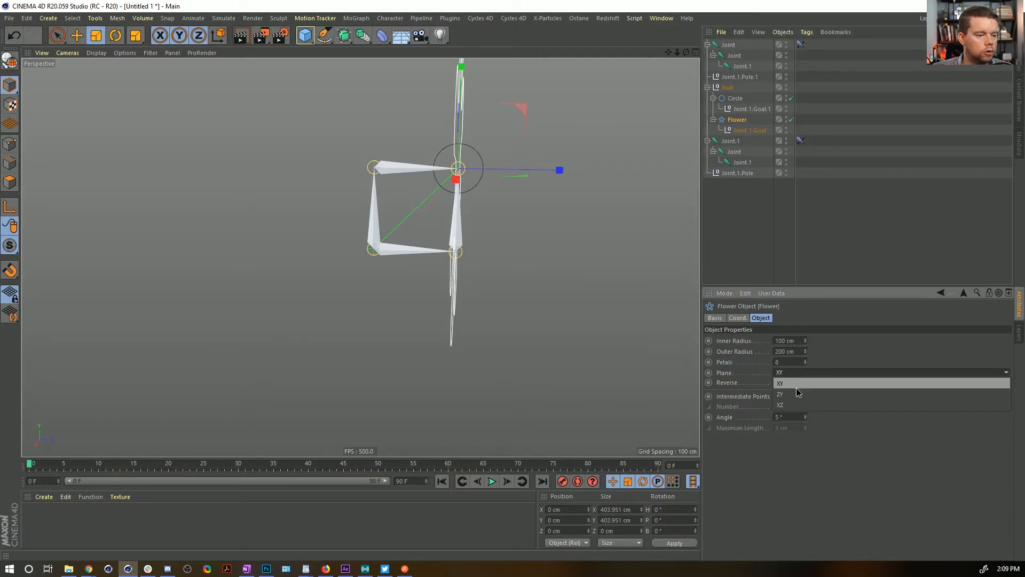
left_click(790, 389)
key("t")
left_click_drag(613, 256, 320, 320)
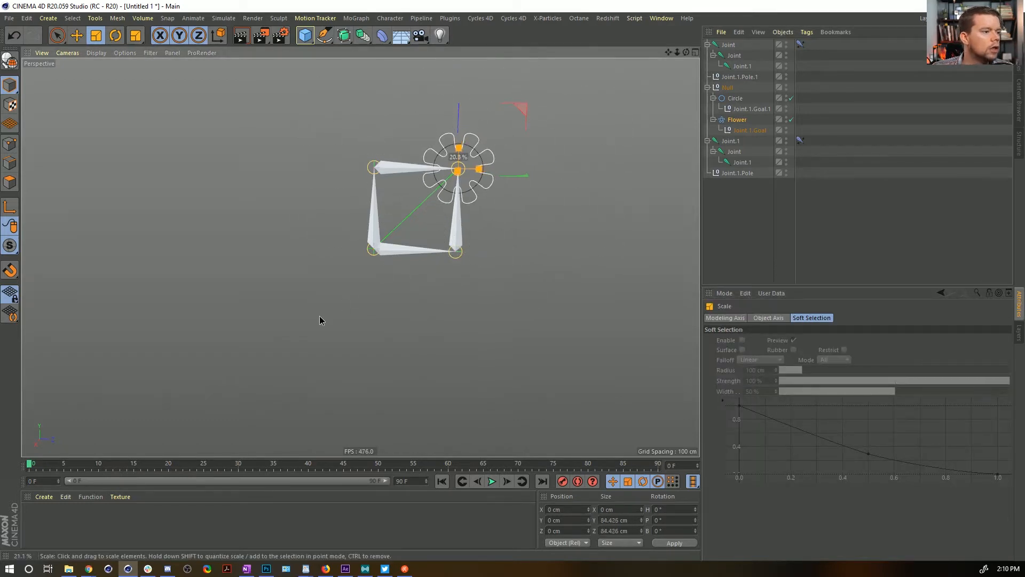
Set the flower spline to 4 petals and scale it down to fit inside the circle
left_click(508, 148)
left_click(479, 154)
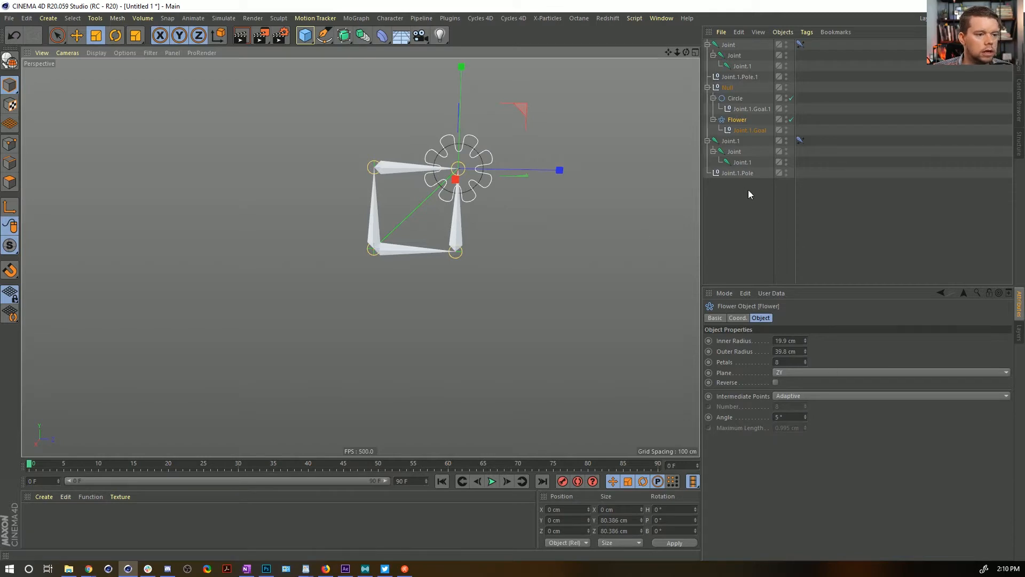
left_click(804, 361)
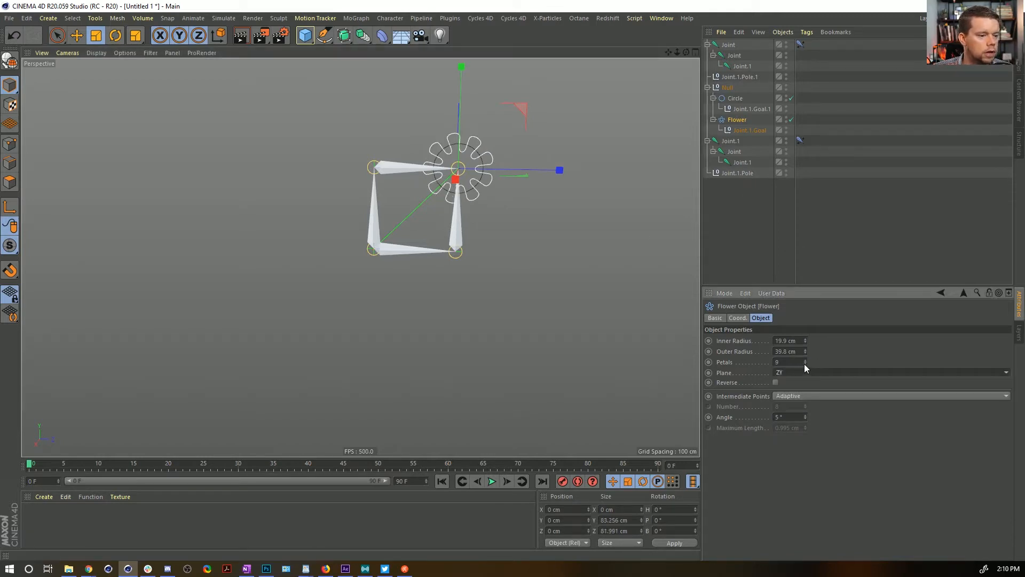
left_click(805, 364)
left_click(805, 364)
left_click(805, 364)
left_click(805, 365)
left_click(805, 364)
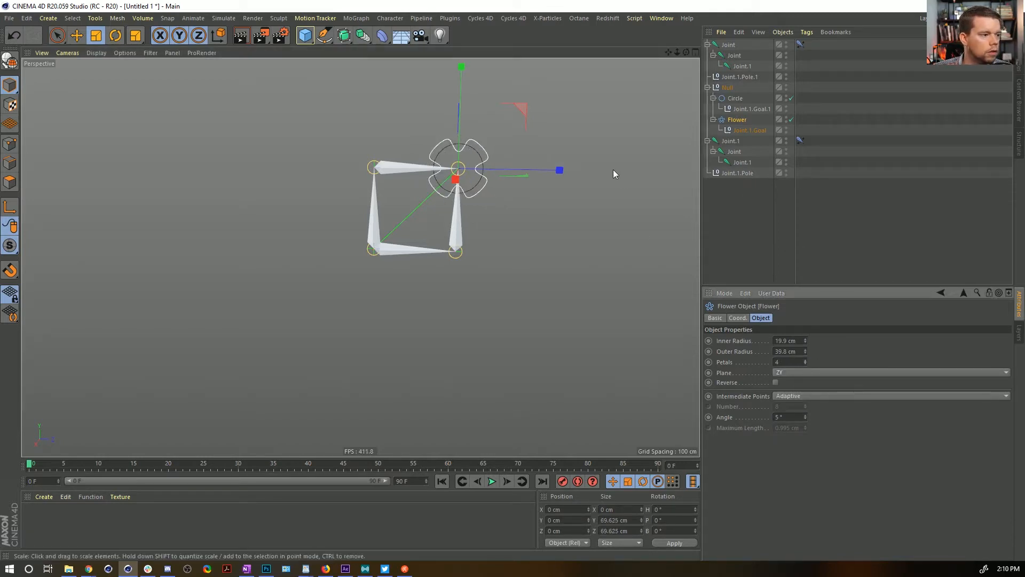
left_click_drag(620, 224, 477, 278)
left_click(478, 275)
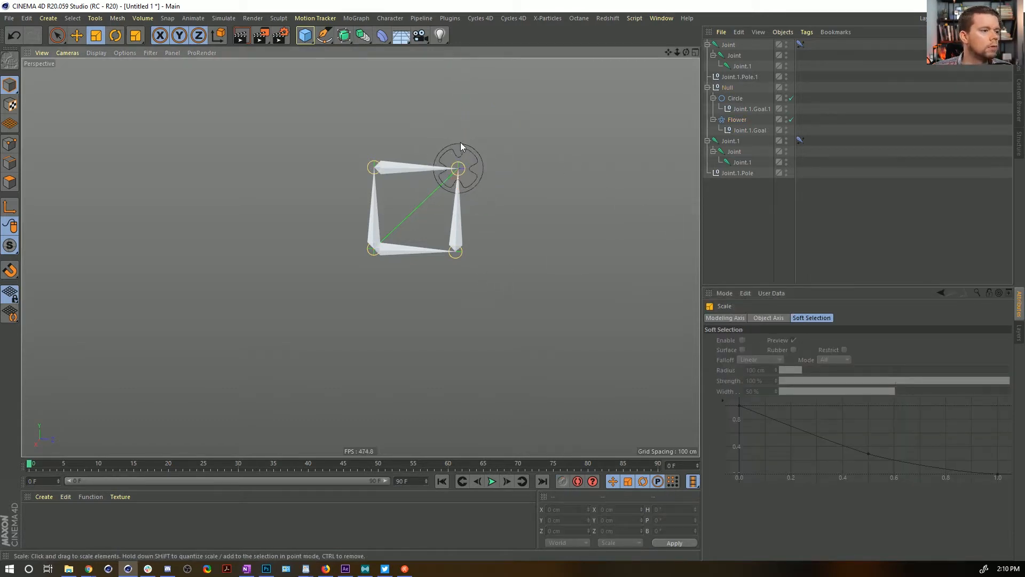
Add an n-Side spline as parent of the null that groups both goals, with its plane set to ZY
left_click(729, 92)
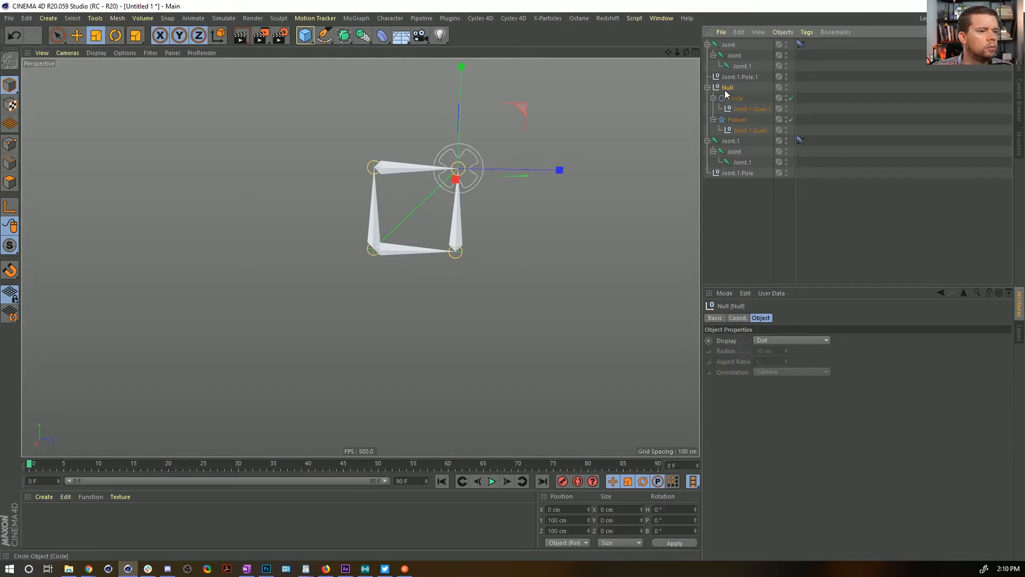
left_click(324, 35)
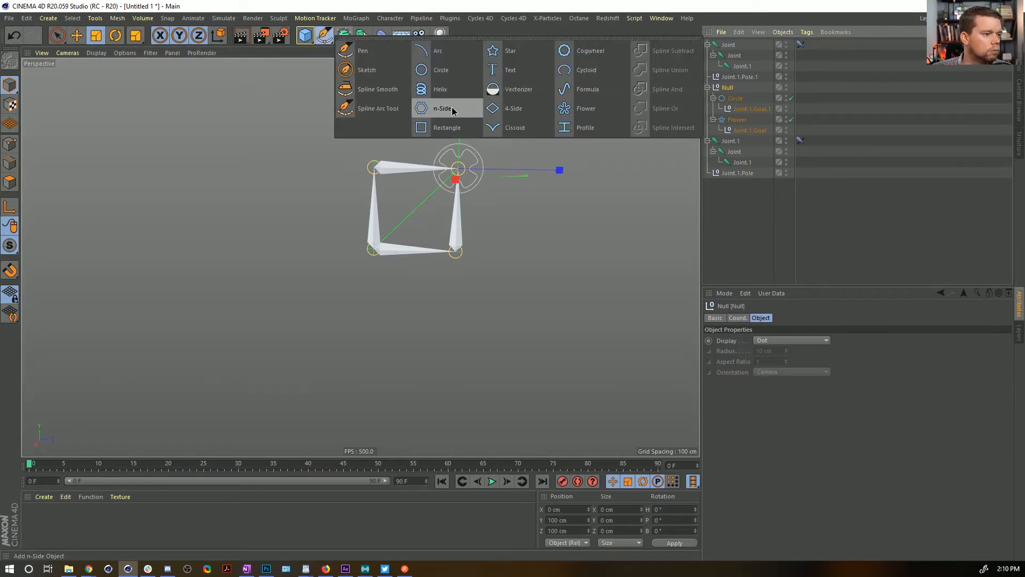
left_click(452, 109)
left_click(797, 382)
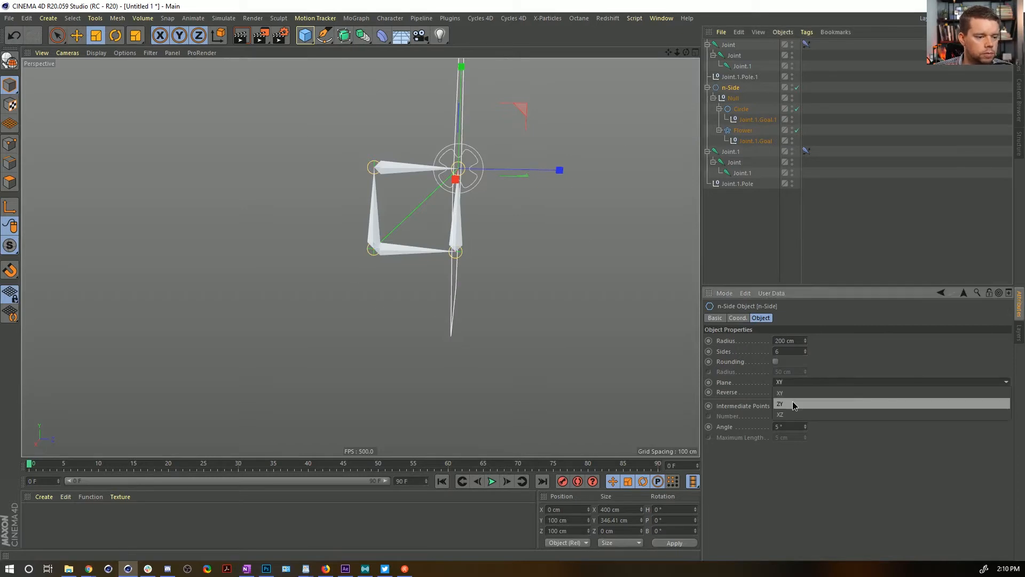
left_click(792, 403)
Set the n-Side spline's radius to 38 cm so it closely surrounds the circle
left_click_drag(540, 139, 348, 196)
key("ctrl+z")
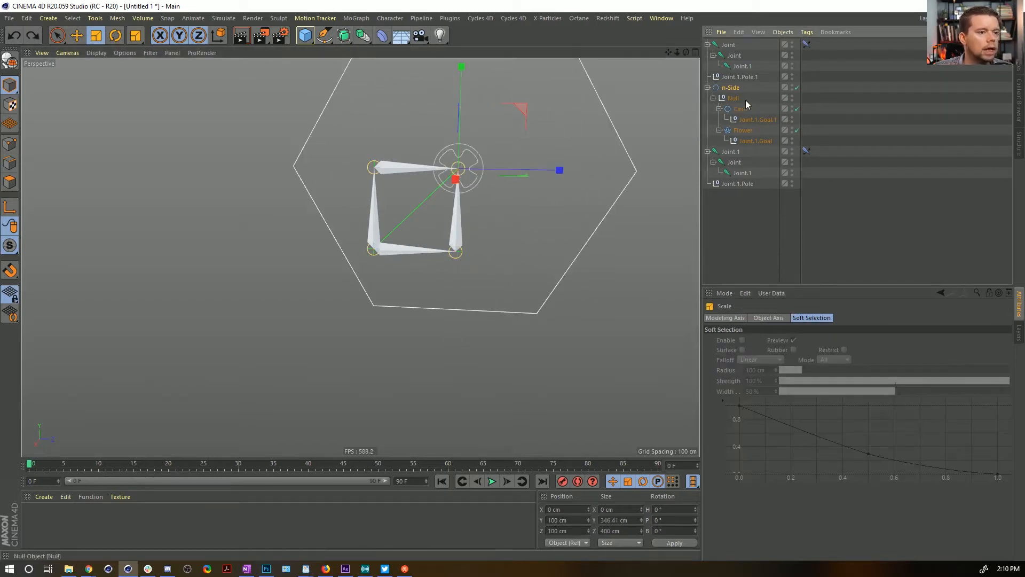
left_click(727, 90)
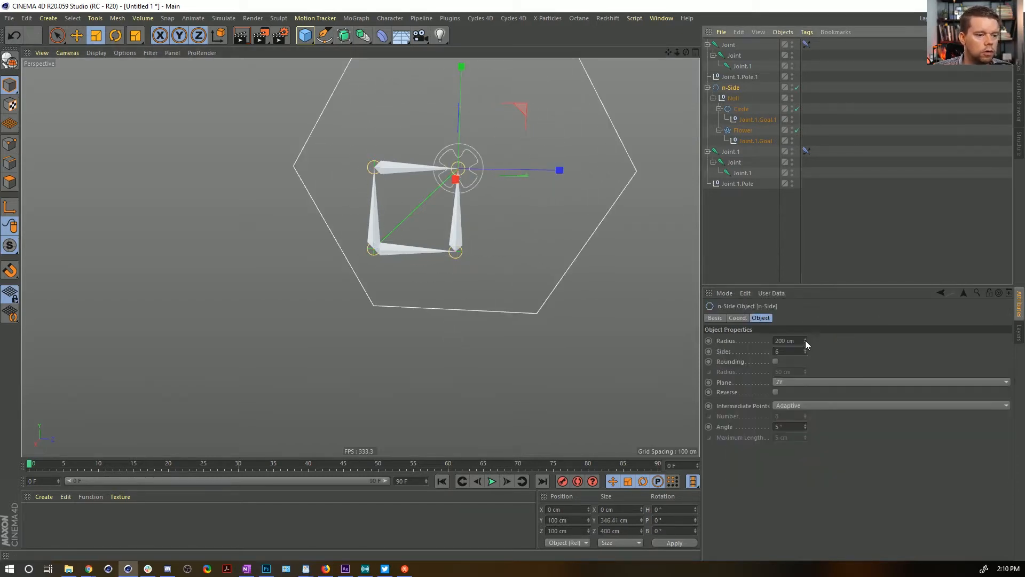
left_click_drag(805, 341, 805, 368)
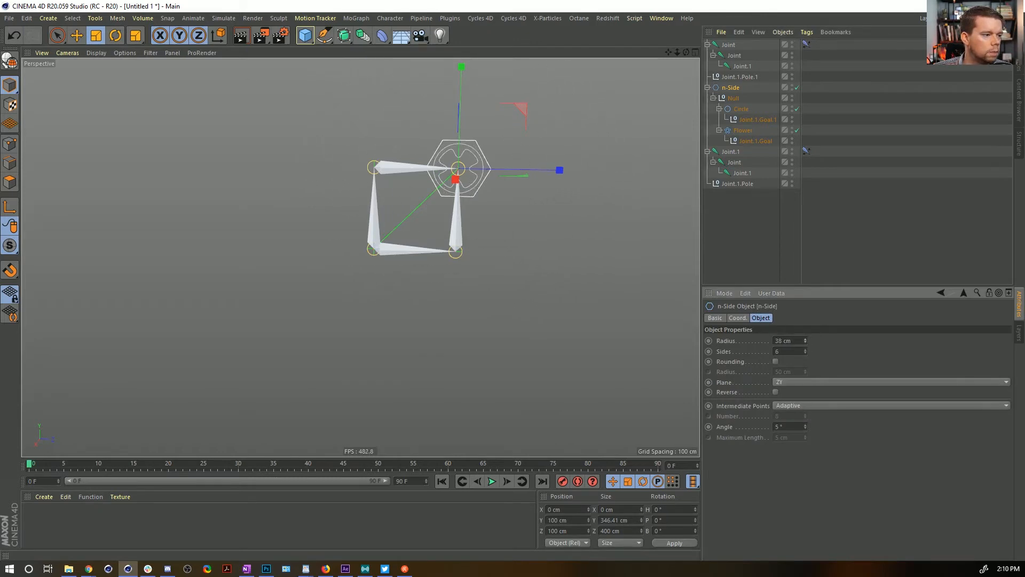
left_click(499, 140)
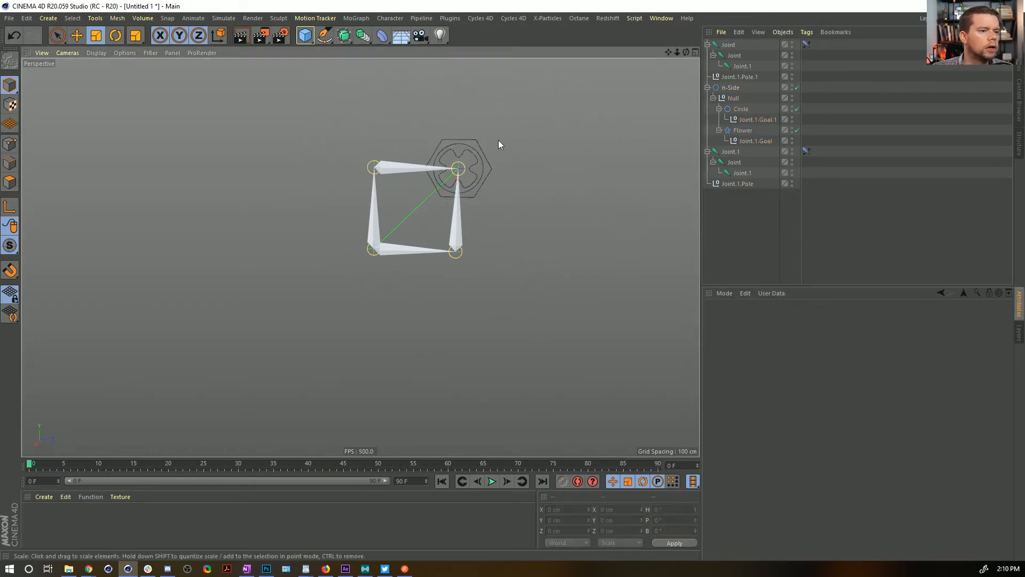
Turn on the custom display color for the n-Side, Circle and Flower splines together
left_click(730, 88)
left_click(715, 318)
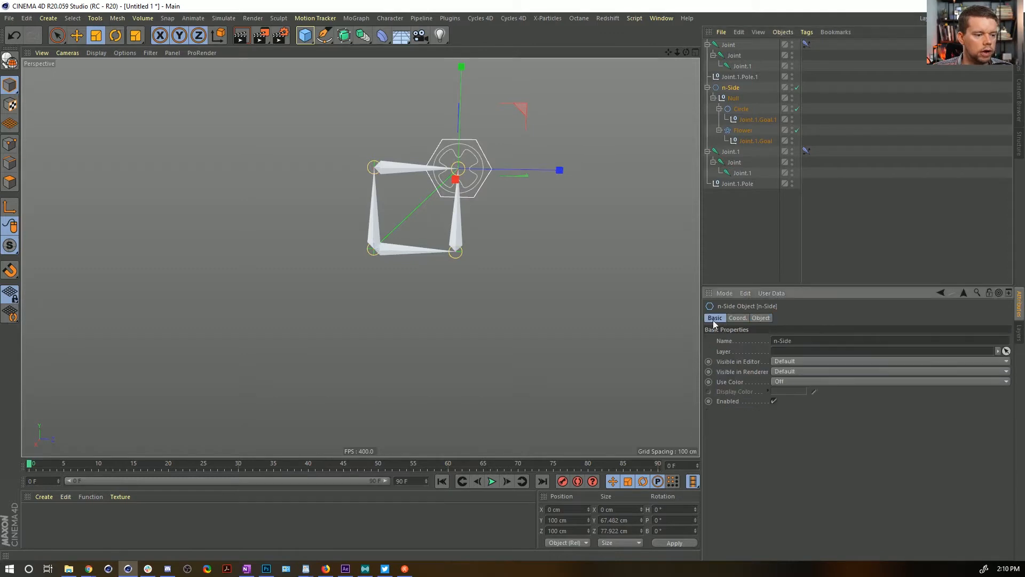
left_click(789, 381)
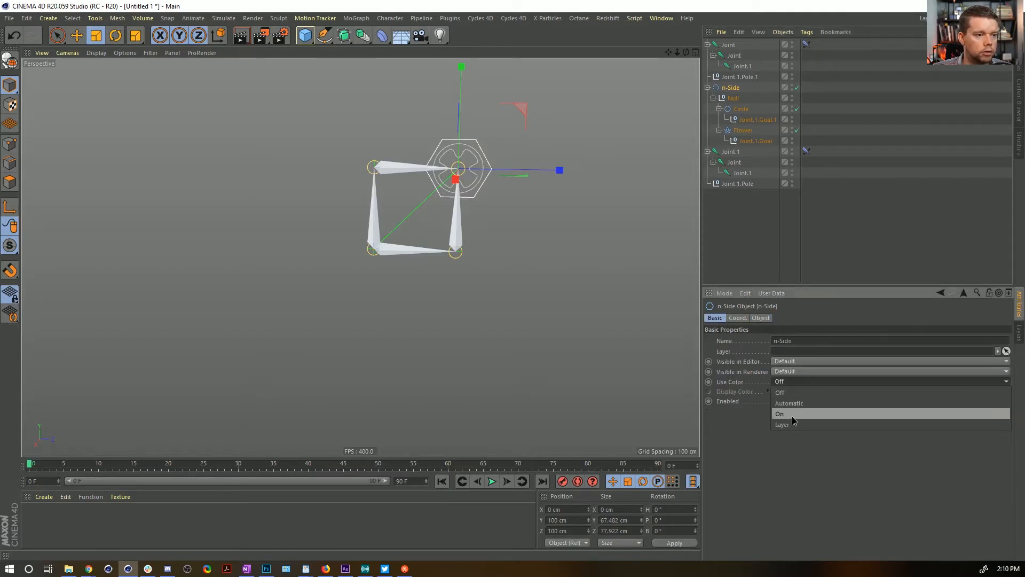
left_click(742, 109, "ctrl")
left_click(742, 131, "ctrl")
left_click(791, 381)
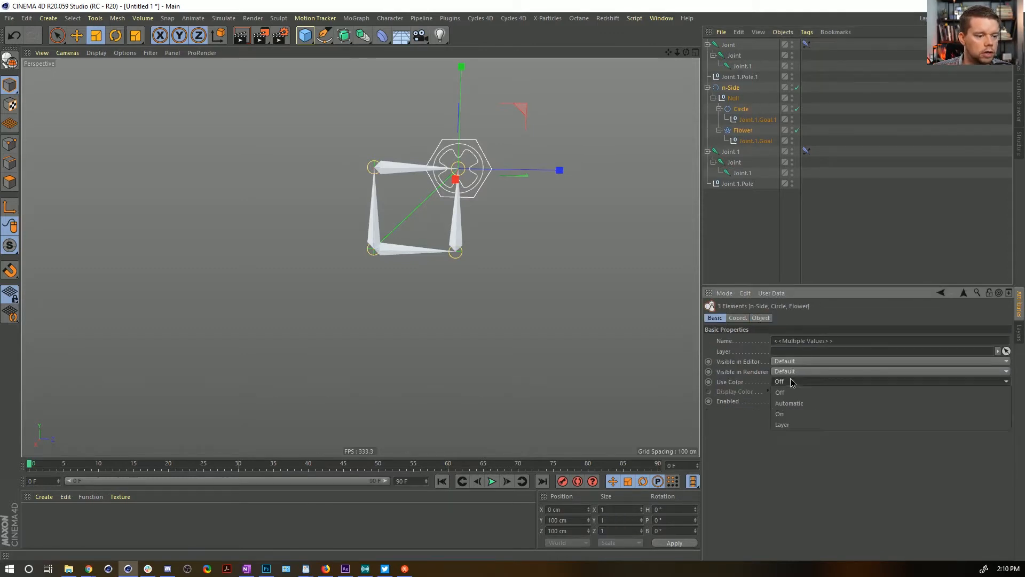
left_click(780, 413)
Set the n-Side spline's display color to a fully saturated yellow
left_click(720, 89)
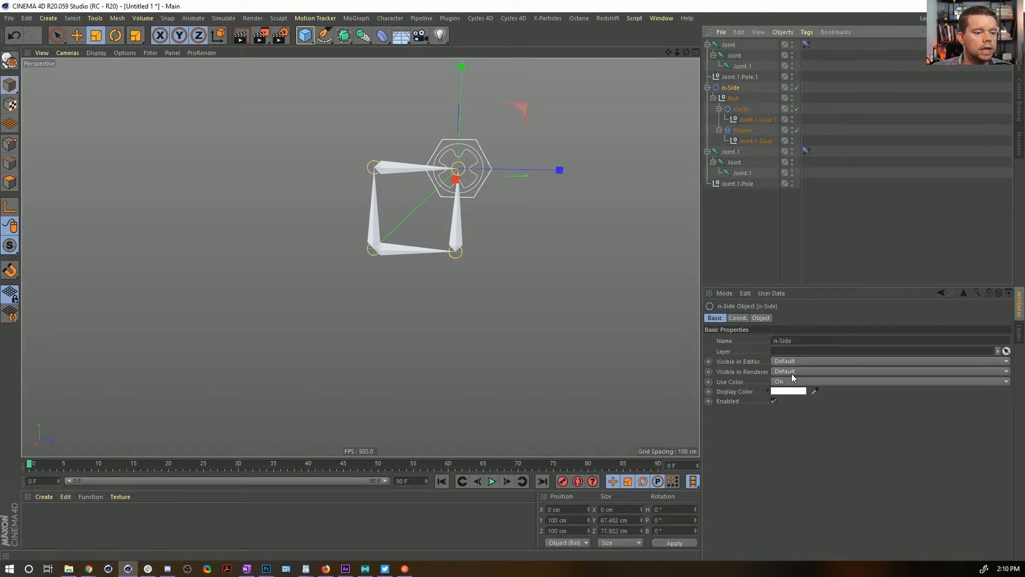
left_click(795, 391)
left_click_drag(777, 388, 762, 388)
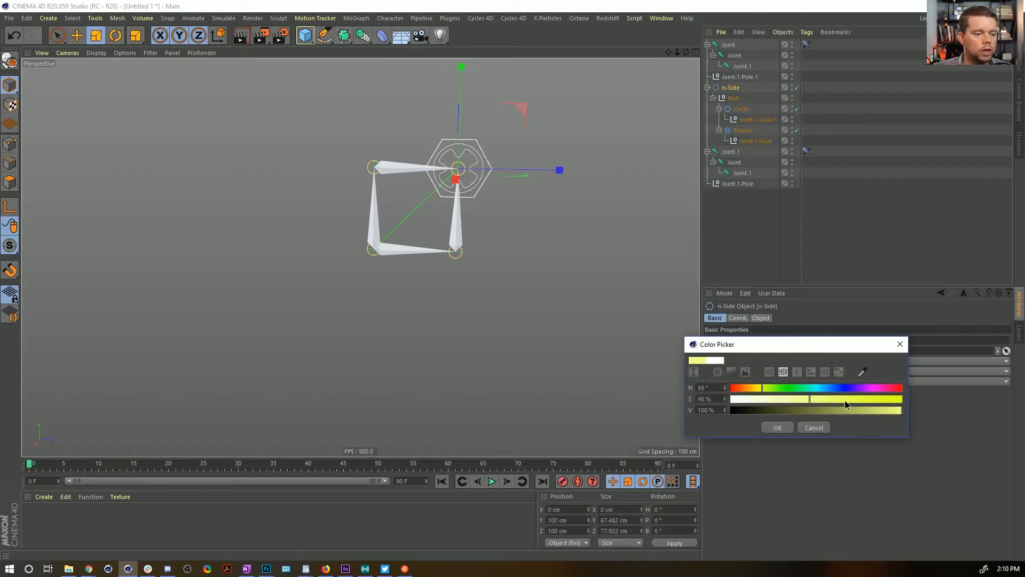
left_click_drag(845, 404, 902, 401)
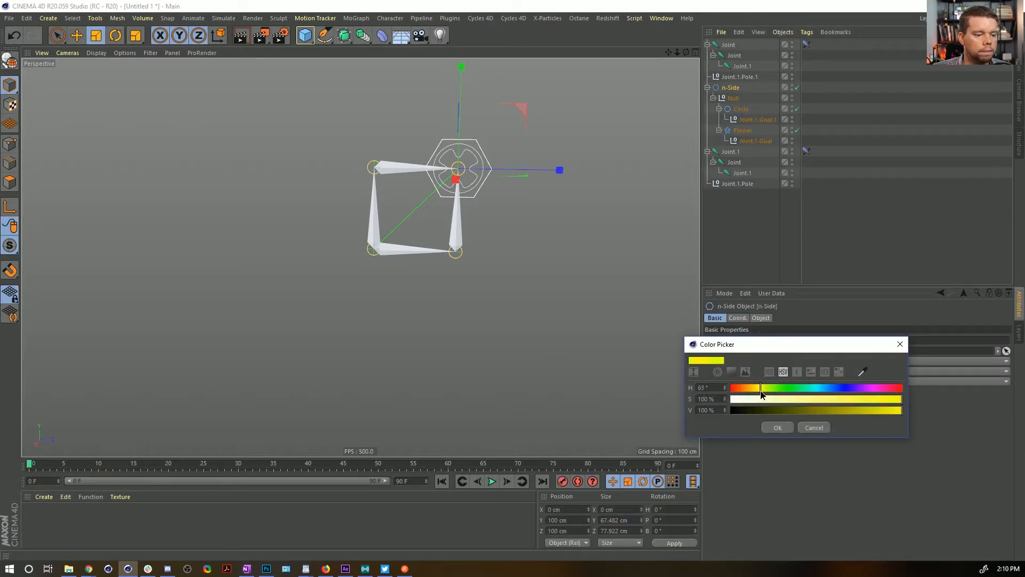
left_click(778, 427)
Set the Circle spline's display color to red with 100% saturation
left_click(741, 109)
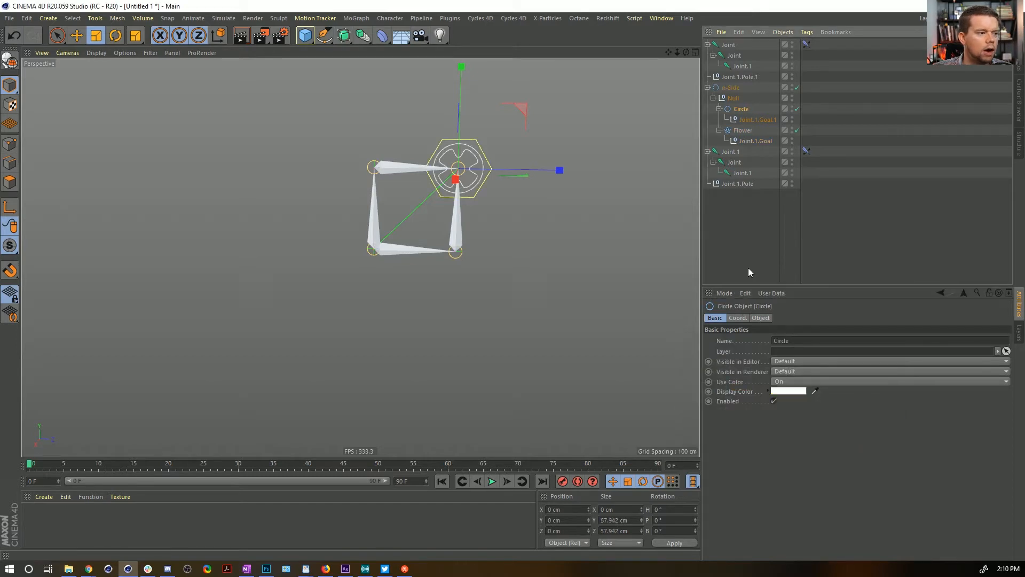
left_click(789, 391)
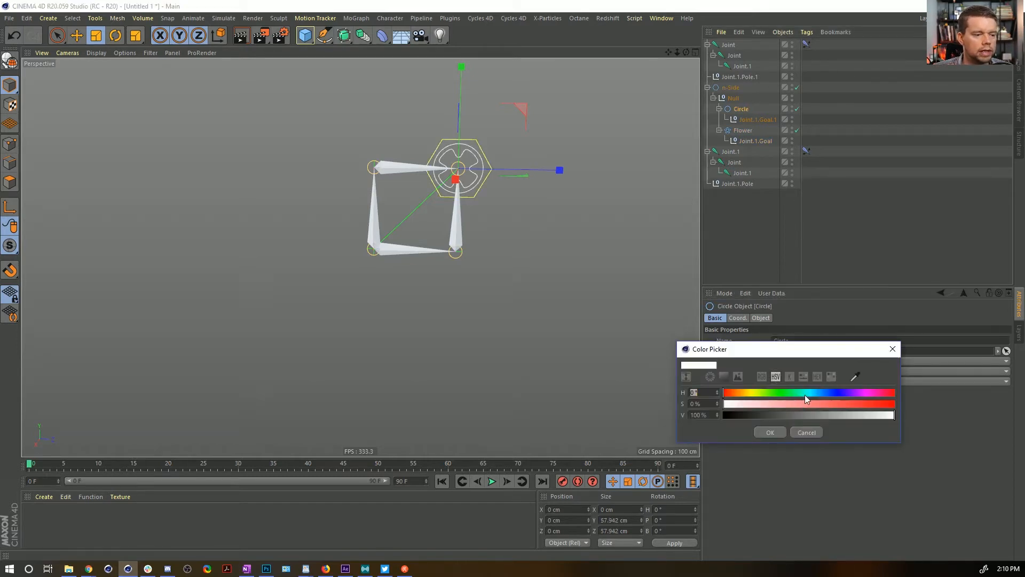
left_click_drag(811, 403, 894, 404)
left_click(771, 431)
Set the Flower spline's display color to a saturated blue and deselect everything
left_click(742, 140)
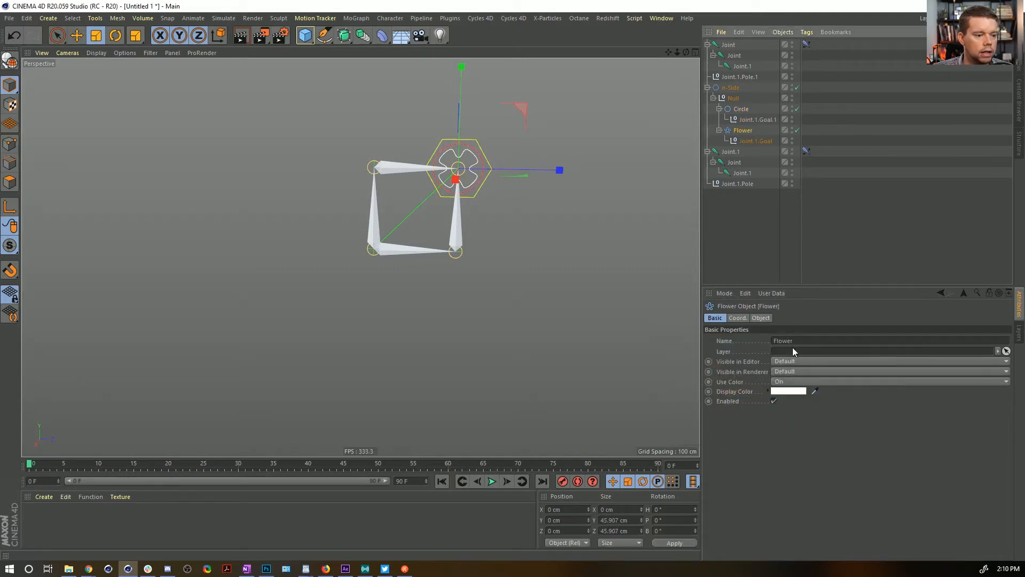
left_click(794, 393)
left_click_drag(805, 393, 865, 402)
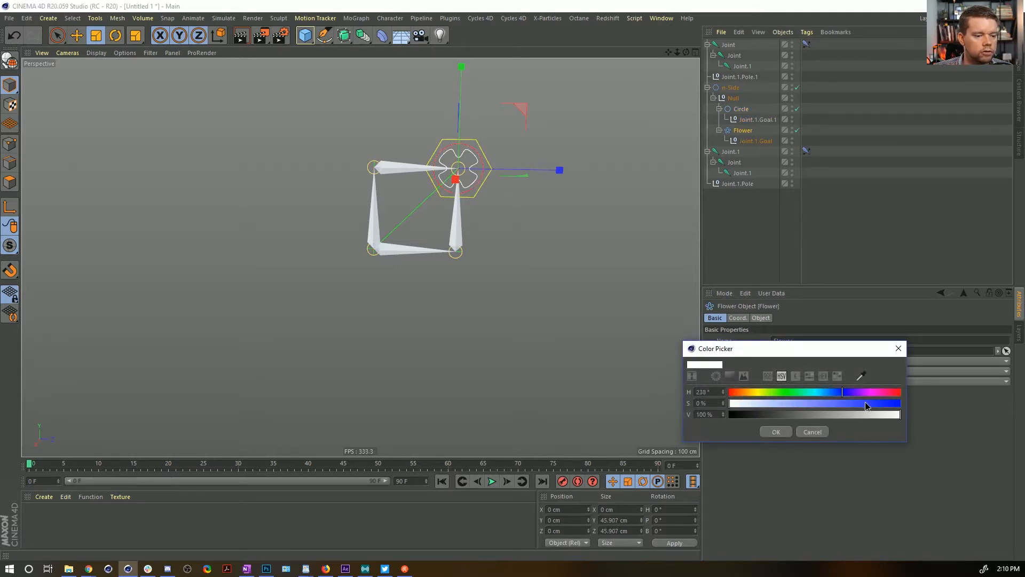
left_click(772, 432)
left_click(883, 201)
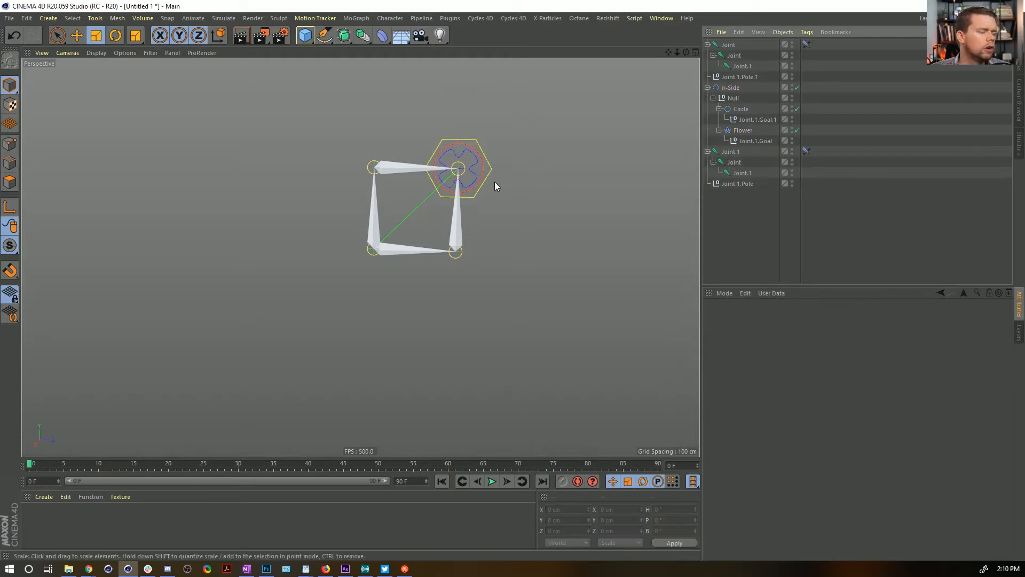
Test the rig by moving the n-Side controller and the Flower controller in the viewport, undoing each move
left_click(492, 169)
key("e")
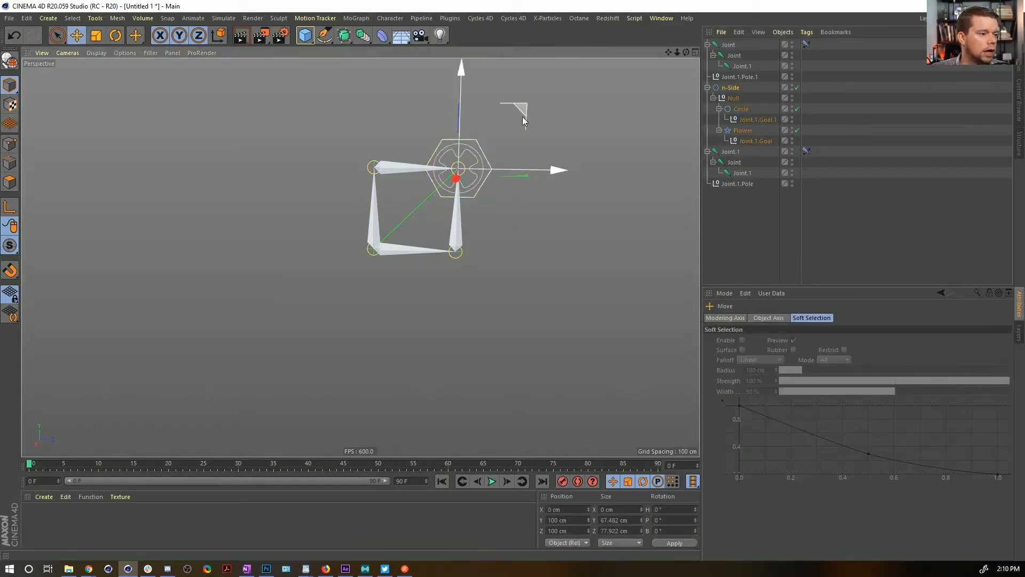
left_click_drag(513, 109, 450, 107)
key("ctrl+z")
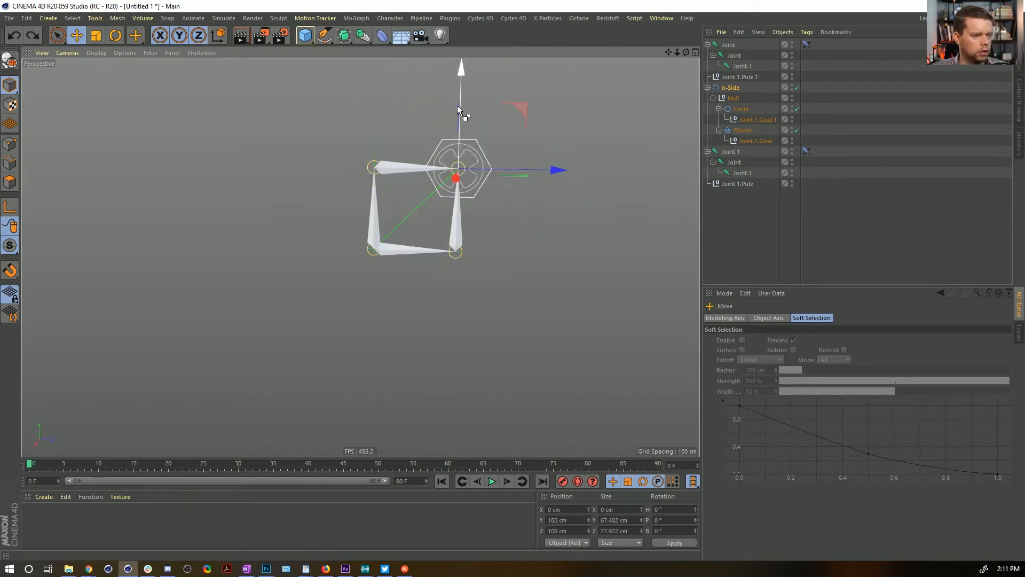
left_click(748, 129)
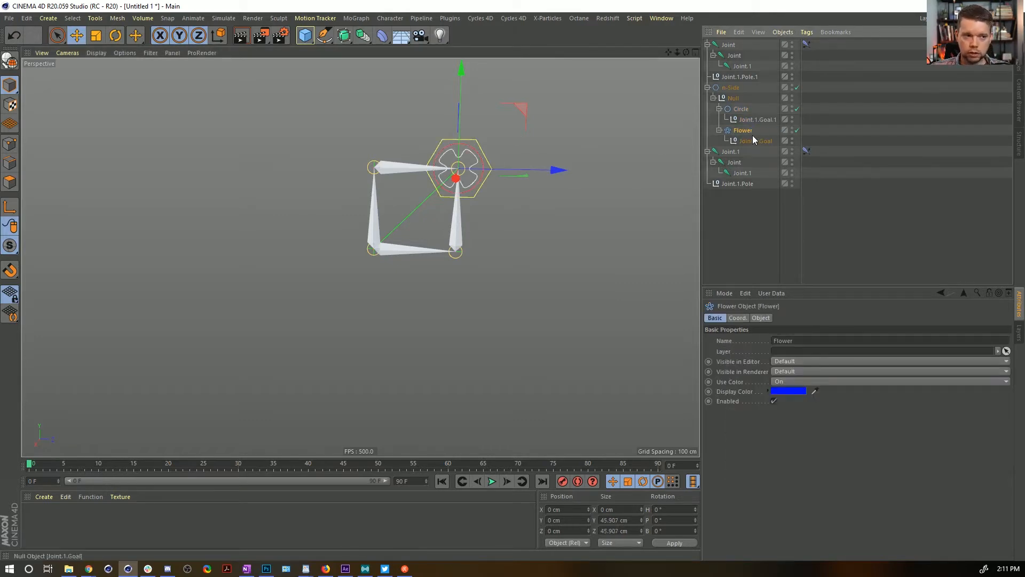
left_click_drag(523, 115, 514, 96)
key("ctrl+z")
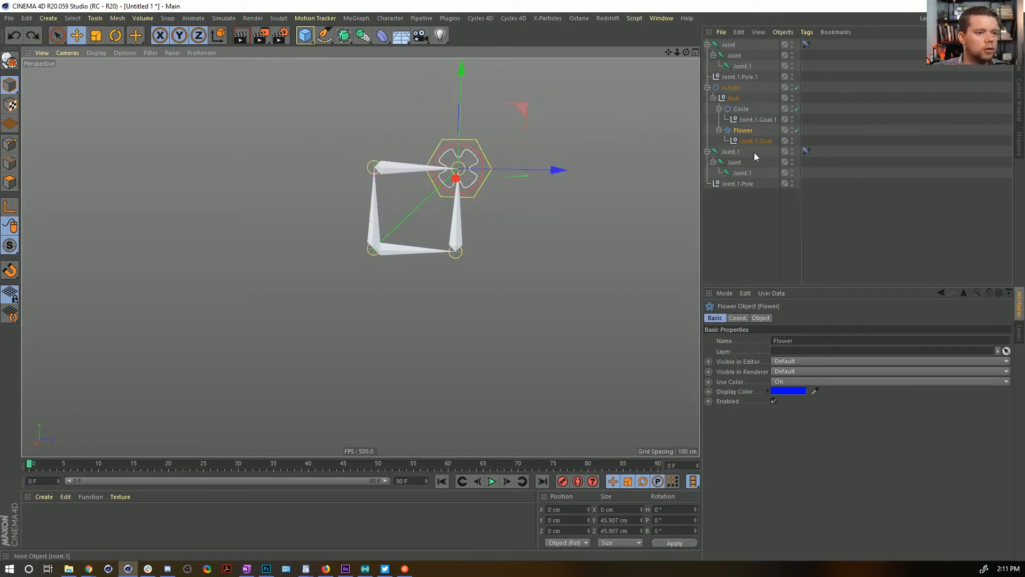
Add an n-Side spline as parent of the Joint.1.Pole.1 null and another as parent of the Joint.1.Pole null
left_click(746, 78)
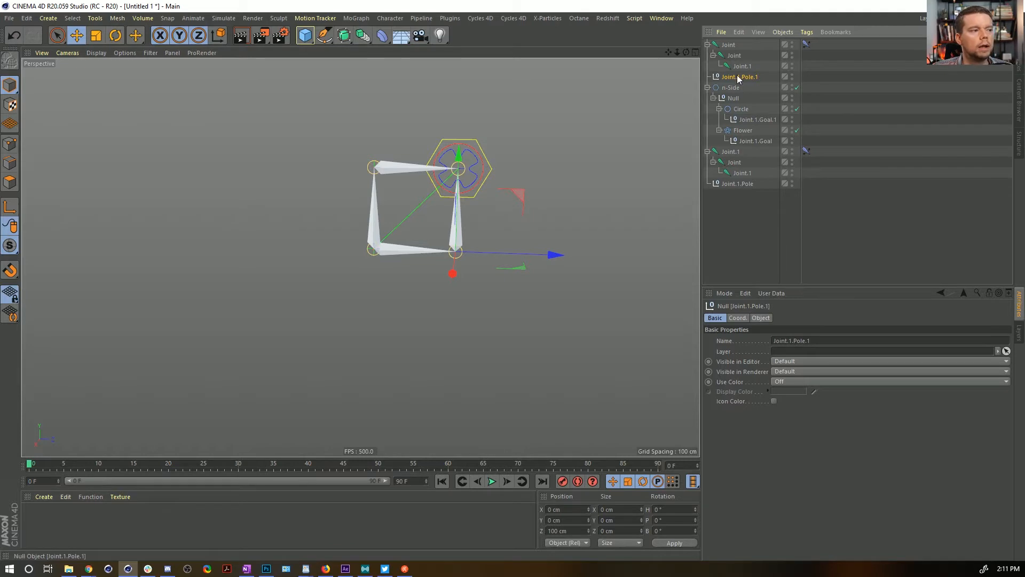
left_click(324, 36)
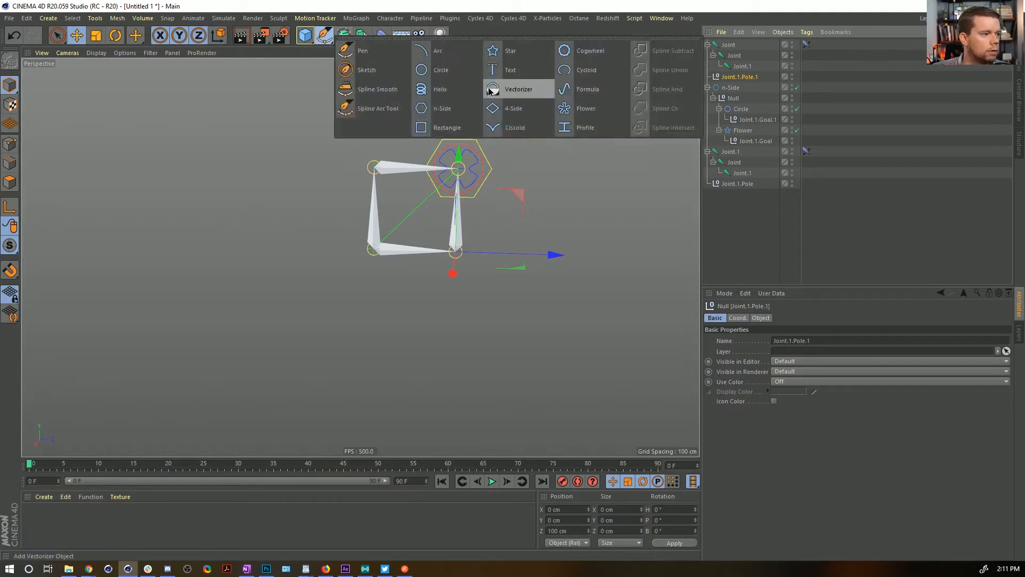
left_click(470, 105, "alt")
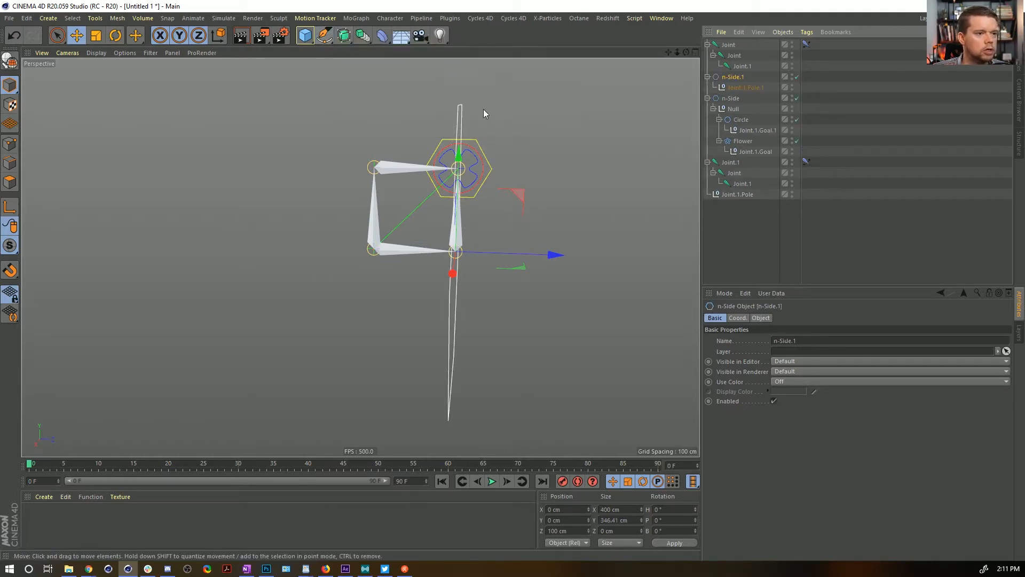
left_click(738, 194)
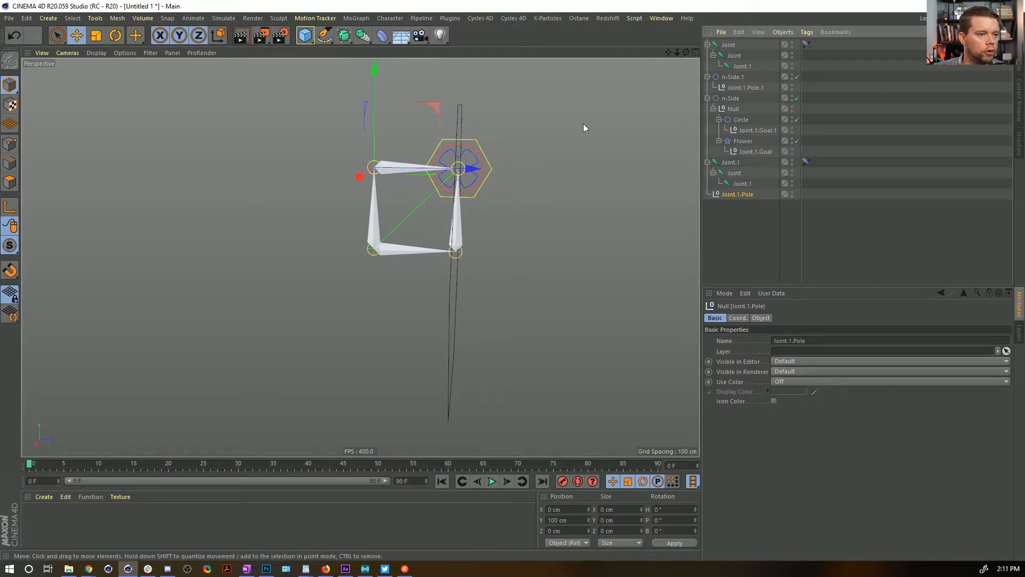
left_click(324, 35)
left_click(455, 108, "alt")
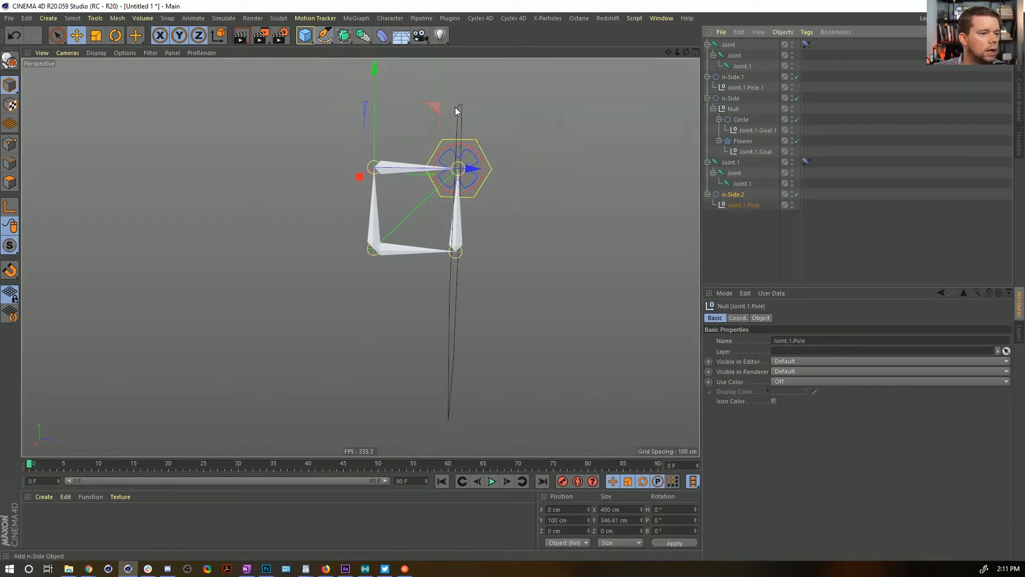
Set both pole n-Side splines to the ZY plane with a radius of 20 cm
left_click(732, 77, "ctrl")
left_click(760, 318)
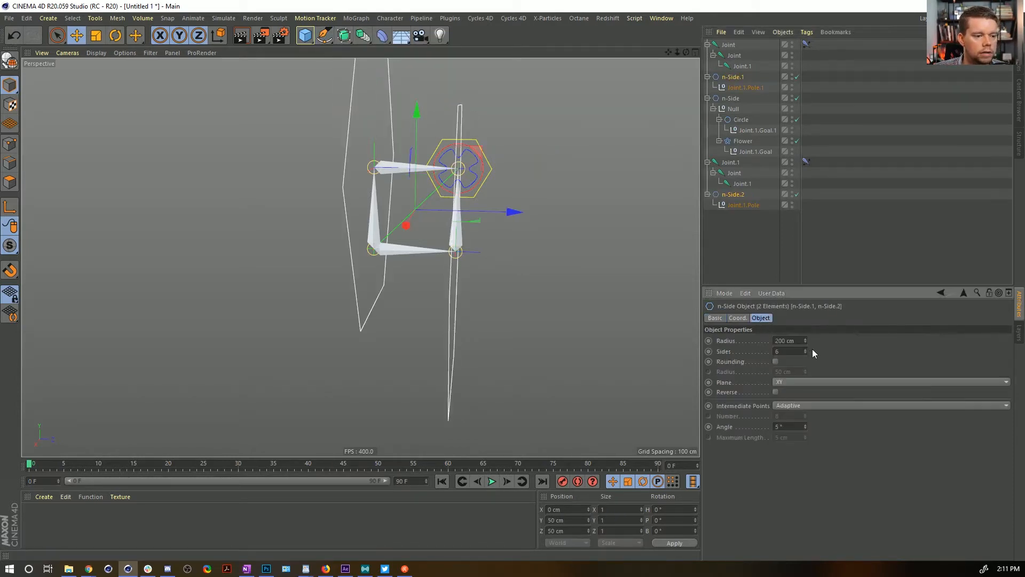
left_click_drag(805, 340, 779, 347)
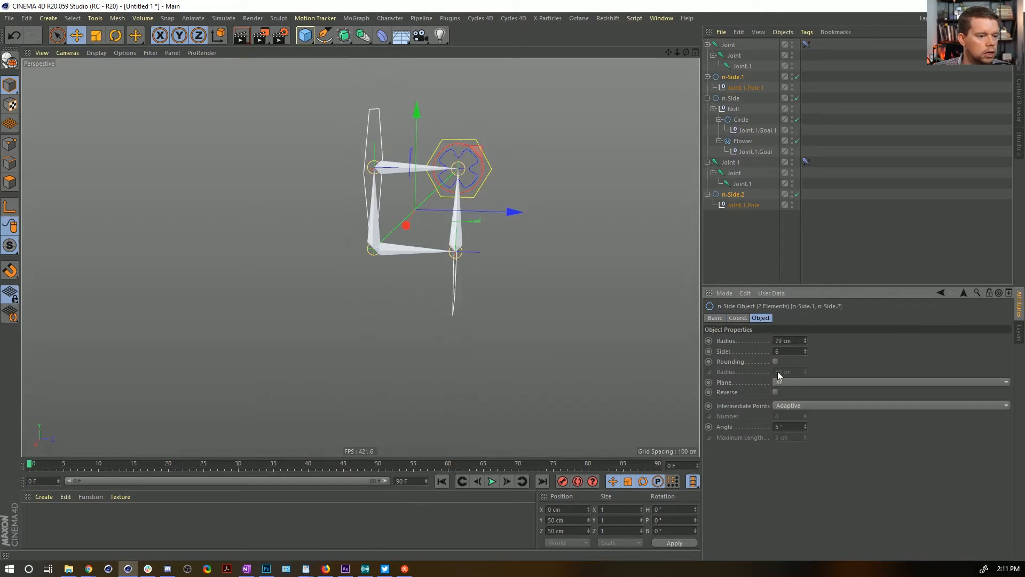
left_click(782, 382)
left_click(793, 392)
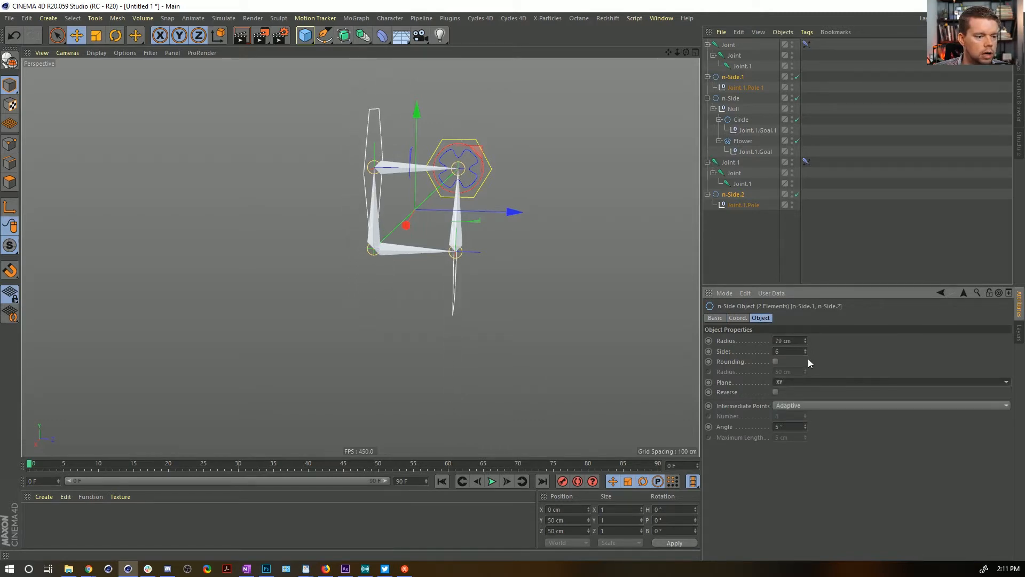
left_click(798, 382)
left_click(797, 404)
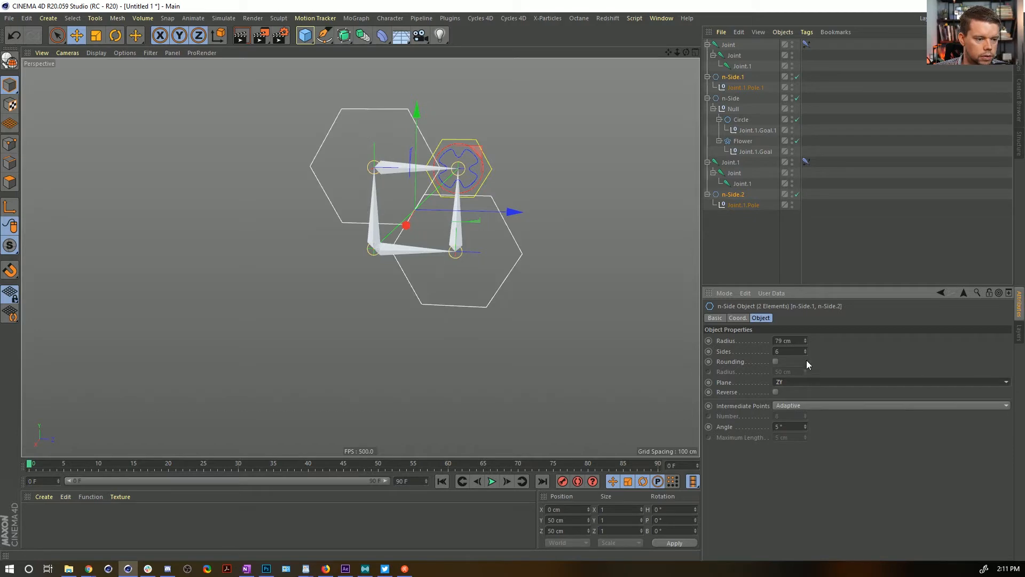
left_click_drag(805, 343, 777, 344)
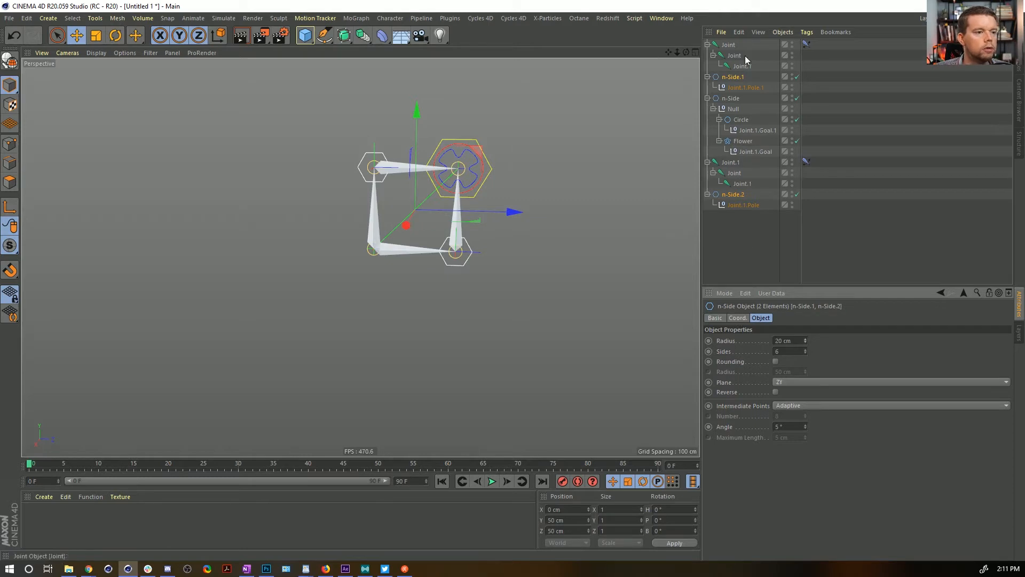
Try moving the Flower controller within the ZY plane to see how its joint chain bends
left_click(732, 77)
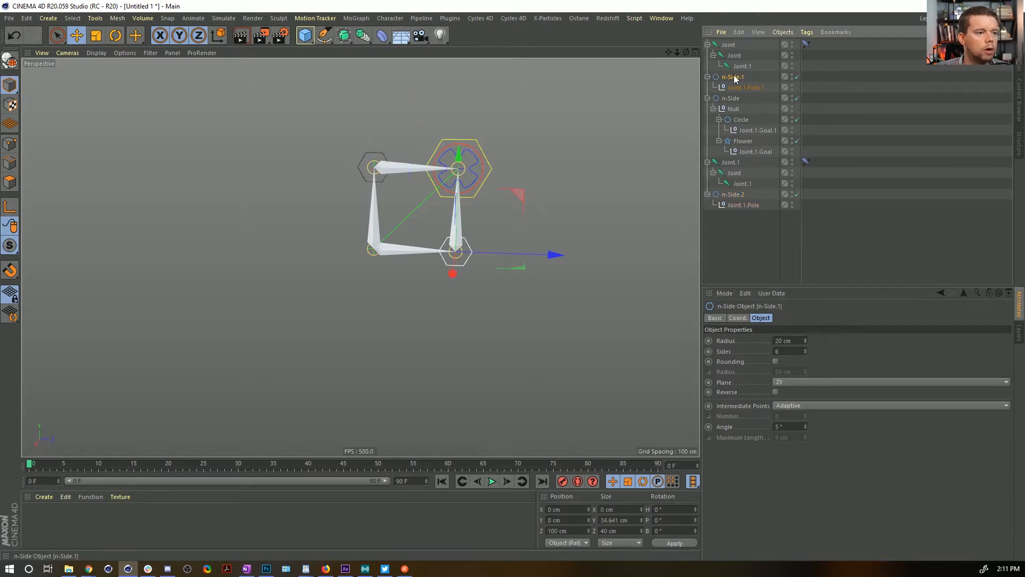
left_click(472, 171)
left_click_drag(472, 171, 520, 125)
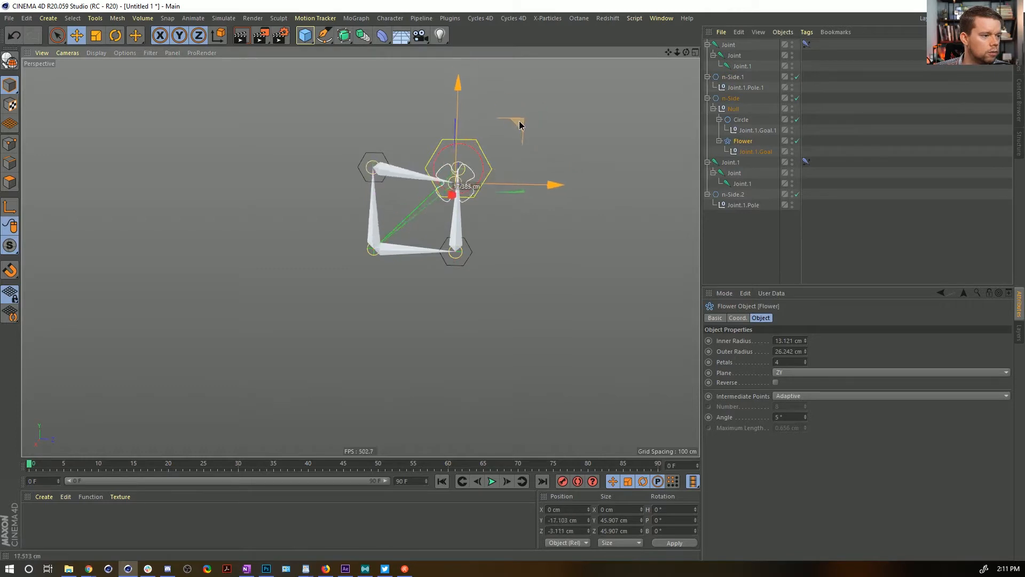
Turn on the display color of the n-Side controller above Joint.1.Pole and make it blue
left_click(377, 152)
left_click(718, 319)
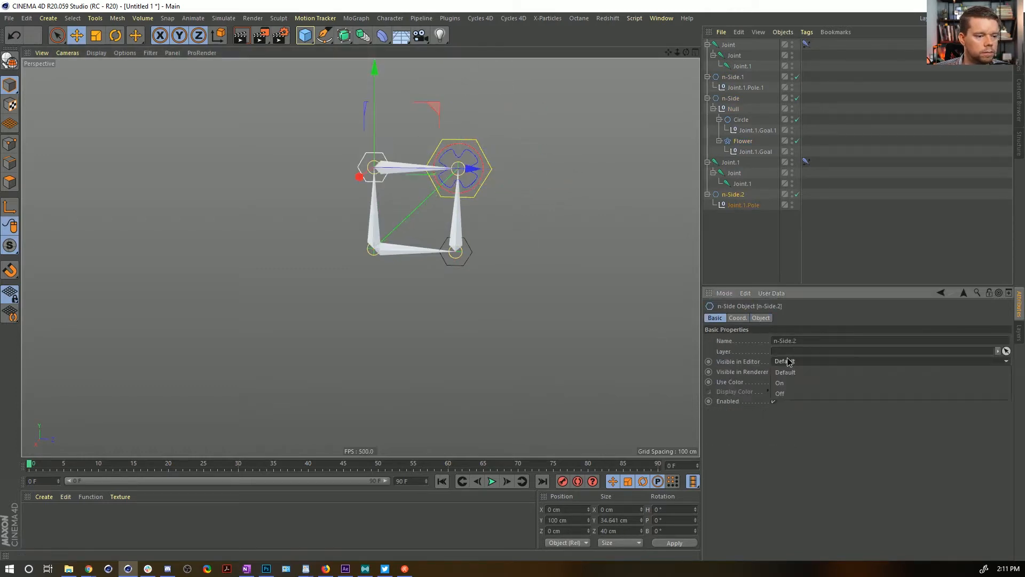
left_click(784, 382)
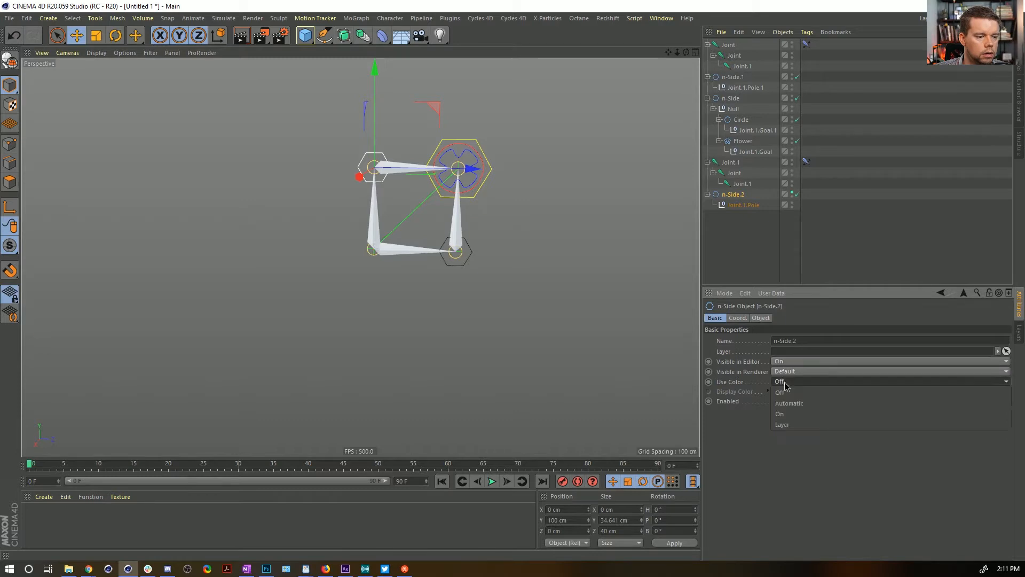
left_click(798, 410)
left_click(784, 391)
left_click(833, 387)
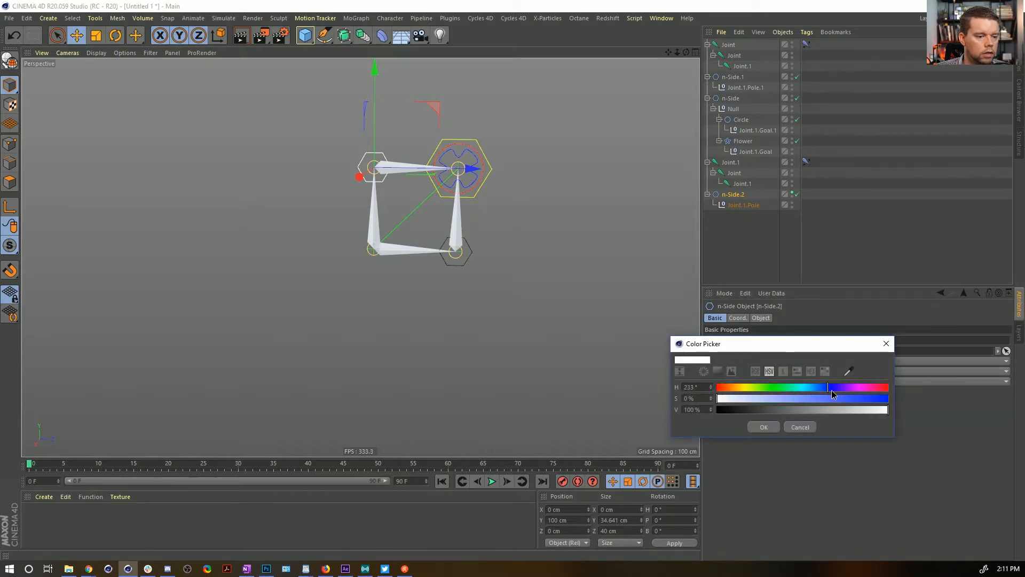
left_click(764, 427)
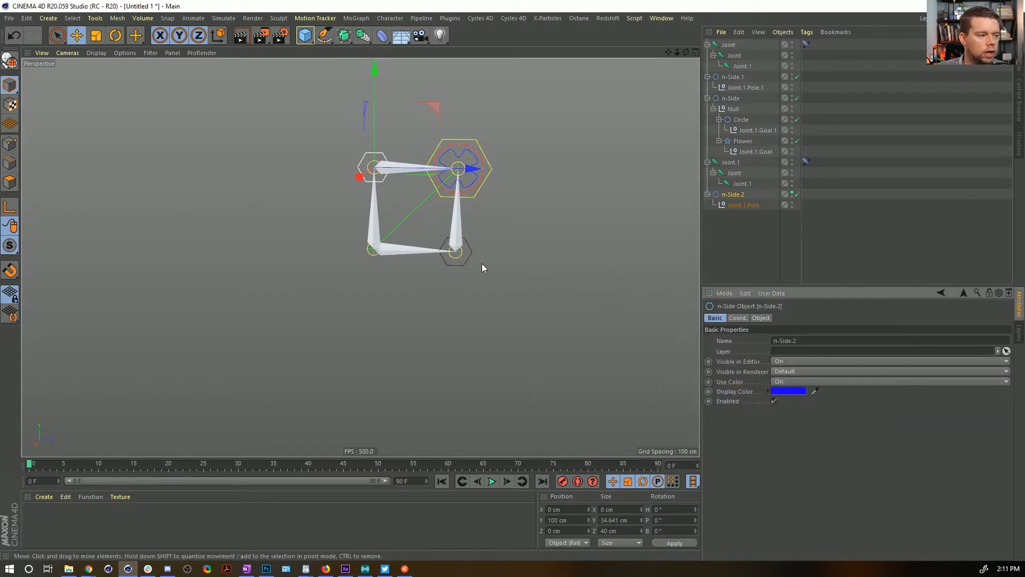
Turn on the display color of the n-Side controller above Joint.1.Pole.1, make it fully saturated red, and deselect everything
left_click(458, 254)
left_click(784, 382)
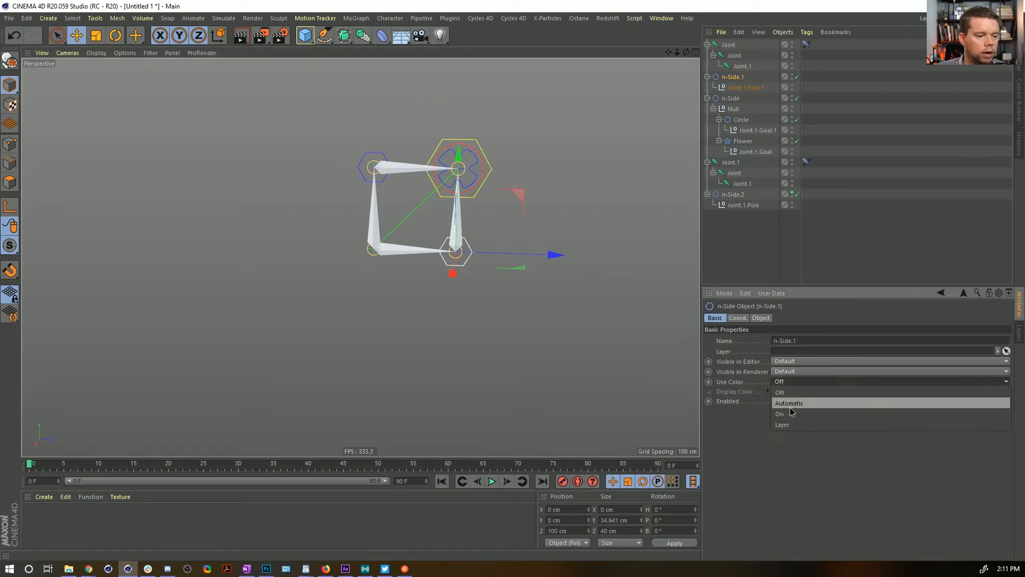
left_click(790, 410)
left_click(788, 395)
left_click_drag(788, 402, 895, 420)
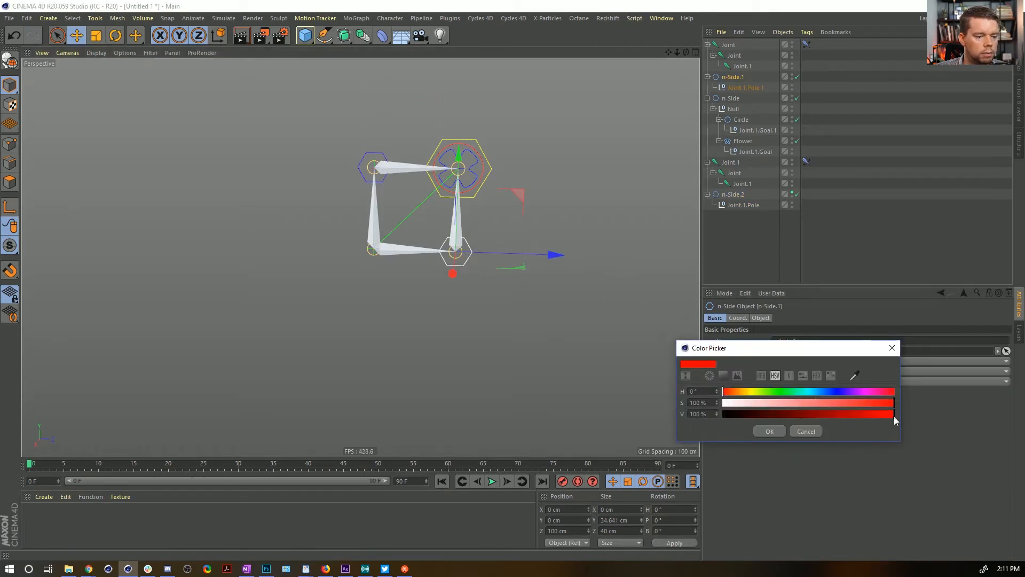
left_click(775, 434)
left_click(789, 258)
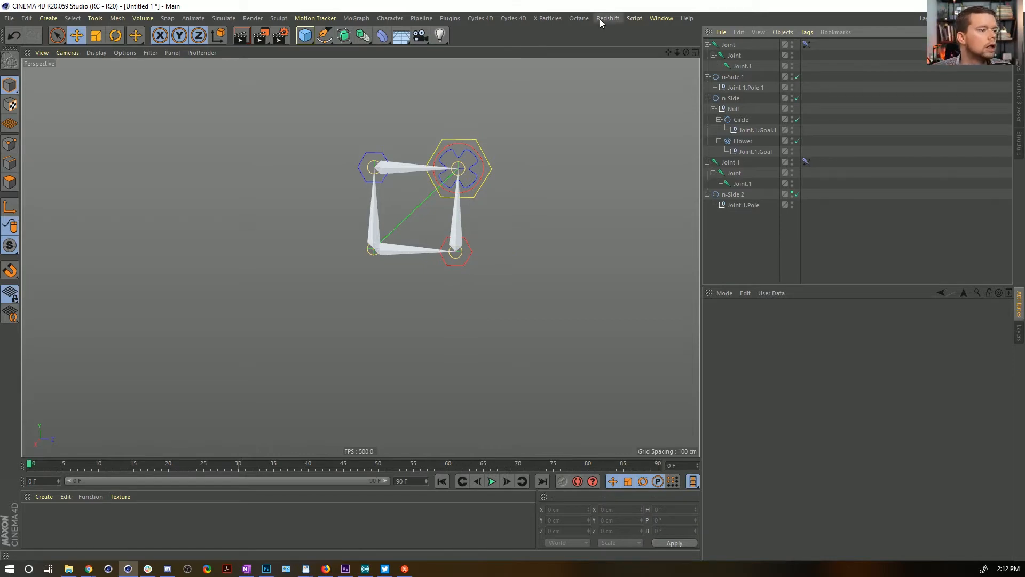
Start saving the scene and choose the SceneFiles folder inside Episode12 as its location
key("ctrl+s")
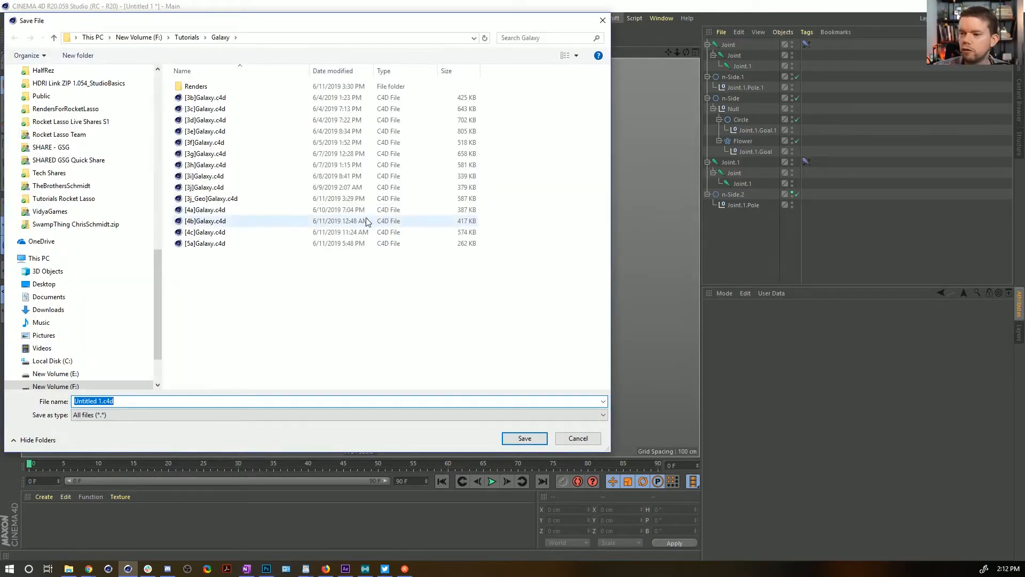
left_click(156, 101)
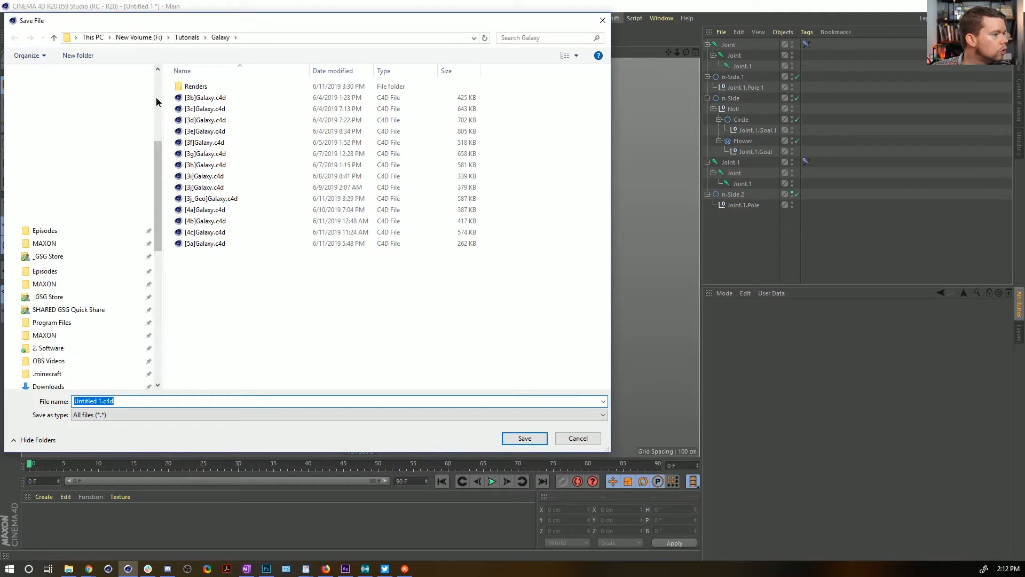
left_click(85, 92)
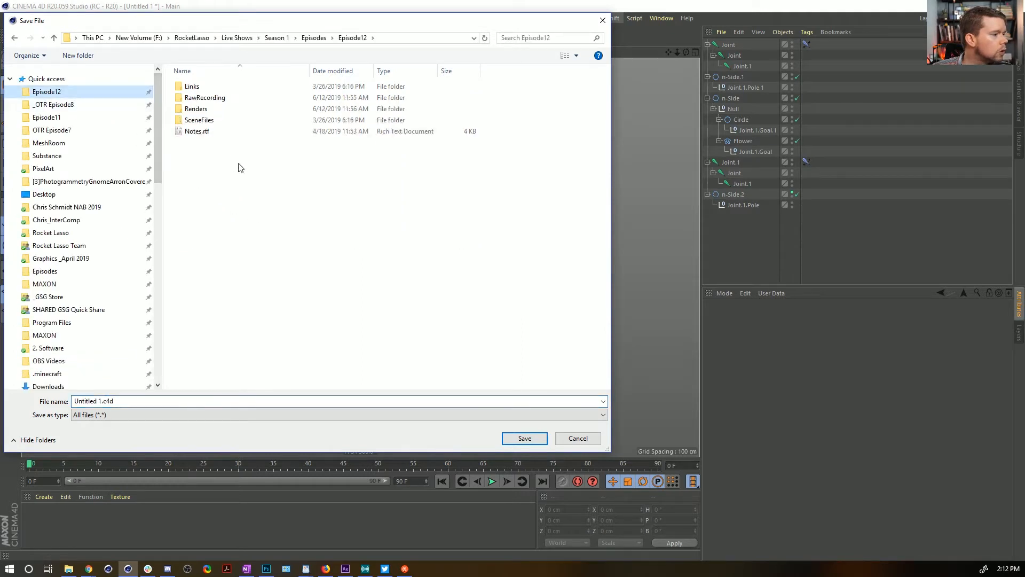
double_click(202, 120)
Save the scene under the file name [1a]RiggingCubes.c4d
left_click(131, 398)
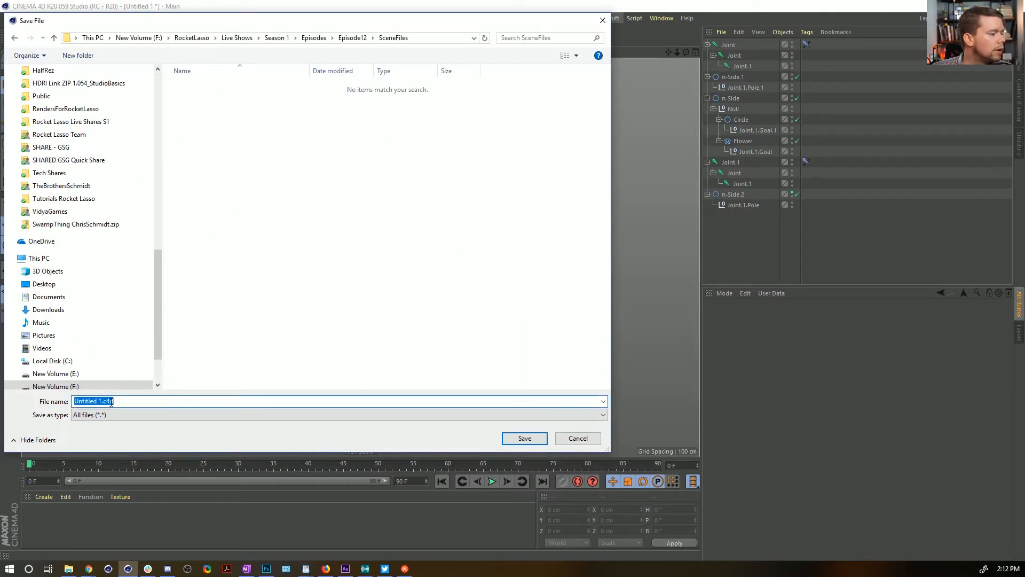
left_click(111, 402)
left_click_drag(101, 401, 30, 385)
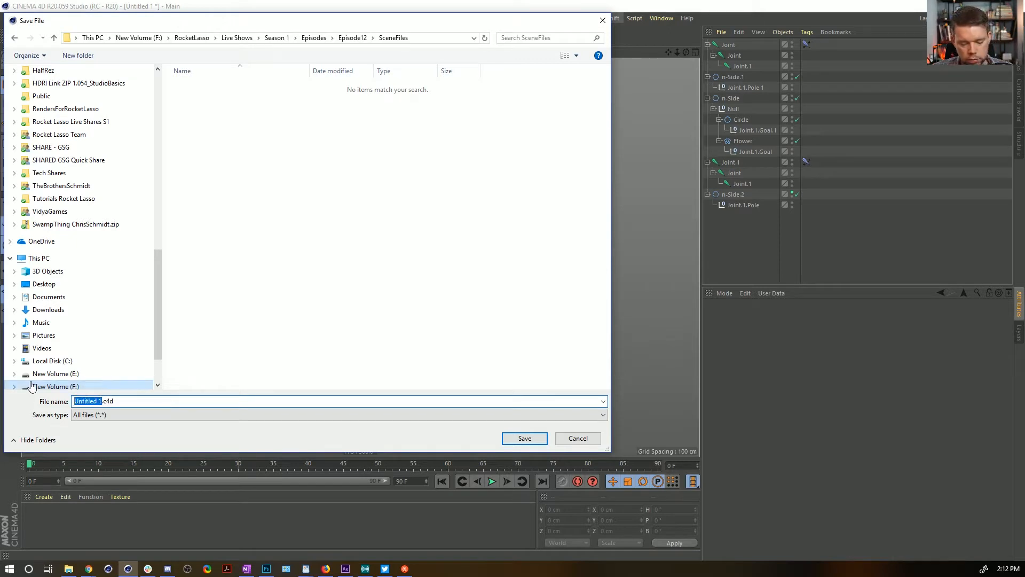
key("BackSpace")
type("[1a]Rigging")
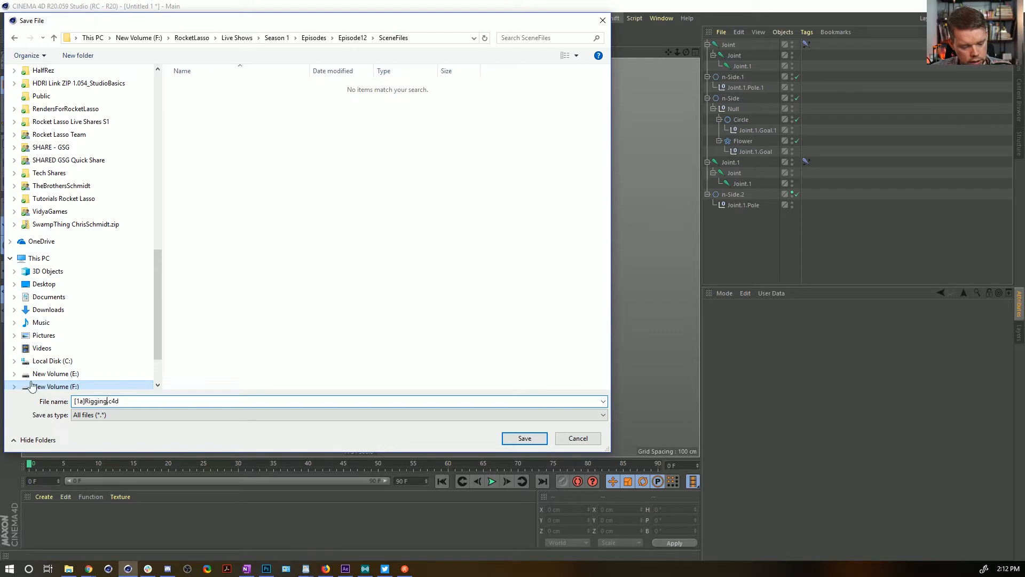
type("Cbes")
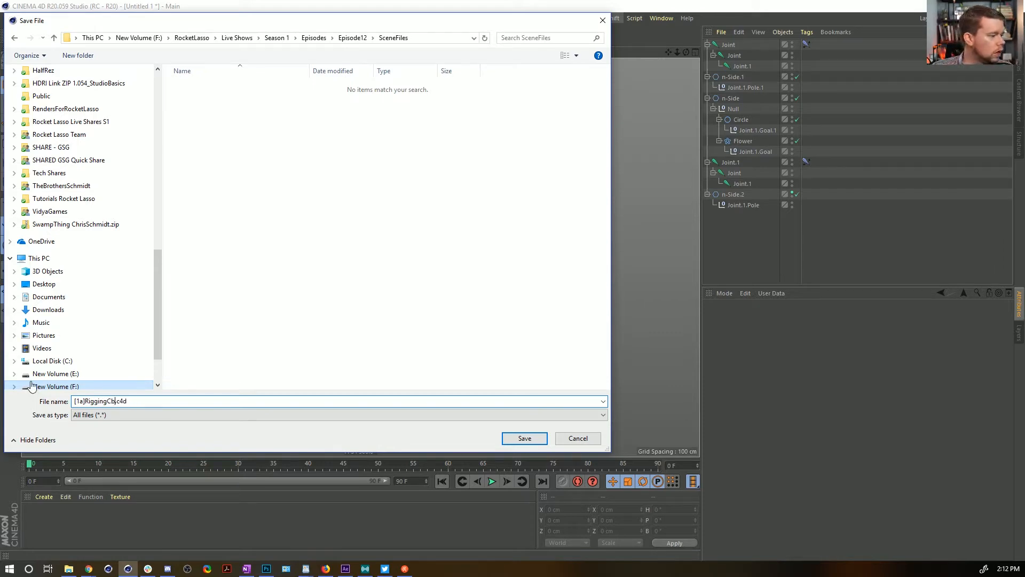
type("ub")
type("es")
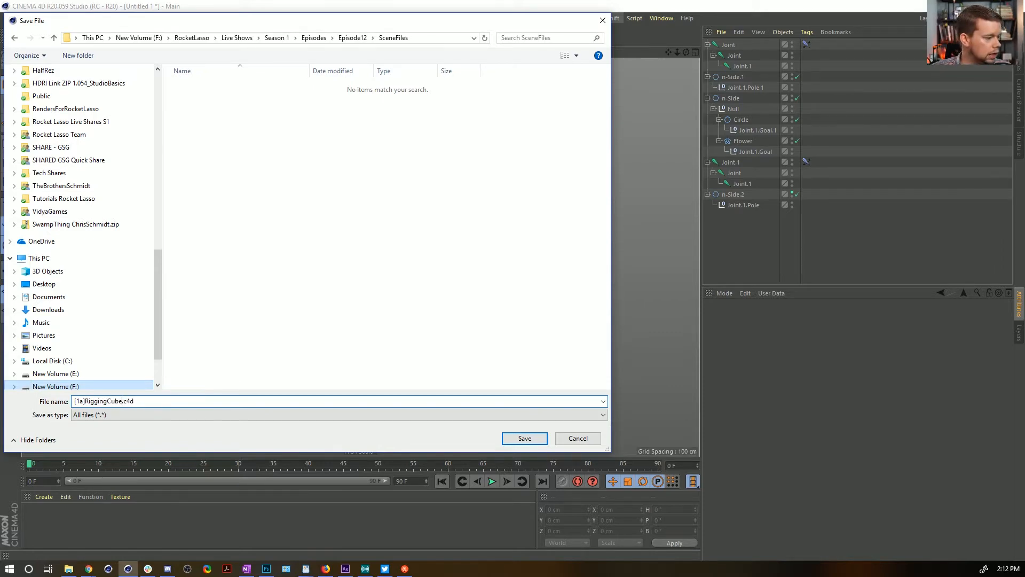
key("Return")
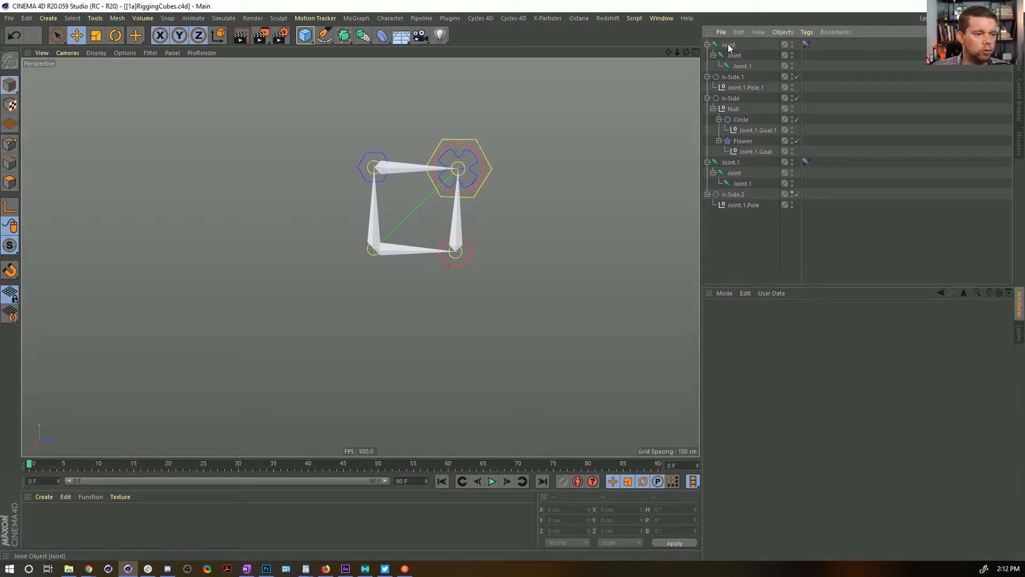
Rename the n-Side controller above Joint.1.Pole.1 as Elbow Blue
left_click(732, 77)
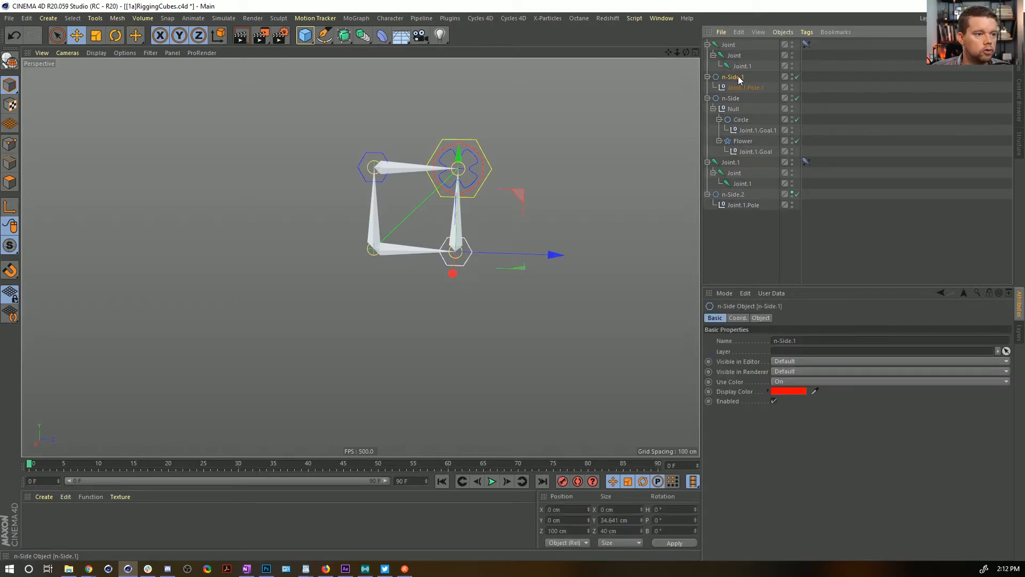
double_click(738, 77)
type("Elbow Blue")
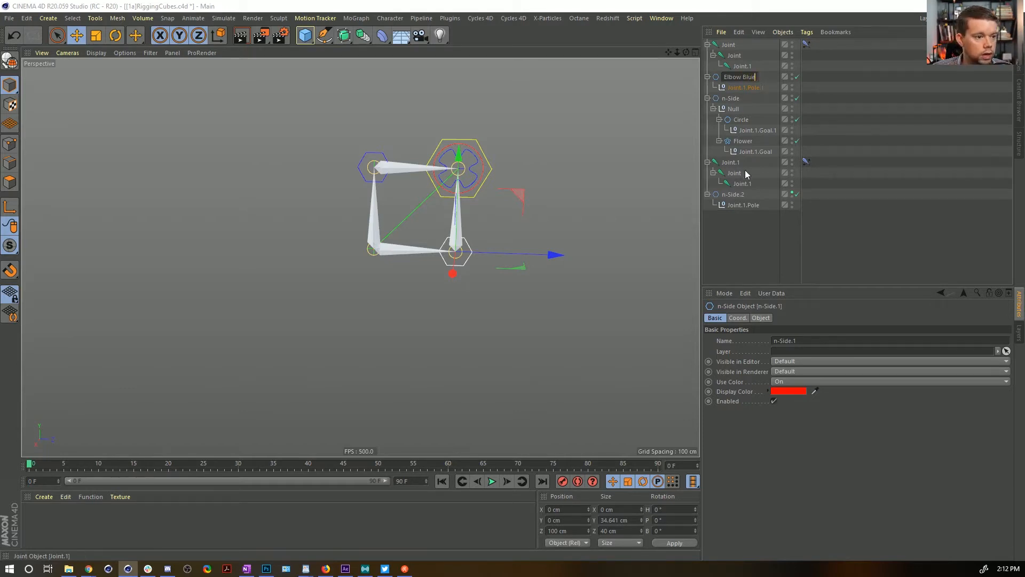
Rename the controller above Joint.1.Pole as Elbow Blue and the one above Joint.1.Pole.1 as Elbow Red
double_click(737, 194)
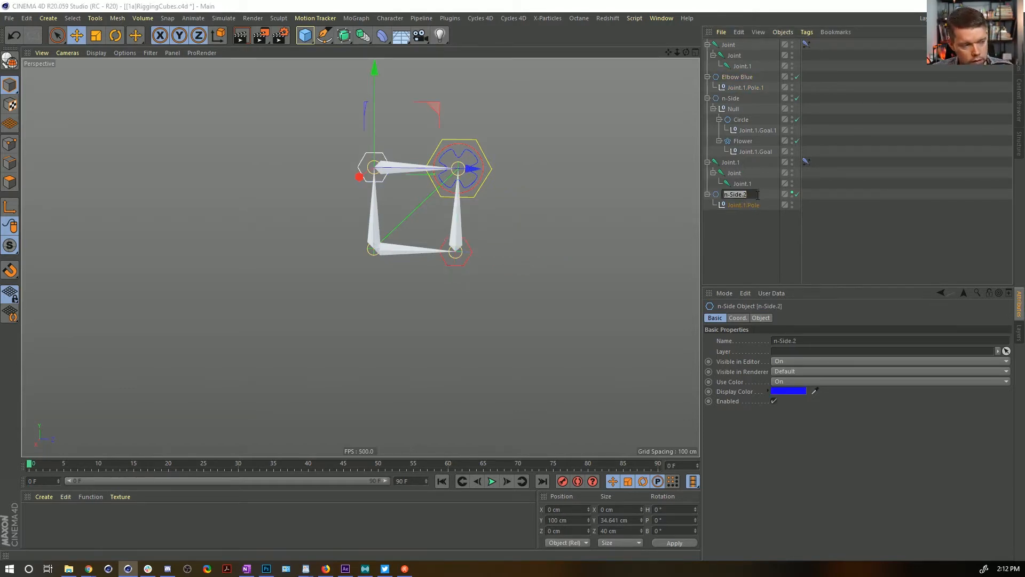
type("Elbow Blue")
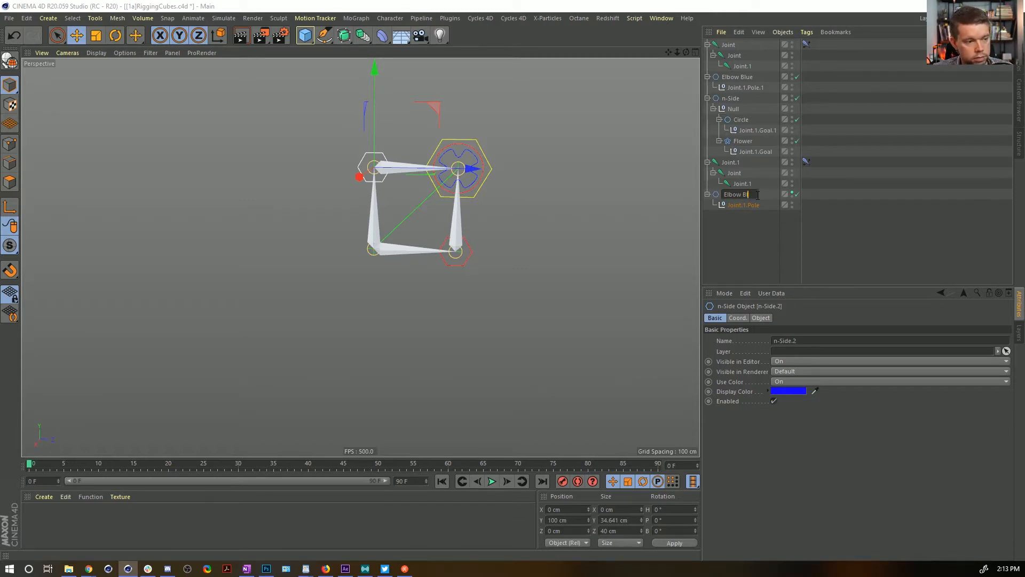
double_click(739, 78)
double_click(747, 78)
key("BackSpace")
type("Re")
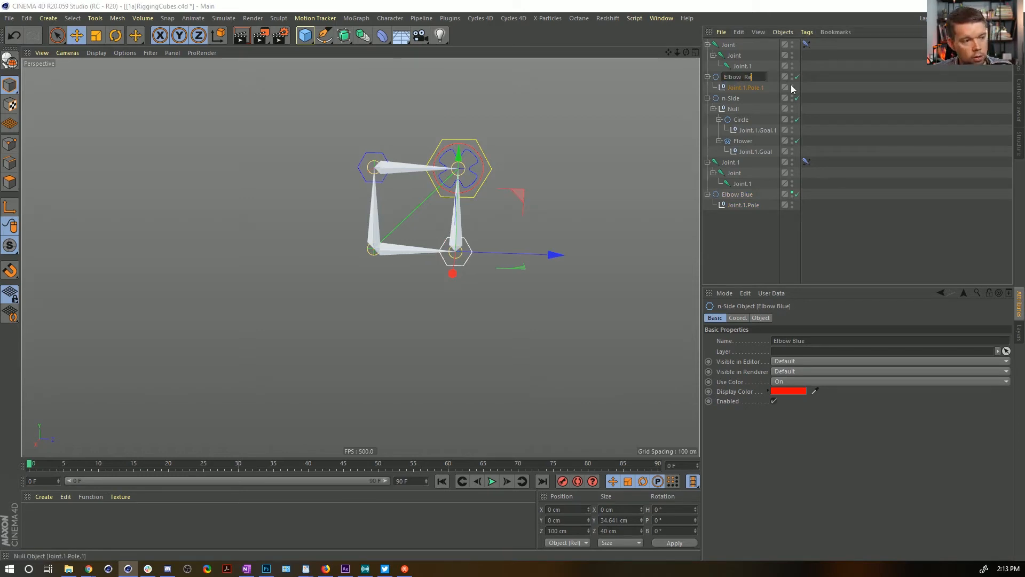
type("d")
key("Return")
Rename the yellow n-Side controller as Tips and the Circle controller nested inside it as Tip Red
left_click(727, 100)
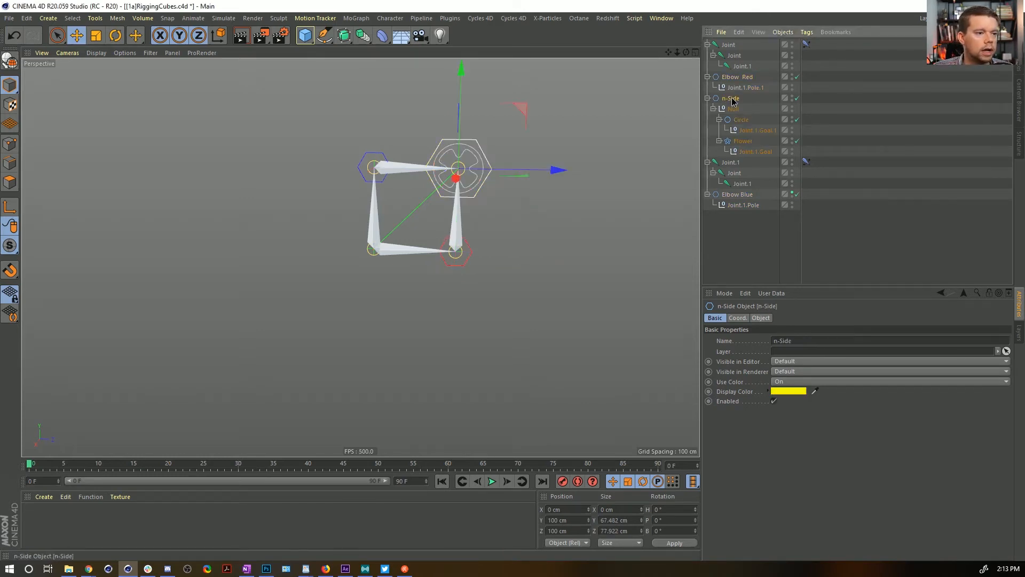
double_click(732, 100)
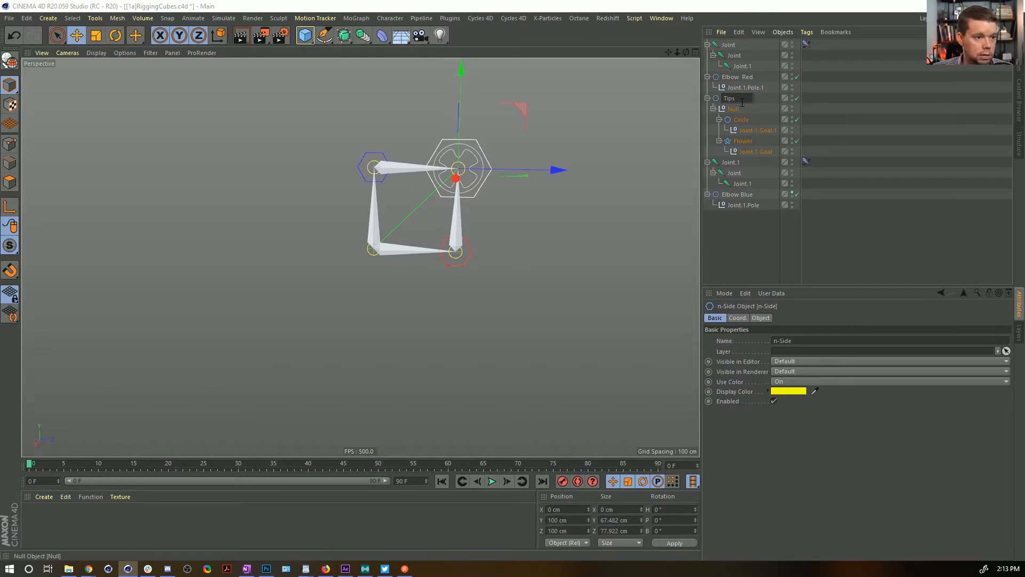
left_click(739, 119)
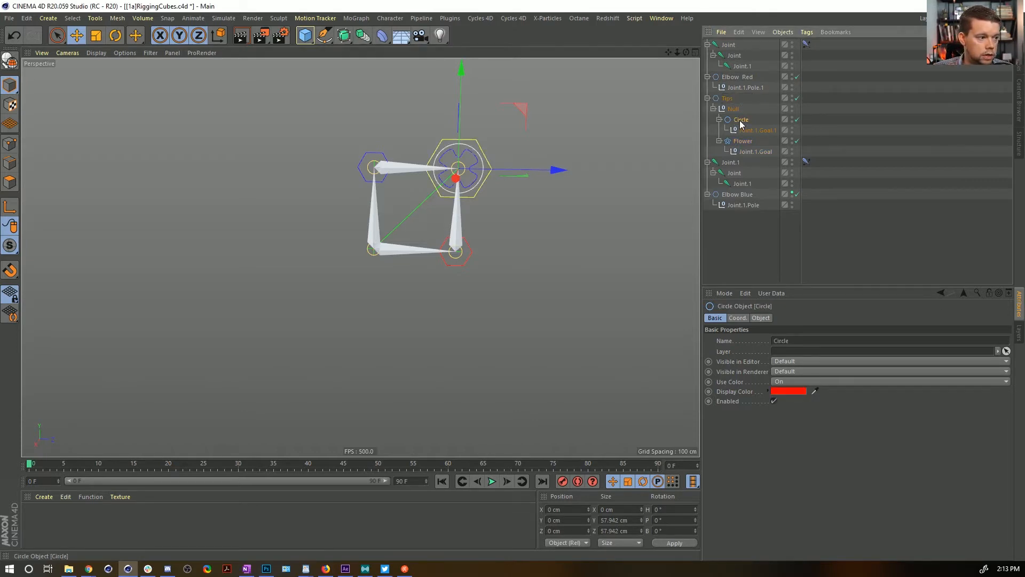
double_click(741, 121)
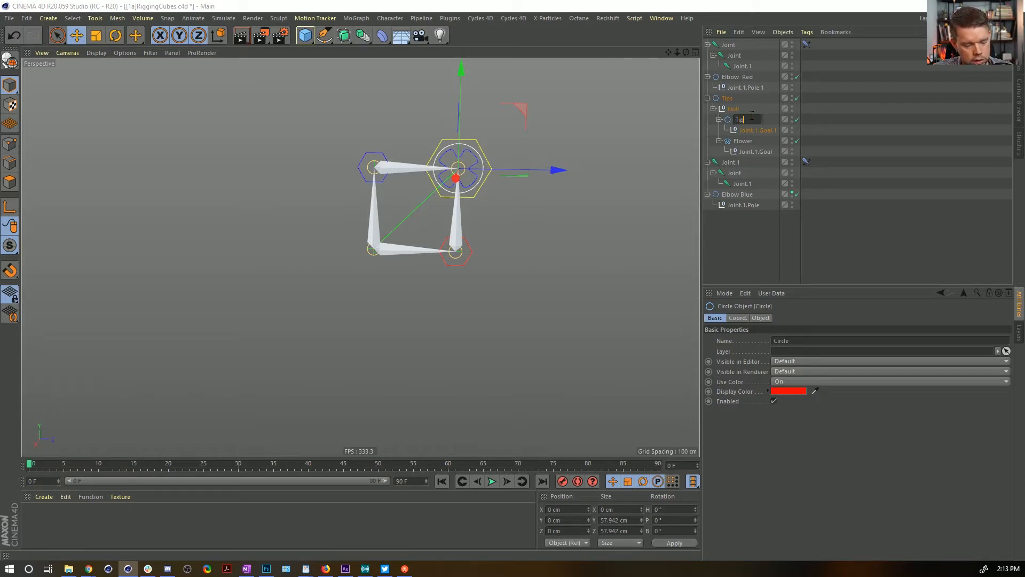
Rename the Flower controller as Tip Blue
left_click(743, 140)
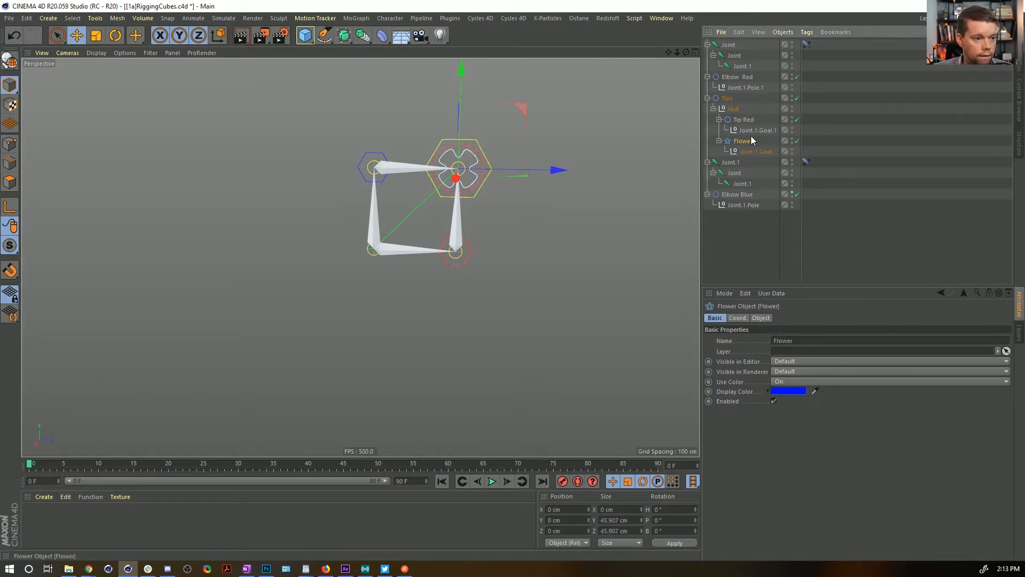
double_click(749, 141)
type("Tip")
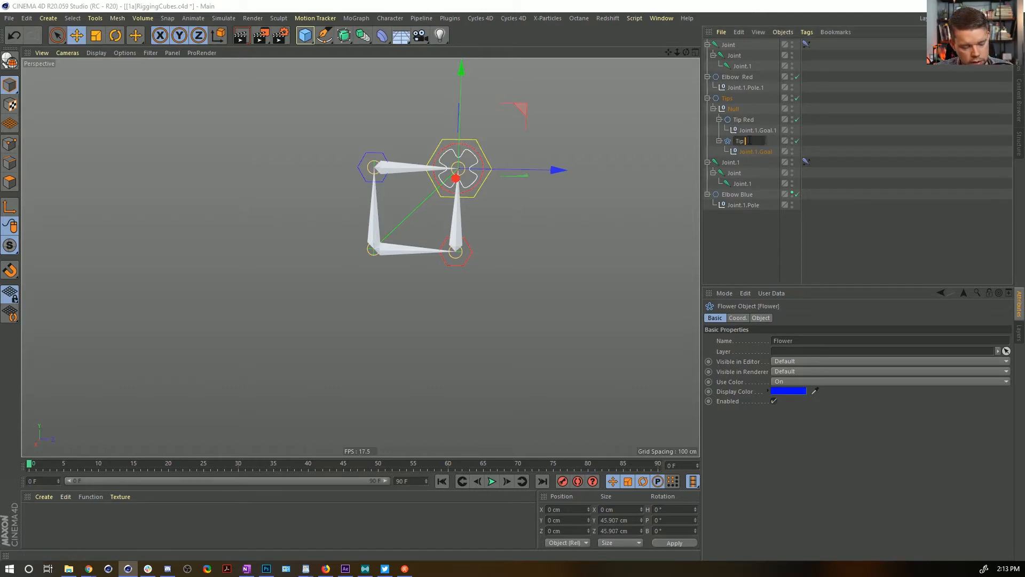
type(" Blue")
key("Return")
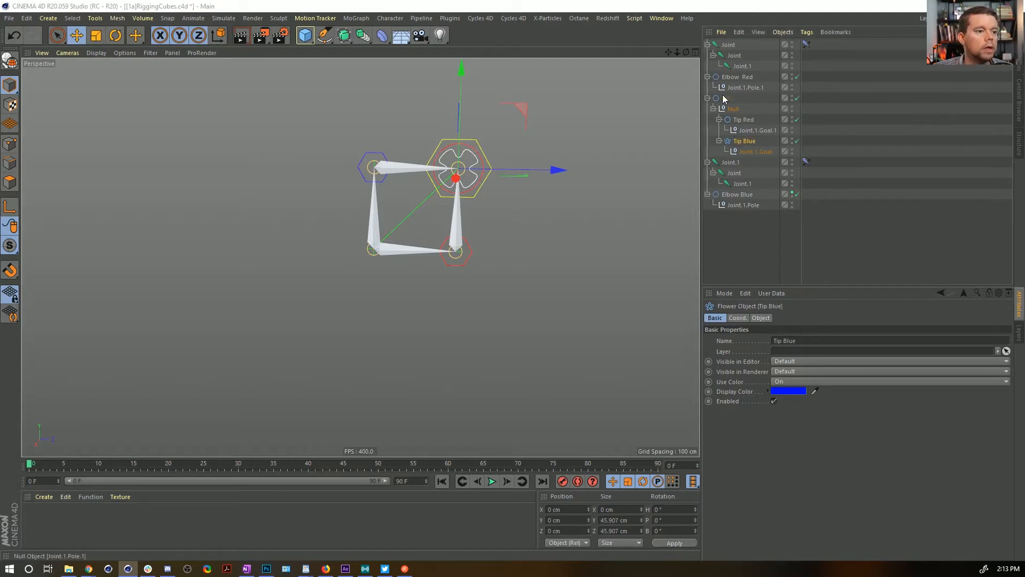
Move the Elbow Red, Tips and Elbow Blue controllers above both joint chains in the object hierarchy
left_click(736, 78)
left_click(726, 98, "ctrl")
left_click(737, 194, "ctrl")
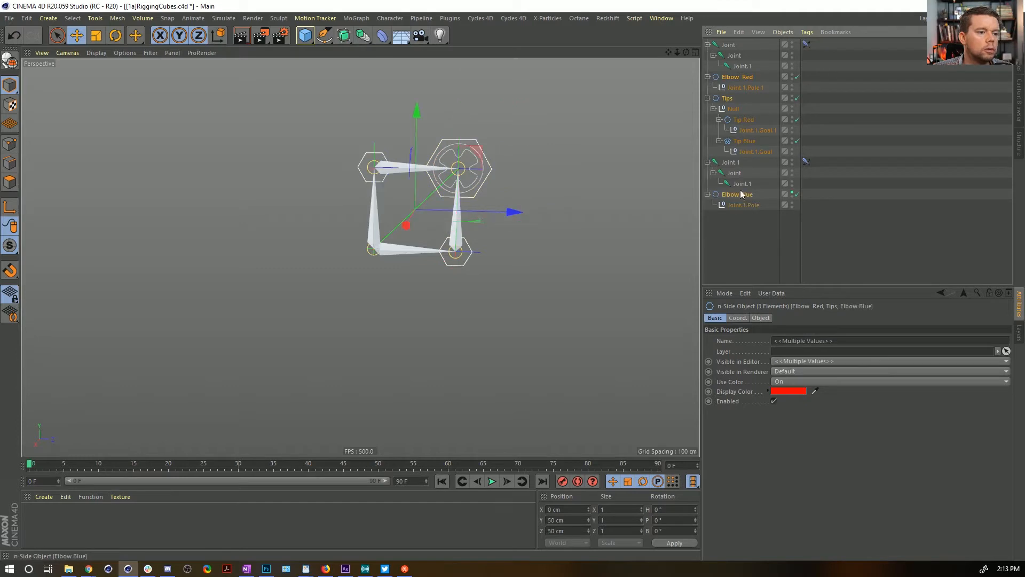
left_click_drag(729, 44, 730, 48)
left_click(731, 46)
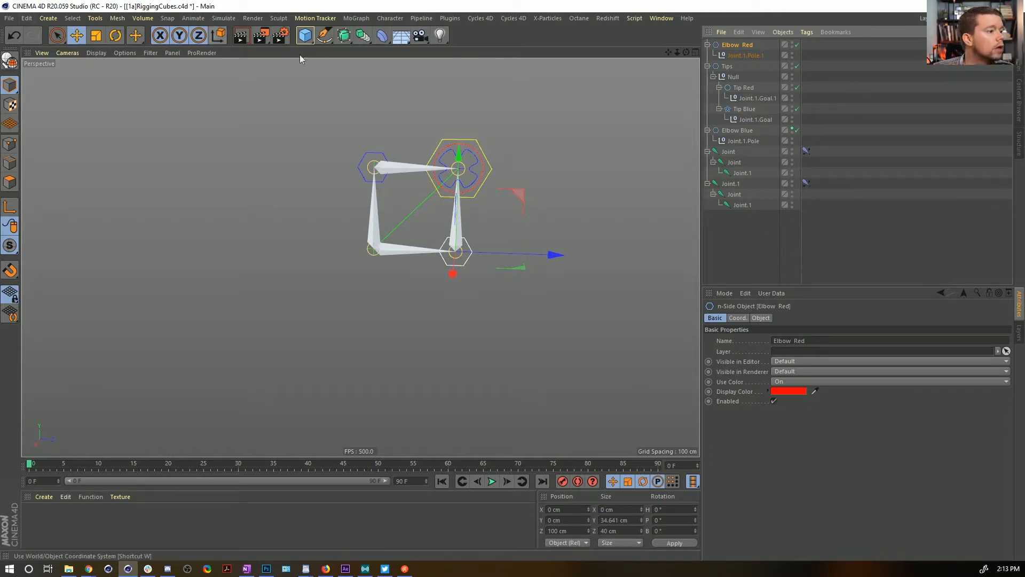
Add a cube and set its X, Y and Z sizes to 100 cm
left_click(305, 36)
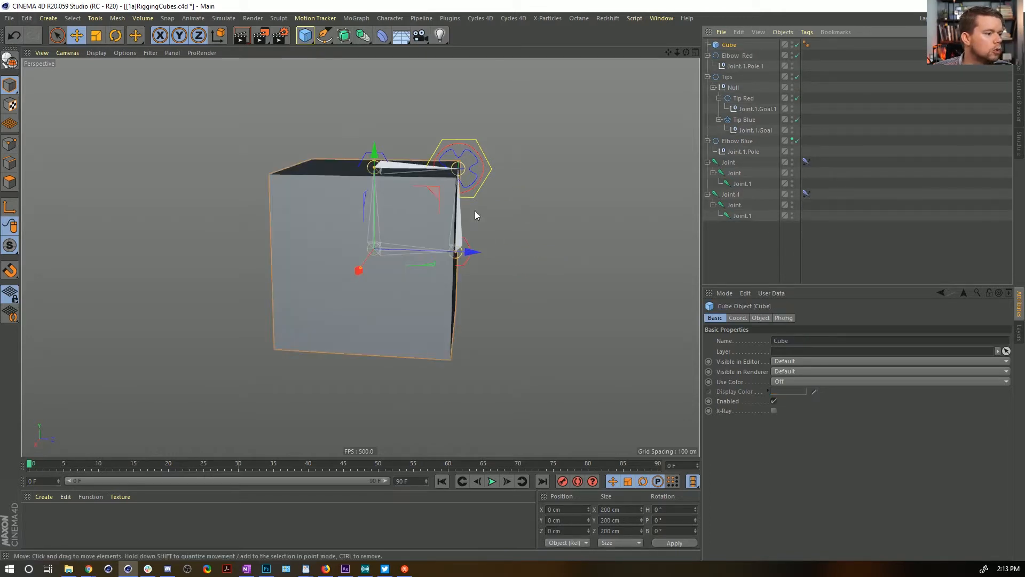
left_click(759, 318)
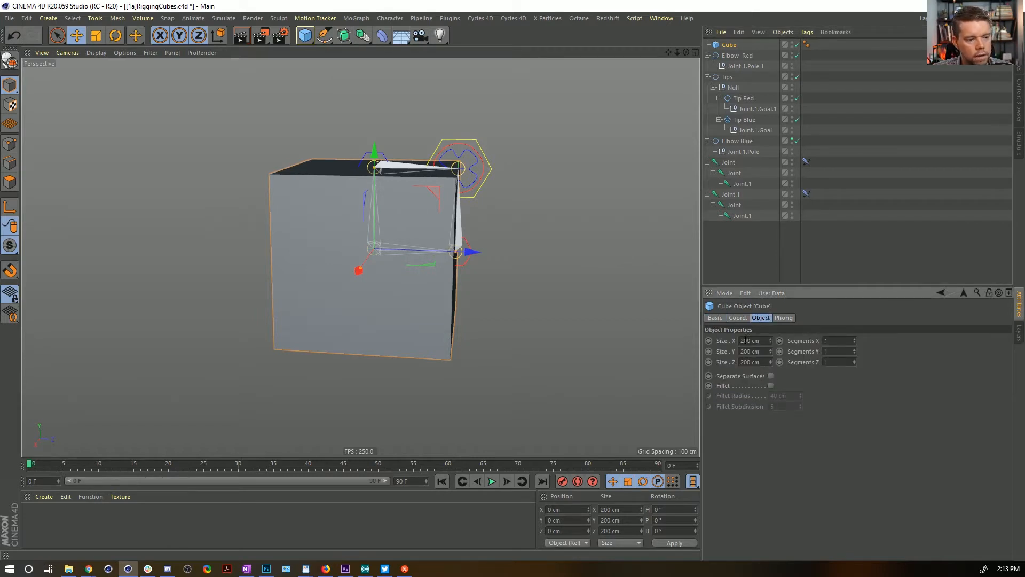
left_click(745, 352)
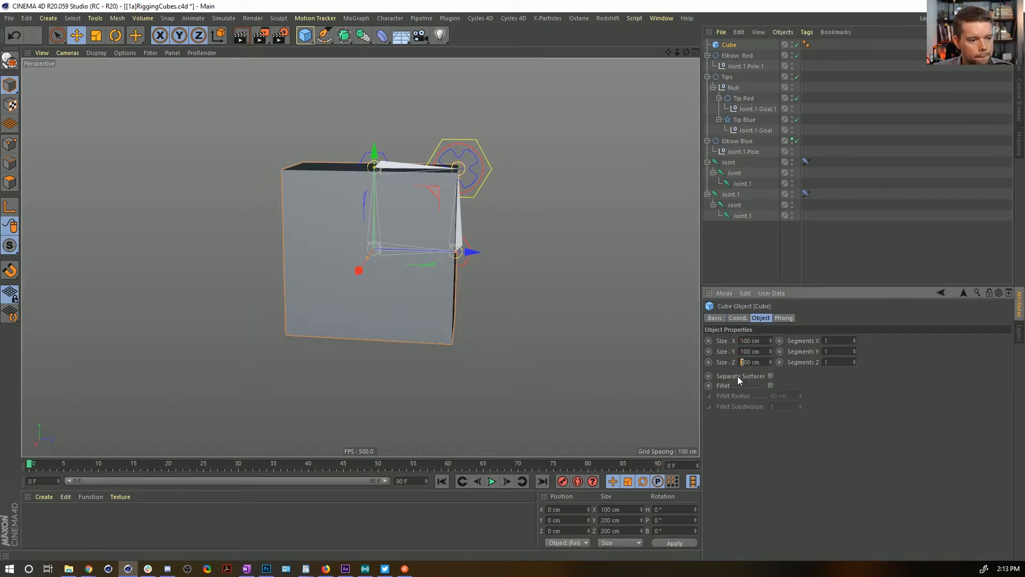
type("1")
key("Return")
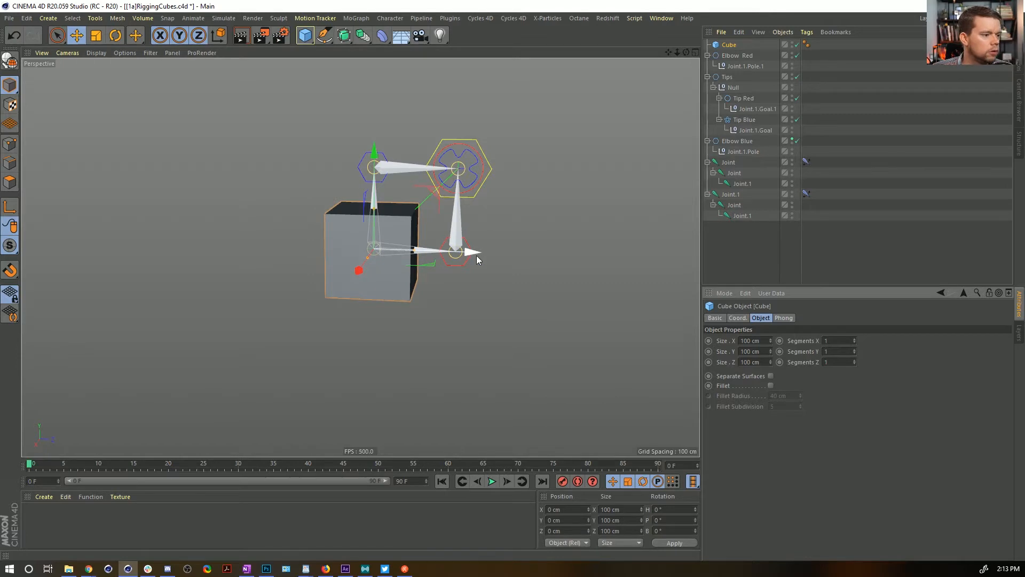
Move the cube to Y -50 cm and Z 50 cm, and bring it down to the first joint chain in the hierarchy
left_click_drag(473, 254, 519, 260)
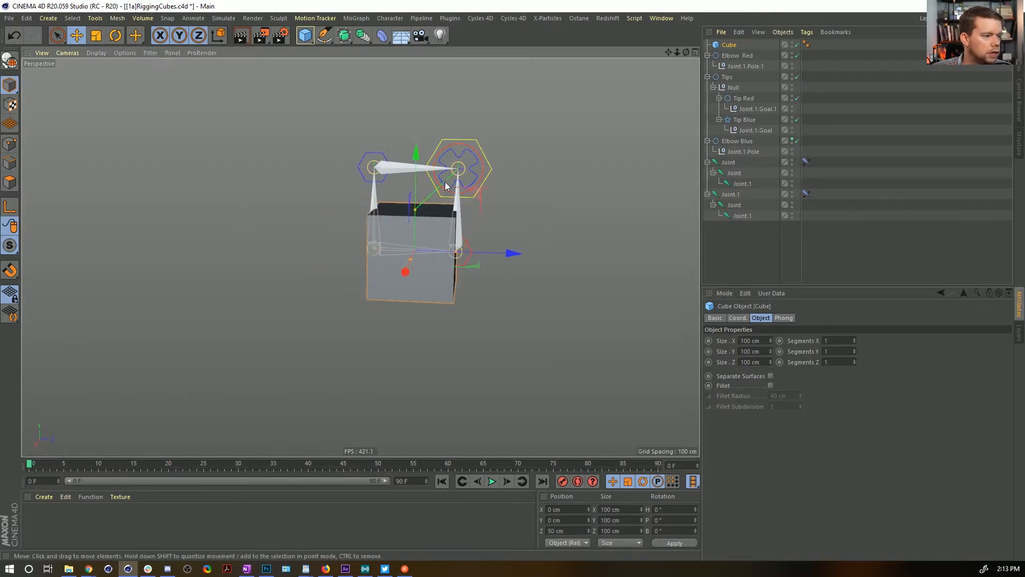
left_click_drag(420, 161, 419, 203)
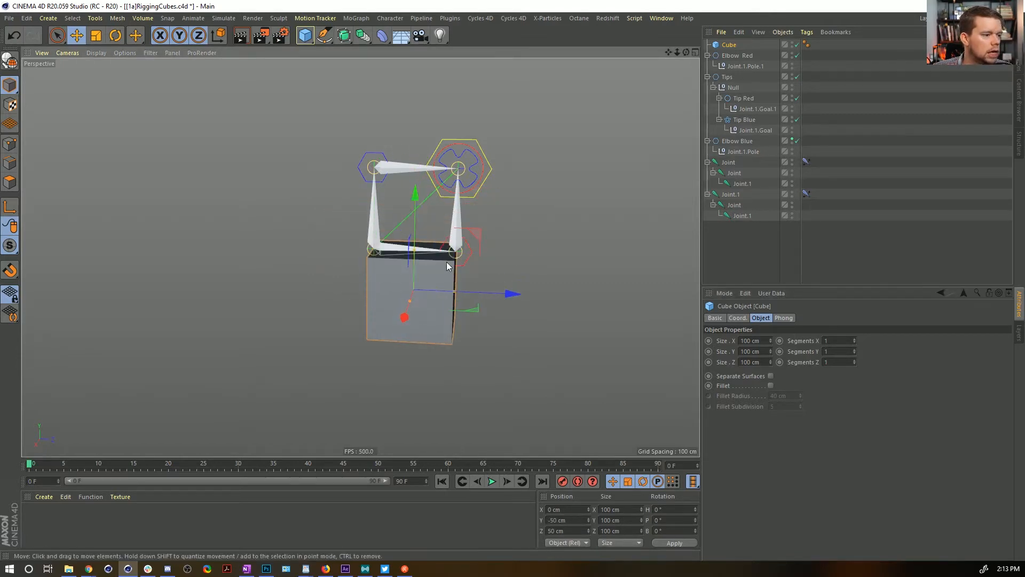
left_click(392, 252)
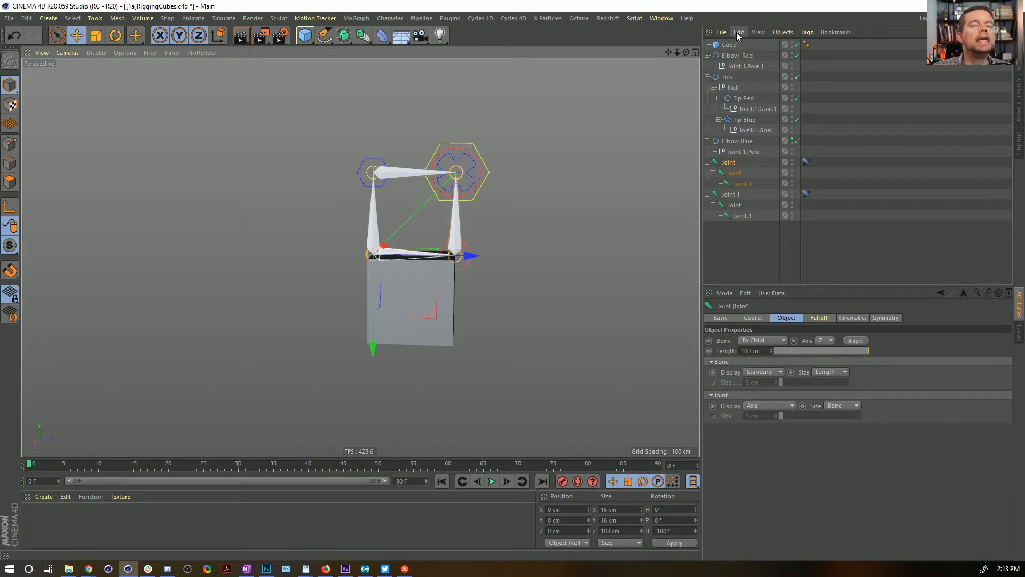
left_click_drag(729, 45, 736, 166)
Nest a copy of the cube under the first chain's second joint and shift it 100 cm along Z and 100 cm up
left_click(454, 218)
left_click(742, 184)
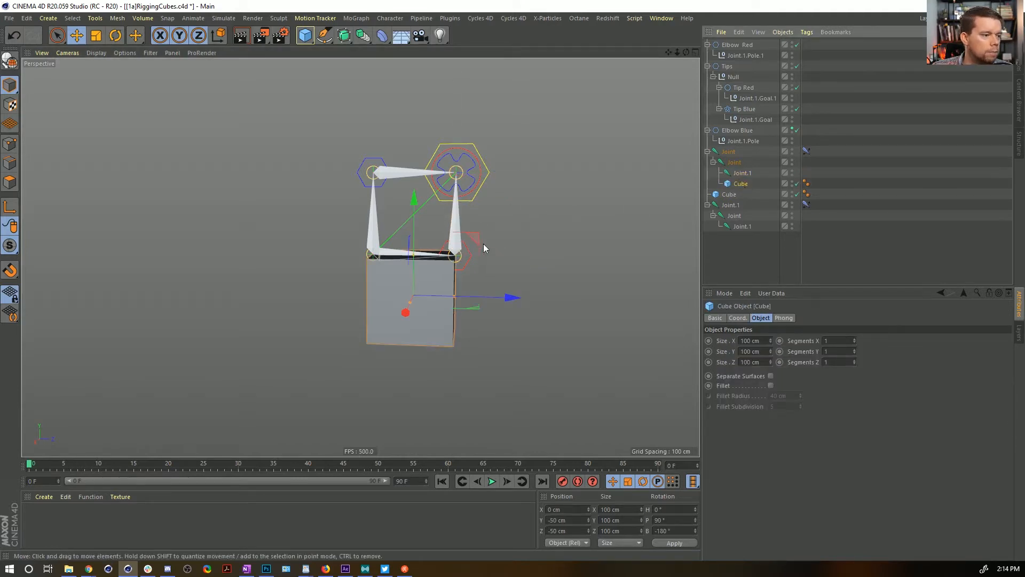
left_click_drag(510, 297, 599, 298)
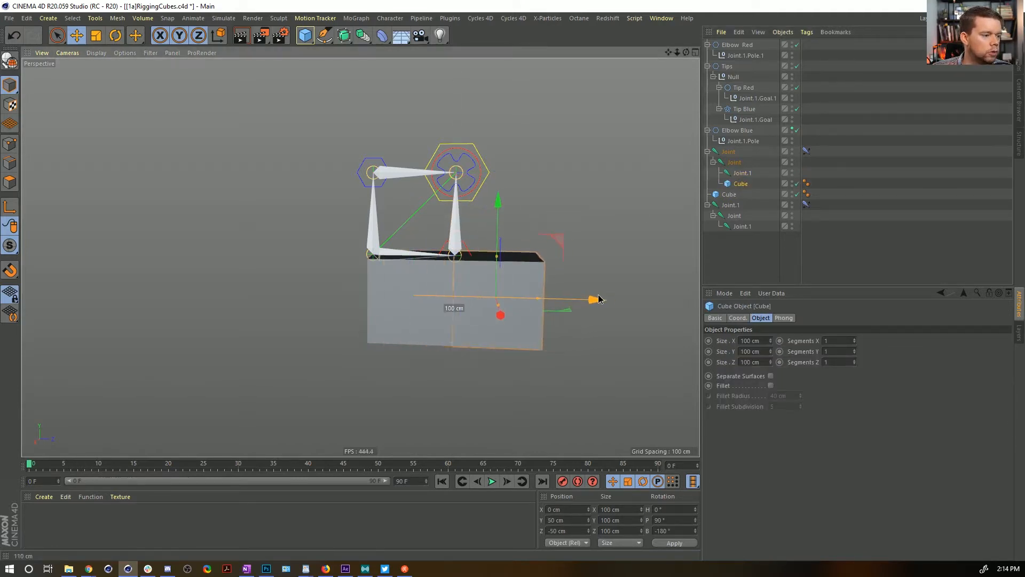
left_click_drag(498, 198, 492, 126)
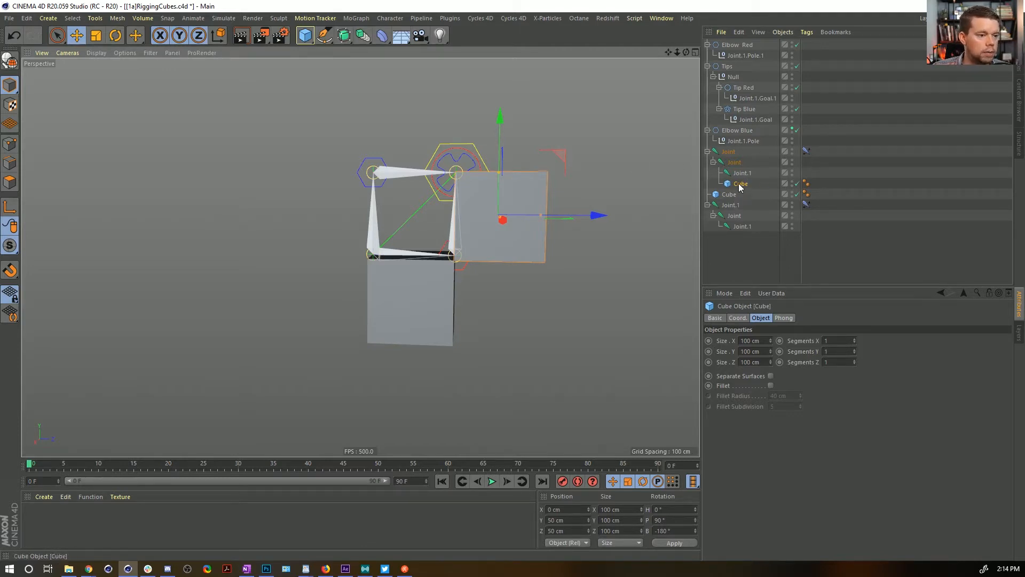
Copy the nested cube under the second joint of the Joint.1 chain and select that copy
left_click_drag(741, 184, 747, 221, "ctrl")
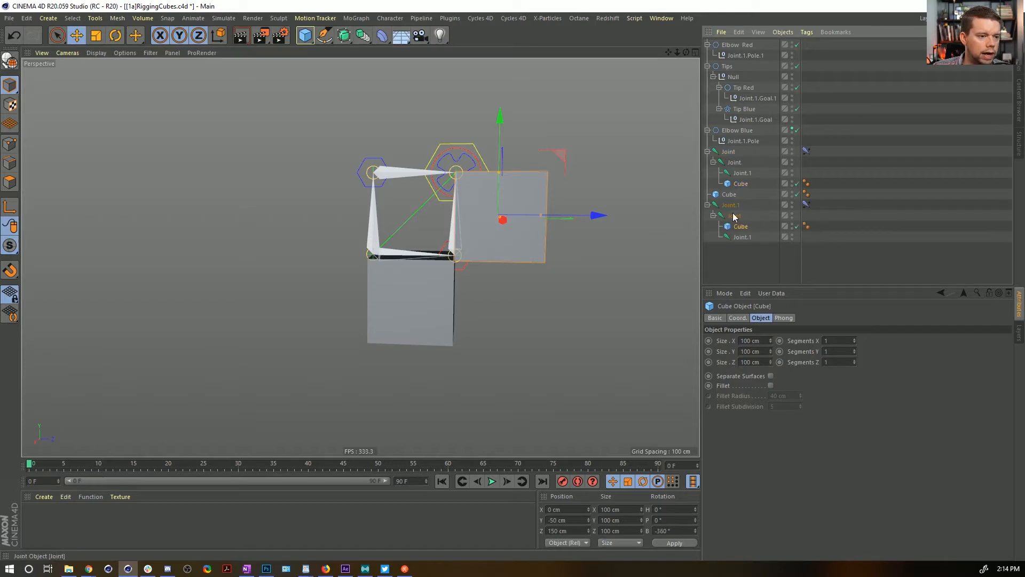
left_click(736, 217)
left_click(740, 226)
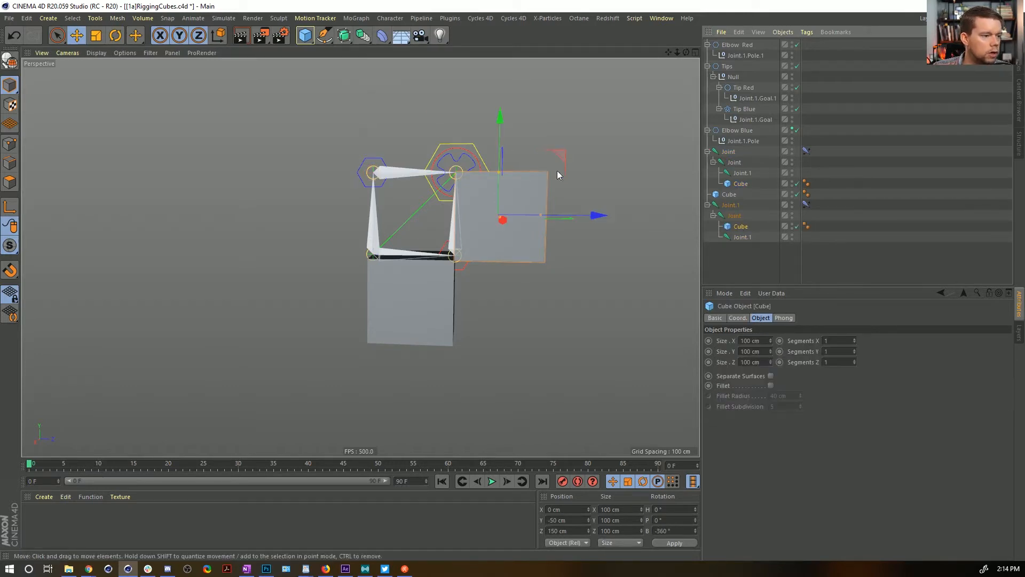
Move the cube copy under the Joint.1 chain's second joint to Y 50 cm and Z 50 cm
left_click_drag(550, 152, 475, 73)
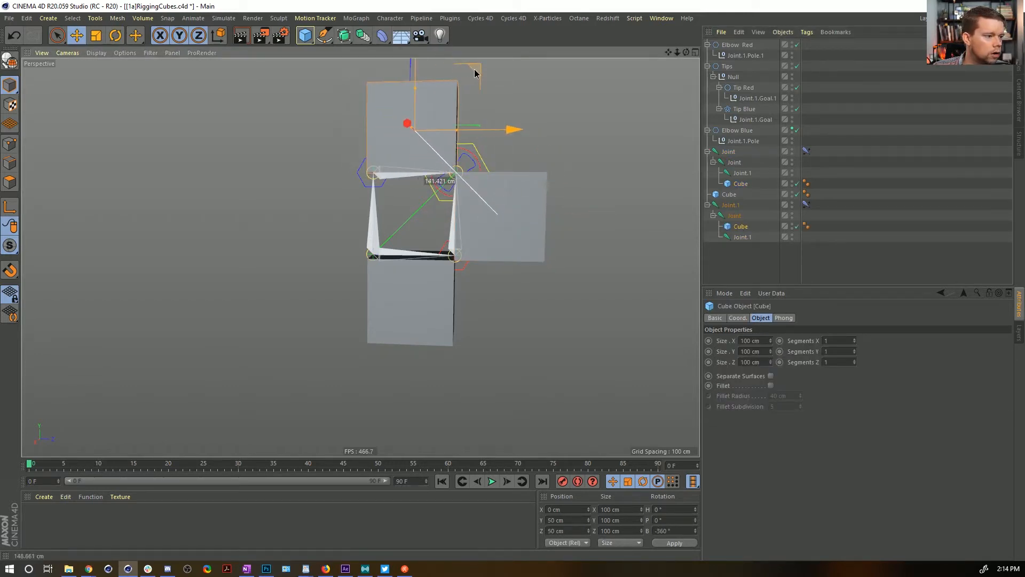
key("ctrl+z")
left_click_drag(590, 218, 513, 224)
left_click_drag(422, 125, 415, 32)
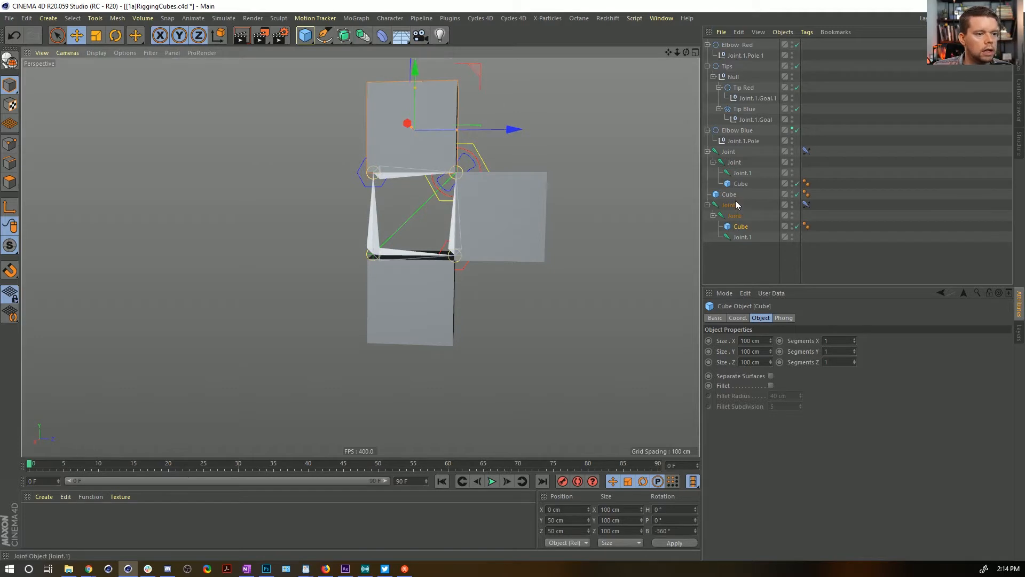
Place a copy of that cube directly under Joint.1, shift it 100 cm along negative Z and 100 cm down, and deselect it
left_click_drag(741, 226, 741, 248, "ctrl")
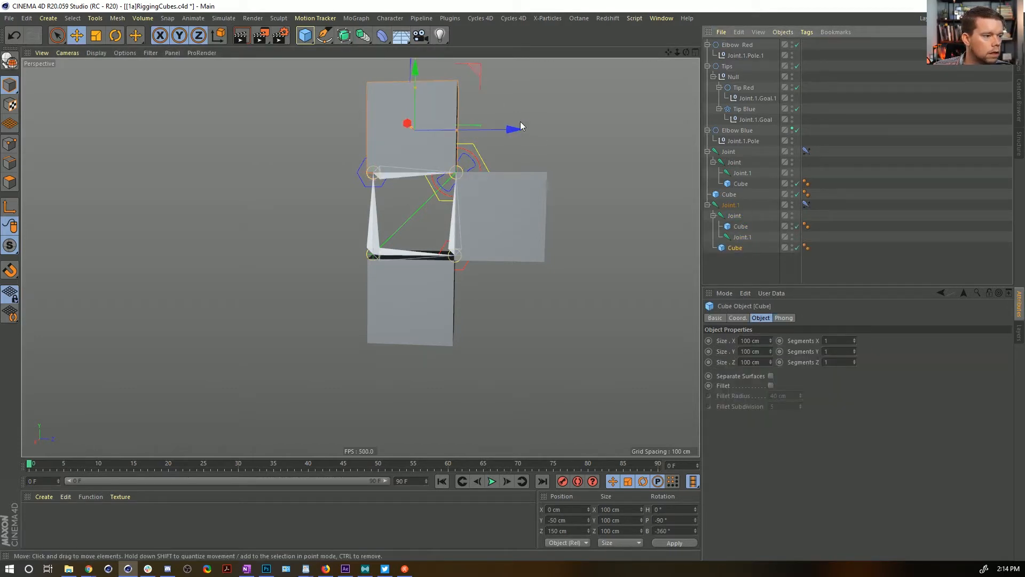
left_click_drag(514, 130, 431, 139, "shift")
left_click_drag(333, 75, 341, 155, "shift")
left_click(866, 155)
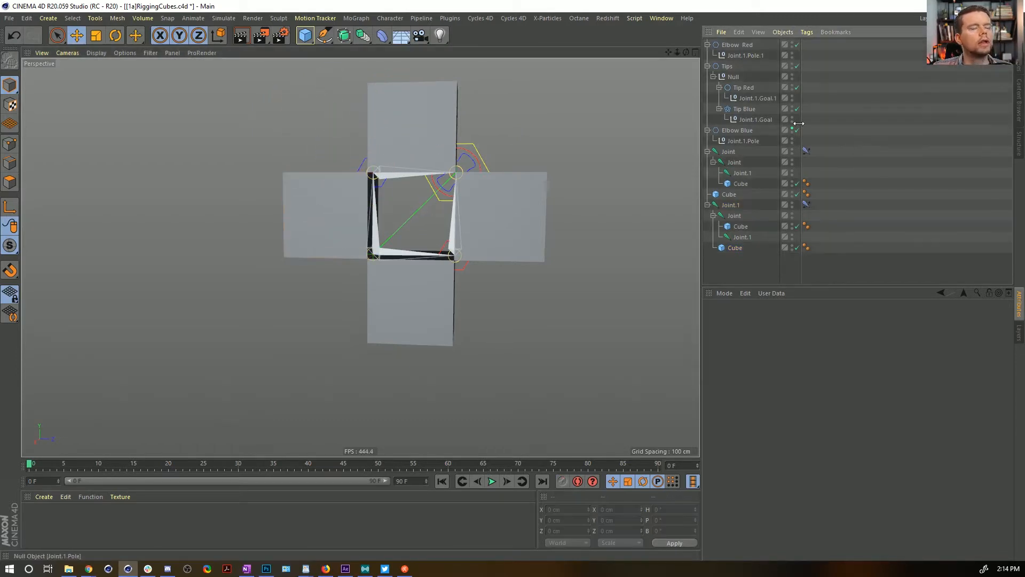
Try moving the Tip Red controller along Z to test whether the cubes follow, and undo the move
left_click(744, 88)
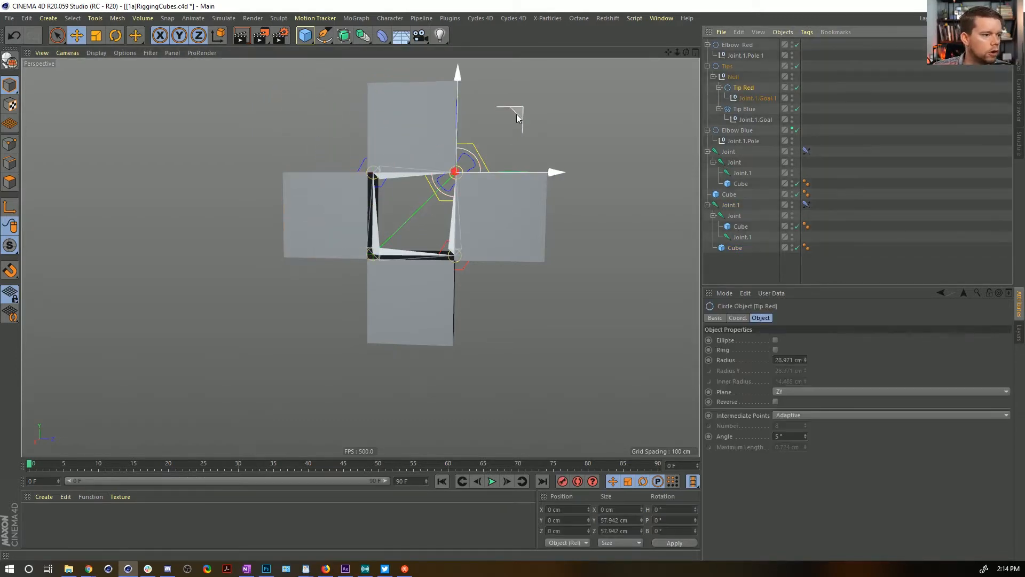
left_click_drag(517, 118, 567, 114)
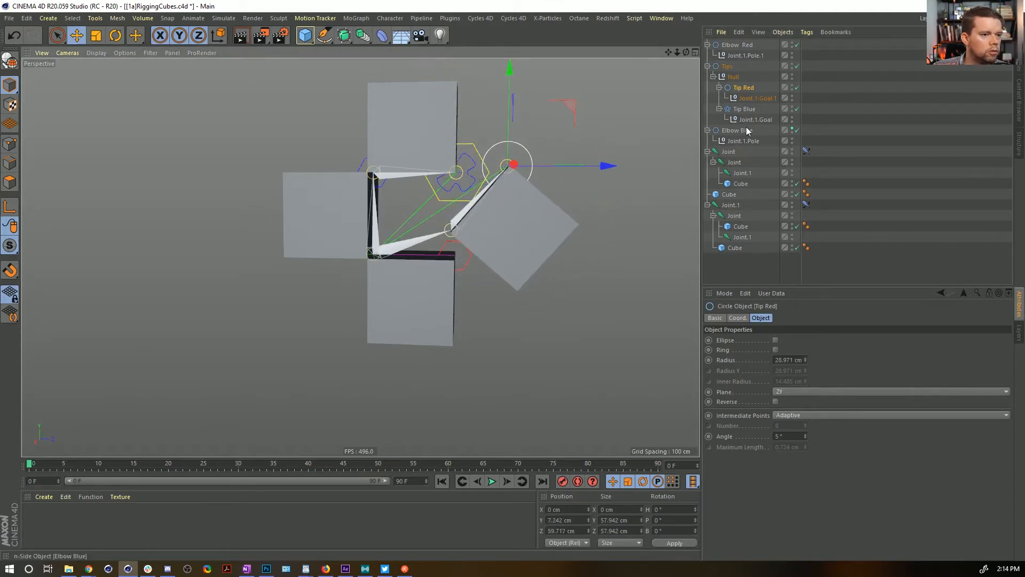
key("ctrl+z")
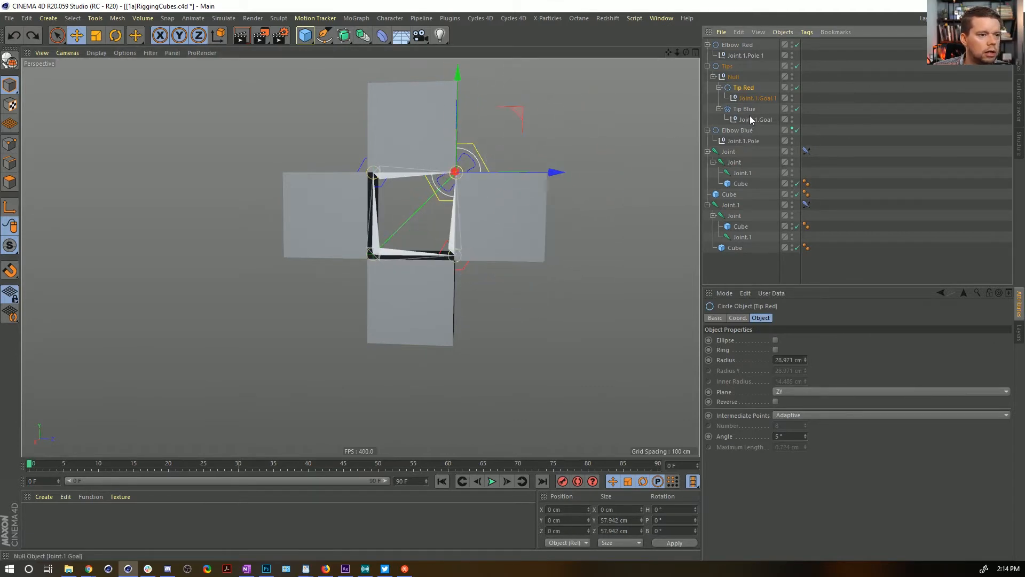
Nest the loose cube directly under the first chain's root joint
left_click(729, 195)
left_click_drag(727, 196, 727, 157)
left_click_drag(732, 172, 734, 155)
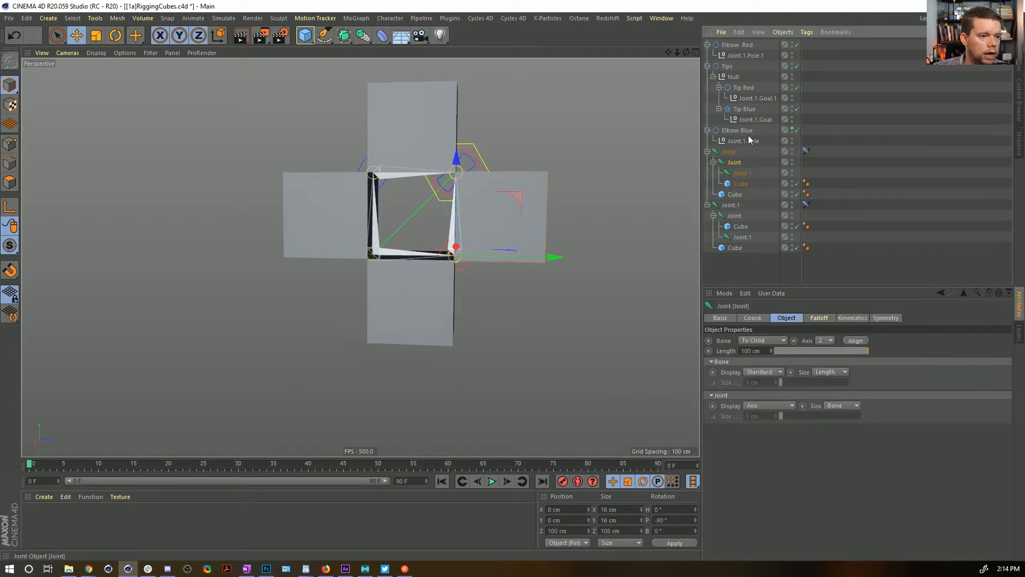
Test the nested cubes by moving the Tip Red controller down and outward, and undo the move
left_click(737, 88)
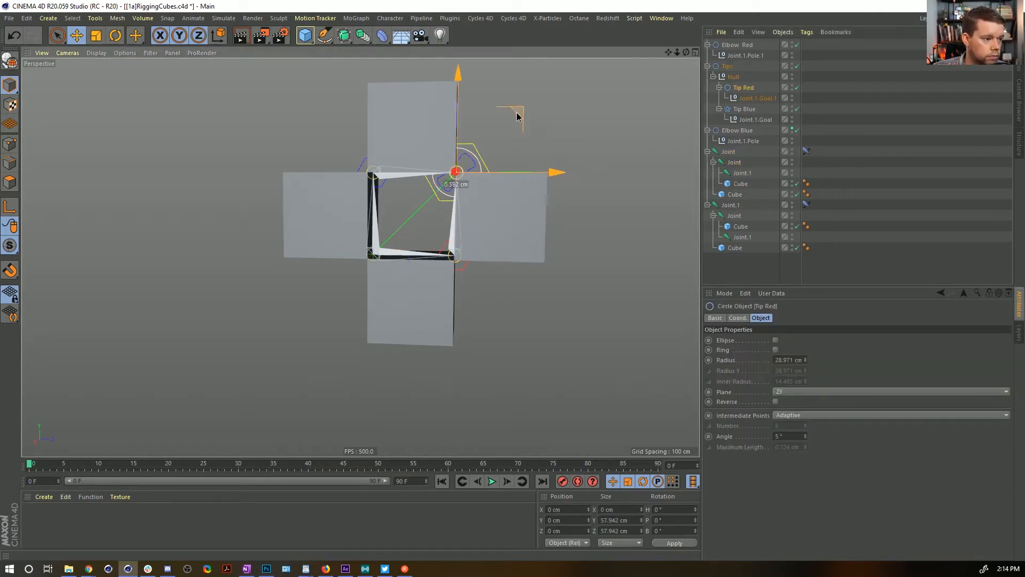
left_click_drag(516, 117, 528, 148)
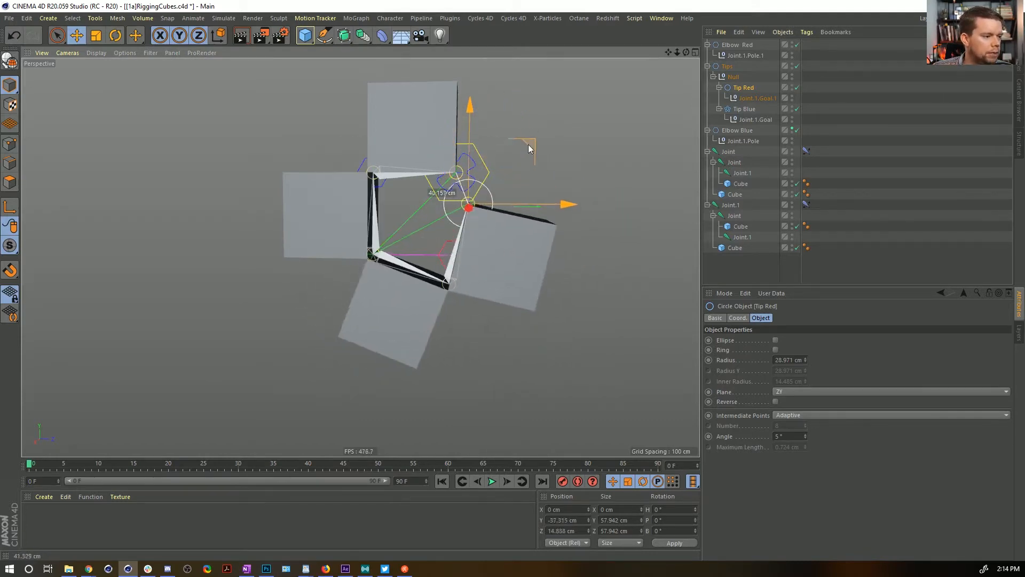
key("ctrl+z")
Move Elbow Red to about Y -161 cm, Z 257 cm and Elbow Blue to about Y 275 cm, Z -197 cm
left_click(466, 265)
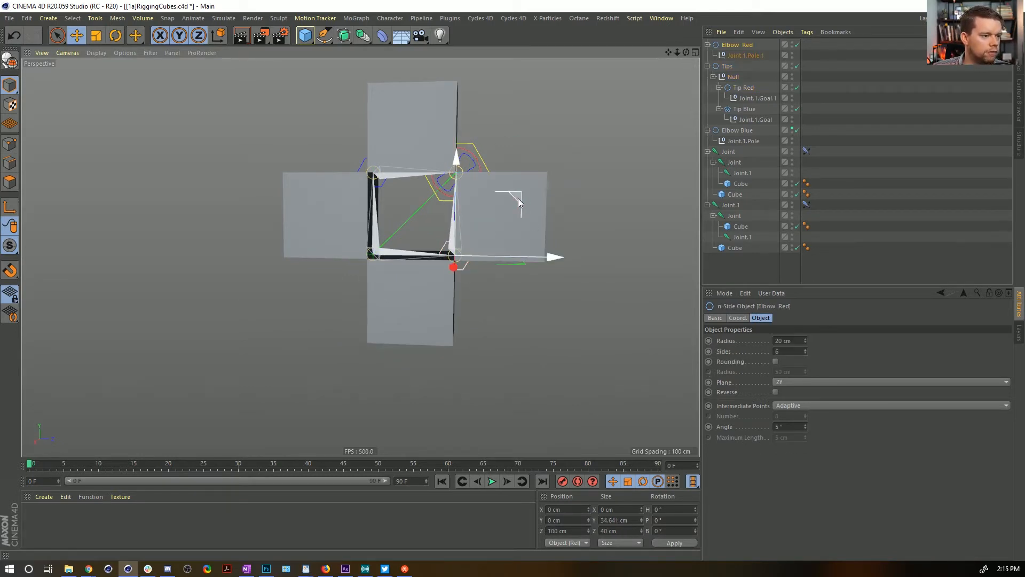
left_click_drag(521, 193, 649, 333)
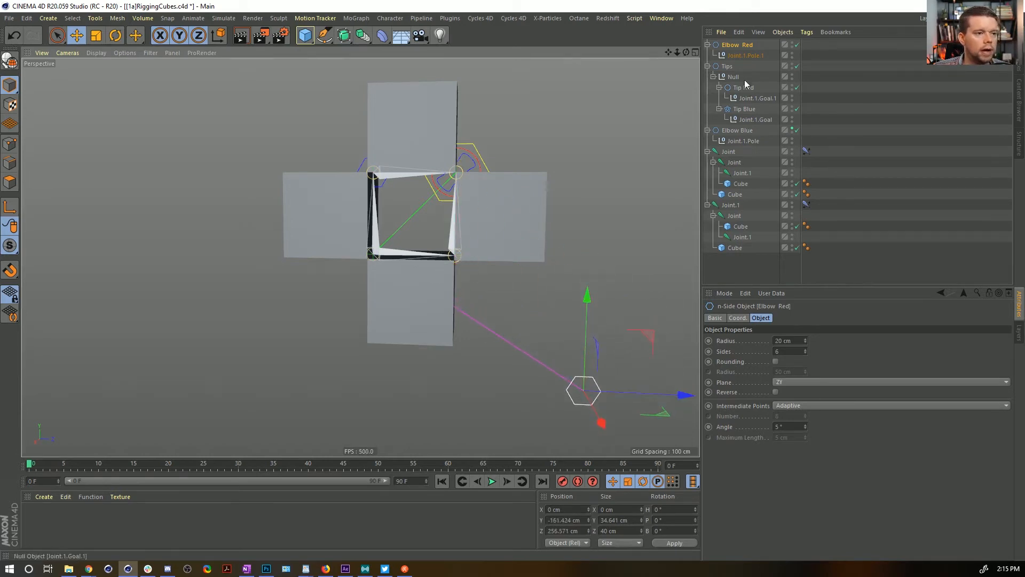
left_click(738, 131)
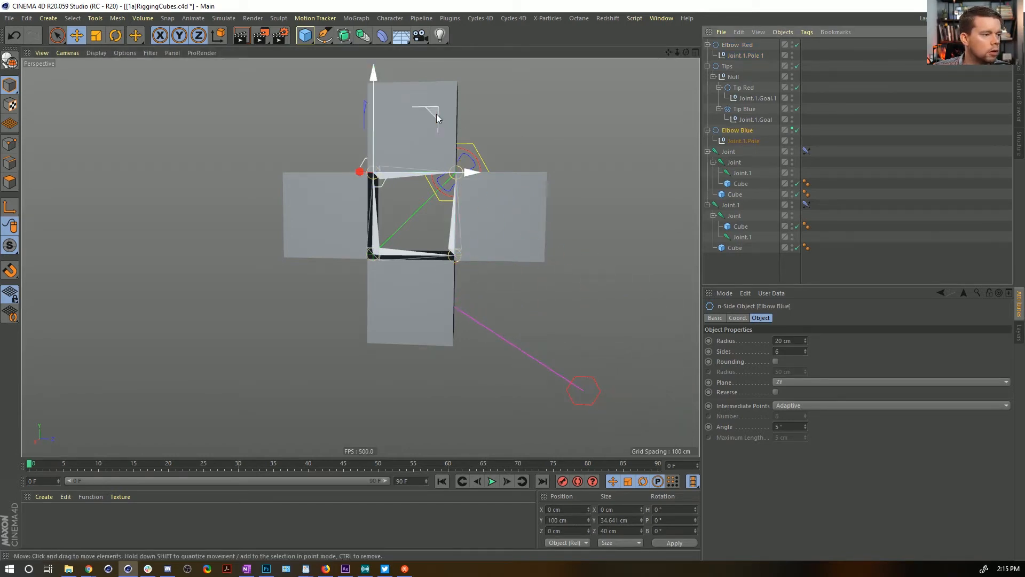
left_click_drag(437, 113, 238, 65)
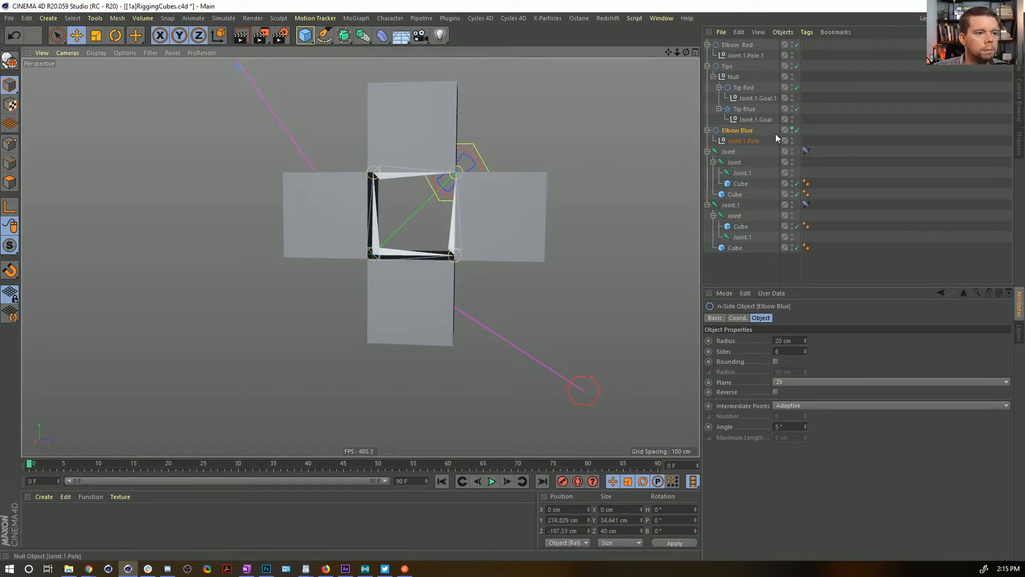
Try the tip controllers with the elbows moved outward while viewing the rig at an angle, undoing the test moves
left_click(726, 66)
left_click(524, 114)
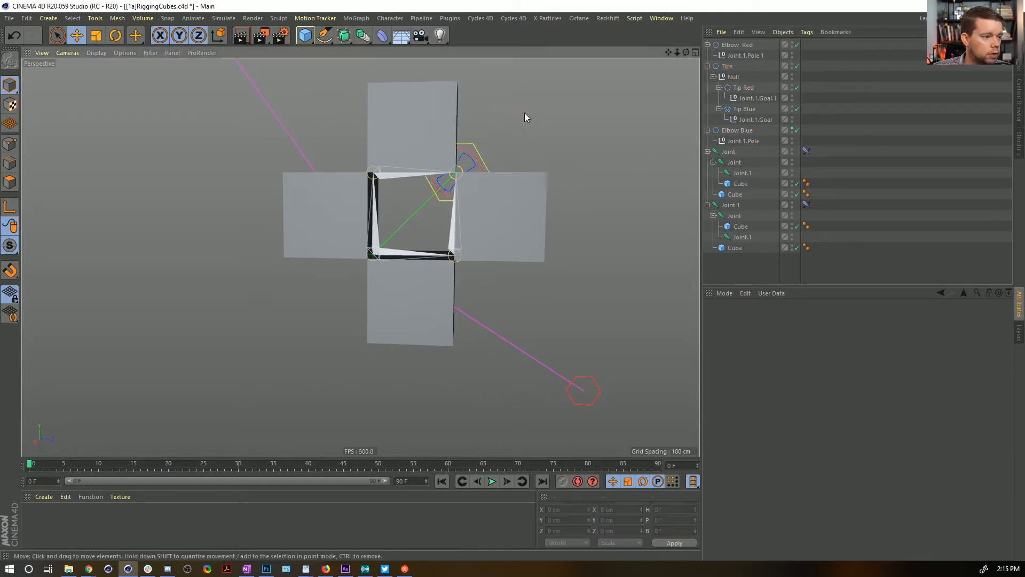
left_click(510, 121)
left_click_drag(514, 118, 516, 153)
key("ctrl+z")
left_click_drag(519, 197, 460, 175, "alt")
key("ctrl+z")
left_click_drag(374, 220, 572, 110, "alt")
key("ctrl+z")
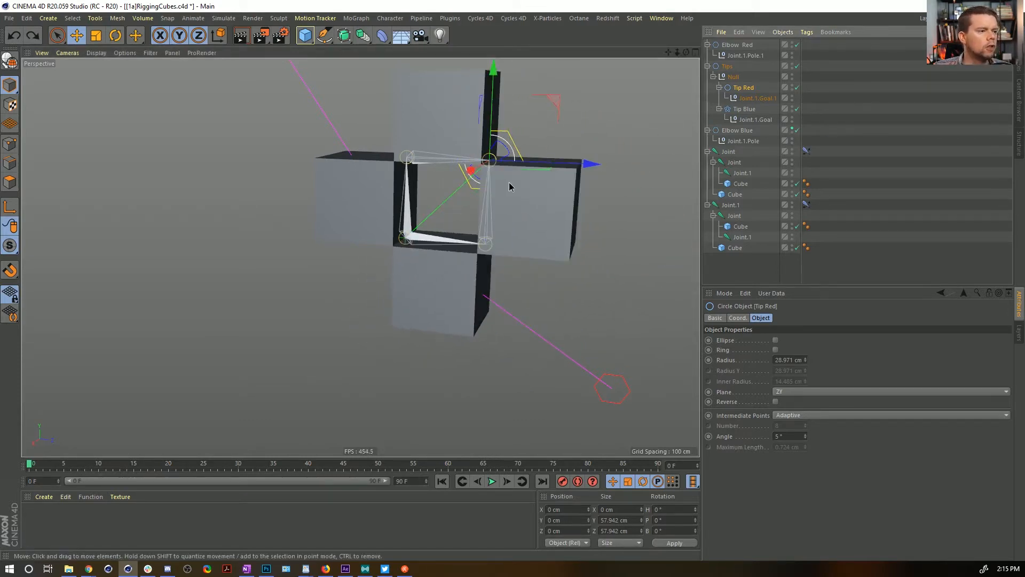
Show Tip Red's coordinates and try moving the tip controllers sideways, undoing each move
left_click(743, 89)
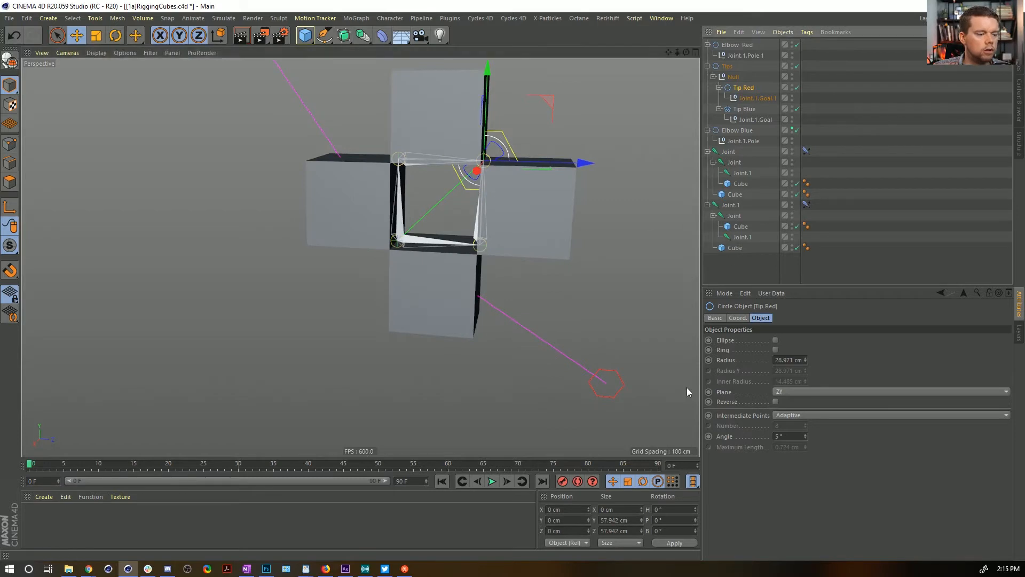
left_click(741, 318)
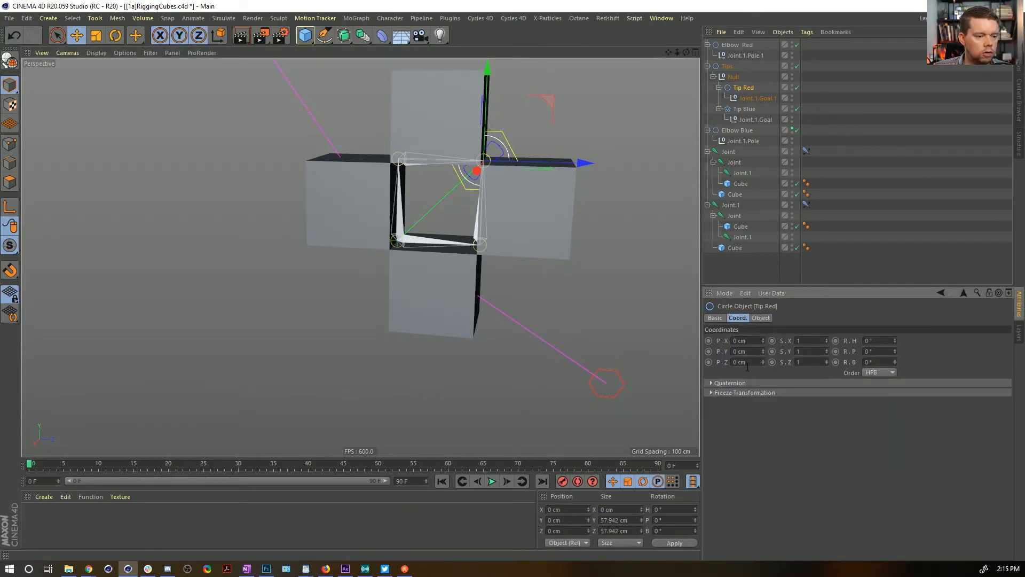
left_click(748, 108)
left_click_drag(570, 100, 481, 107)
key("ctrl+z")
key("ctrl+z")
left_click_drag(477, 140, 540, 142)
key("ctrl+z")
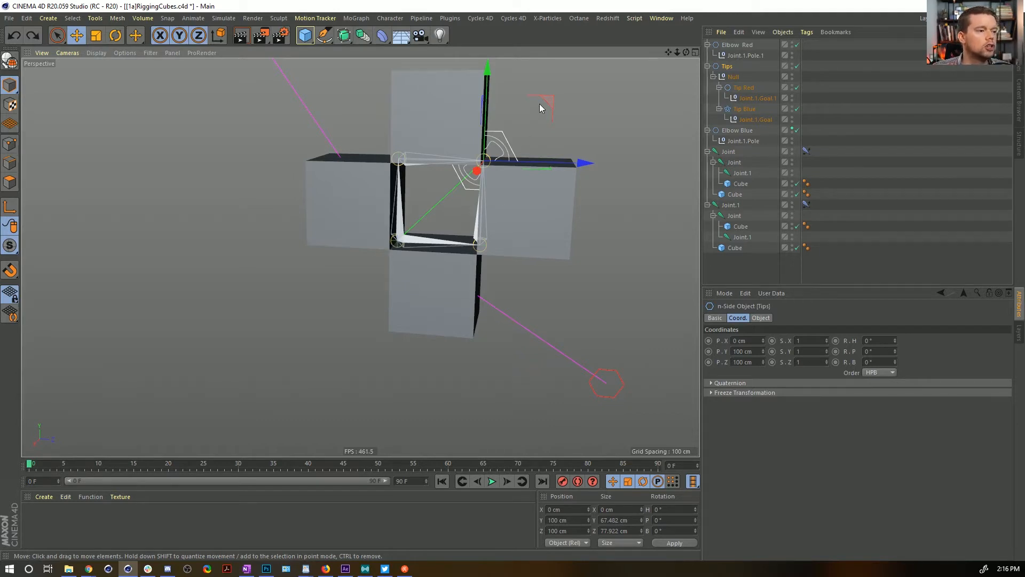
Try swinging the cubes with the Tips controller and moving Elbow Blue to about Y -10 cm, Z -386 cm
left_click_drag(547, 103, 471, 60)
left_click_drag(483, 159, 640, 189)
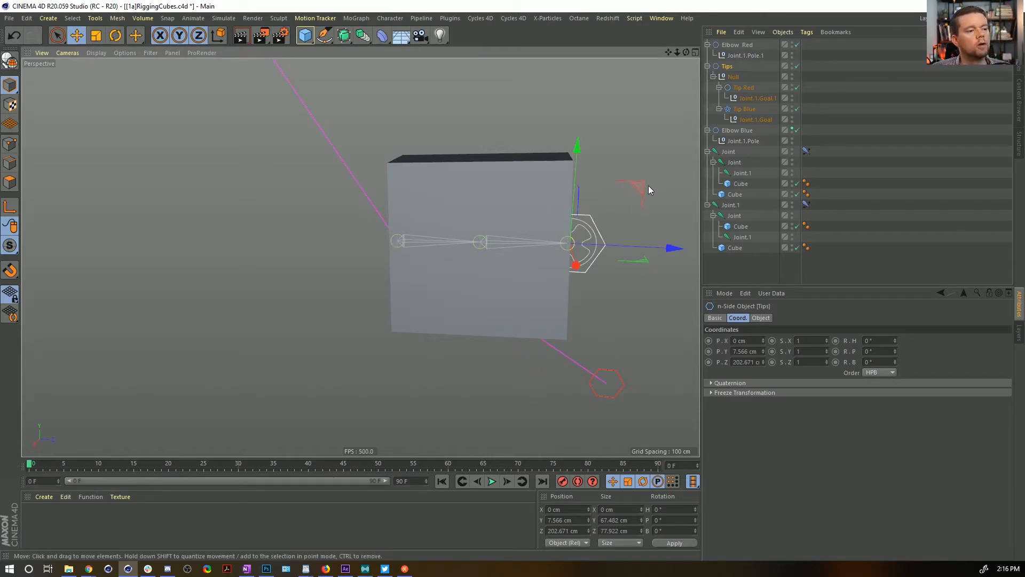
left_click_drag(648, 185, 362, 142)
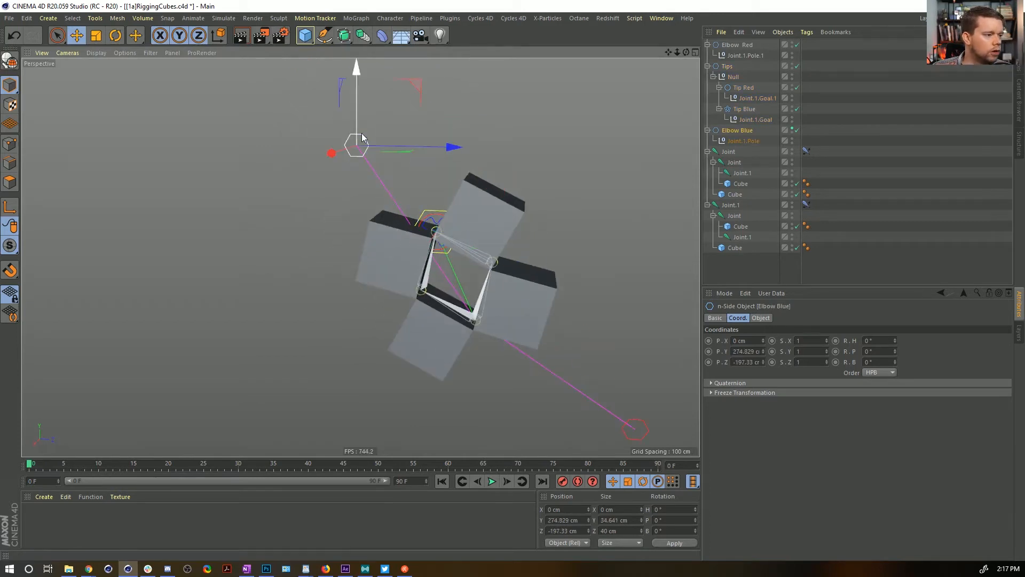
left_click_drag(412, 87, 303, 257)
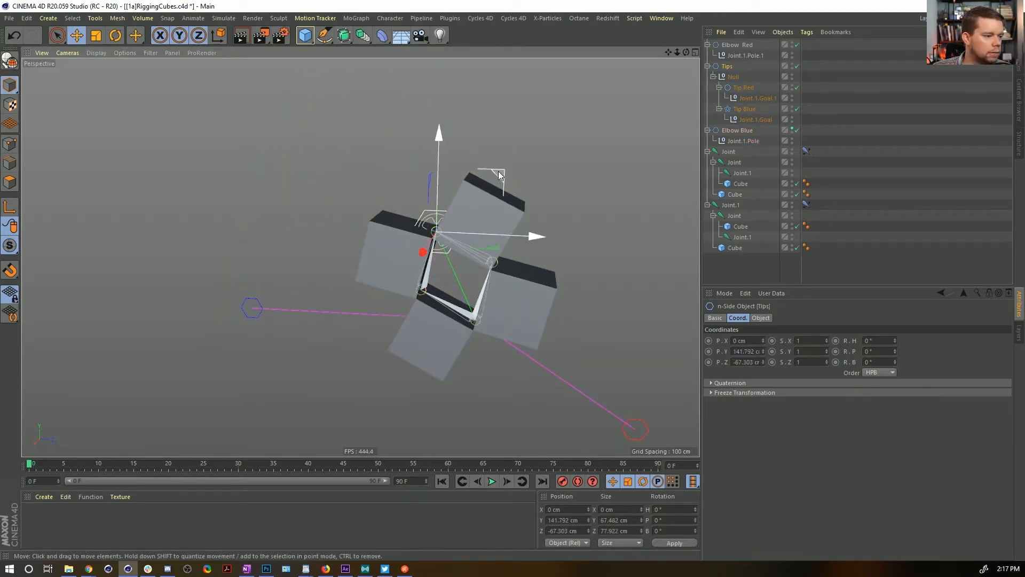
Try shifting the Tips controller back and forth between the relocated elbows to test how the cubes open and rotate
left_click_drag(498, 172, 565, 170)
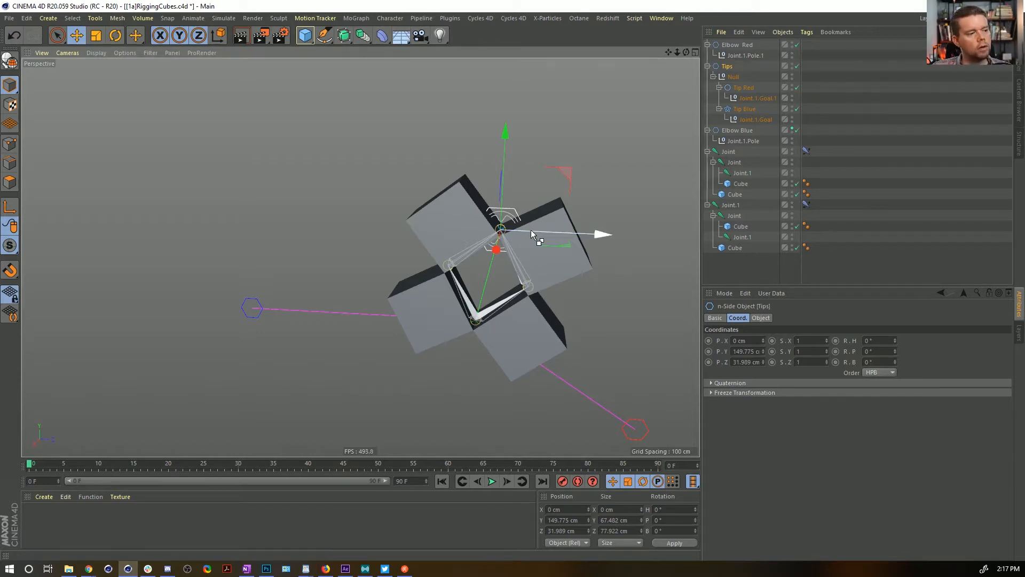
key("ctrl+z")
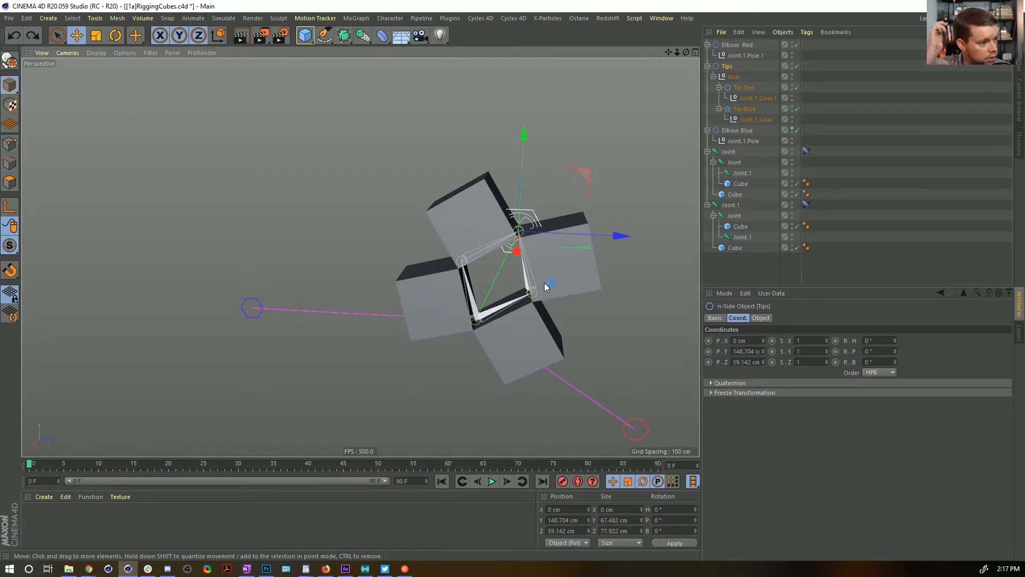
left_click_drag(583, 169, 520, 183)
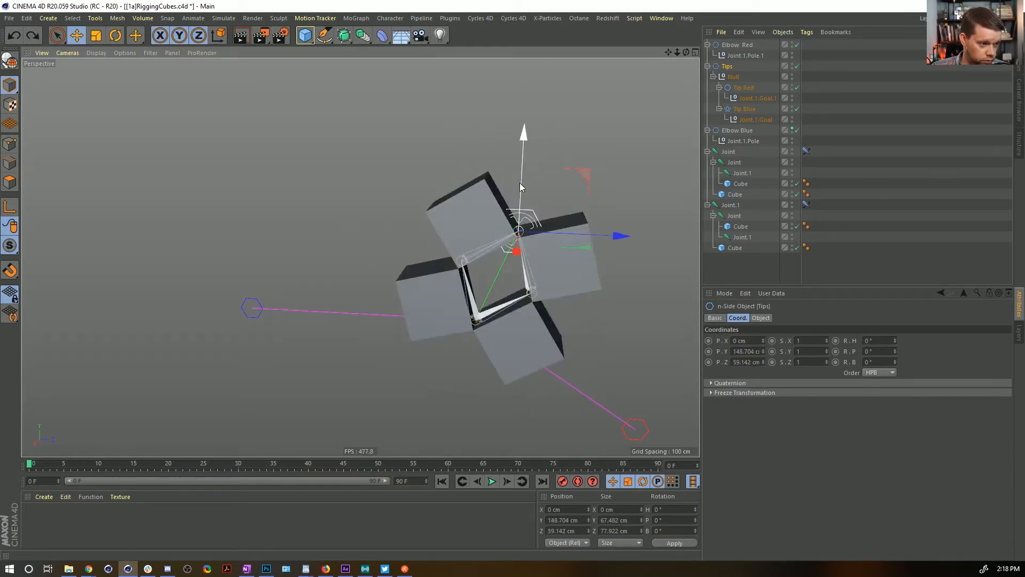
mouse_move(582, 178)
left_mouse_down()
mouse_move(550, 144)
mouse_move(550, 187)
mouse_move(480, 210)
mouse_move(499, 174)
mouse_move(552, 192)
mouse_move(570, 177)
left_mouse_up()
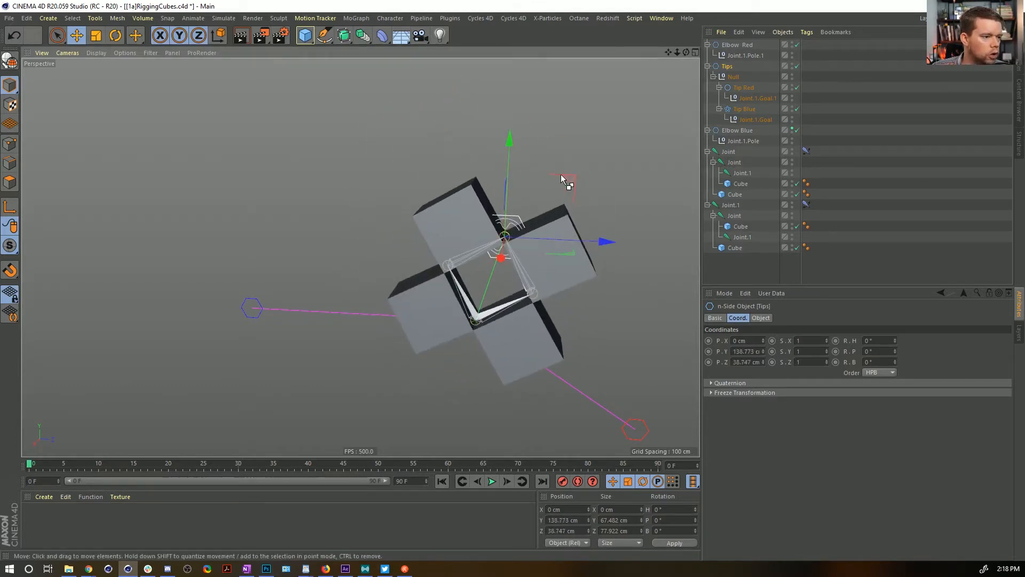
key("ctrl+z")
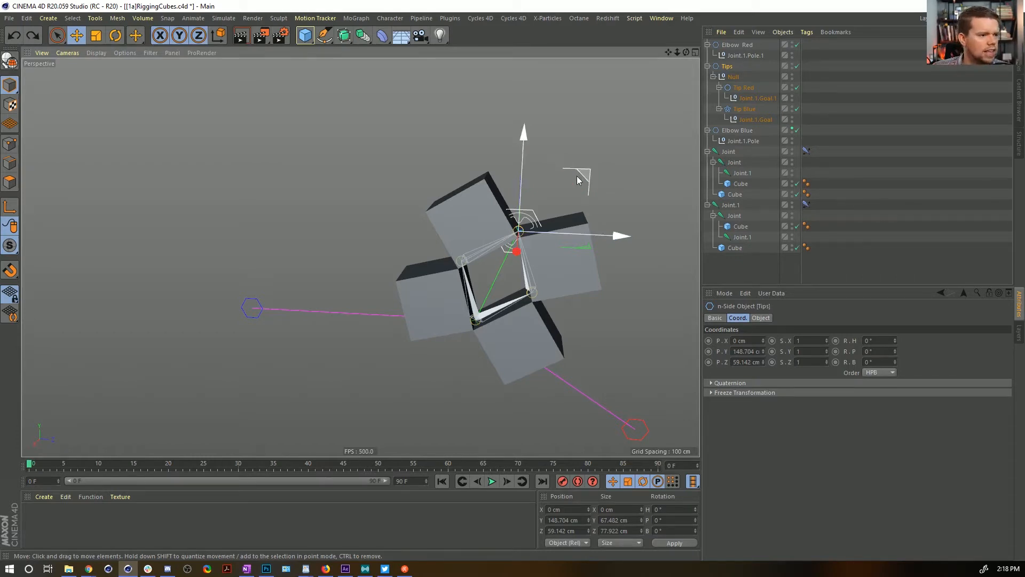
left_click_drag(578, 176, 543, 167)
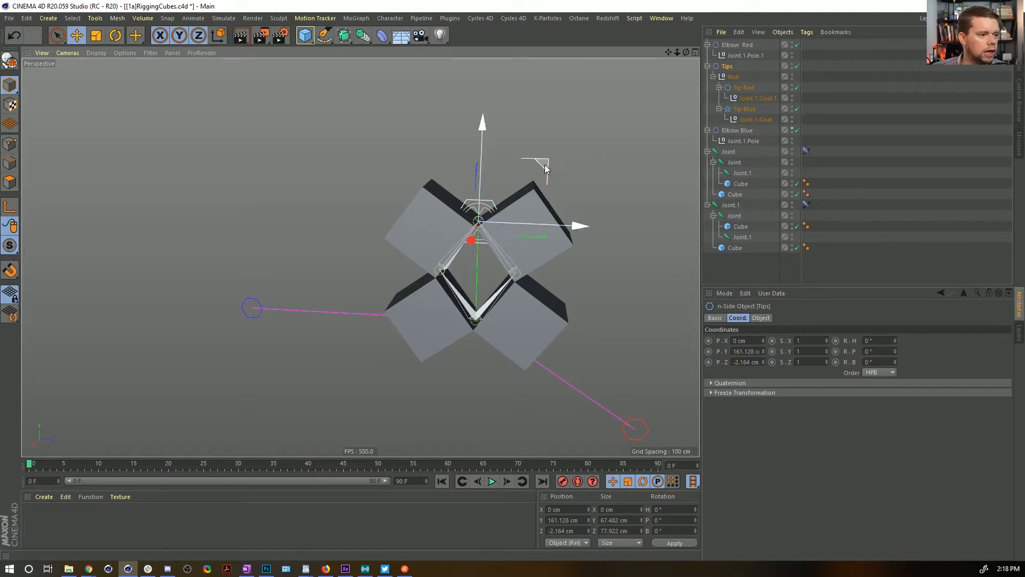
mouse_move(544, 164)
left_mouse_down()
mouse_move(483, 171)
mouse_move(530, 173)
left_mouse_up()
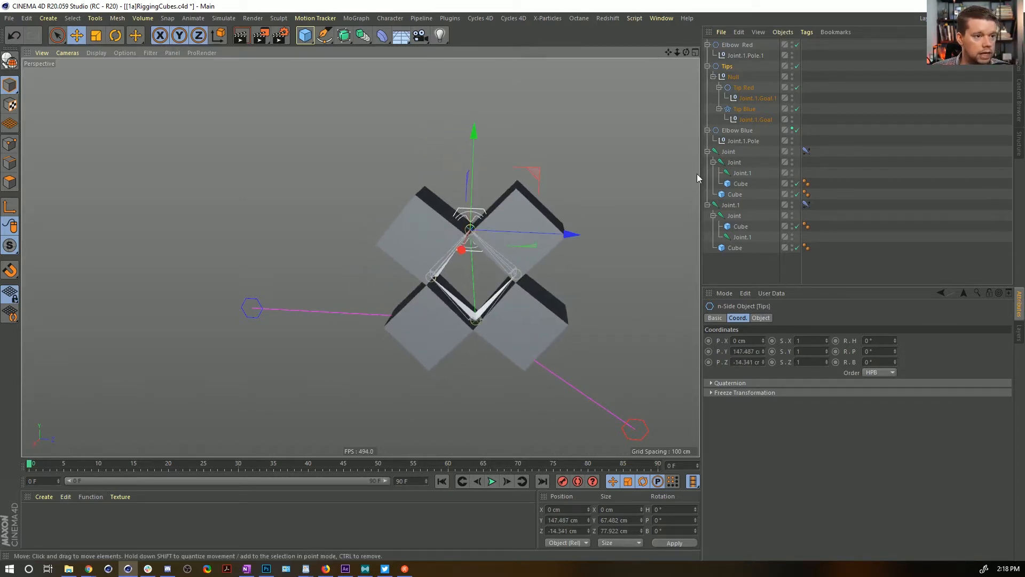
Undo the test moves of the Tips and Elbow Blue controllers, and save the scene
key("ctrl+z")
key("ctrl+z")
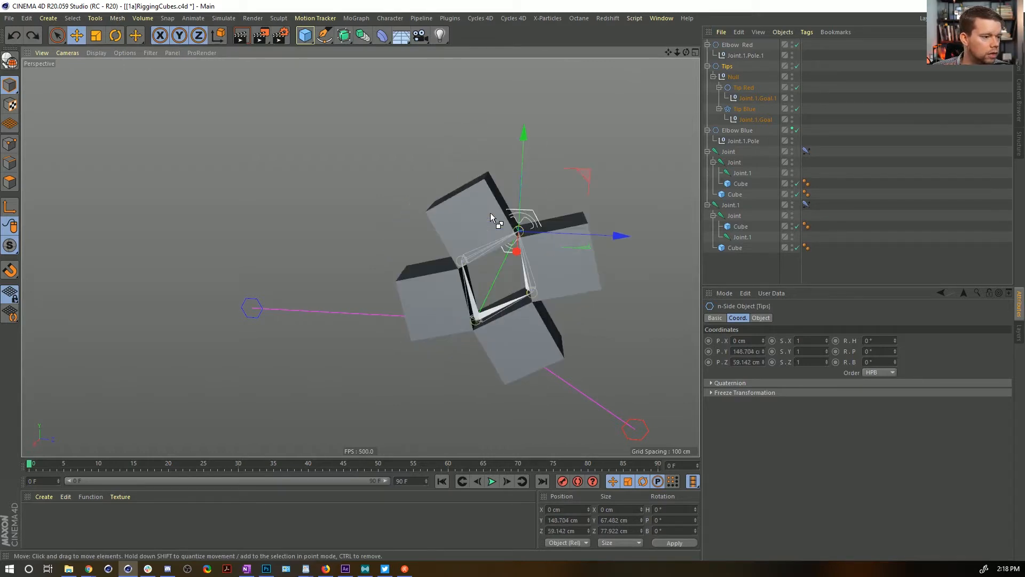
key("ctrl+z")
key("ctrl+z")
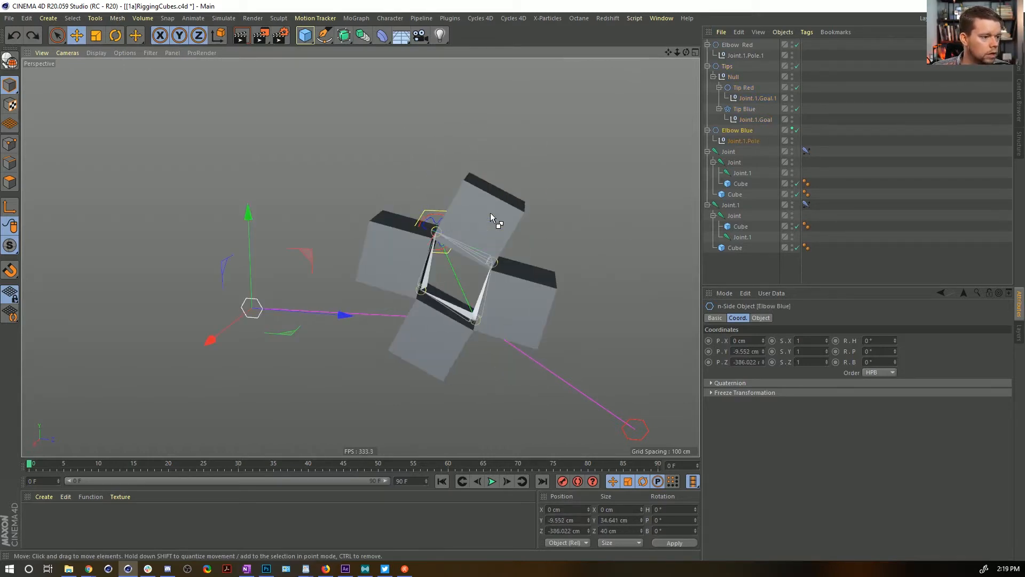
key("ctrl+z")
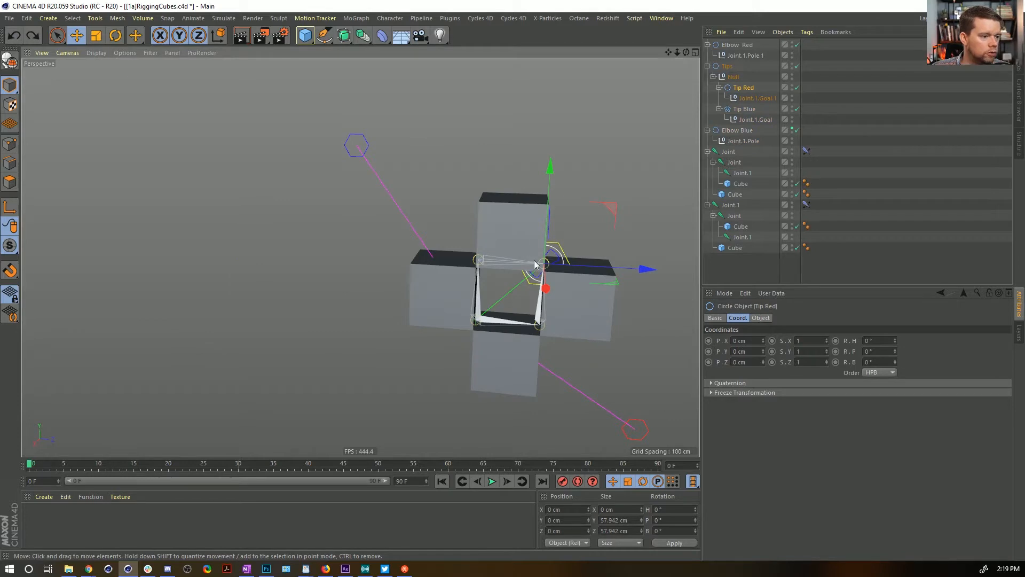
key("ctrl+s")
left_click_drag(553, 269, 550, 234, "alt")
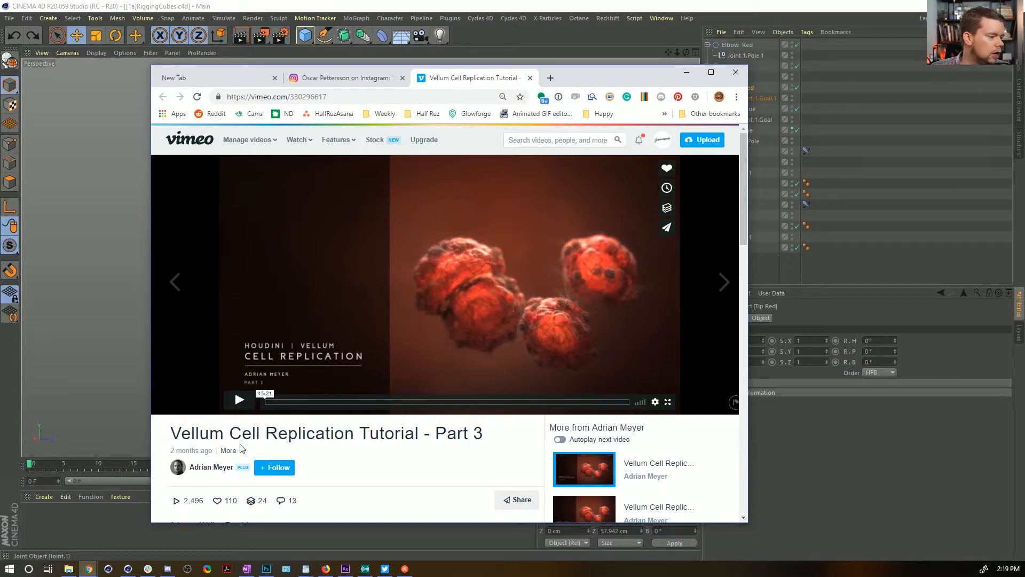
Switch to the browser, play part of the Vellum Cell Replication Tutorial - Part 3 video on Vimeo, and pause it
left_click(239, 400)
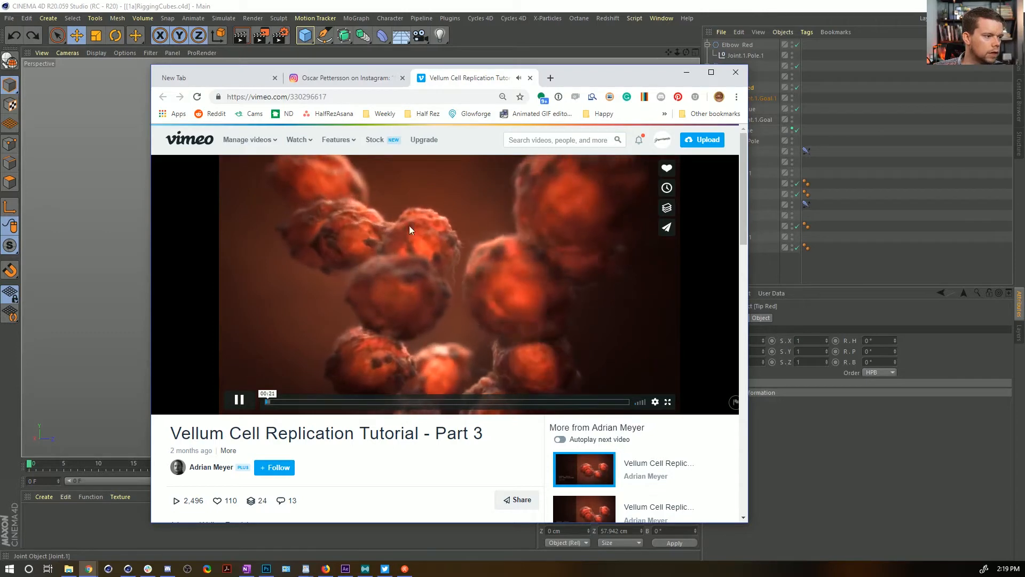
left_click(238, 399)
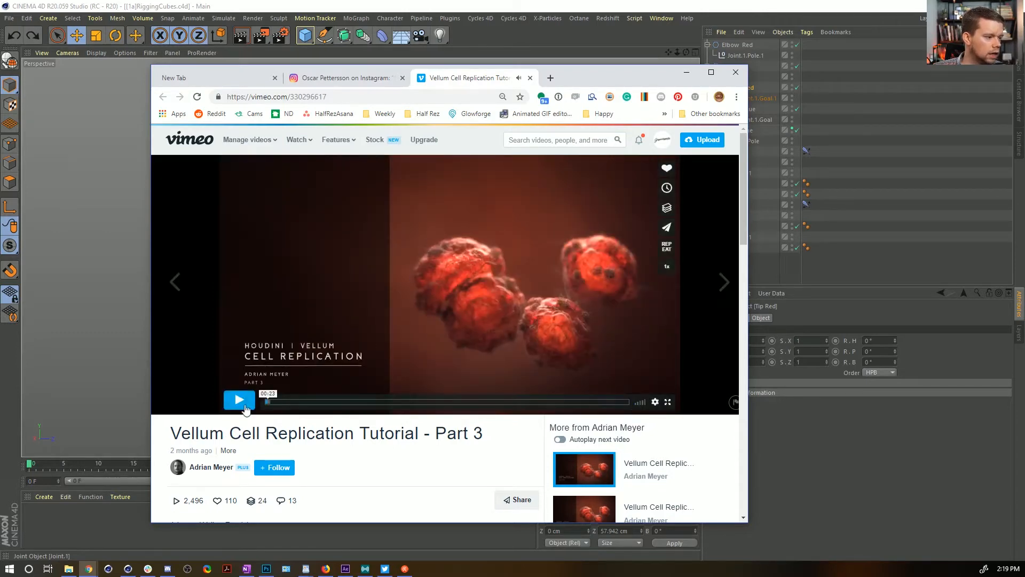
Skim the Vellum Cell Replication Tutorial - Part 3 video through roughly its first seven minutes and pause it at about 07:03
left_click(281, 402)
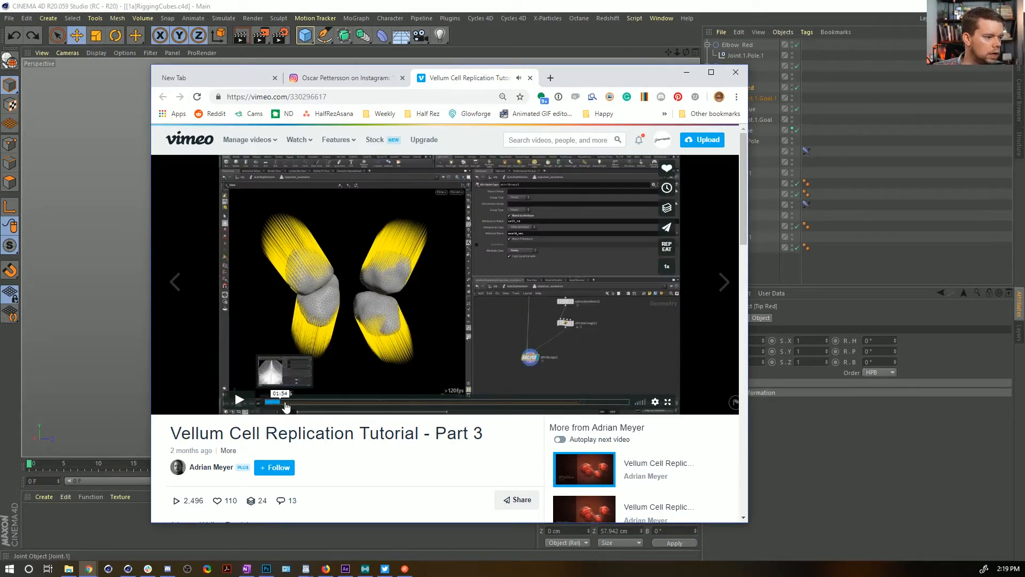
left_click(283, 402)
left_click(303, 402)
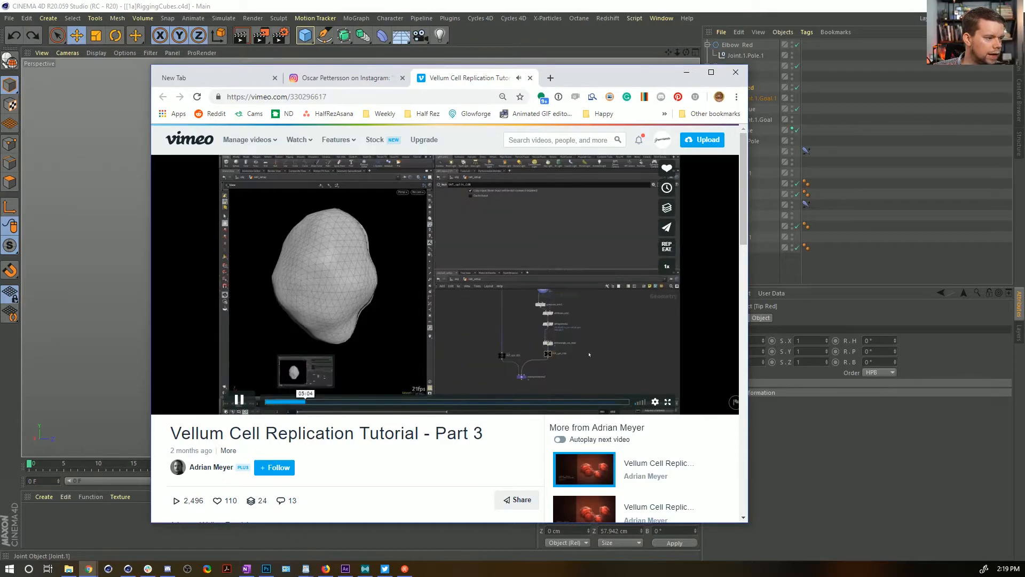
left_click(307, 402)
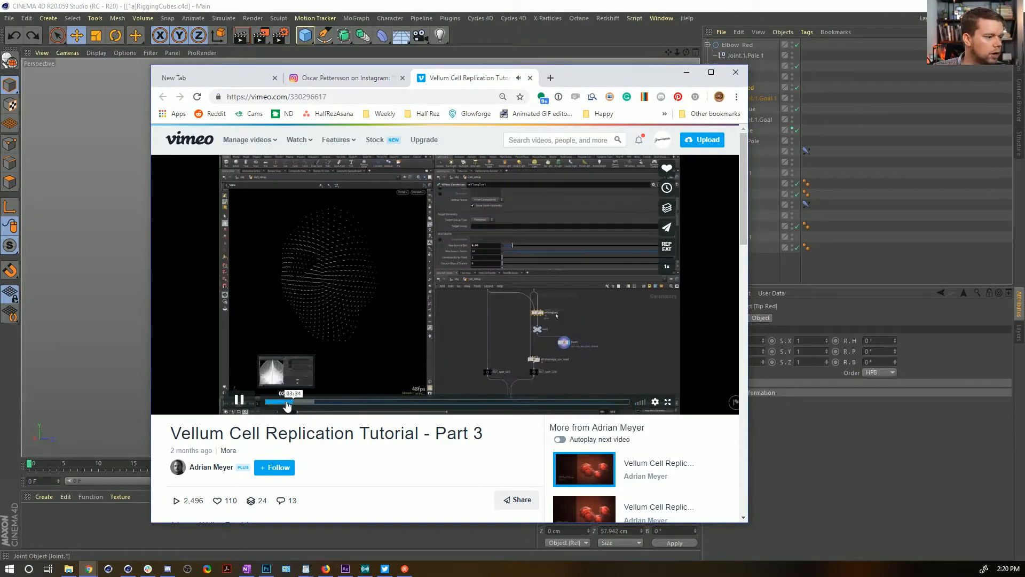
left_click(293, 402)
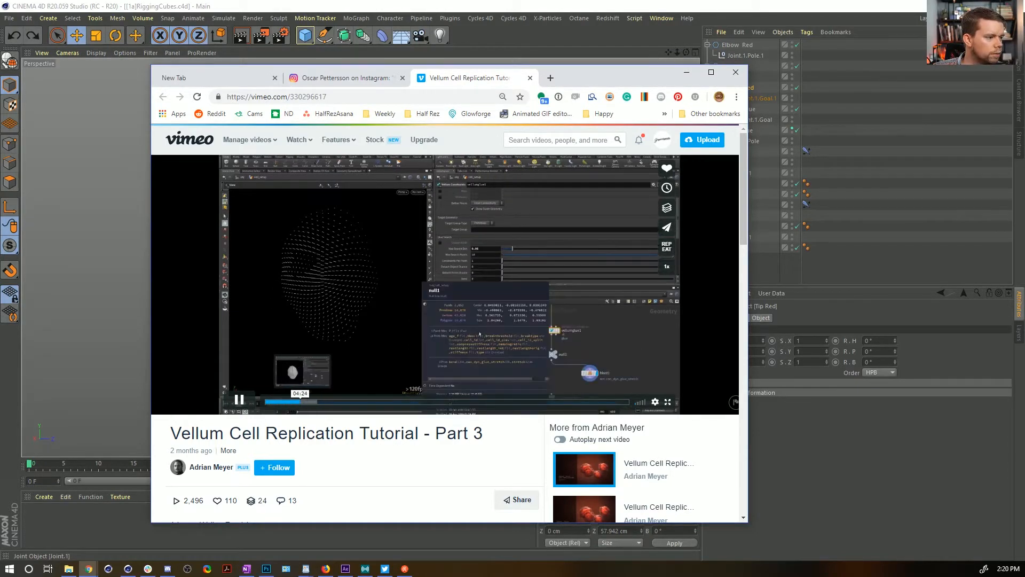
left_click(315, 403)
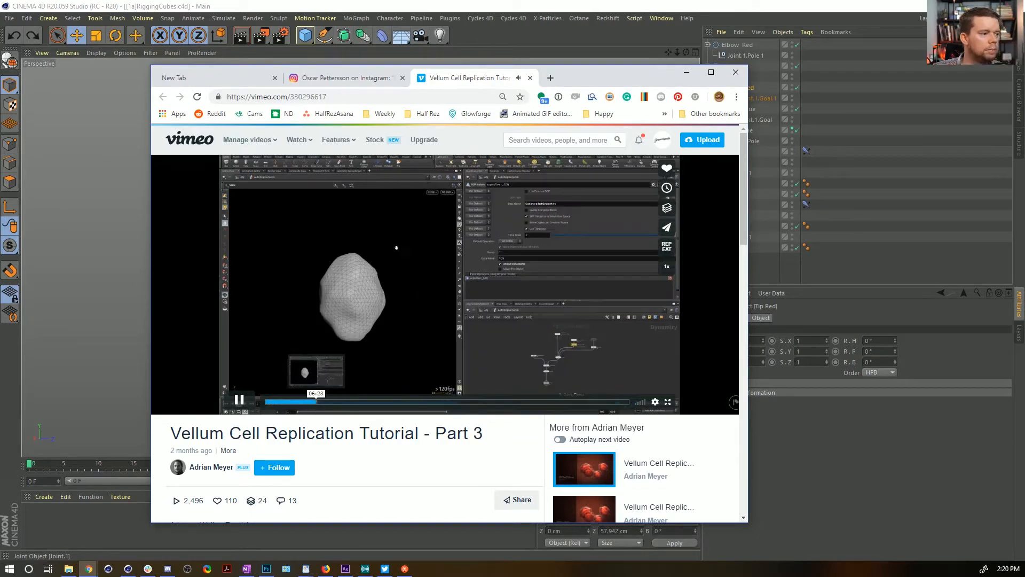
left_click(321, 403)
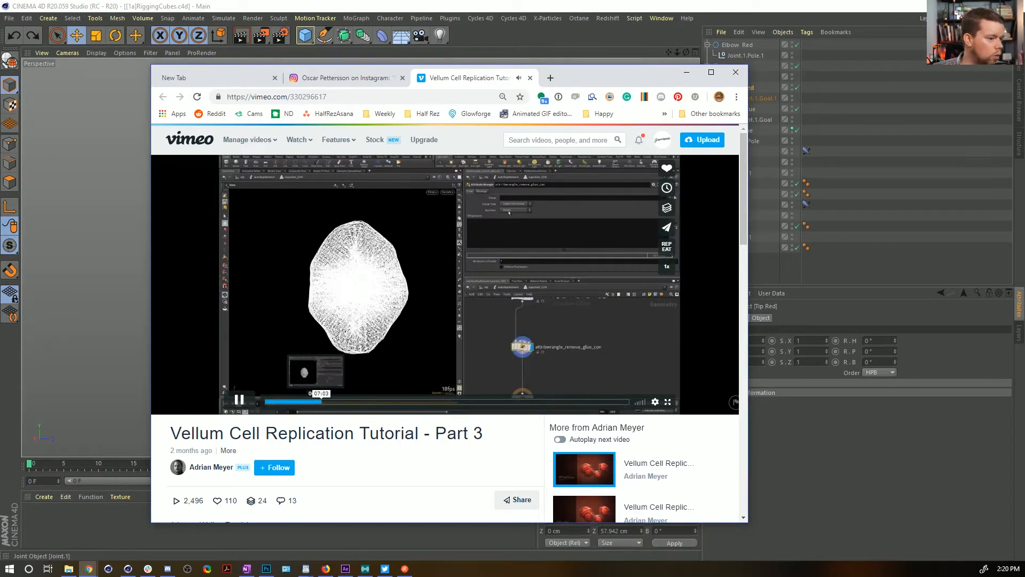
left_click(238, 402)
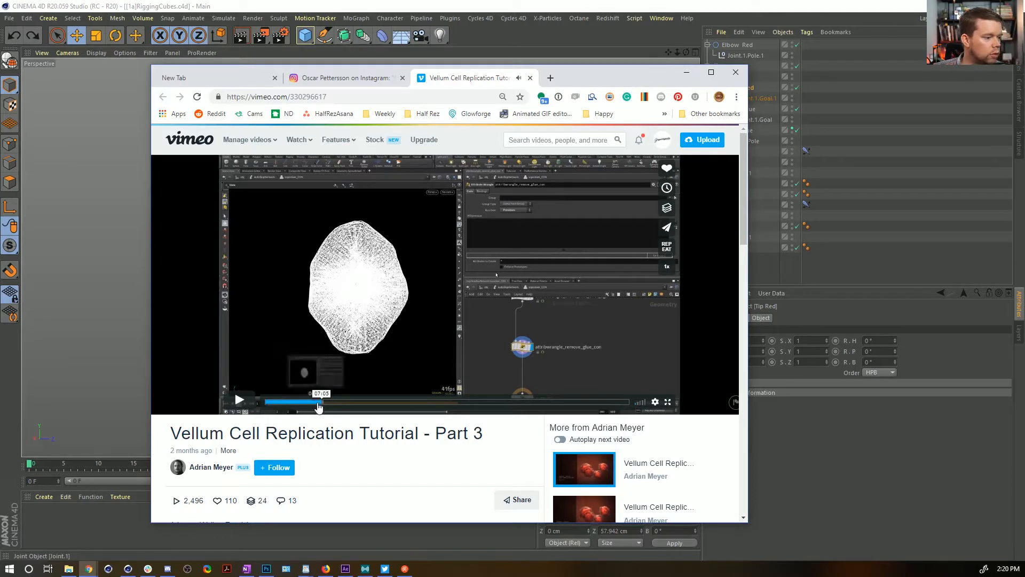
Skim the rest of the cell replication video from about 08:00 to past 16:29 to examine how the cell splits, and pause it
left_click(326, 402)
left_click(330, 402)
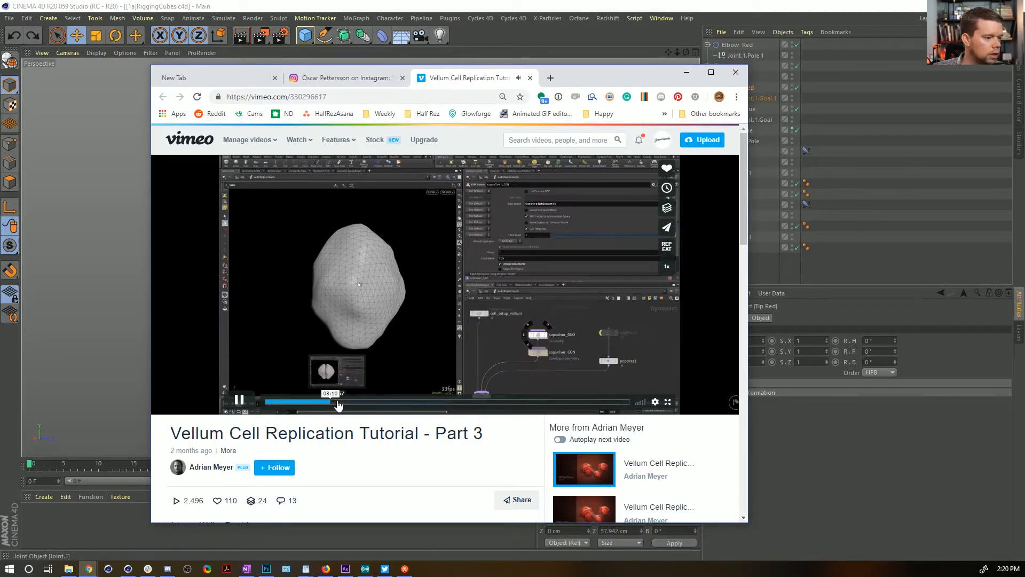
left_click(337, 402)
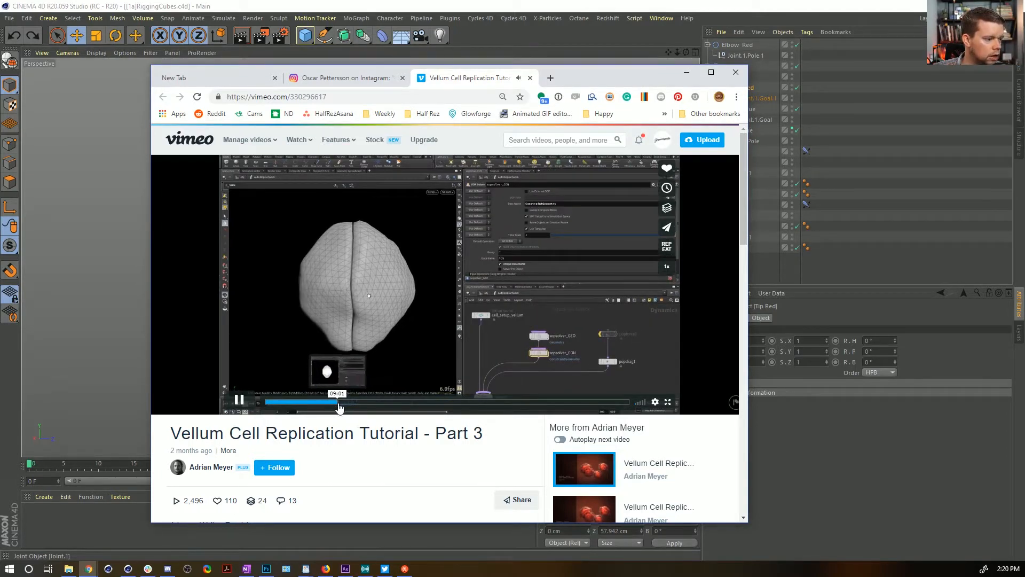
left_click(333, 402)
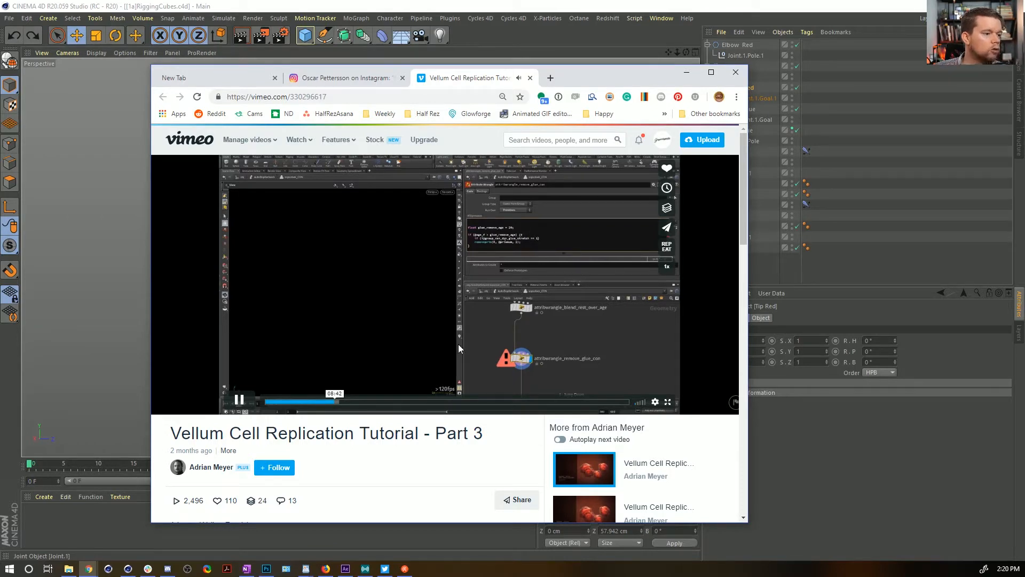
left_click(344, 404)
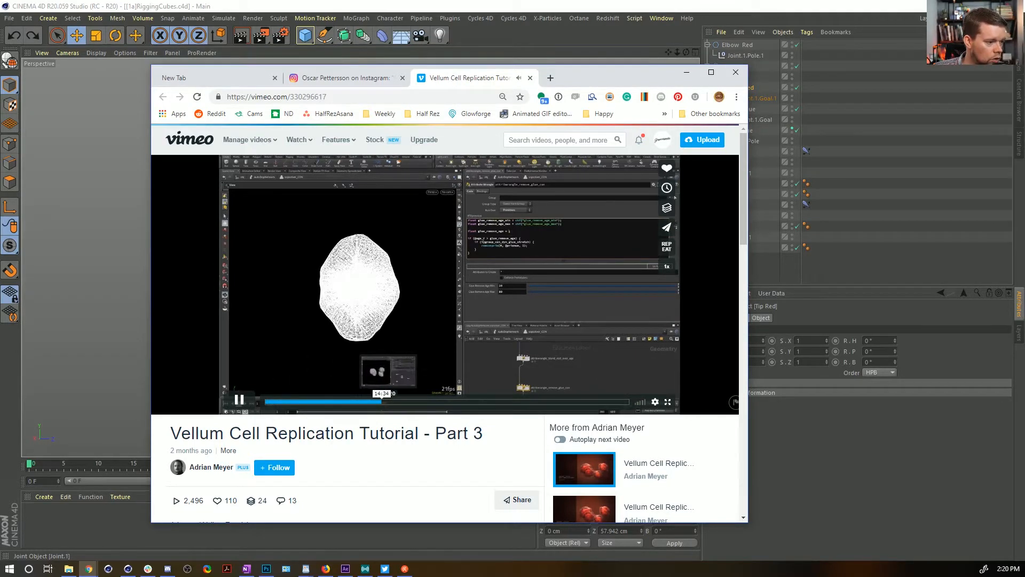
left_click(401, 404)
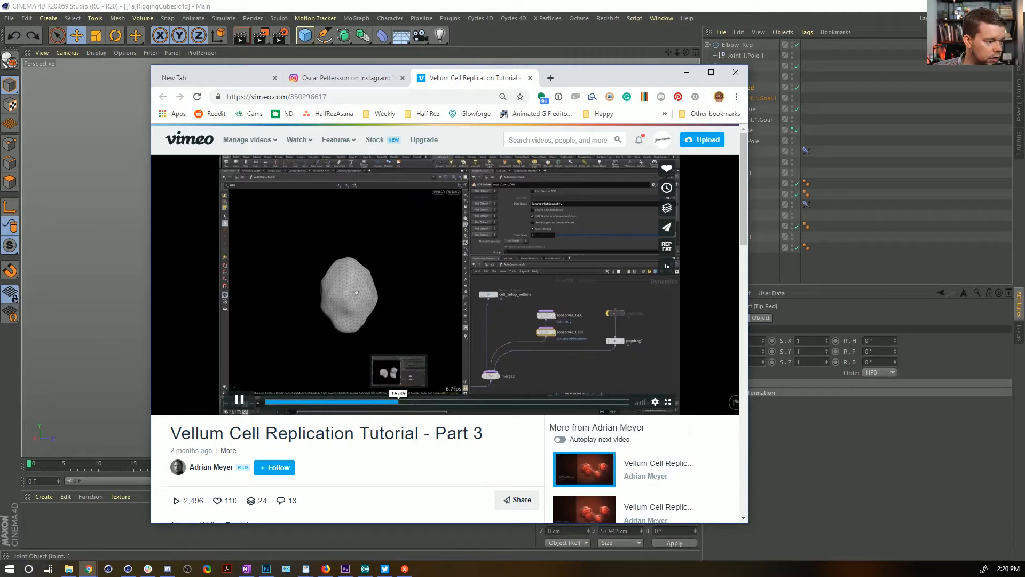
left_click(427, 401)
left_click(227, 401)
Switch back to Cinema 4D, create a new project, and add a Sphere to it
left_click(731, 20)
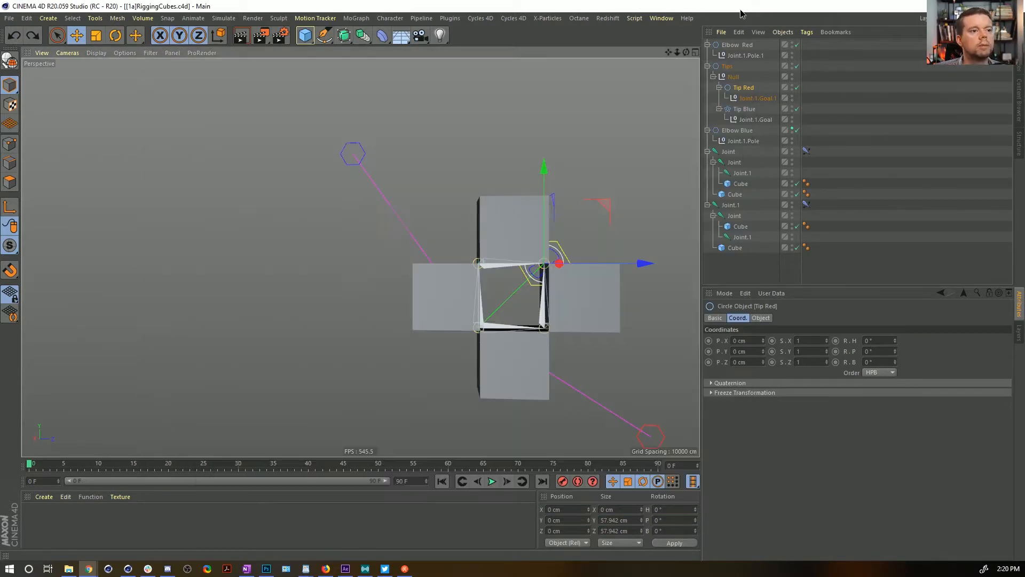
key("ctrl+n")
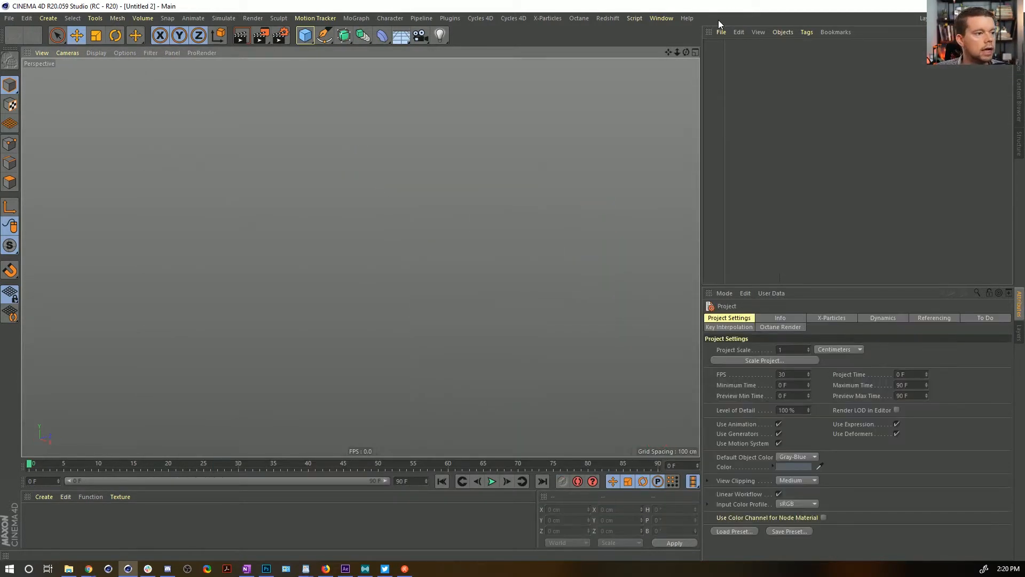
left_click(308, 37)
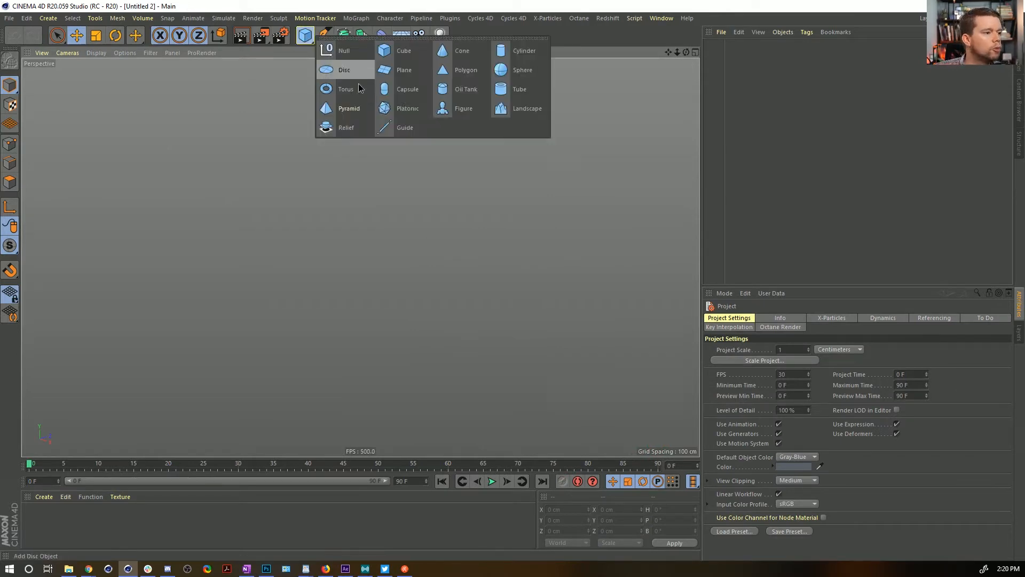
left_click(523, 78)
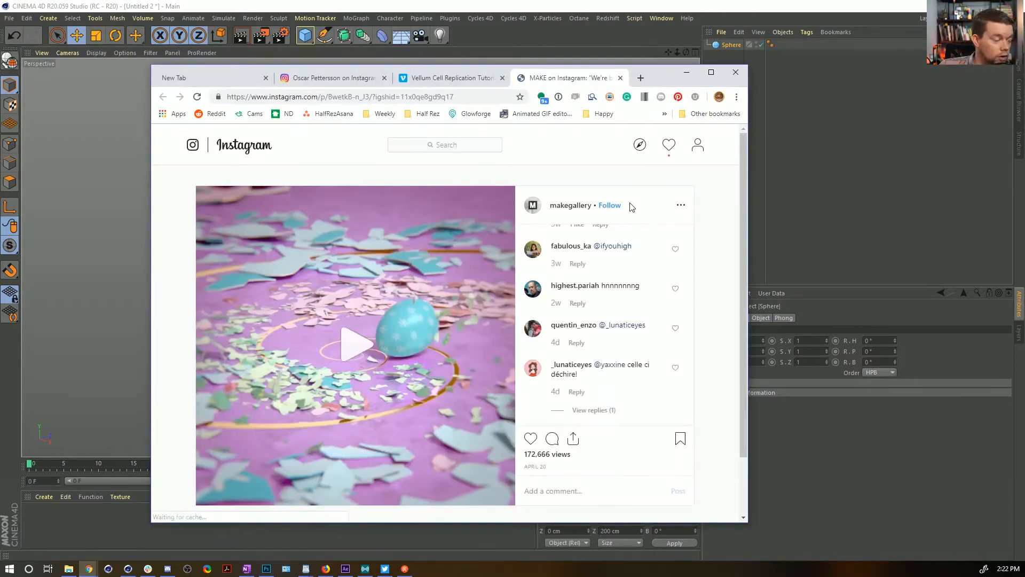
In the browser, play the makegallery Easter egg animation on Instagram to examine how the rolling egg's shell peels off, and pause it
left_click(352, 354)
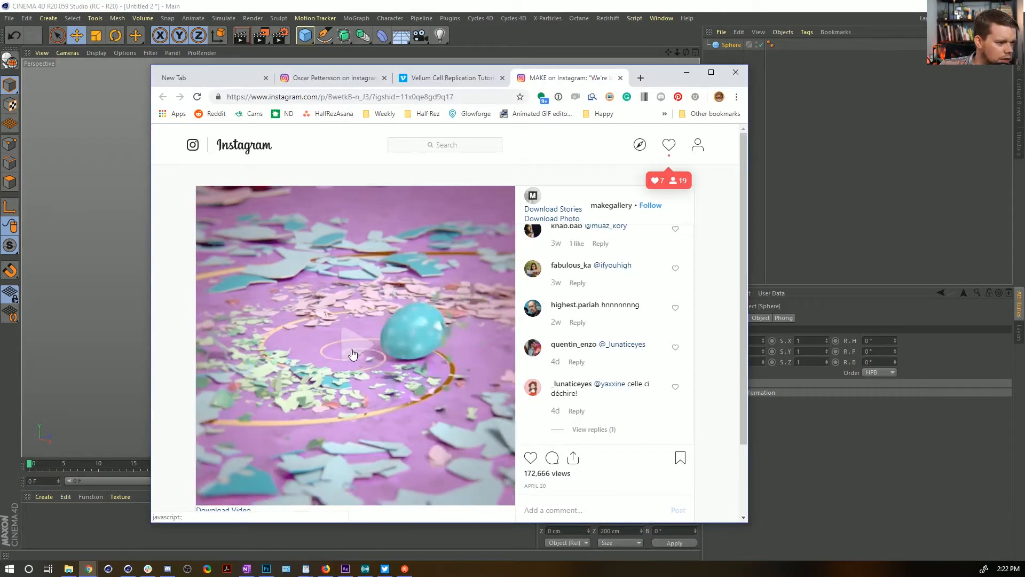
left_click(352, 354)
scroll(363, 320, "down", 2)
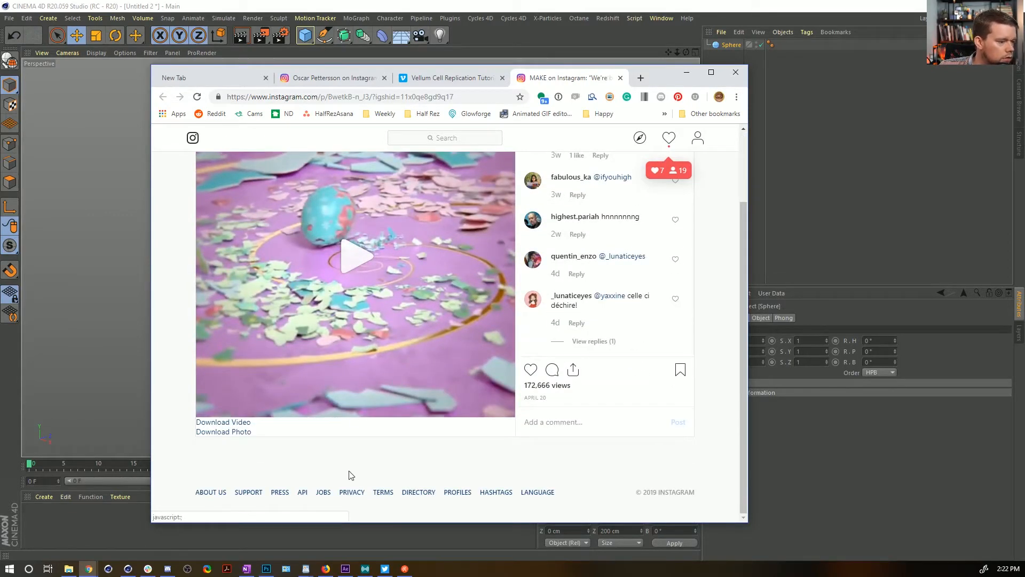
left_click(343, 248)
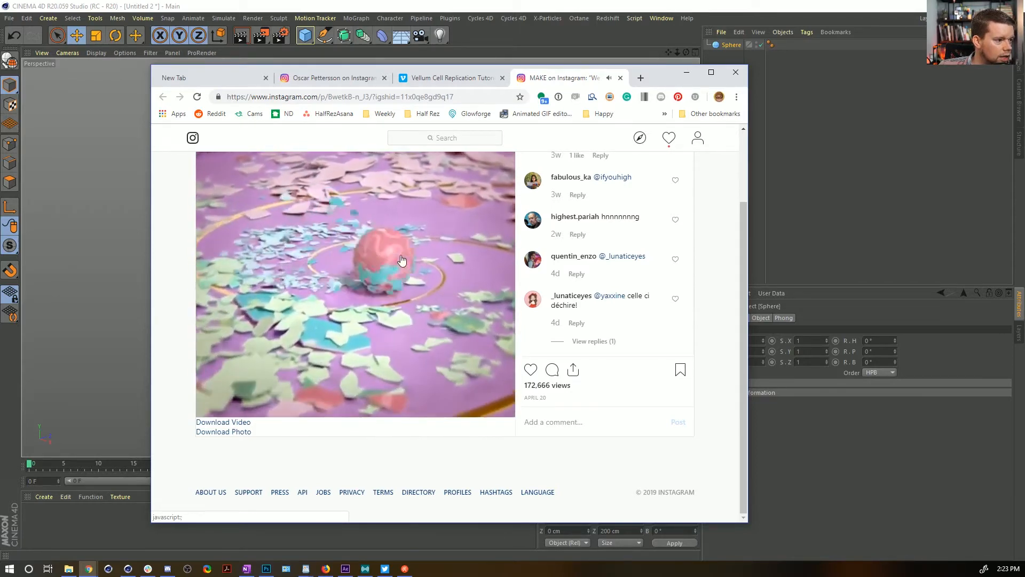
left_click(481, 270)
Read the makegallery post's caption and comments, and replay part of the egg animation
scroll(598, 299, "up", 10)
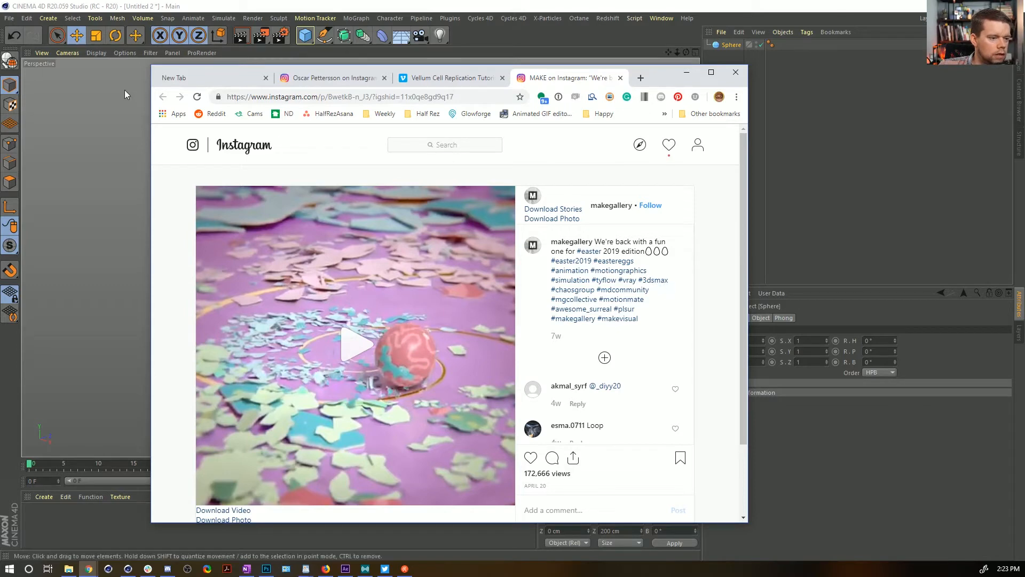
scroll(559, 367, "down", 3)
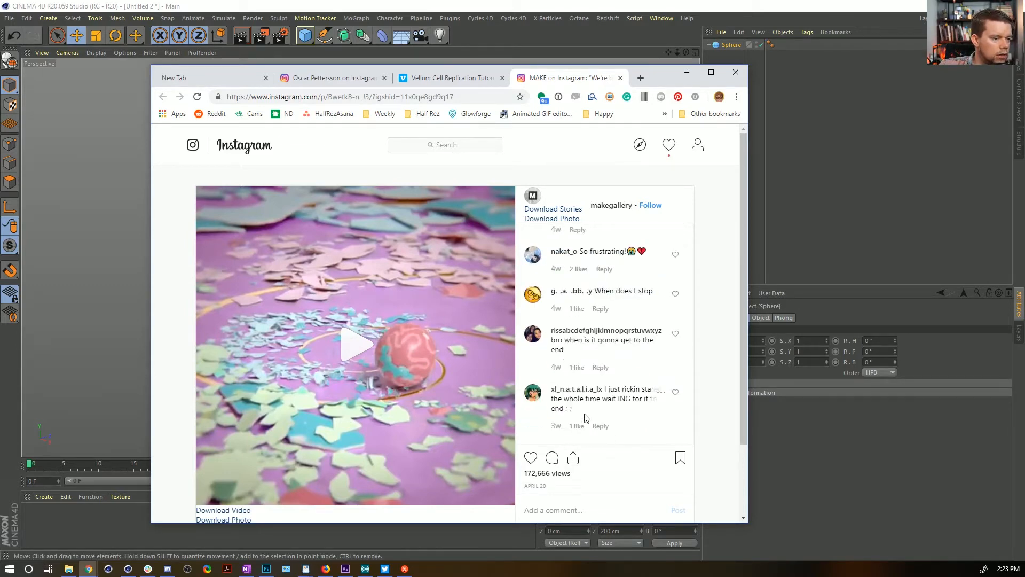
scroll(586, 417, "down", 3)
scroll(589, 416, "up", 10)
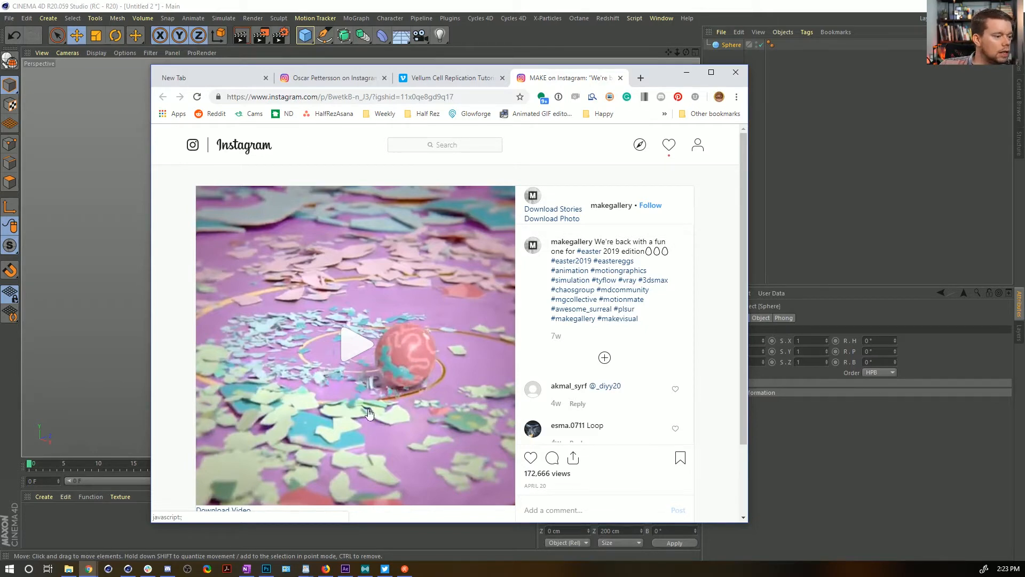
left_click(354, 355)
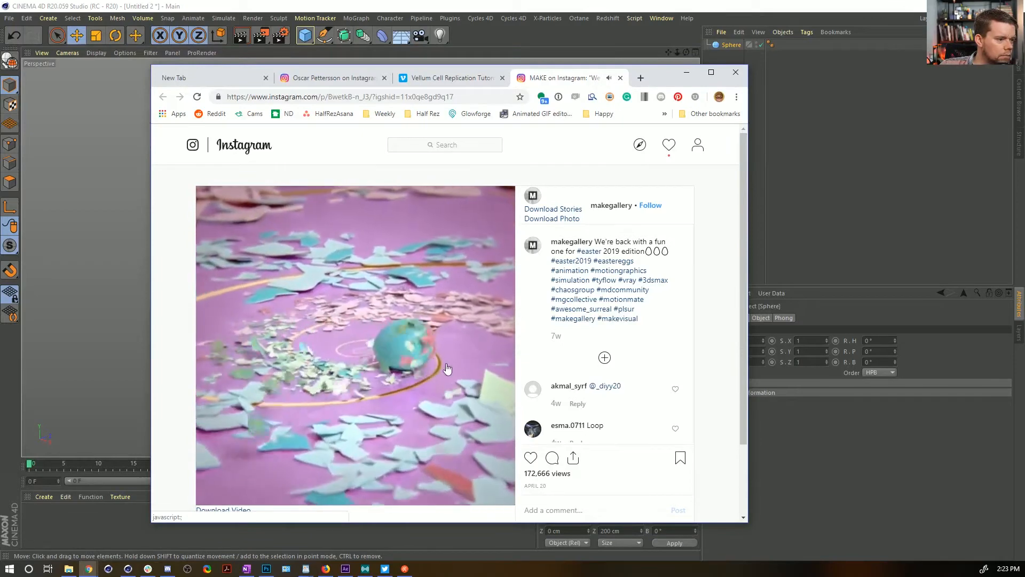
left_click(344, 311)
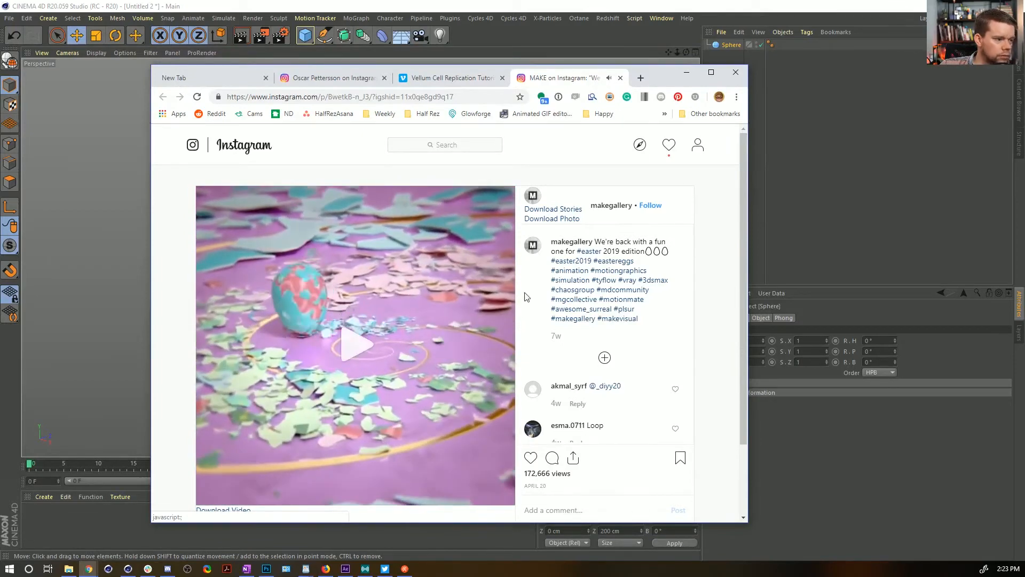
Return to Cinema 4D, set the sphere's type to Icosahedron, and display its polygon edges with Gouraud Shading (Lines)
left_click(748, 13)
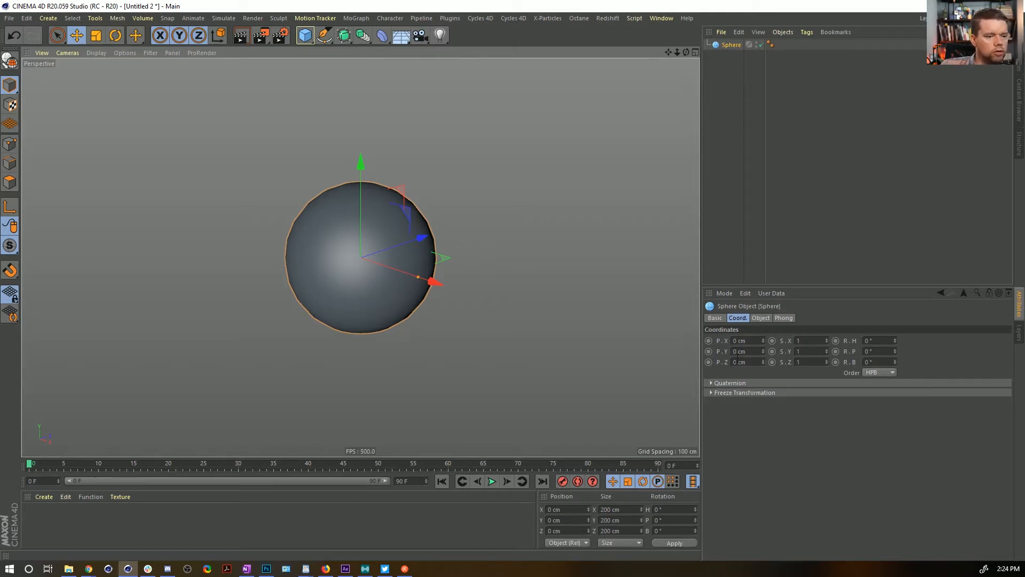
left_click(764, 321)
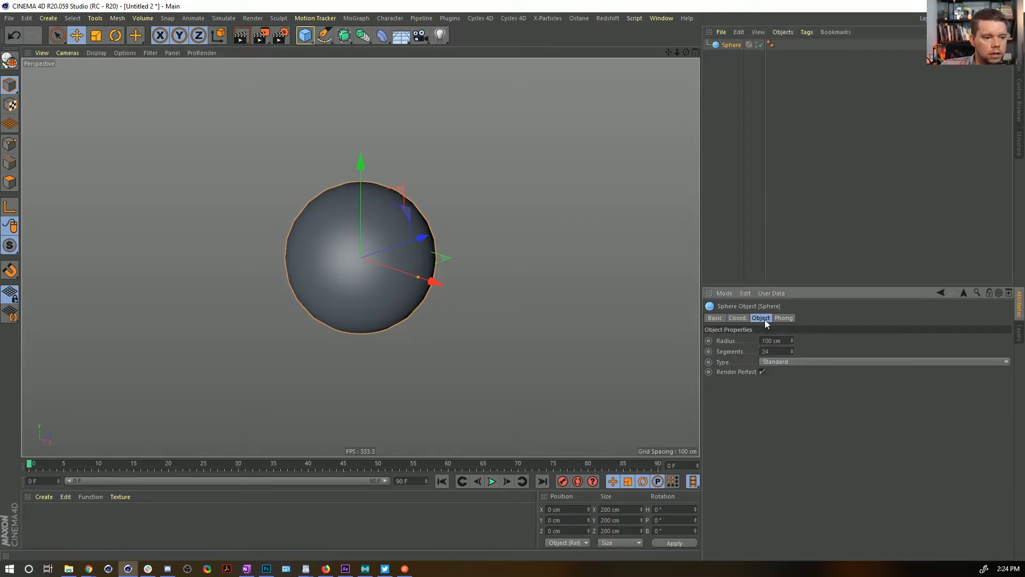
left_click(790, 362)
left_click(786, 419)
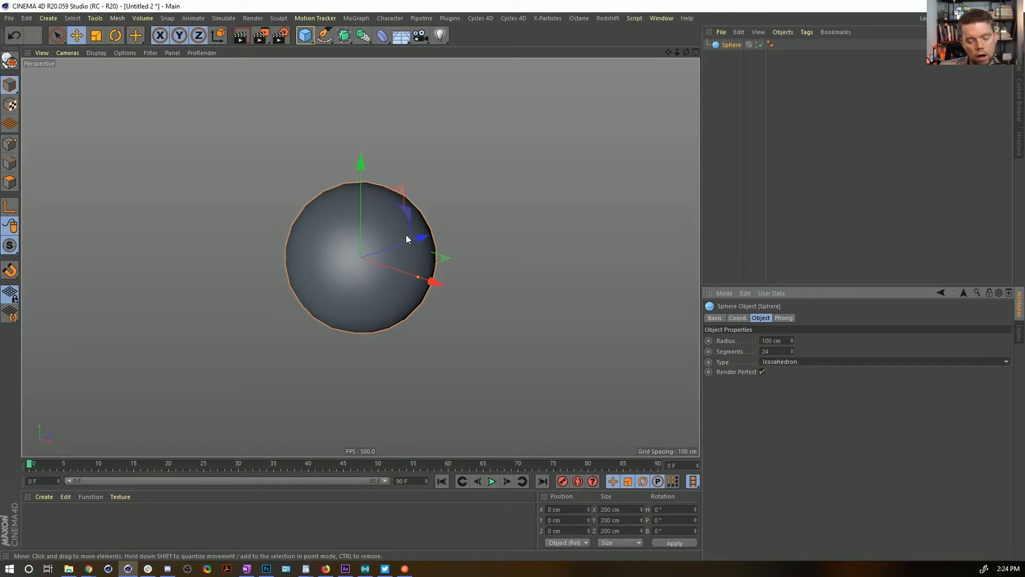
key("n")
key("b")
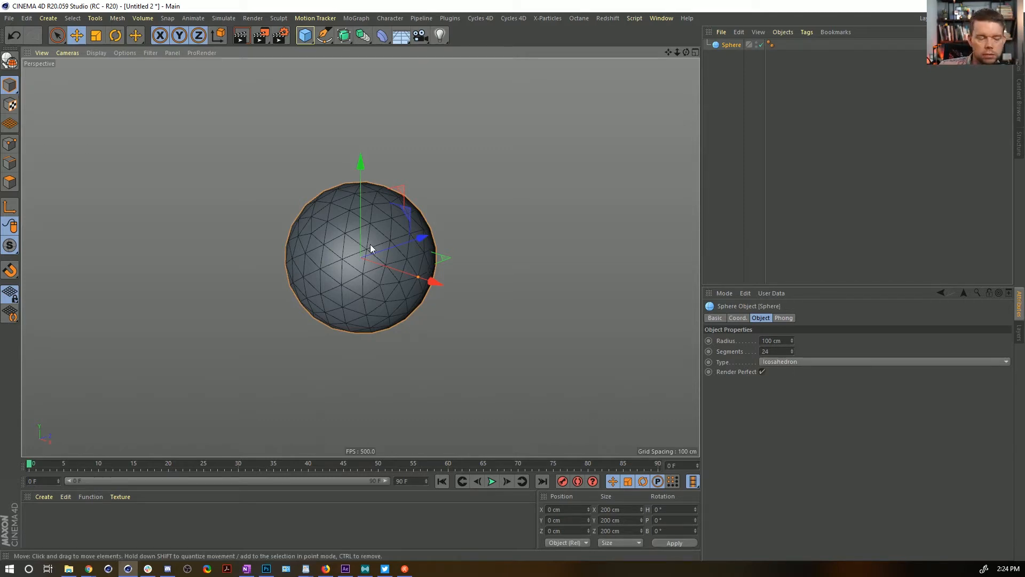
Set the sphere's segments to 37 and add a Floor object to the scene
mouse_move(395, 242)
left_mouse_down("alt")
mouse_move(384, 160)
mouse_move(396, 260)
mouse_move(392, 247)
left_mouse_up("alt")
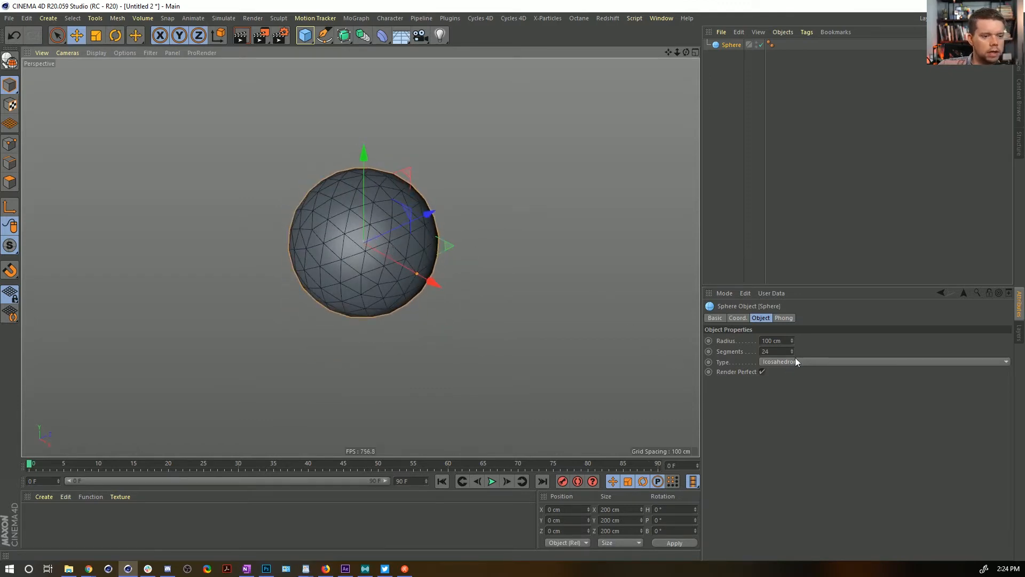
left_click_drag(793, 350, 792, 353)
left_click_drag(401, 35, 448, 57)
Raise the sphere to Y 100 cm so that it rests on the floor
left_click(731, 56)
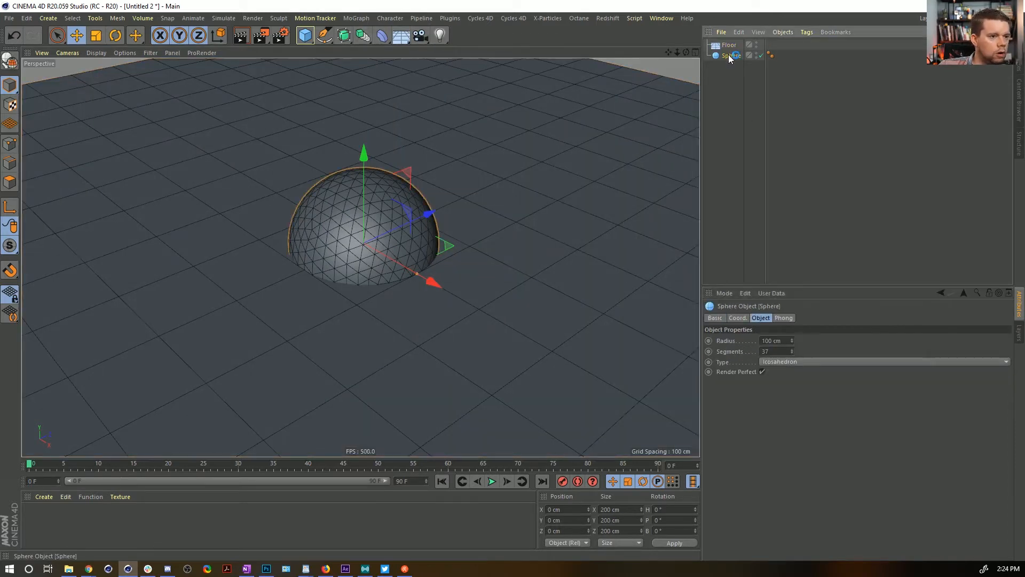
left_click_drag(363, 158, 366, 88, "shift")
mouse_move(408, 197)
left_mouse_down("alt")
mouse_move(414, 126)
mouse_move(412, 190)
mouse_move(427, 202)
left_mouse_up("alt")
middle_click_drag(428, 201, 415, 250, "alt")
right_click_drag(414, 250, 398, 225, "alt")
left_click_drag(399, 224, 398, 246, "alt")
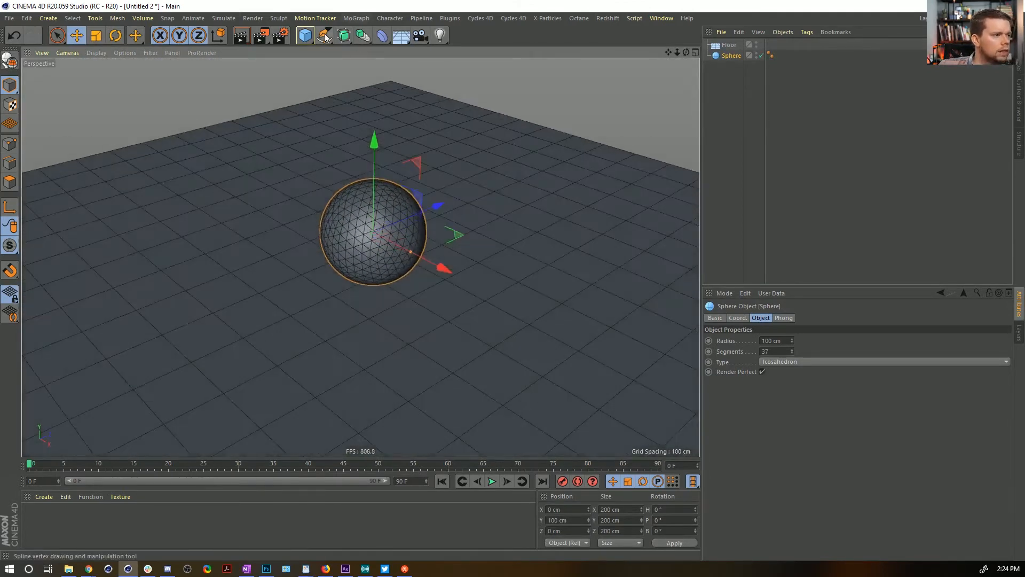
left_click(322, 39)
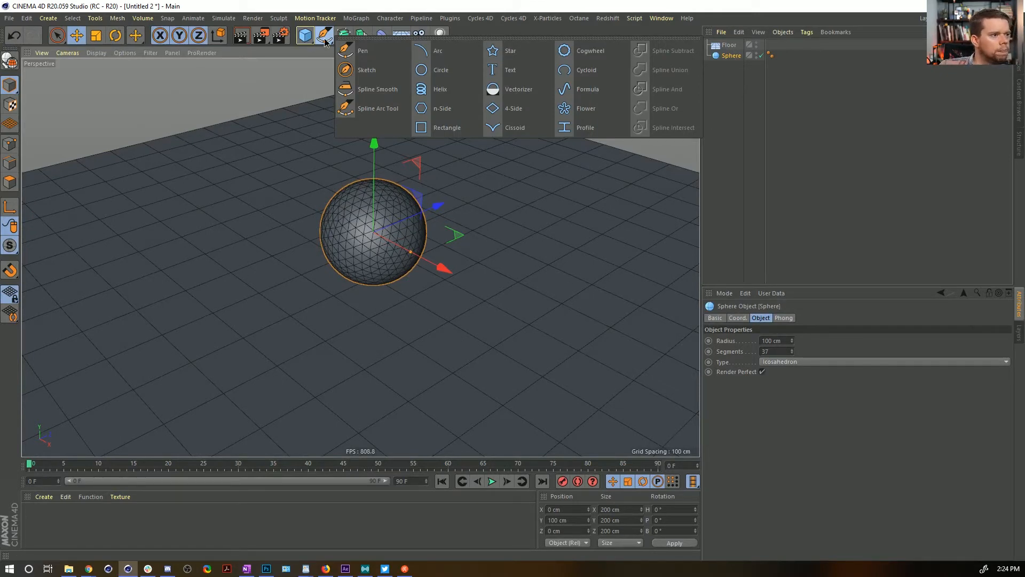
left_click(483, 3)
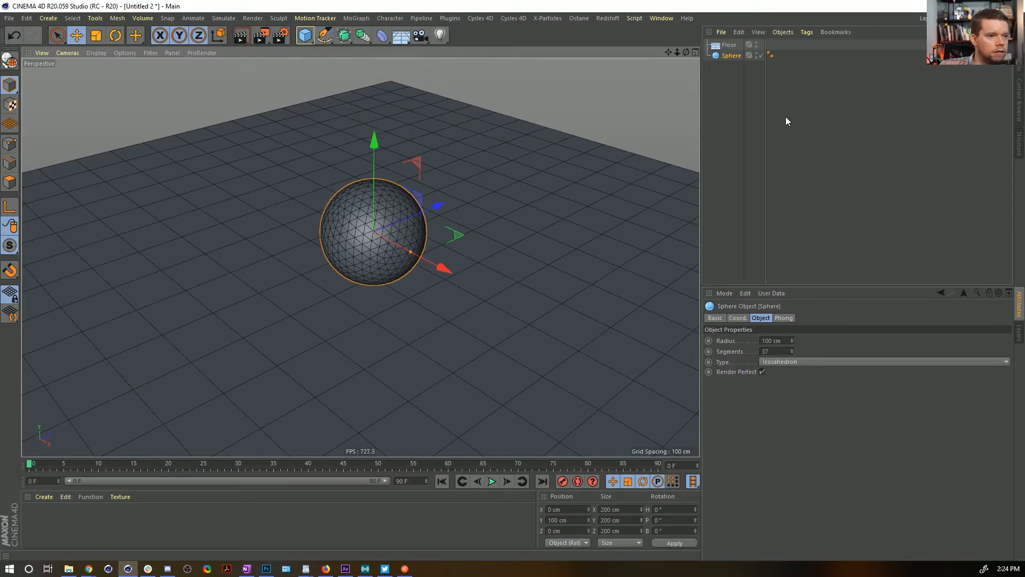
left_click(722, 35)
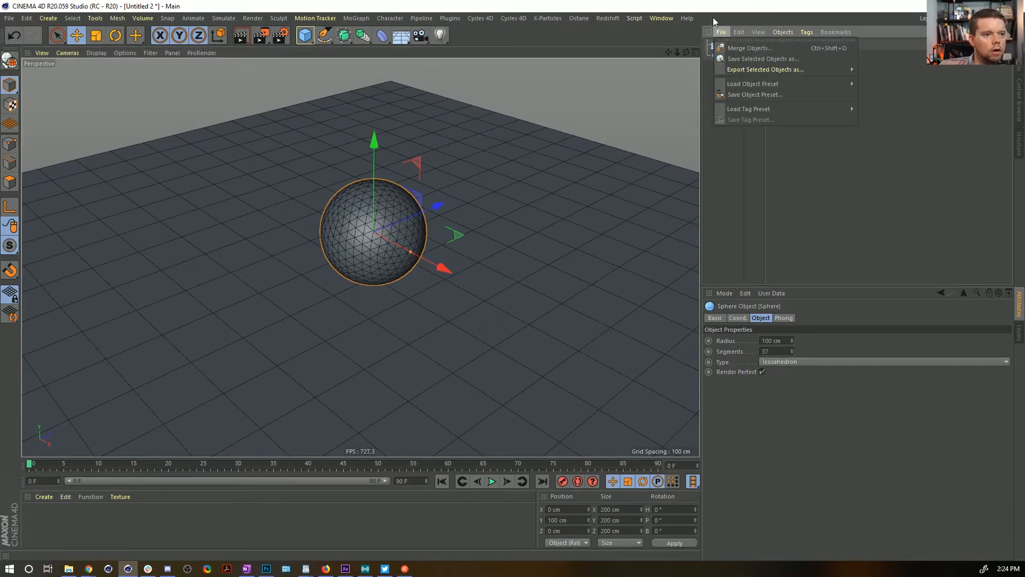
left_click(713, 19)
Give the floor and the sphere Dynamics Body simulation tags, and move the sphere above the floor in the object hierarchy
left_click(727, 46, "ctrl")
right_click(725, 57)
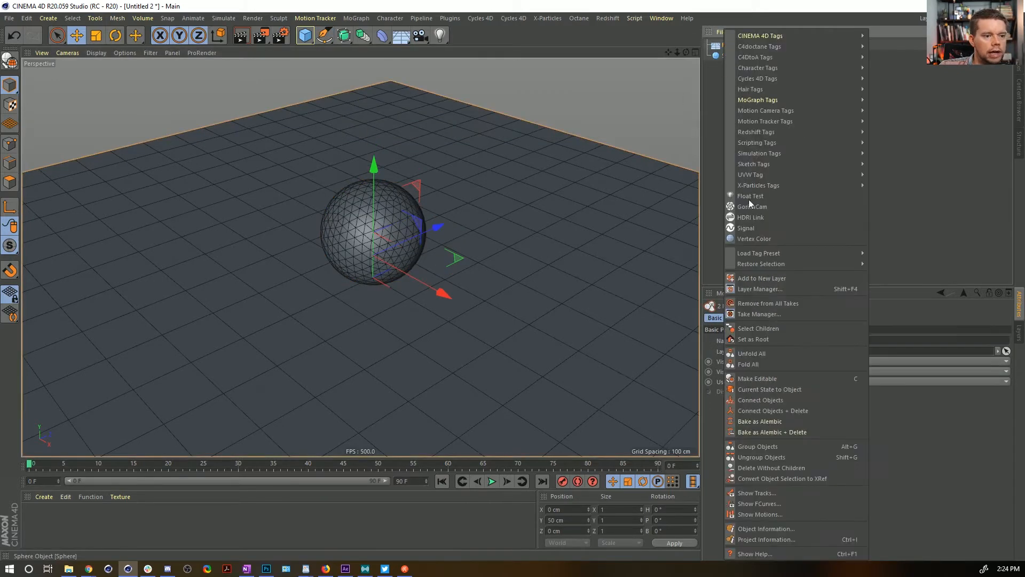
mouse_move(767, 153)
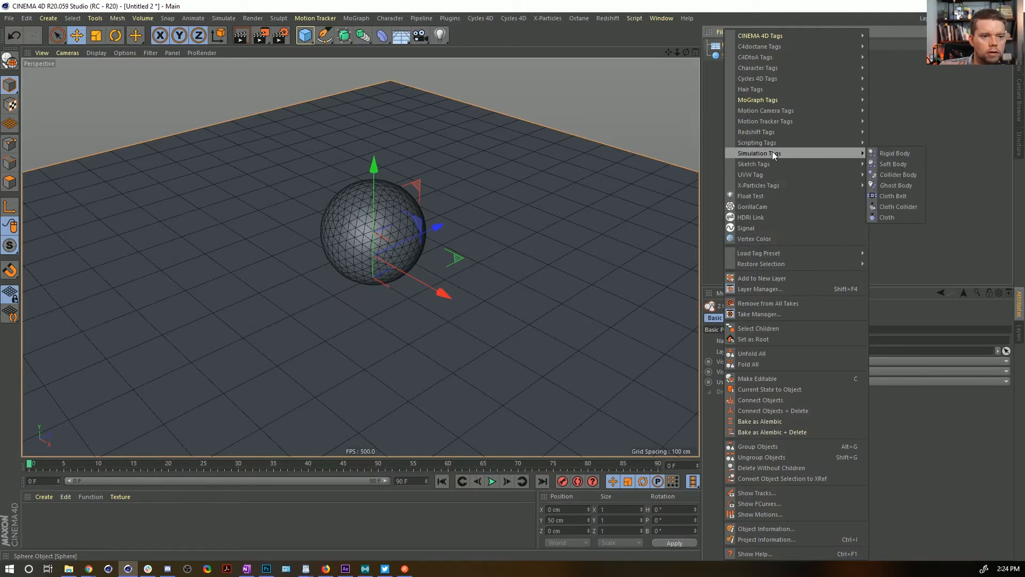
left_click(893, 164)
right_click(735, 57)
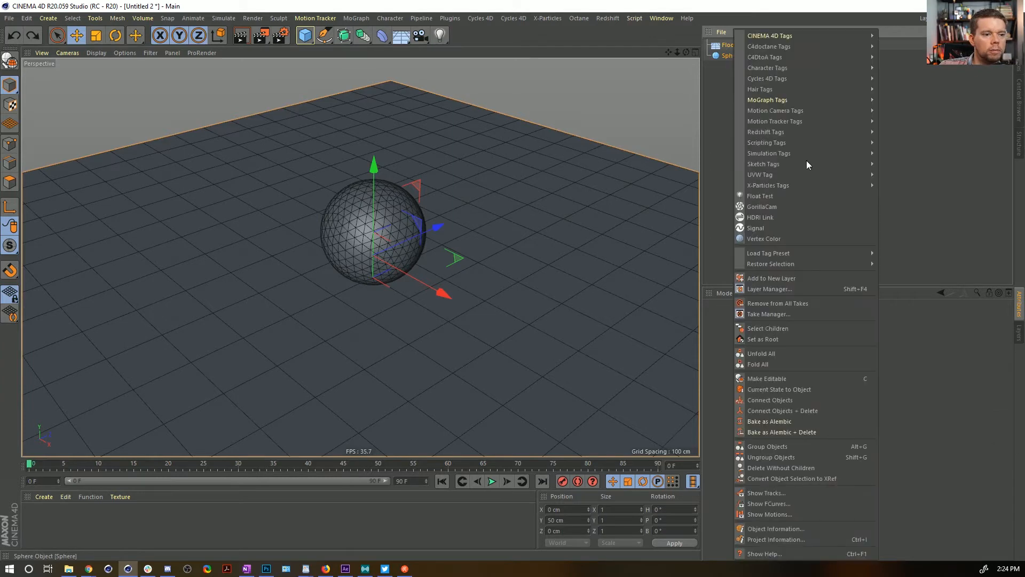
mouse_move(784, 153)
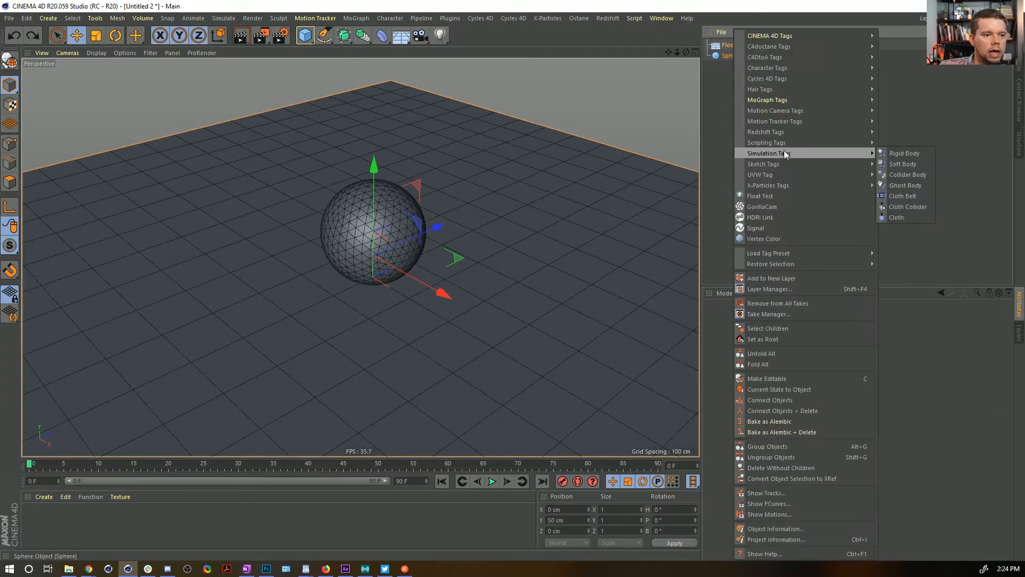
left_click(927, 162)
left_click(731, 55)
left_click_drag(730, 49, 735, 51)
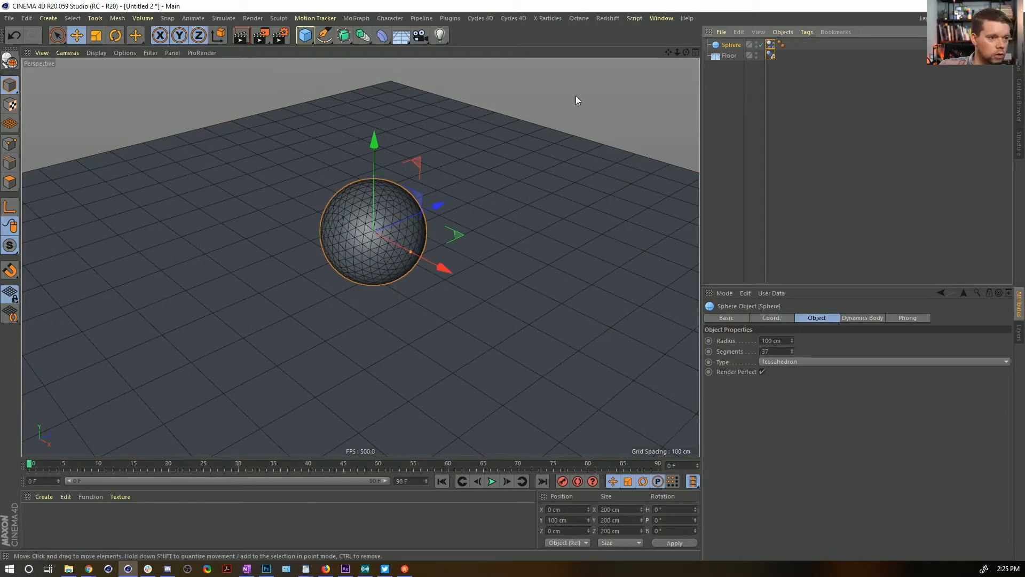
left_click_drag(576, 95, 579, 94, "alt")
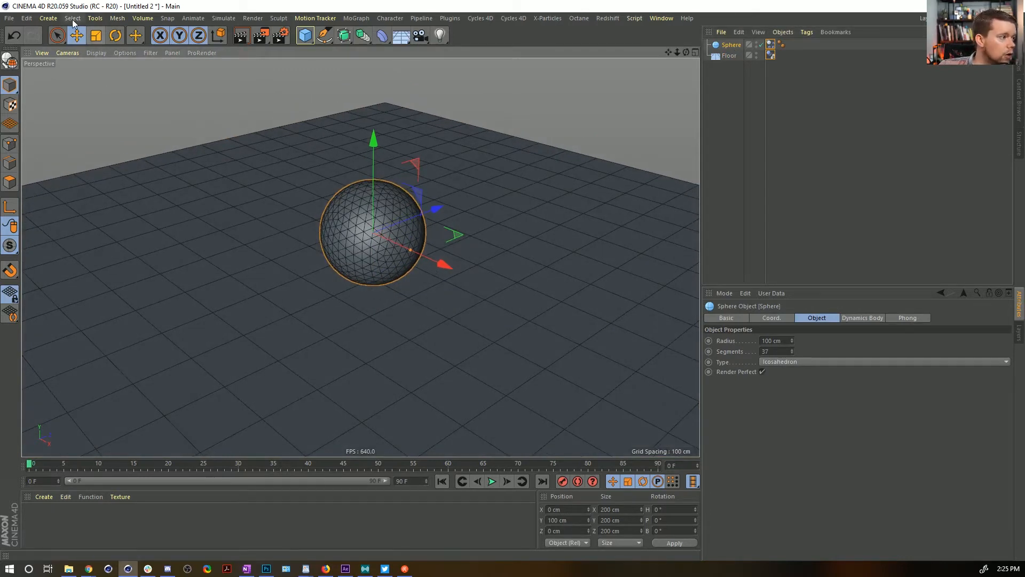
left_click(54, 20)
mouse_move(64, 34)
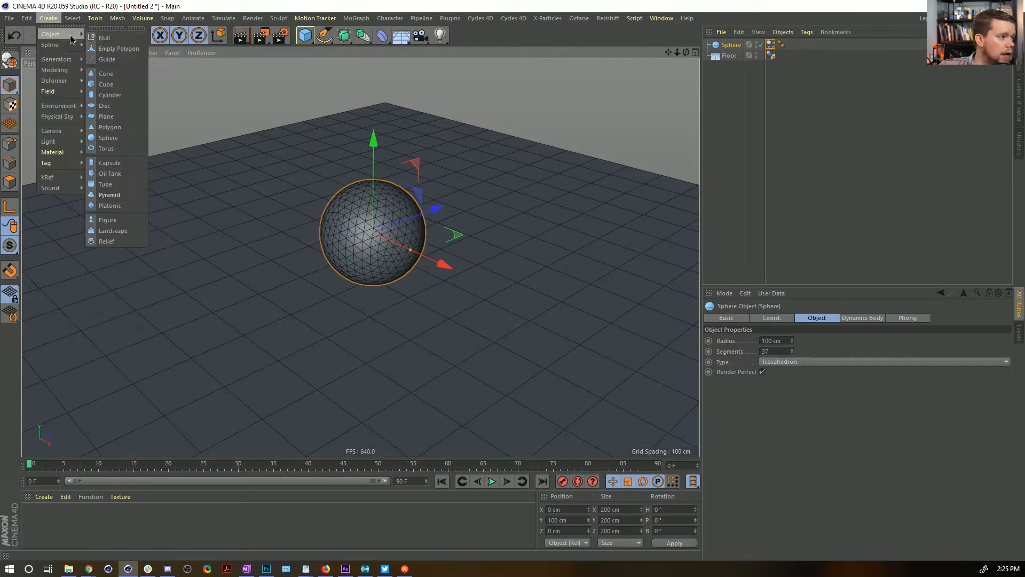
left_click(106, 39)
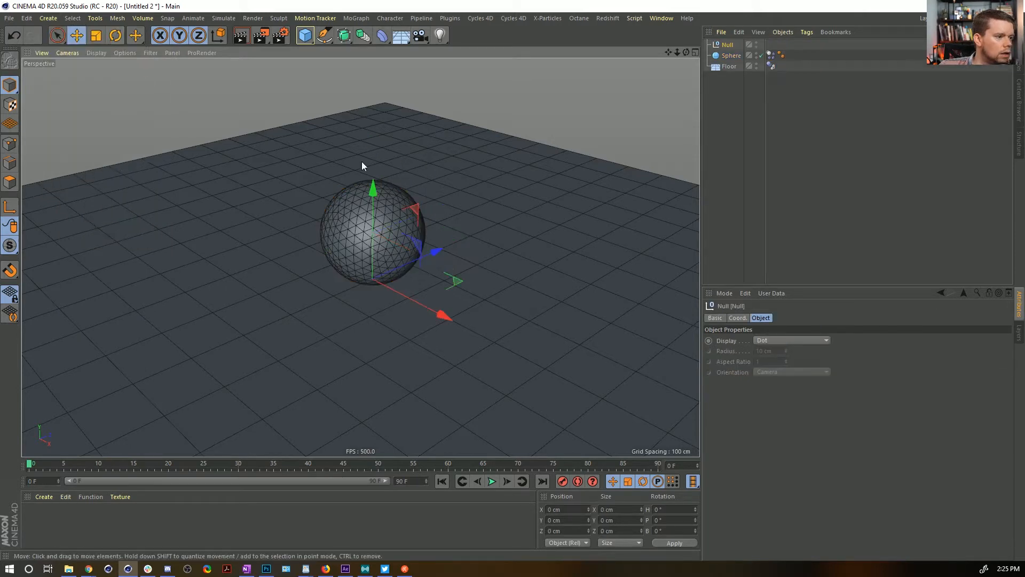
key("o")
key("ctrl+shift+z")
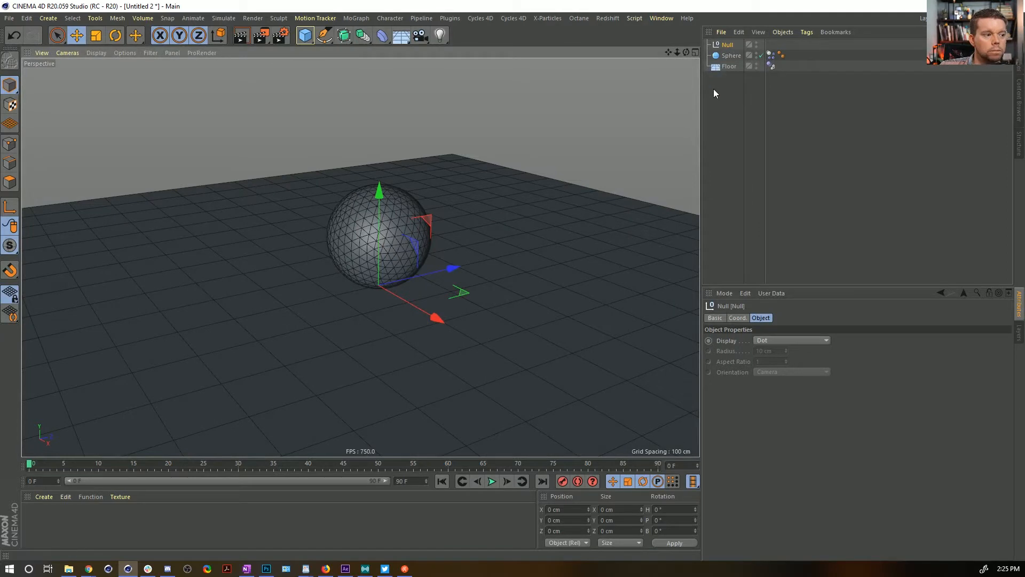
key("Delete")
Play the sphere's simulation briefly, rewind to frame 0, and set the scene's end frame to 999
left_click(731, 46)
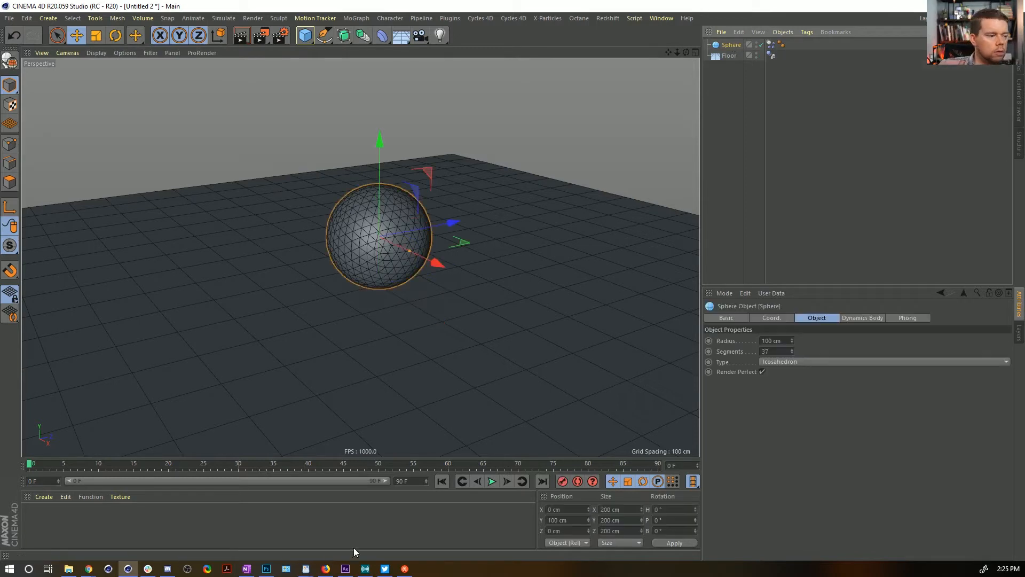
left_click(492, 482)
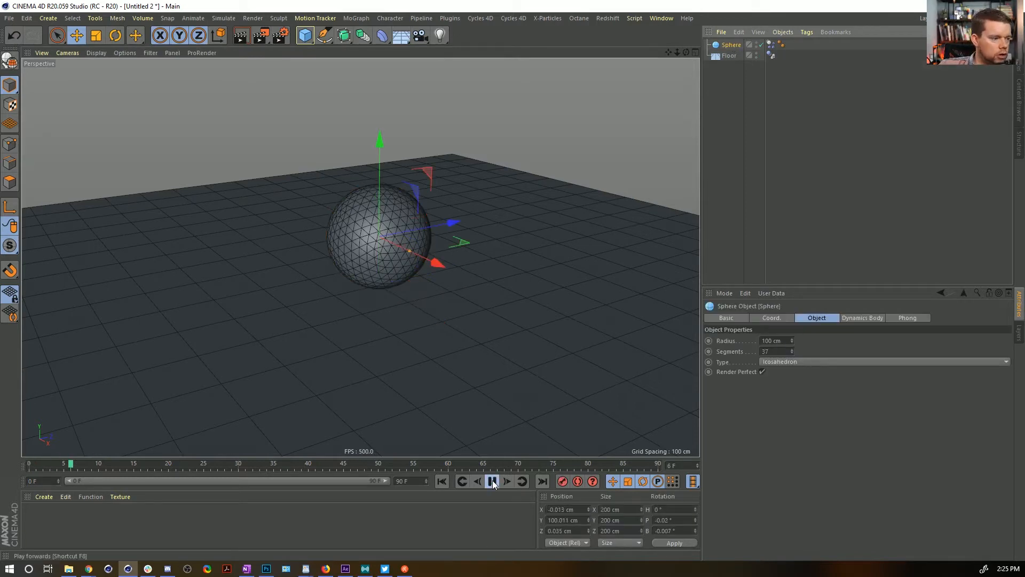
left_click(441, 482)
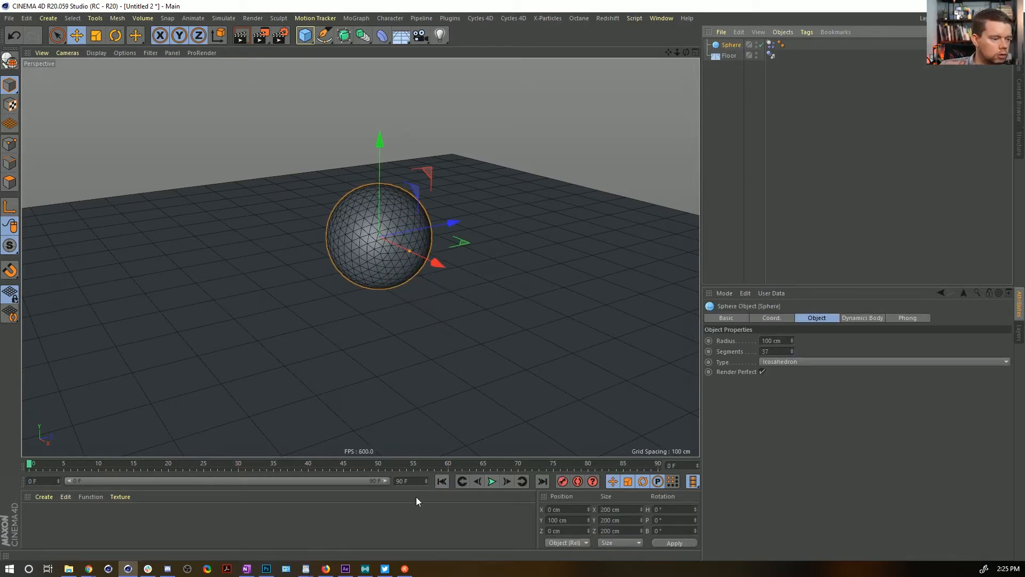
left_click(418, 481)
double_click(419, 481)
left_click(351, 508)
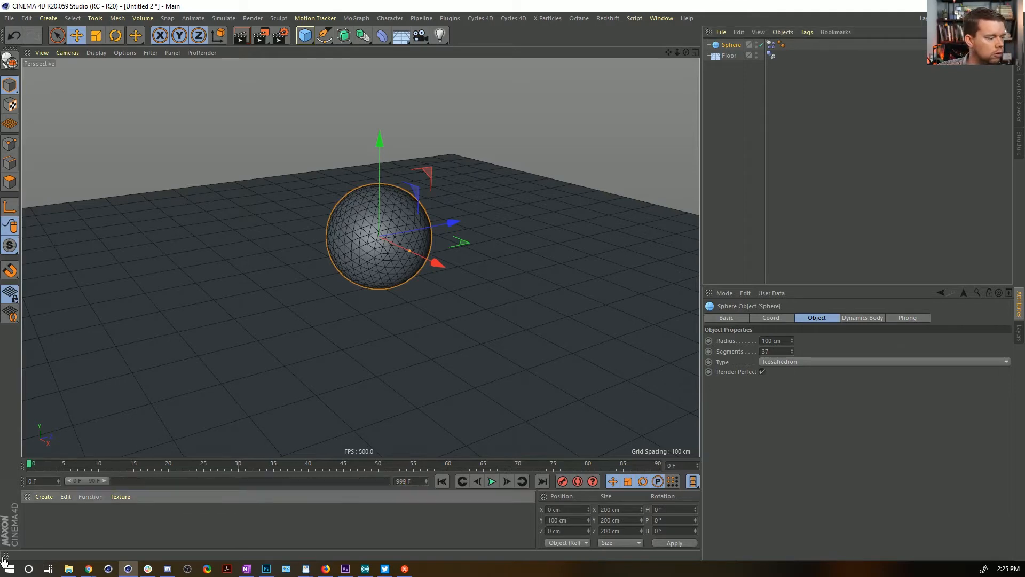
Create a new material, apply it to the sphere, and clear the selection
double_click(57, 529)
left_click_drag(33, 515, 364, 247)
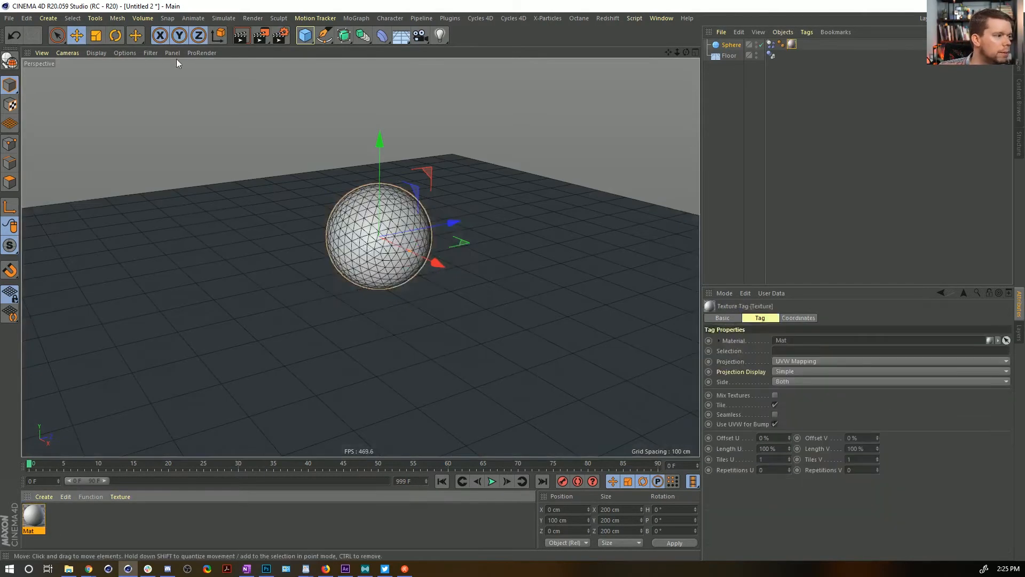
left_click(124, 52)
left_click(145, 172)
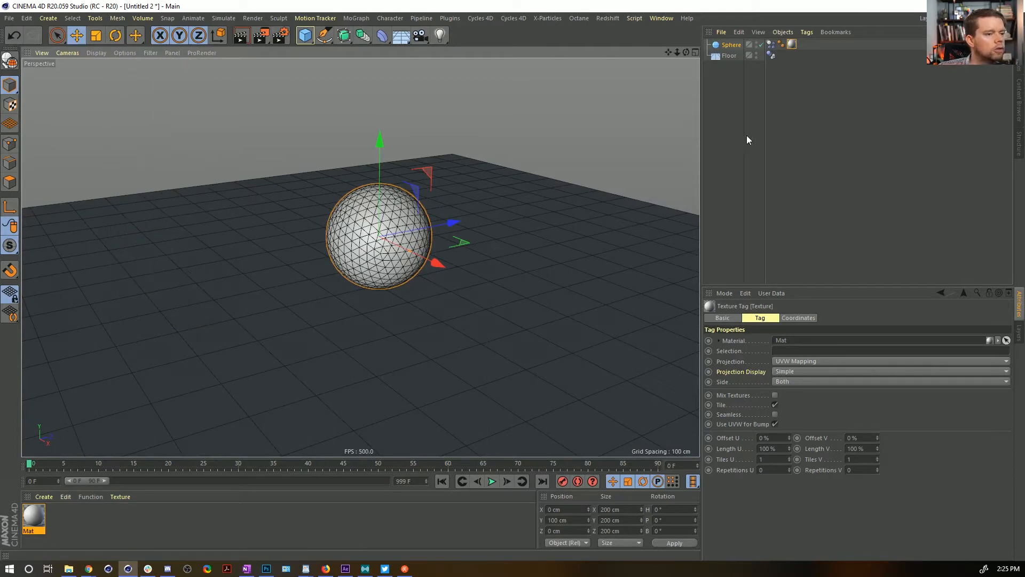
key("ctrl+shift+a")
left_click_drag(438, 282, 426, 319, "alt")
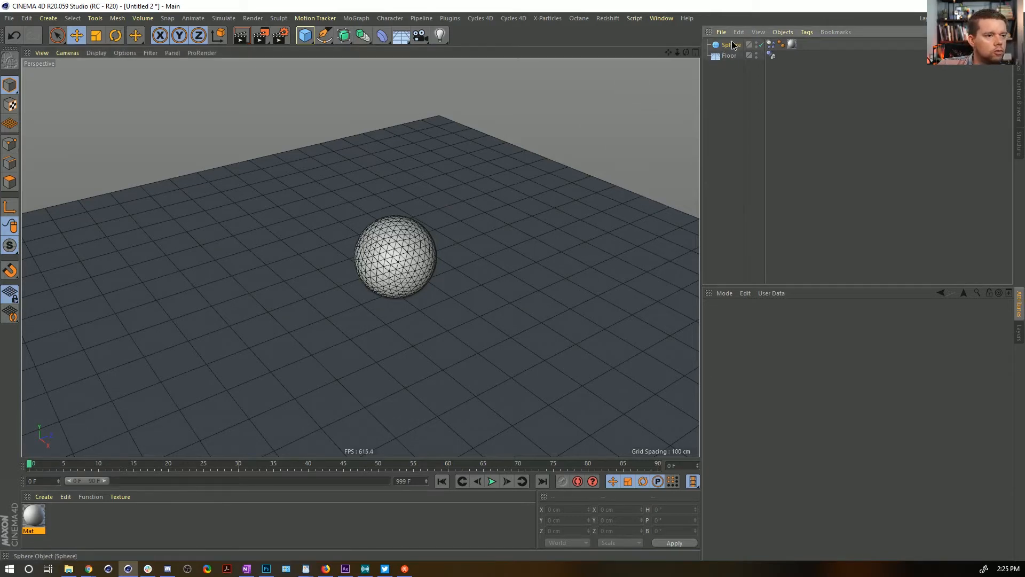
Set Bounce to 0% and Friction to 99% on both the sphere's and the floor's Dynamics Body tags
left_click(767, 44)
left_click(771, 44)
left_click(770, 55, "ctrl")
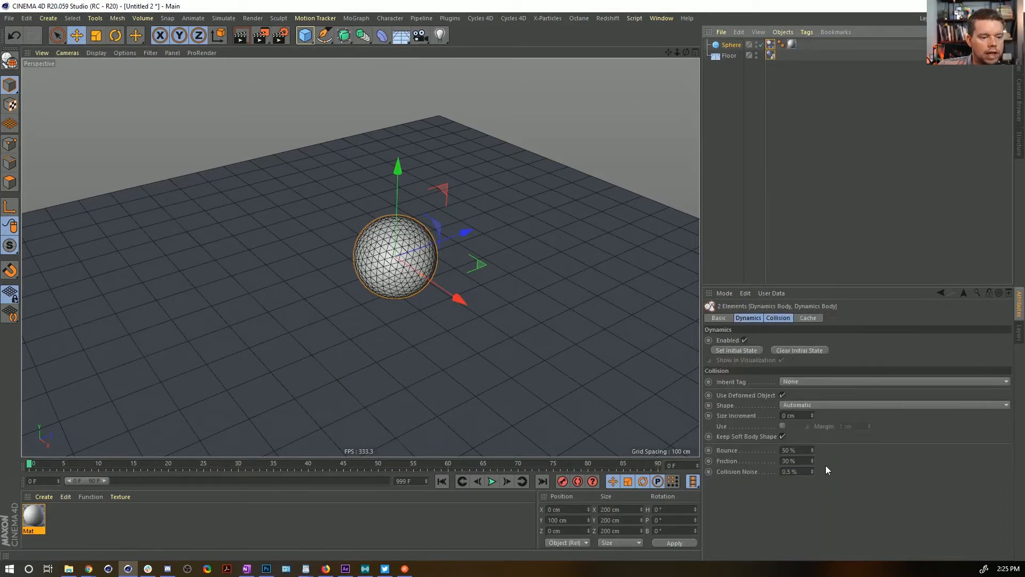
double_click(802, 450)
type("0")
key("Tab")
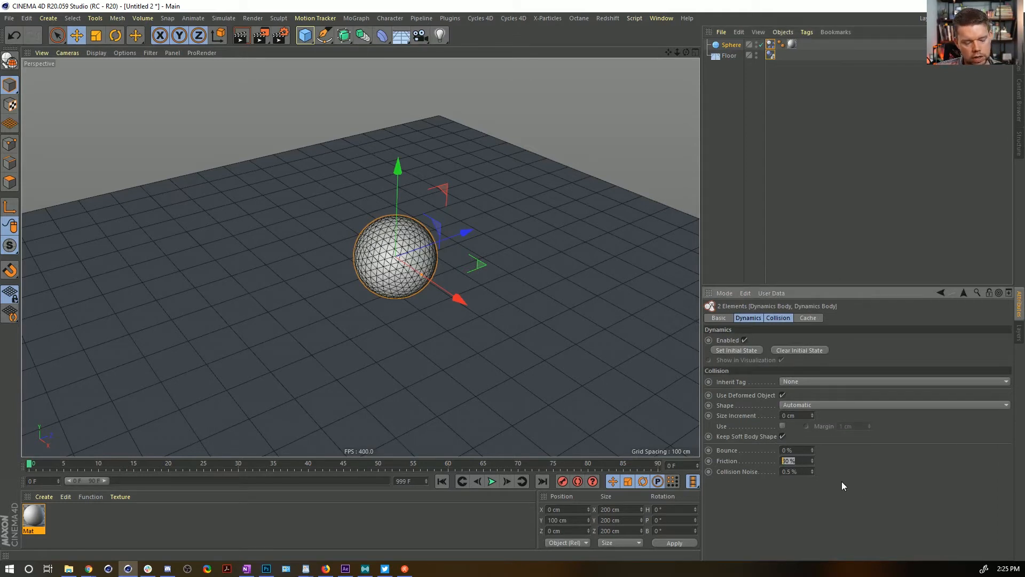
type("99")
key("Return")
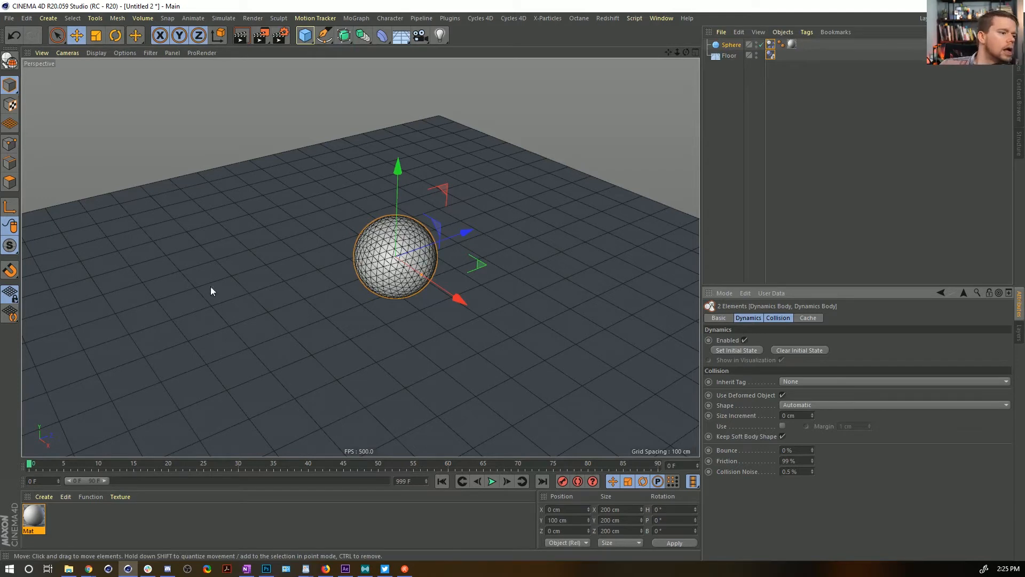
Create a Null object and lower it below the floor to Y -50 cm
left_click(731, 45)
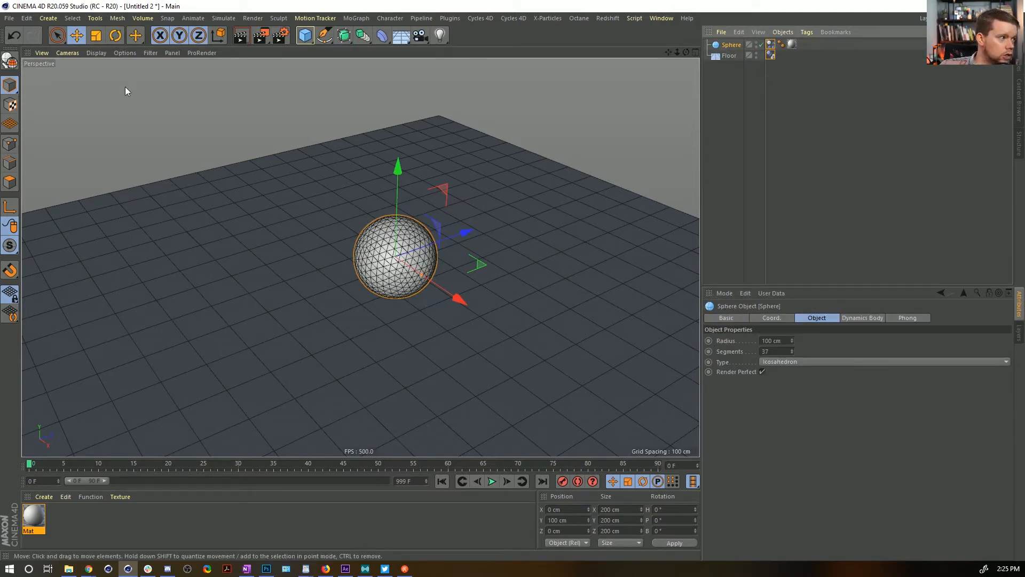
left_click(48, 18)
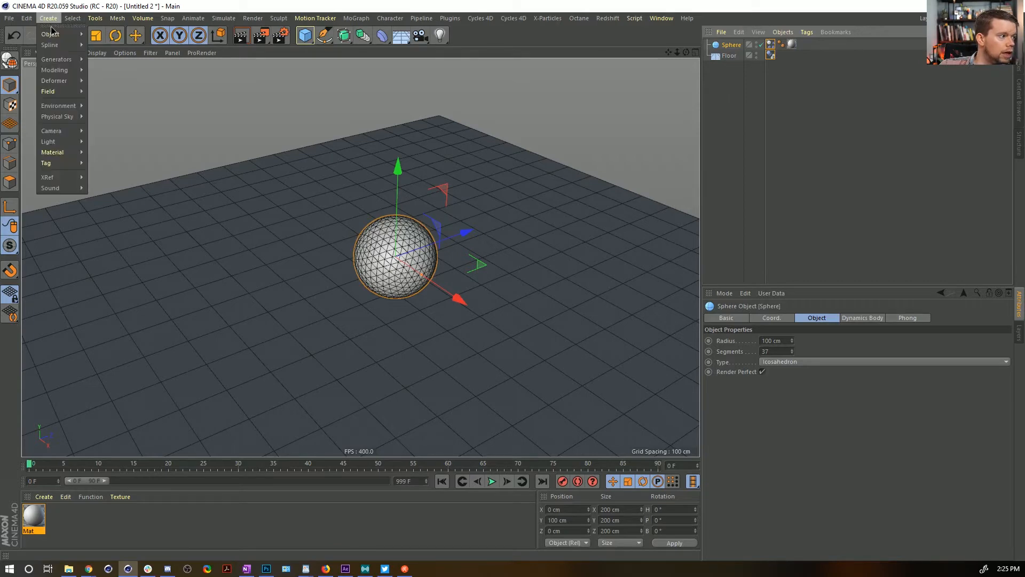
mouse_move(53, 35)
left_click(109, 39)
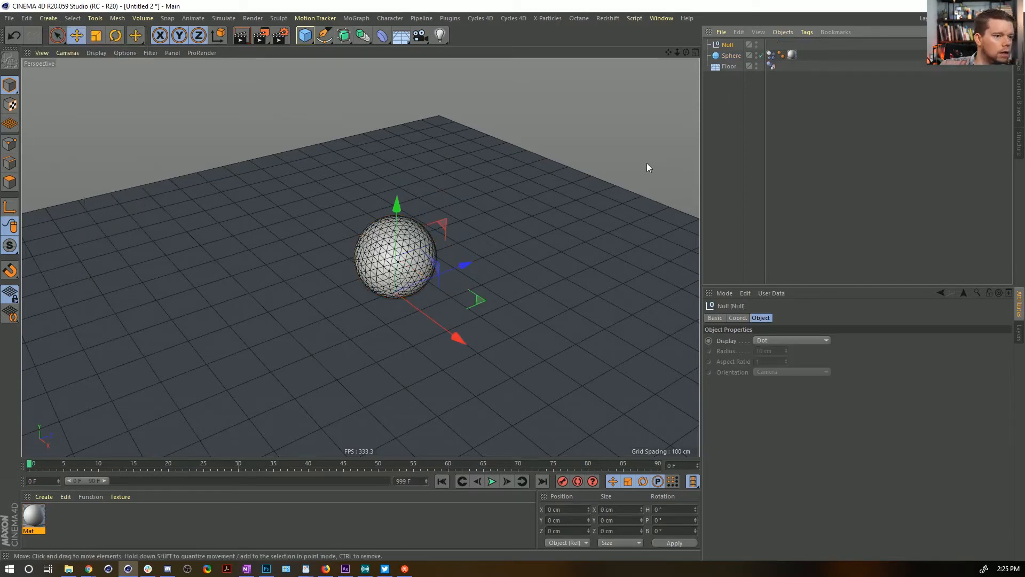
left_click_drag(647, 165, 393, 300, "alt")
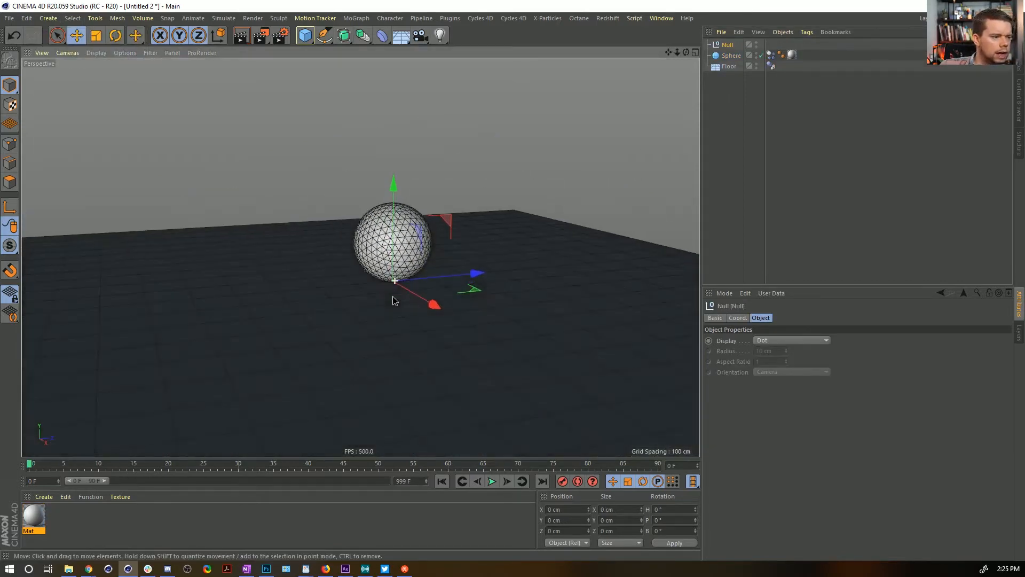
left_click_drag(395, 204, 513, 247)
Add a Vibrate tag to the null with position enabled, amplitude 555 cm in X and Z, and frequency 1, and start playback
right_click(728, 45)
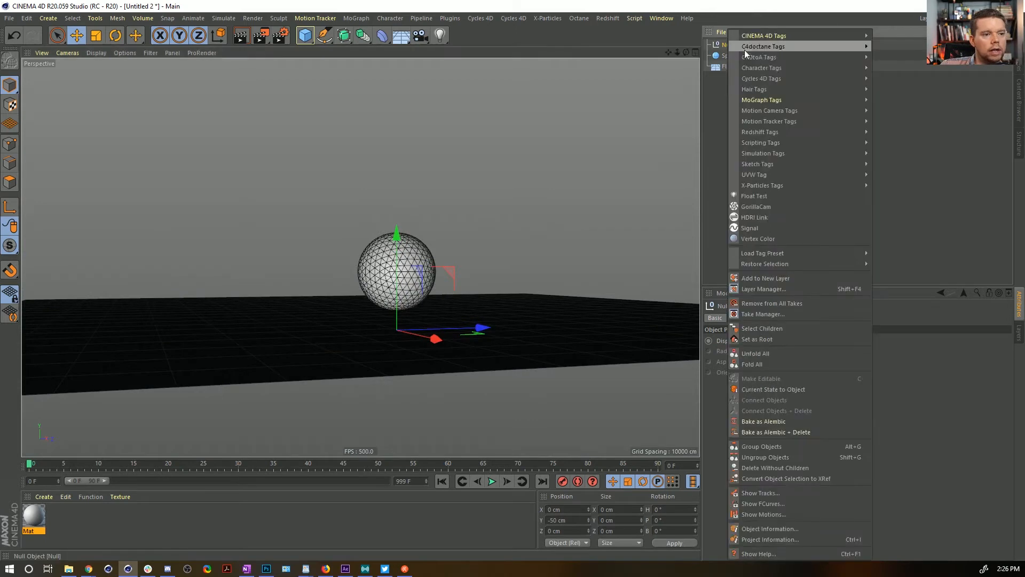
mouse_move(757, 37)
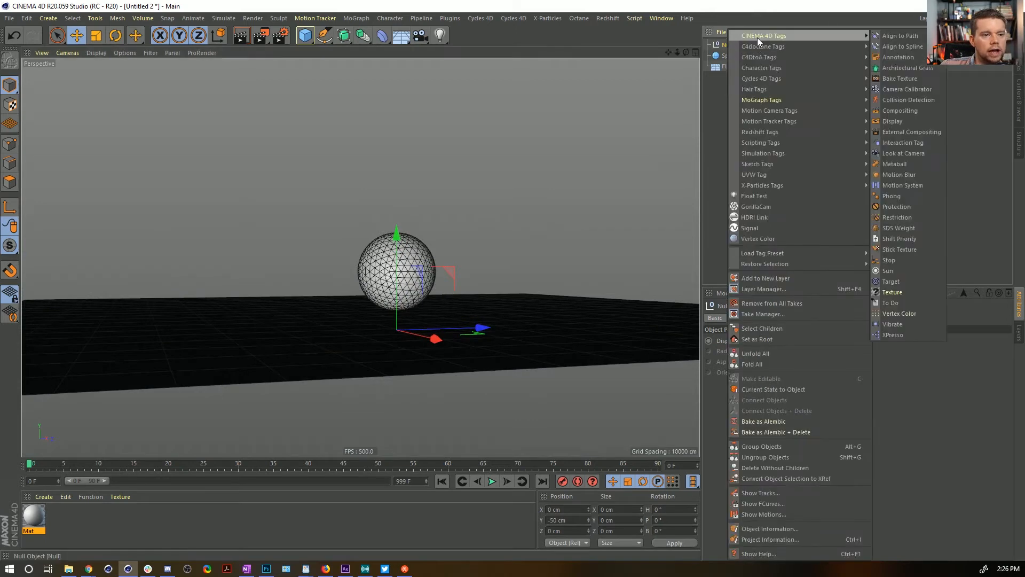
left_click(905, 323)
left_click(766, 374)
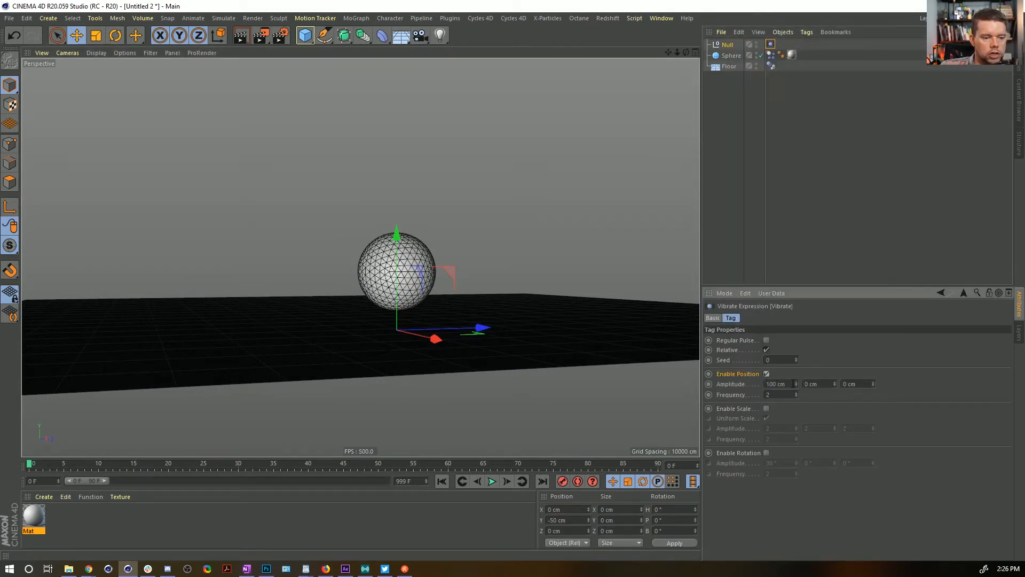
double_click(780, 384)
type("555")
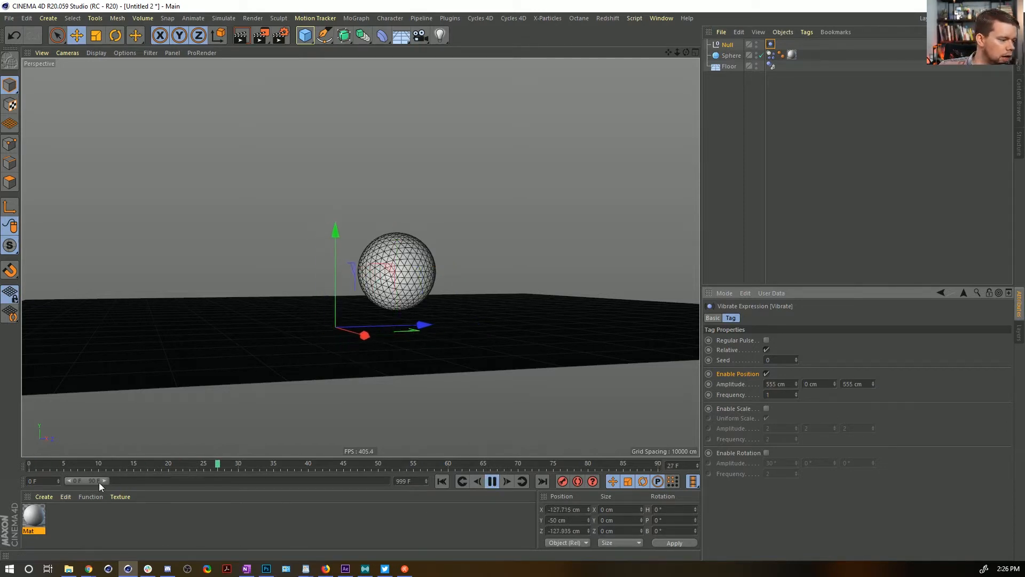
Extend the preview range to frame 999 and set the Vibrate tag's position frequency to 0.25
left_click_drag(107, 481, 517, 488)
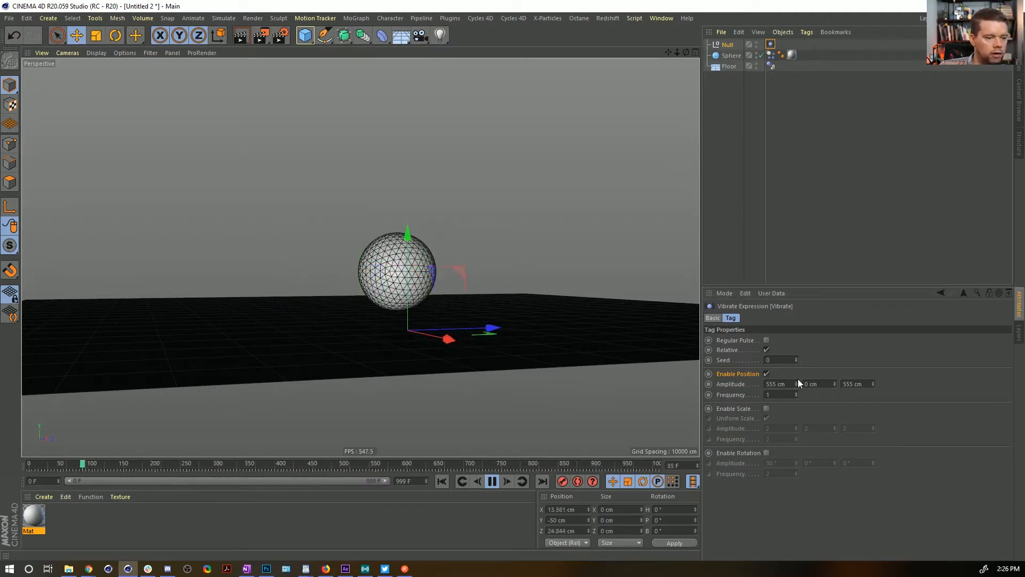
double_click(780, 394)
type("0.25")
key("Return")
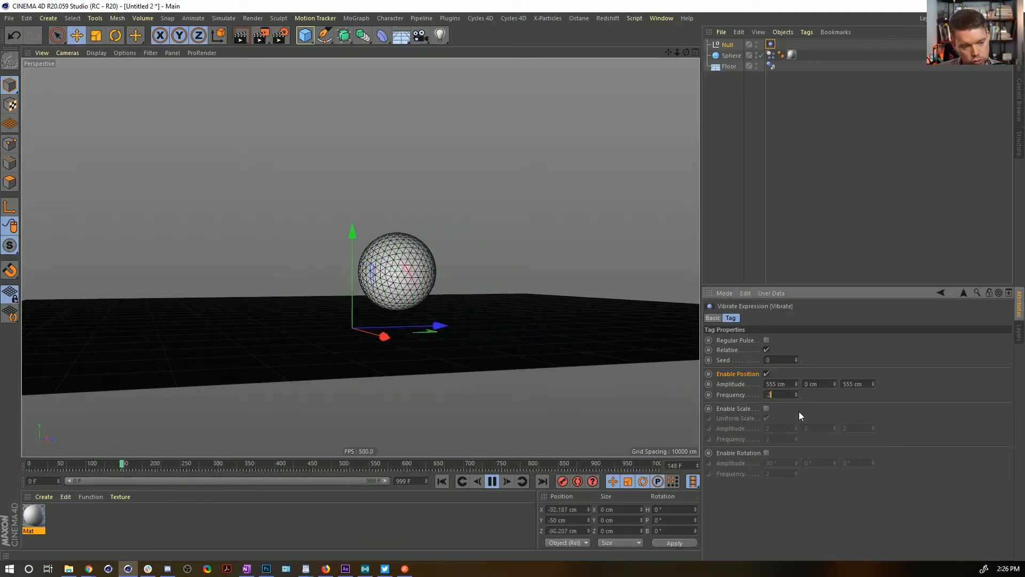
left_click_drag(360, 257, 373, 356, "alt")
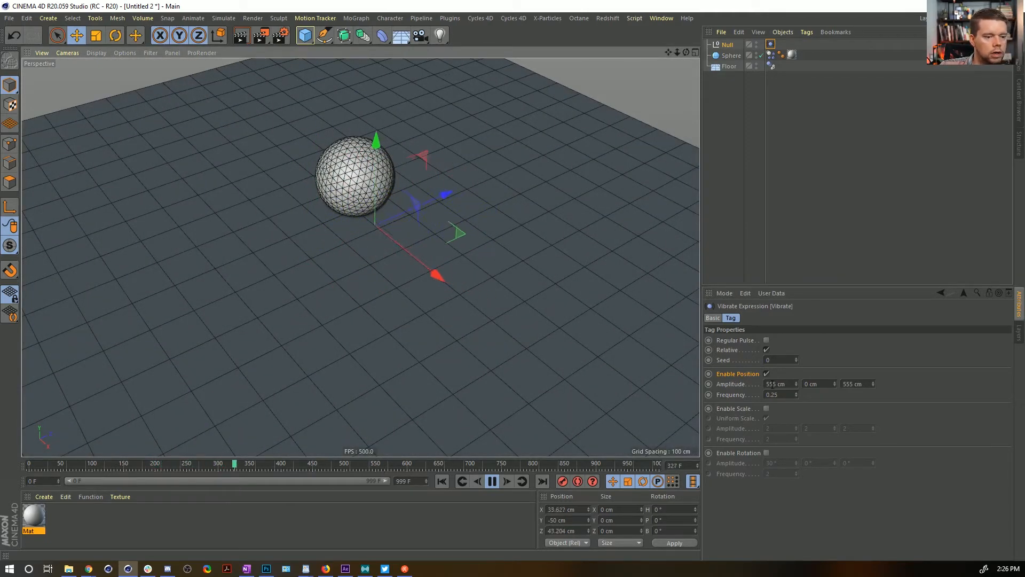
Set the Vibrate tag's position amplitude to 1111 cm in X and Z
double_click(779, 383)
type("1111")
double_click(857, 384)
type("1111")
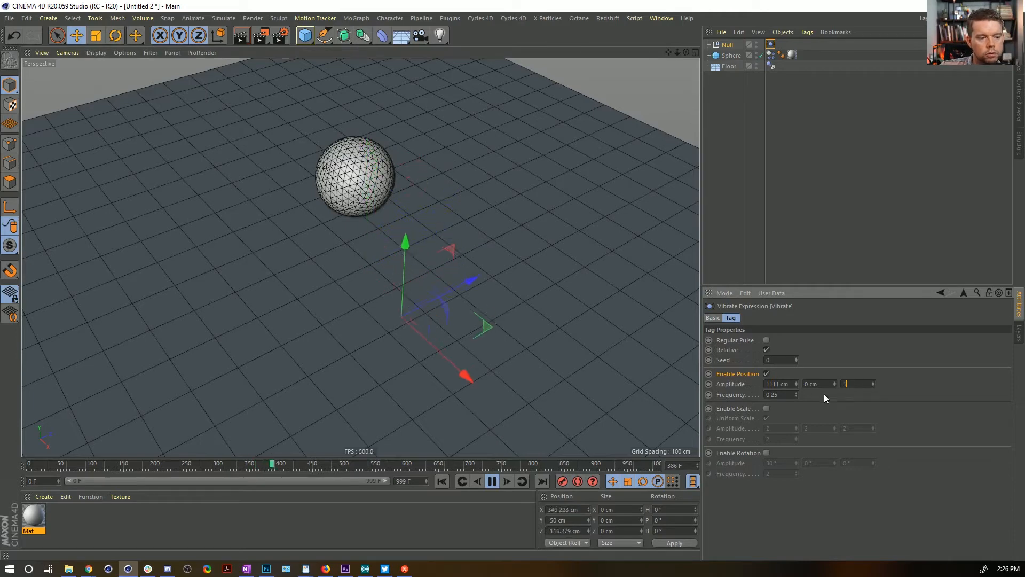
key("Return")
left_click_drag(404, 311, 381, 282, "alt")
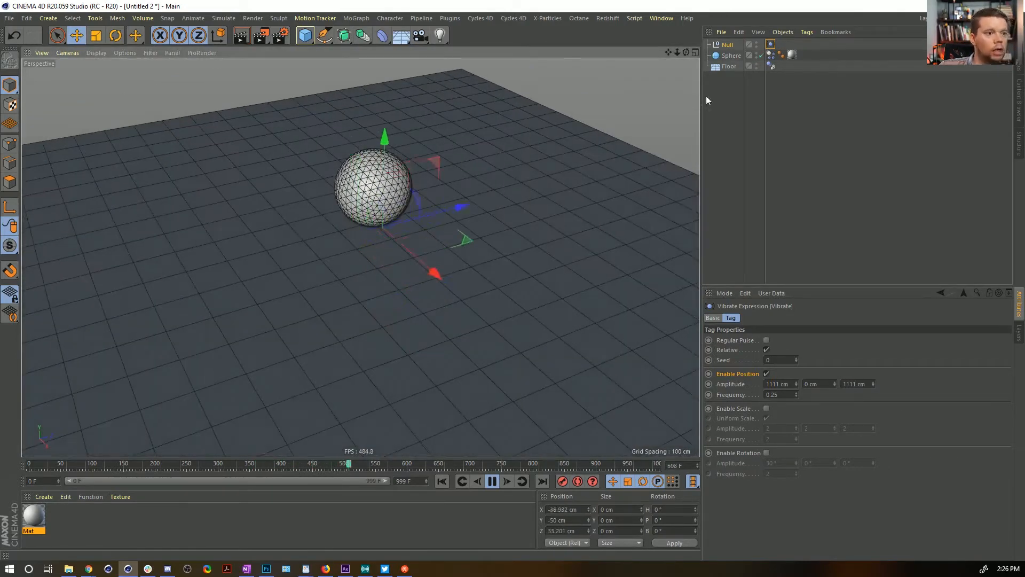
Add a Constraint tag from the character tags to the sphere
right_click(733, 57)
mouse_move(786, 32)
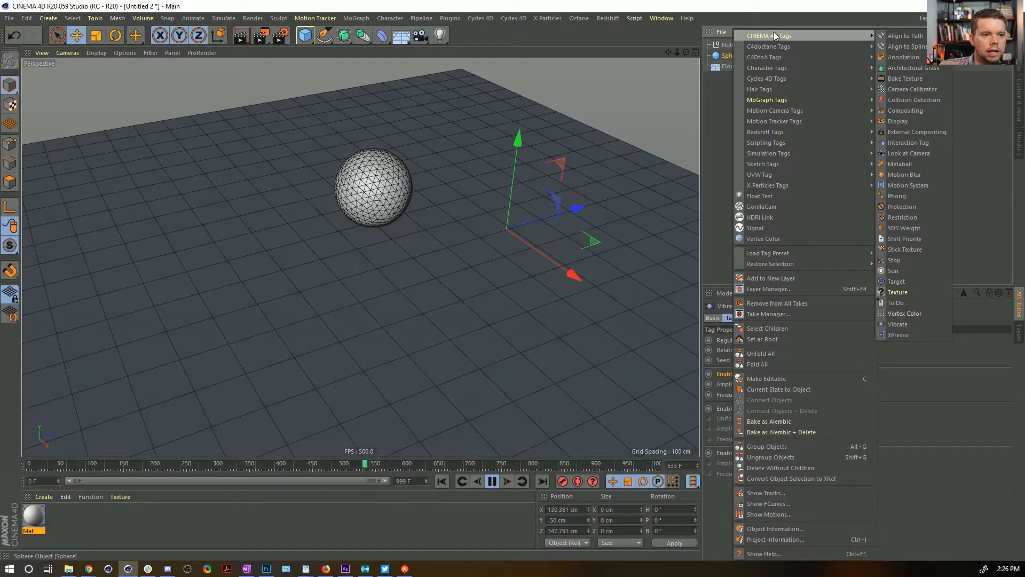
mouse_move(774, 66)
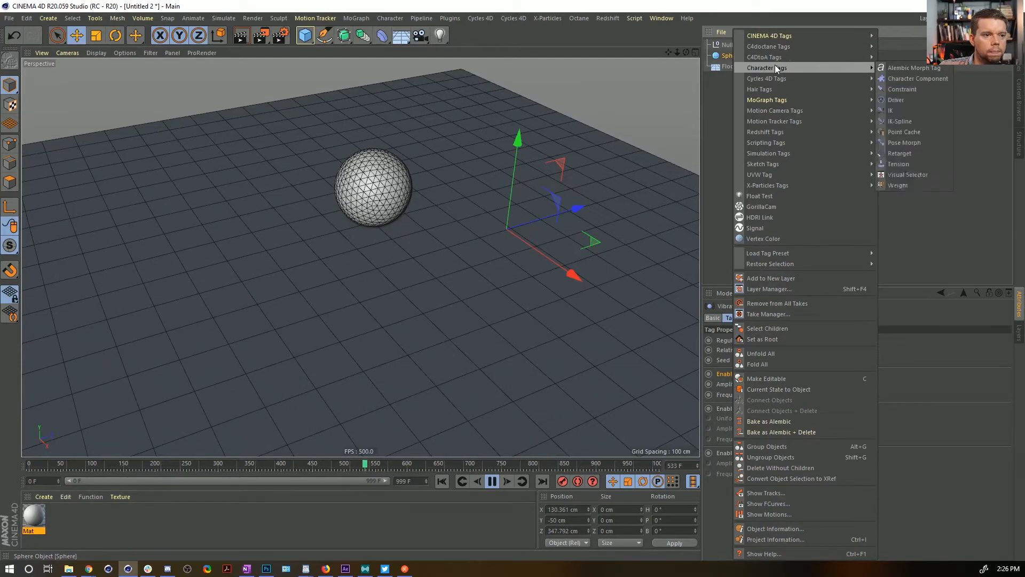
left_click(914, 89)
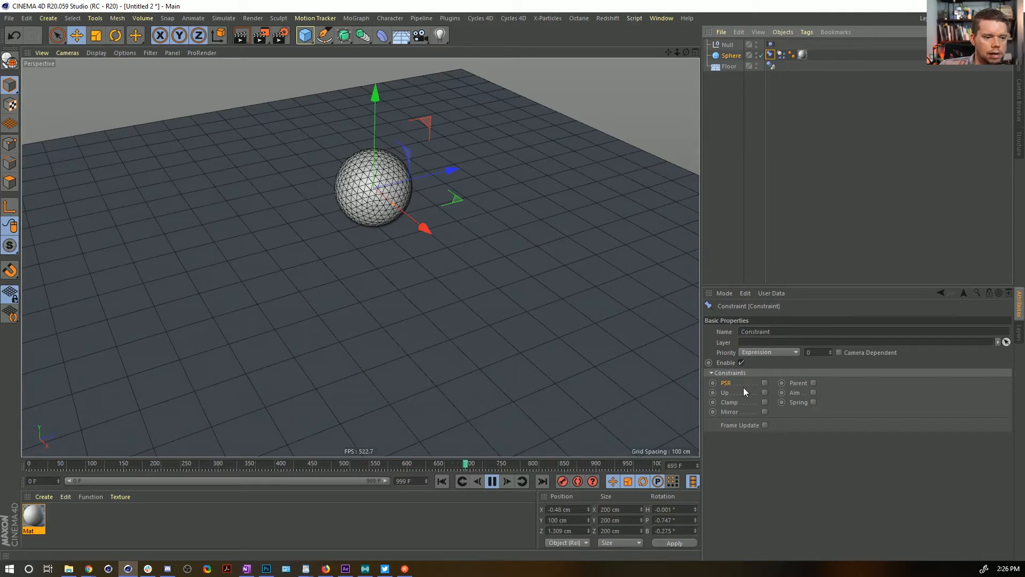
left_click(812, 402)
left_click(737, 319)
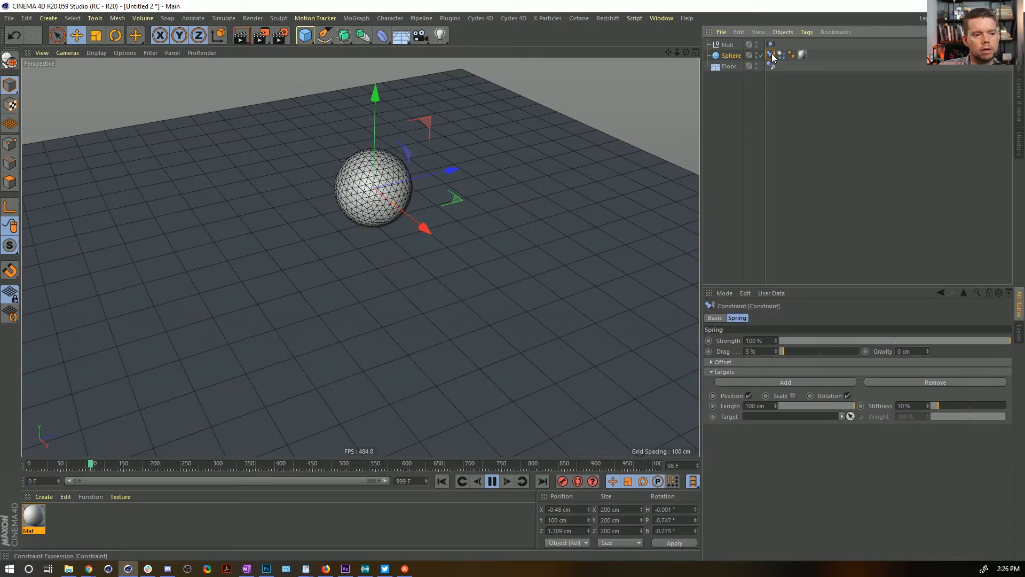
key("Delete")
key("ctrl+z")
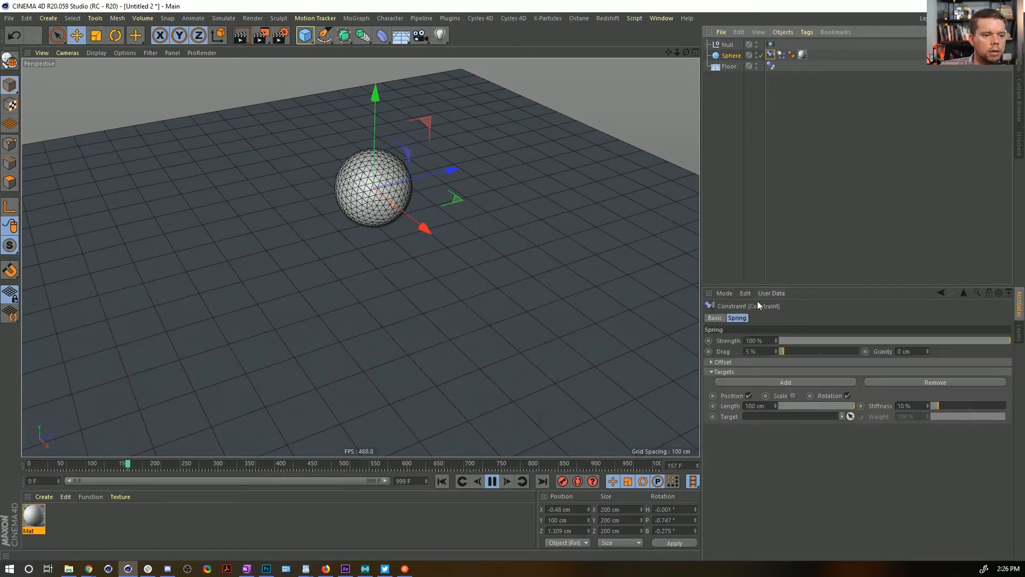
left_click(714, 317)
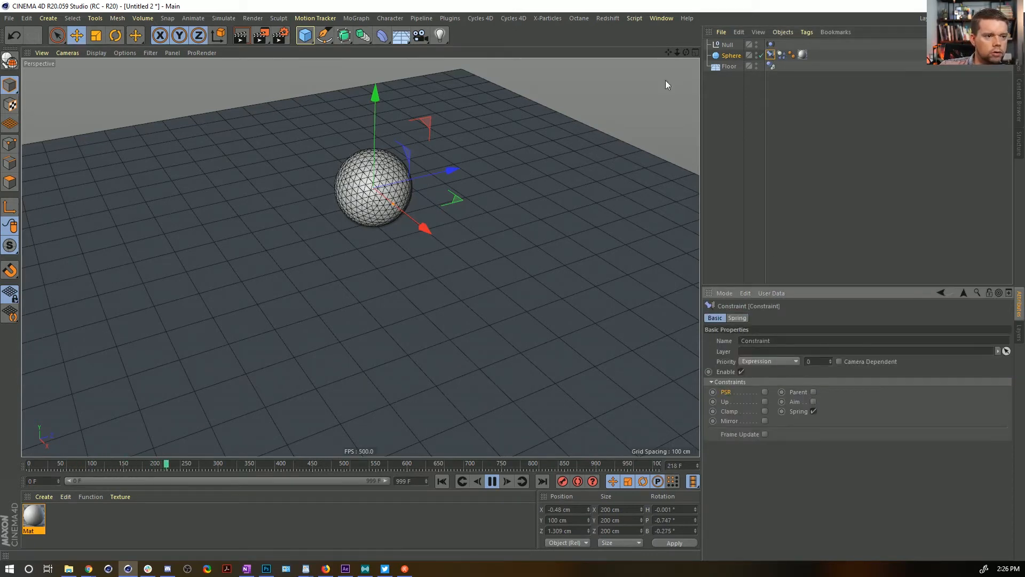
left_click(810, 410)
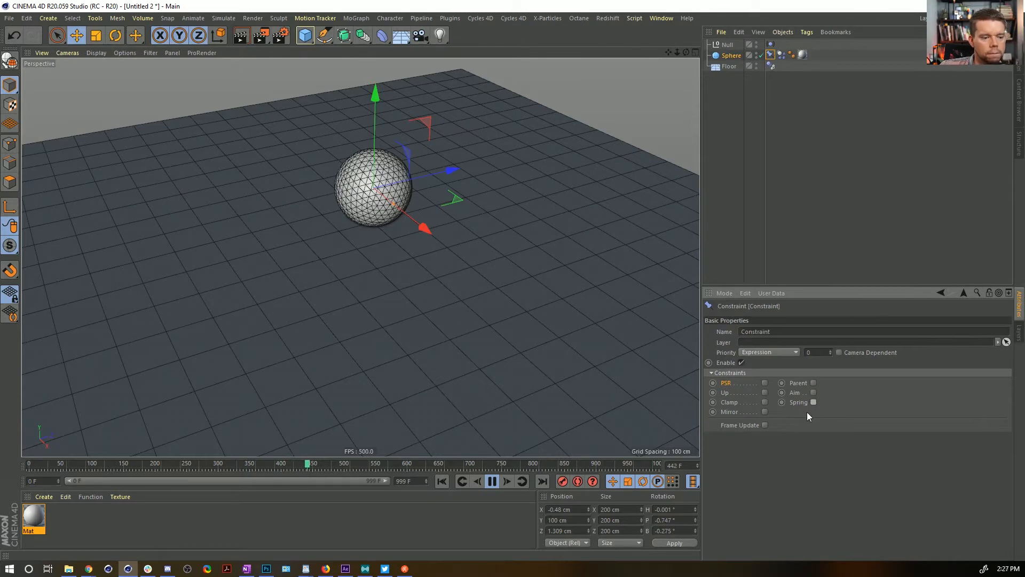
Enable the PSR constraint on the sphere with the Null as target, affecting position only, and replay from the first frame
left_click(764, 383)
left_click(730, 317)
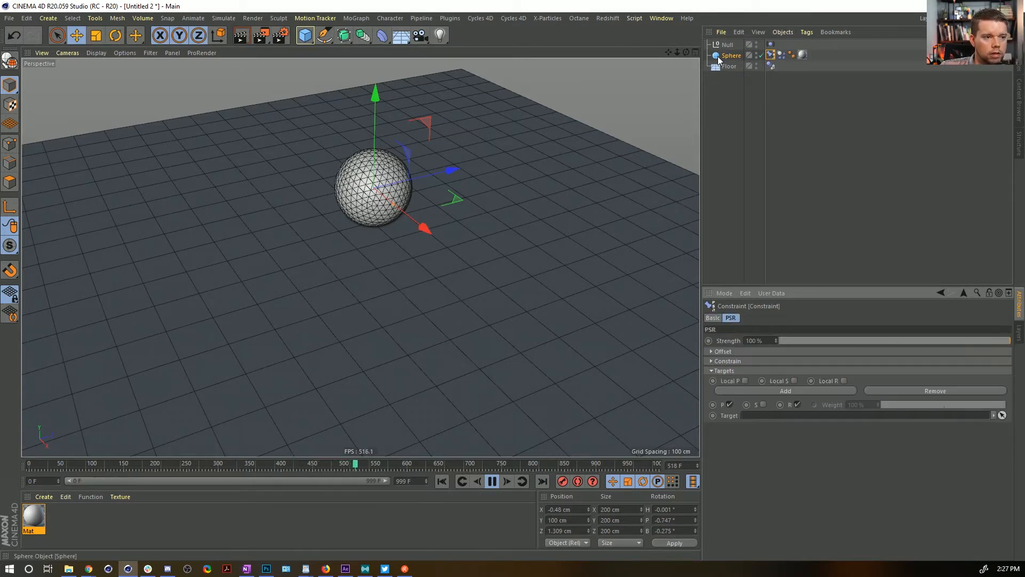
left_click_drag(731, 49, 799, 431)
left_click(797, 405)
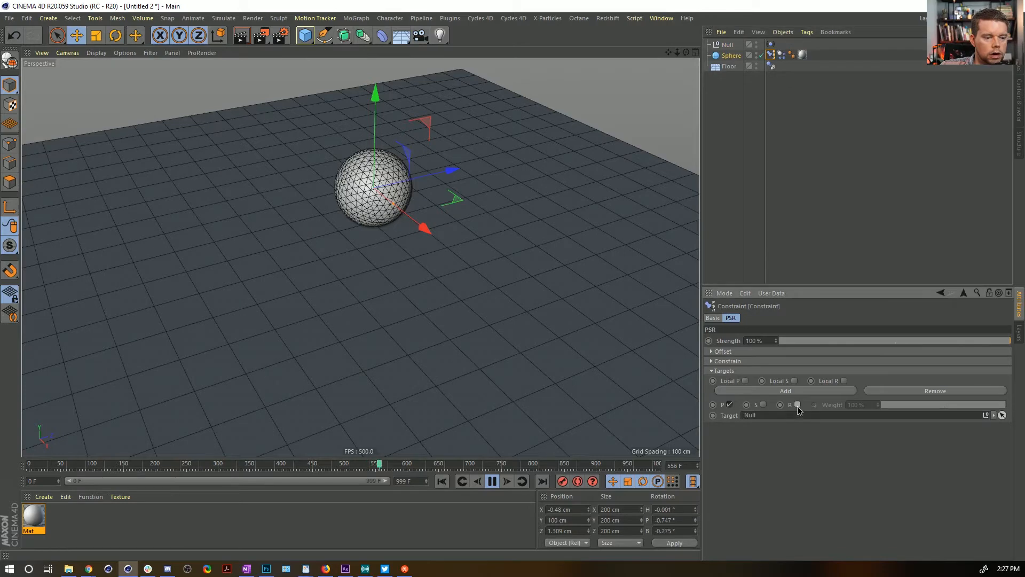
left_click(441, 482)
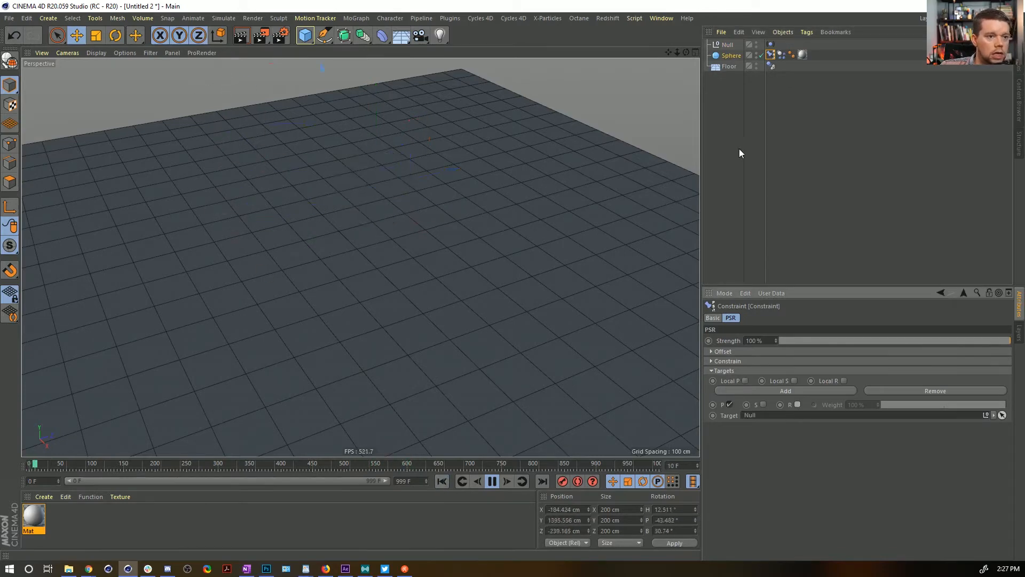
left_click(441, 482)
right_click_drag(447, 303, 330, 263, "alt")
Set Follow Position to 5 in the force settings of the sphere's Dynamics Body tag and replay the simulation from the start
left_click(784, 55)
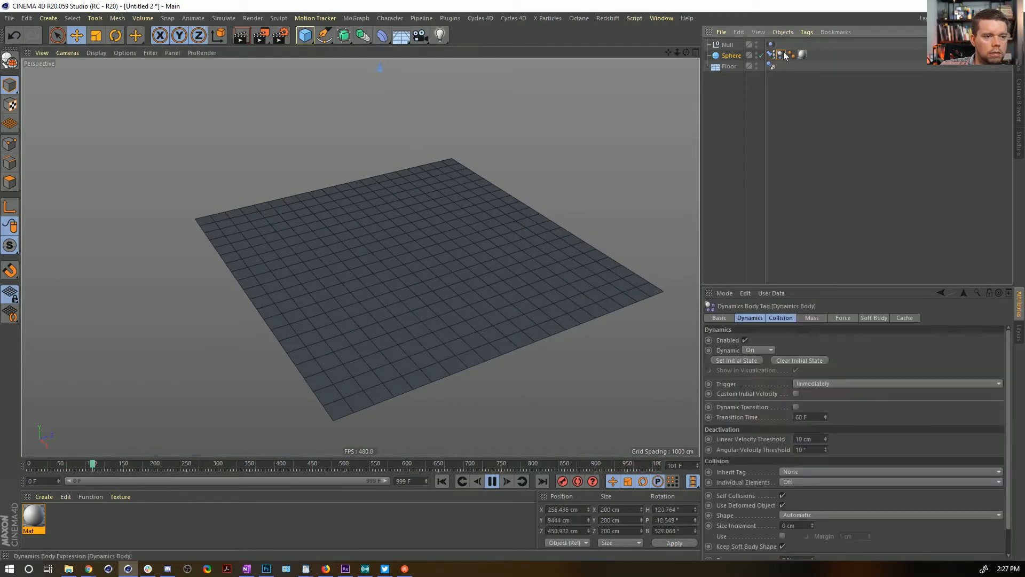
left_click(838, 318)
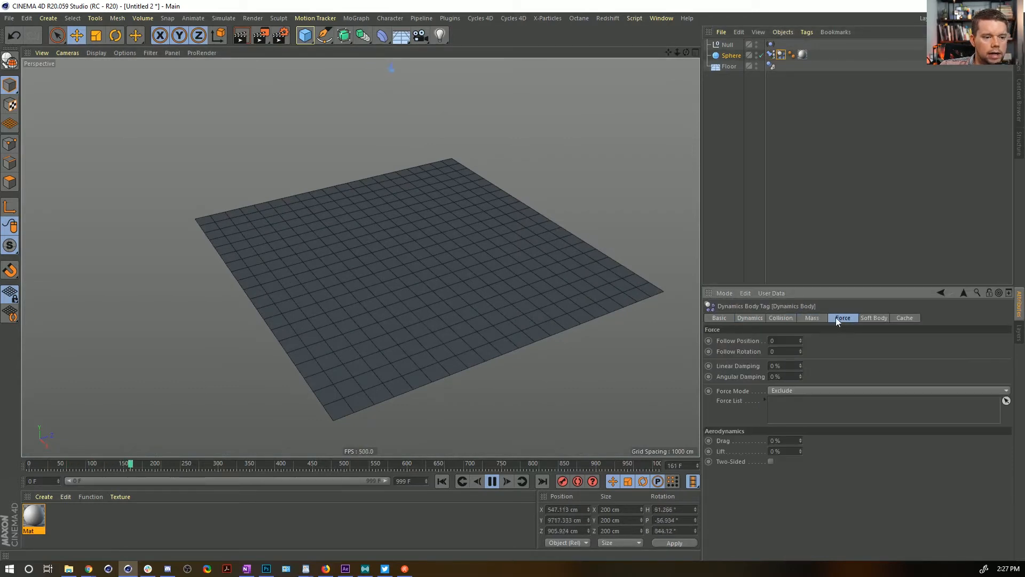
left_click(447, 480)
left_click_drag(438, 320, 416, 315, "alt")
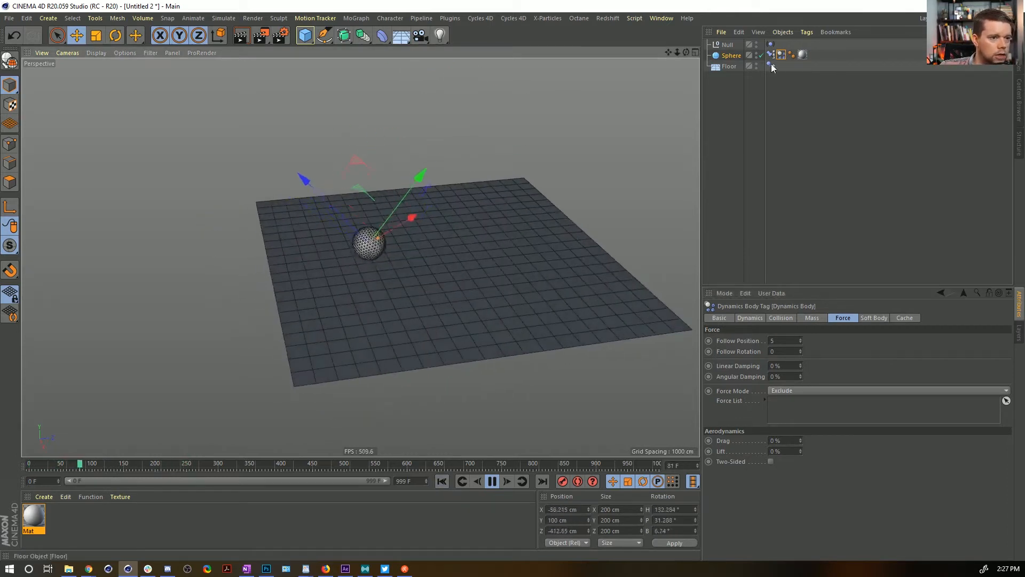
Rename the vibrating null as Travel Null
left_click(727, 45)
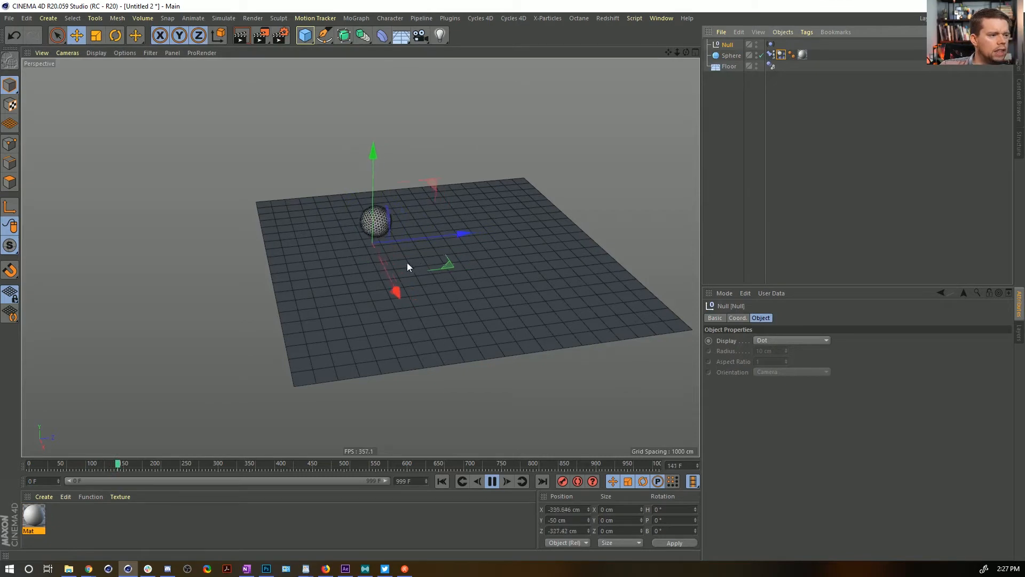
left_click_drag(407, 267, 468, 295)
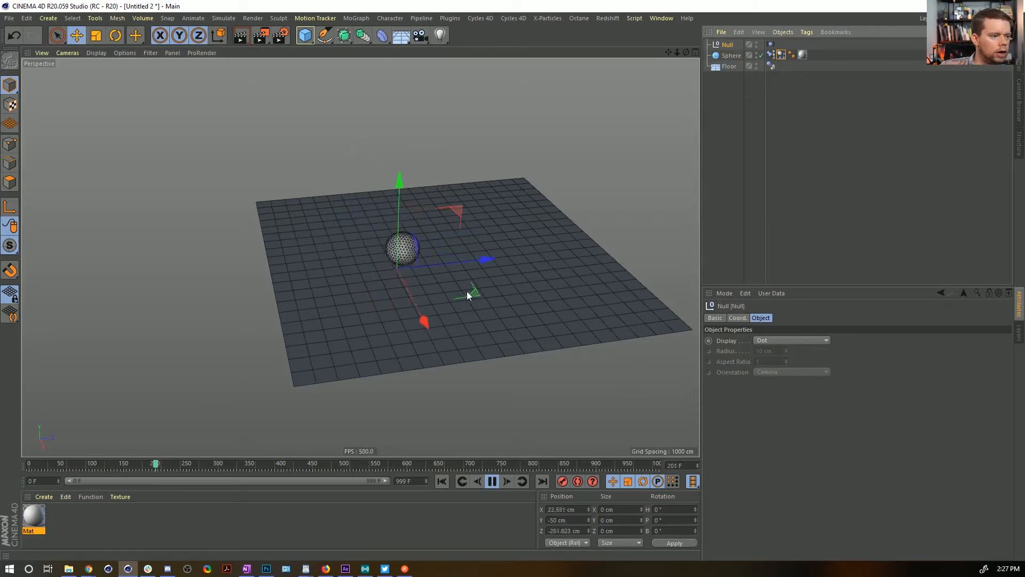
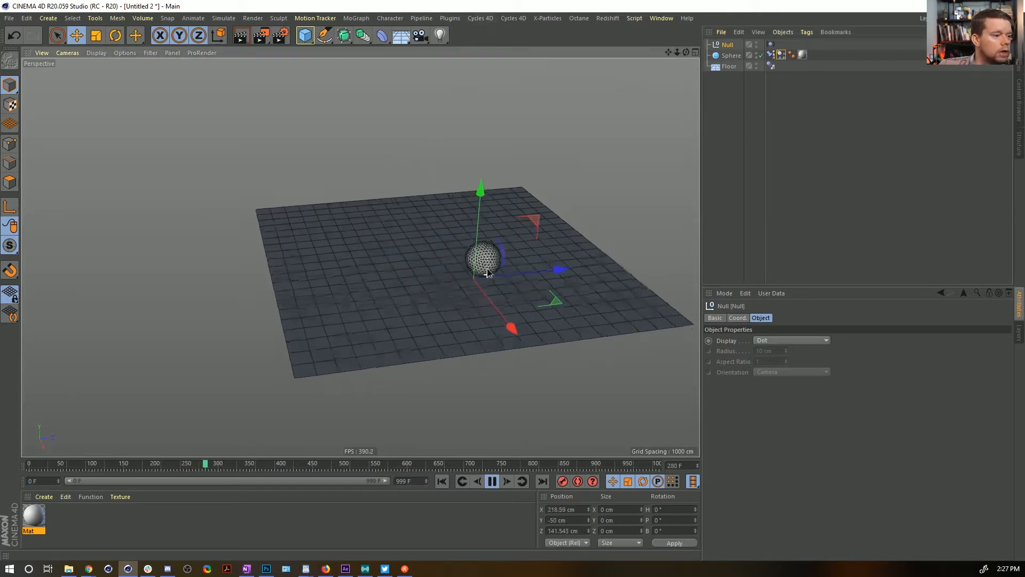
scroll(487, 273, "up", 5)
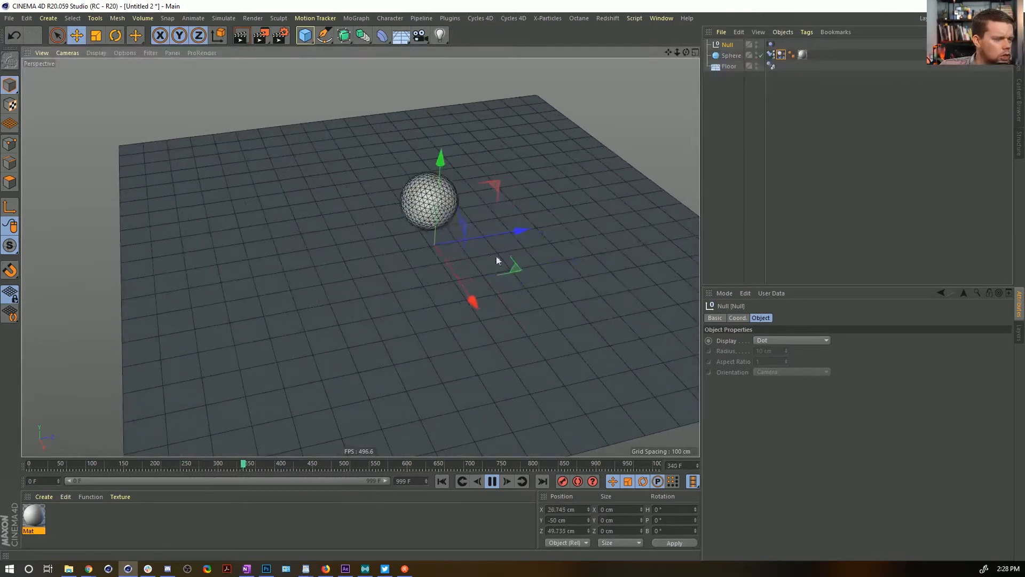
mouse_move(439, 233)
left_mouse_down("alt")
mouse_move(370, 191)
mouse_move(423, 185)
mouse_move(454, 232)
left_mouse_up("alt")
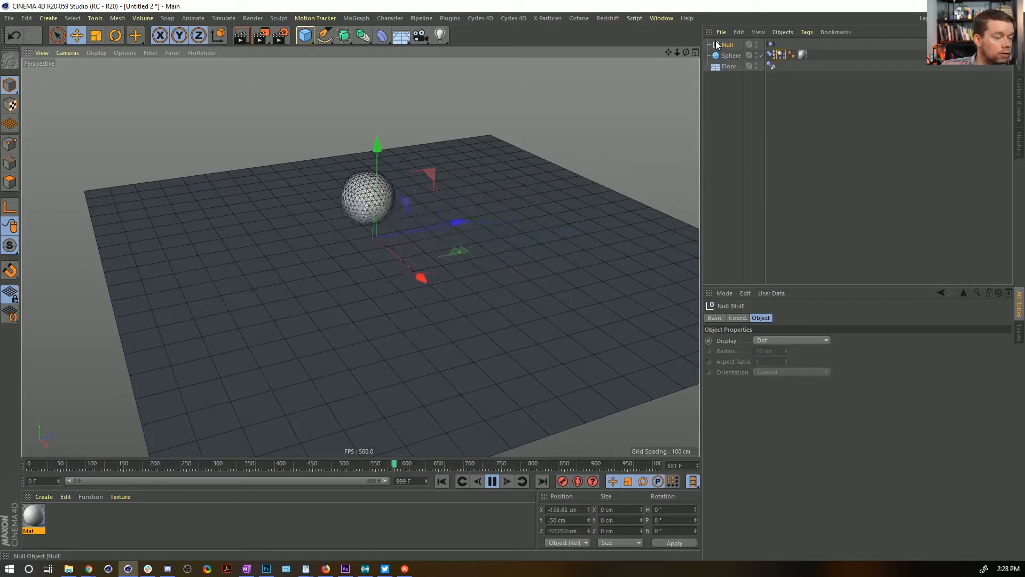
double_click(729, 45)
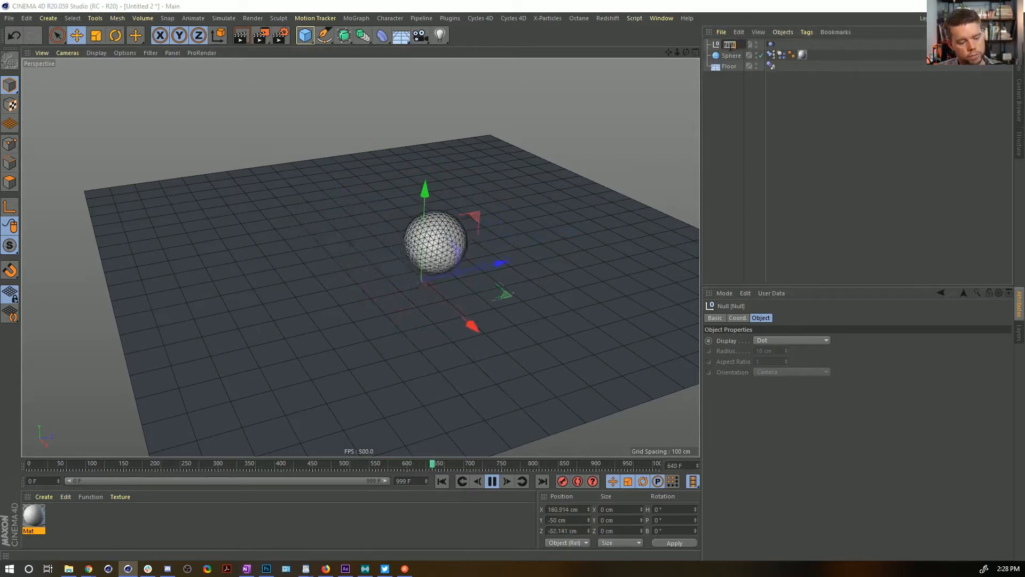
type("Move Null")
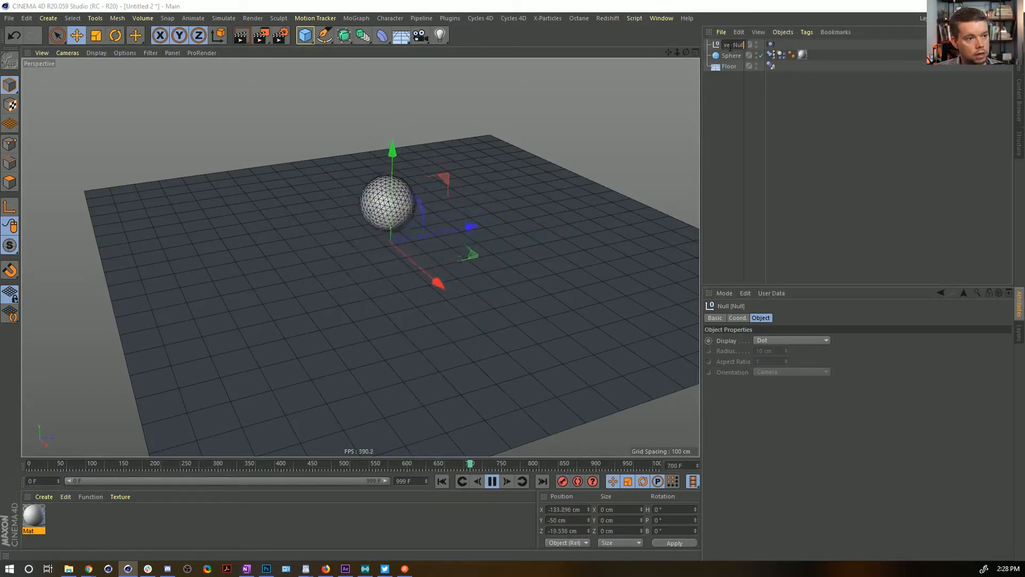
key("Return")
Save the scene as [2a]CrackingShell.c4d in the Episode12 SceneFiles folder
key("ctrl+s")
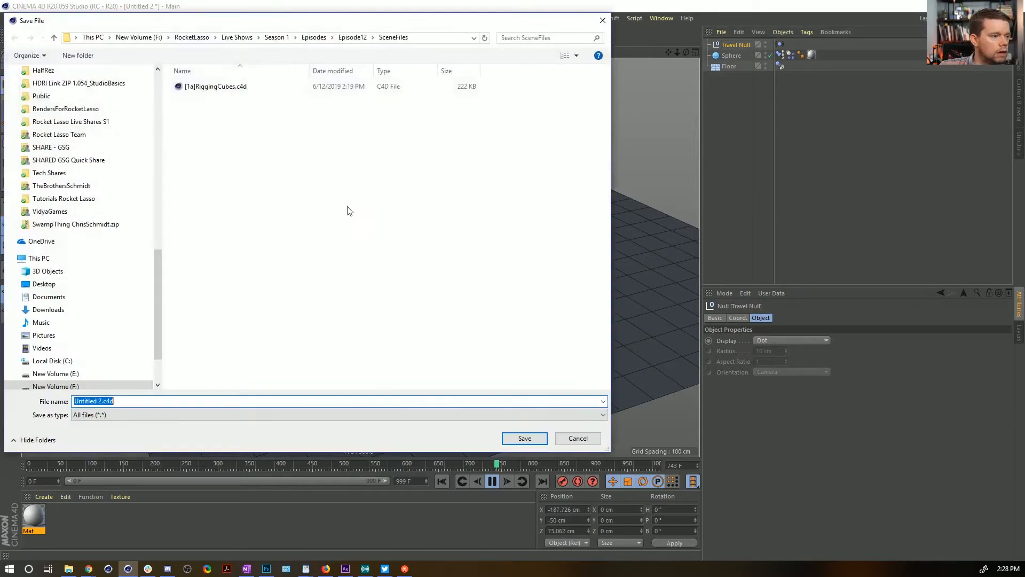
left_click(212, 86)
left_click(78, 400)
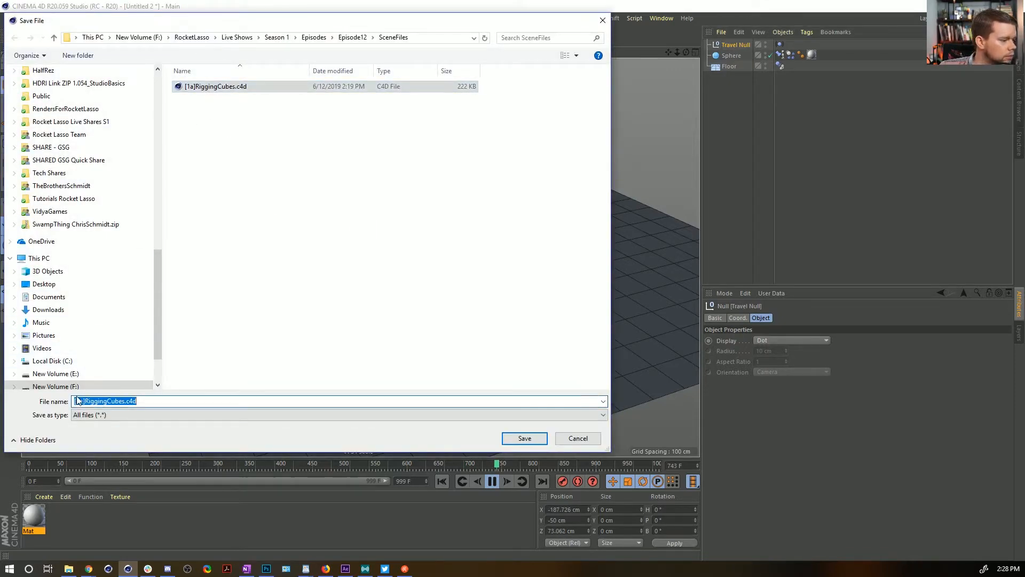
key("BackSpace")
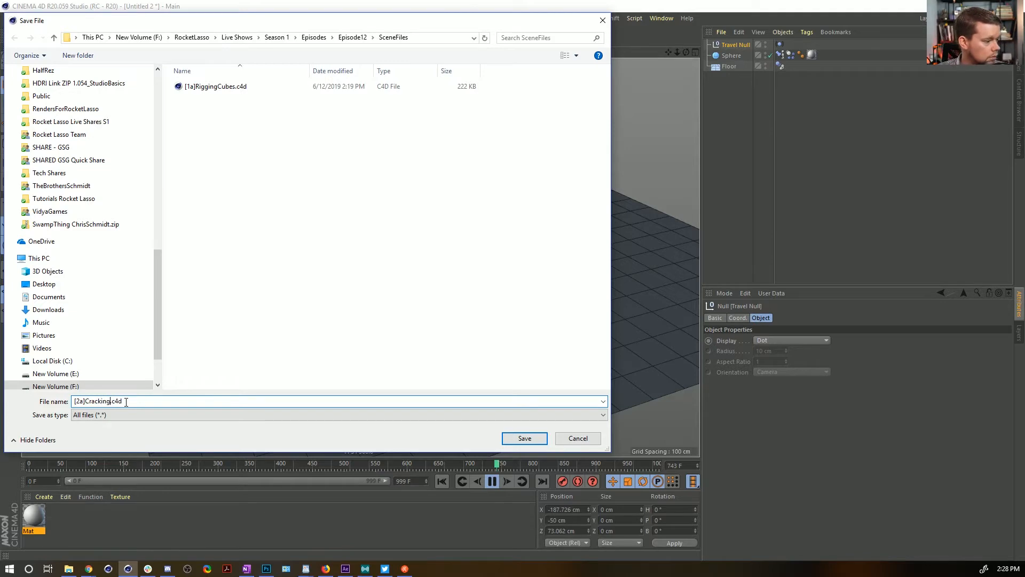
key("Return")
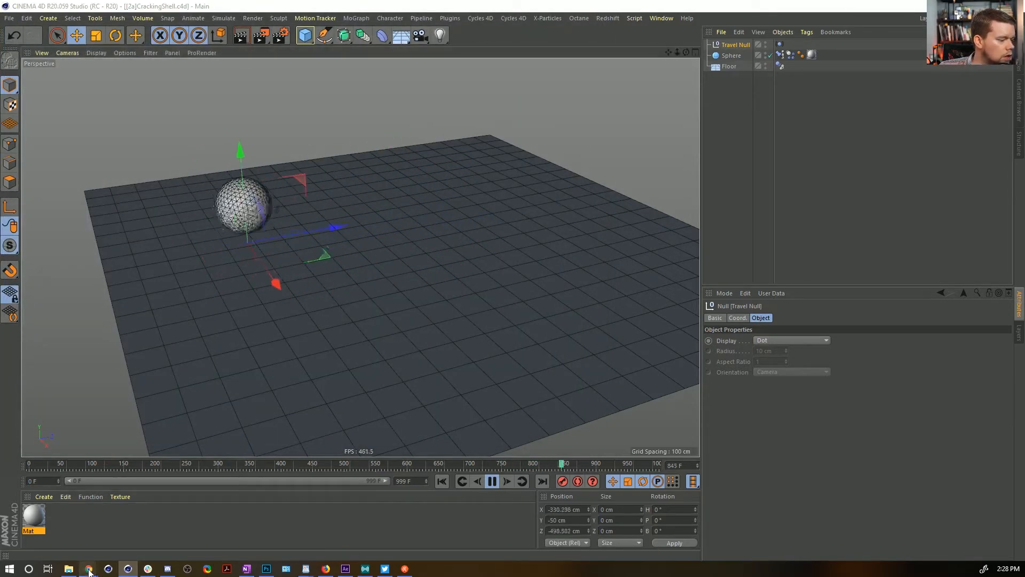
Switch to Chrome to check the Instagram reference of the rolling egg, and return to Cinema 4D
mouse_move(87, 568)
left_click(295, 526)
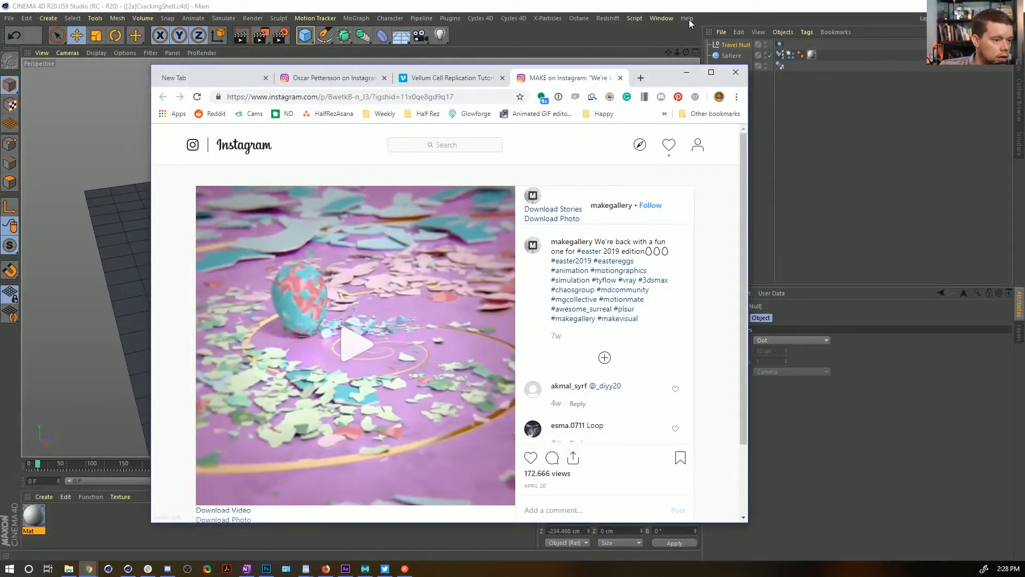
left_click(703, 10)
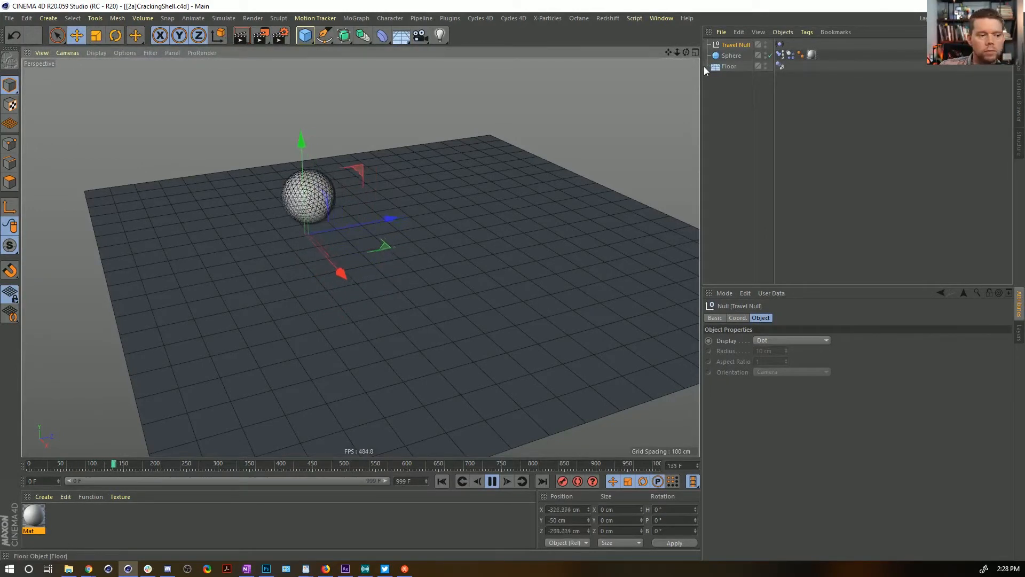
Stop playback, rewind, and advance frame by frame to frame 5 to examine the sphere's height relative to the floor
left_click(492, 481)
left_click(443, 482)
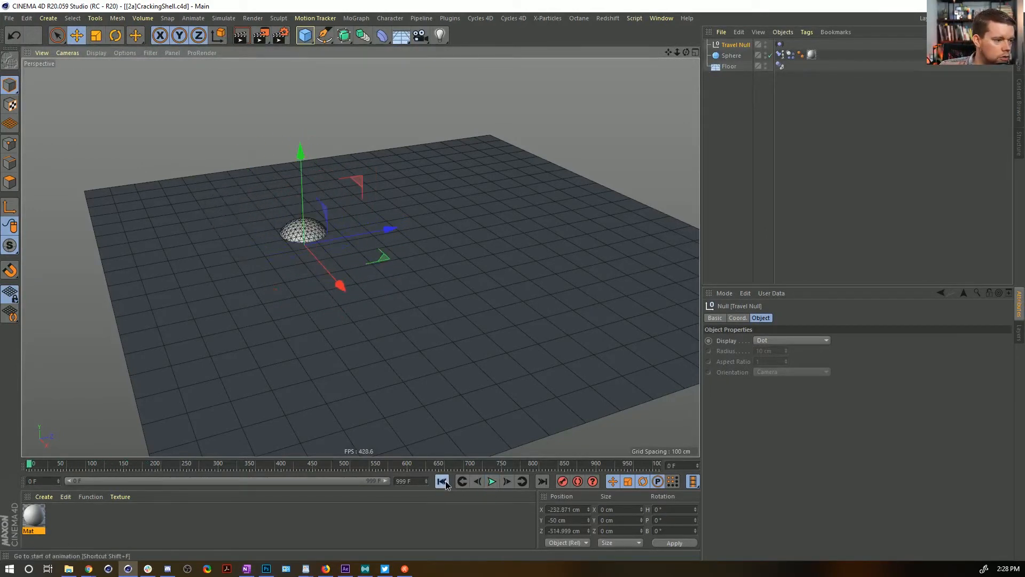
left_click_drag(291, 357, 322, 343, "alt")
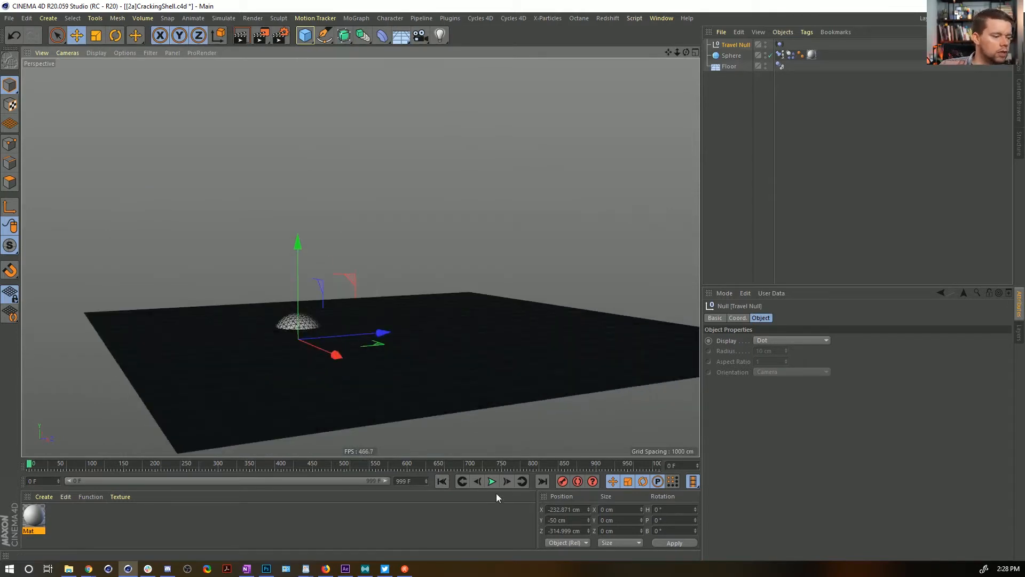
left_click(507, 482)
double_click(507, 483)
left_click(508, 482)
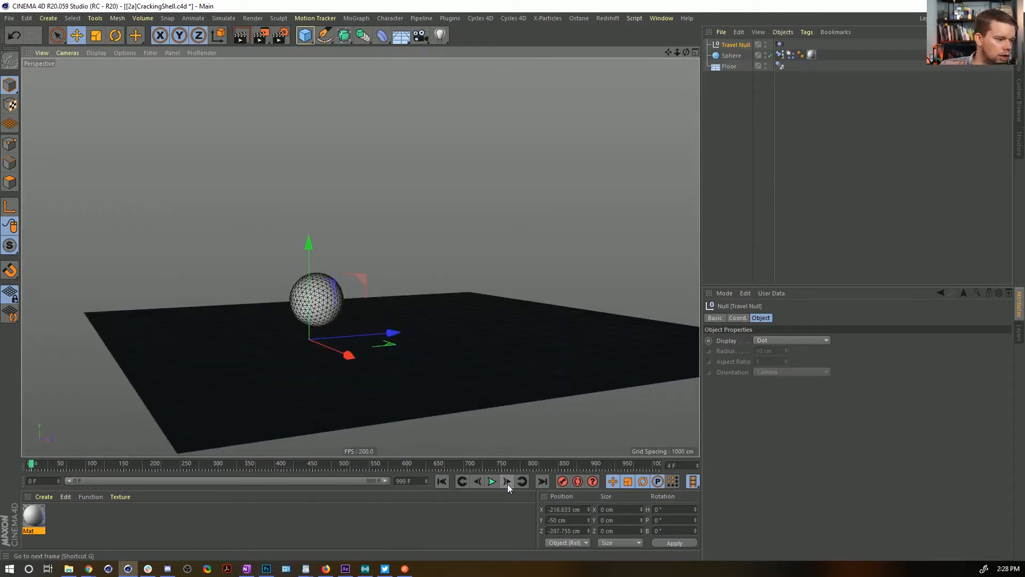
left_click(506, 483)
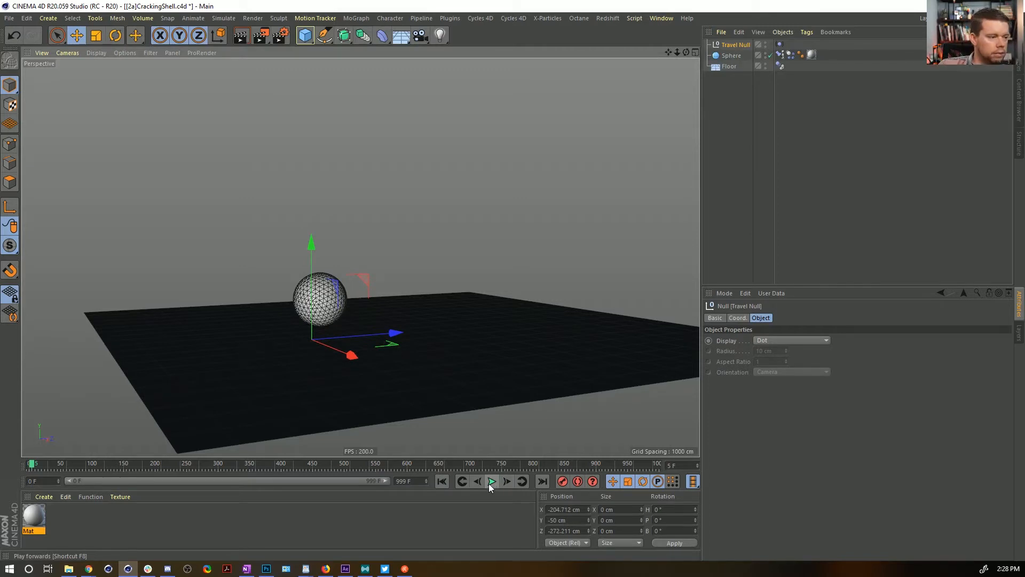
Create a new null and make the Travel Null its child
left_click(779, 44)
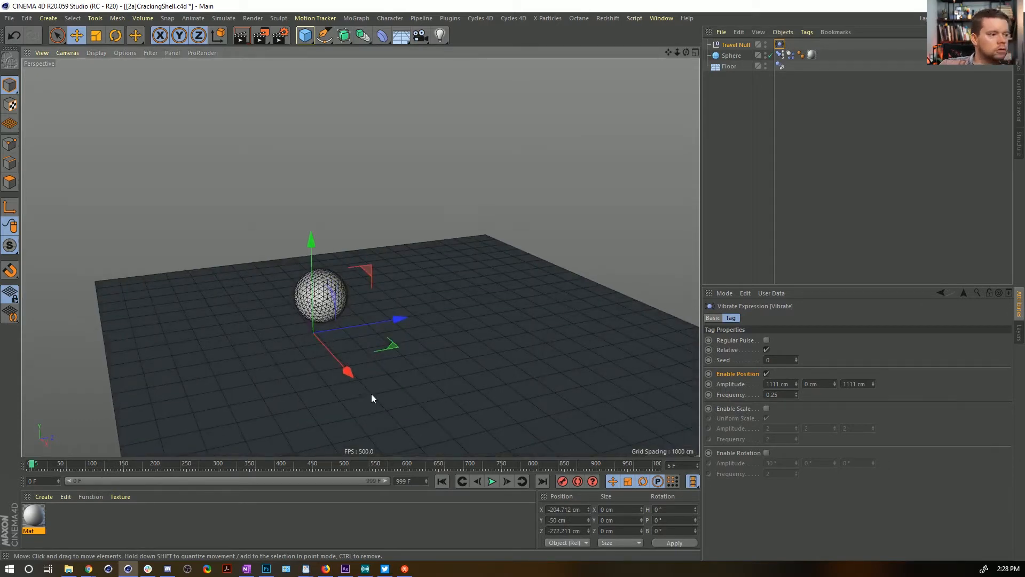
left_click(729, 45)
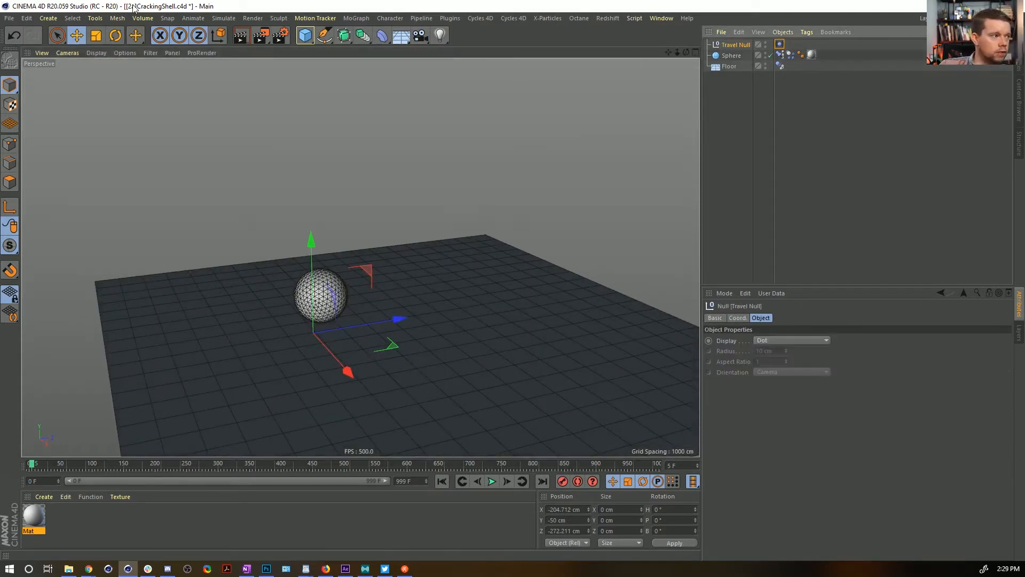
left_click(49, 18)
mouse_move(64, 27)
left_click(145, 40)
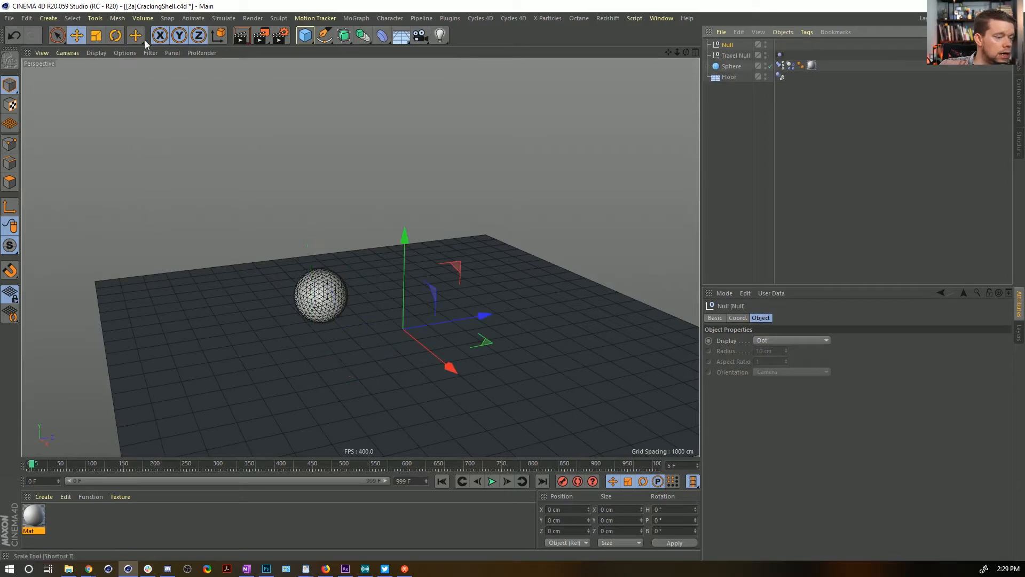
left_click_drag(729, 46, 729, 47)
left_click(731, 56)
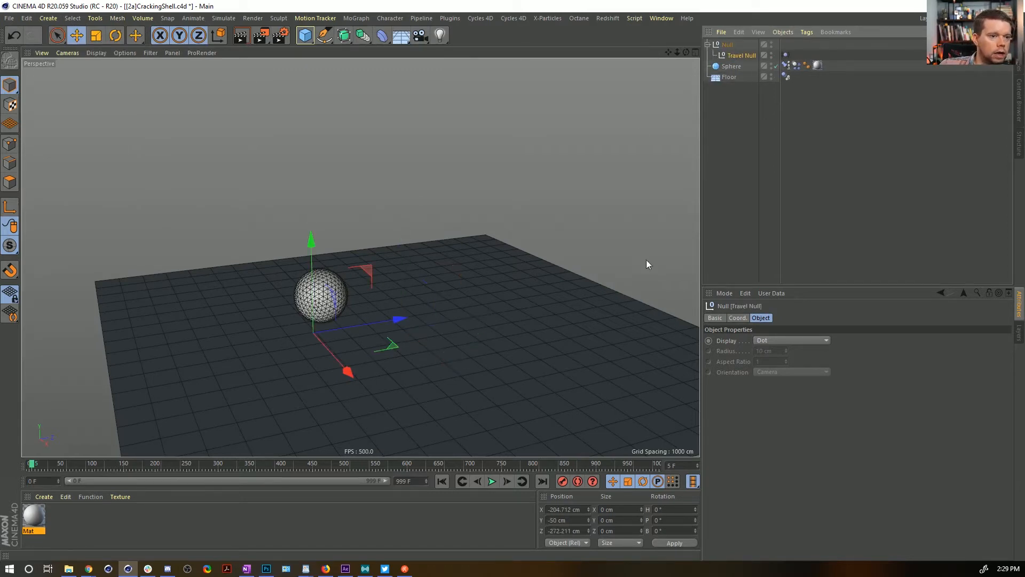
Set the Travel Null's Y position to 0 cm and raise its parent null to 110 cm in Y
left_click_drag(568, 521, 425, 499)
type("0")
key("Return")
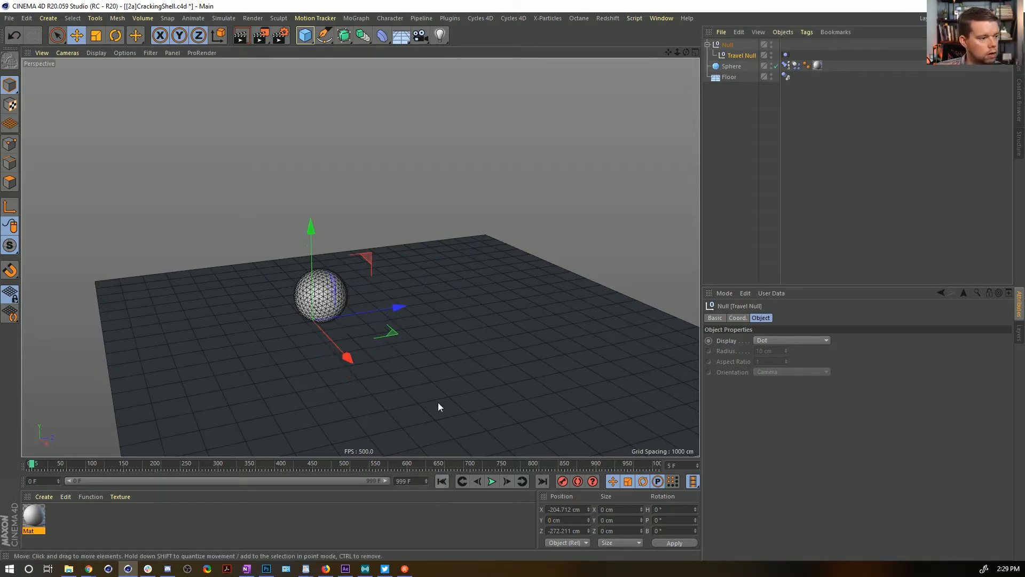
left_click(727, 44)
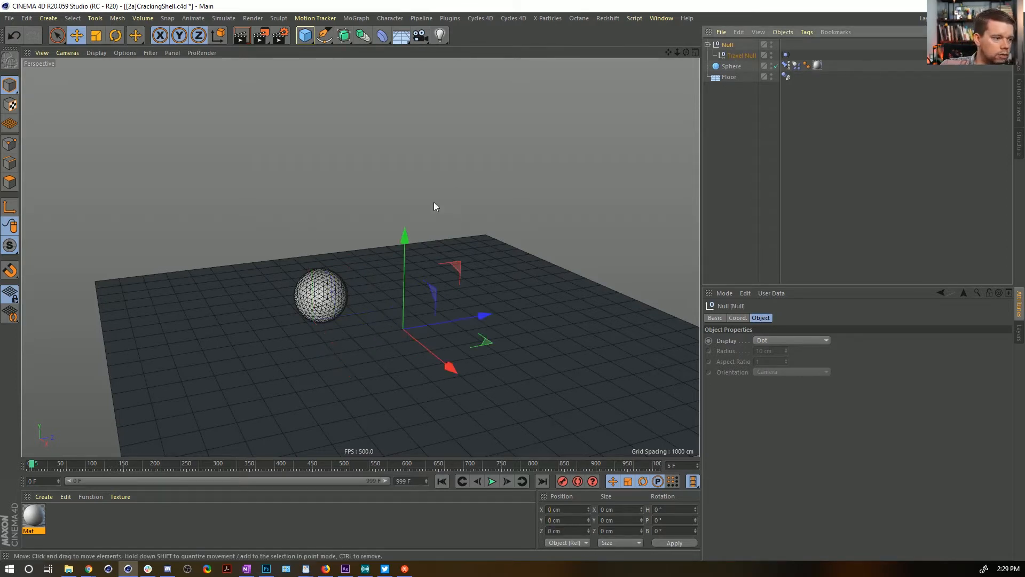
left_click_drag(408, 246, 418, 212)
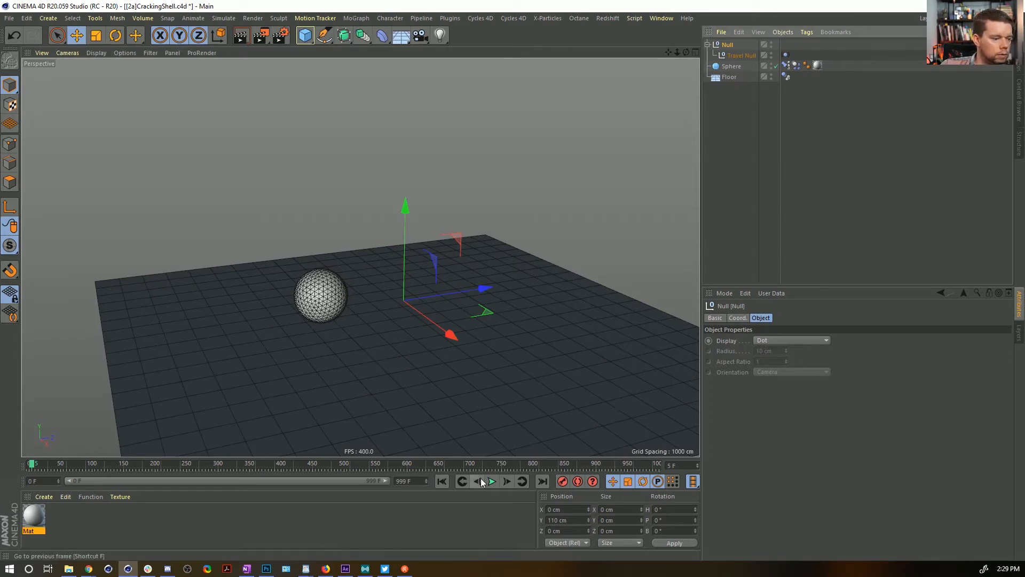
left_click(442, 481)
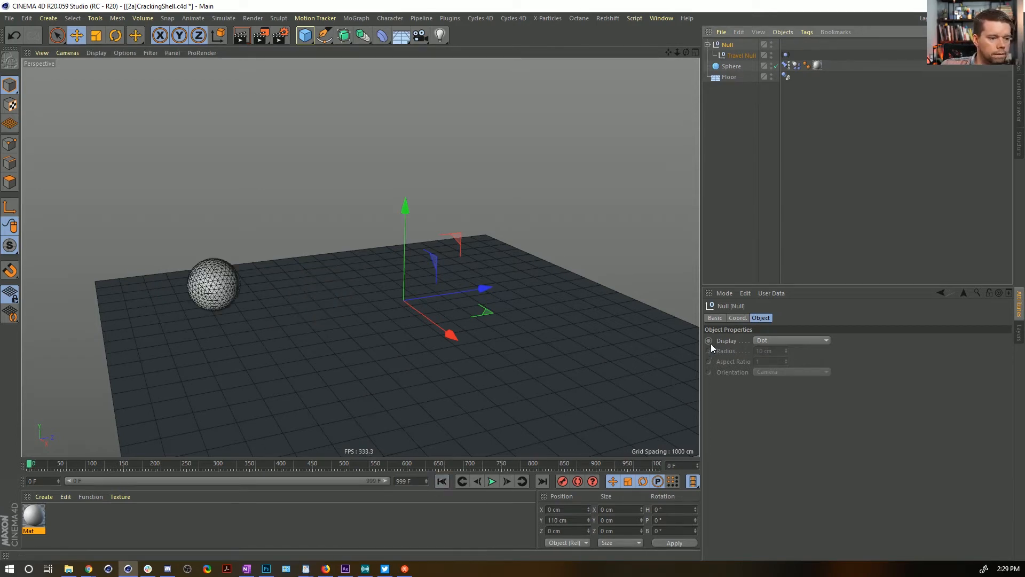
Keyframe the parent null's Y position at 110 cm on frame 0 and at about -101.5 cm on frame 10
left_click(737, 318)
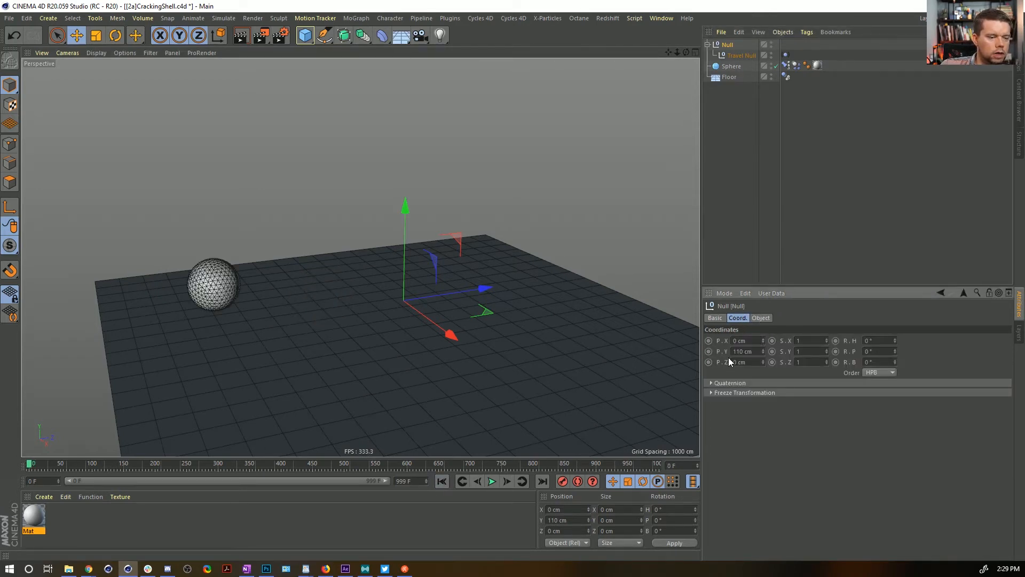
left_click(709, 351)
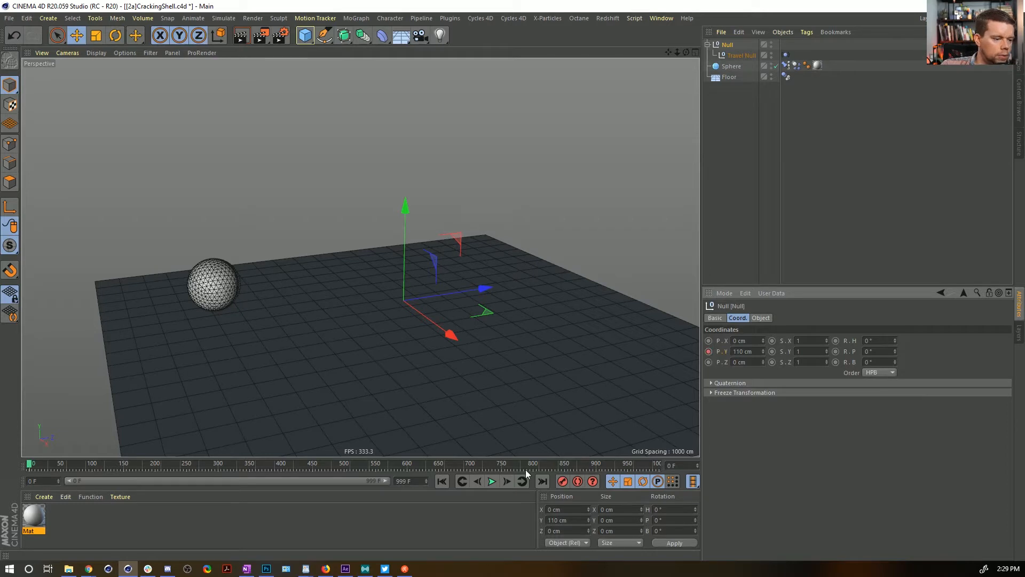
left_click(492, 482)
left_click(492, 482)
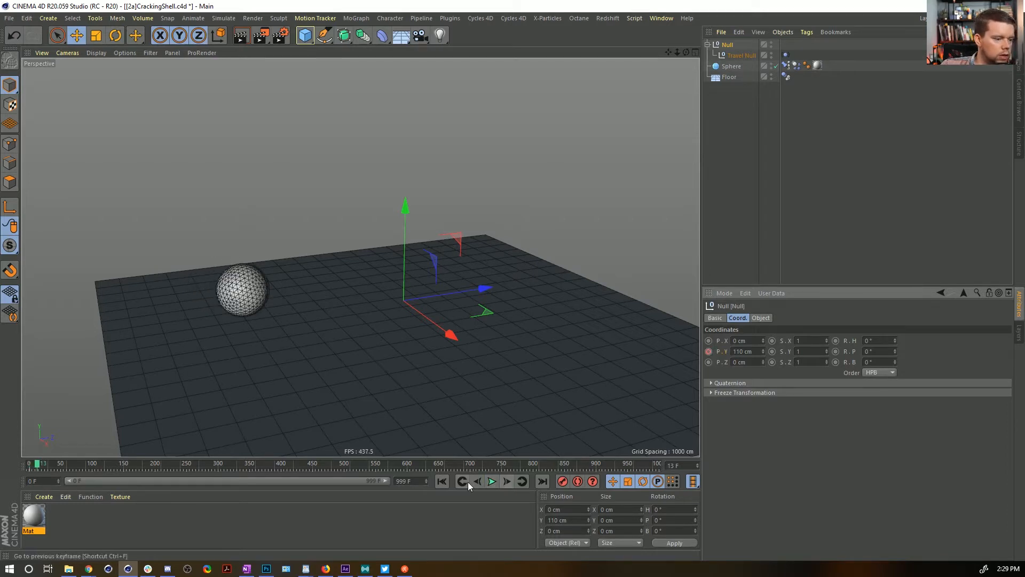
left_click(477, 482)
left_click(476, 482)
left_click(477, 481)
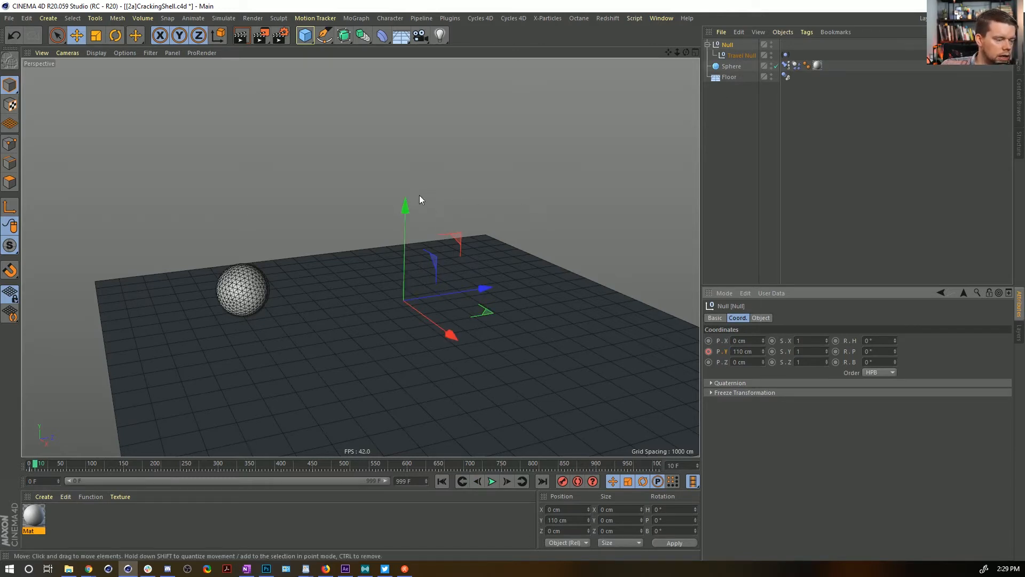
left_click_drag(405, 206, 405, 262)
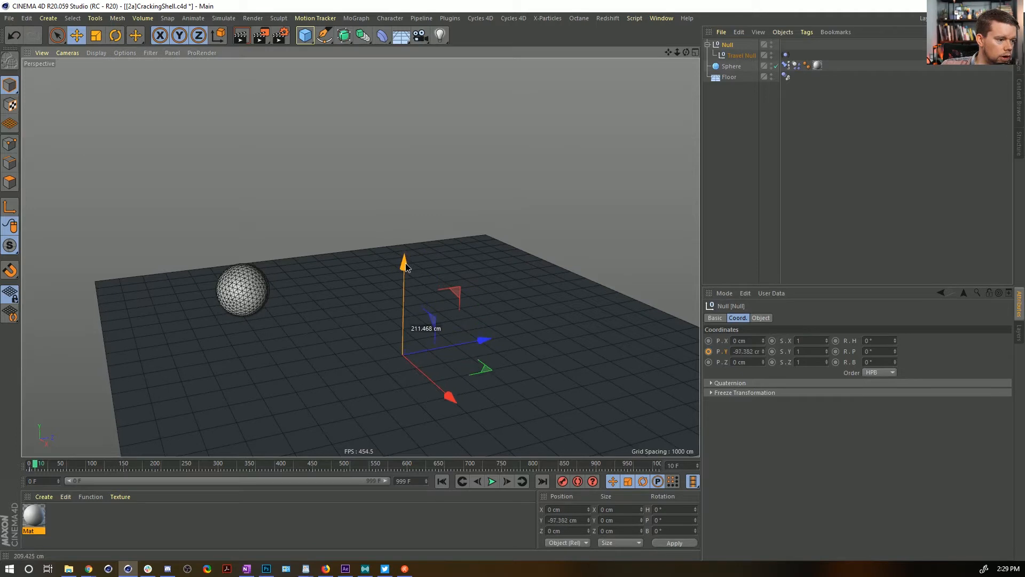
left_click(708, 351)
Play the animation repeatedly from the start to examine how the sphere and Travel Null behave as the parent null lowers, and rewind
left_click(492, 481)
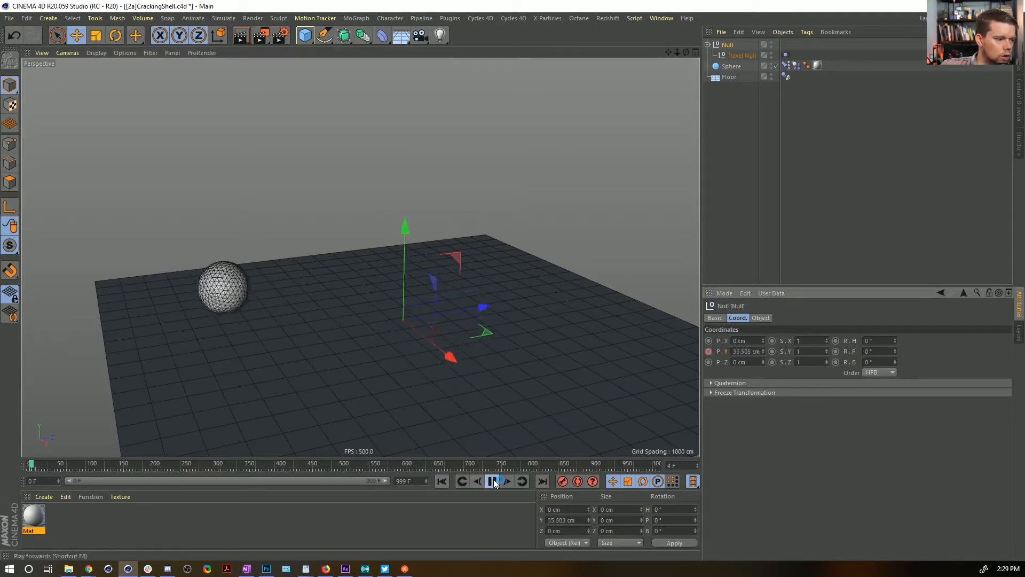
left_click(442, 481)
left_click(443, 482)
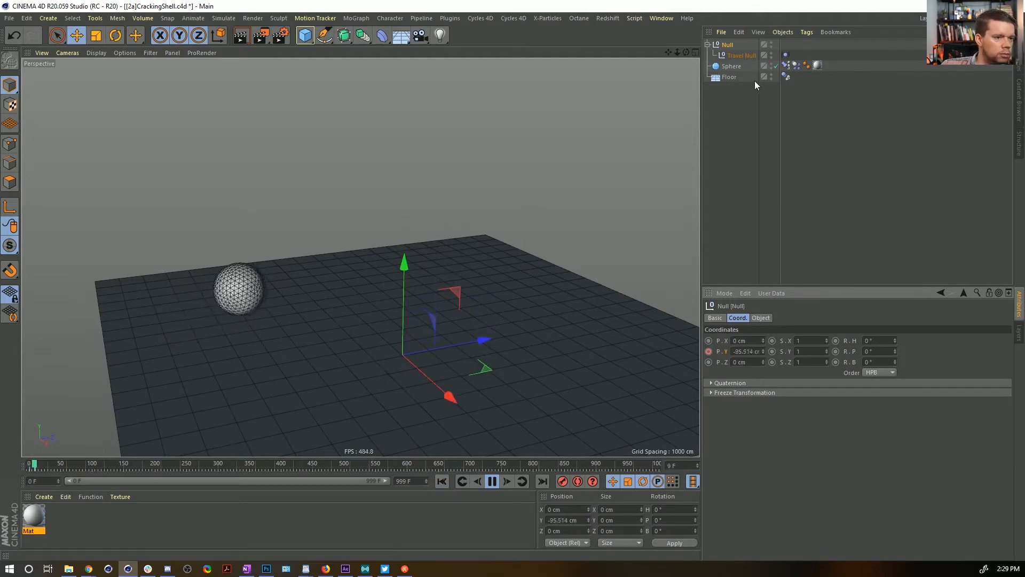
left_click(733, 54)
left_click(725, 45)
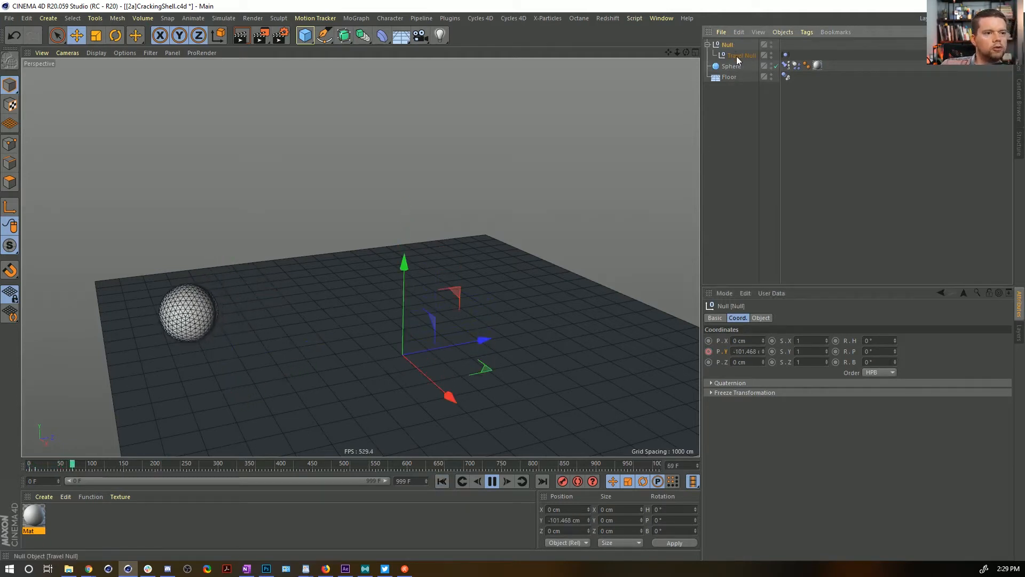
left_click(736, 56)
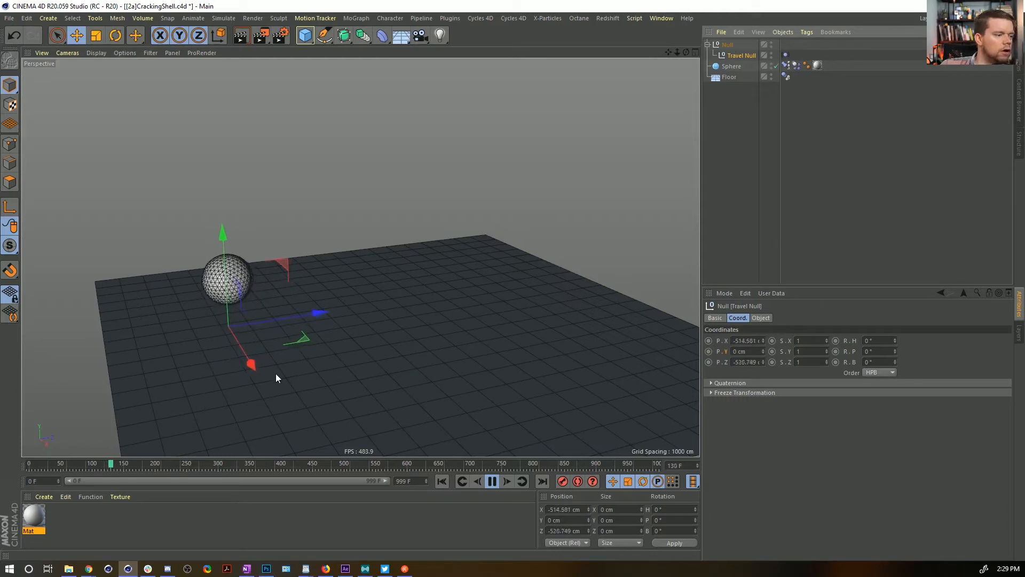
left_click_drag(268, 363, 251, 344, "alt")
left_click(443, 482)
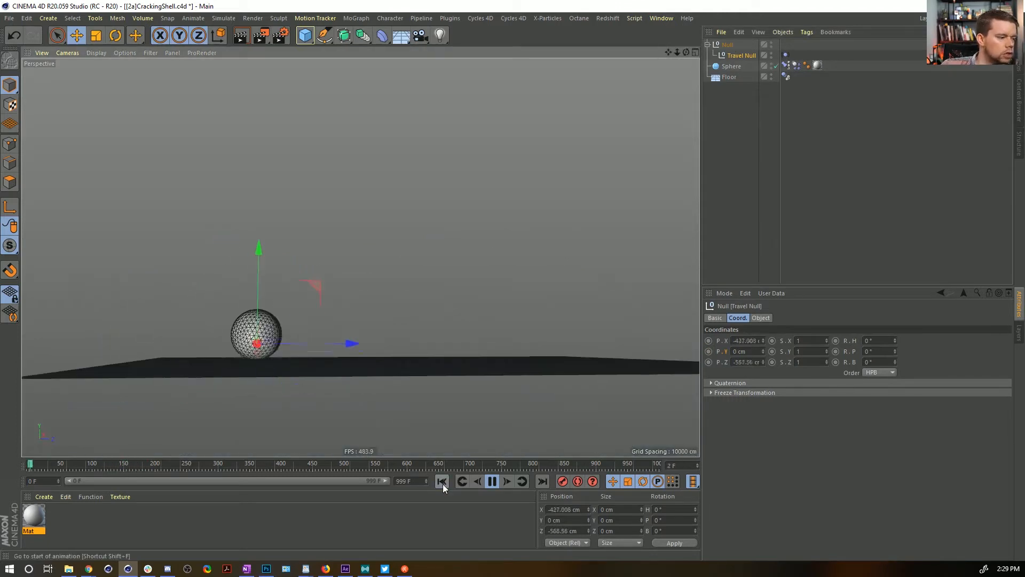
left_click(441, 481)
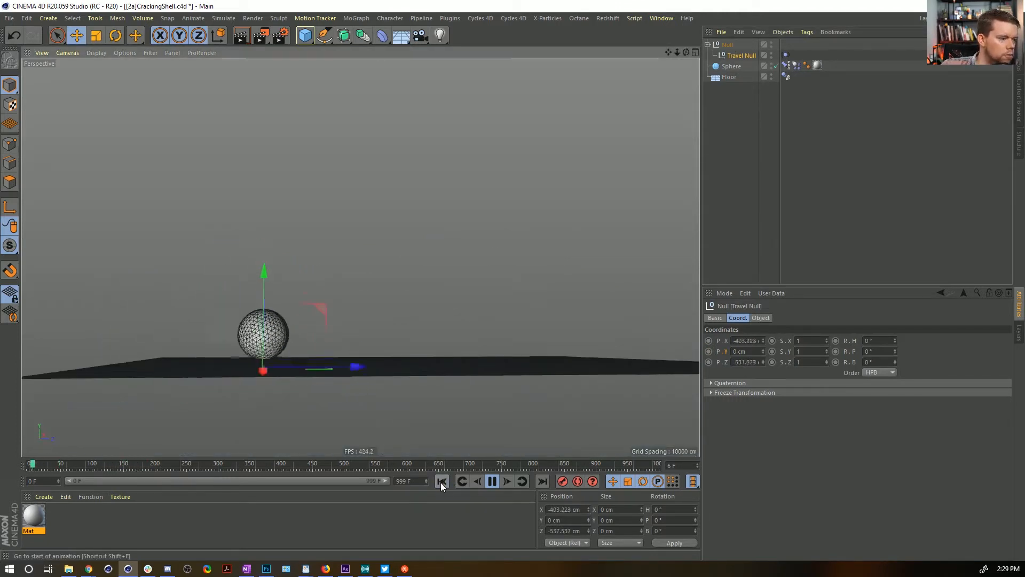
left_click(491, 481)
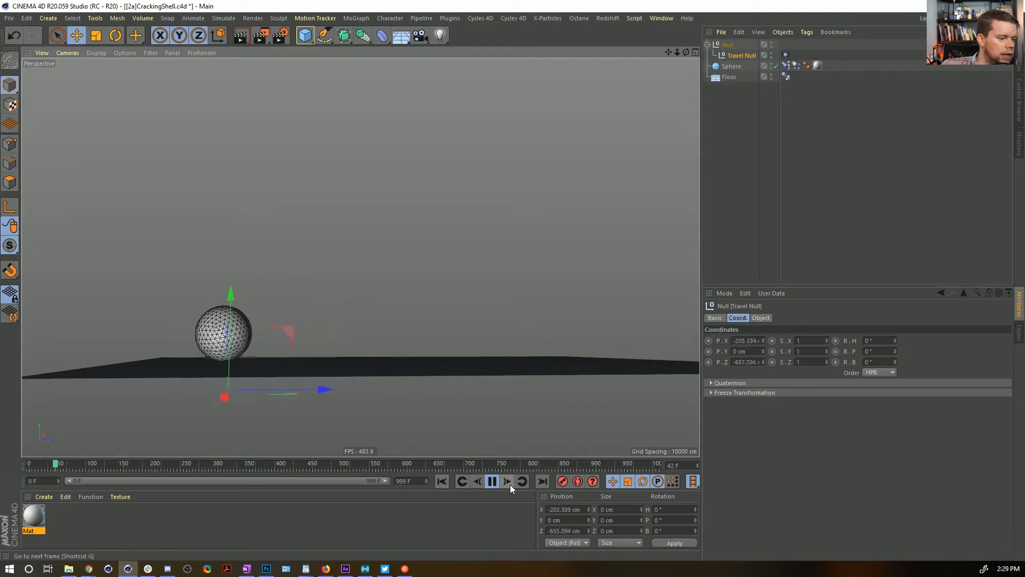
left_click(443, 481)
Duplicate the dynamic sphere in place
left_click_drag(426, 263, 299, 295, "alt")
middle_click_drag(299, 296, 428, 315, "alt")
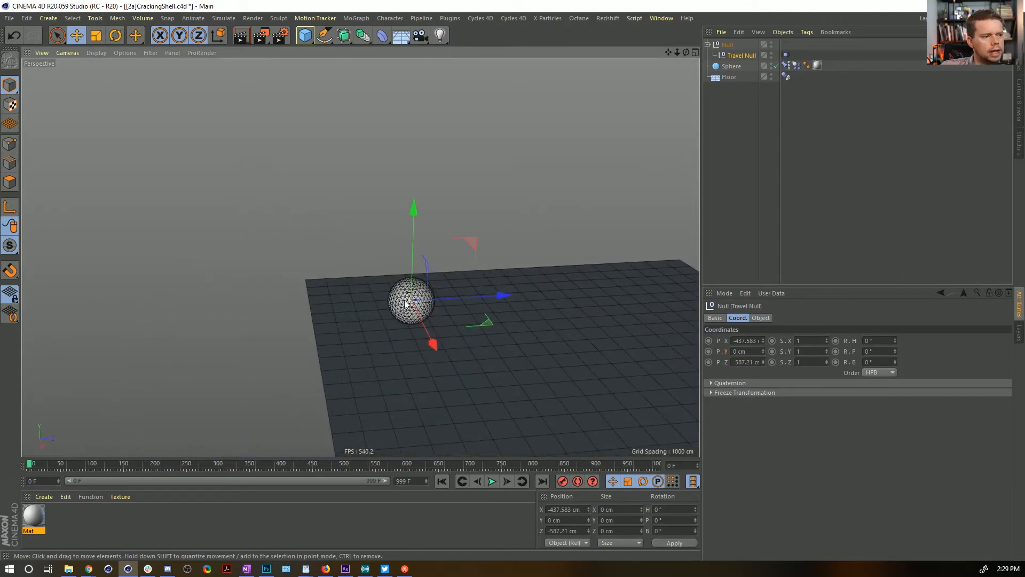
right_click_drag(406, 300, 603, 250, "alt")
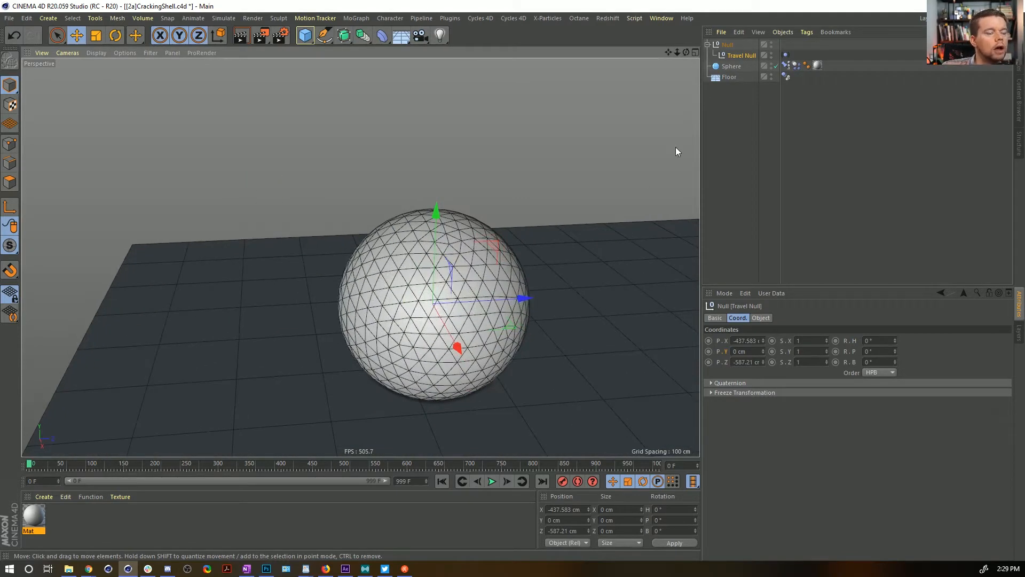
left_click(733, 65)
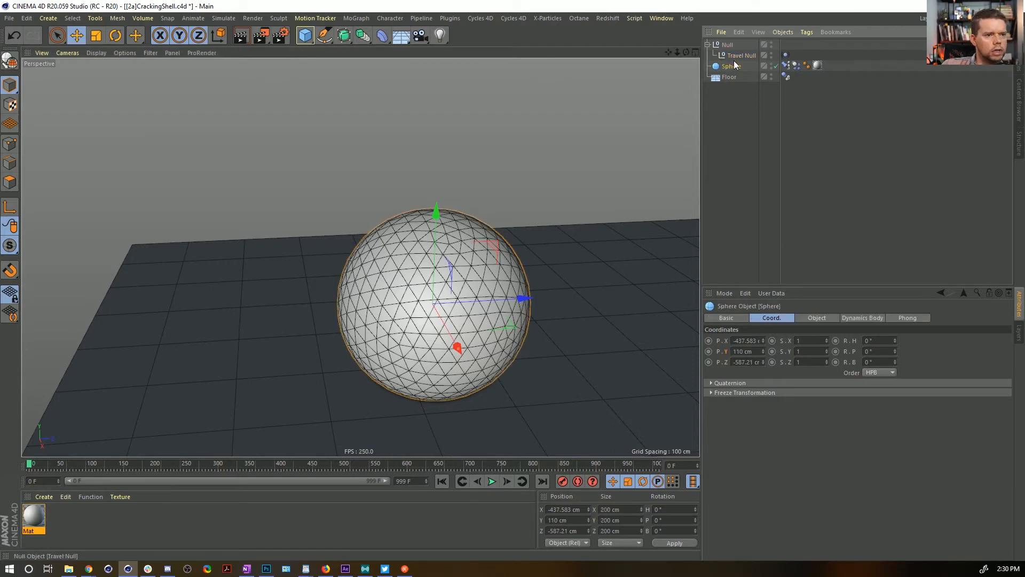
key("ctrl+c")
key("ctrl+v")
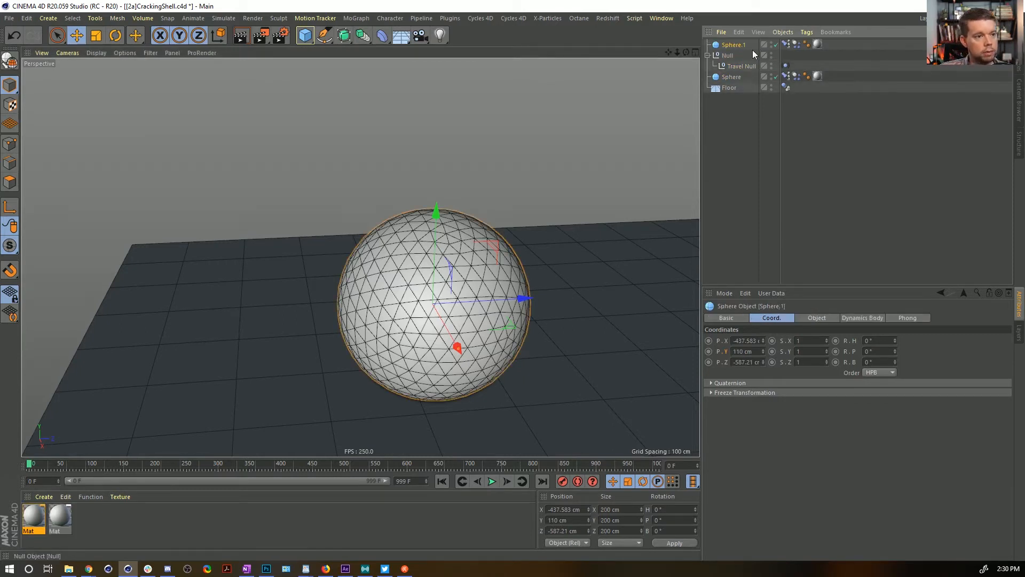
Add a Voronoi Fracture object and make the duplicated sphere its child
left_click(355, 18)
left_click(395, 167)
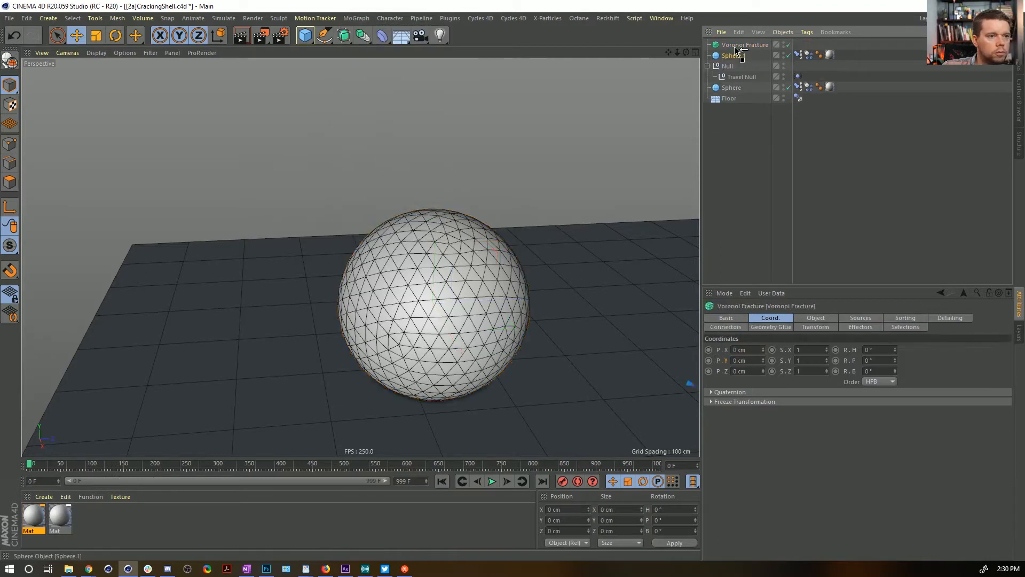
left_click_drag(736, 55, 737, 45)
left_click(738, 46)
Scale the duplicated sphere inside the Voronoi Fracture up slightly to about 203.6 cm in diameter
left_click(738, 55)
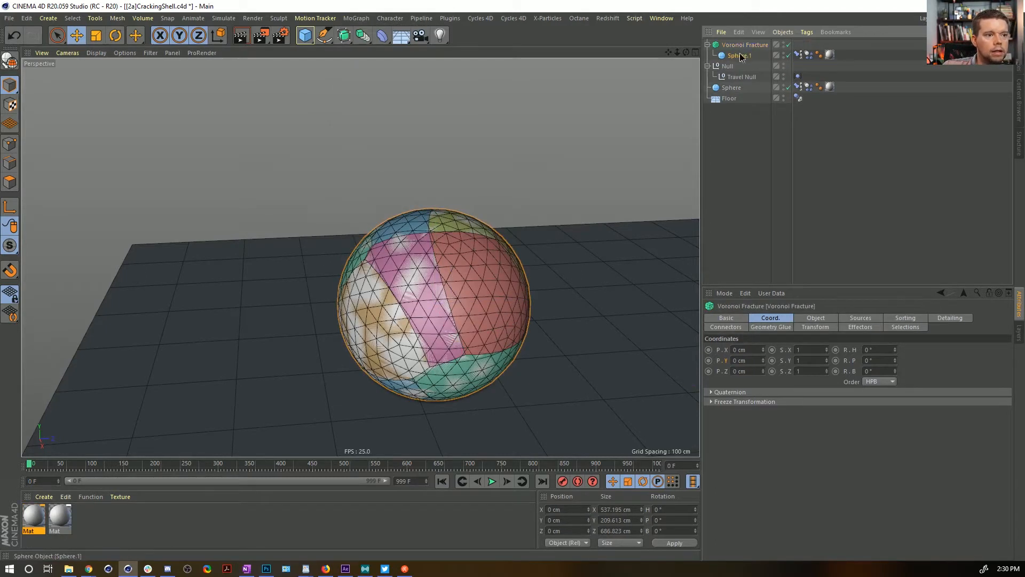
key("t")
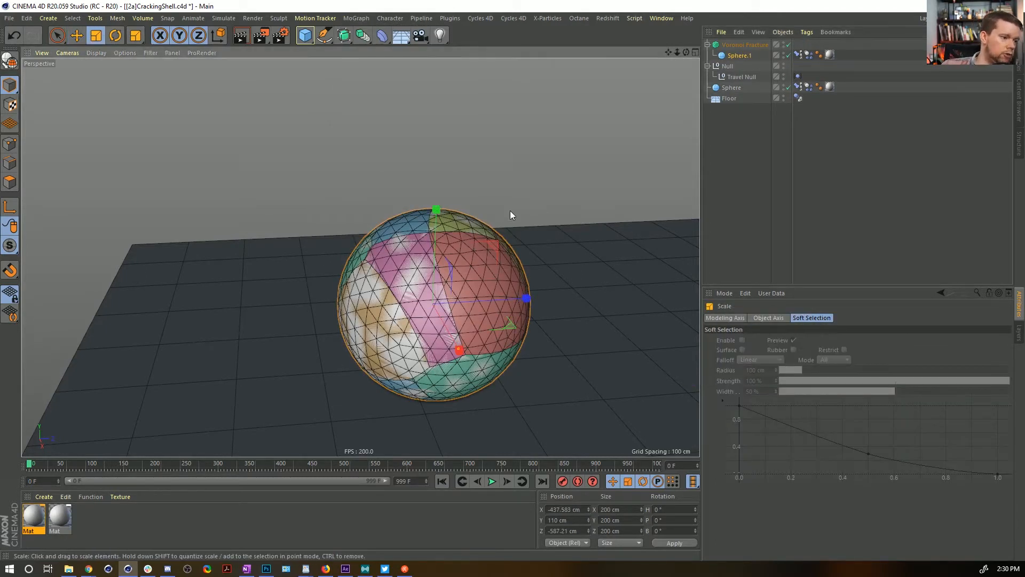
left_click_drag(512, 211, 526, 208)
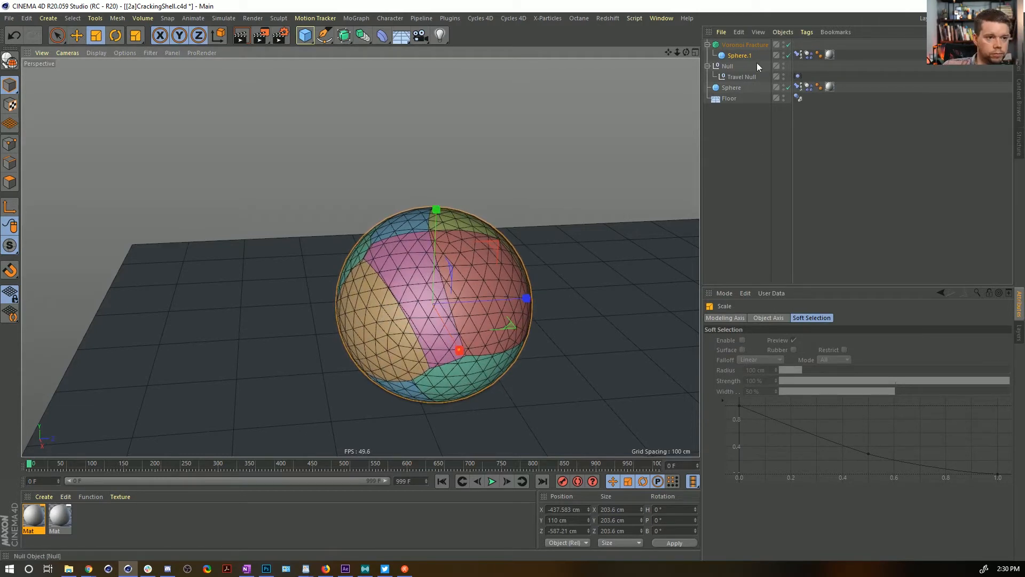
left_click(739, 56)
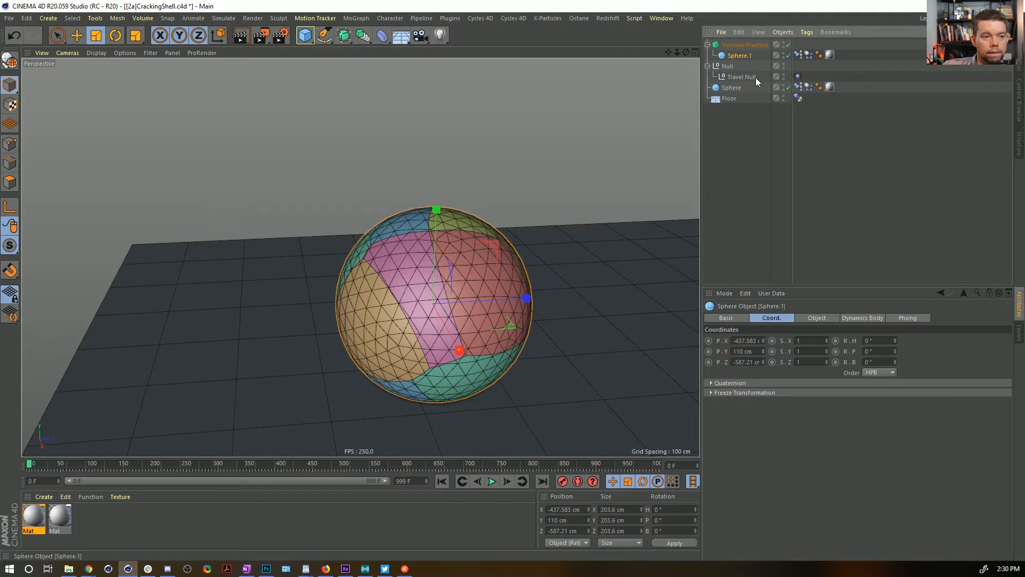
Enable Hull Only on the Voronoi Fracture and give the hull a thickness of about 2.7 cm
left_click(747, 46)
left_click(818, 319)
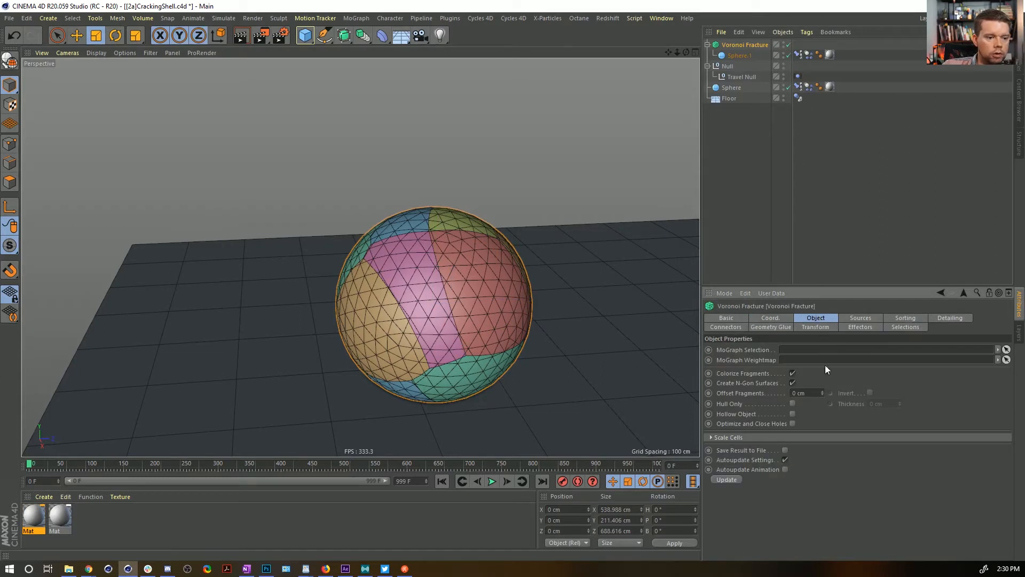
left_click(792, 403)
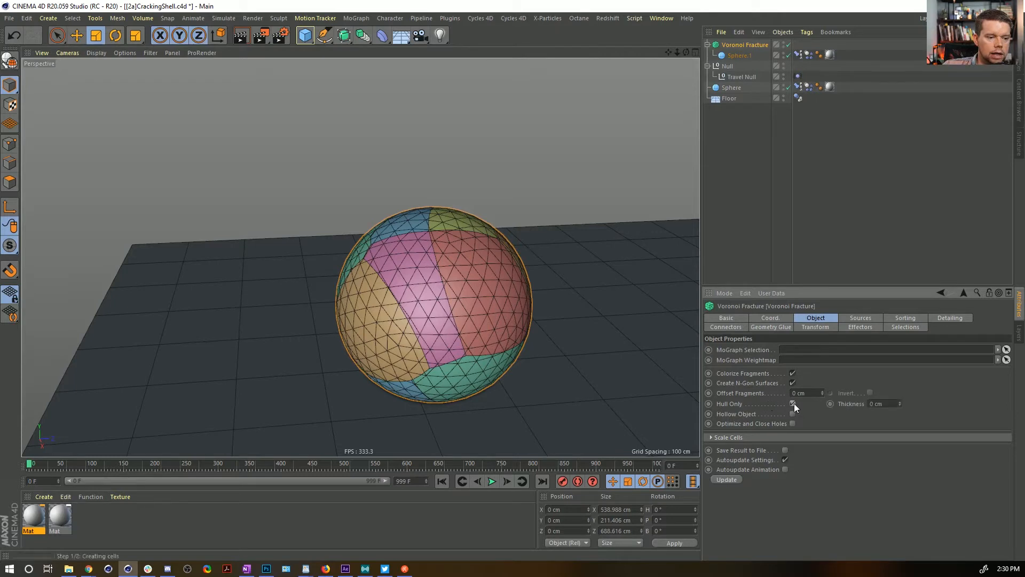
left_click_drag(901, 403, 901, 395)
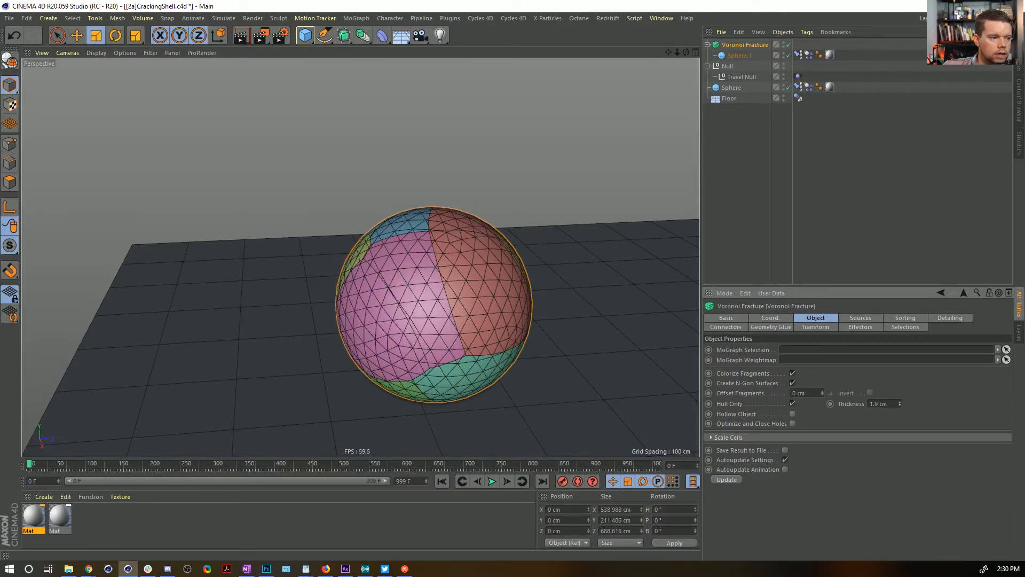
Set the radius of the duplicated sphere inside the Voronoi Fracture to 100.1 cm
left_click(740, 56)
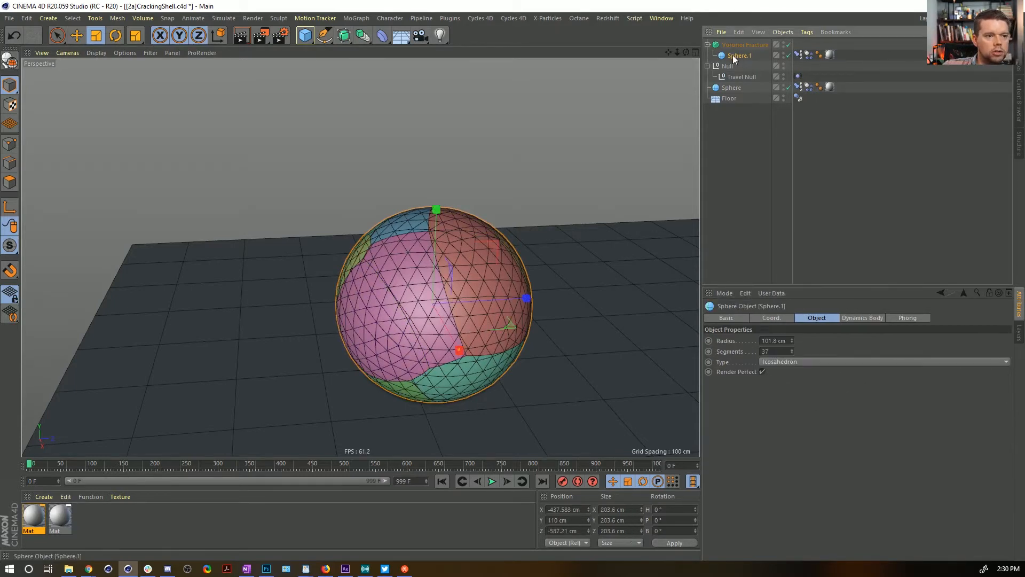
left_click_drag(767, 340, 894, 340)
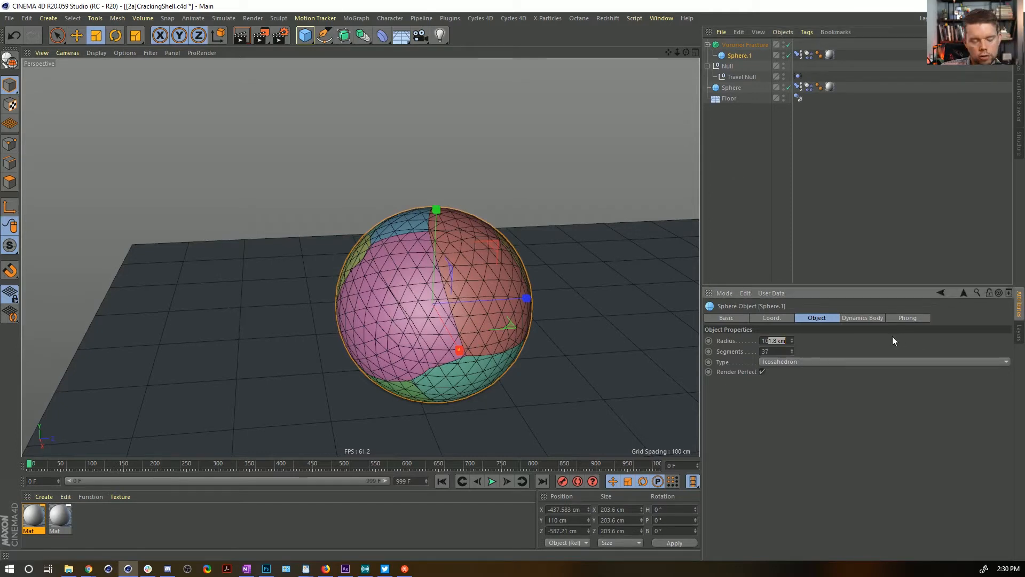
type("00")
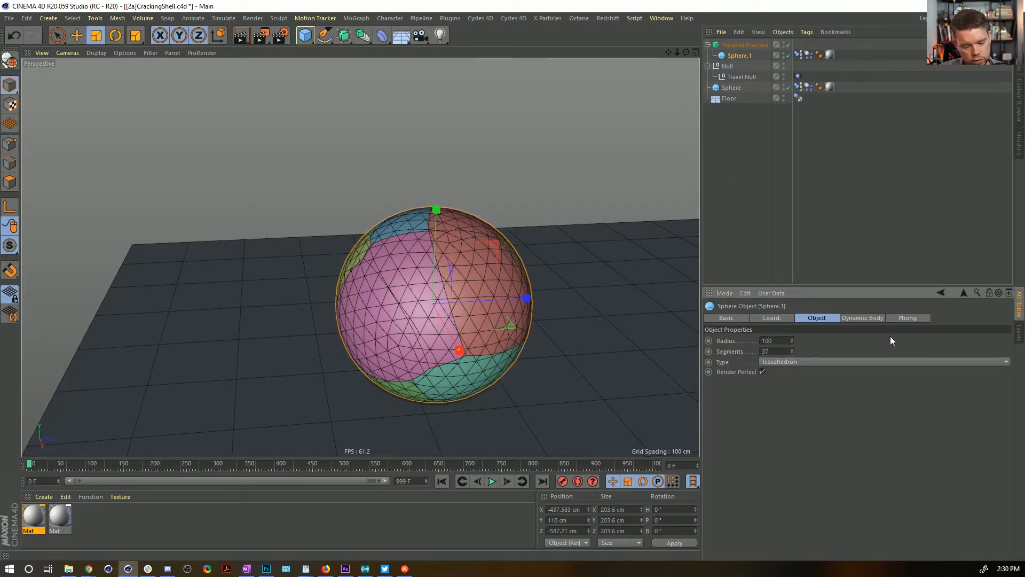
type(".1")
key("Return")
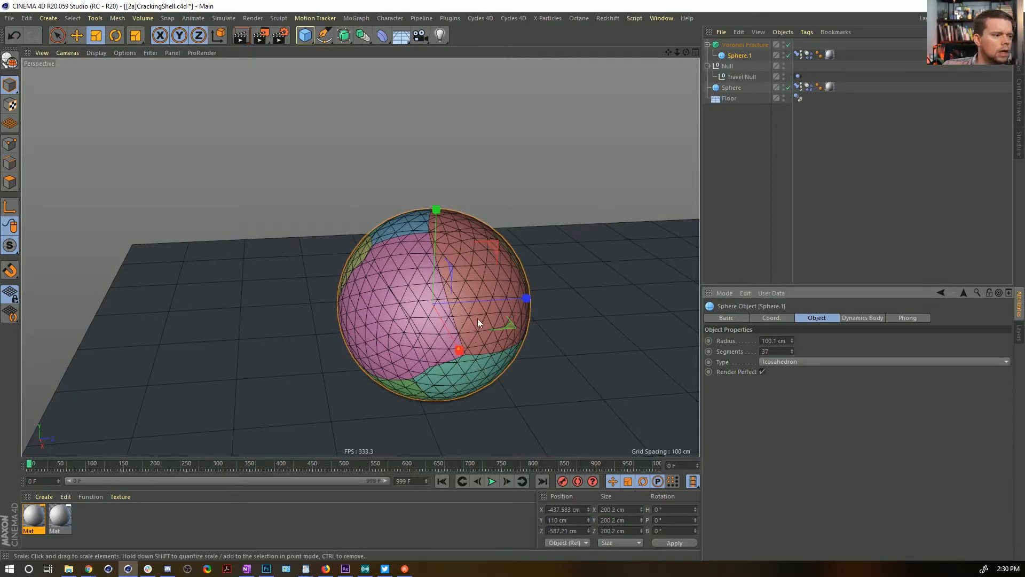
Set the Voronoi Fracture's hull thickness to -3 cm
left_click(740, 45)
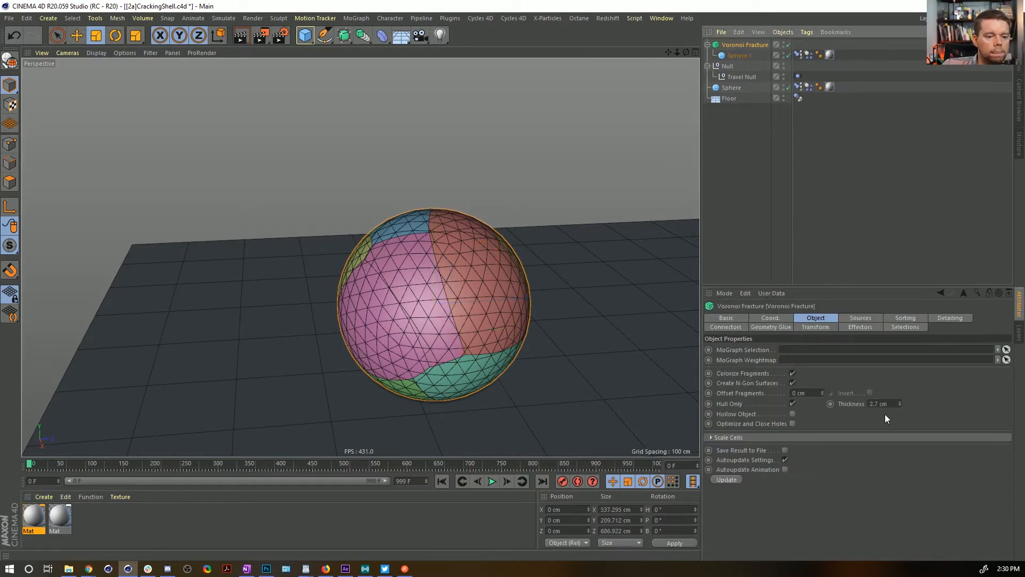
left_click_drag(899, 403, 872, 410)
type("28")
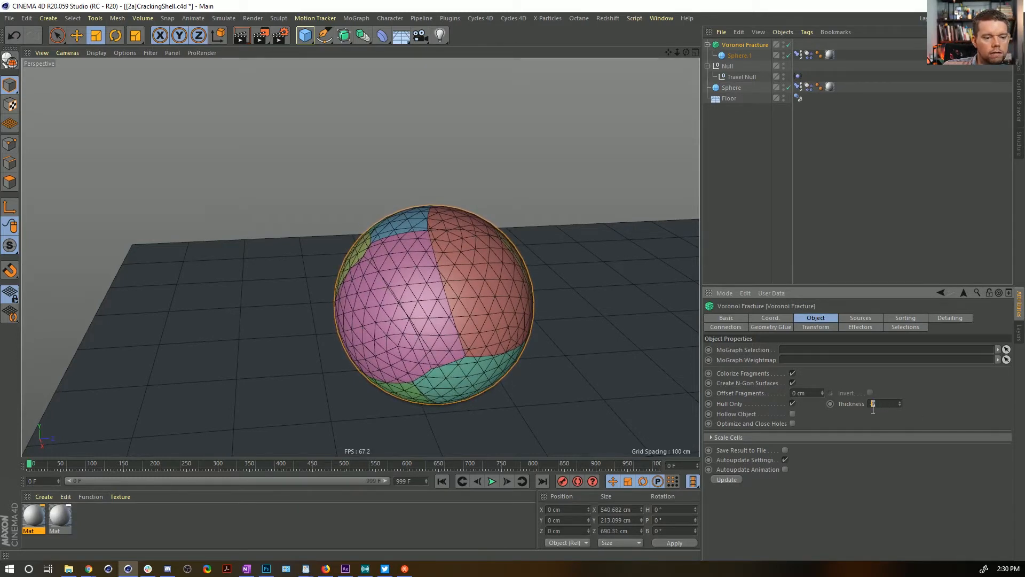
type("3")
key("Return")
Raise the point amount of the Voronoi Fracture's uniform distribution source to 1152
left_click_drag(531, 304, 537, 308, "alt")
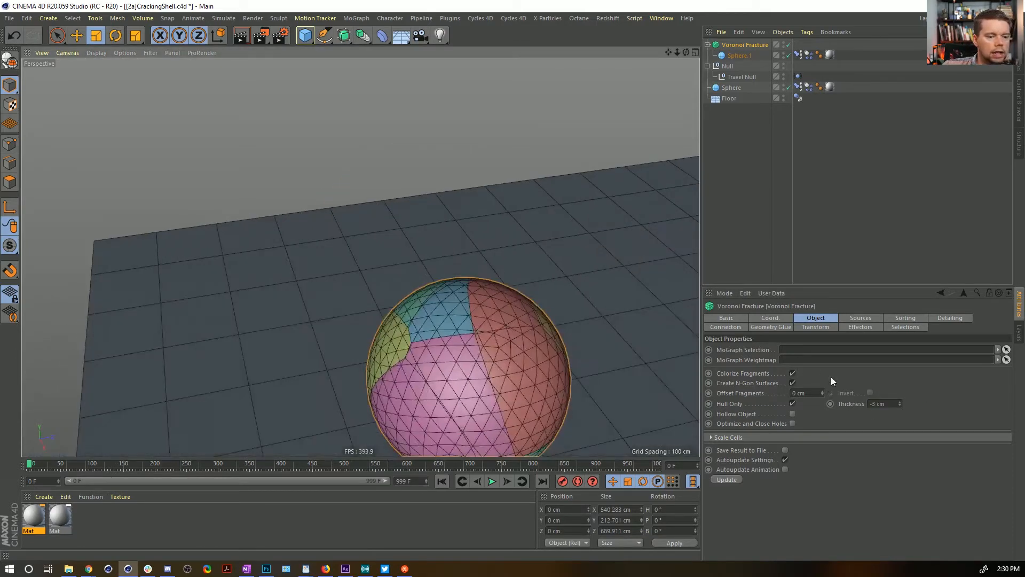
left_click(873, 318)
left_click(804, 380)
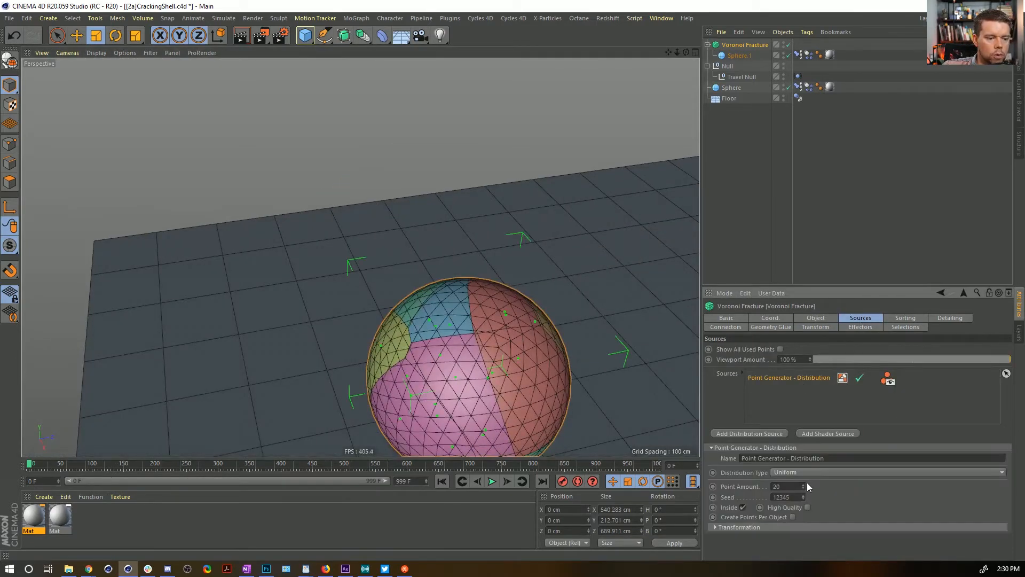
left_click_drag(802, 487, 802, 438)
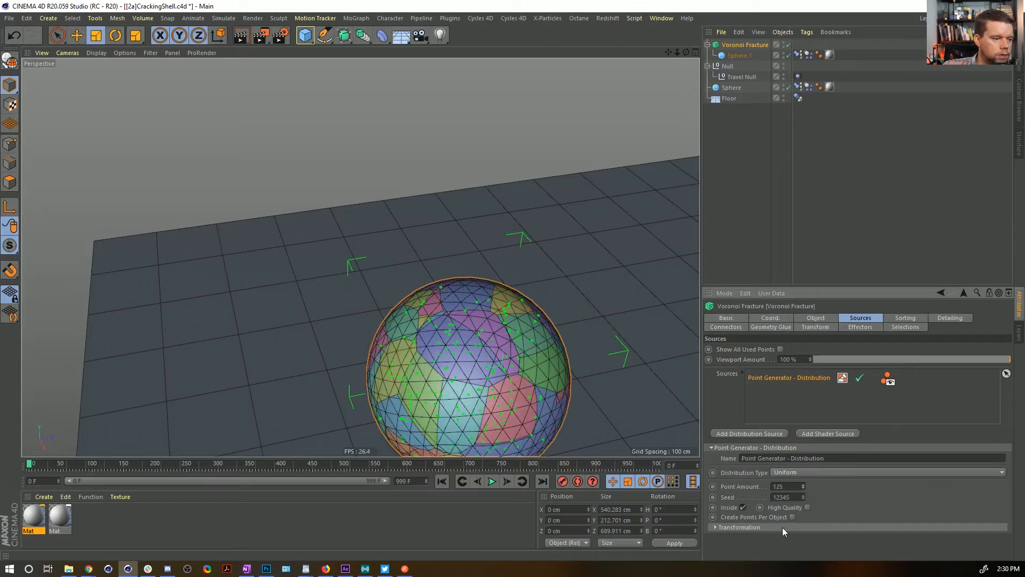
middle_click_drag(445, 391, 380, 299, "alt")
left_click_drag(373, 276, 354, 244, "alt")
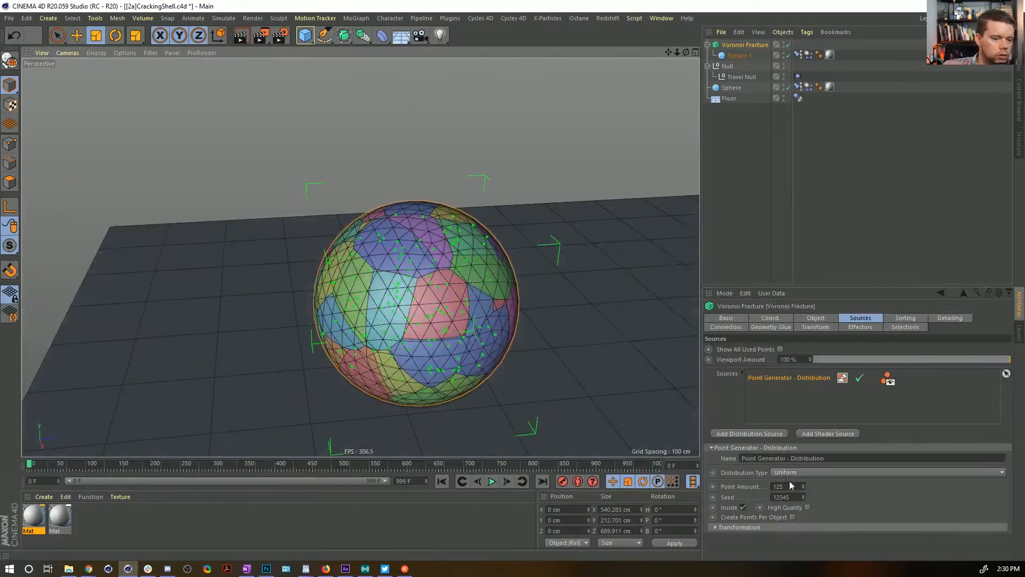
left_click_drag(803, 487, 802, 432)
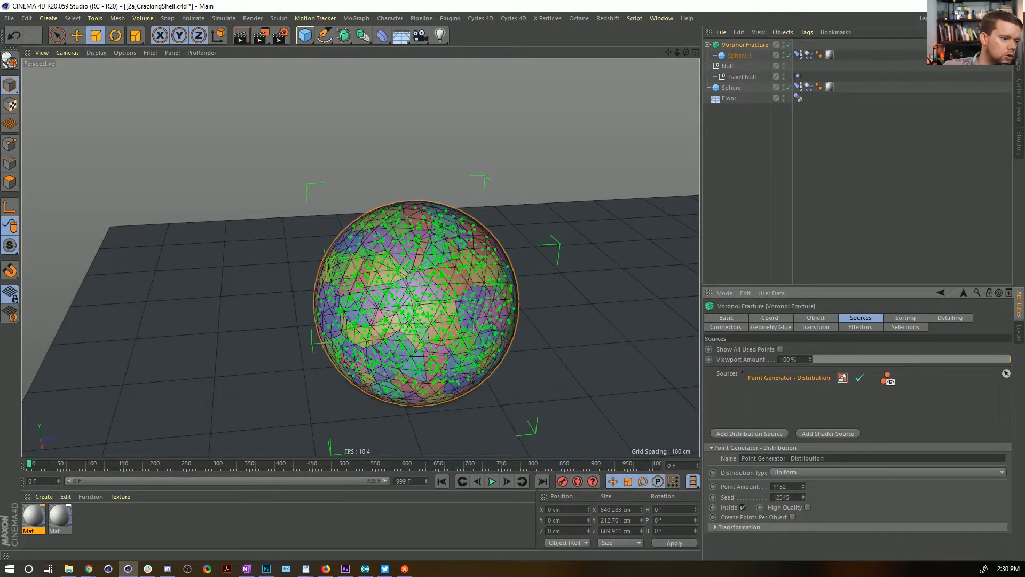
Raise the Voronoi Fracture's source point amount to 1270 and enable Geometry Glue with the Cluster glue type
left_click_drag(803, 487, 802, 454)
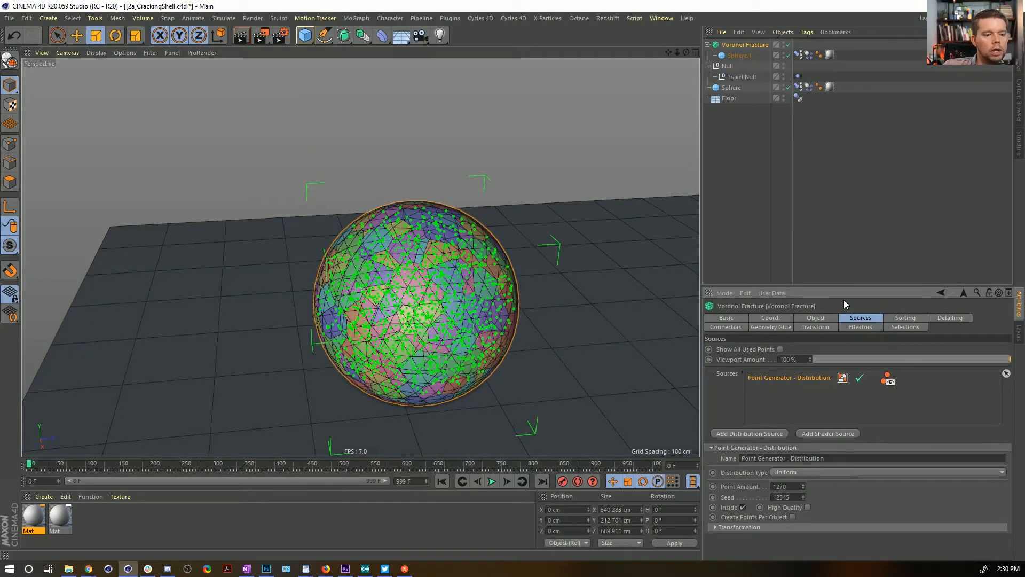
left_click(770, 327)
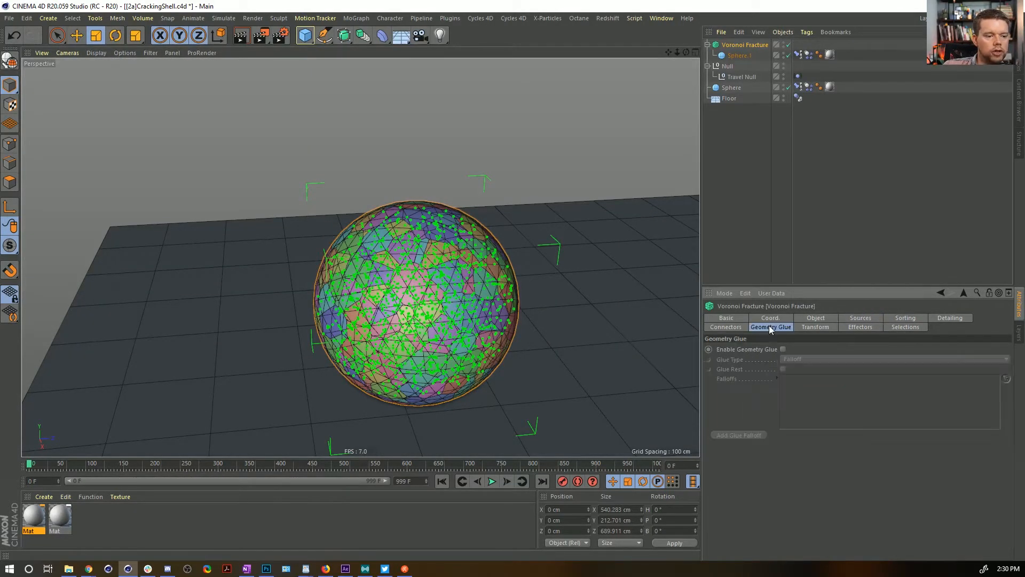
left_click(783, 350)
left_click(797, 358)
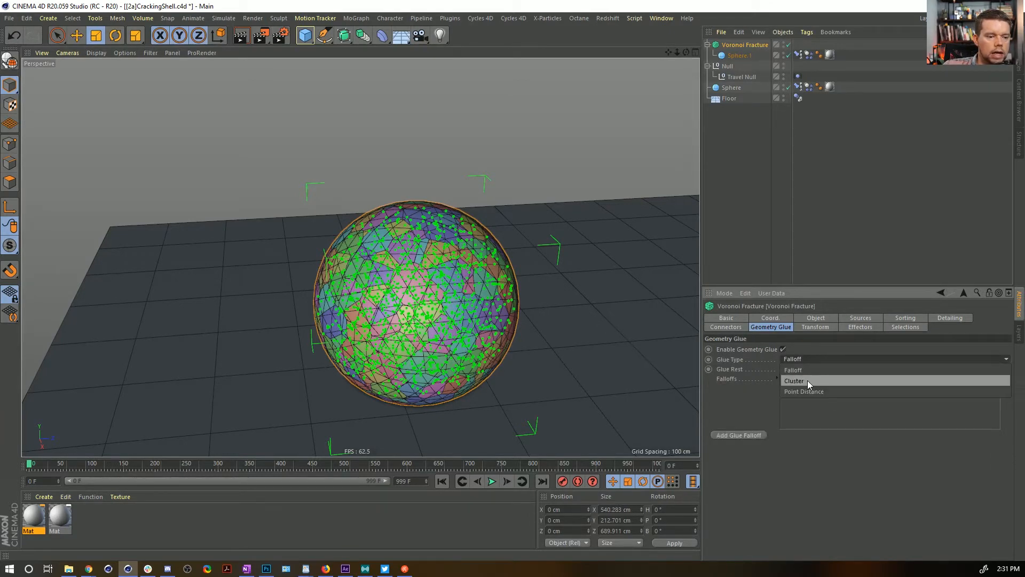
left_click(806, 380)
left_click(741, 209)
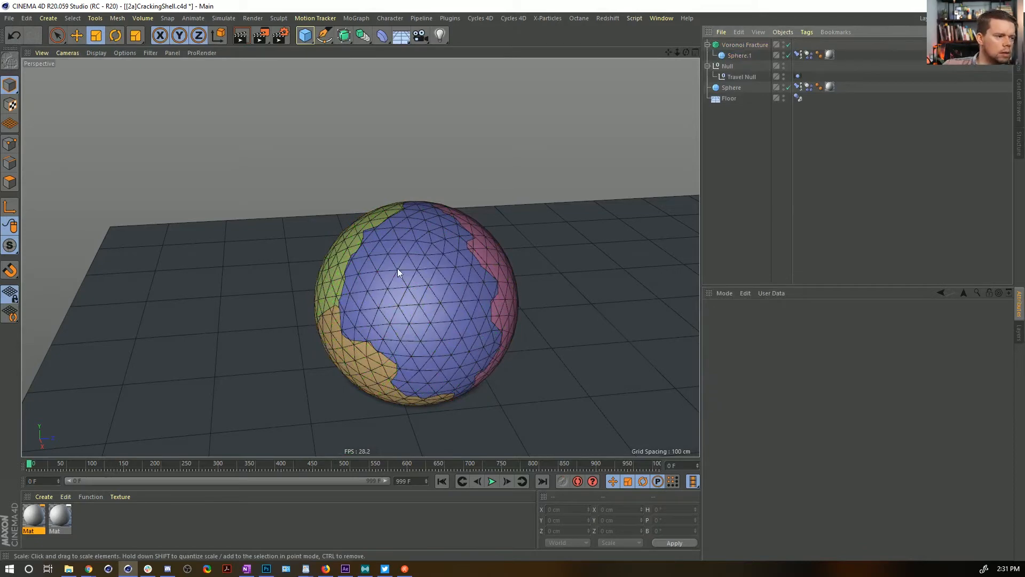
left_click_drag(398, 268, 530, 270, "alt")
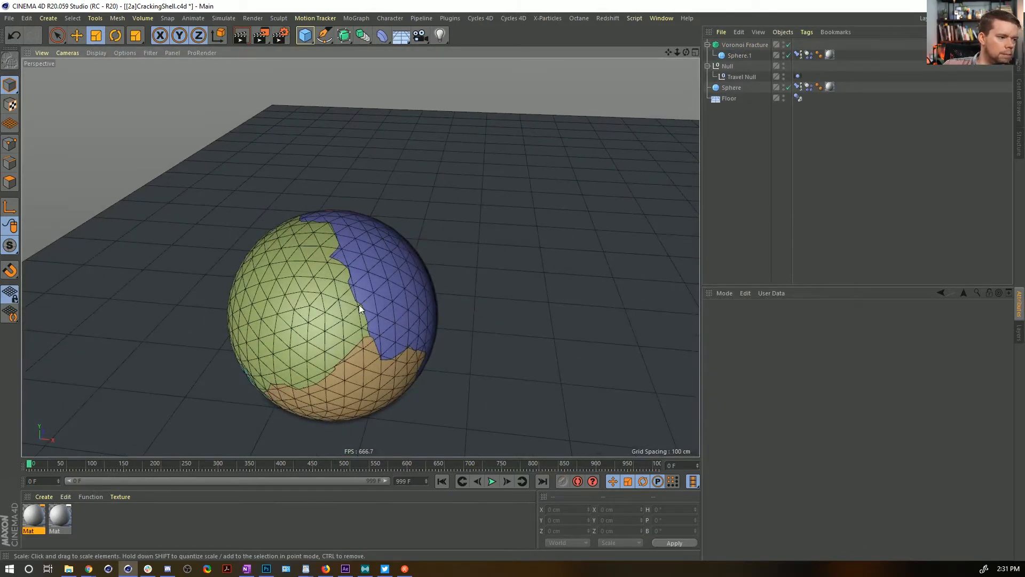
key("ctrl+shift+z")
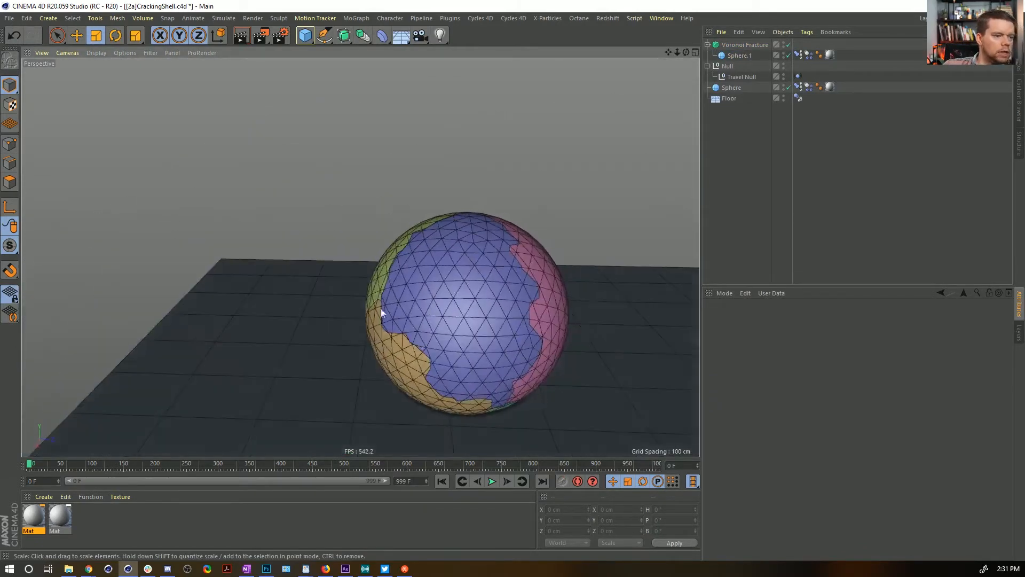
Increase the Voronoi Fracture's glue cluster amount to 50 and further to 100, with its source and glue settings shown together
left_click(748, 46)
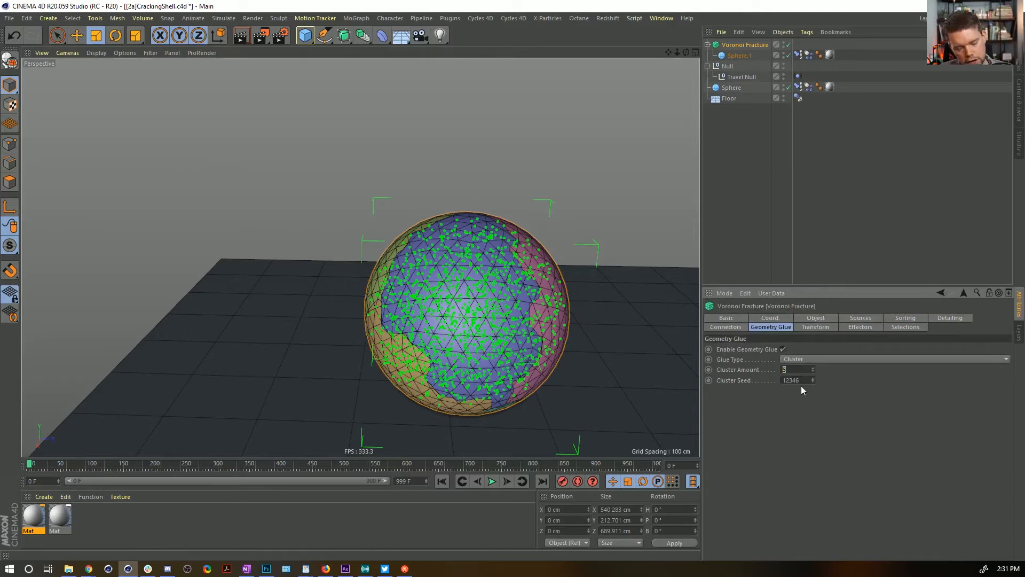
left_click_drag(445, 274, 468, 289, "alt")
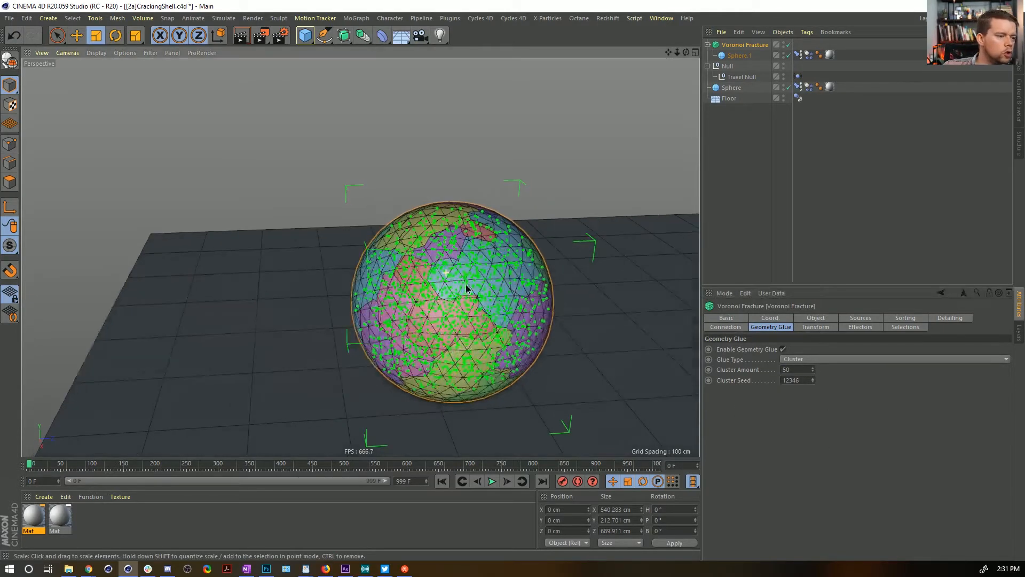
left_click(848, 318, "shift")
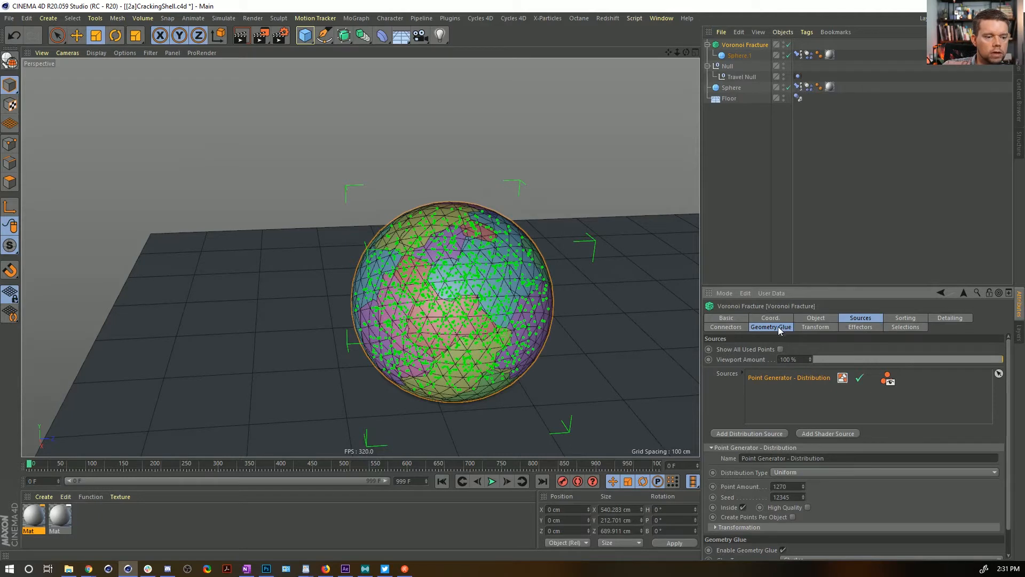
scroll(801, 492, "down", 1)
left_click(796, 543)
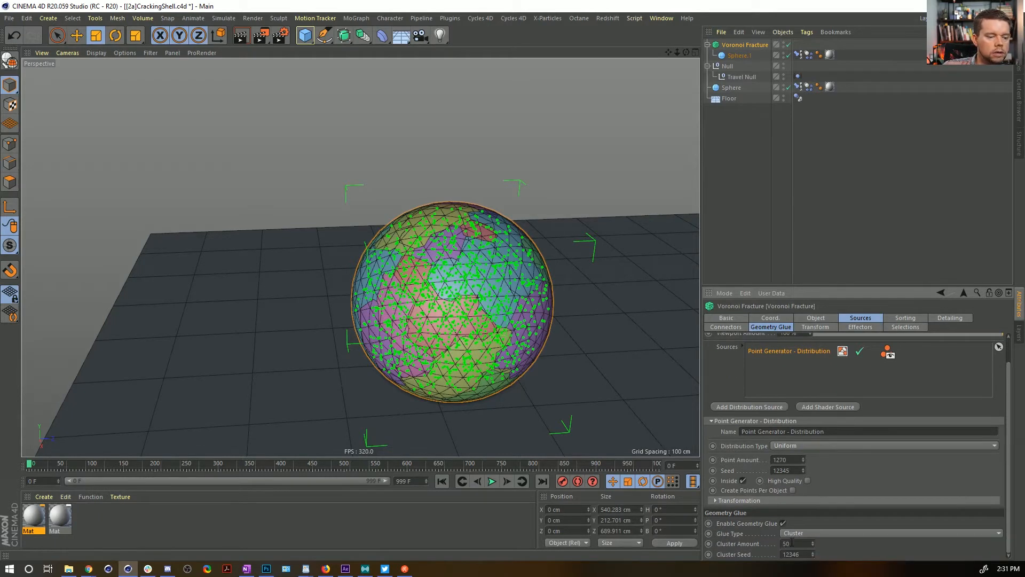
type("100")
key("Return")
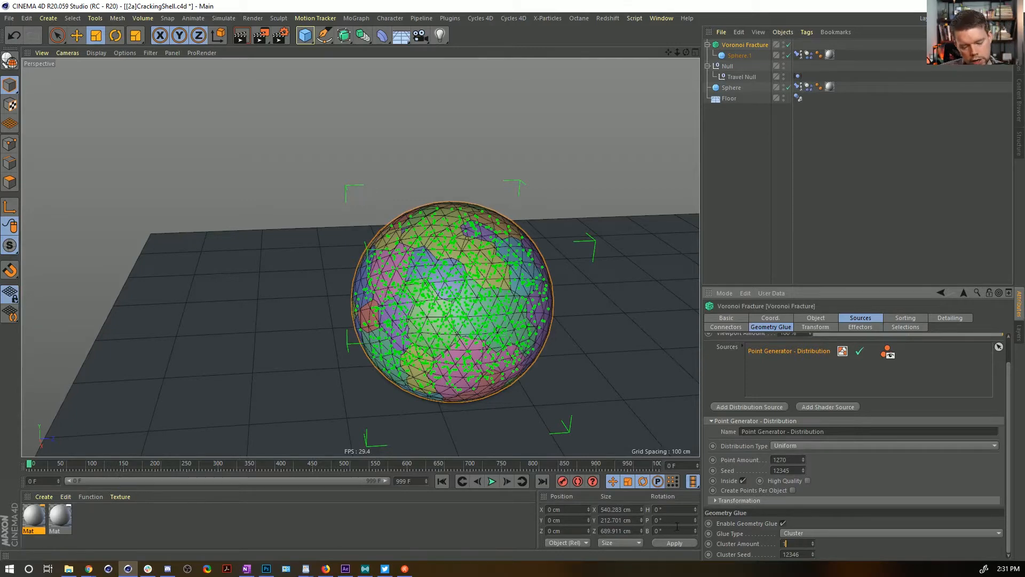
key("Return")
left_click(825, 206)
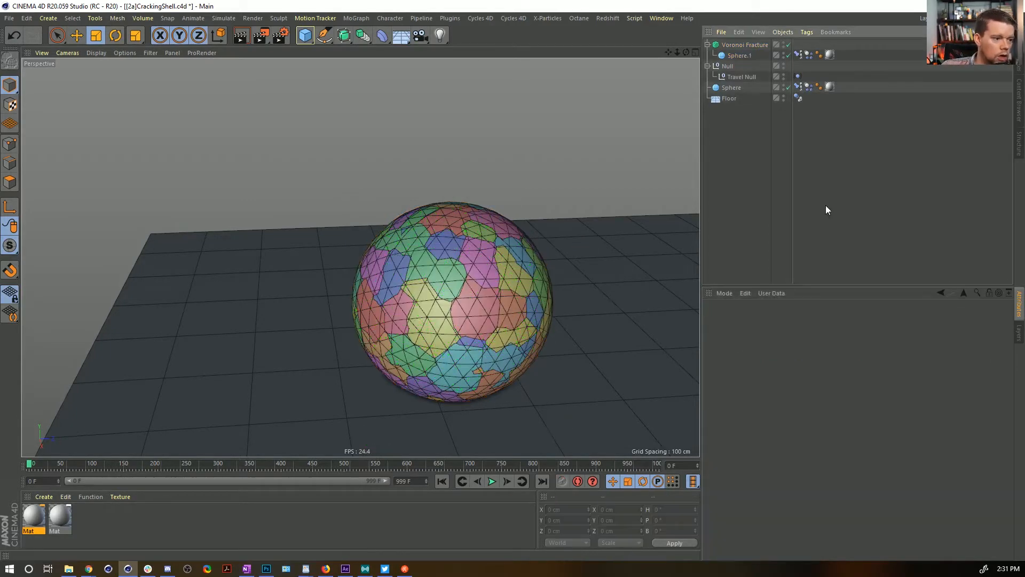
left_click_drag(409, 272, 413, 250, "alt")
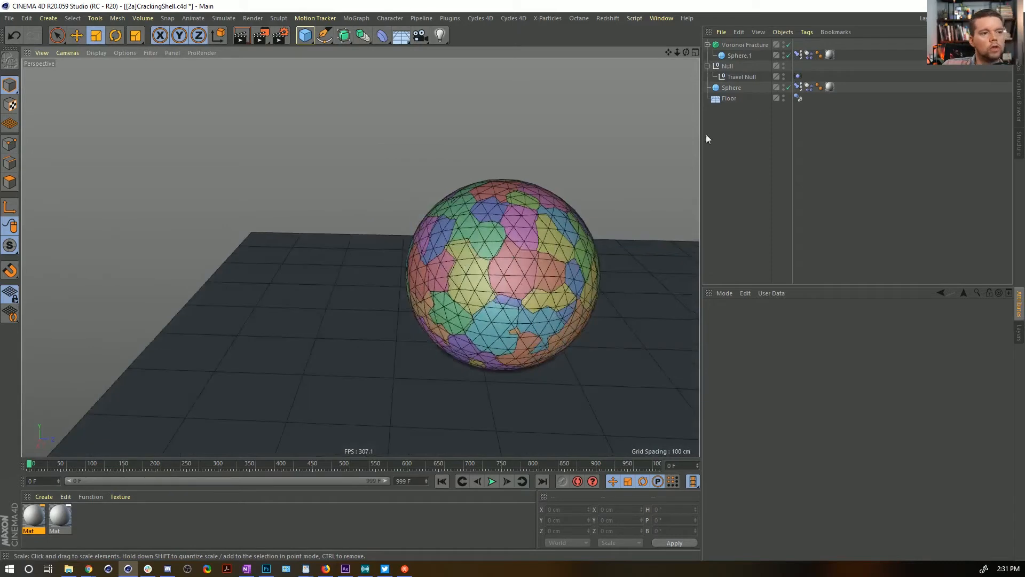
Delete the Constraint tag and the Dynamics Body tag from Sphere.1 inside the Voronoi Fracture
left_click(799, 55)
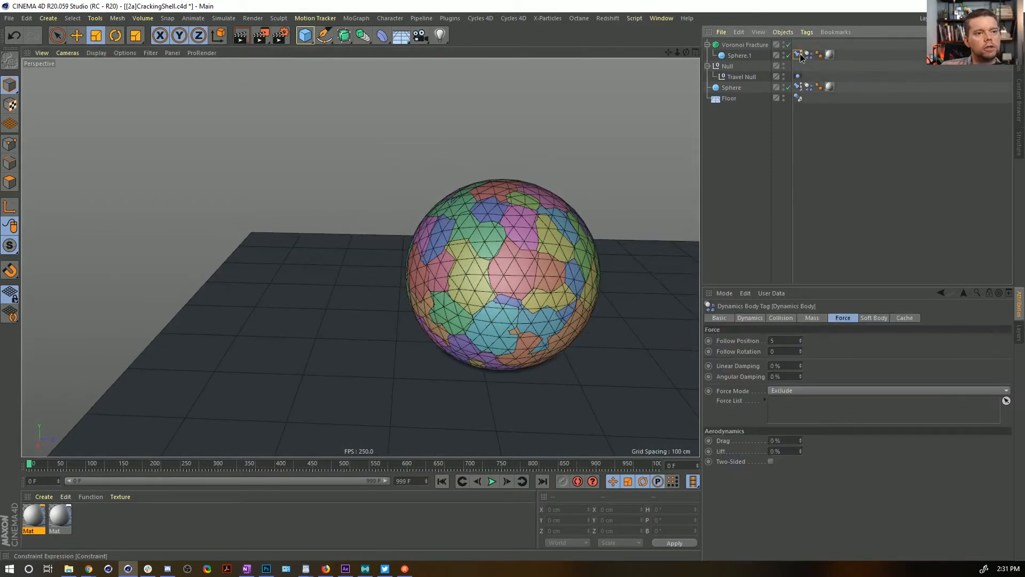
key("Delete")
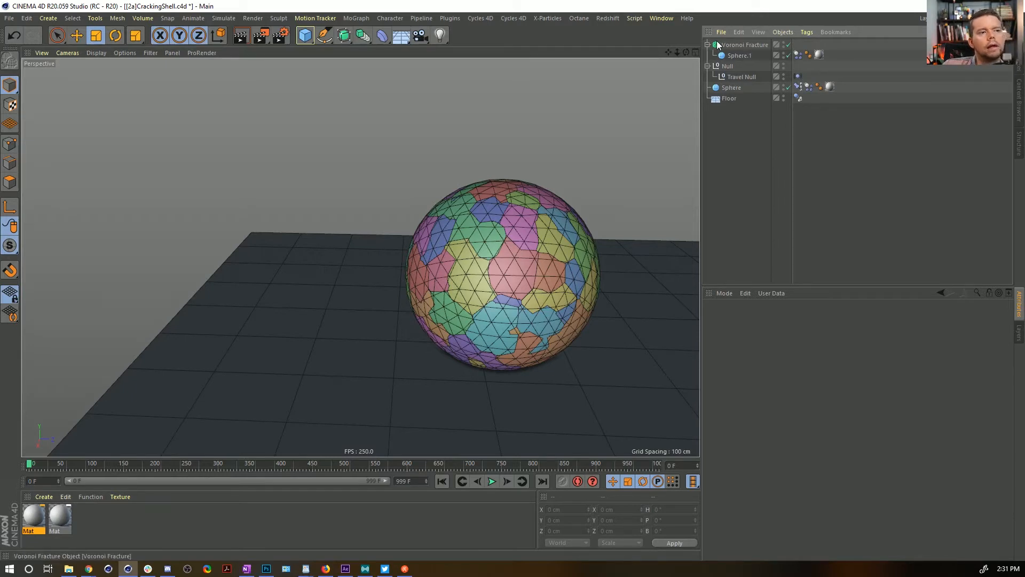
left_click(797, 55)
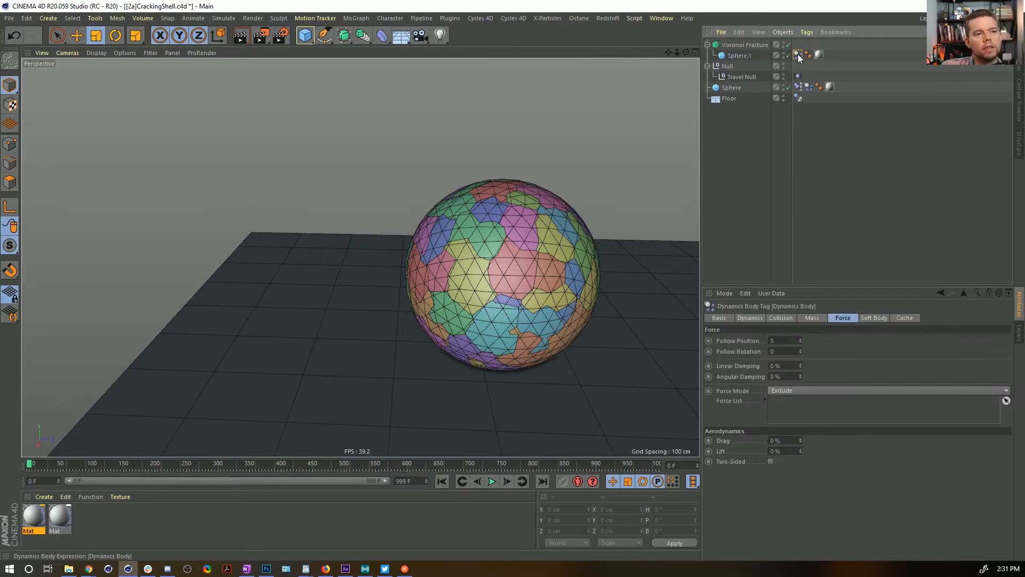
key("Delete")
Fold the Voronoi Fracture's hierarchy and add a Rigid Body tag to the Voronoi Fracture
left_click(742, 47)
left_click(707, 45)
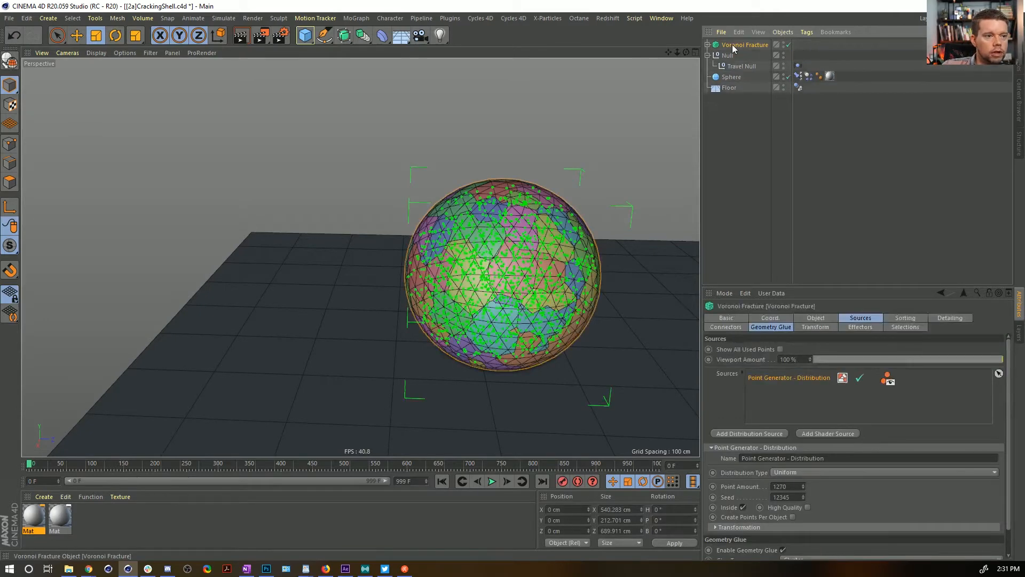
right_click(732, 44)
mouse_move(786, 152)
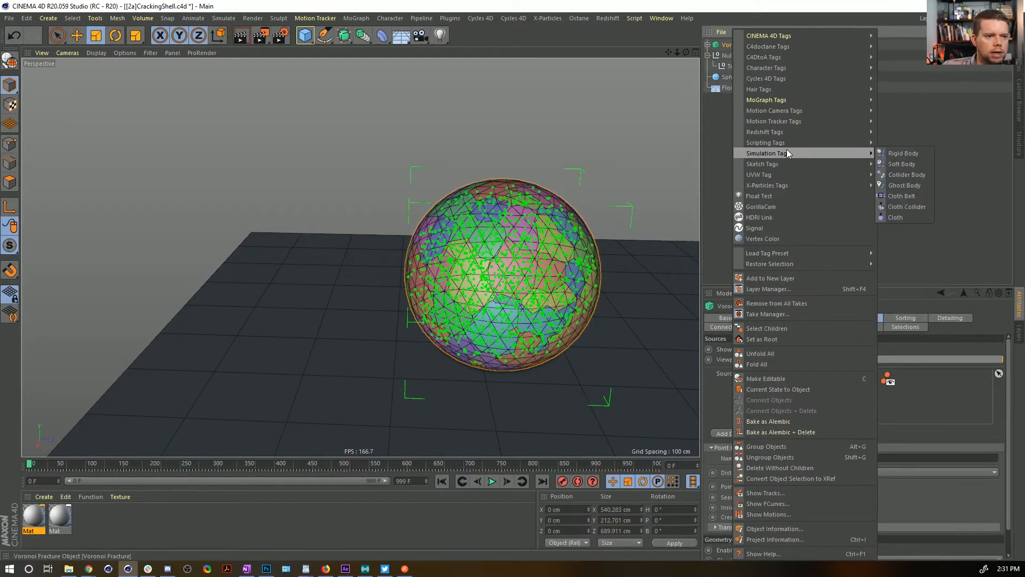
left_click(902, 153)
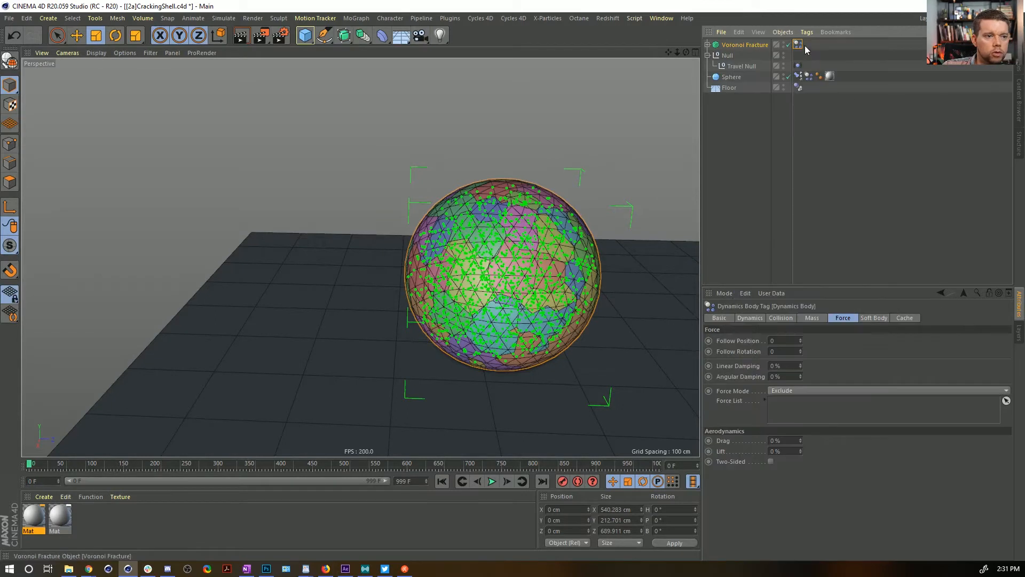
Set the trigger of the Voronoi Fracture's Dynamics Body tag to On Collision
left_click(779, 317)
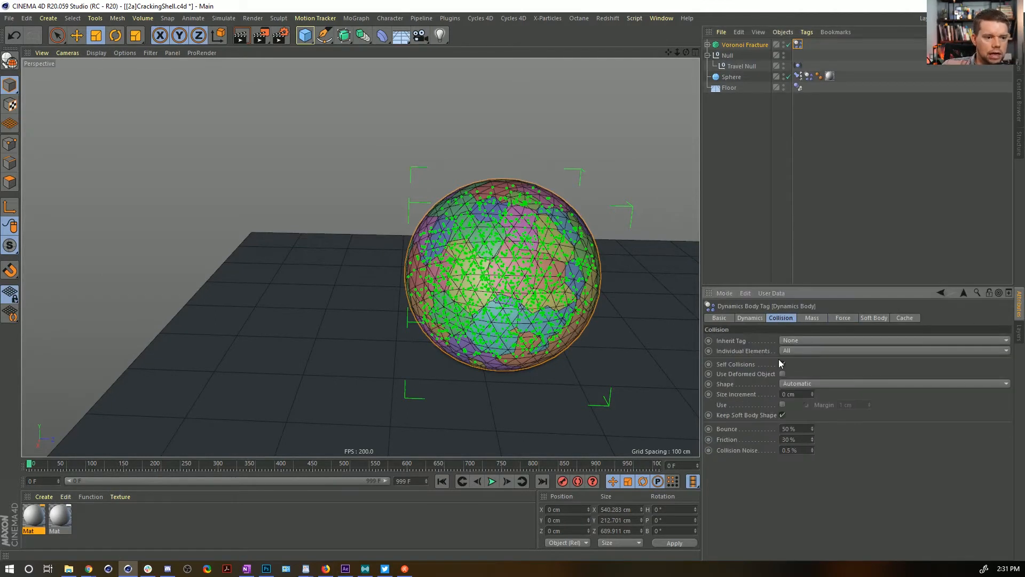
left_click(750, 317)
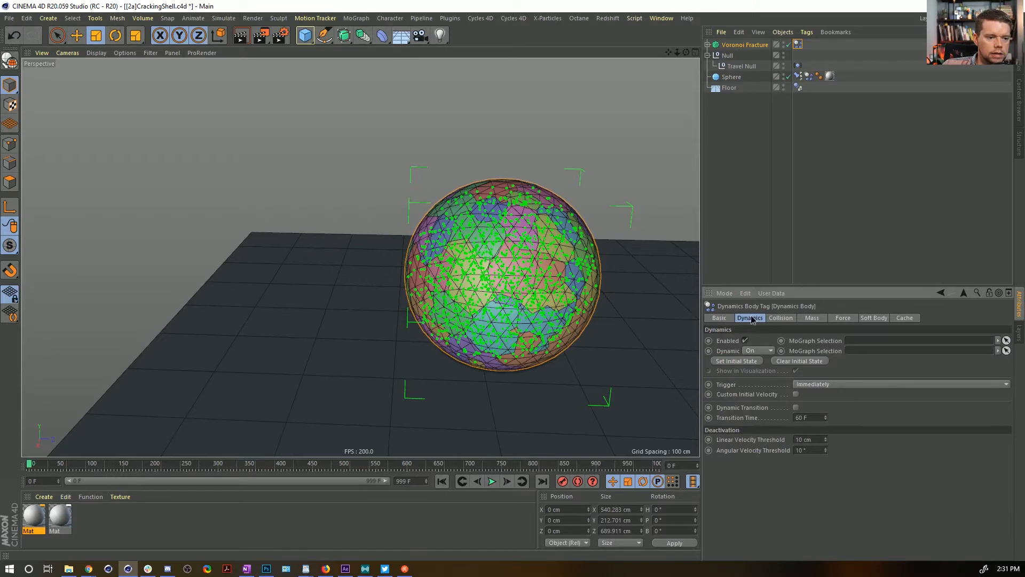
left_click(795, 387)
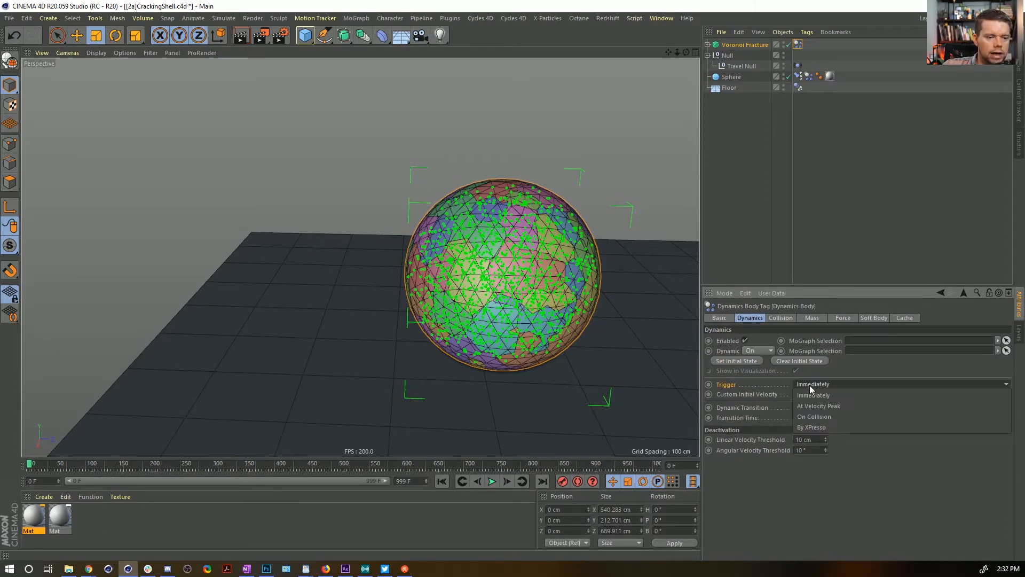
left_click(853, 416)
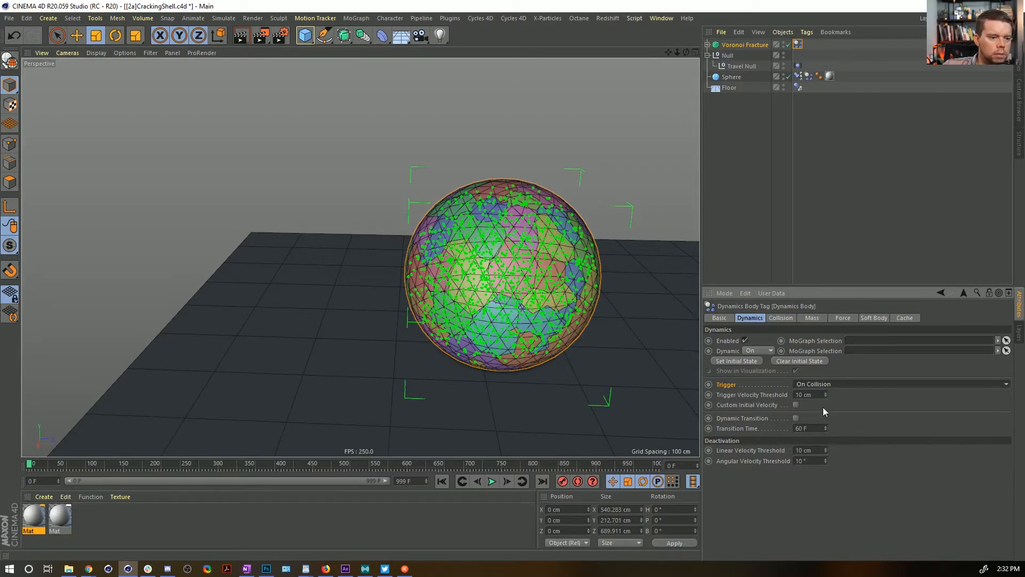
left_click(741, 394)
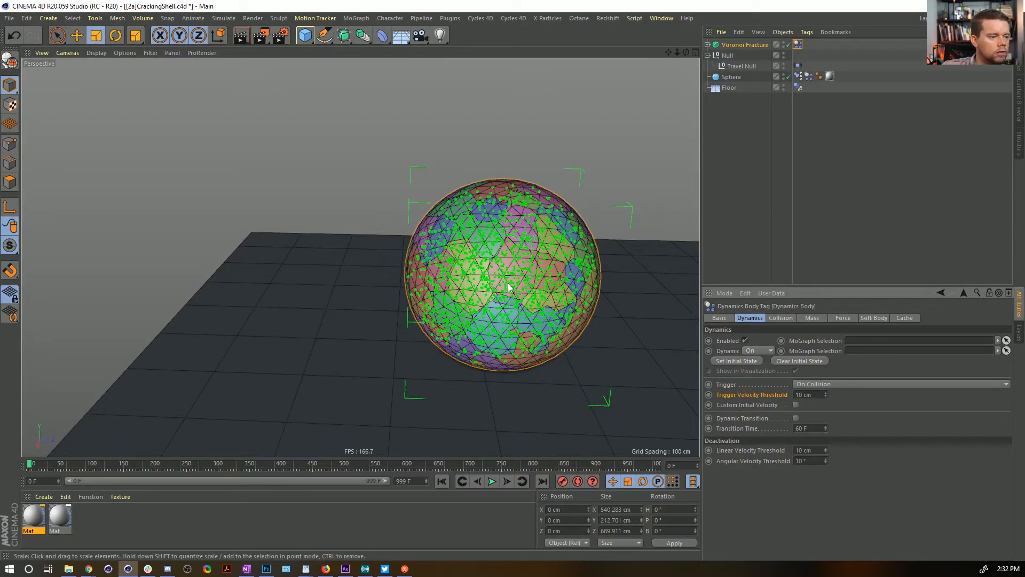
left_click_drag(509, 285, 515, 275, "alt")
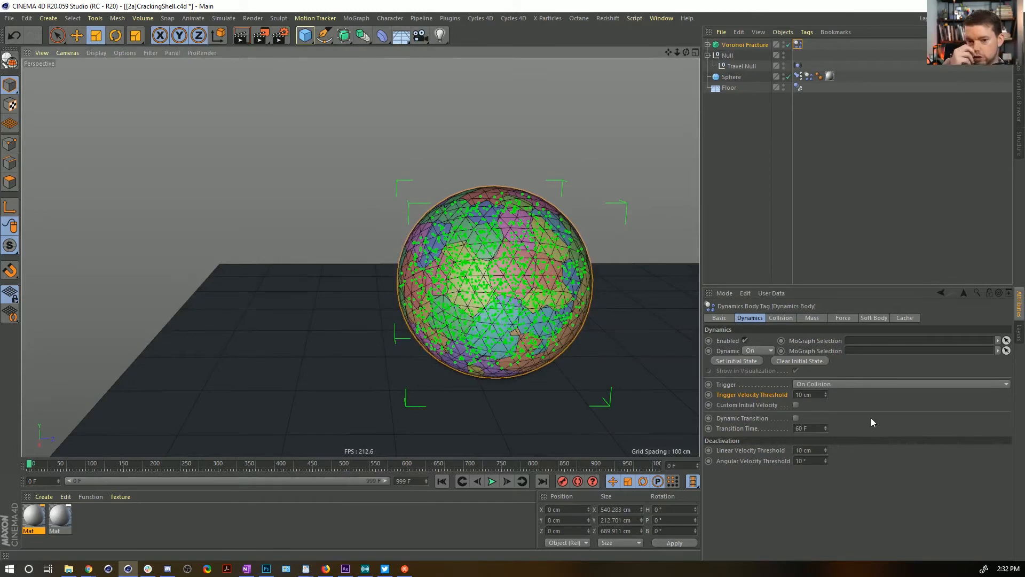
Play the simulation to examine how the shell breaks around the rolling sphere, and return to the first frame
left_click(858, 217)
left_click_drag(503, 302, 510, 297, "alt")
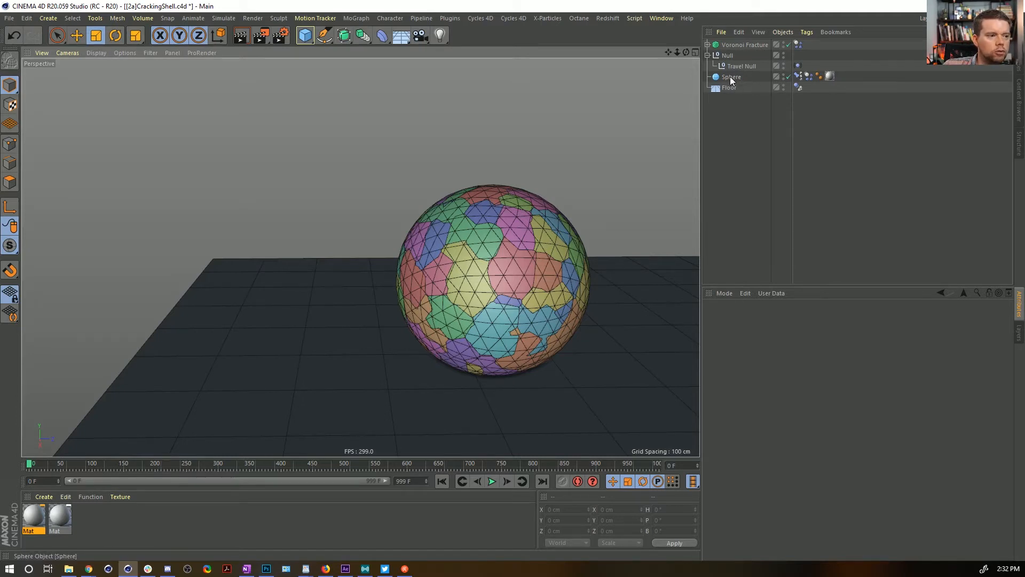
left_click(491, 479)
left_click_drag(533, 336, 446, 234, "alt")
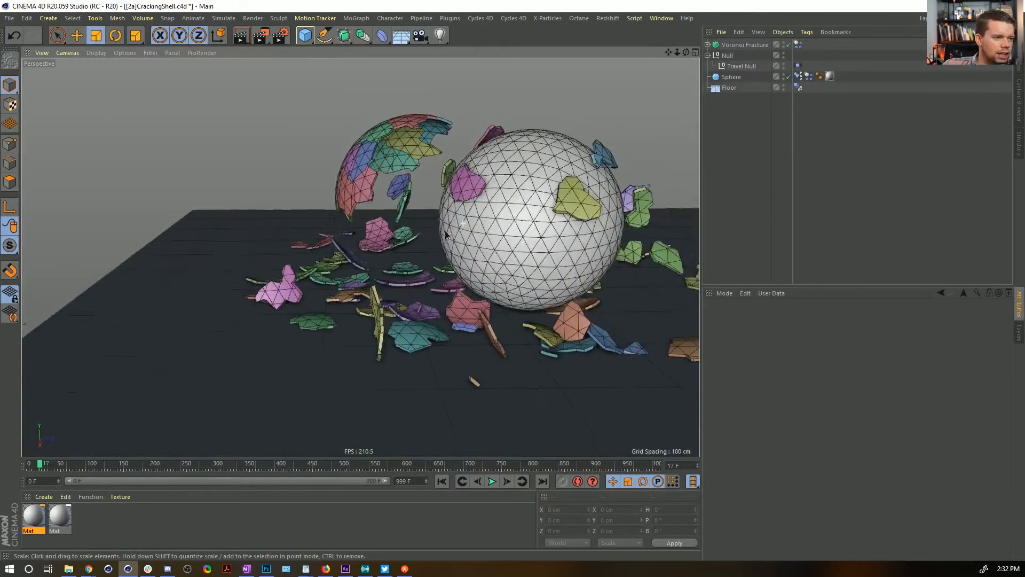
middle_click_drag(446, 235, 461, 275, "alt")
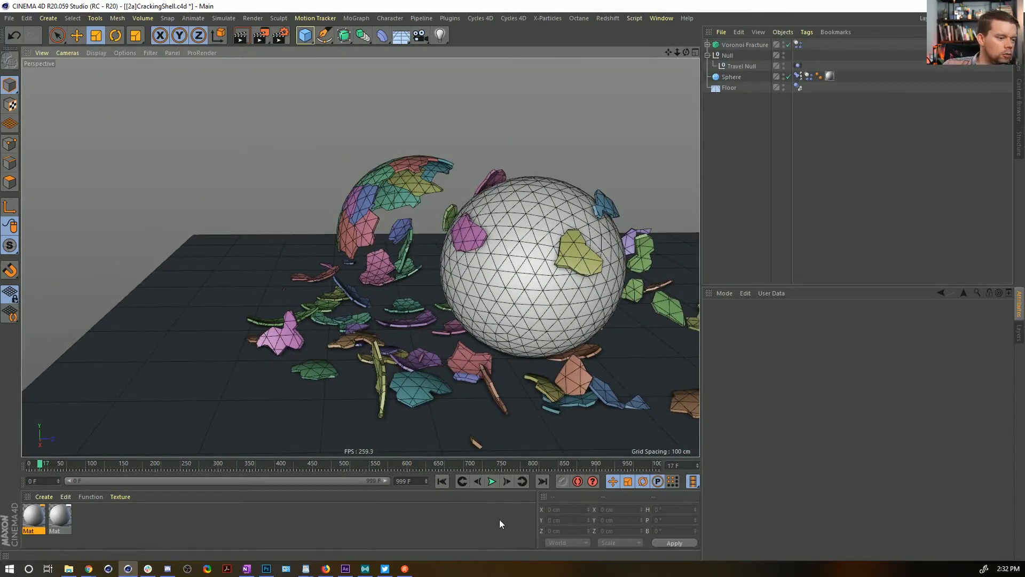
left_click(489, 481)
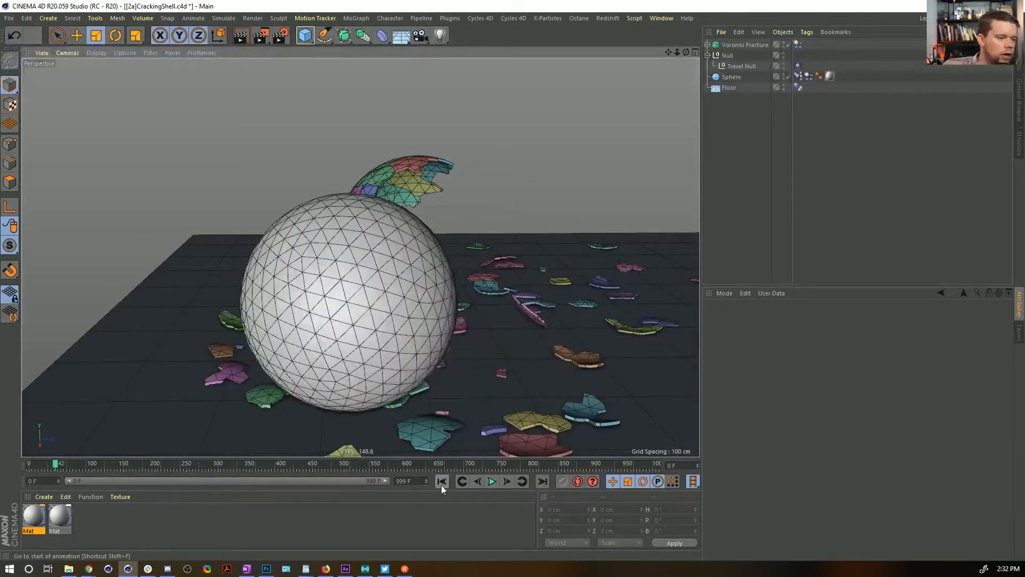
left_click(441, 483)
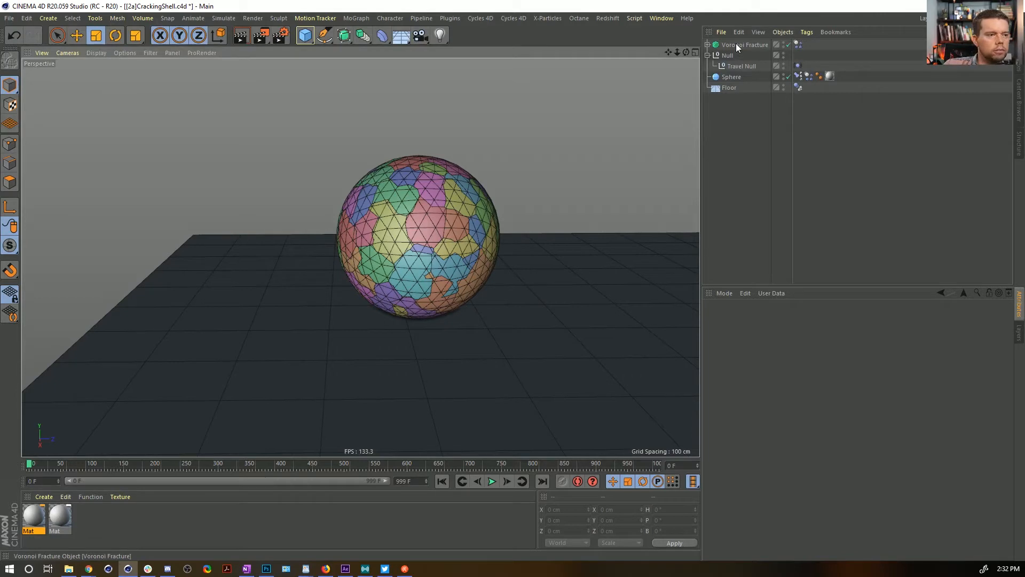
Make the Voronoi Fracture a child of the main Sphere, test the simulation, and return to the first frame
mouse_move(736, 44)
left_mouse_down()
mouse_move(742, 70)
mouse_move(742, 45)
left_mouse_up()
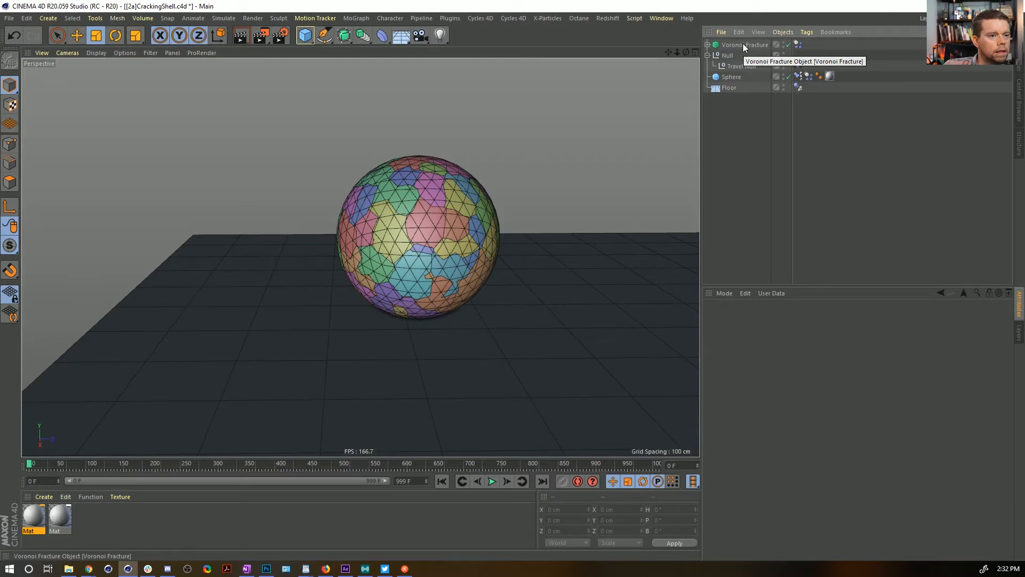
left_click_drag(743, 45, 731, 80)
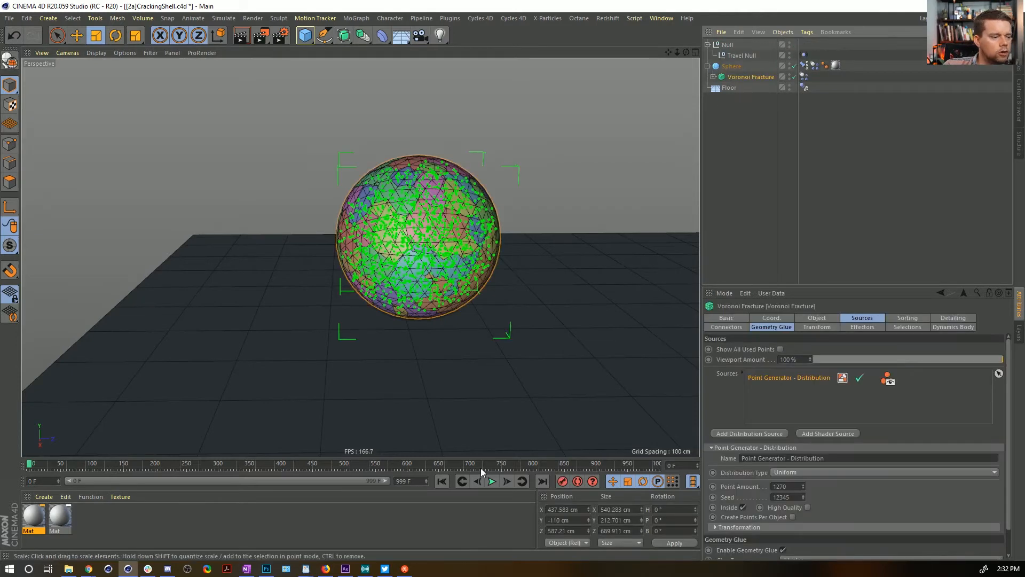
left_click(491, 481)
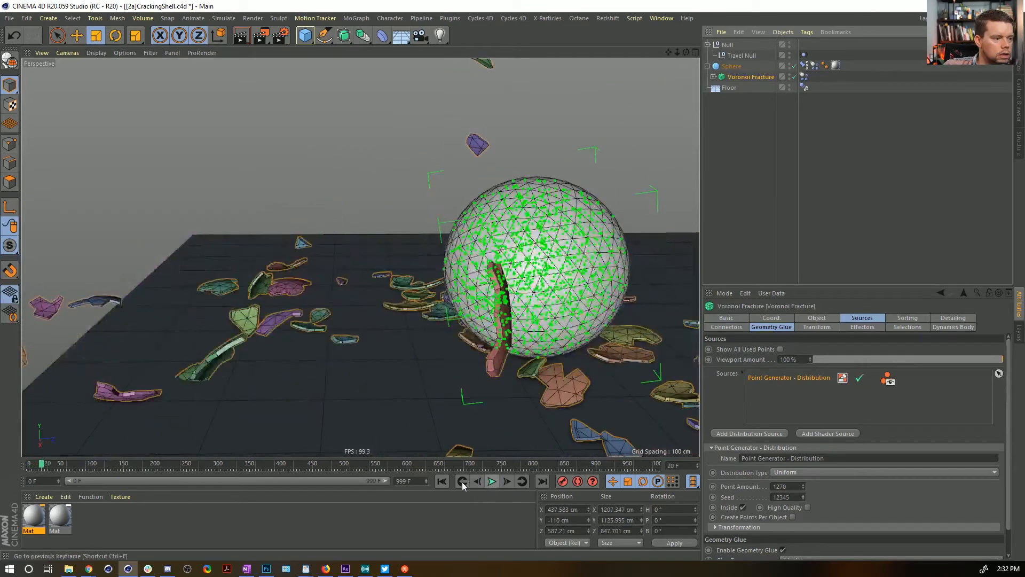
left_click(491, 482)
left_click(442, 481)
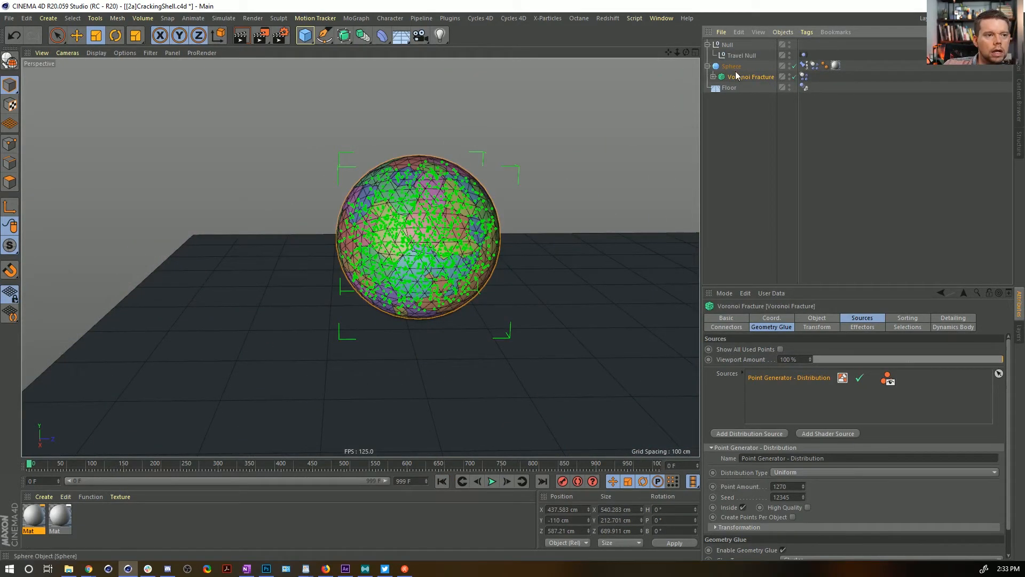
Increase the radius of Sphere.1 inside the Voronoi Fracture to 101.1 cm, test the simulation, and return to the first frame
left_click(713, 77)
left_click(734, 89)
left_click(750, 77)
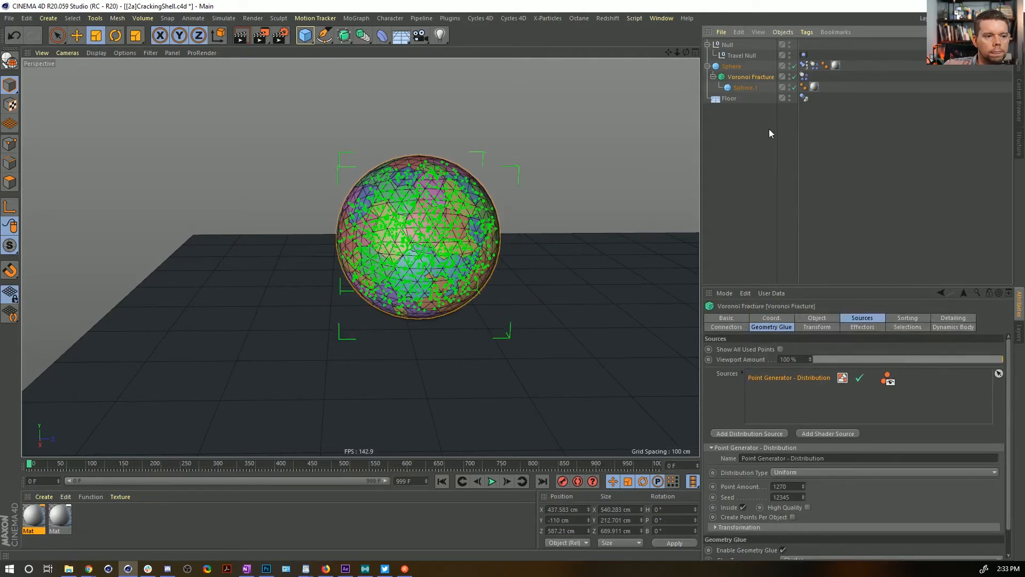
key("Down")
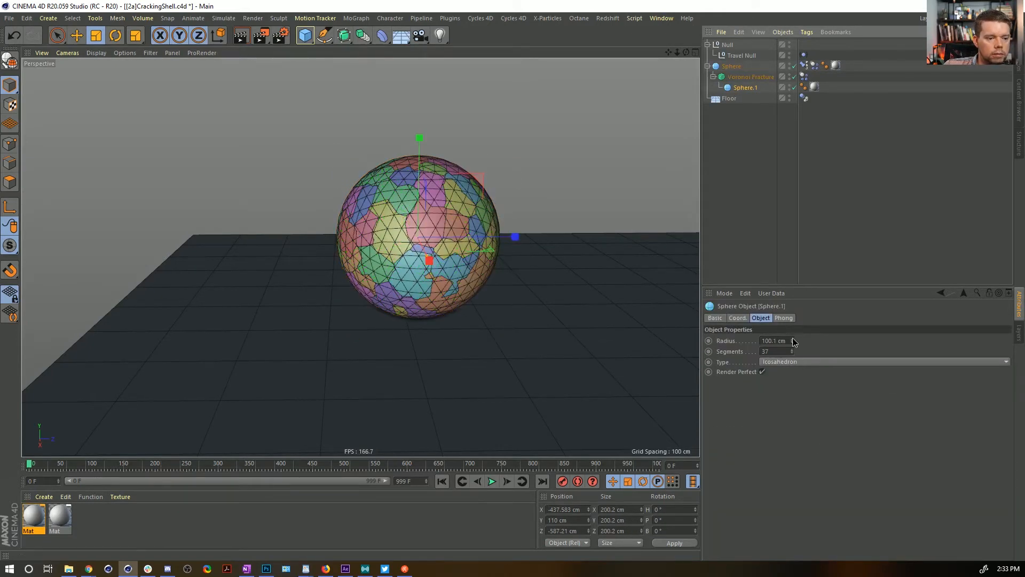
left_click(793, 339)
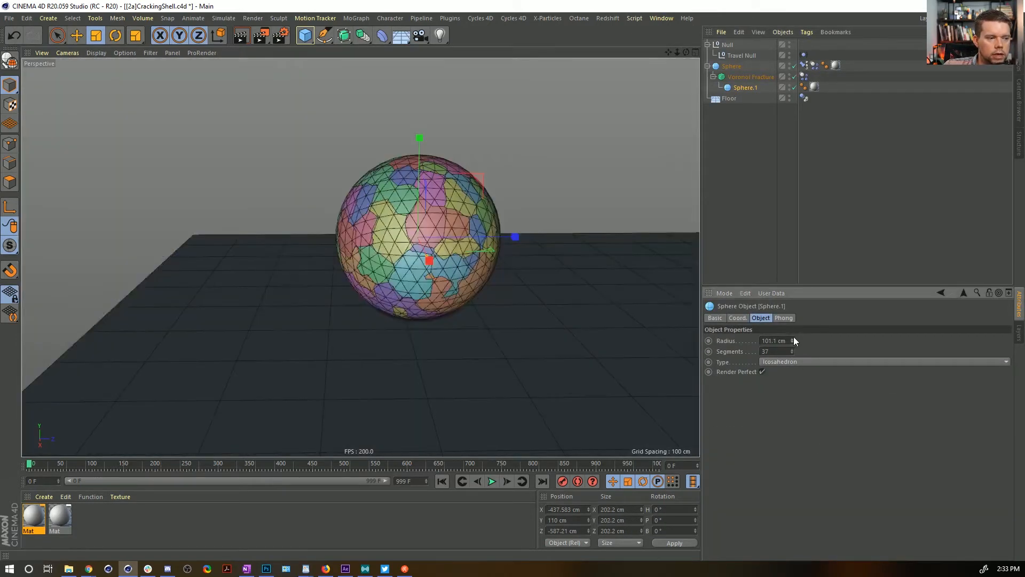
left_click(492, 481)
left_click(492, 481)
left_click(441, 481)
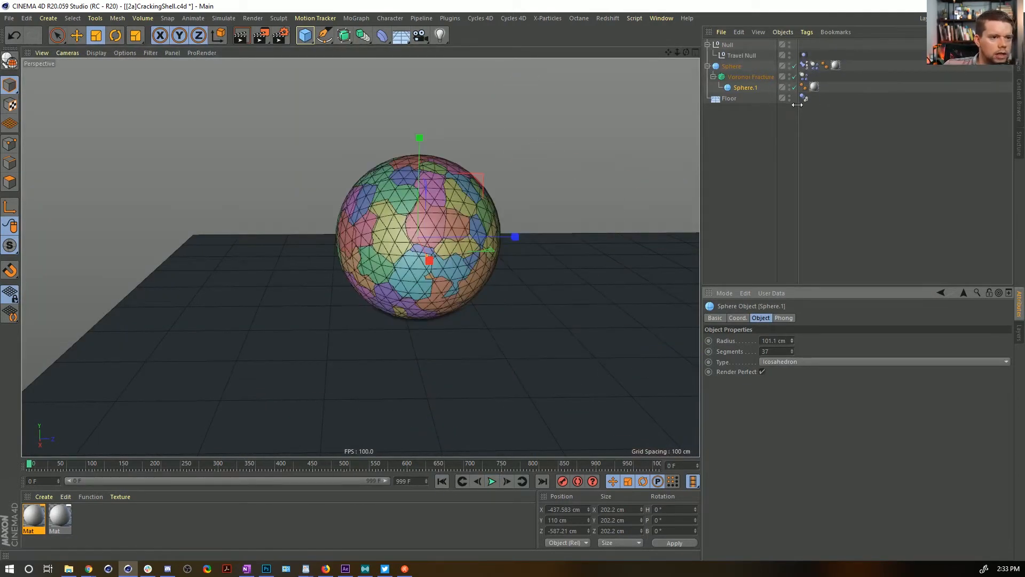
Set the Trigger Velocity Threshold of the Voronoi Fracture's Dynamics Body tag to 1000 cm
left_click(804, 76)
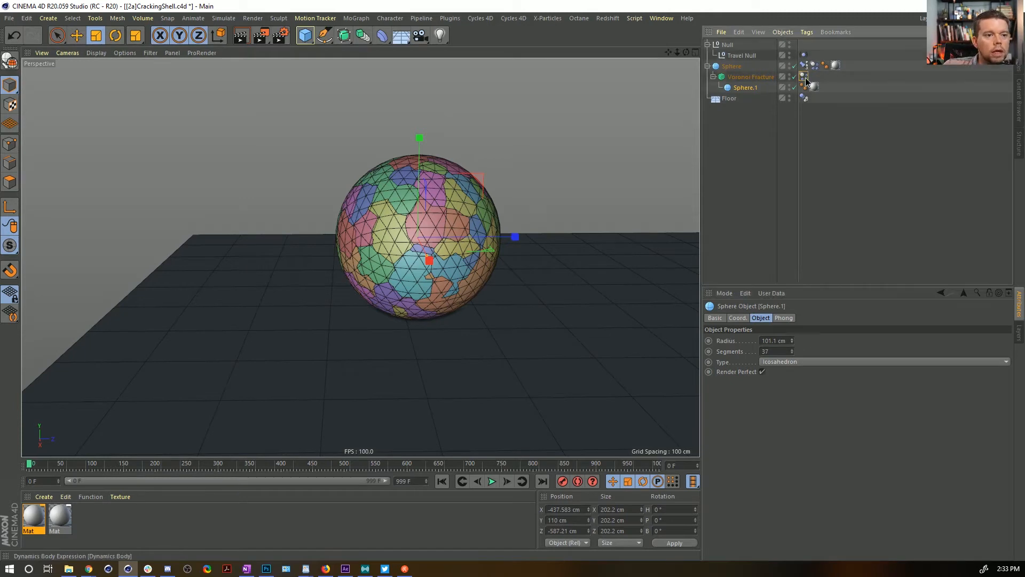
left_click(819, 385)
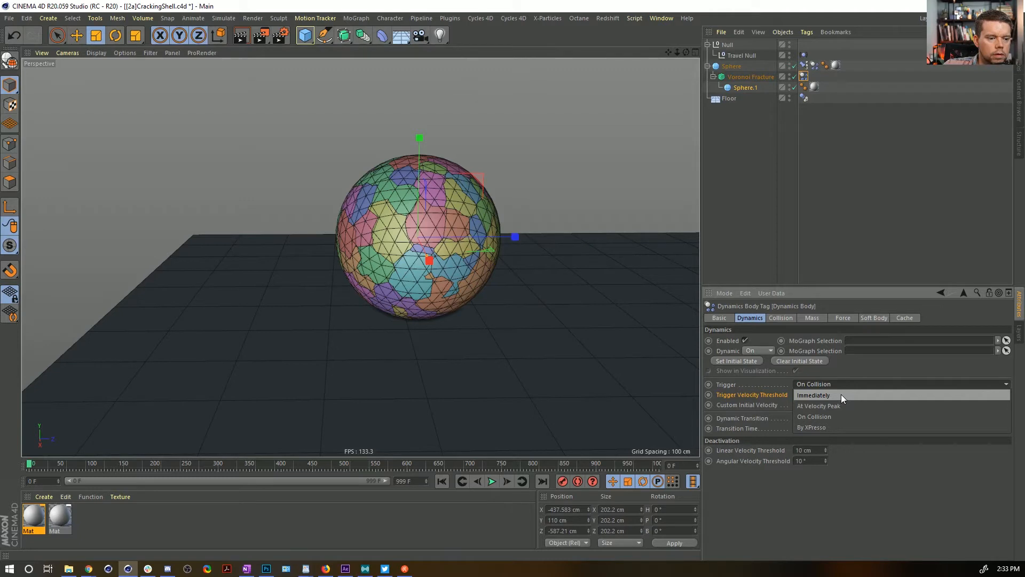
left_click(777, 393)
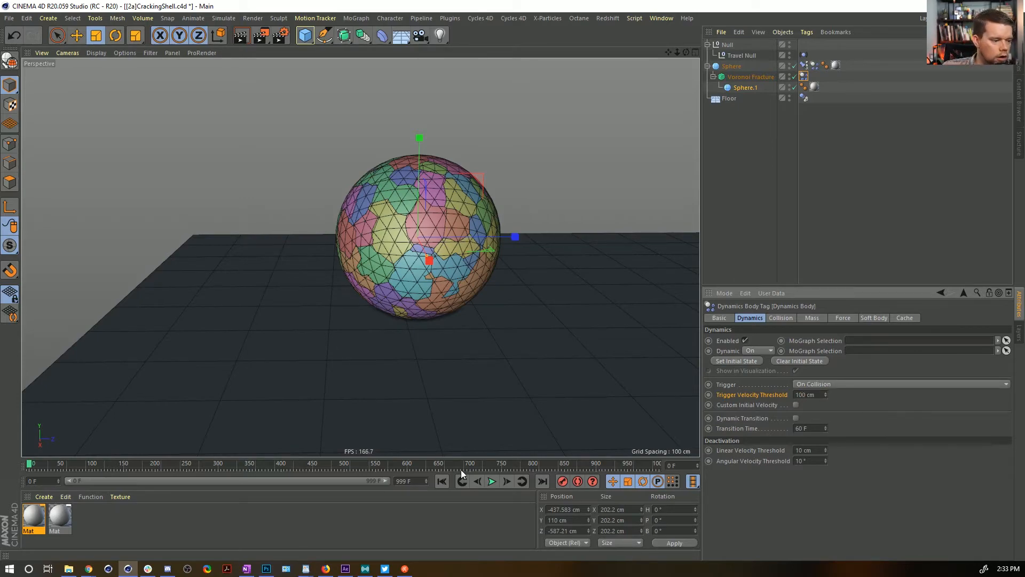
left_click(491, 481)
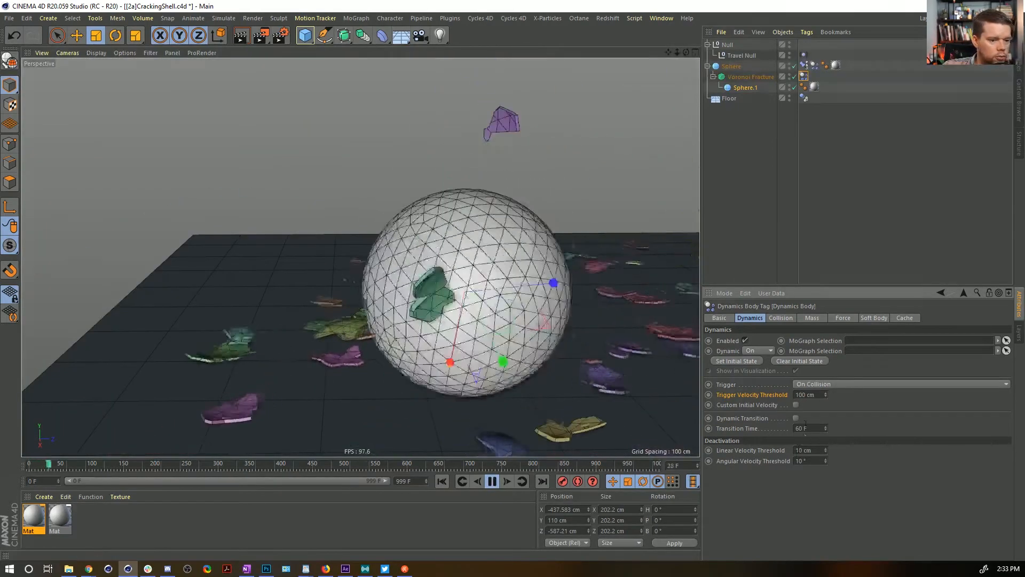
double_click(803, 394)
type("1000")
key("Return")
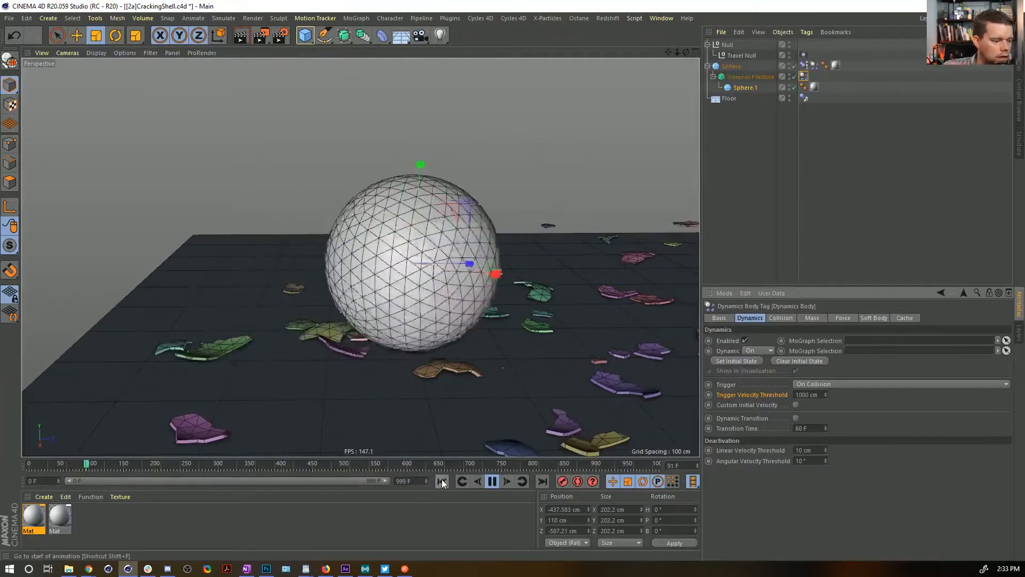
Replay the simulation from the start to examine how the shell breaks, and return to the first frame
left_click(441, 481)
left_click(442, 482)
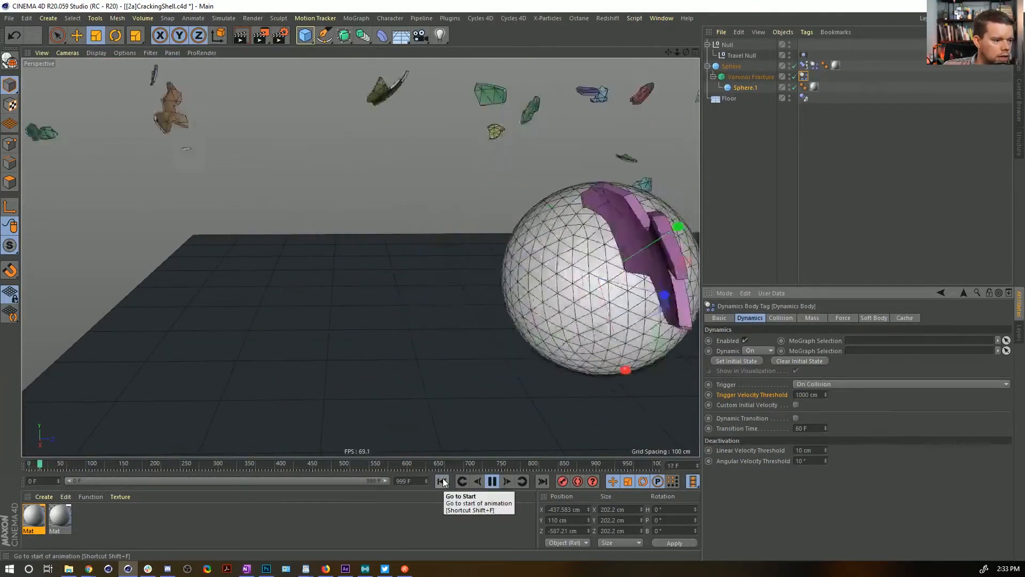
left_click(444, 482)
left_click(492, 481)
left_click(446, 482)
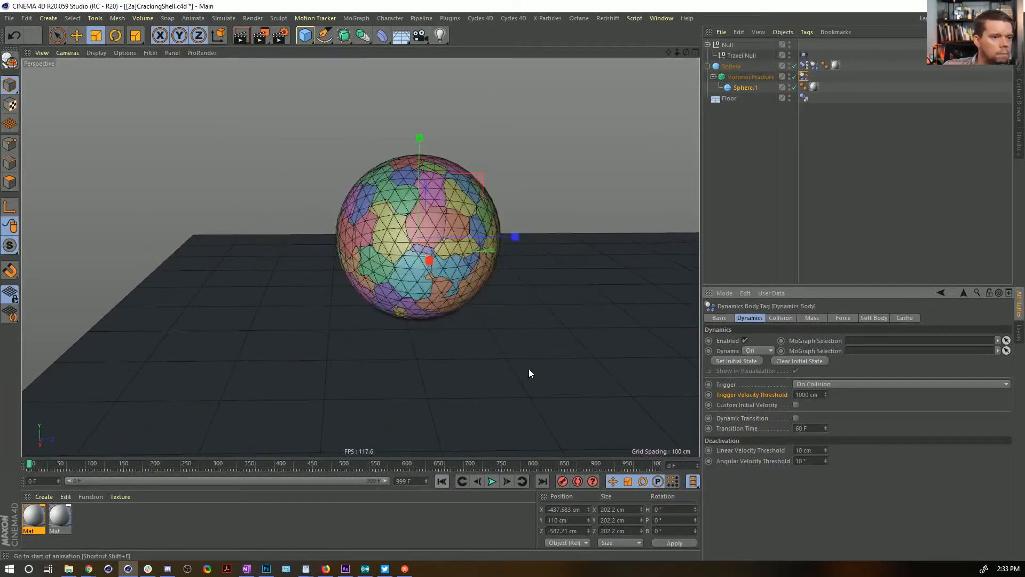
Move the Voronoi Fracture out of the Sphere's hierarchy, disable it with its child, and play the Sphere's motion alone
left_click_drag(750, 76, 745, 125)
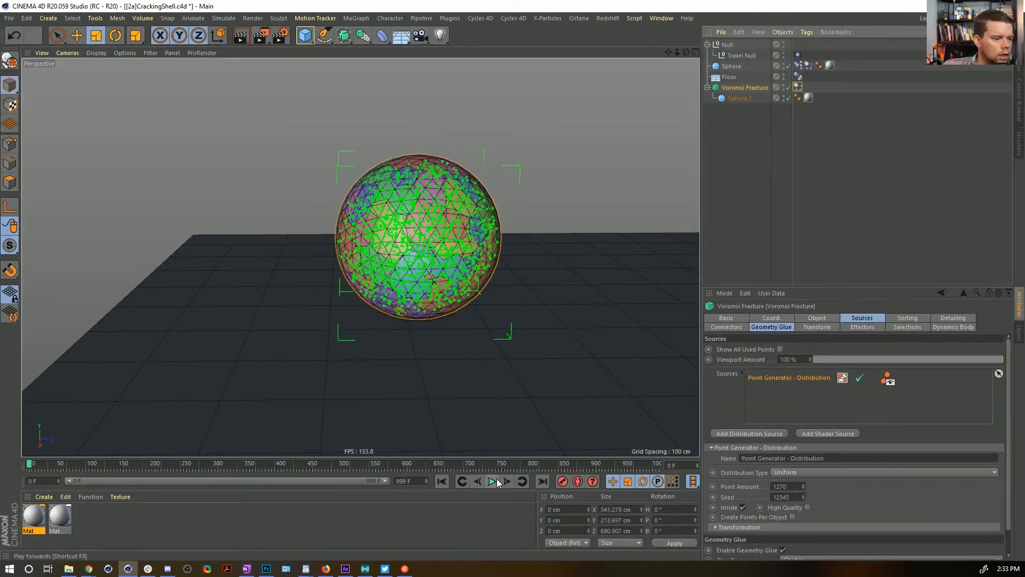
left_click_drag(789, 87, 789, 99)
left_click(653, 329)
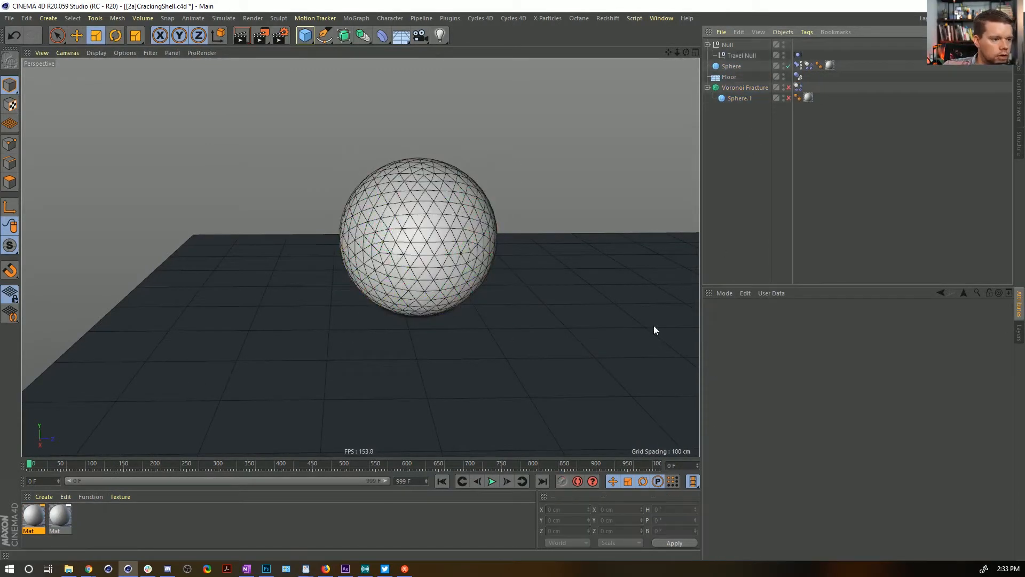
left_click(492, 481)
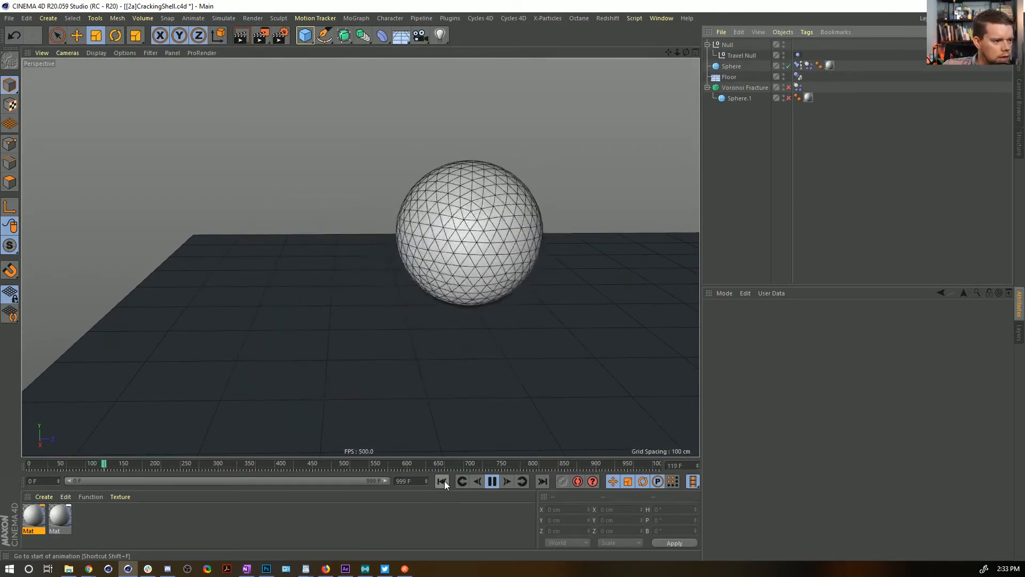
left_click(445, 481)
left_click(492, 481)
left_click(443, 481)
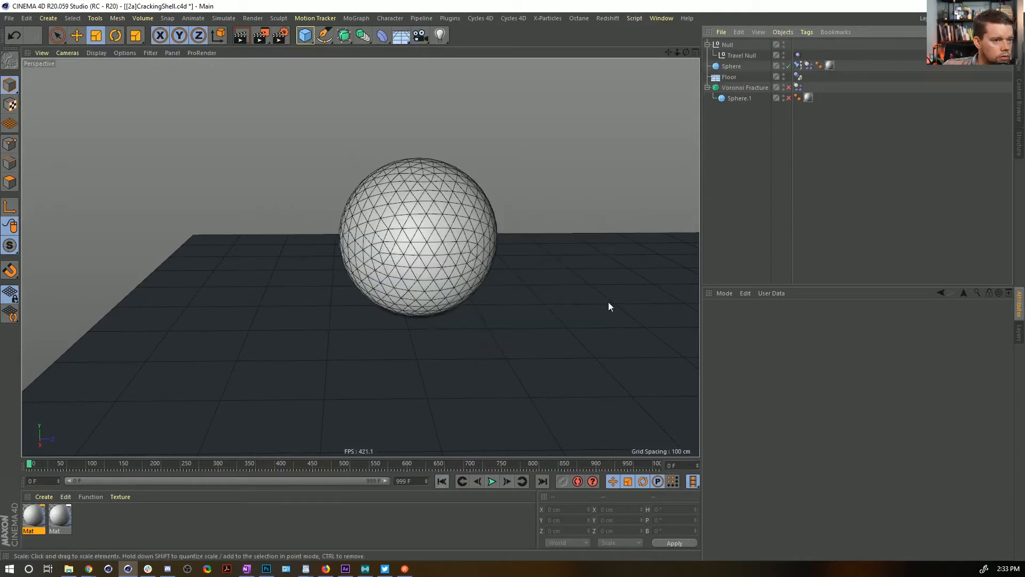
Put the re-enabled Voronoi Fracture back under the Sphere, replay the simulation several times, and return to the first frame
left_click_drag(741, 89, 740, 67)
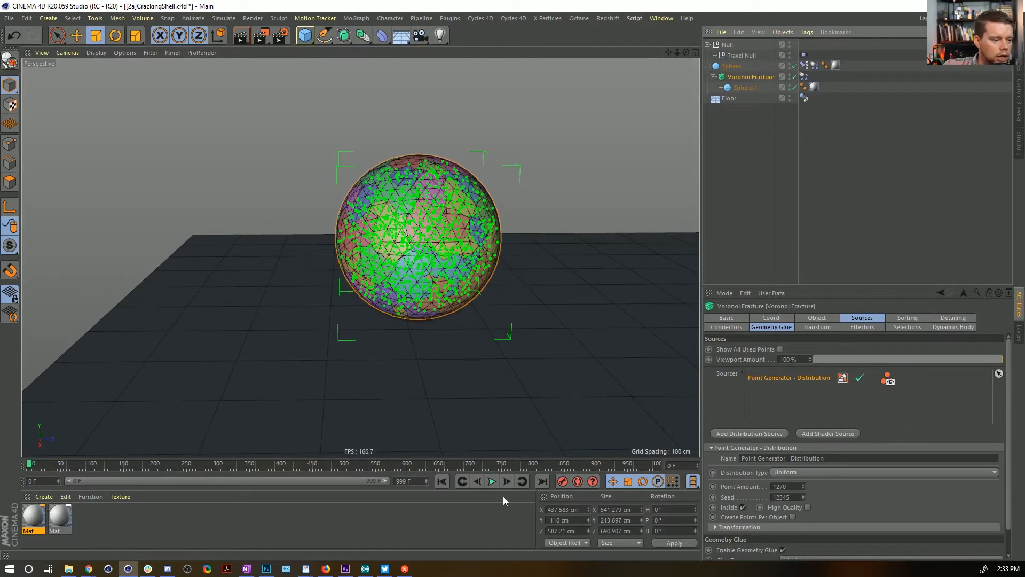
left_click(492, 481)
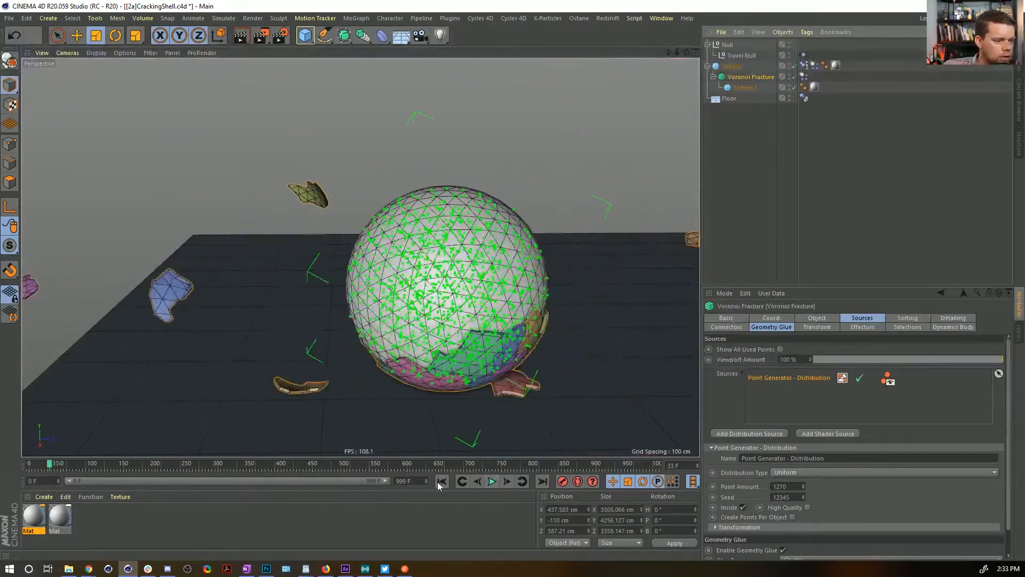
left_click(441, 480)
left_click(493, 481)
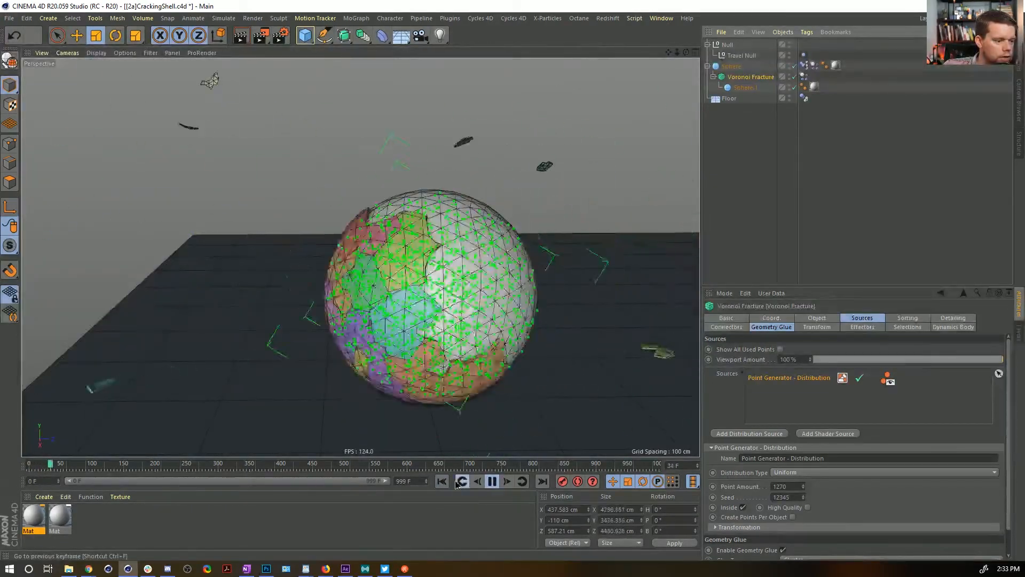
left_click(443, 481)
left_click(491, 482)
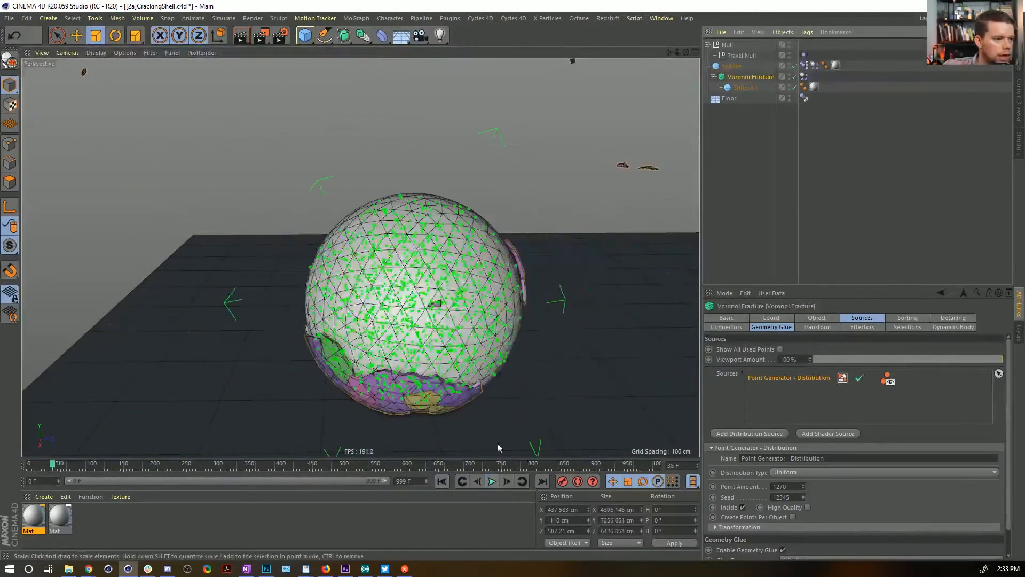
left_click(739, 214)
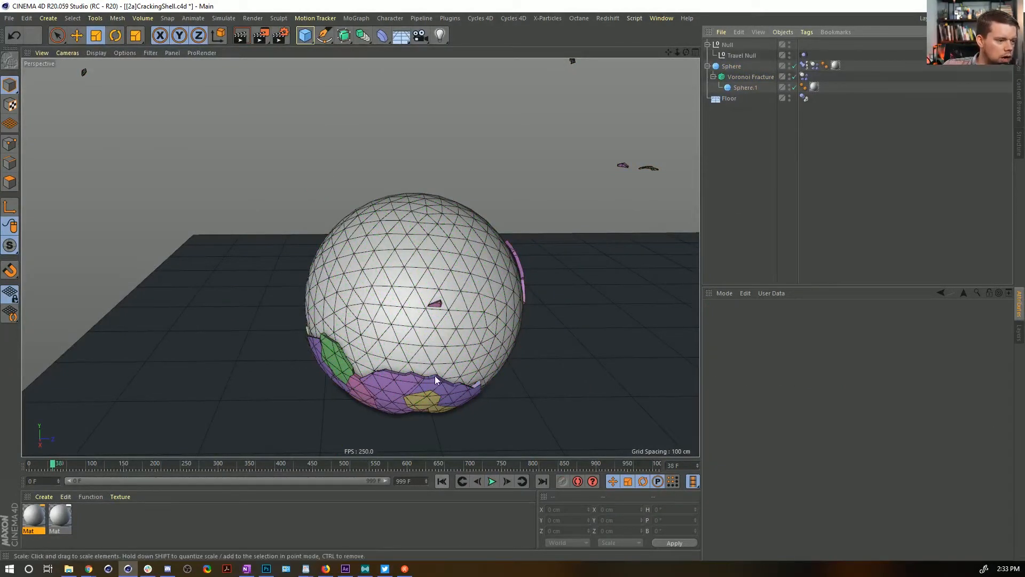
left_click(443, 482)
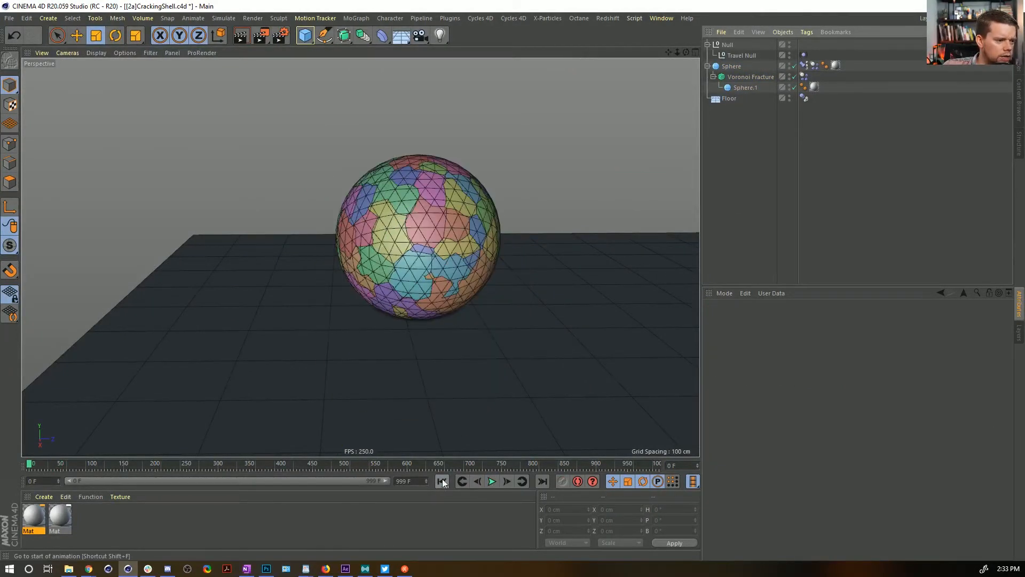
Inspect the Voronoi Fracture's dynamics settings and the collision settings of the Floor's Dynamics Body tag
left_click(804, 76)
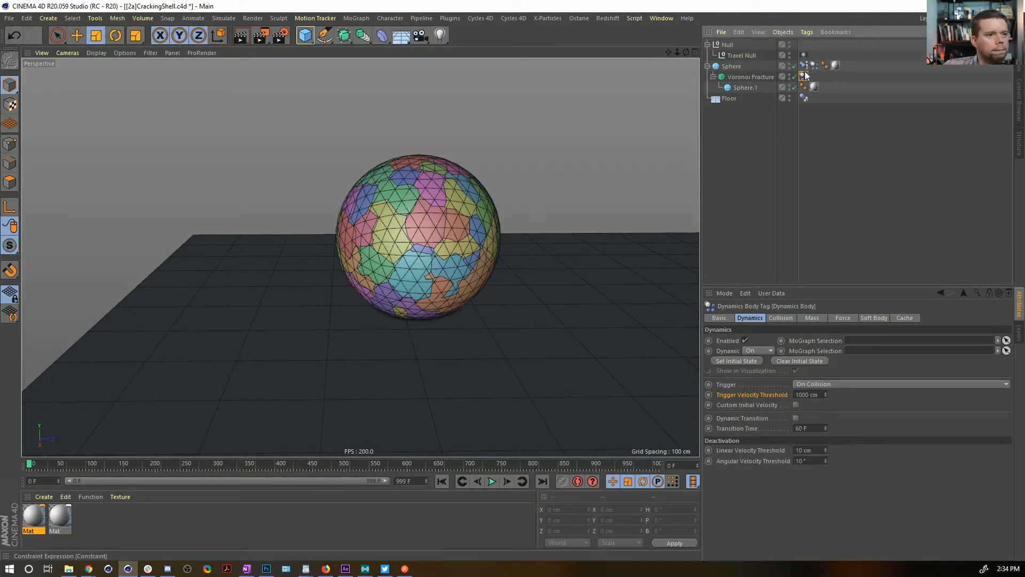
left_click_drag(434, 246, 486, 256, "alt")
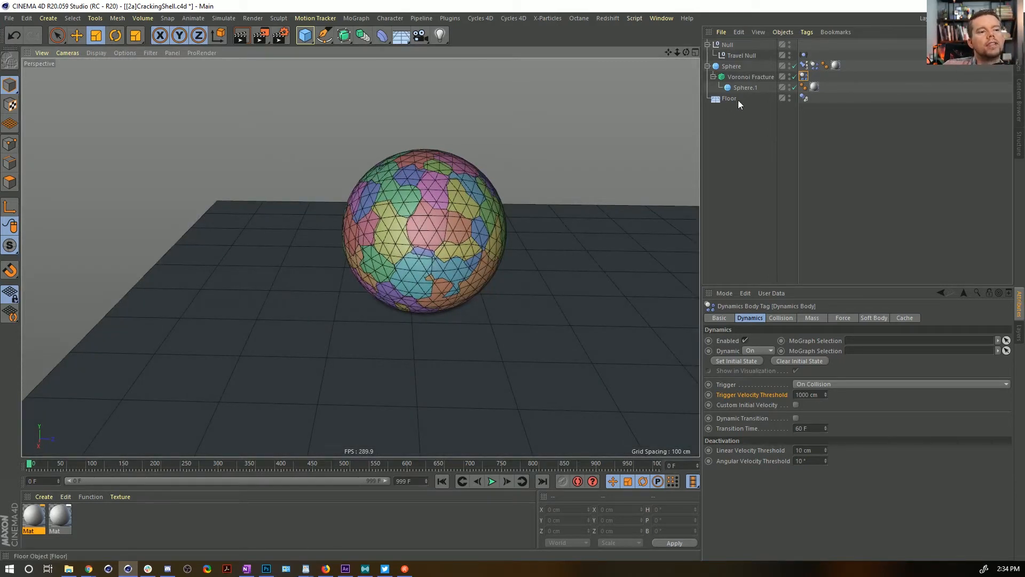
left_click(805, 99)
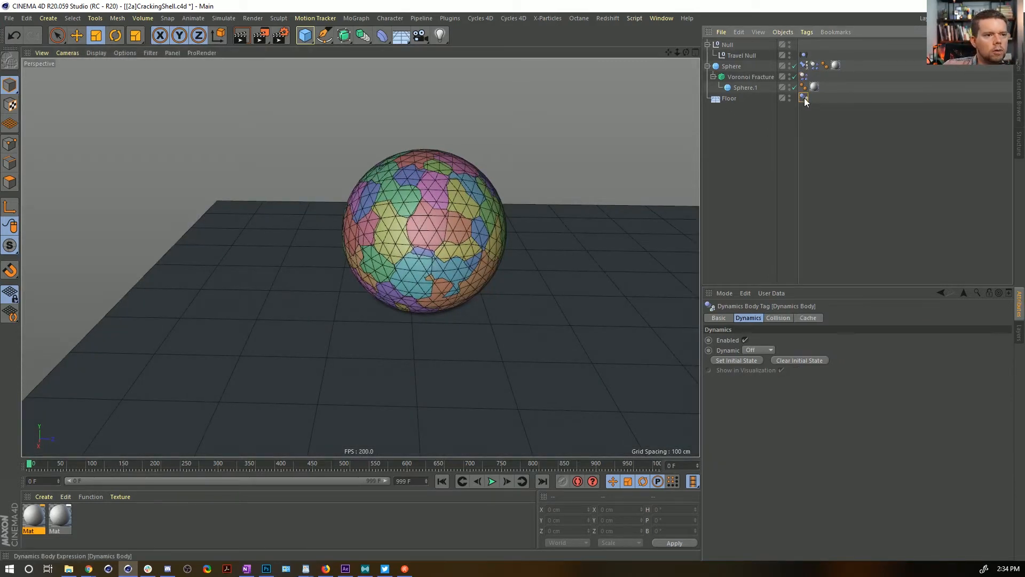
left_click(778, 319)
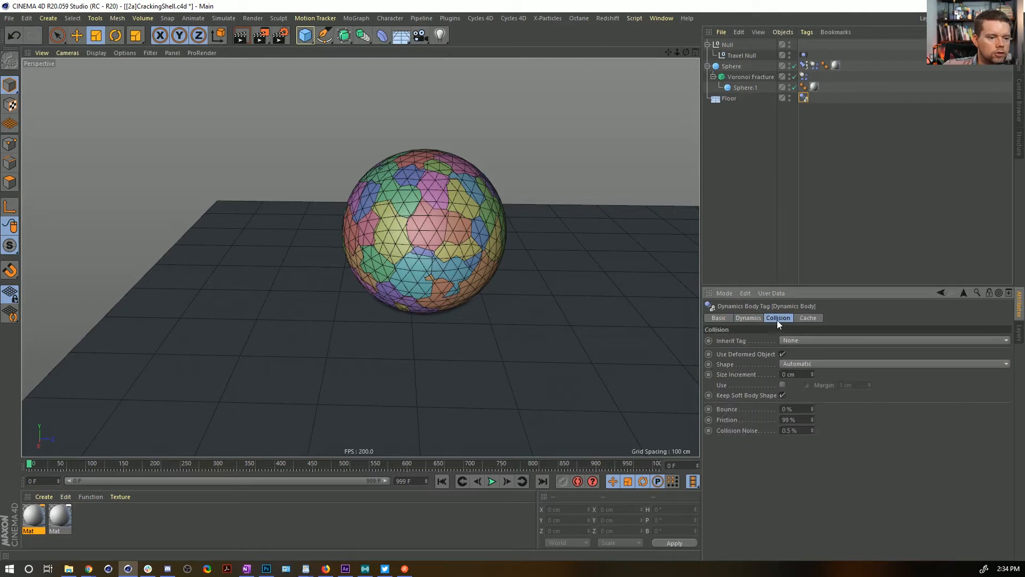
left_click(812, 372)
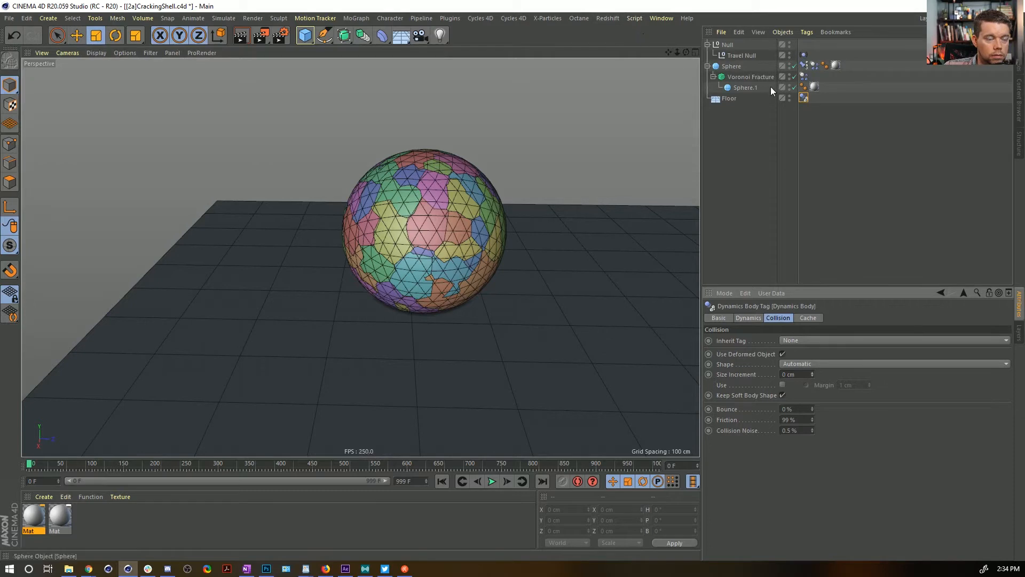
Move the Voronoi Fracture out to the top level of the hierarchy and bake the Sphere's dynamics to its object cache
left_click_drag(753, 76, 746, 127)
left_click(730, 66)
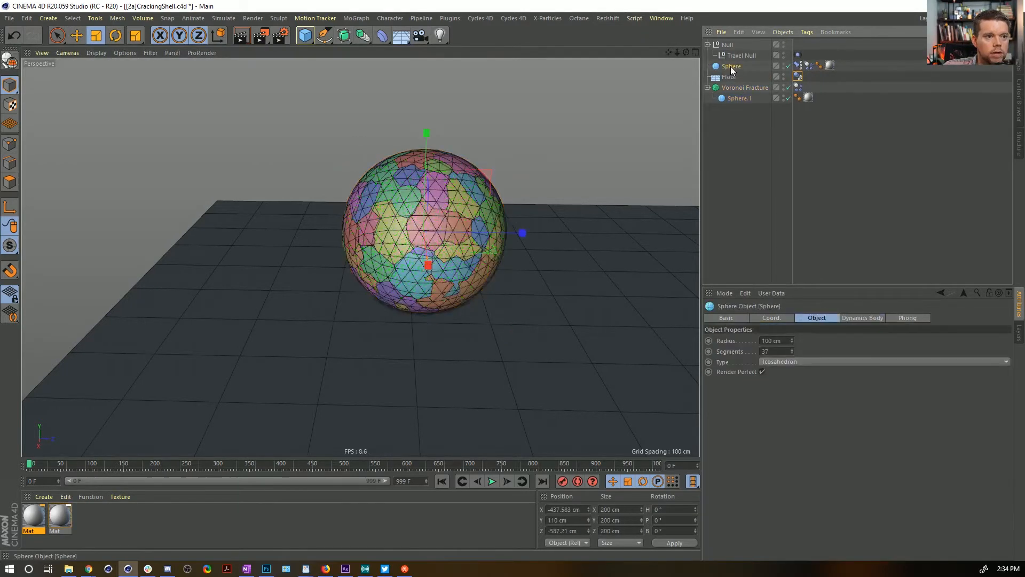
left_click(808, 65)
left_click(900, 318)
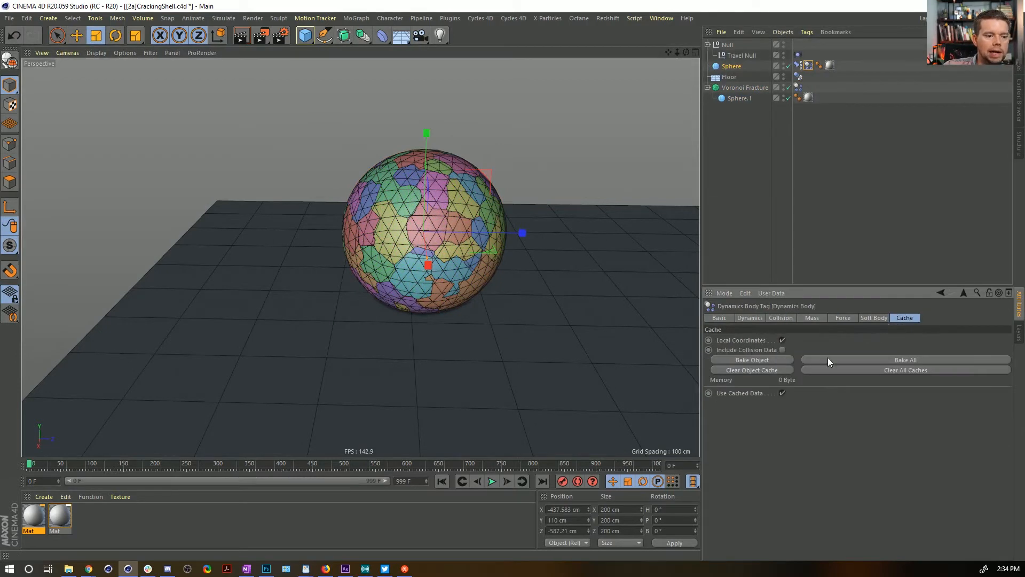
left_click(776, 357)
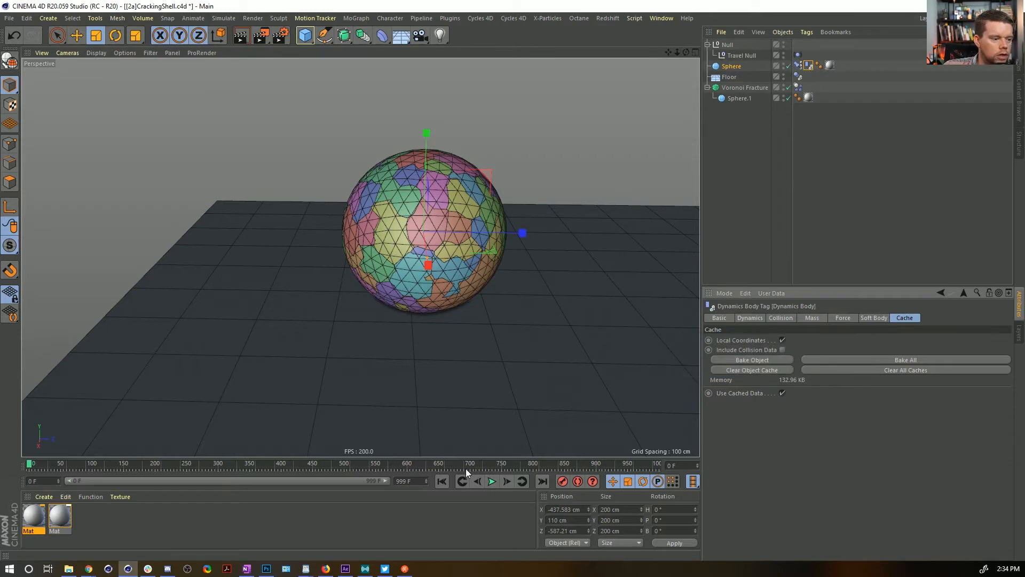
Play the animation with the baked Sphere to check its motion against the shell, and return to the first frame
left_click(493, 481)
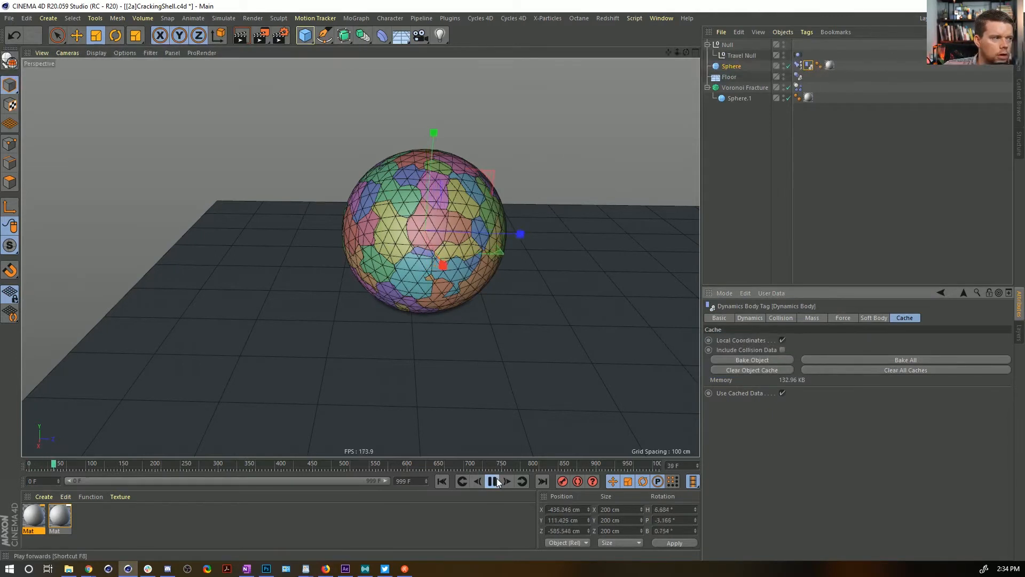
left_click(761, 139)
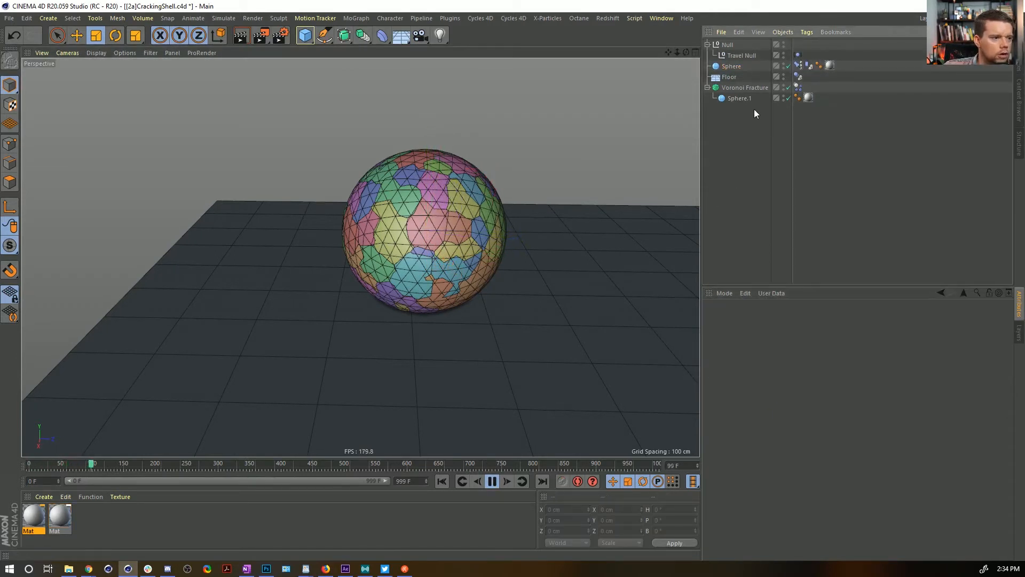
left_click(490, 482)
left_click(445, 482)
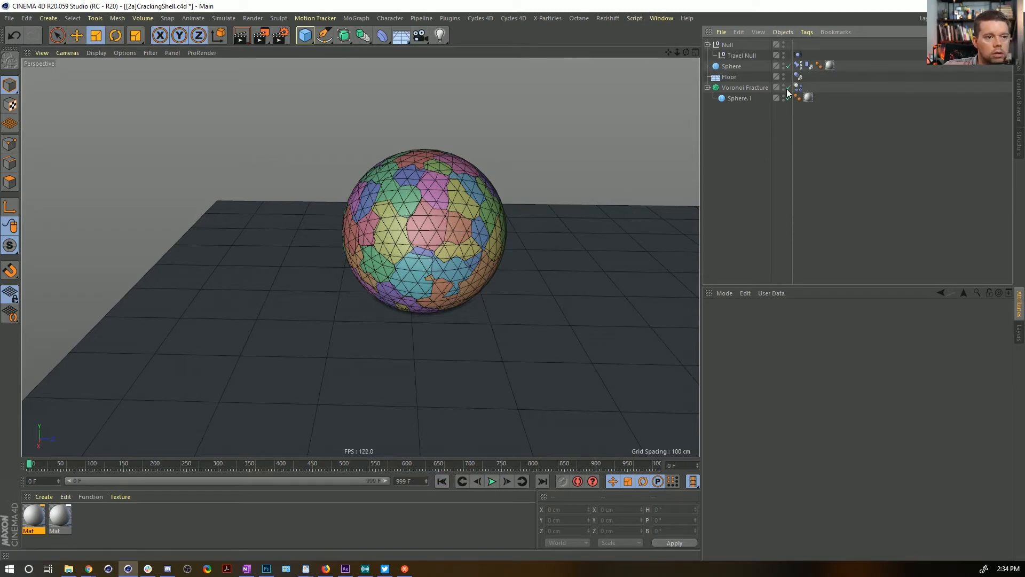
Disable the Constraint tag on the Sphere and play the baked animation
left_click(798, 66)
left_click(726, 68)
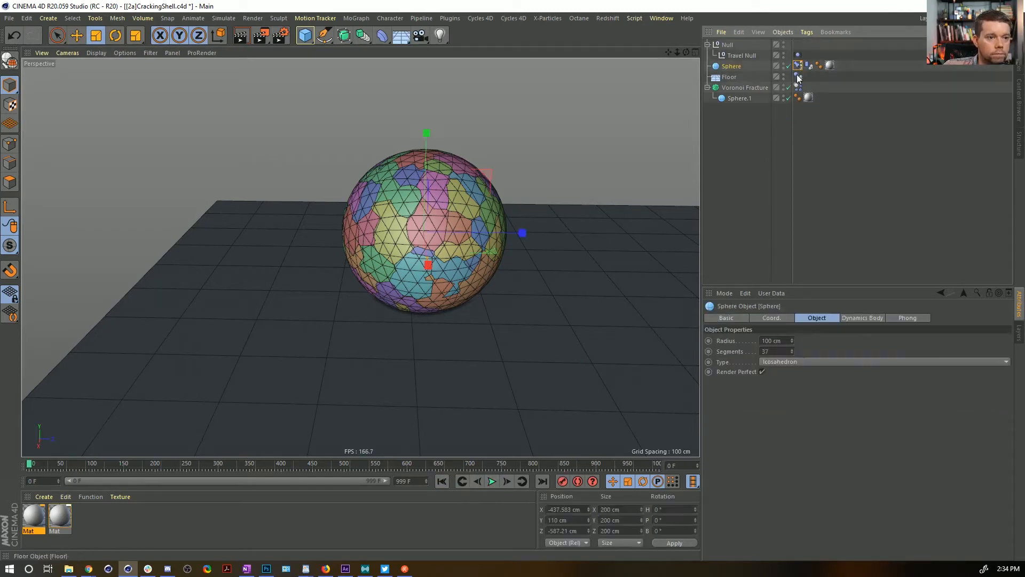
left_click(809, 65)
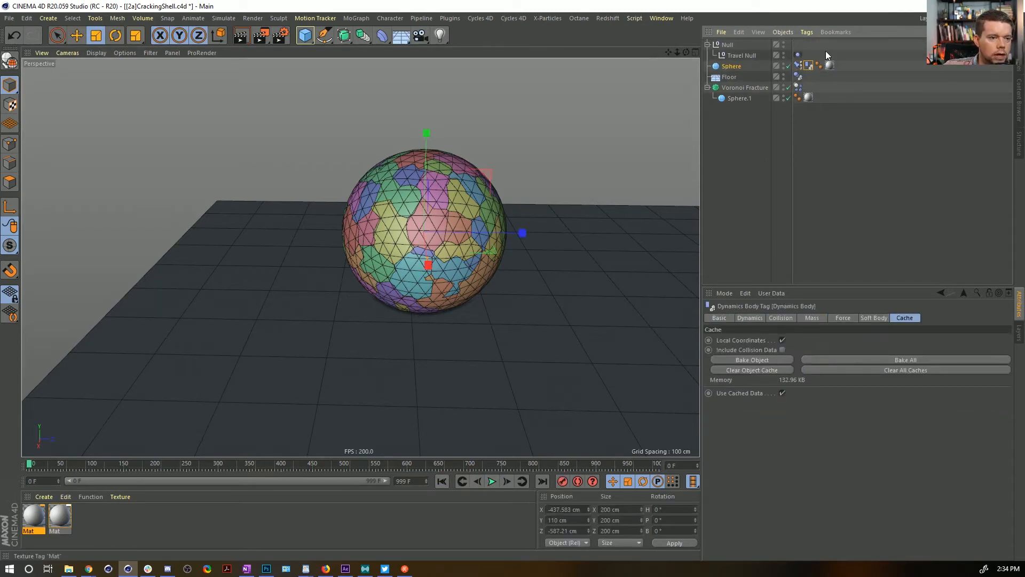
left_click(798, 66)
left_click(713, 318)
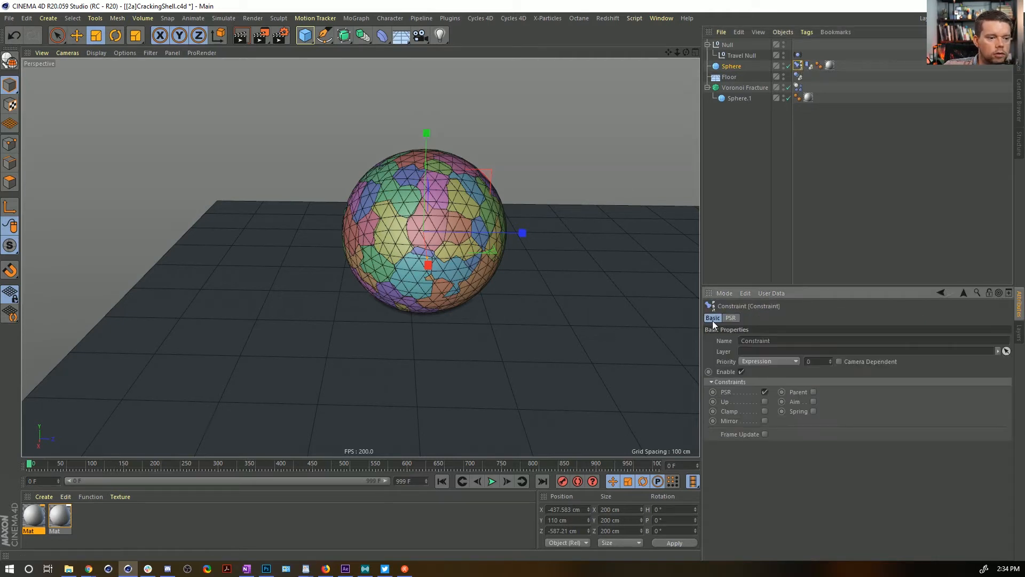
left_click(492, 480)
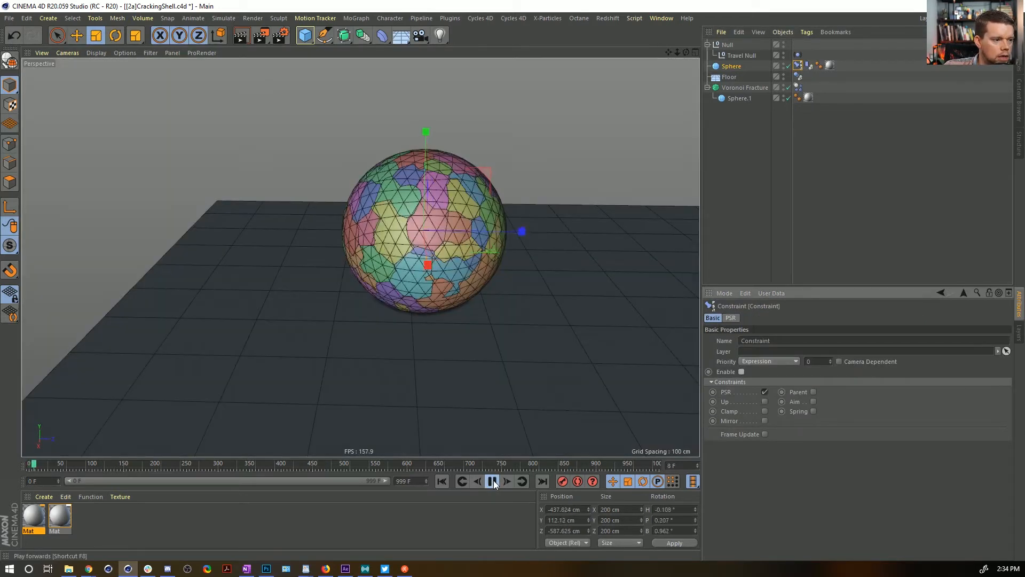
Return to frame 0, disable the Voronoi Fracture, and bake the Sphere's dynamics cache with Bake Object
left_click(442, 480)
left_click(788, 87)
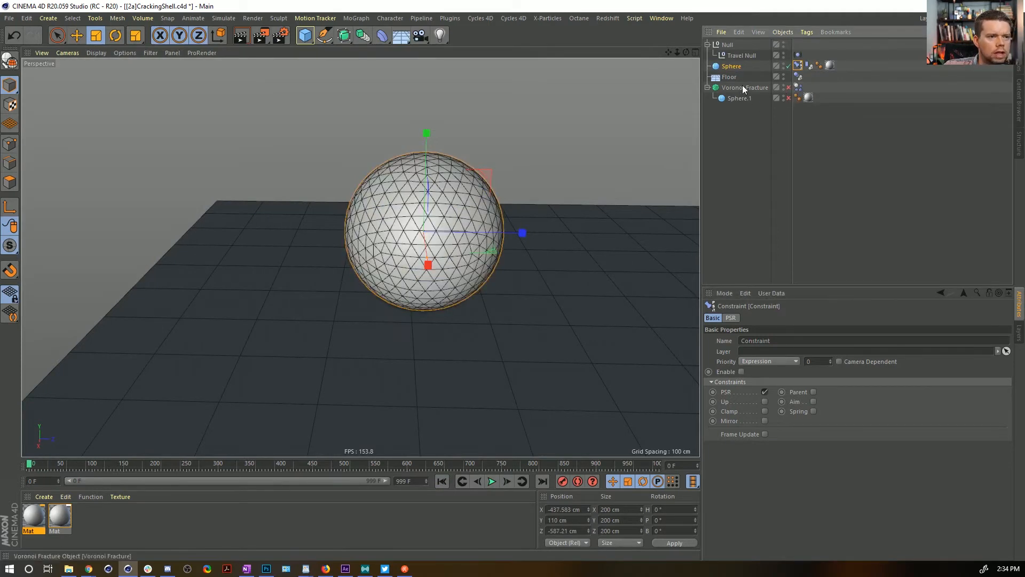
left_click(808, 65)
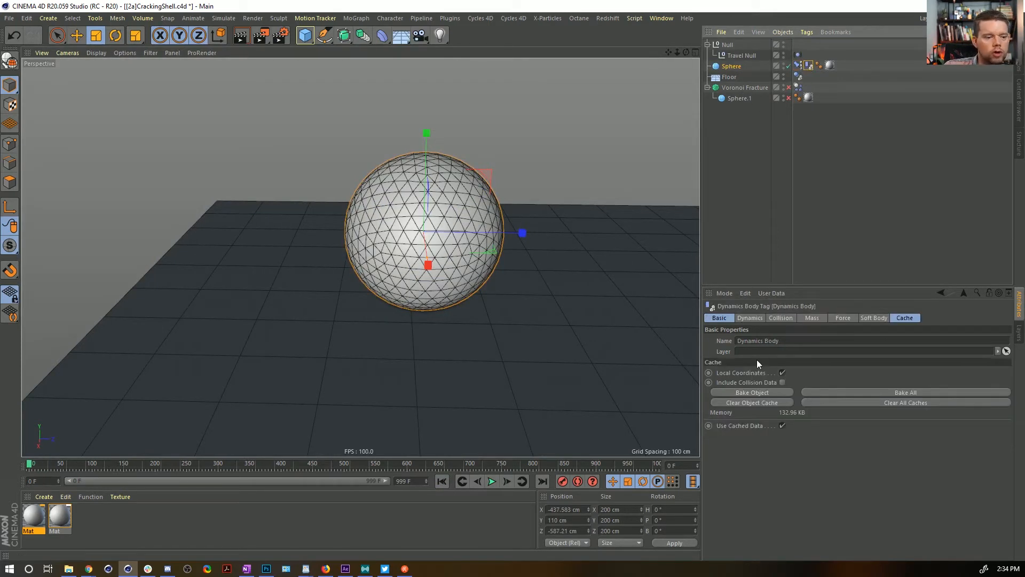
left_click(748, 395)
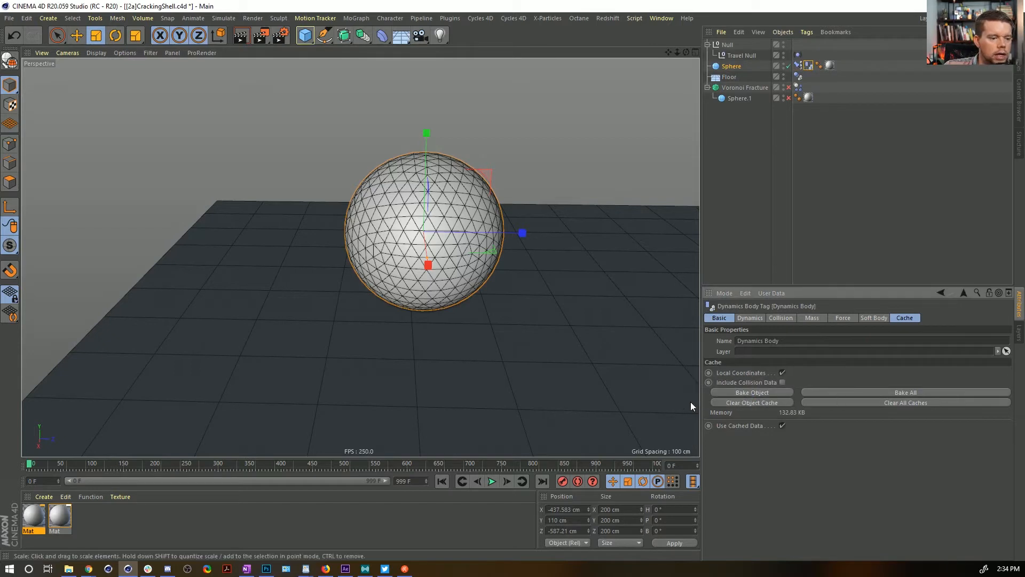
Review the Sphere's constraint and dynamics cache settings and play back its baked motion
left_click(798, 66)
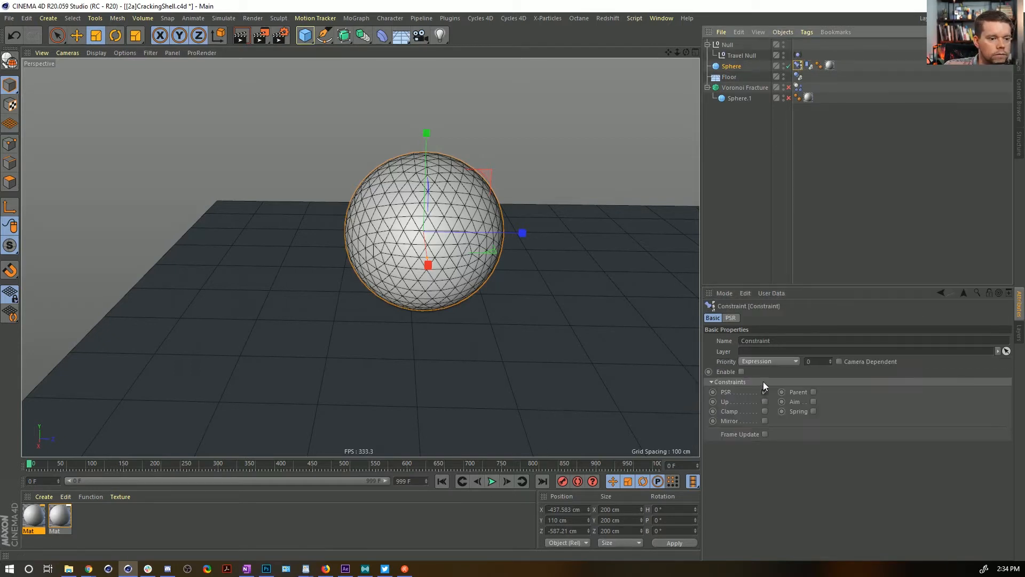
left_click(808, 65)
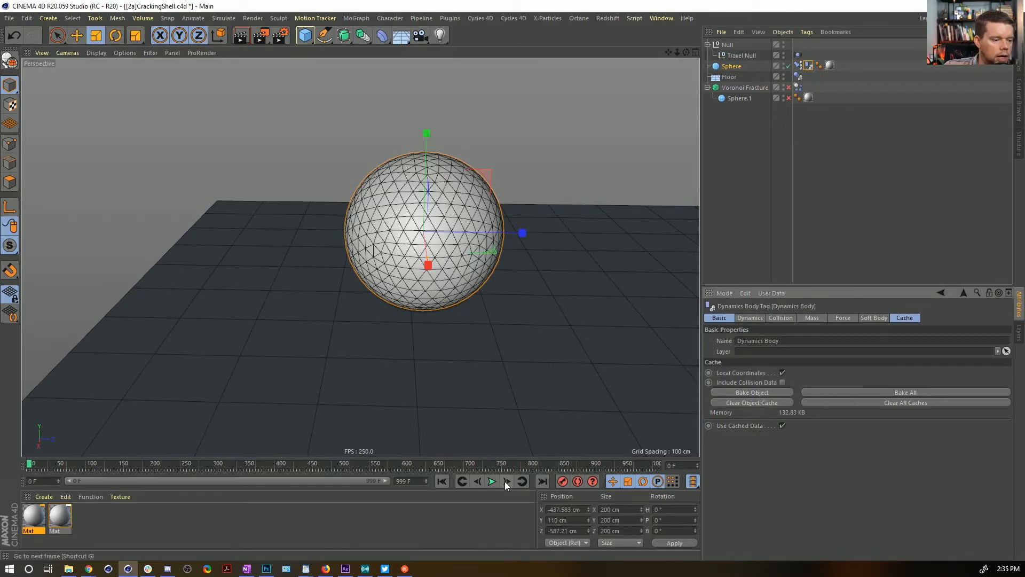
left_click(491, 481)
left_click(491, 482)
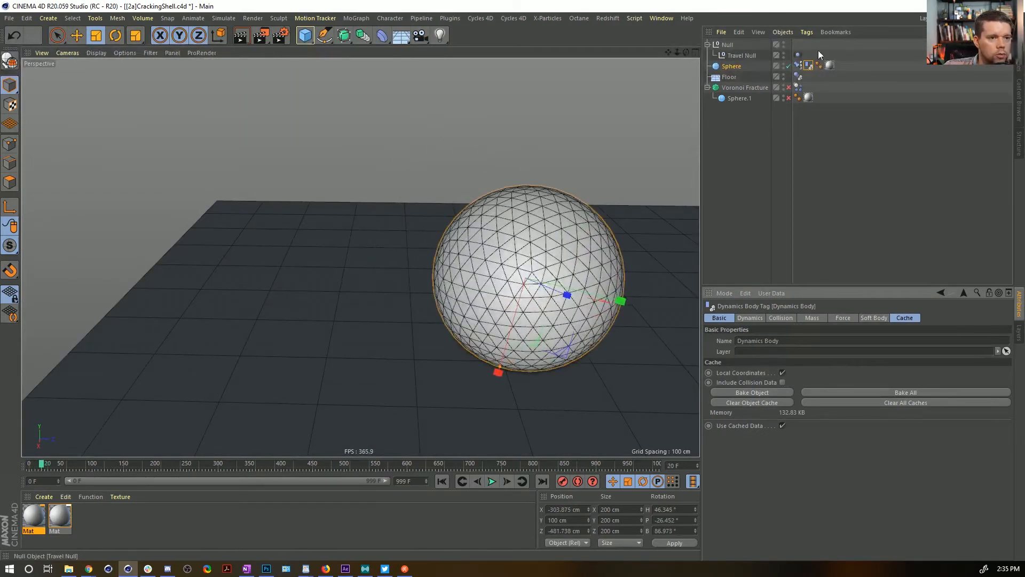
left_click(491, 481)
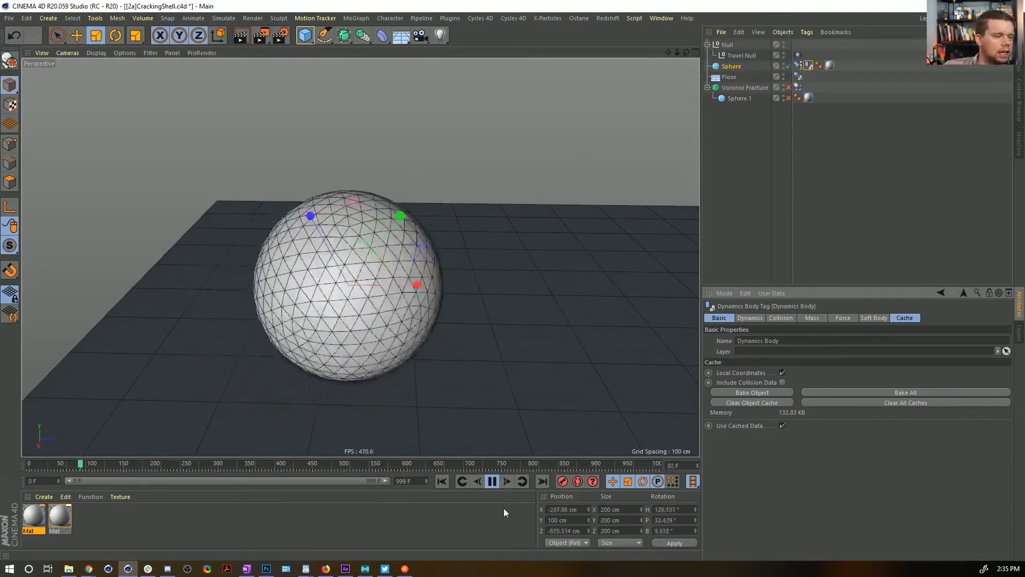
left_click(485, 479)
left_click(437, 480)
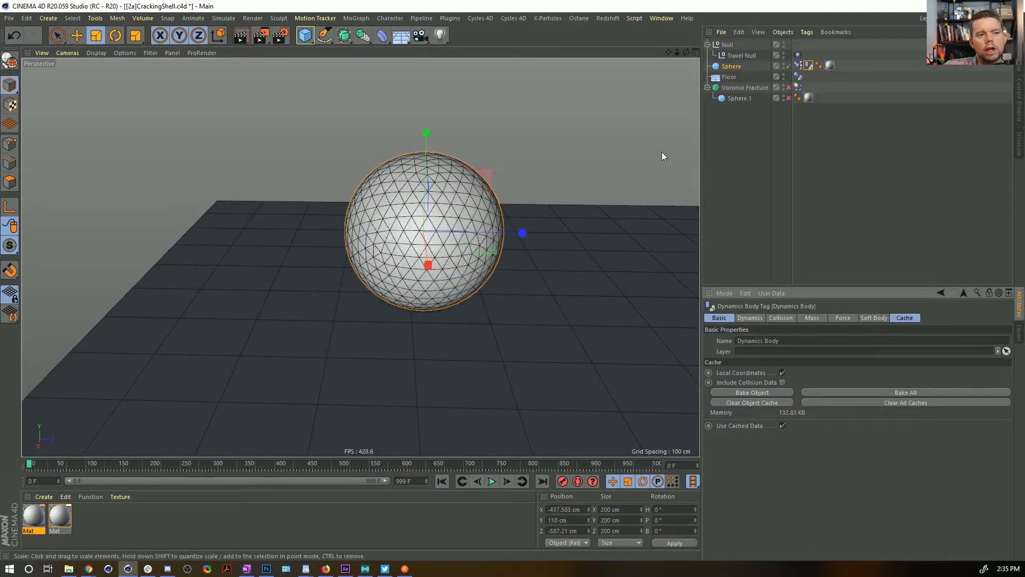
Check how the sphere meets the floor at frame 16, and set the Floor's Y position to -5 cm
left_click_drag(549, 245, 482, 252, "alt")
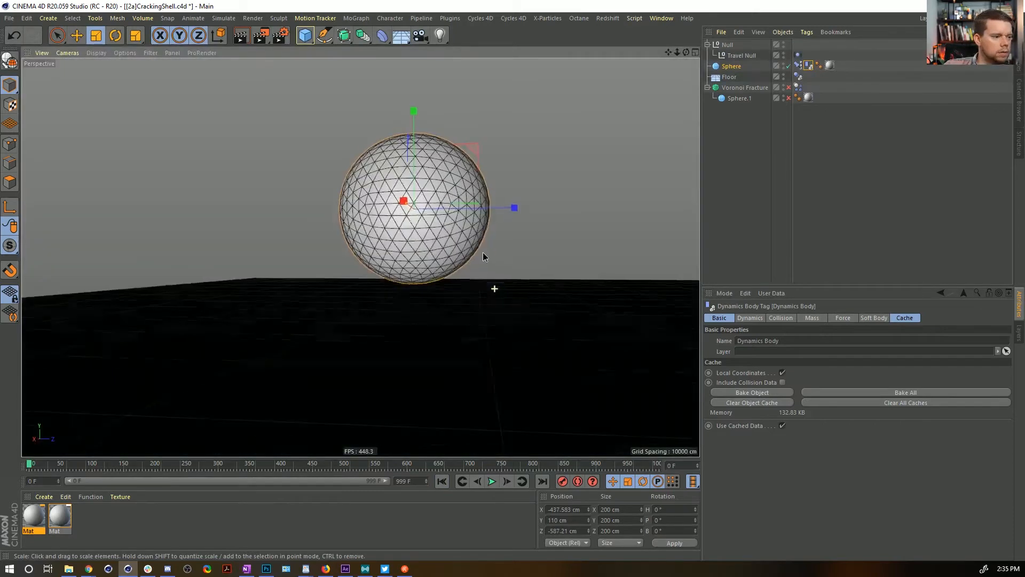
left_click(492, 481)
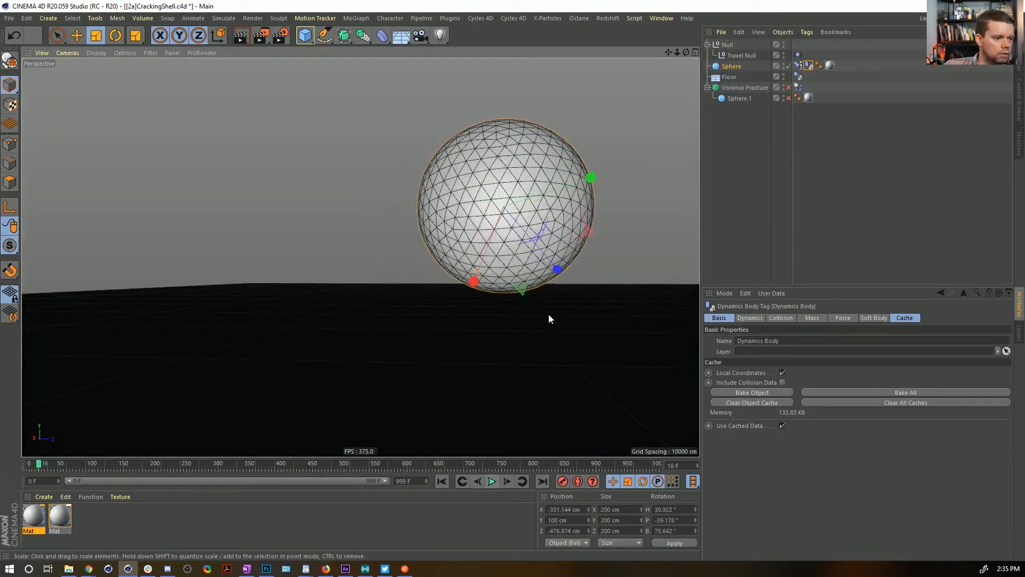
left_click_drag(549, 312, 417, 261, "alt")
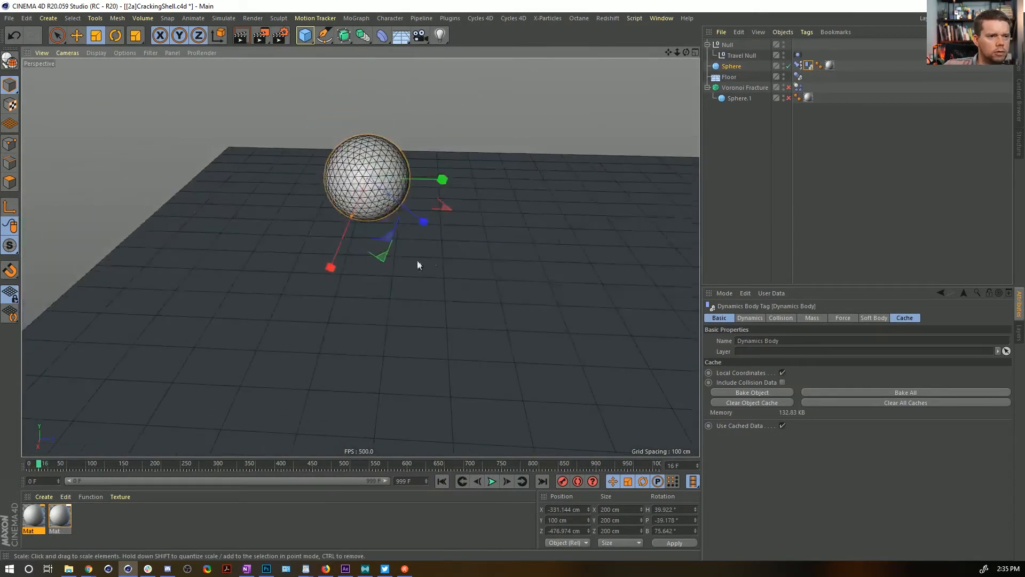
left_click(729, 76)
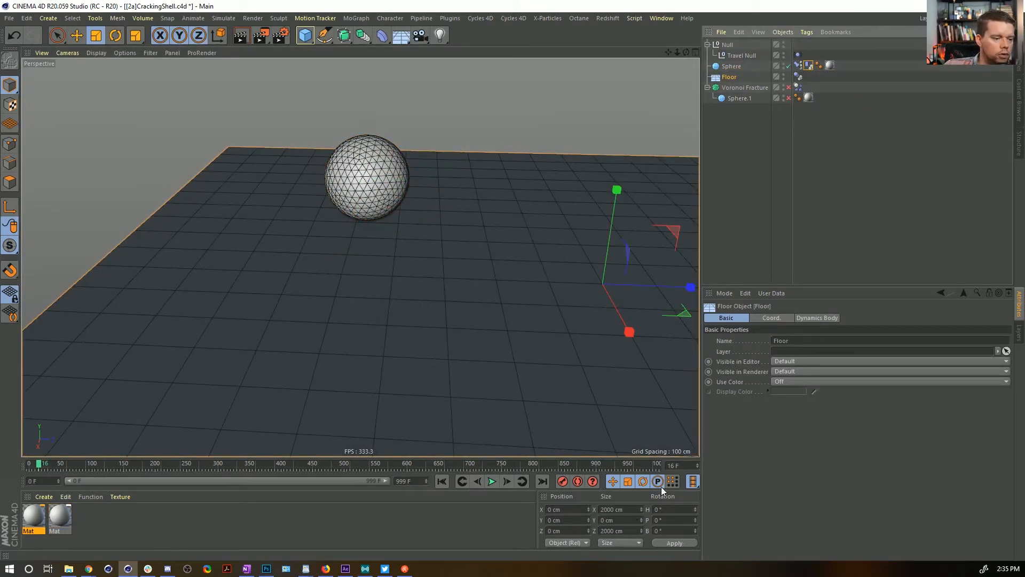
left_click_drag(588, 524, 588, 522)
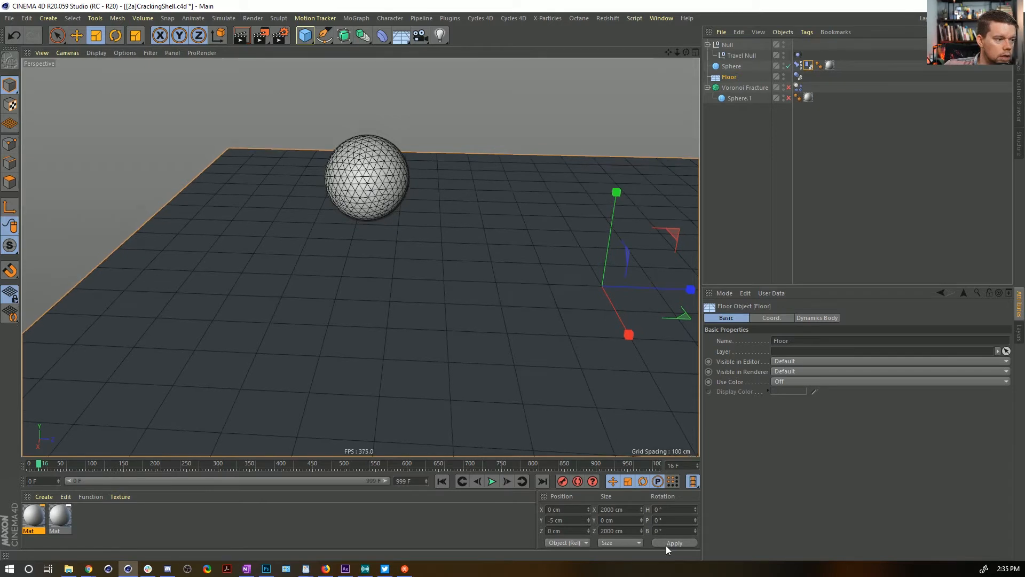
Re-enable the Voronoi Fracture, select it, and return the animation to frame 0
left_click_drag(533, 373, 750, 174, "alt")
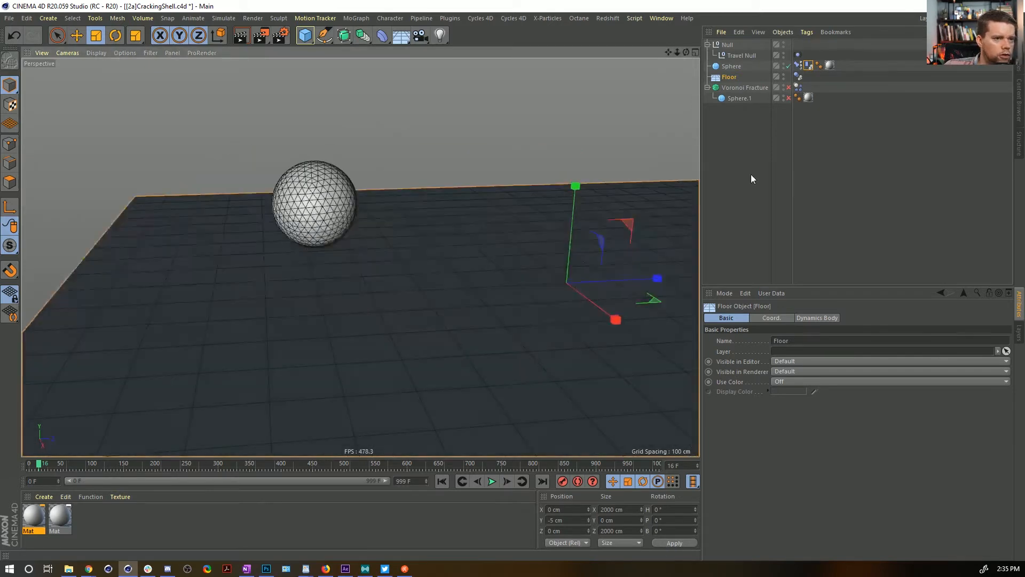
left_click(788, 87)
left_click(745, 87)
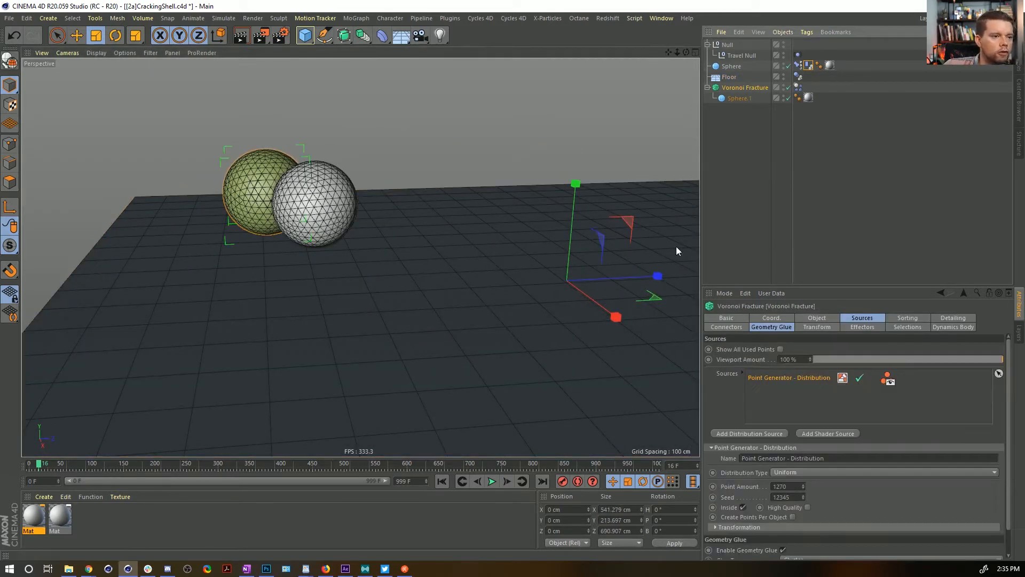
left_click(441, 481)
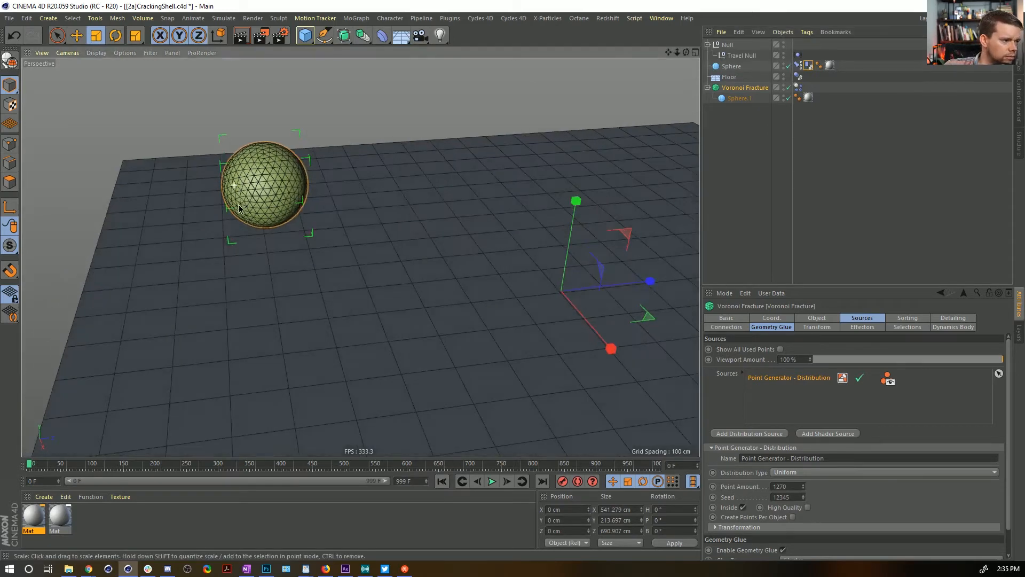
scroll(208, 181, "up", 8)
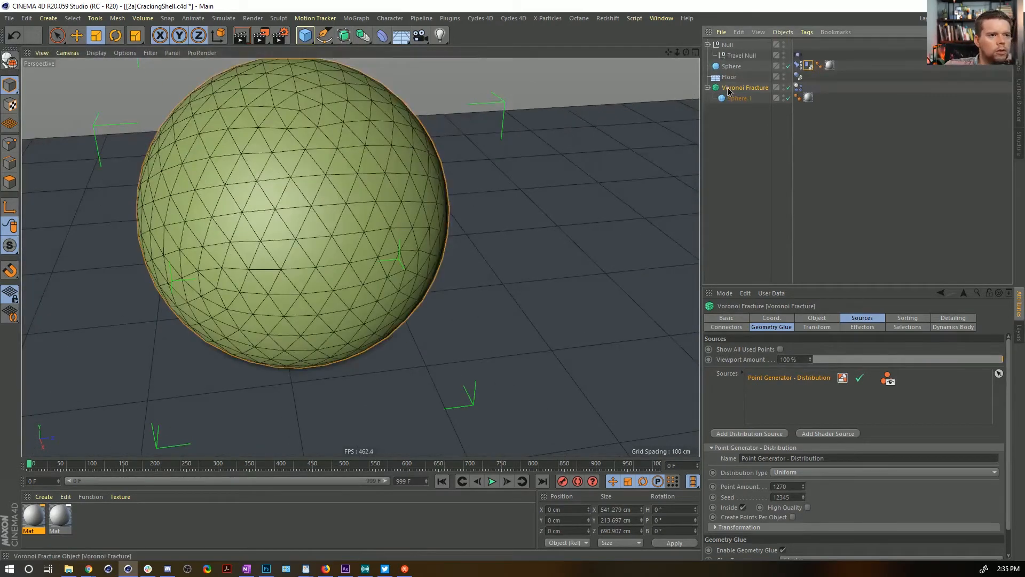
Regenerate the Voronoi Fracture's fragments by toggling the Inside option of its Point Generator - Distribution source off and on
left_click(804, 487)
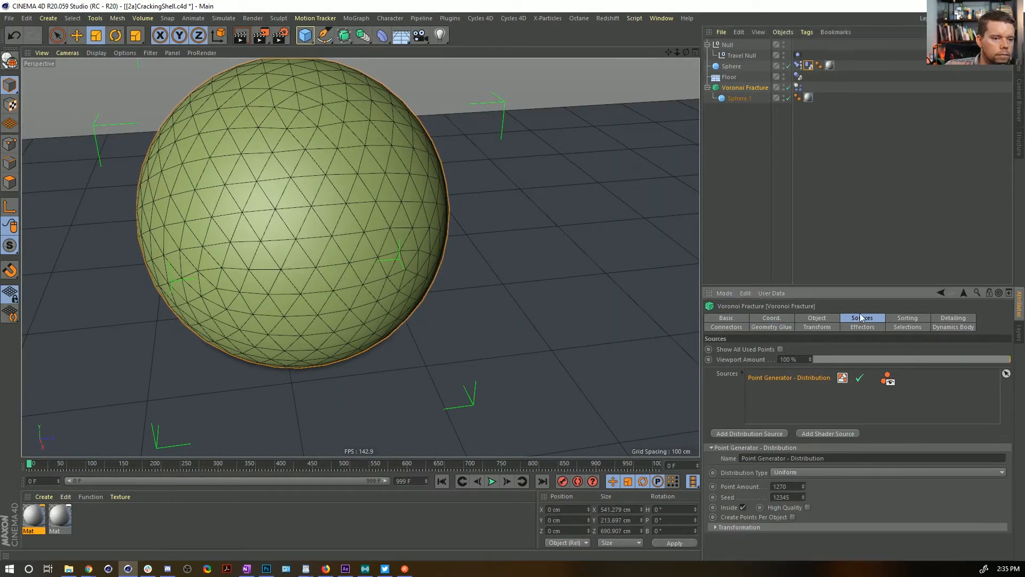
left_click(832, 317)
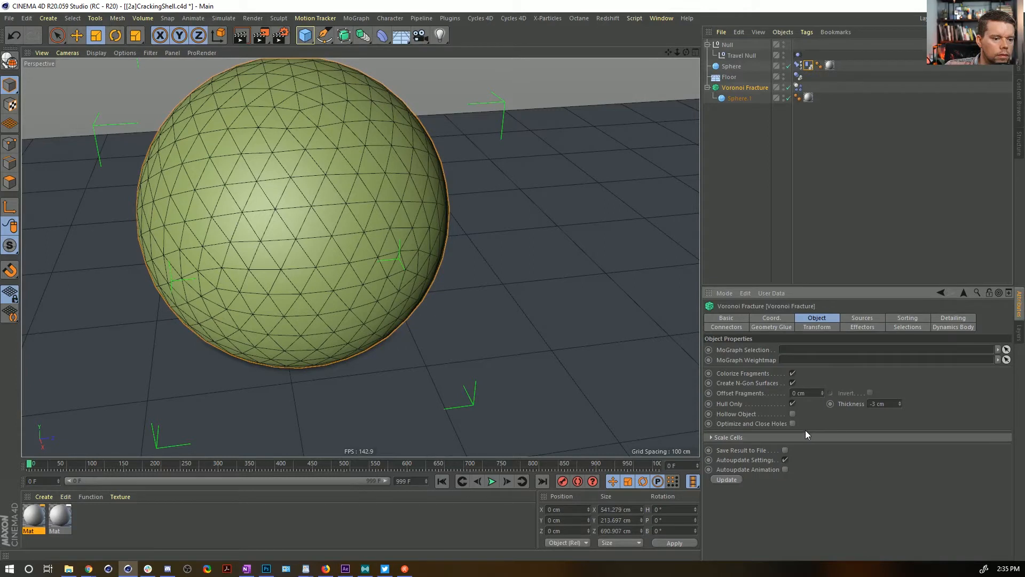
left_click(849, 317)
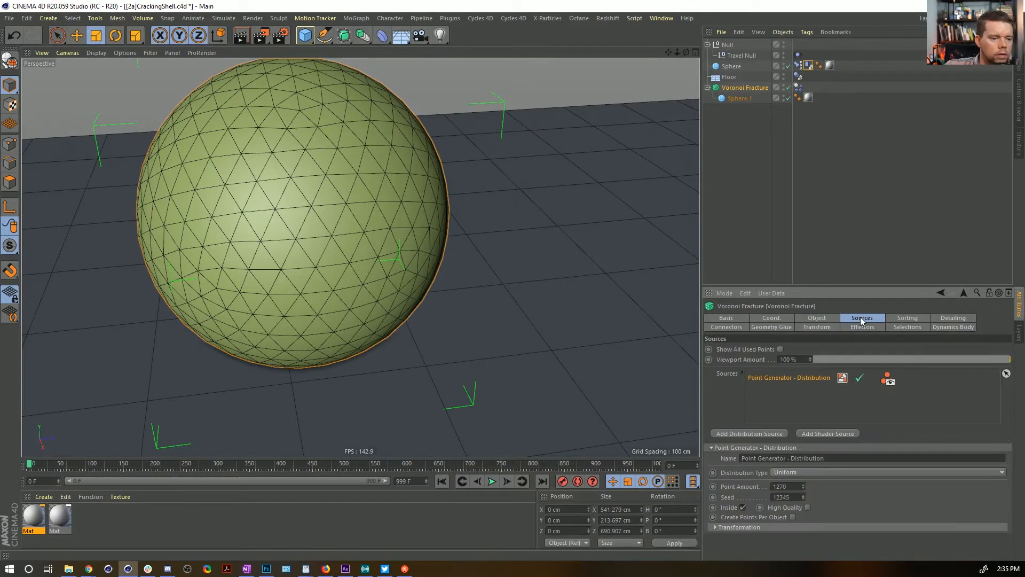
left_click(809, 319)
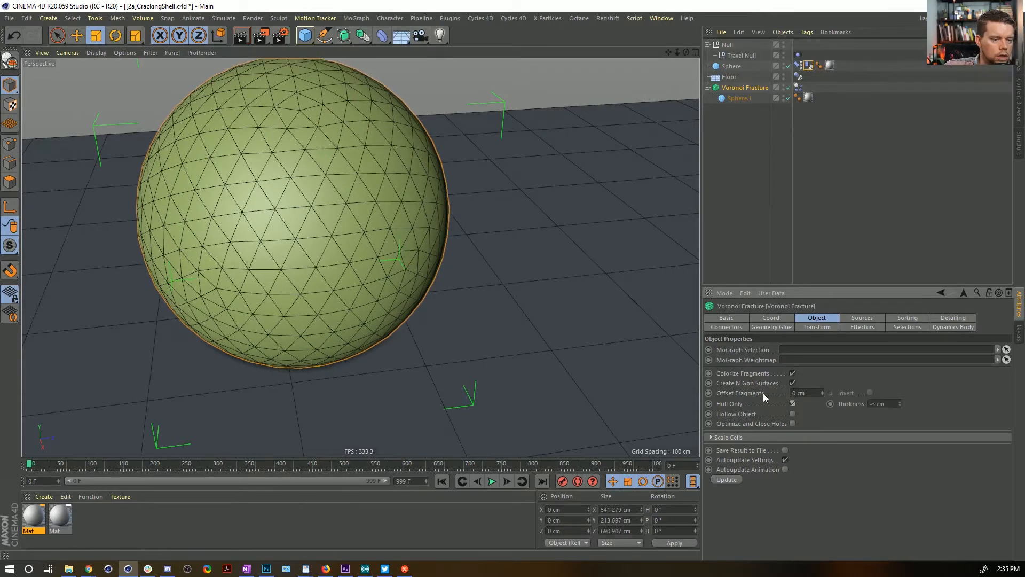
left_click(739, 98)
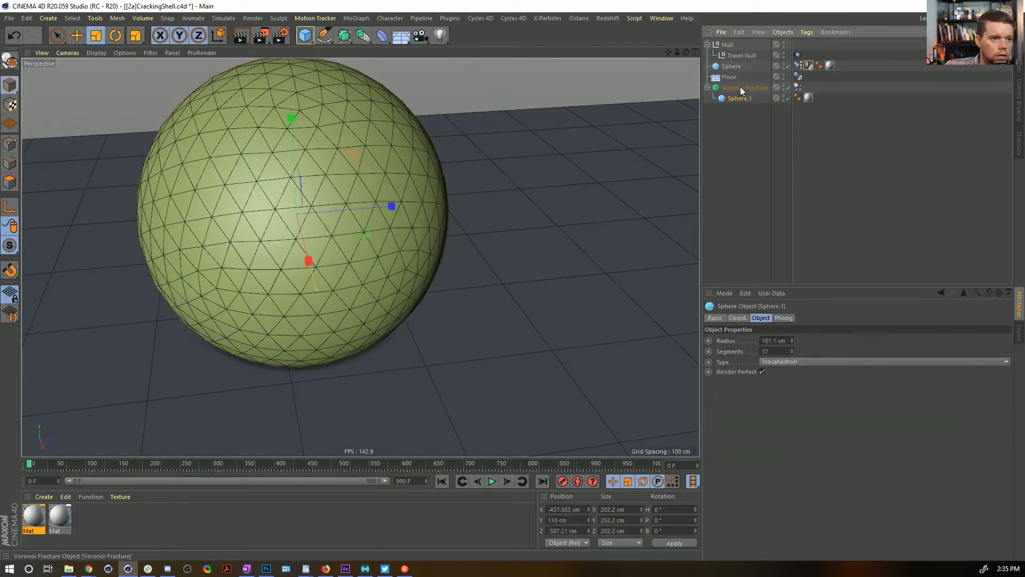
left_click(741, 88)
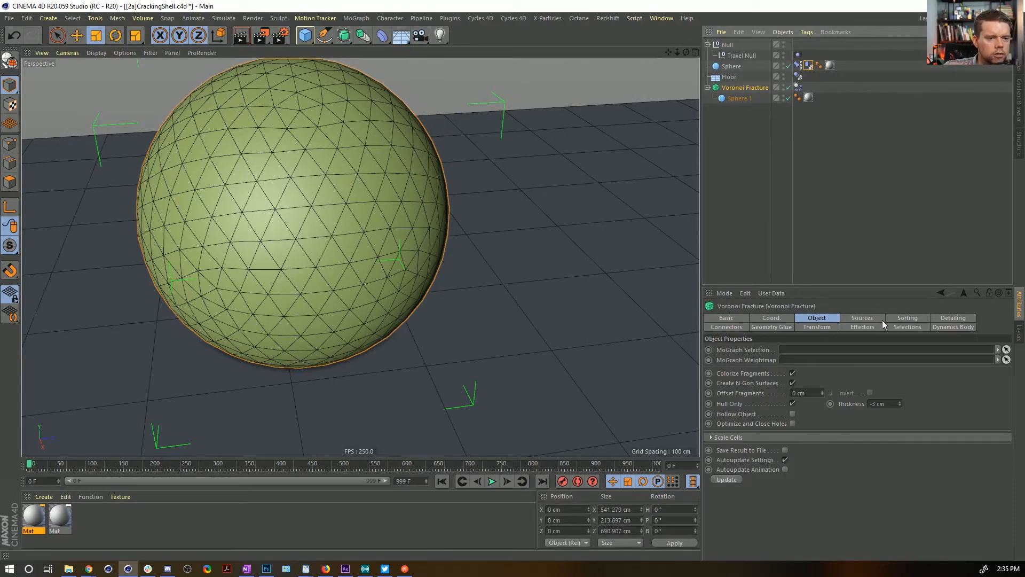
left_click(864, 318)
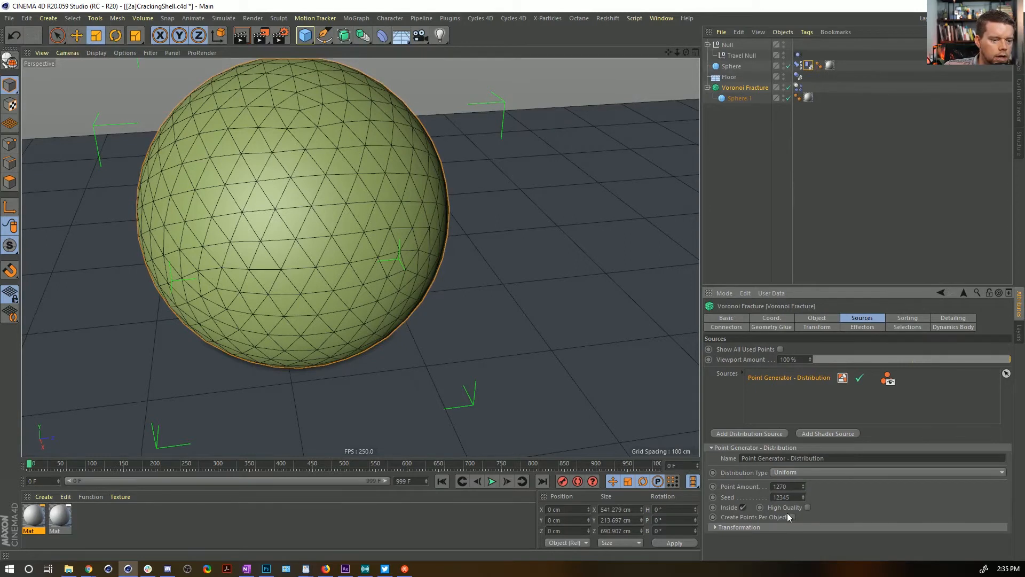
left_click(742, 509)
left_click(742, 508)
left_click(789, 86)
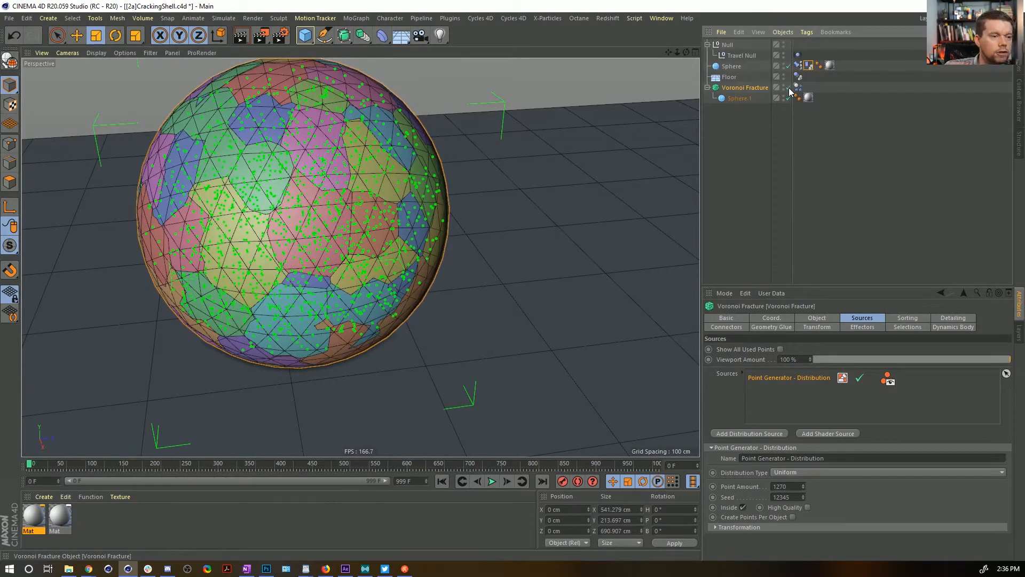
left_click(737, 160)
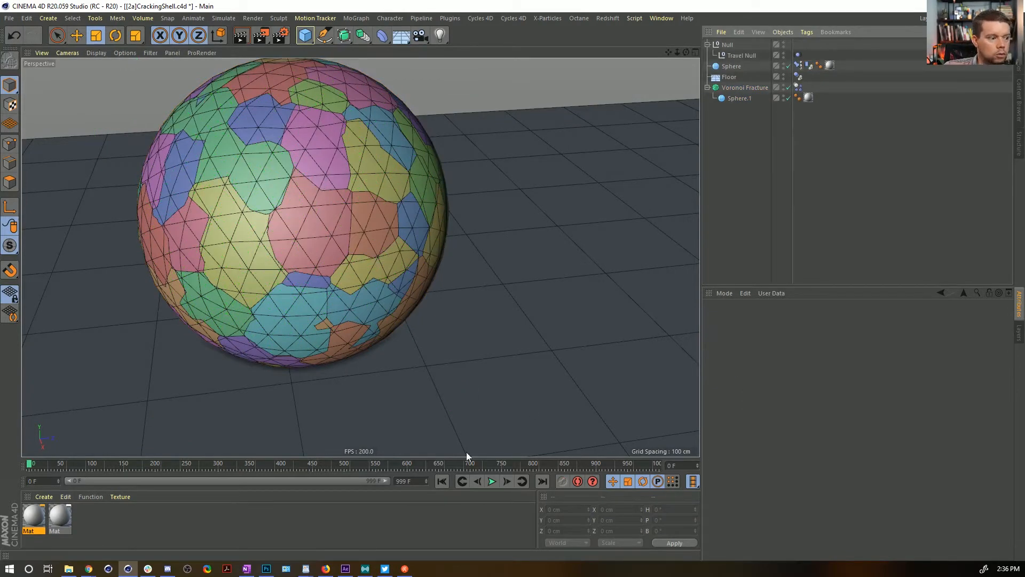
Make the Voronoi Fracture a child of the baked Sphere in the object hierarchy
left_click(757, 88)
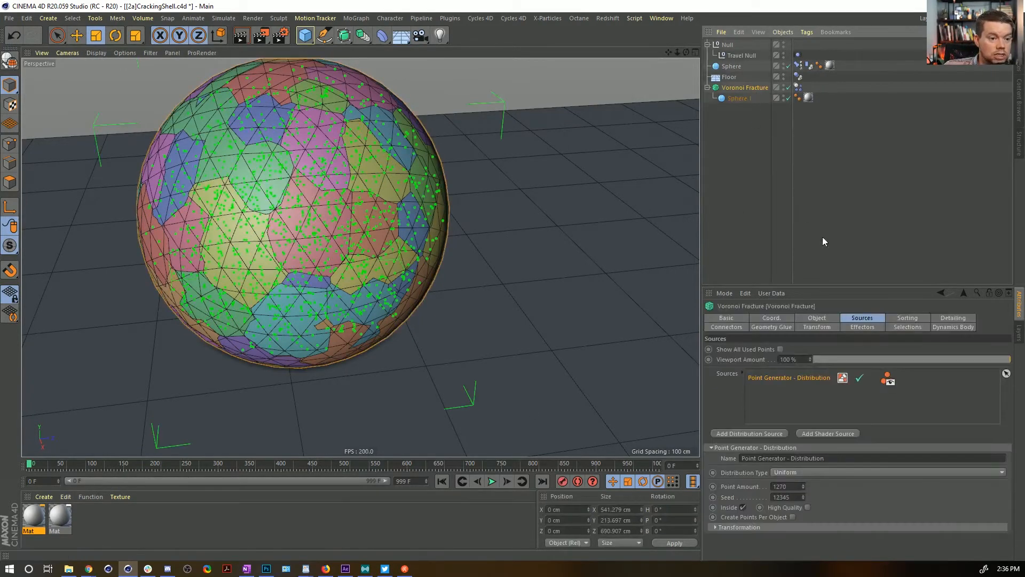
left_click(822, 318)
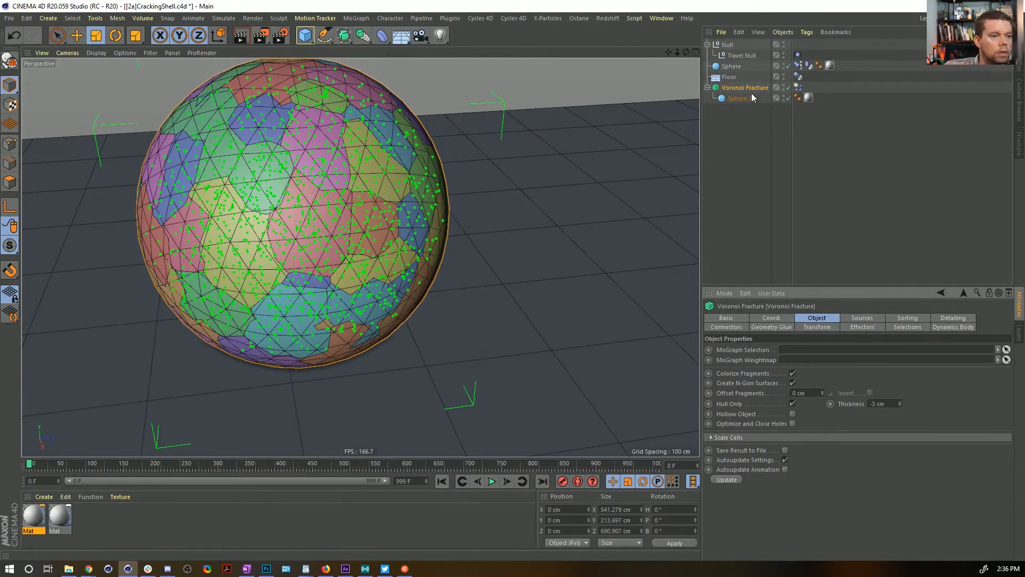
left_click_drag(746, 91, 735, 68)
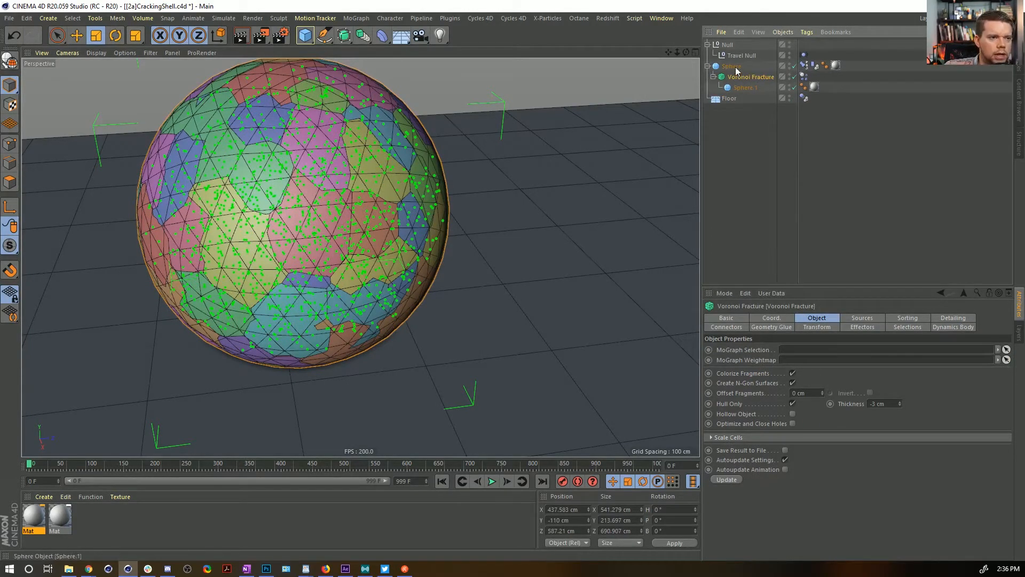
left_click(750, 144)
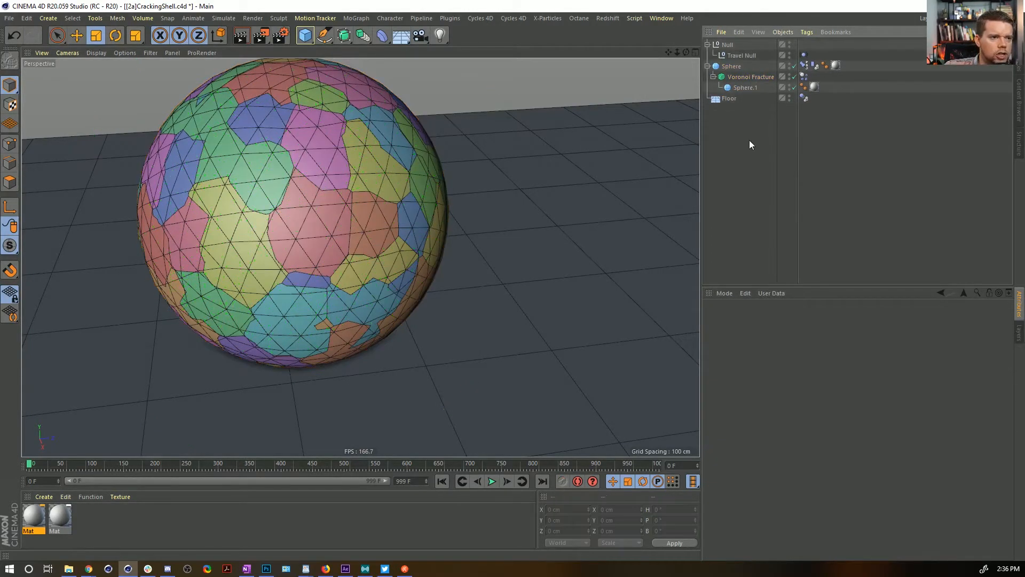
Play the animation and examine from a distance how the fractured shell follows the rolling Sphere
left_click(493, 482)
right_click_drag(525, 308, 360, 256, "alt")
mouse_move(376, 196)
left_mouse_down("alt")
mouse_move(371, 135)
mouse_move(388, 210)
left_mouse_up("alt")
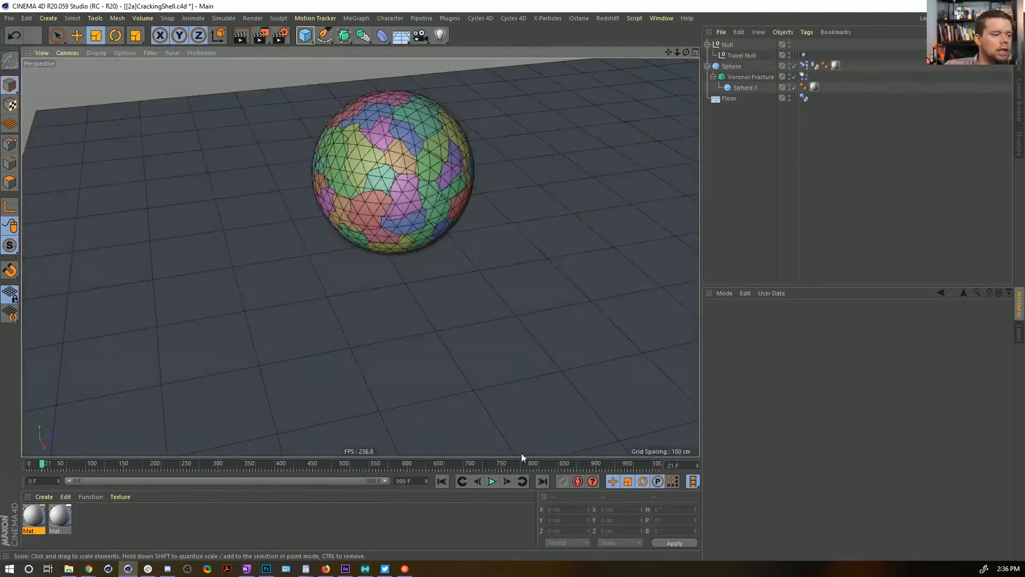
left_click(493, 483)
left_click_drag(381, 280, 338, 251, "alt")
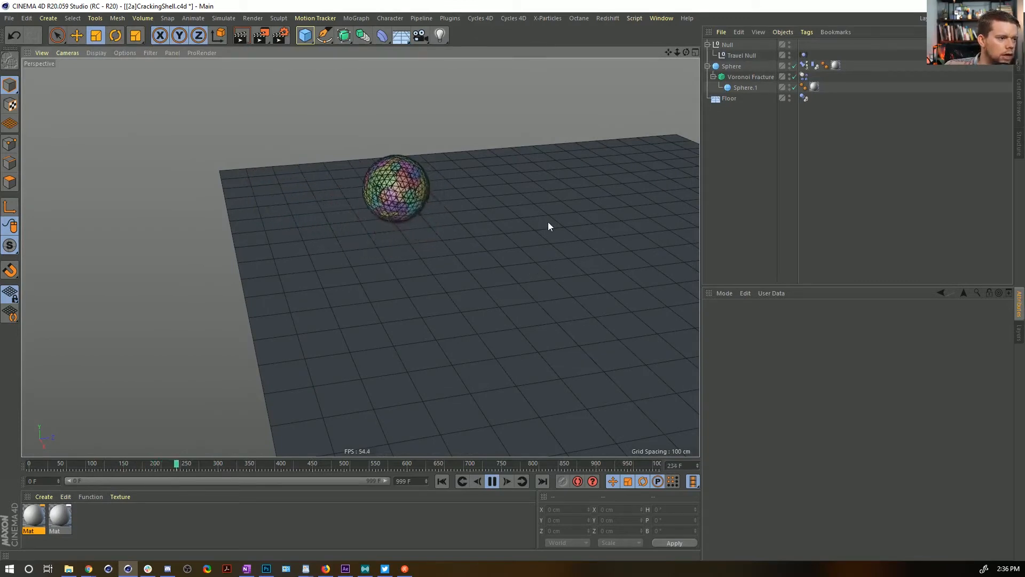
Raise the Floor to a Y position of -4 cm
left_click(735, 100)
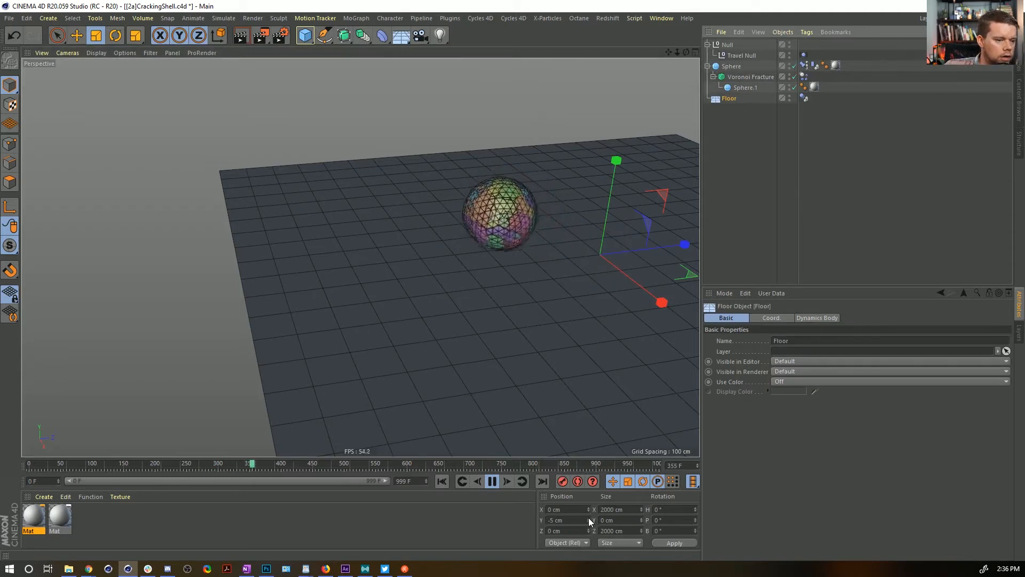
left_click(774, 319)
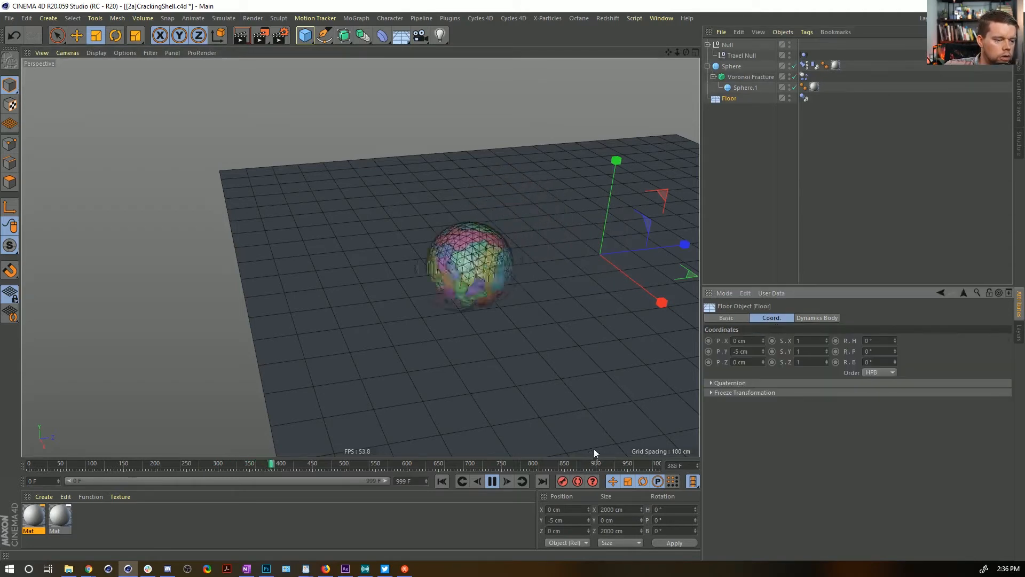
left_click(763, 349)
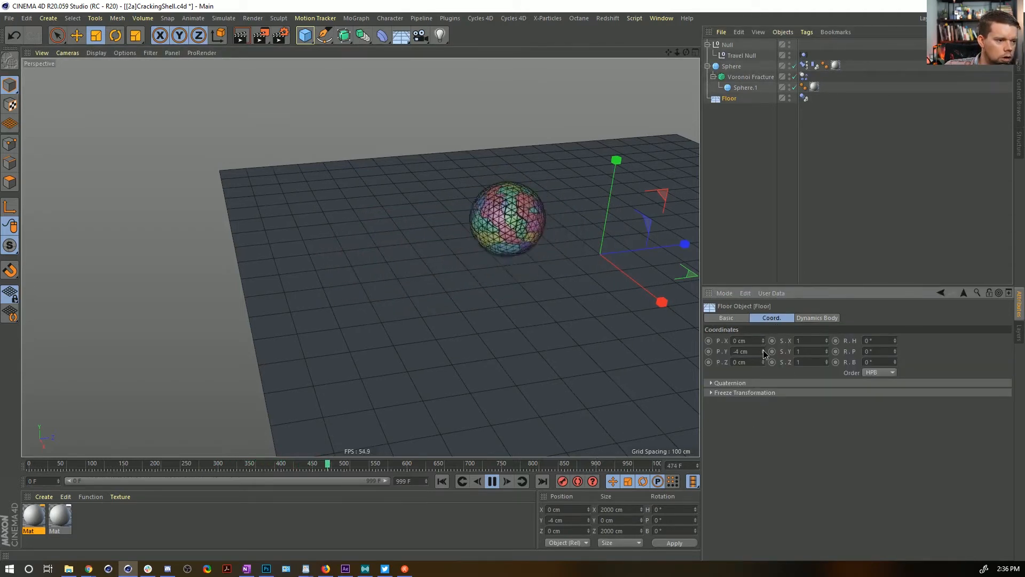
Raise the Floor to a Y position of -1 cm and check how the rolling shell sits on it
left_click(763, 350)
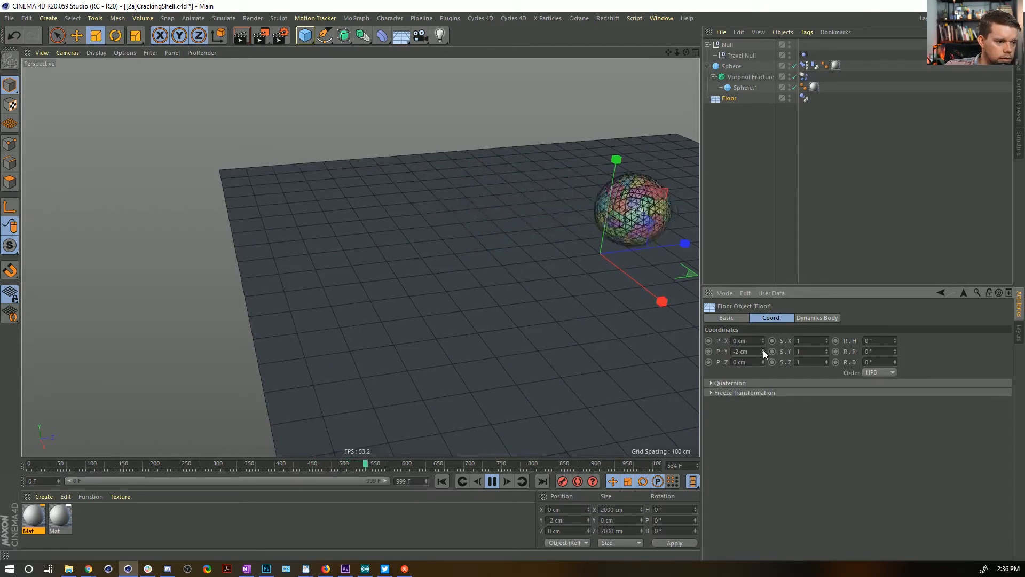
left_click_drag(495, 228, 566, 226, "alt")
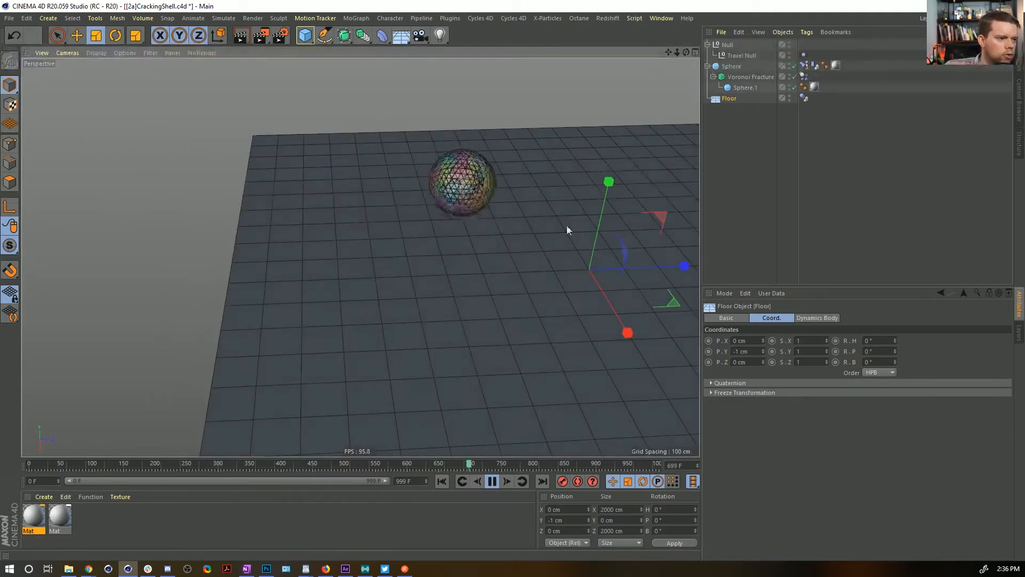
left_click(744, 171)
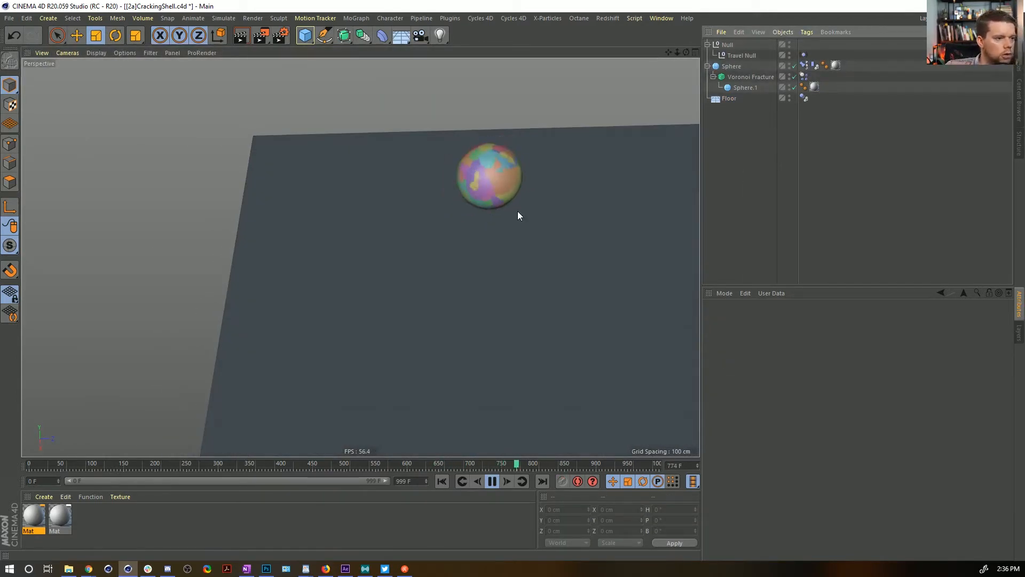
middle_click_drag(462, 220, 446, 257, "alt")
right_click_drag(445, 256, 459, 238, "alt")
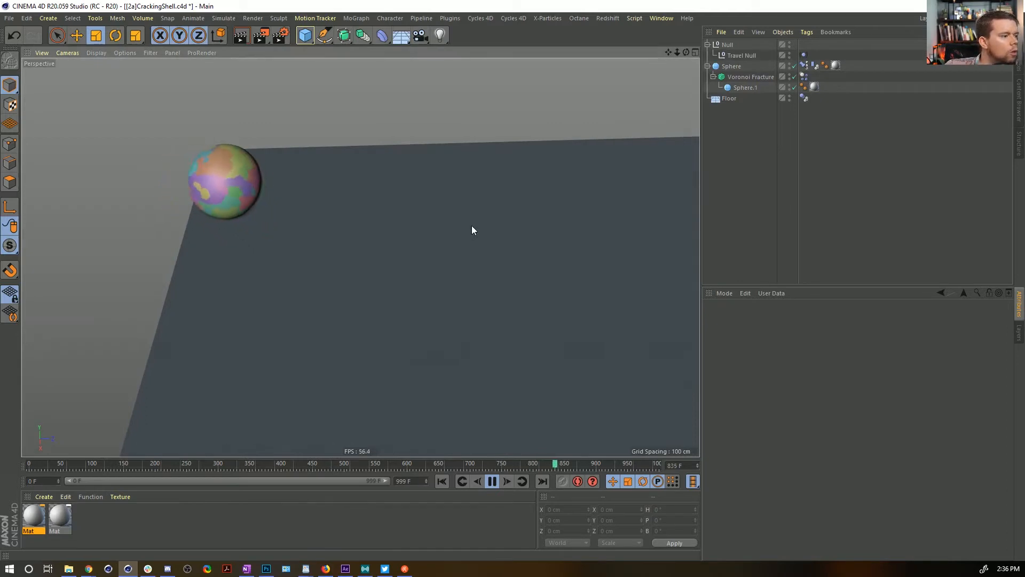
Set the Trigger Velocity Threshold of the Voronoi Fracture's Dynamics Body tag to 100 cm and replay the simulation from the start
left_click(804, 76)
left_click(780, 318)
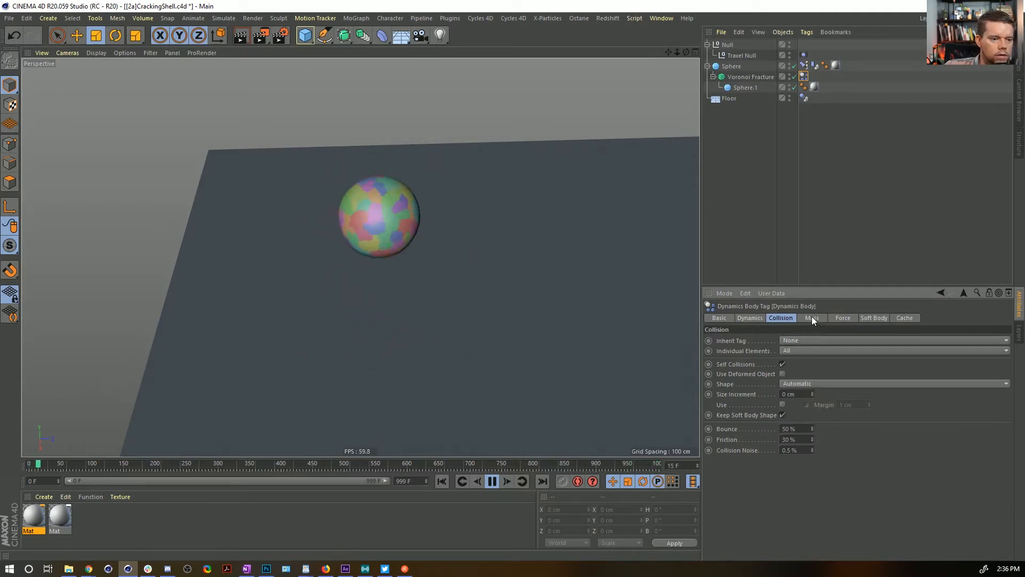
left_click(749, 318)
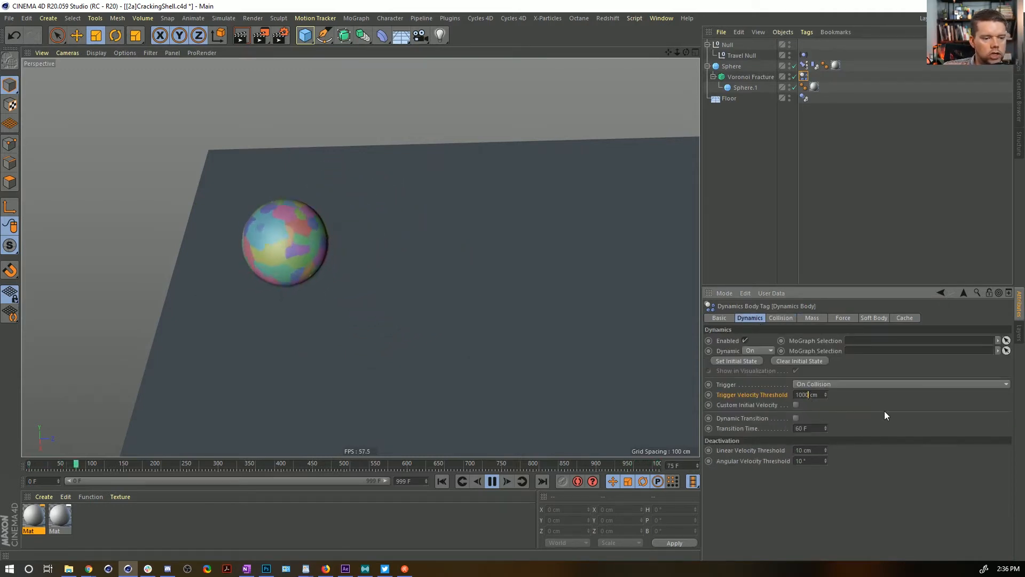
key("BackSpace")
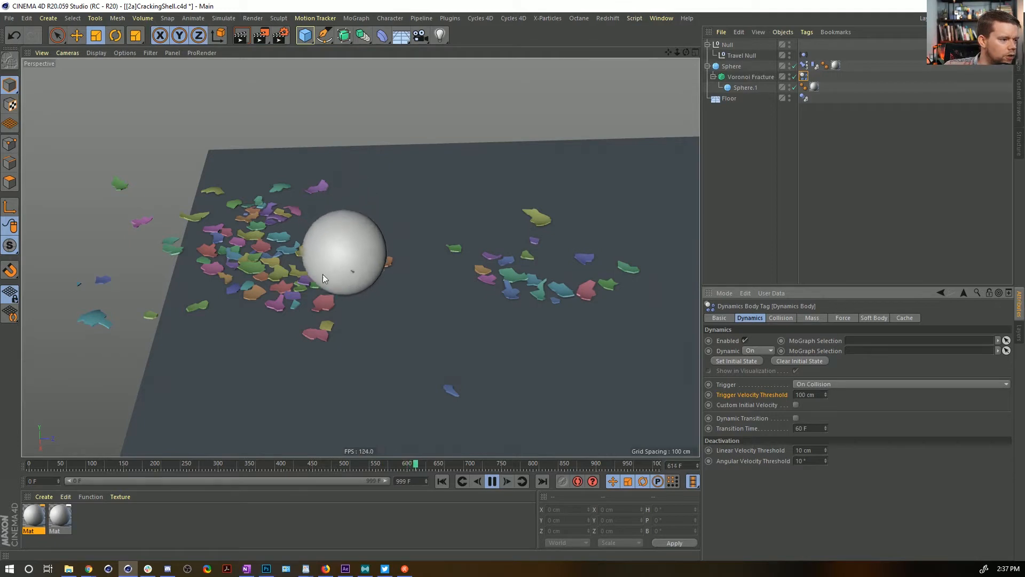
left_click(442, 481)
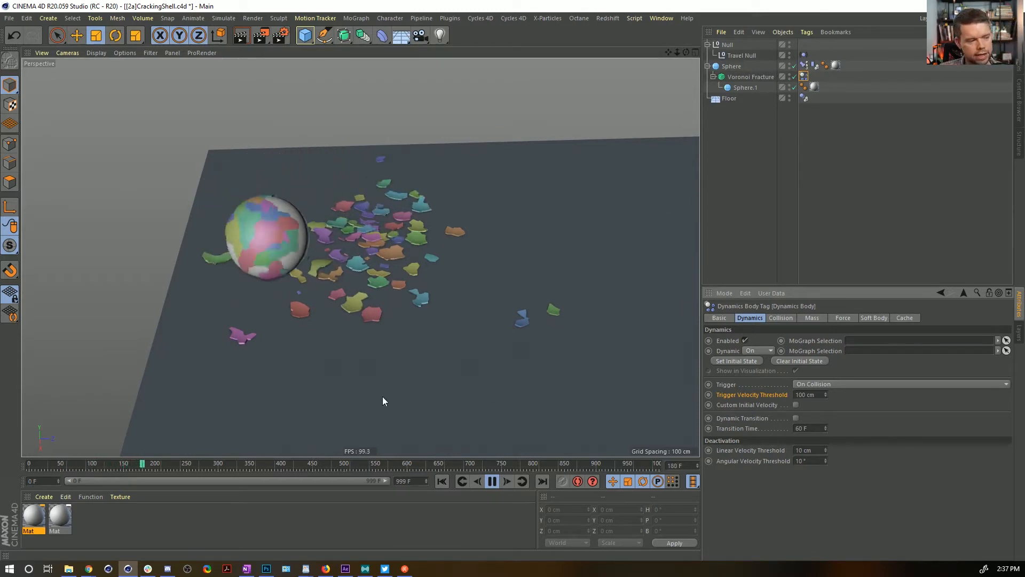
Create a new material, assign it to the Voronoi Fracture, and remove the old material tag from Sphere.1
double_click(111, 526)
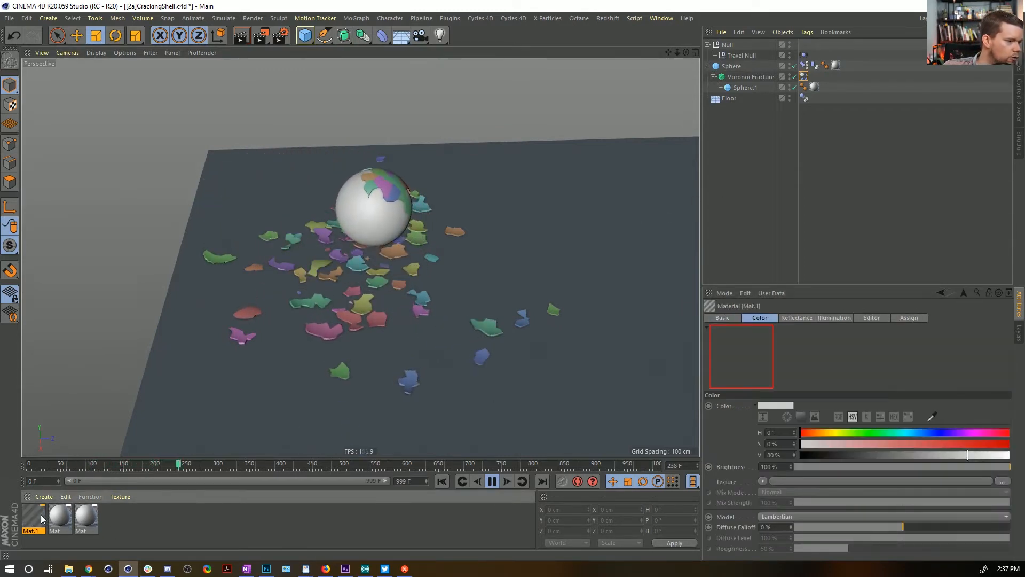
left_click_drag(738, 64, 739, 64)
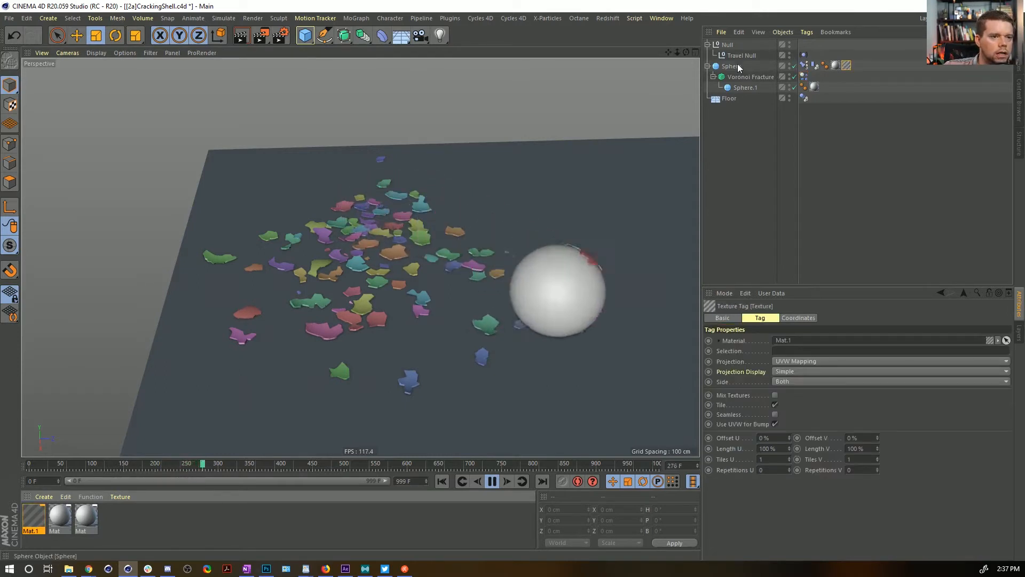
left_click_drag(834, 72, 814, 76)
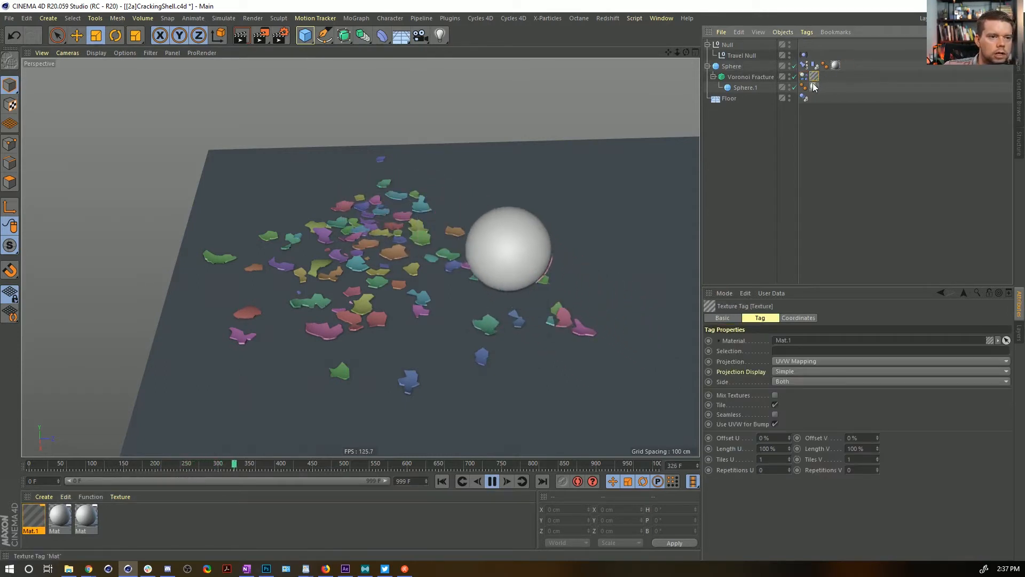
left_click(758, 115)
Color the new Mat.1 material green with hue 160°, saturation 100% and value 100%
left_click(45, 513)
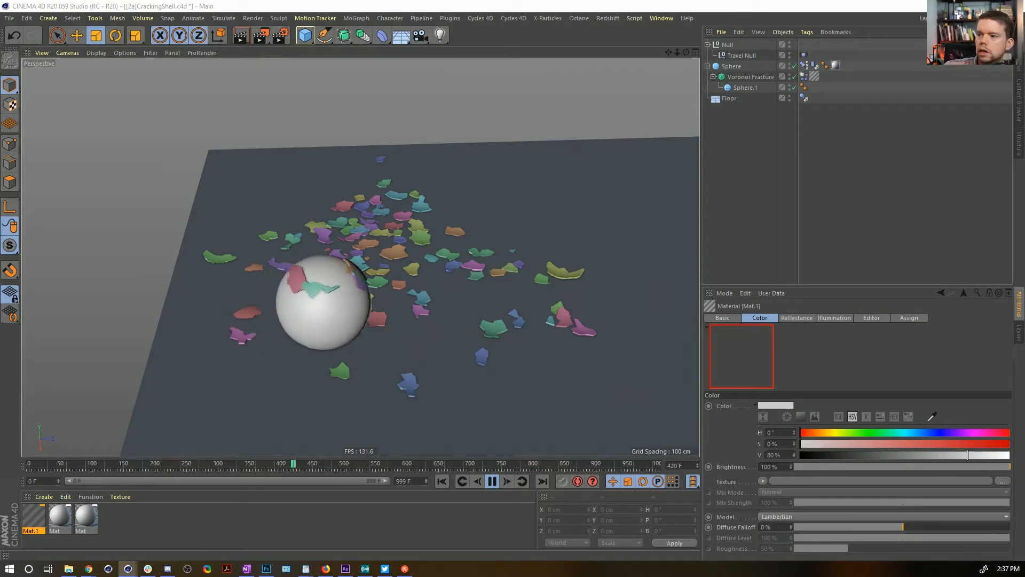
double_click(45, 512)
left_click(704, 151)
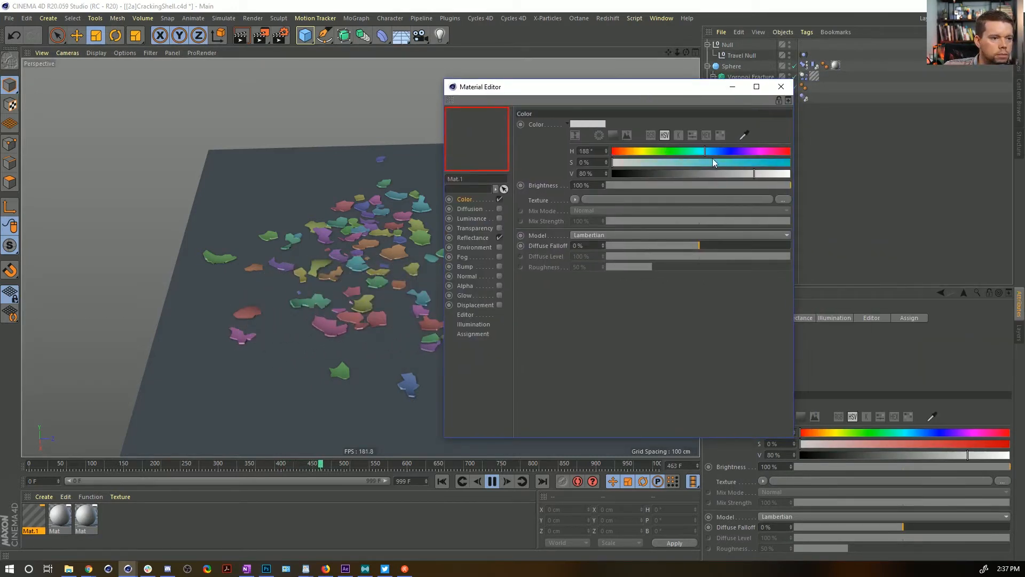
left_click_drag(712, 162, 791, 171)
left_click_drag(696, 156, 691, 155)
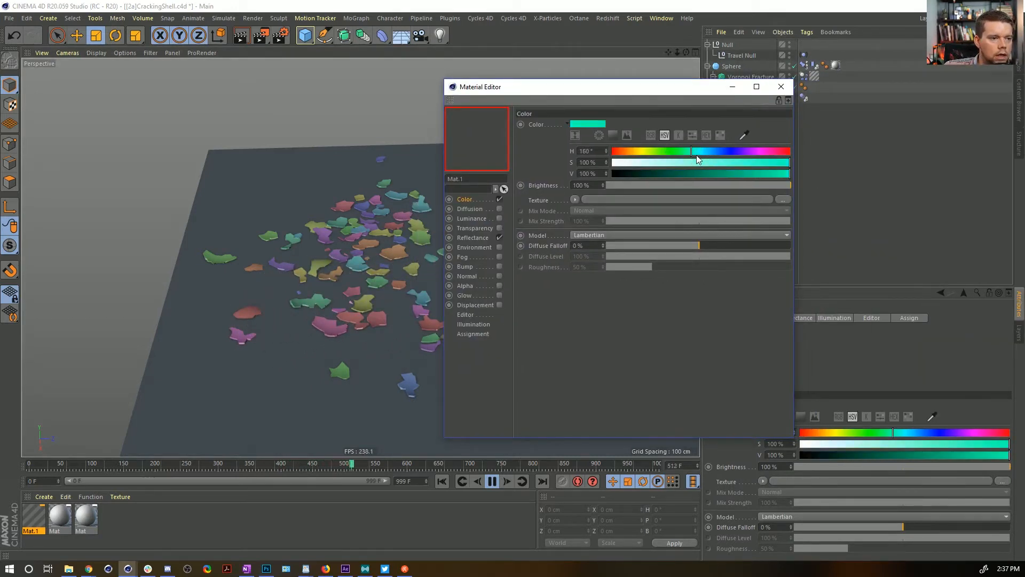
left_click(781, 86)
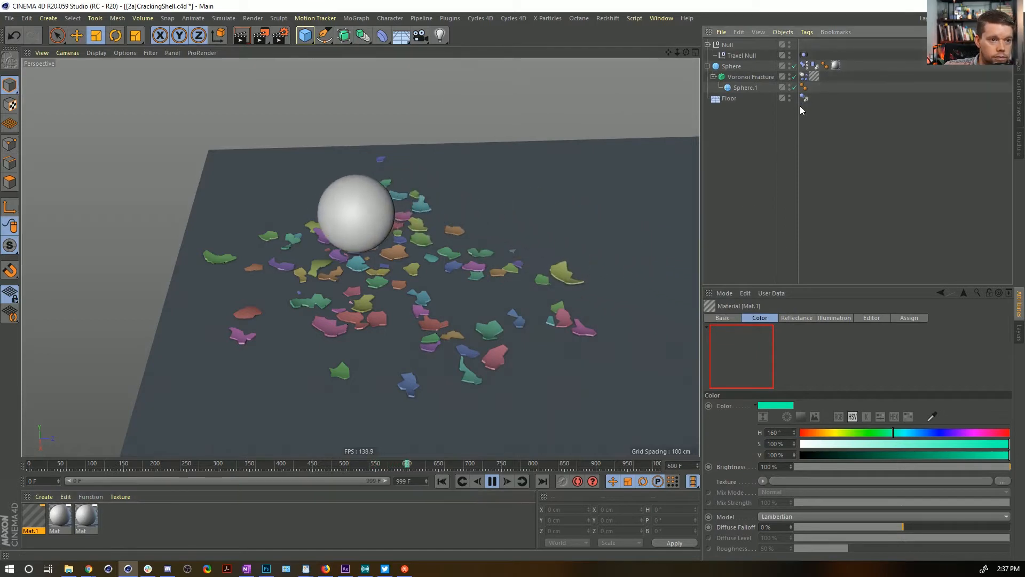
Rewind the animation to the first frame and turn off Colorize Fragments on the Voronoi Fracture
left_click(814, 76)
left_click(491, 483)
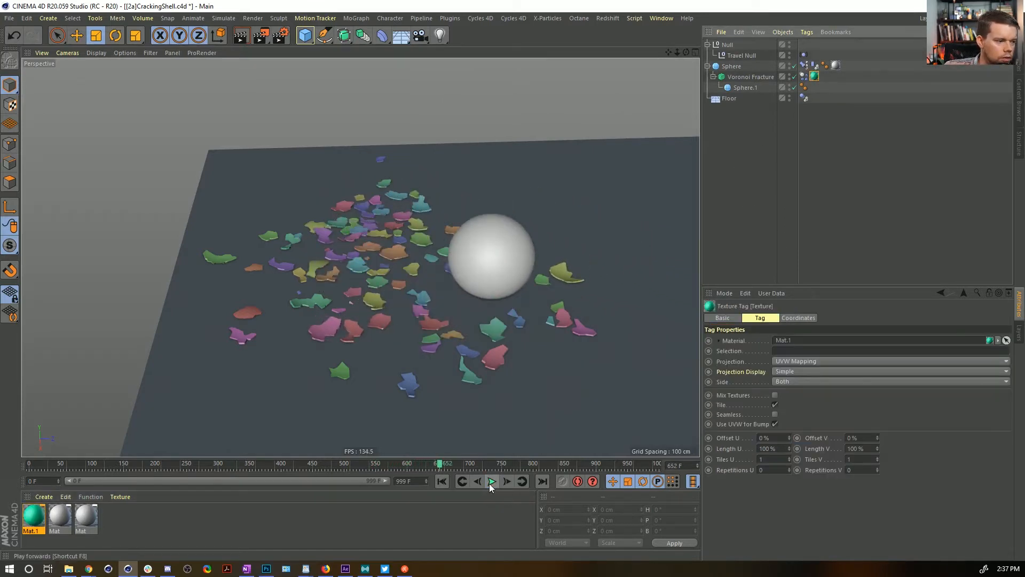
left_click(442, 481)
left_click(751, 76)
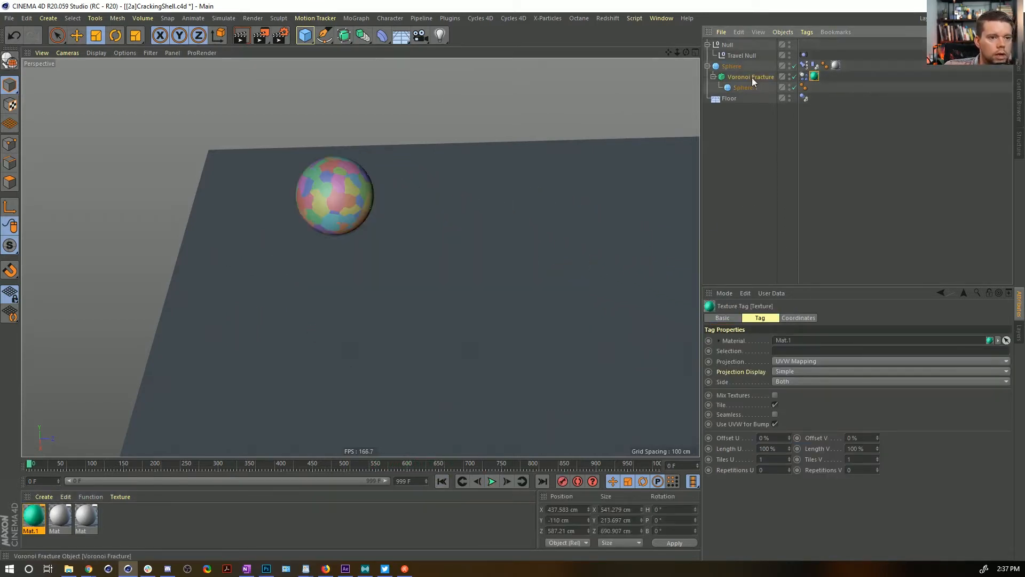
left_click(812, 76)
left_click(763, 78)
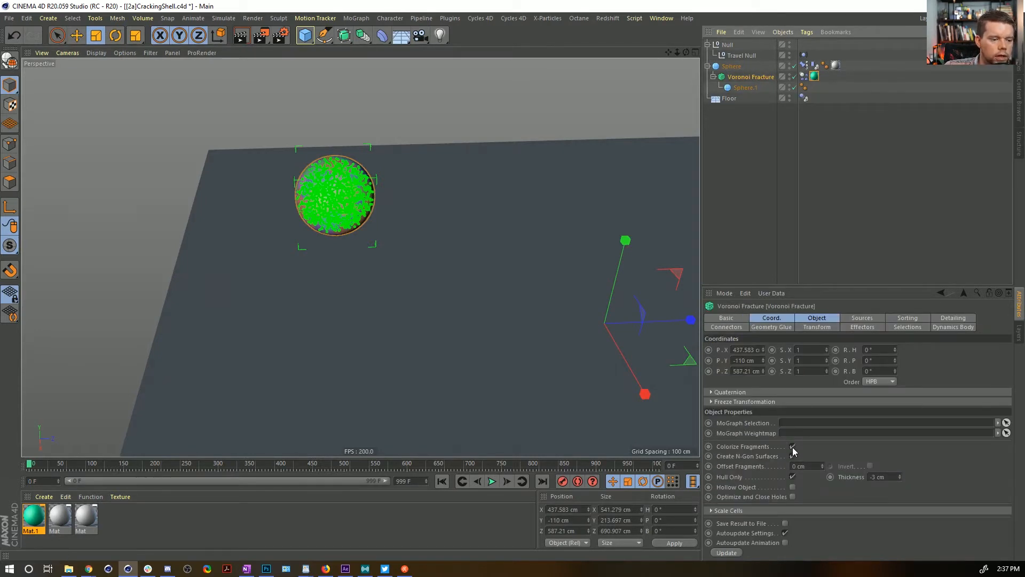
left_click(768, 245)
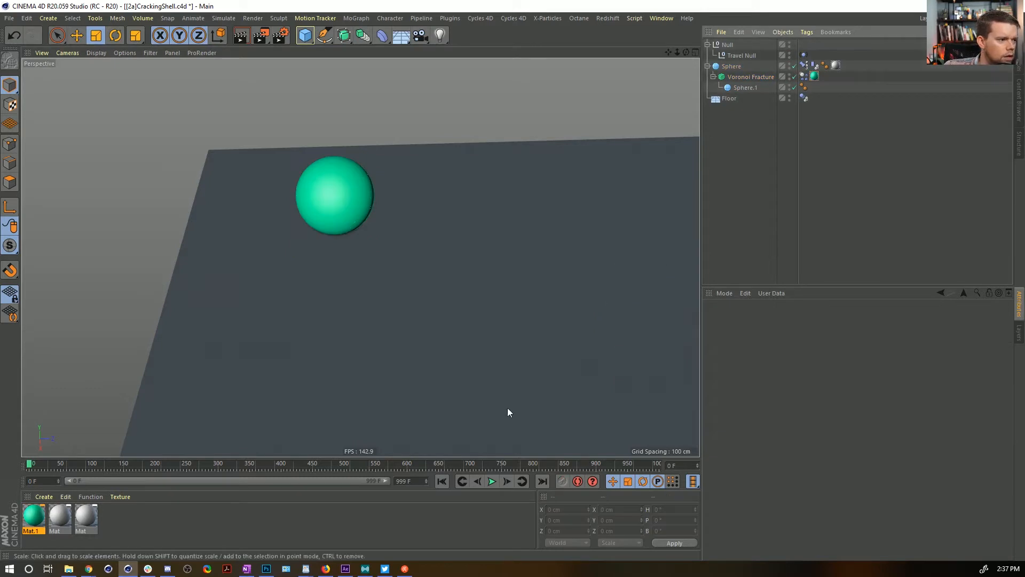
Play the animation and examine how the green shell breaks apart, reviewing the Voronoi Fracture's object and dynamics settings
left_click(489, 481)
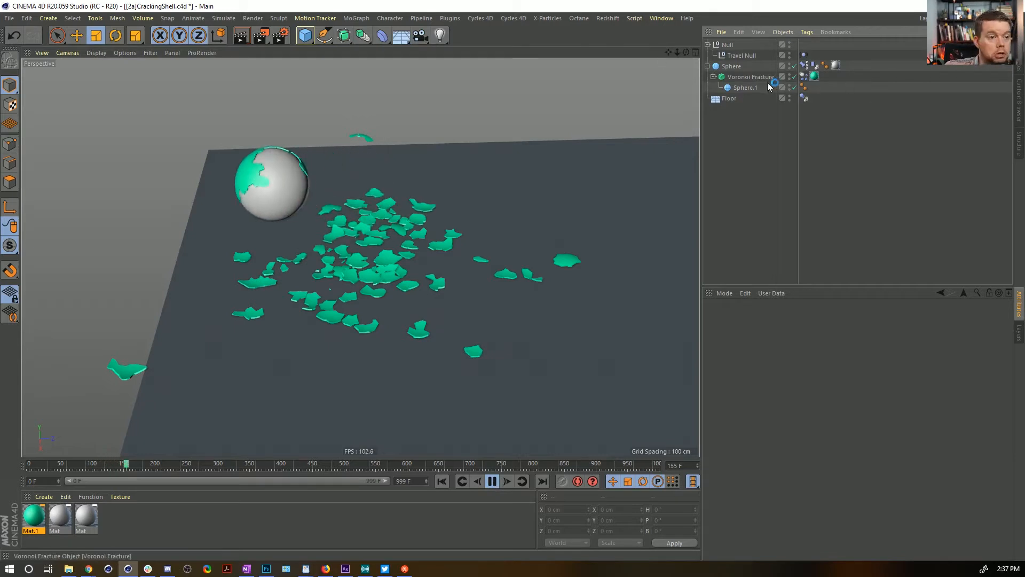
left_click(752, 77)
left_click(814, 318)
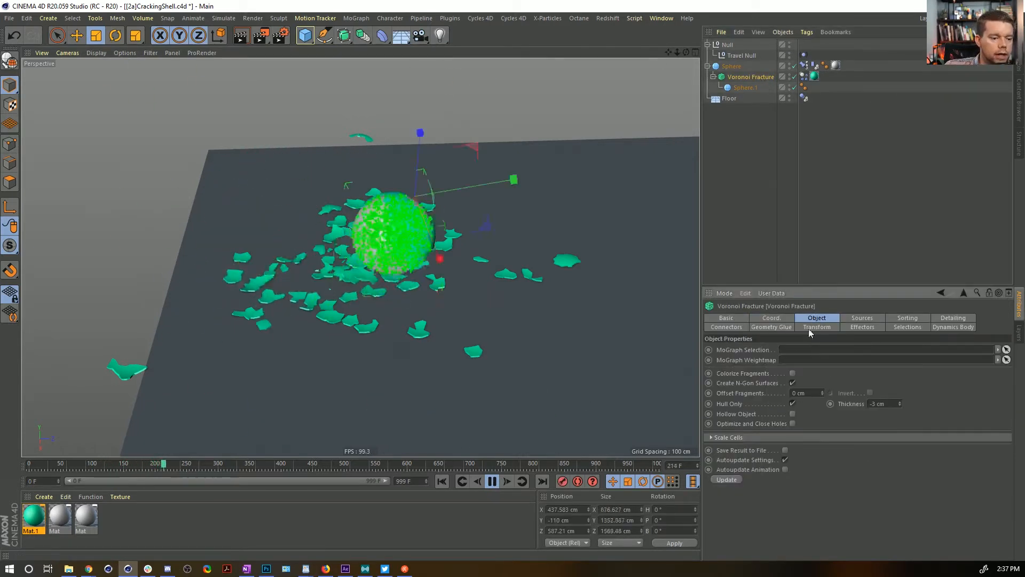
left_click(804, 76)
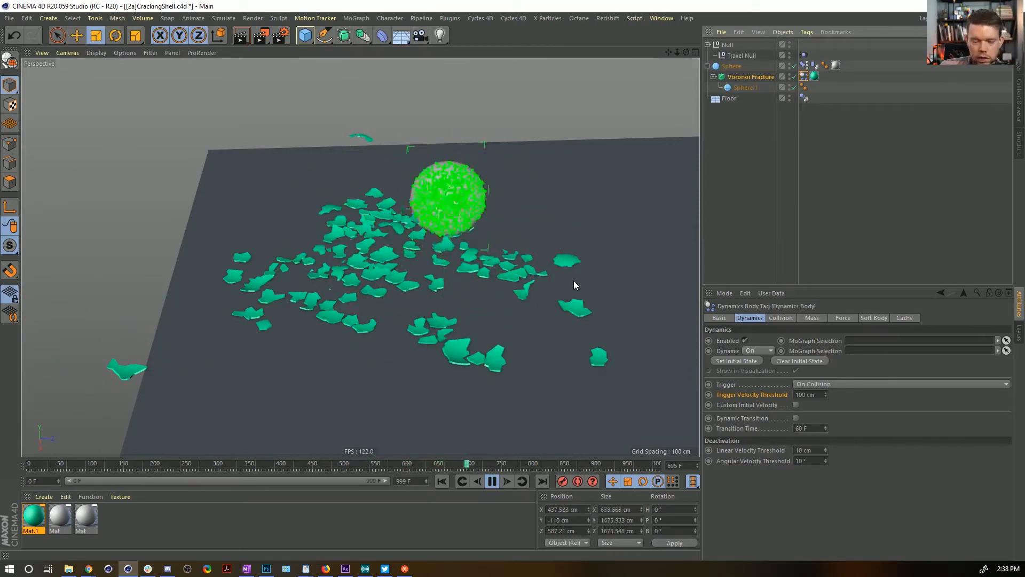
left_click(749, 188)
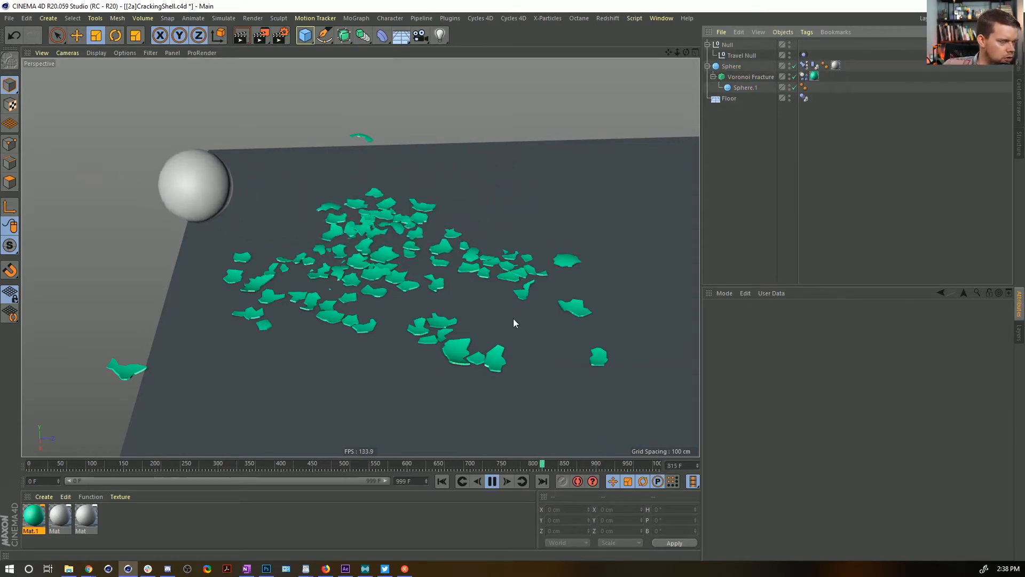
left_click(492, 482)
left_click(460, 479)
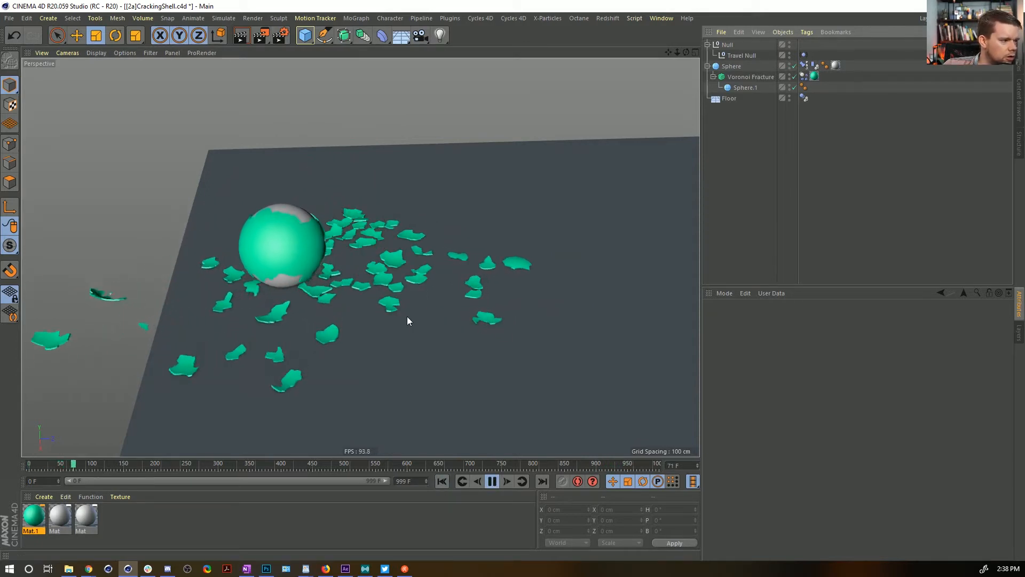
Set Linear Damping and Angular Damping to 95% in the Voronoi Fracture's Dynamics Body tag and replay the simulation
left_click(803, 87)
left_click(811, 318)
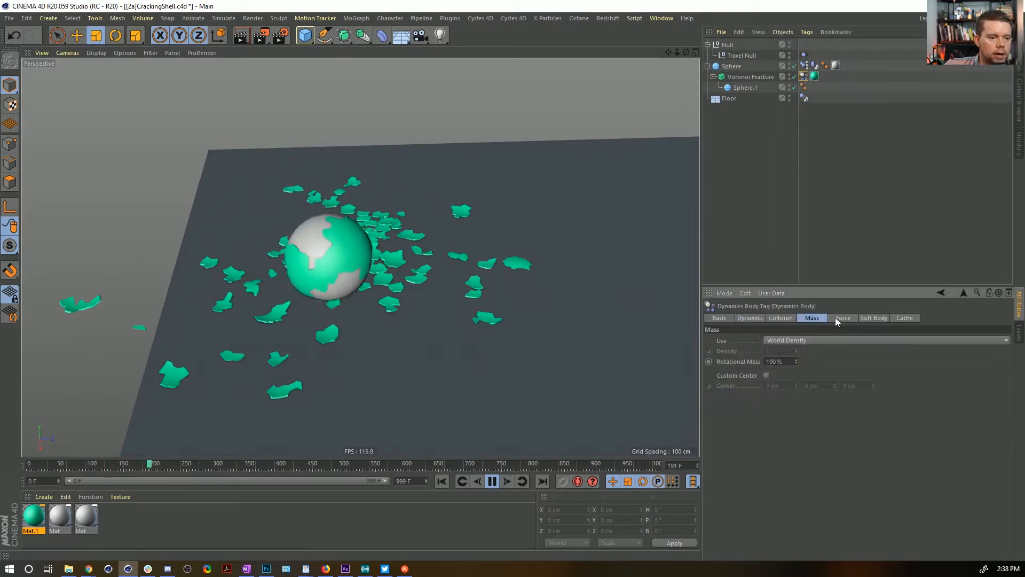
left_click(836, 317)
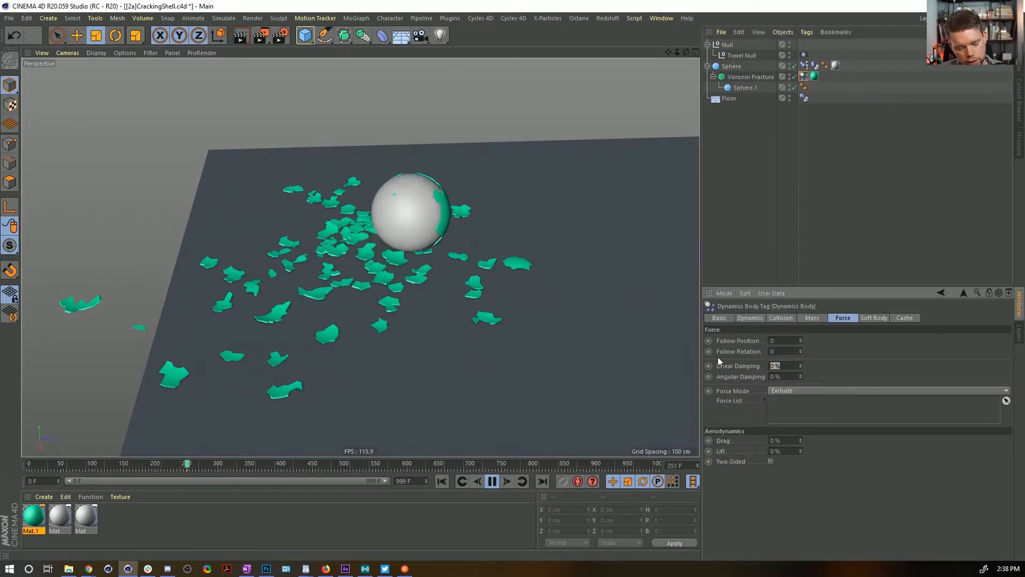
type("95")
left_click(795, 377)
type("95")
key("Return")
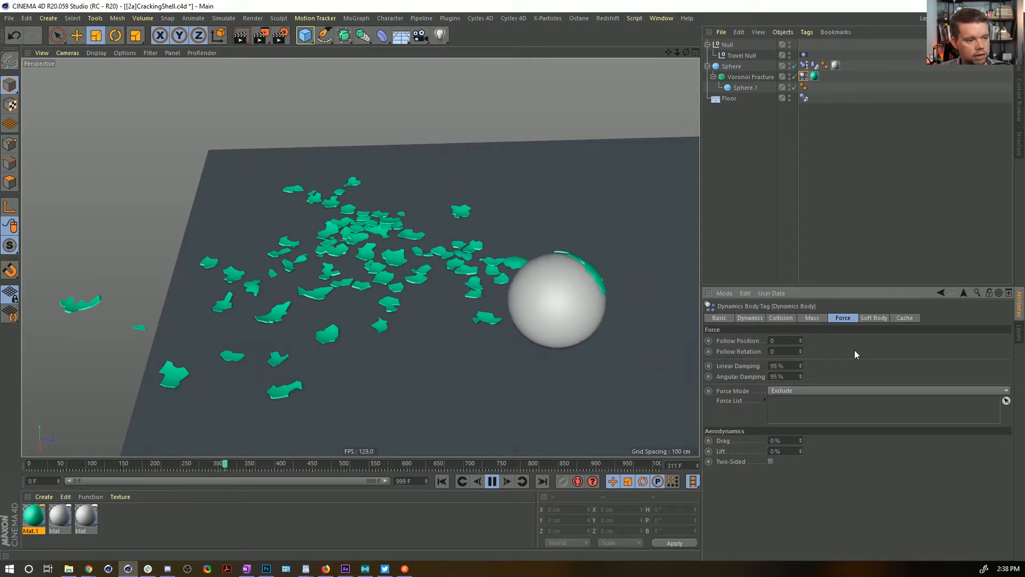
left_click(445, 480)
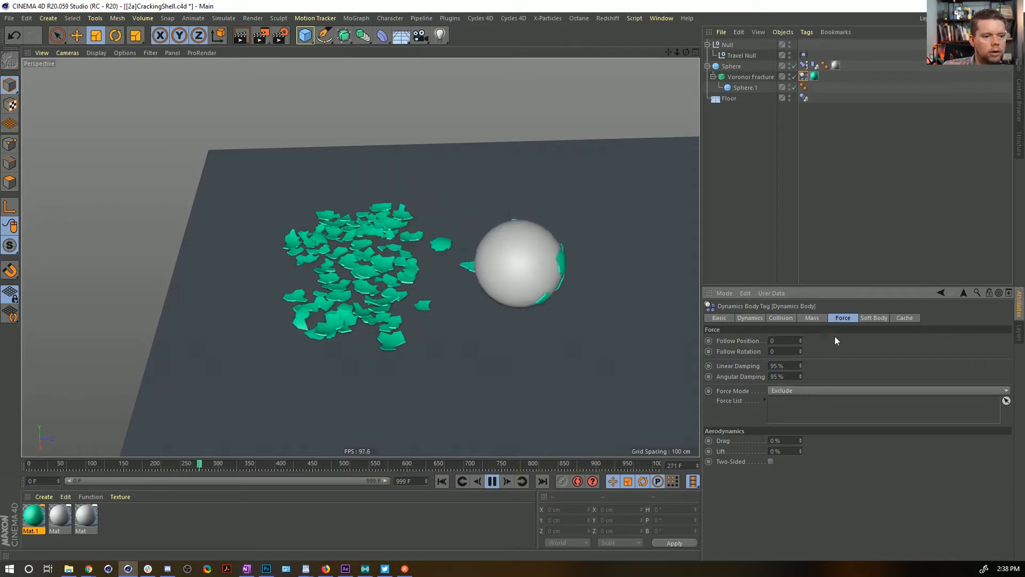
Set the shell fragments' collision Bounce to 0% and Friction to 99%, and replay the simulation from the start
left_click(785, 318)
left_click(789, 429)
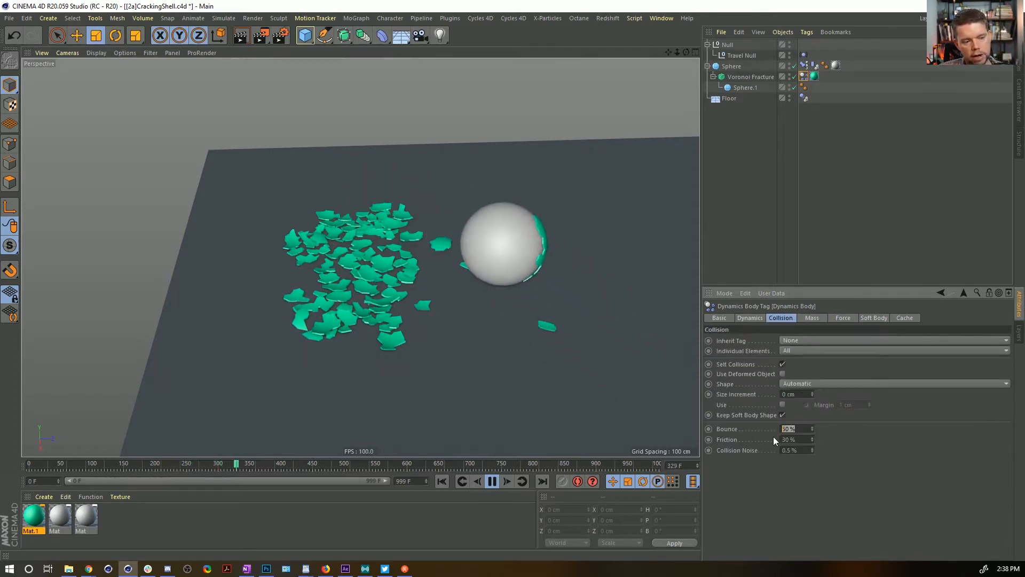
key("Tab")
type("99")
key("Return")
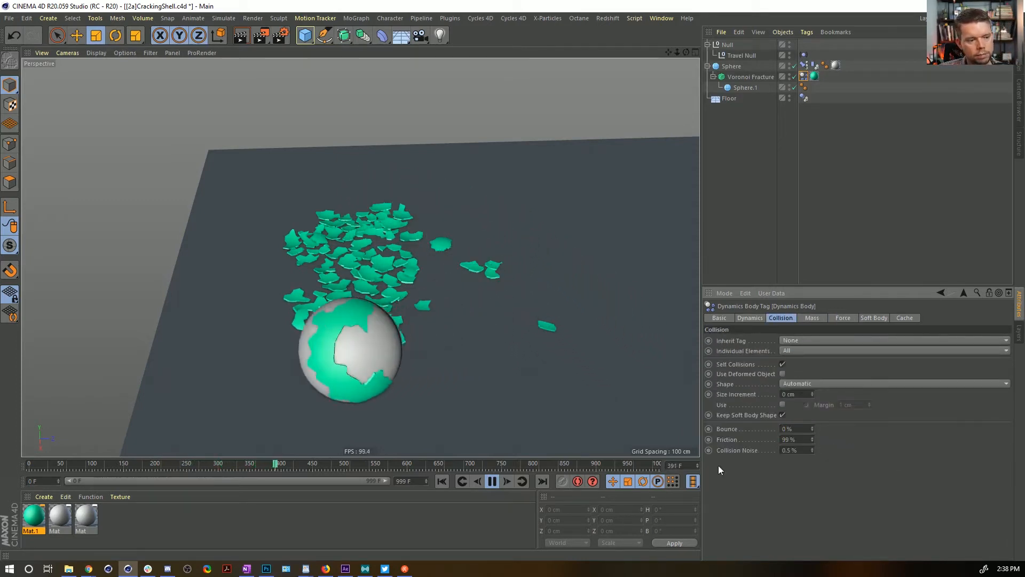
left_click(439, 479)
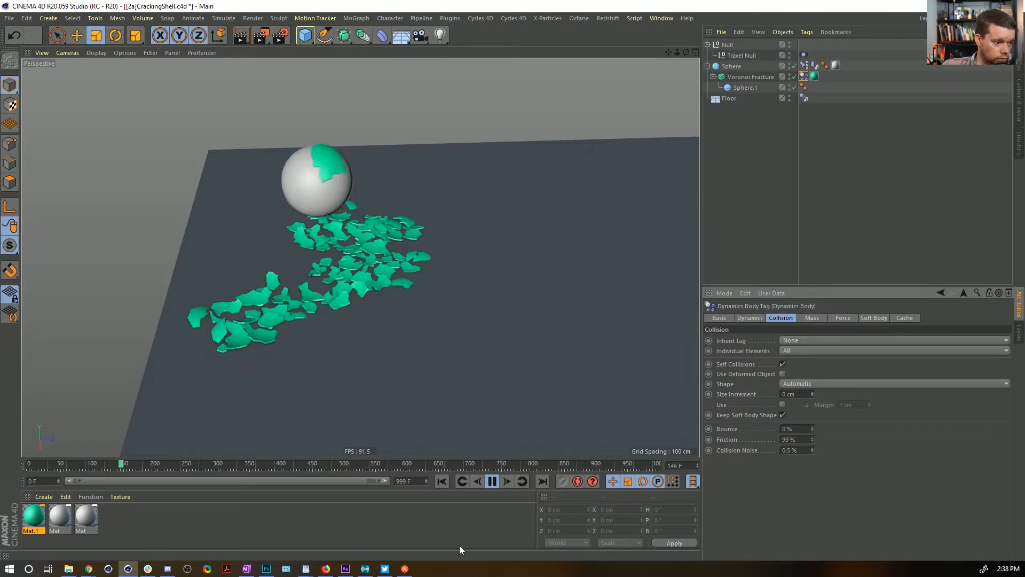
left_click(441, 481)
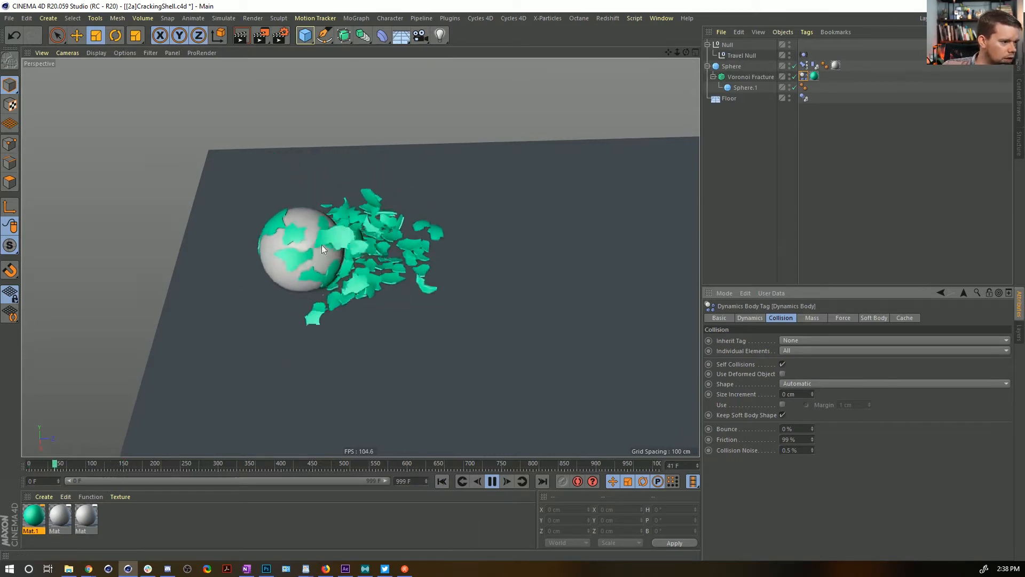
left_click(444, 480)
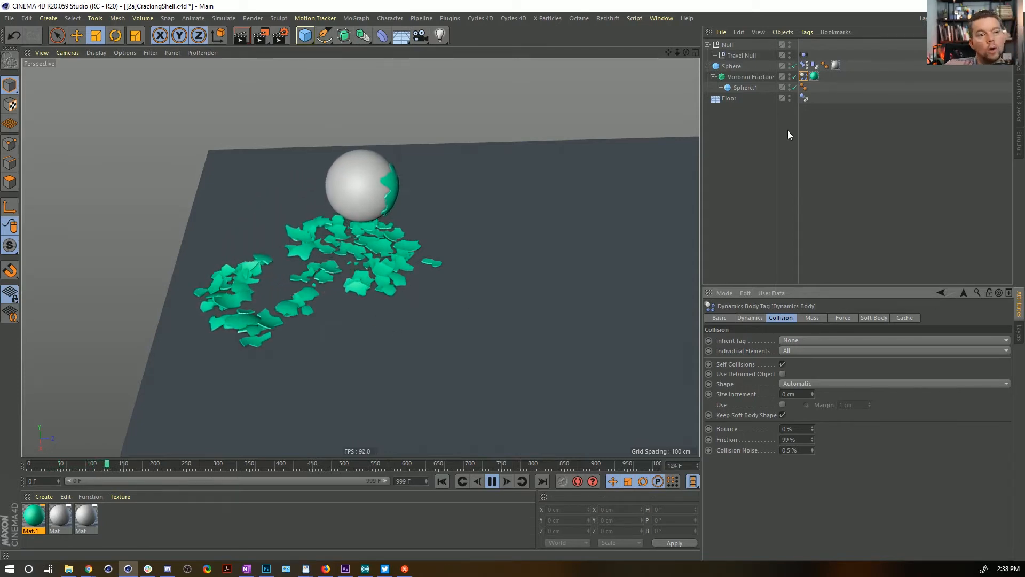
Disable Self Collisions in the Voronoi Fracture's Dynamics Body tag and replay the simulation from the start
left_click(782, 363)
left_click(443, 478)
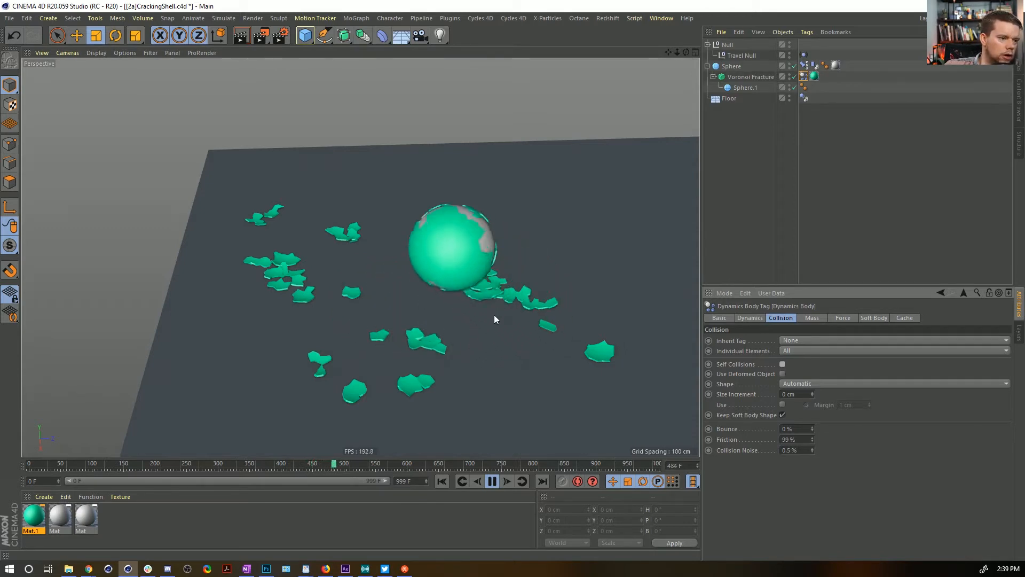
Raise the Floor to a Y position of 3 cm and replay the simulation from the start
left_click(729, 100)
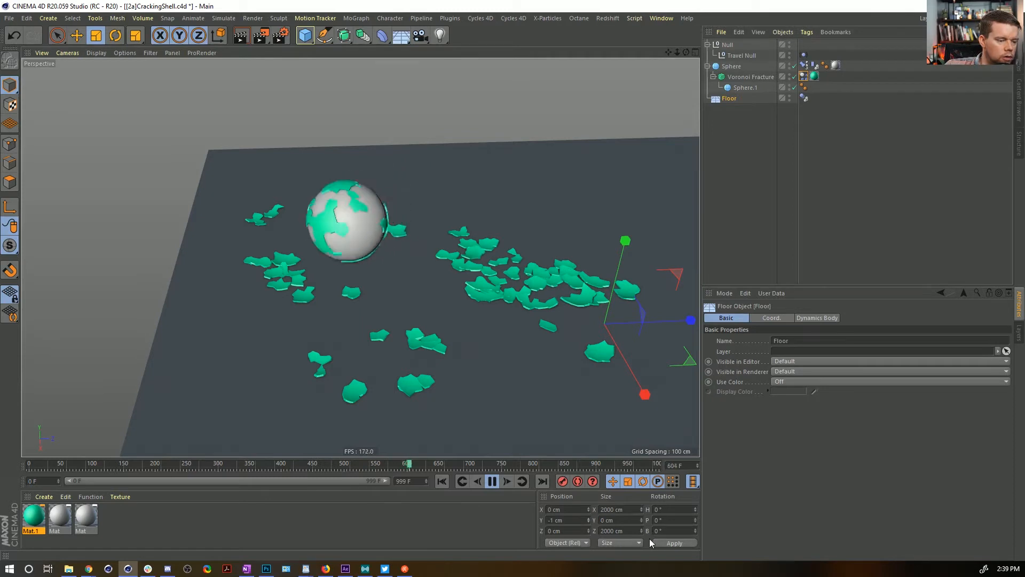
left_click(771, 317)
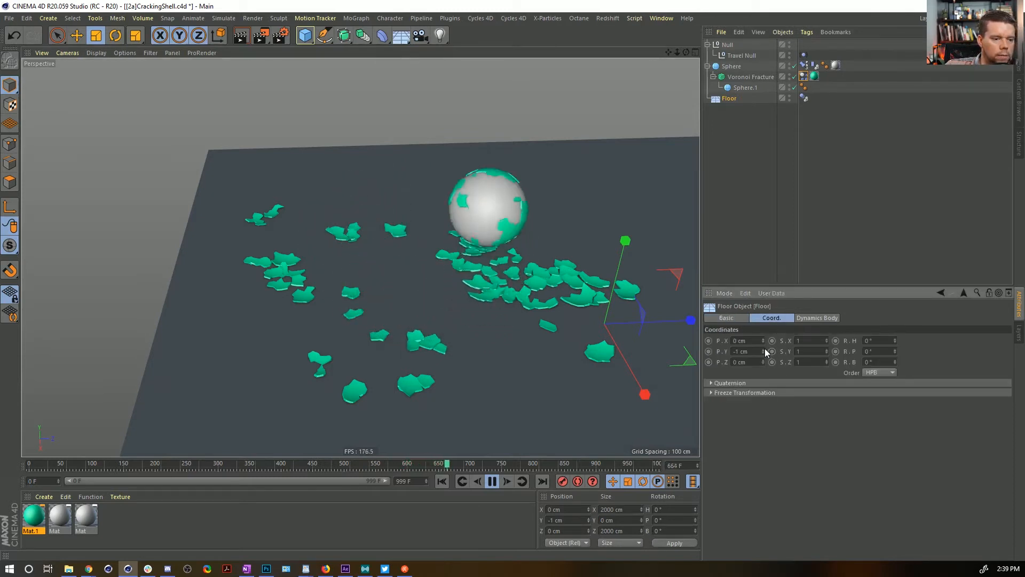
left_click(762, 349)
left_click(443, 481)
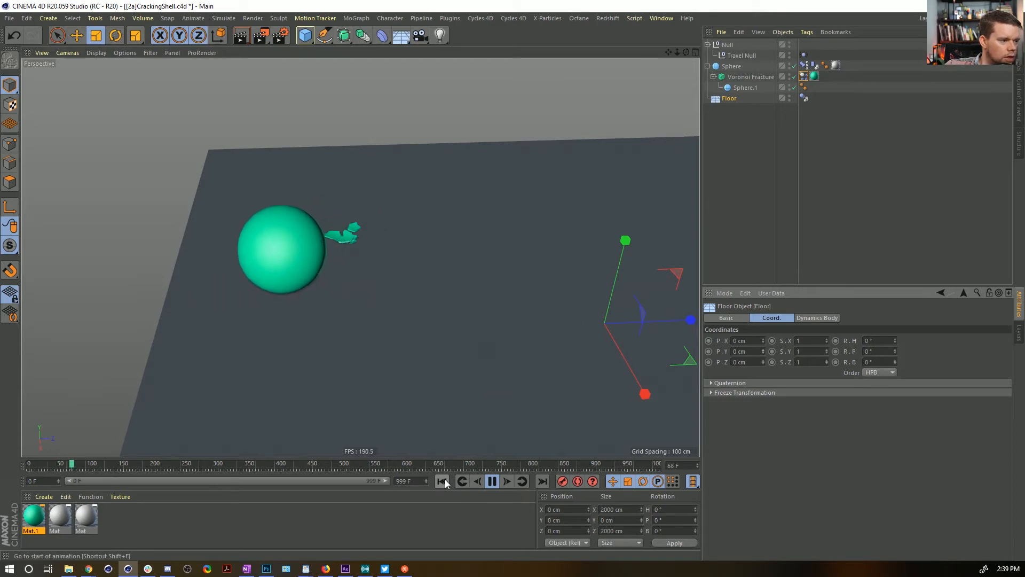
left_click(762, 350)
left_click(763, 350)
left_click(762, 350)
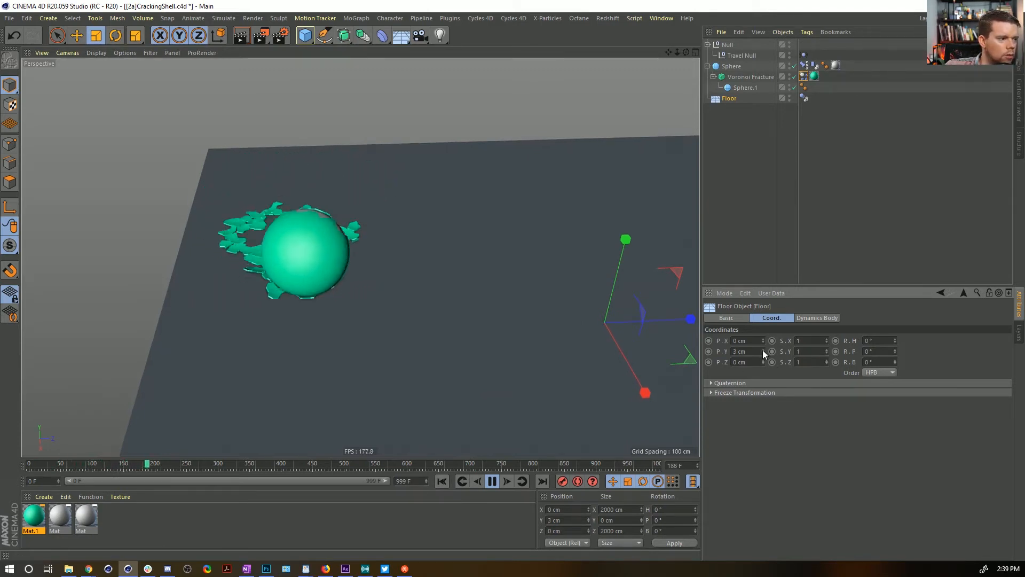
left_click(443, 481)
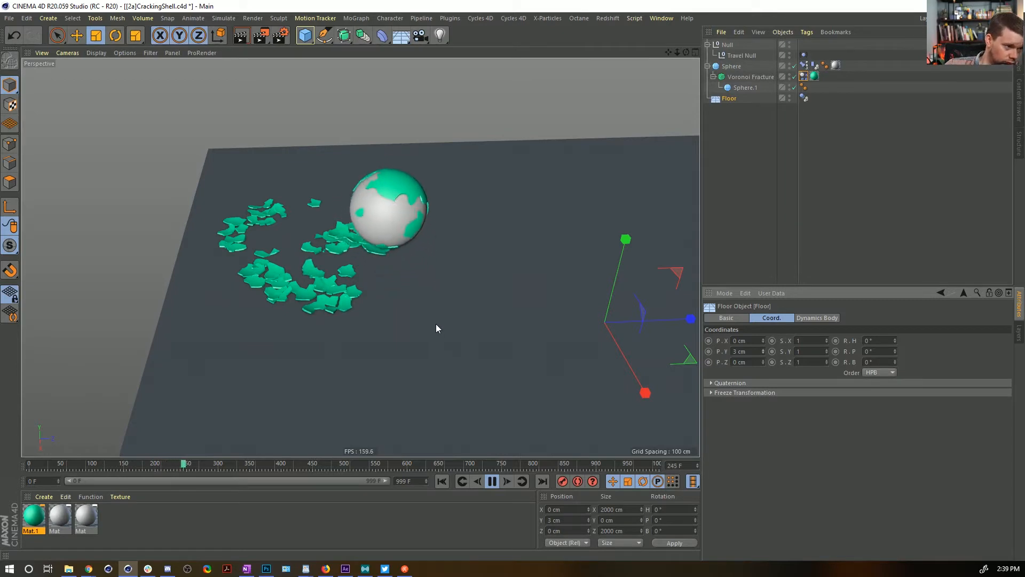
Enable Self Collisions in the Voronoi Fracture's Dynamics Body tag and replay the simulation from the start
left_click(804, 76)
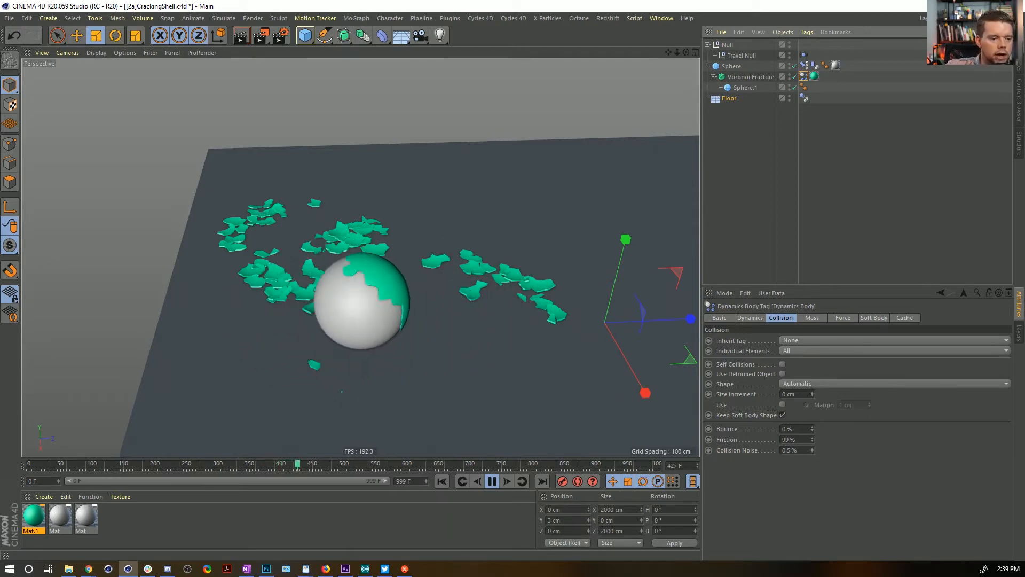
left_click(782, 364)
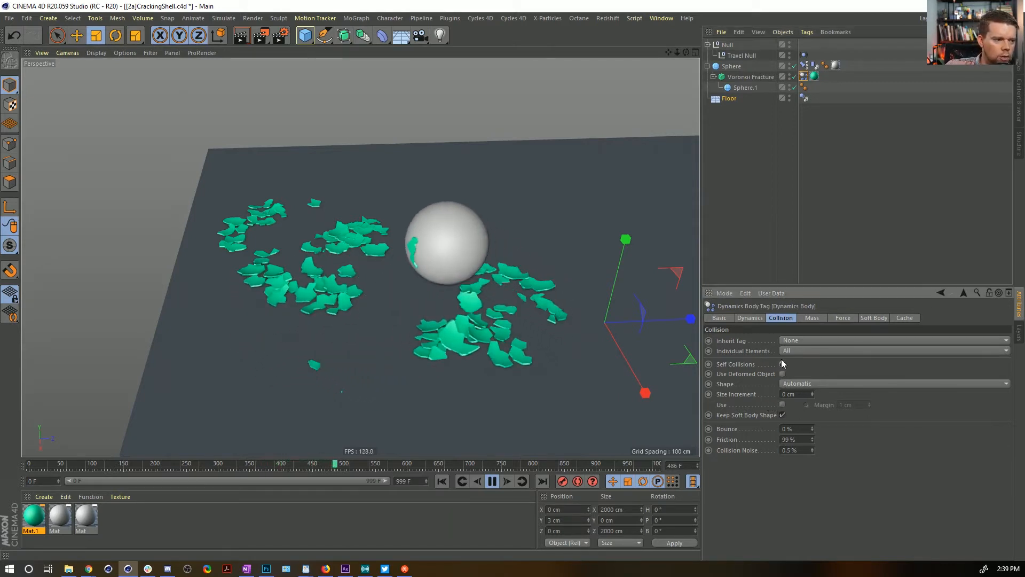
left_click(441, 481)
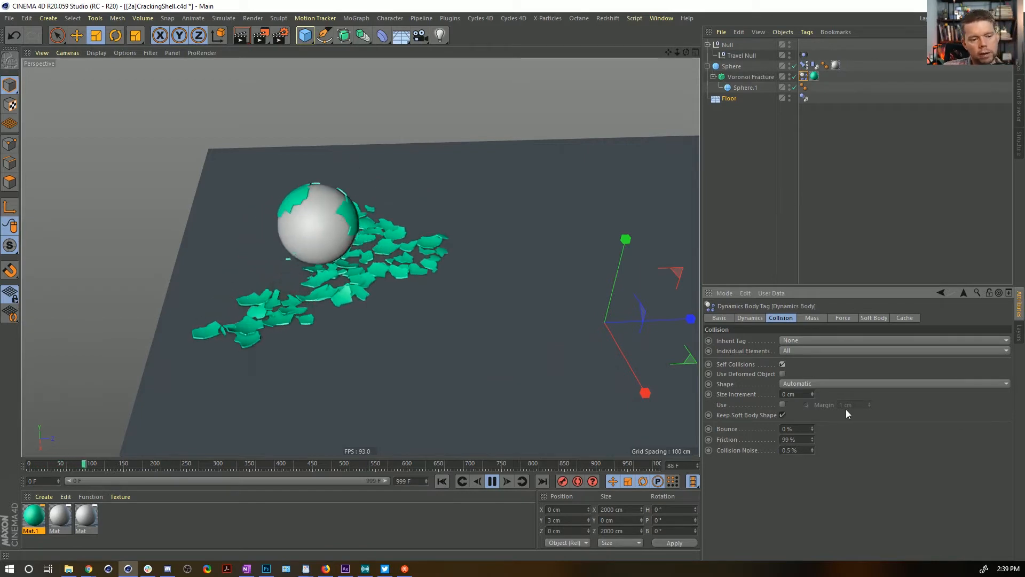
Set the Collision Margin to 0 cm in the project's expert dynamics settings and replay the simulation from the start
key("ctrl+d")
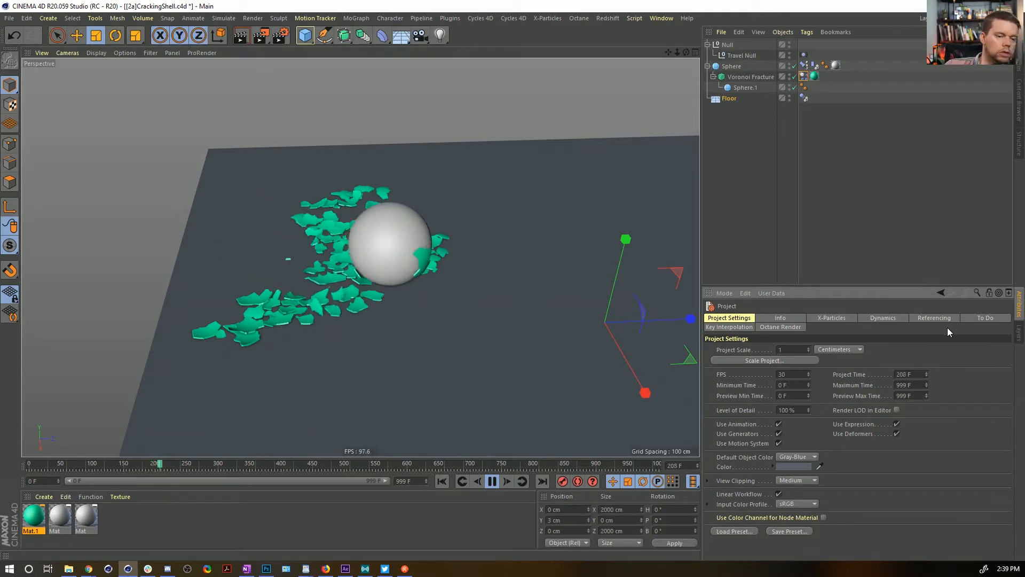
left_click(886, 317)
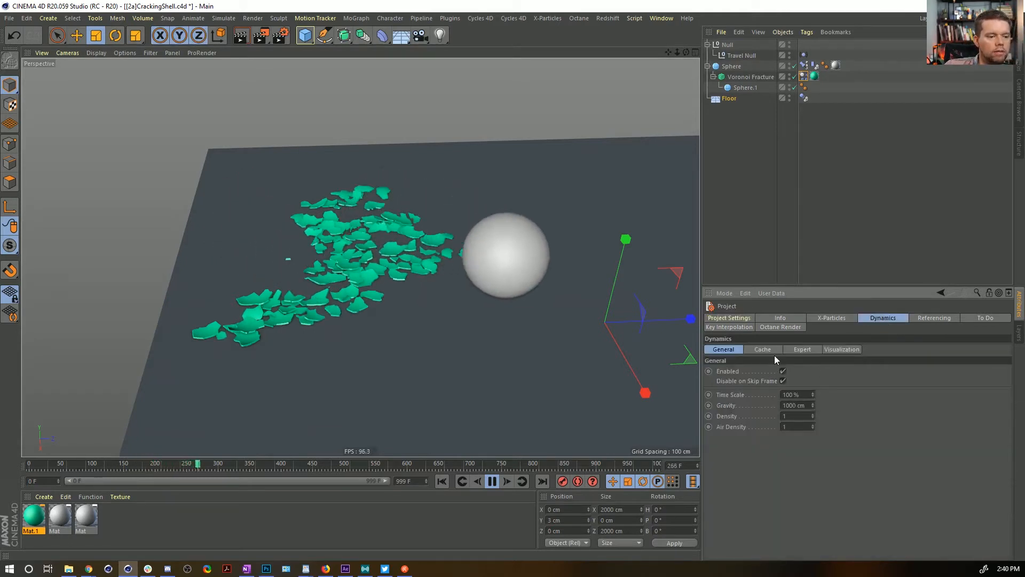
left_click(799, 349)
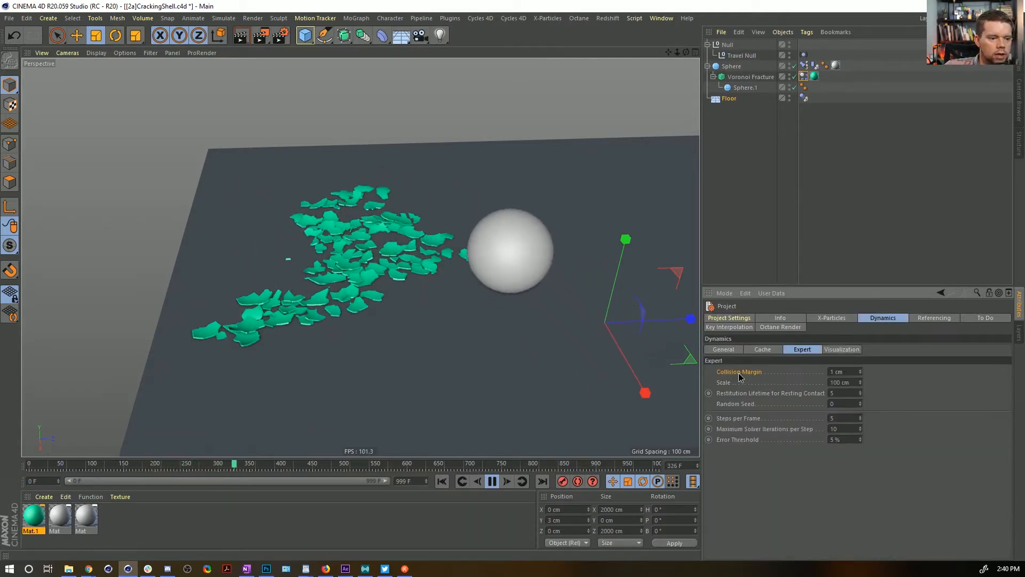
left_click(860, 373)
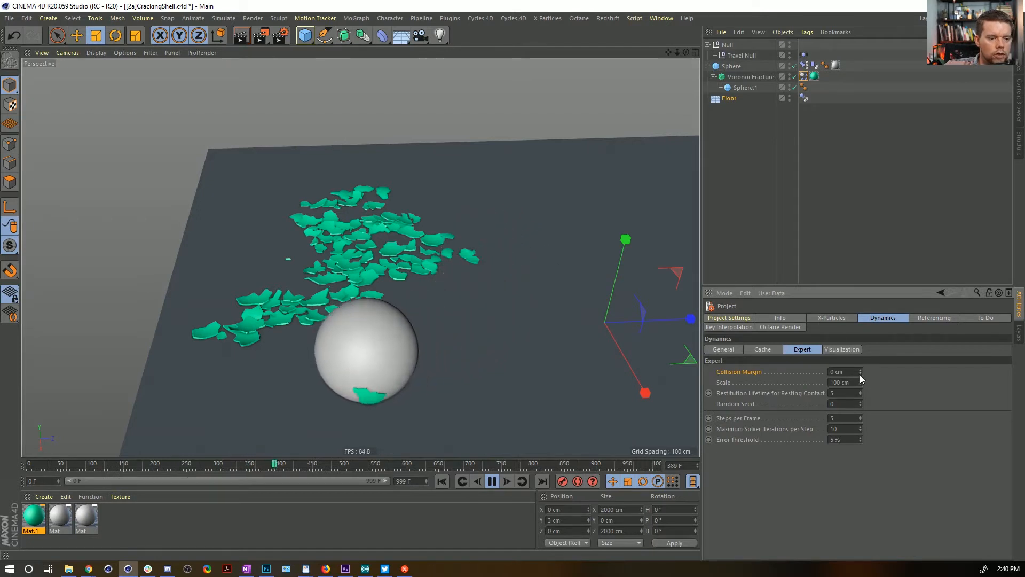
left_click(442, 481)
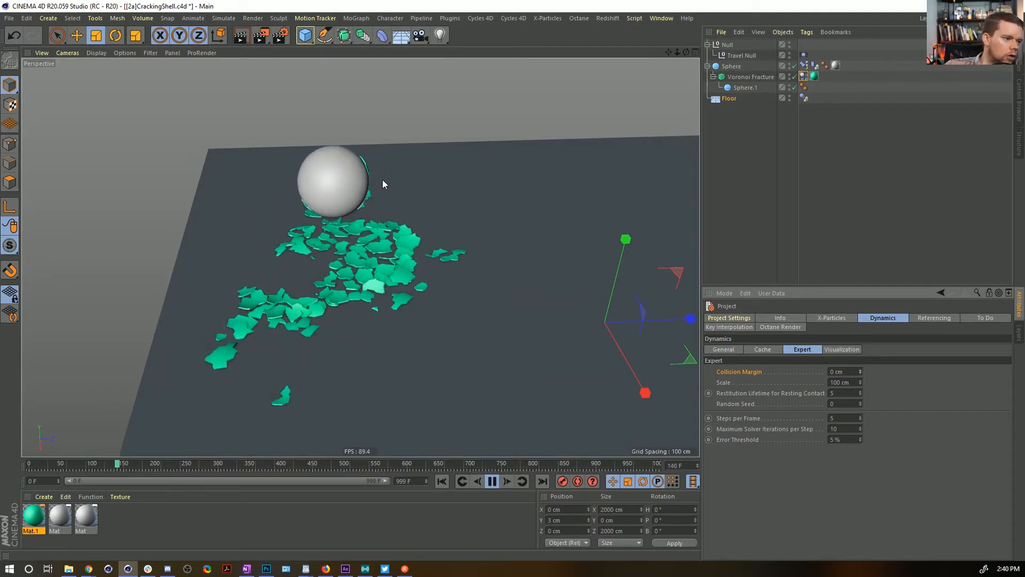
left_click(441, 481)
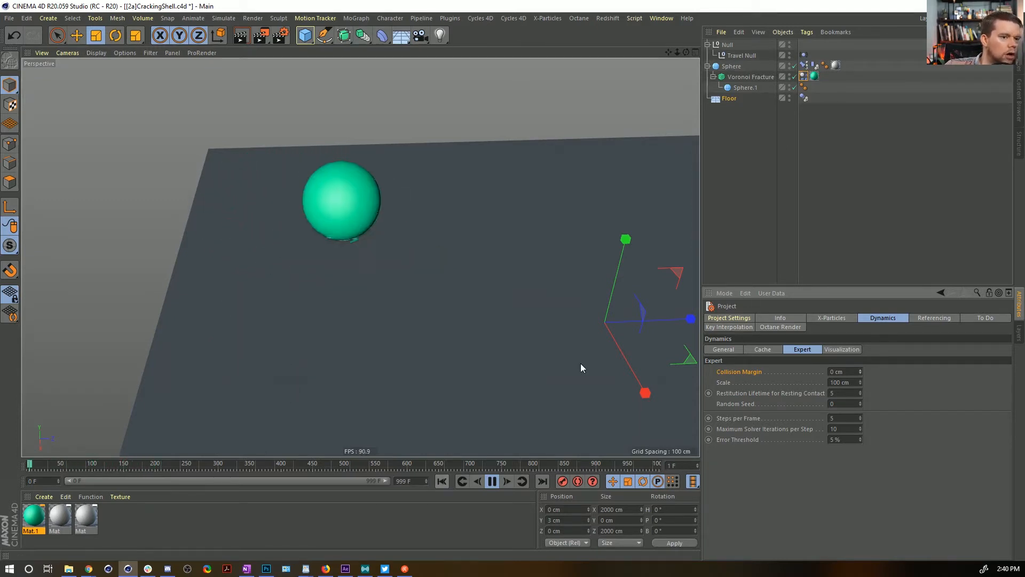
Set the shell fragments' collision Shape to Moving Mesh and replay the simulation, viewing the cracking shell from another angle
left_click(804, 77)
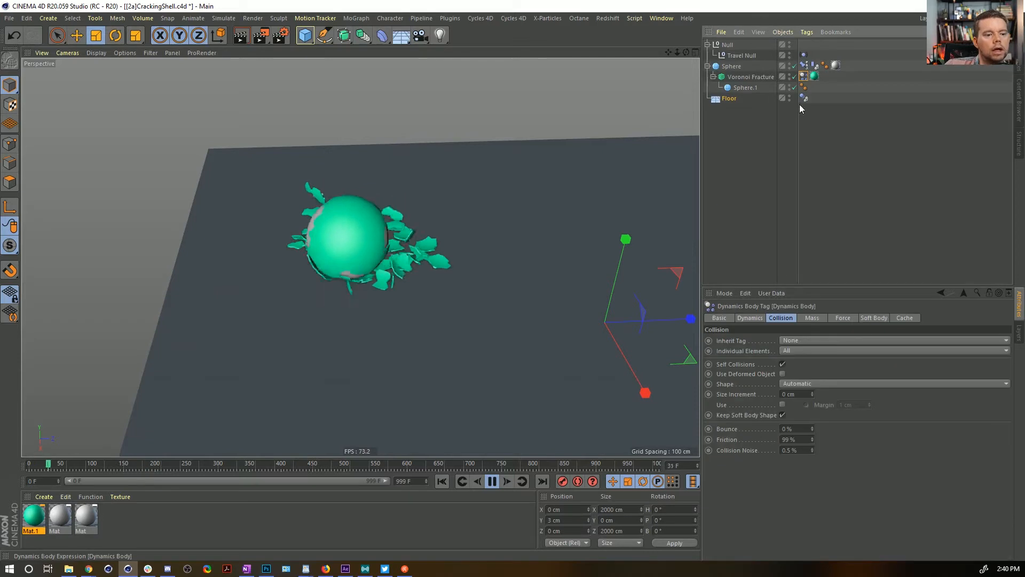
left_click(817, 384)
left_click(834, 480)
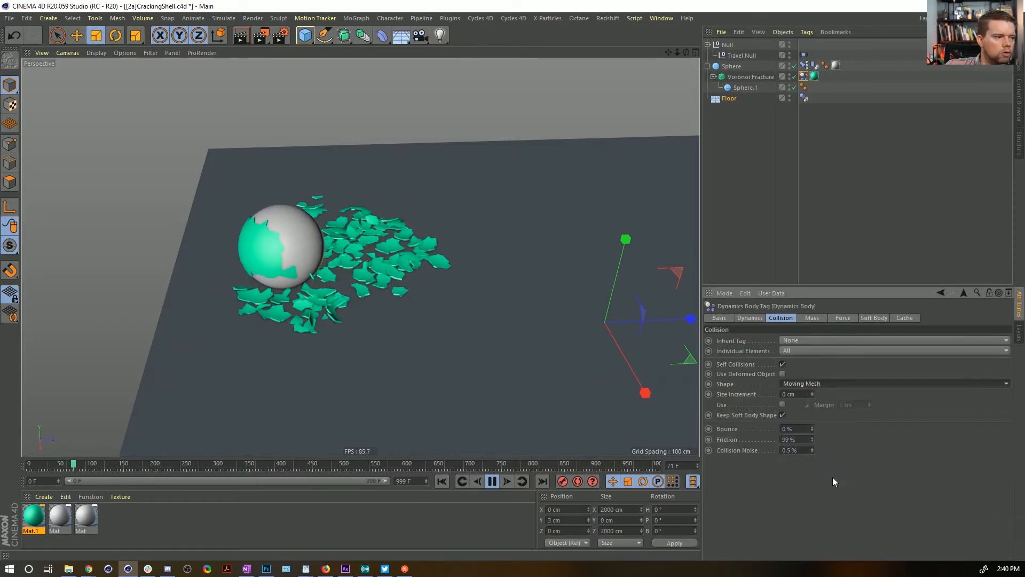
left_click(442, 481)
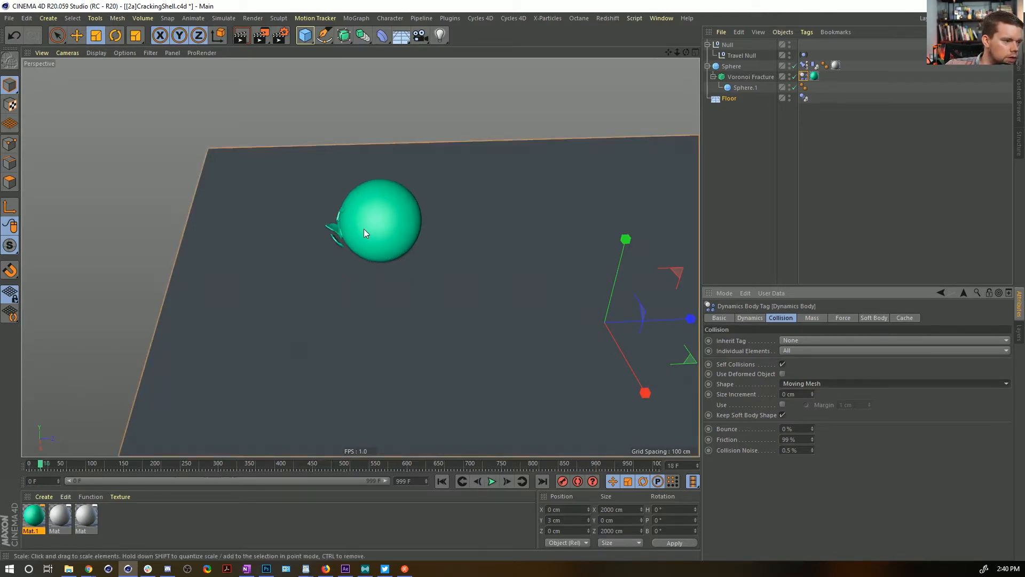
left_click_drag(364, 228, 532, 212, "alt")
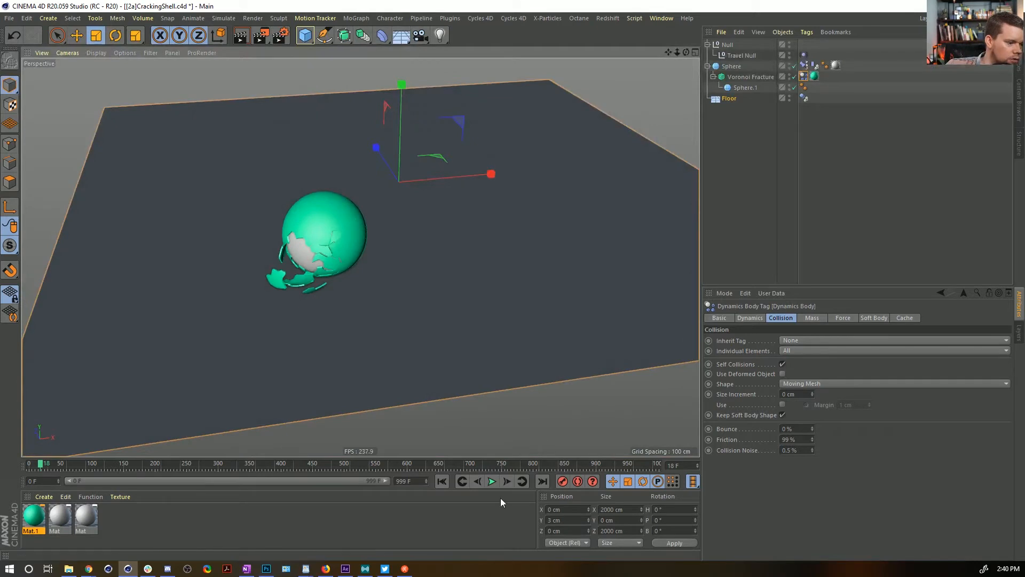
left_click(492, 482)
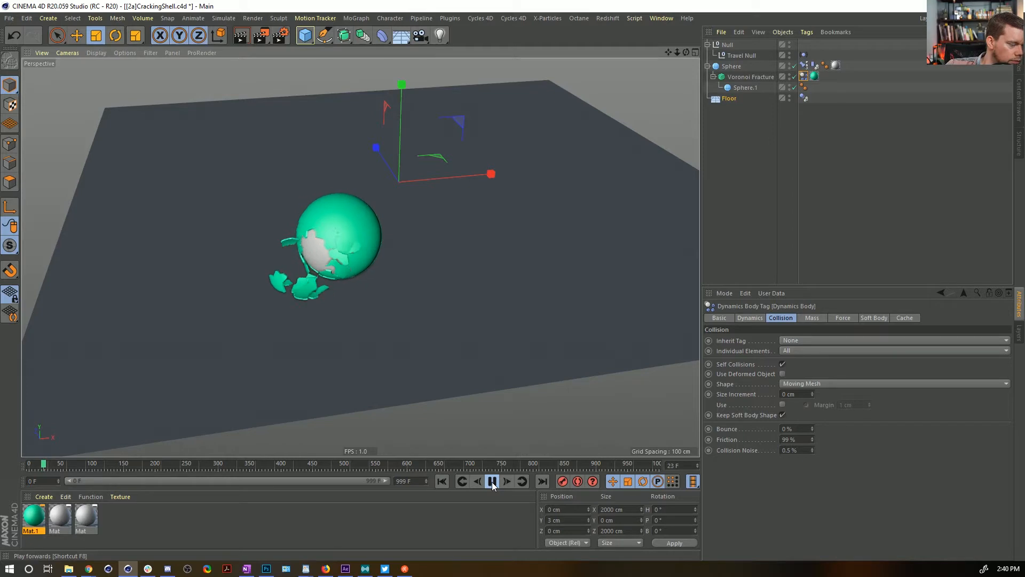
left_click(491, 482)
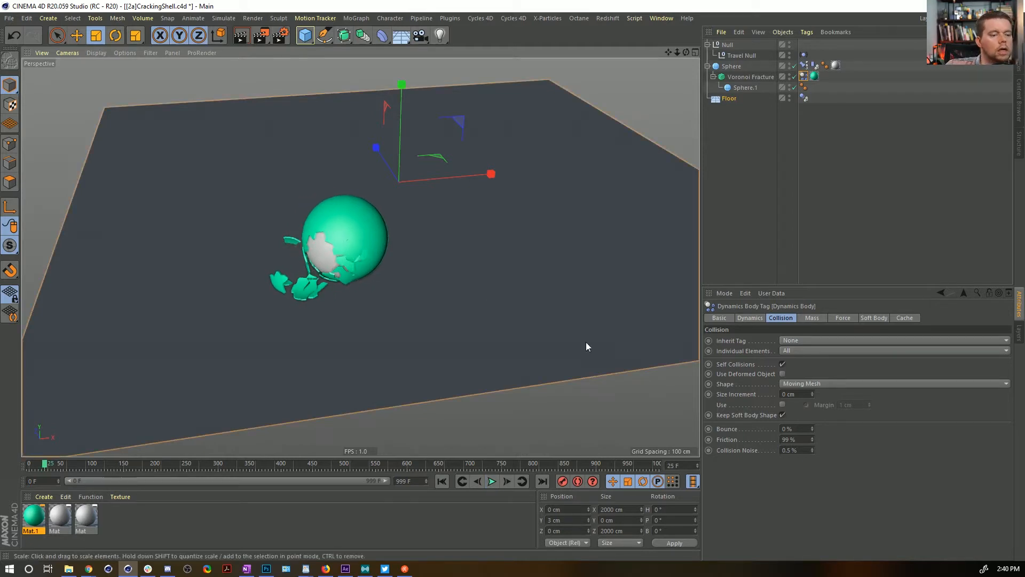
Set the shell fragments' collision Shape back to Automatic and replay the simulation from the start
left_click(803, 385)
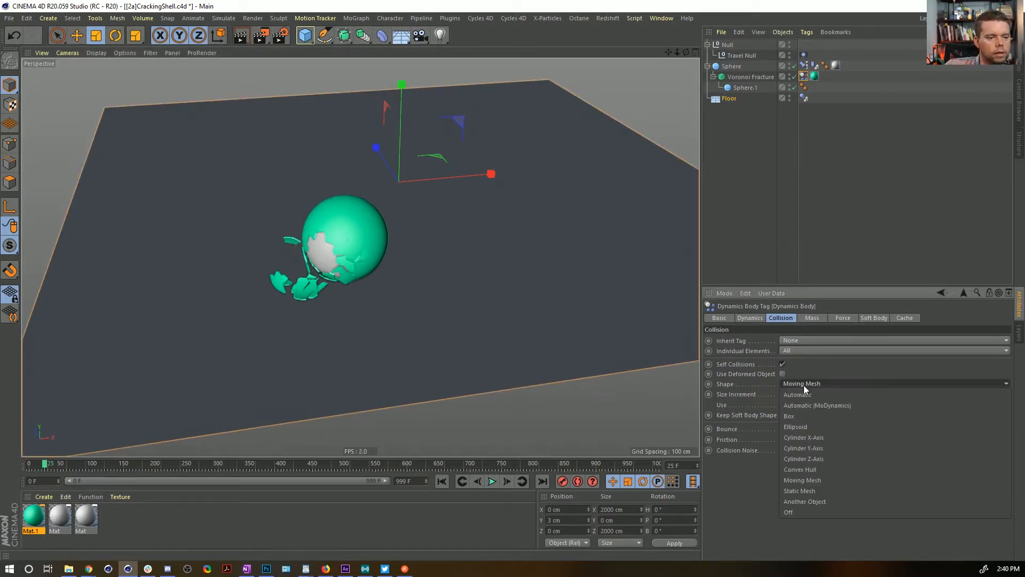
left_click(807, 394)
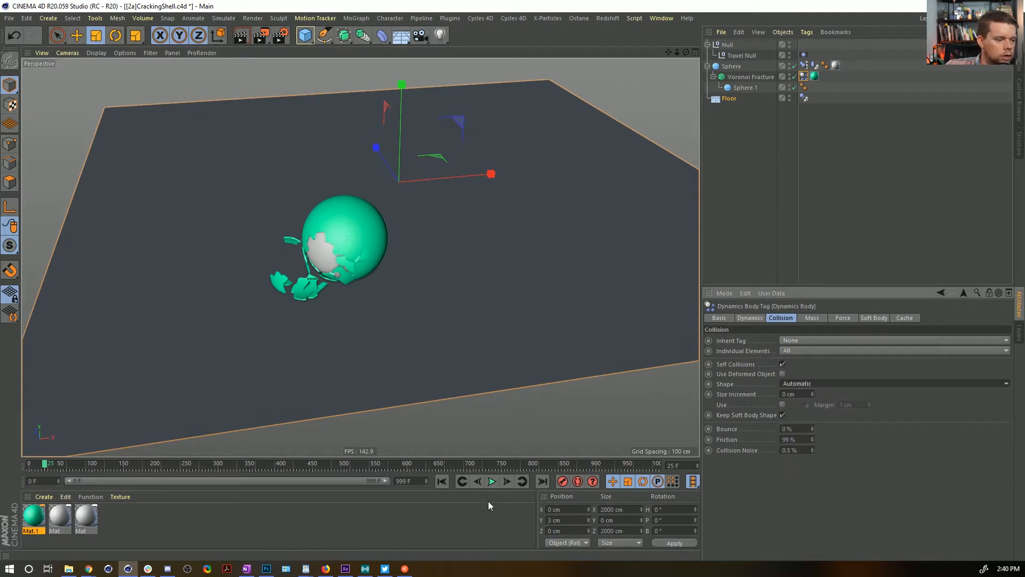
left_click(442, 481)
left_click(492, 481)
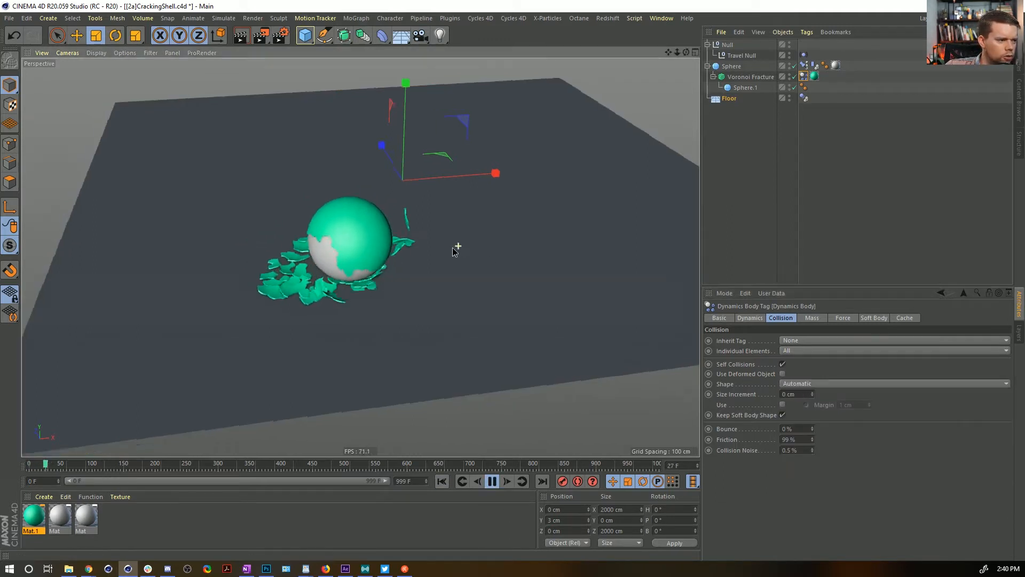
left_click_drag(458, 246, 262, 263, "alt")
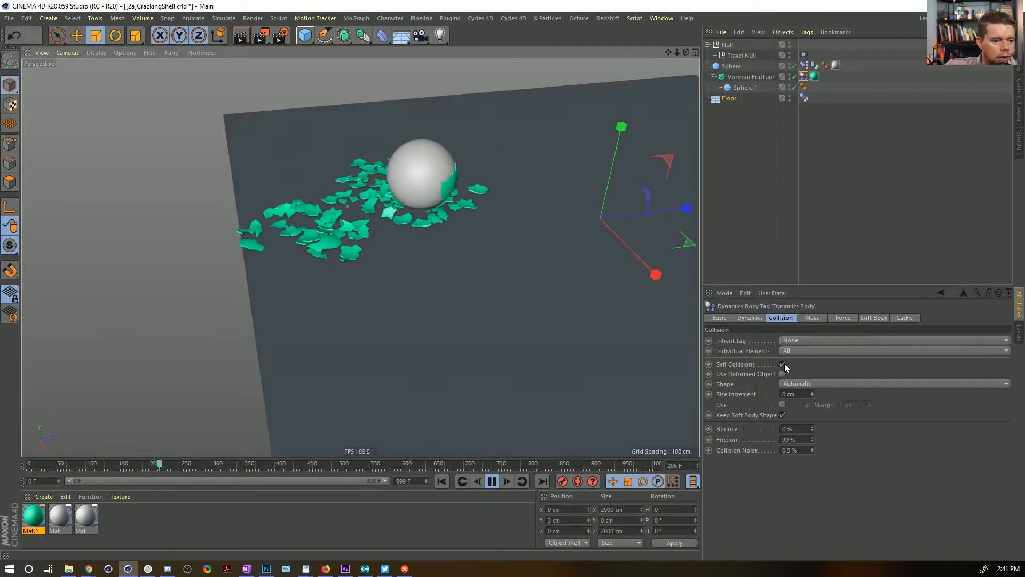
Set the project's dynamics Collision Margin to 1 cm and replay the simulation from the start
key("ctrl+d")
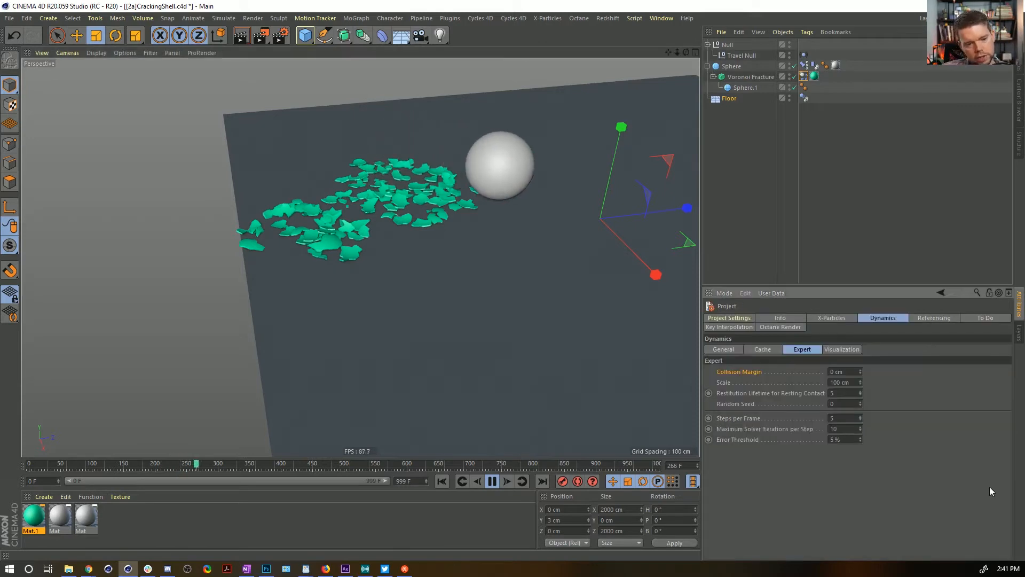
left_click(860, 367)
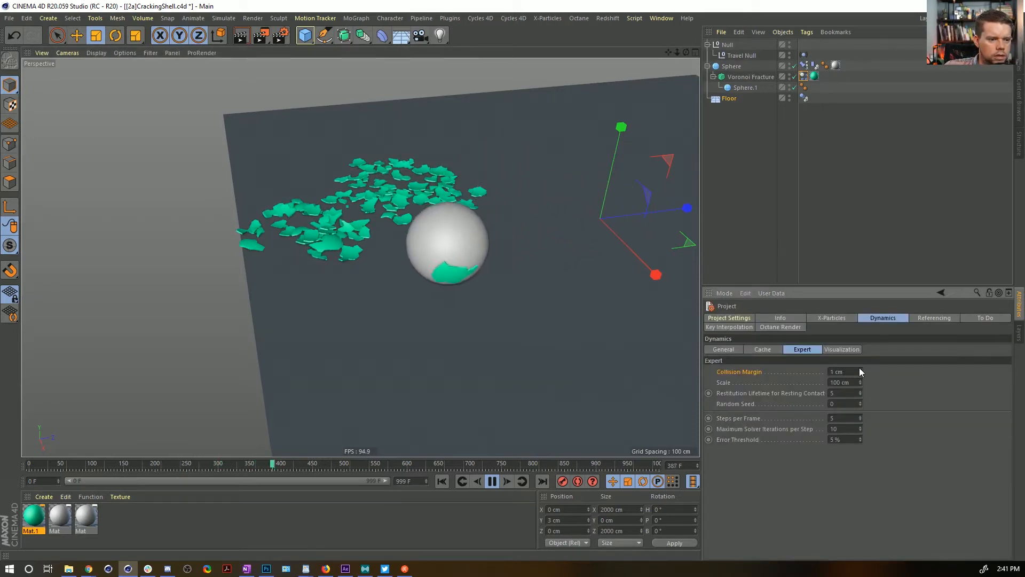
left_click(442, 481)
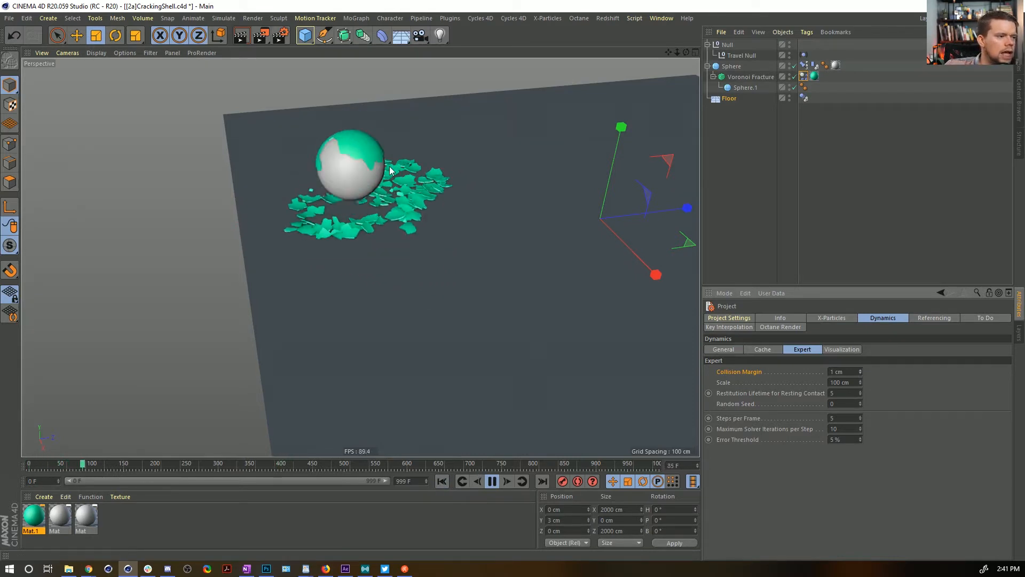
Rewind the animation, disable Geometry Glue on the Voronoi Fracture and play the simulation with unglued fragments
left_click(747, 76)
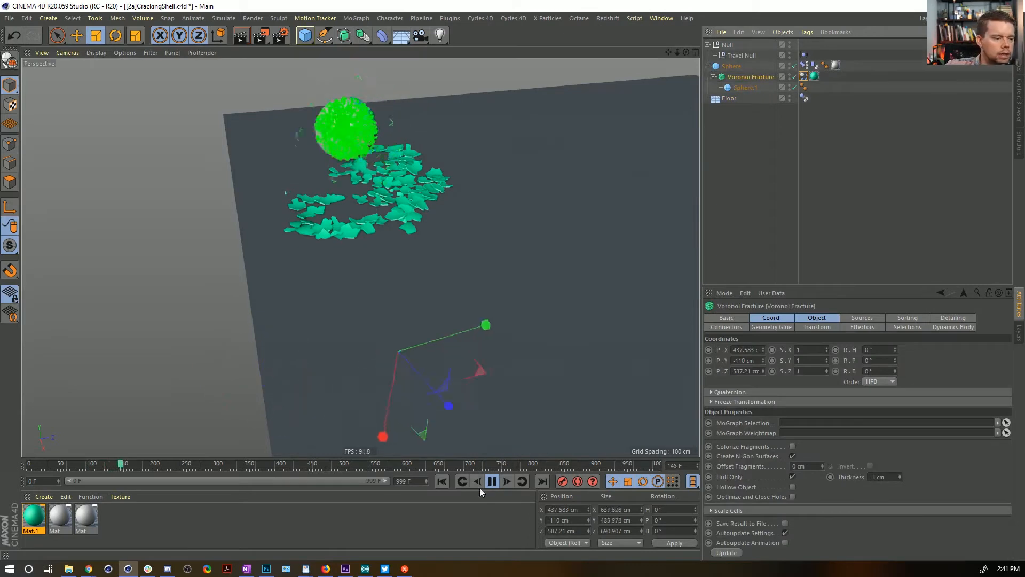
left_click(492, 481)
left_click(442, 481)
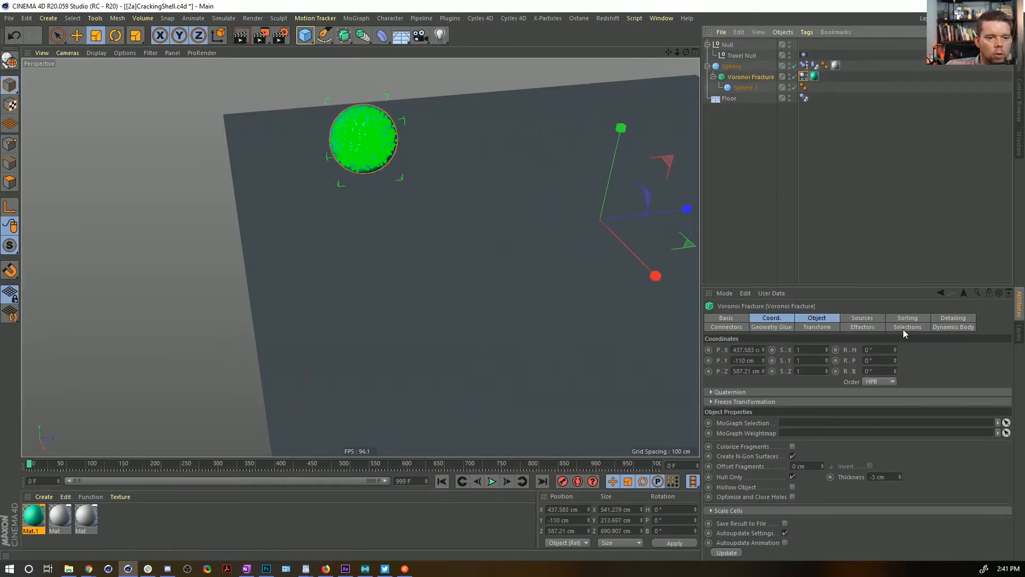
left_click(772, 327)
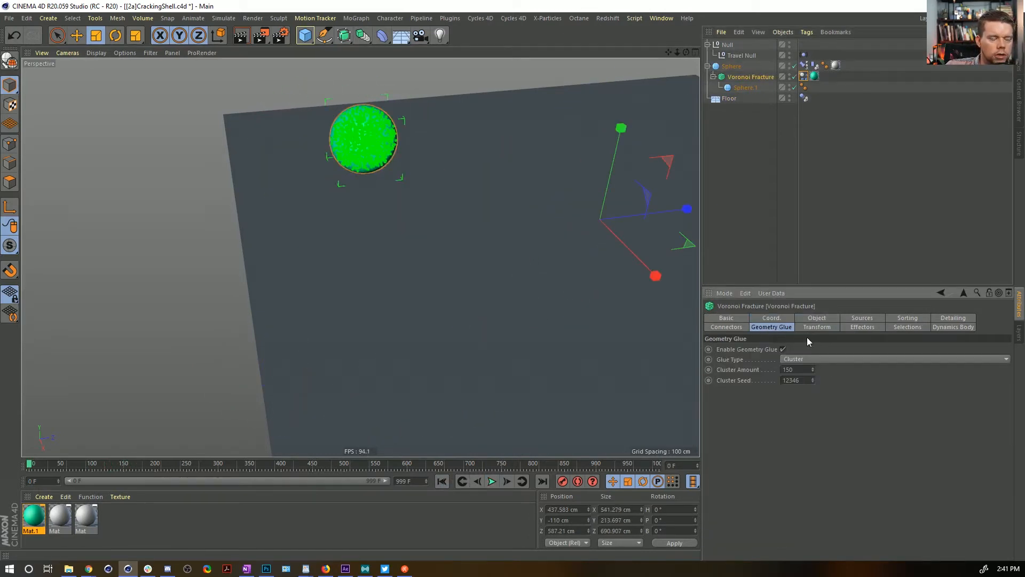
left_click(732, 203)
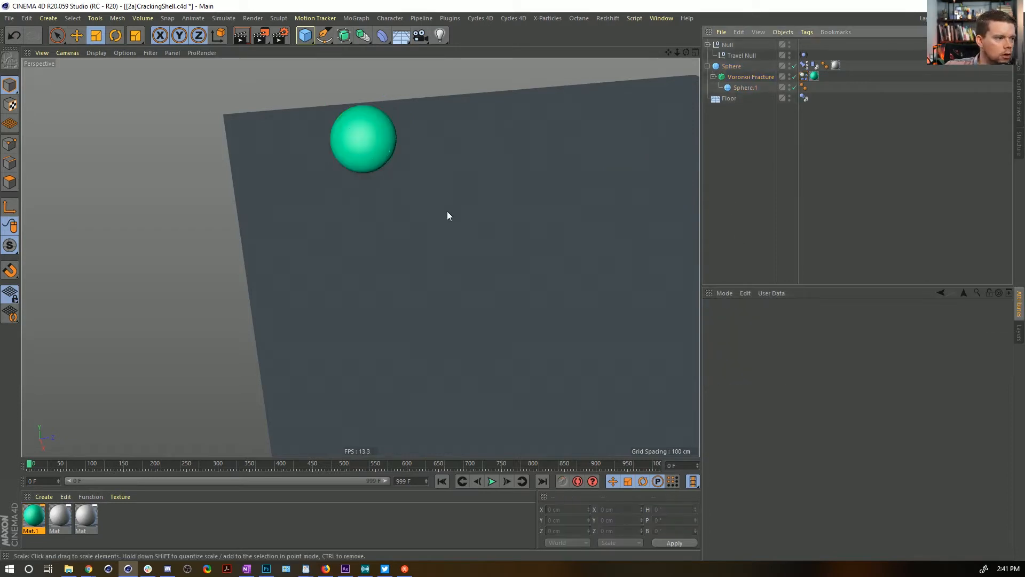
left_click(491, 481)
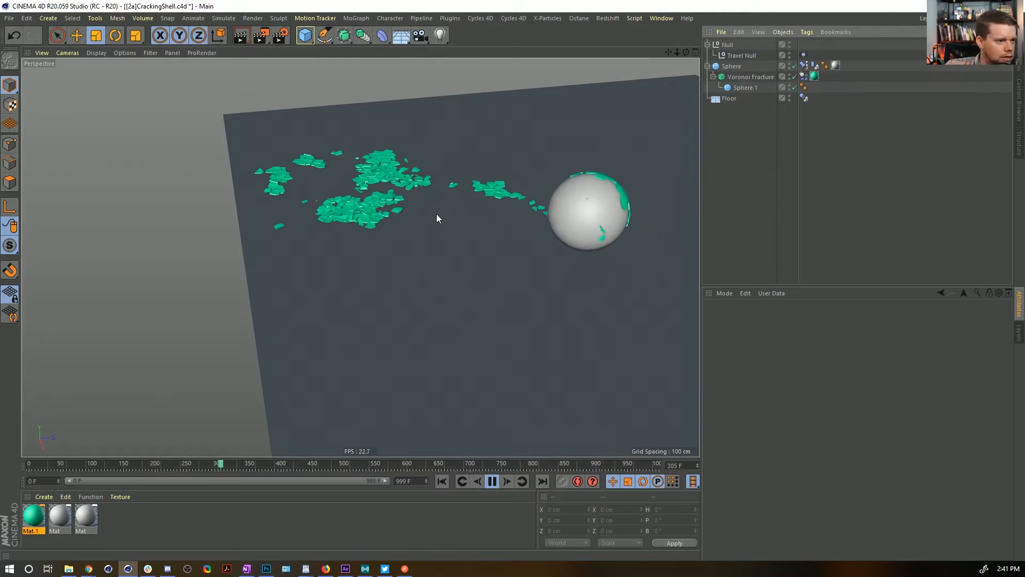
Enable Geometry Glue on the Voronoi Fracture with a Cluster Amount of 555 and replay the simulation from the start
left_click(747, 76)
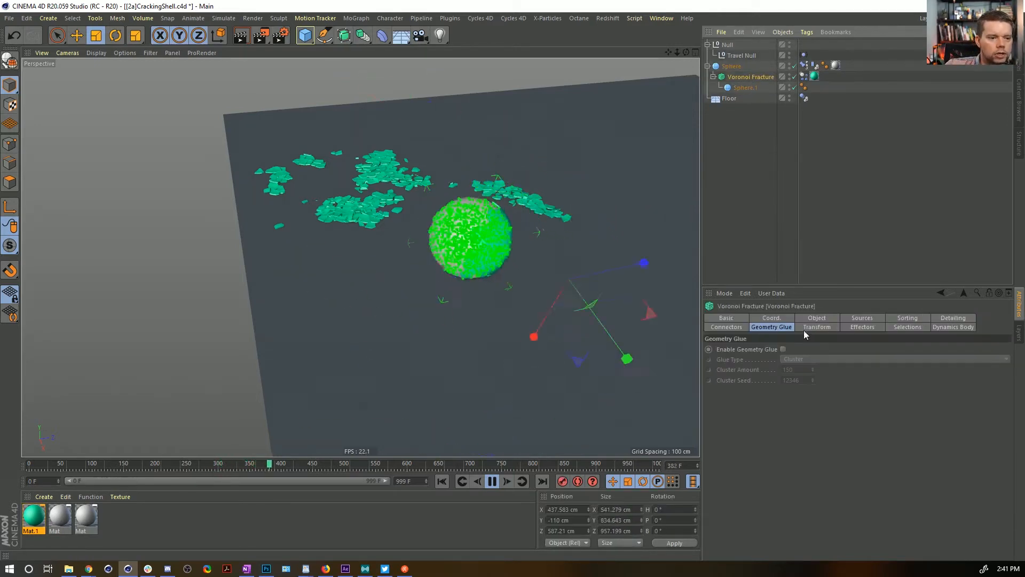
left_click(783, 349)
double_click(794, 369)
type("555")
key("Return")
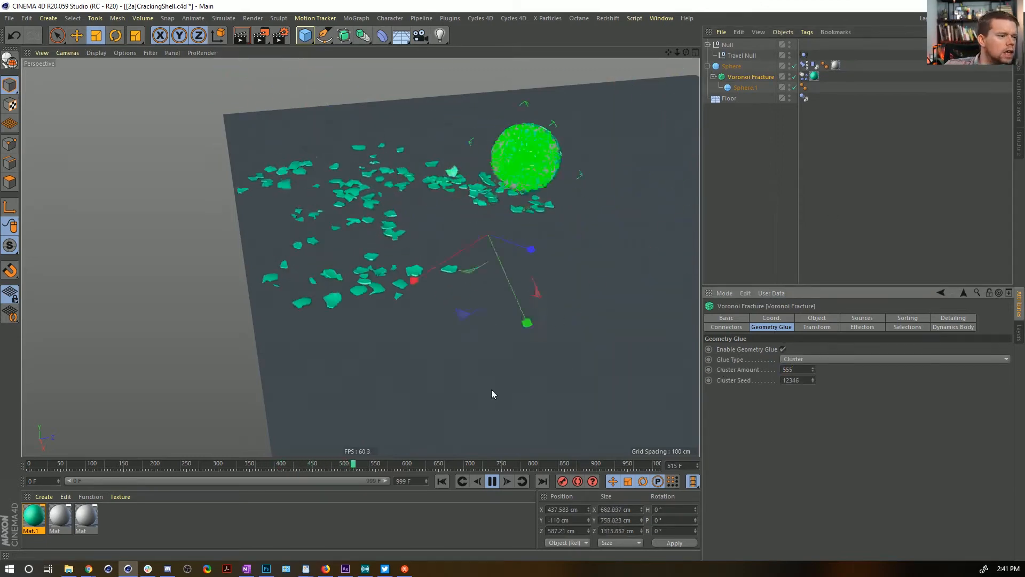
left_click(441, 481)
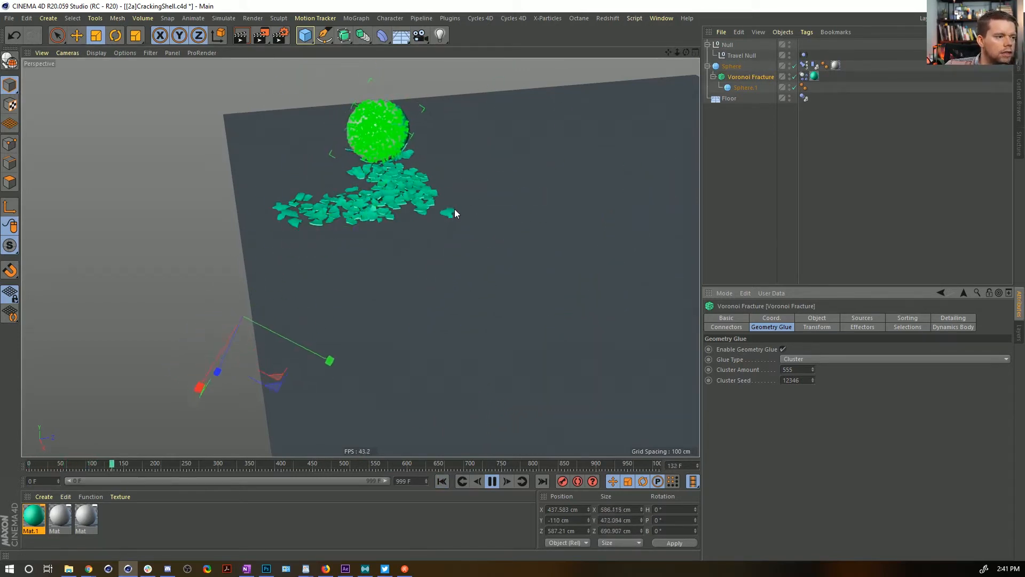
Deselect all objects, replay the simulation from the start, and rewind to frame 0
left_click(752, 163)
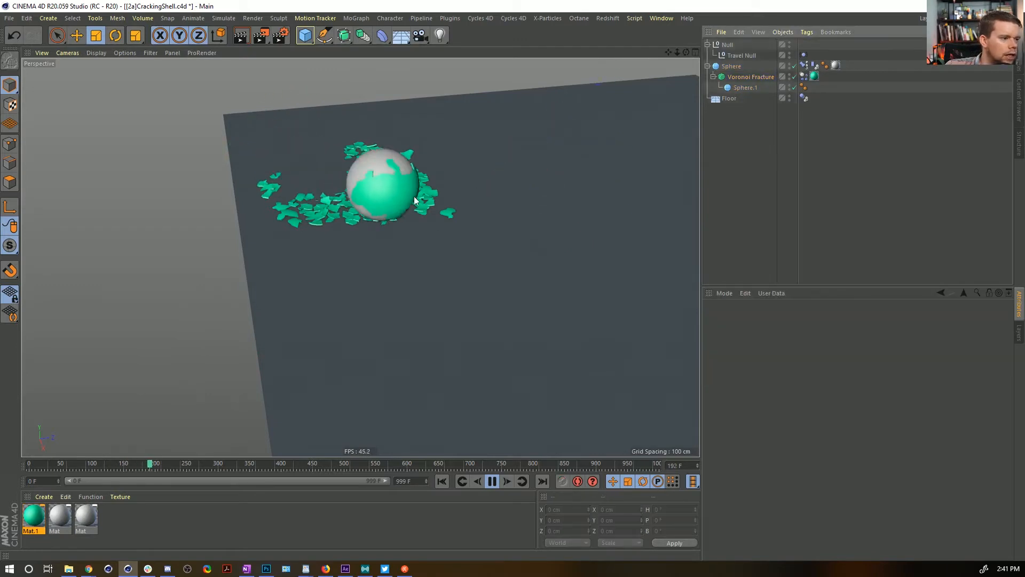
left_click(441, 481)
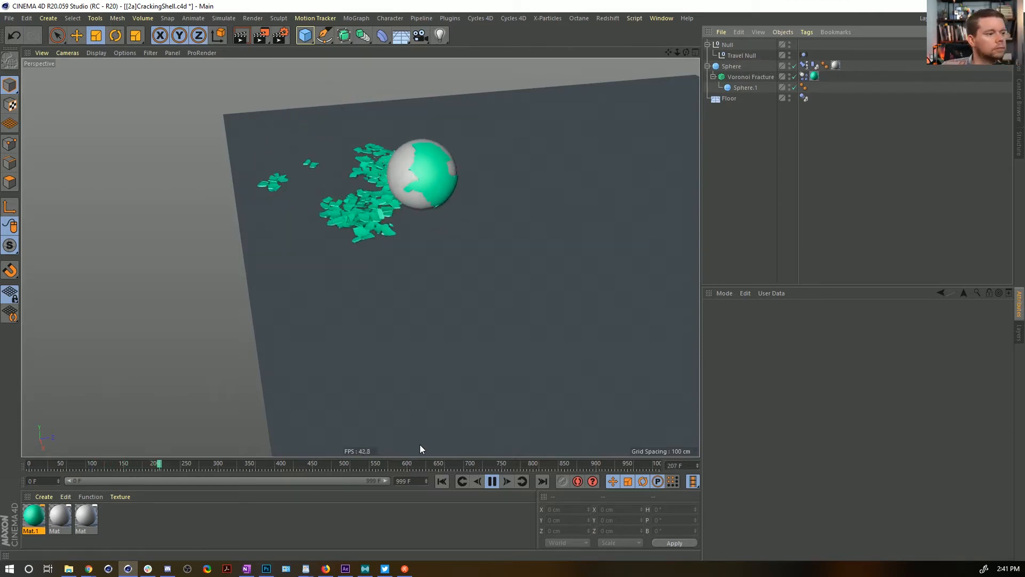
left_click(492, 481)
left_click(441, 482)
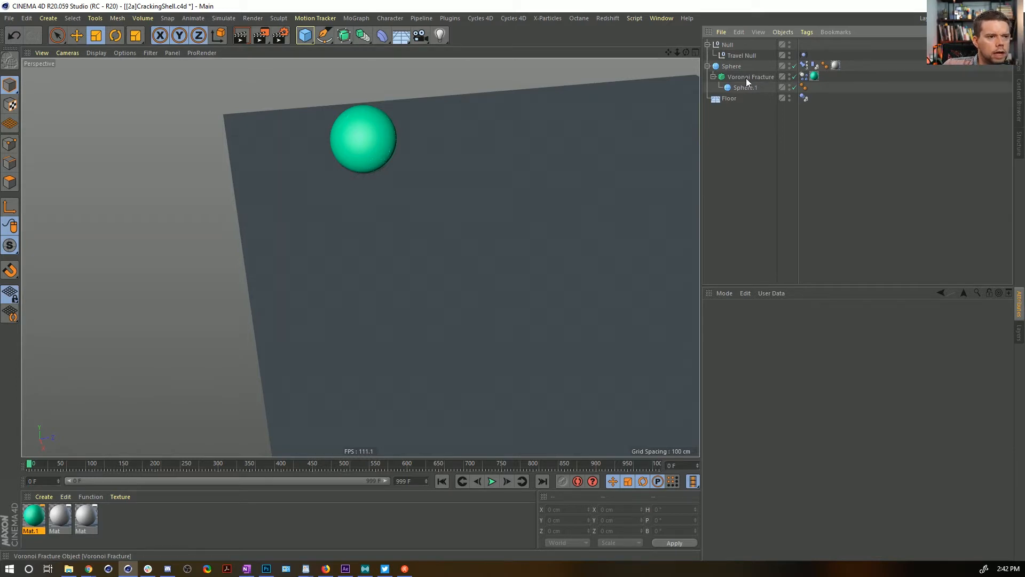
Duplicate the Voronoi Fracture with its child sphere under the Sphere and rename the copy Voronoi Fracture 2
left_click_drag(745, 78, 747, 73, "ctrl")
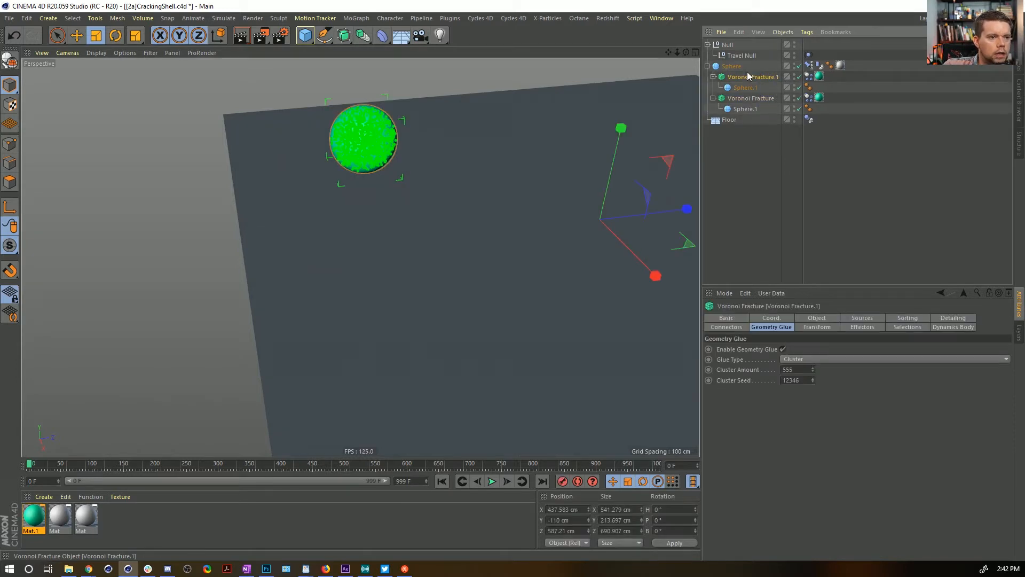
double_click(775, 78)
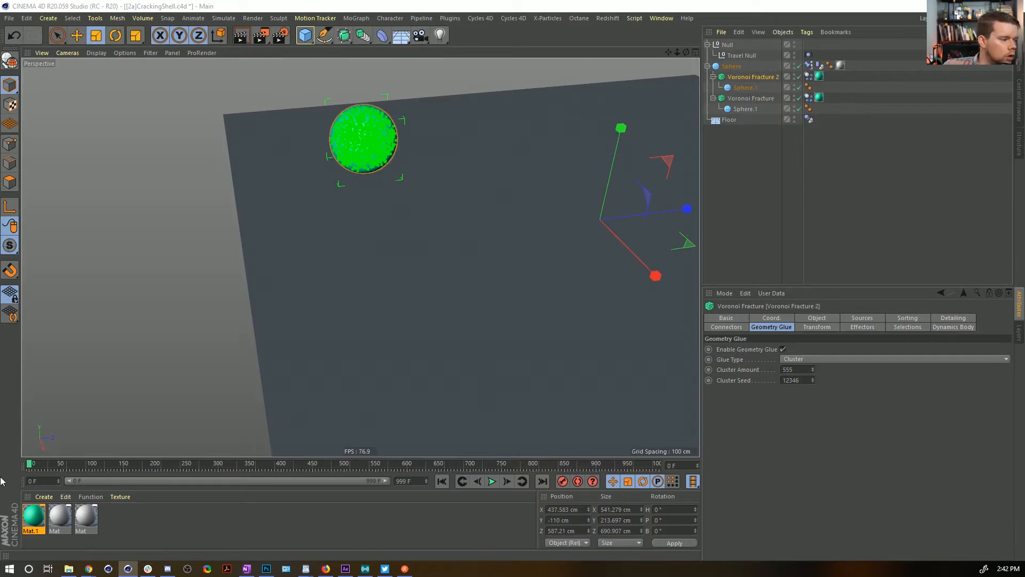
Duplicate the green material, recolor one copy yellow with a hue of 52°, and assign it to Voronoi Fracture 2
left_click_drag(37, 515, 67, 510, "ctrl")
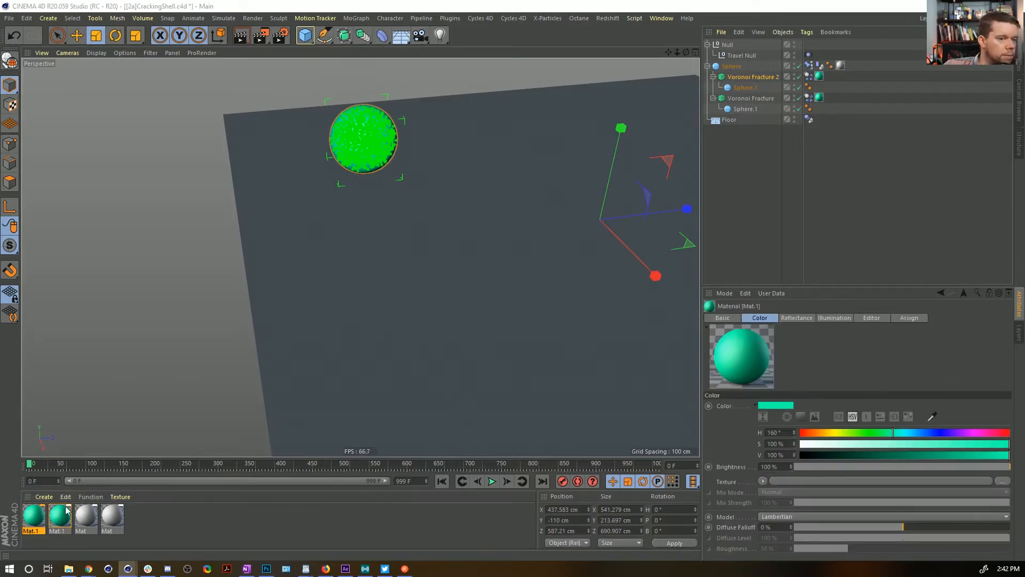
double_click(60, 515)
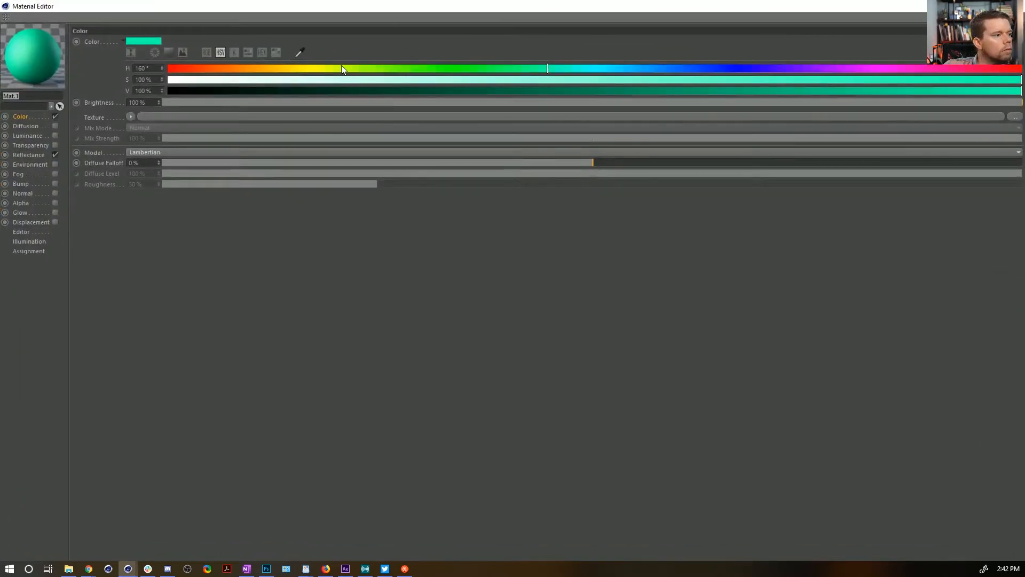
left_click_drag(341, 68, 291, 69)
left_click(1012, 6)
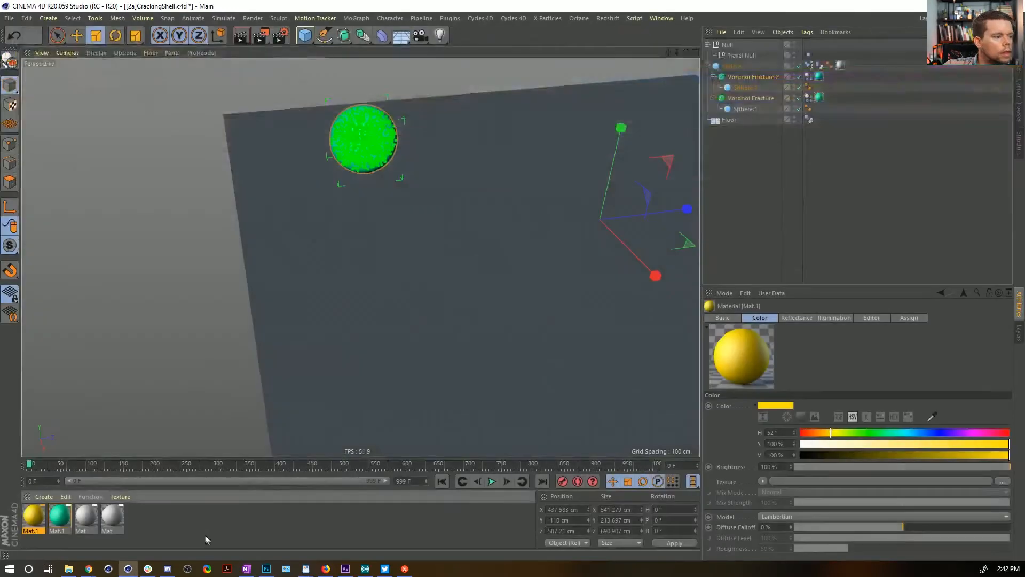
left_click_drag(41, 534, 698, 174)
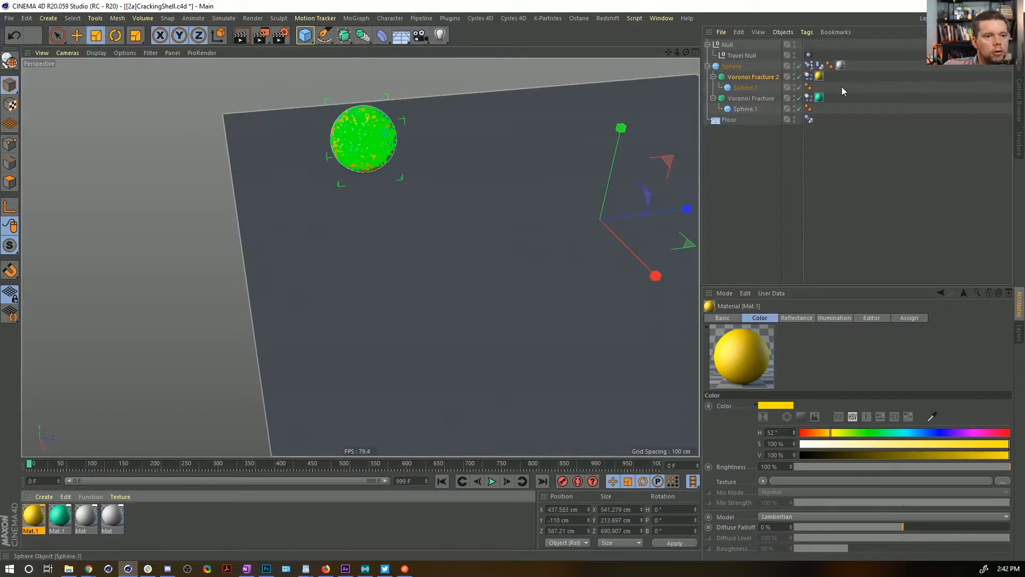
Set the radius of the sphere inside Voronoi Fracture 2 to 105.1 cm
left_click(757, 87)
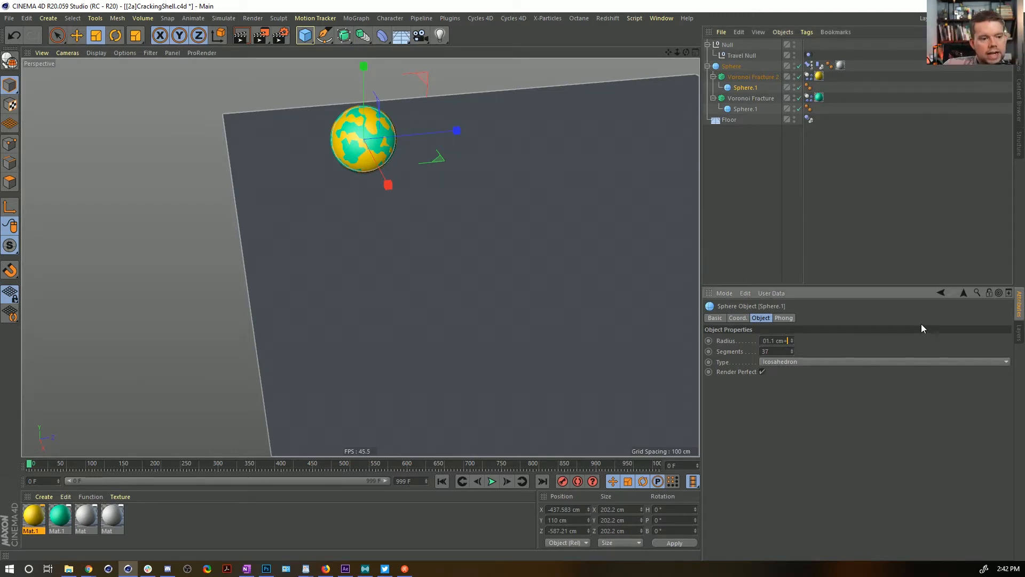
key("Return")
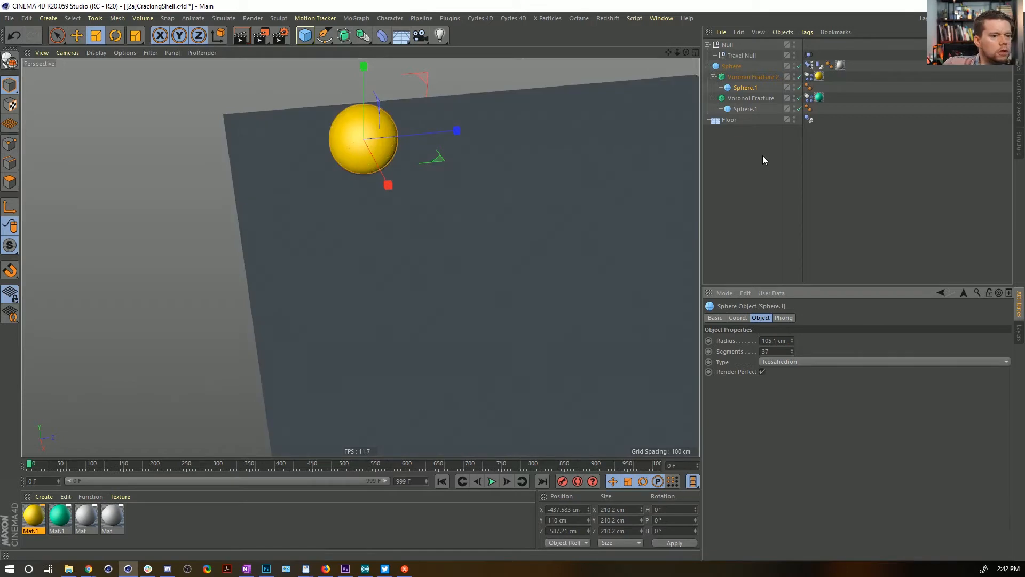
left_click(743, 167)
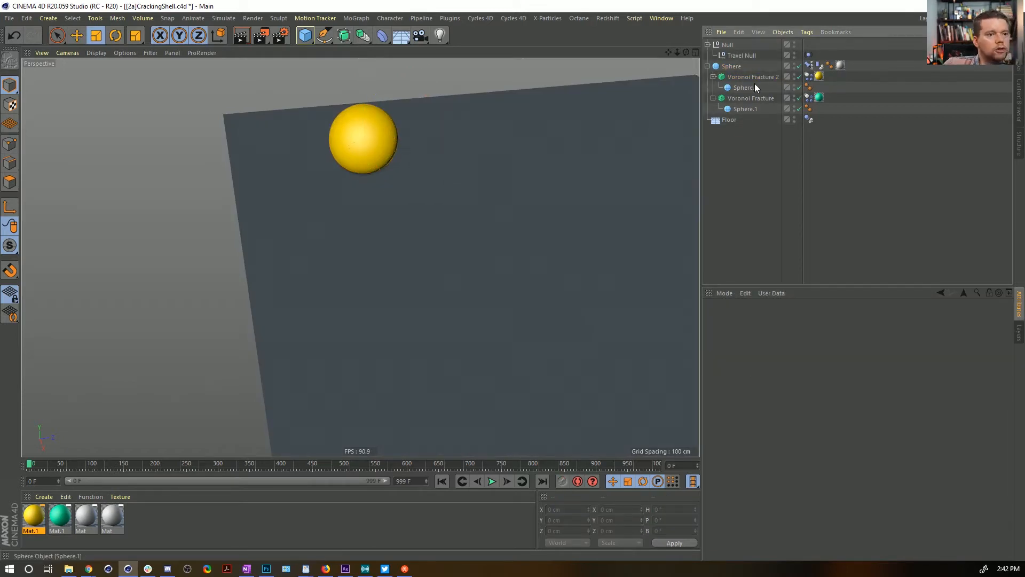
Play the simulation with both the yellow outer shell and the green inner shell
left_click(767, 98)
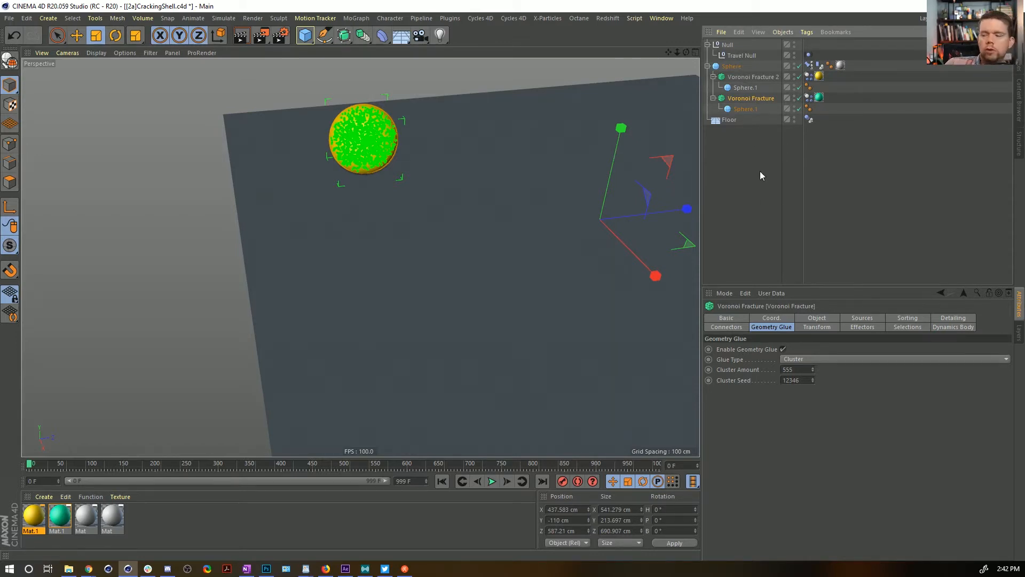
left_click(761, 216)
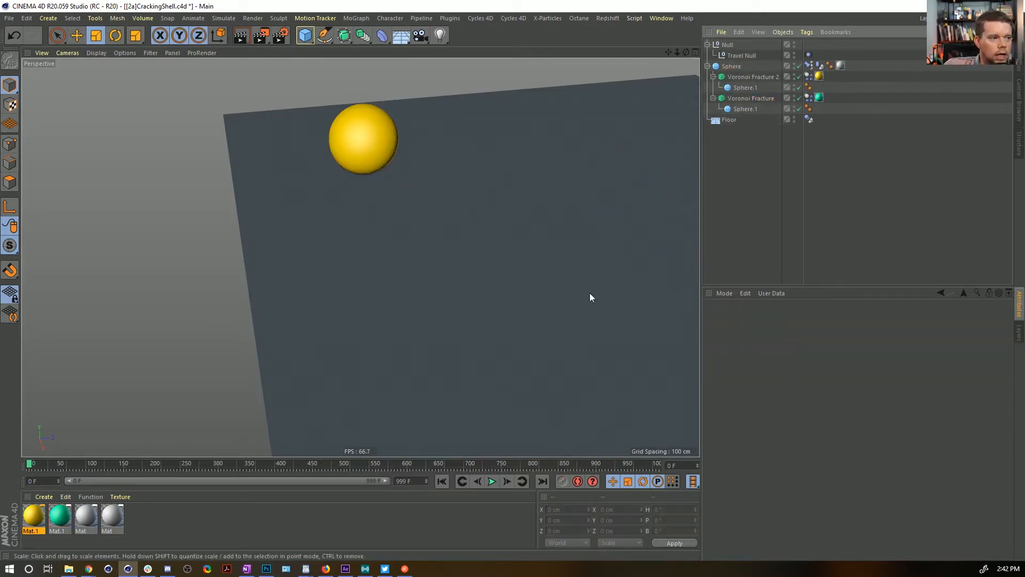
left_click(491, 481)
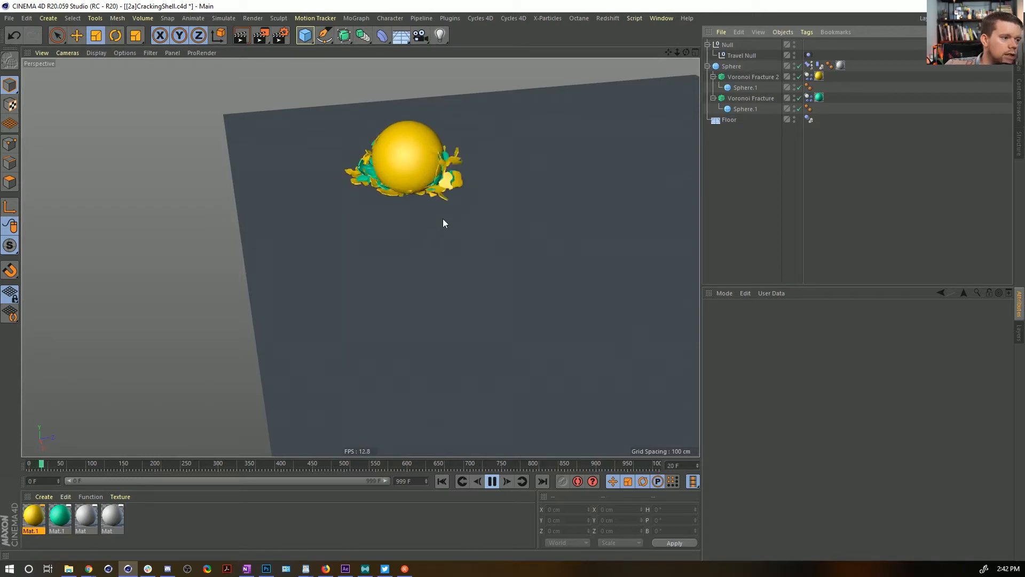
Lower the floor to a Y position of -3 cm and then -5 cm, replaying the simulation from the start at each height
left_click(730, 120)
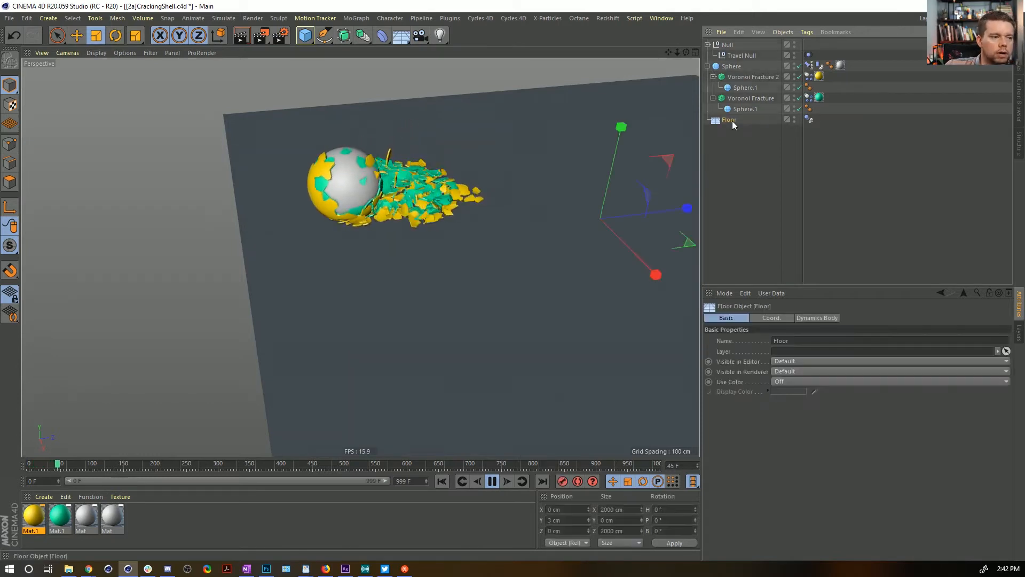
left_click(771, 318)
left_click_drag(763, 350, 763, 354)
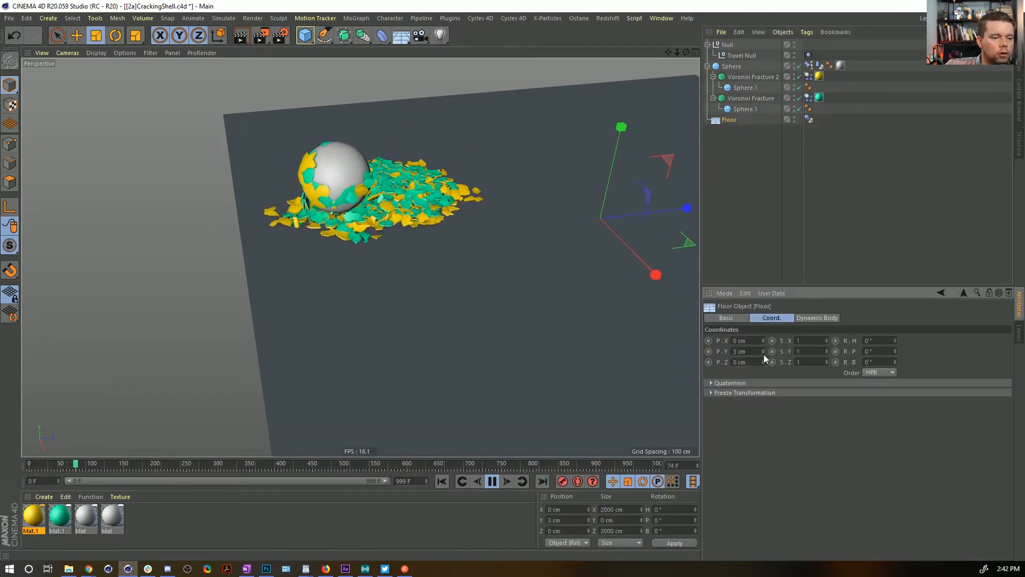
left_click(441, 480)
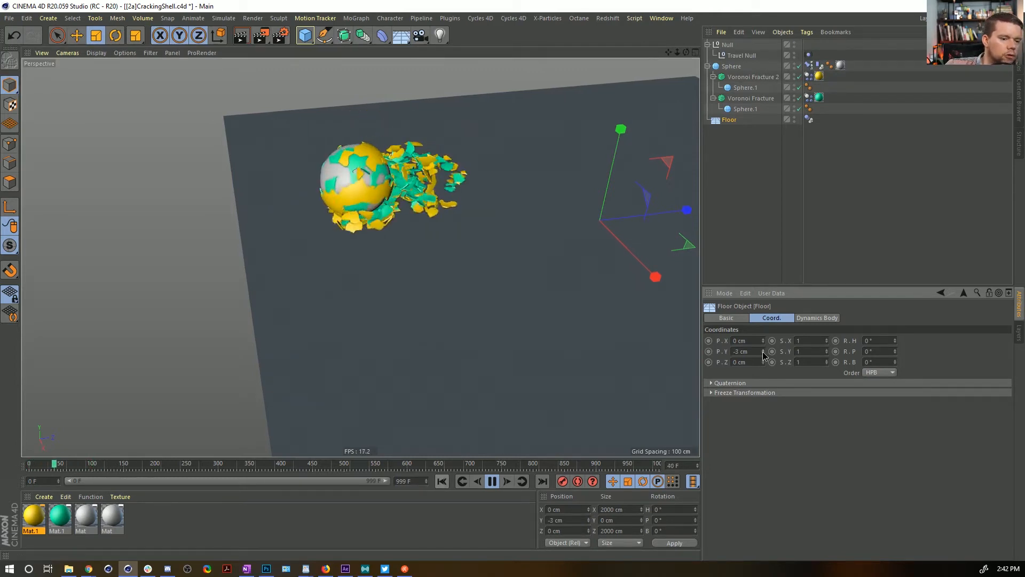
left_click_drag(762, 350, 762, 352)
left_click(442, 481)
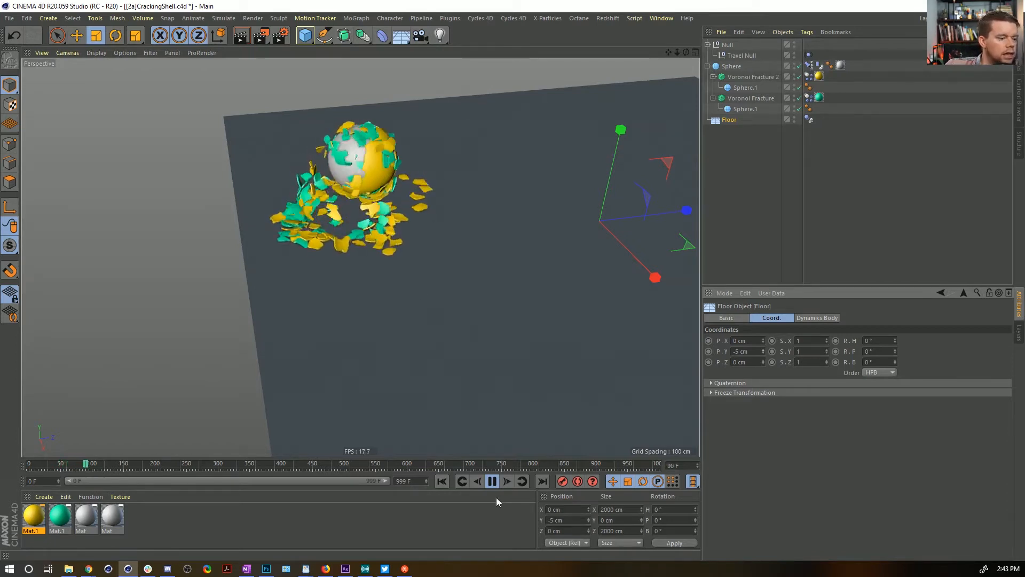
left_click(442, 481)
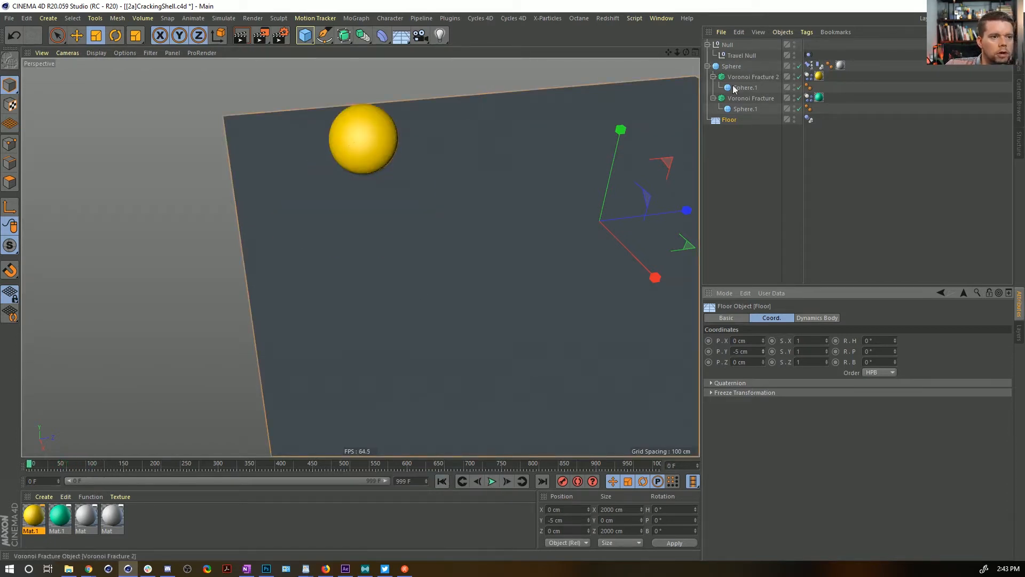
Set the point distribution Seed of Voronoi Fracture 2 to 12375, play the simulation, and rewind to the start
left_click(750, 77)
left_click(861, 318)
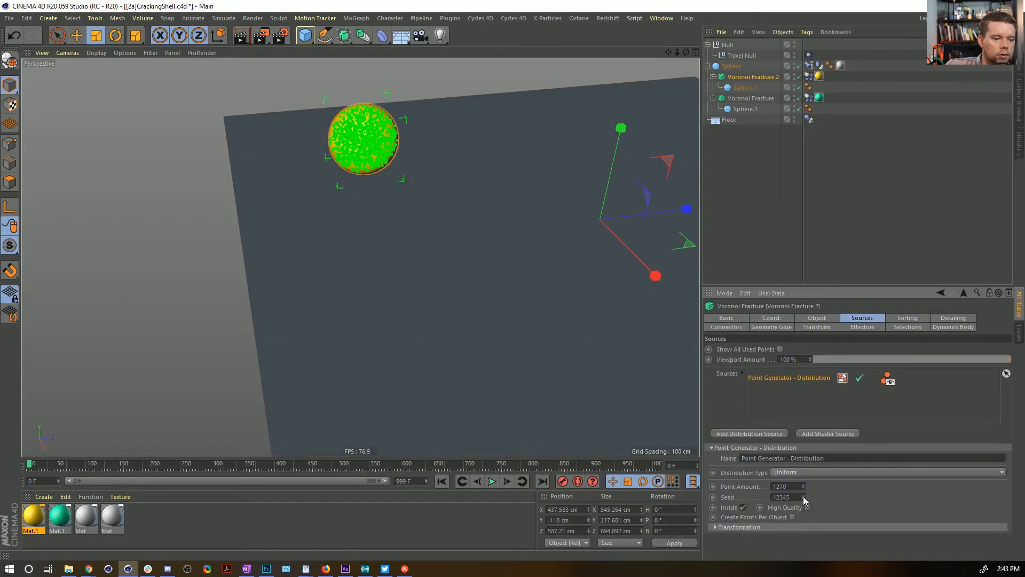
left_click_drag(803, 495, 803, 488)
left_click(765, 272)
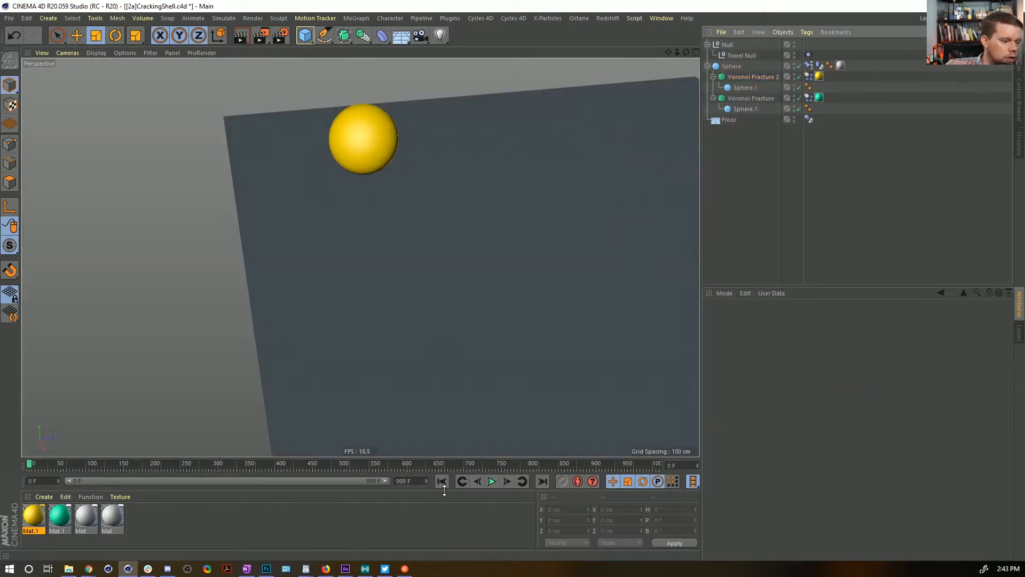
left_click(493, 482)
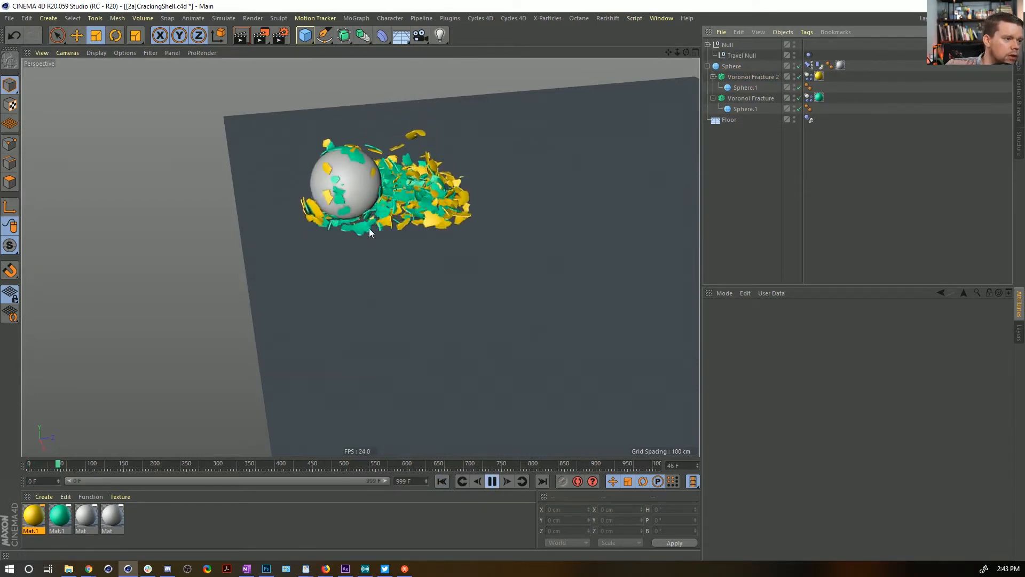
left_click(492, 481)
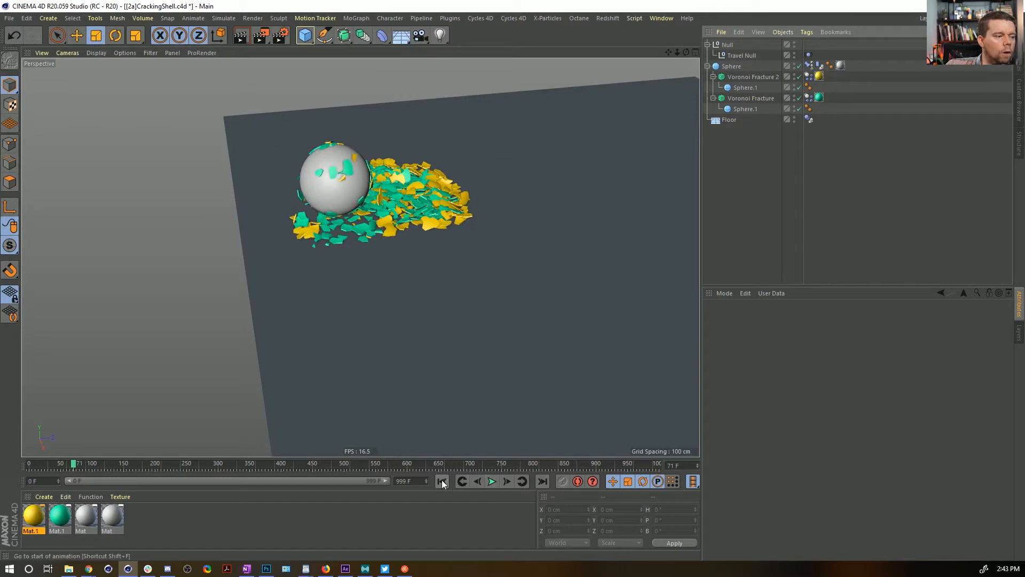
left_click(441, 481)
Set the Point Amount of Voronoi Fracture 2 to 755, play the simulation, and rewind to the start
left_click(752, 76)
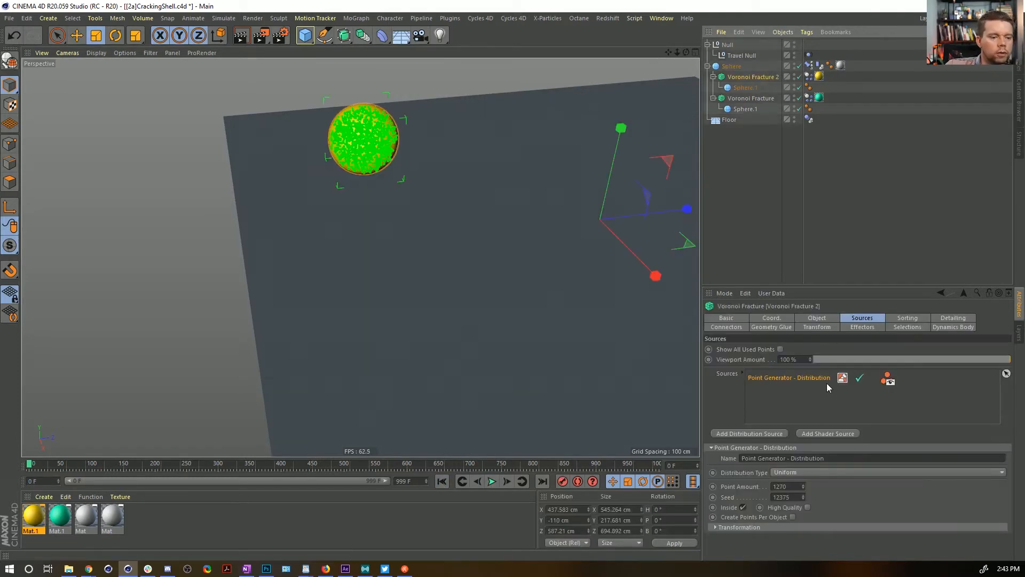
left_click(795, 486)
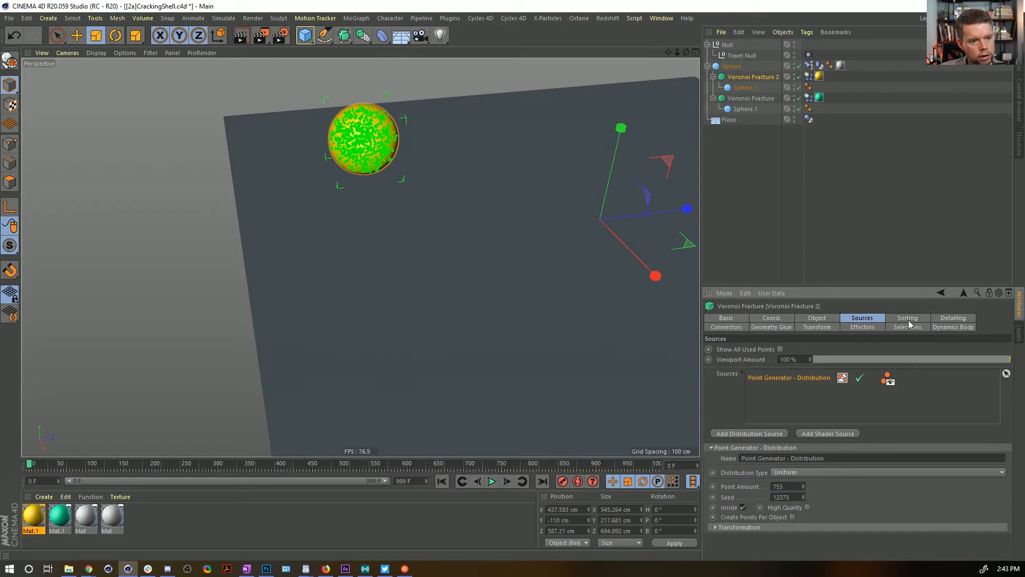
left_click(799, 236)
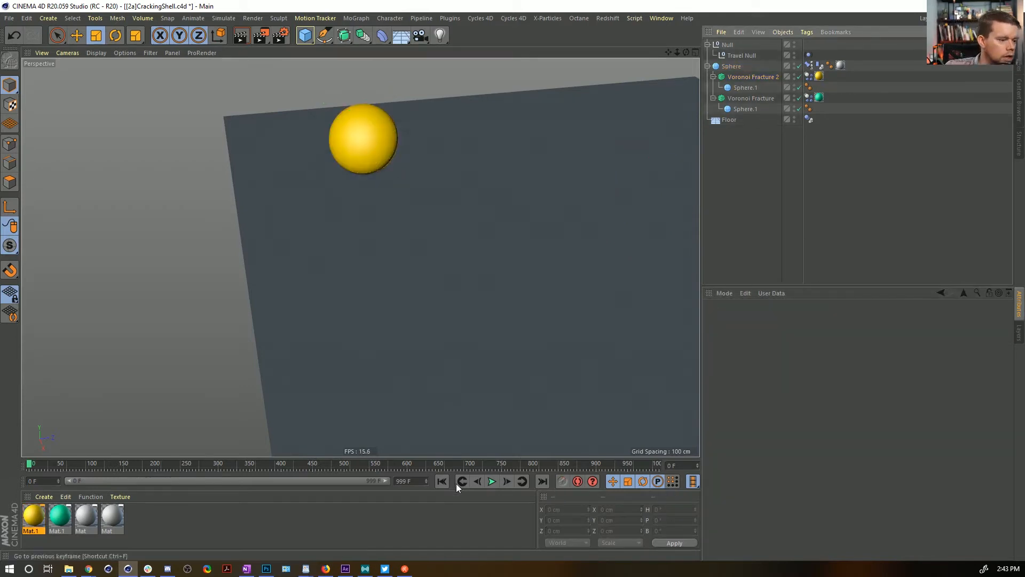
left_click(491, 482)
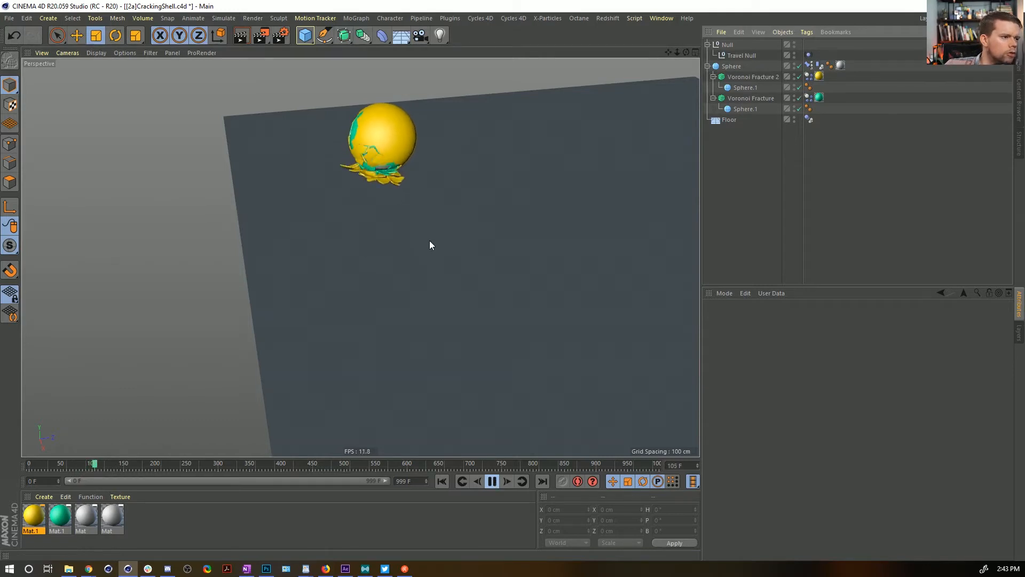
left_click(492, 481)
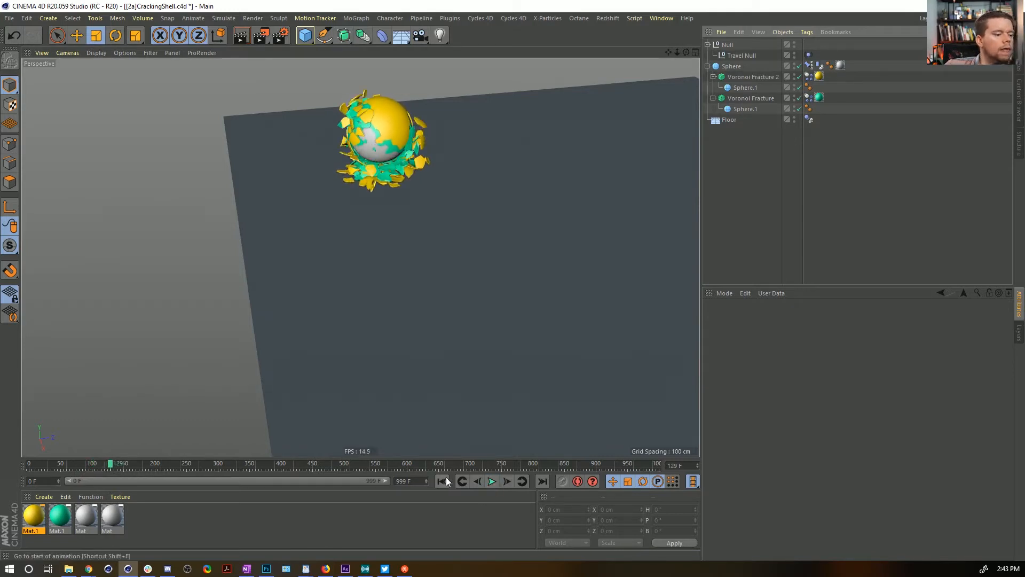
left_click(442, 481)
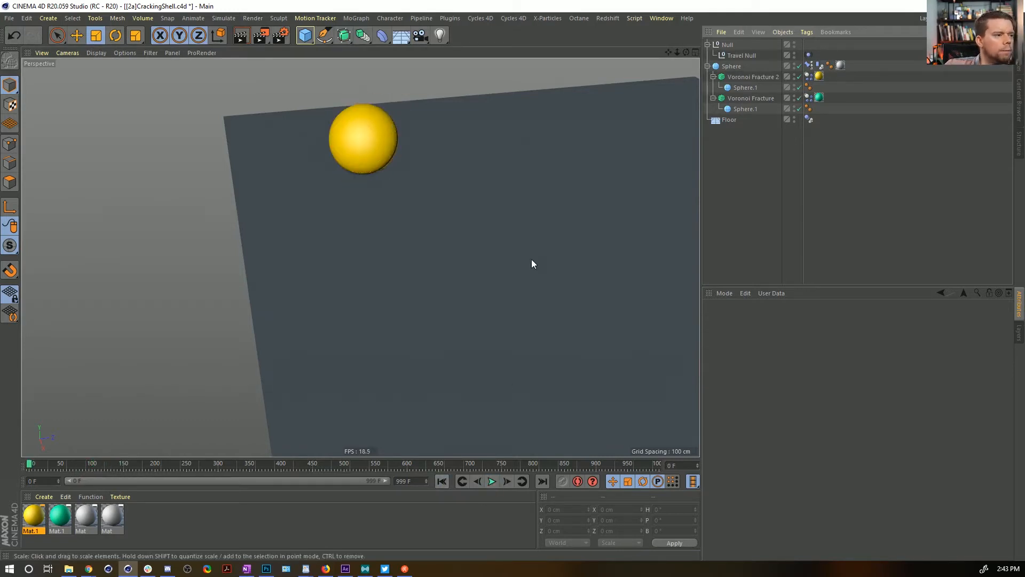
Set Dynamic to Off in the Dynamics Body tag of the green Voronoi Fracture and play the simulation
left_click(770, 79)
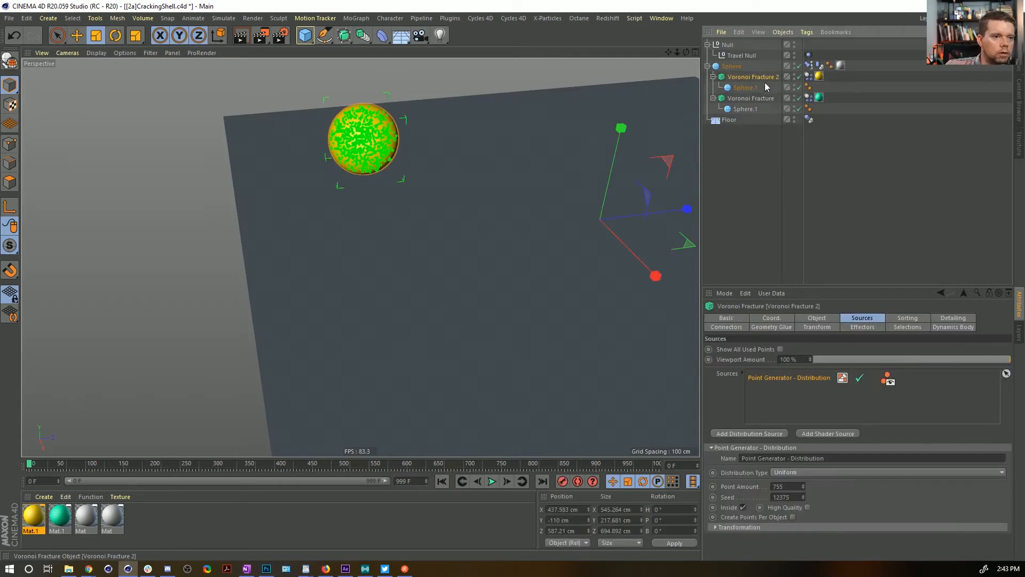
left_click(758, 100)
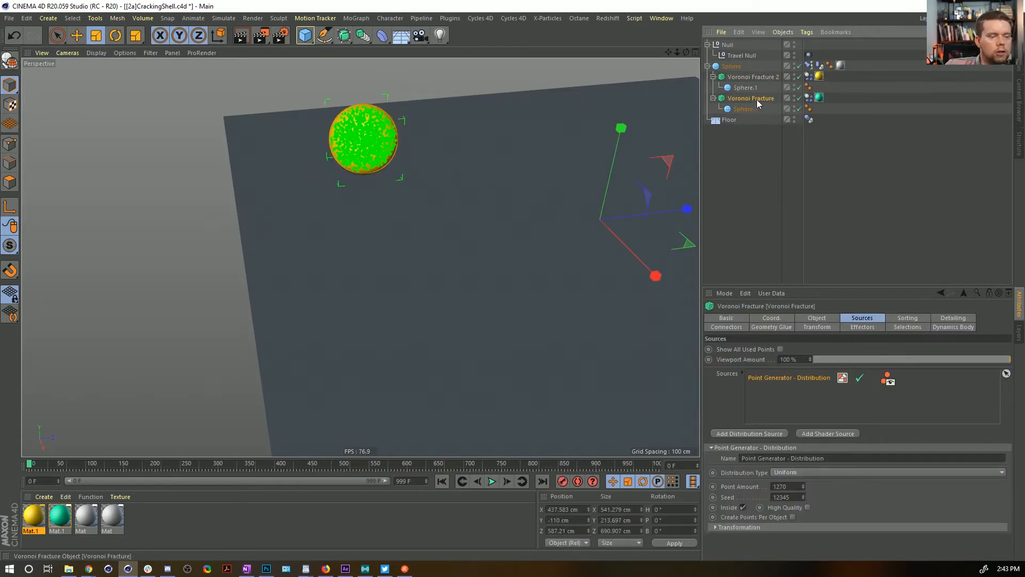
left_click(817, 319)
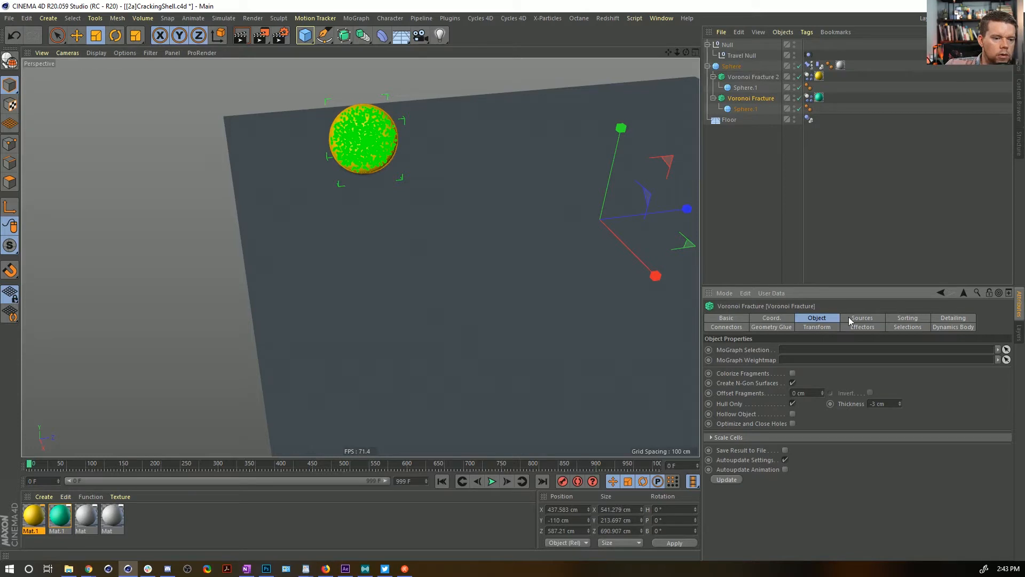
left_click(809, 98)
left_click(750, 318)
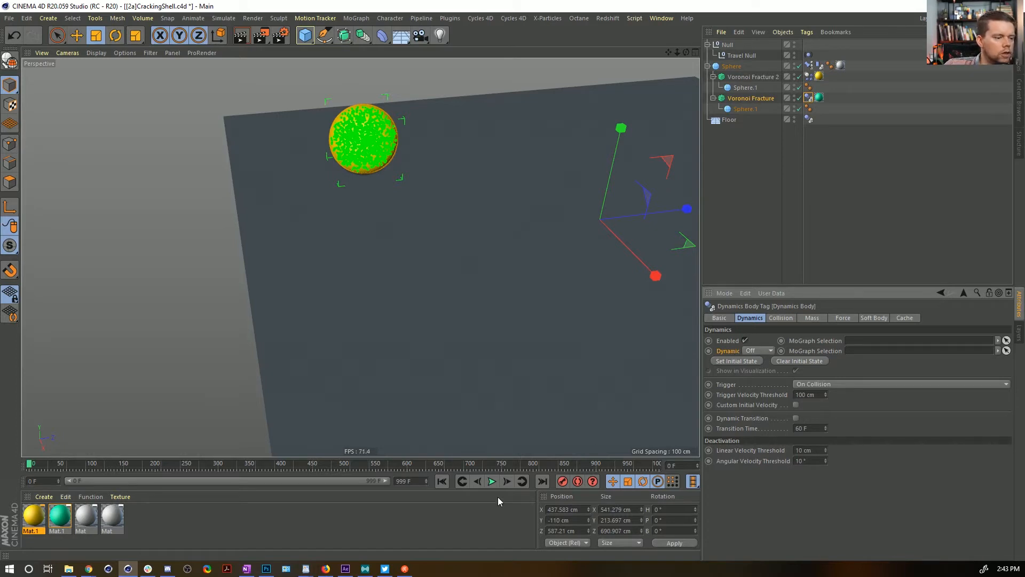
left_click(492, 482)
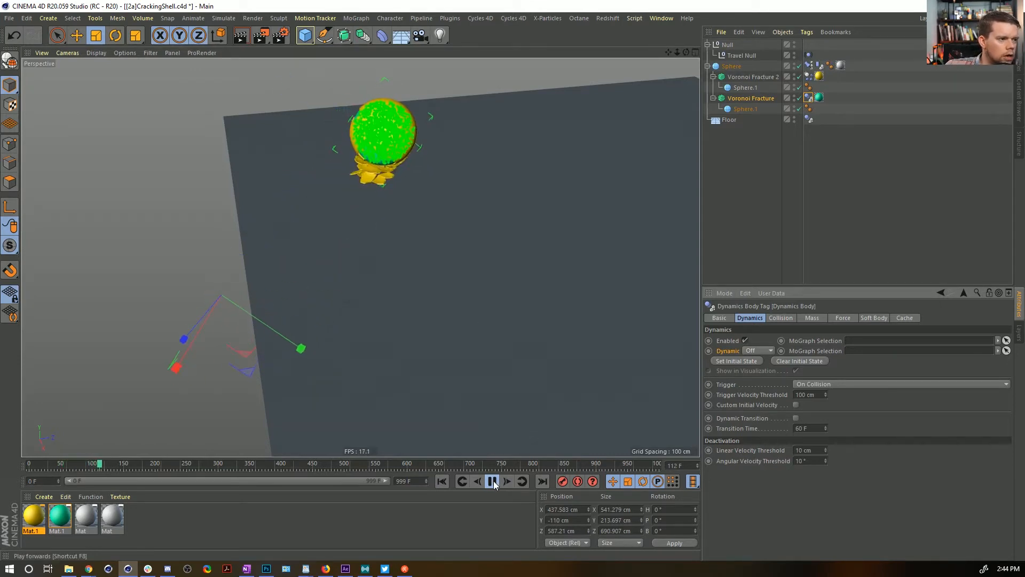
Set the floor's Y position to -1 cm and play the simulation from the start, stopping at frame 176
left_click(442, 481)
left_click(729, 120)
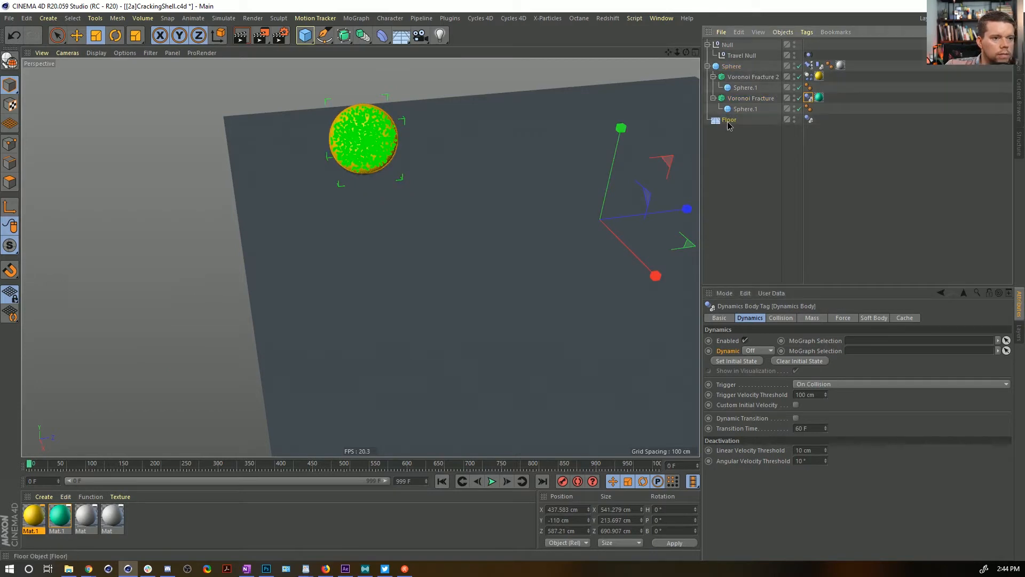
left_click(782, 318)
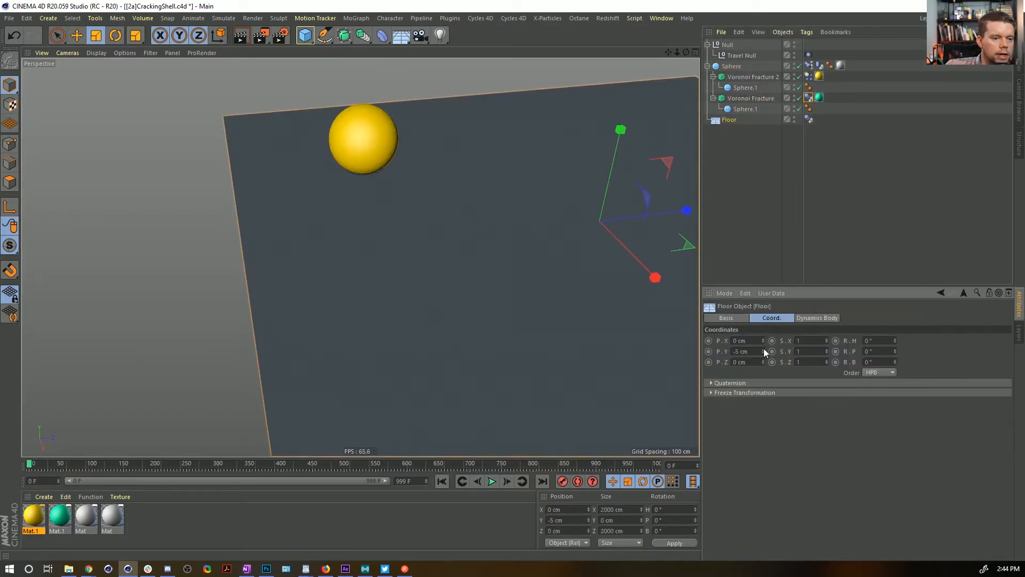
left_click_drag(763, 348, 763, 348)
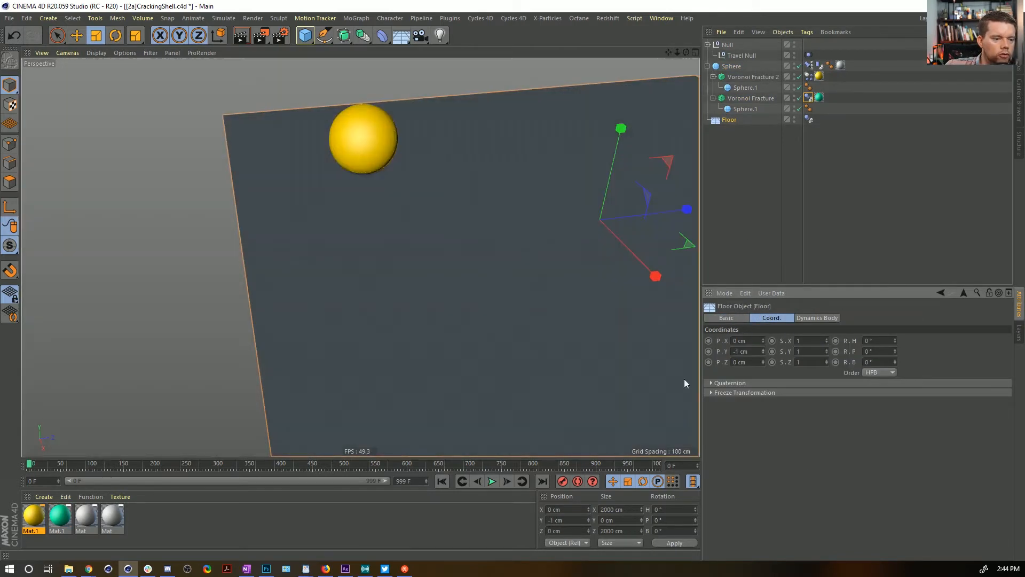
left_click(487, 481)
left_click(748, 222)
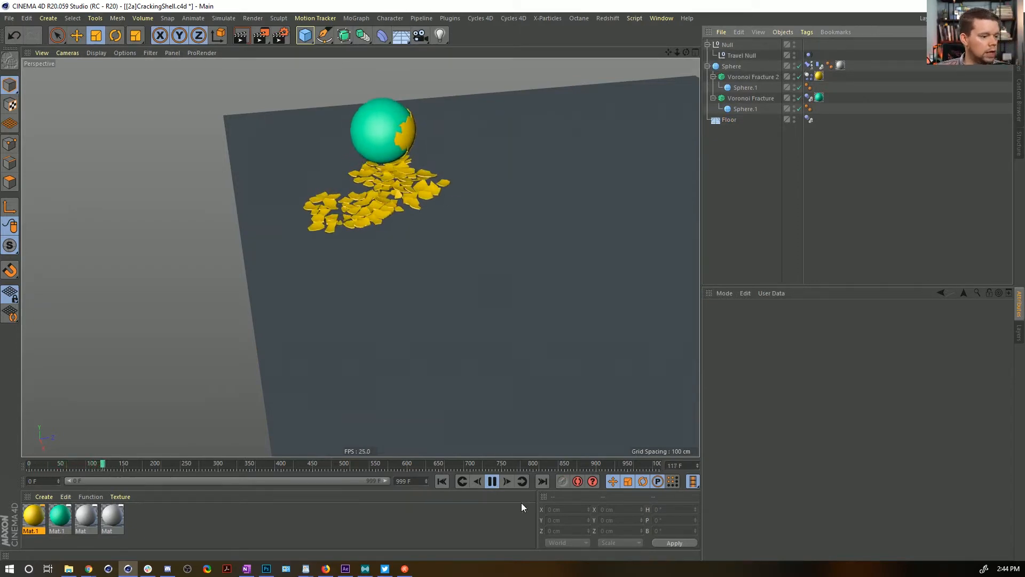
left_click(492, 482)
Keyframe Dynamic as Off at frame 177 in the green Voronoi Fracture's Dynamics Body tag and replay the simulation from the start
left_click(760, 99)
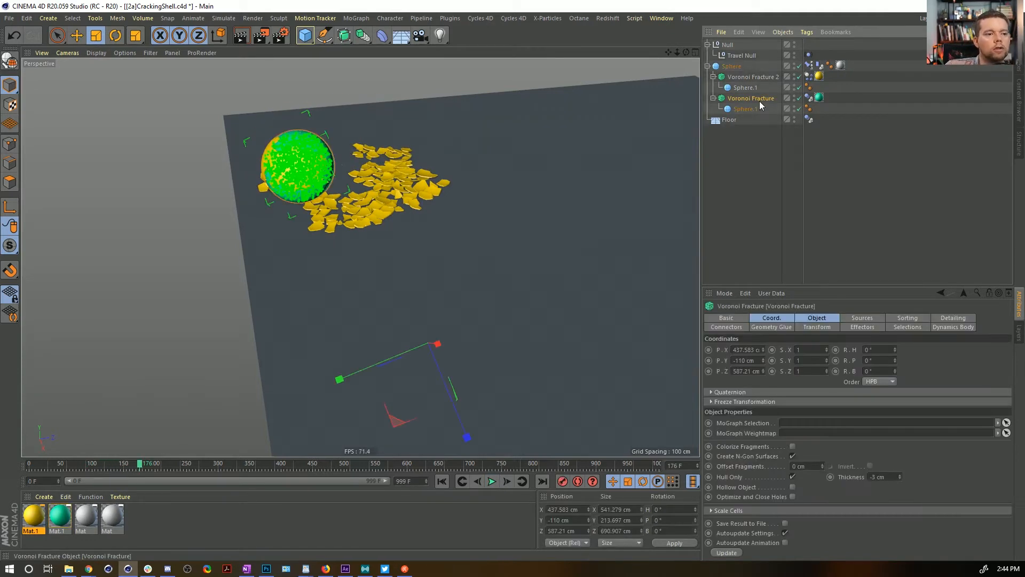
left_click(800, 318)
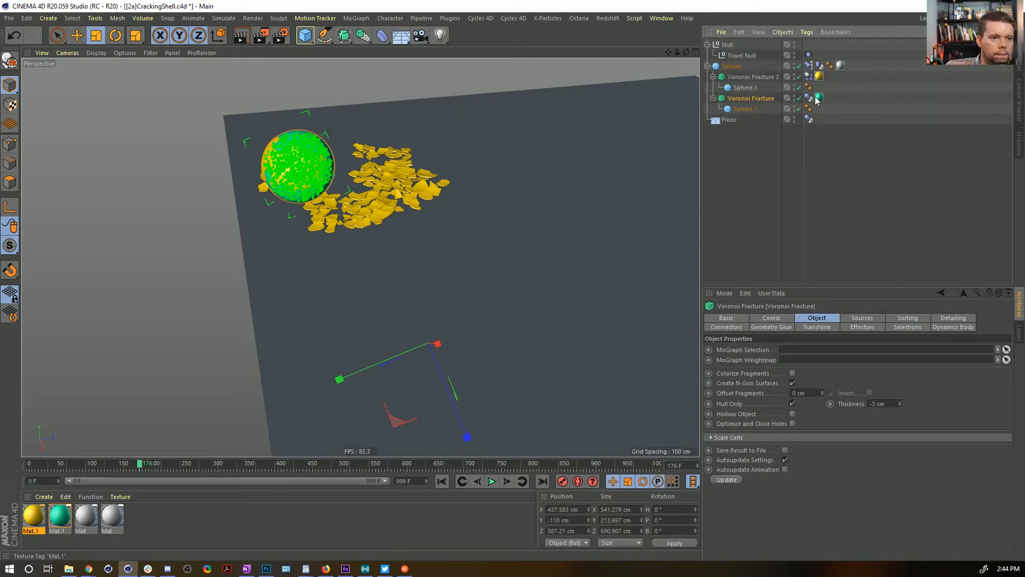
left_click(809, 98)
left_click(777, 318)
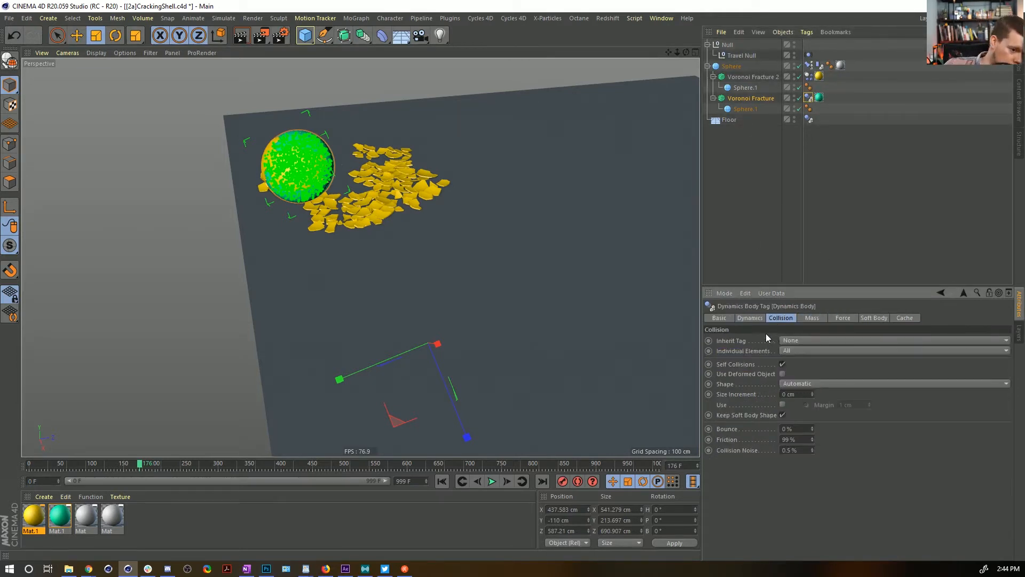
left_click(753, 319)
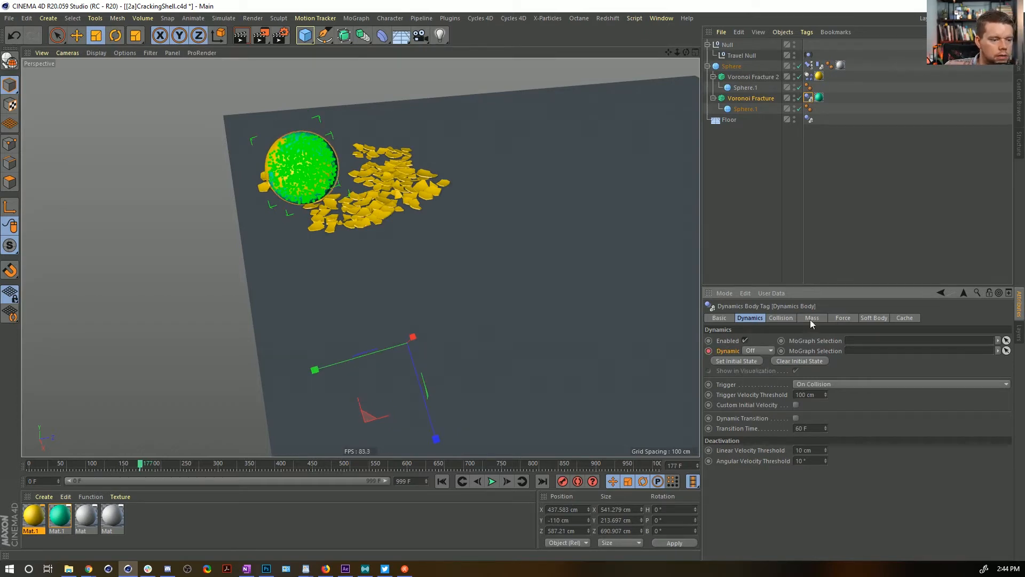
left_click(856, 247)
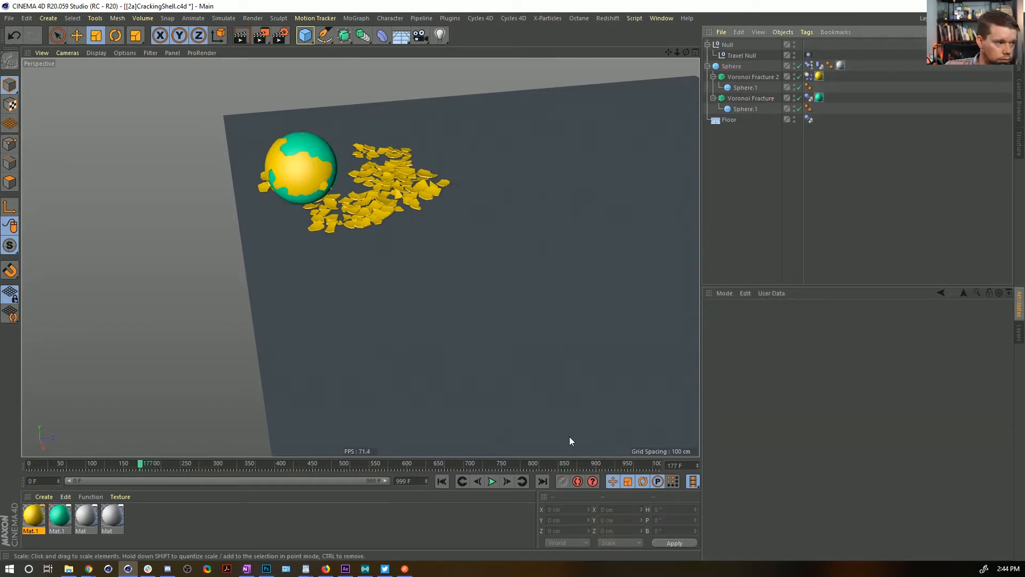
left_click(443, 481)
left_click(491, 481)
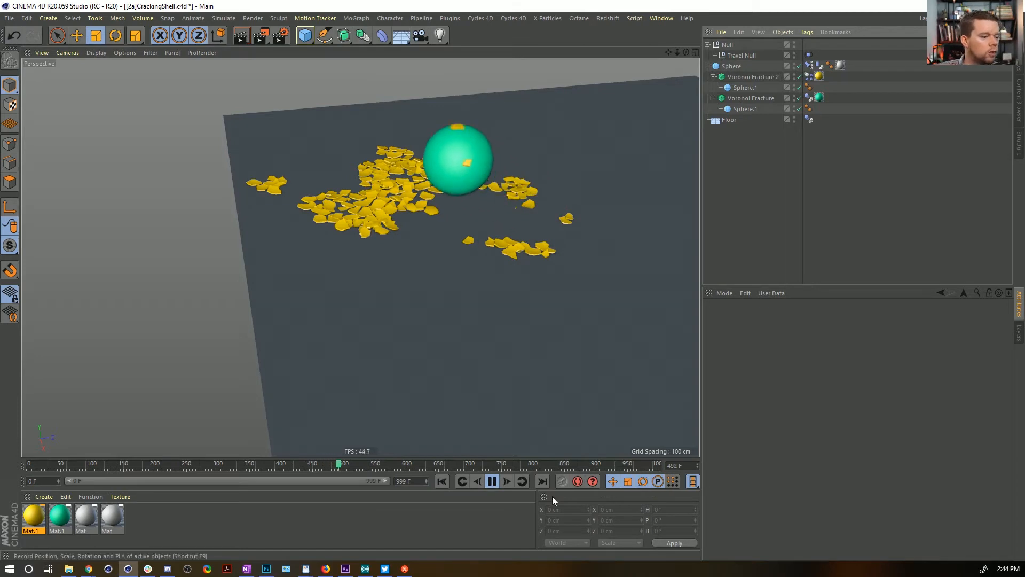
left_click(491, 481)
Keyframe Dynamic as On at frame 178 in the green Voronoi Fracture's Dynamics Body tag and replay the simulation from the start
left_click(808, 98)
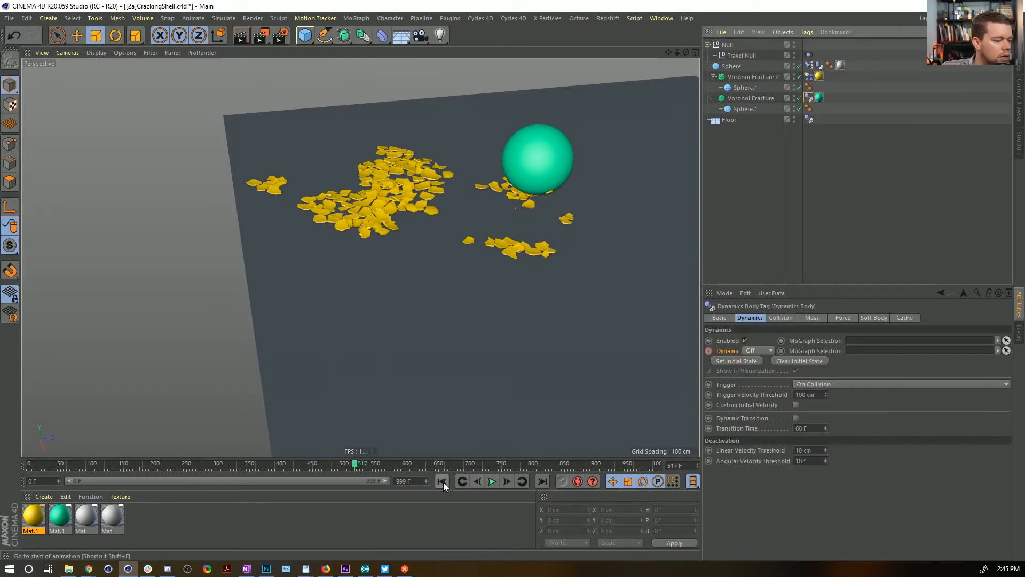
left_click(461, 480)
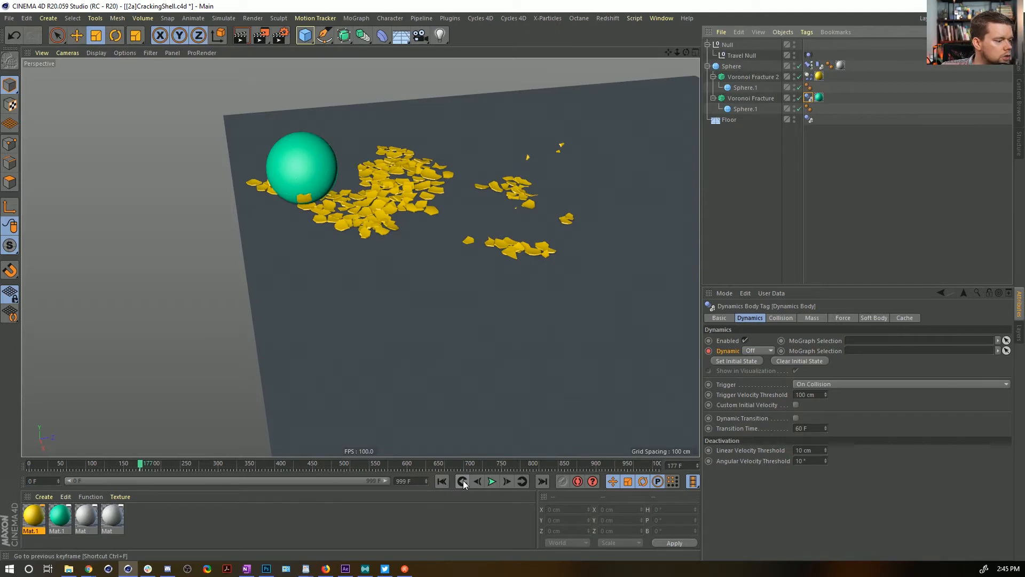
left_click(501, 481)
left_click(757, 350)
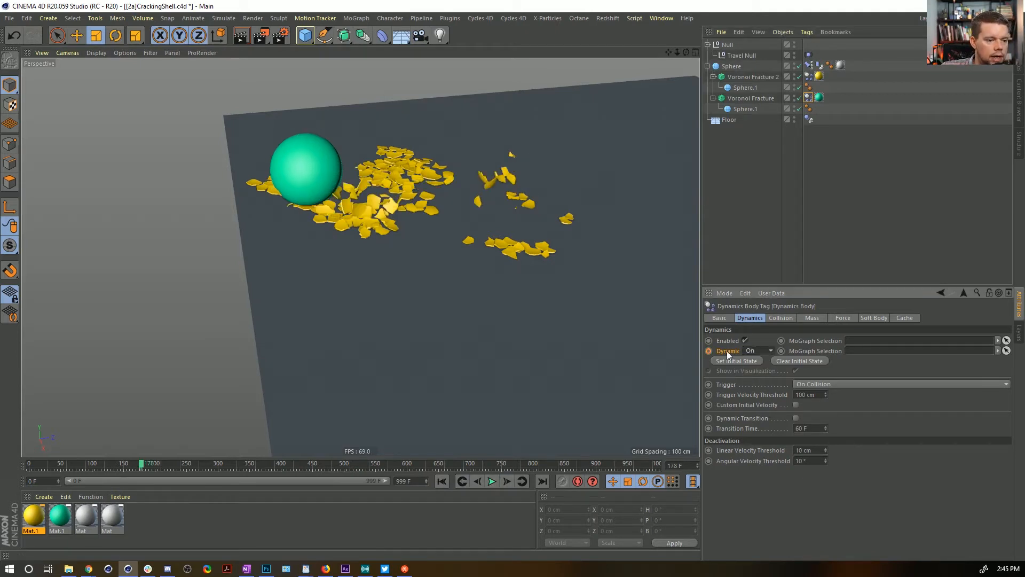
left_click(441, 480)
left_click(492, 481)
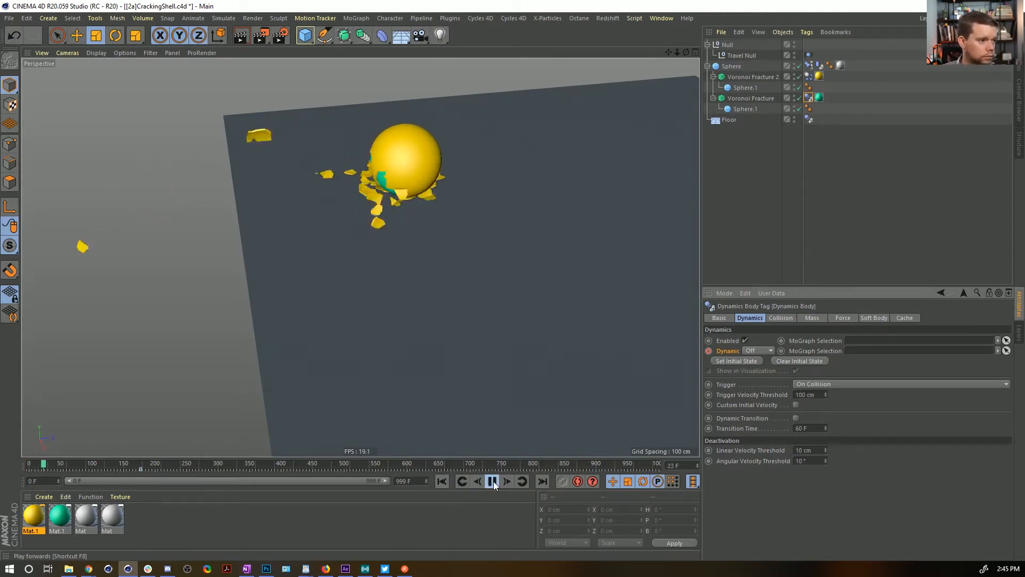
left_click(441, 480)
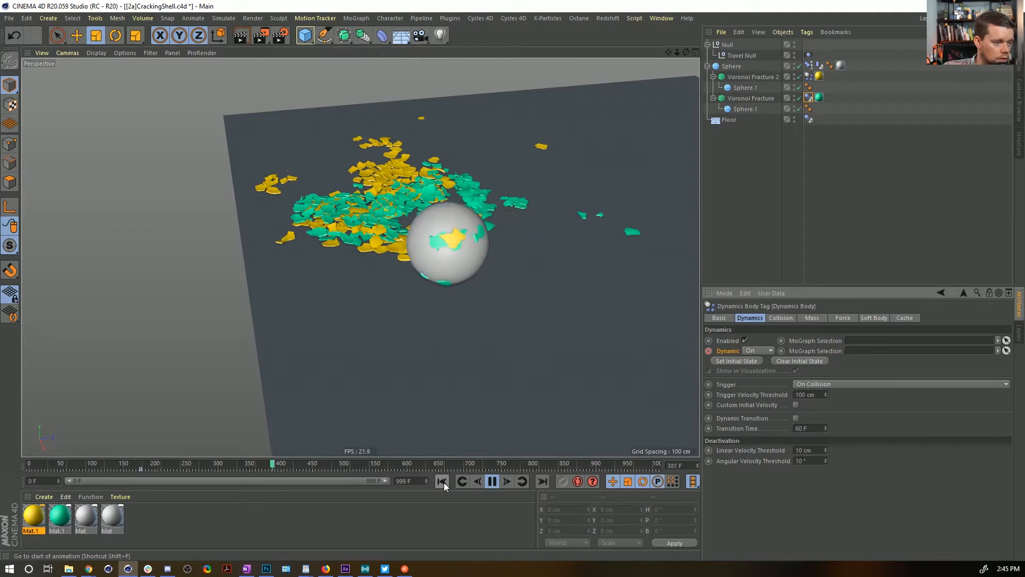
left_click(491, 481)
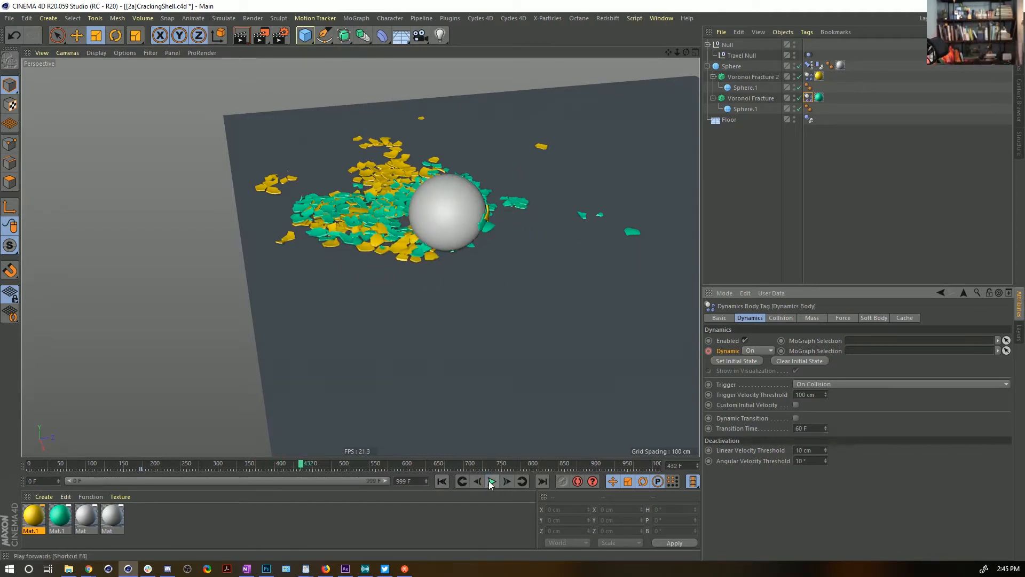
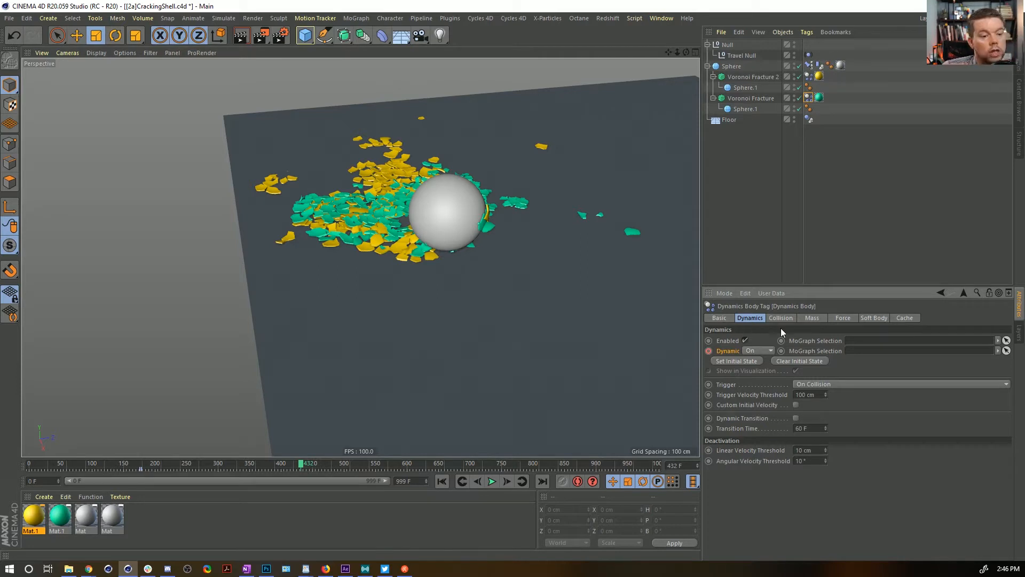
Set the Trigger of the green Voronoi Fracture's Dynamics Body tag to By XPresso
left_click(827, 384)
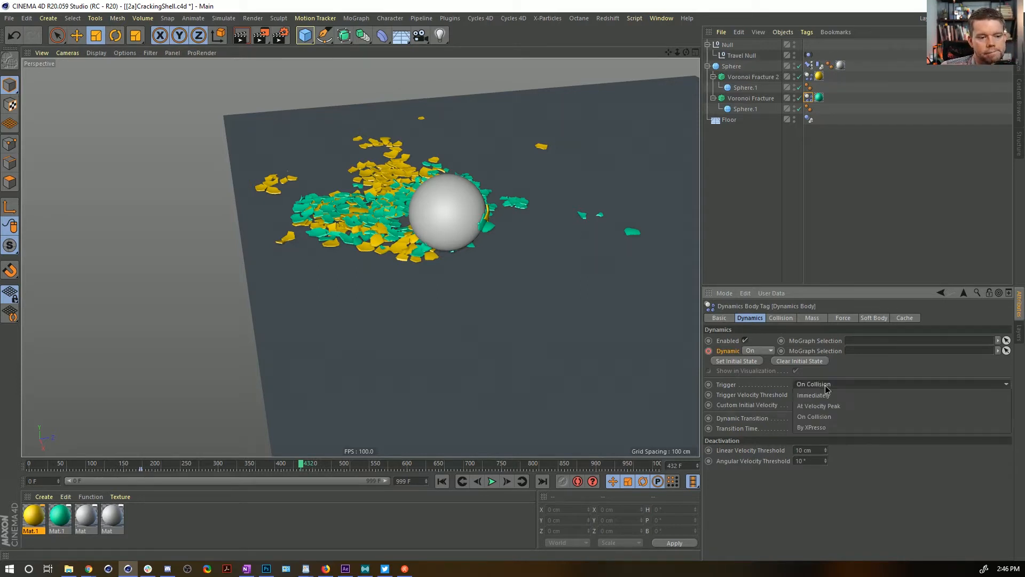
left_click(833, 416)
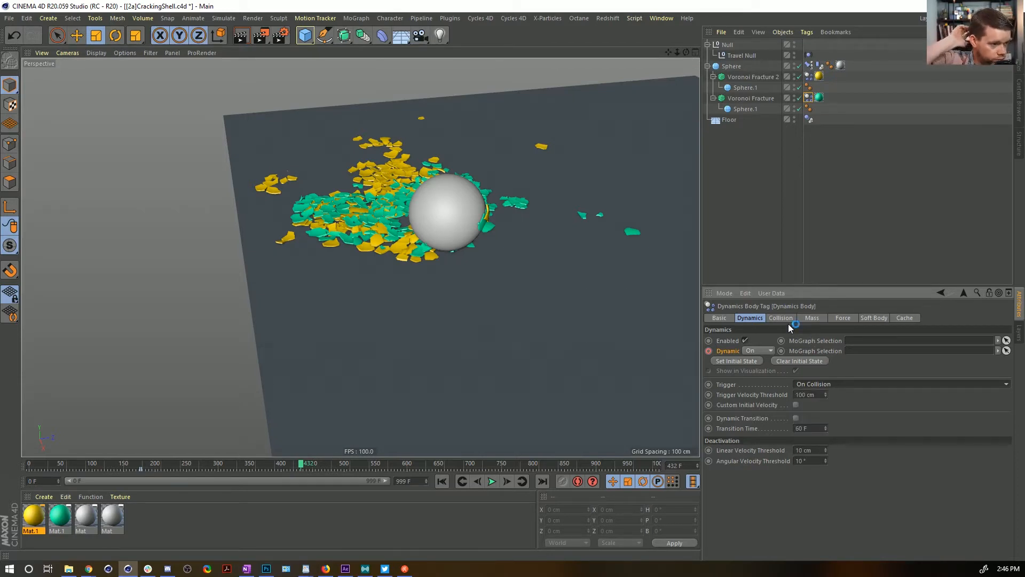
left_click(822, 382)
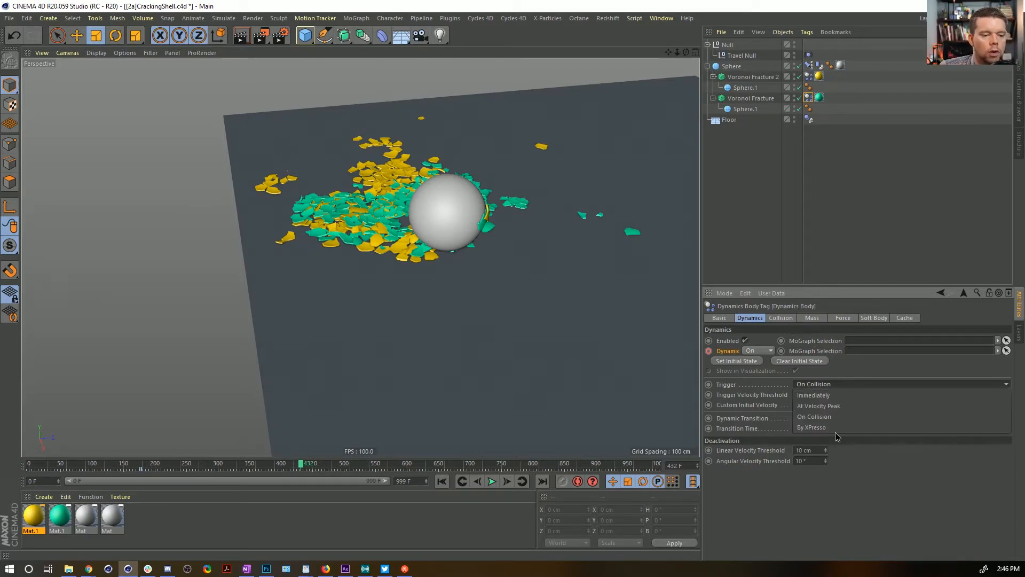
left_click(836, 425)
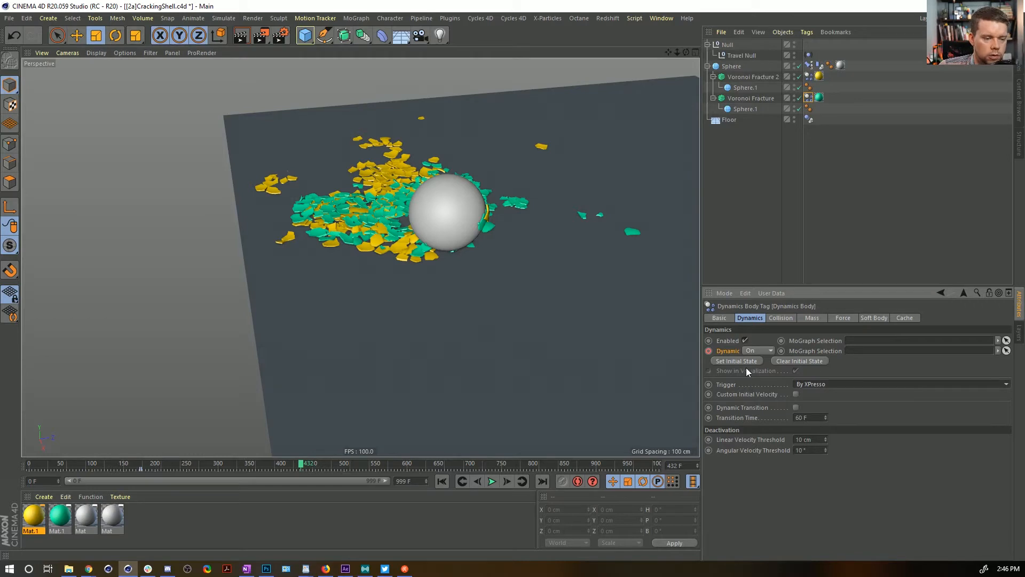
Disable the green Voronoi Fracture, play the simulation with only Voronoi Fracture 2, and rewind to the start
left_click(799, 98)
left_click(791, 79)
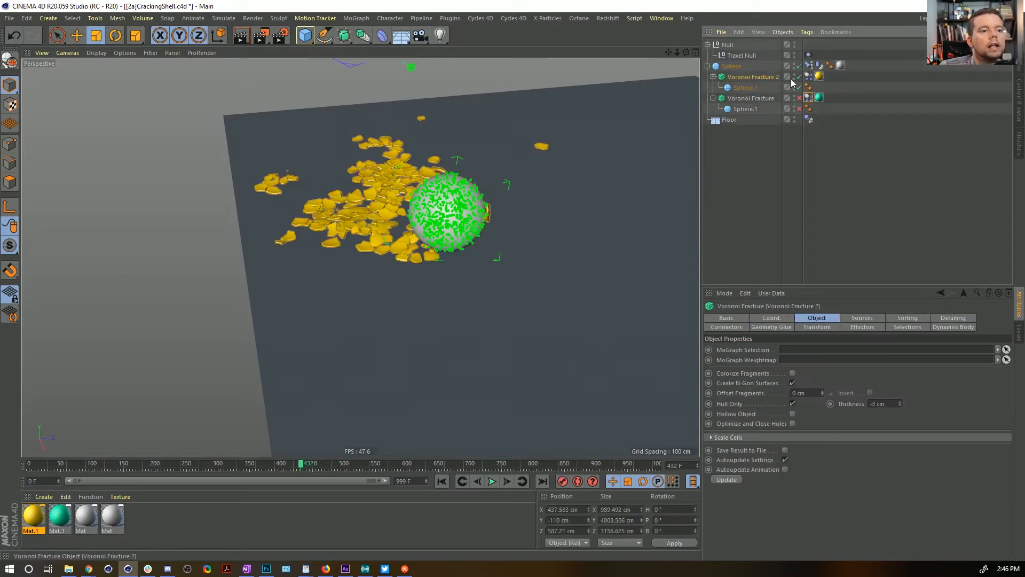
left_click(808, 76)
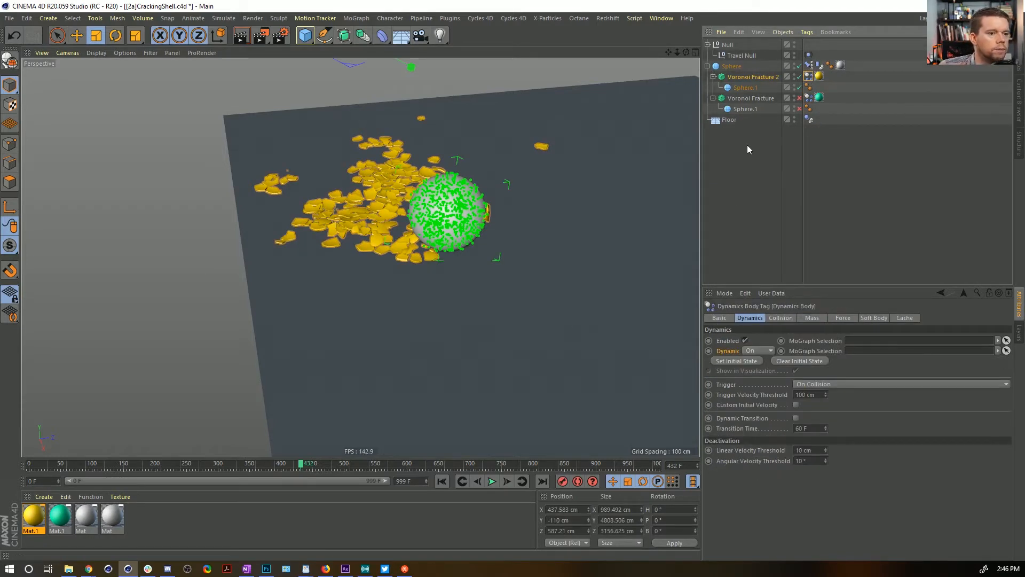
left_click(442, 481)
left_click(492, 481)
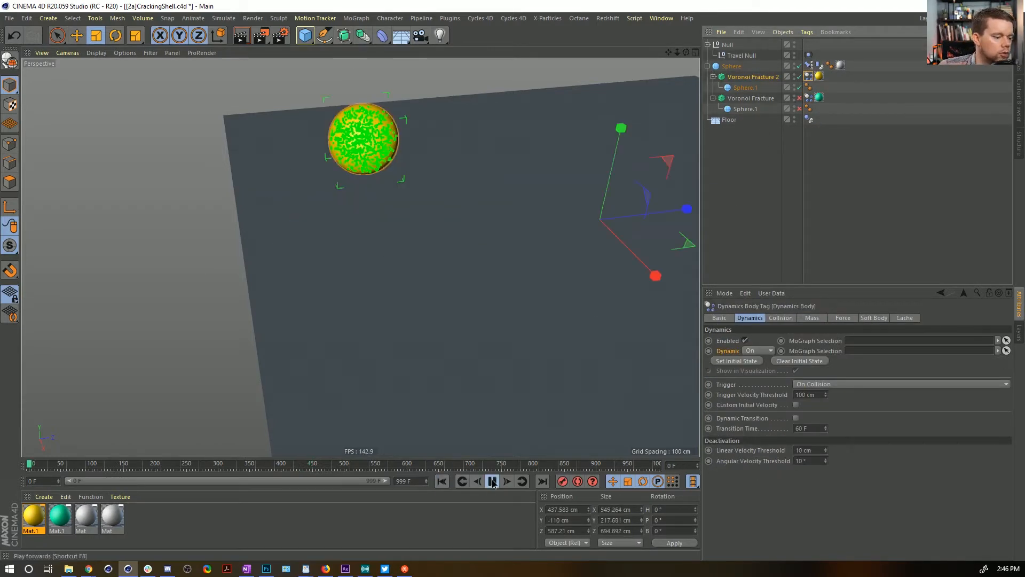
left_click(844, 152)
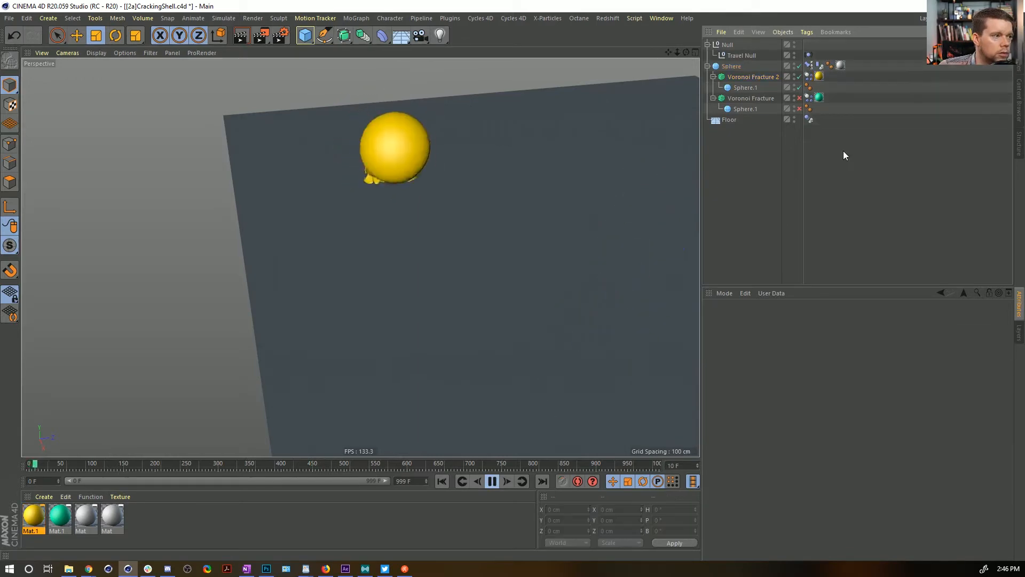
left_click(490, 480)
key("shift+f")
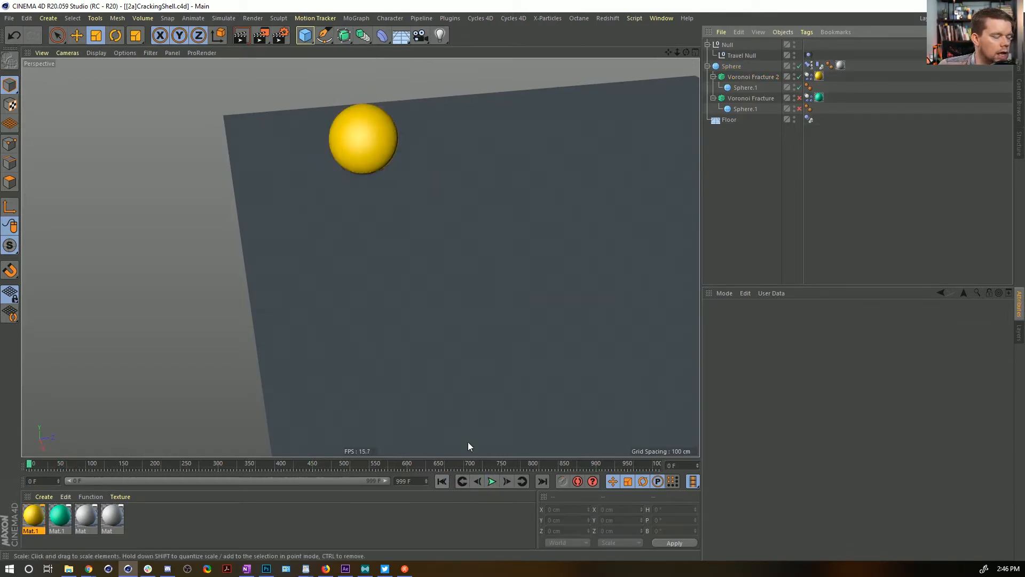
Save a copy of the scene as [2b]CrackingShell_Xpresso.c4d in the SceneFiles folder
key("ctrl+shift+s")
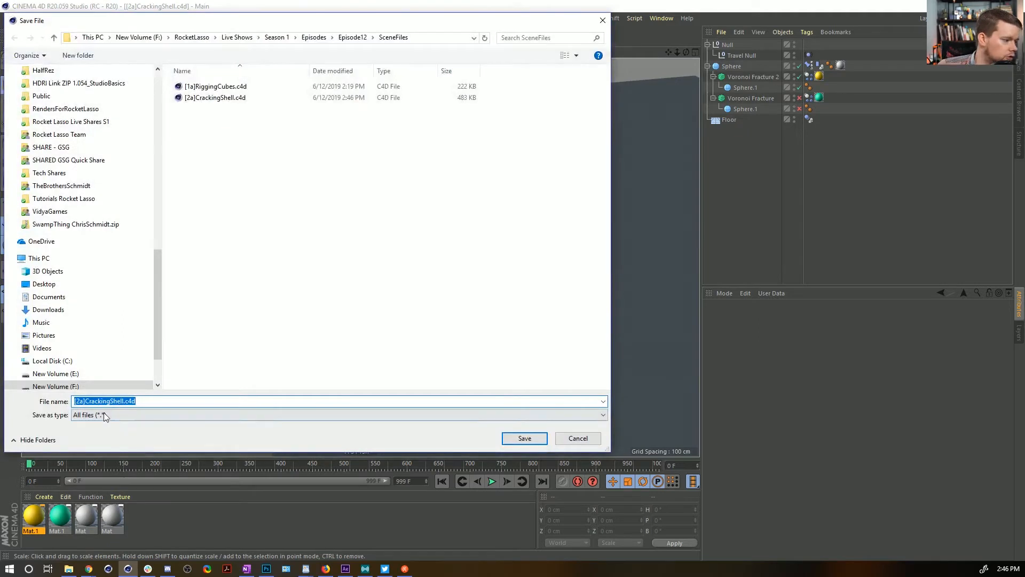
left_click(85, 401)
key("BackSpace")
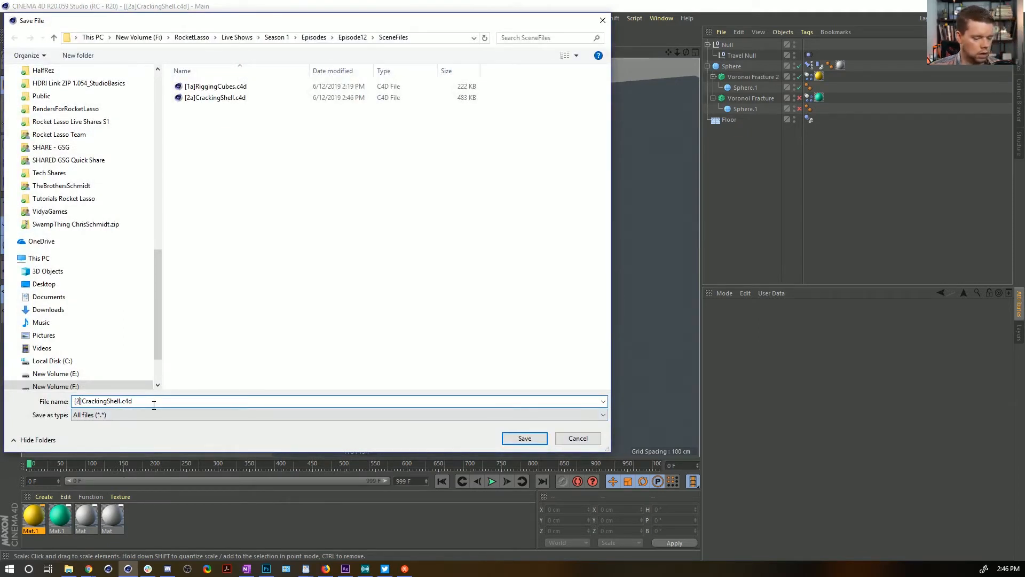
type("b")
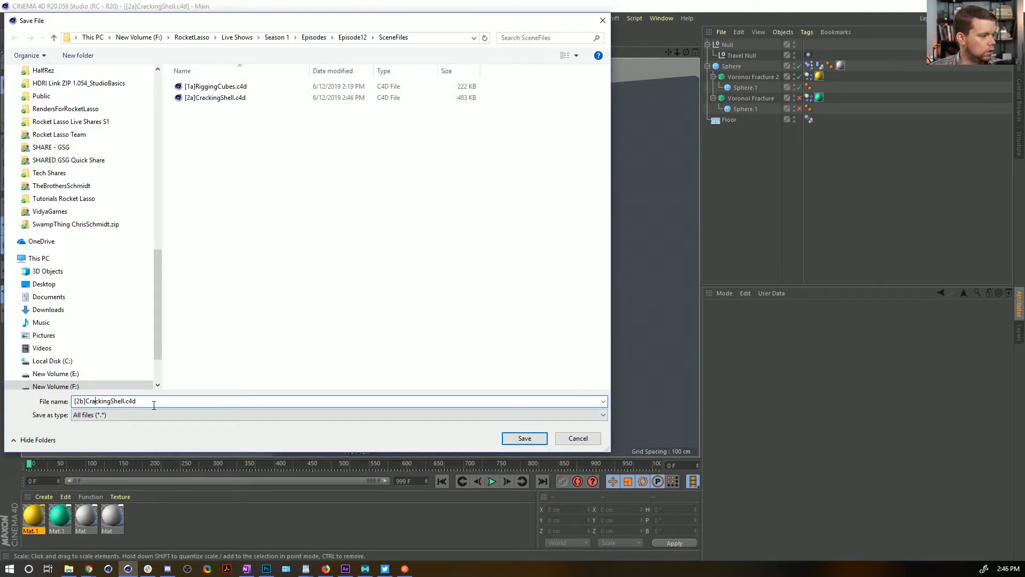
type("_")
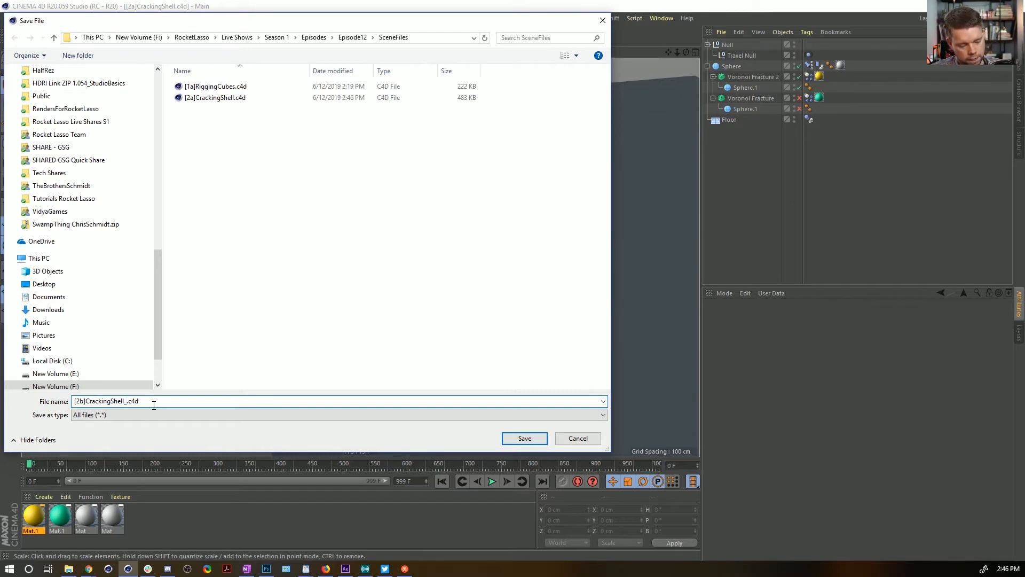
type("Xpresso")
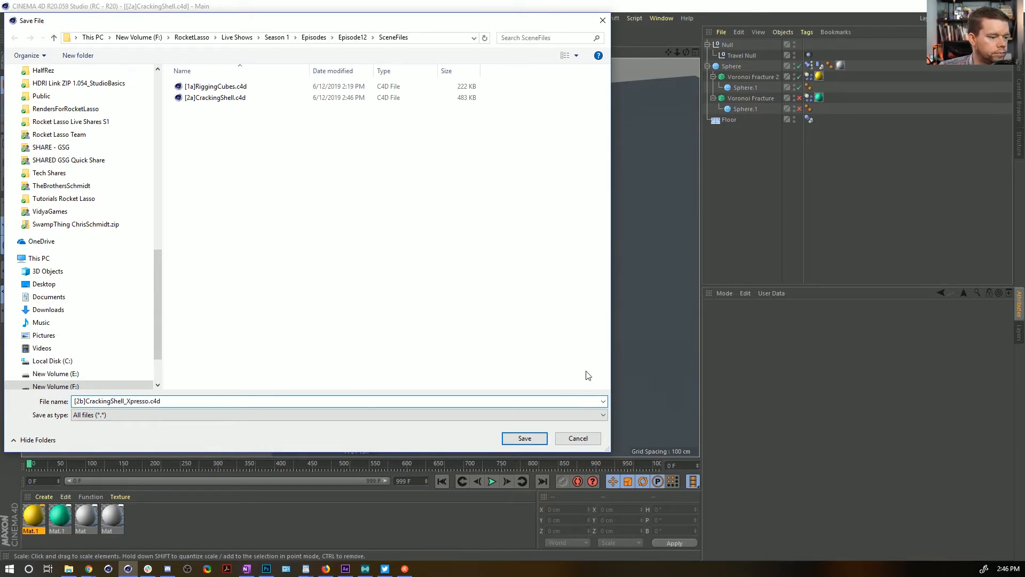
left_click(525, 437)
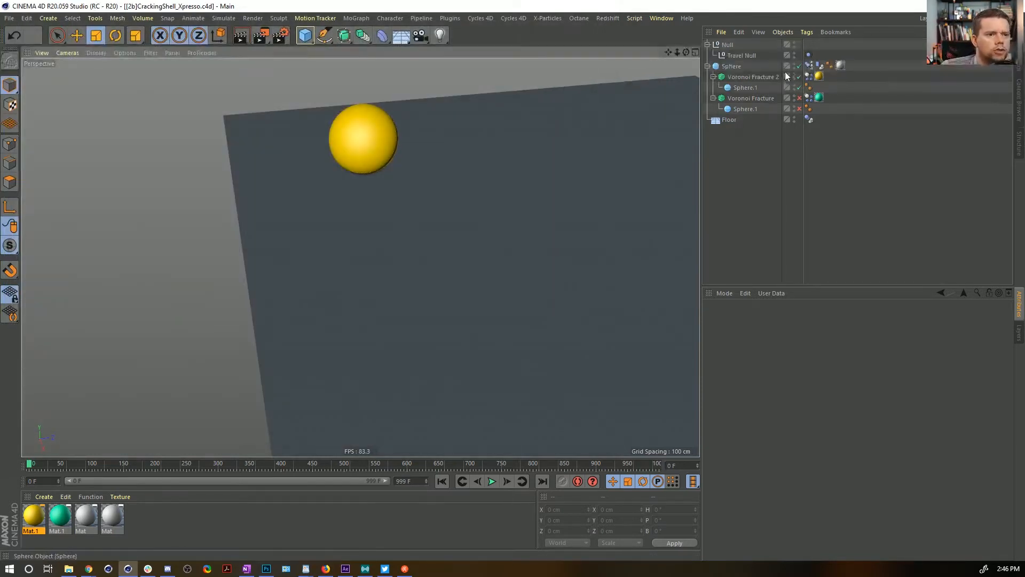
Add an XPresso tag to Voronoi Fracture 2, move its editor clear of the object list, and select the Dynamics Body tag
right_click(756, 80)
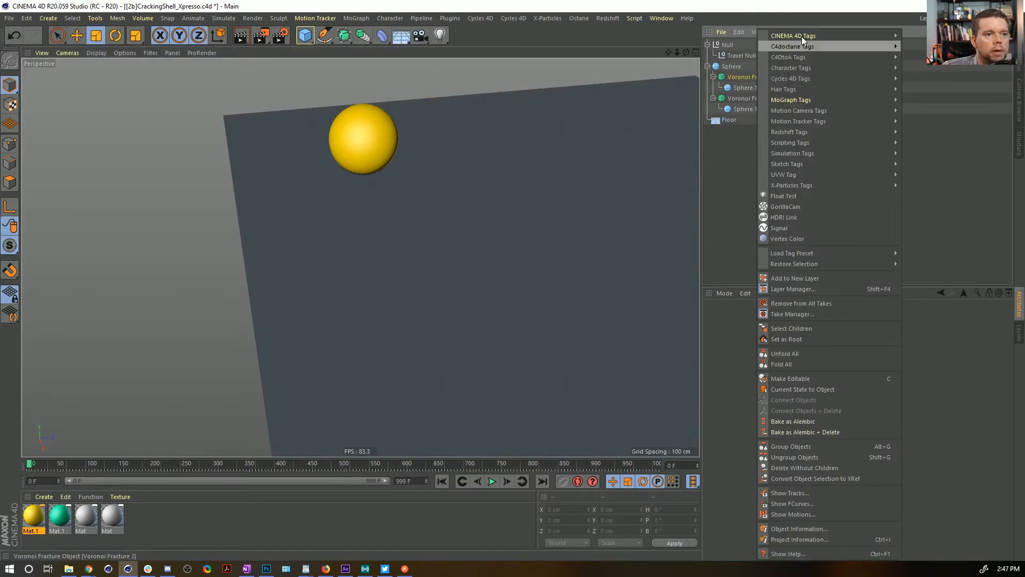
mouse_move(800, 35)
left_click(929, 335)
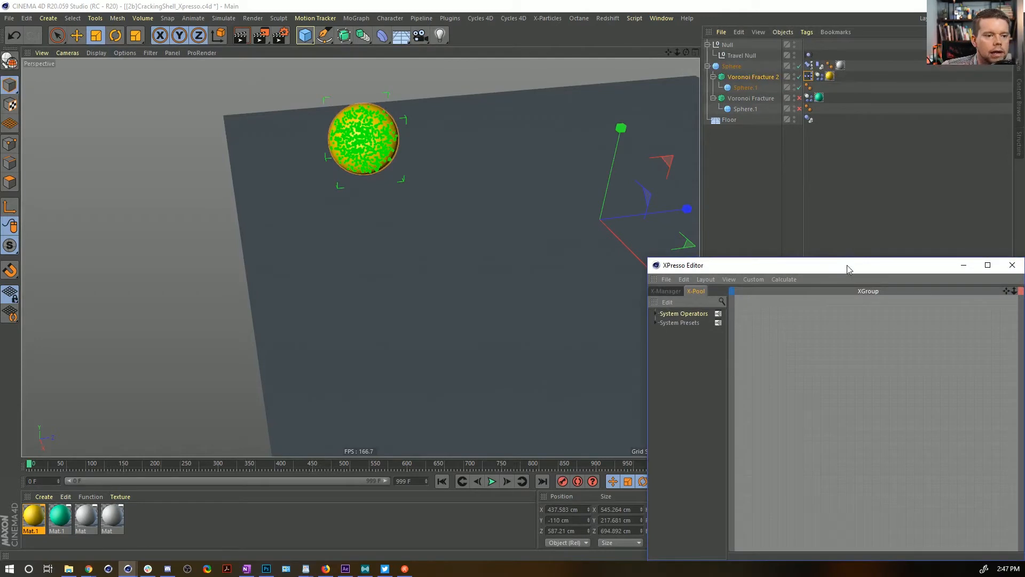
left_click_drag(848, 272, 423, 303)
left_click(819, 76)
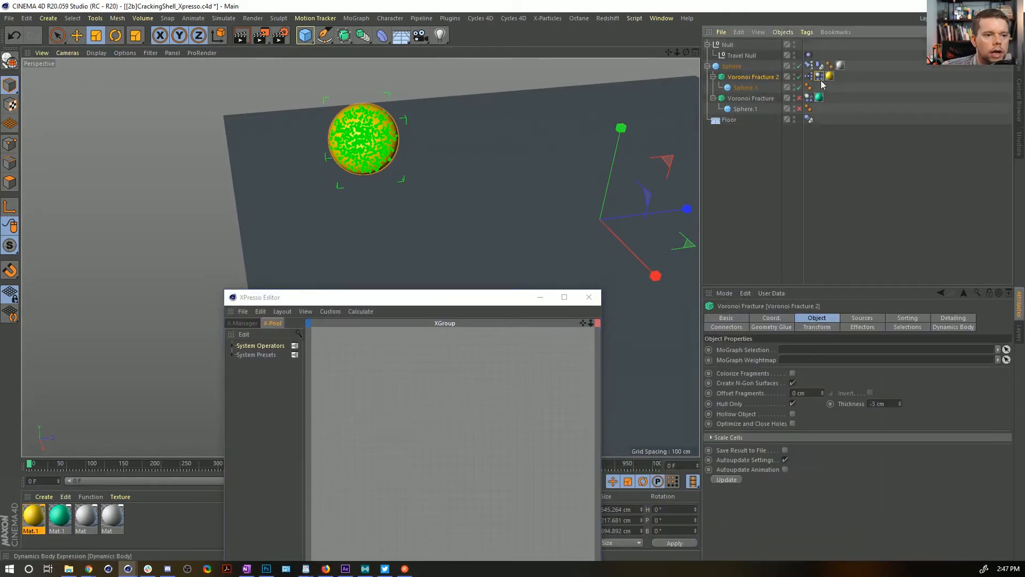
Set the Trigger of Voronoi Fracture 2's Dynamics Body tag to By XPresso and bring the XPresso editor fully into view
left_click(809, 385)
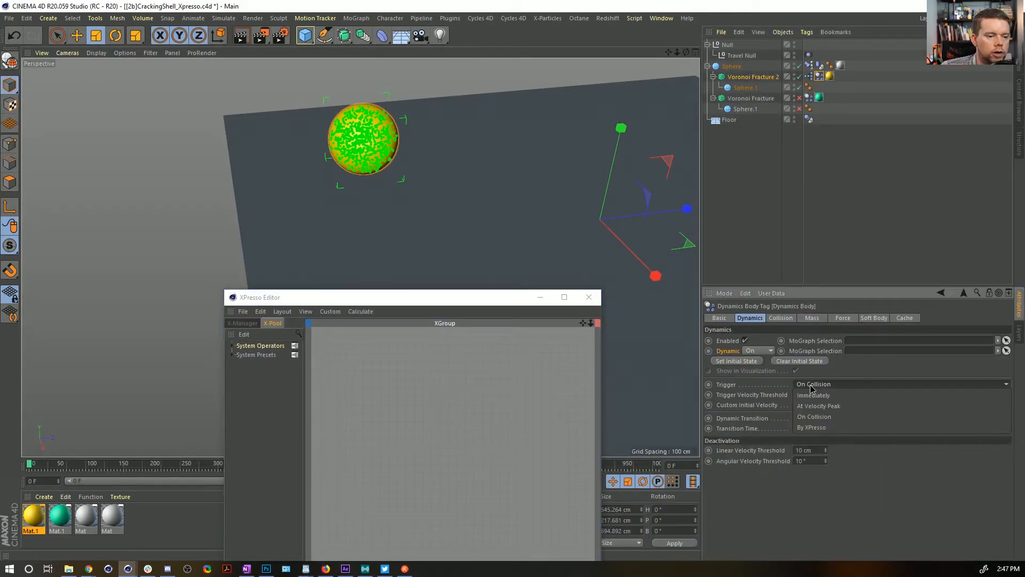
left_click(812, 414)
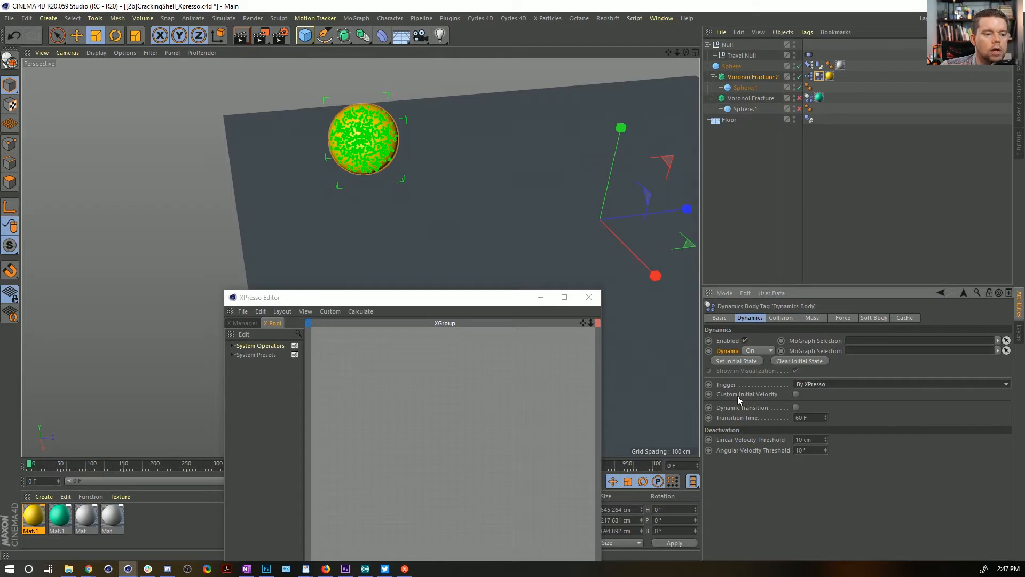
left_click_drag(500, 307, 484, 137)
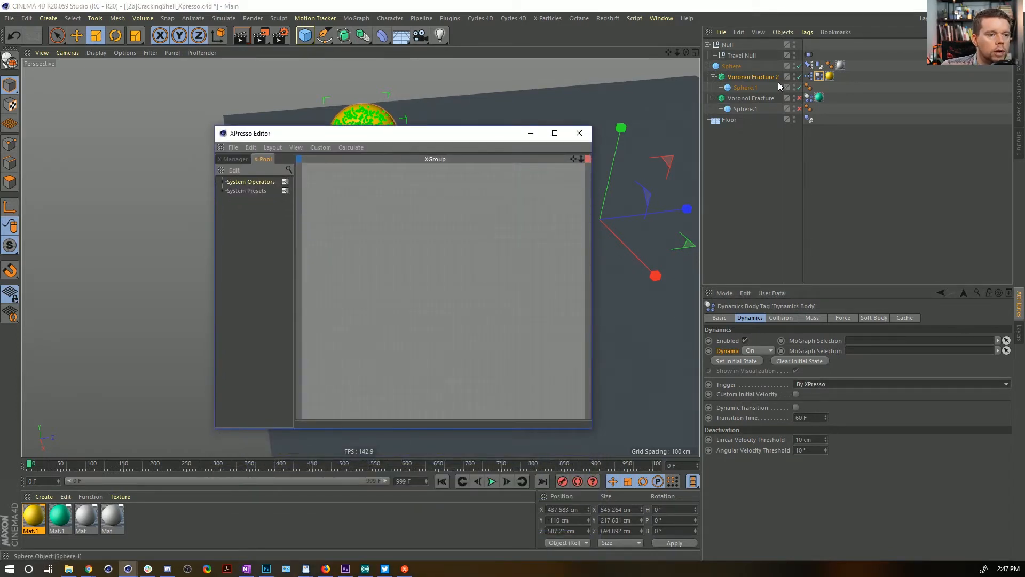
Add a Dynamics Body State node to the XPresso graph of Voronoi Fracture 2
left_click(819, 76)
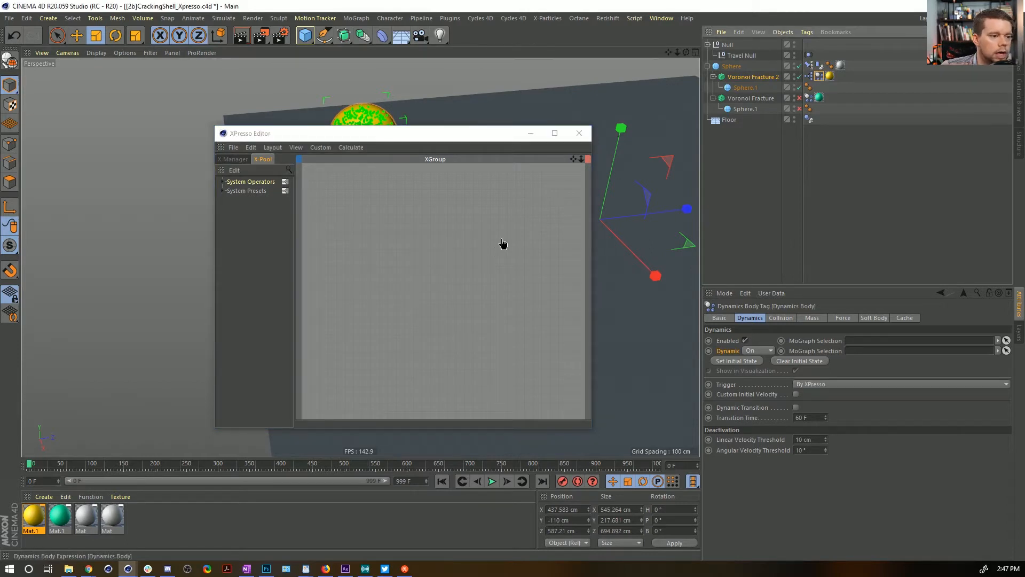
right_click(403, 261)
mouse_move(403, 267)
mouse_move(472, 268)
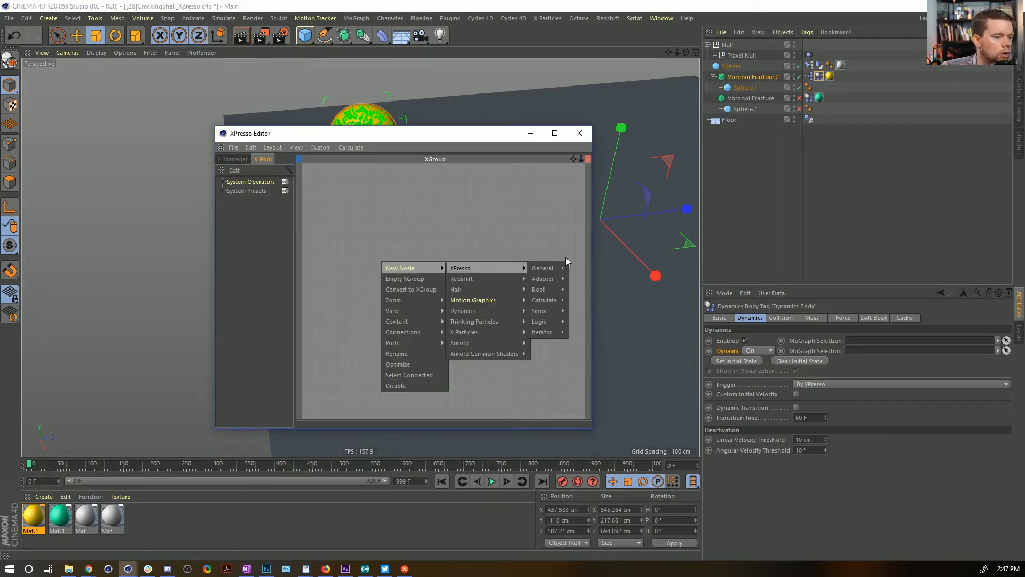
mouse_move(479, 311)
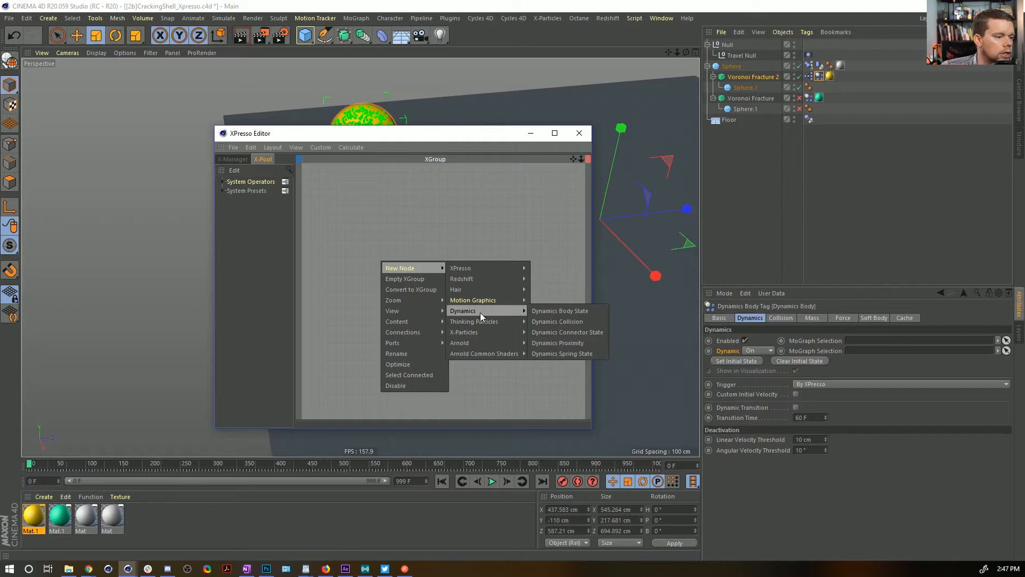
left_click(581, 314)
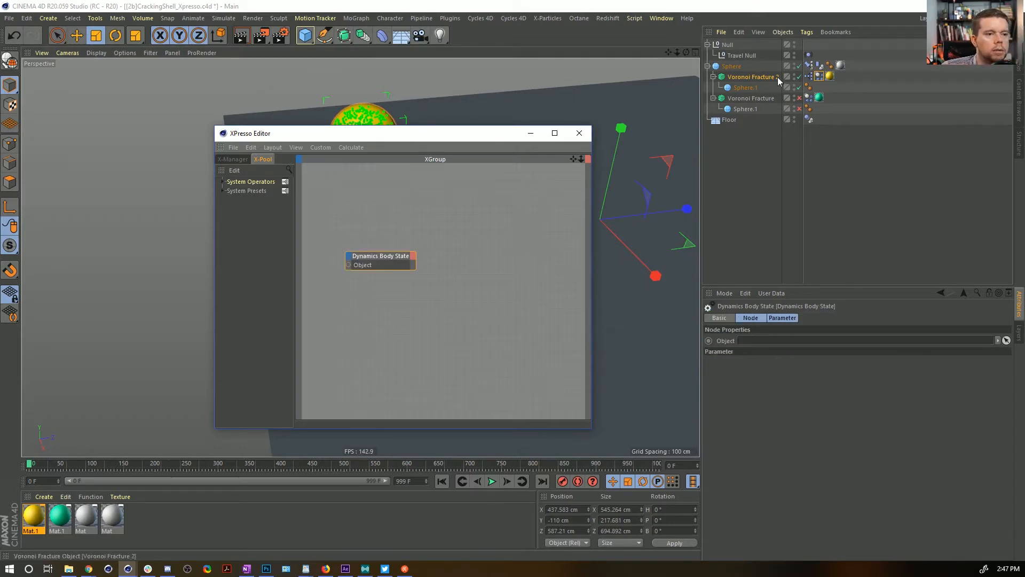
Read the help on the Trigger parameter's By XPresso mode and the Dynamics Body State parameters, check the node's available inputs, and close the help
left_click(807, 77)
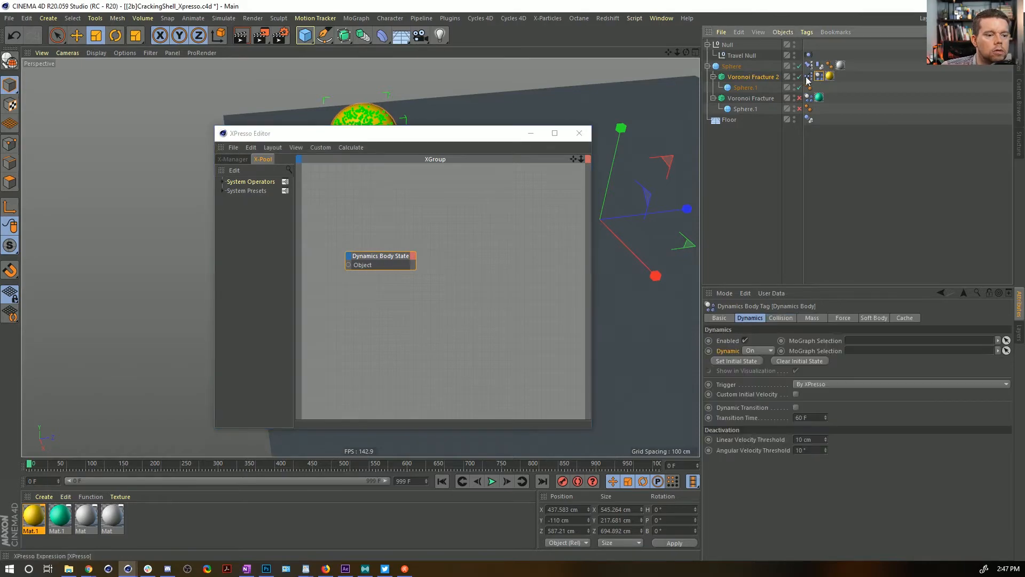
right_click(726, 384)
left_click(753, 553)
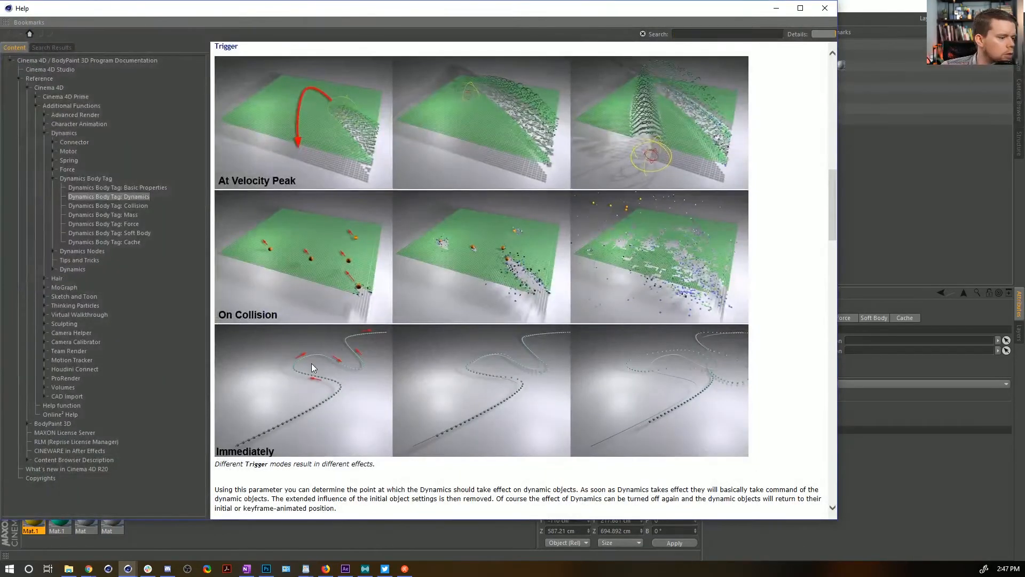
scroll(344, 354, "down", 4)
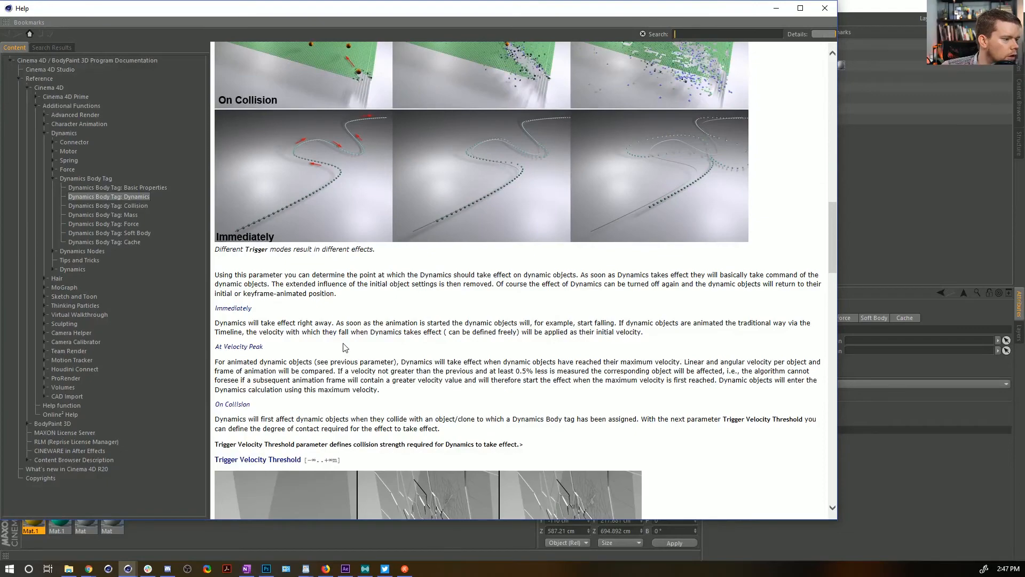
scroll(341, 342, "down", 2)
scroll(340, 340, "down", 12)
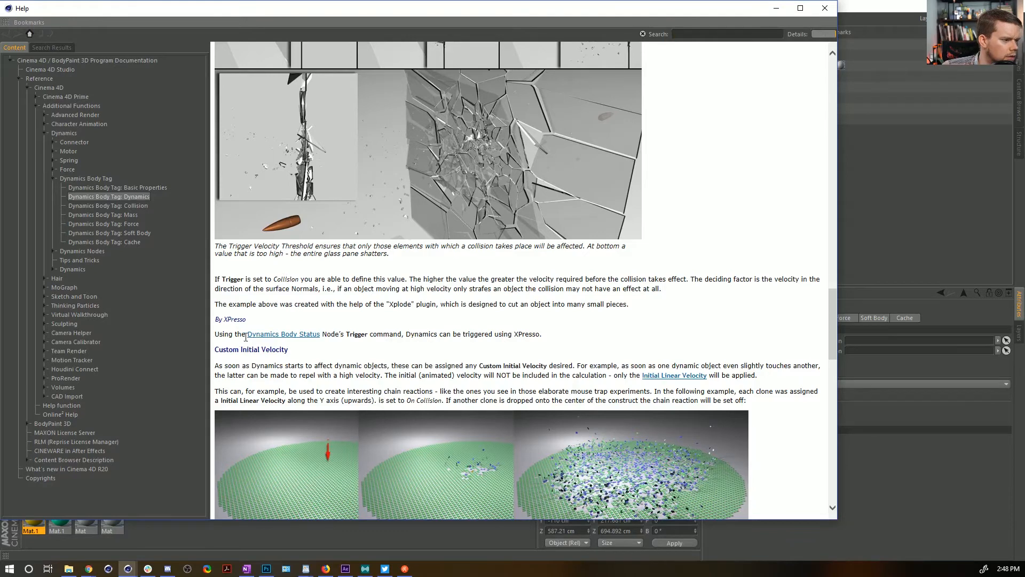
left_click(275, 334)
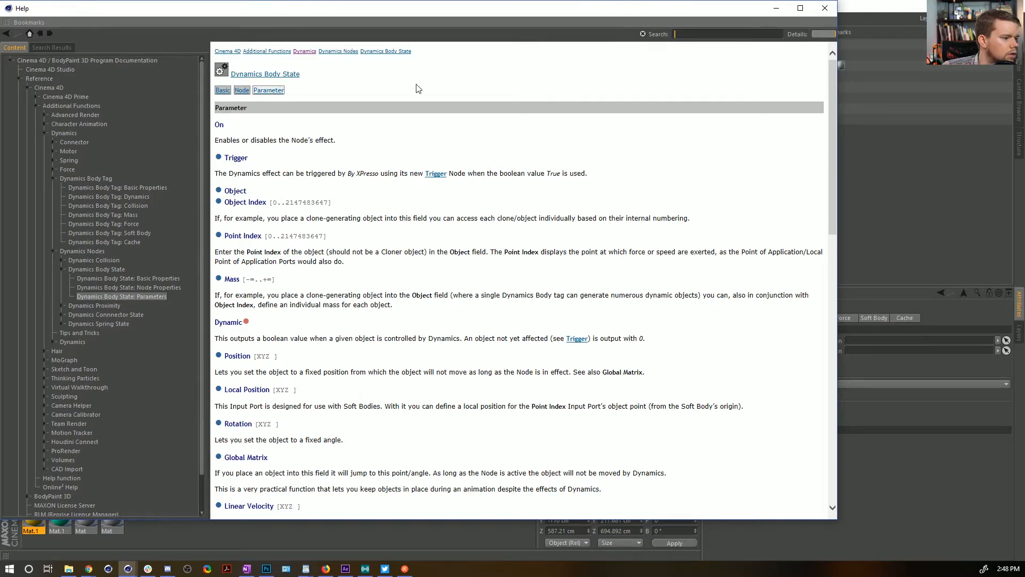
left_click_drag(371, 8, 366, 463)
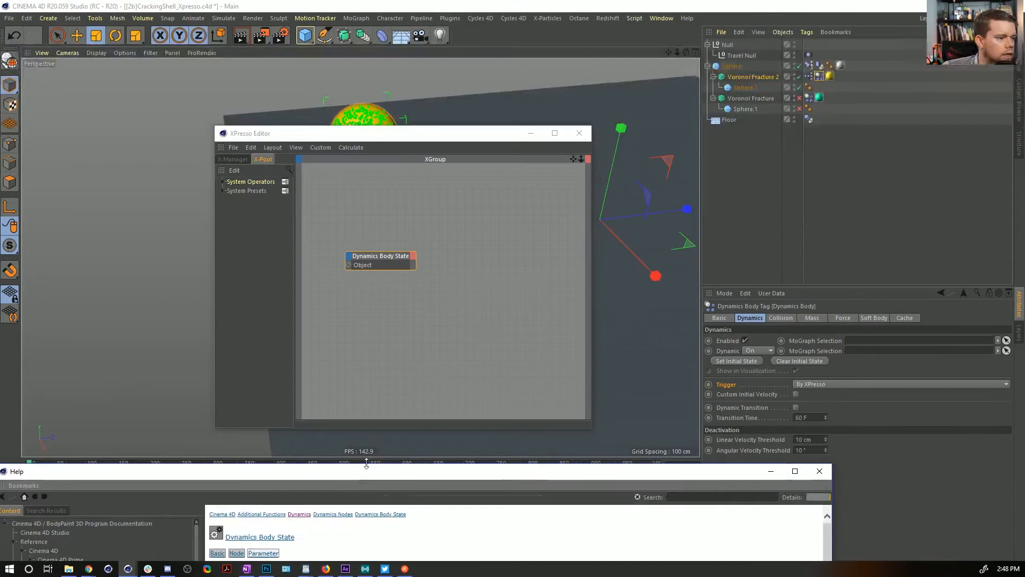
left_click(348, 256)
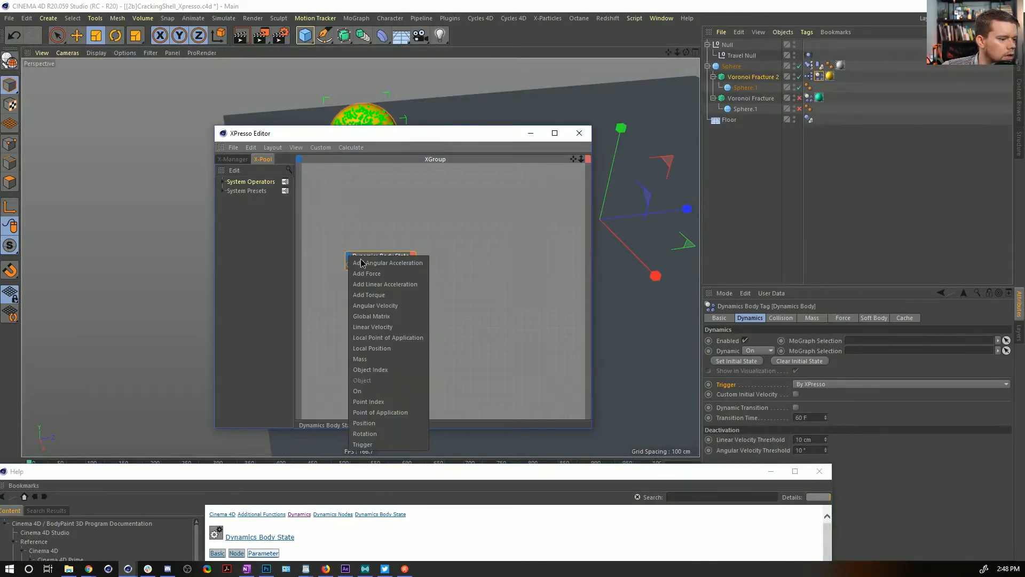
left_click(819, 471)
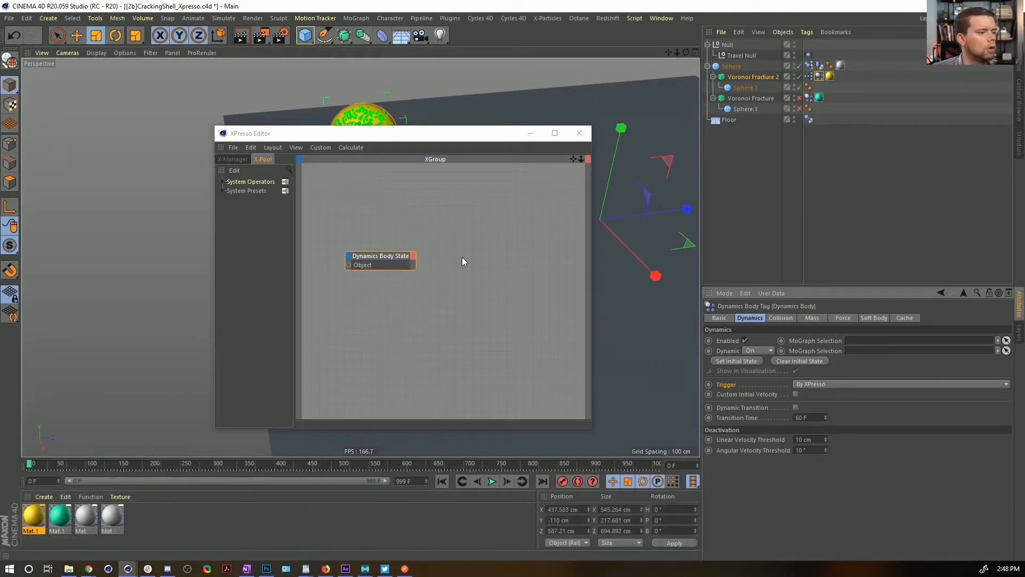
Bring Voronoi Fracture 2 into the graph as a node and connect its Object output to the Dynamics Body State's Object input
left_click_drag(381, 254, 431, 240)
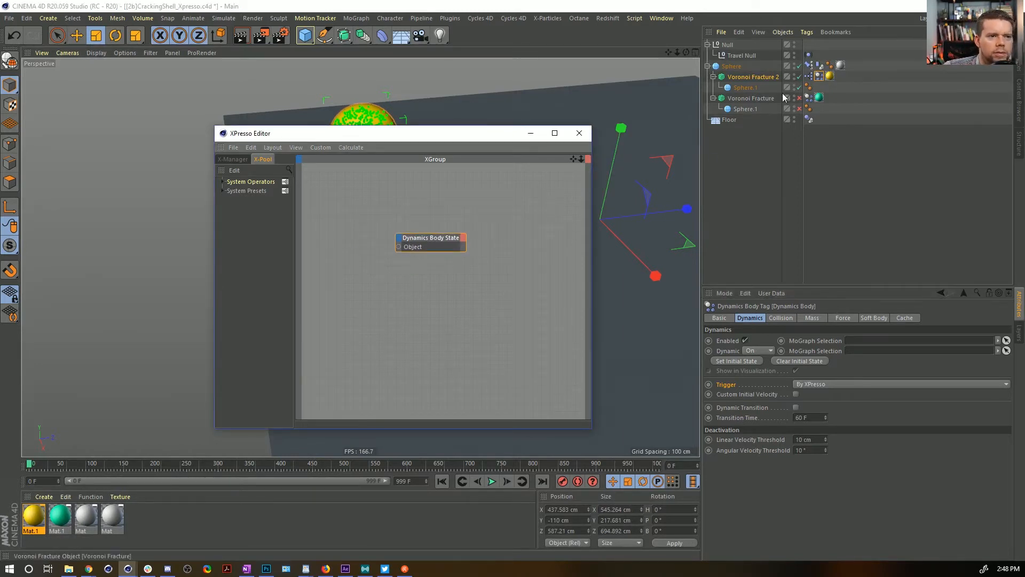
left_click_drag(775, 78, 339, 246)
left_click(368, 241)
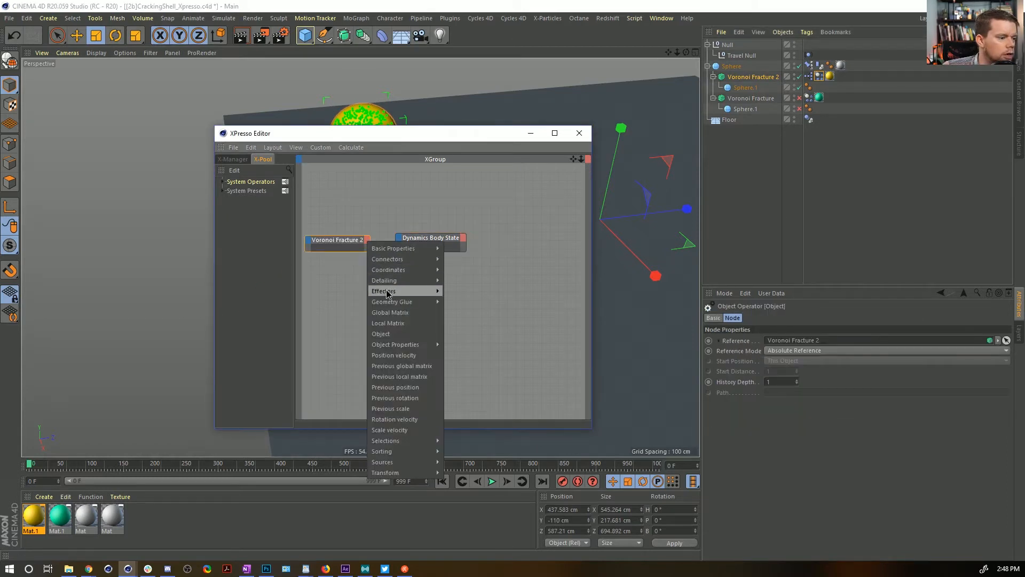
left_click(402, 338)
left_click_drag(367, 247, 399, 247)
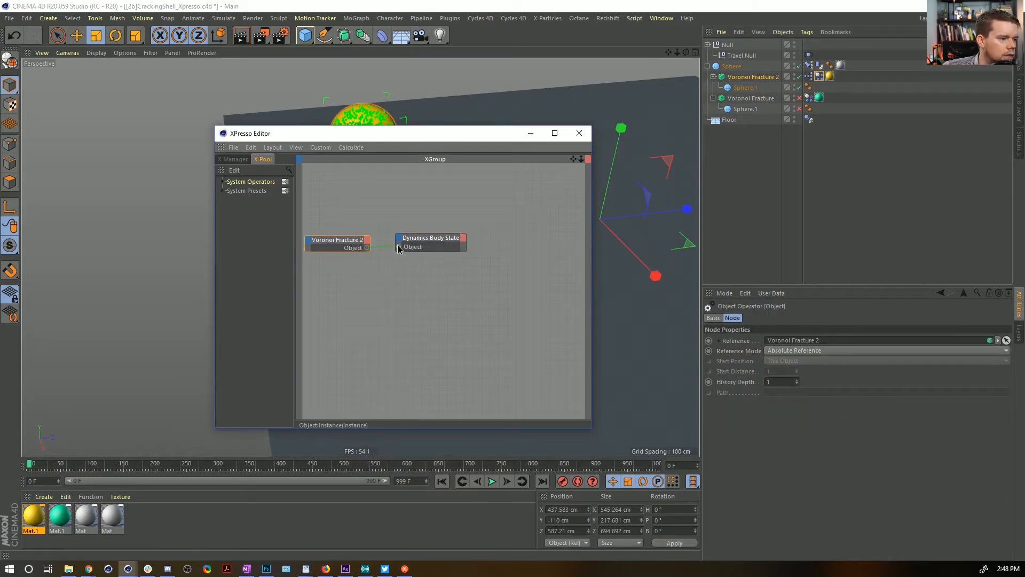
Add a Trigger input to the Dynamics Body State node and enlarge the node to show both ports clearly
left_click(399, 238)
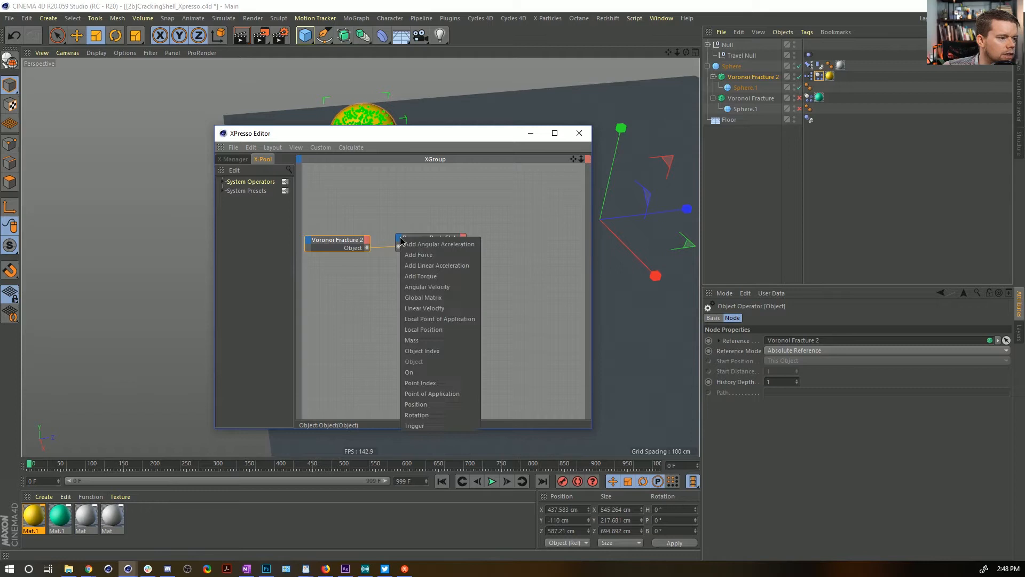
left_click(441, 425)
left_click(463, 238)
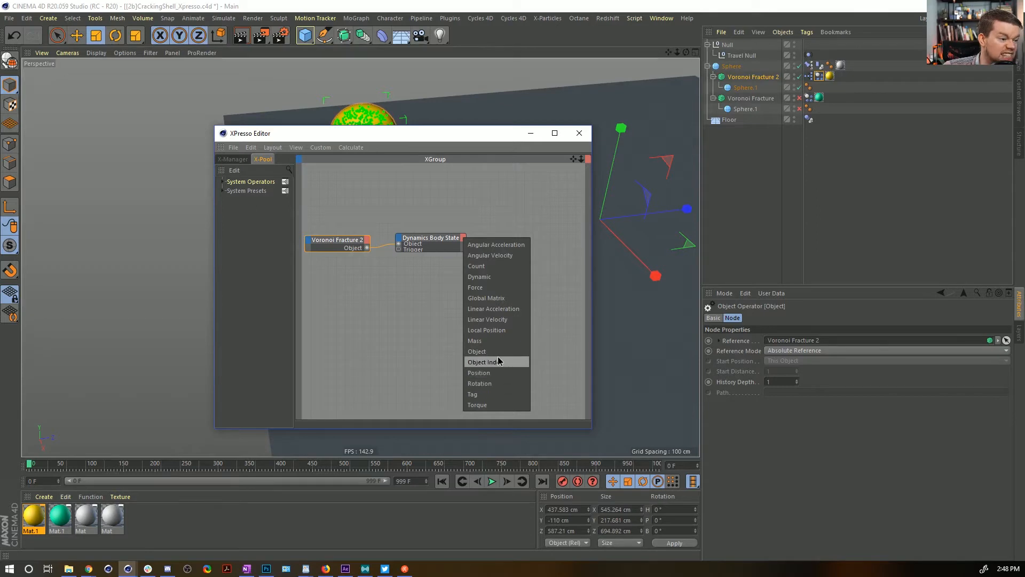
left_click_drag(429, 251, 436, 280)
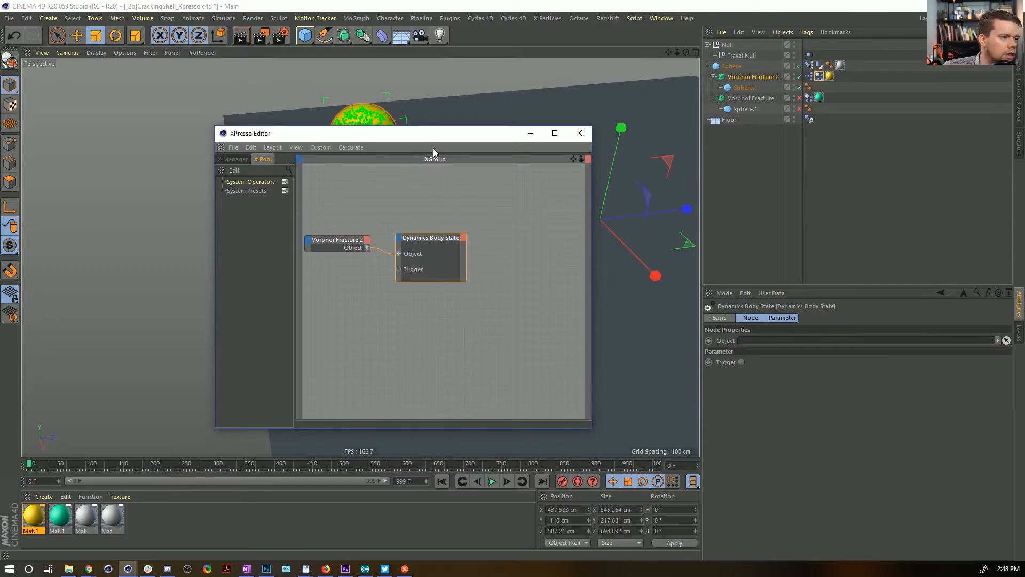
Add a Constant node and connect its Real output to the Trigger input of the Dynamics Body State node
left_click_drag(433, 139, 749, 138)
right_click(636, 290)
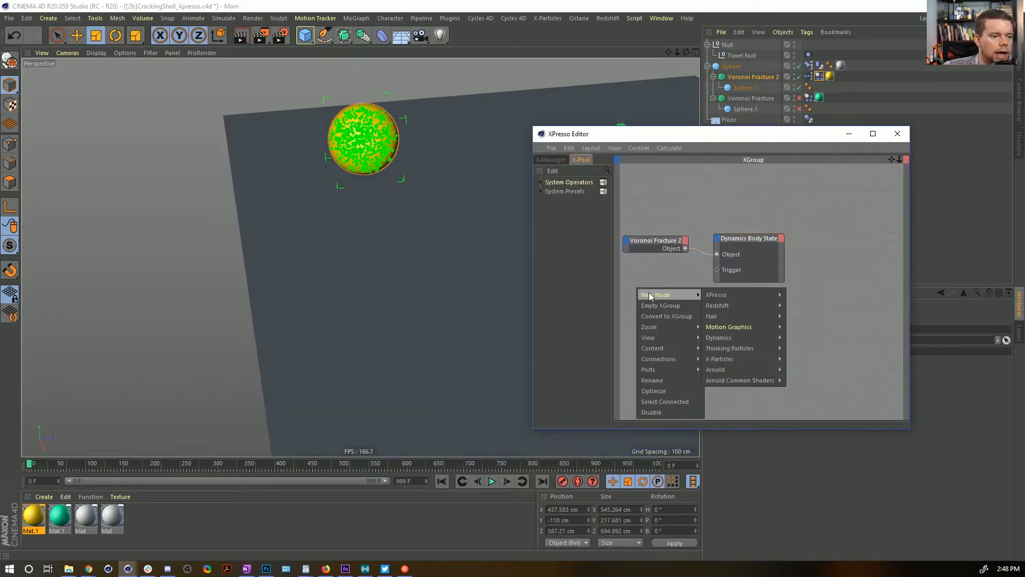
mouse_move(744, 296)
mouse_move(804, 291)
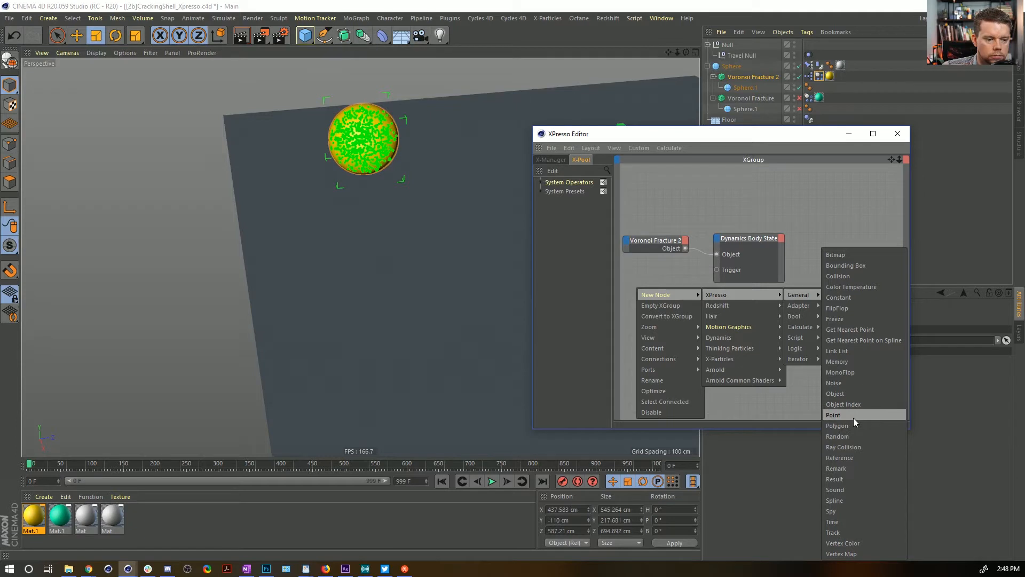
left_click(863, 297)
left_click_drag(652, 292, 716, 269)
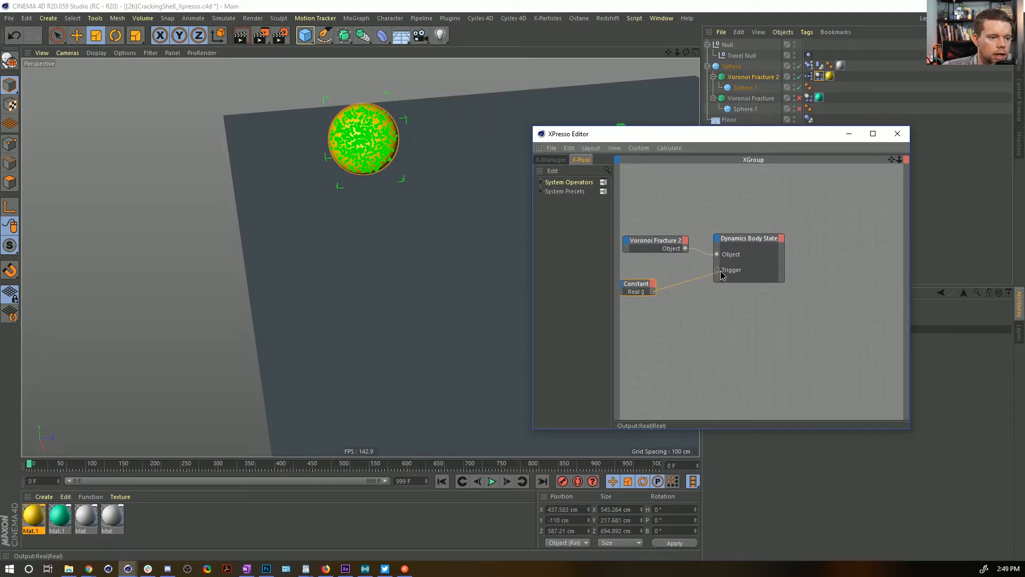
Set the Constant node's Data Type to Boole, moving the XPresso editor clear of its attributes
left_click_drag(677, 134, 399, 222)
left_click(767, 340)
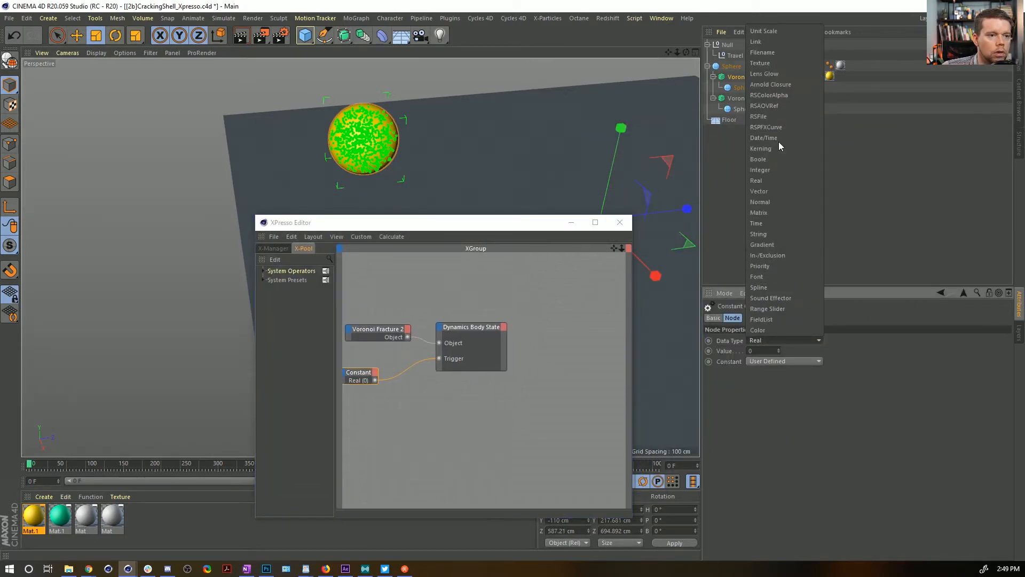
left_click(787, 159)
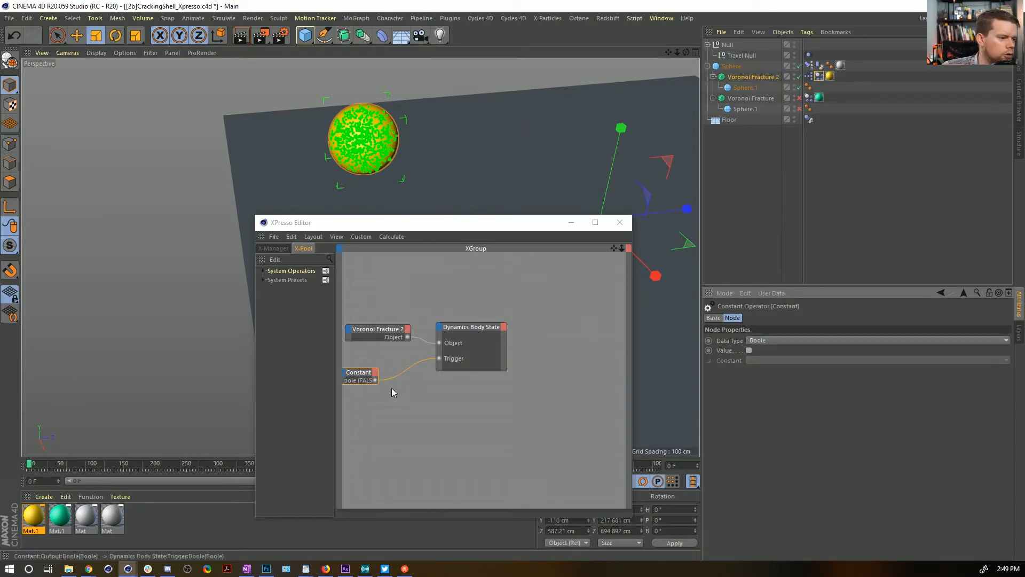
Play the simulation with the XPresso editor moved aside, enable the Constant node's Value during playback, and stop
left_click_drag(481, 224, 444, 516)
left_click(492, 482)
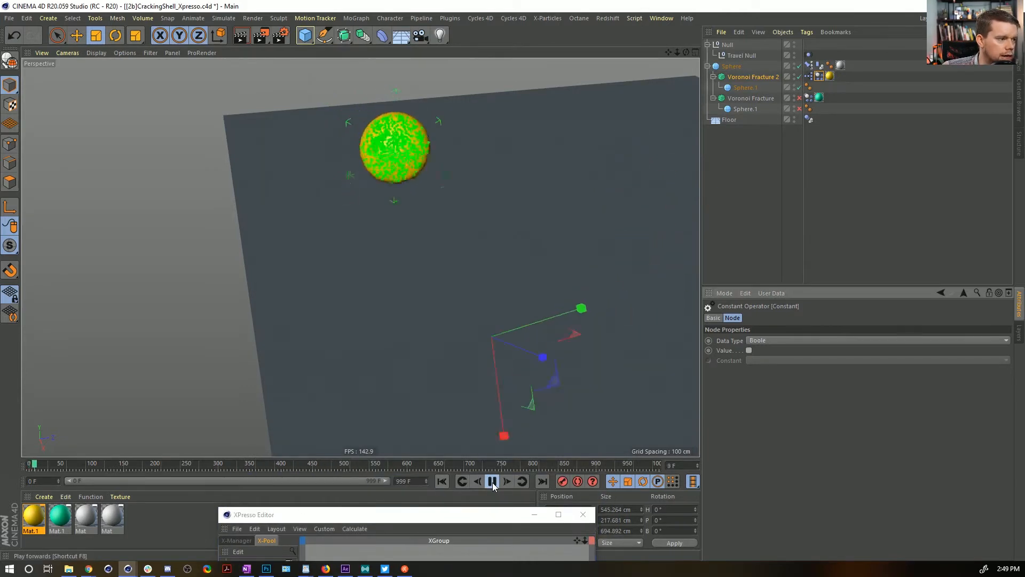
left_click(749, 351)
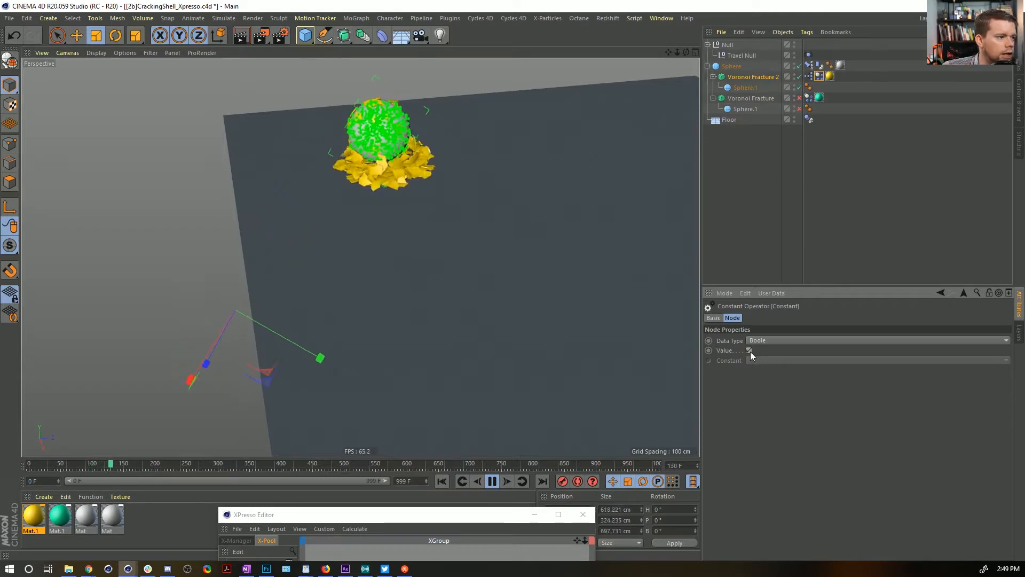
left_click(747, 238)
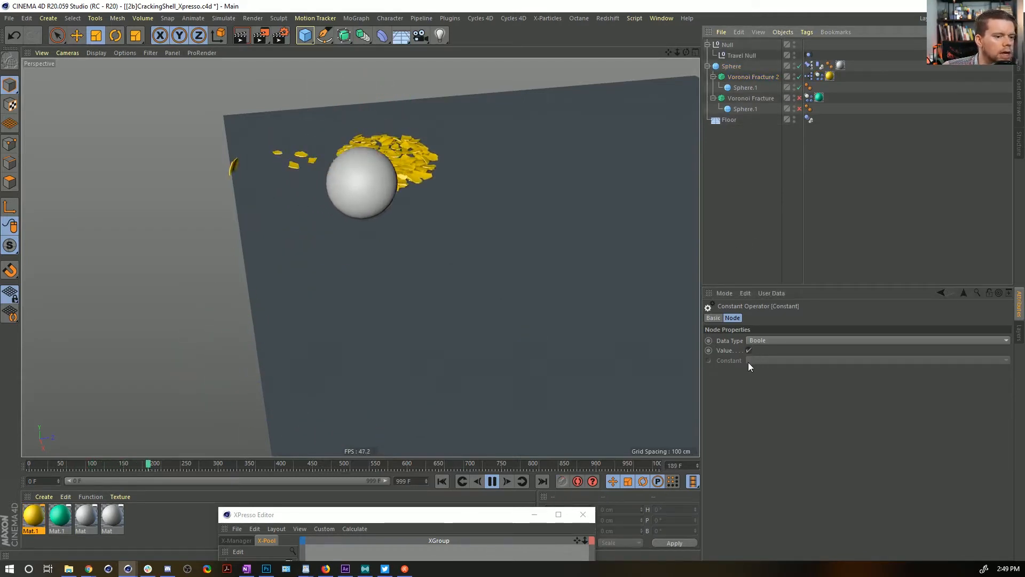
left_click(491, 481)
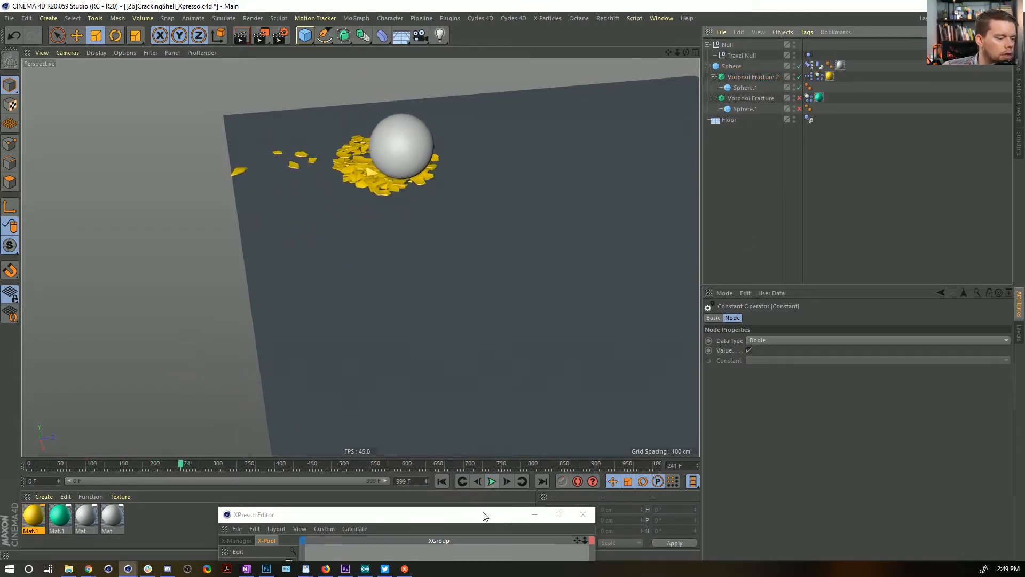
Bring the XPresso editor back into view and examine the available outputs of the Voronoi Fracture 2 and Dynamics Body State nodes
left_click_drag(481, 518, 424, 120)
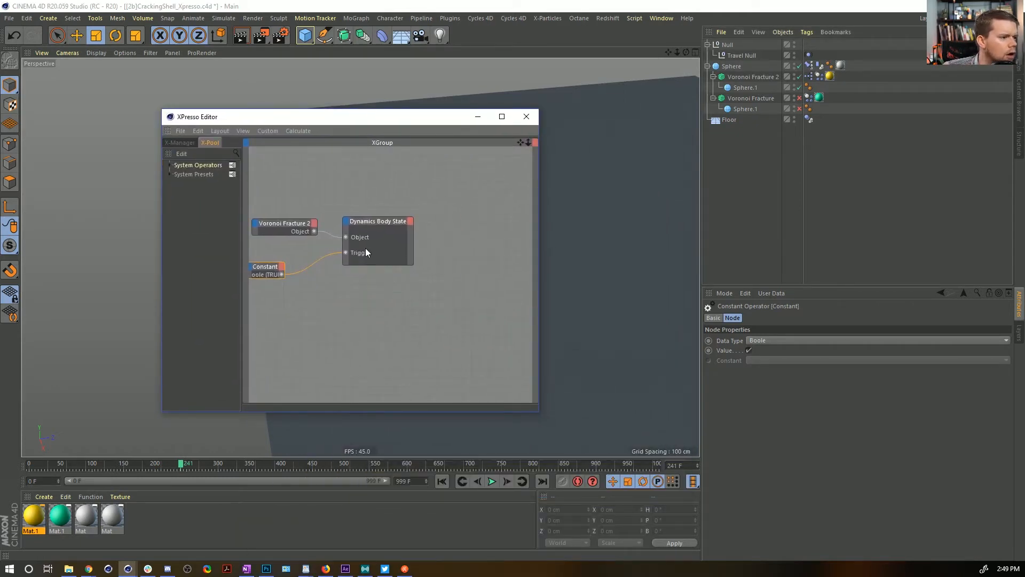
left_click(314, 224)
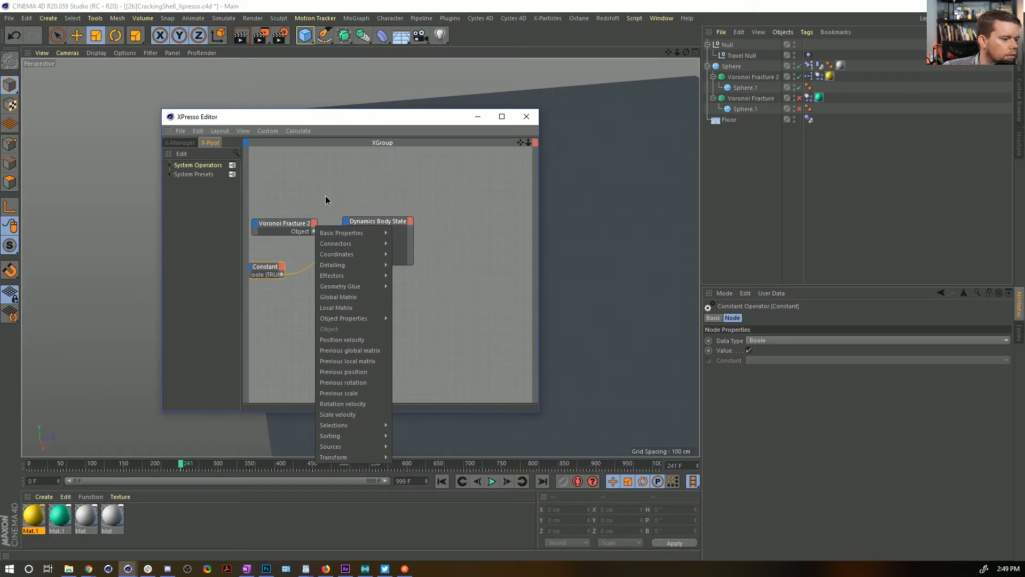
left_click(365, 174)
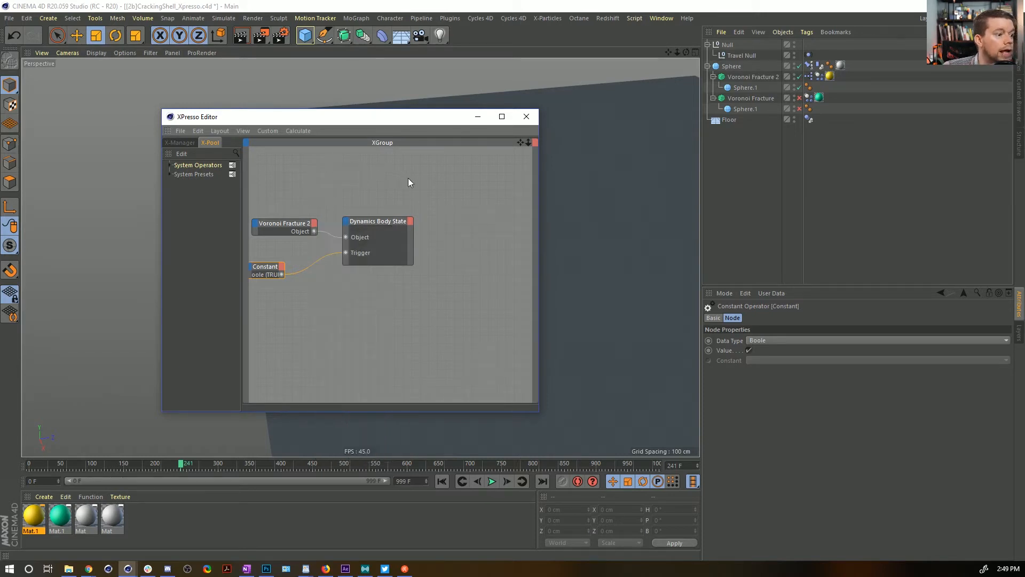
middle_click_drag(387, 300, 434, 293, "alt")
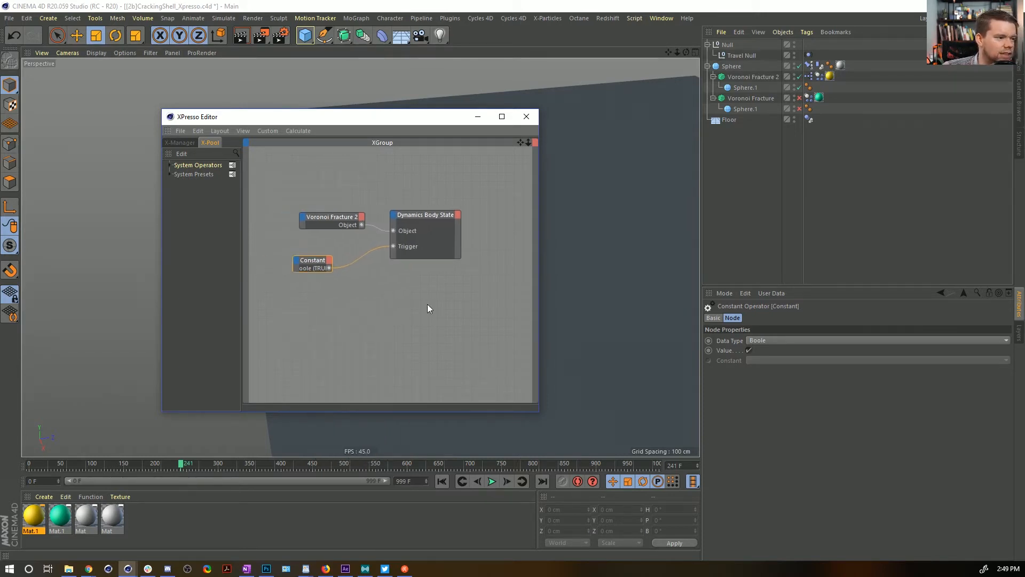
left_click(457, 215)
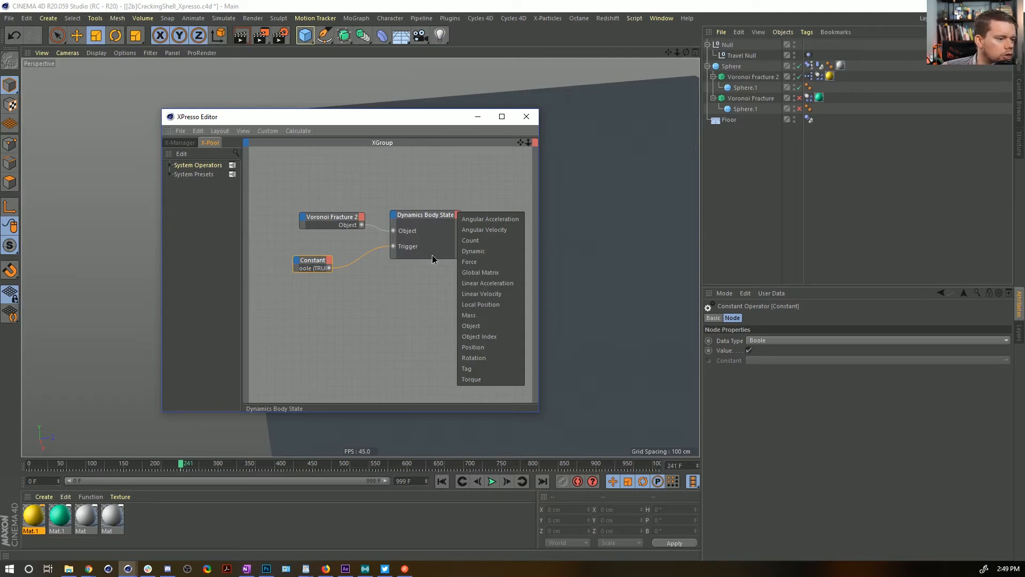
Add an Object Index output to the Dynamics Body State node and place a duplicate of the node below it
left_click(497, 337)
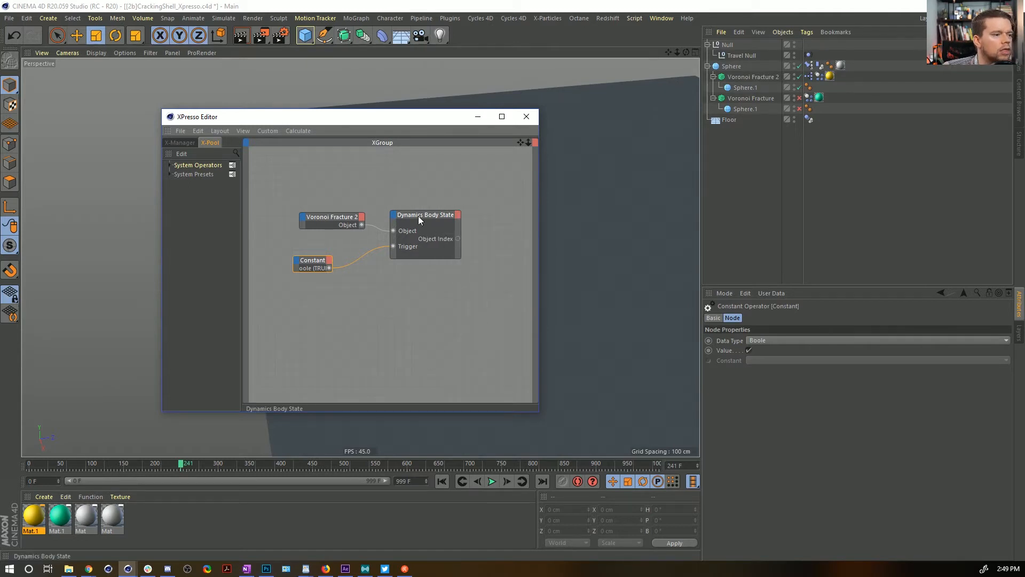
left_click_drag(418, 216, 362, 225, "ctrl")
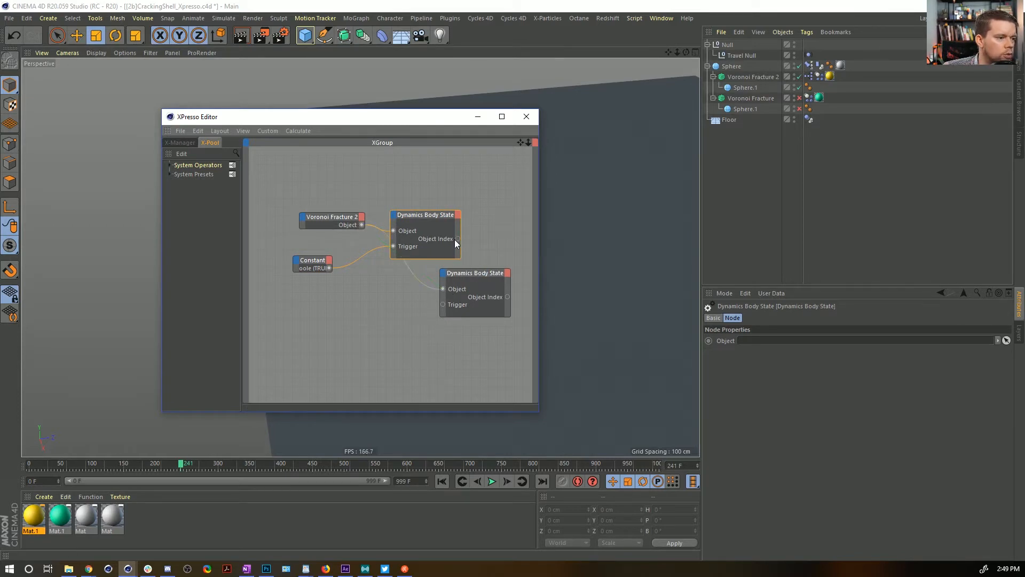
left_click_drag(467, 273, 473, 294)
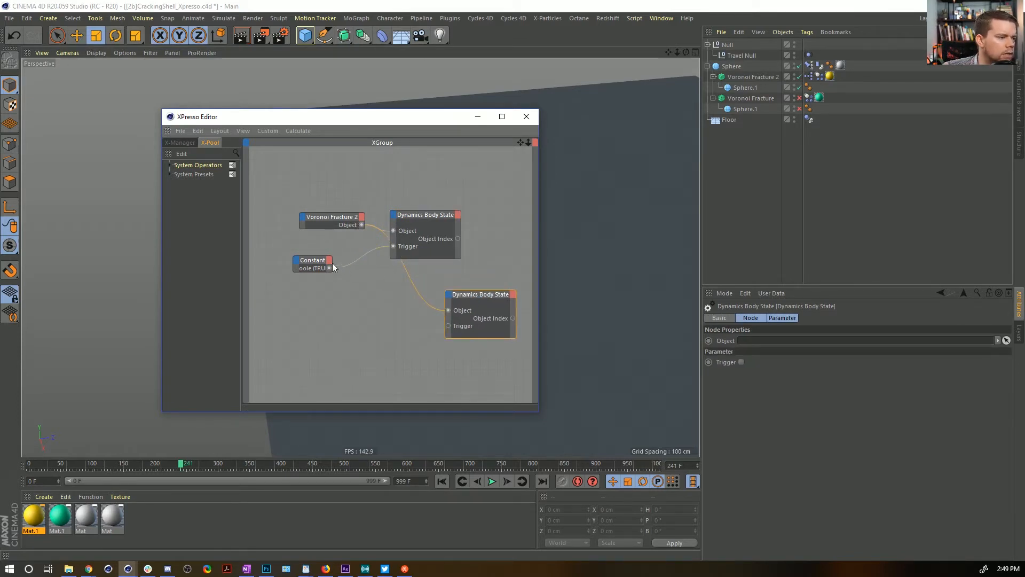
Move the Constant node aside and remove the Trigger connection and Trigger input from the original Dynamics Body State node
left_click_drag(331, 265, 290, 307)
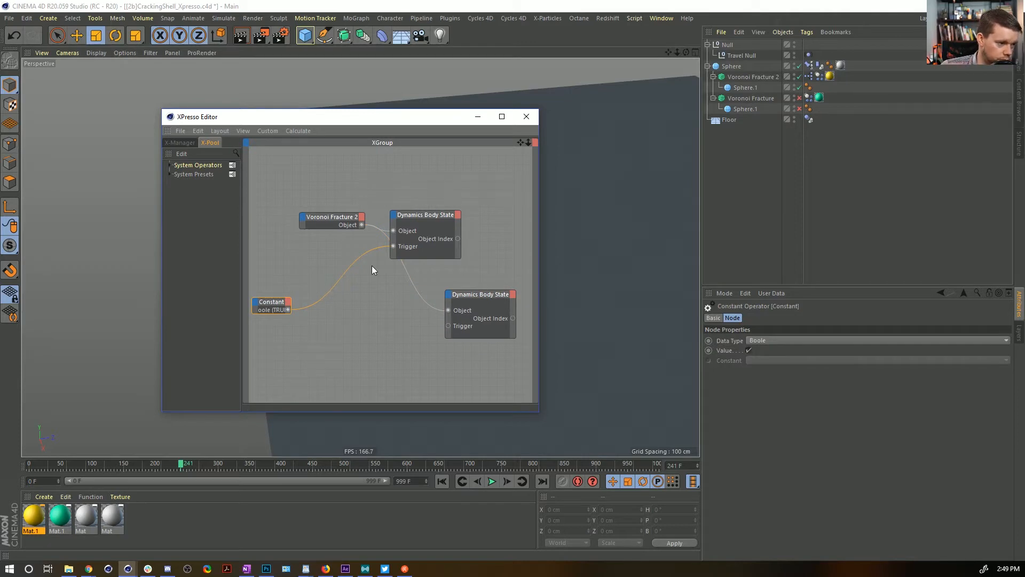
left_click_drag(394, 246, 397, 249)
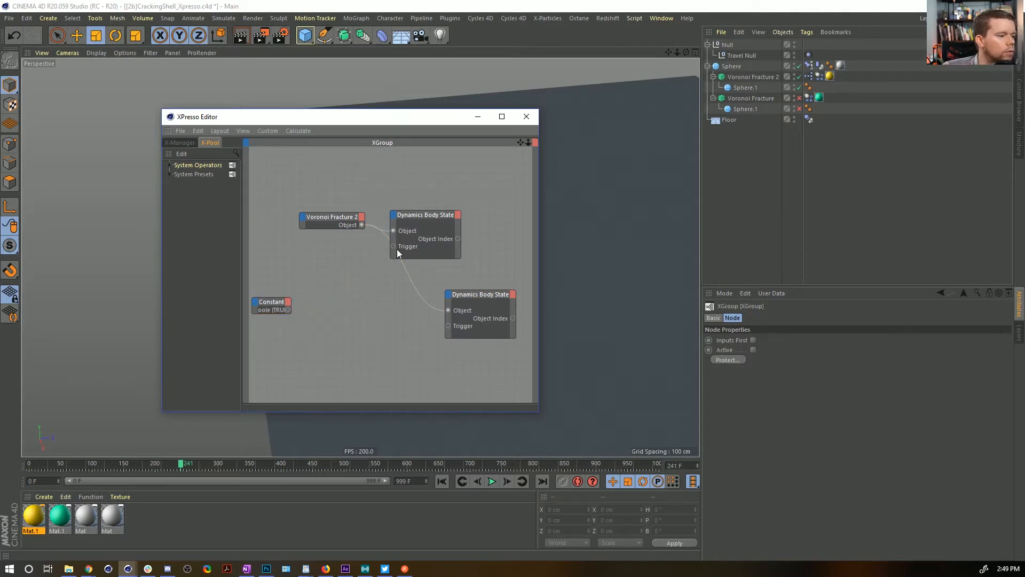
left_click(393, 248)
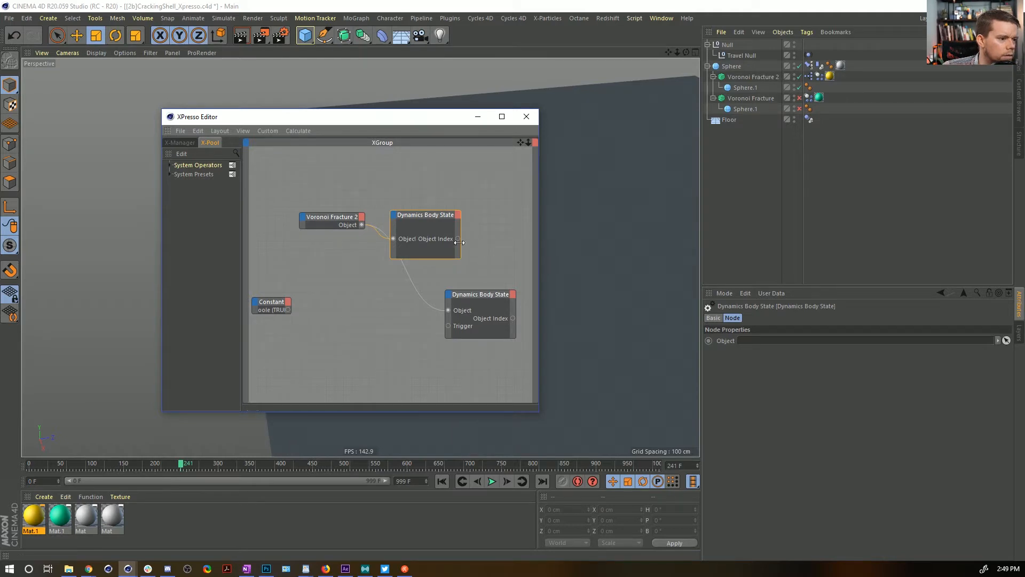
Connect the original node's Object Index to a new Object Index input on the duplicate, widening the editor and spreading both nodes apart
left_click_drag(457, 239, 450, 295)
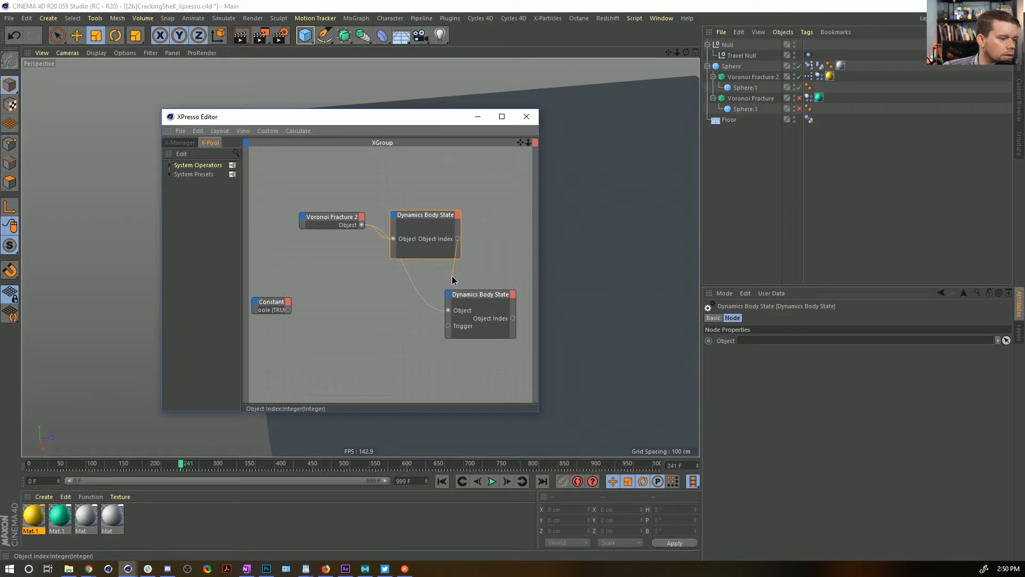
left_click_drag(452, 277, 448, 291)
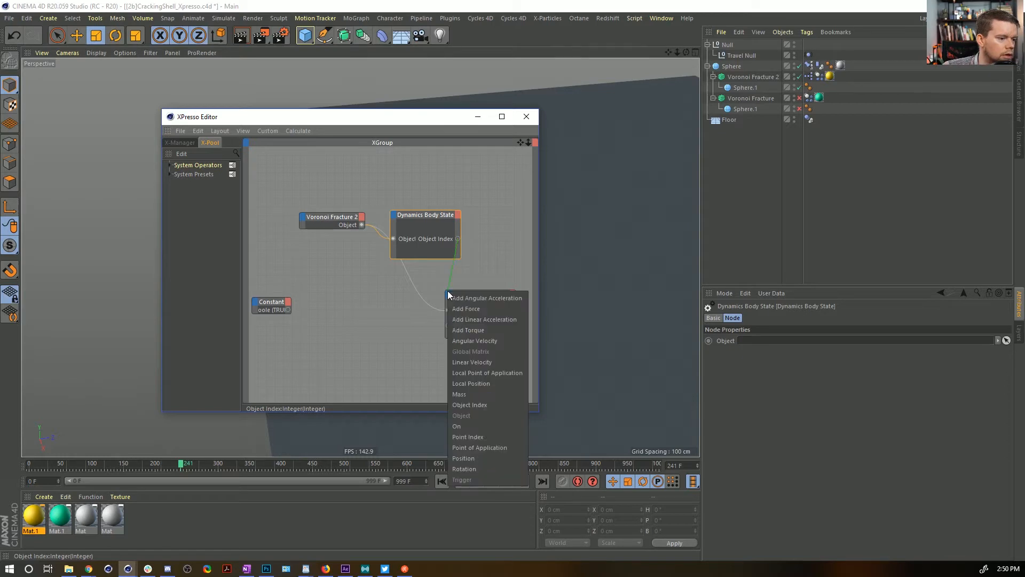
left_click(464, 404)
left_click_drag(539, 256, 724, 257)
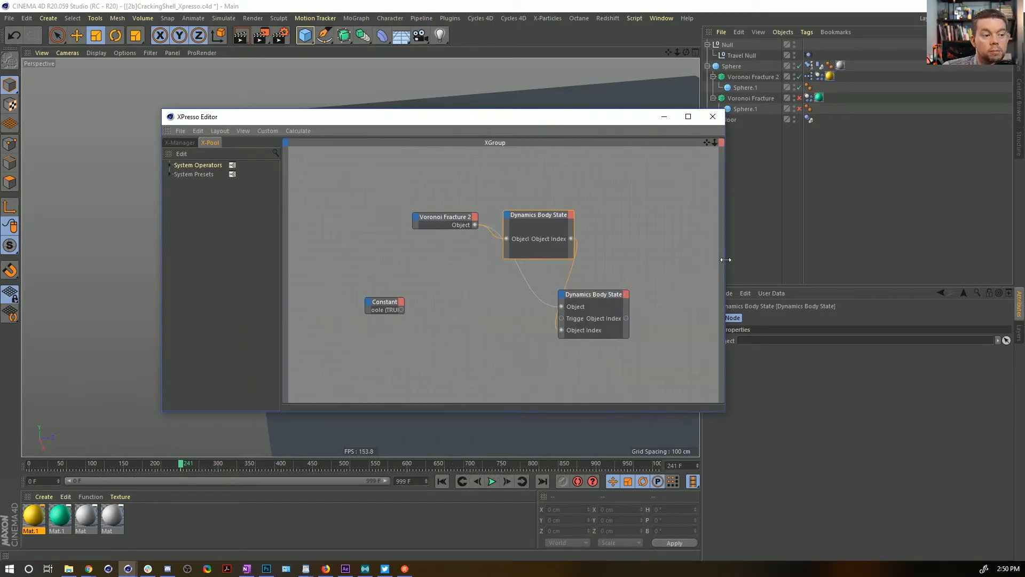
left_click_drag(589, 293, 639, 314)
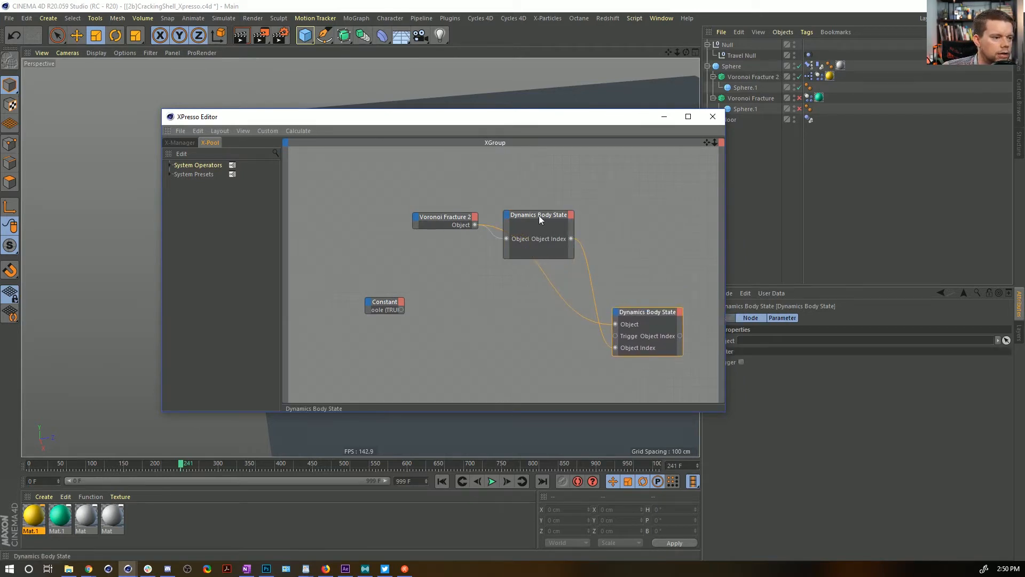
left_click_drag(539, 216, 533, 172)
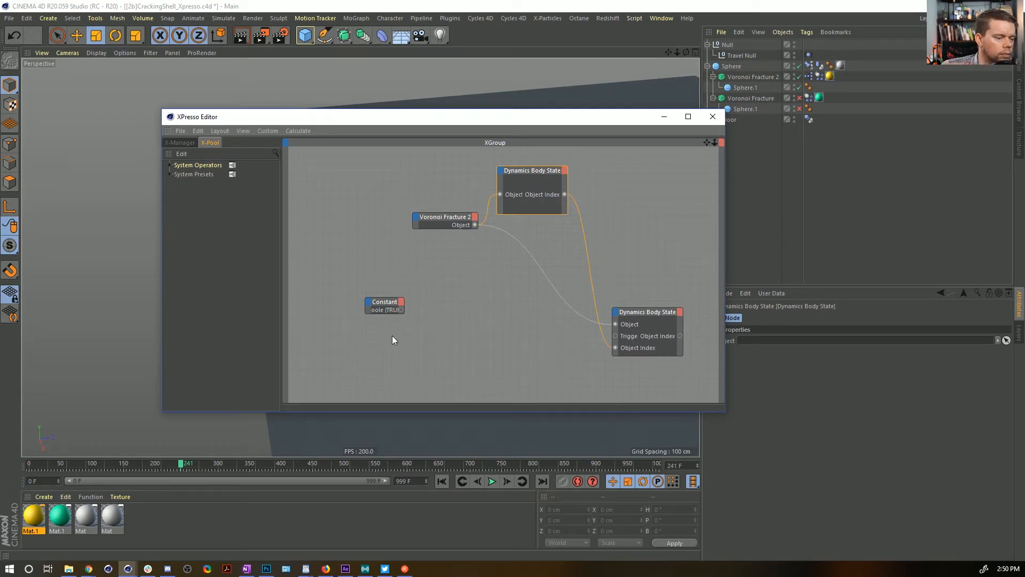
Replace the Constant node with a Time node that outputs Frame, widening the Time node to show its port
left_click(384, 302)
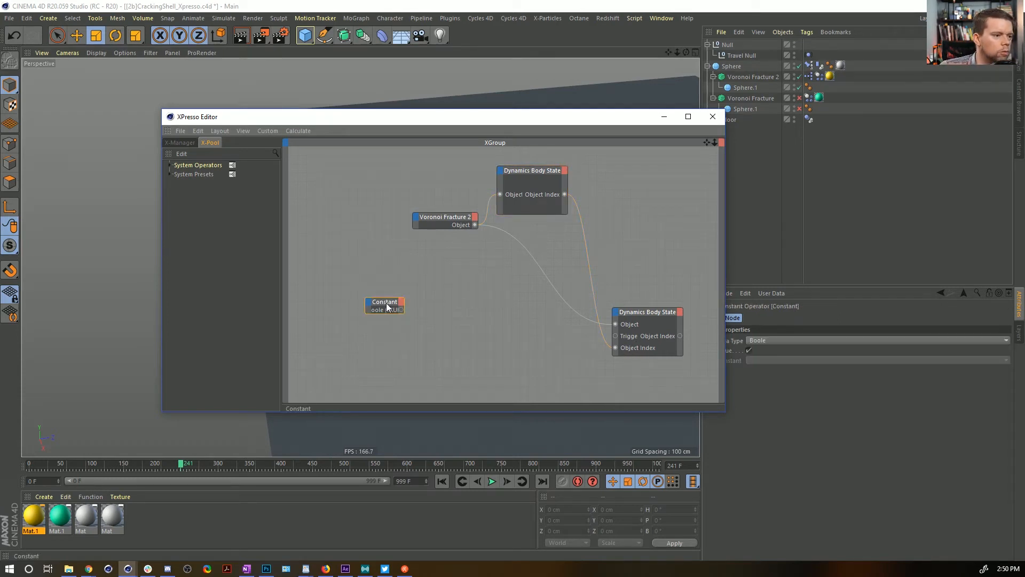
key("Delete")
right_click(372, 323)
mouse_move(405, 324)
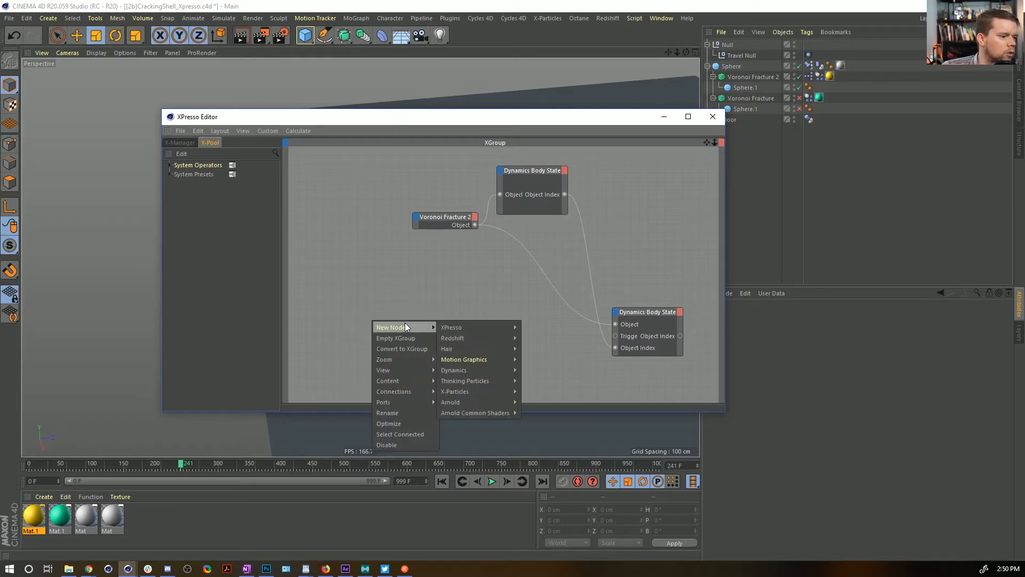
mouse_move(460, 324)
mouse_move(546, 329)
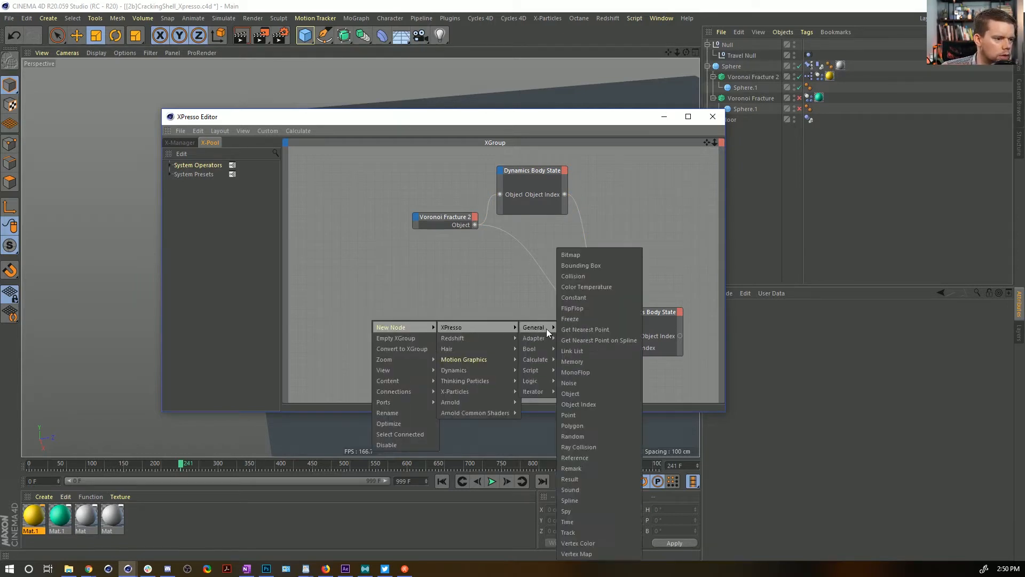
left_click(582, 522)
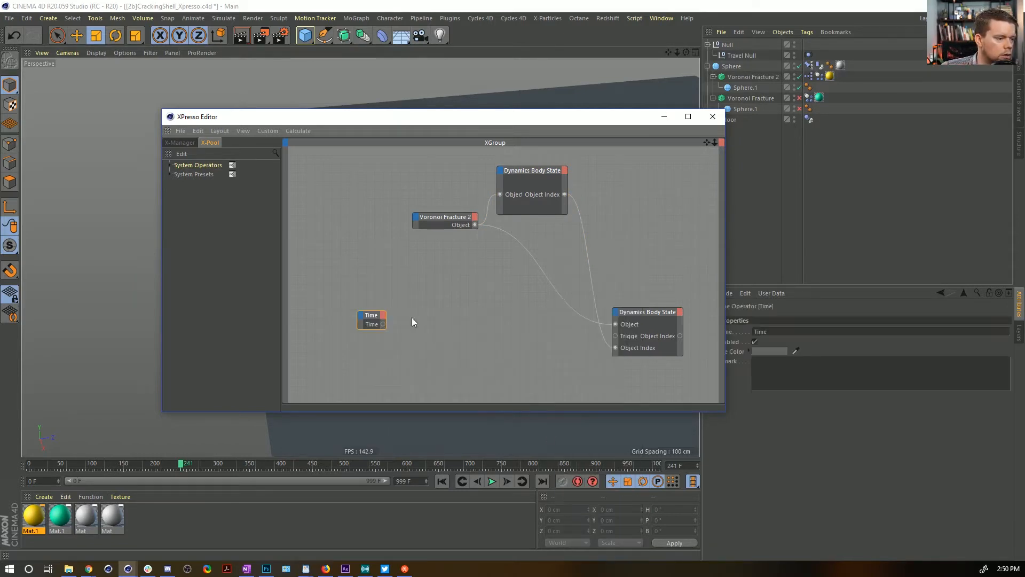
left_click(383, 316)
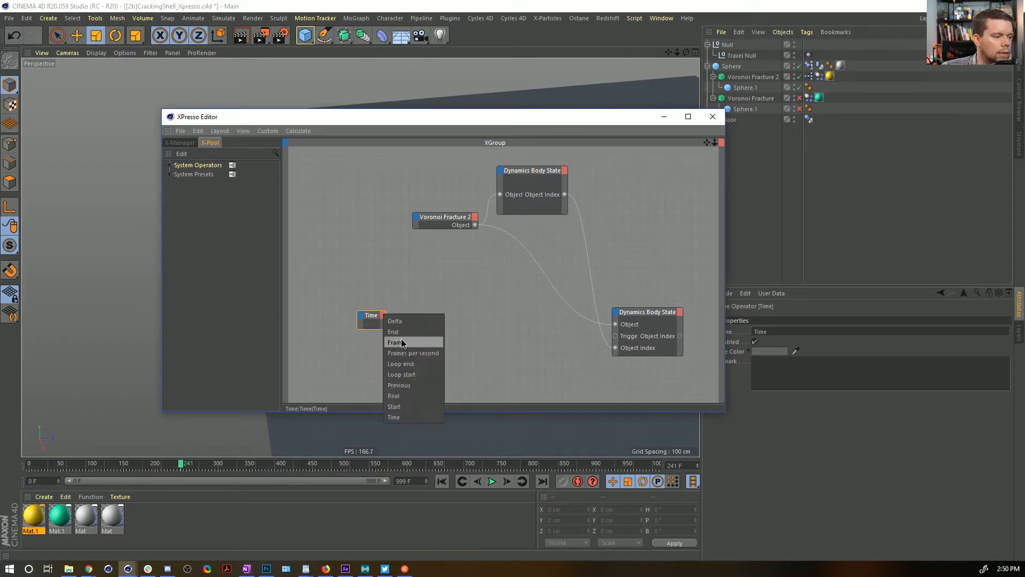
left_click(402, 339)
left_click_drag(385, 319, 420, 319)
Add a Compare node and place it between the Time node and the duplicate Dynamics Body State node
right_click(441, 315)
mouse_move(471, 318)
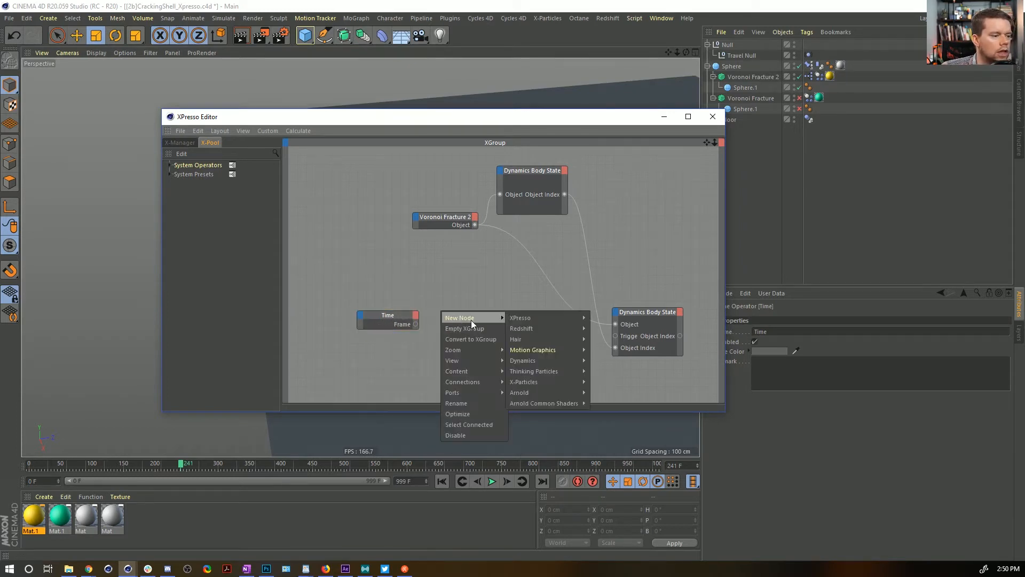
mouse_move(536, 317)
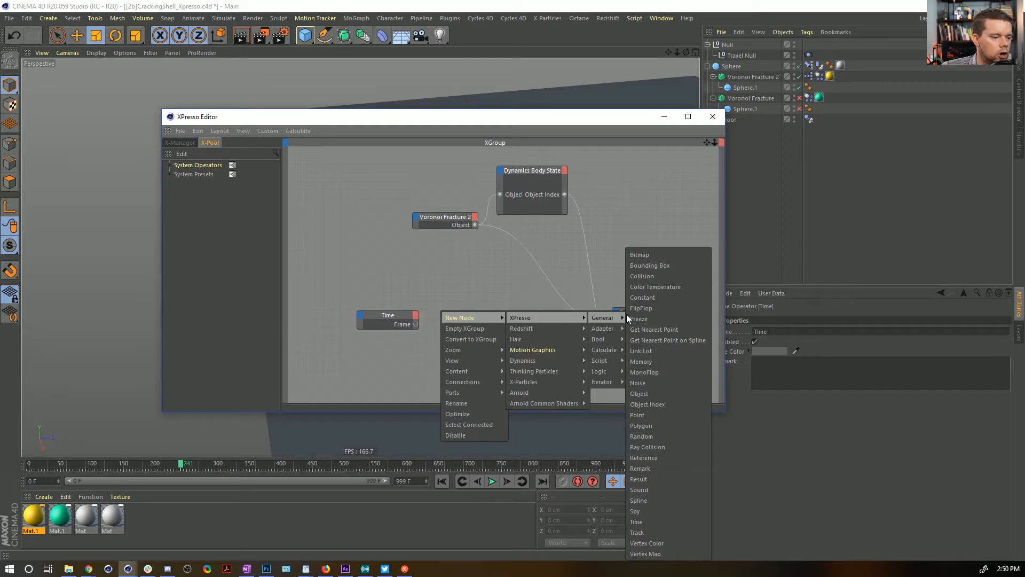
mouse_move(602, 372)
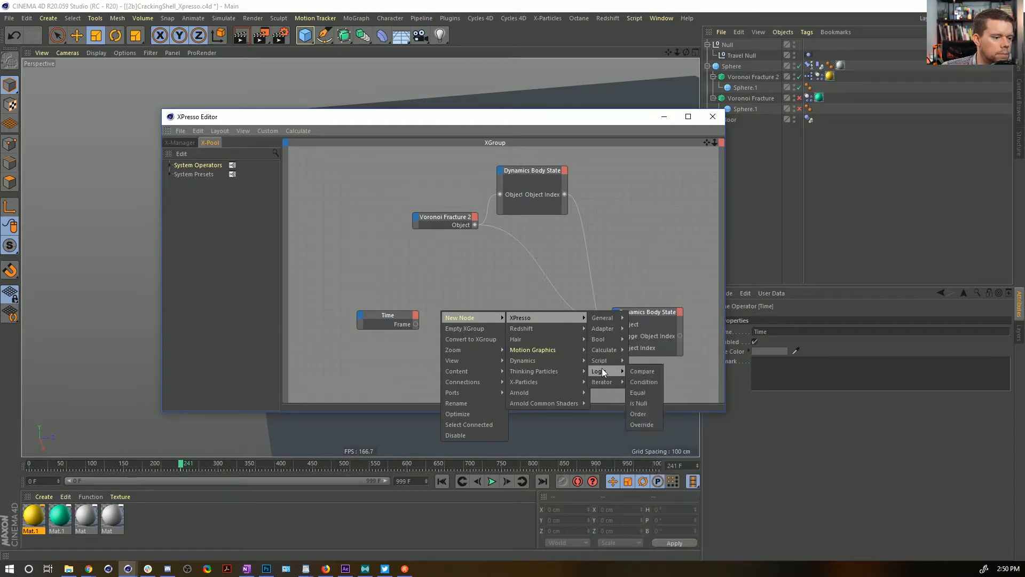
left_click(640, 372)
left_click_drag(439, 299, 508, 315)
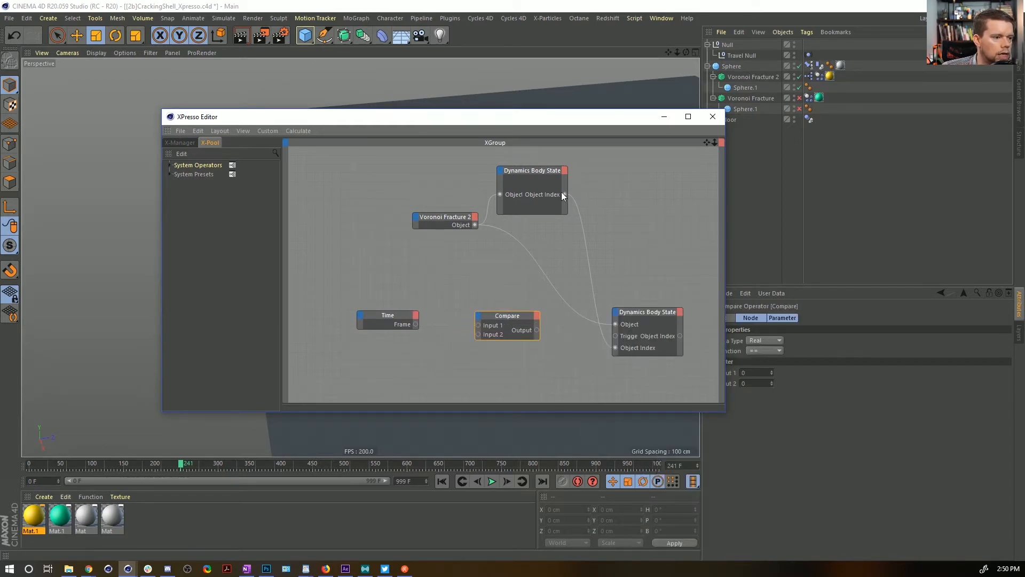
Wire Object Index and Frame into Compare's Input 1 and 2, its Output into the duplicate's Trigger, and remove the duplicate's Object Index output
left_click_drag(564, 194, 479, 326)
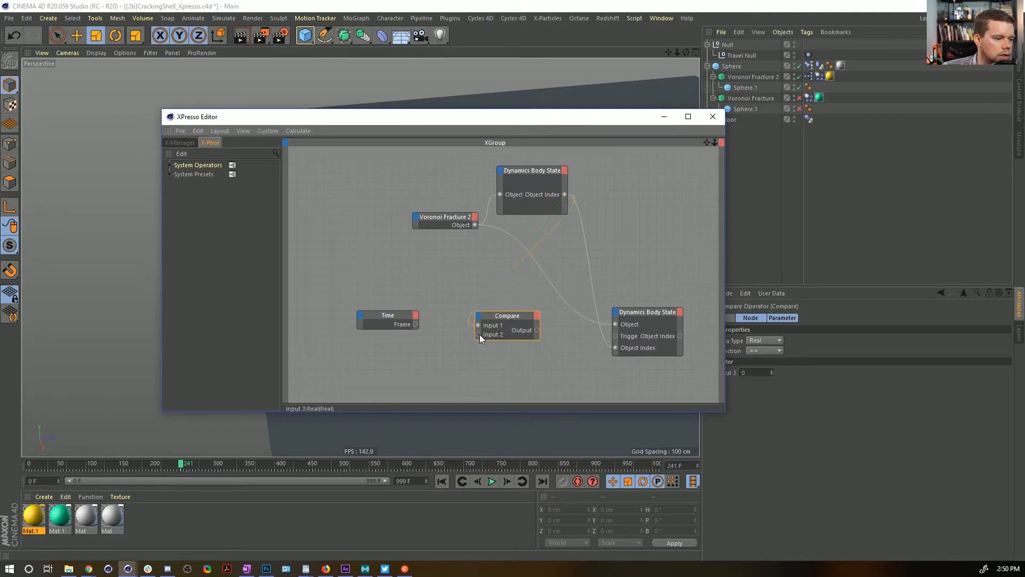
left_click_drag(415, 324, 478, 334)
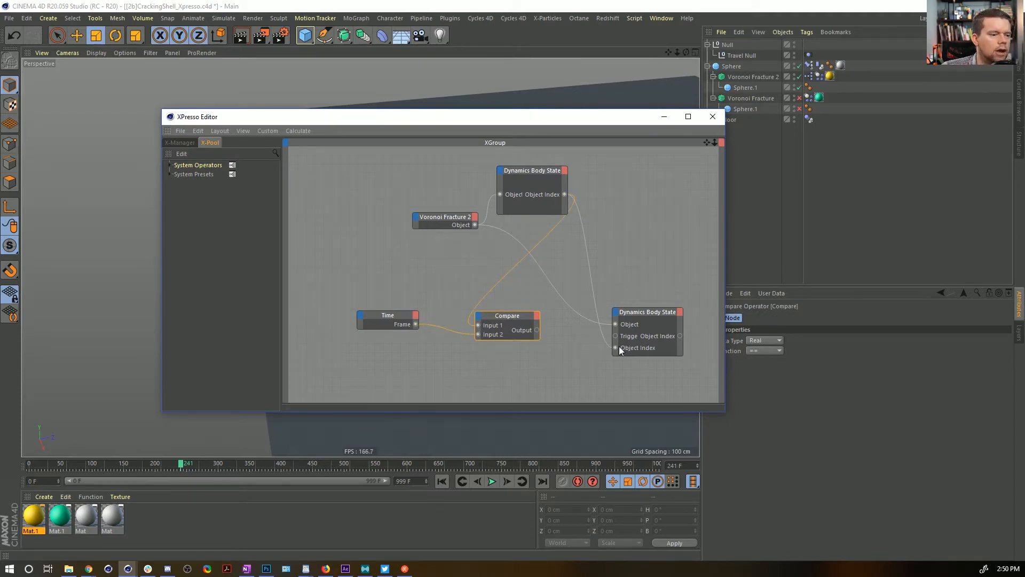
left_click_drag(537, 330, 615, 335)
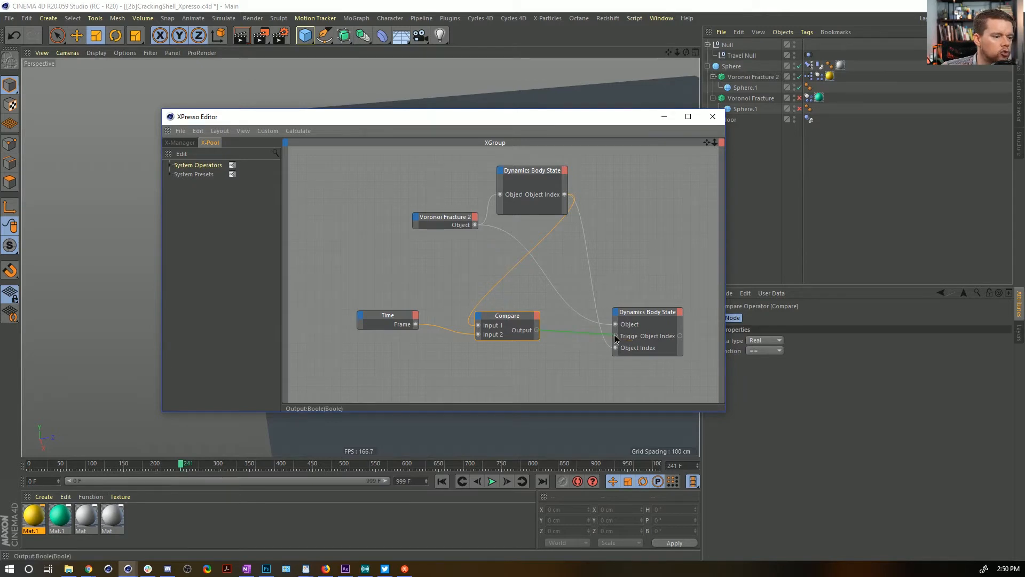
left_click(679, 336)
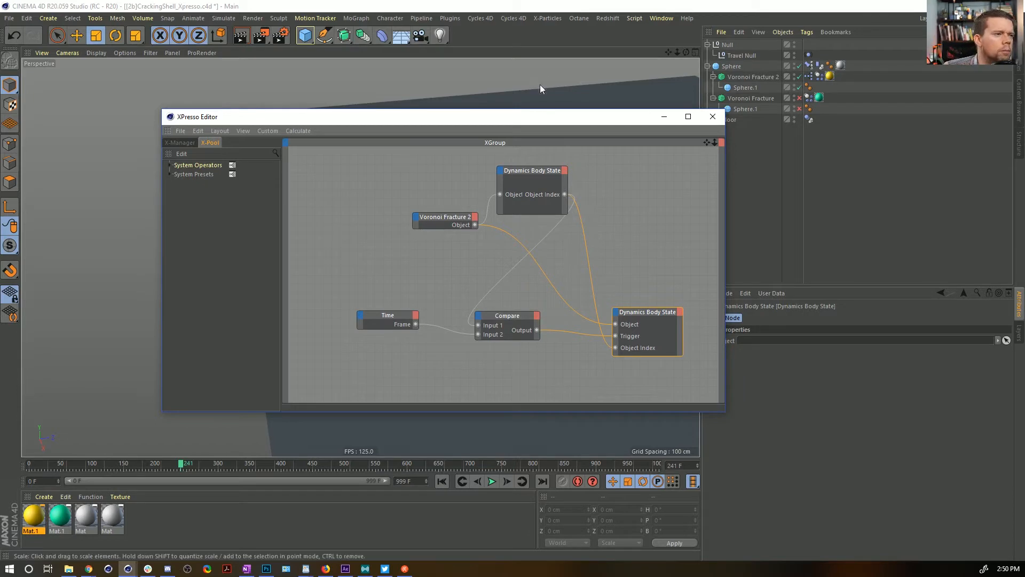
Move the XPresso editor off the viewport, play the simulation from the first frame, and stop it
left_click_drag(509, 119, 513, 530)
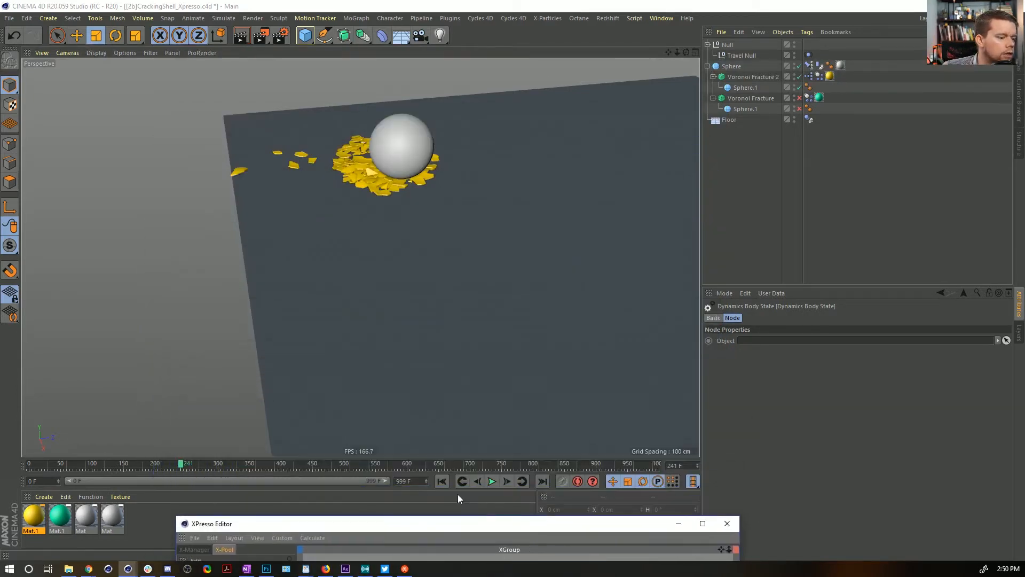
left_click(441, 480)
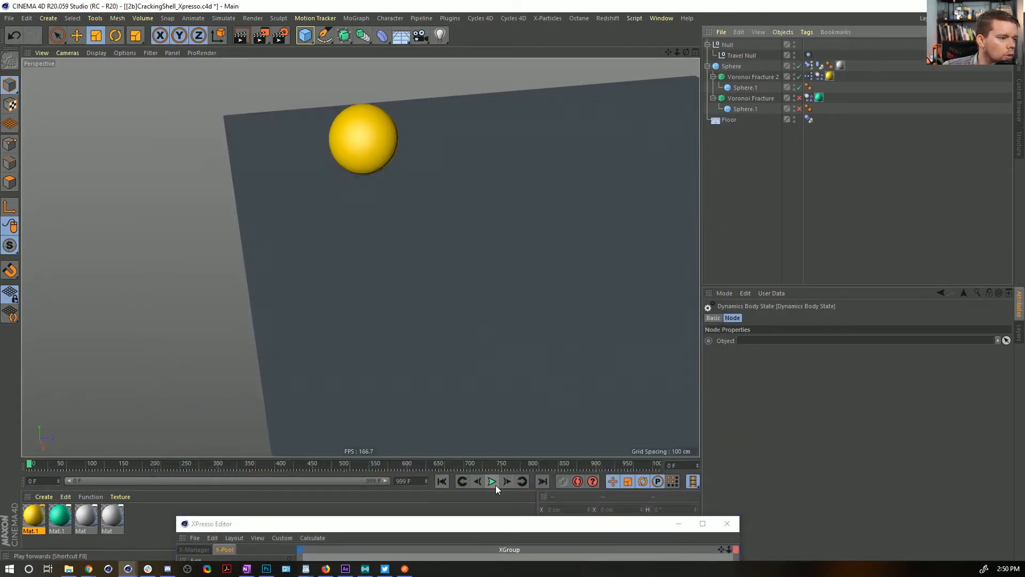
left_click(491, 482)
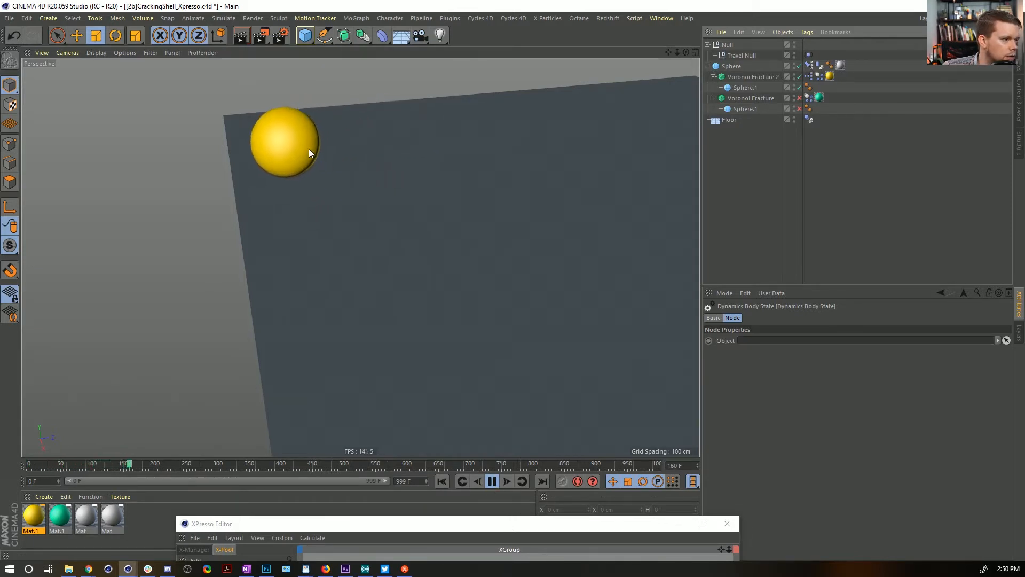
left_click(494, 483)
Bring the XPresso editor back into view and add a Count output to the original Dynamics Body State node
left_click_drag(501, 524, 495, 94)
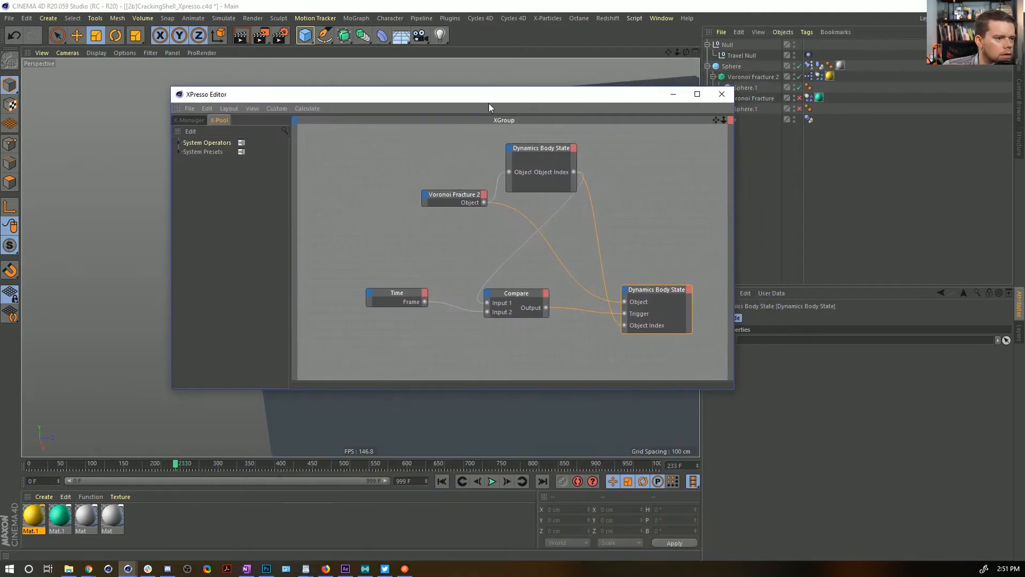
left_click(574, 149)
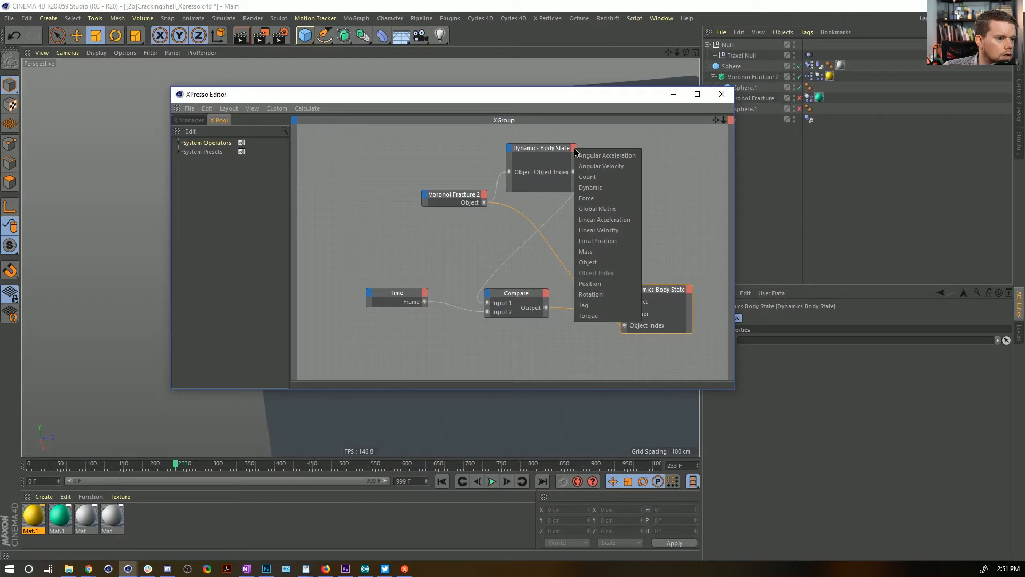
left_click(607, 176)
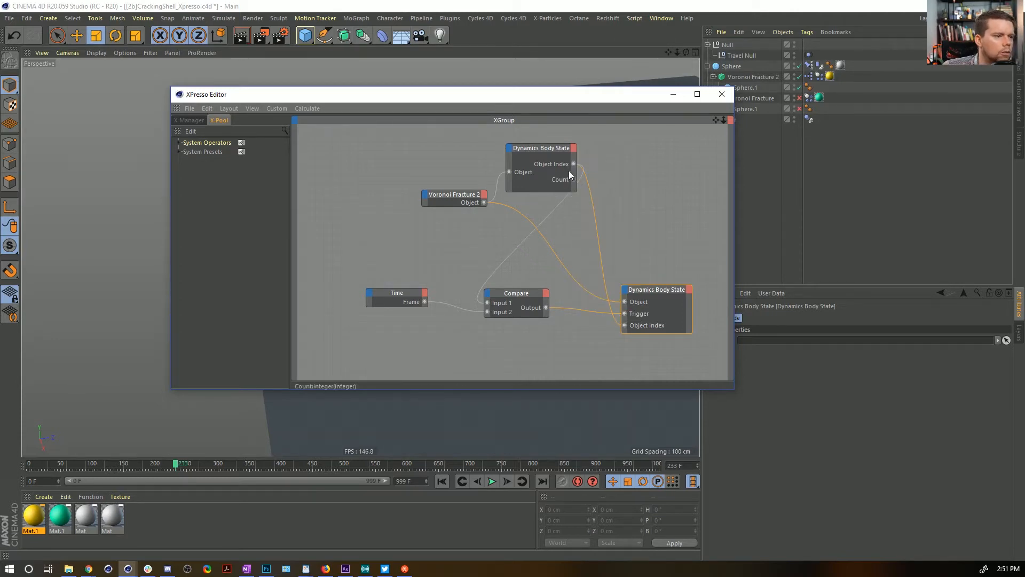
Add an Iteration node and connect the original Dynamics Body State node's Count output to its Iteration End input
right_click(620, 225)
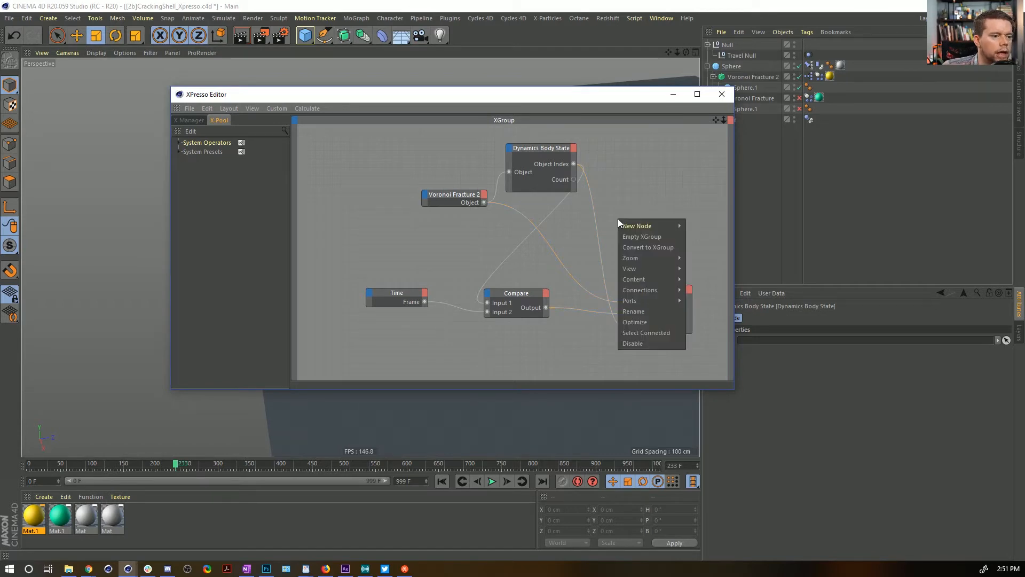
mouse_move(636, 227)
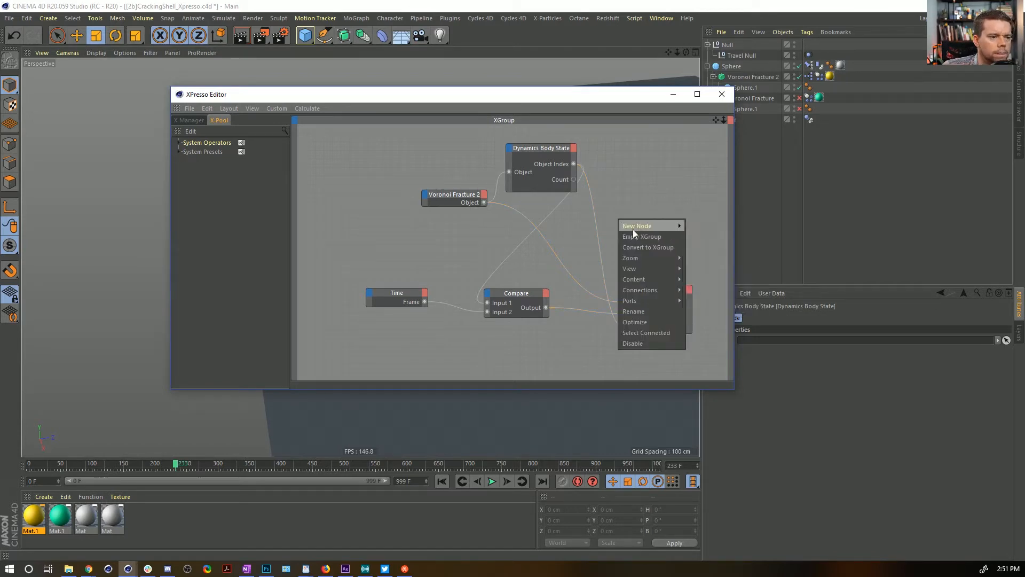
mouse_move(720, 226)
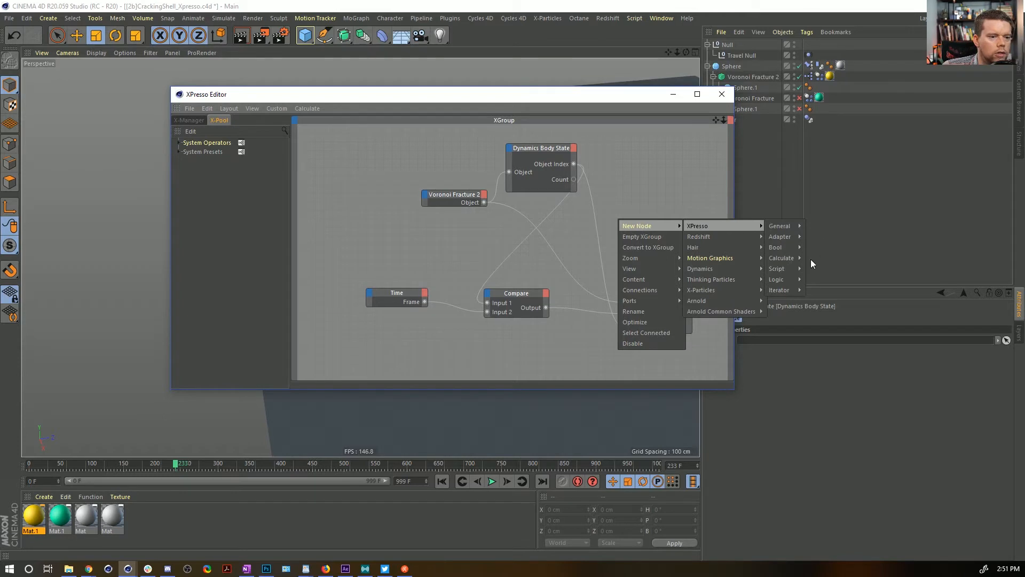
mouse_move(800, 291)
left_click(827, 300)
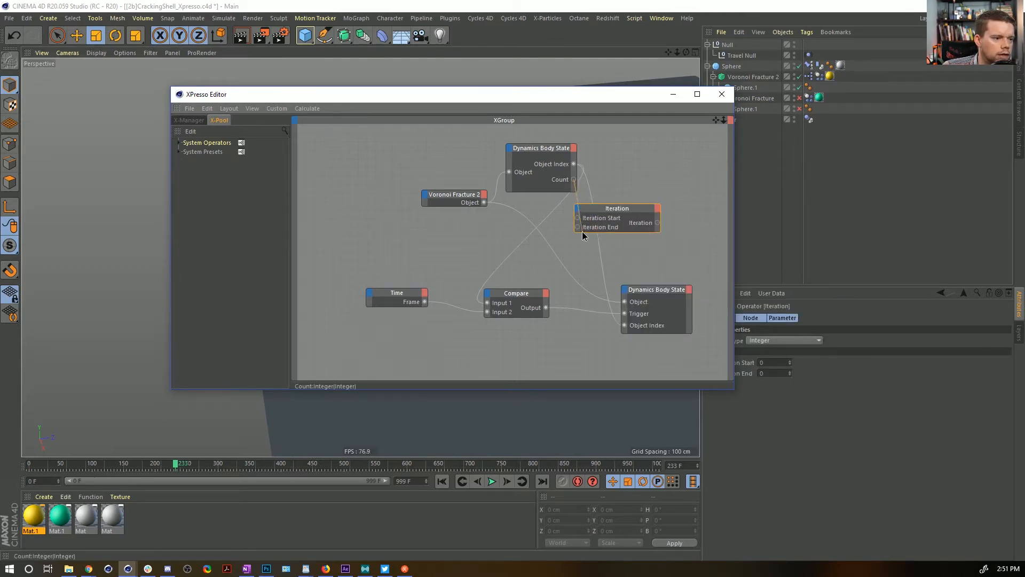
left_click_drag(582, 232, 578, 228)
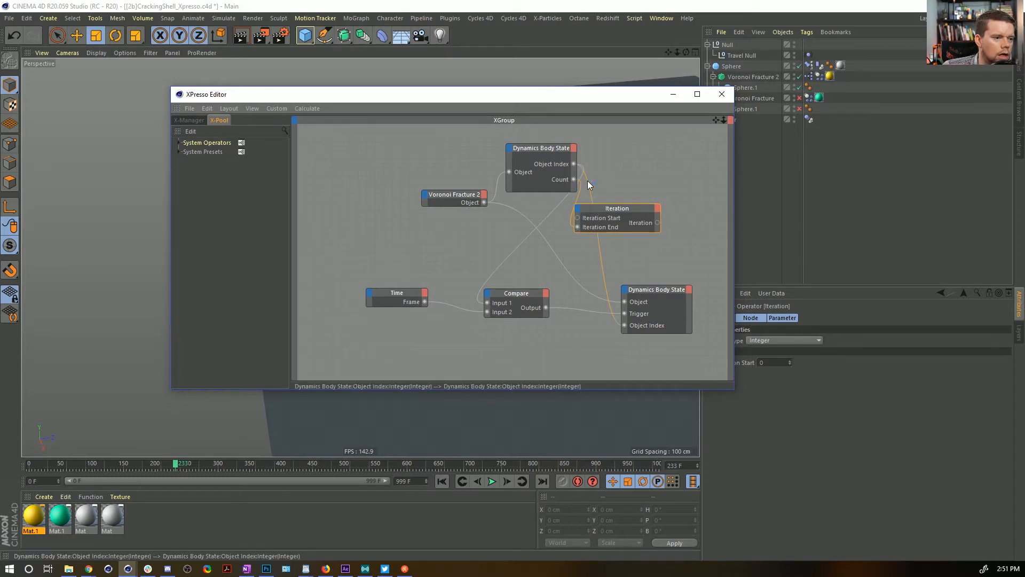
Remove the original Dynamics Body State's Object Index connections to the duplicate's Object Index and to Compare's Input 1
key("Delete")
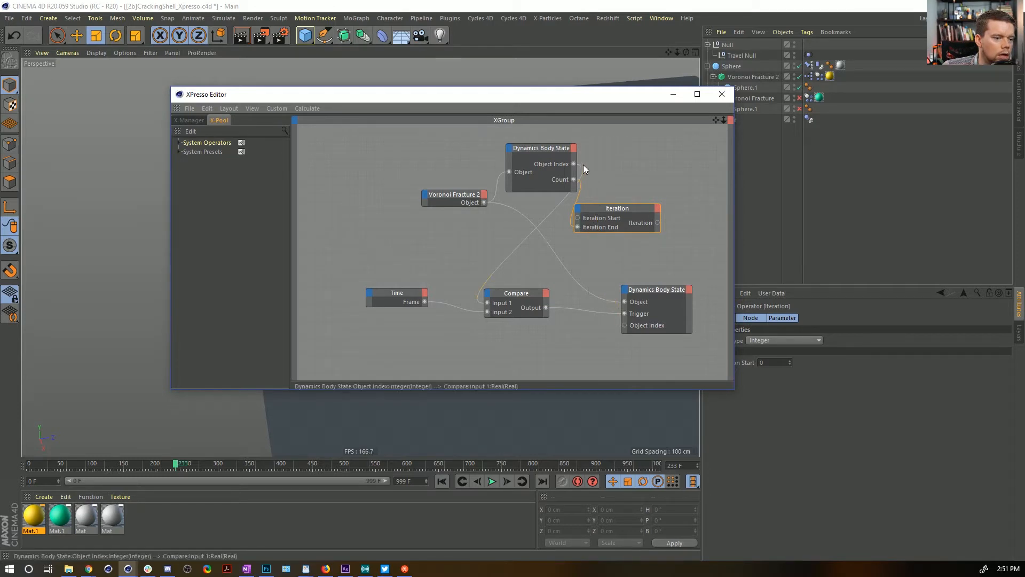
key("Delete")
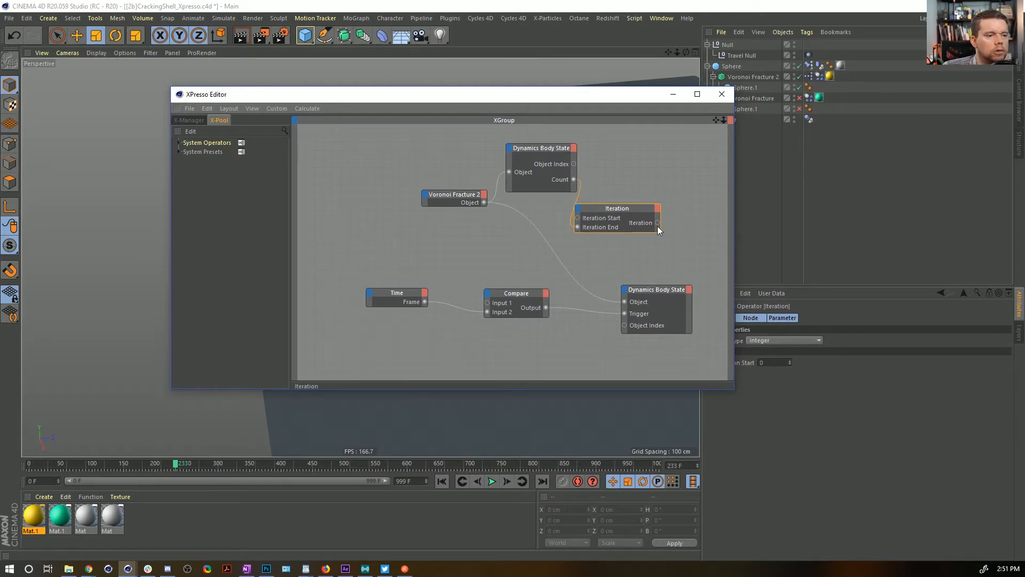
Test the Iteration output by wiring it into the Name port of a Null node, and delete that node from the graph
left_click_drag(547, 99, 409, 171)
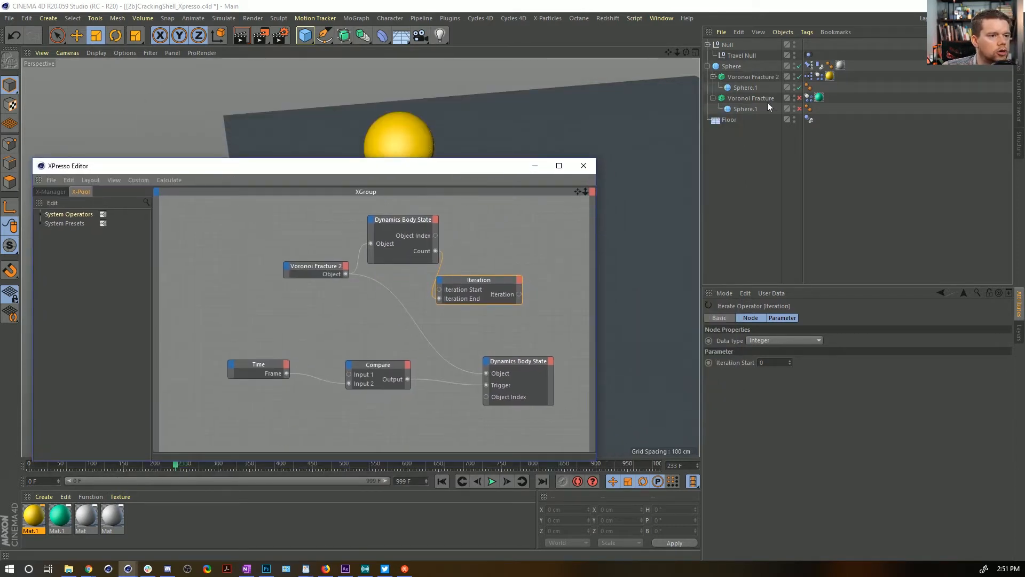
left_click_drag(728, 47, 569, 254)
left_click_drag(519, 294, 539, 248)
mouse_move(569, 308)
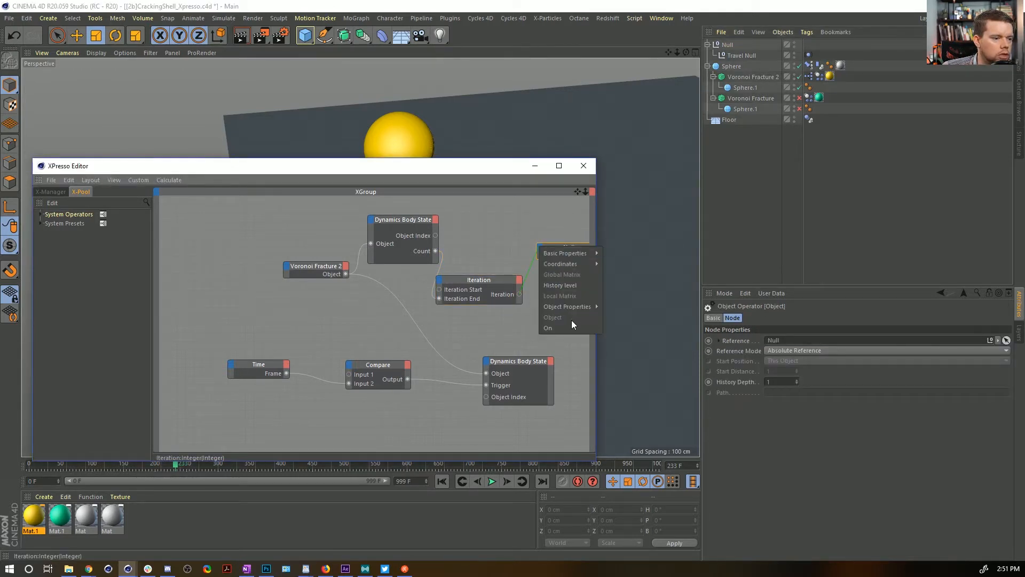
mouse_move(572, 252)
left_click(620, 283)
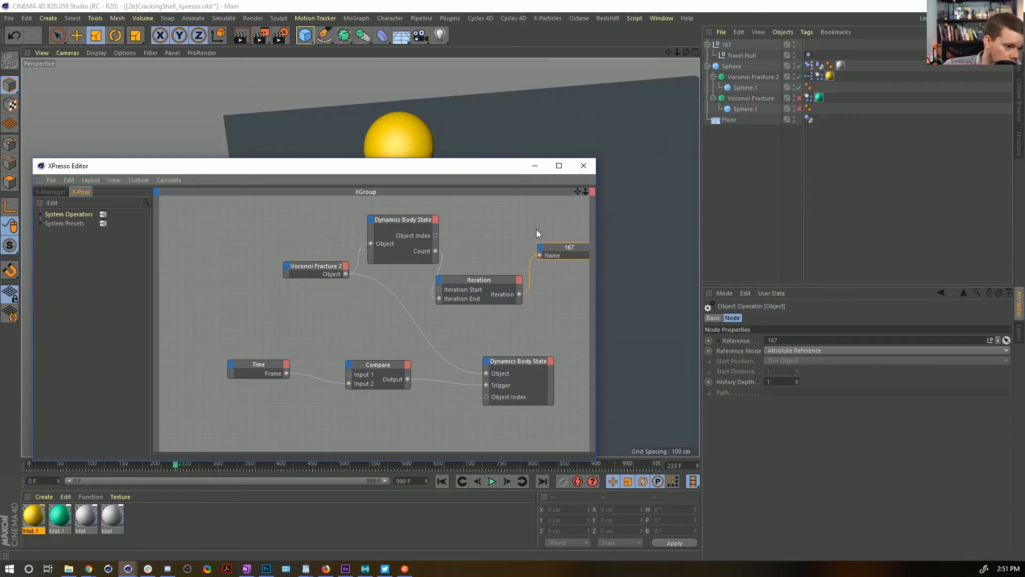
key("Delete")
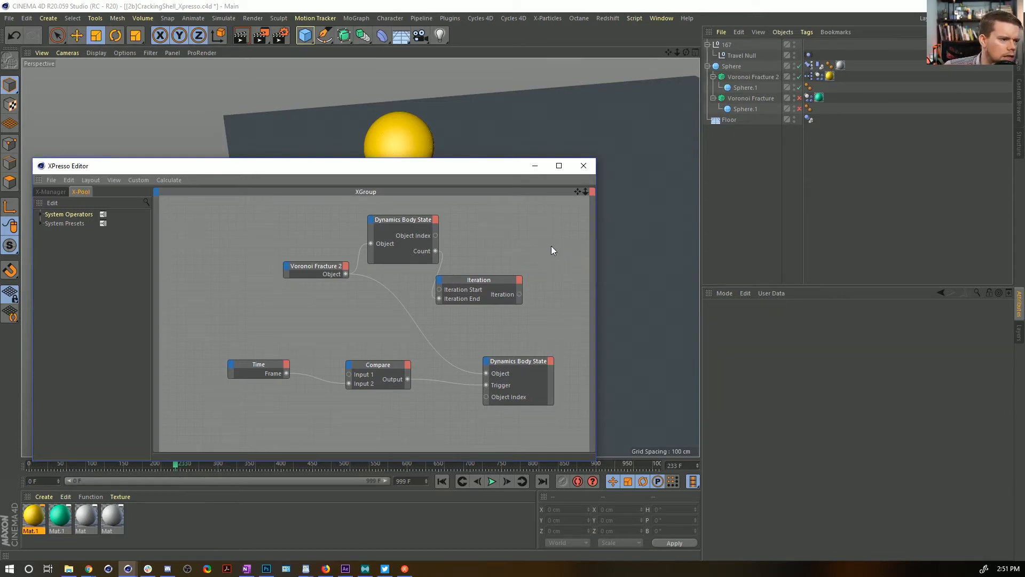
Shift the Iteration node slightly and wire its output into Compare's Input 1 and the duplicate Dynamics Body State's Object Index
left_click_drag(463, 283, 481, 278)
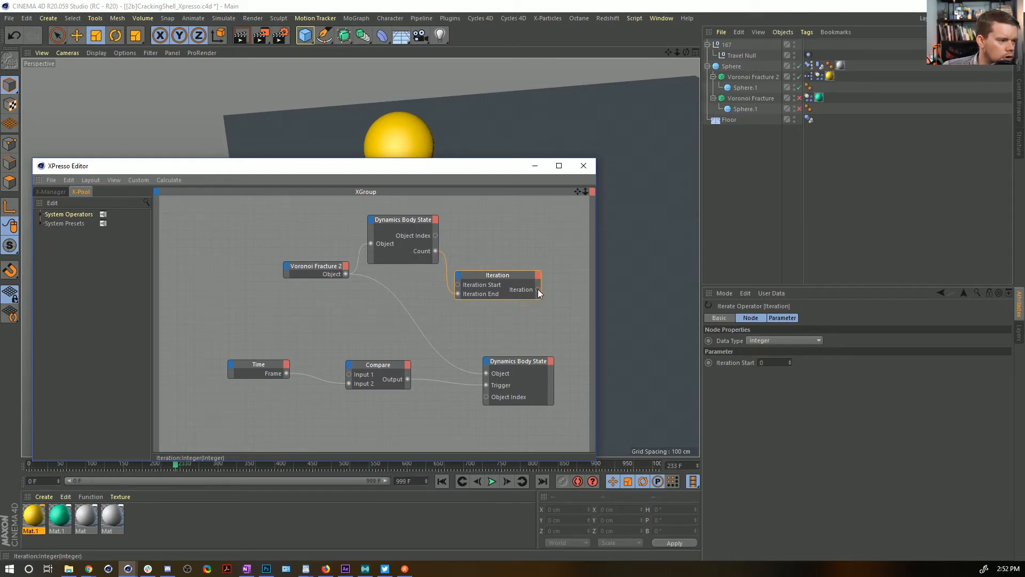
left_click_drag(537, 290, 349, 374)
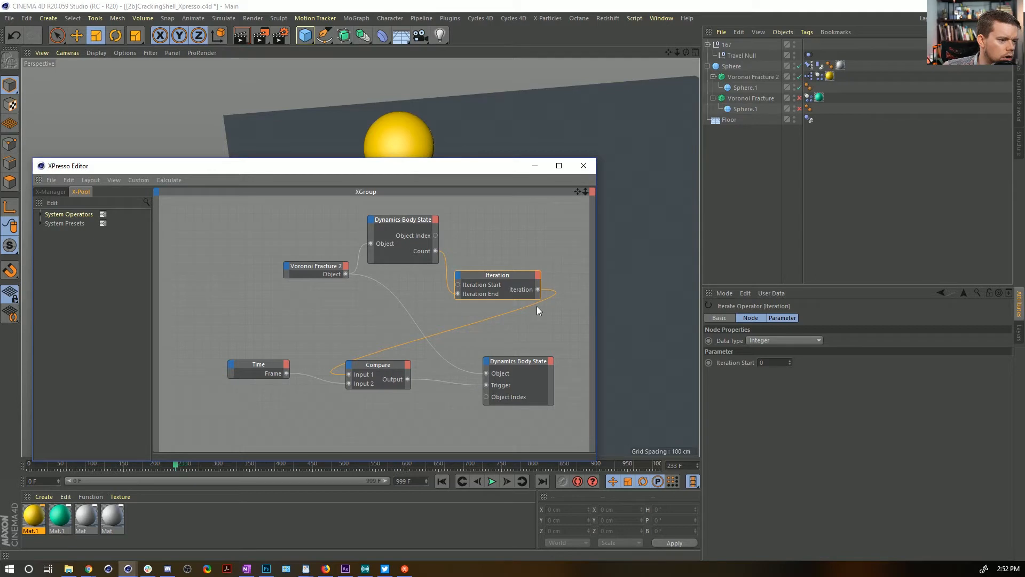
left_click_drag(537, 289, 486, 385)
Clear the XPresso editor from the viewport, play the simulation from the first frame, replay it from the start, and stop it
left_click_drag(450, 169, 519, 542)
left_click(441, 481)
left_click(492, 481)
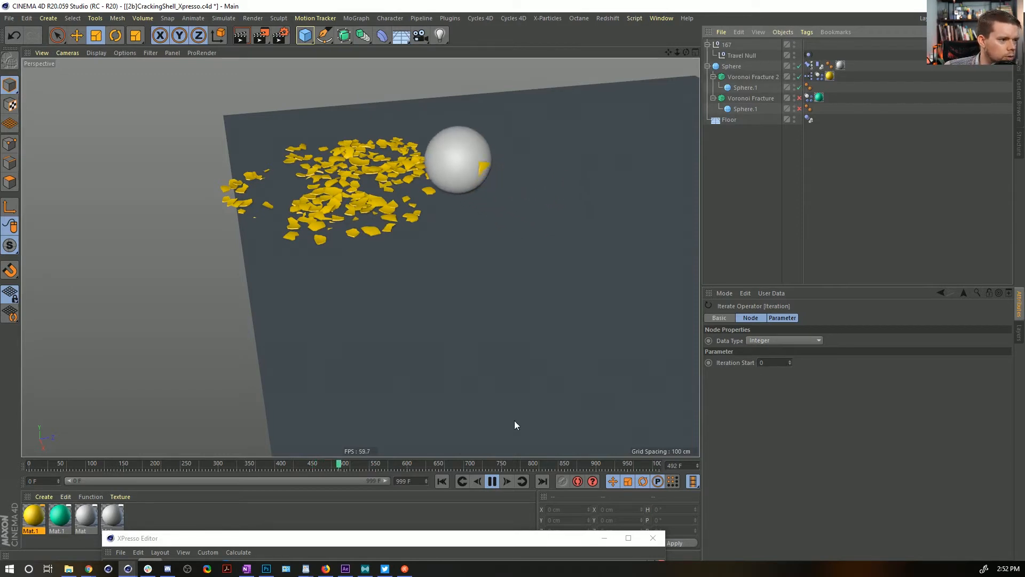
left_click(439, 480)
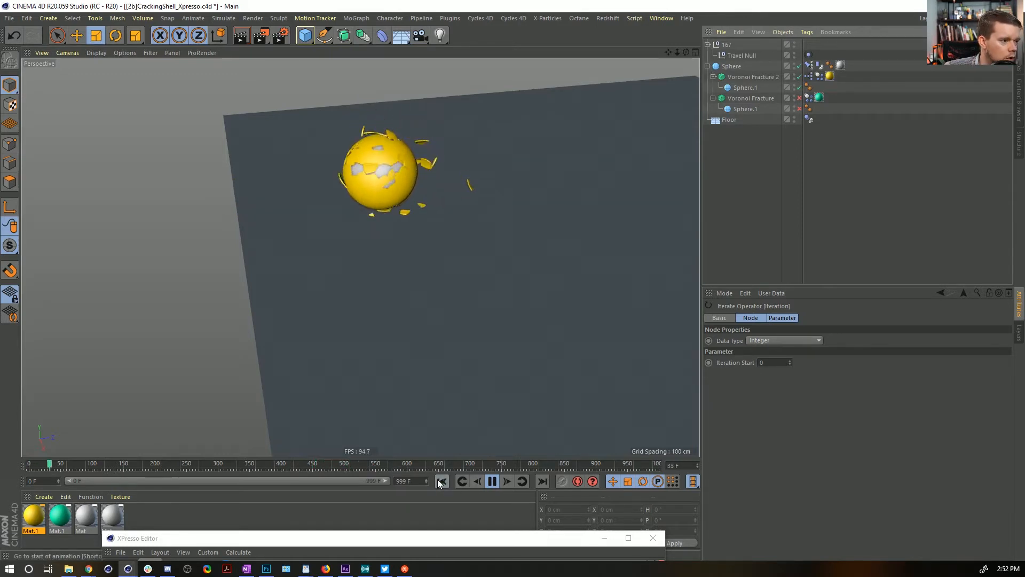
left_click(491, 481)
Bring the XPresso editor back, add a Local Position output to the duplicate Dynamics Body State node, and move it up beyond Iteration
left_click_drag(473, 532, 511, 129)
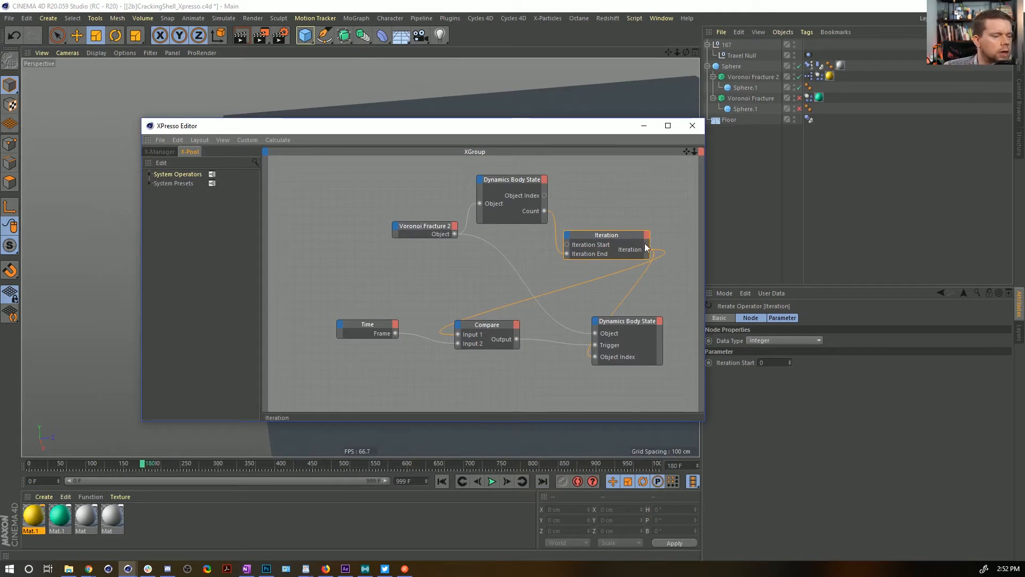
left_click(545, 183)
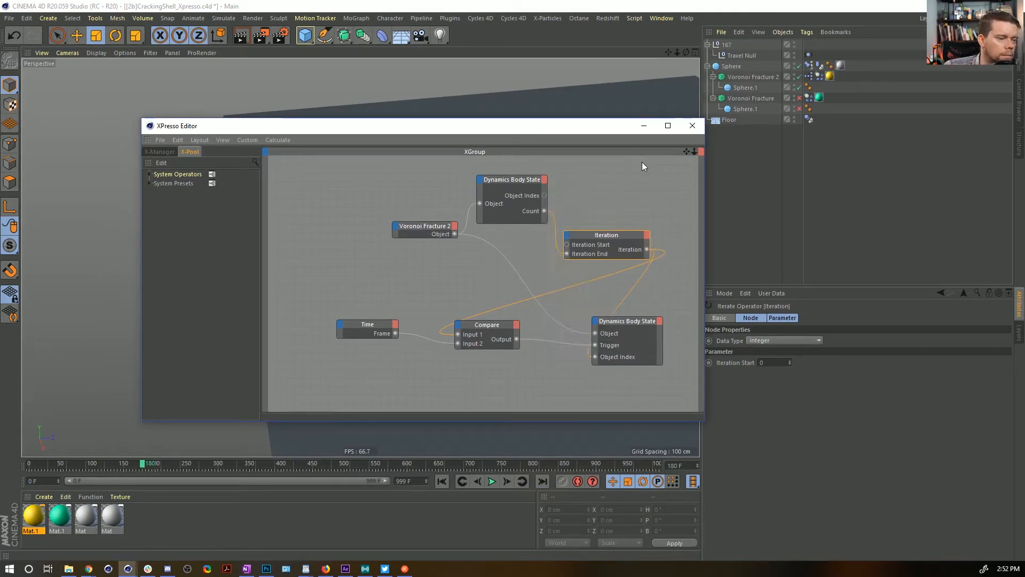
left_click(595, 321)
left_click(660, 321)
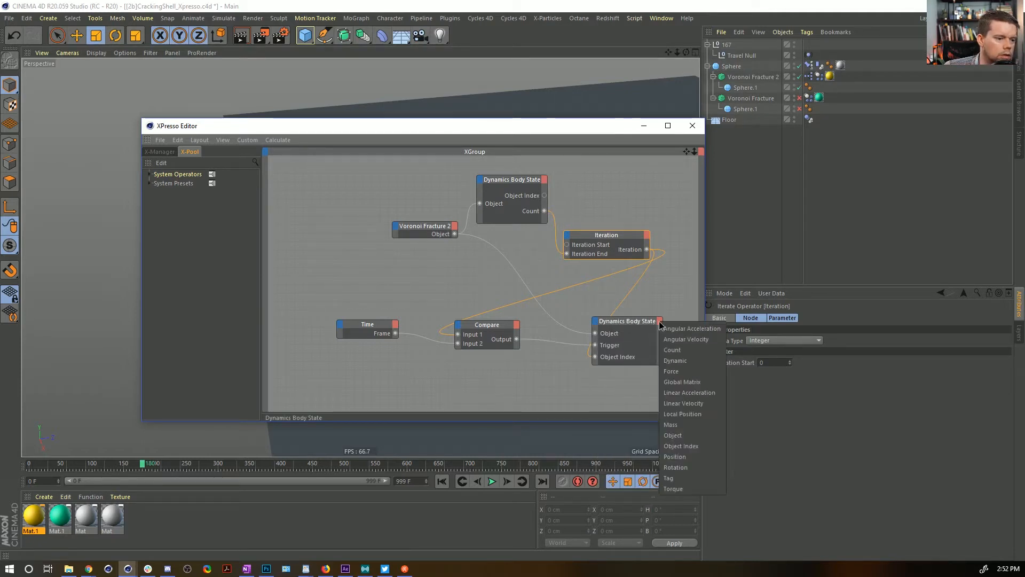
left_click(689, 414)
middle_click_drag(626, 279, 595, 226)
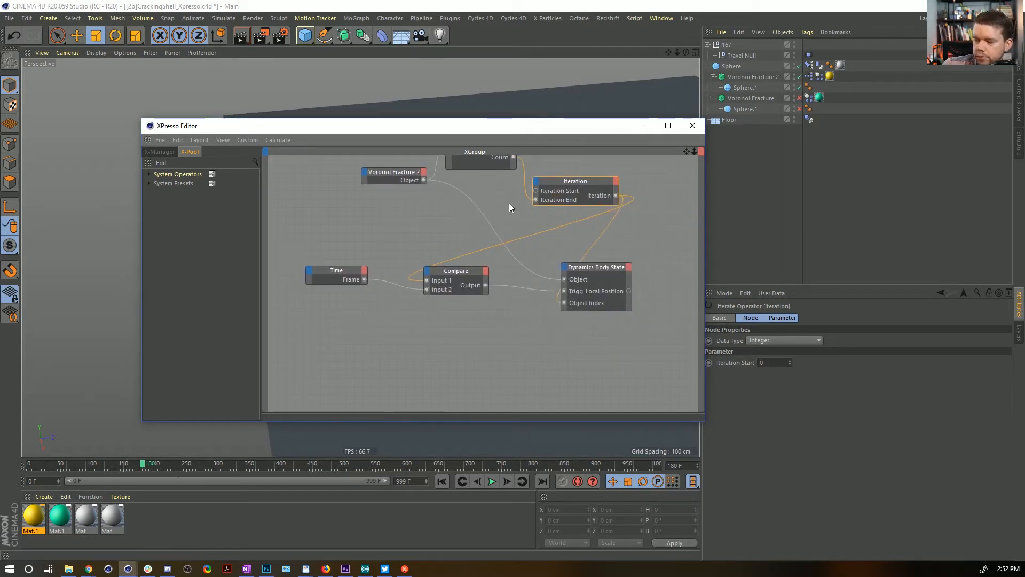
middle_click_drag(547, 212, 480, 249)
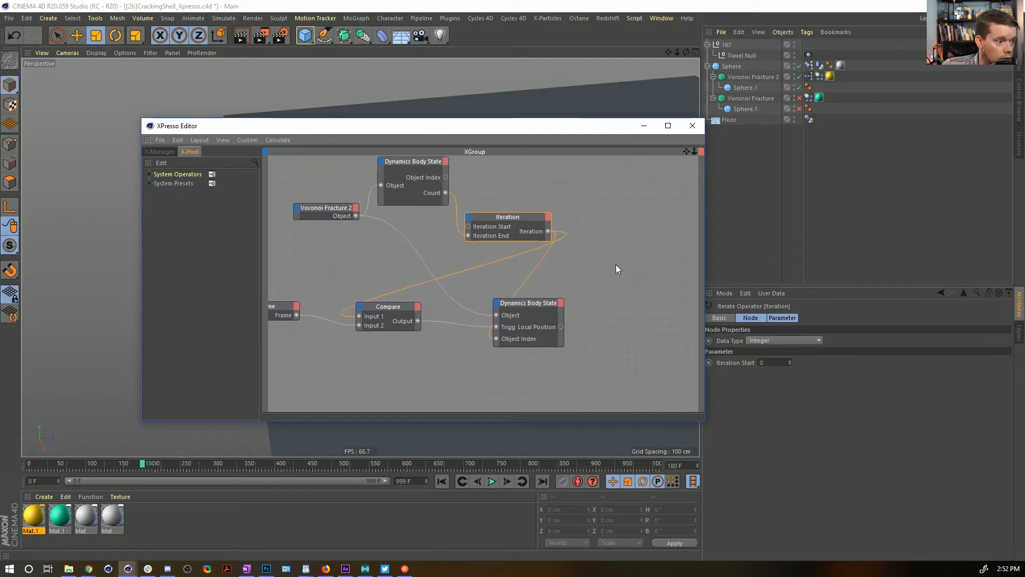
left_click_drag(538, 304, 622, 271)
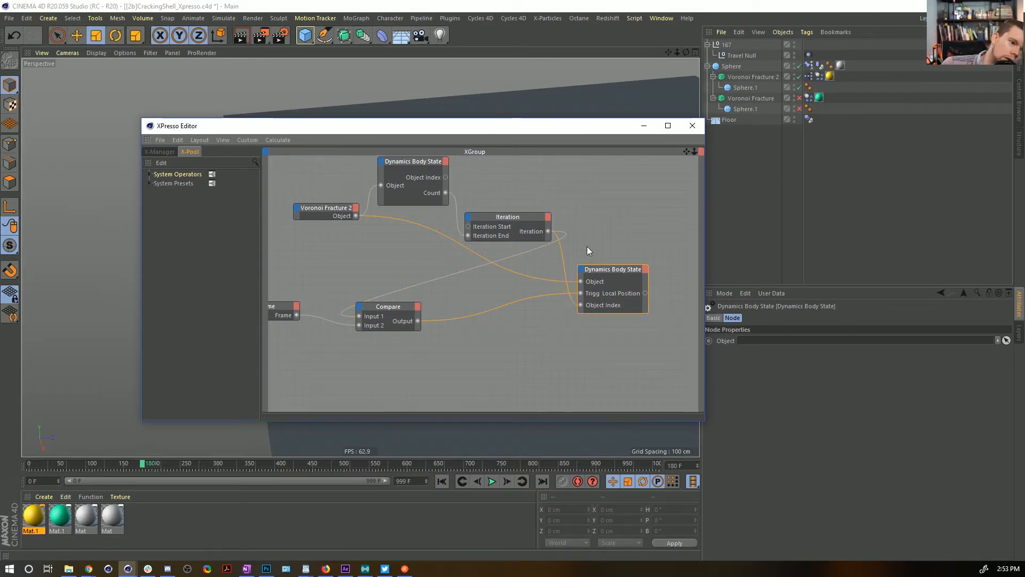
Disconnect Compare's Output from the duplicate Dynamics Body State node and remove that node's Trigger port
left_click_drag(580, 293, 553, 294)
double_click(581, 293)
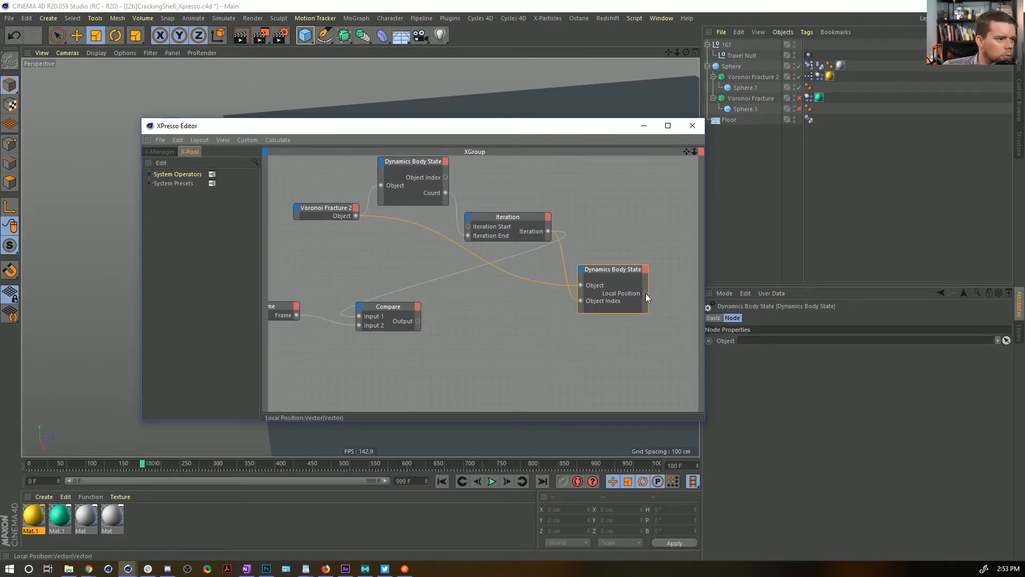
left_click(445, 162)
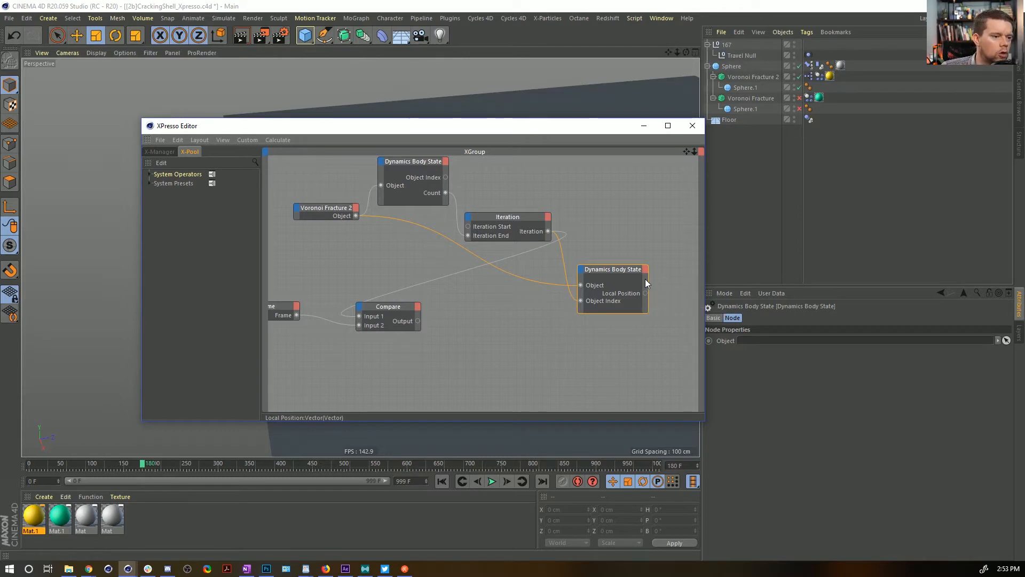
Add a Vector2Reals node beside the duplicate Dynamics Body State and connect Local Position to its Input
middle_click_drag(650, 295, 552, 269, "alt")
right_click(598, 282)
mouse_move(616, 287)
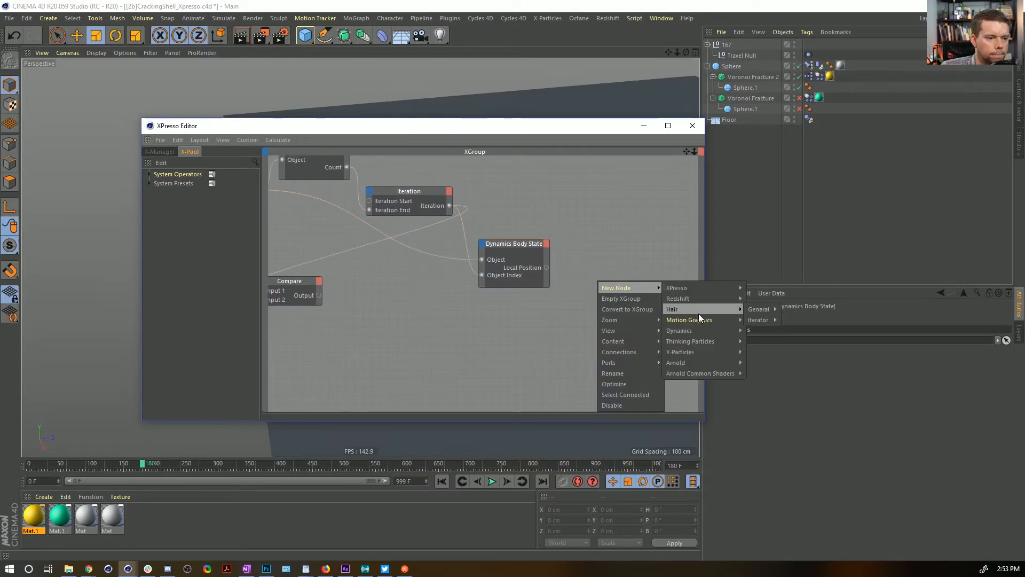
mouse_move(698, 318)
mouse_move(688, 293)
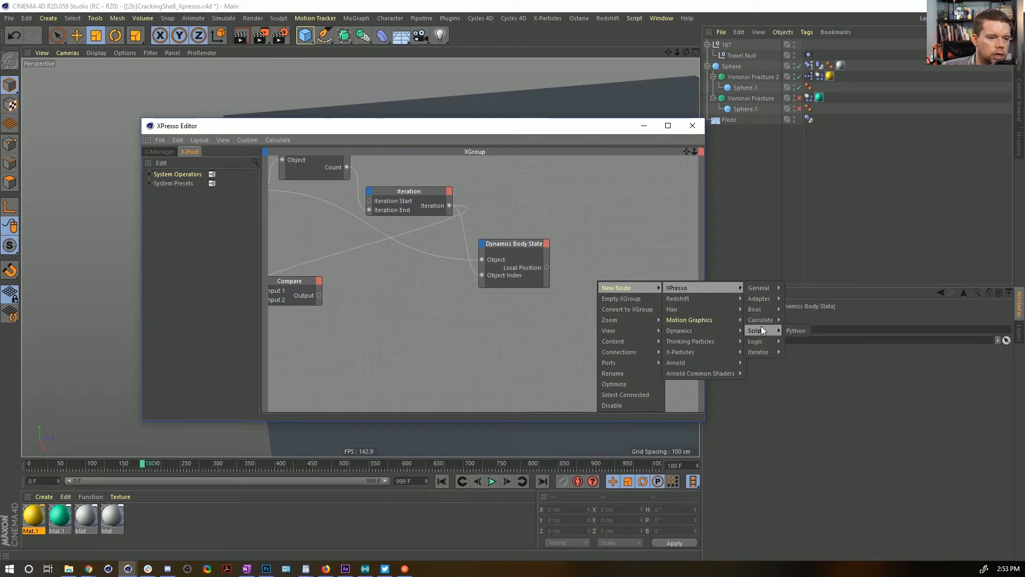
mouse_move(760, 300)
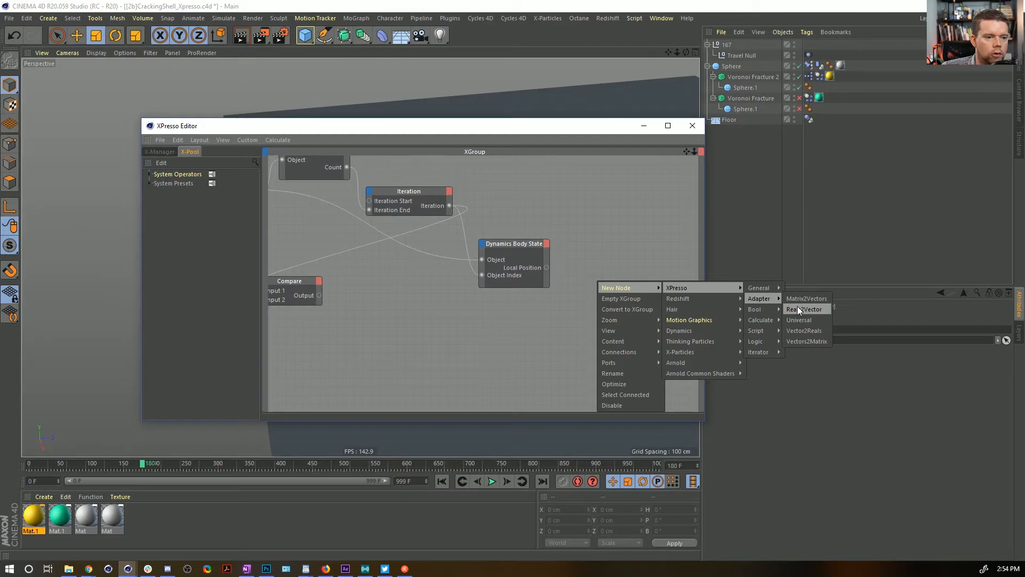
left_click(811, 330)
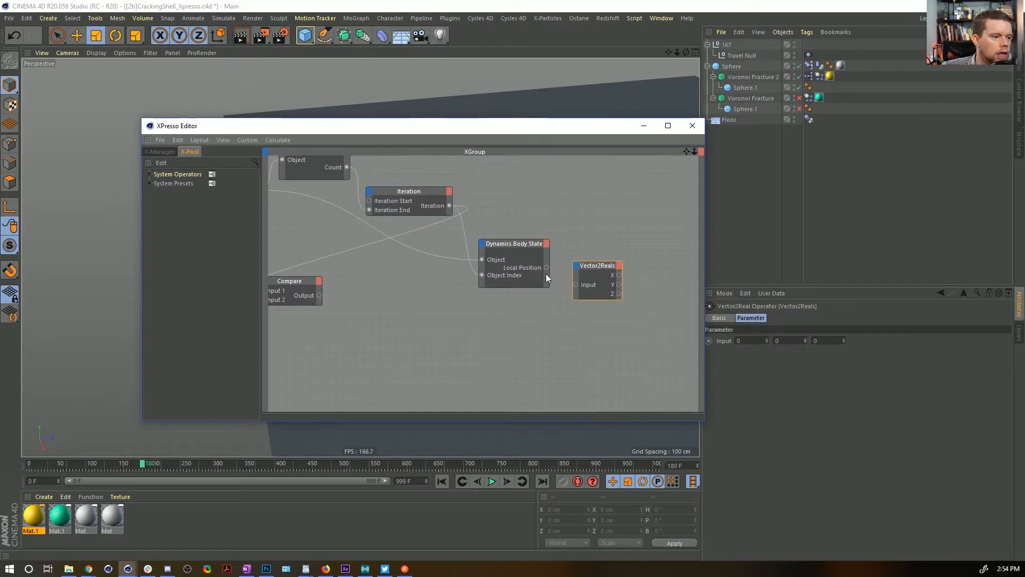
left_click_drag(547, 267, 576, 287)
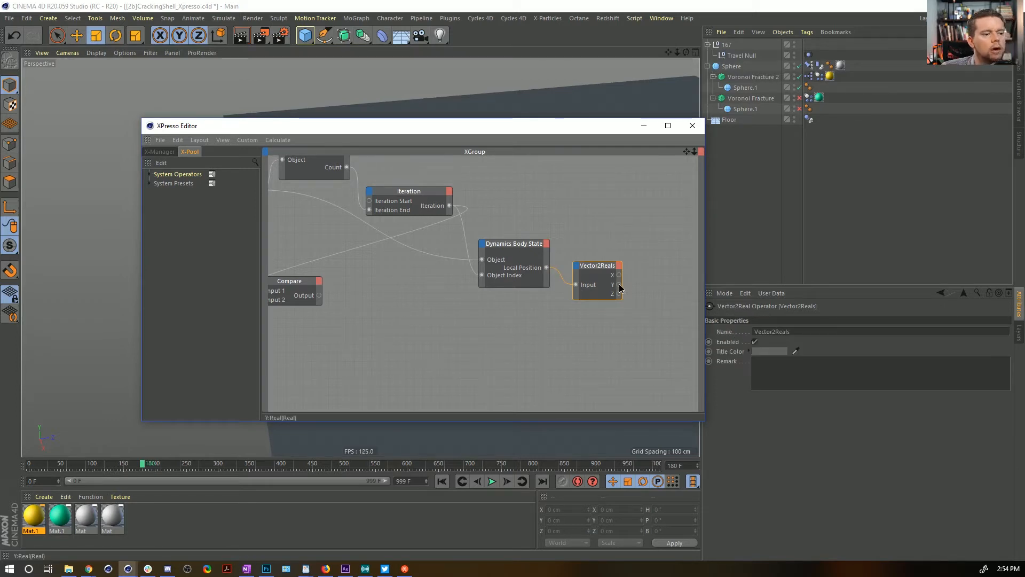
Duplicate the Compare node beside Vector2Reals and connect the Y output to the copy's Input 1
middle_click_drag(694, 309, 625, 289, "alt")
right_click(576, 267)
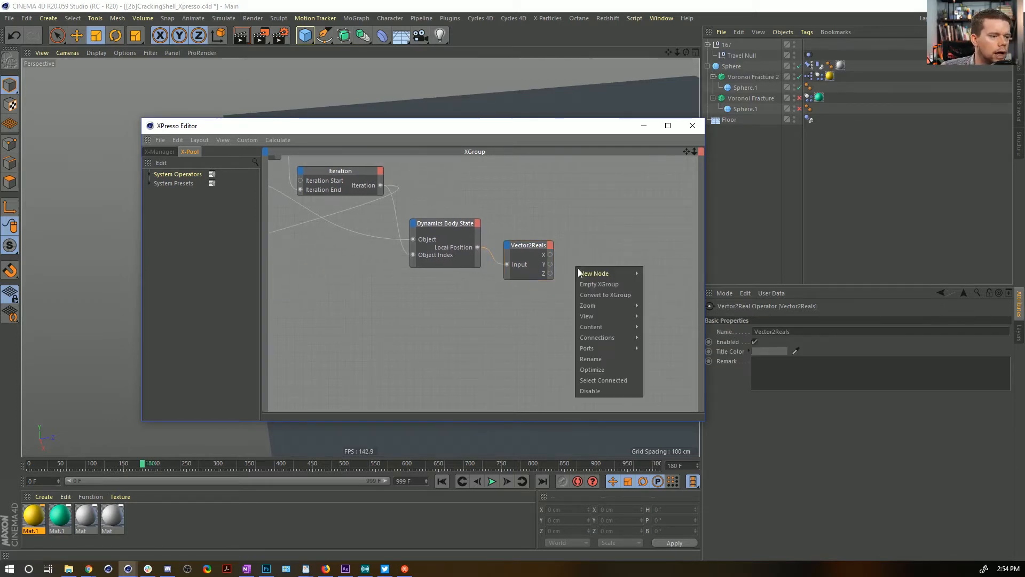
left_click(520, 314)
middle_click_drag(520, 314, 631, 317, "alt")
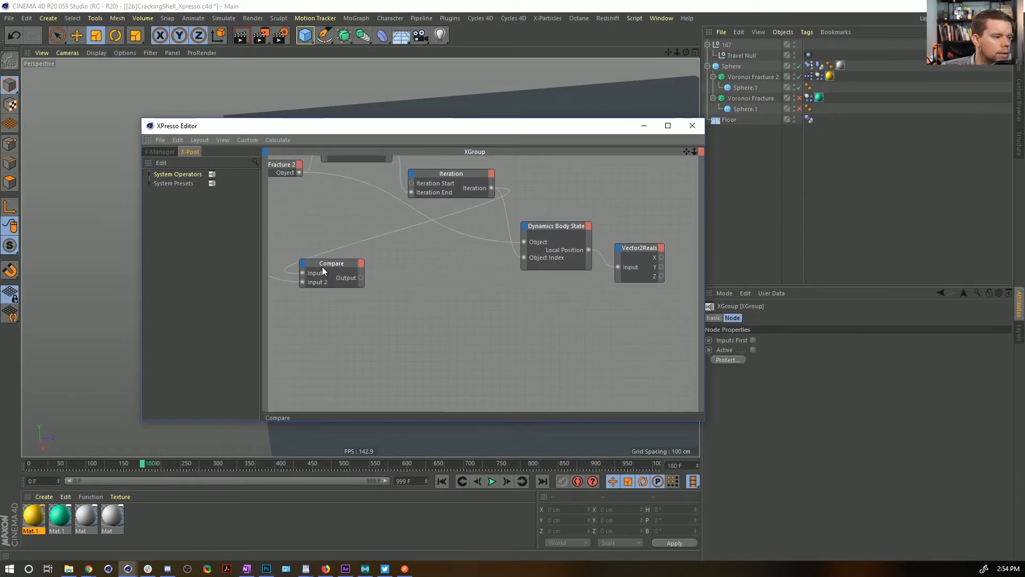
left_click_drag(337, 272, 625, 314)
middle_click_drag(694, 307, 578, 306, "alt")
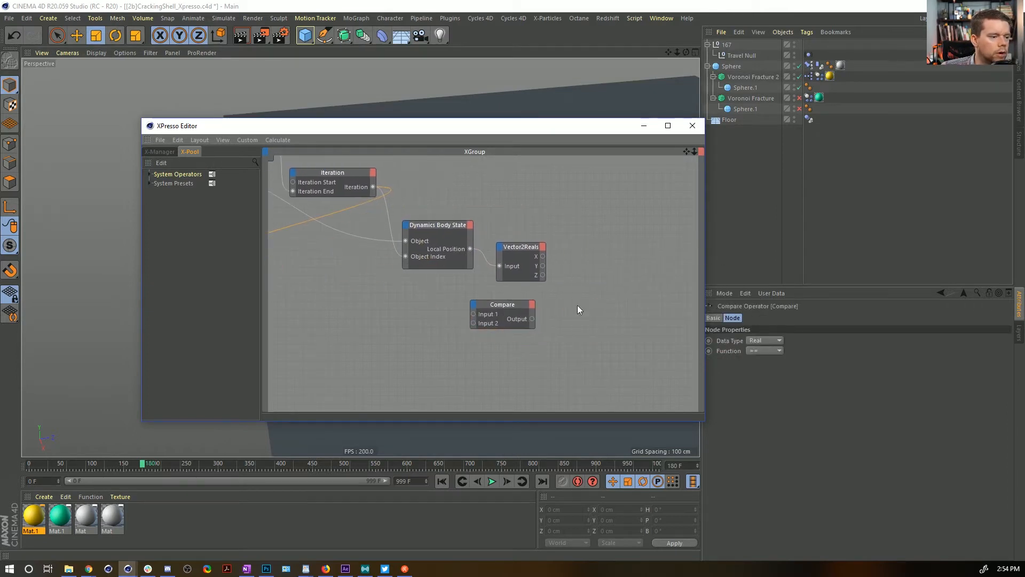
left_click(505, 306)
left_click_drag(503, 310, 574, 272)
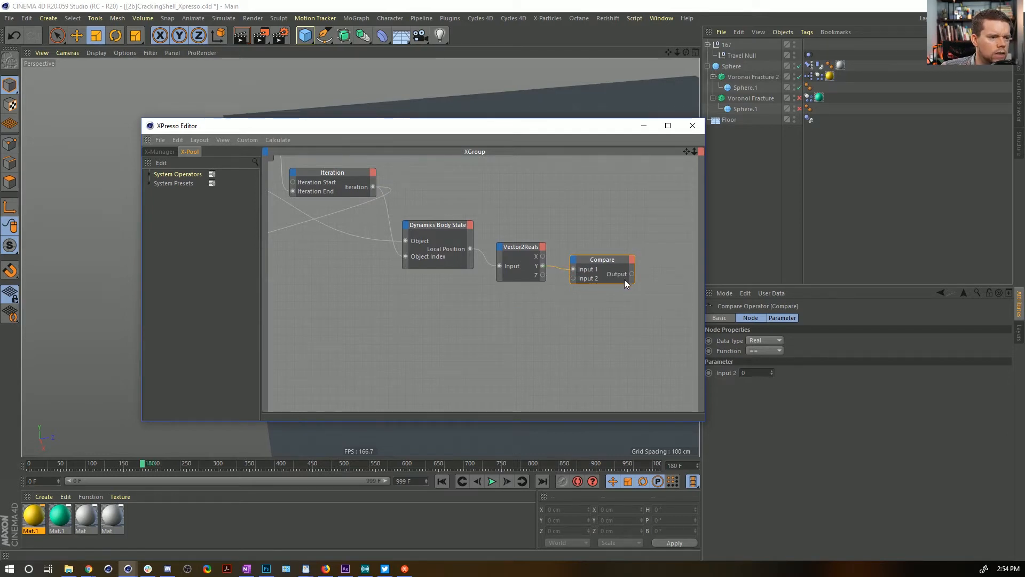
Set the copied Compare node's Function to <= and its Input 2 to 50, and place it below Vector2Reals
left_click(765, 350)
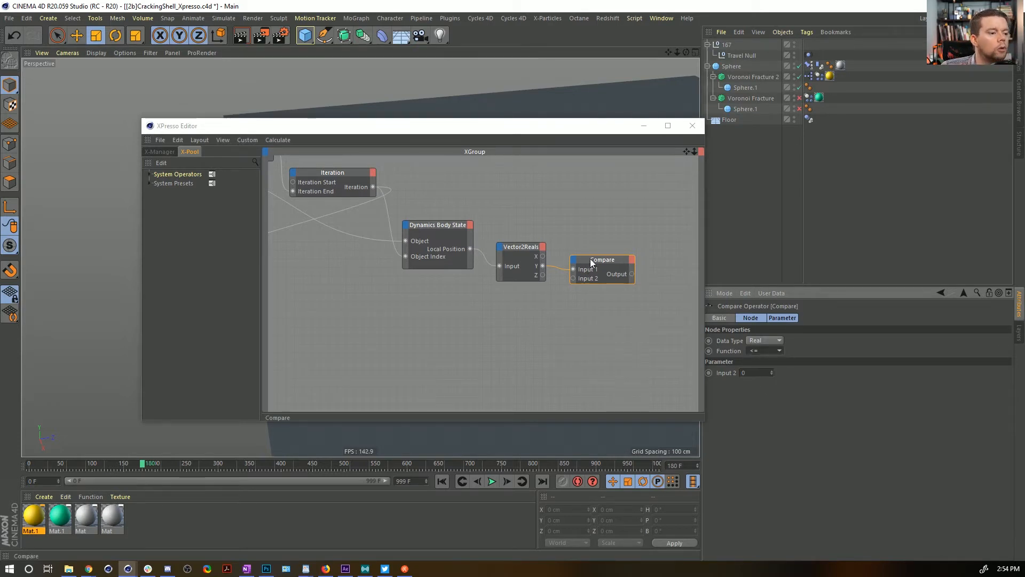
left_click_drag(590, 259, 588, 309)
left_click_drag(541, 127, 468, 214)
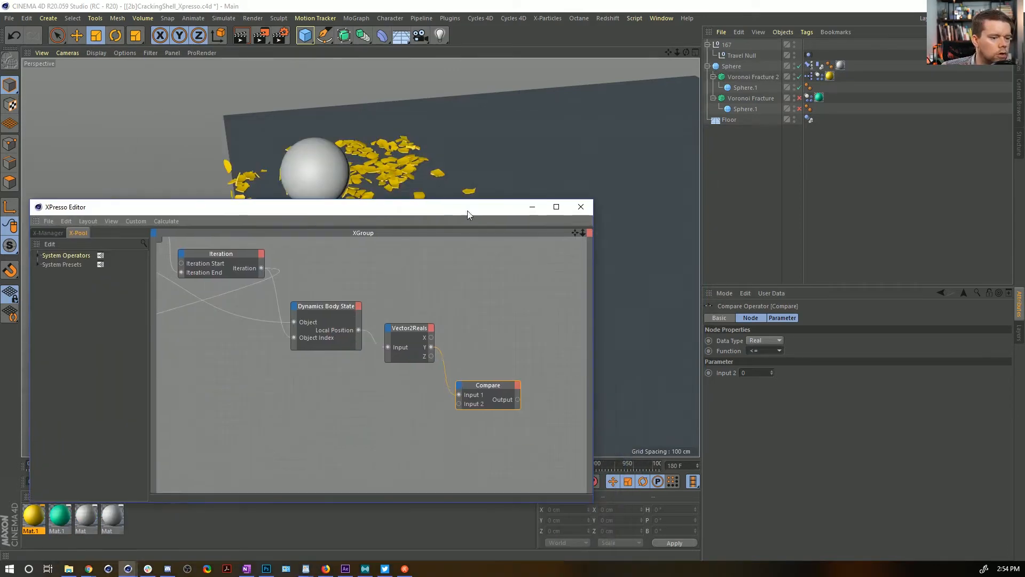
left_click(755, 373)
type("50")
key("Return")
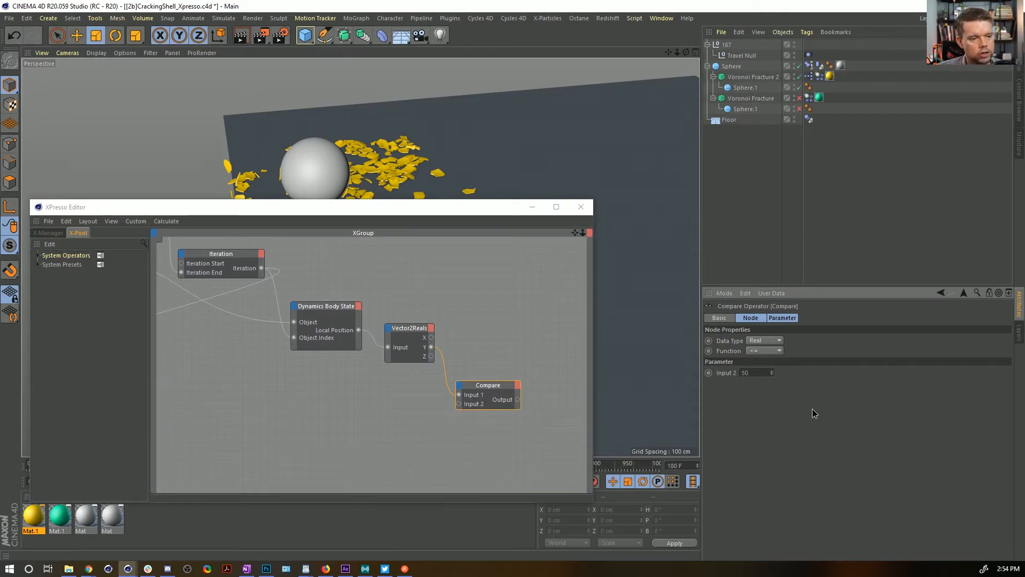
Duplicate the Dynamics Body State node that outputs Local Position and place the copy just beyond the new Compare node
middle_click_drag(434, 311, 487, 319)
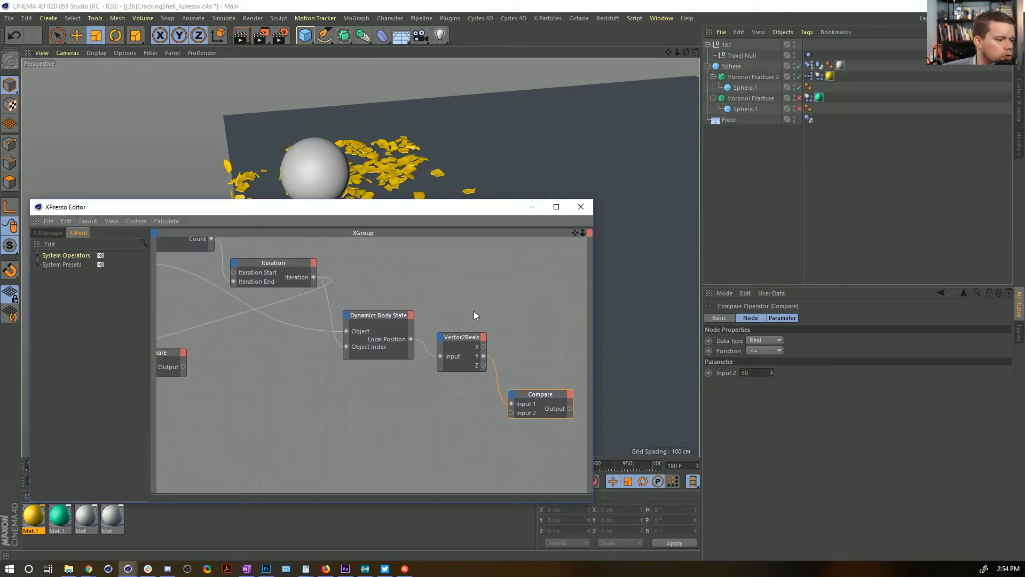
scroll(473, 311, "down", 3)
middle_click_drag(385, 325, 432, 286, "alt")
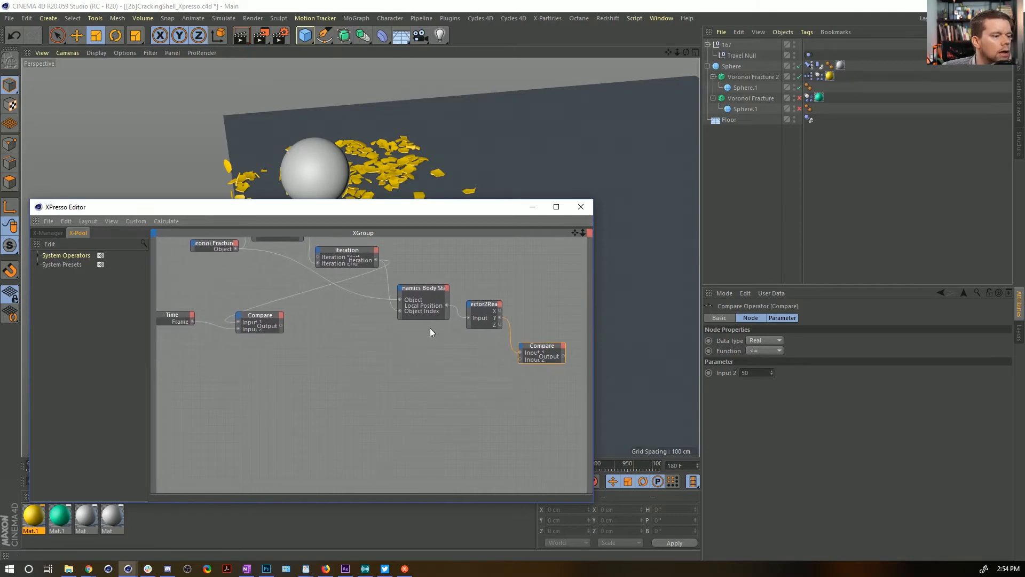
middle_click_drag(430, 328, 404, 315, "alt")
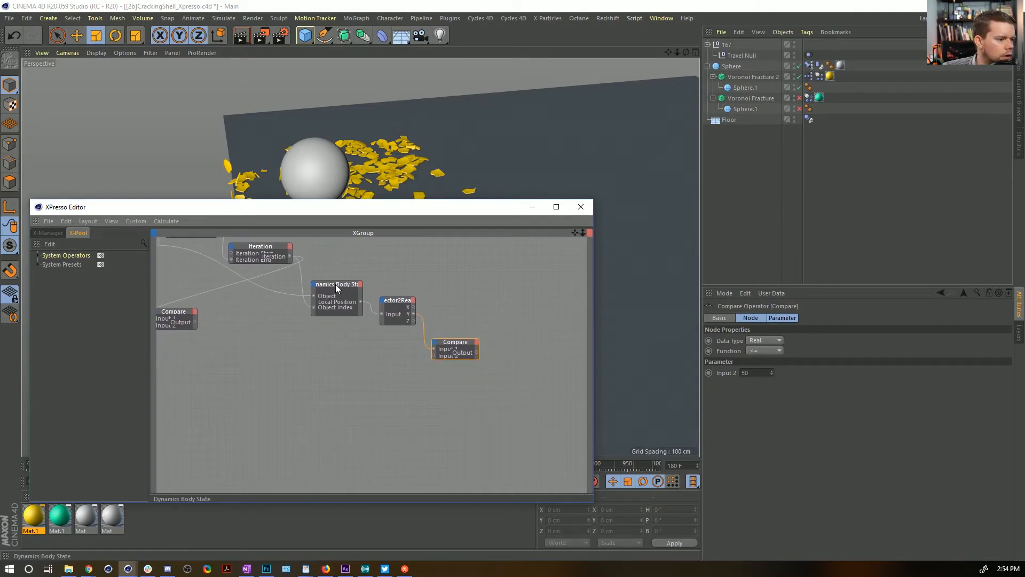
left_click_drag(335, 284, 517, 367, "ctrl")
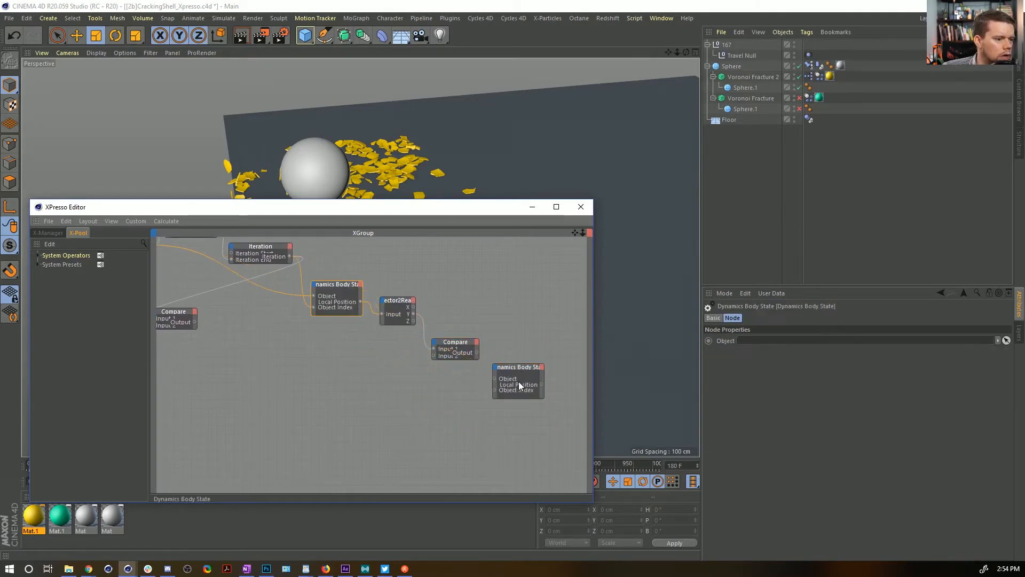
scroll(472, 363, "down", 1)
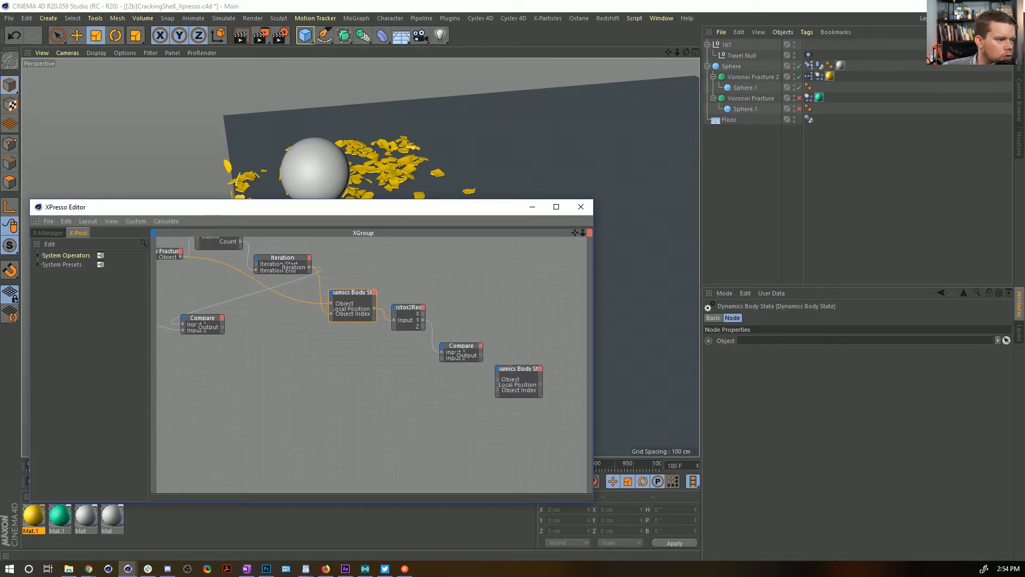
Connect the Voronoi Fracture 2 node's Object output and the Iteration output to the last Dynamics Body State's Object and Object Index inputs
middle_click_drag(188, 261, 223, 271, "alt")
left_click(214, 266)
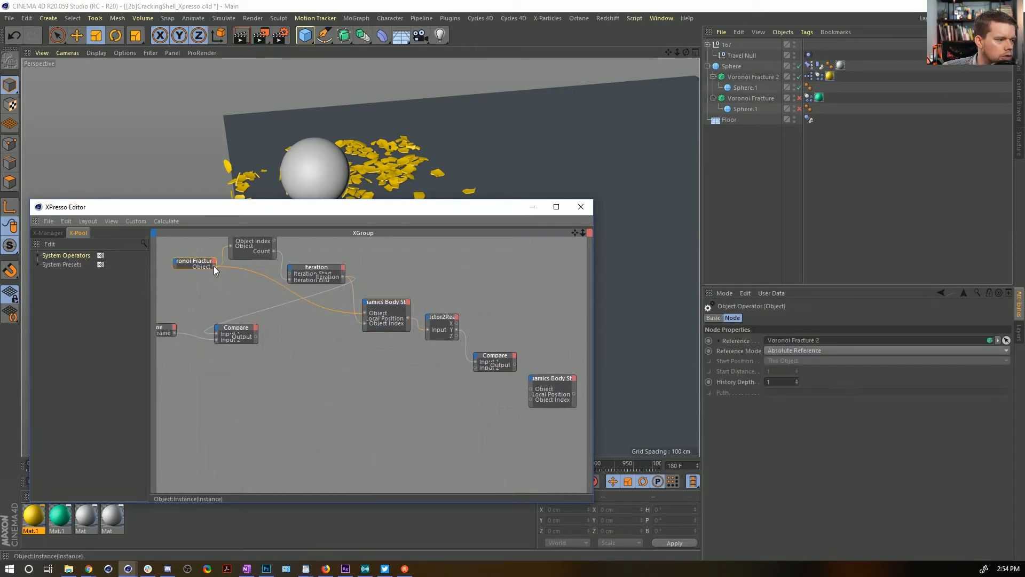
left_click_drag(214, 266, 528, 395)
middle_click_drag(528, 395, 458, 345, "alt")
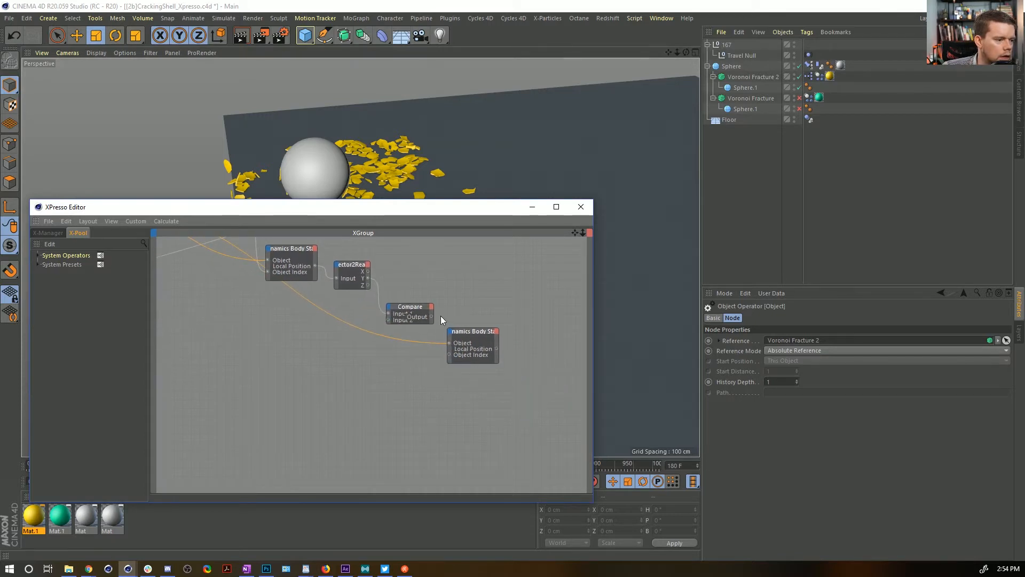
scroll(242, 260, "up", 3)
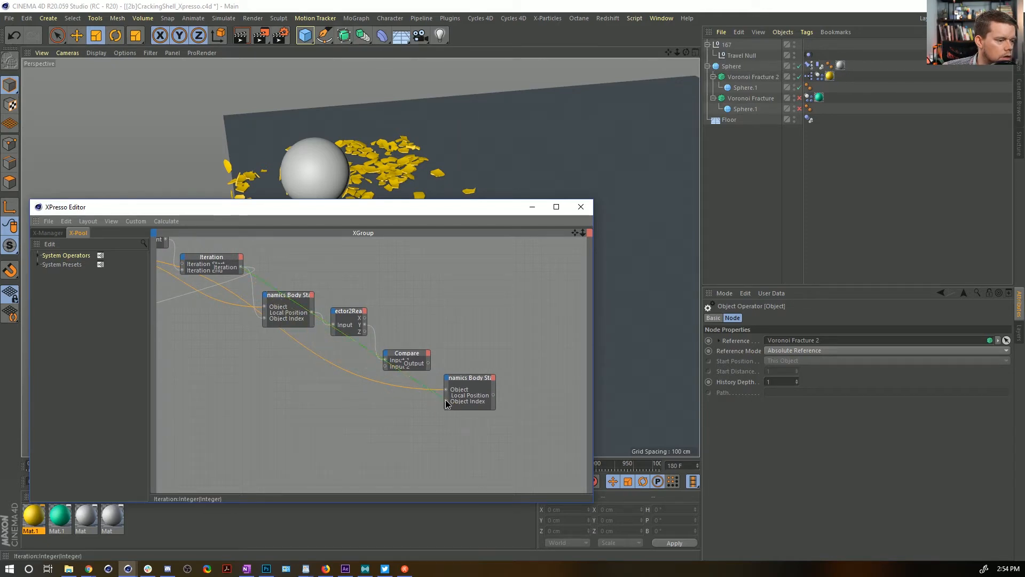
left_click_drag(446, 403, 446, 400)
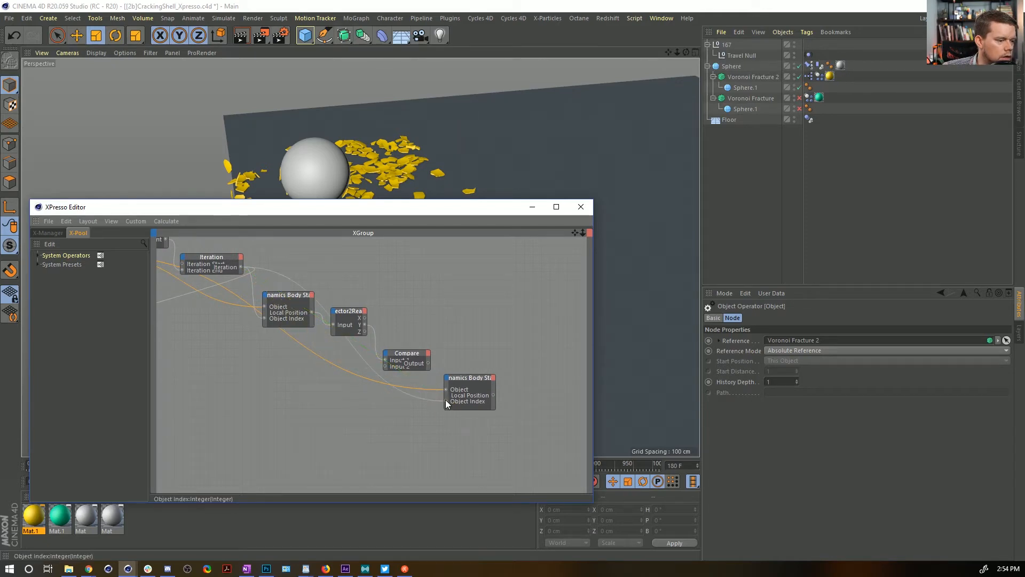
Replace the last Dynamics Body State's Local Position output with a Trigger input, and connect the height Compare node's Output to it
left_click(495, 394)
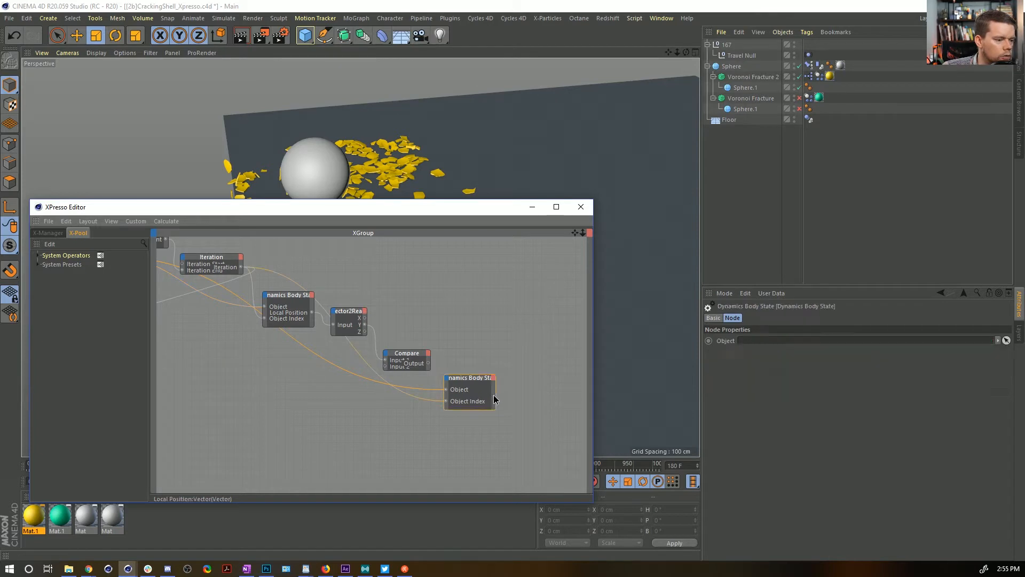
left_click(446, 378)
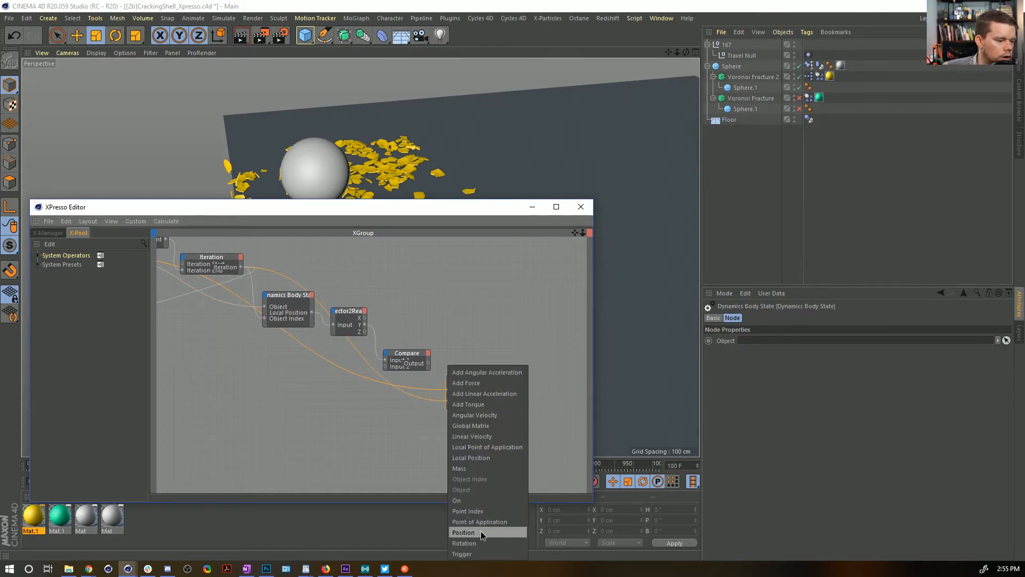
left_click(463, 554)
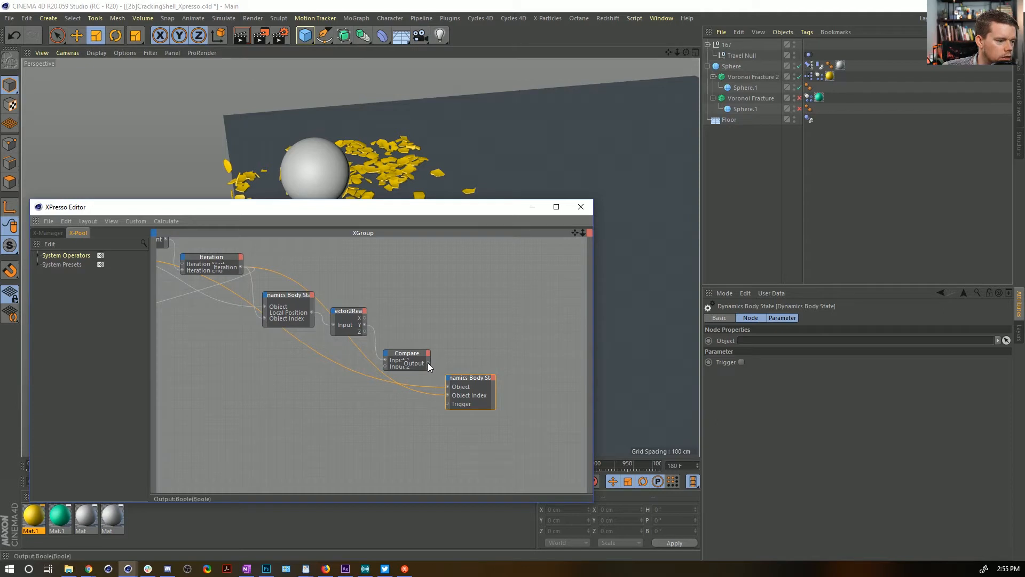
left_click_drag(428, 363, 448, 408)
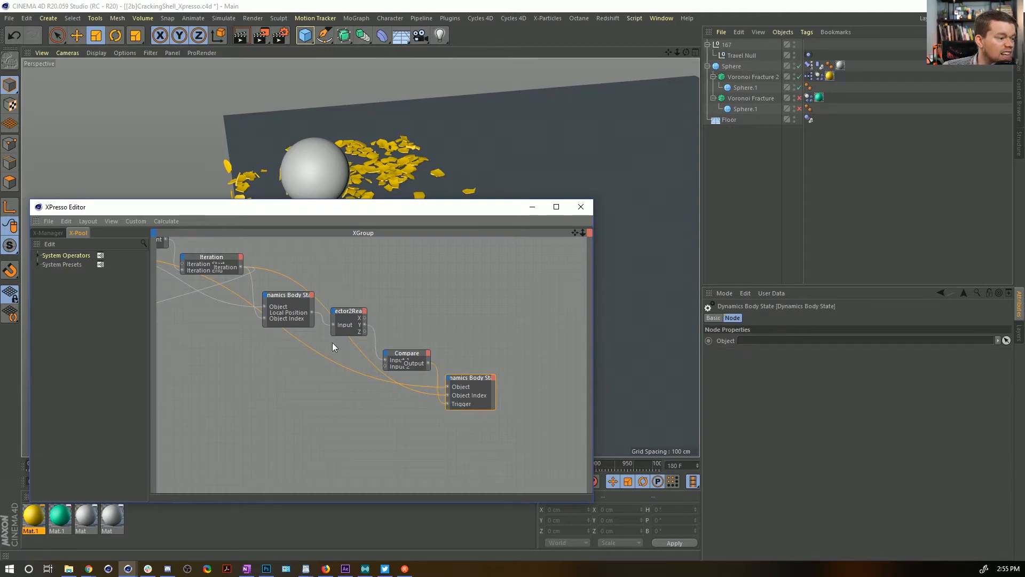
middle_click_drag(336, 348, 369, 345)
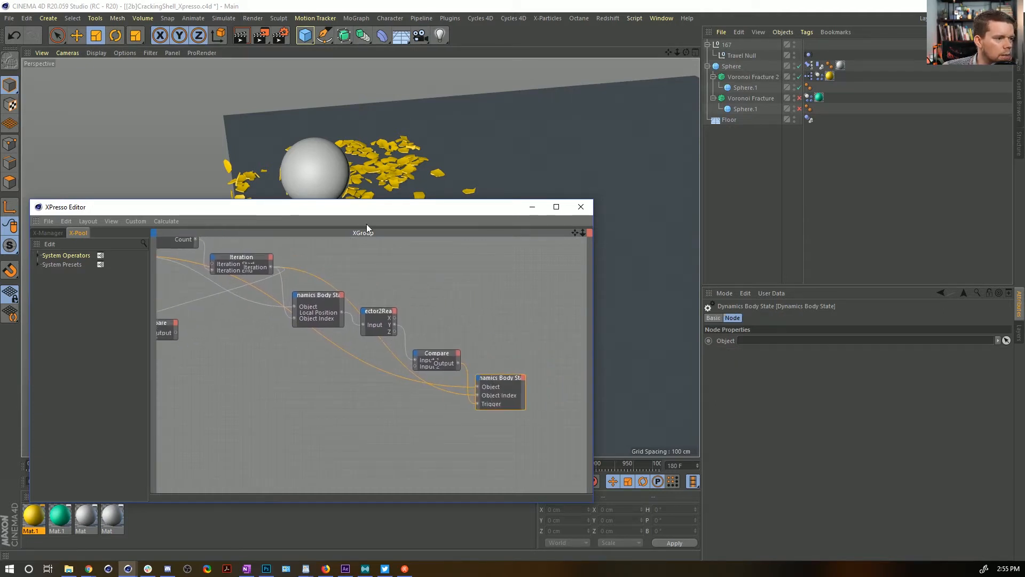
Move the XPresso Editor clear of the viewport and play the simulation from the first frame
left_click_drag(366, 211, 417, 535)
left_click(442, 481)
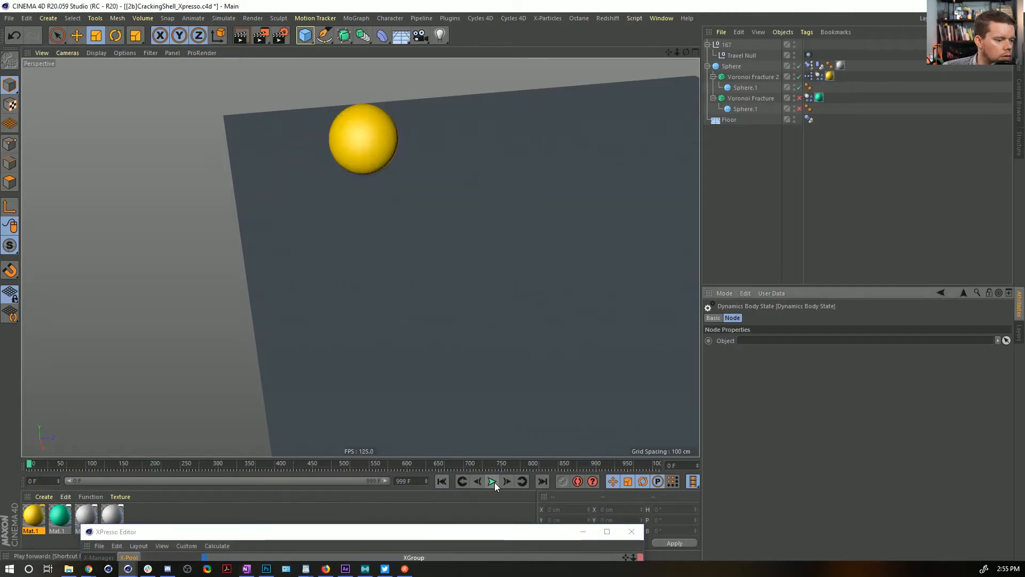
left_click(493, 481)
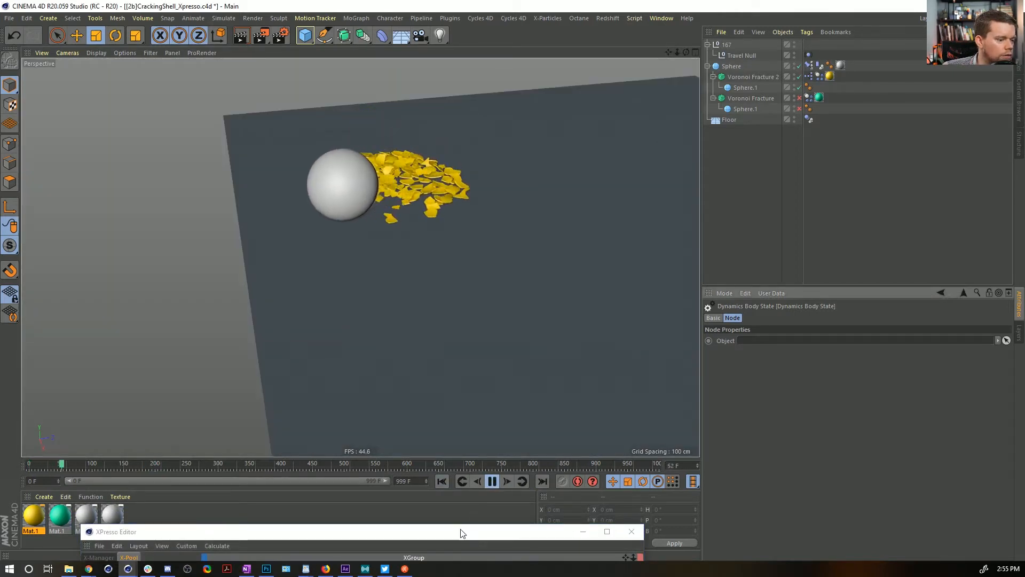
Set the height Compare node's Input 2 to 0 and restart the simulation from the first frame
left_click_drag(460, 532, 416, 455)
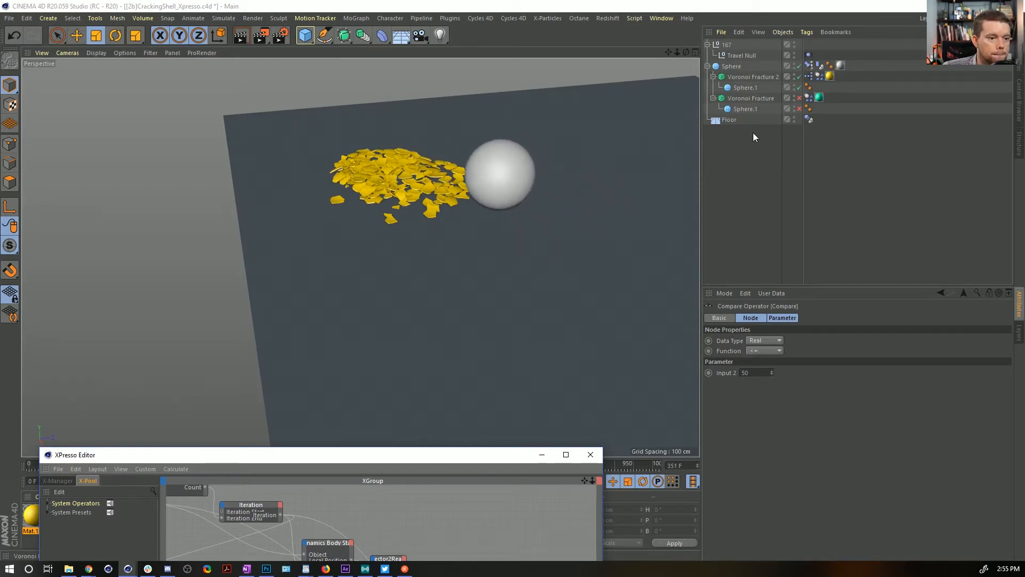
left_click(756, 372)
type("0")
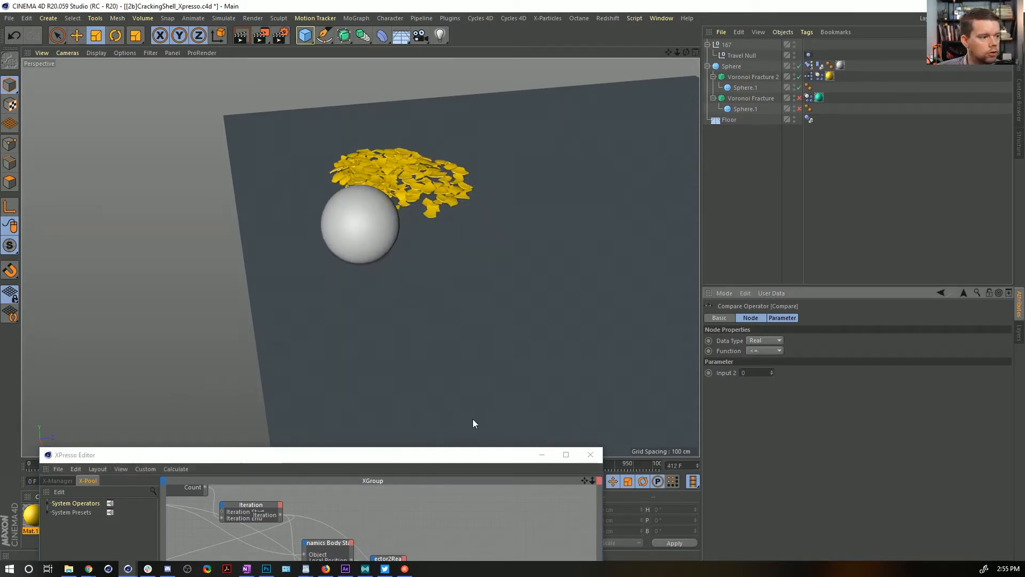
left_click_drag(457, 456, 458, 557)
left_click(441, 481)
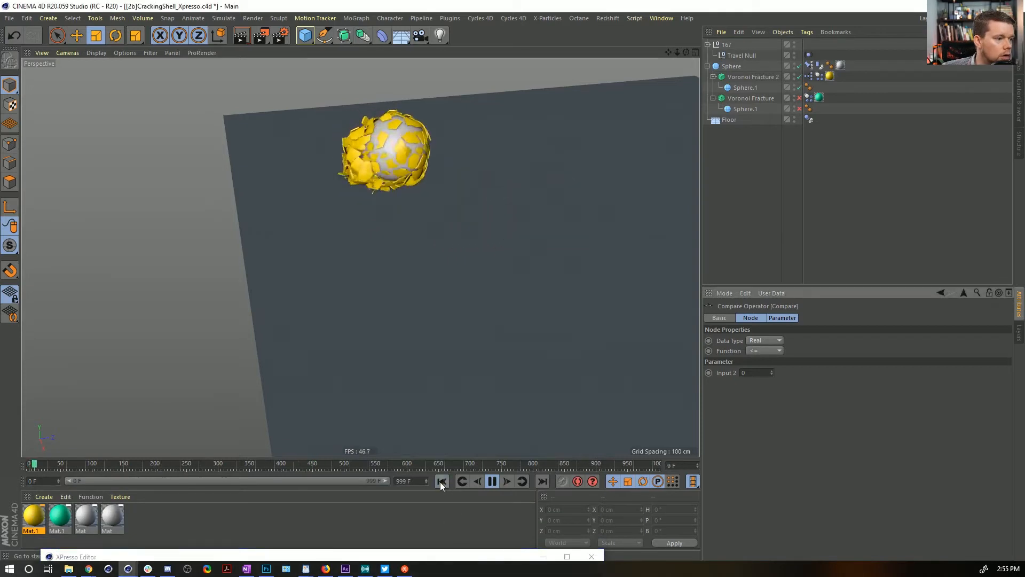
Keep the Compare node's Function at <=, set Input 2 to -50 and restart the simulation
left_click(763, 350)
left_click(844, 390)
left_click_drag(757, 372, 699, 368)
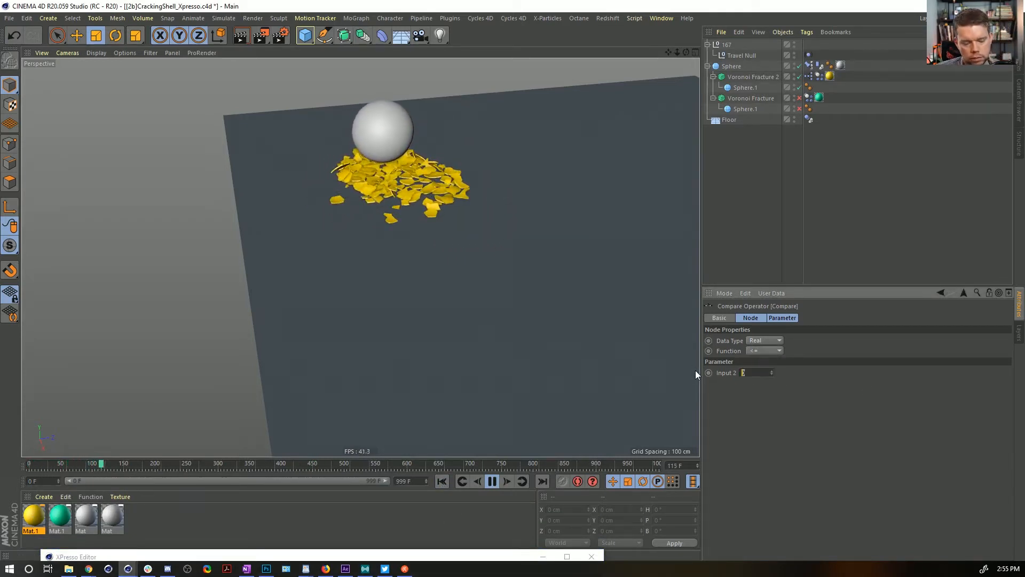
type("-50")
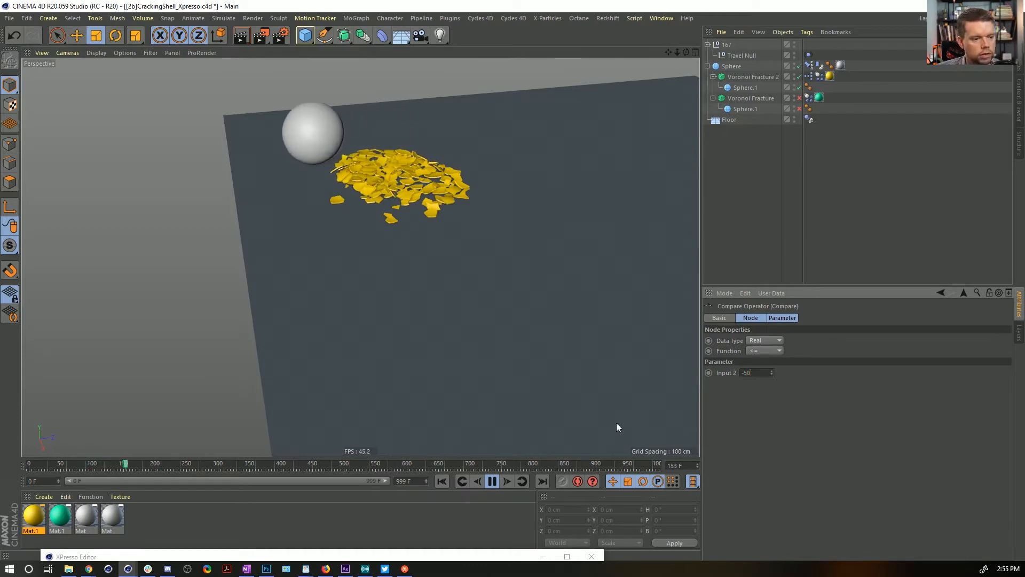
left_click(441, 481)
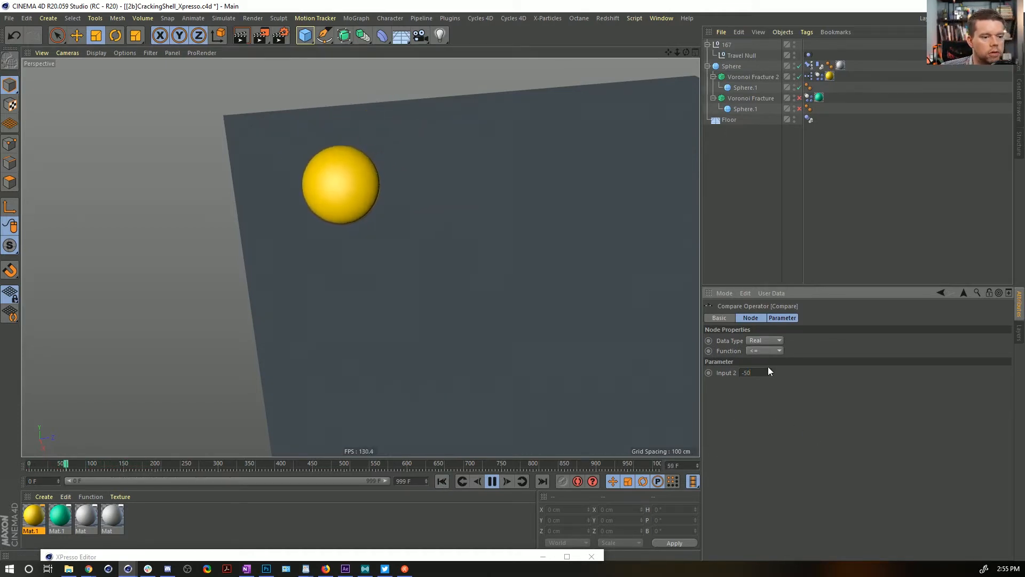
Try -23 as the Compare node's Input 2 while the simulation plays
left_click_drag(761, 375, 746, 380)
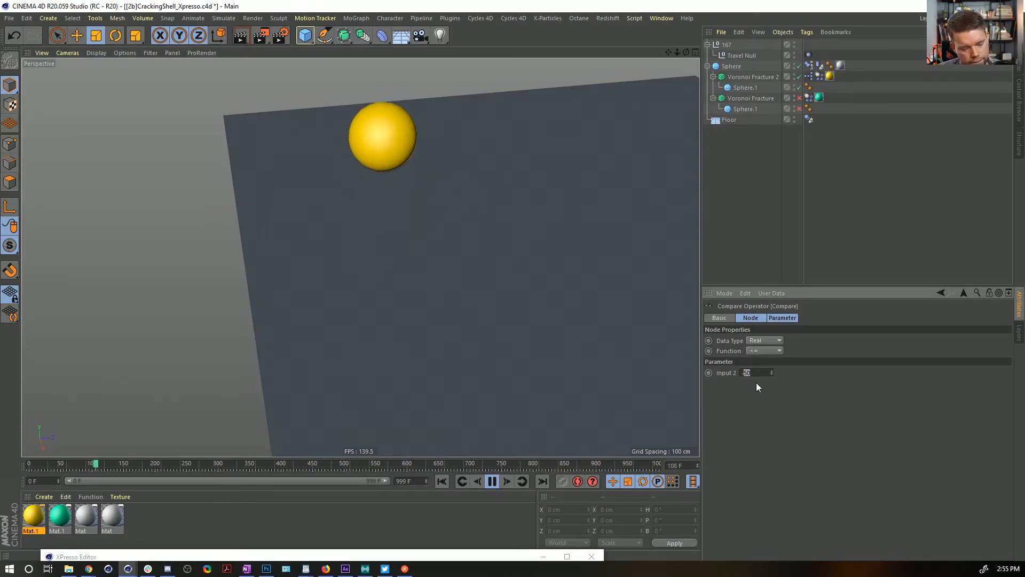
type("23")
key("Return")
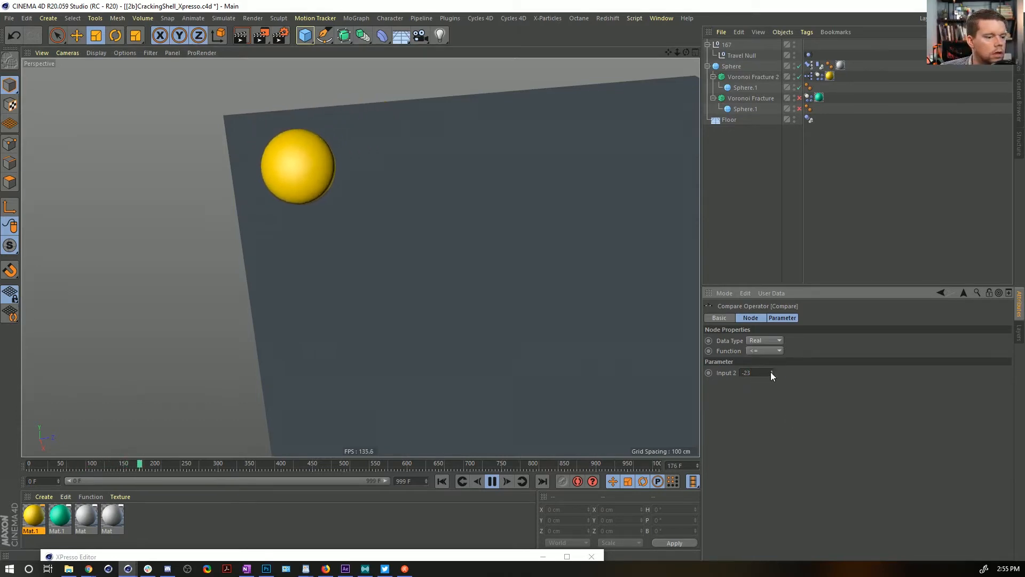
Raise the Compare node's Input 2 in single steps up to 0 during playback, and stop the simulation
left_click(770, 371)
left_click(771, 371)
left_click(771, 371)
left_click(771, 371)
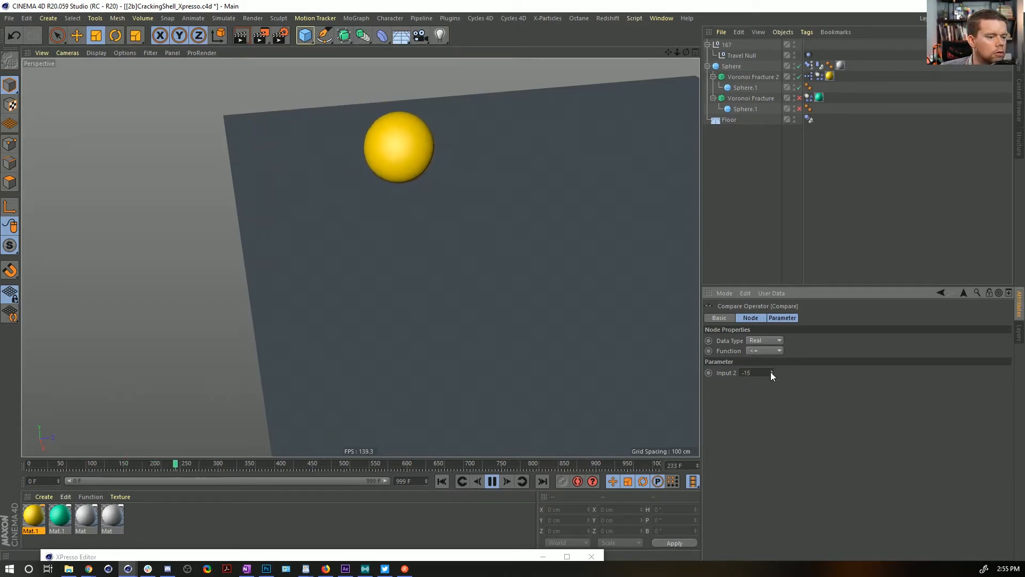
left_click(771, 371)
left_click(770, 371)
left_click(770, 371)
left_click(771, 371)
left_click(771, 370)
left_click(771, 371)
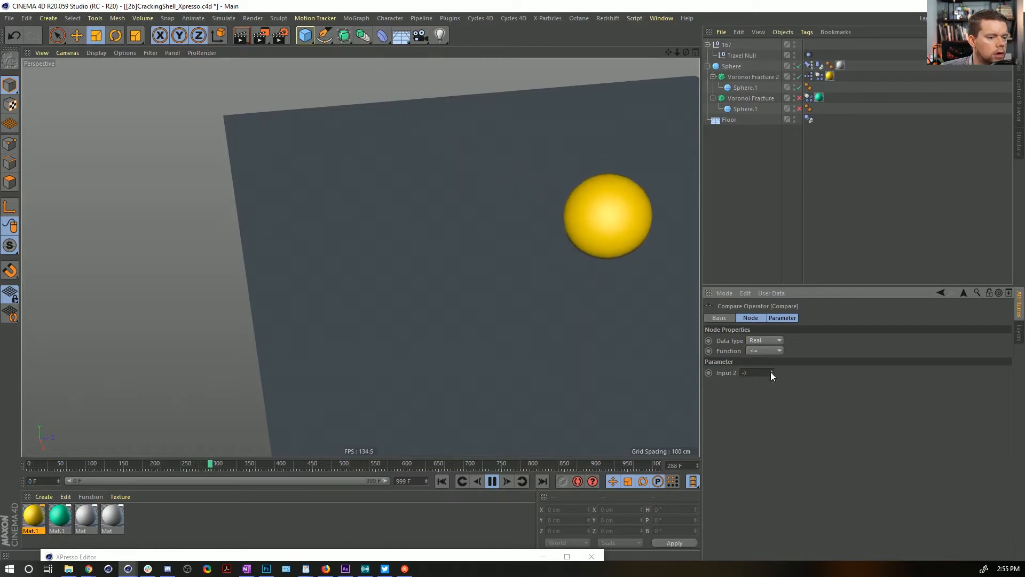
left_click(771, 371)
left_click(771, 371)
left_click(771, 371)
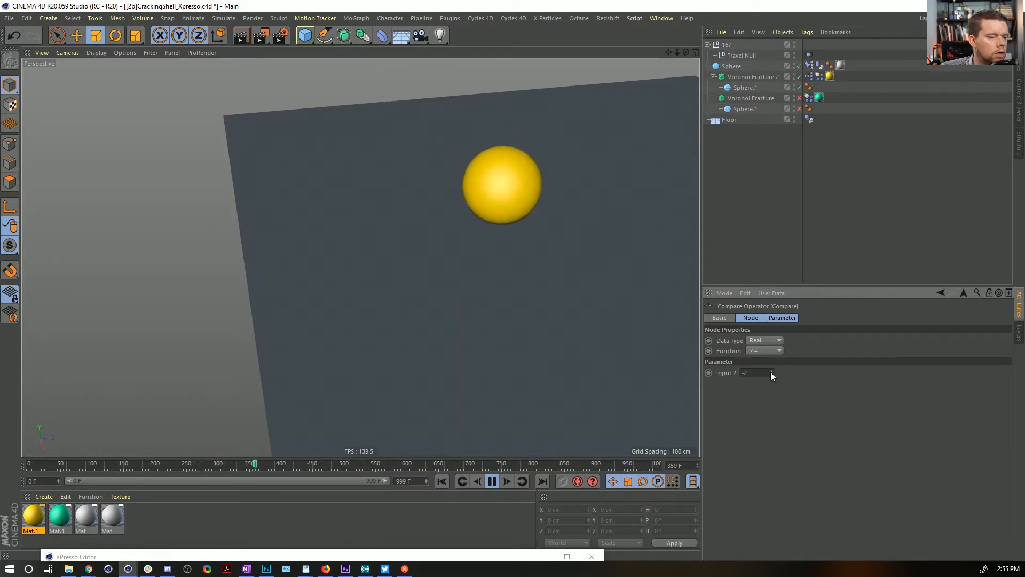
left_click(771, 370)
left_click(770, 370)
left_click(771, 370)
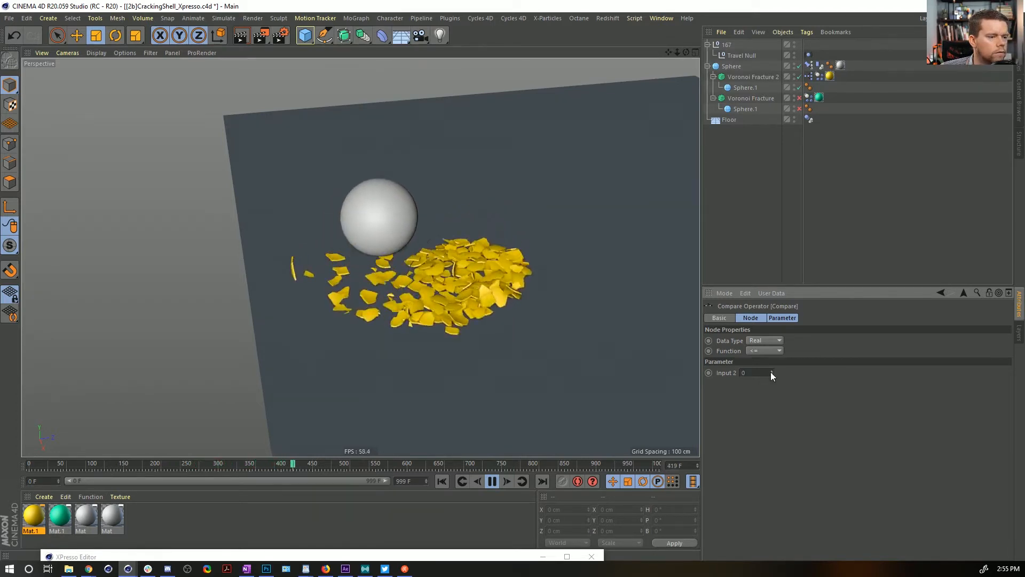
left_click(492, 481)
Connect the Object Index output of the Count Dynamics Body State to the Object Index input of the Local Position one
double_click(486, 558)
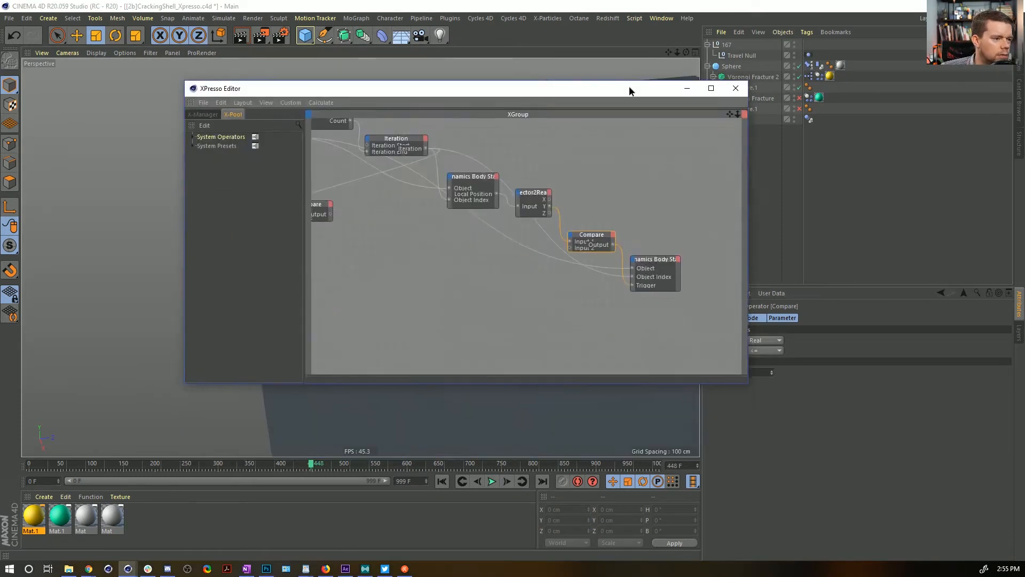
left_click_drag(631, 91, 625, 108)
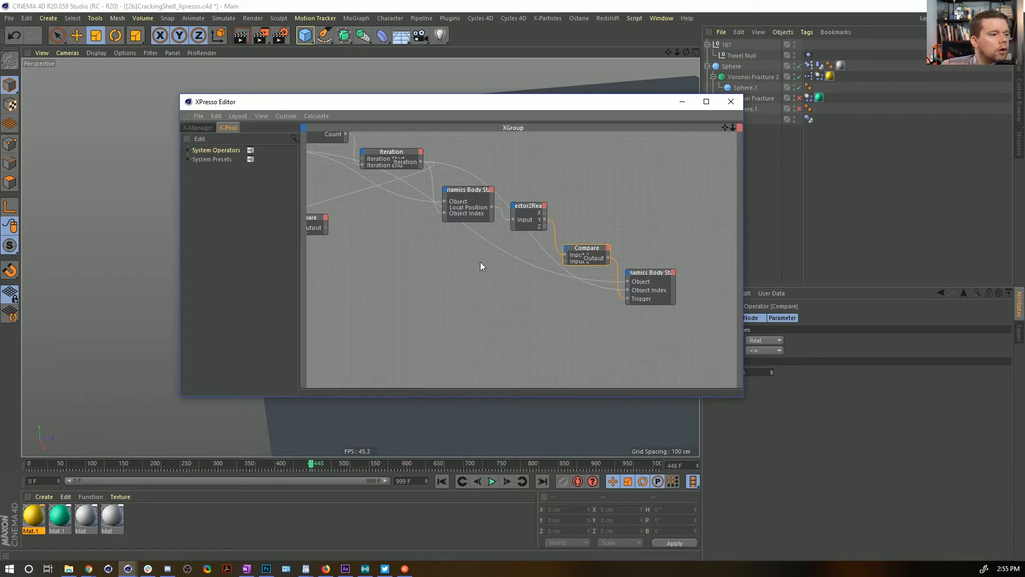
middle_click_drag(474, 237, 532, 267)
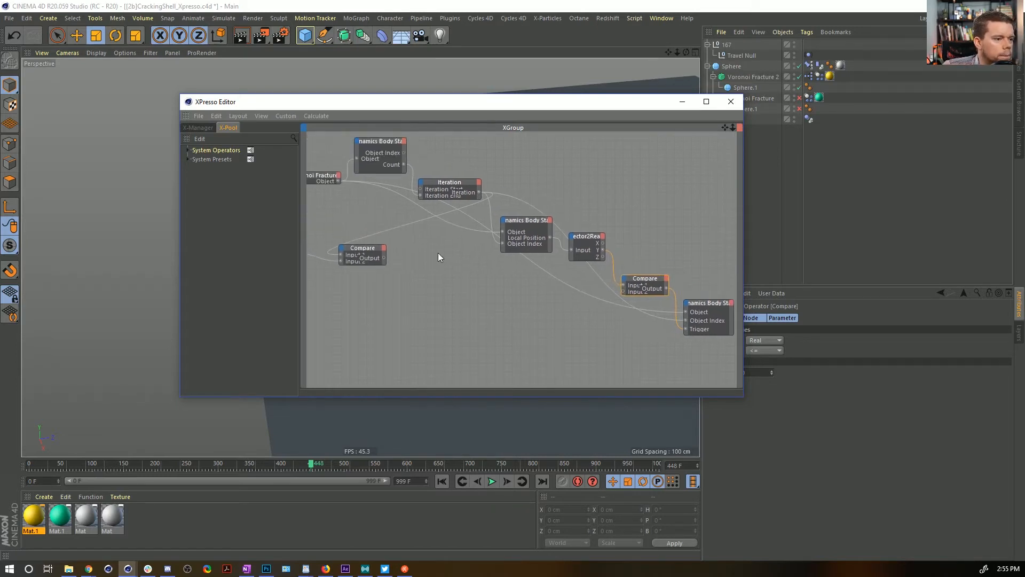
middle_click_drag(427, 250, 469, 263)
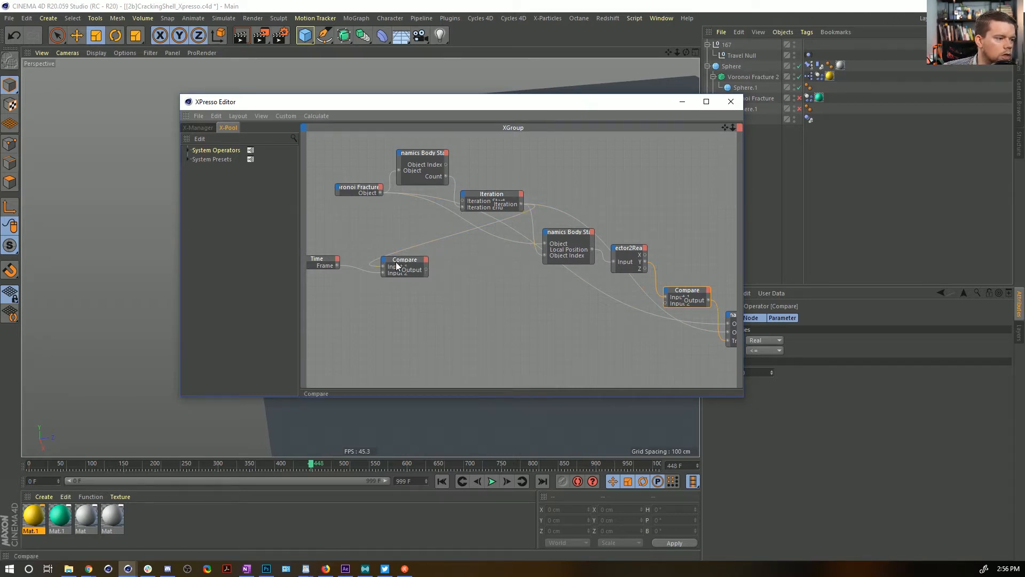
middle_click_drag(538, 267, 478, 253, "alt")
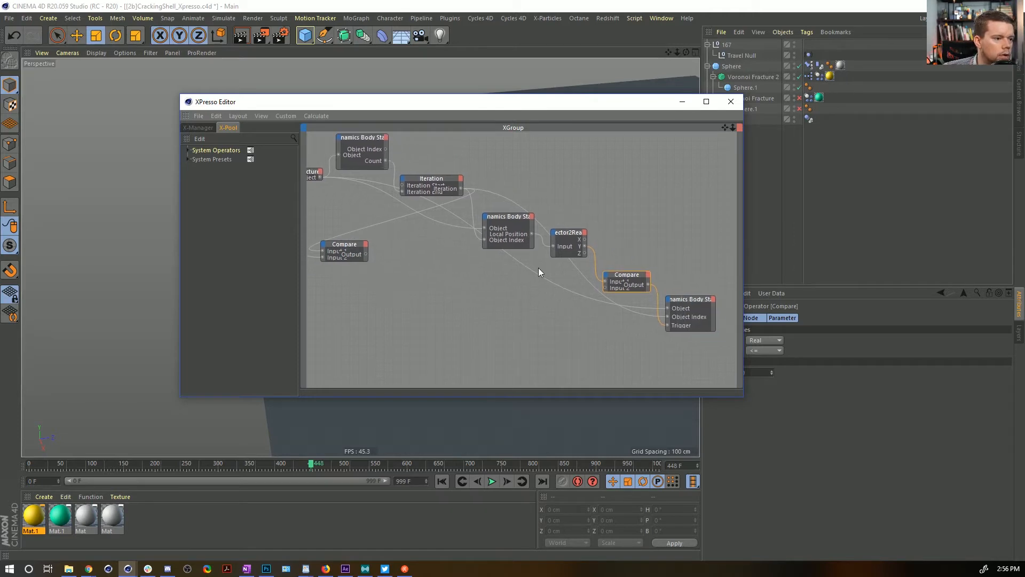
right_click_drag(539, 268, 533, 267, "alt")
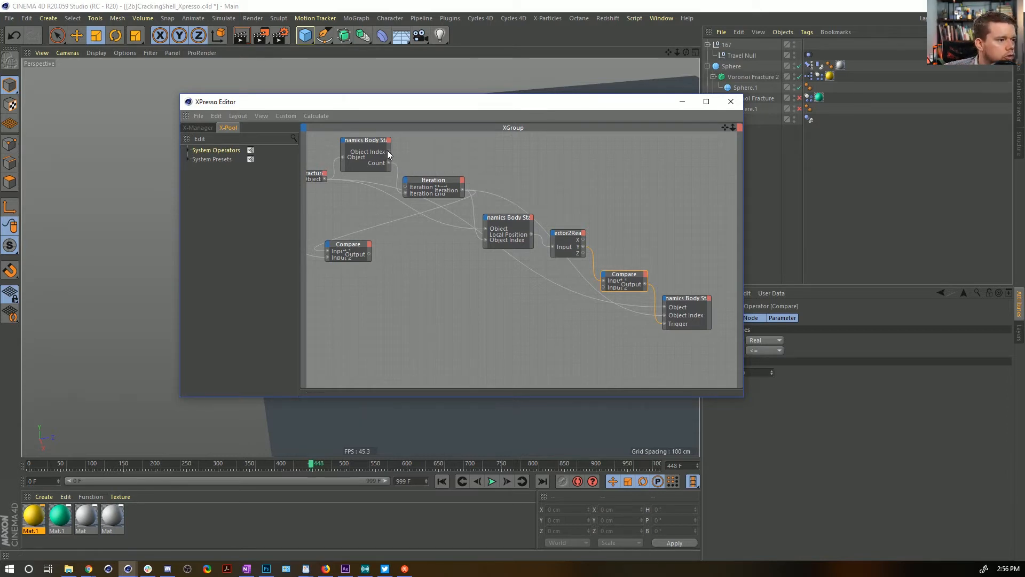
left_click_drag(389, 151, 486, 239)
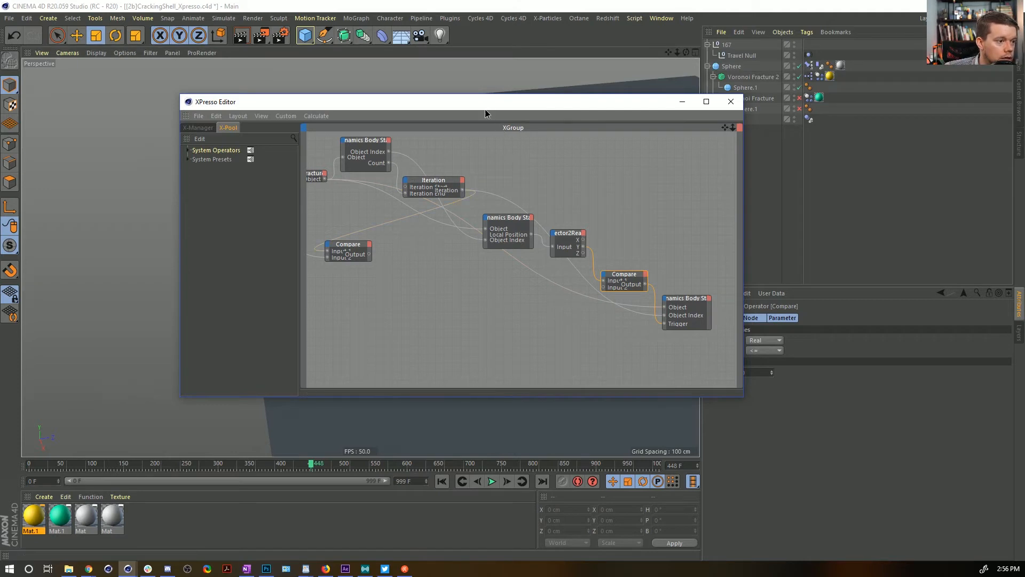
Set the height Compare node's Input 2 to 55, play the simulation from the first frame and bring the XPresso Editor back up
left_click_drag(485, 107, 483, 120)
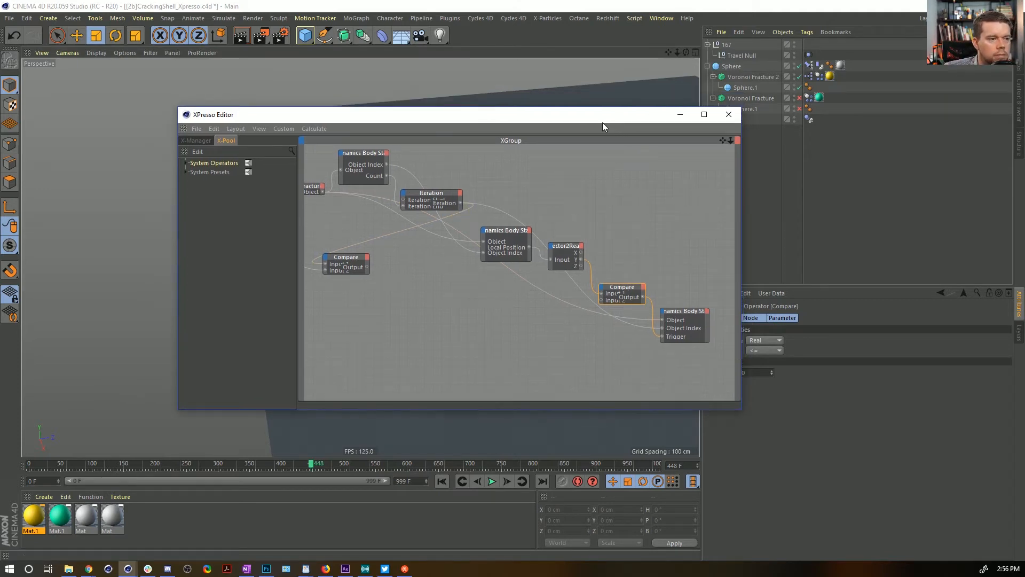
left_click_drag(602, 123, 499, 187)
left_click(758, 372)
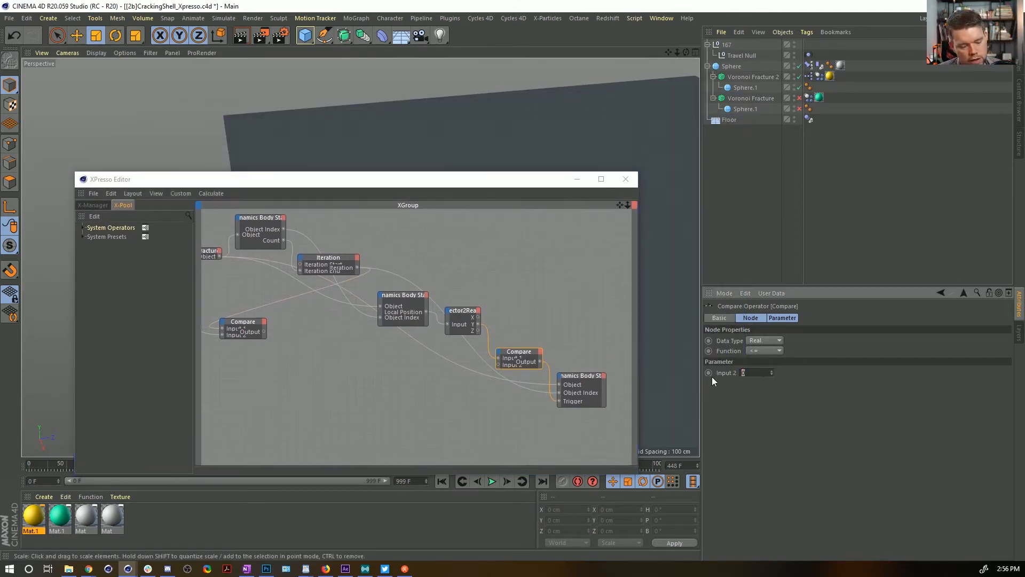
type("55")
left_click_drag(493, 187, 560, 526)
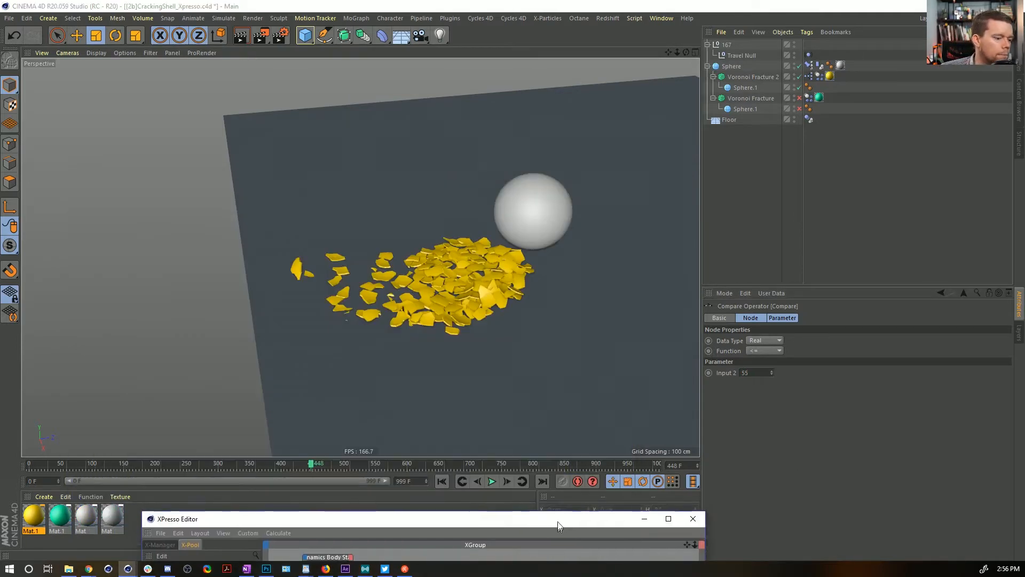
left_click(441, 481)
left_click(492, 481)
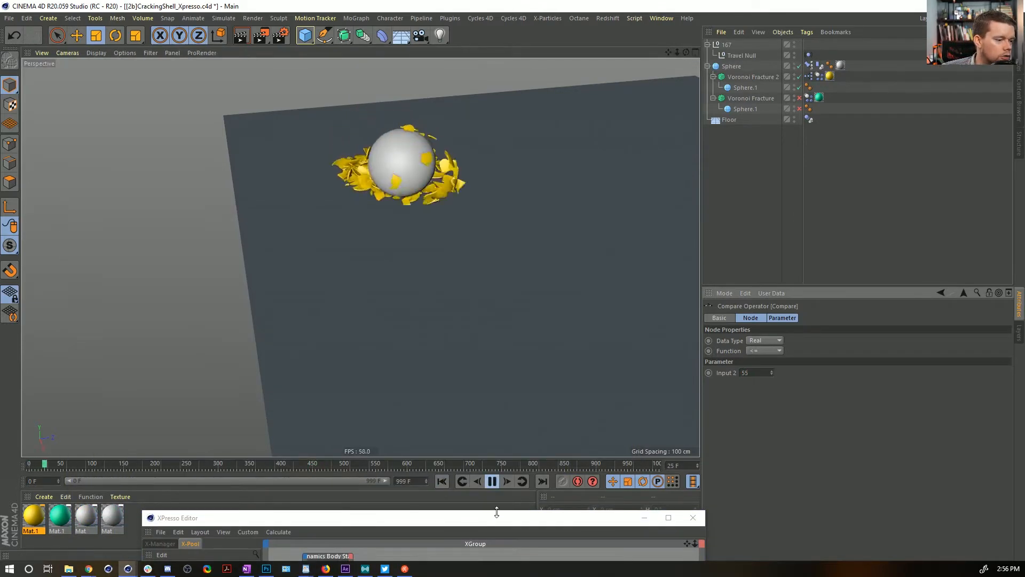
left_click_drag(499, 517, 709, 103)
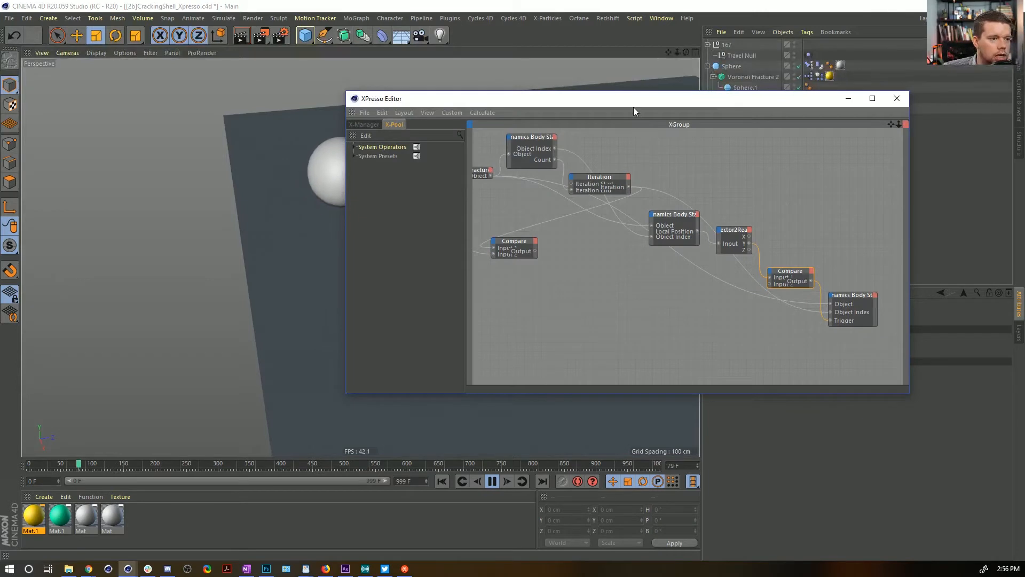
Replay the simulation from the first frame with the XPresso Editor moved clear of the rolling sphere
left_click_drag(633, 107, 830, 155)
left_click(441, 482)
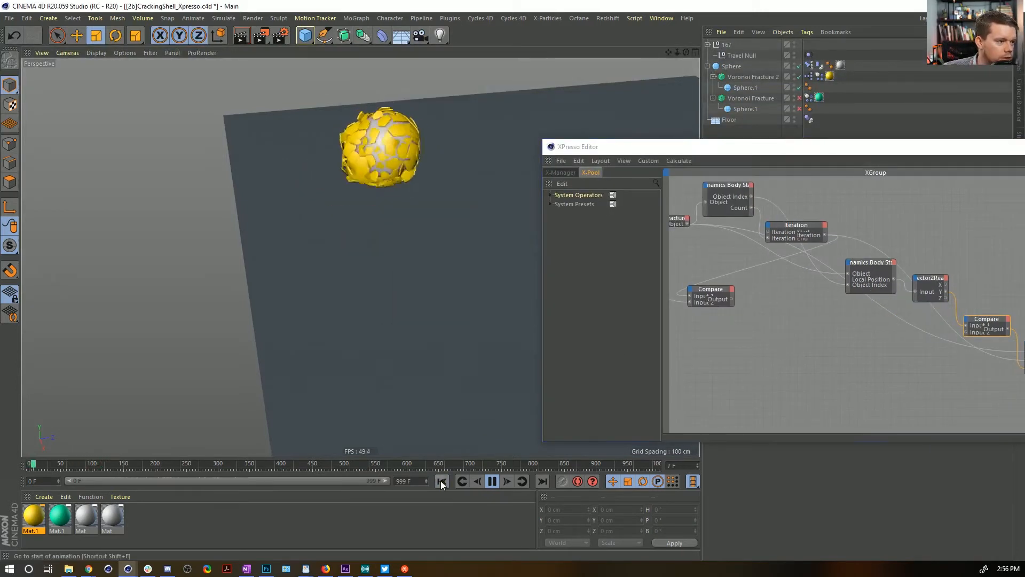
left_click_drag(718, 150, 535, 182)
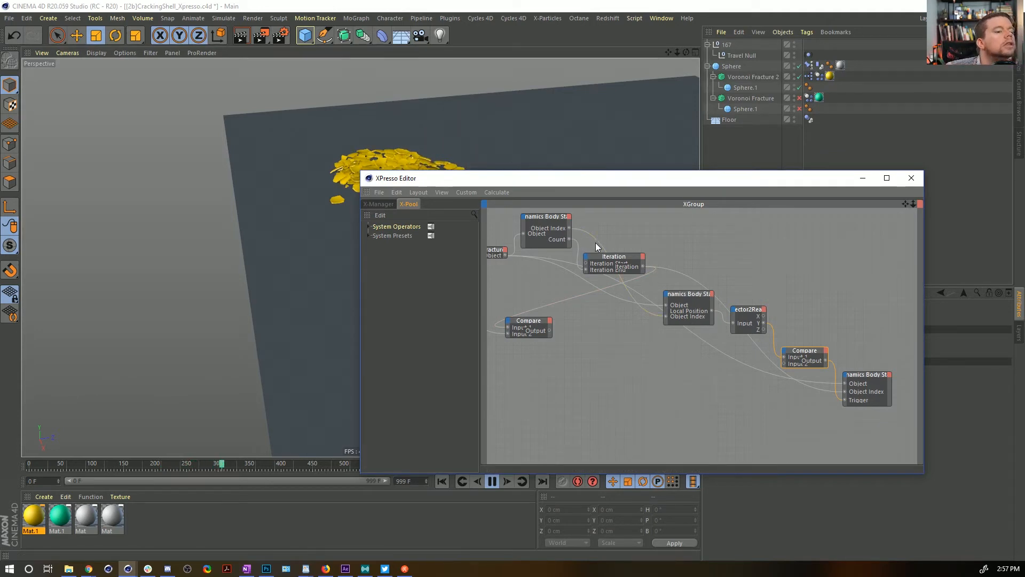
Add a Position output to the Count and Local Position Dynamics Body State nodes, and connect the latter's Position to the Vector2Reals input
left_click(569, 218)
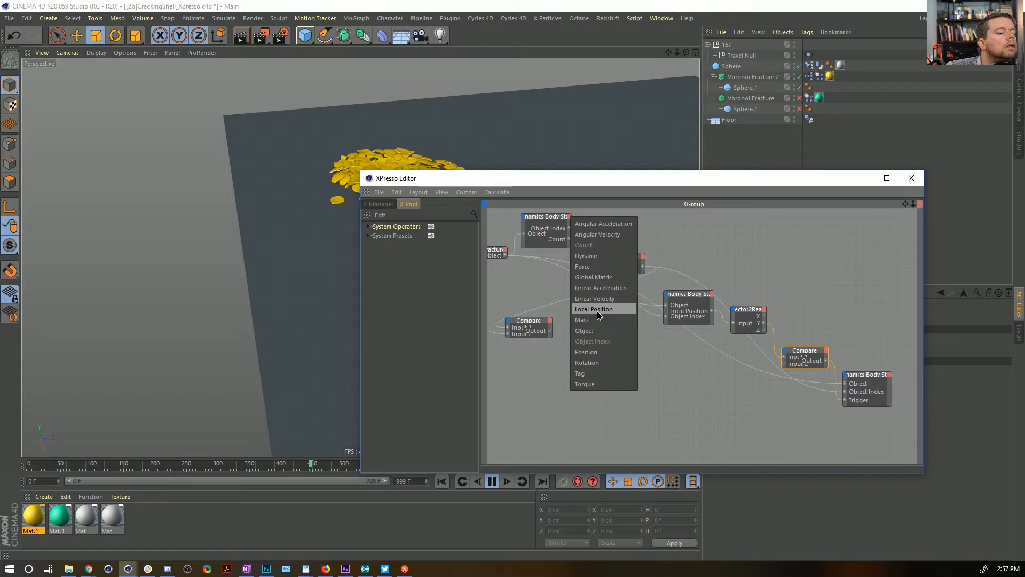
left_click(594, 352)
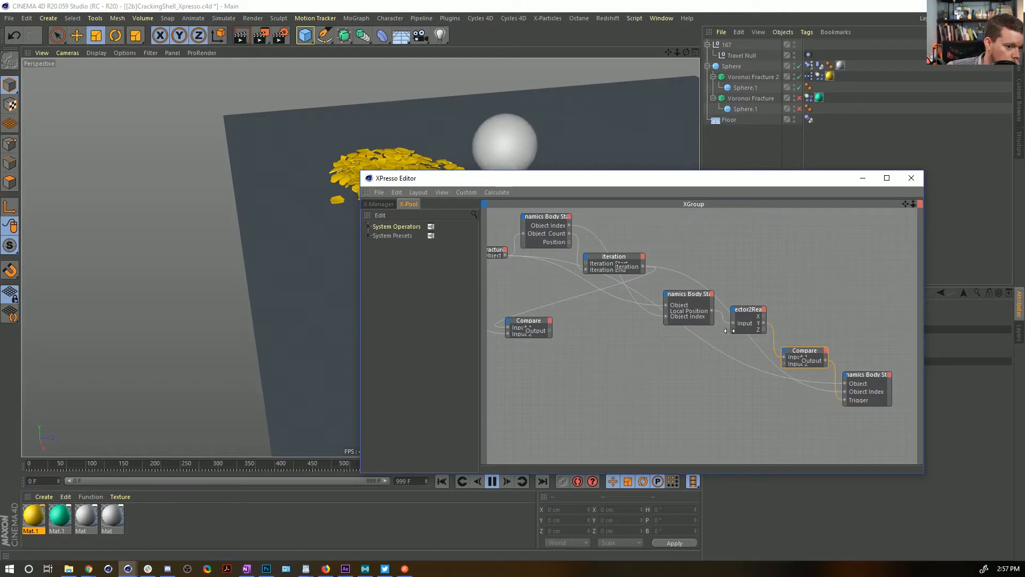
left_click(711, 294)
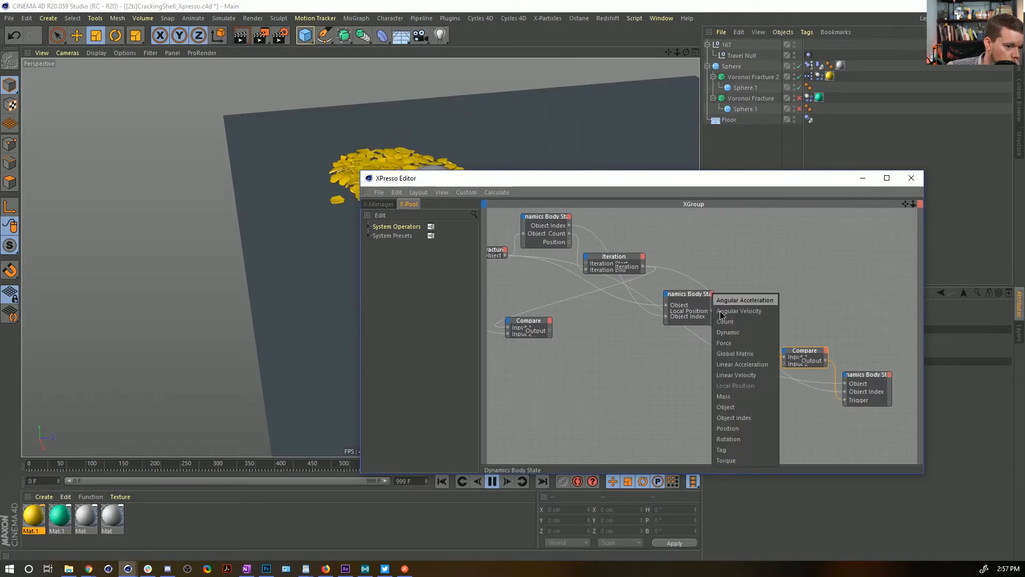
left_click(744, 428)
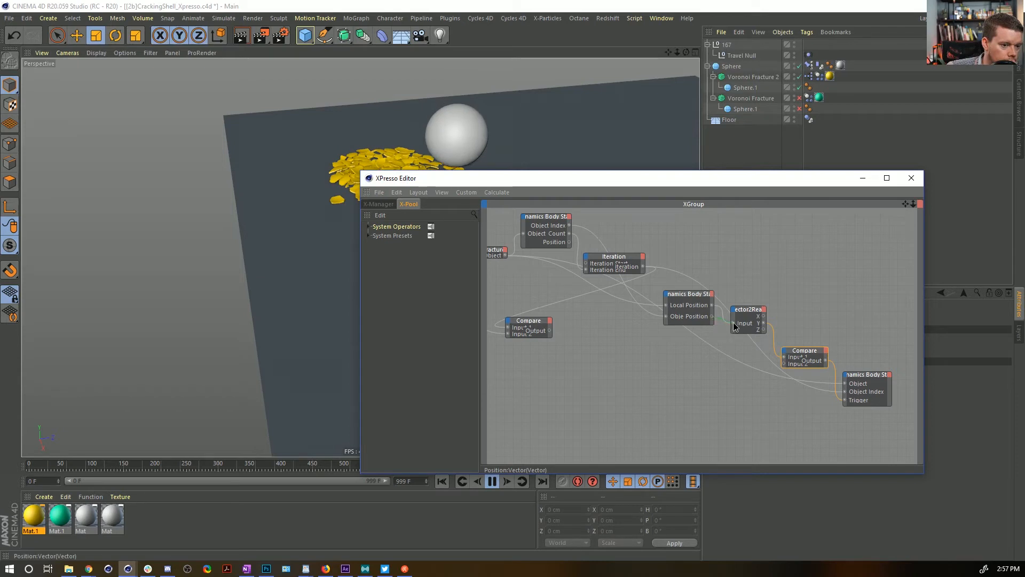
left_click_drag(734, 327, 734, 324)
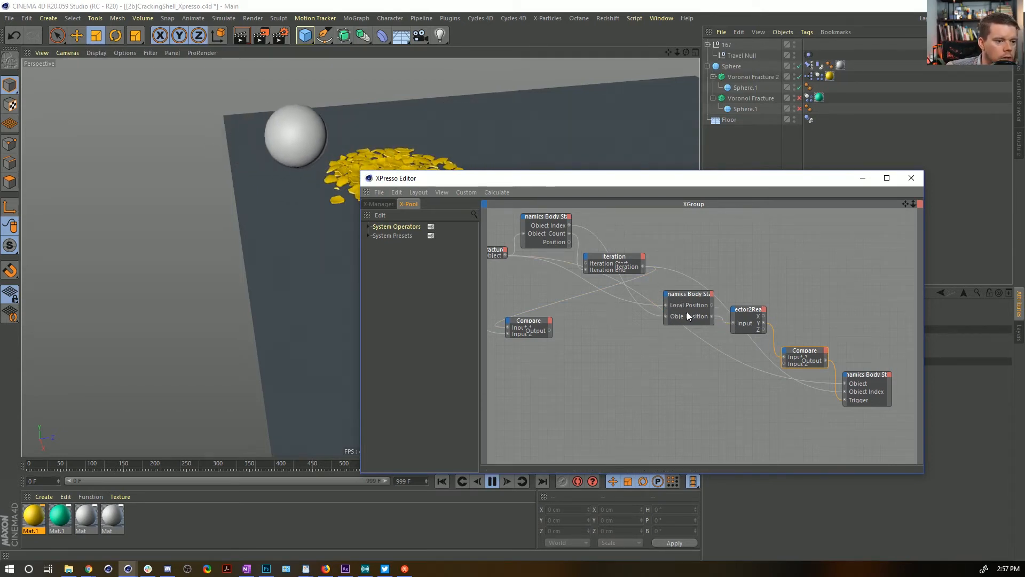
Connect the Iteration output to the Object Index input of the Position Dynamics Body State and replay the simulation from the first frame
scroll(678, 309, "up", 3)
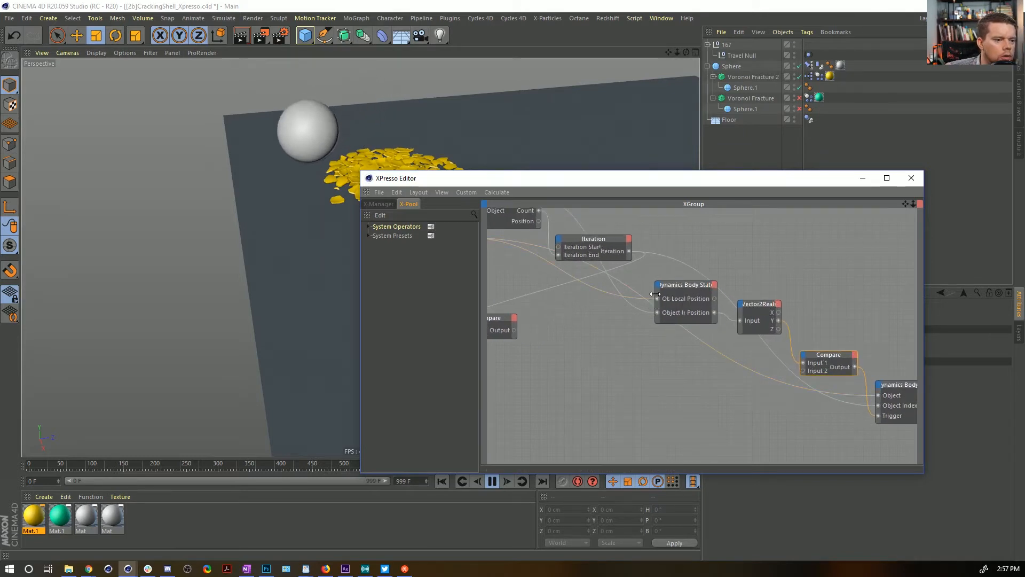
scroll(654, 294, "up", 5)
scroll(651, 288, "down", 5)
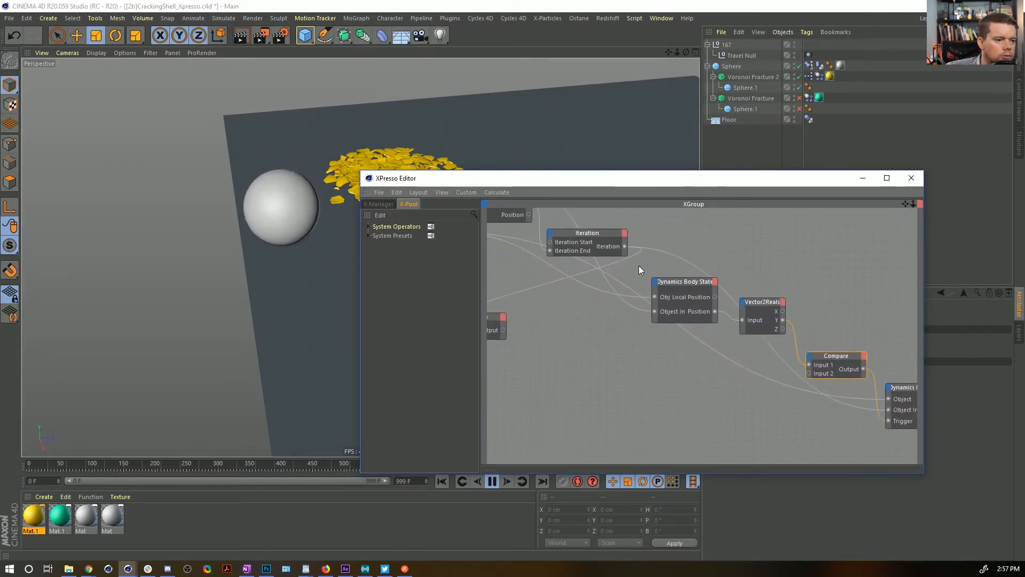
left_click_drag(625, 246, 655, 314)
left_click(437, 483)
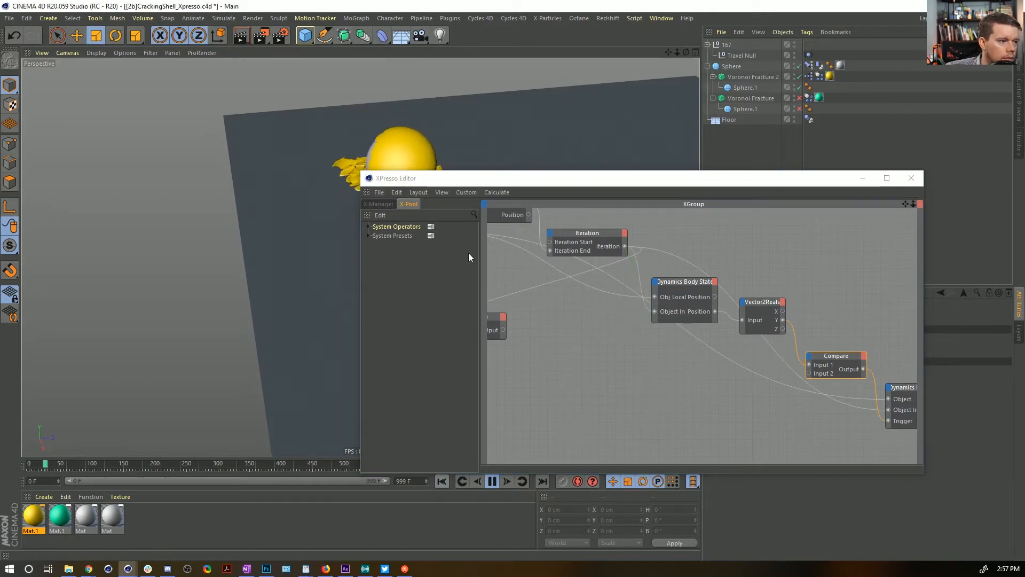
left_click_drag(463, 179, 632, 145)
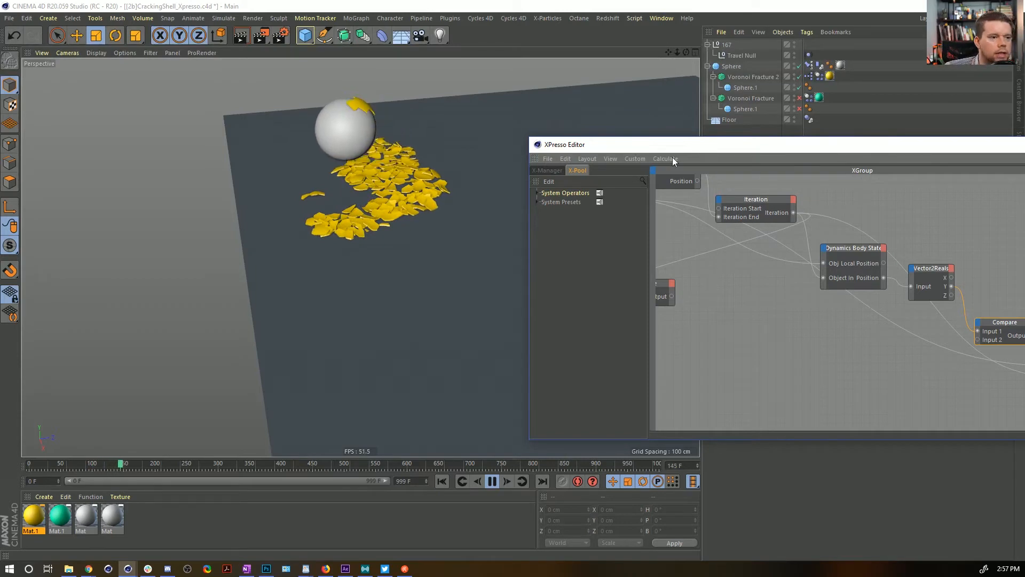
left_click_drag(632, 146, 604, 193)
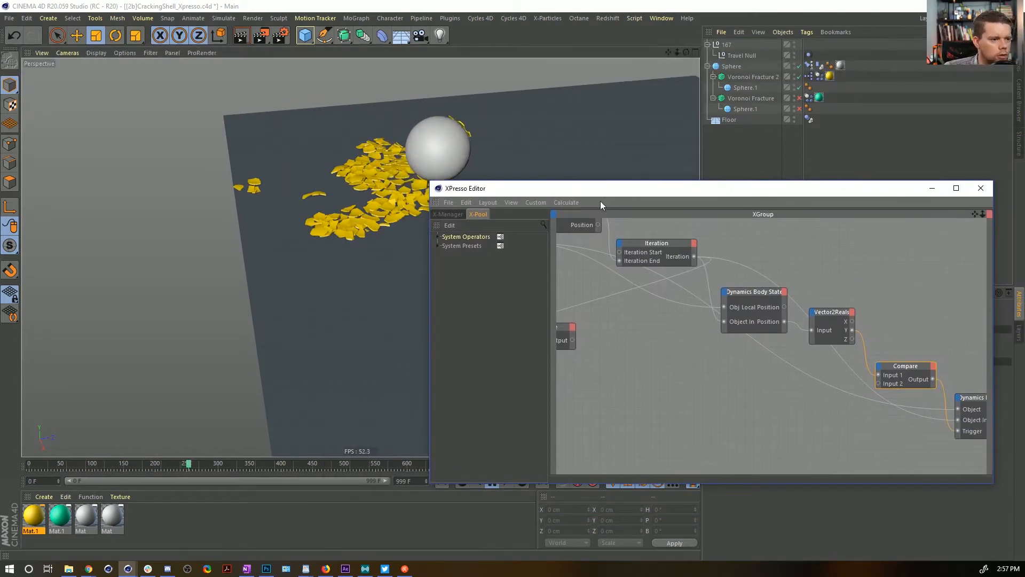
Delete the unused Compare node together with the frame node that feeds its Input 2
middle_click_drag(602, 338, 718, 320, "alt")
left_click_drag(667, 270, 557, 357)
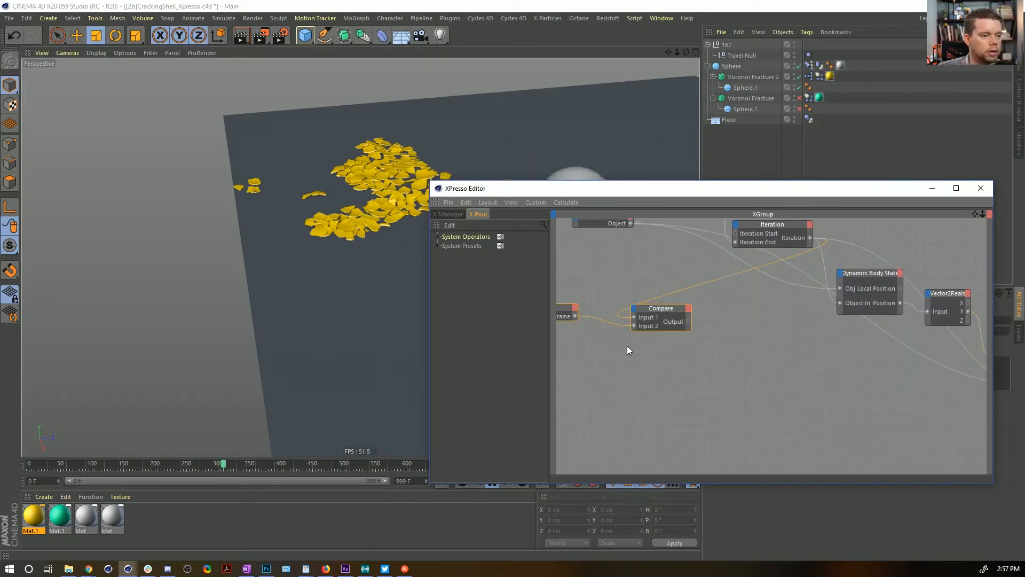
key("Delete")
key("h")
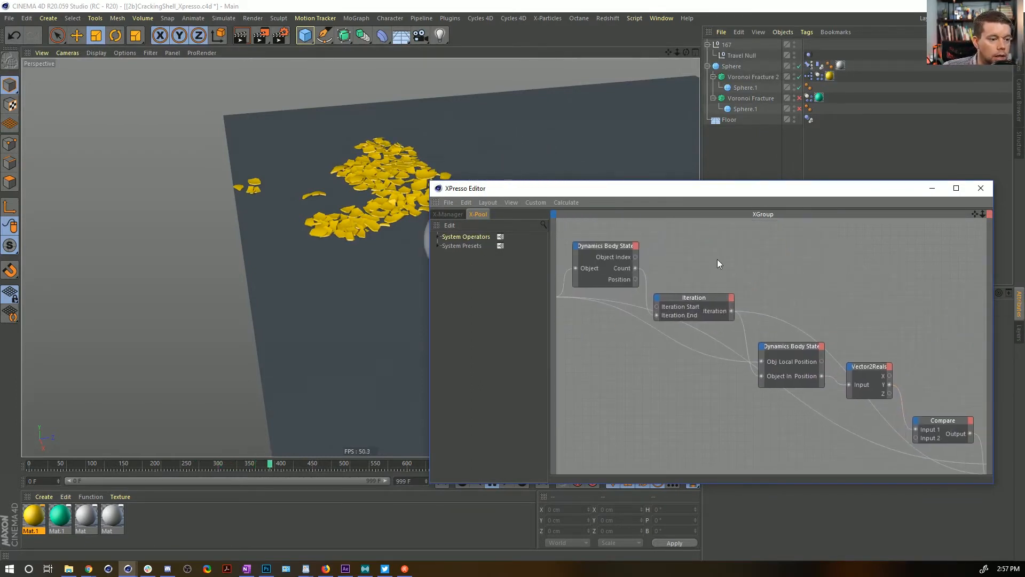
Remove the Position and Object Index outputs from the Count Dynamics Body State node
left_click(635, 278)
key("Delete")
left_click(635, 260)
key("Delete")
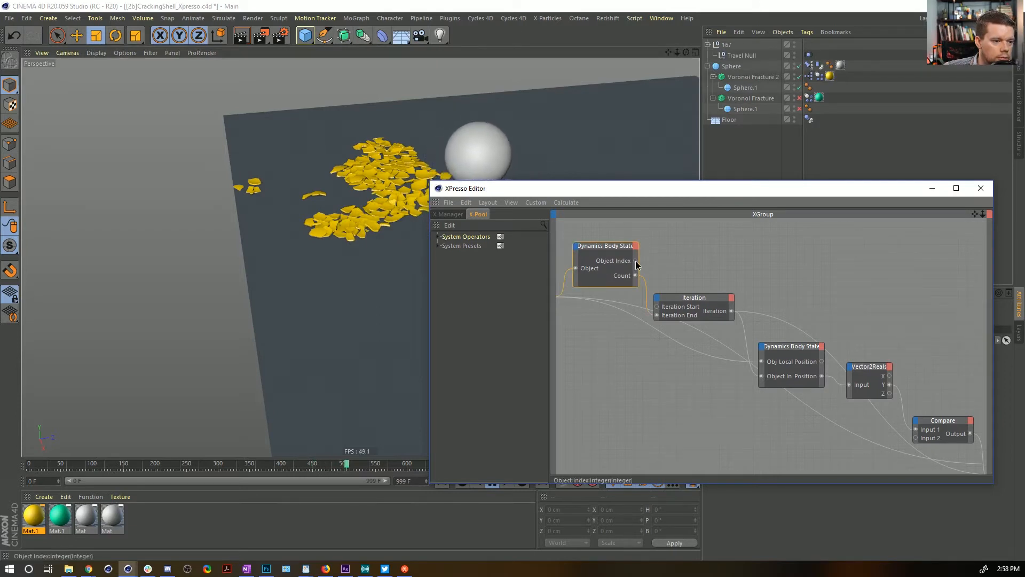
Line up the Iteration and Position Dynamics Body State nodes and remove the latter's unused Local Position output
left_click_drag(703, 296, 703, 255)
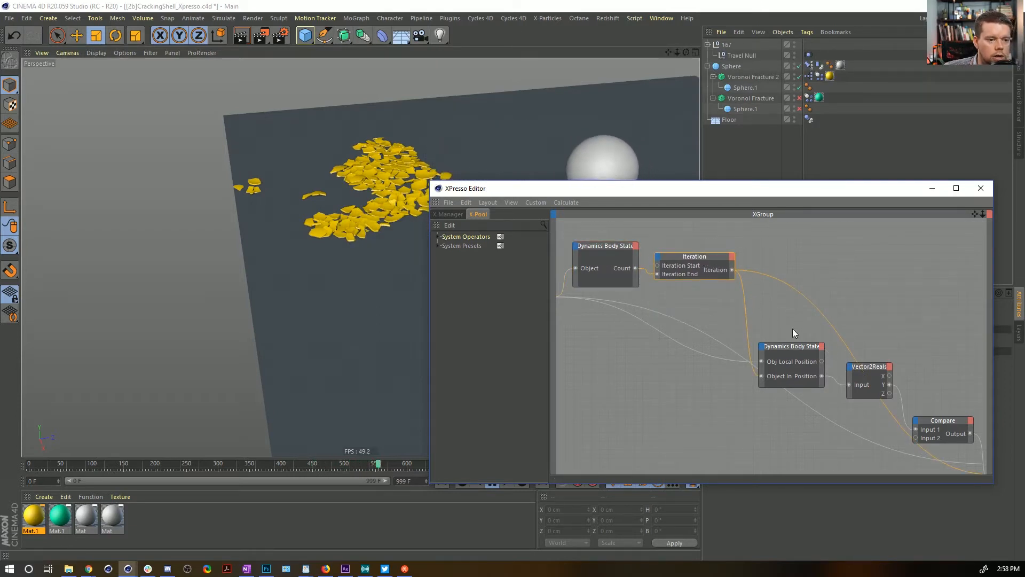
left_click_drag(782, 347, 764, 336)
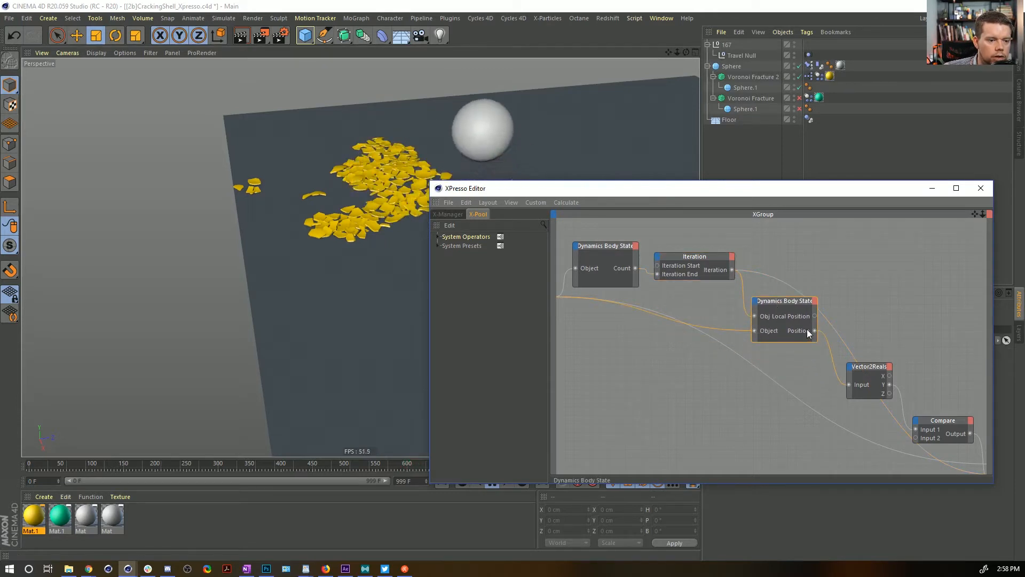
middle_click_drag(804, 335, 756, 331, "alt")
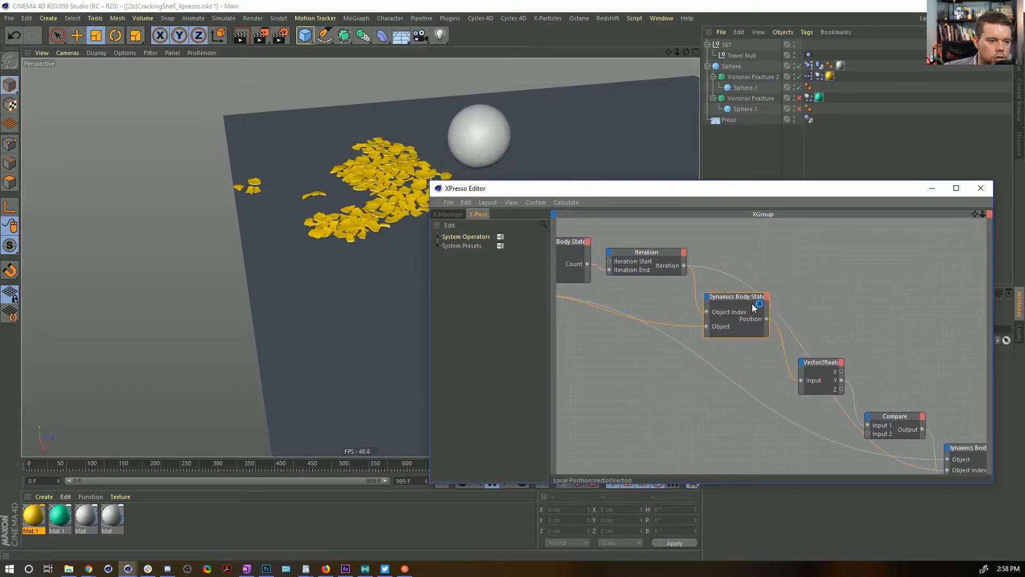
left_click_drag(741, 297, 736, 303)
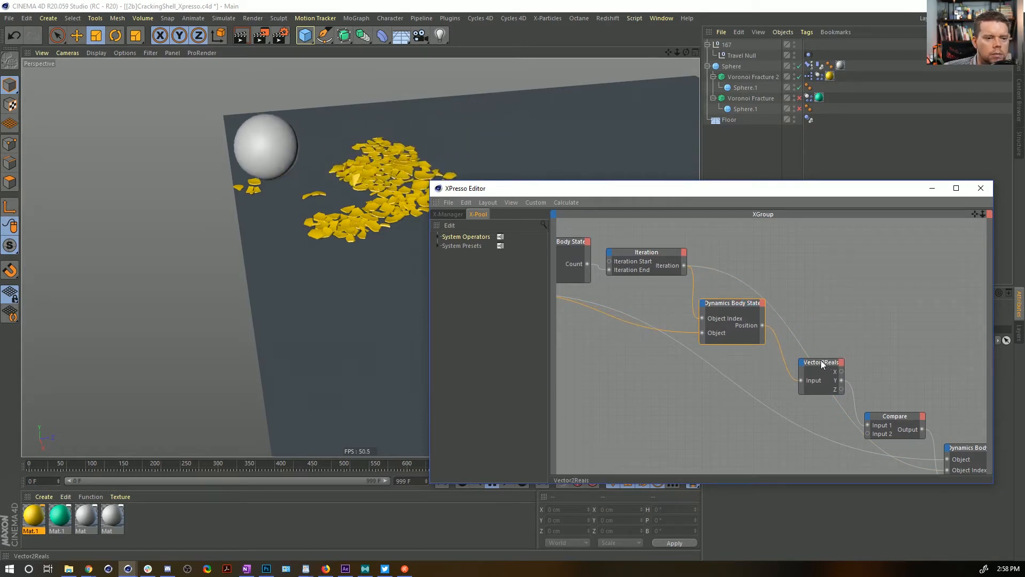
Arrange the Vector2Reals, Voronoi Fracture, Compare and Trigger Dynamics Body State nodes into a tidy descending chain
left_click_drag(815, 364, 842, 313)
scroll(842, 312, "down", 2)
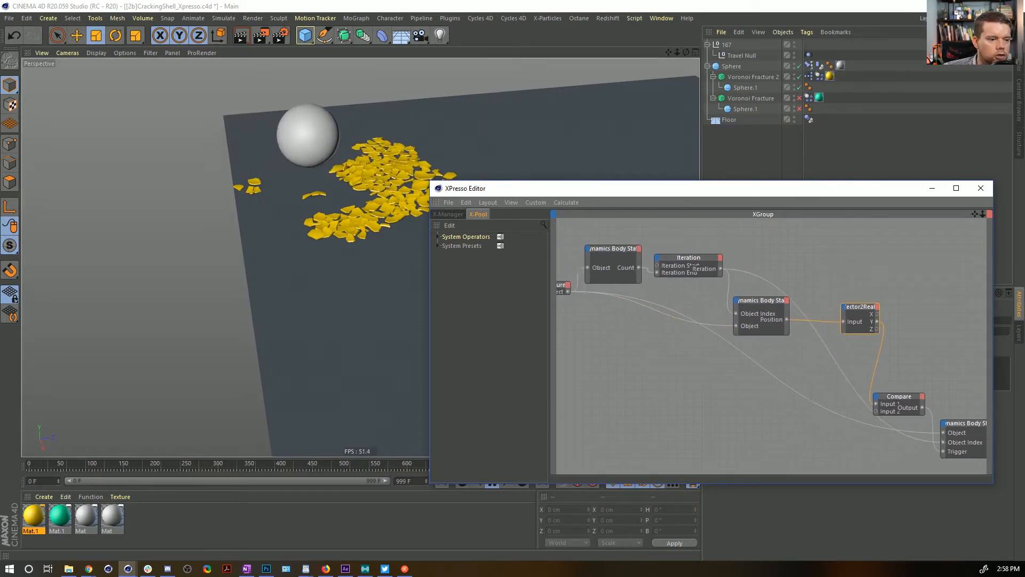
middle_click_drag(655, 352, 703, 325, "alt")
left_click_drag(628, 263, 640, 306)
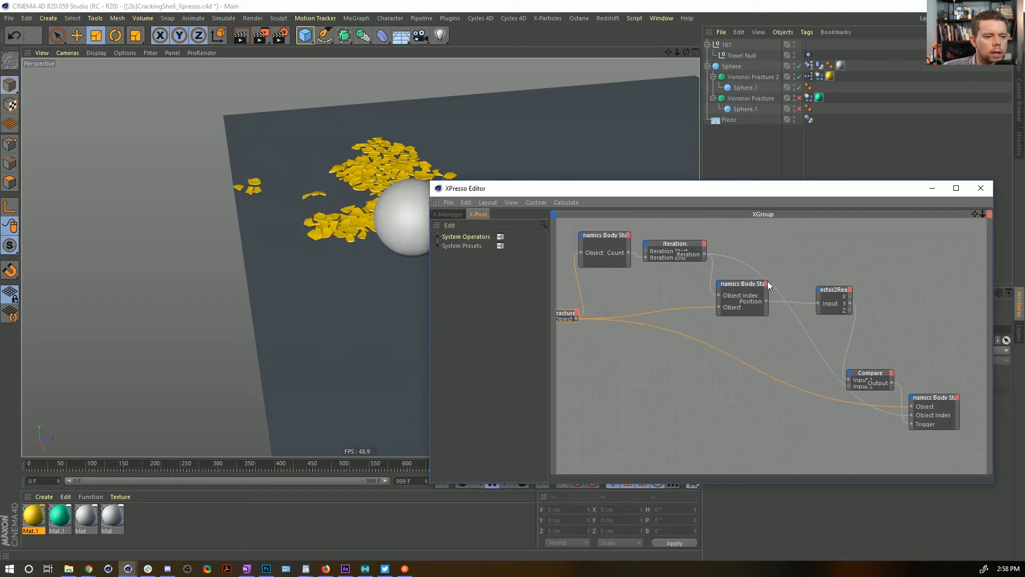
left_click(766, 284)
left_click(885, 267)
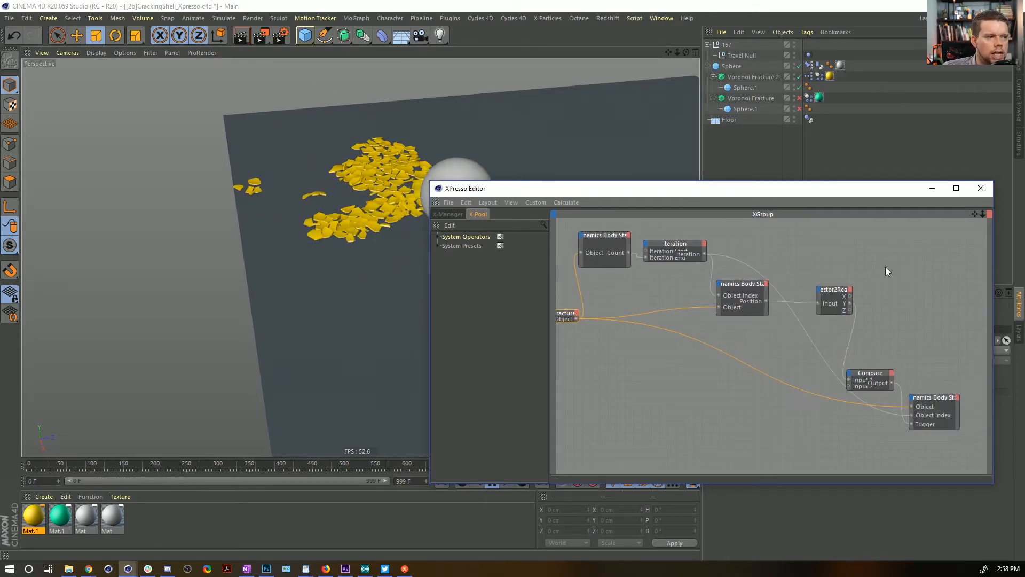
left_click_drag(866, 377, 887, 326)
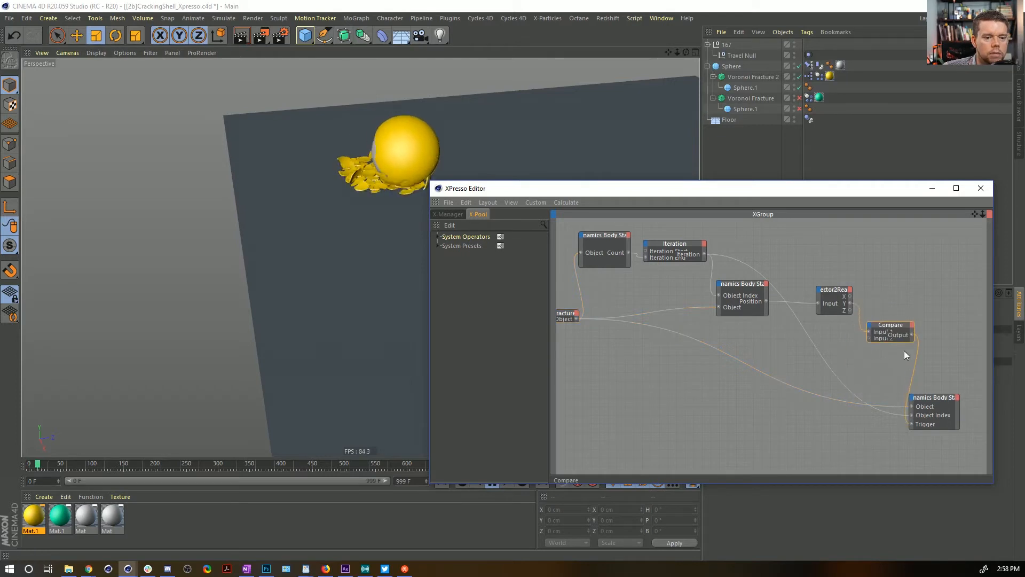
left_click_drag(930, 397, 947, 385)
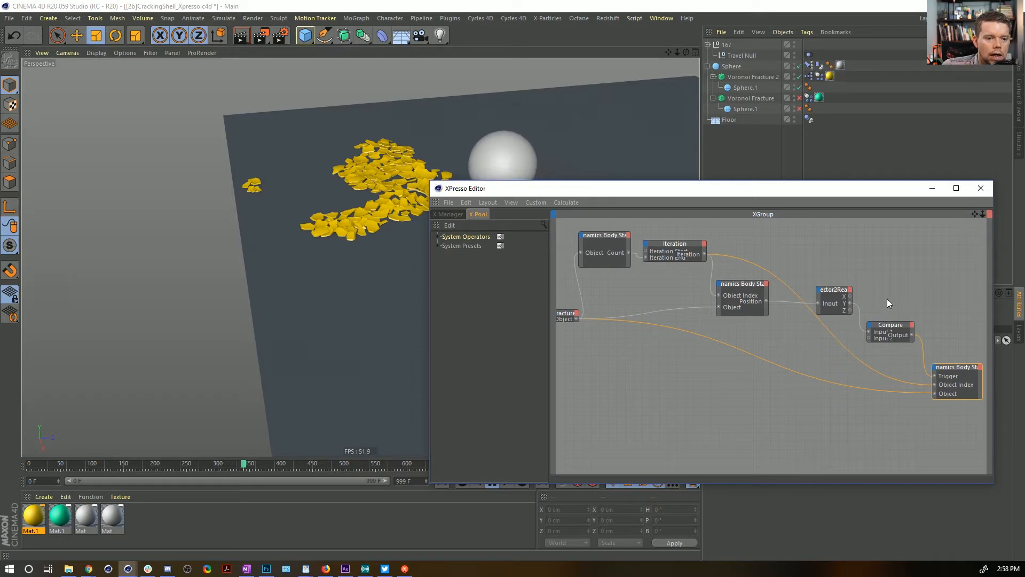
Show the Compare node's settings, move the XPresso Editor off the viewport and replay the simulation from the first frame
left_click(832, 289)
left_click(889, 325)
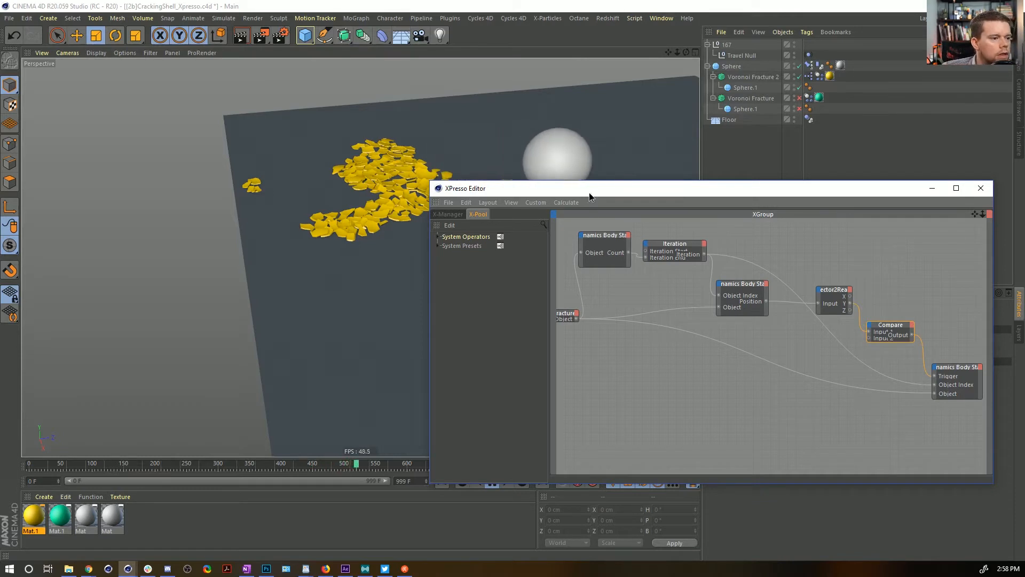
left_click_drag(590, 198, 464, 497)
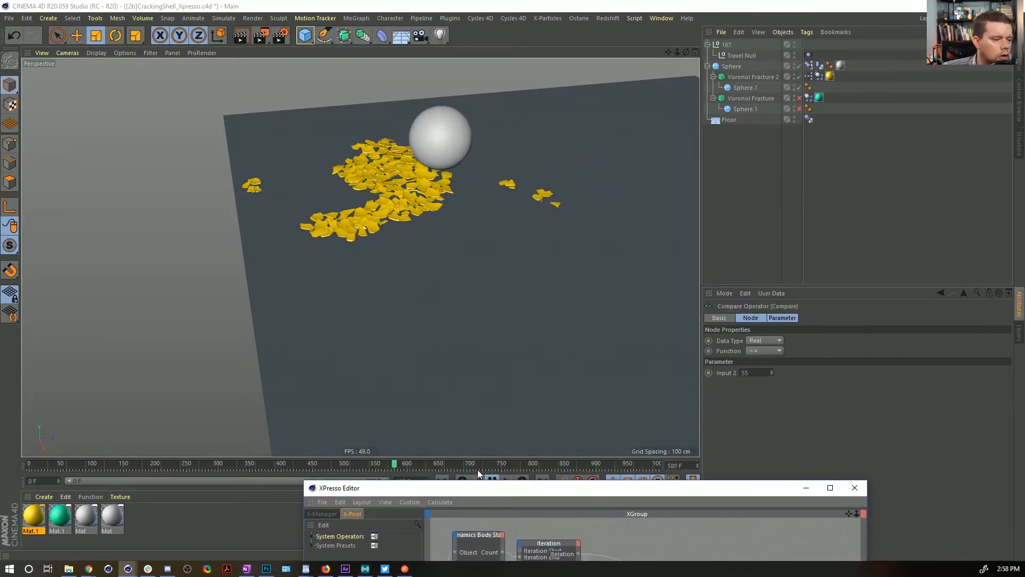
left_click(443, 480)
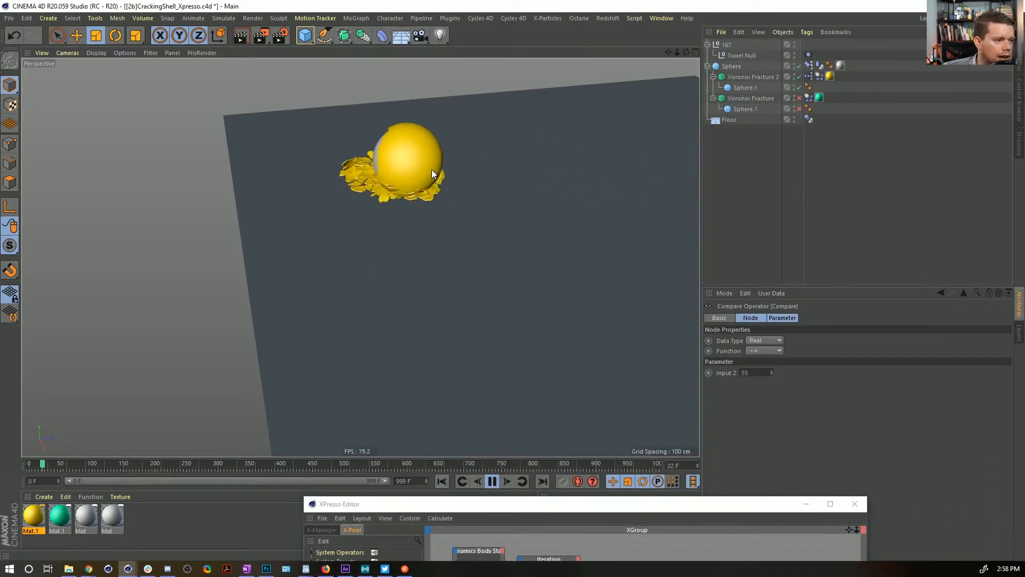
Set the Compare node's Input 2 to 15, replay the simulation while viewing it from other angles, and return to the first frame
left_click(753, 372)
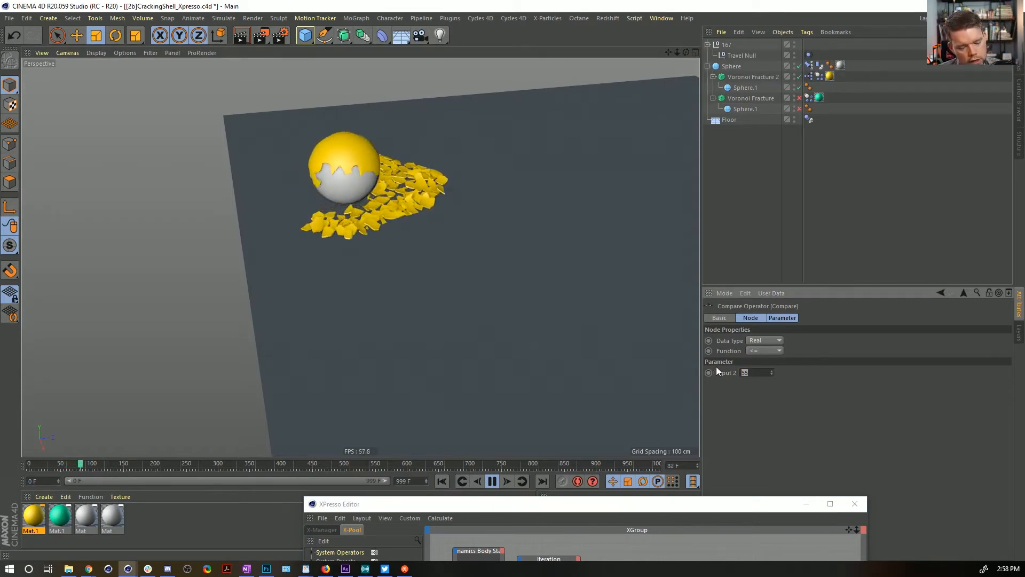
type("15")
key("Return")
left_click(441, 480)
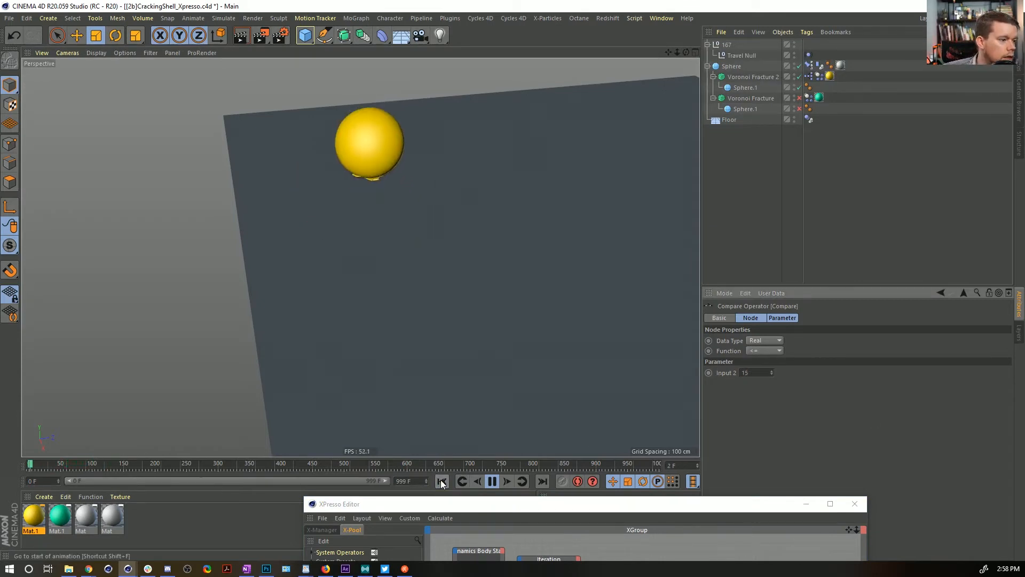
left_click_drag(414, 188, 371, 207, "alt")
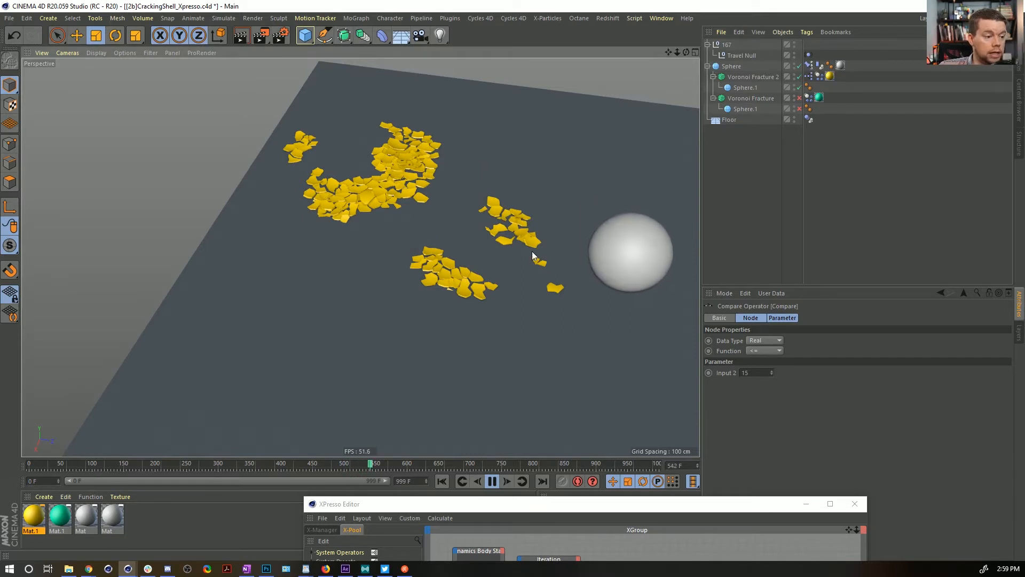
left_click_drag(555, 216, 536, 248, "alt")
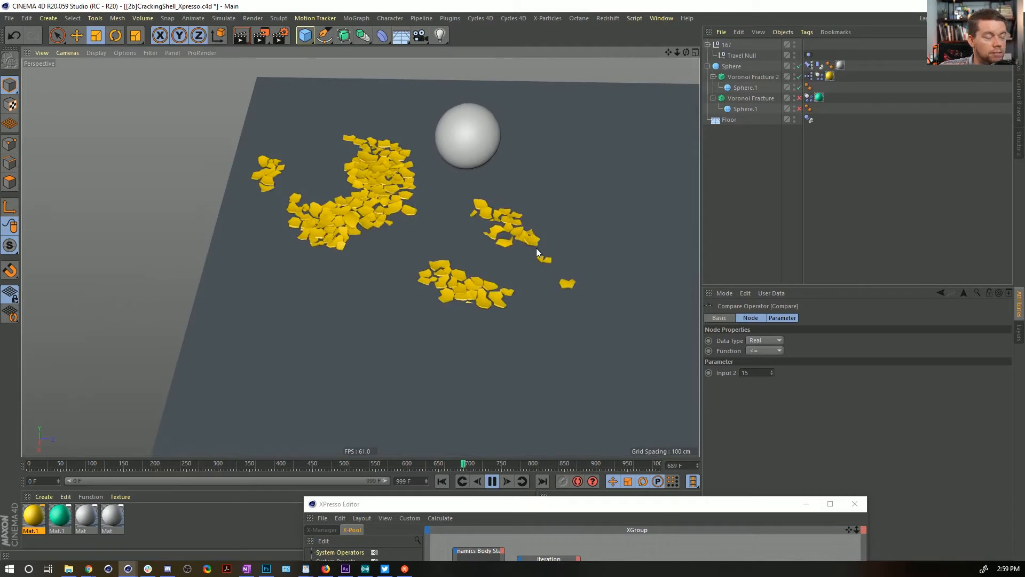
left_click(492, 481)
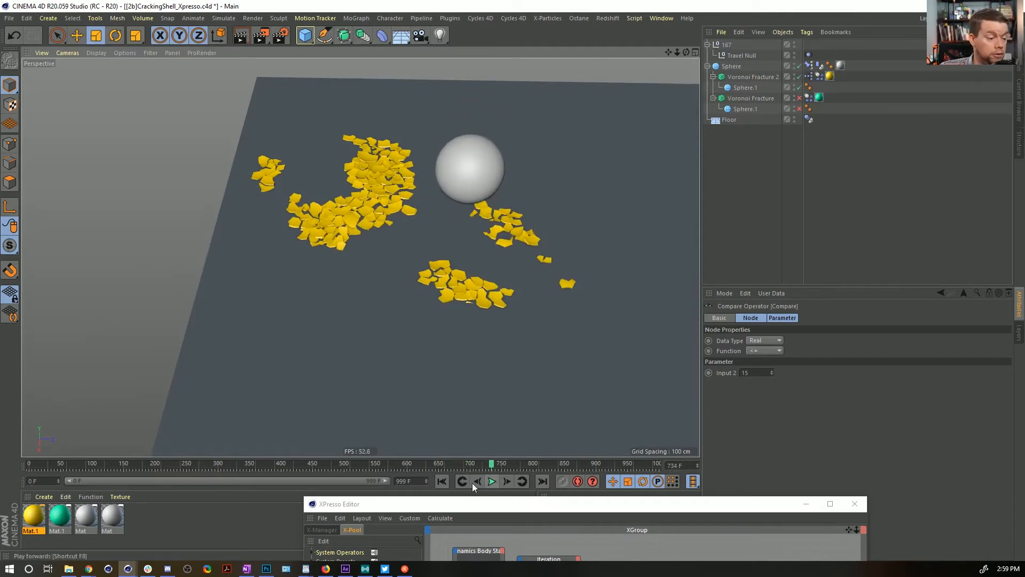
left_click(442, 481)
Disable Geometry Glue on Voronoi Fracture 2, lower the XPresso Editor out of the way and replay the simulation
left_click(754, 78)
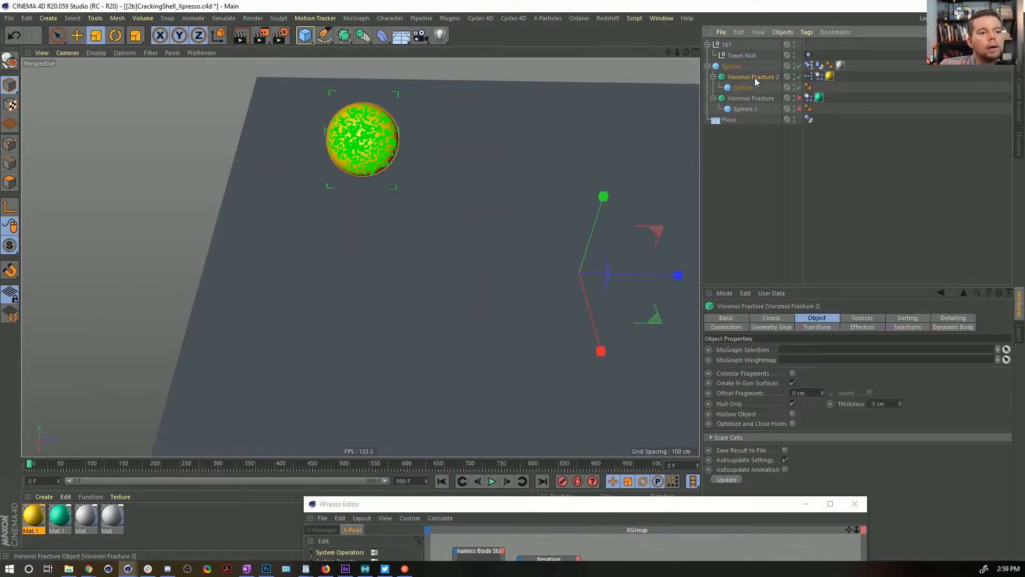
left_click(853, 320)
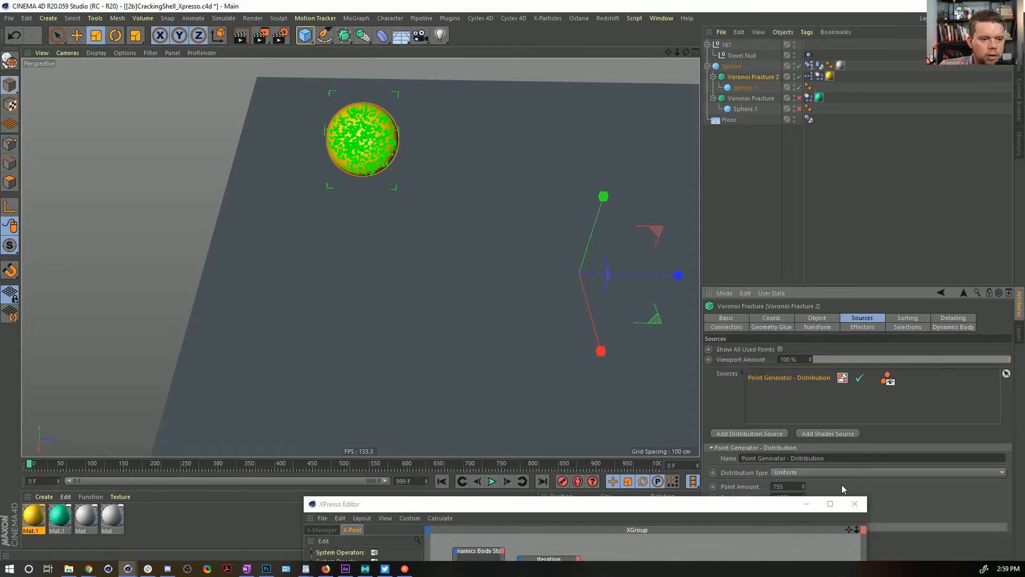
left_click_drag(767, 509, 582, 499)
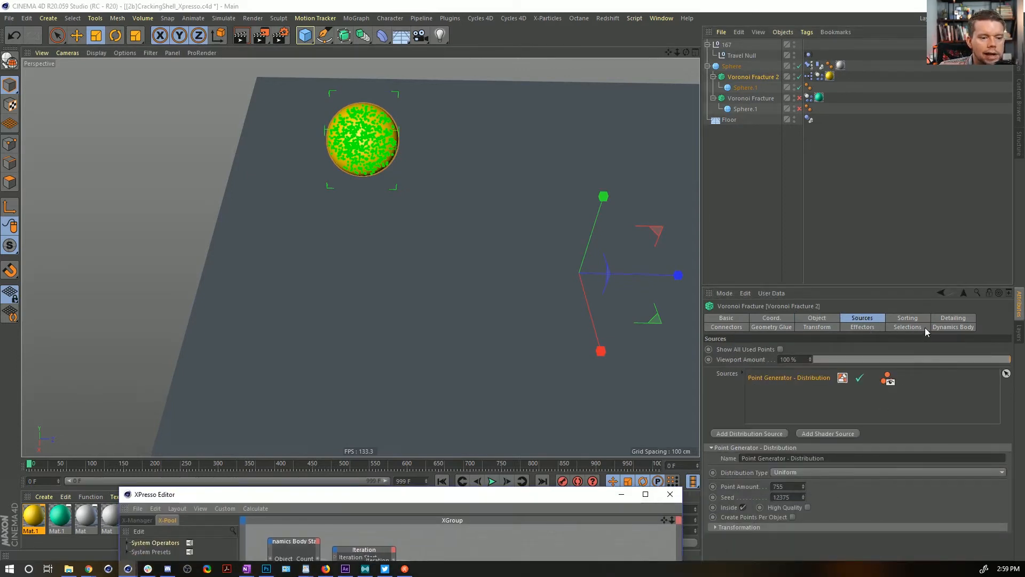
left_click(729, 327)
left_click(772, 327)
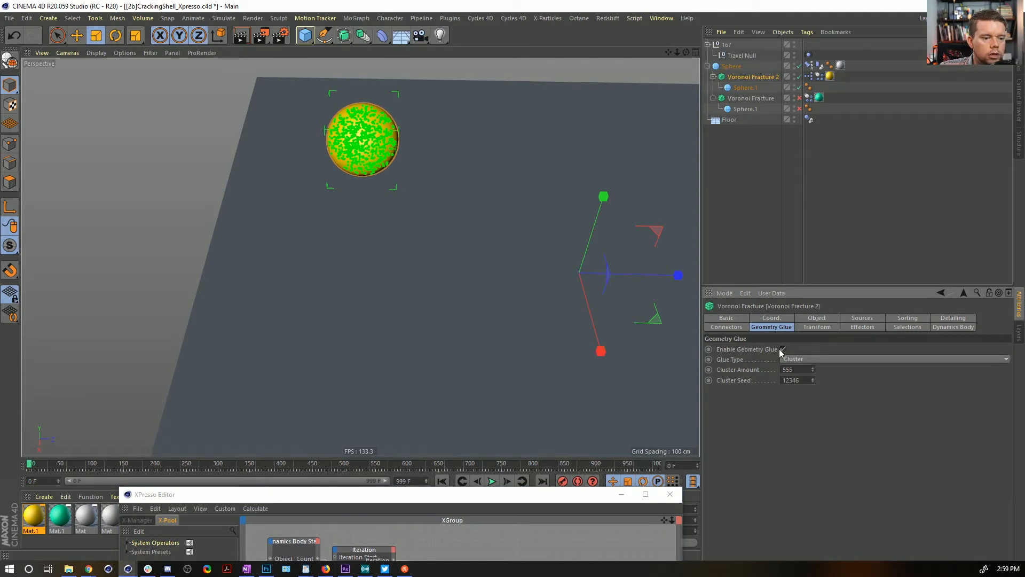
left_click_drag(463, 494, 450, 508)
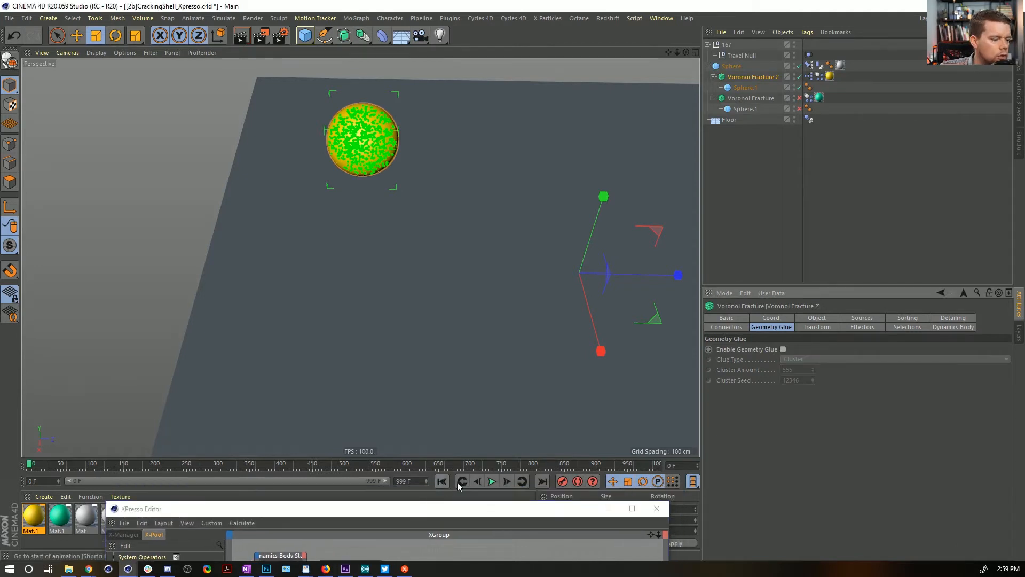
left_click(489, 482)
left_click(716, 233)
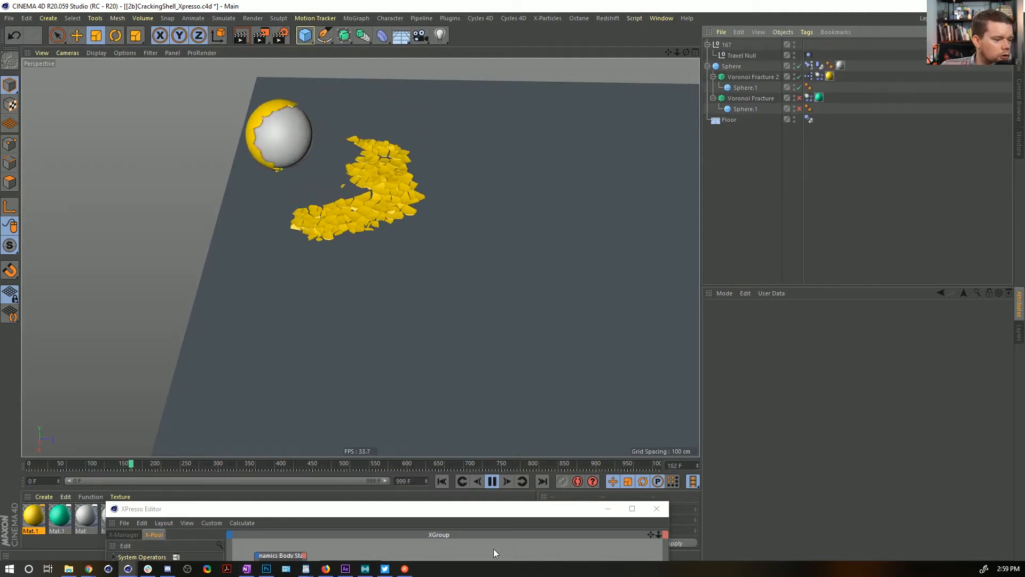
Select the Compare node, set its Input 2 to 5 and replay the simulation from the first frame
left_click_drag(496, 511, 414, 267)
left_click(485, 407)
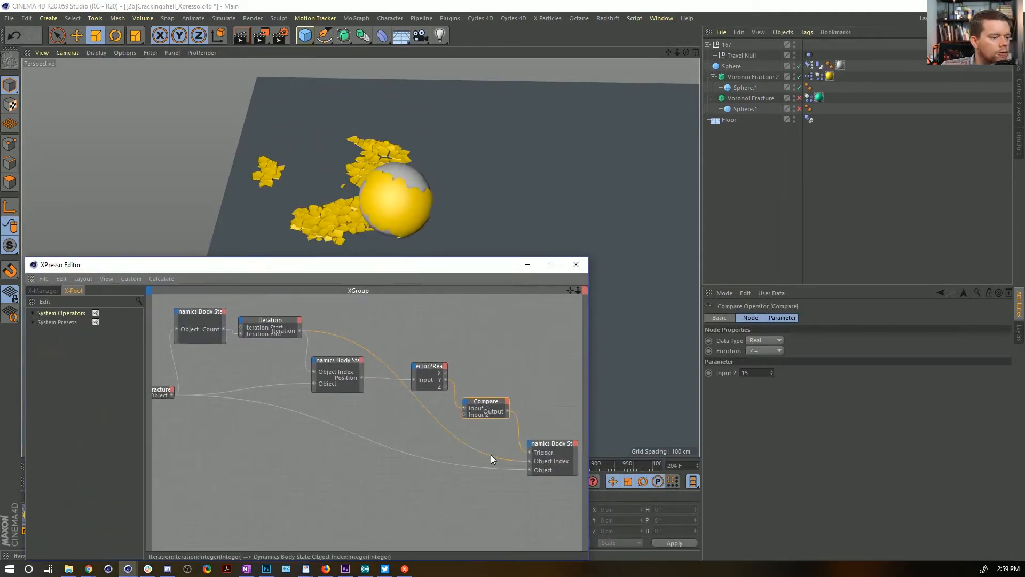
left_click(755, 372)
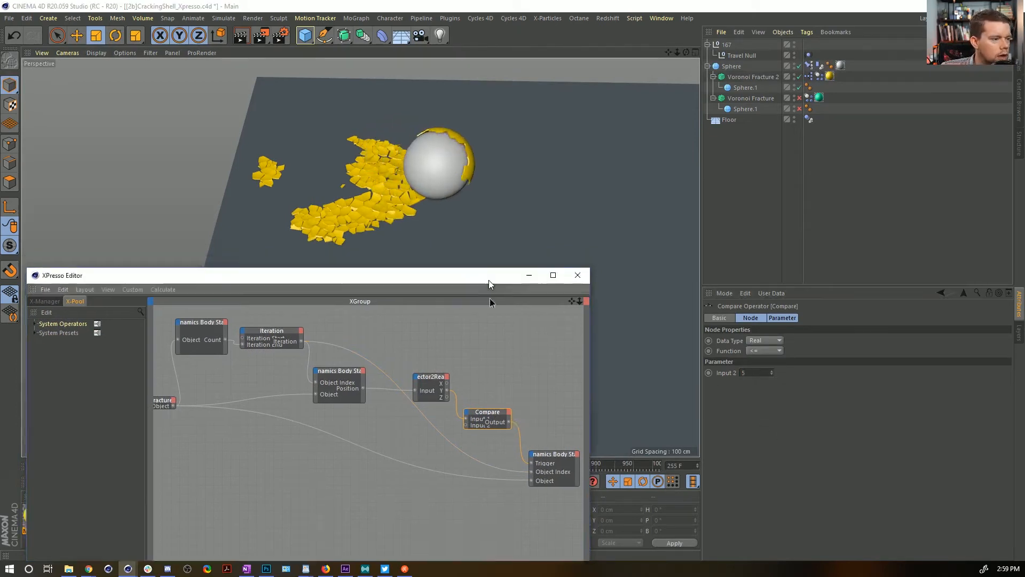
left_click(442, 481)
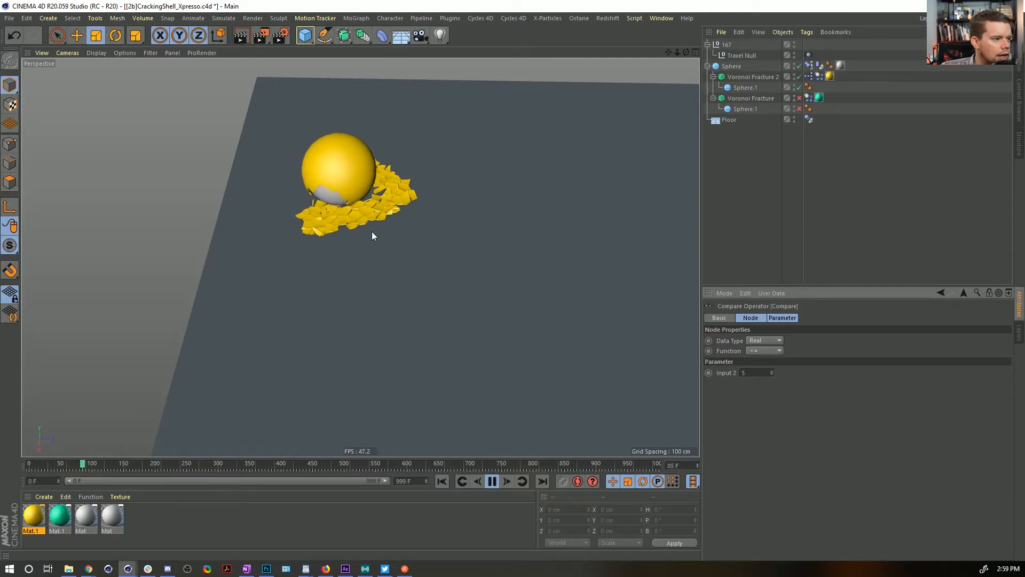
Lower the Compare node's Input 2 in stages through 2, 1 and 0 to -1, replaying the simulation after each change
left_click(771, 374)
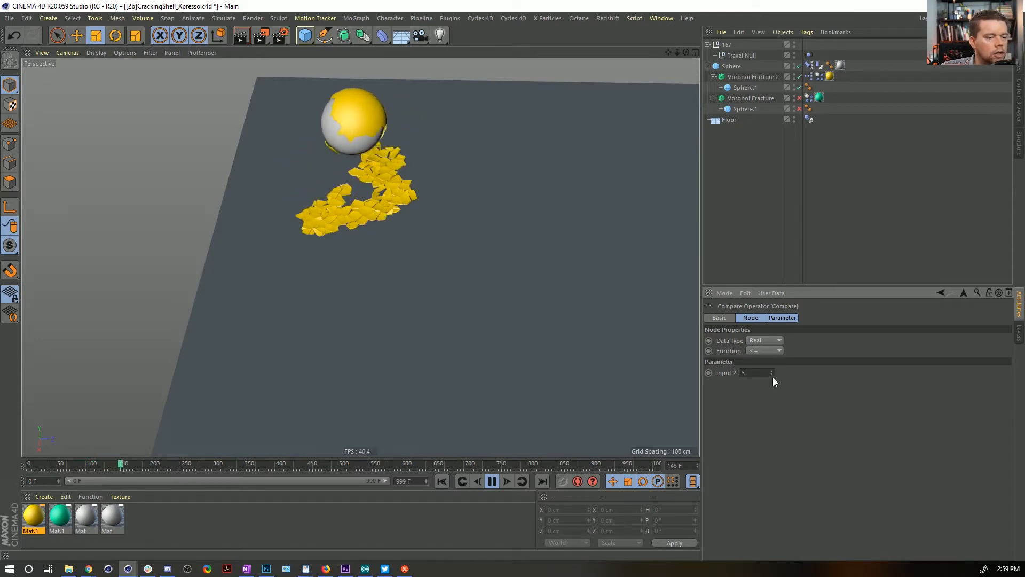
left_click(772, 375)
left_click(442, 481)
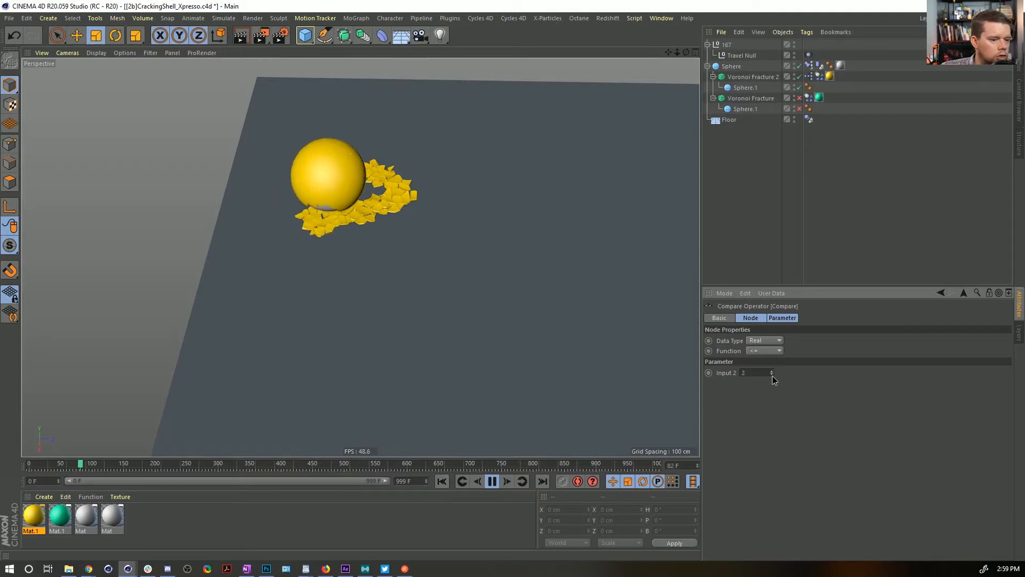
left_click(772, 375)
left_click(442, 481)
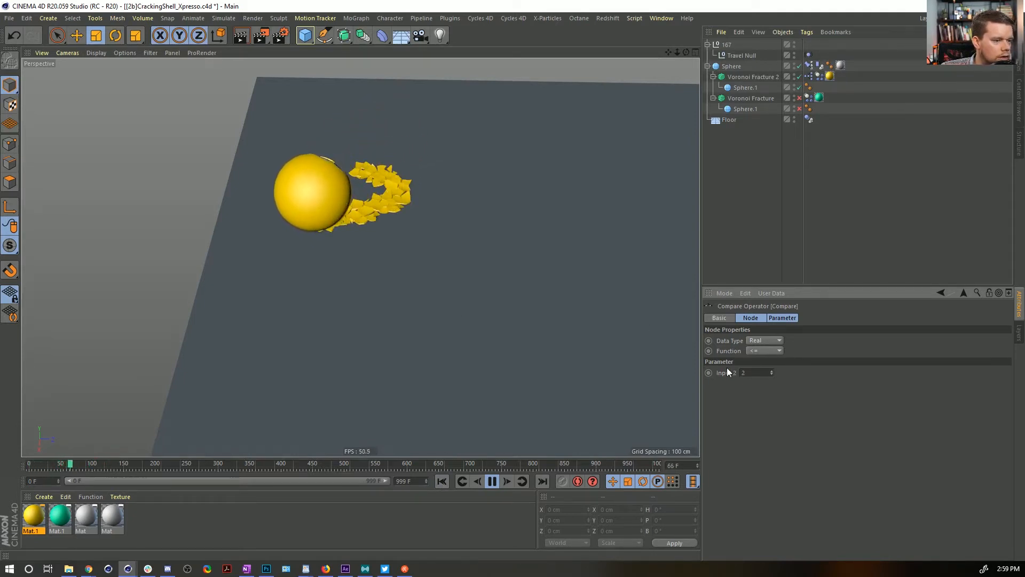
left_click(772, 374)
left_click(443, 481)
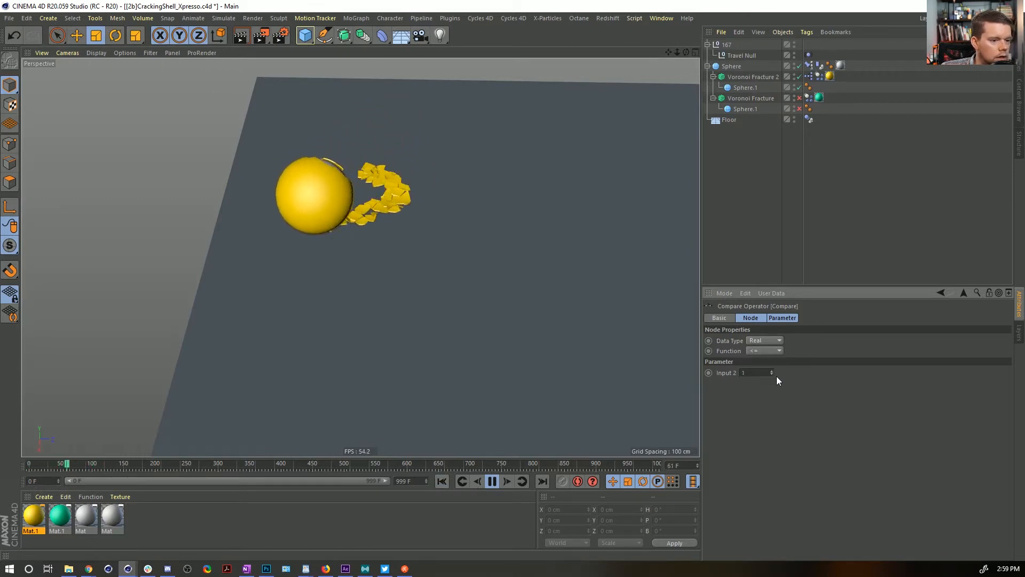
left_click(772, 375)
left_click(441, 481)
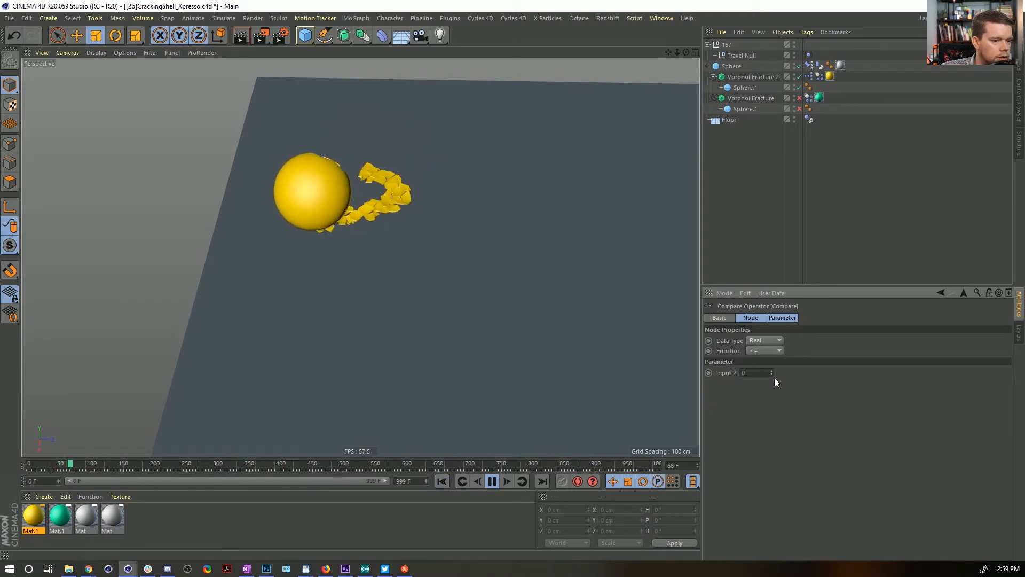
left_click(771, 374)
left_click(441, 481)
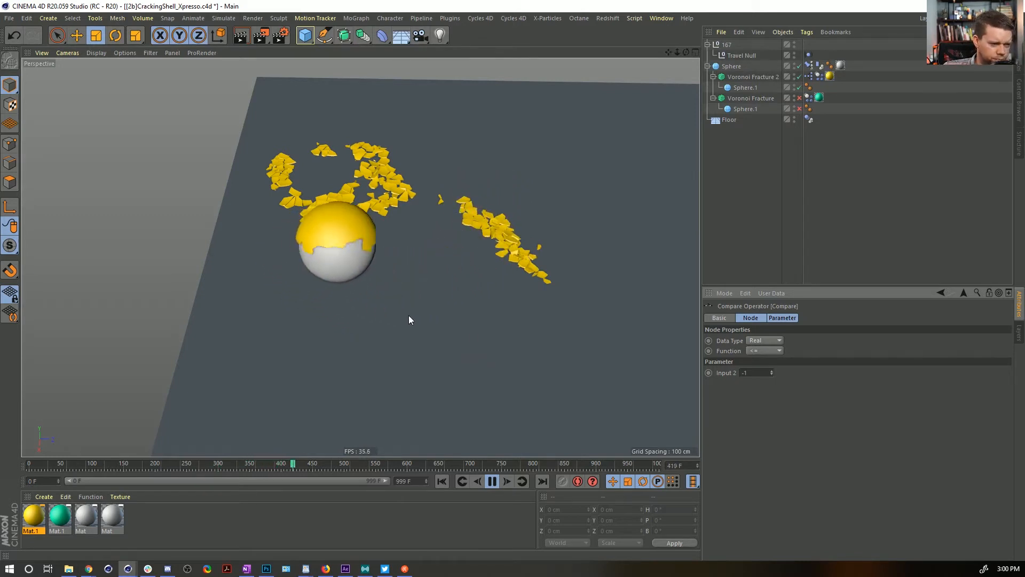
Stop the playback, return to the first frame and save the scene
left_click(492, 481)
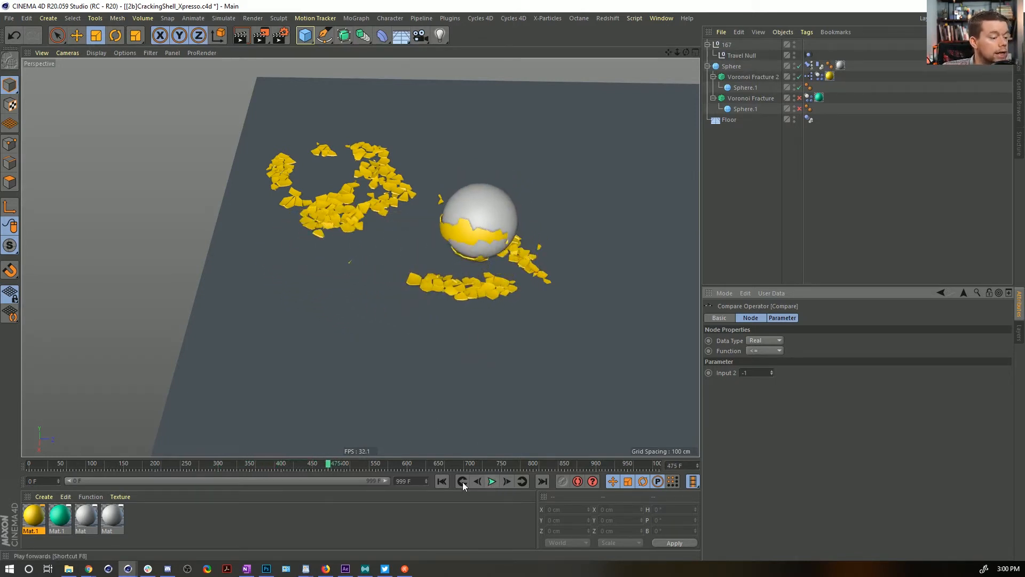
left_click(462, 481)
key("ctrl+s")
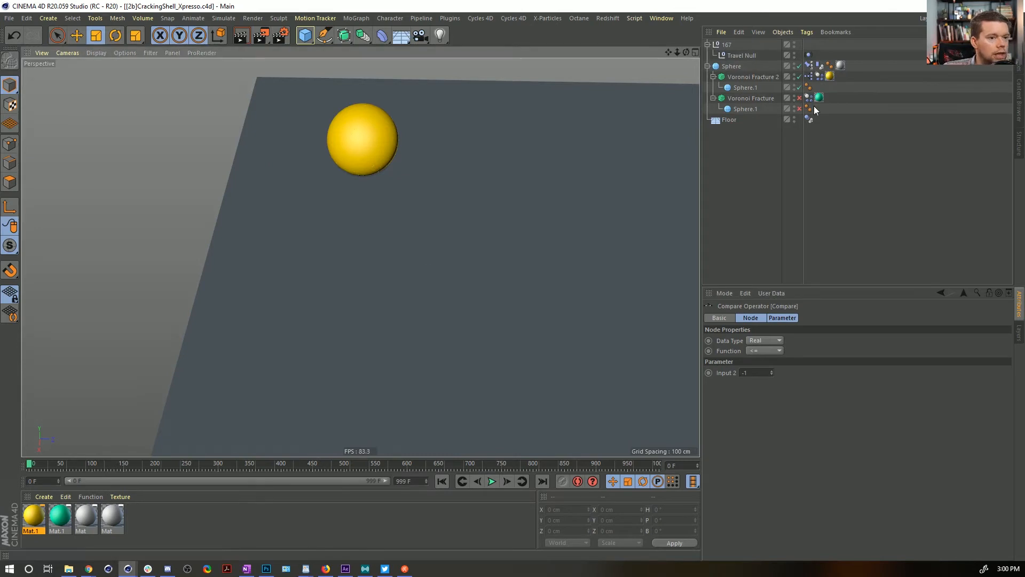
Select Voronoi Fracture 2's XPresso tag and close the XPresso Editor window still open behind the main window
left_click(809, 76)
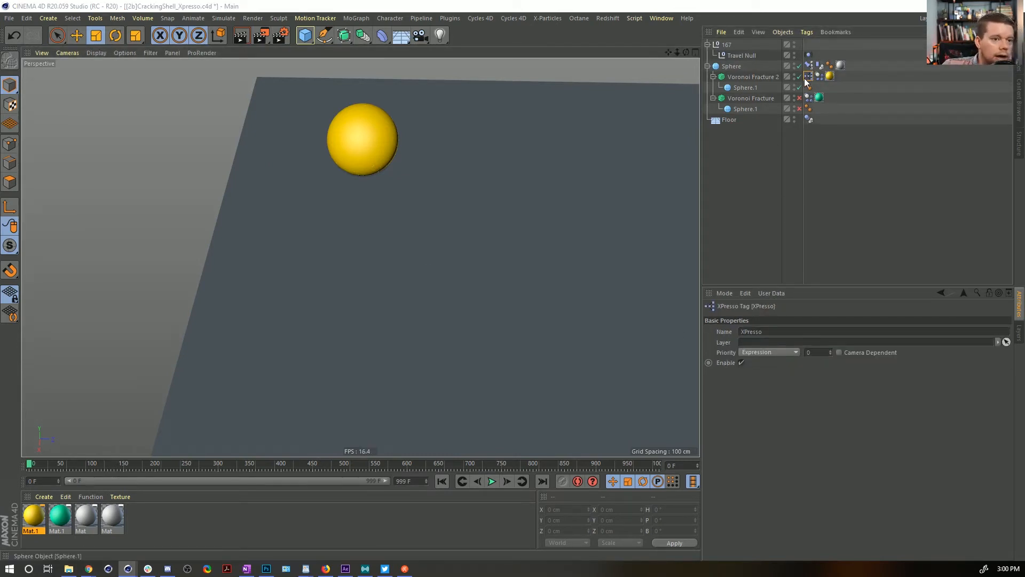
mouse_move(131, 569)
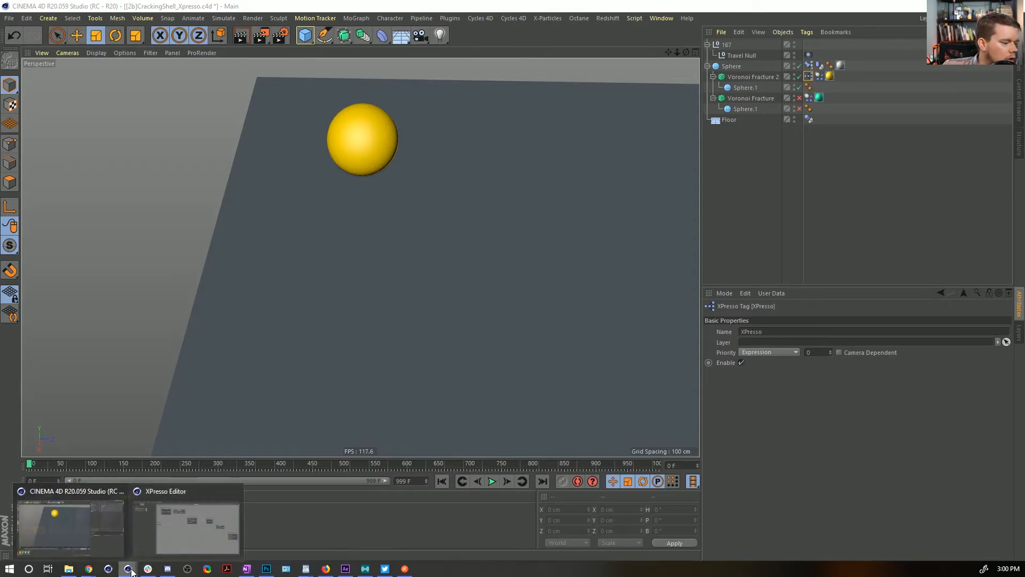
left_click(236, 491)
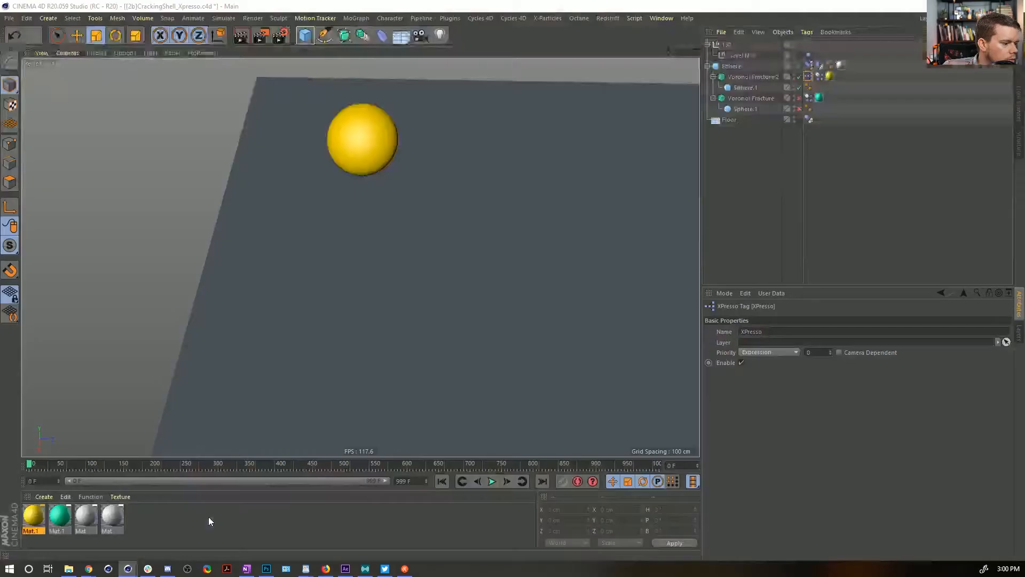
mouse_move(131, 569)
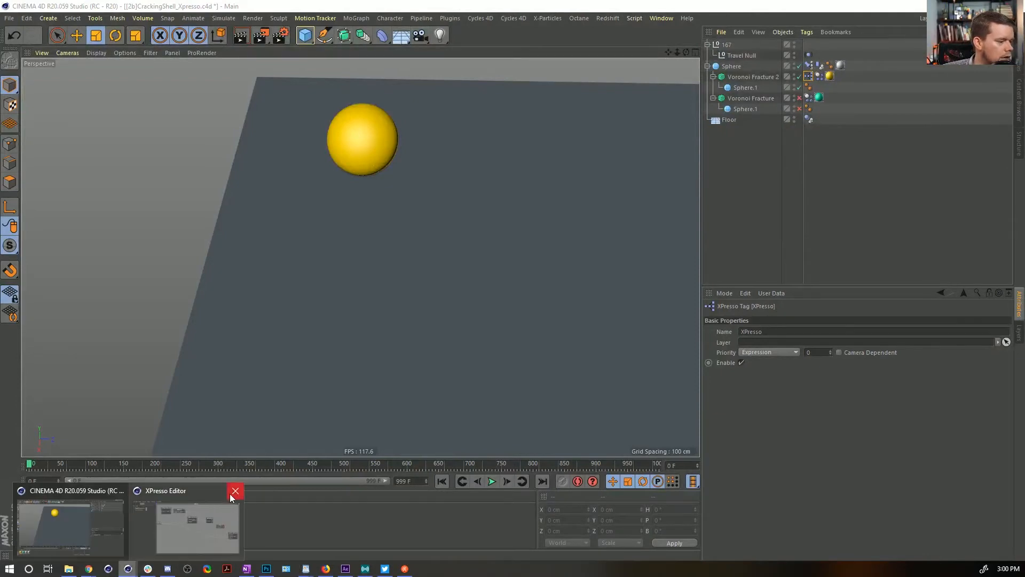
left_click(234, 491)
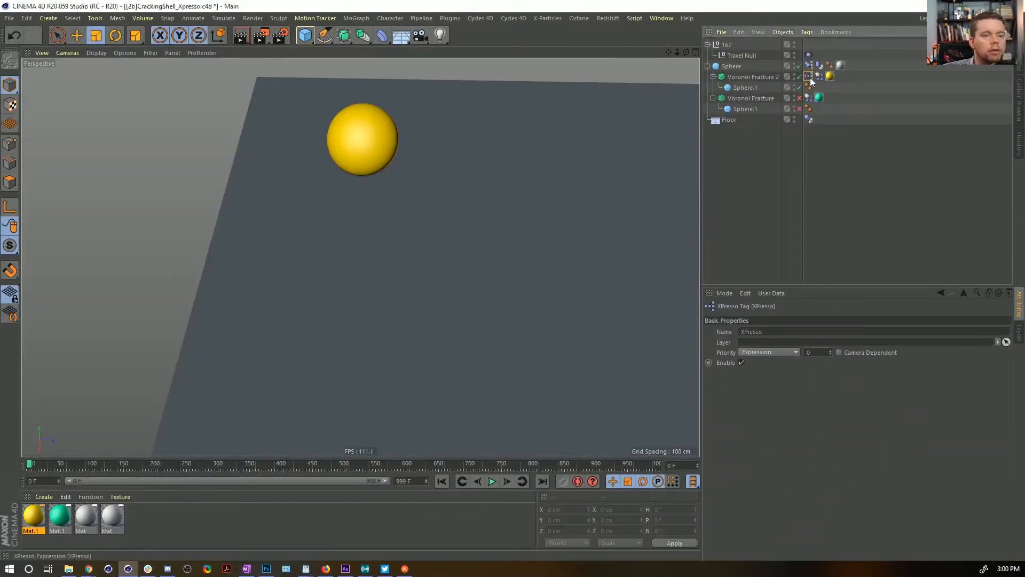
Reopen Voronoi Fracture 2's XPresso graph, examine its chain of iteration, position, compare and trigger nodes, and close the editor
double_click(810, 78)
left_click_drag(787, 73, 507, 73)
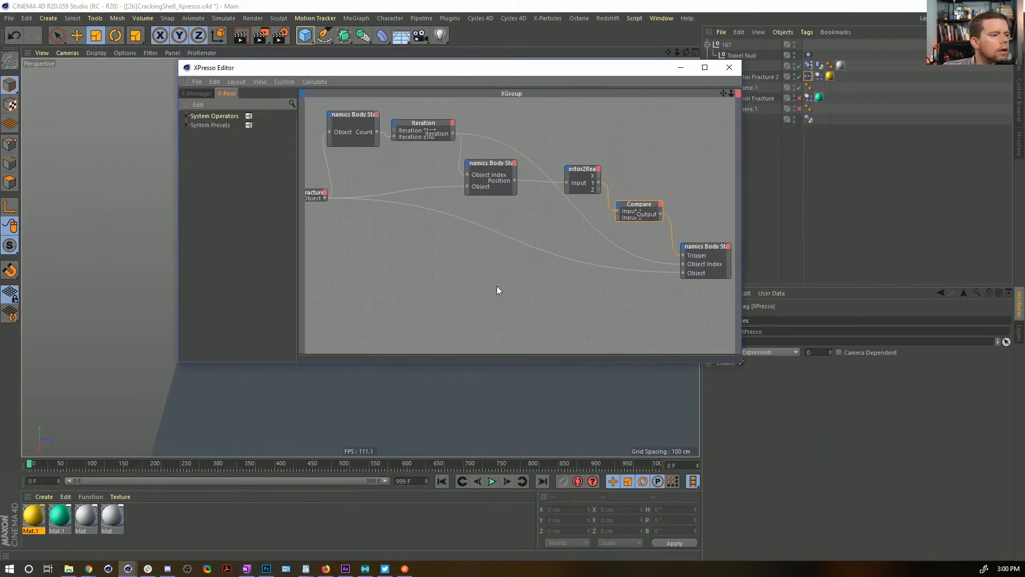
right_click_drag(496, 286, 472, 286, "alt")
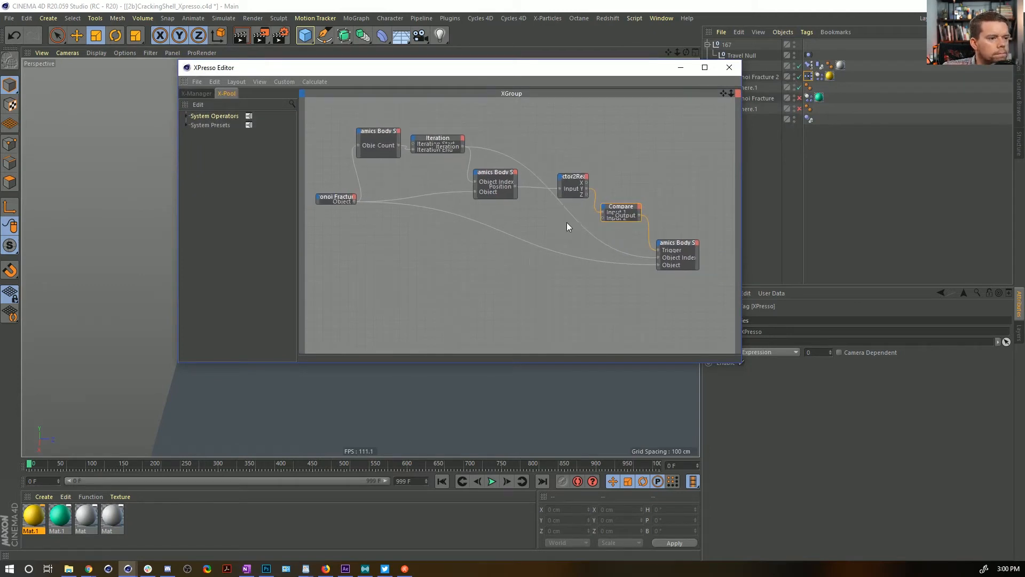
left_click(499, 197)
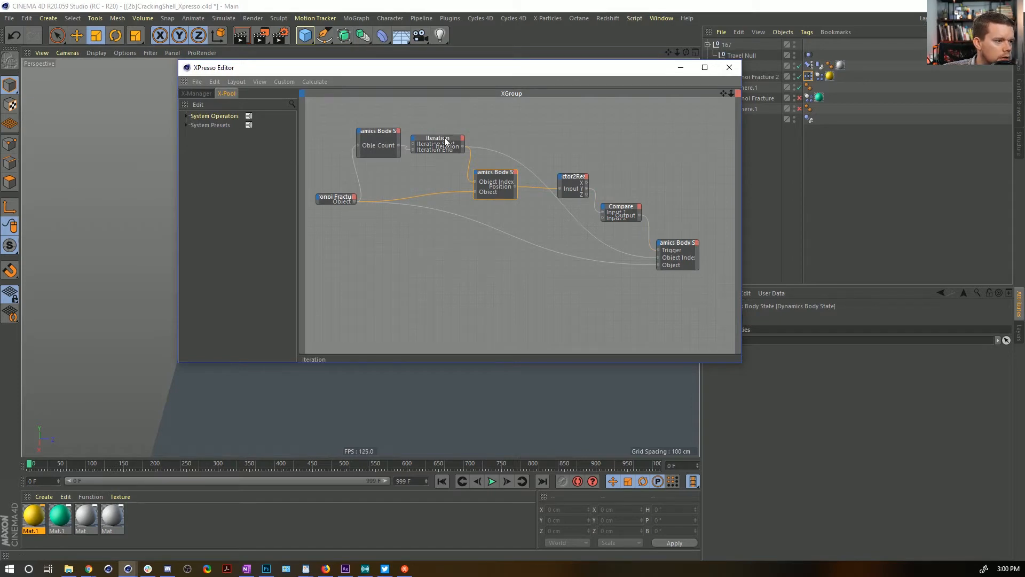
scroll(444, 136, "up", 2)
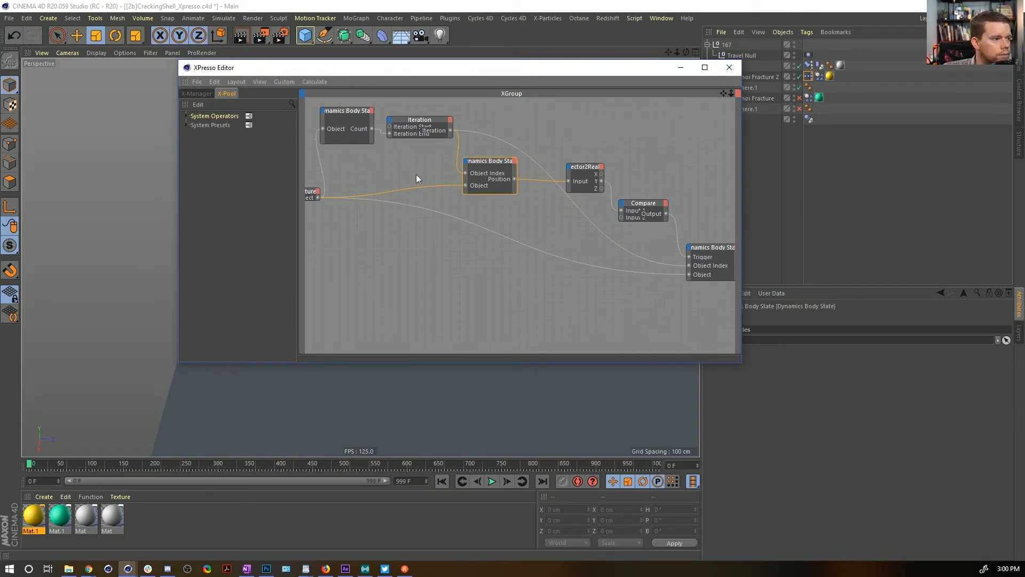
left_click(738, 67)
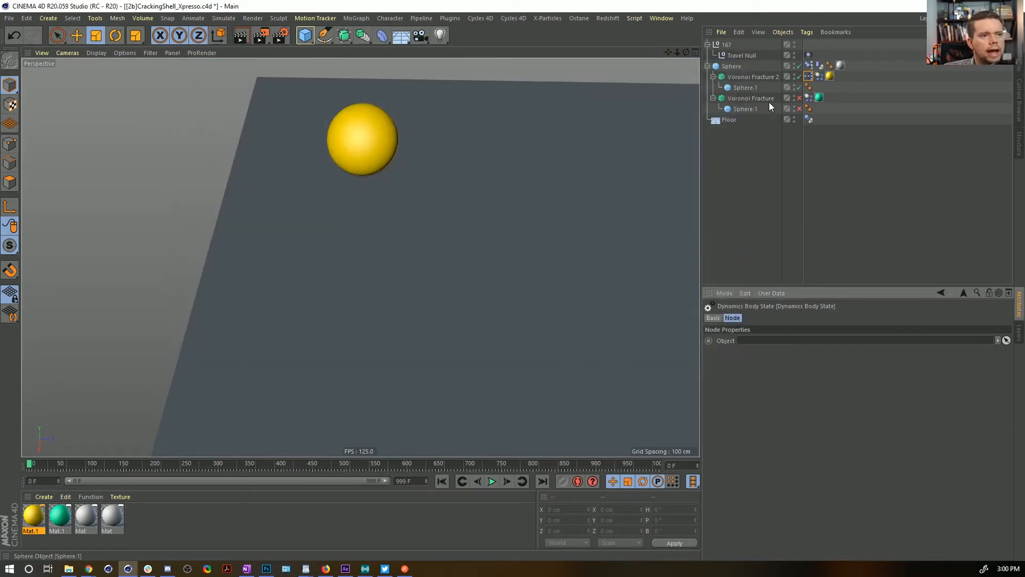
Delete the disabled Voronoi Fracture object and duplicate Voronoi Fracture 2 with its child sphere and tags under the main Sphere
left_click(764, 100)
key("Delete")
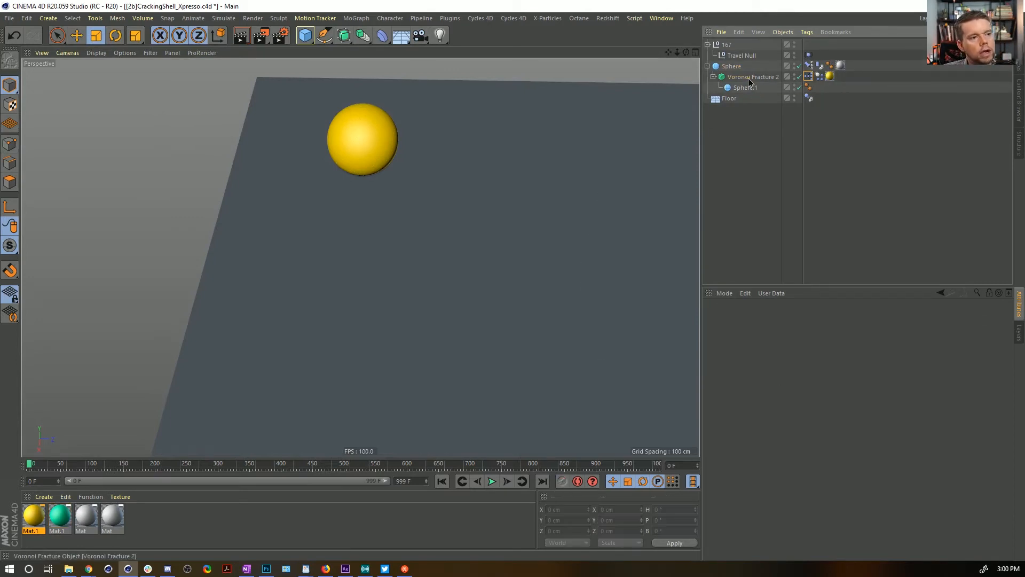
left_click(751, 76)
left_click_drag(754, 75, 743, 48, "ctrl")
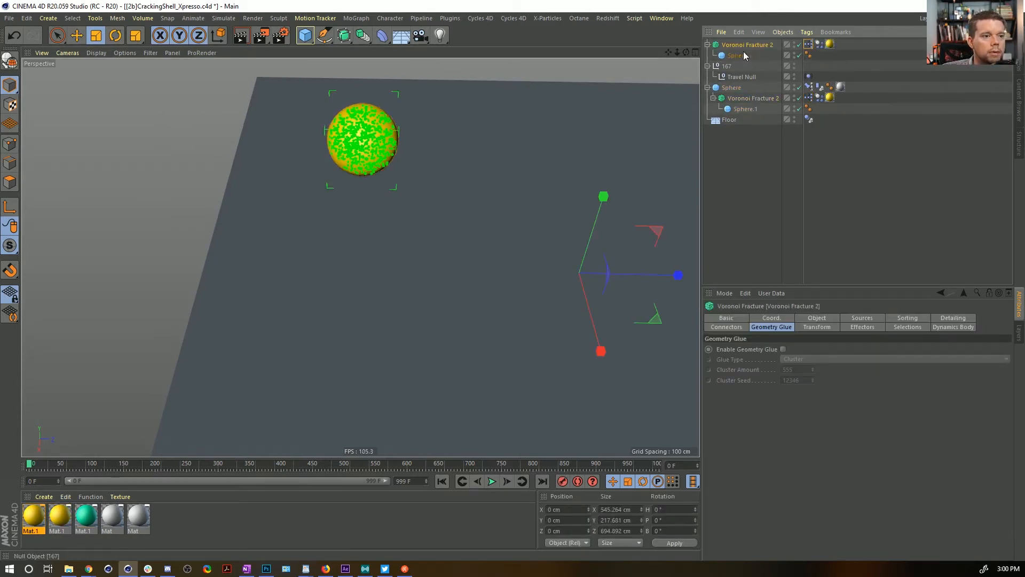
Set the radius of Sphere.1 inside the upper Voronoi Fracture 2 to 102.1 cm and deselect it
left_click(744, 88)
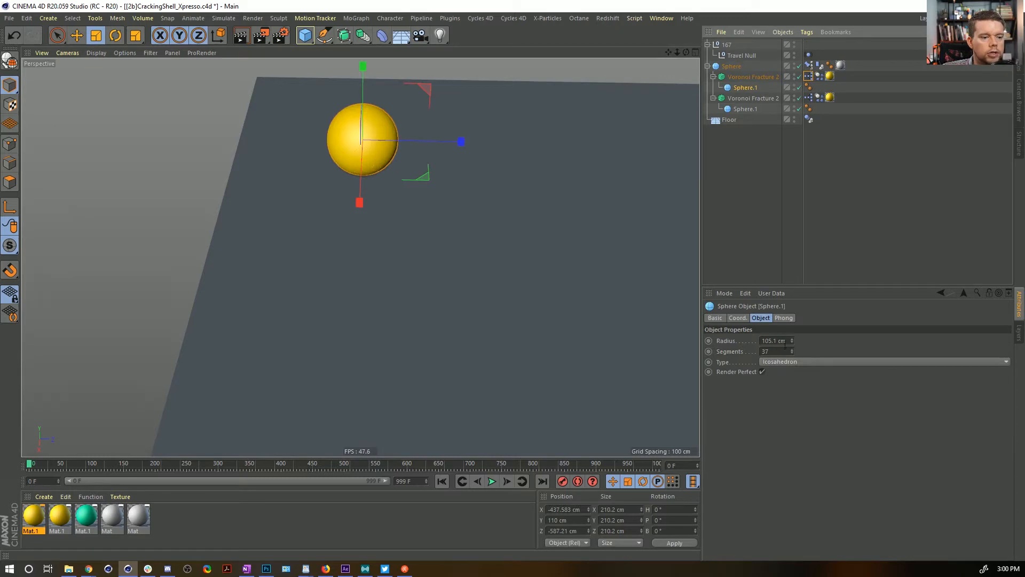
mouse_move(792, 344)
left_mouse_down()
mouse_move(793, 358)
mouse_move(792, 344)
left_mouse_up()
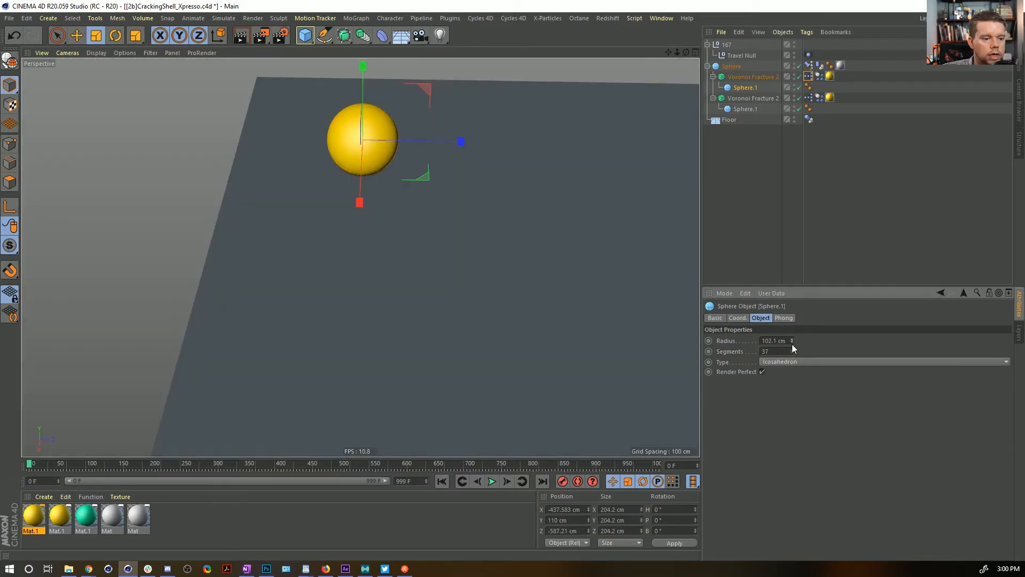
left_click(813, 227)
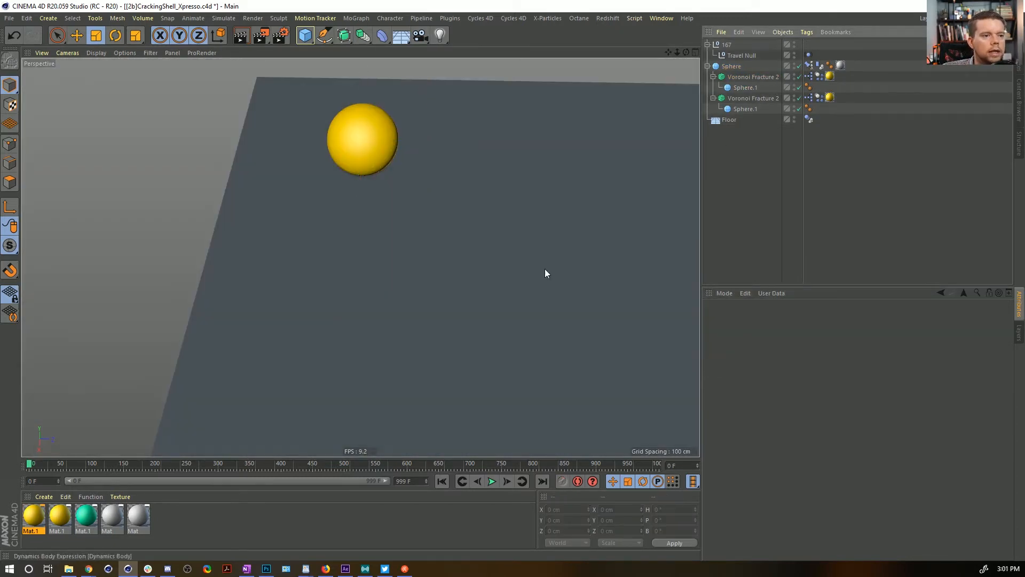
Replace the first Voronoi Fracture's yellow material with the green one and rename the object Voronoi Fracture 1
left_click_drag(92, 511, 896, 104)
left_click_drag(840, 79, 834, 78)
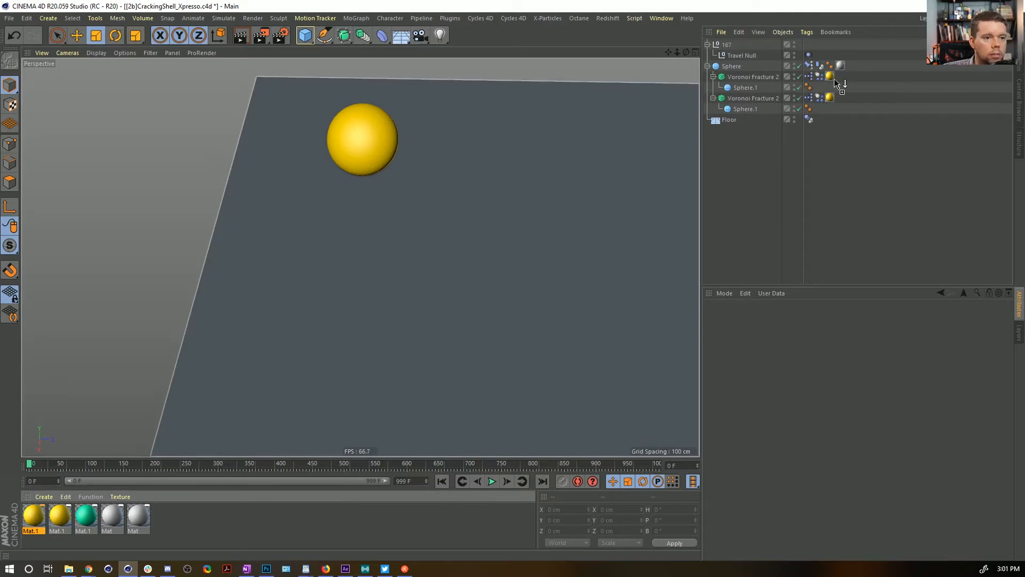
double_click(781, 76)
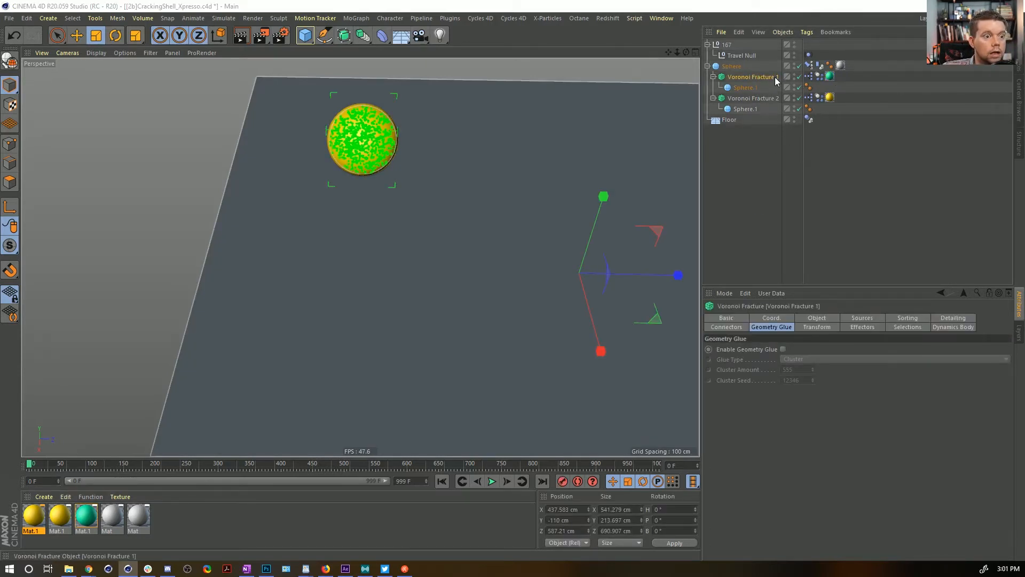
Show the dynamics settings of Voronoi Fracture 1's Dynamics Body tag and play the simulation
left_click(817, 78)
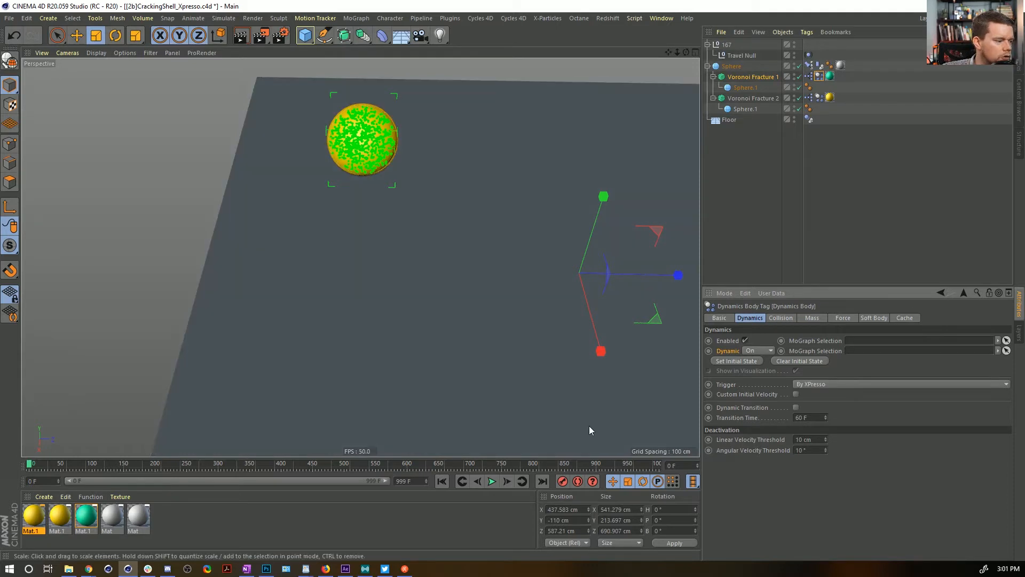
left_click(491, 480)
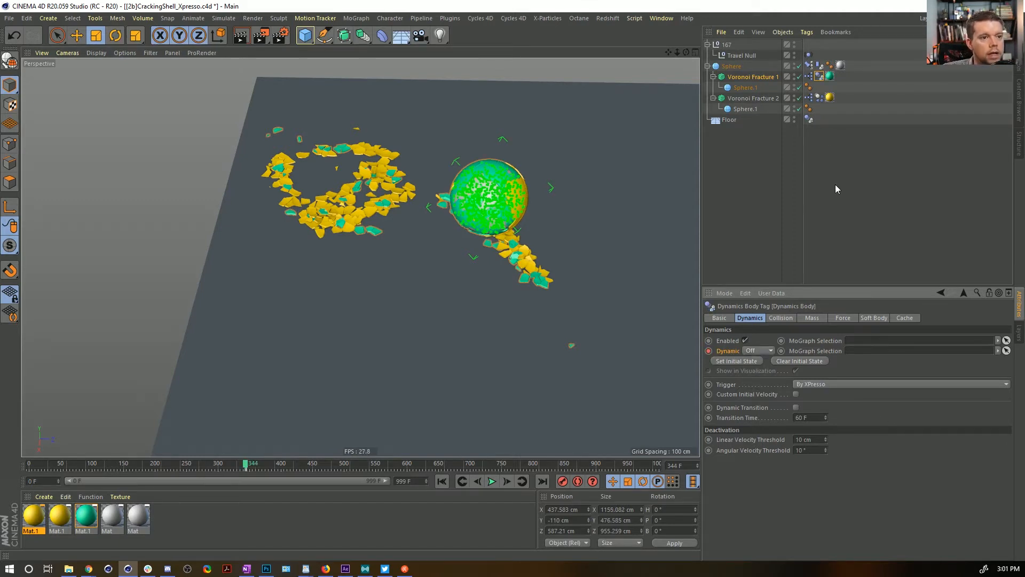
In Voronoi Fracture 1's XPresso graph, set the Compare node's Input 2 to 3 and replay the simulation from the first frame
double_click(818, 76)
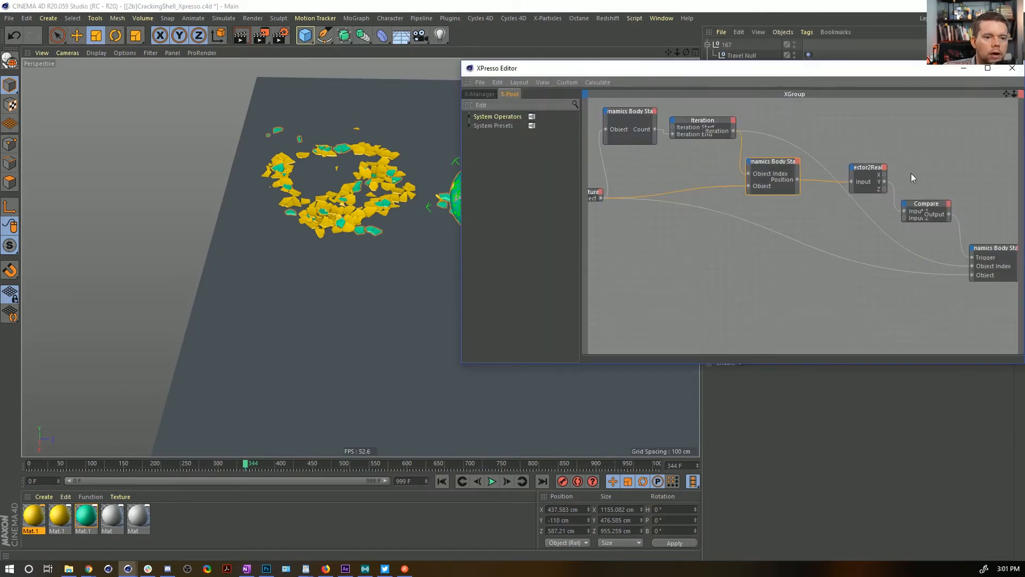
left_click_drag(878, 70, 646, 555)
left_click(772, 371)
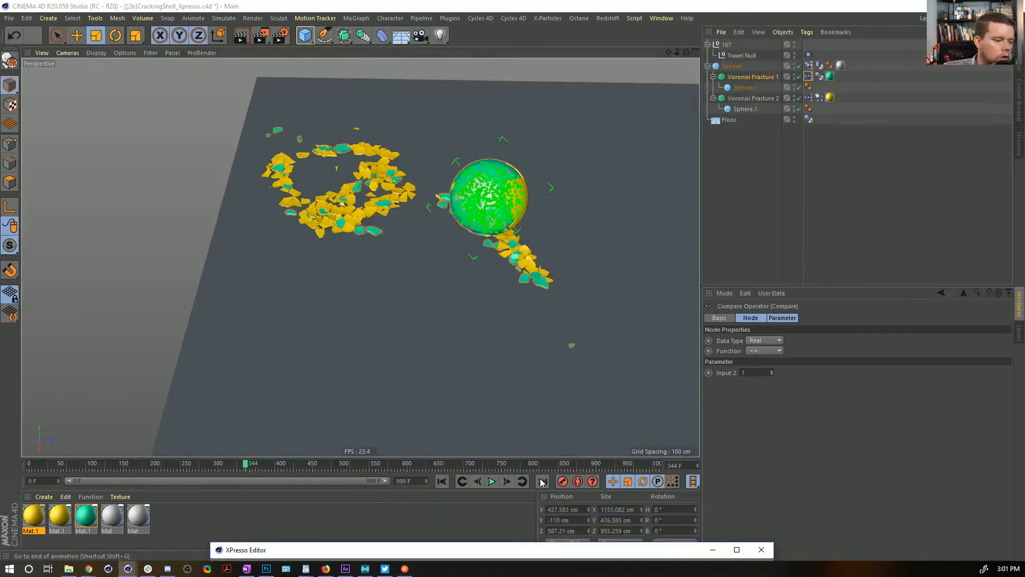
left_click(492, 481)
left_click(712, 233)
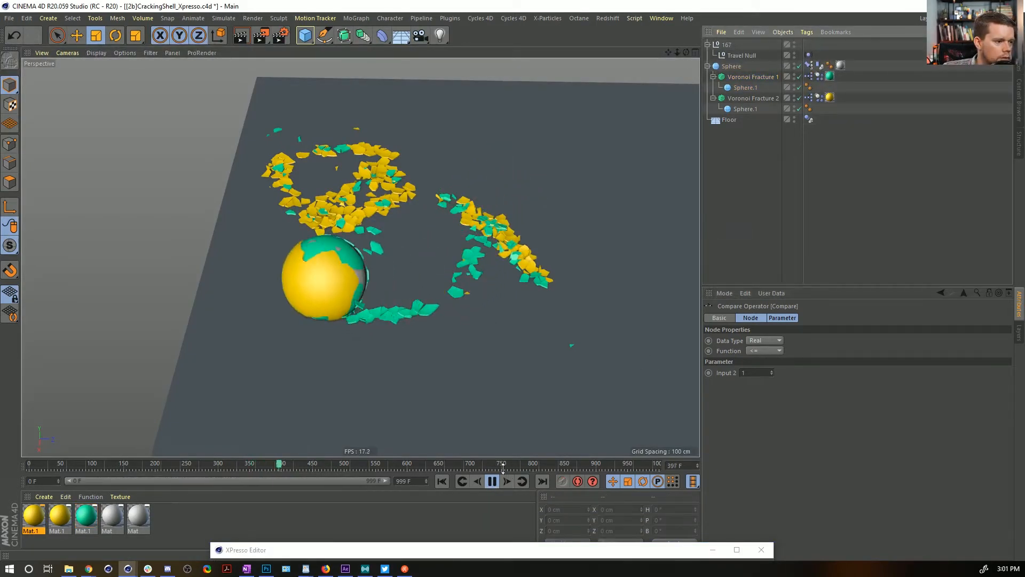
left_click(770, 369)
left_click(771, 369)
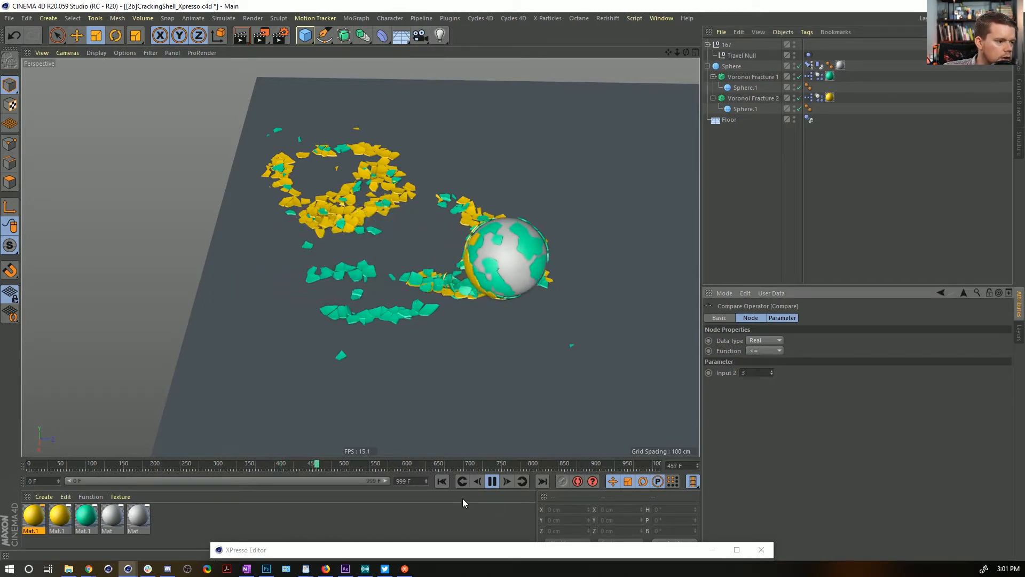
left_click(446, 479)
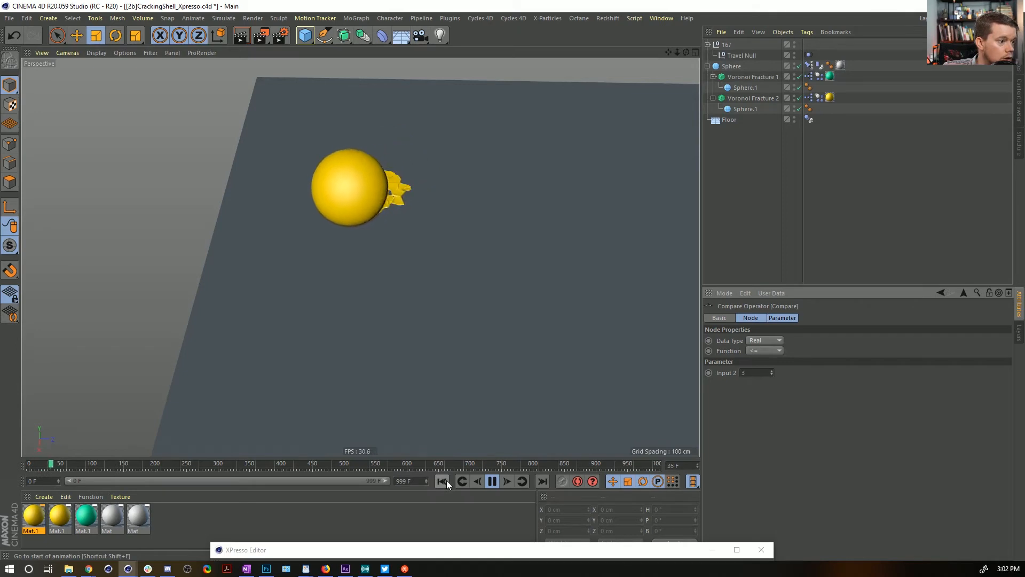
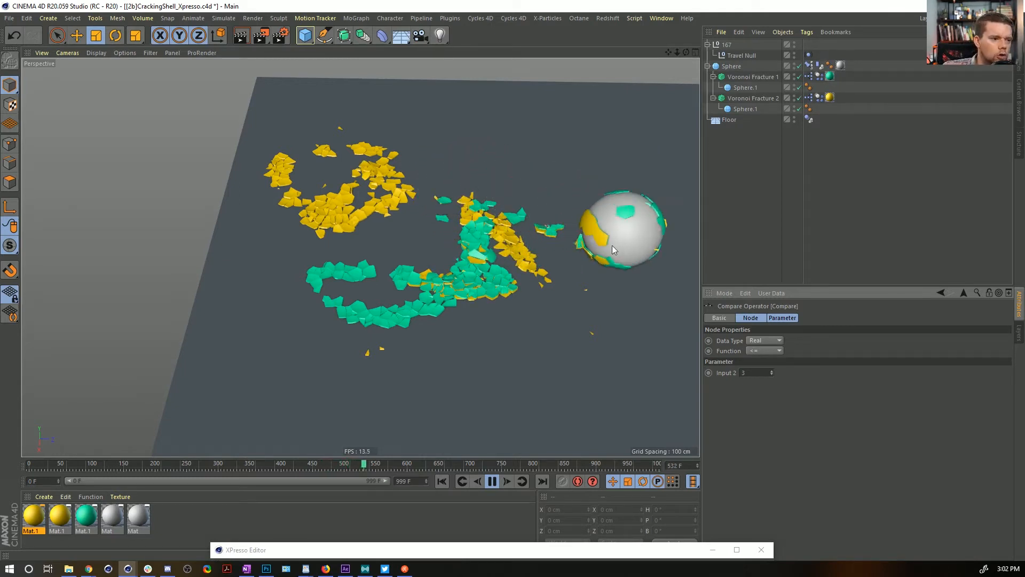
Set Voronoi Fracture 1's point generator to a point amount of 913 and seed 12377, and replay the simulation from the start
left_click(748, 77)
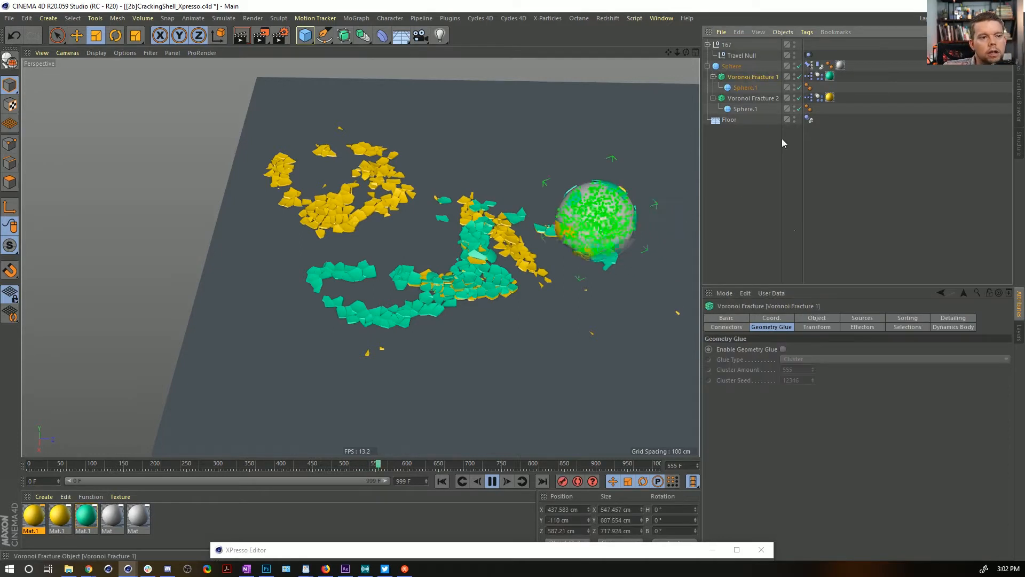
left_click(812, 377)
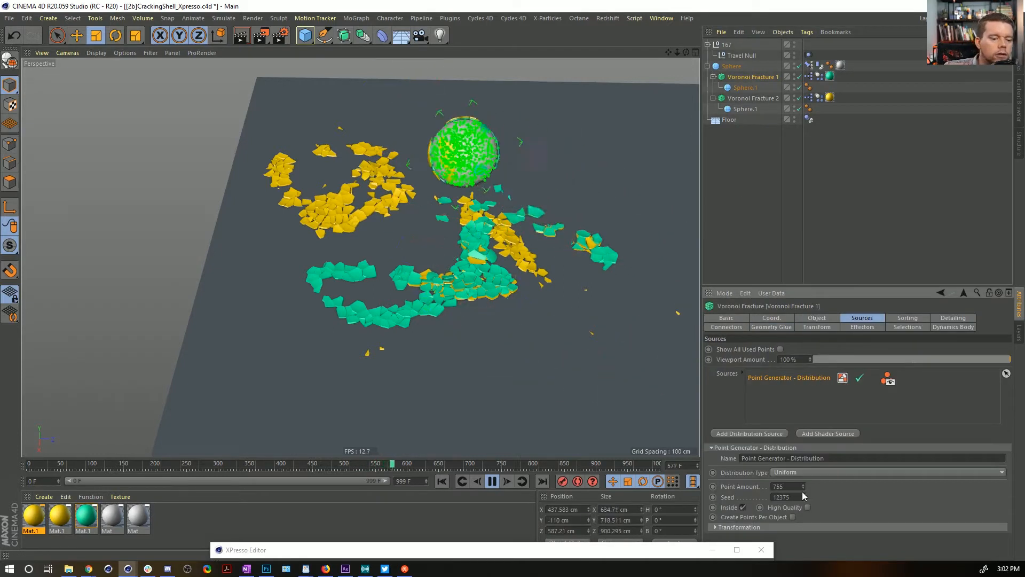
left_click_drag(803, 496, 802, 475)
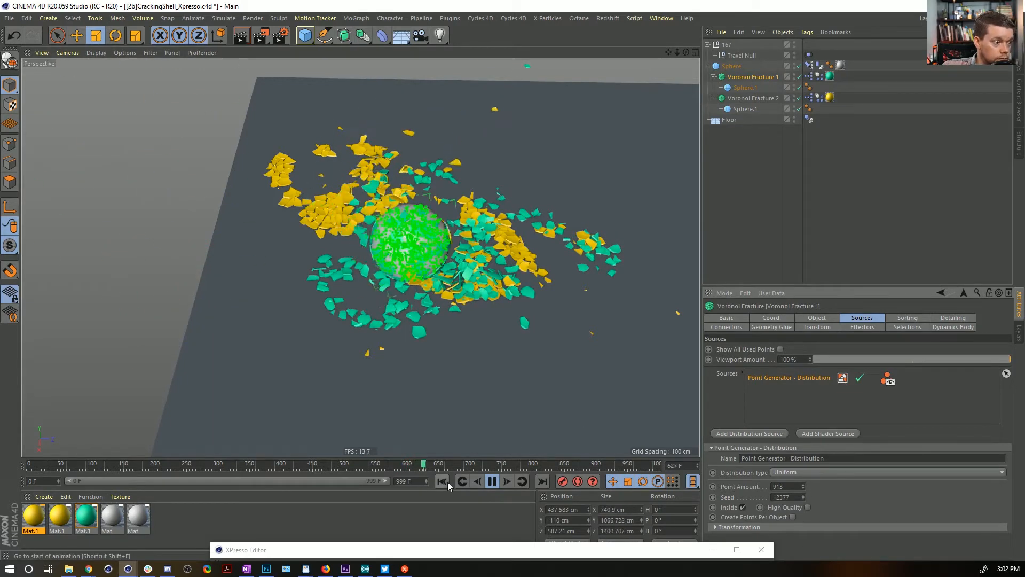
left_click(752, 204)
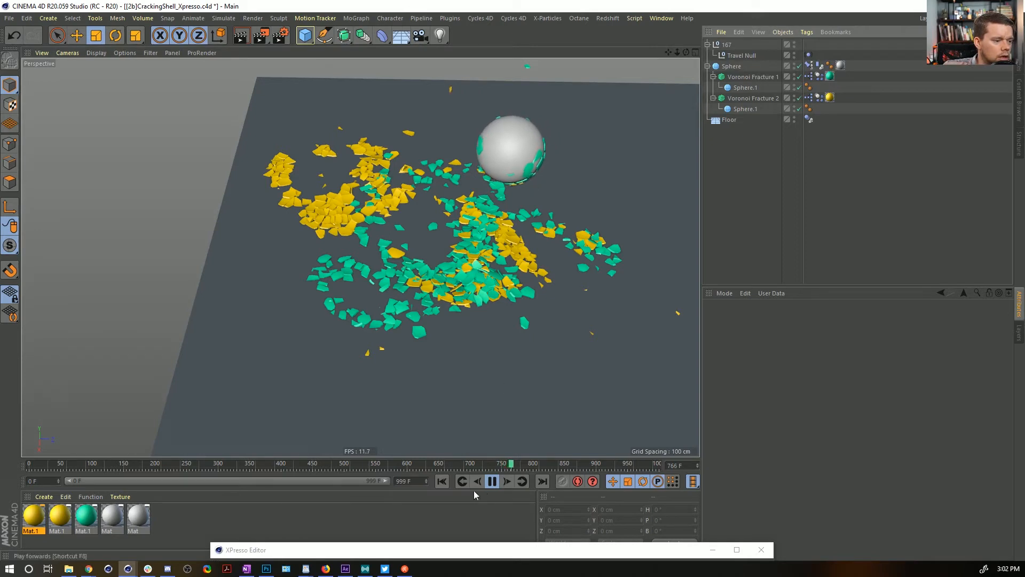
left_click(442, 482)
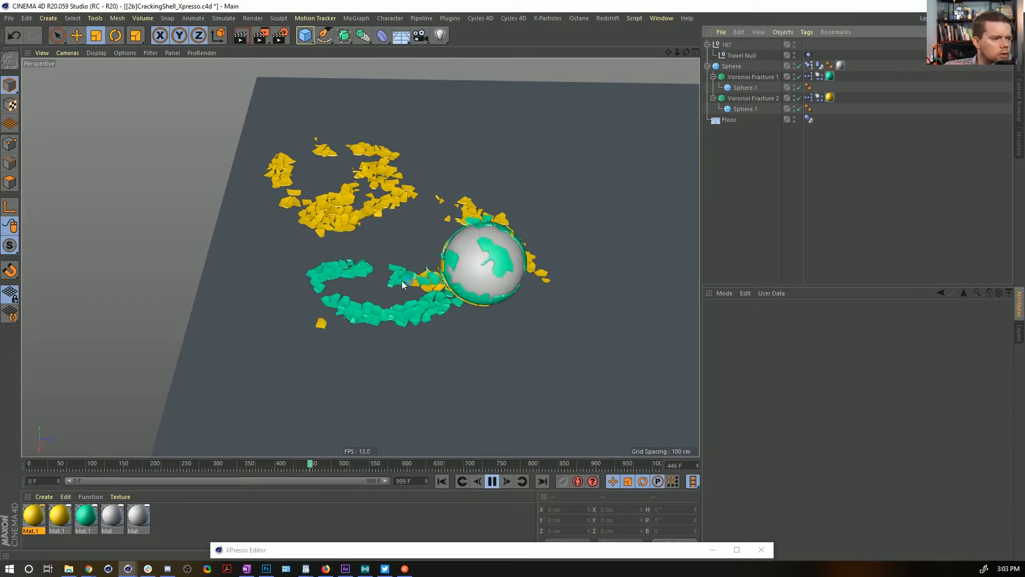
Pause the simulation, select the Travel Null, and examine the sphere and its fallen shell pieces from several angles
left_click(491, 481)
left_click_drag(435, 283, 431, 327, "alt")
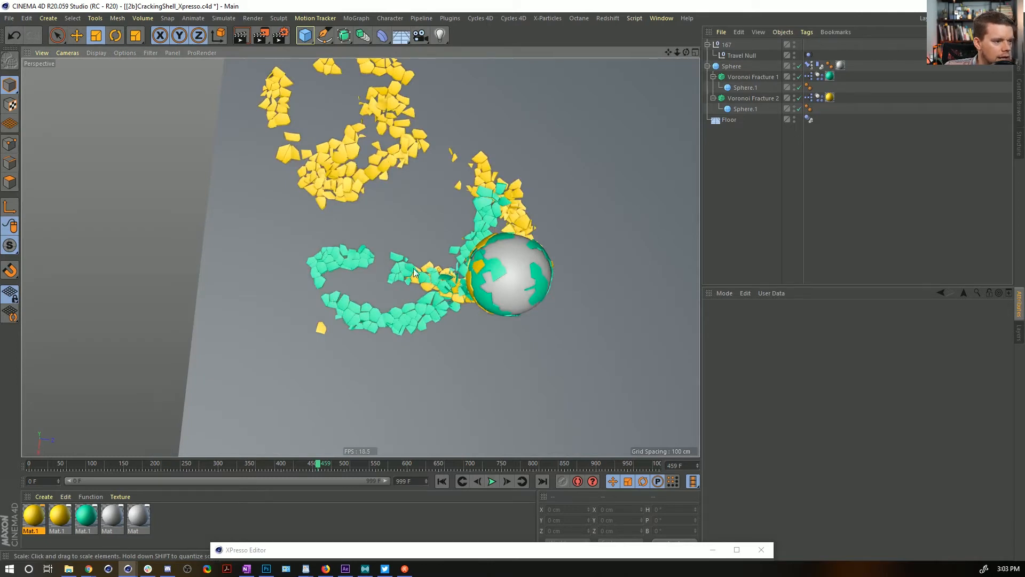
left_click(745, 55)
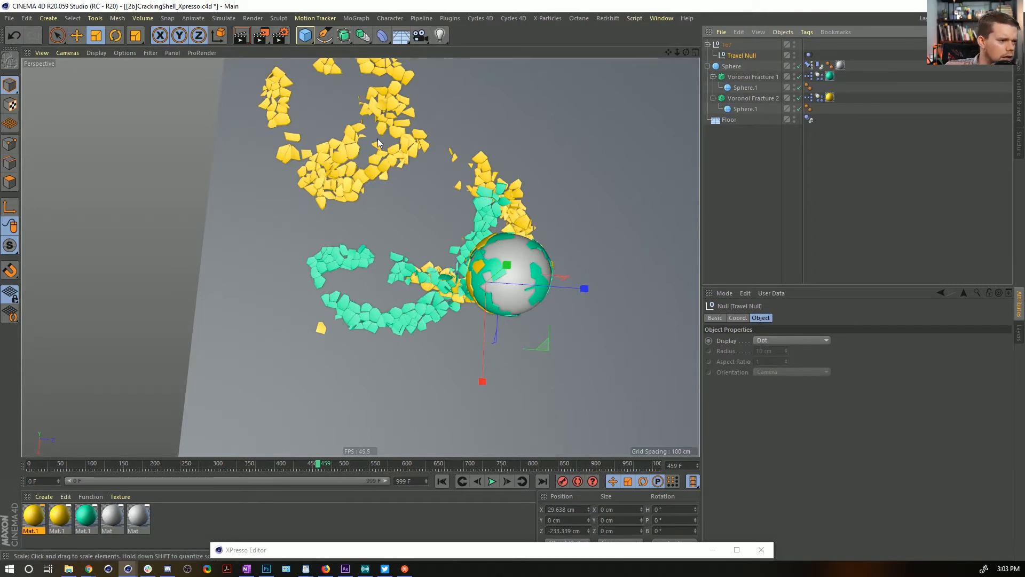
left_click_drag(572, 239, 516, 237, "alt")
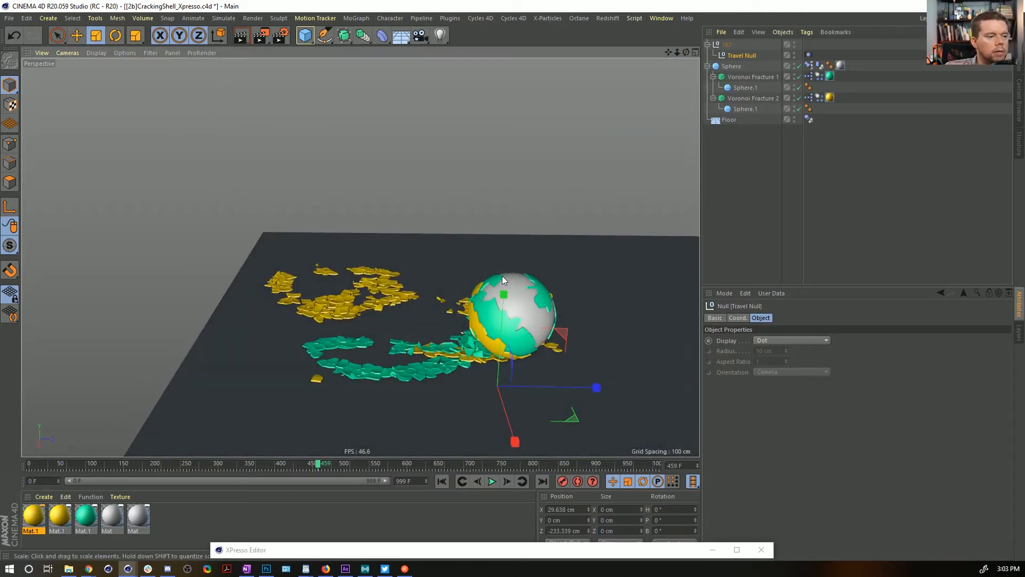
left_click_drag(521, 291, 453, 287, "alt")
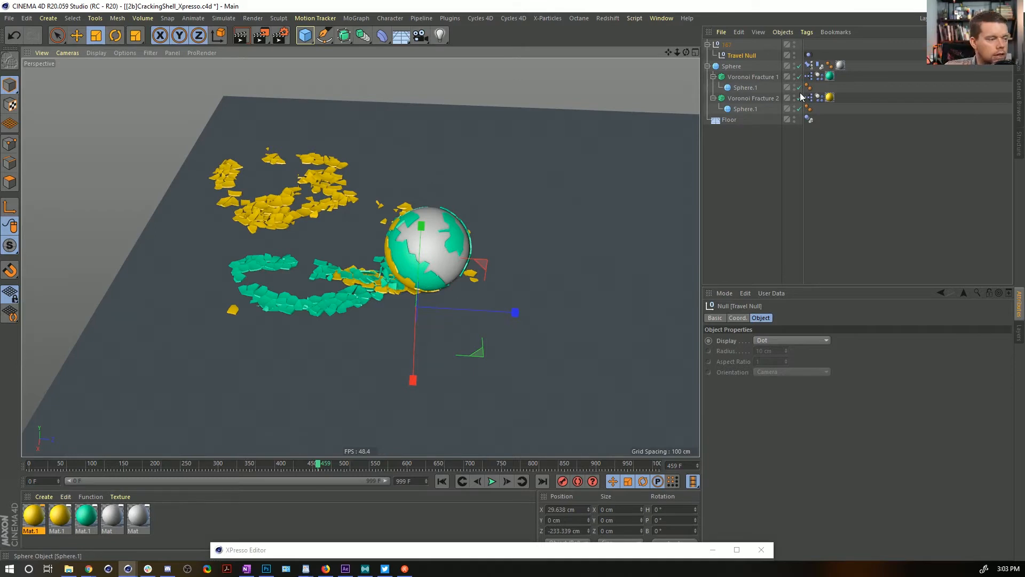
Return to the first frame and bring the XPresso graph into view with Voronoi Fracture 2's XPresso tag selected
left_click(441, 481)
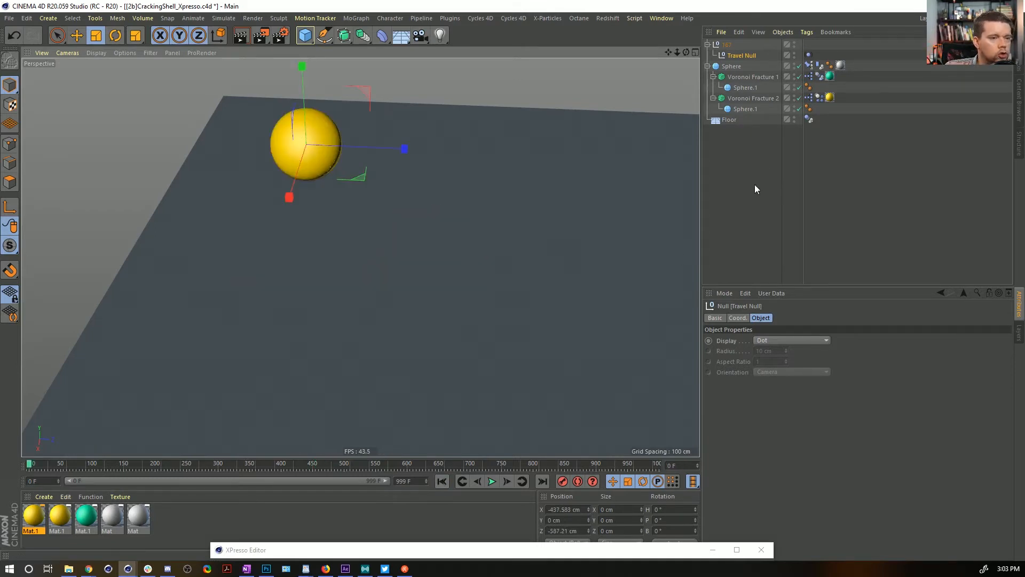
left_click(809, 97)
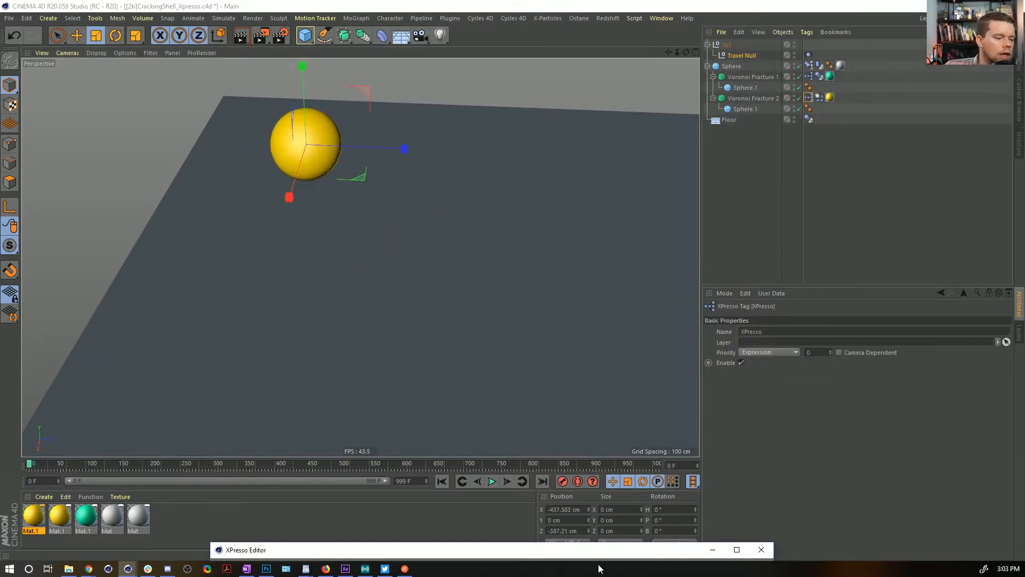
left_click_drag(596, 550, 431, 77)
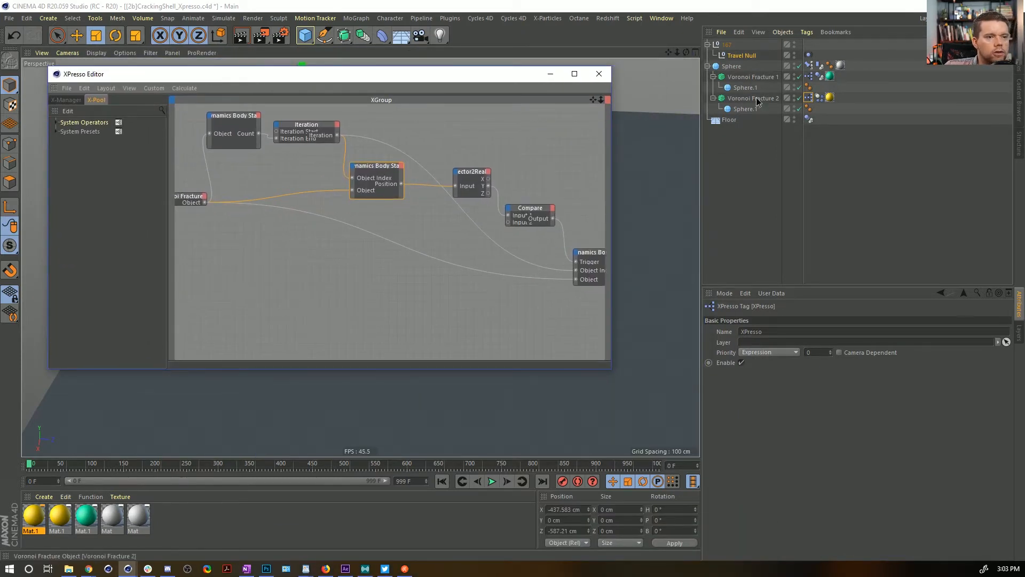
Add a user data group named "Shell Dynamics" to Voronoi Fracture 2
left_click(753, 98)
left_click(772, 293)
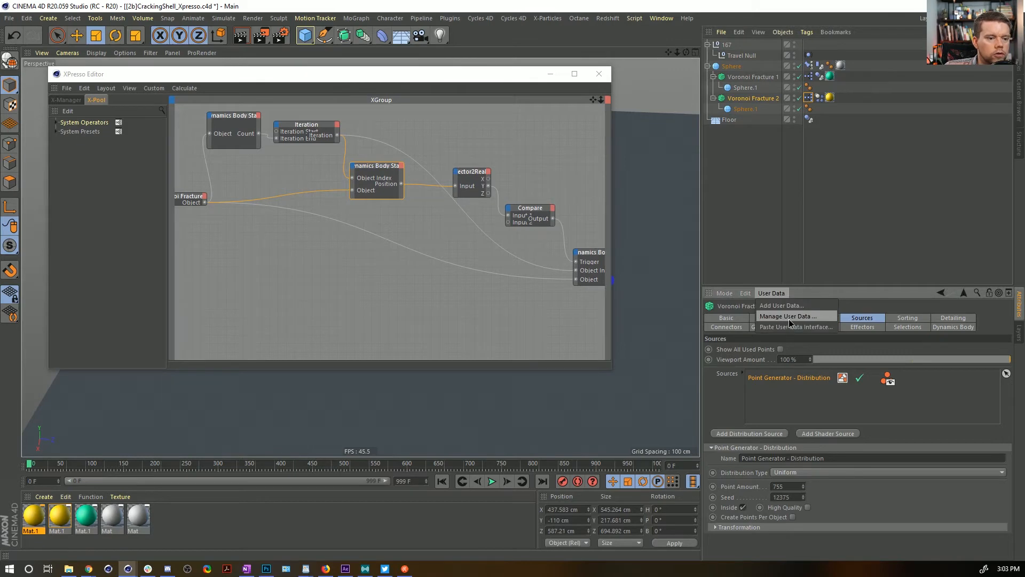
left_click(789, 318)
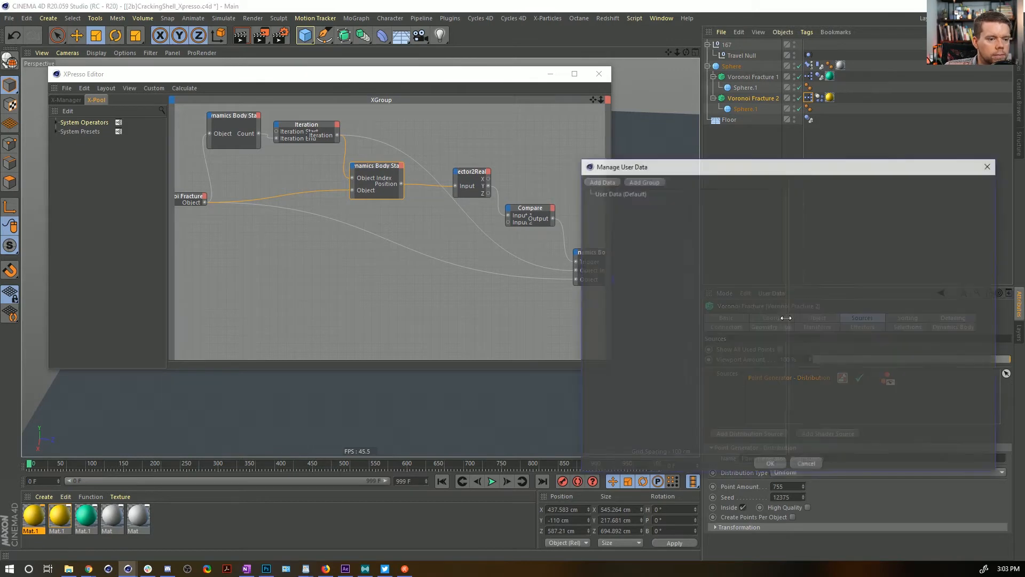
left_click(640, 180)
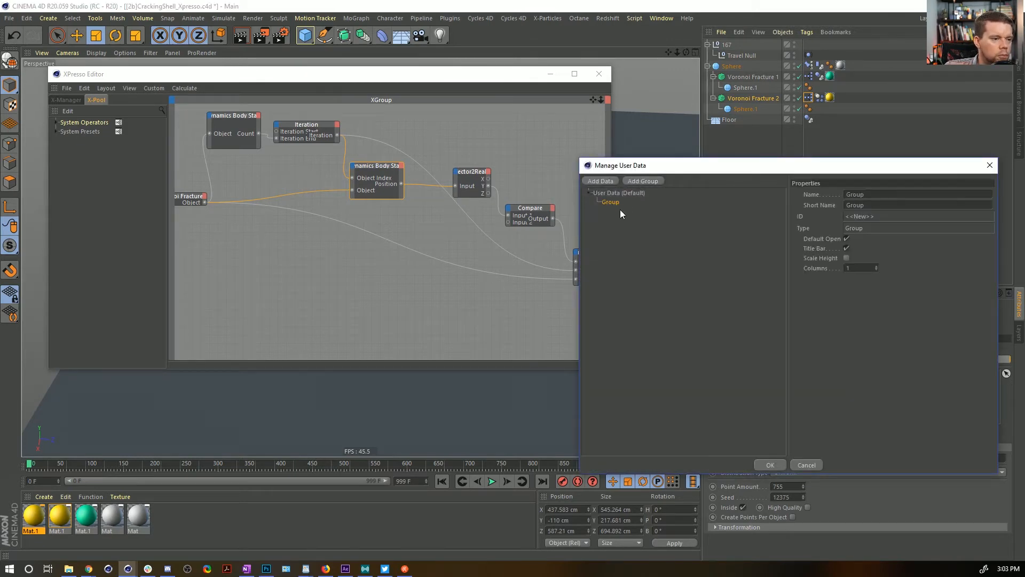
left_click(886, 194)
type("Sh")
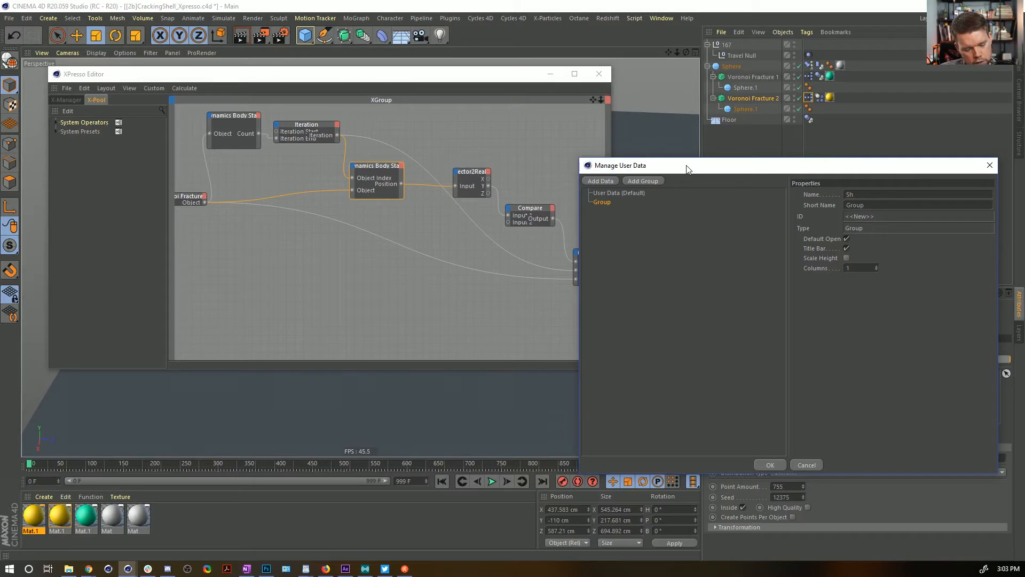
type("ell Dyanmics")
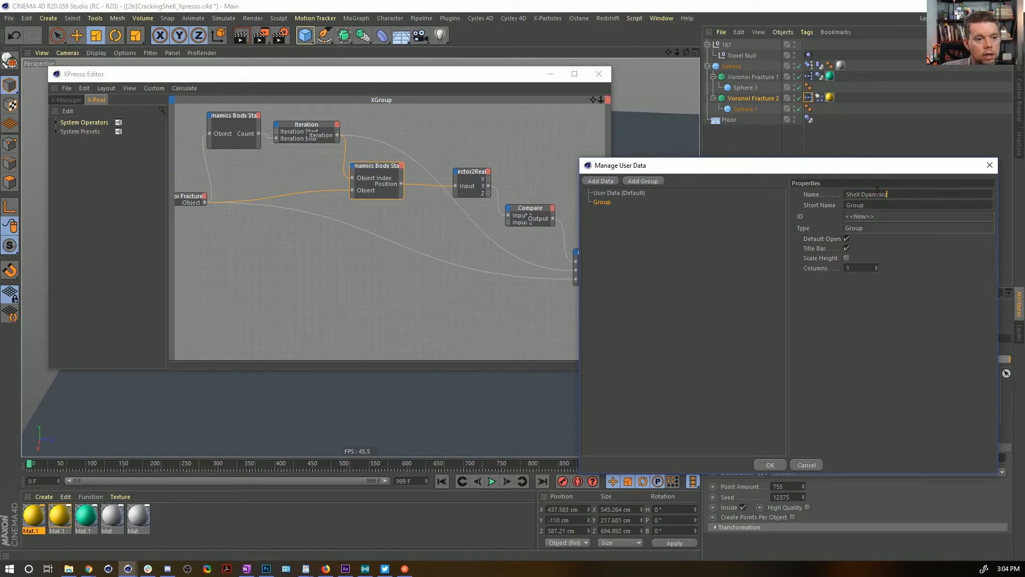
left_click_drag(887, 194, 867, 212)
type("na")
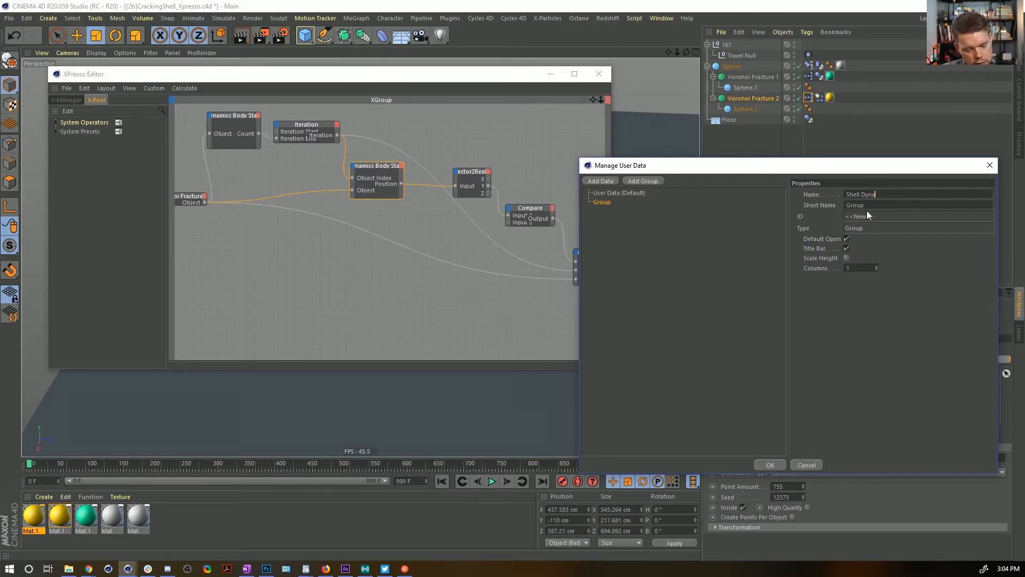
type("mics")
key("Return")
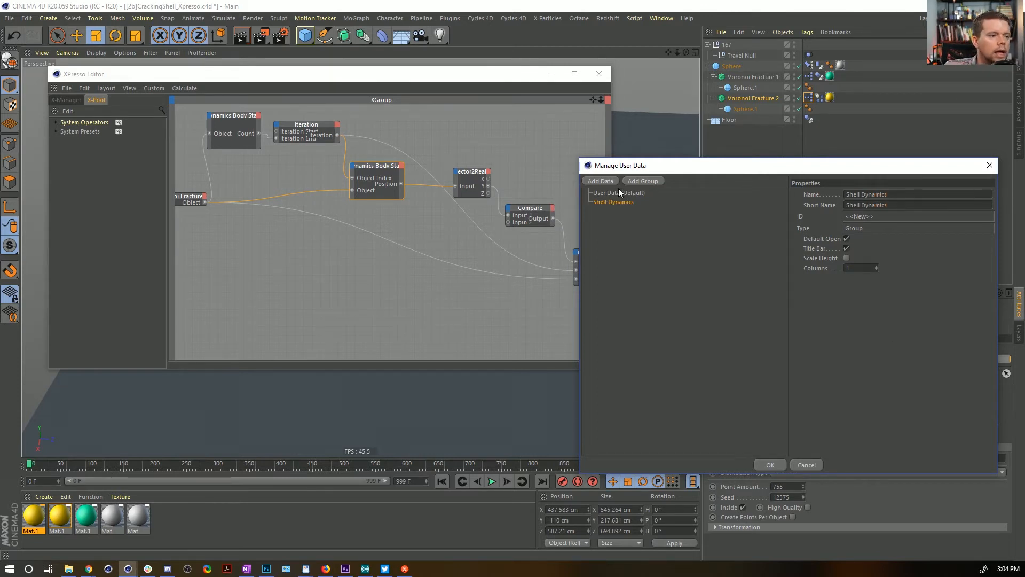
Add a data entry to the Shell Dynamics group and set its data type to Time
left_click(602, 181)
left_click(863, 246)
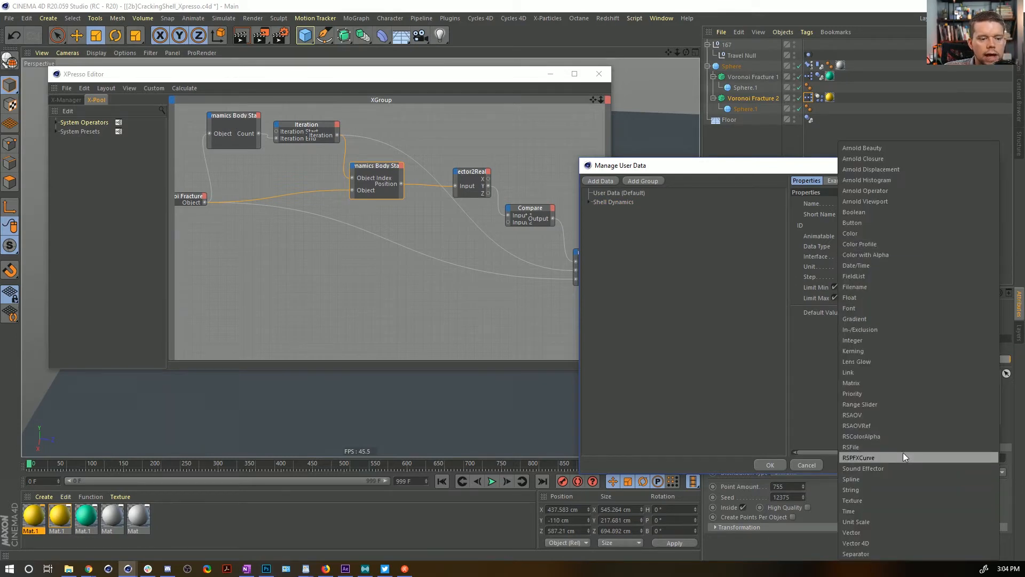
left_click(883, 511)
left_click(869, 245)
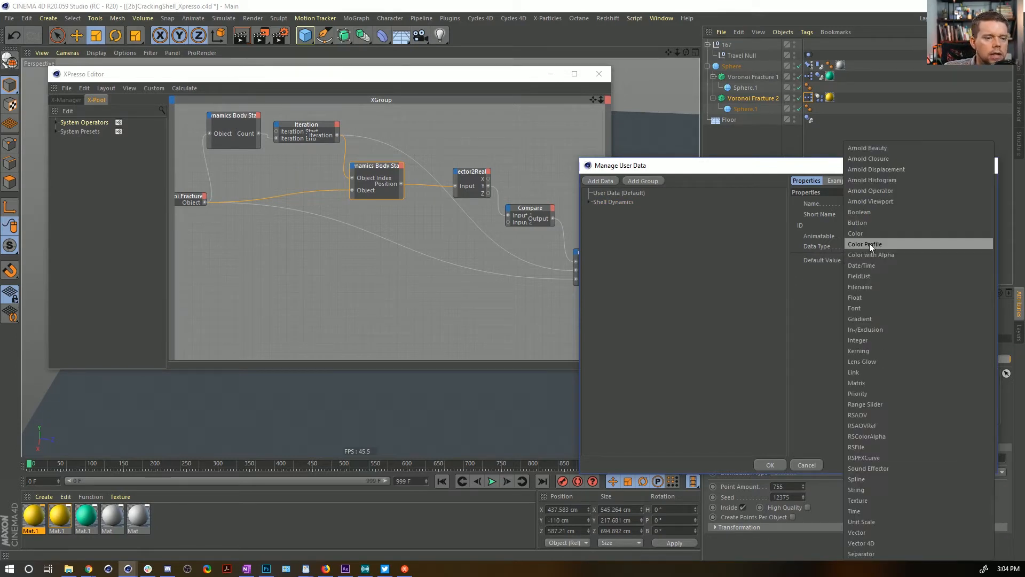
left_click(815, 324)
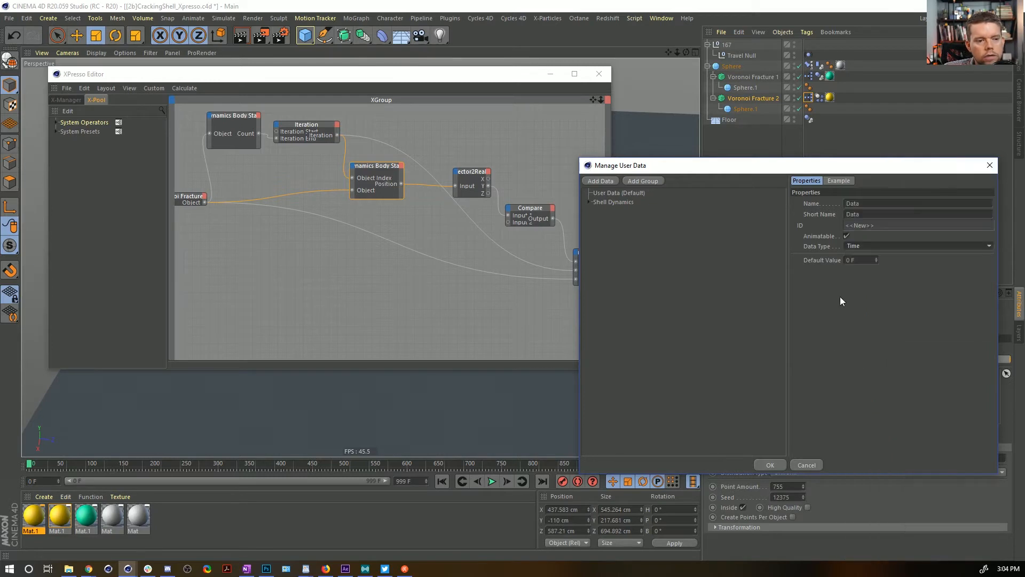
Rename the data entry in the Shell Dynamics group as "Start Time"
left_click(589, 203)
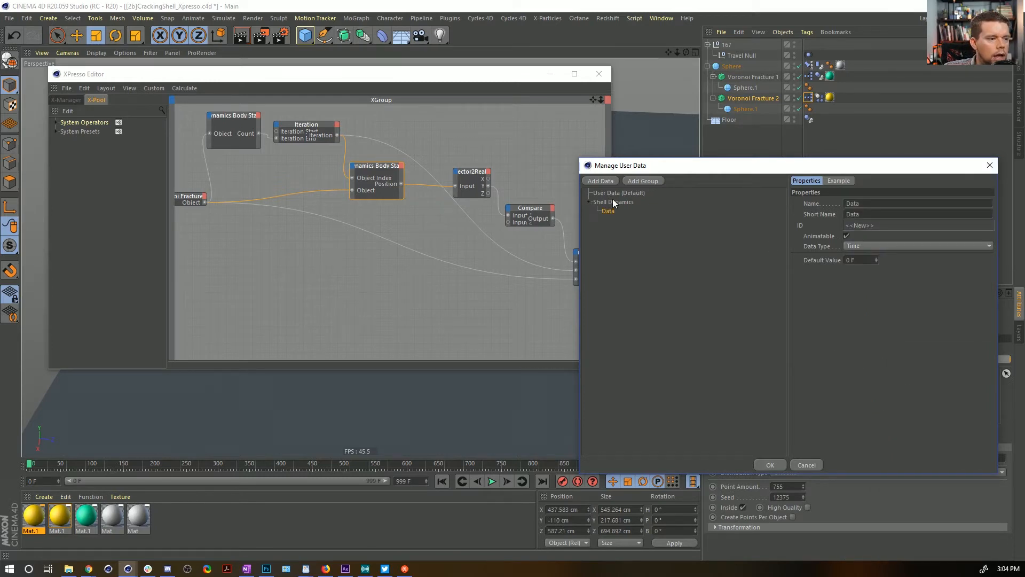
left_click(613, 202)
left_click(609, 211)
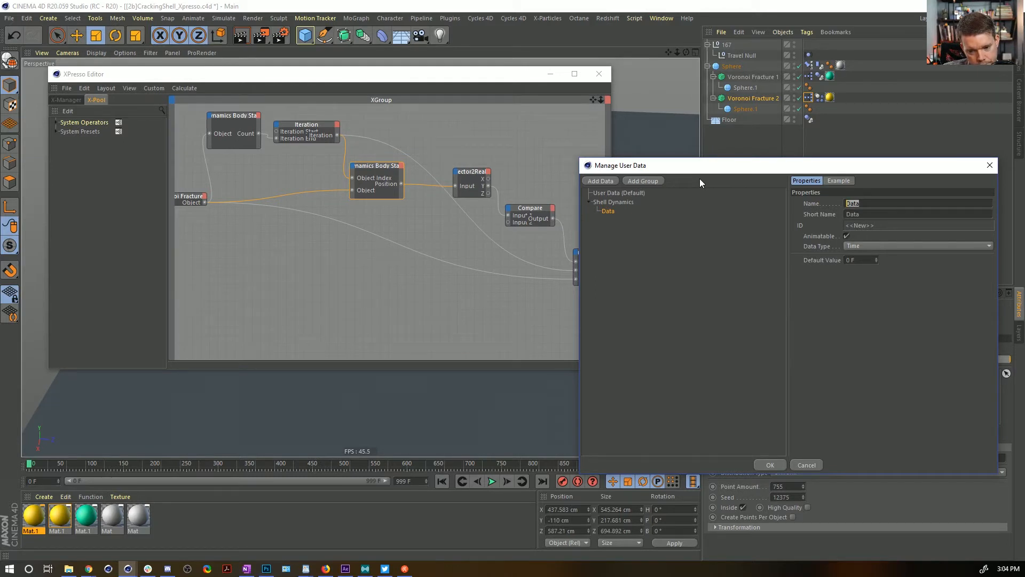
type("Sta")
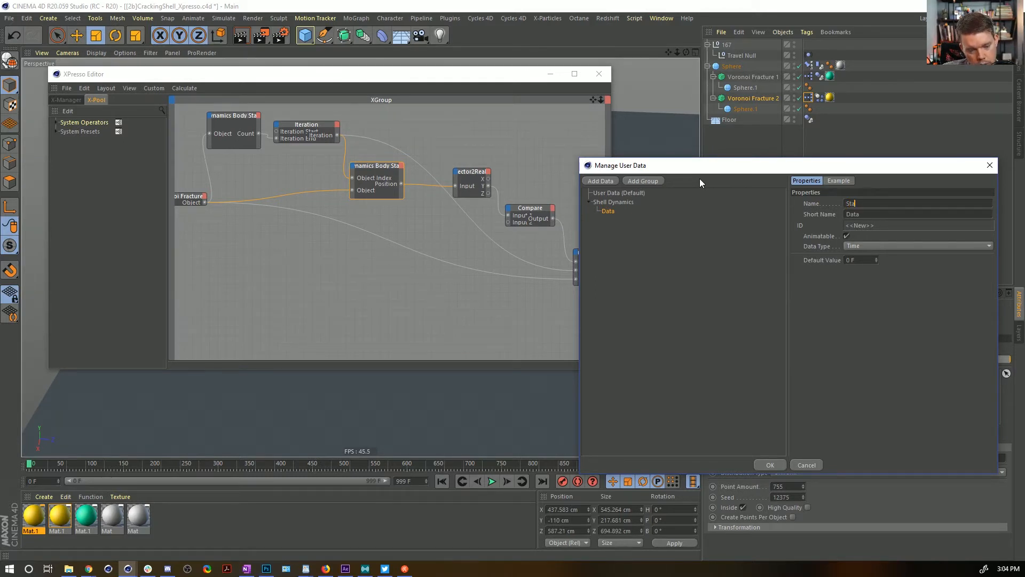
type("rt Time")
key("Return")
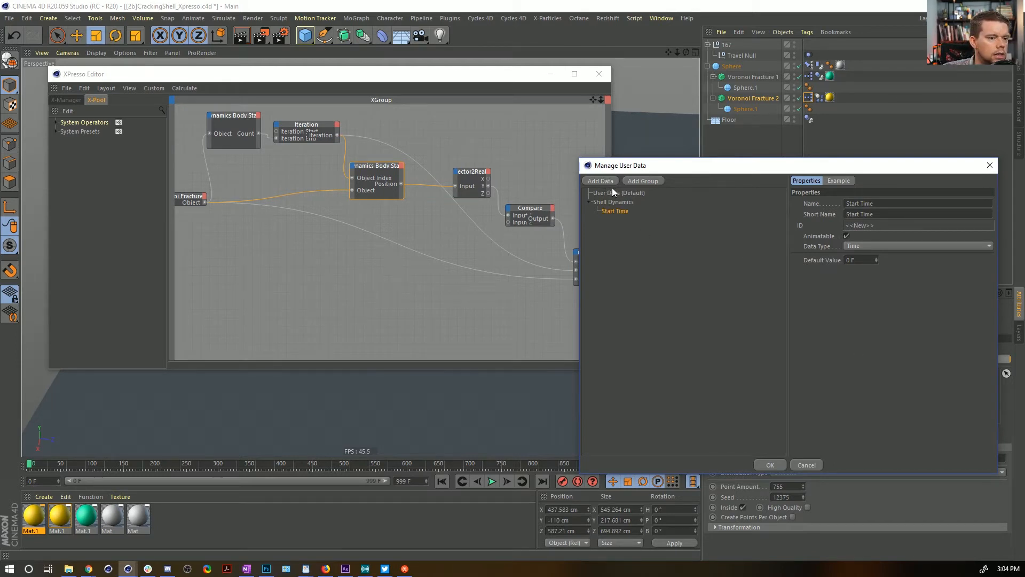
Change Start Time's data type to Integer and set its maximum limit to 100000
left_click(869, 245)
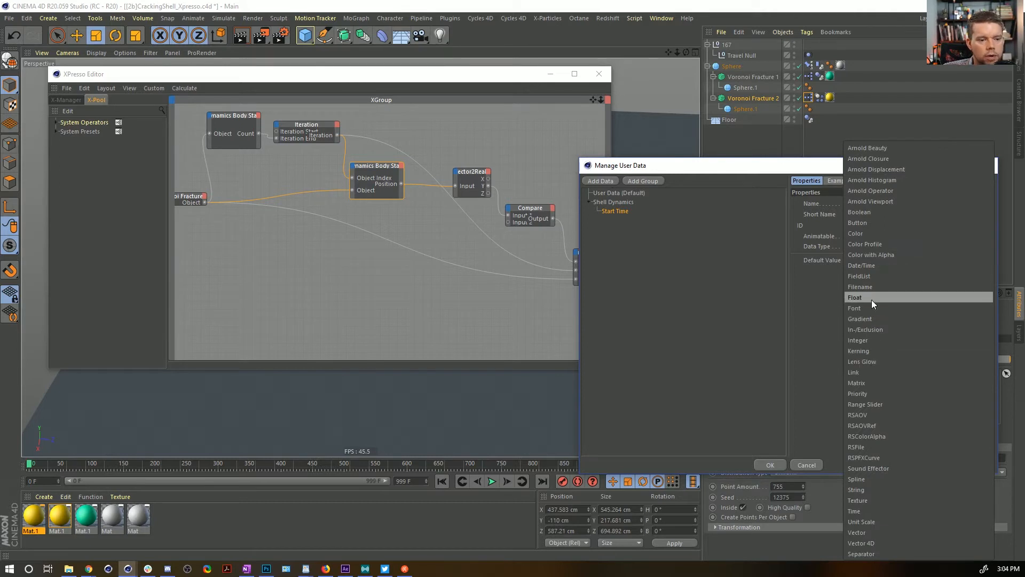
left_click(873, 340)
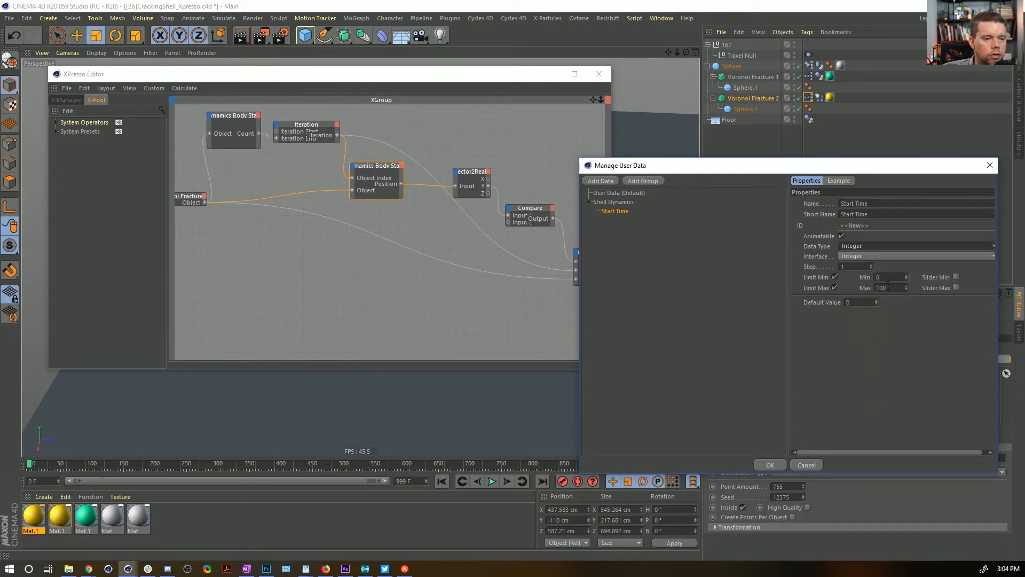
left_click(835, 288)
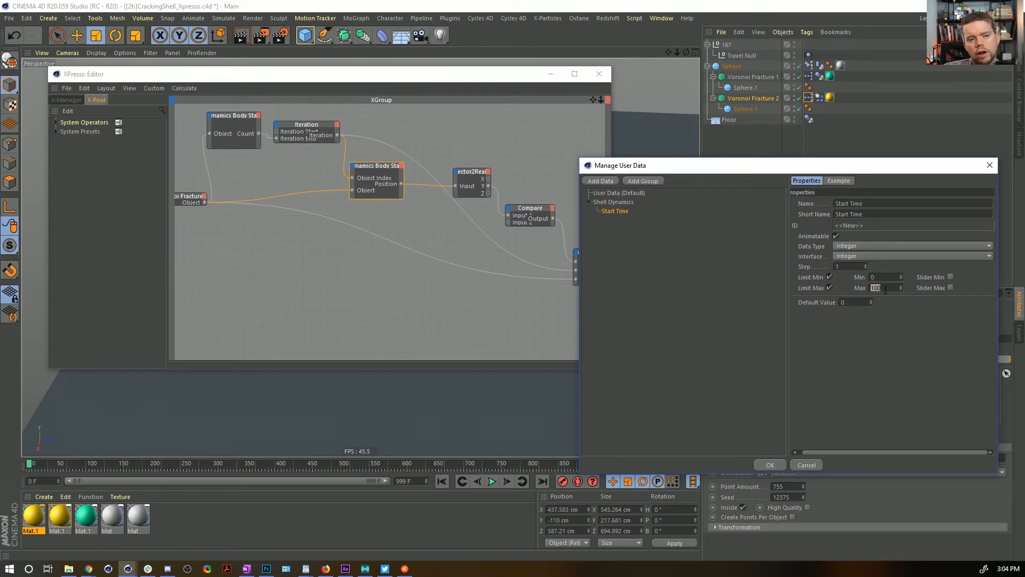
left_click(883, 291)
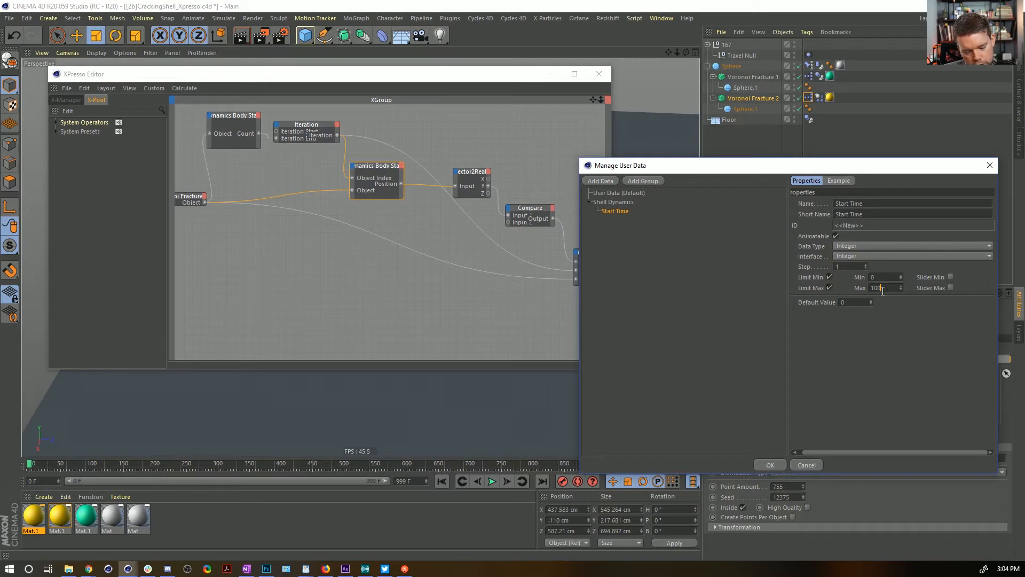
type("0")
key("Return")
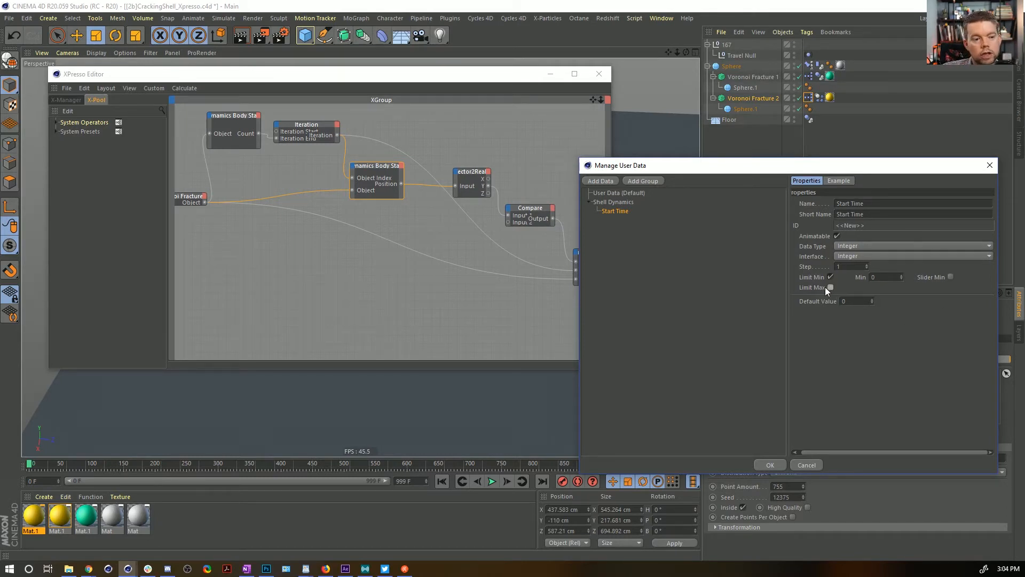
type("10000")
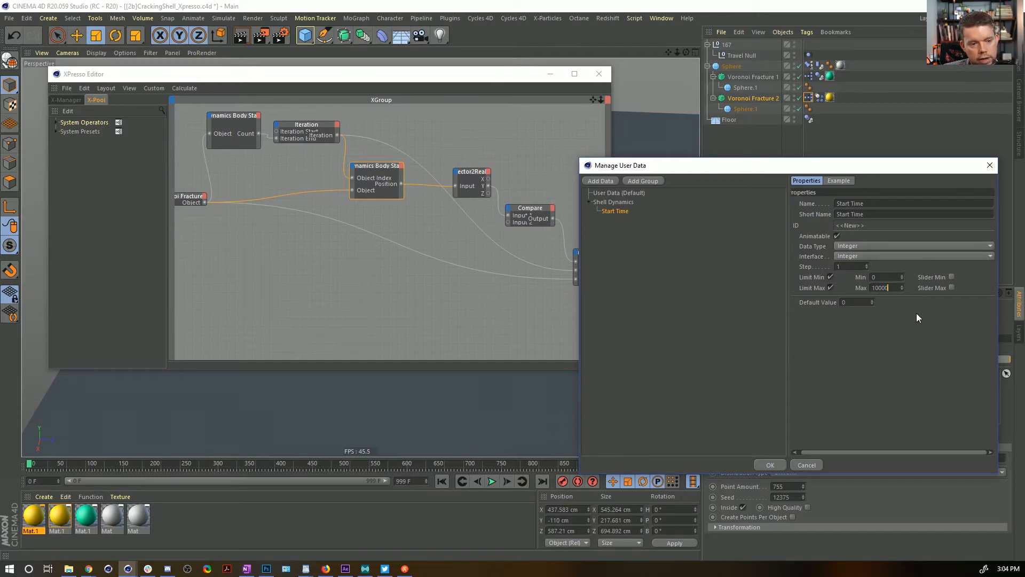
type("0")
key("Return")
Enable a slider maximum of 1000 for the Start Time entry
left_click(956, 287)
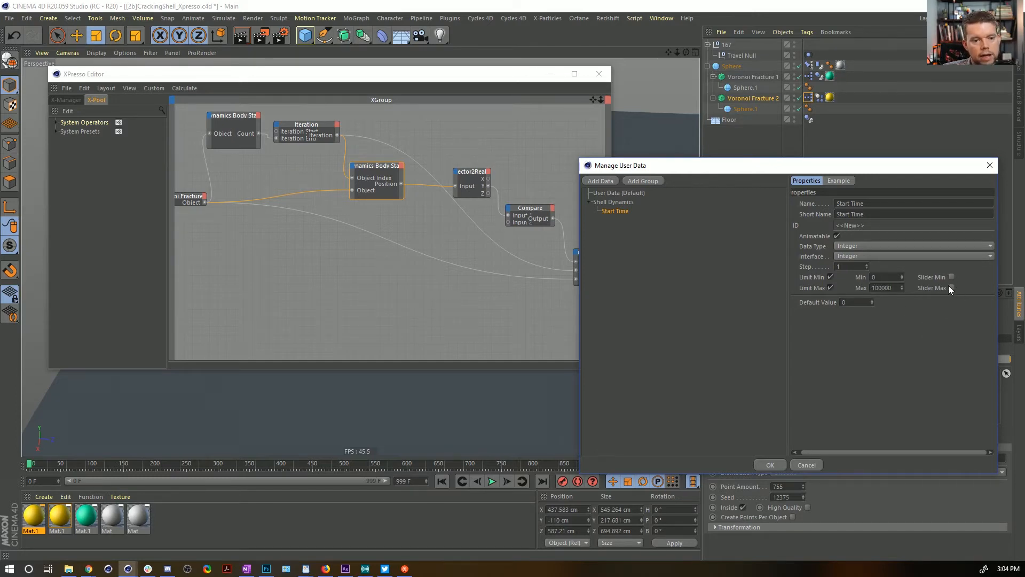
left_click(950, 288)
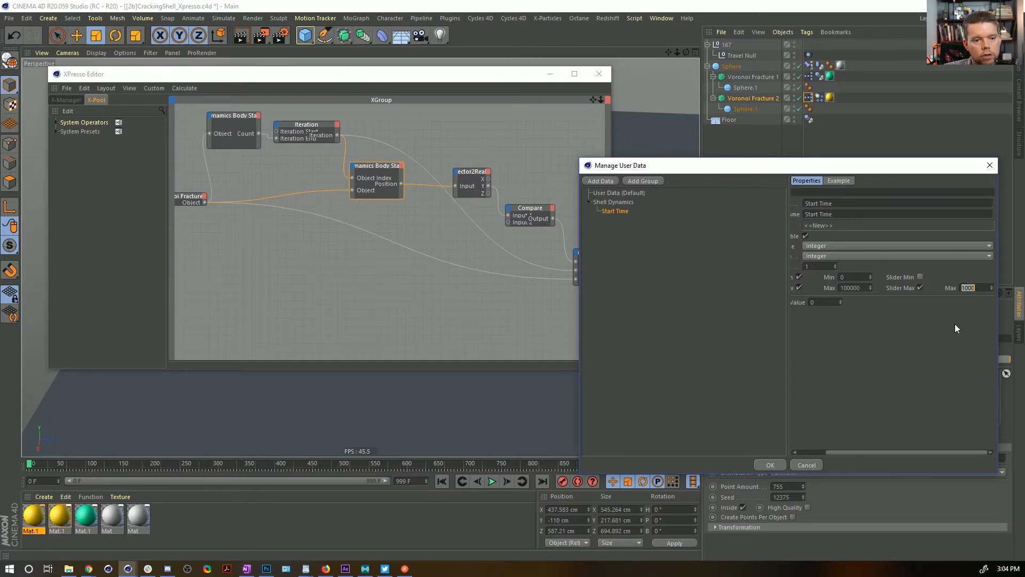
left_click(878, 345)
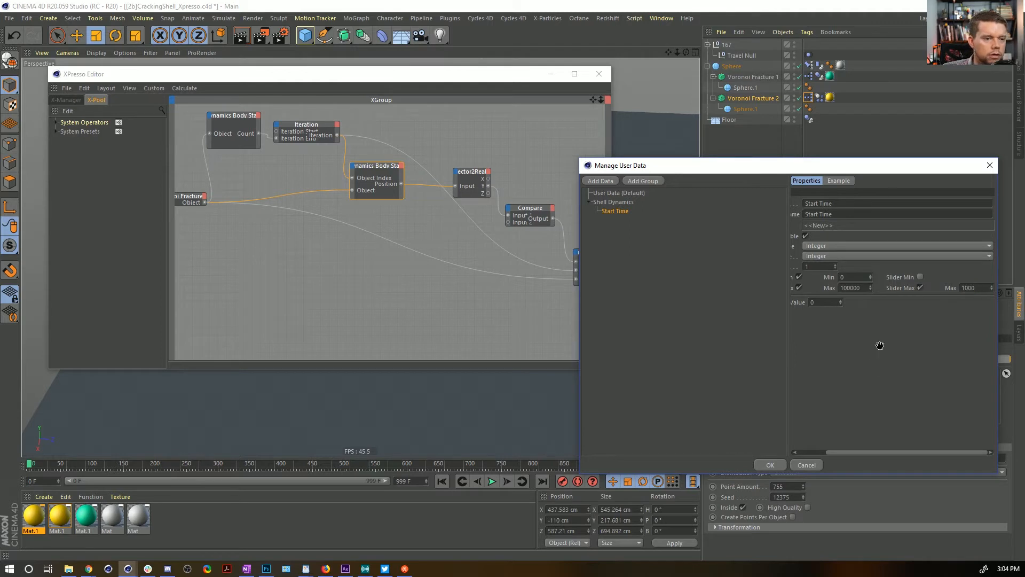
Duplicate the Start Time entry within the Shell Dynamics group and name the copy "Cutoff"
left_click(613, 183)
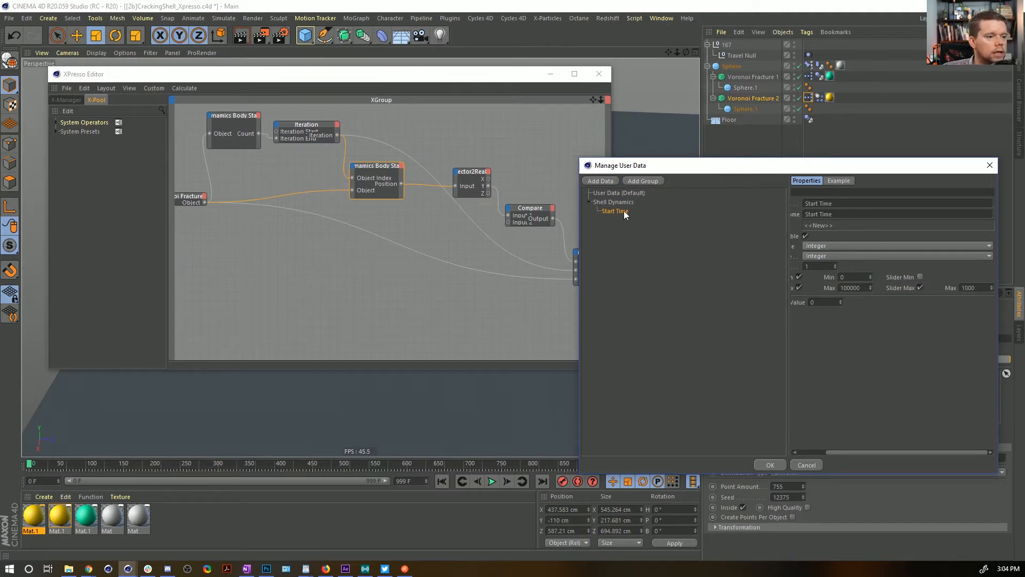
left_click_drag(622, 213, 628, 221, "ctrl")
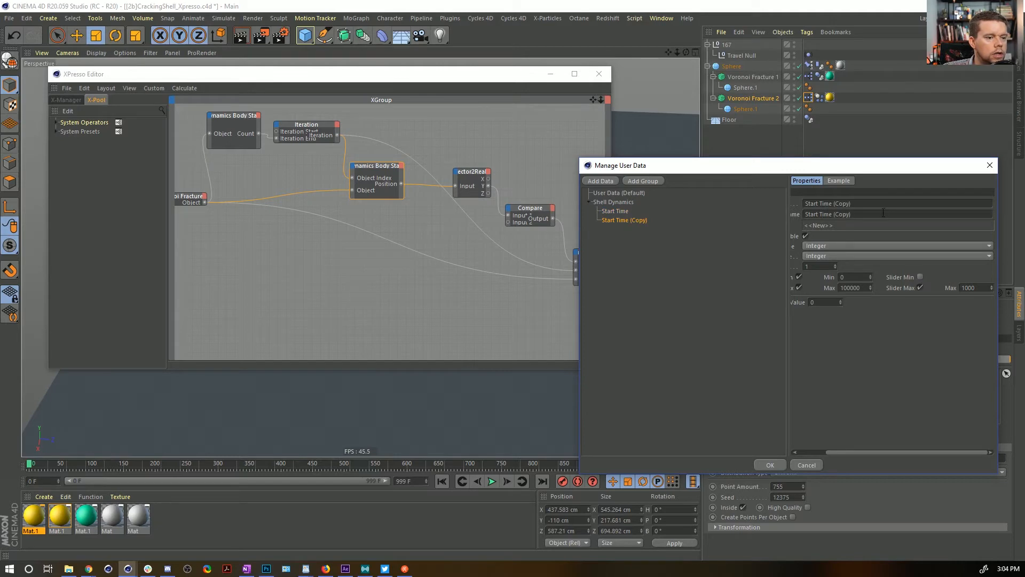
left_click_drag(786, 204, 696, 204)
type("Cutoff")
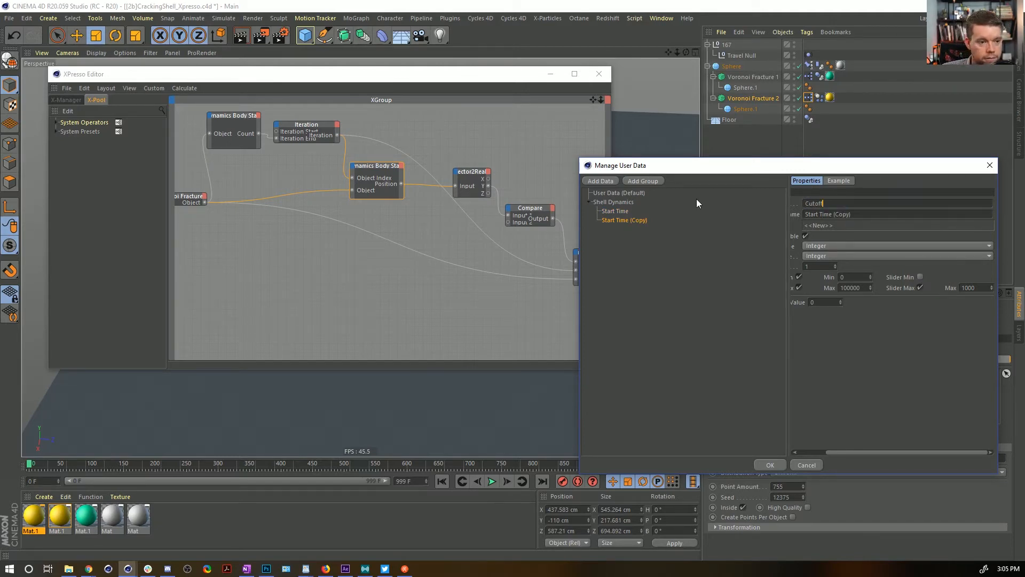
key("Return")
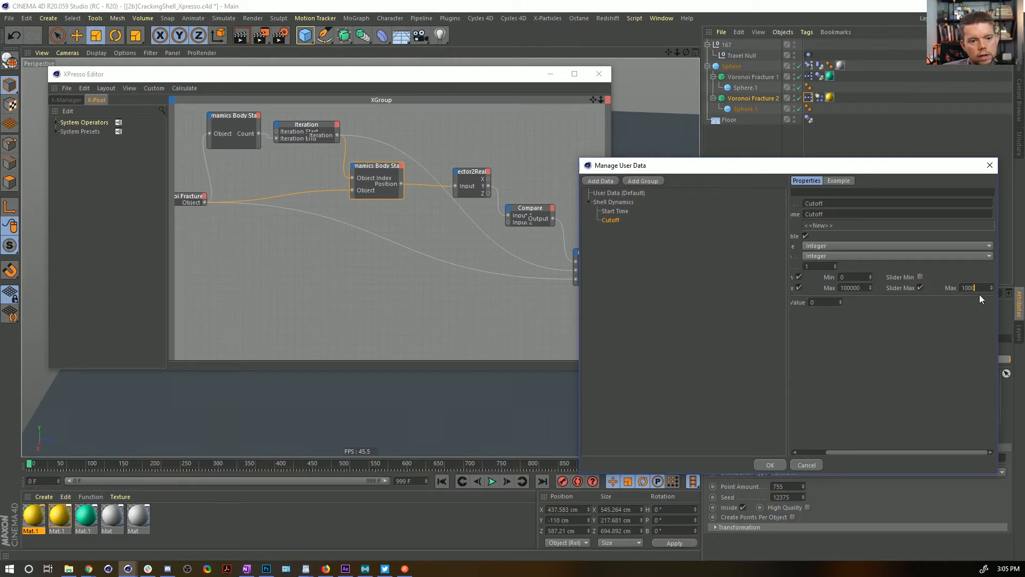
Set Cutoff's slider maximum to 100 and its maximum limit to 1000000
key("BackSpace")
key("Return")
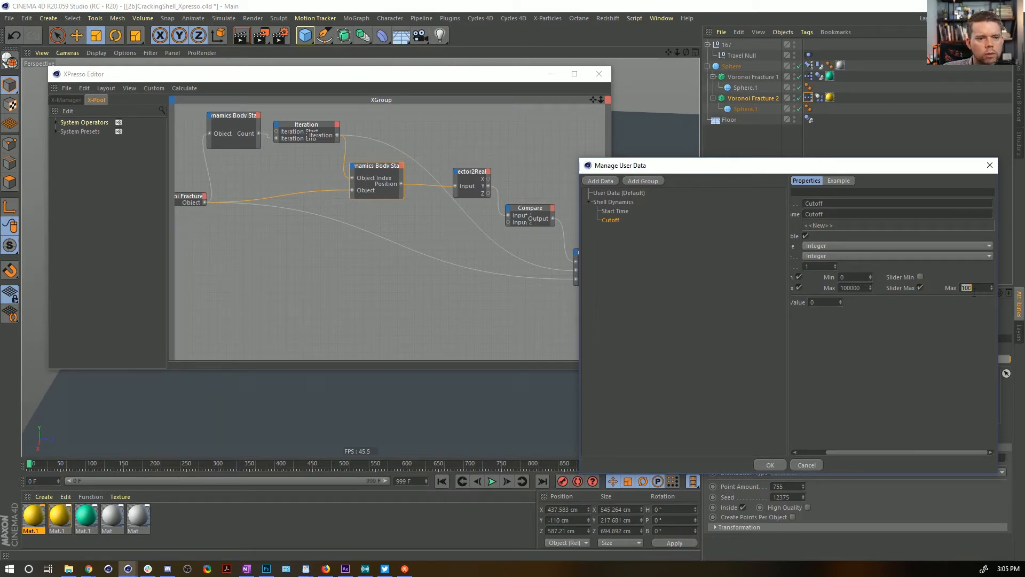
left_click(866, 288)
type("0")
key("Return")
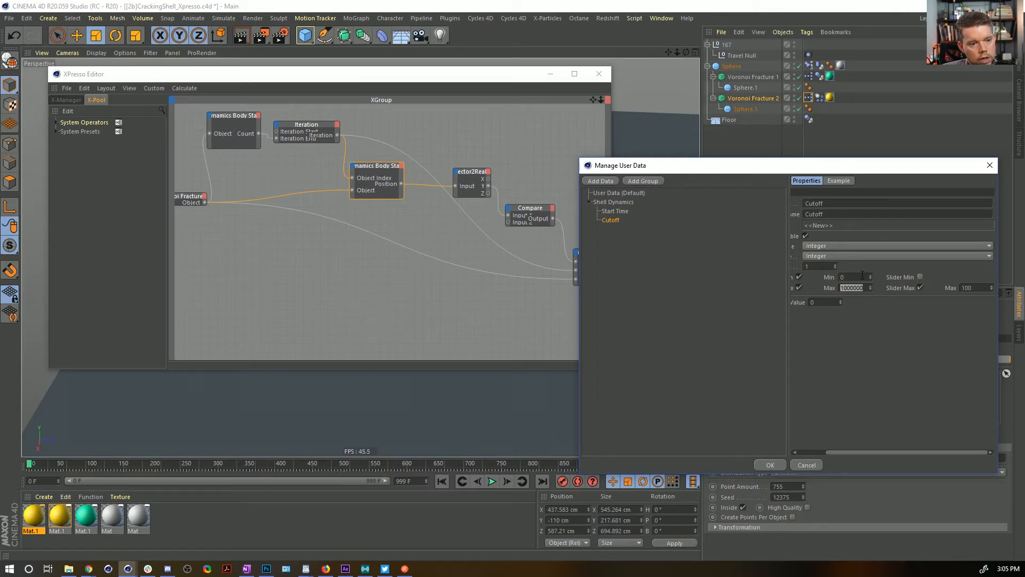
Set Cutoff's minimum limit to -1000000, enable its slider minimum, and accept the user data
type("-1000000")
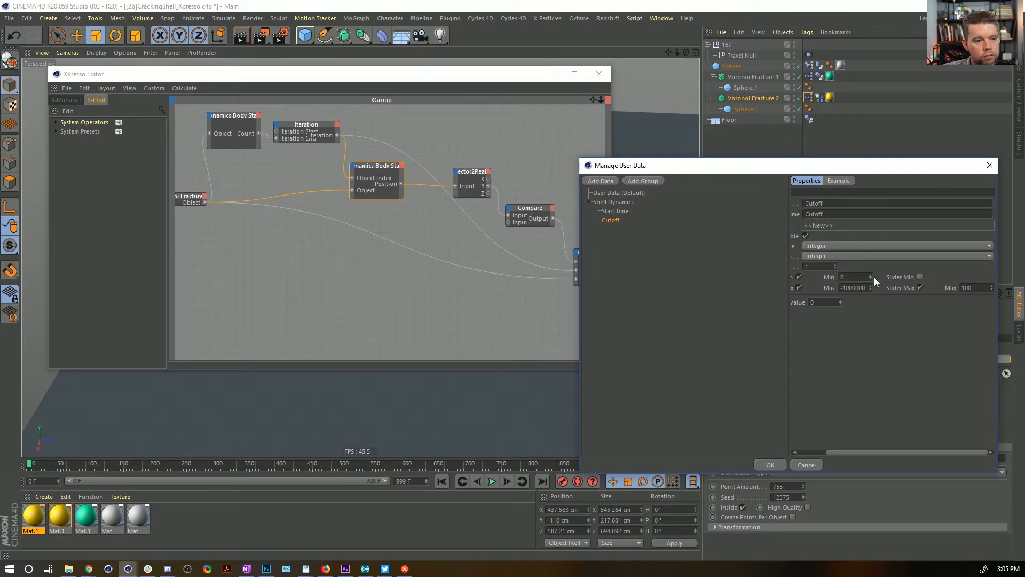
left_click(861, 276)
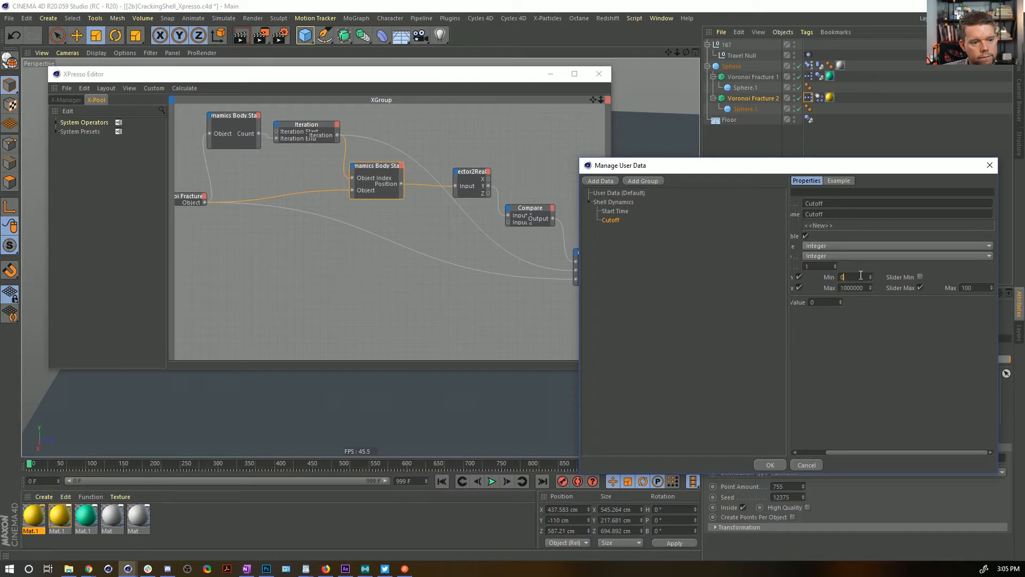
type("-1000000")
key("Return")
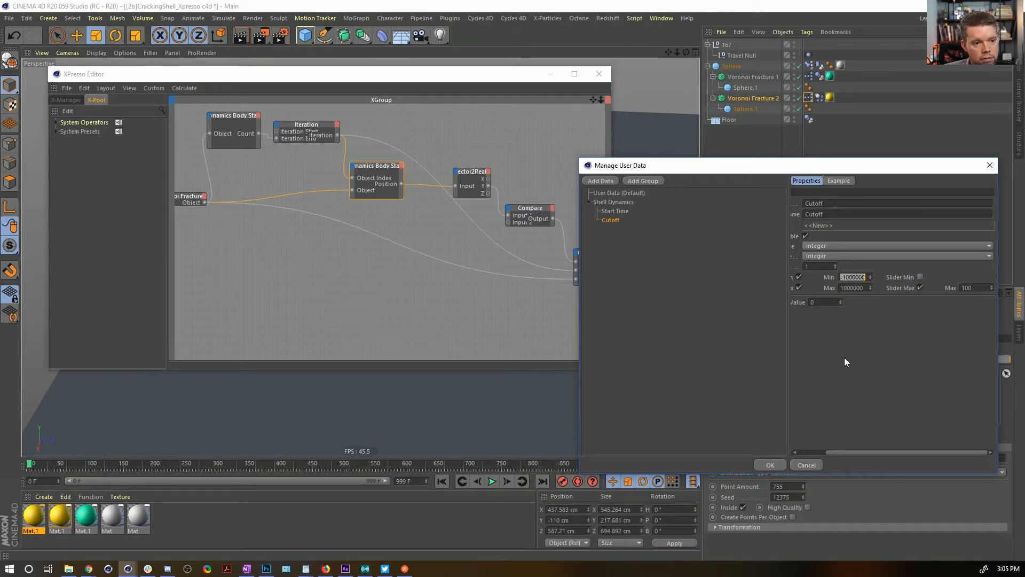
left_click(920, 277)
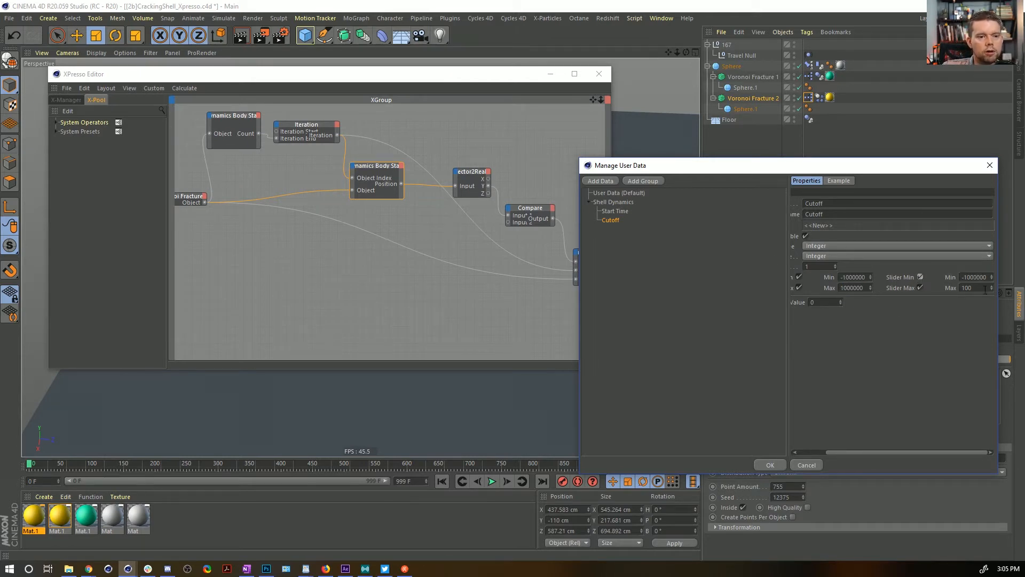
left_click(779, 468)
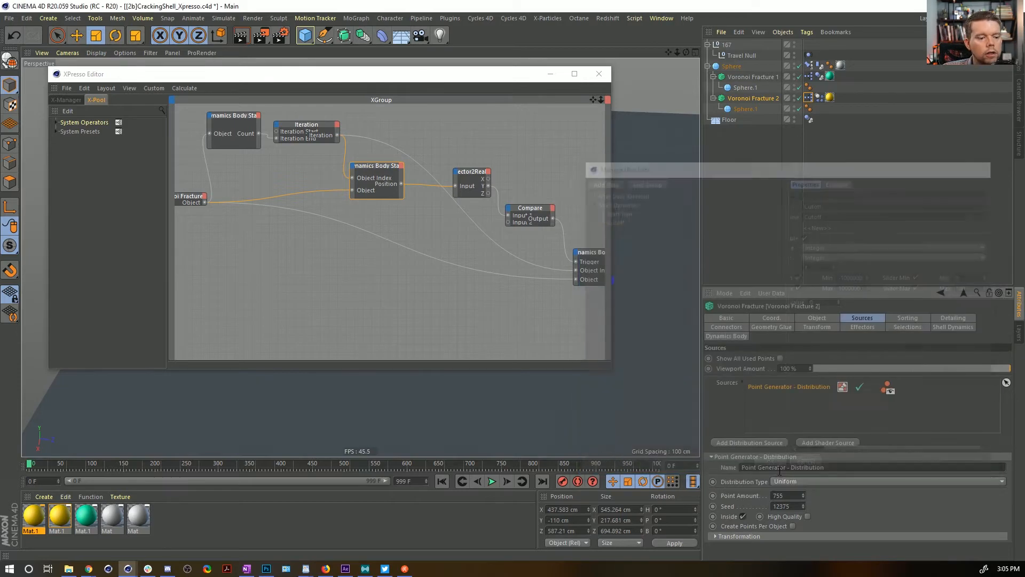
Switch the Start Time and Cutoff parameters of Voronoi Fracture 2 to the Integer Slider interface
left_click(938, 328)
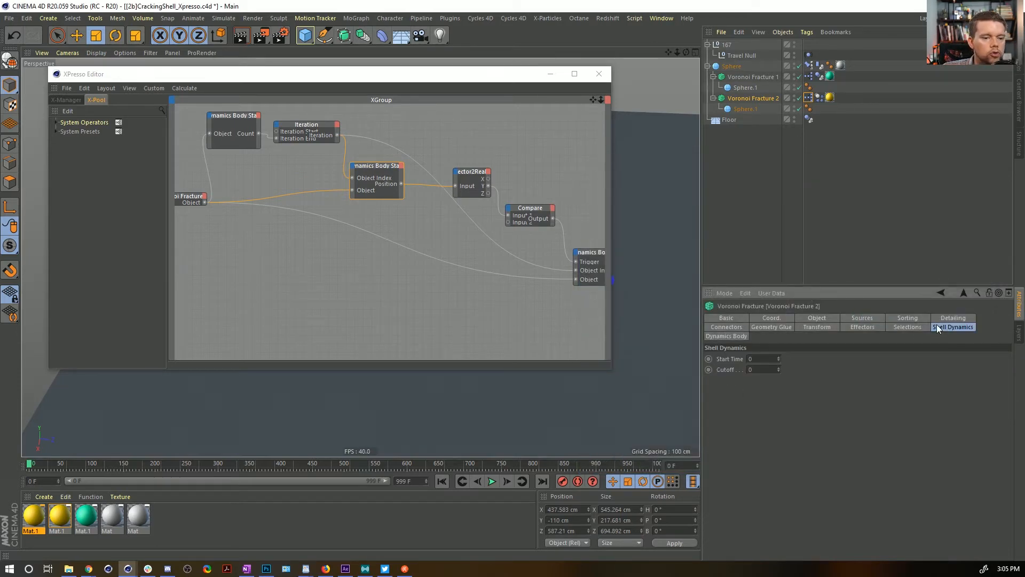
right_click(729, 358)
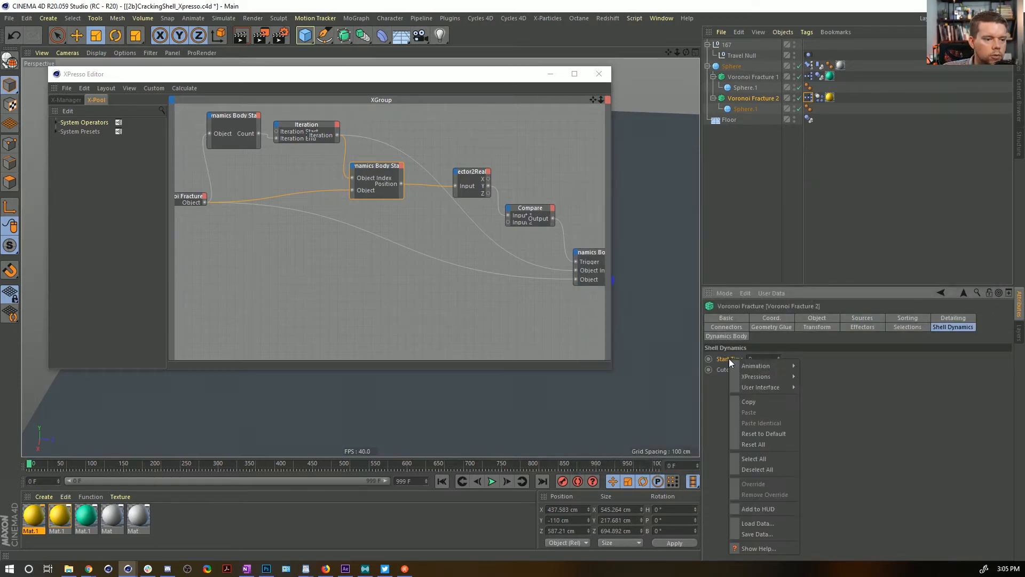
mouse_move(762, 386)
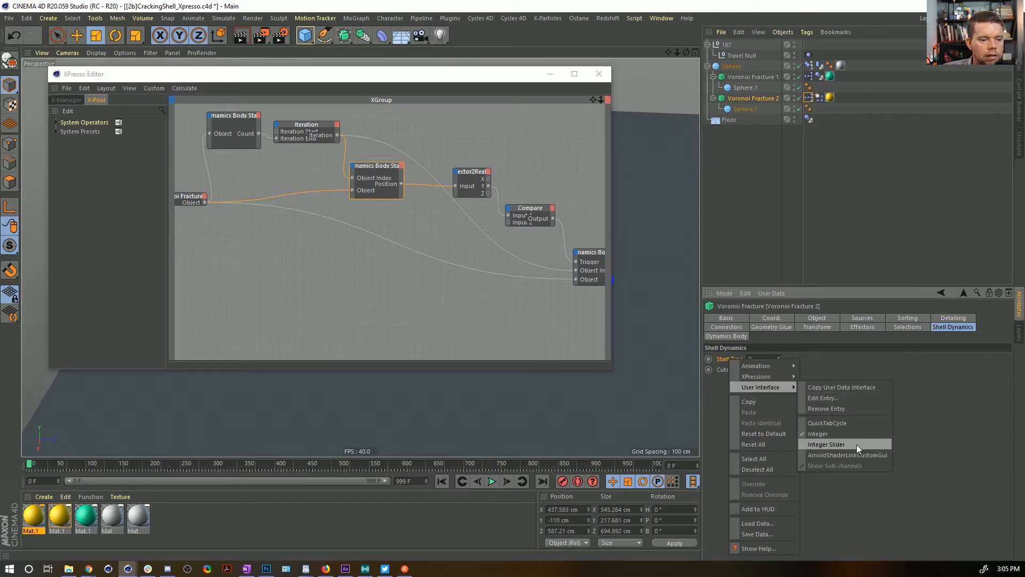
left_click(835, 446)
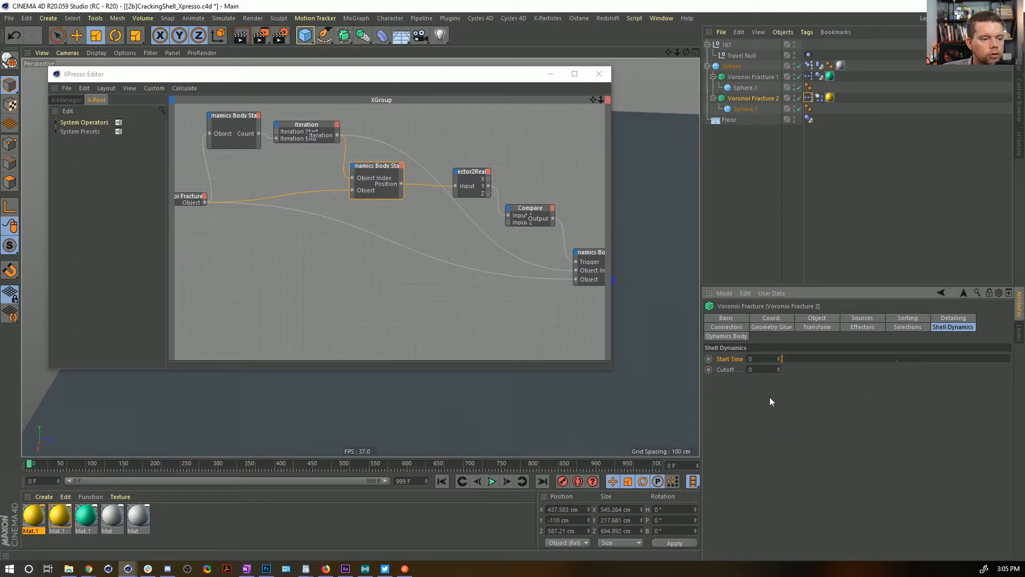
right_click(733, 374)
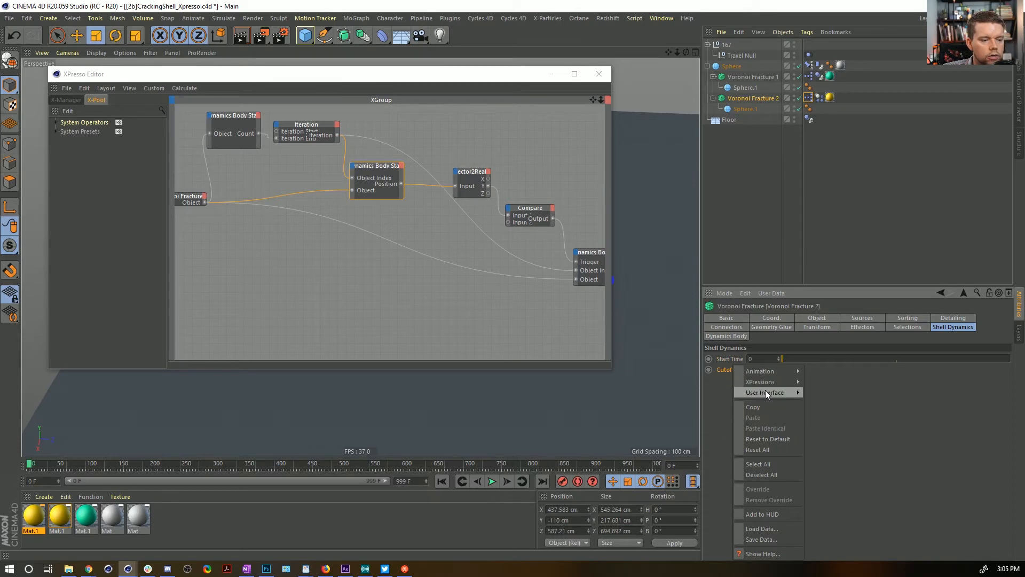
mouse_move(764, 392)
left_click(853, 448)
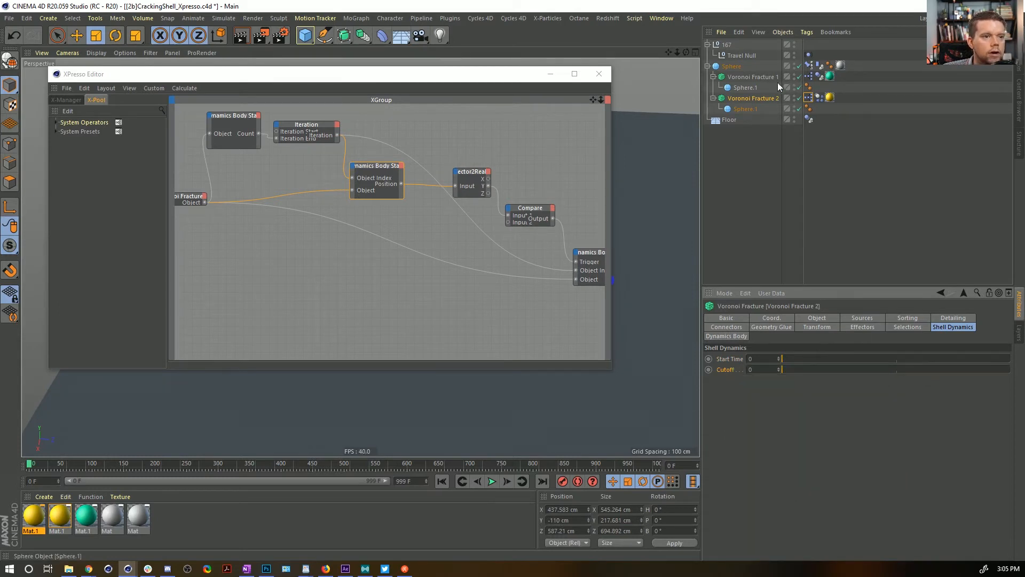
Add Voronoi Fracture 2 to the XPresso graph as a second object node below the existing Voronoi Fracture node
left_click(808, 98)
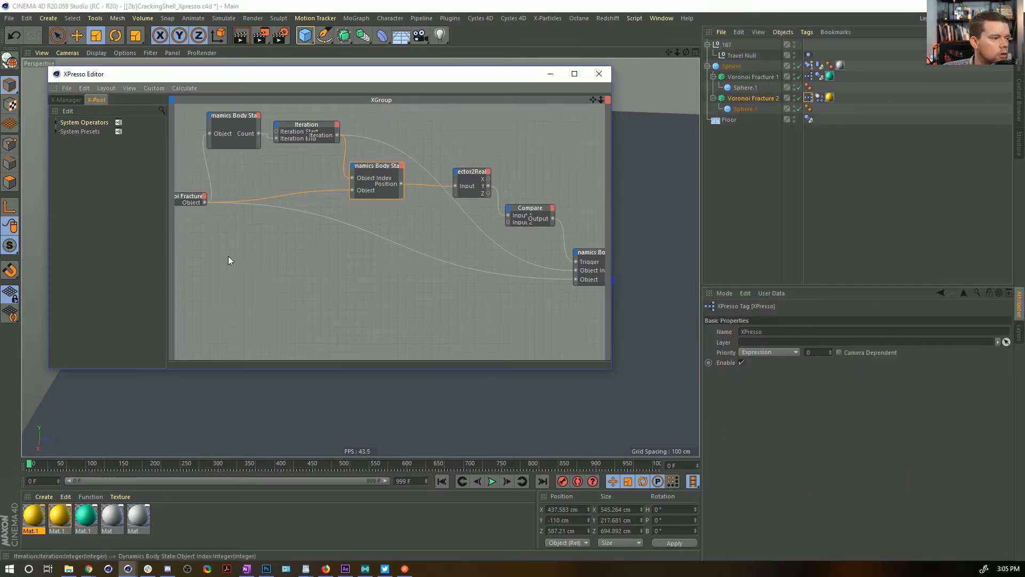
middle_click_drag(502, 174, 544, 174, "alt")
left_click_drag(748, 99, 185, 248)
Add Cutoff and Start Time output ports to the new Voronoi Fracture node
left_click(211, 242)
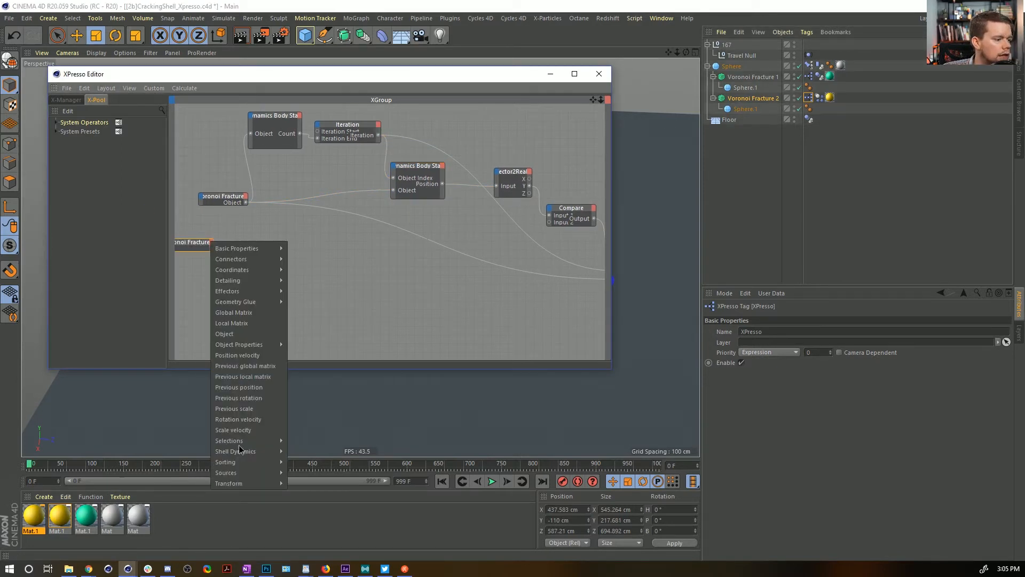
mouse_move(238, 477)
mouse_move(244, 451)
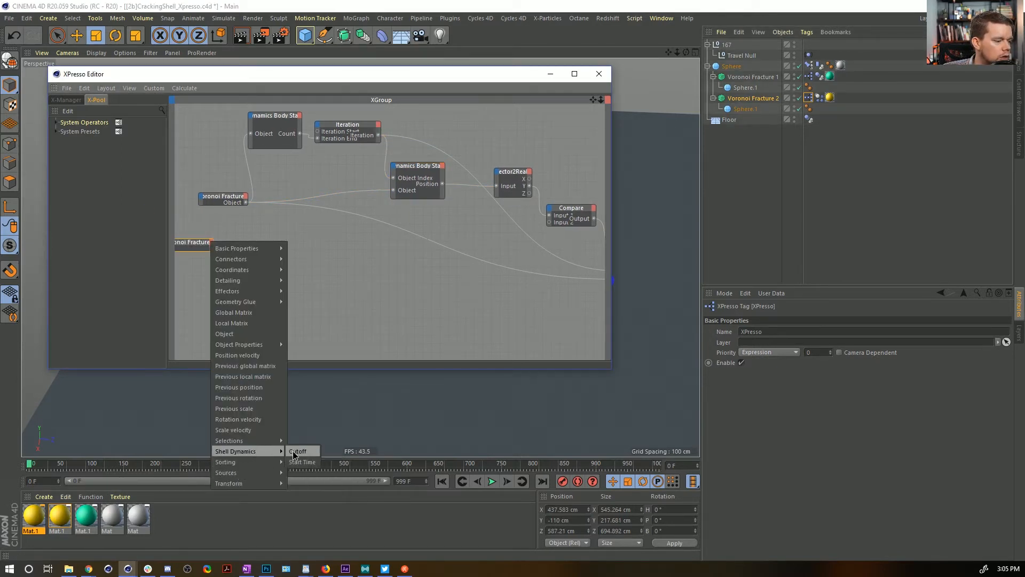
left_click(302, 451)
left_click(211, 241)
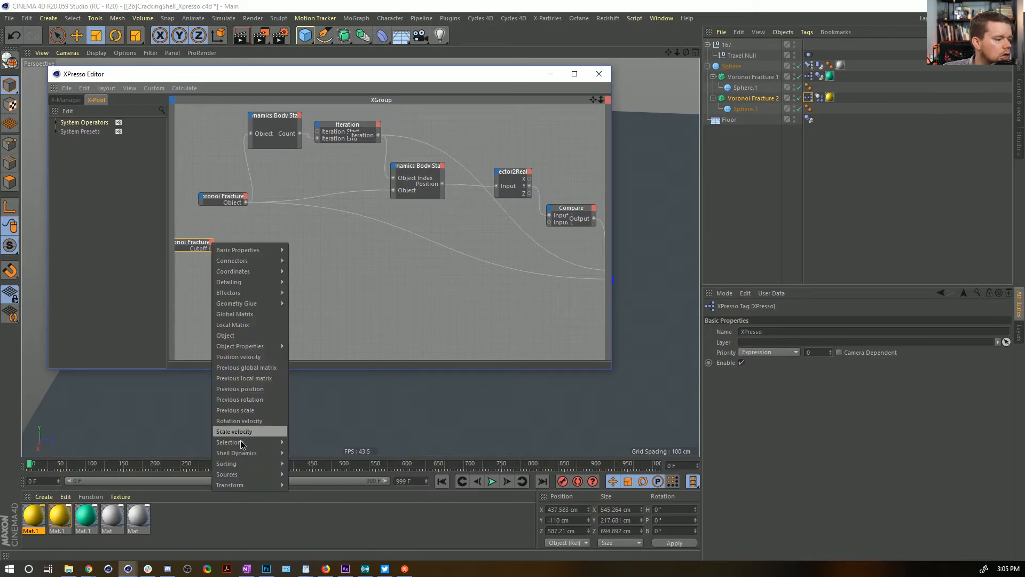
left_click(302, 464)
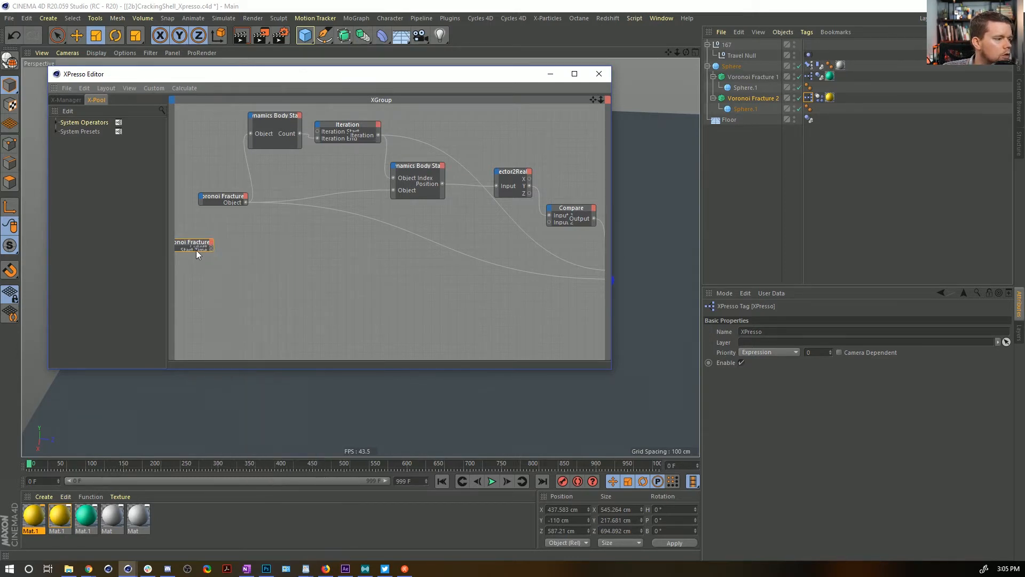
Connect the Cutoff output of the second Voronoi Fracture node to Input 2 of the Compare node
scroll(363, 274, "down", 1)
middle_click_drag(363, 274, 309, 280, "alt")
middle_click_drag(415, 201, 482, 193, "alt")
left_click(574, 213)
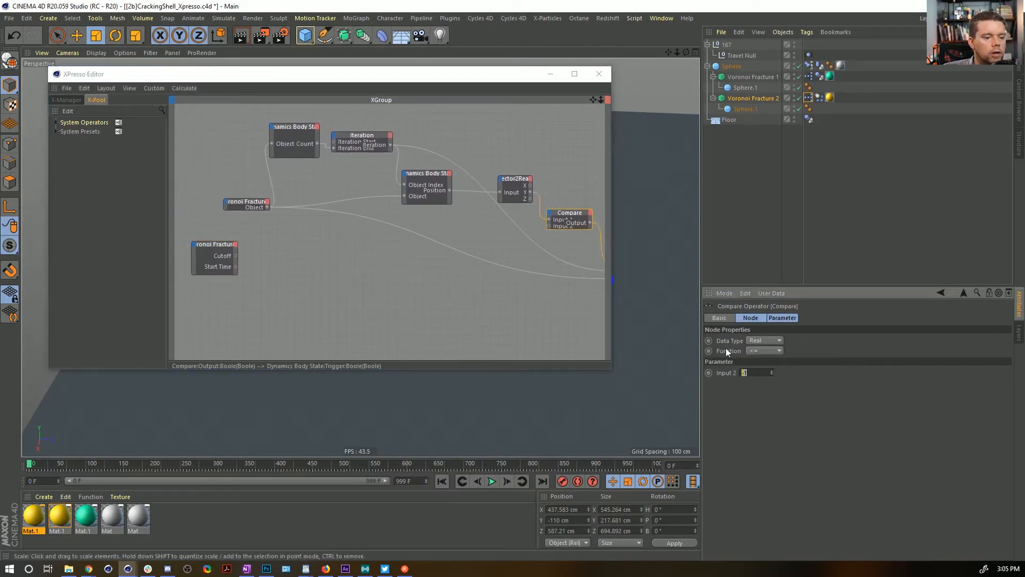
left_click(751, 99)
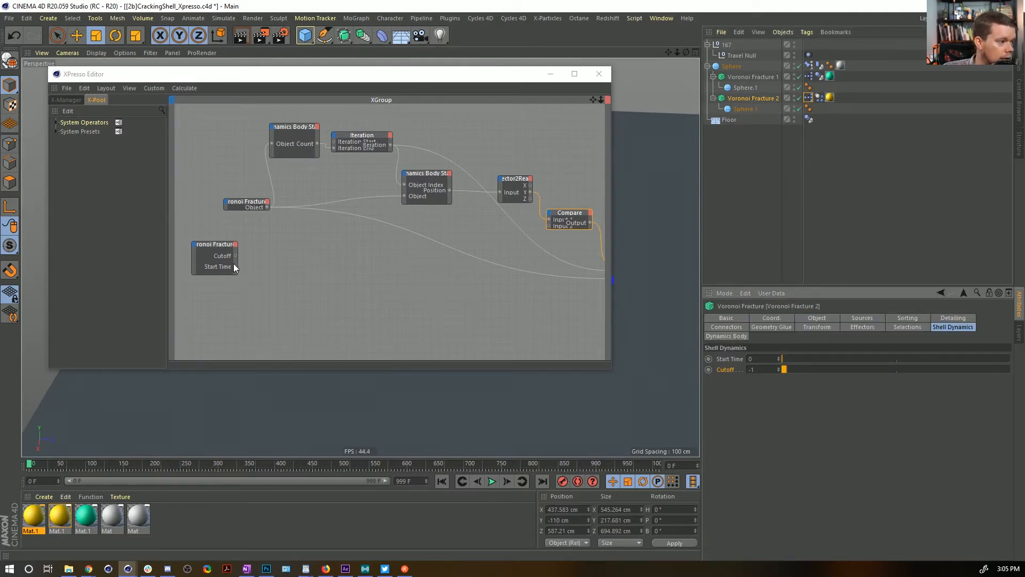
left_click_drag(235, 255, 546, 226)
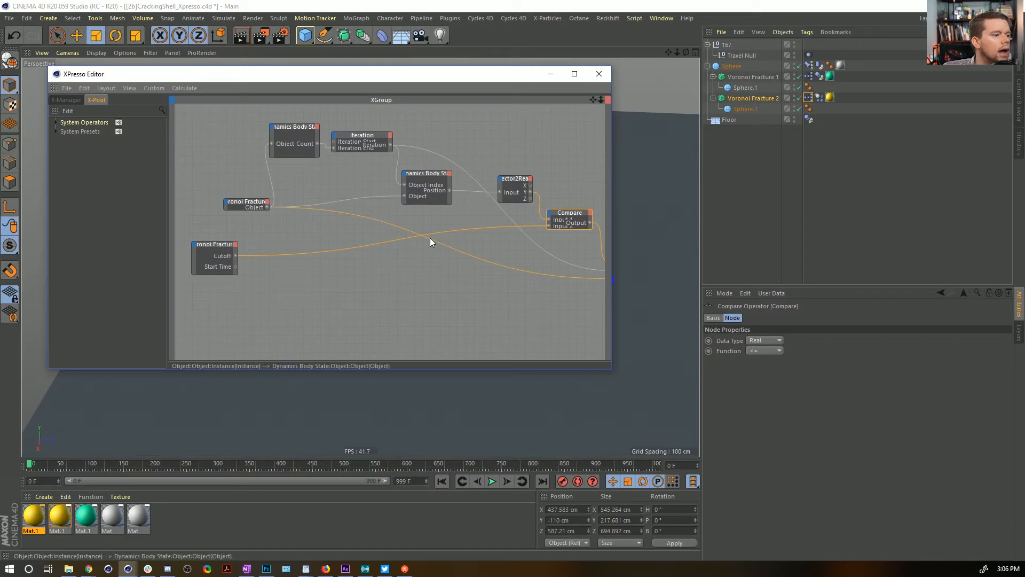
Add an On input port to the final Dynamics Body State node and select that node
middle_click_drag(513, 255, 498, 252, "alt")
middle_click_drag(562, 270, 495, 258, "alt")
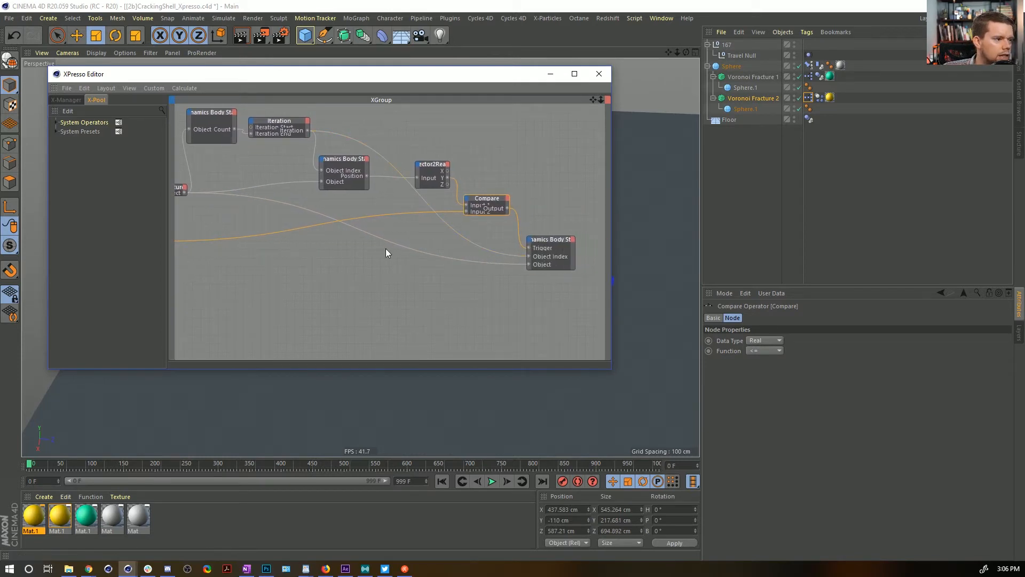
mouse_move(386, 251)
middle_mouse_down("alt")
mouse_move(435, 248)
mouse_move(389, 251)
middle_mouse_up("alt")
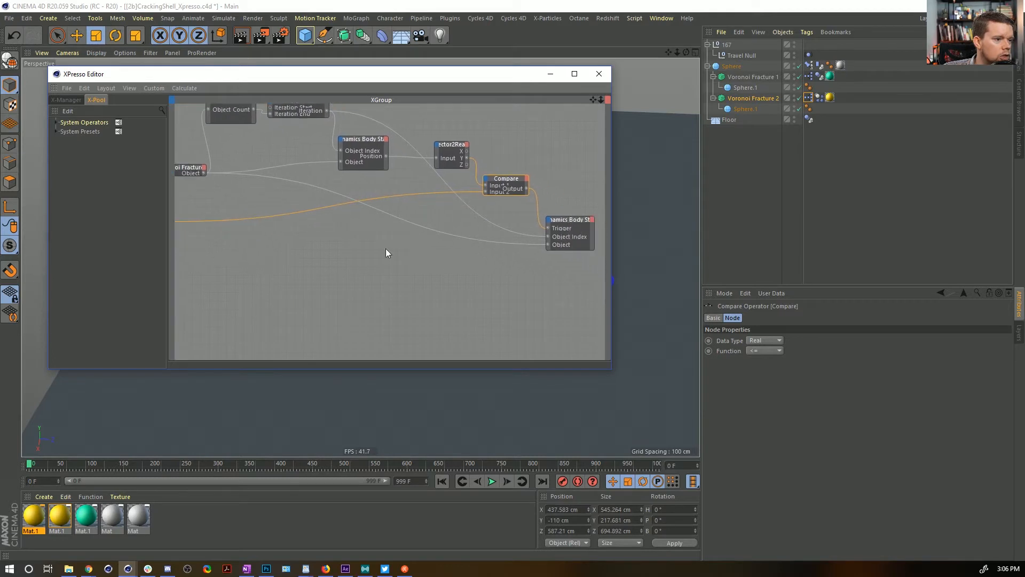
left_click(550, 222)
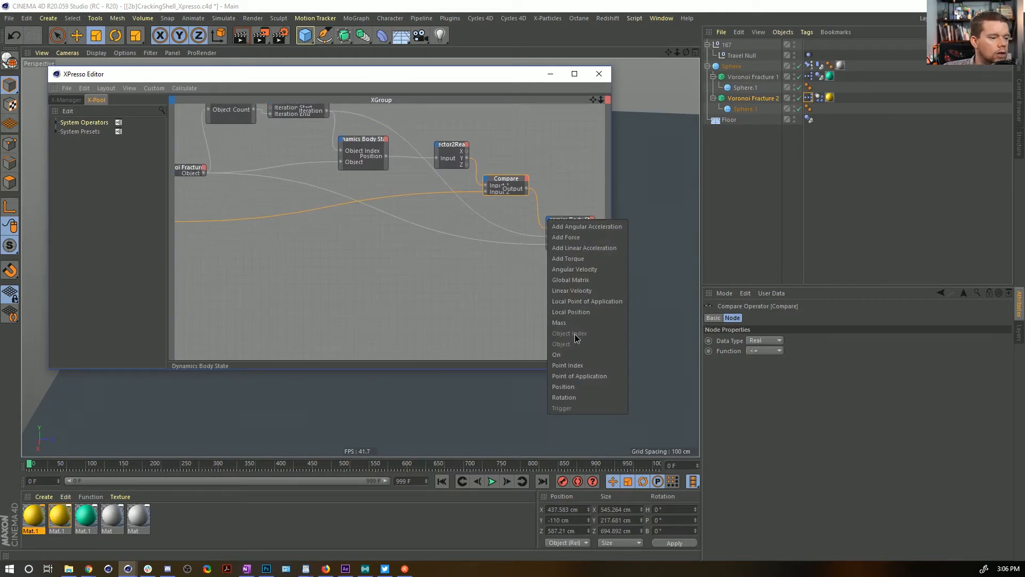
left_click(573, 354)
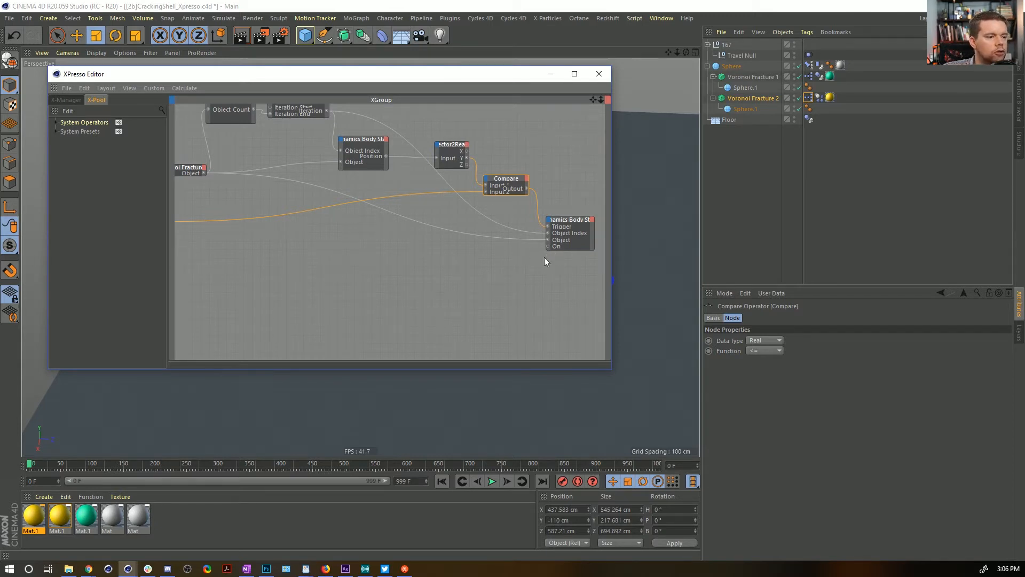
left_click(568, 220)
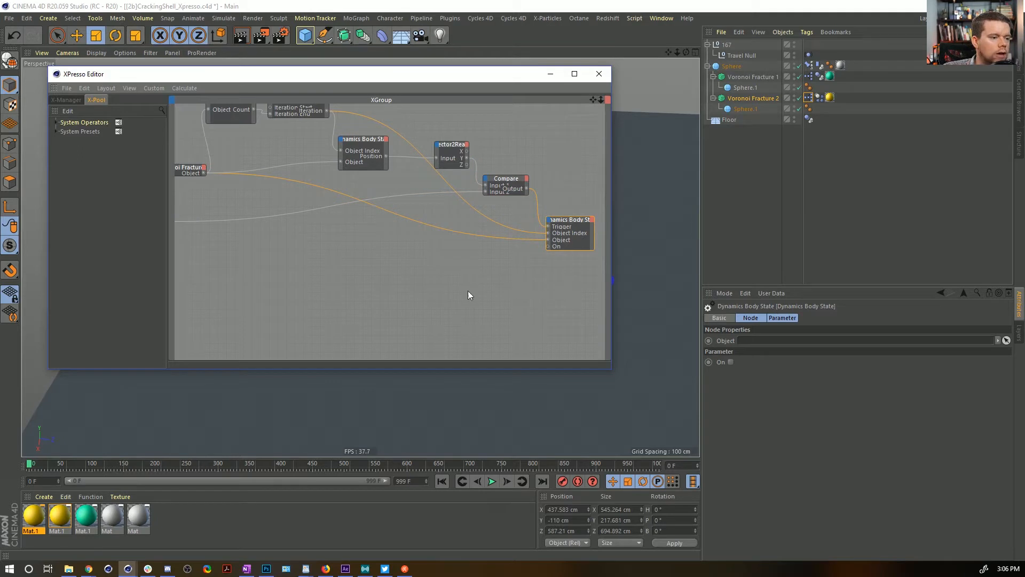
Add a Time node to the graph below the Voronoi Fracture nodes and make its Frame port readable
middle_click_drag(467, 290, 547, 287, "alt")
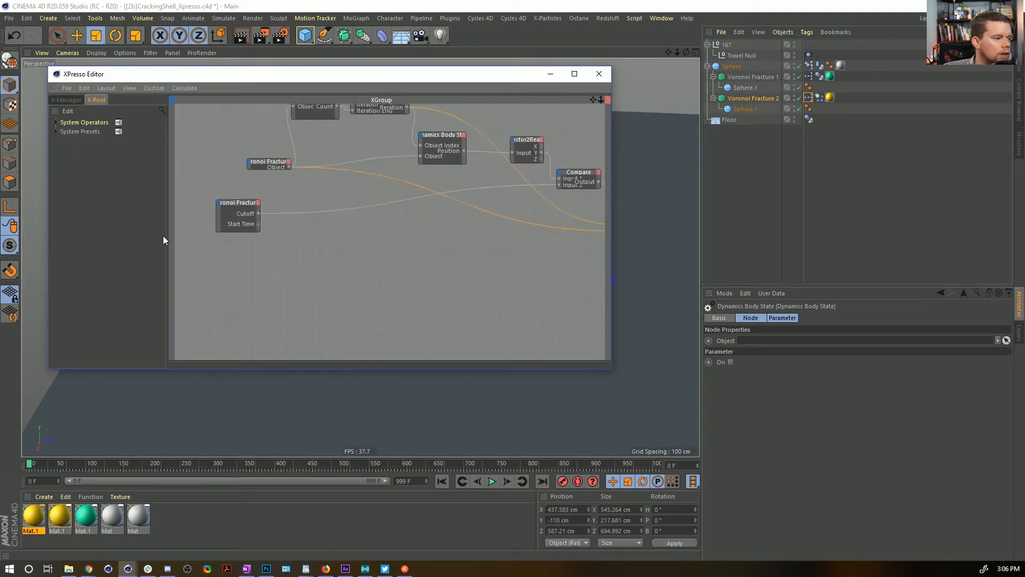
right_click(356, 248)
mouse_move(390, 255)
mouse_move(436, 256)
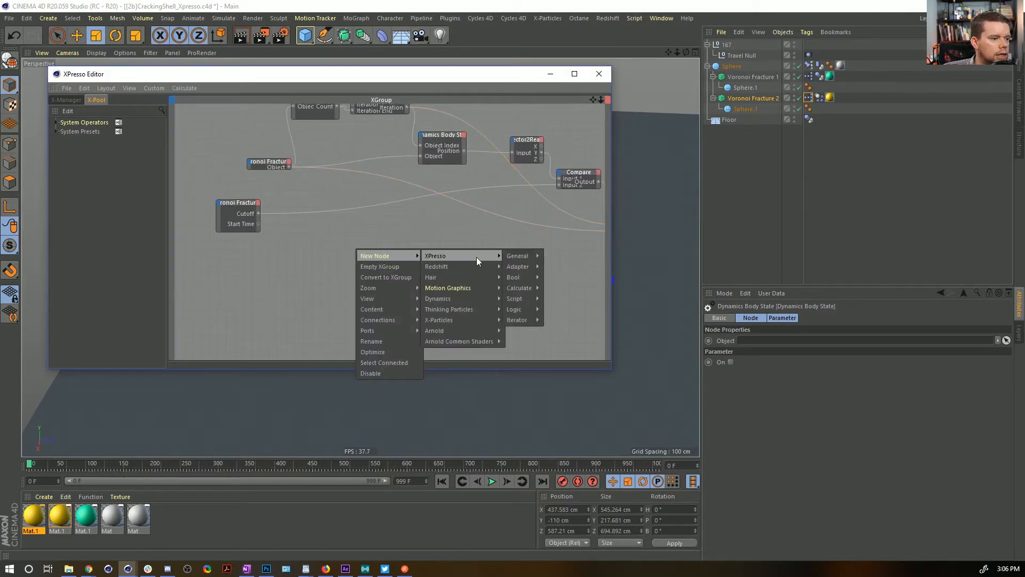
mouse_move(517, 256)
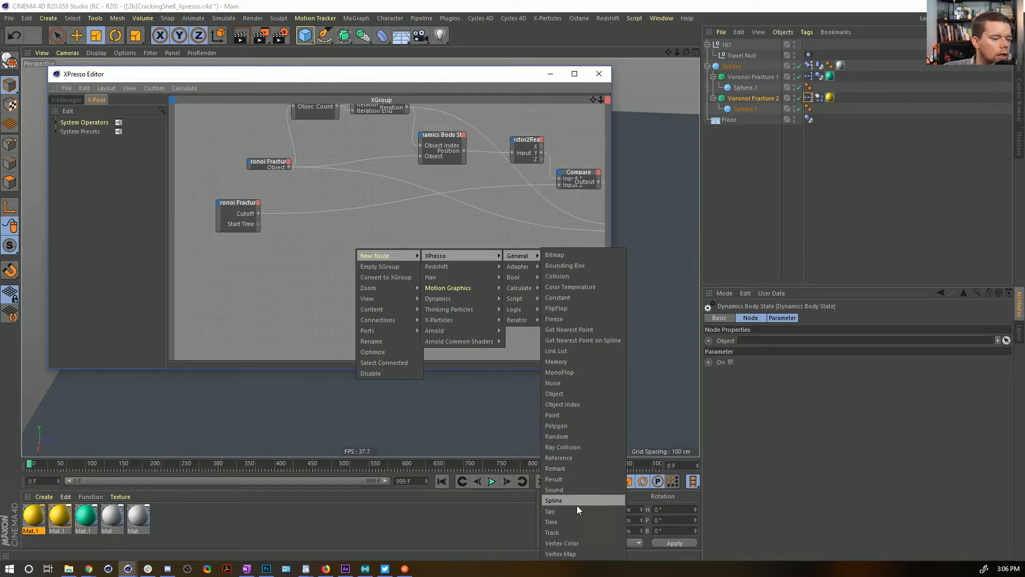
left_click(574, 520)
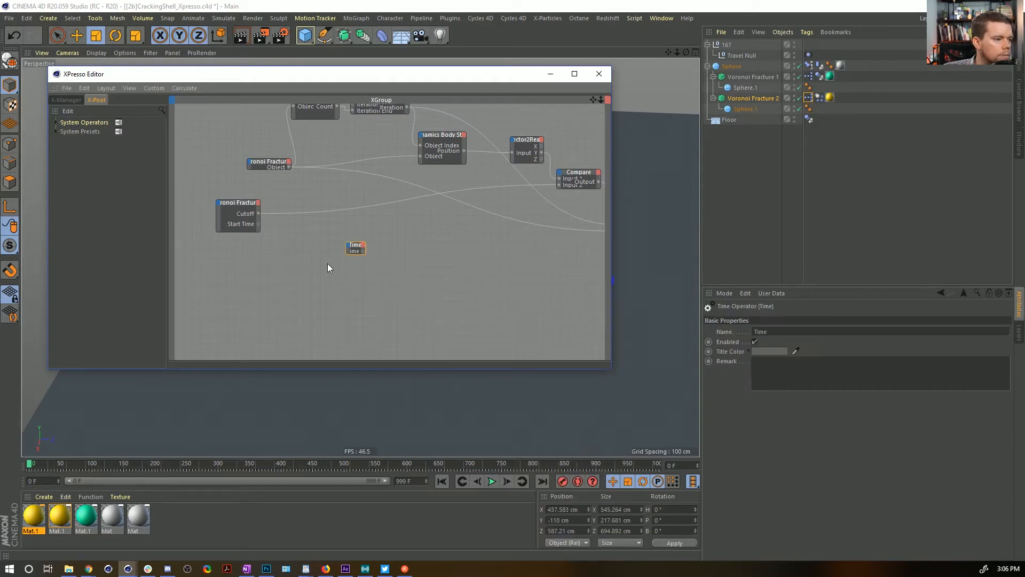
left_click(363, 245)
left_click(376, 272)
left_click_drag(364, 249, 329, 279)
right_click(360, 246)
mouse_move(401, 253)
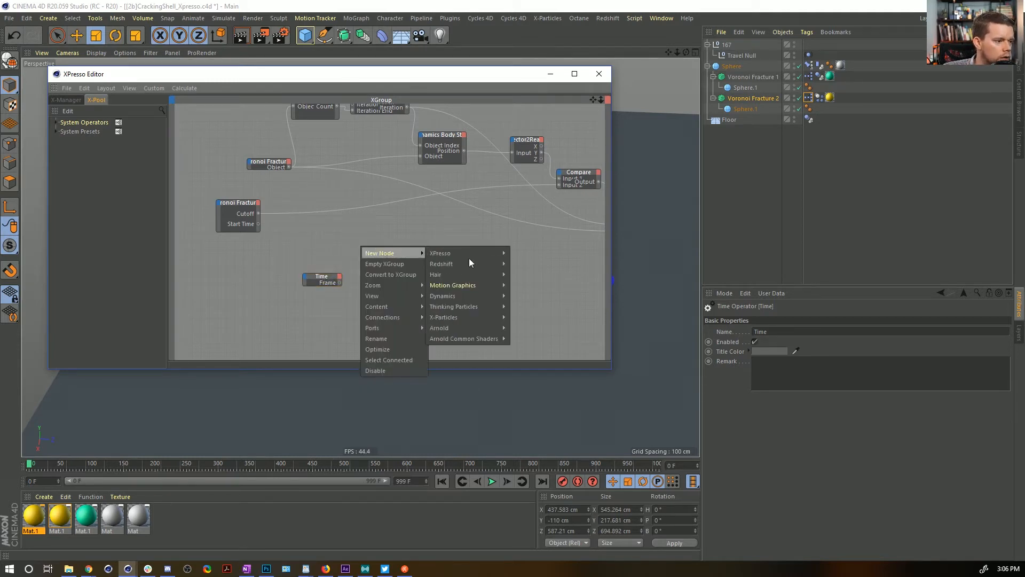
left_click(457, 236)
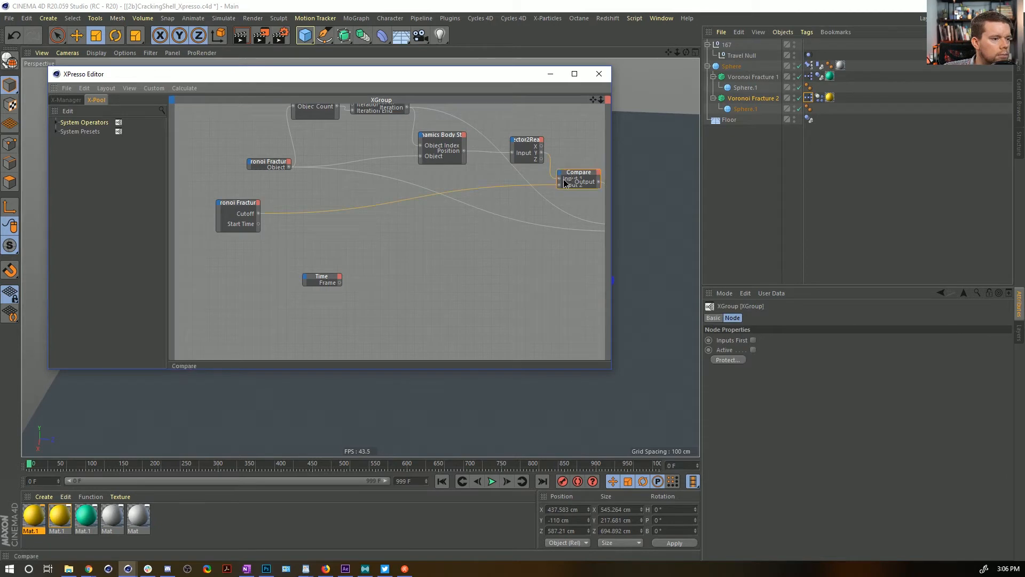
Duplicate the Compare node beside the Time node, connect Start Time to the copy's Input 1, and set its function to >=
left_click_drag(564, 184, 259, 223, "ctrl")
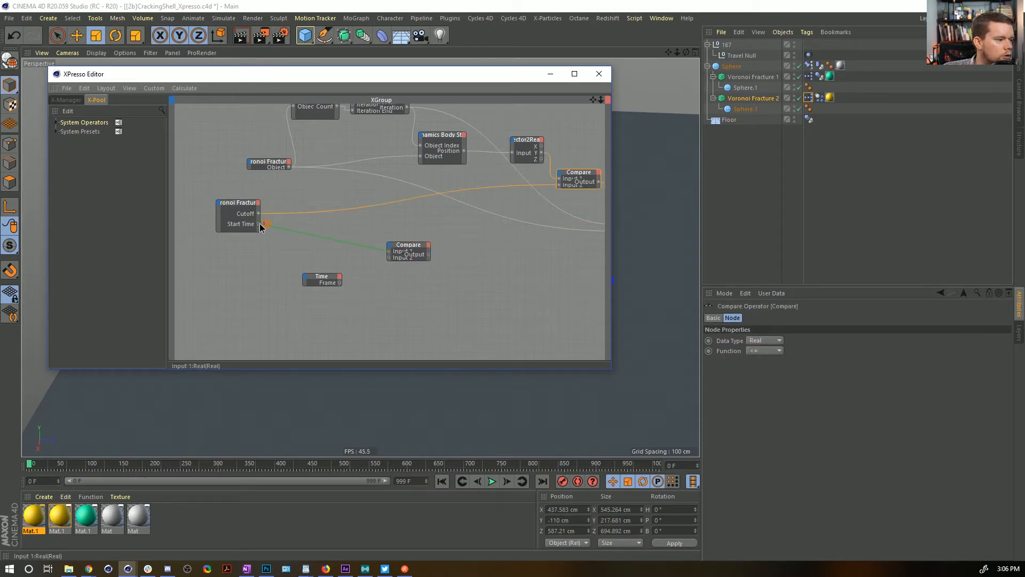
left_click(763, 350)
left_click(765, 403)
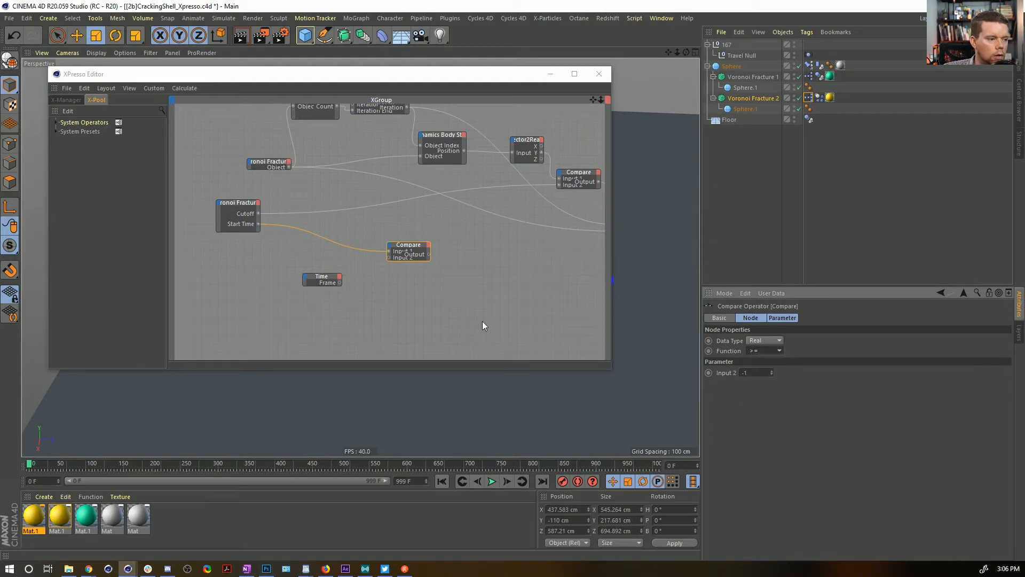
Connect Time's Frame to Input 2 of the new Compare node and its Output to the Dynamics Body State's On port, closing the editor
left_click_drag(340, 283, 386, 257)
middle_click_drag(445, 251, 387, 257)
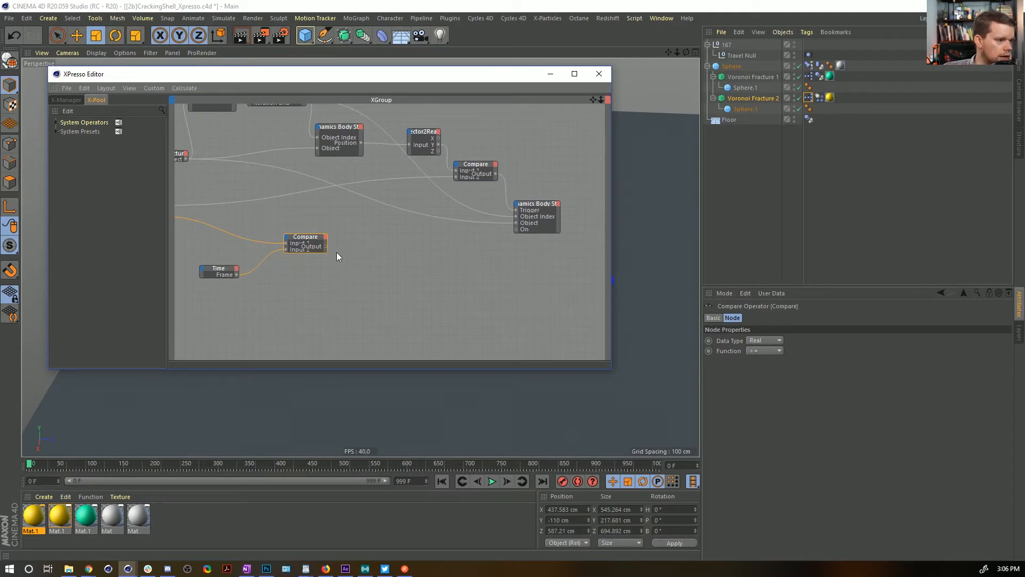
left_click_drag(326, 247, 516, 230)
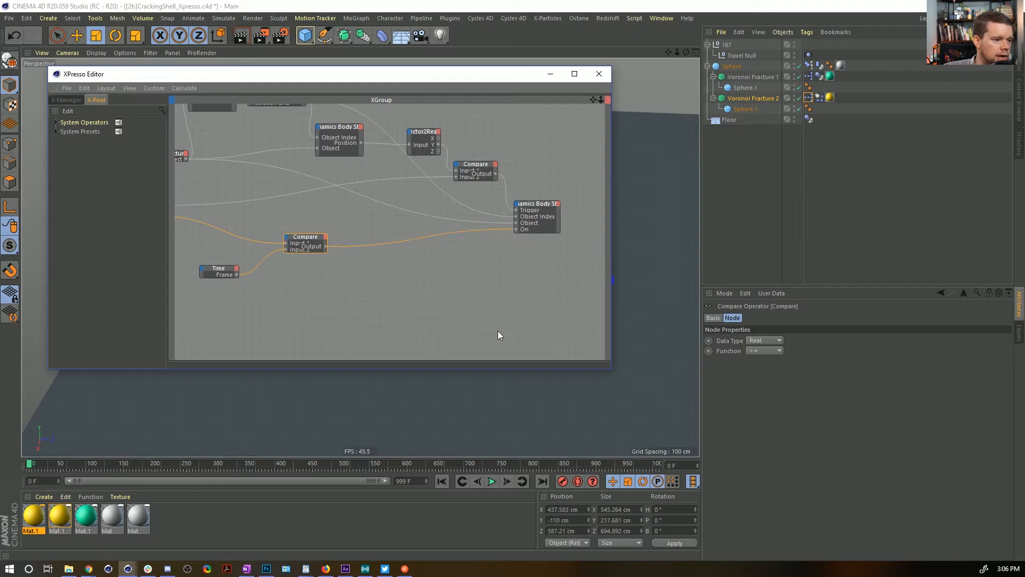
left_click(599, 74)
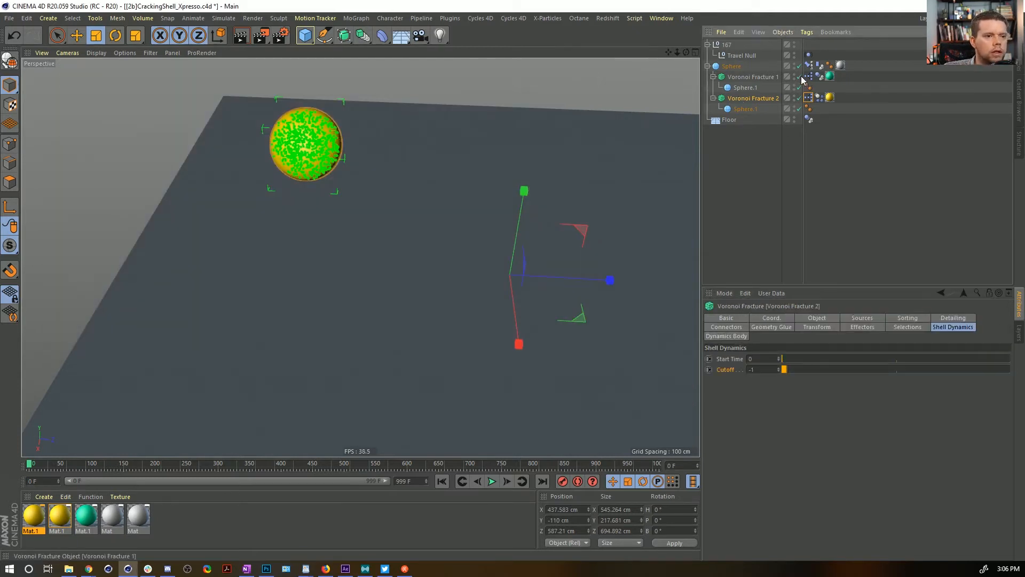
Delete the Voronoi Fracture 1 object together with its child sphere
left_click(751, 77)
key("Delete")
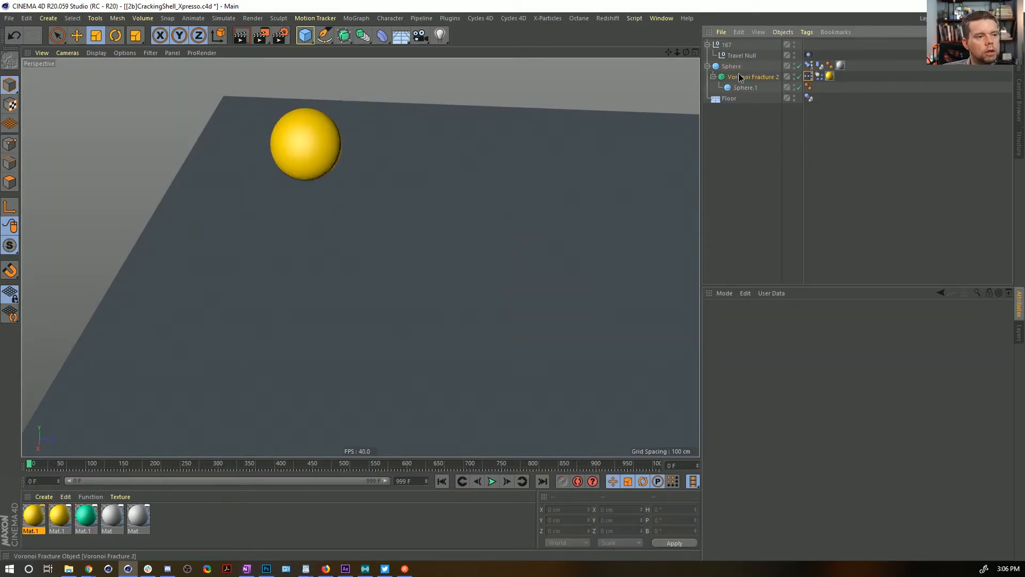
key("ctrl+z")
key("Delete")
Set the Start Time of Voronoi Fracture 2 to 50
left_click(742, 77)
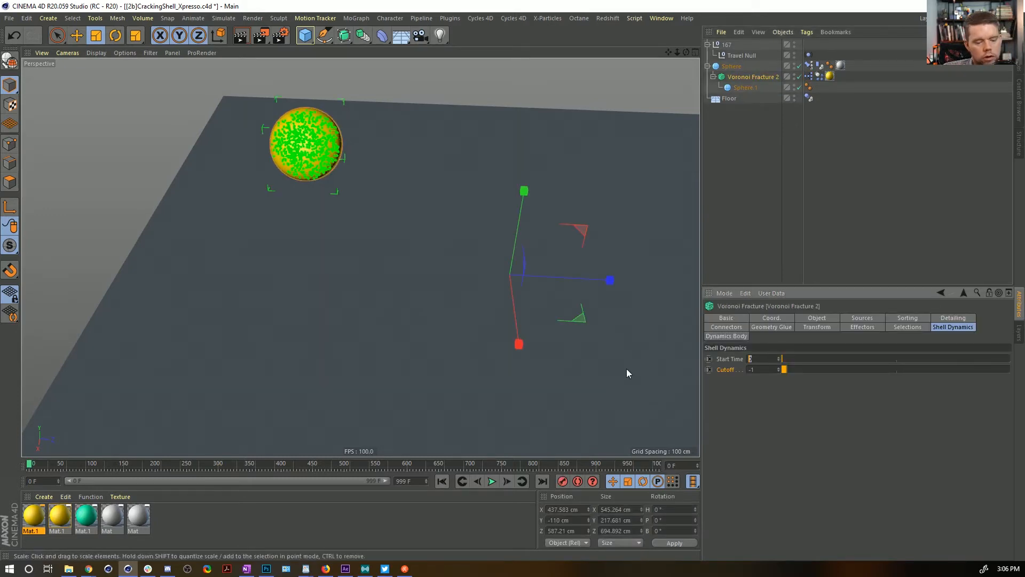
type("50")
key("Return")
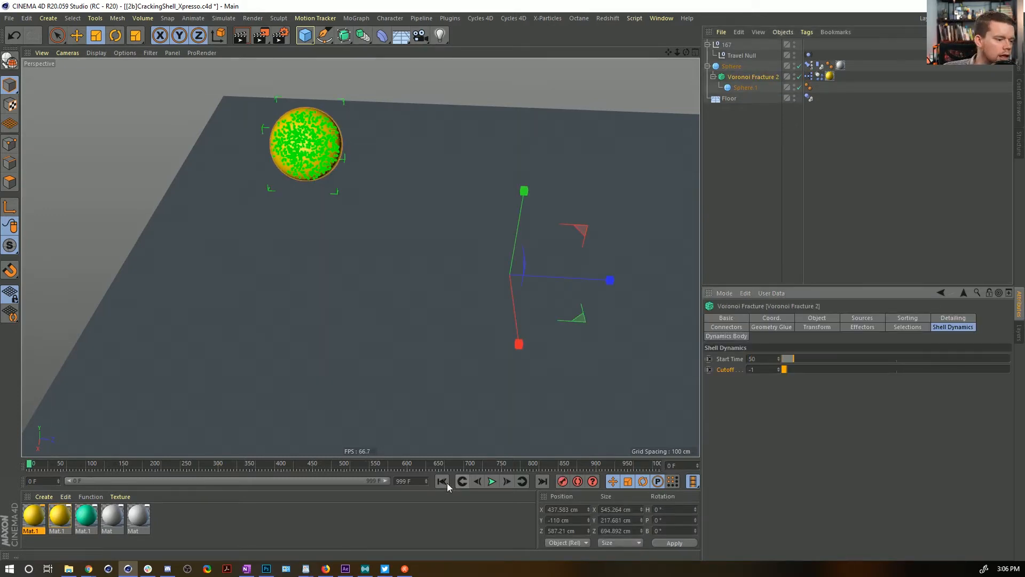
Play the simulation from the start and check from several angles when the shell pieces begin to break off
left_click(492, 481)
left_click(751, 215)
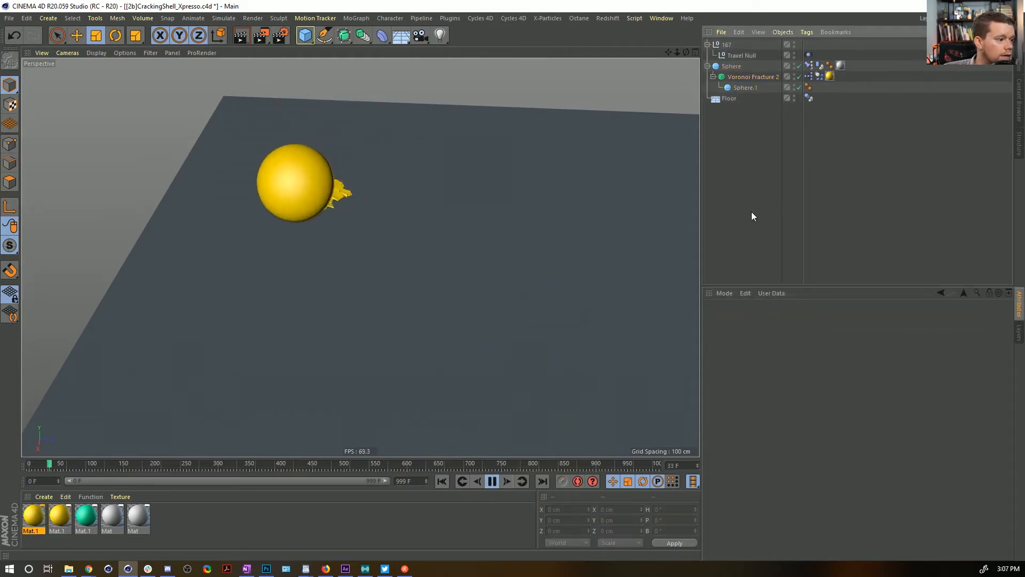
left_click(442, 481)
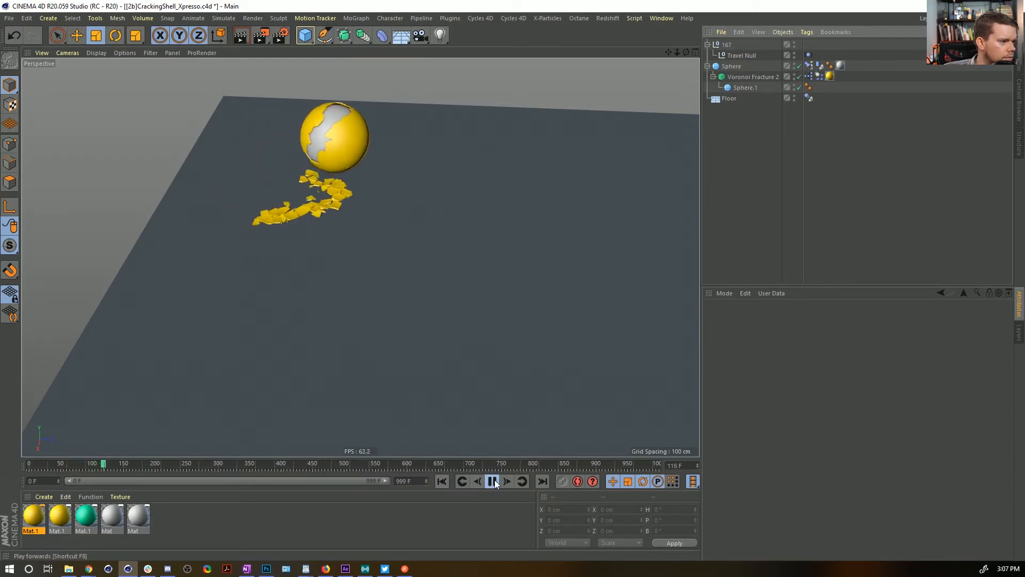
left_click(495, 480)
left_click(462, 483)
left_click_drag(374, 277, 221, 250, "alt")
left_click(492, 481)
left_click_drag(481, 373, 382, 322, "alt")
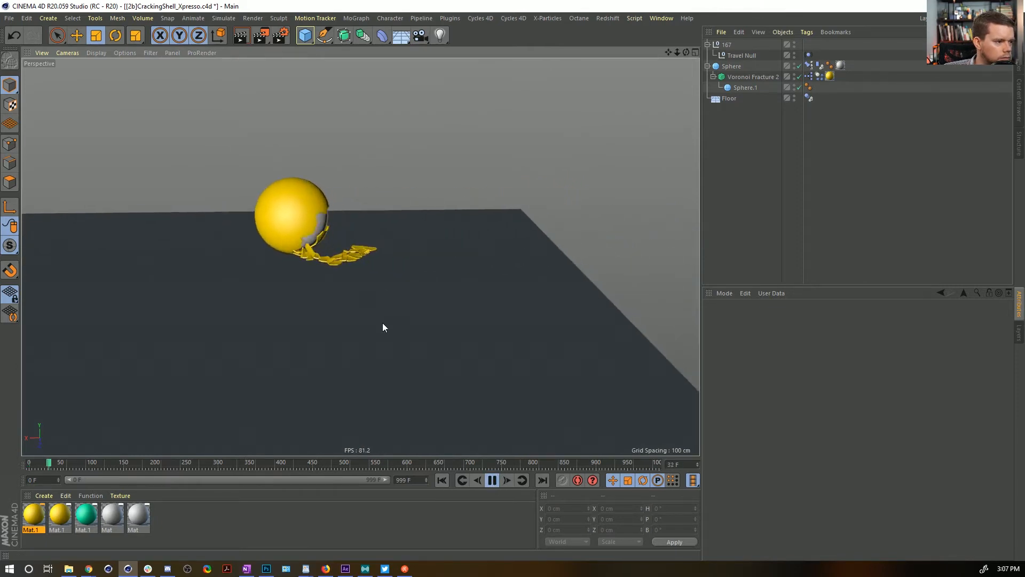
left_click(442, 480)
left_click(491, 480)
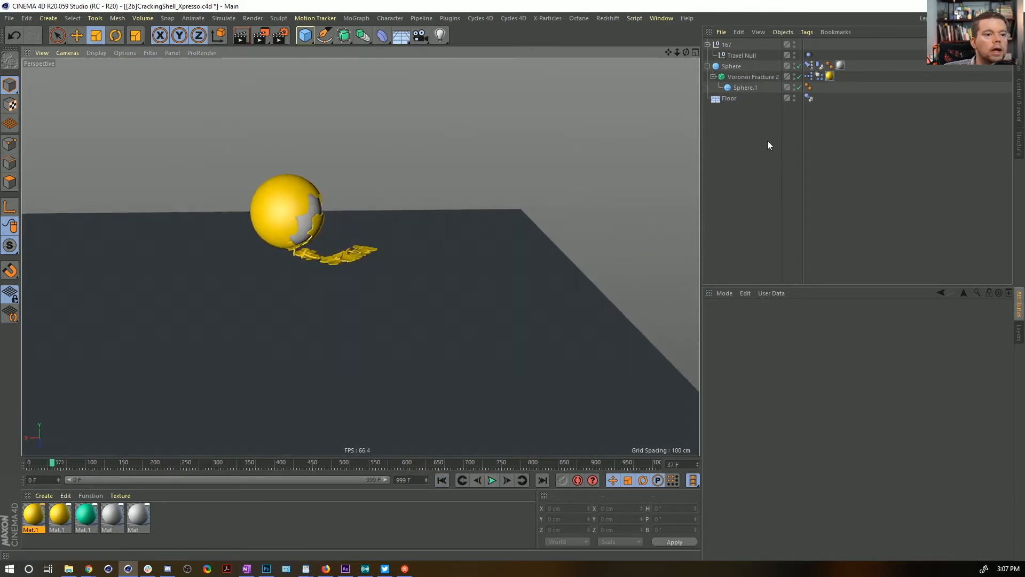
Swap the new Compare node's inputs so Time's Frame feeds Input 1 and Start Time feeds Input 2, and close the editor
double_click(809, 67)
left_click_drag(799, 68, 347, 98)
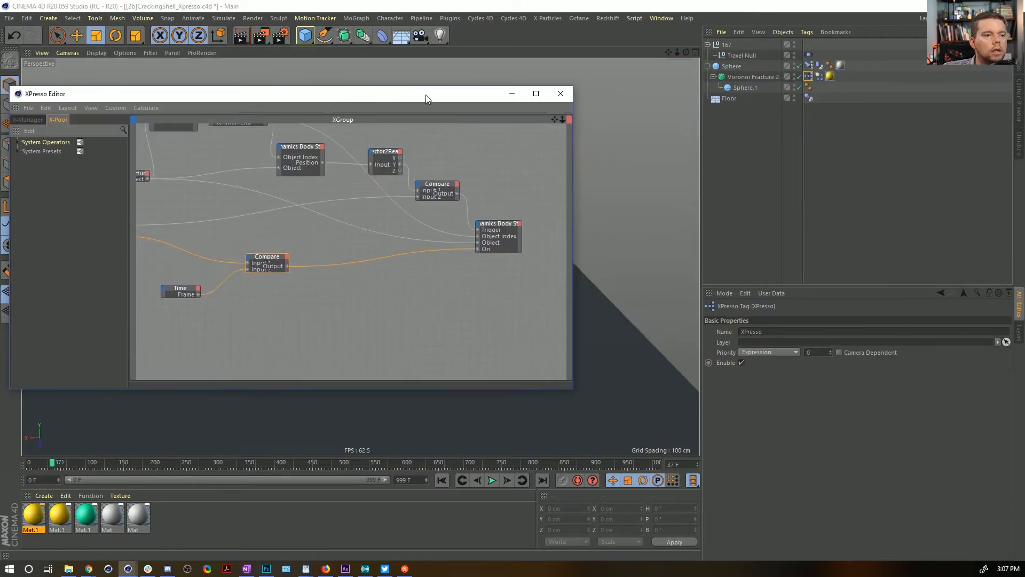
left_click(752, 77)
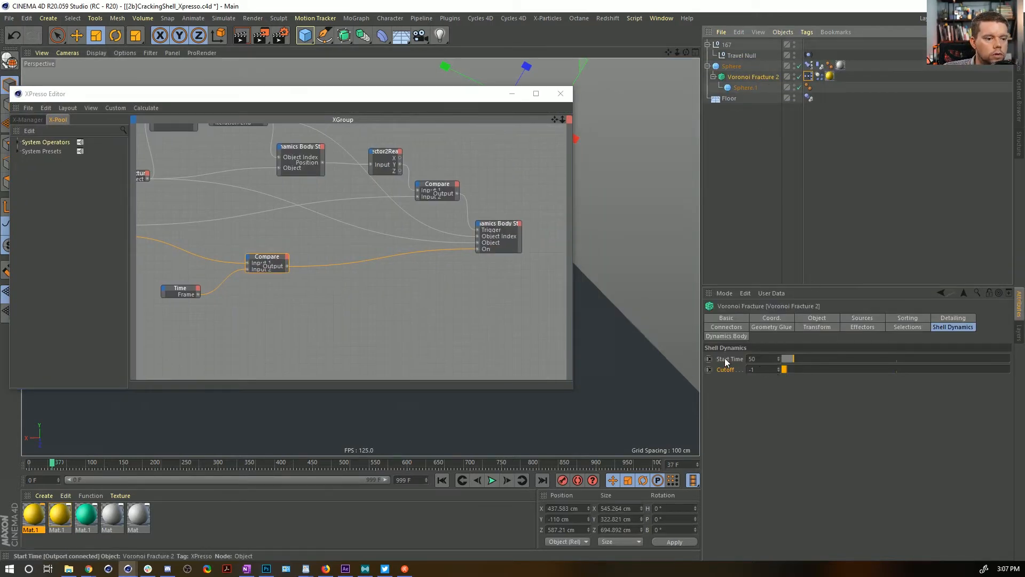
middle_click_drag(196, 273, 310, 254, "alt")
left_click_drag(375, 264, 376, 266)
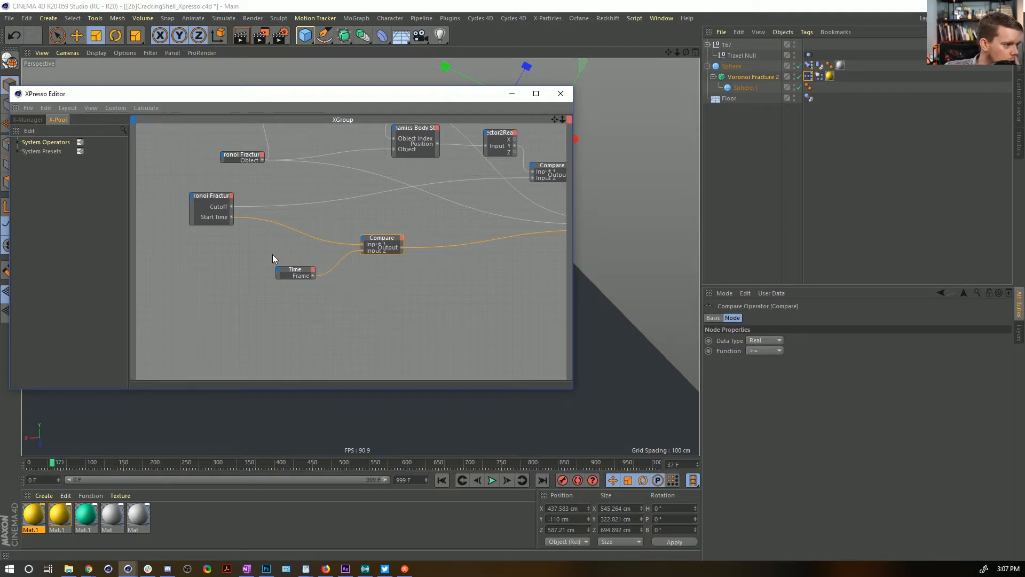
left_click_drag(313, 275, 363, 248)
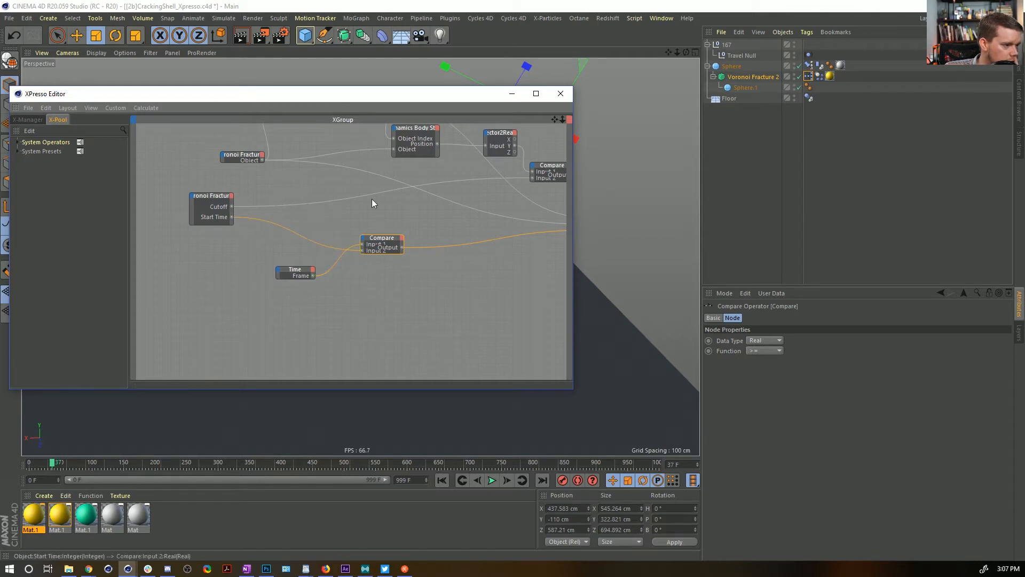
left_click(562, 95)
Replay the simulation from frame 0 to examine the cracking shell with the swapped inputs, then rewind to the start
left_click(441, 480)
left_click(503, 419)
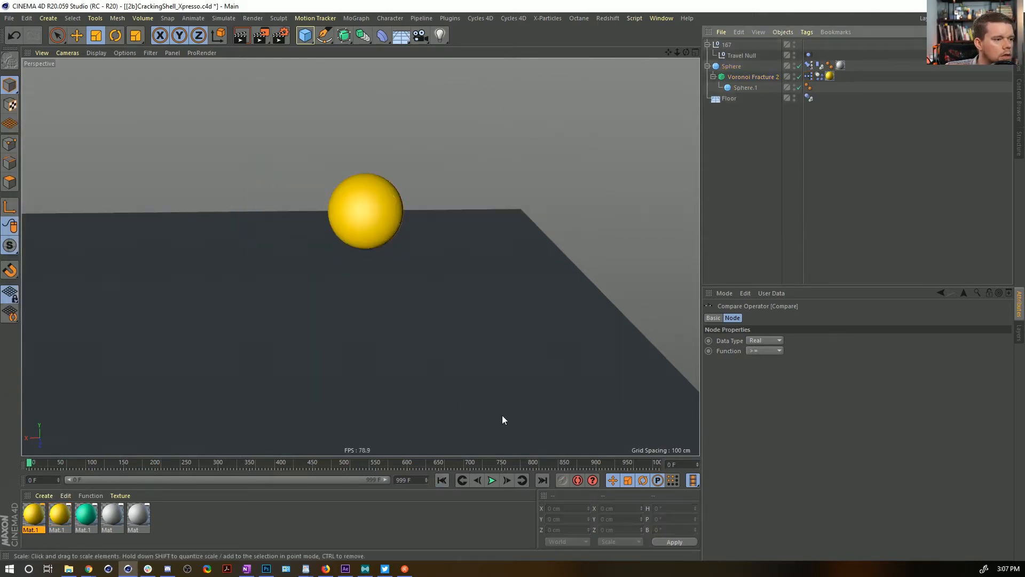
left_click(491, 480)
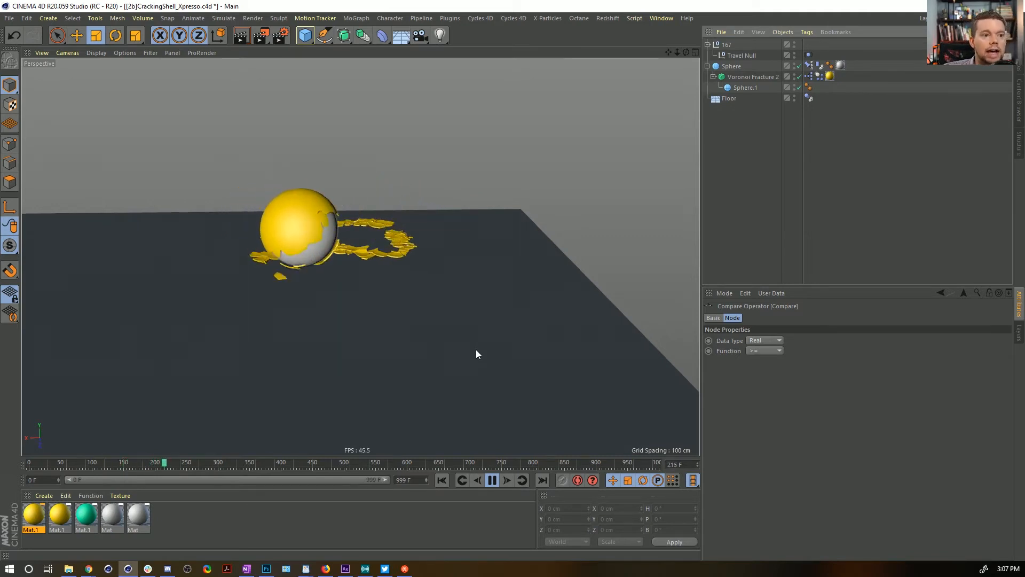
left_click_drag(476, 354, 412, 258, "alt")
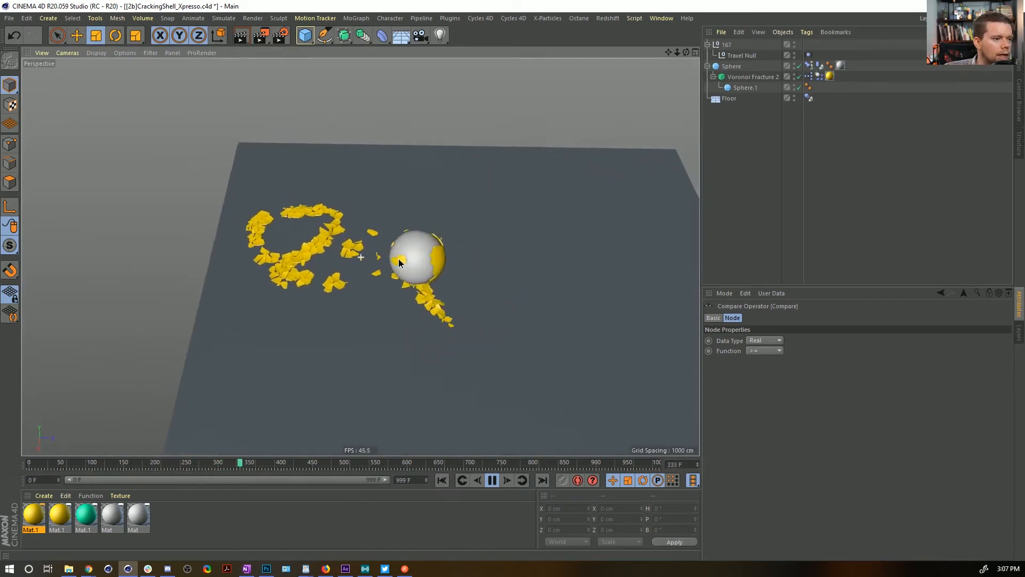
left_click(492, 480)
left_click(441, 480)
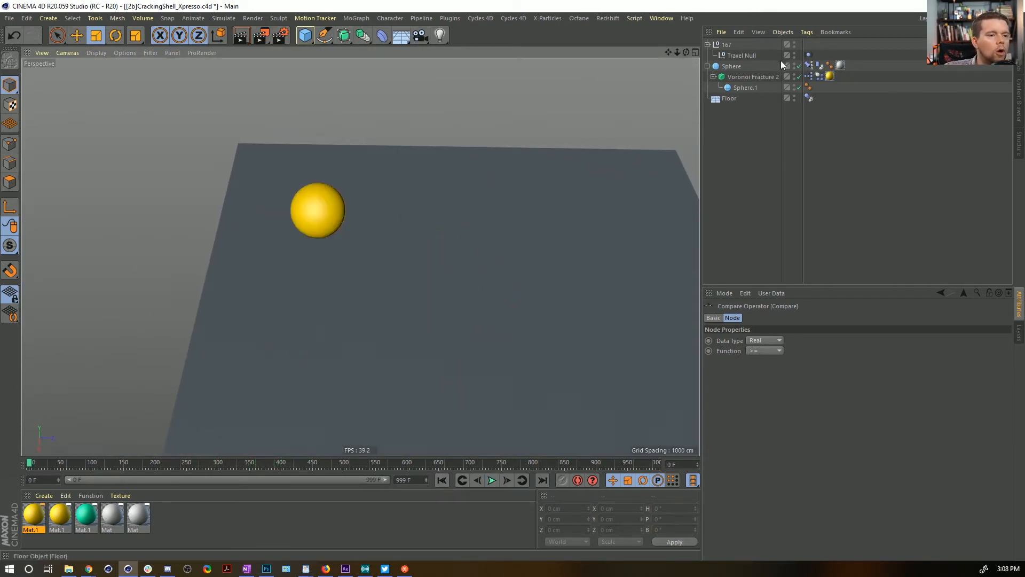
Duplicate Voronoi Fracture 2 with its child sphere and parent the copy under Sphere, above the original
left_click(752, 76)
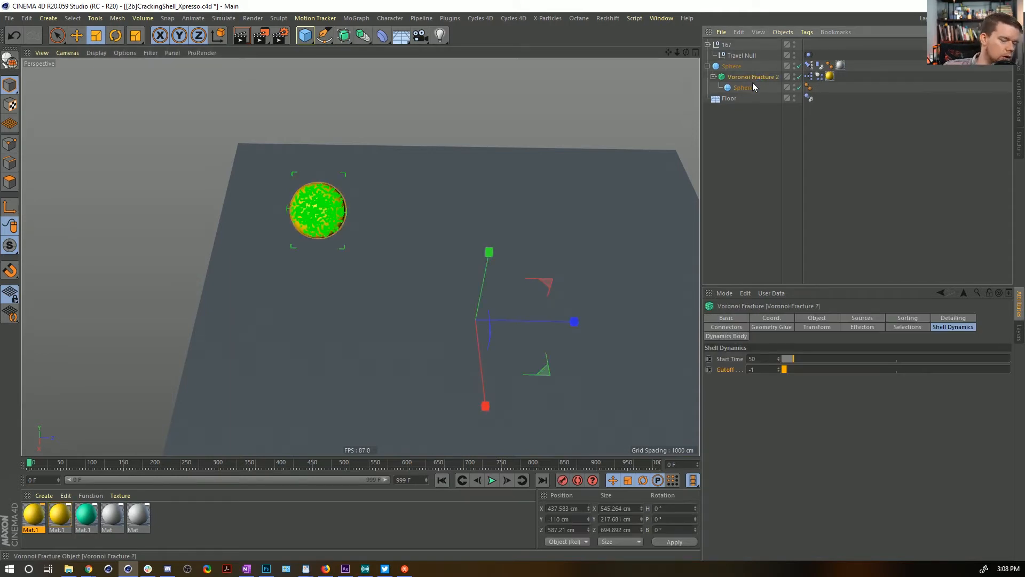
key("ctrl+c")
key("ctrl+v")
left_click_drag(735, 46, 736, 86)
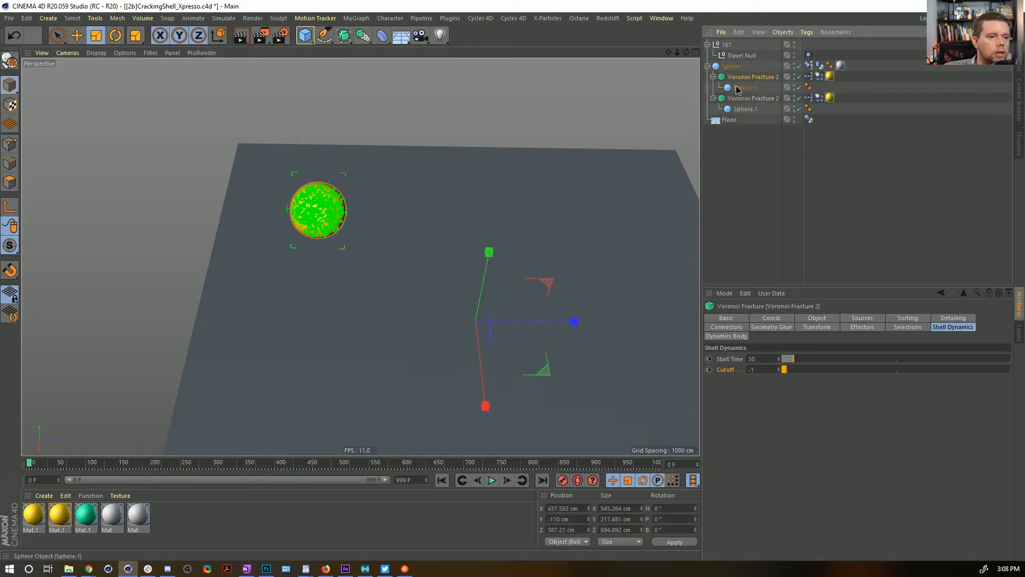
Set the duplicated Voronoi Fracture's Start Time to 333 and its Cutoff to 2
left_click(764, 359)
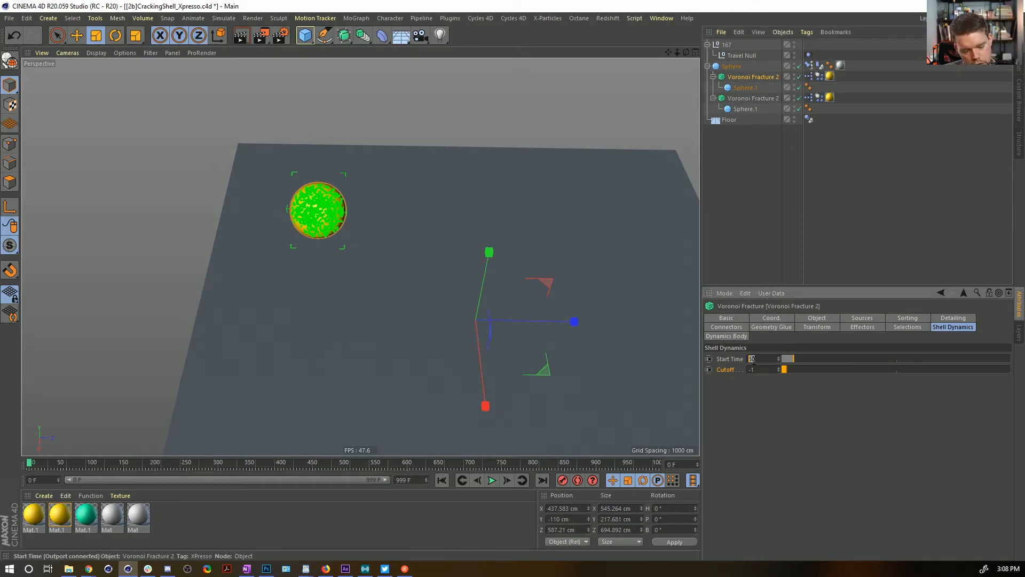
type("333")
key("Return")
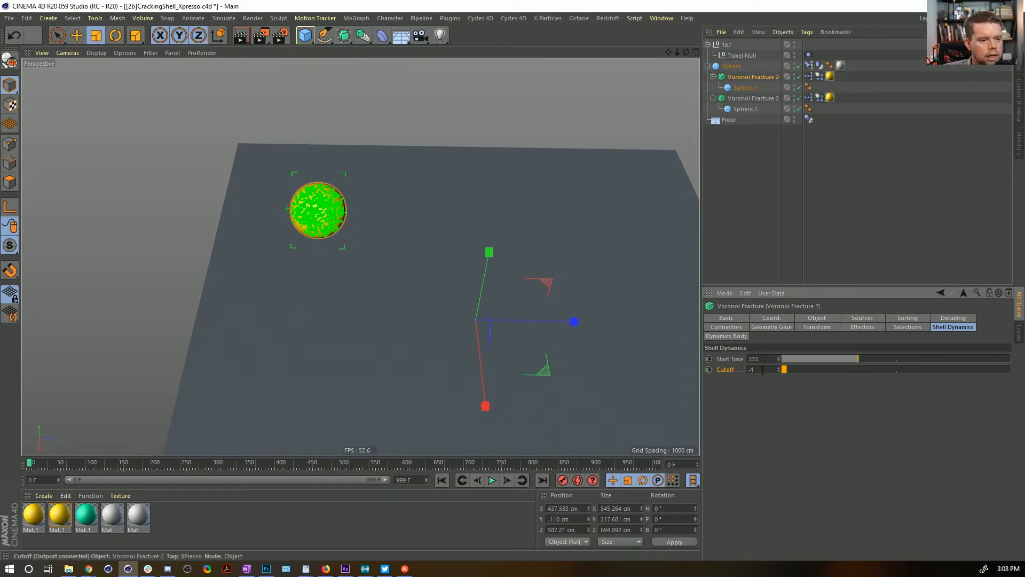
left_click_drag(778, 368, 778, 365)
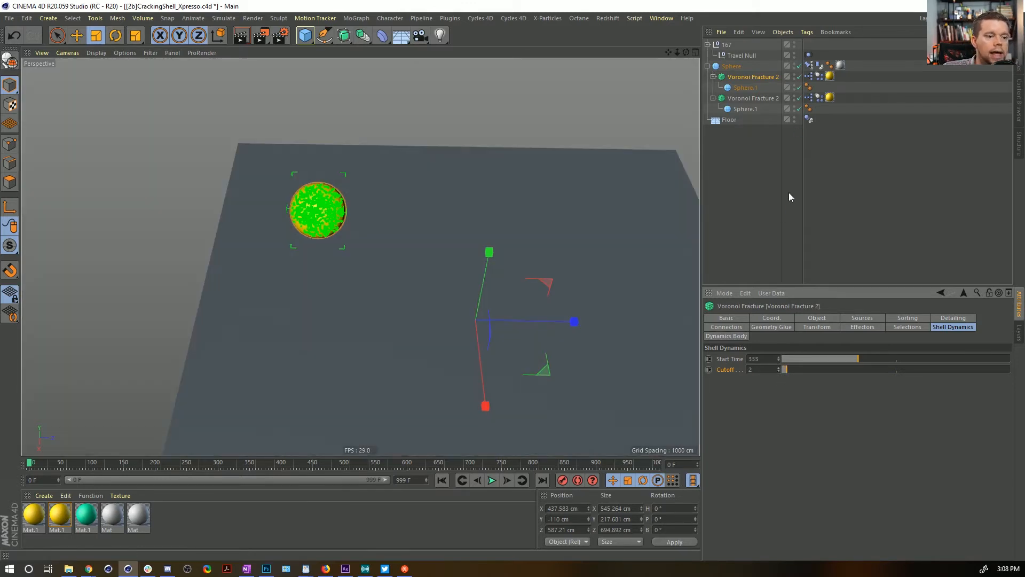
Replace the duplicated Voronoi Fracture's material with the green Mat.1 and set its distribution source's Point Amount to 1222
left_click_drag(755, 77, 830, 76)
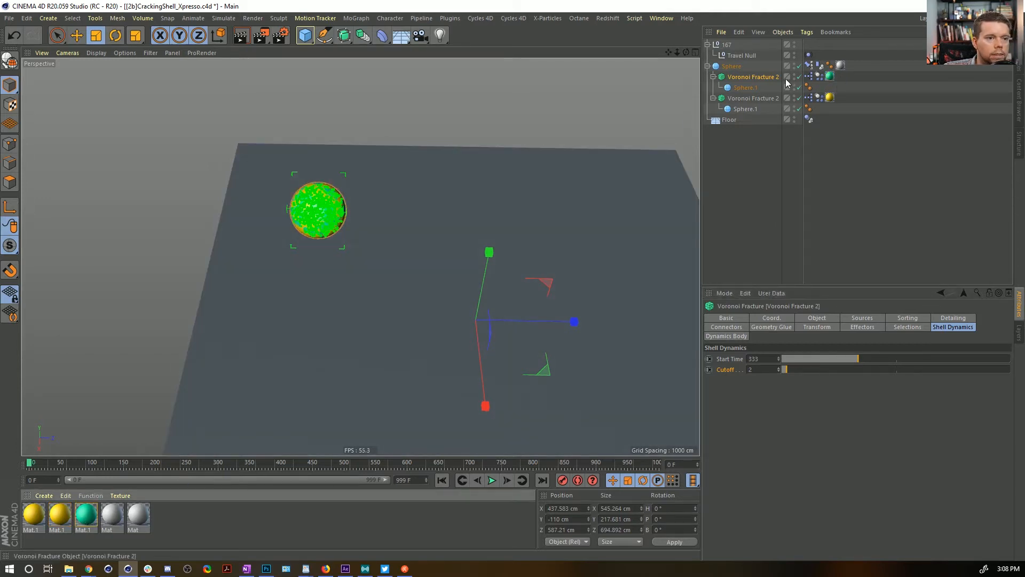
left_click(860, 318)
left_click(834, 318)
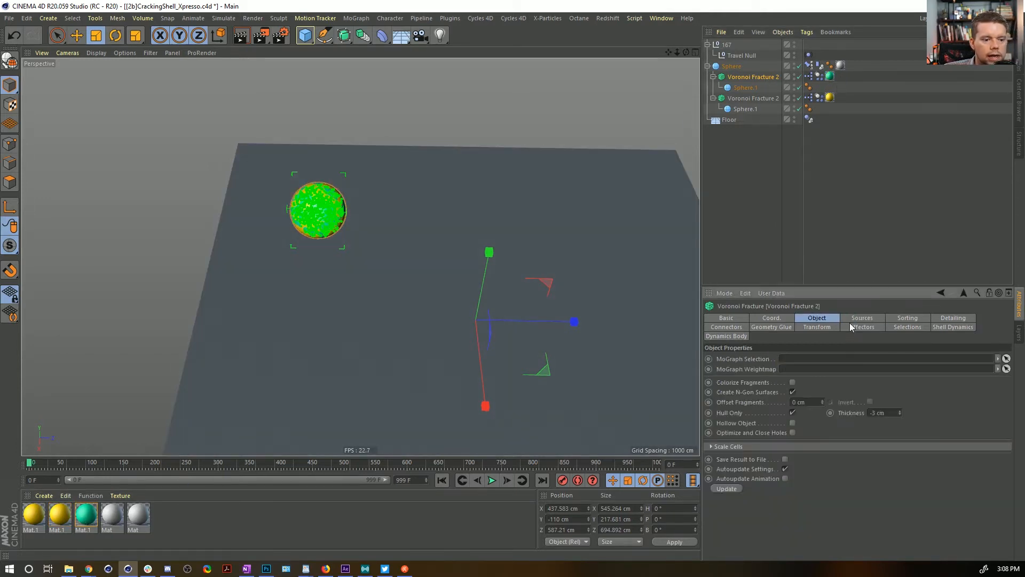
left_click(864, 318)
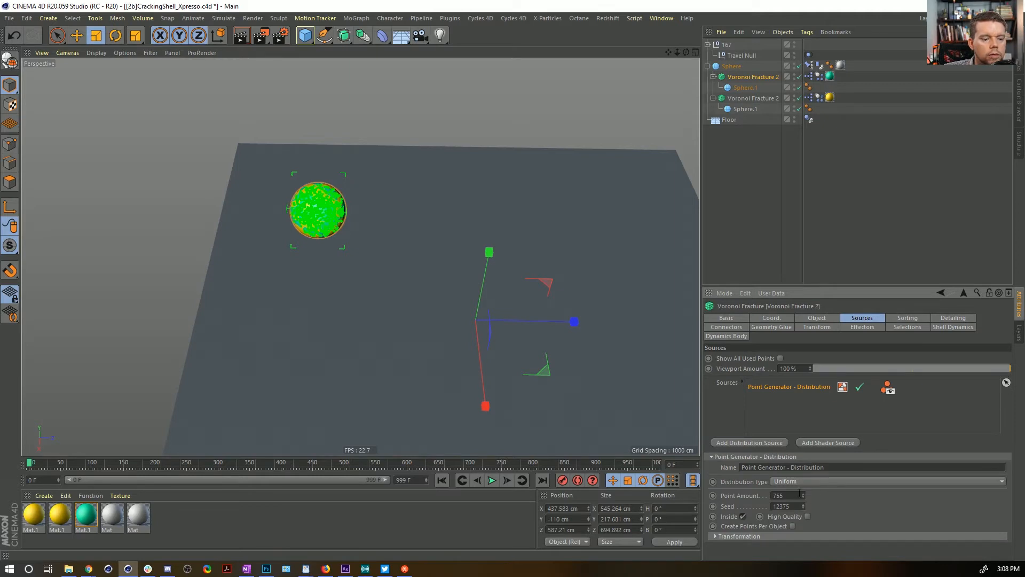
left_click_drag(802, 495, 844, 501)
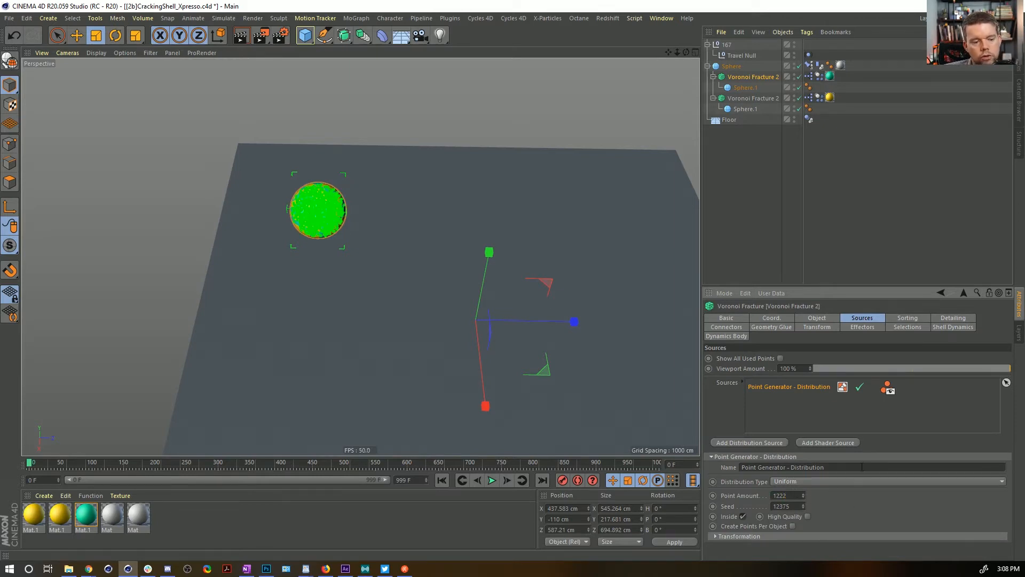
left_click(790, 198)
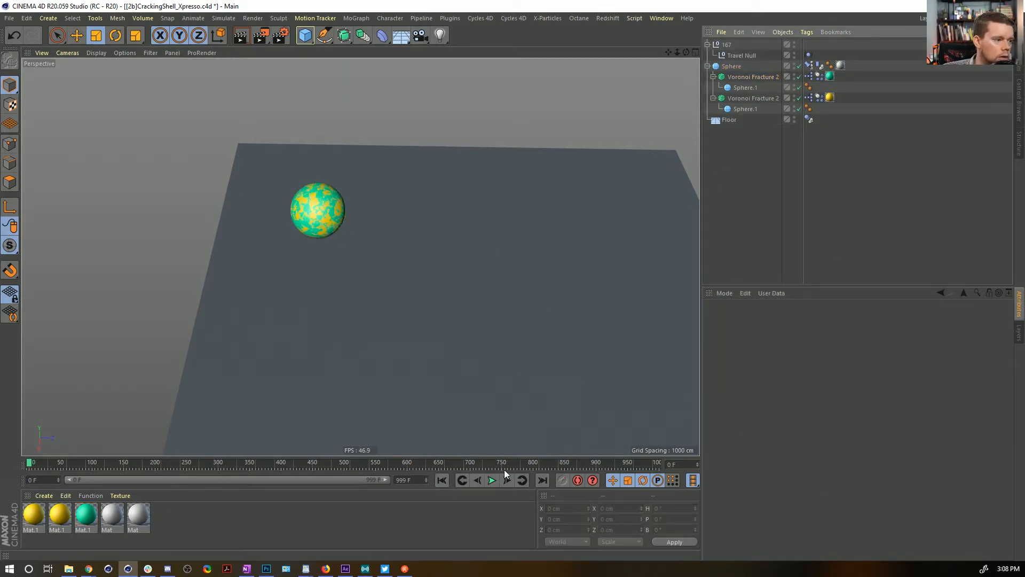
Set the radius of Sphere.1 inside the green Voronoi Fracture to 101.1 cm
left_click(745, 87)
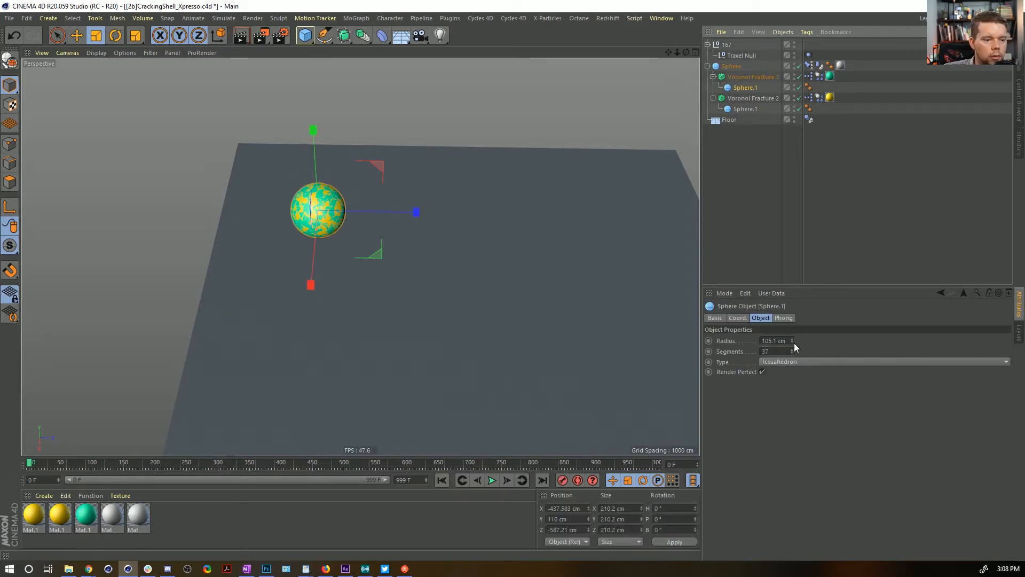
left_click_drag(793, 343, 794, 344)
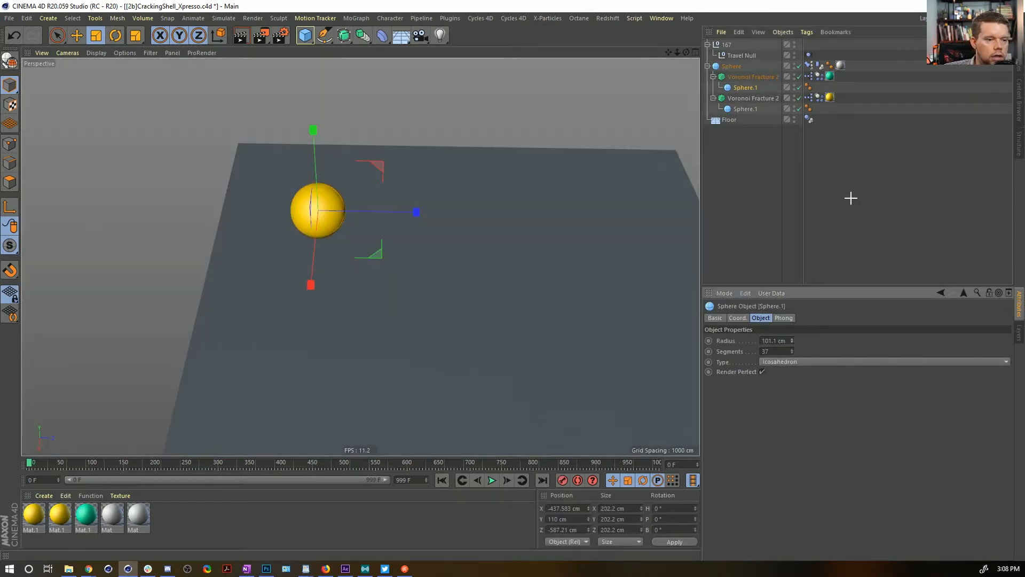
left_click(851, 197)
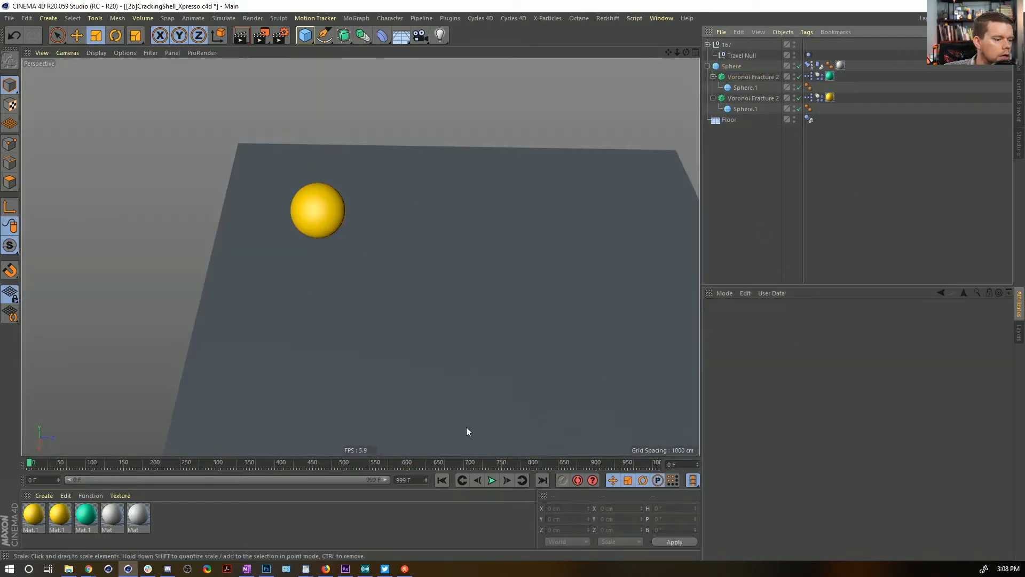
Play the simulation to check how the yellow and green shells break off, then stop playback
left_click(493, 480)
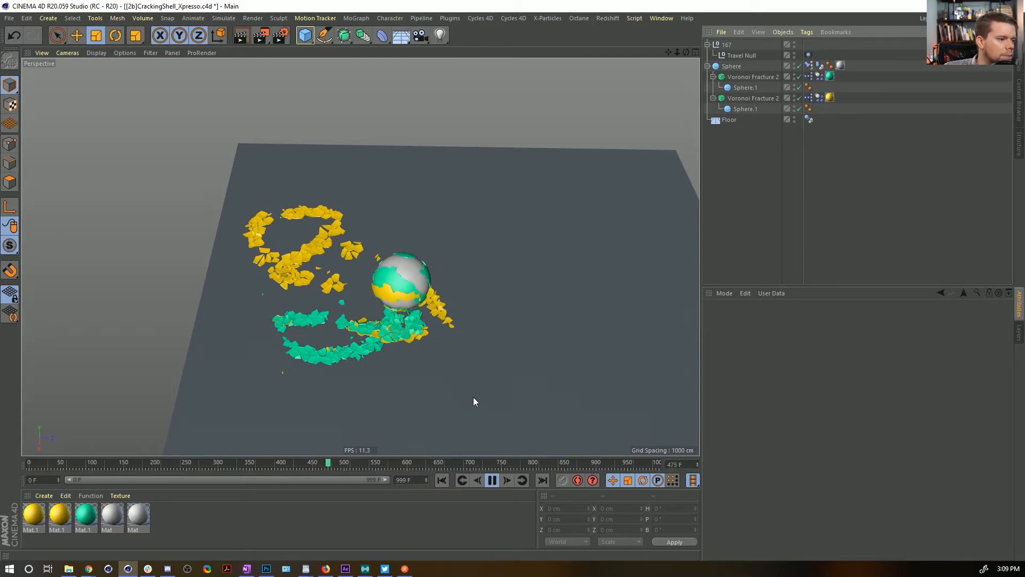
left_click(492, 480)
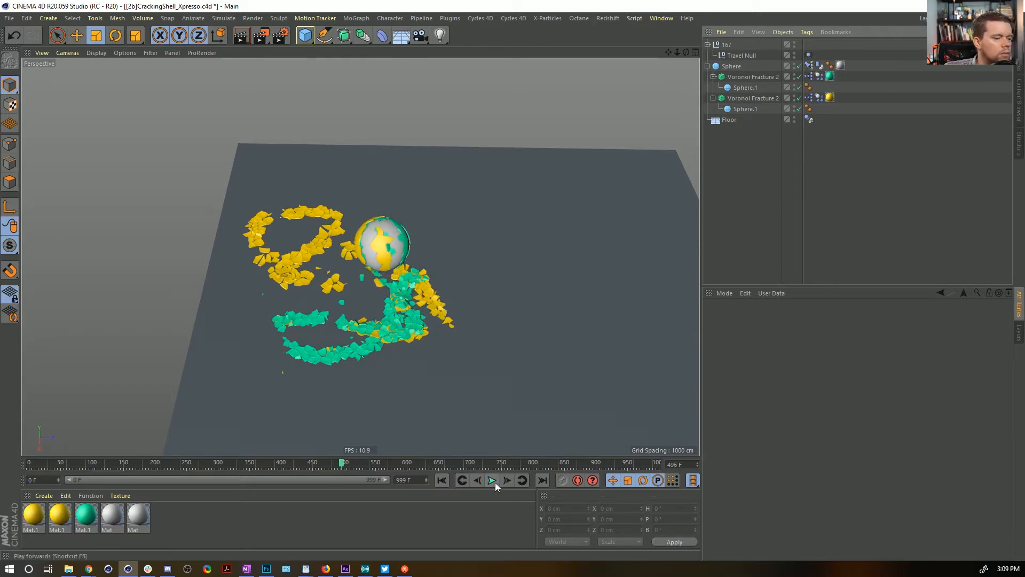
left_click(741, 76)
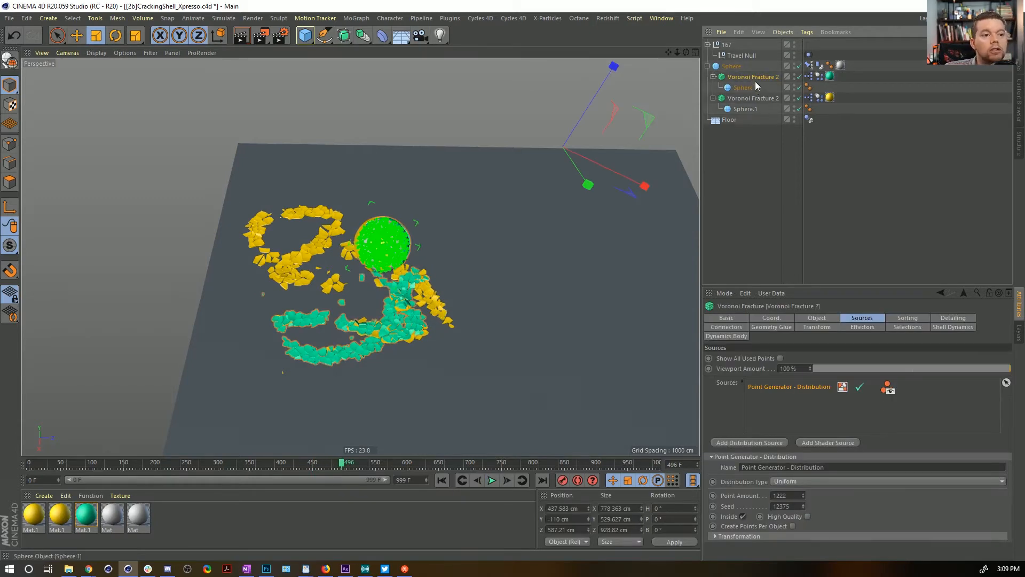
Set the yellow Voronoi Fracture 2's Start Time to 0 and its Cutoff to -3
left_click(749, 99)
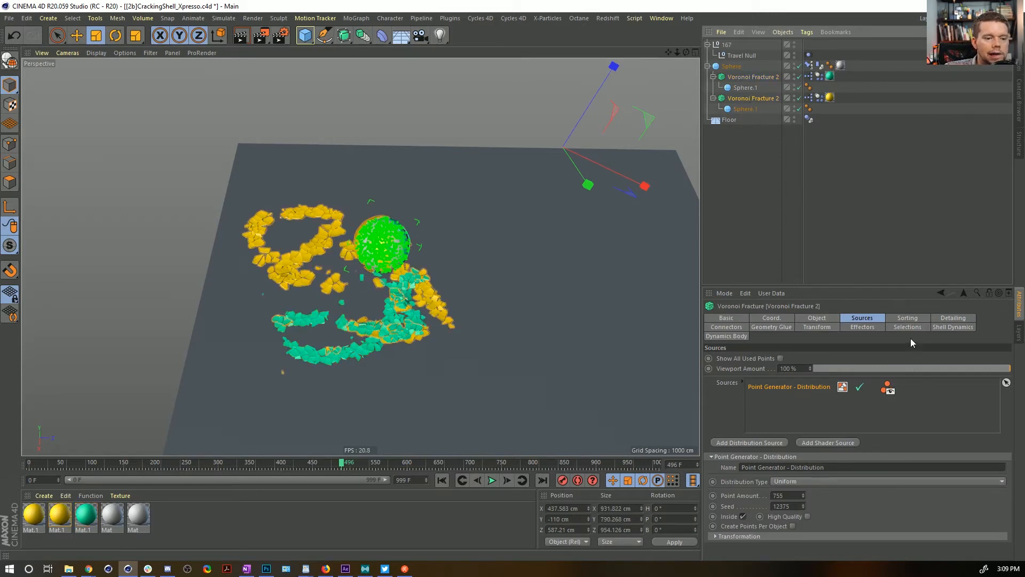
left_click(949, 327)
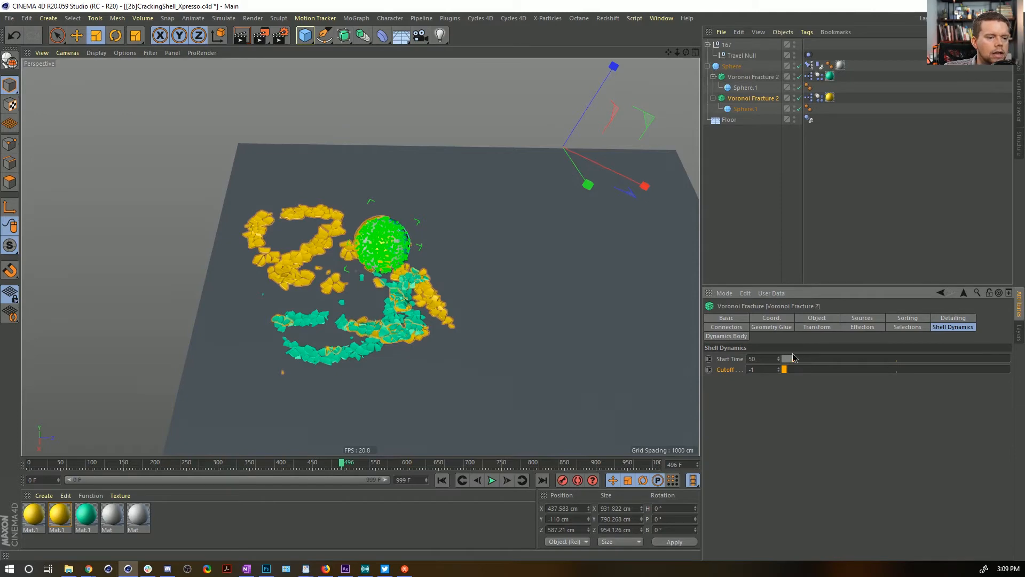
left_click_drag(796, 357, 761, 379)
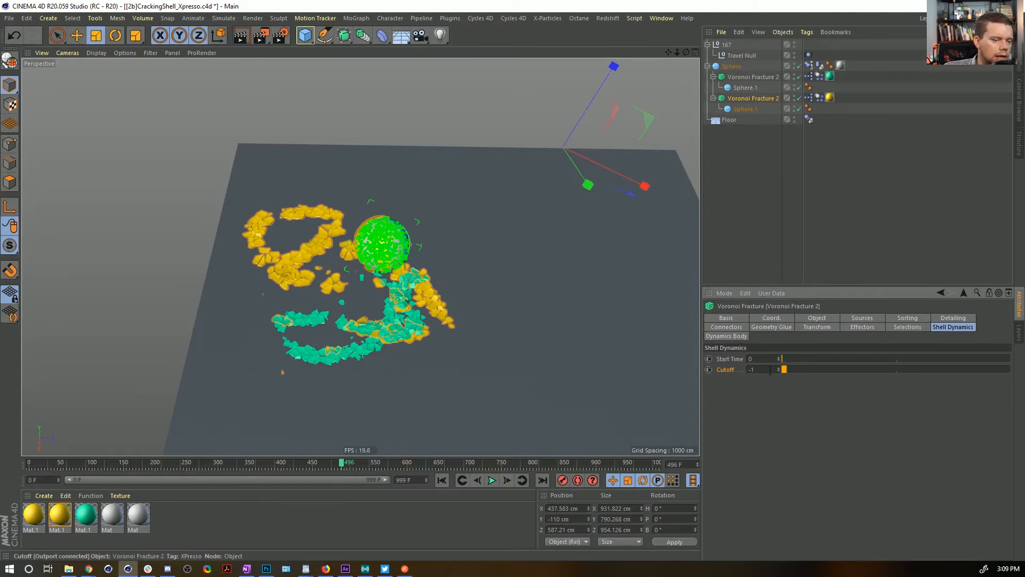
left_click(779, 372)
left_click(779, 372)
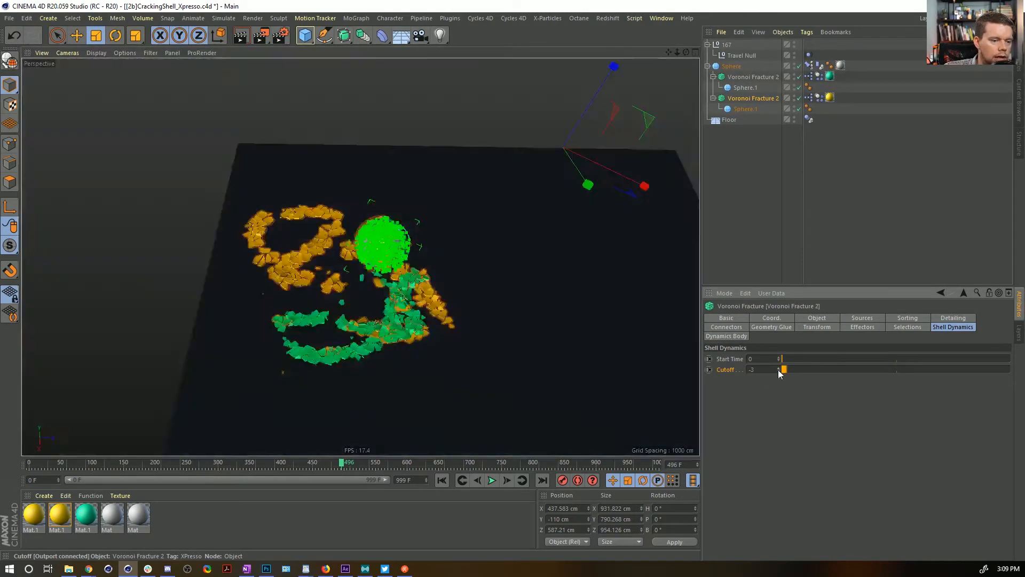
Play the simulation from the start and lower the yellow shell's Cutoff to -6 during playback
left_click(441, 480)
left_click(492, 480)
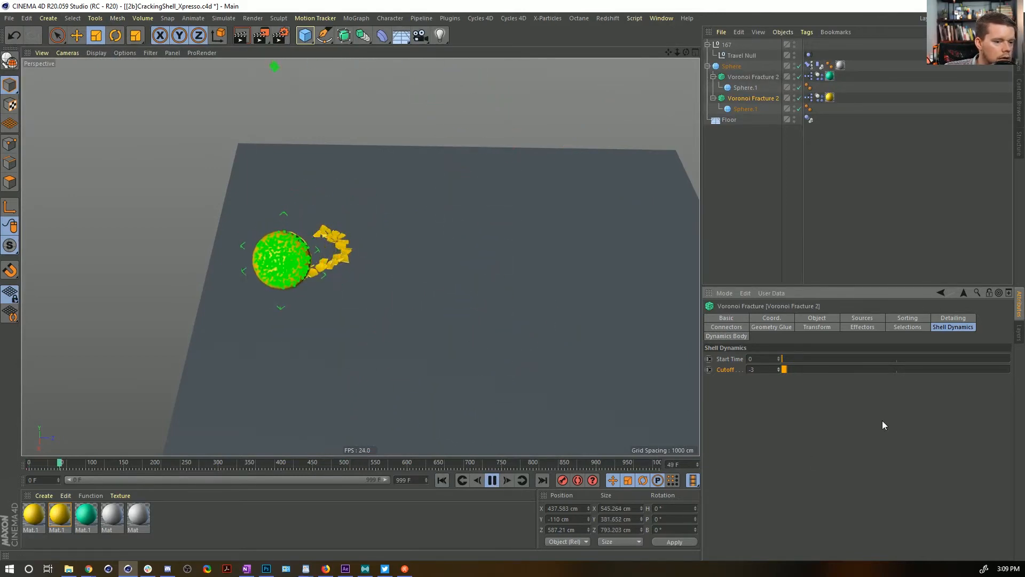
left_click(780, 371)
left_click(779, 372)
left_click(779, 372)
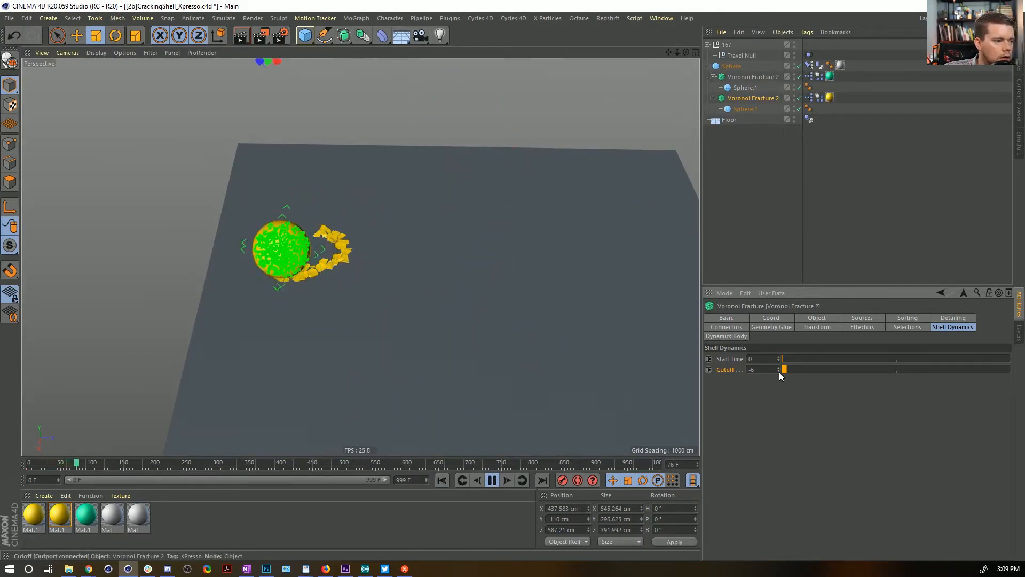
Restart the playback, set the yellow shell's Cutoff to -5 while it runs, and rewind to frame 0
left_click(445, 481)
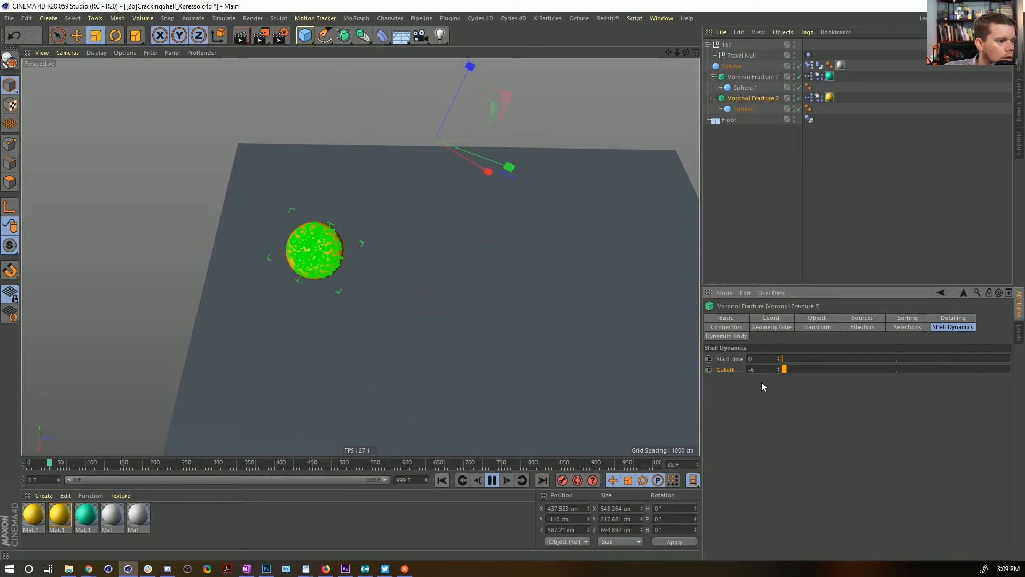
left_click(778, 367)
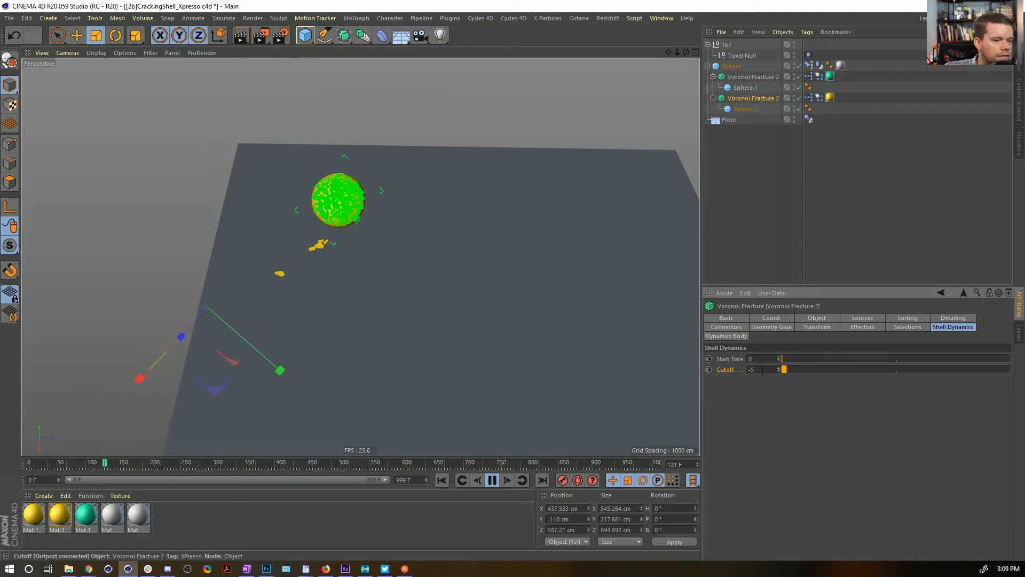
left_click(491, 480)
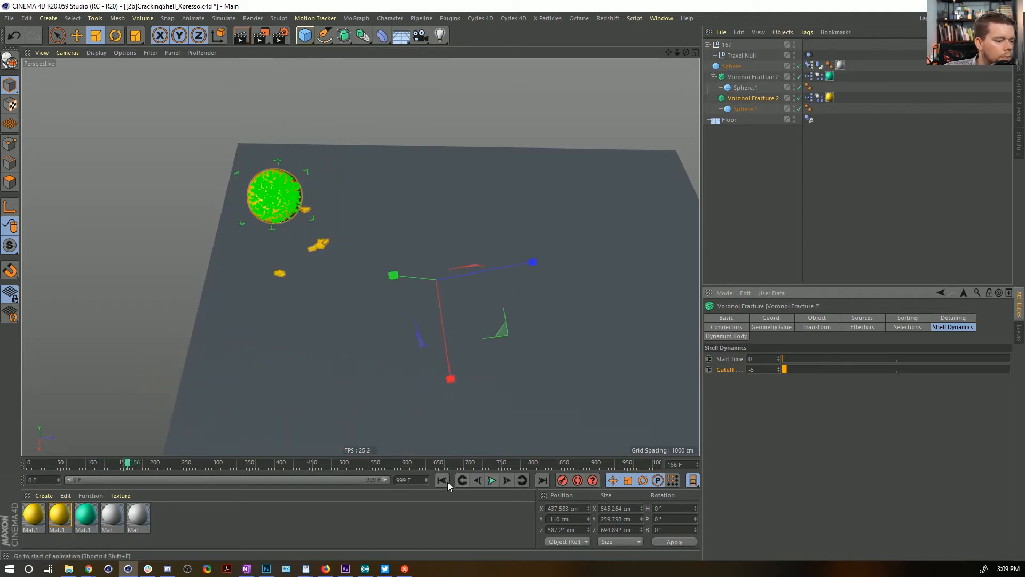
left_click(442, 481)
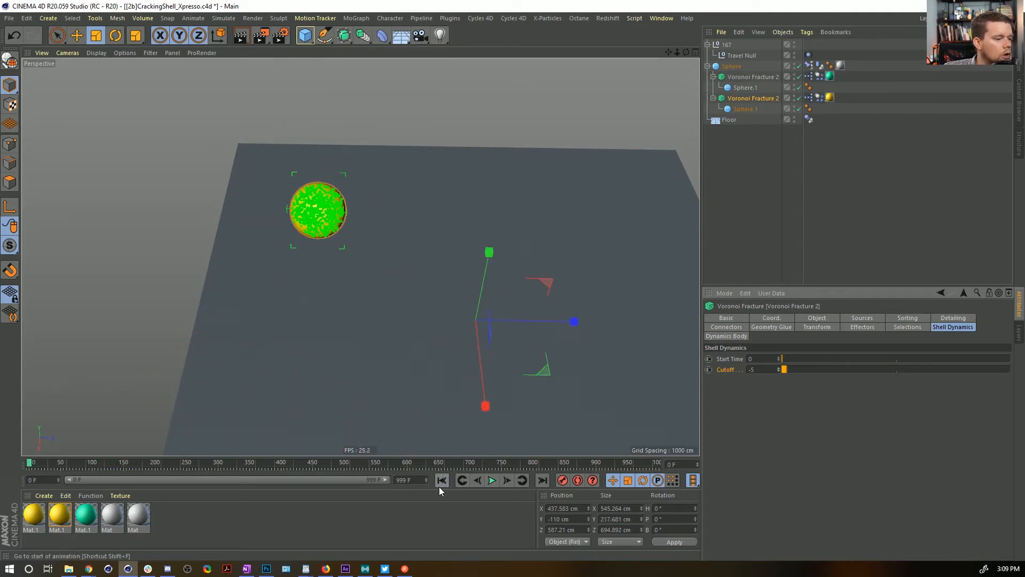
Animate the yellow shell's Cutoff with keyframes of -5 at frame 0 and 0 at frame 303
left_click(709, 369)
left_click(491, 480)
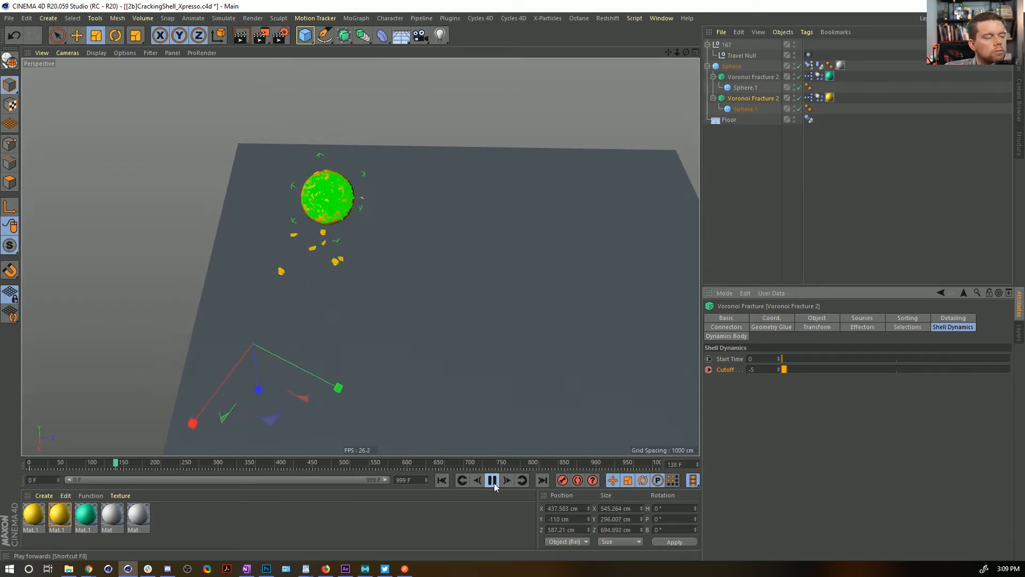
left_click(493, 481)
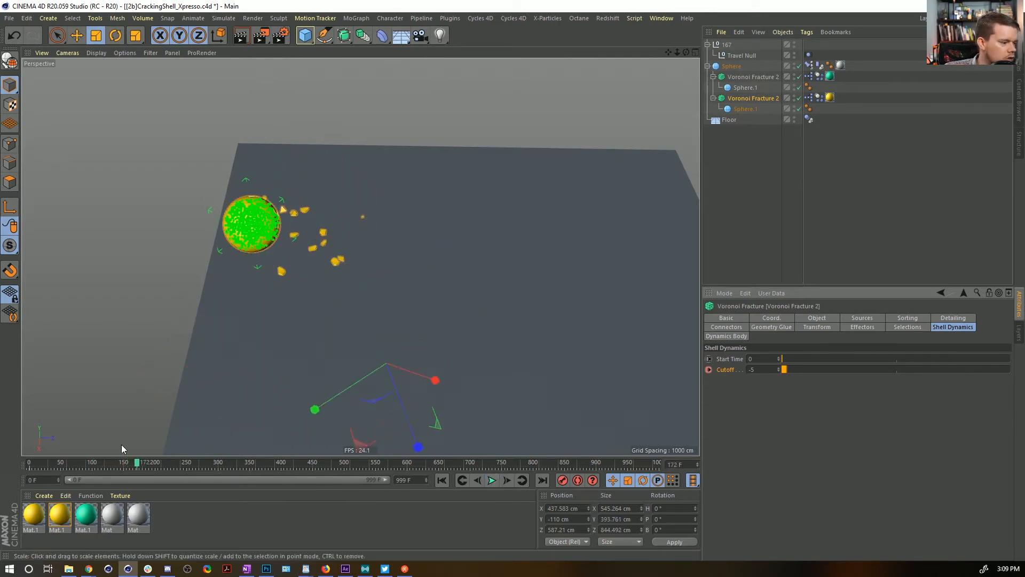
left_click(219, 463)
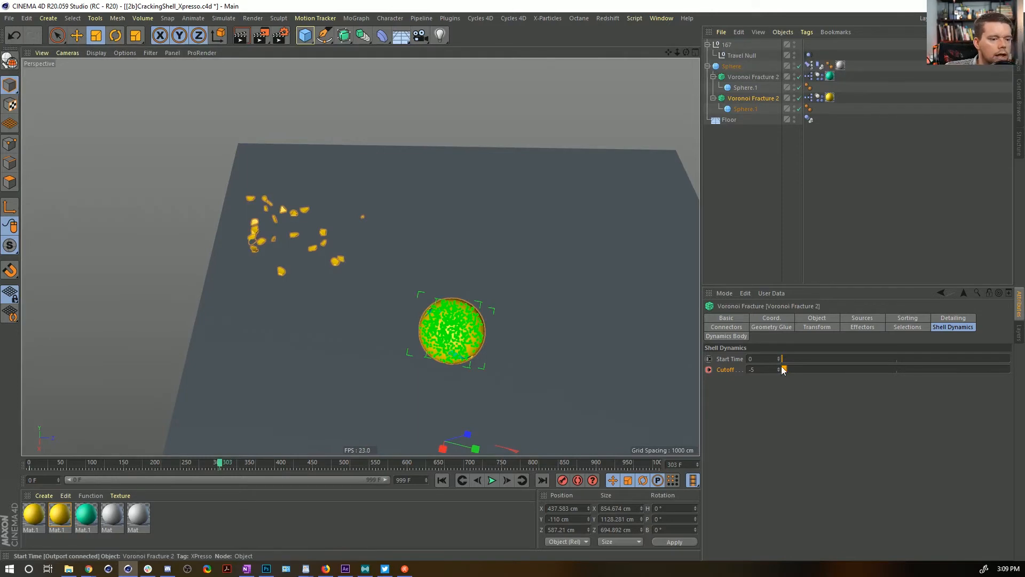
left_click_drag(784, 369, 780, 373)
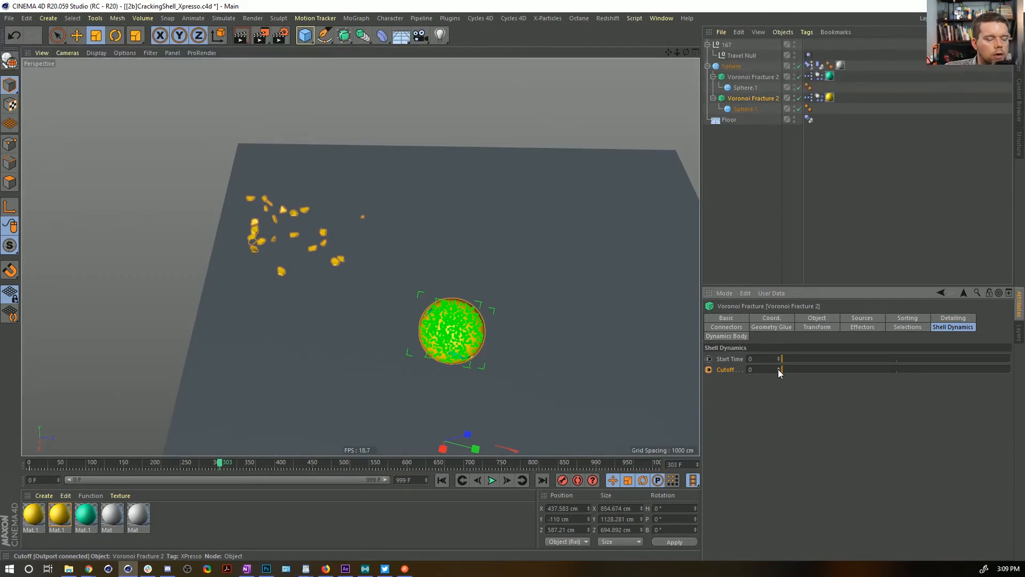
left_click(709, 369)
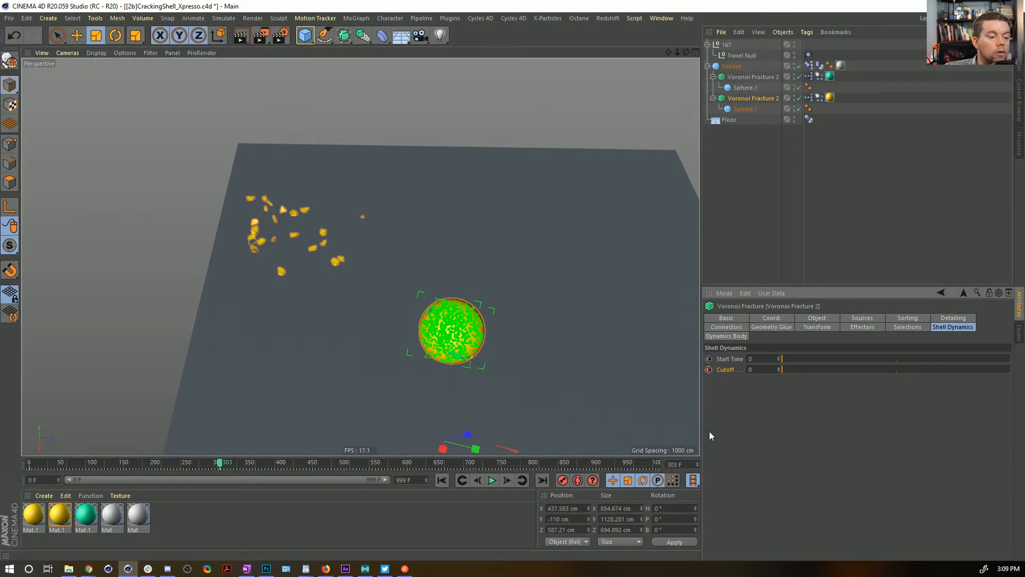
Replay the simulation from frame 0 with nothing selected and examine how both shells crack off with the animated Cutoff
left_click(442, 480)
left_click(748, 258)
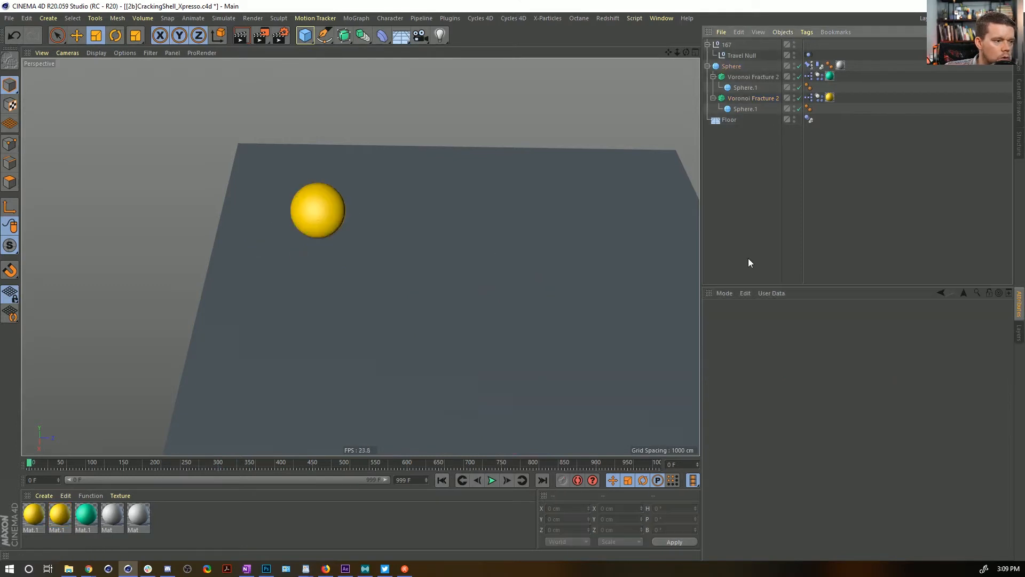
left_click(491, 479)
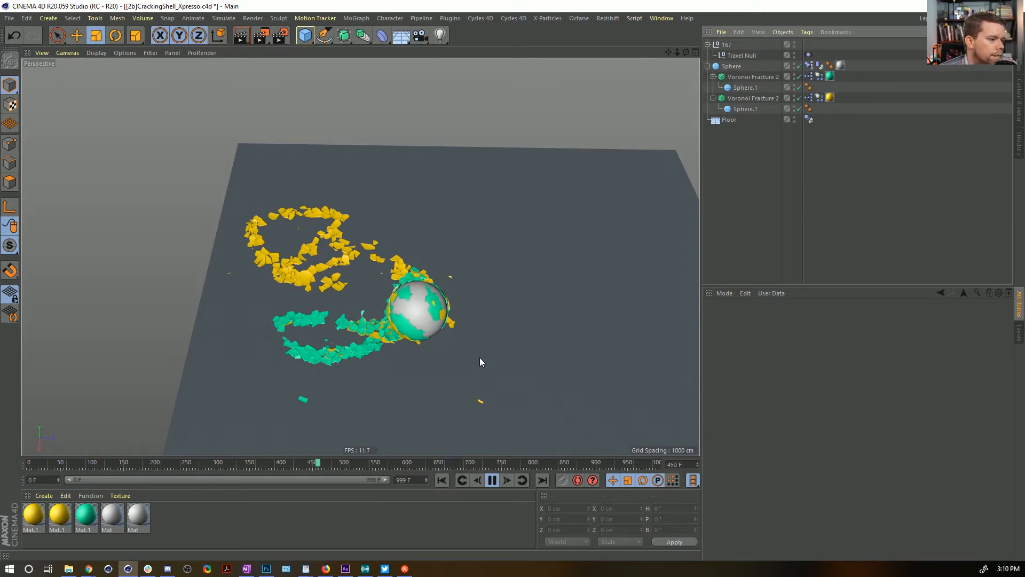
left_click(493, 480)
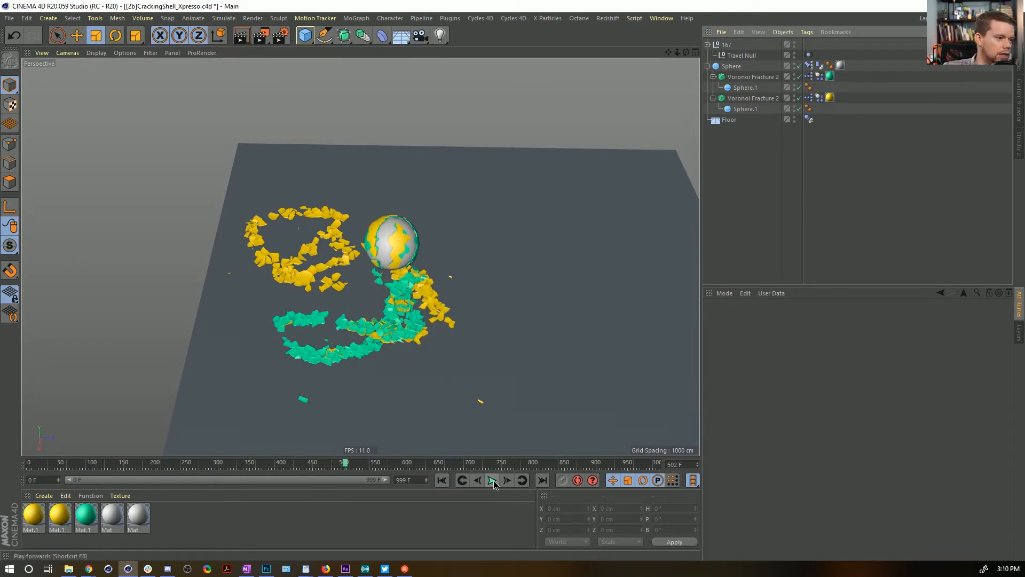
mouse_move(370, 255)
left_mouse_down("alt")
mouse_move(536, 174)
mouse_move(331, 237)
mouse_move(302, 206)
mouse_move(382, 242)
left_mouse_up("alt")
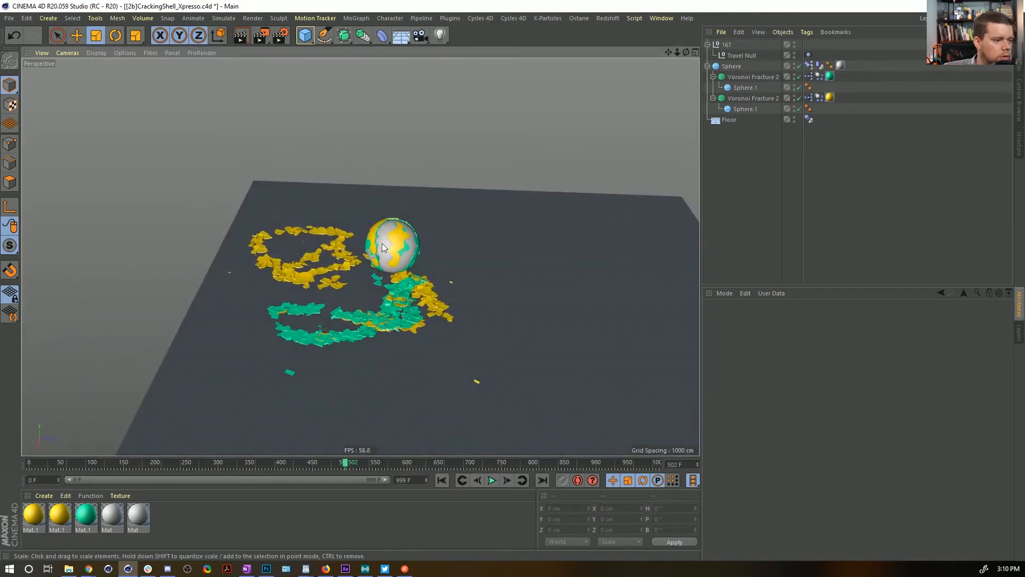
Replay the simulation from frame 0 in a closer view and examine the yellow shell's cracking and its Dynamics Body tag settings
left_click(441, 479)
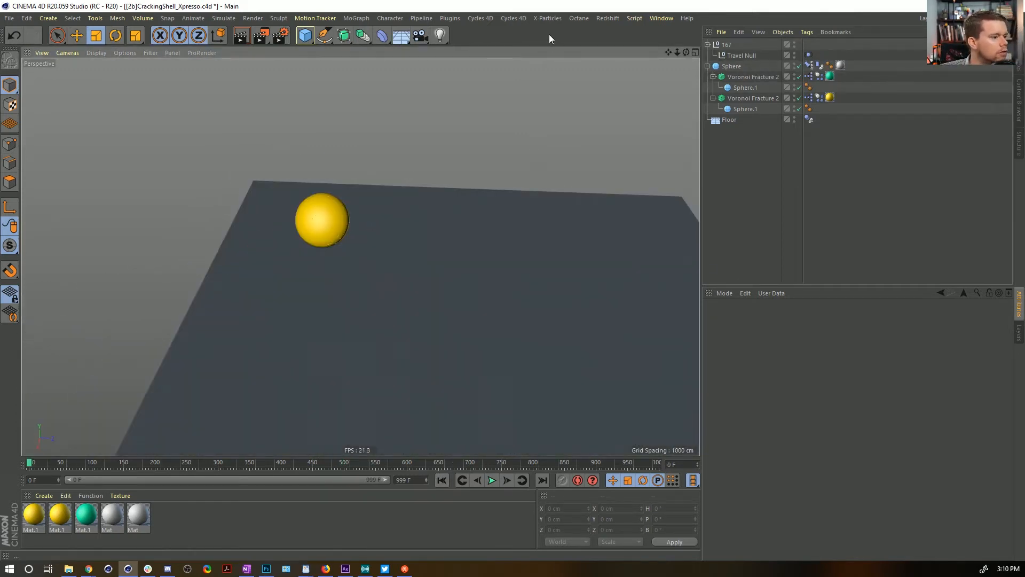
left_click_drag(359, 261, 424, 274, "alt")
right_click_drag(424, 274, 478, 270, "alt")
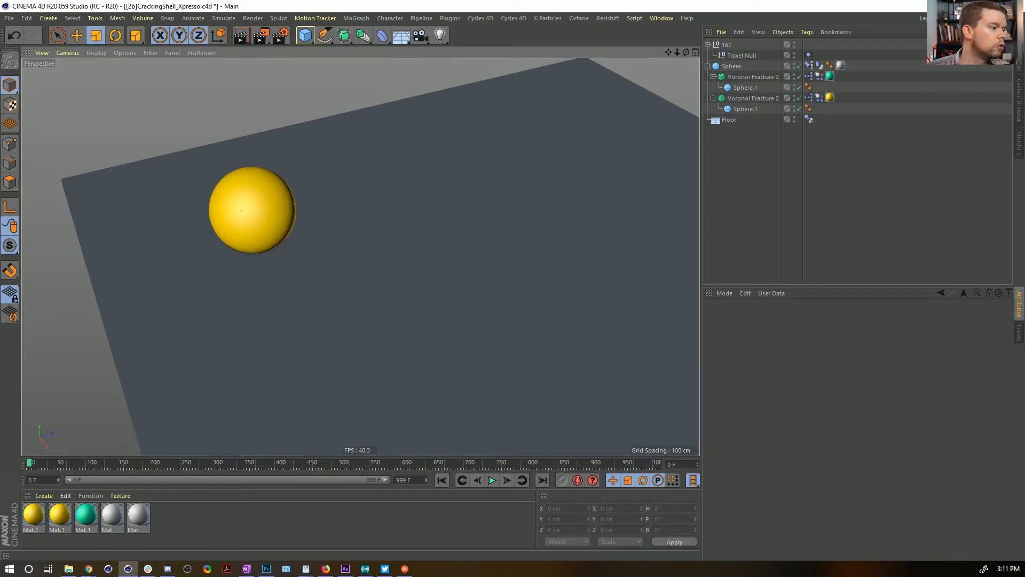
left_click(492, 480)
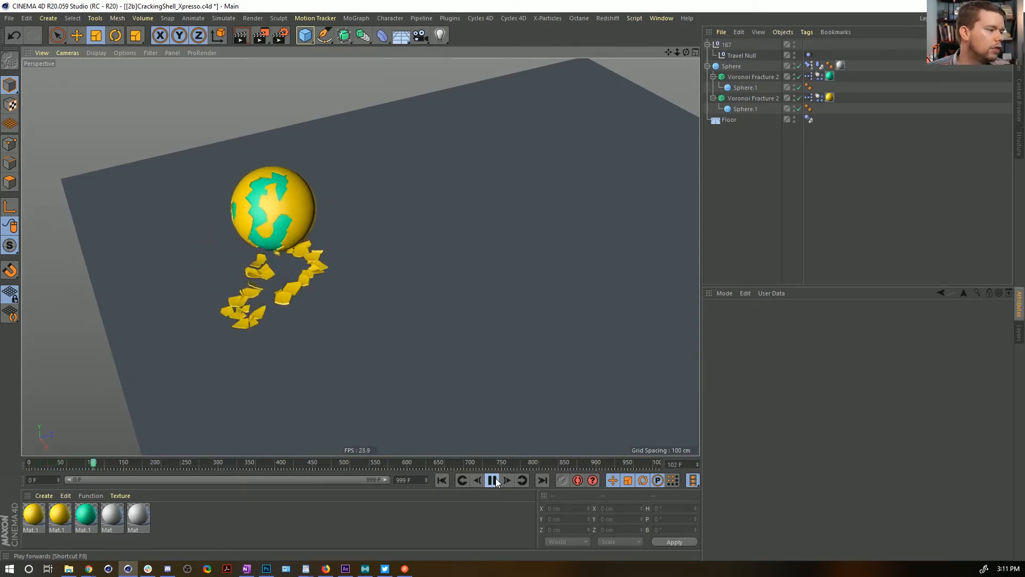
left_click(493, 480)
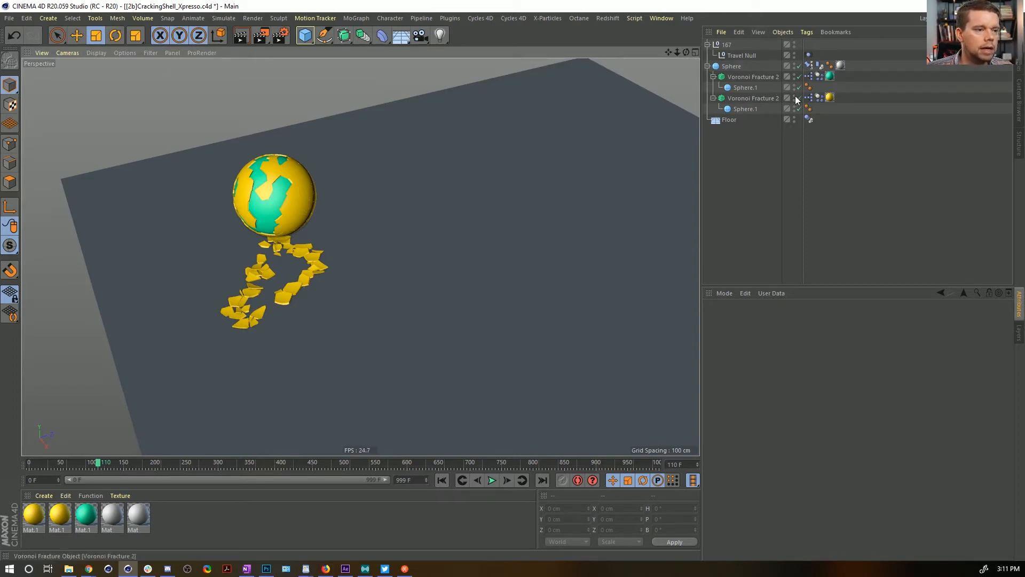
left_click(819, 97)
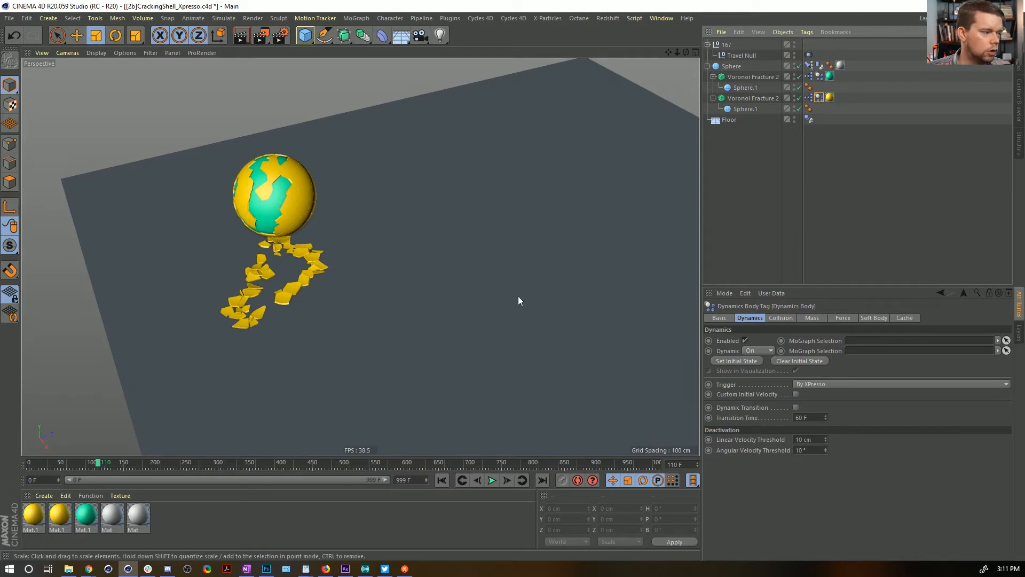
left_click(492, 480)
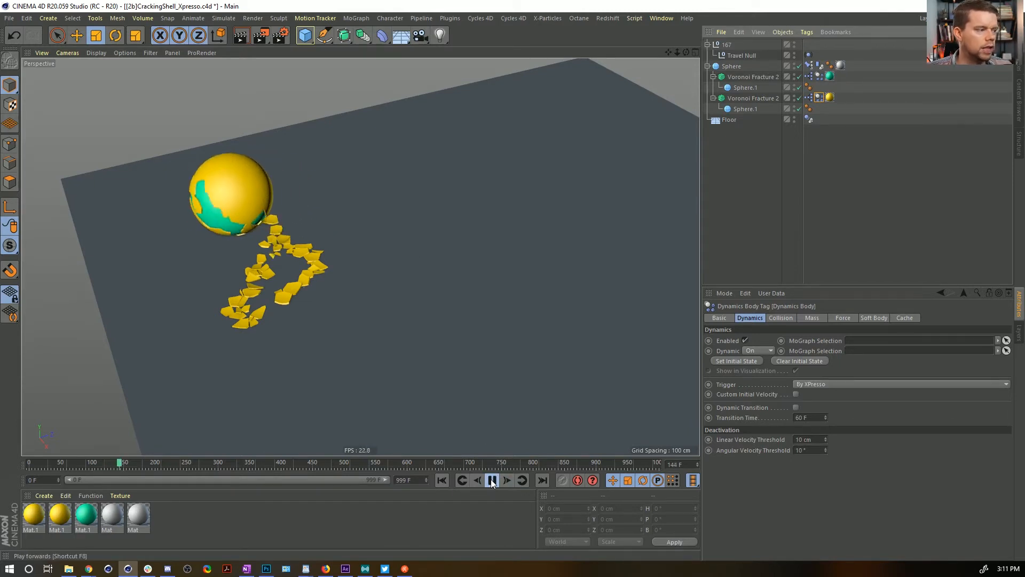
left_click(492, 480)
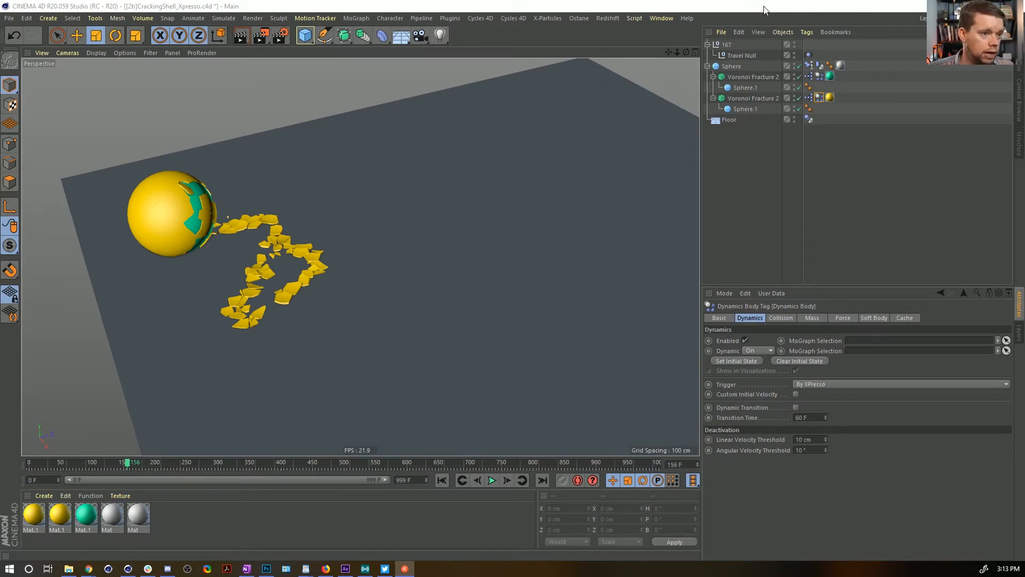
Start a new project with a sphere and a floor, and apply a new default material to the sphere
key("ctrl+n")
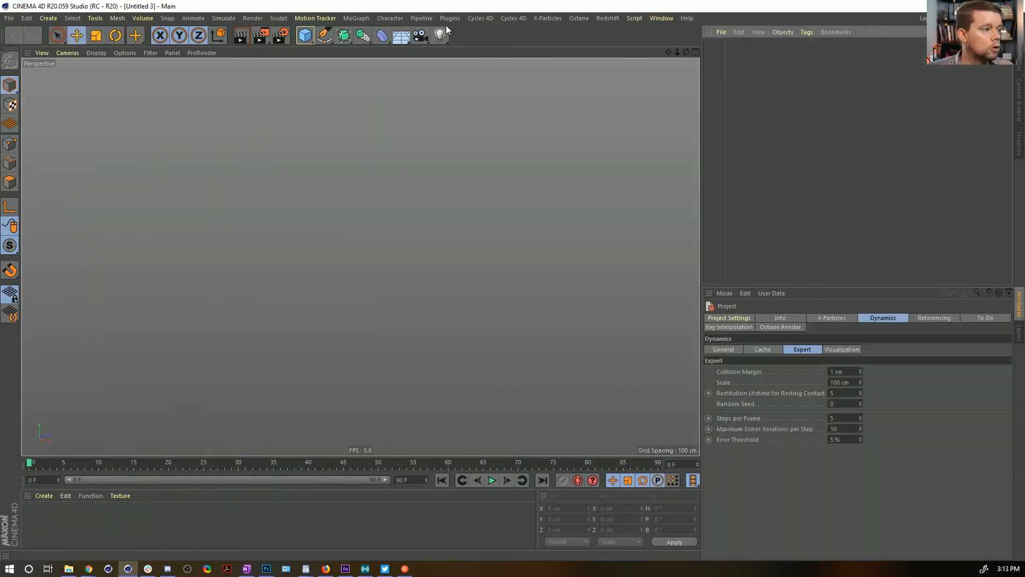
left_click(305, 35)
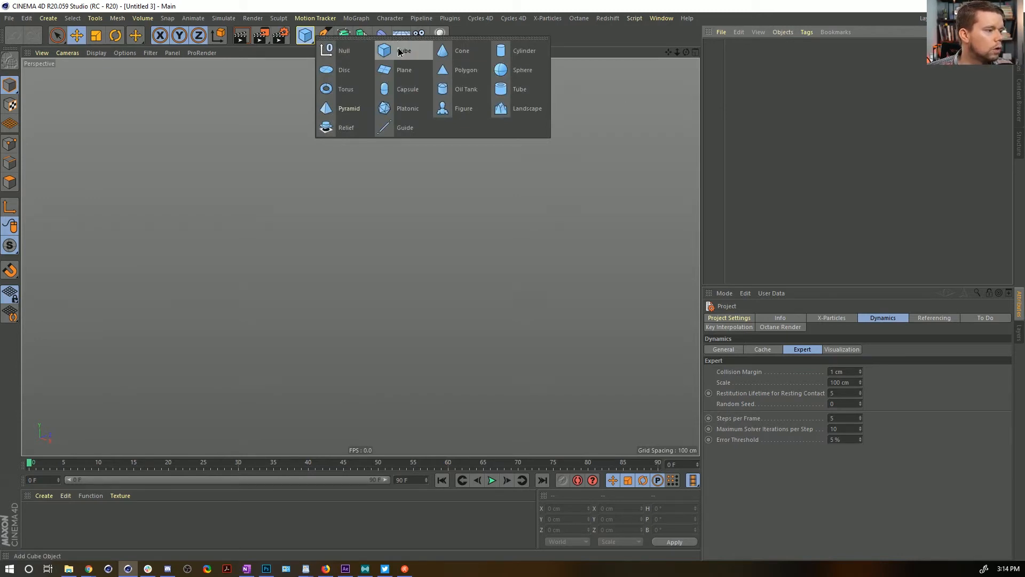
left_click(534, 70)
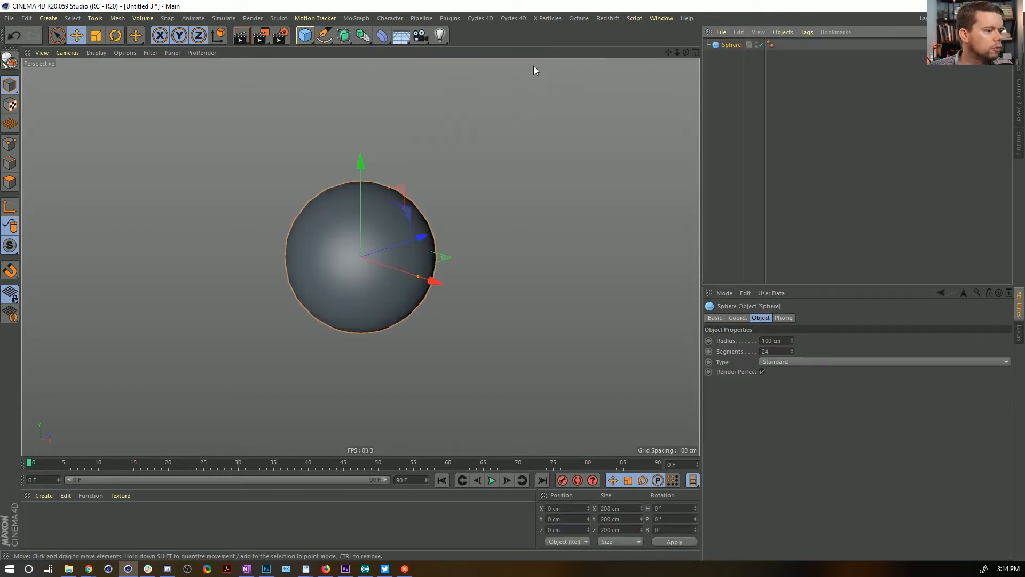
left_click(400, 35)
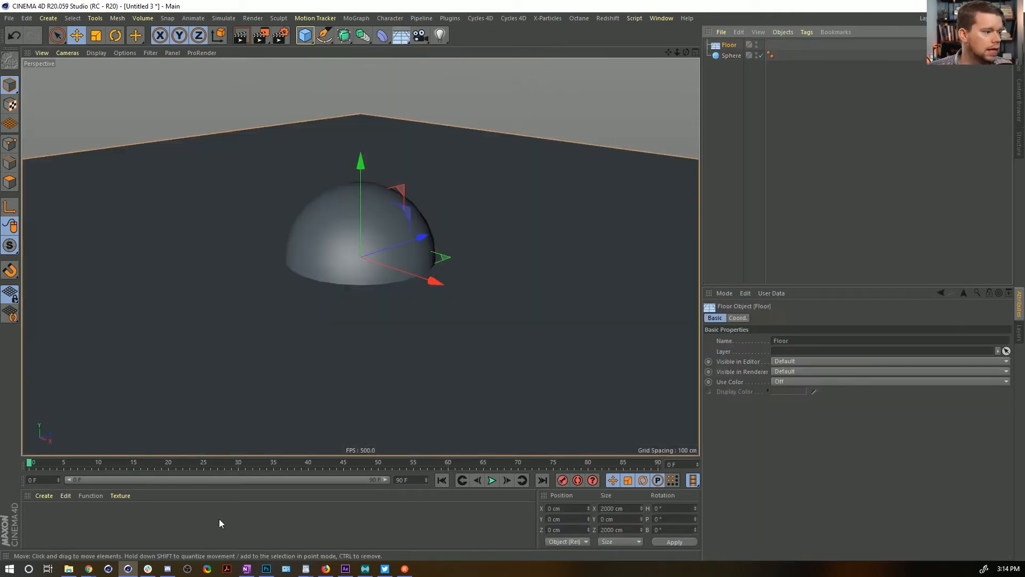
double_click(43, 520)
left_click_drag(33, 515, 435, 252)
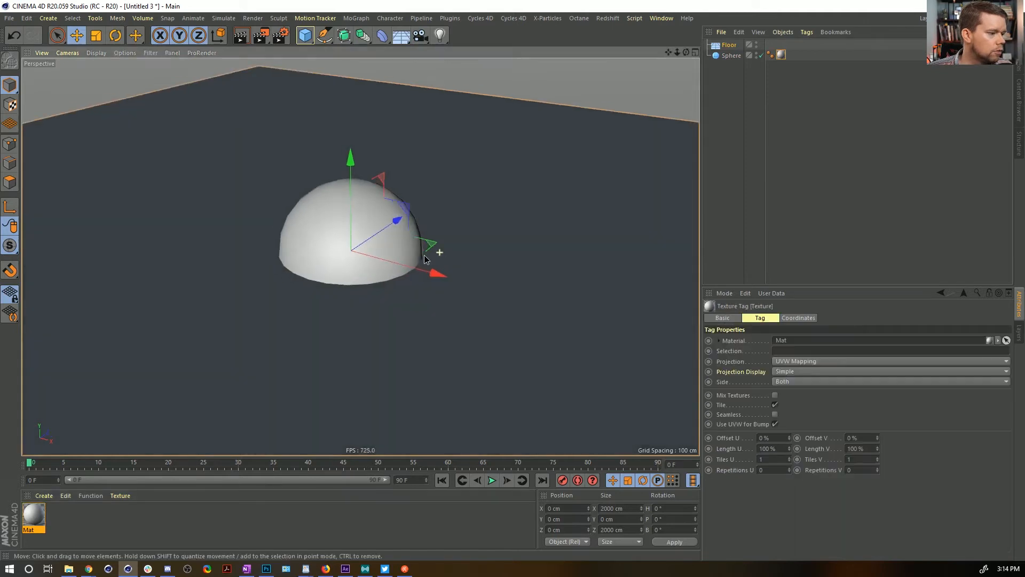
Lower the floor to a Y position of -100 cm so the sphere rests on it
right_click_drag(435, 253, 386, 287, "alt")
double_click(569, 519)
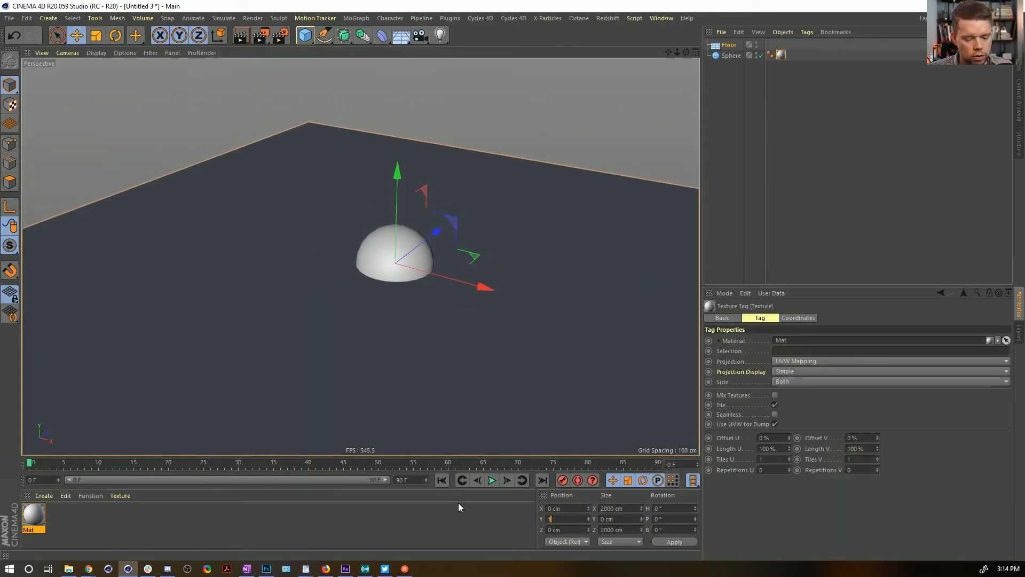
type("100")
key("Return")
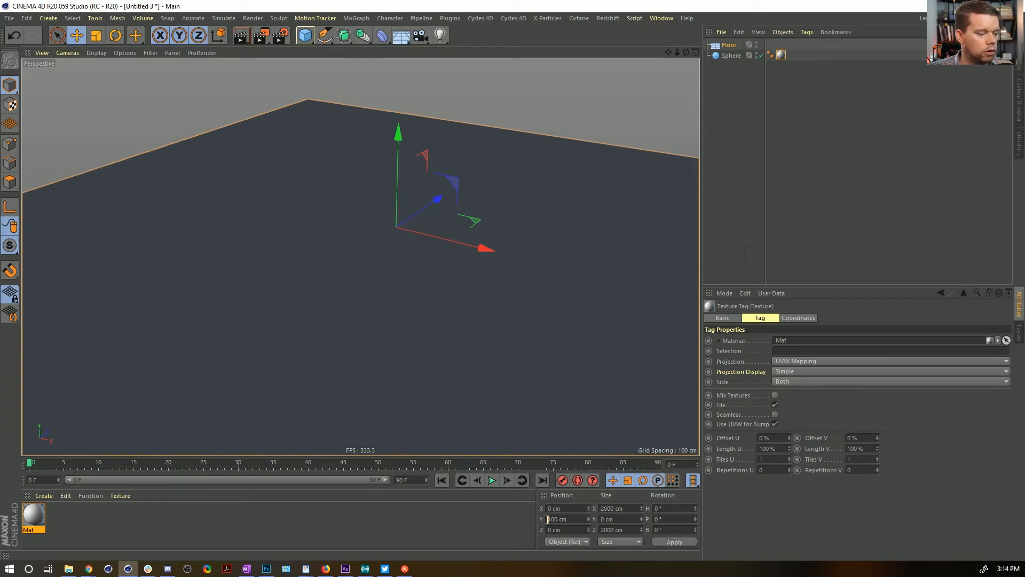
type("-")
key("Return")
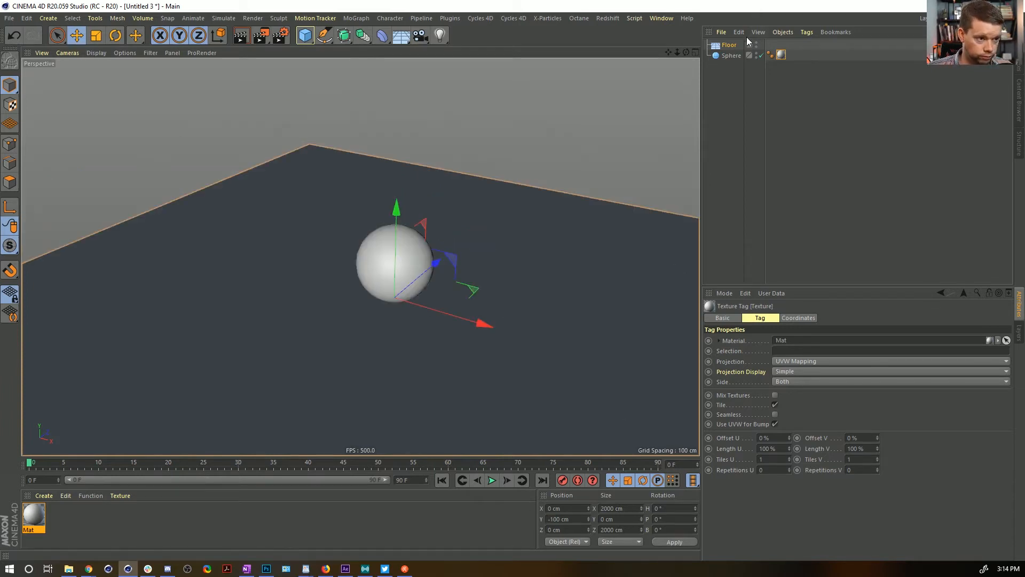
Add a Signal tag to the sphere and link it to the sphere's Y position
left_click_drag(543, 130, 563, 201, "alt")
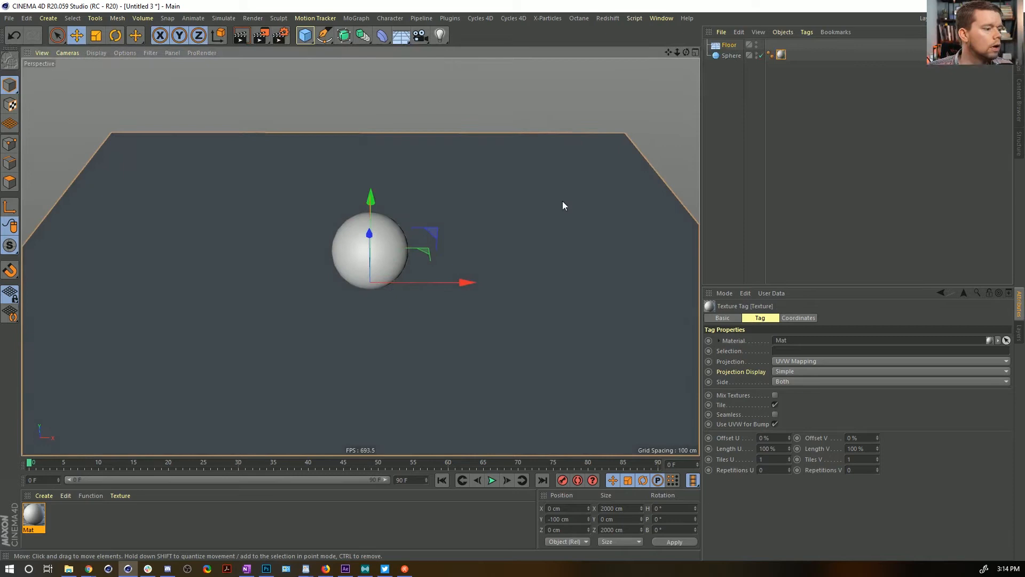
right_click(731, 56)
left_click(756, 227)
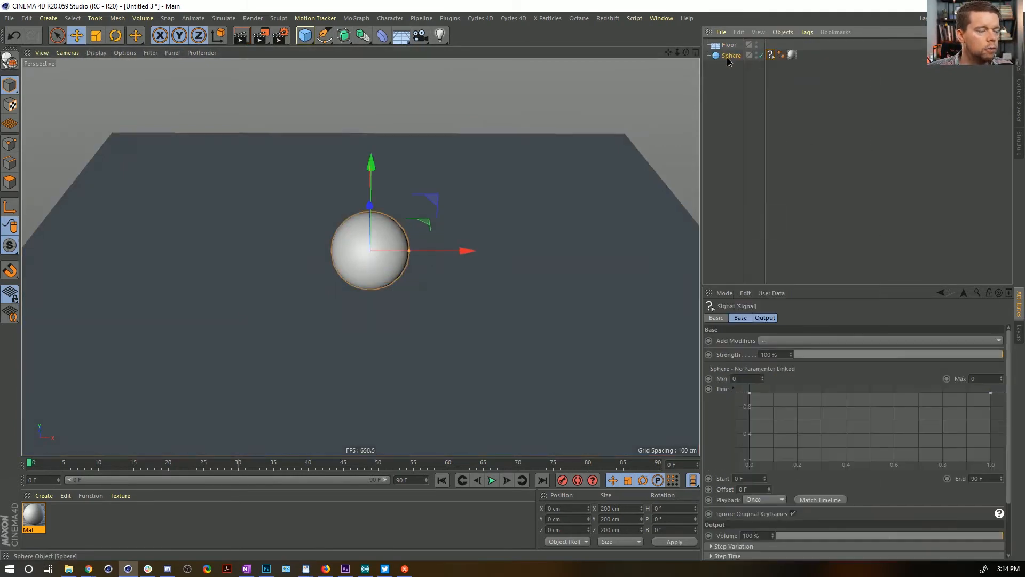
left_click(728, 56)
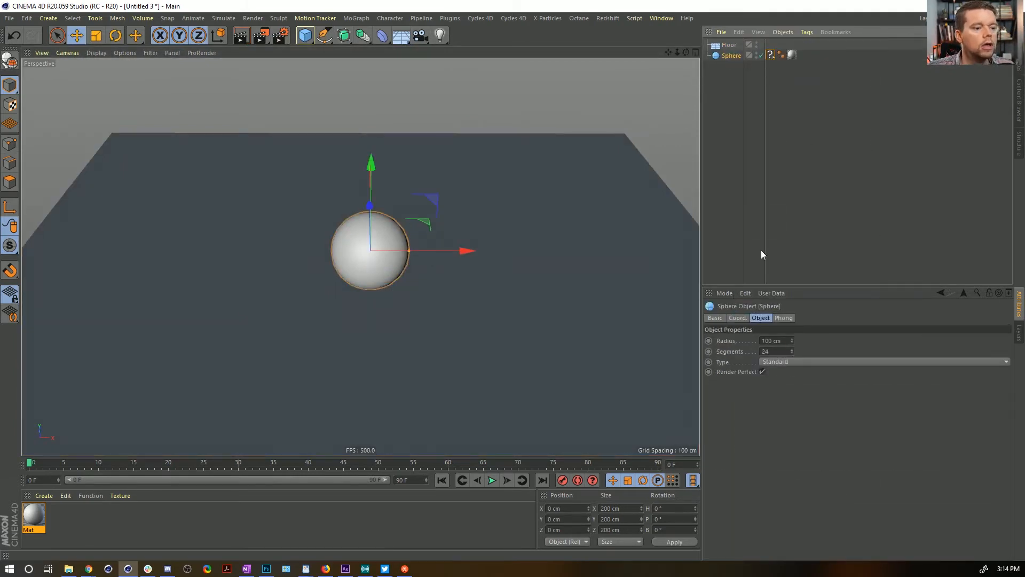
left_click(738, 318)
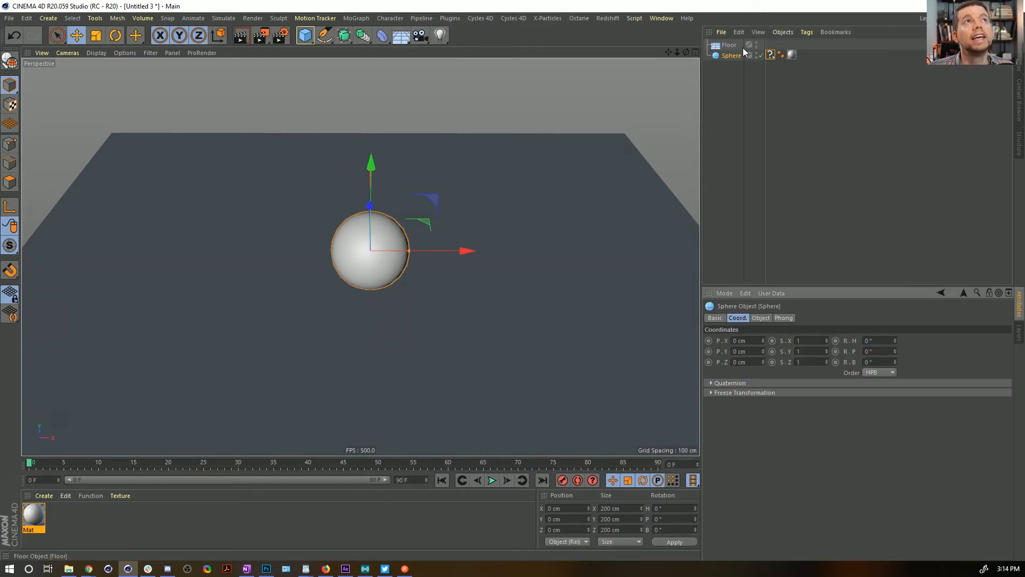
left_click_drag(437, 227, 325, 320, "alt")
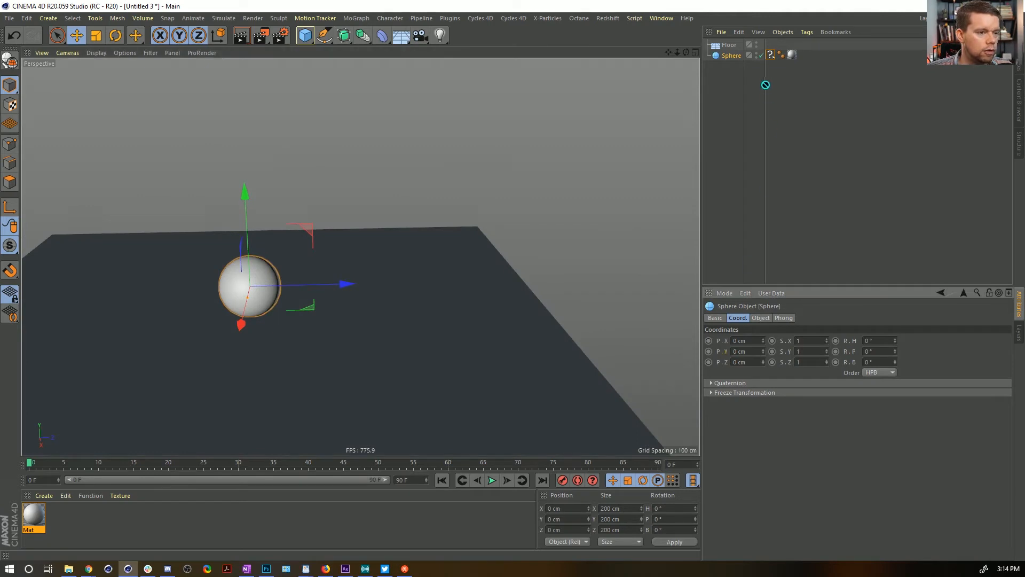
left_click(770, 55)
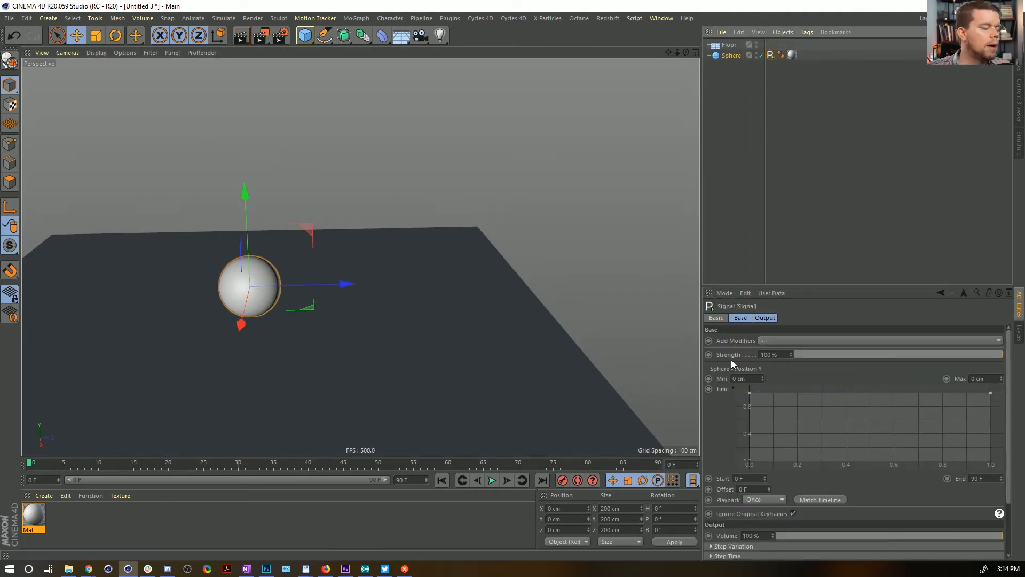
Move both end points of the Signal curve down to zero and set its Max to 1000 cm
left_click_drag(750, 393, 825, 468)
left_click_drag(990, 393, 991, 460)
left_click_drag(985, 379, 850, 375)
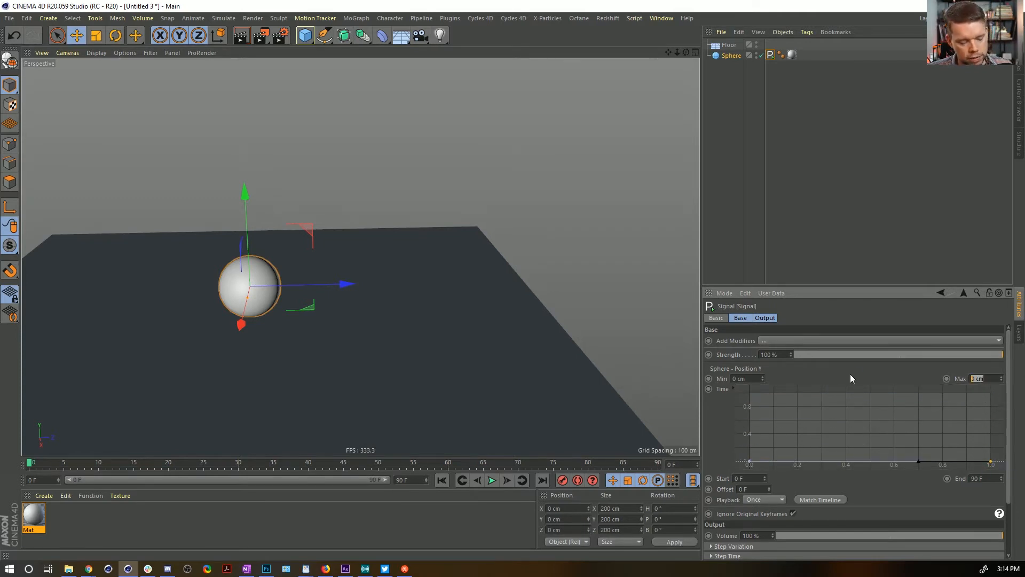
type("100")
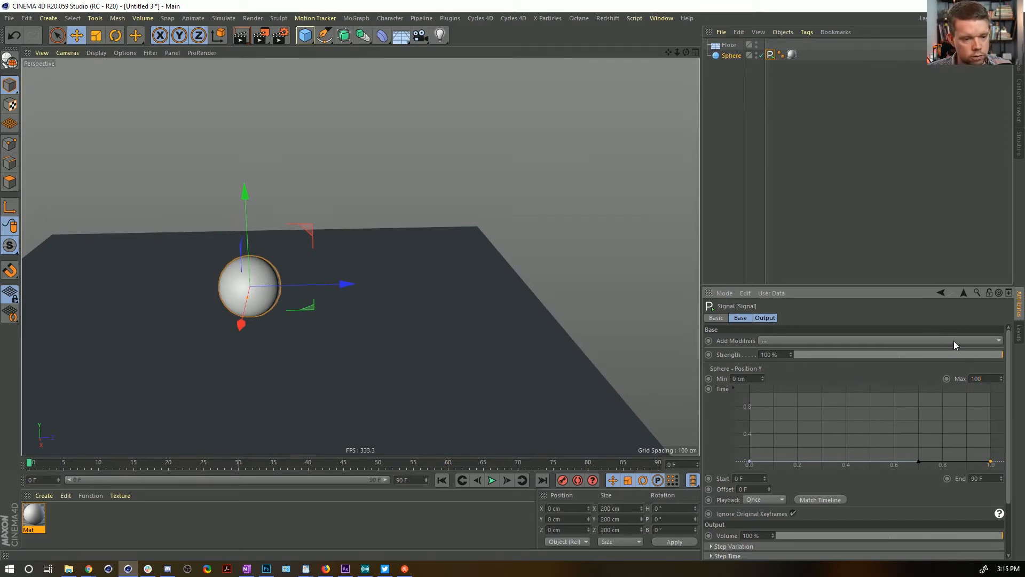
type("0")
key("Return")
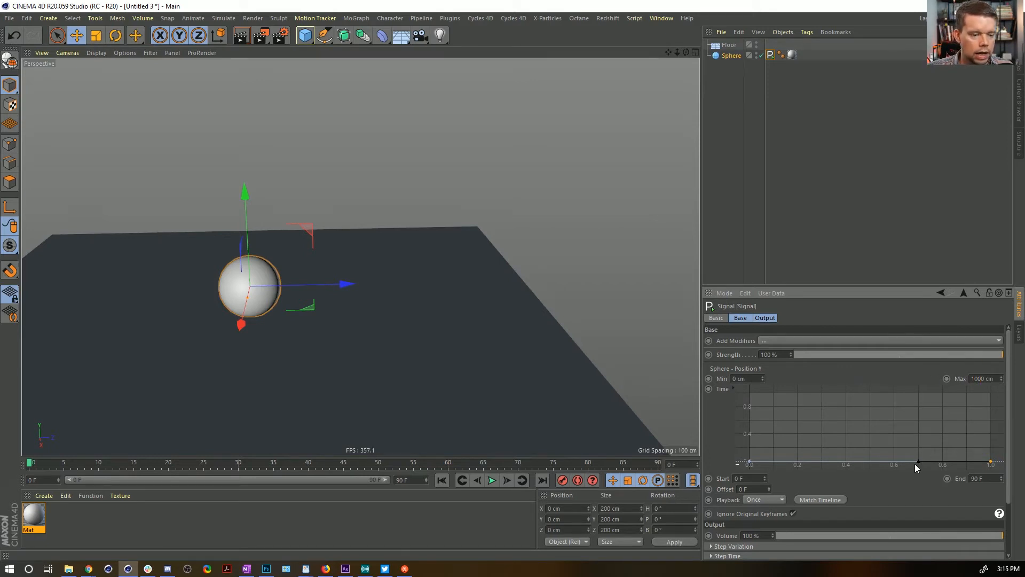
Raise the tangents of the Signal curve's end and start points to form an arch peaking mid-curve
left_click_drag(918, 461, 925, 392)
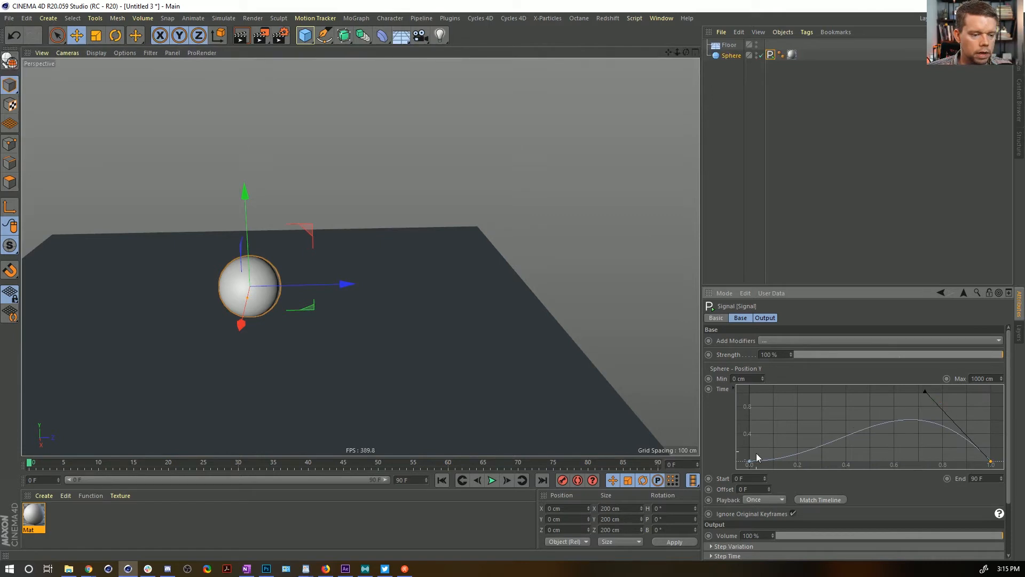
left_click(781, 432)
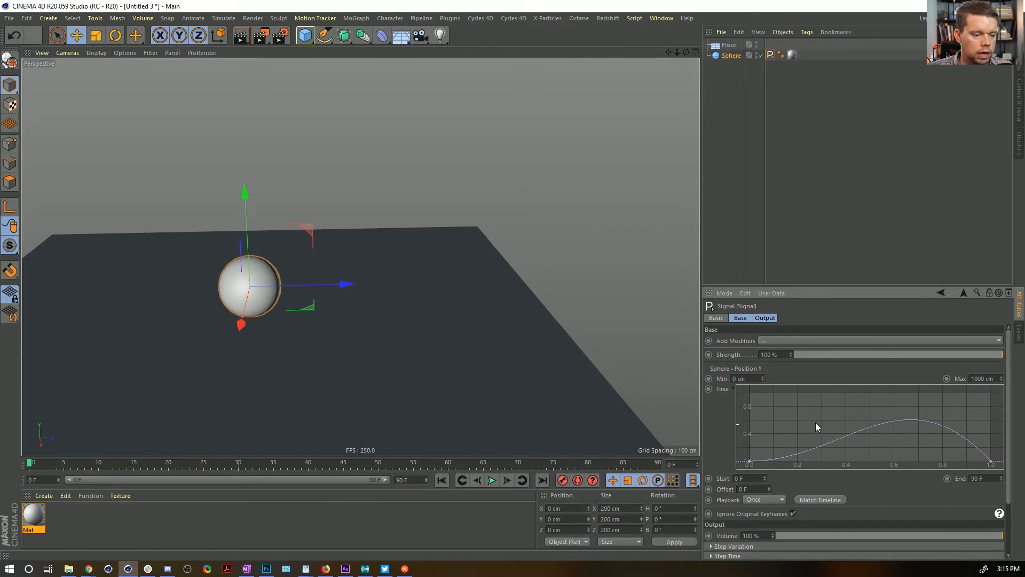
left_click(749, 460)
left_click_drag(822, 461, 801, 397)
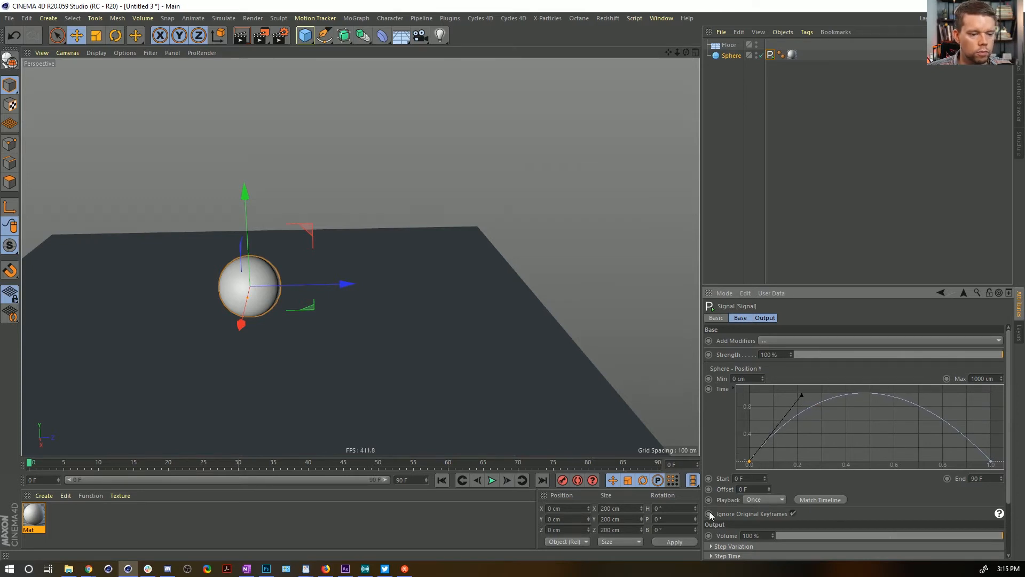
Play the animation and make the Signal curve's start and end tangents vertical for a rounder arch
left_click(494, 480)
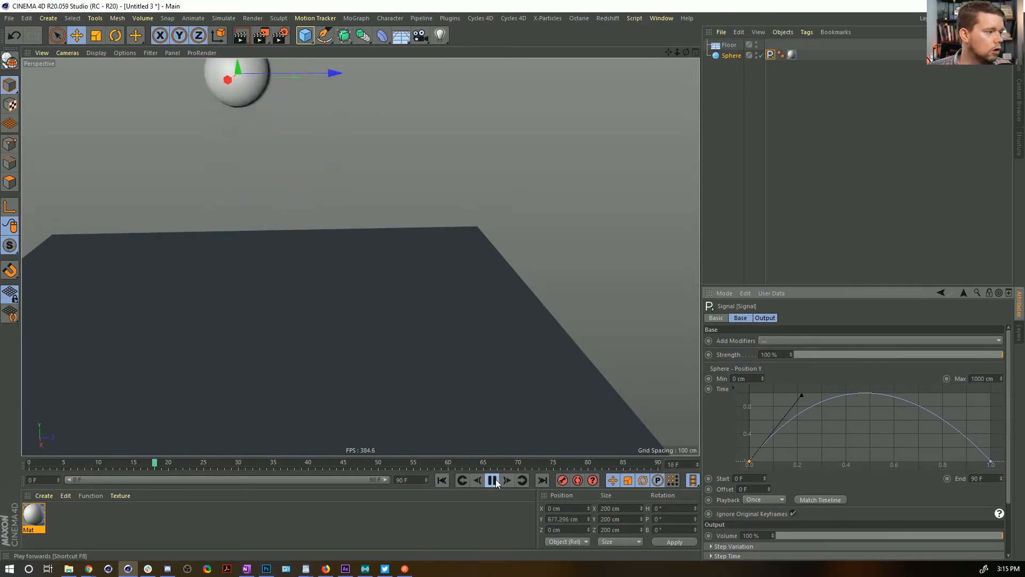
scroll(353, 306, "down", 5)
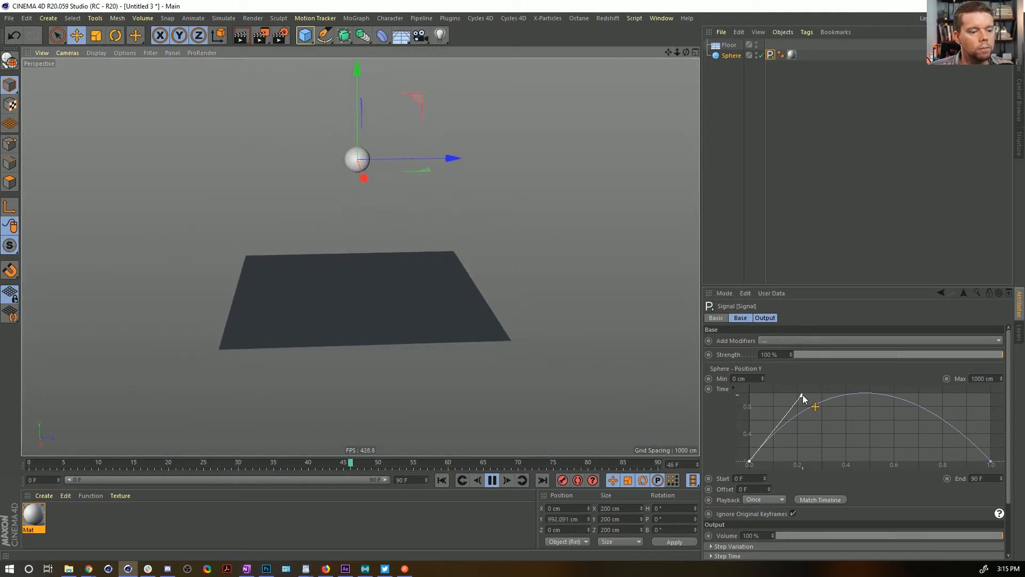
left_click_drag(802, 395, 749, 411)
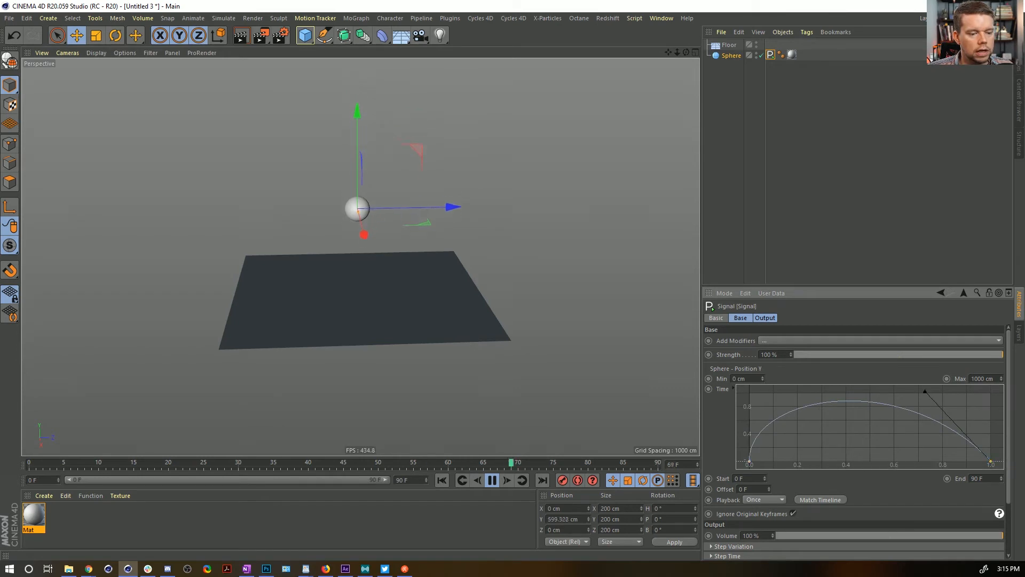
left_click_drag(927, 404, 996, 401)
left_click(746, 411)
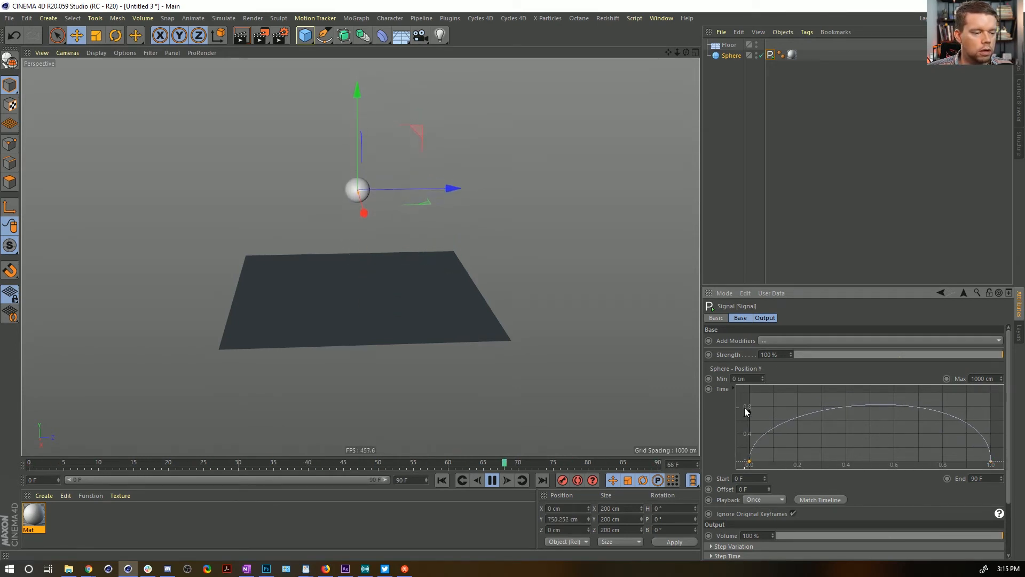
left_click_drag(746, 411, 749, 396)
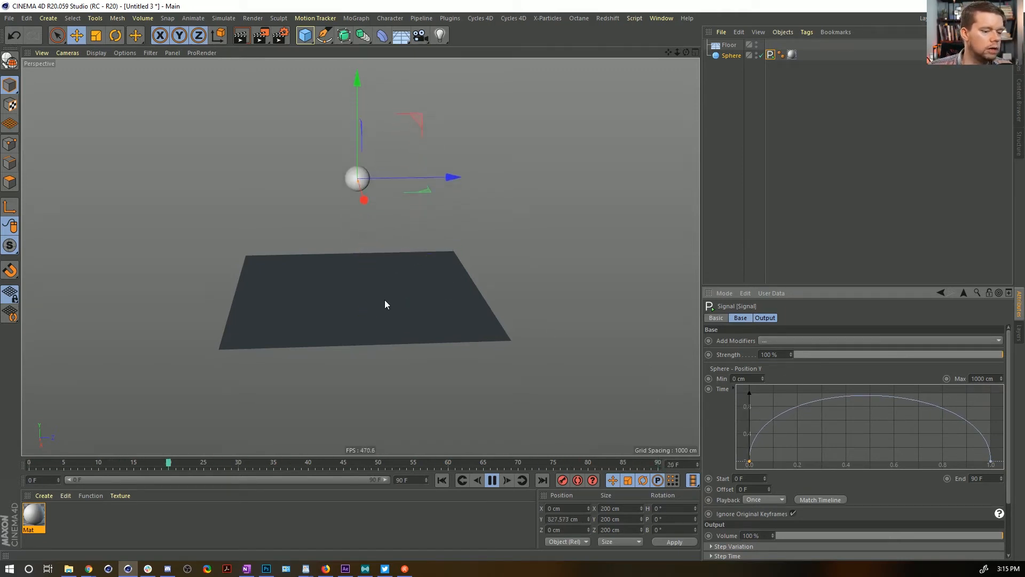
Lean the start and end tangents of the Position Y Signal curve slightly inward to reshape the arch
left_click_drag(749, 394, 755, 395)
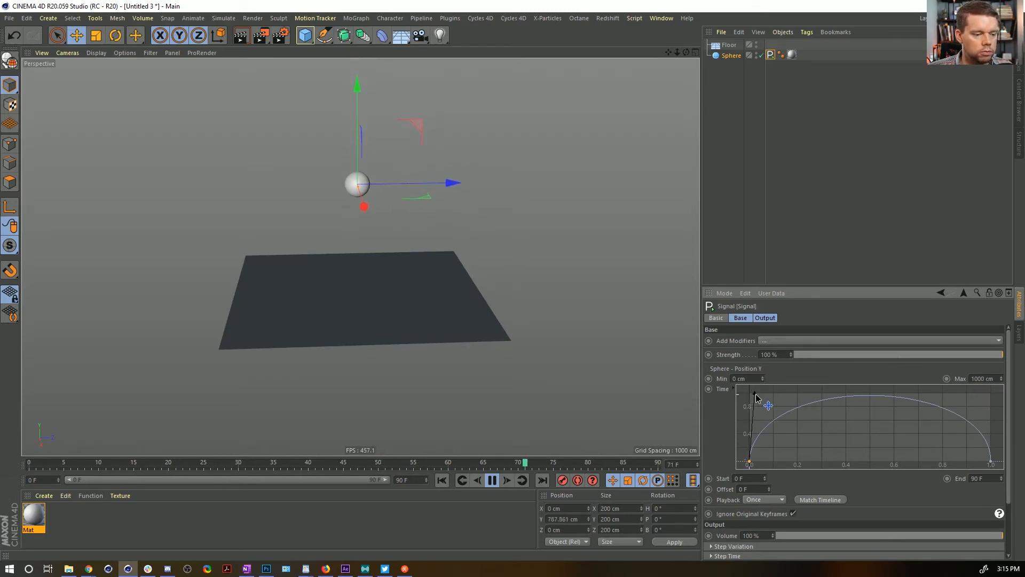
left_click(989, 399)
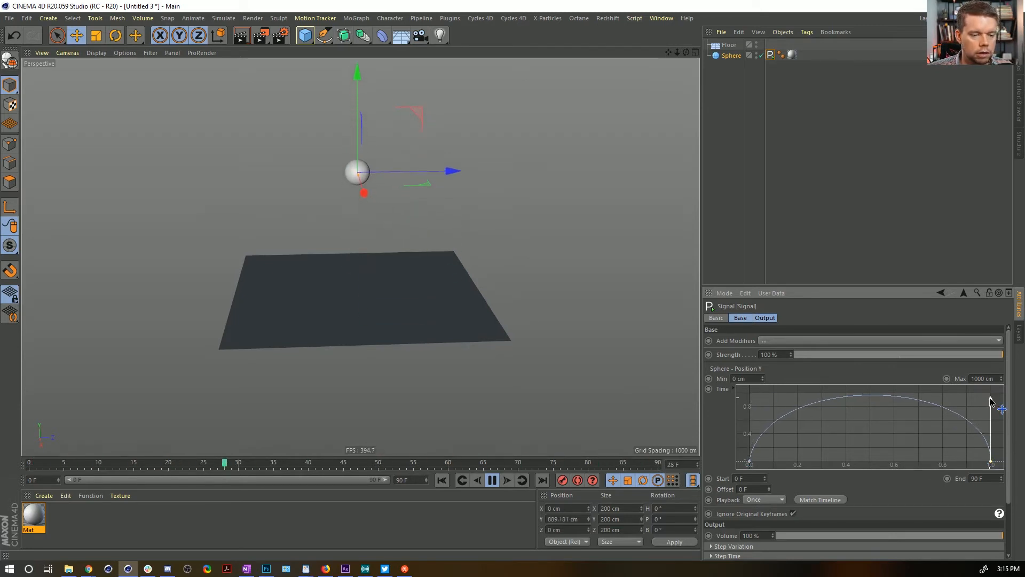
left_click_drag(989, 398, 965, 395)
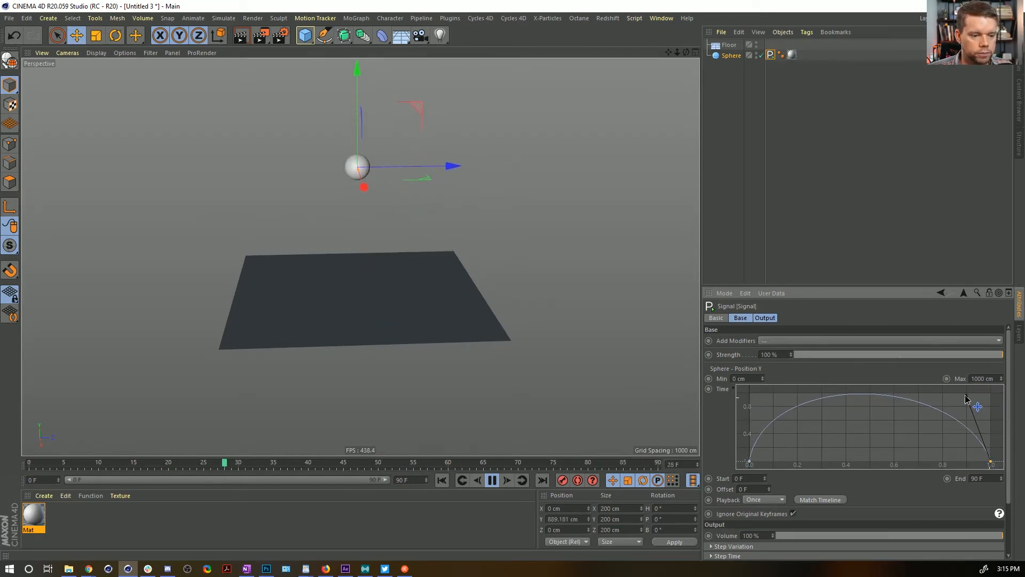
Set the Position Y Signal's End to 35 F and its Playback to Loop
double_click(977, 478)
type("35")
key("Return")
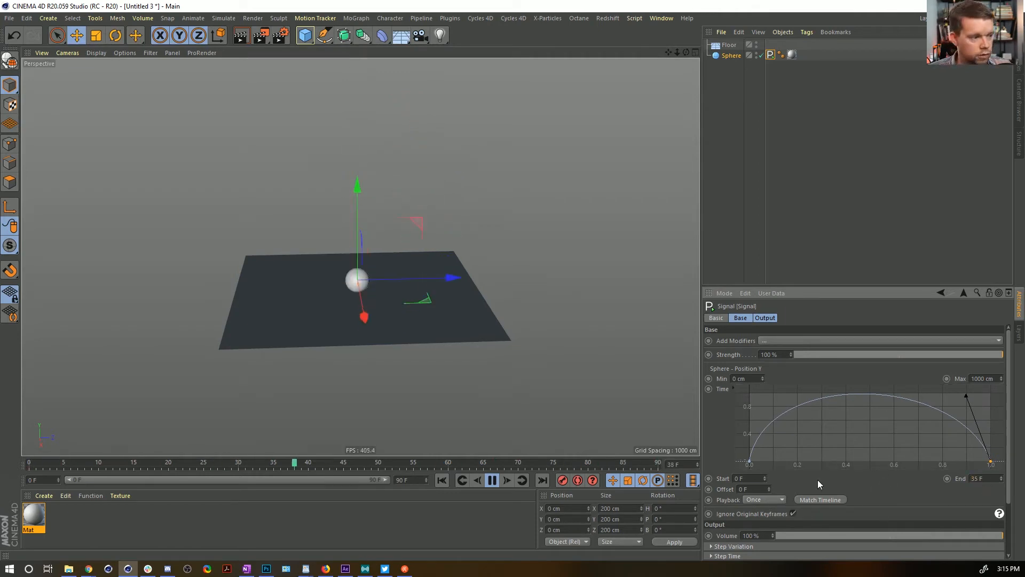
left_click(767, 499)
left_click(769, 521)
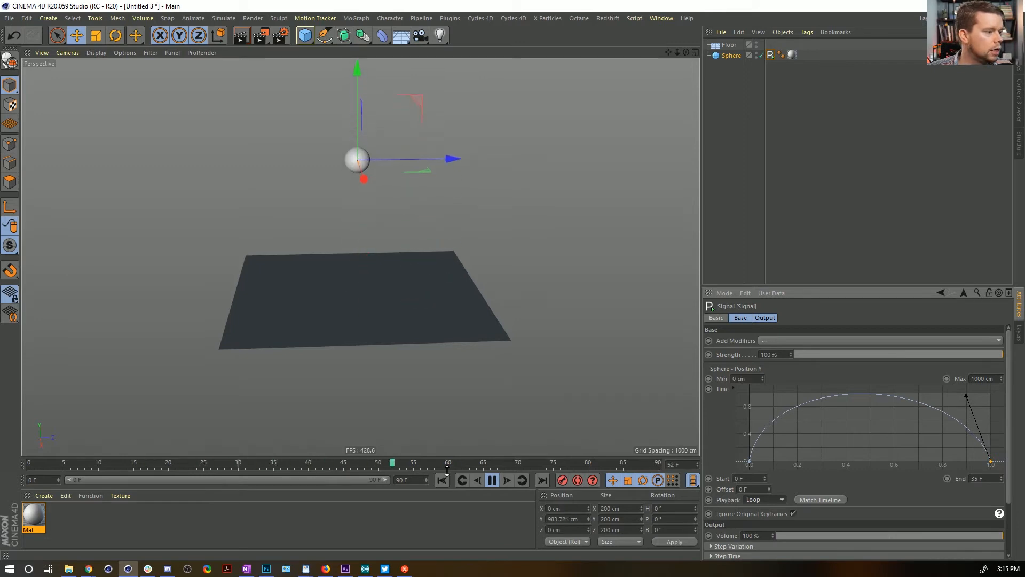
Add a second Signal tag to the sphere and link it to the sphere's Z position
left_click_drag(312, 325, 308, 287, "alt")
right_click_drag(372, 337, 482, 310, "alt")
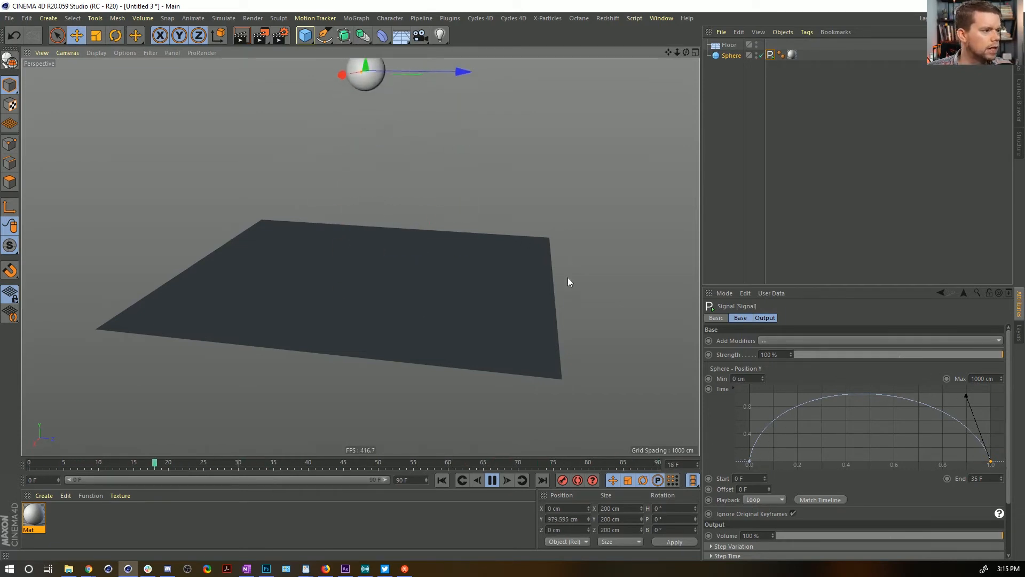
right_click_drag(554, 281, 425, 247, "alt")
middle_click_drag(426, 242, 428, 273, "alt")
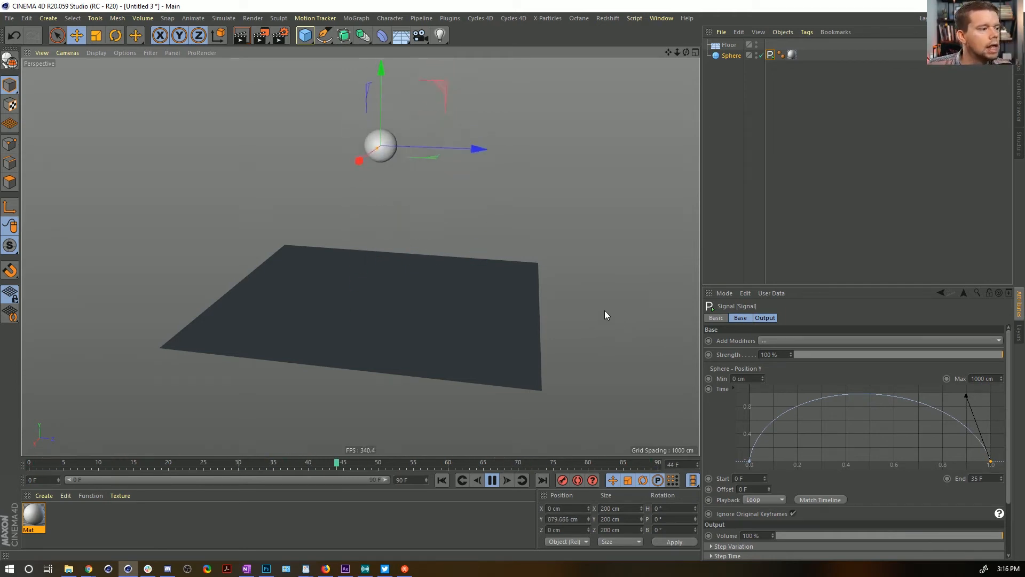
left_click(729, 56)
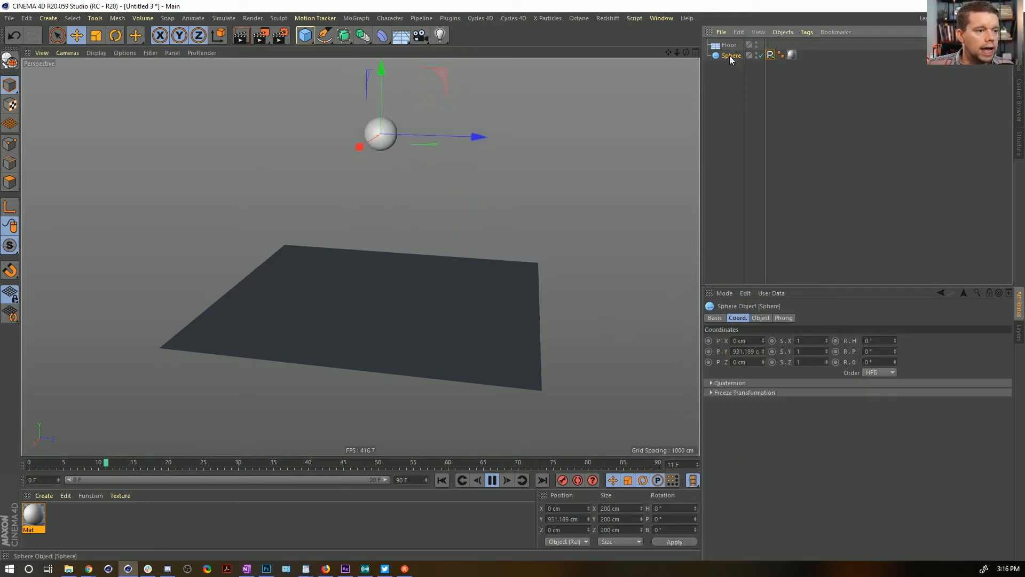
right_click(729, 55)
left_click(750, 218)
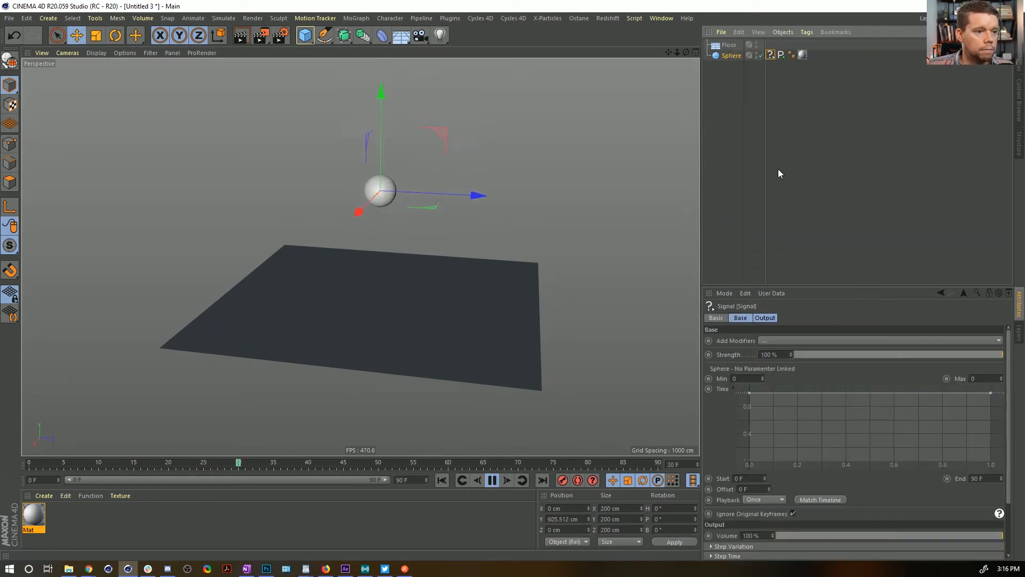
left_click(729, 56)
left_click_drag(725, 352, 772, 56)
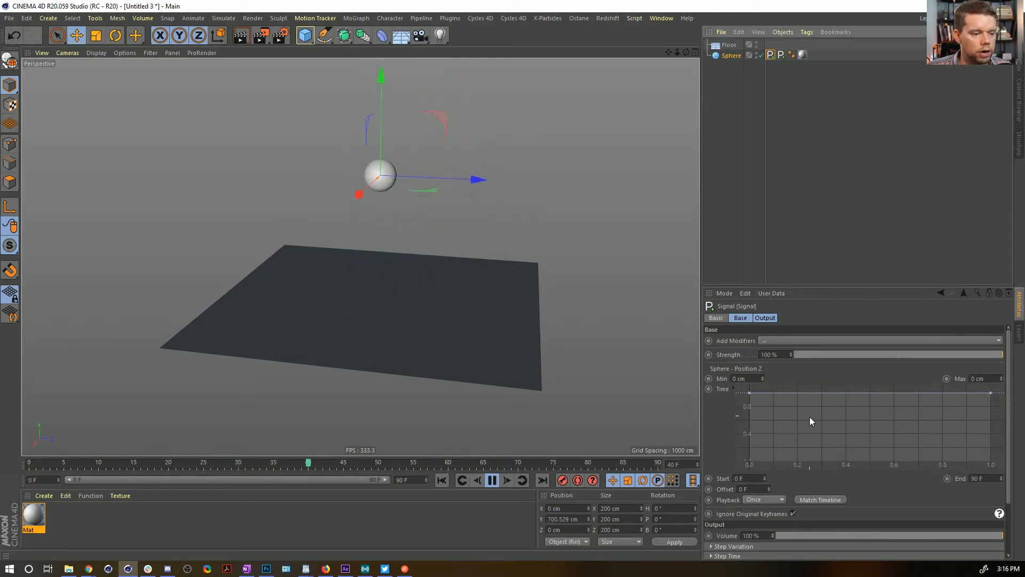
Apply the Linear spline preset to the Position Z Signal curve and set its Max to 100 cm
right_click(779, 413)
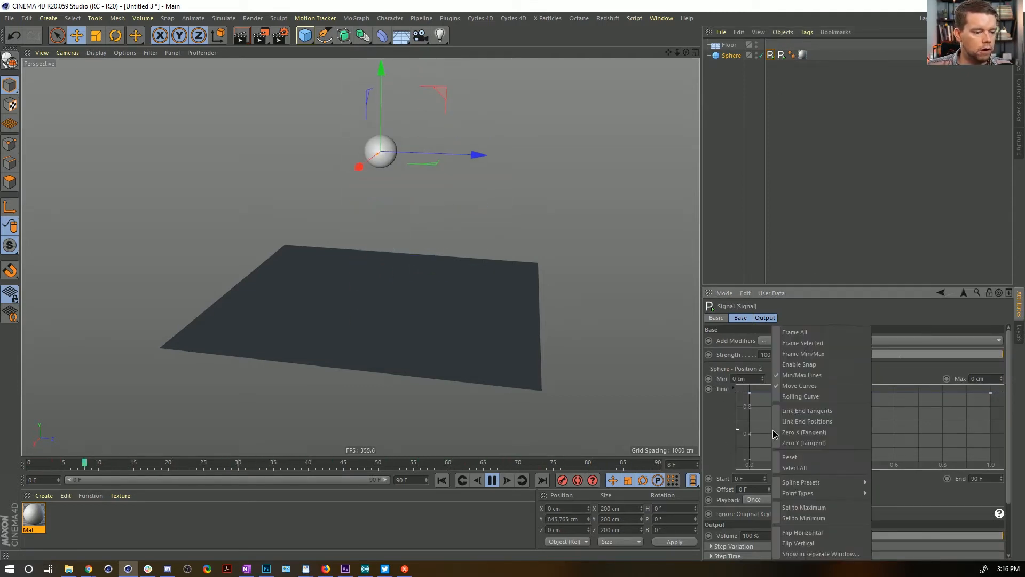
mouse_move(848, 492)
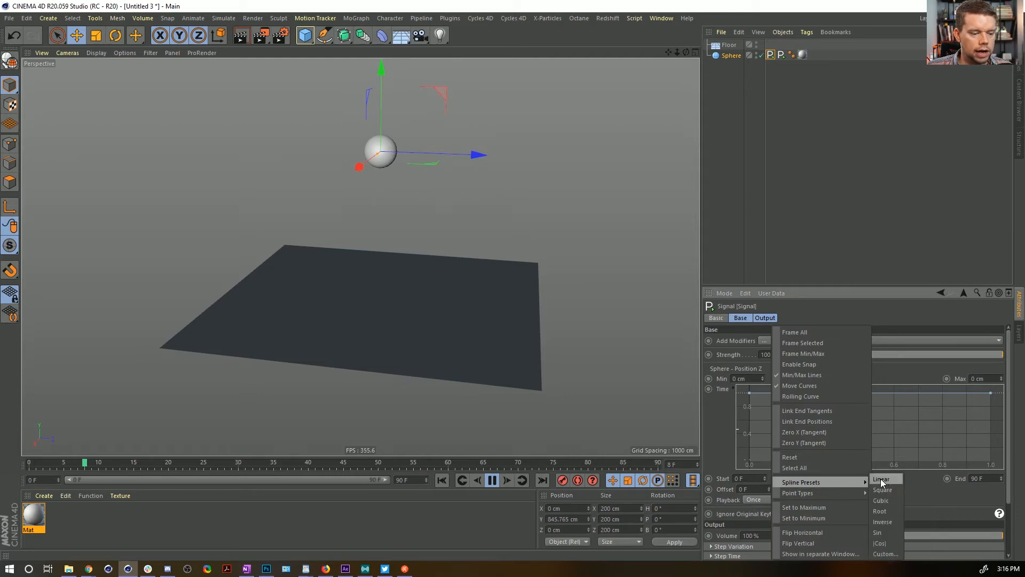
left_click(880, 479)
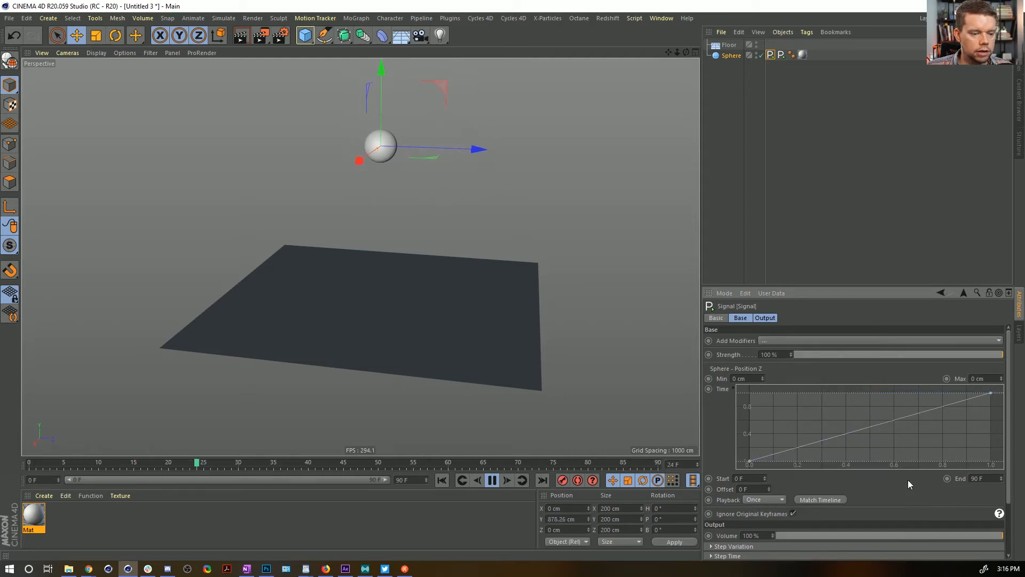
left_click(992, 380)
type("2")
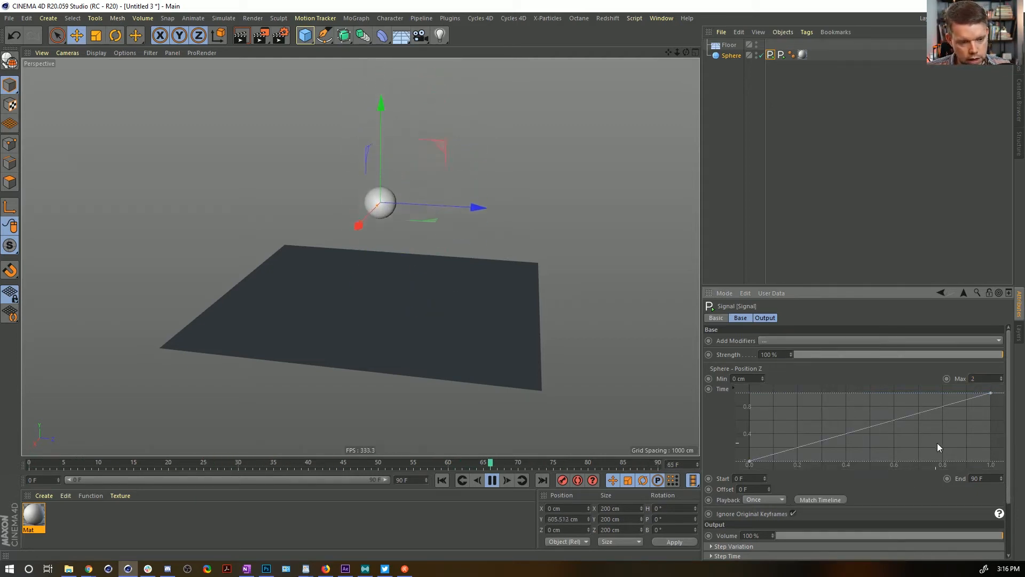
type("00")
key("Return")
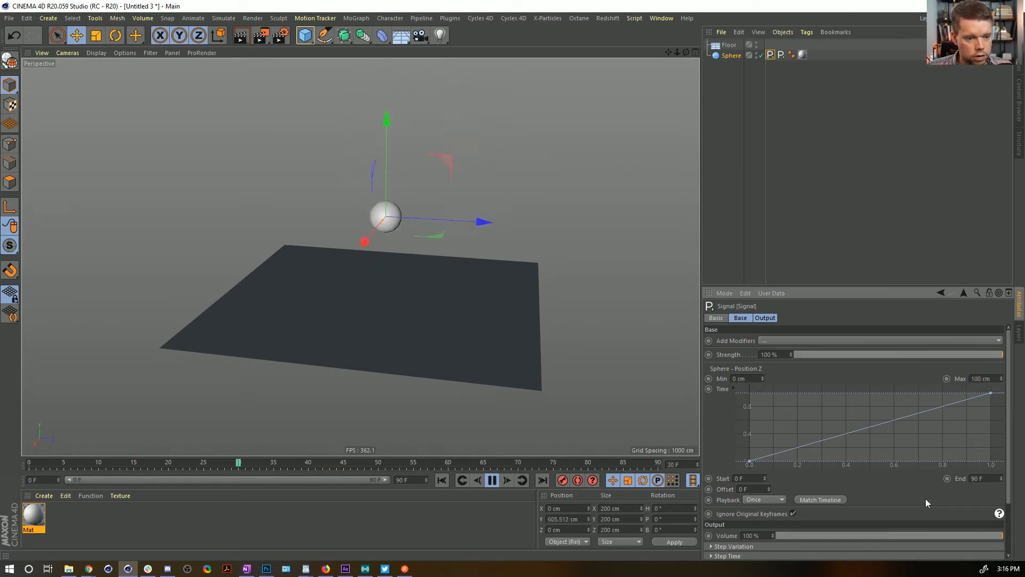
Set the Position Z Signal's Playback to Additive and its End to 35 F
left_click(769, 500)
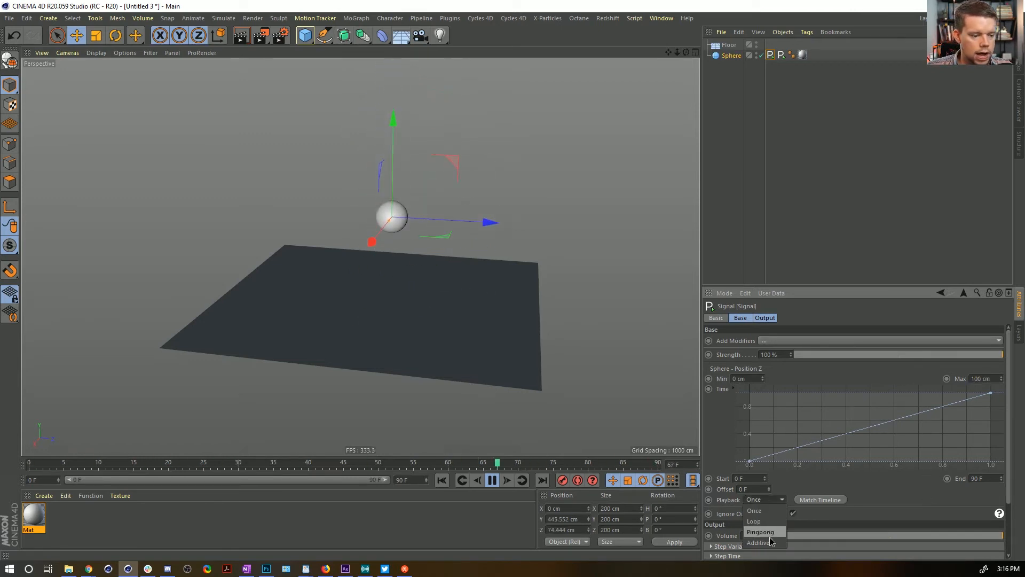
left_click(769, 541)
double_click(977, 478)
type("35")
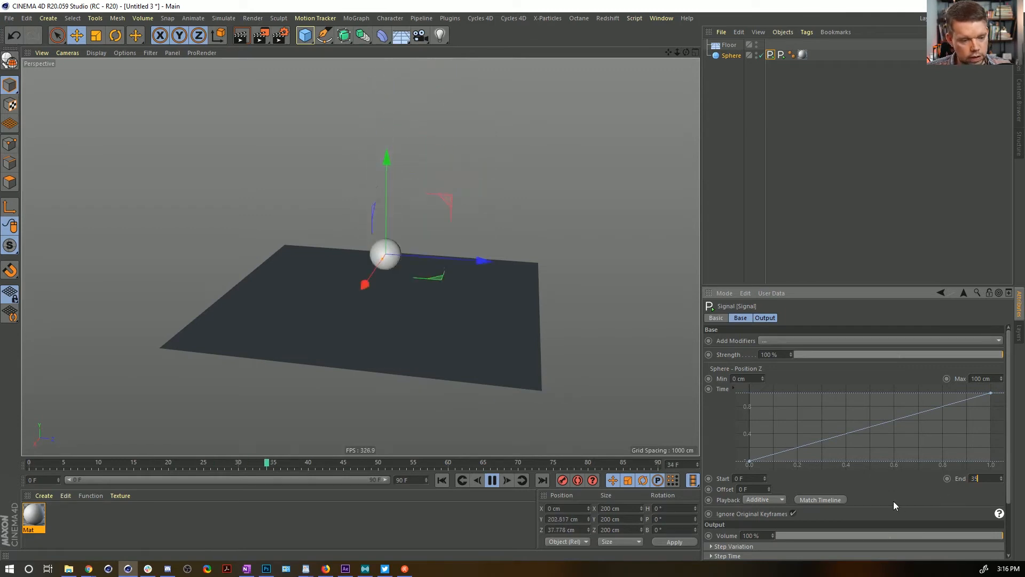
key("Return")
scroll(502, 285, "down", 5)
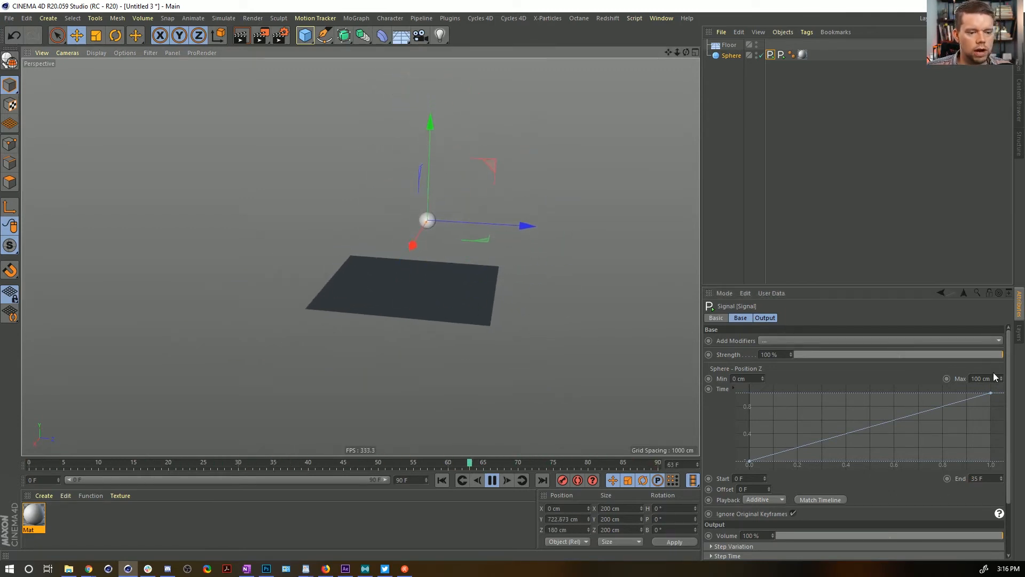
Raise the Position Z Signal's Max to 1000 cm so the sphere travels farther per cycle
left_click(977, 379)
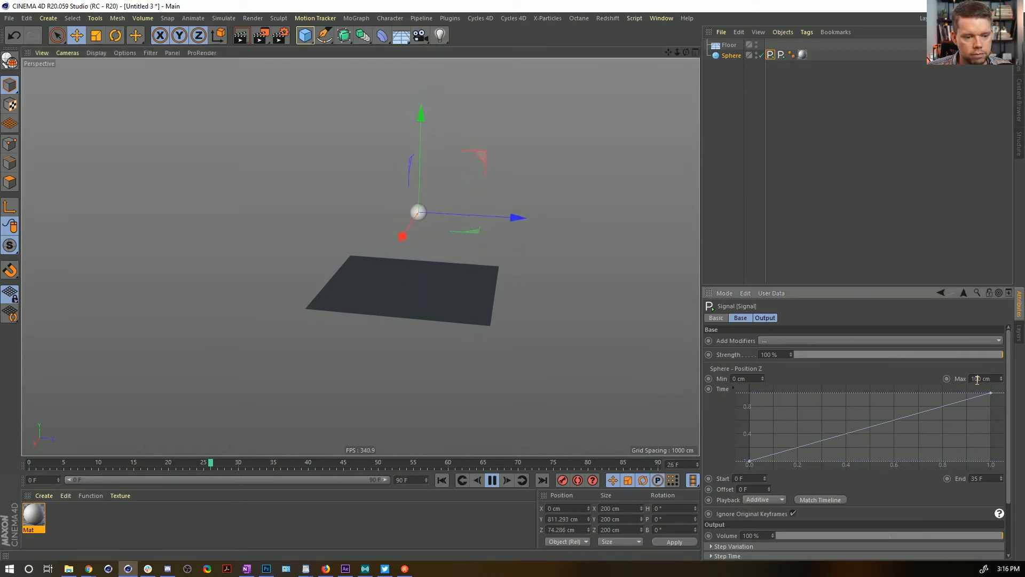
type("0")
key("Return")
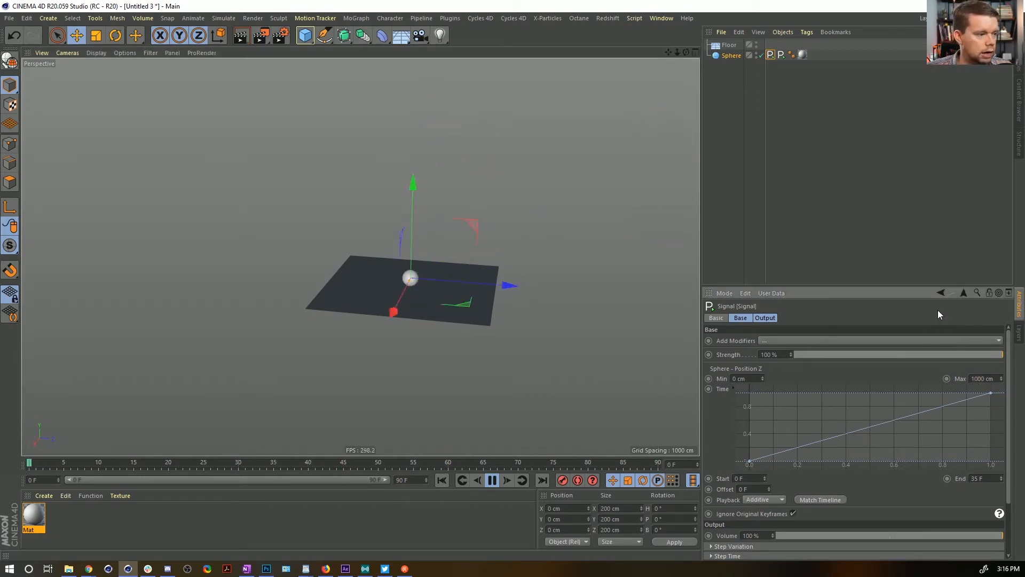
middle_click_drag(583, 336, 508, 328, "alt")
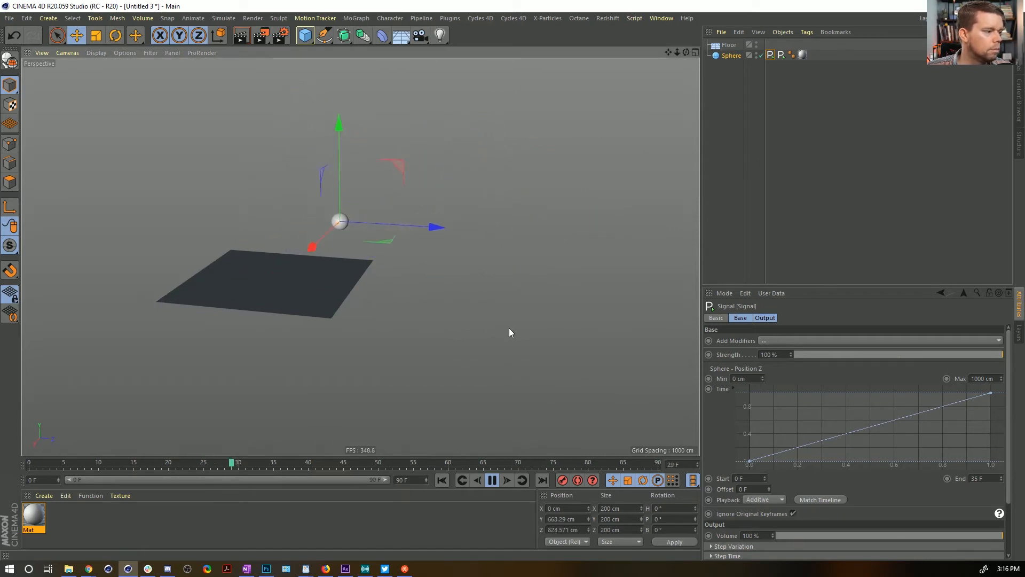
Stop playback, set the timeline's end to 999 F and extend the preview range over the whole timeline
left_click(492, 480)
left_click(401, 480)
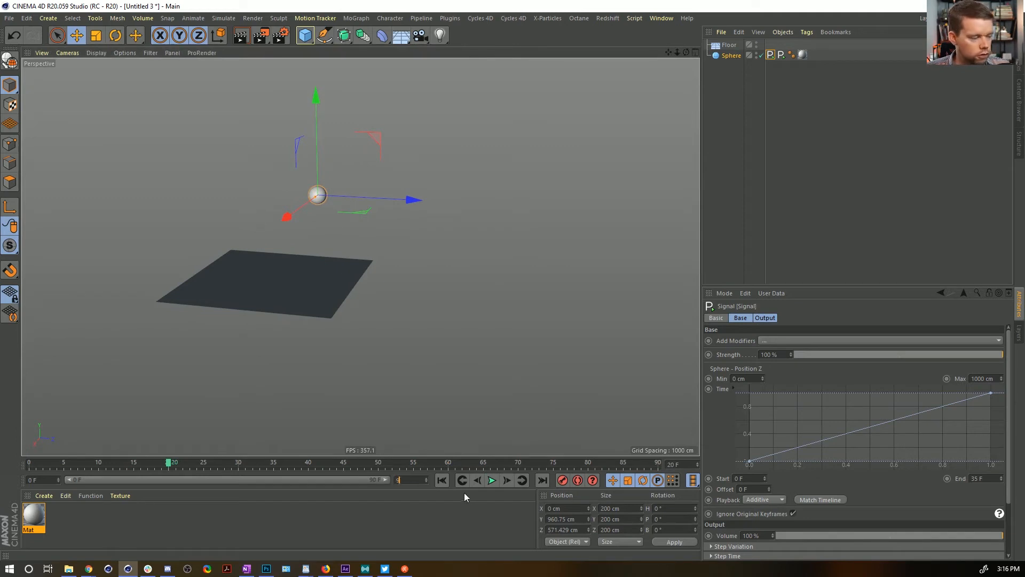
type("999")
key("Return")
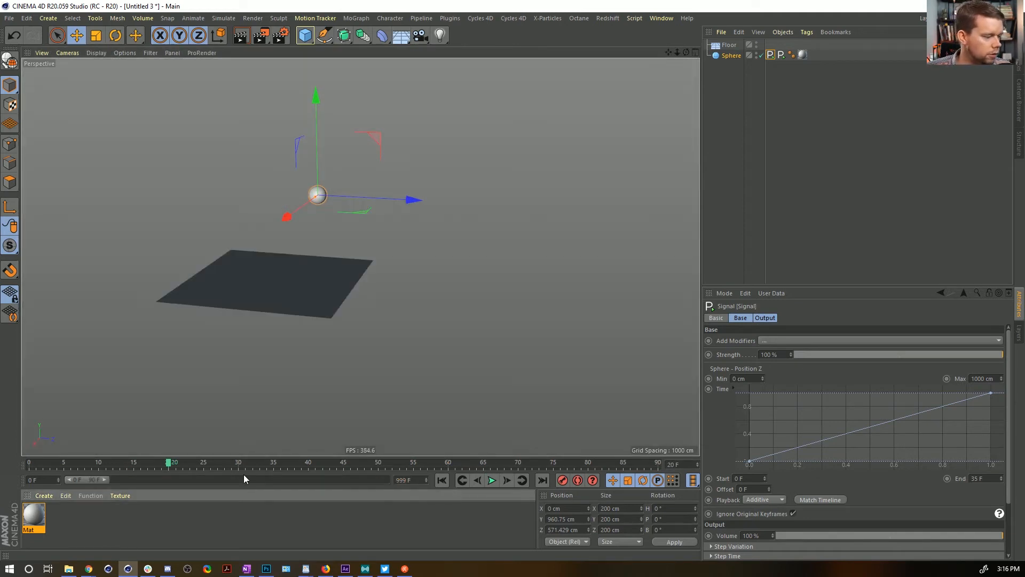
double_click(104, 478)
Play the lengthened animation, replay it from the first frame, and return to the start
left_click(492, 480)
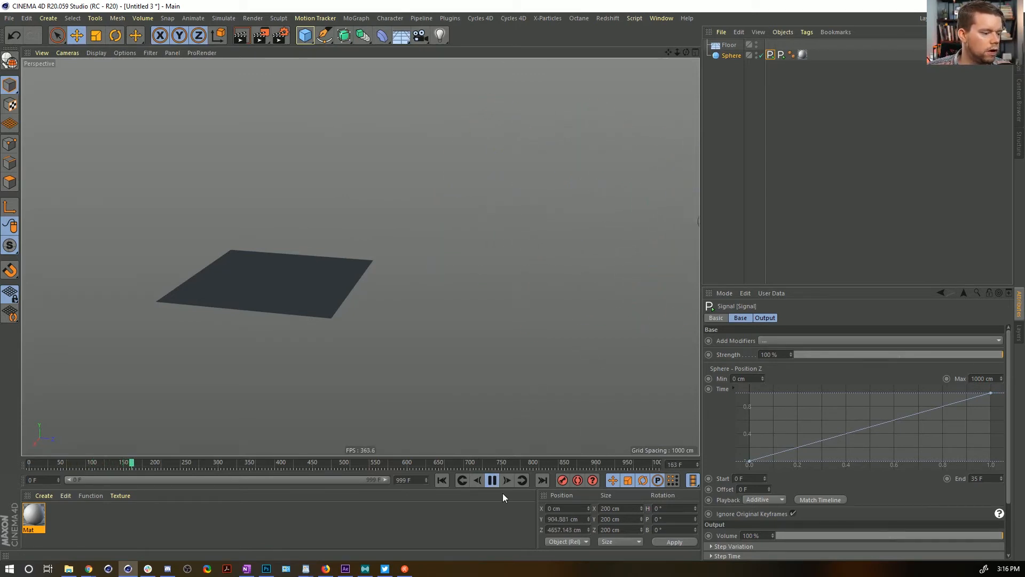
left_click(492, 480)
left_click(441, 480)
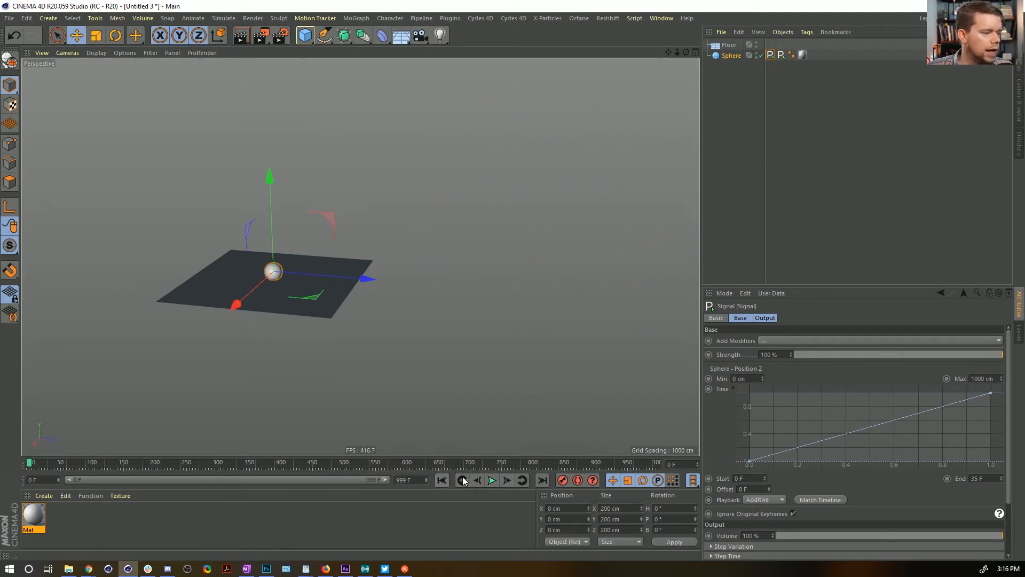
left_click(492, 480)
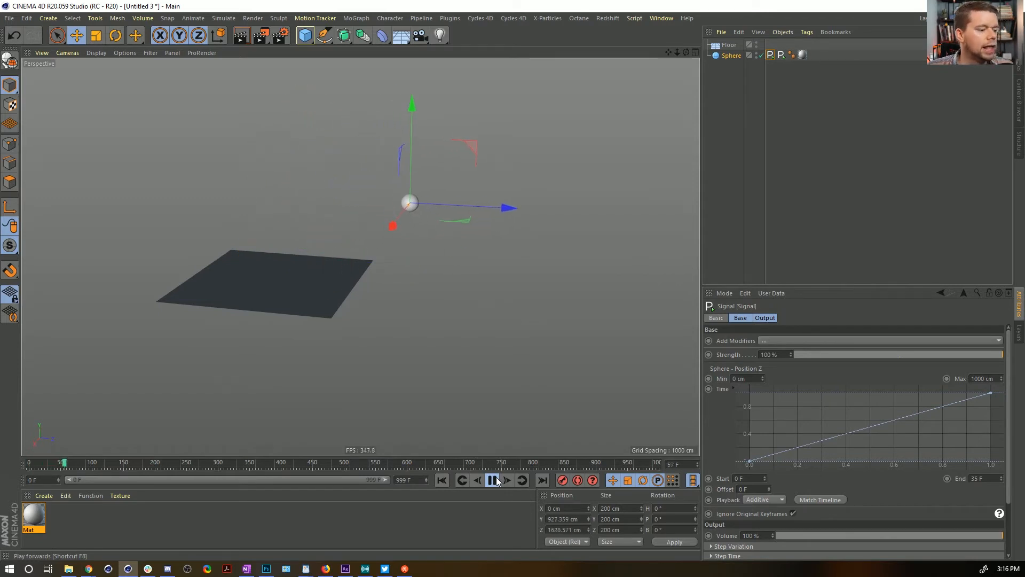
left_click(492, 480)
left_click(443, 480)
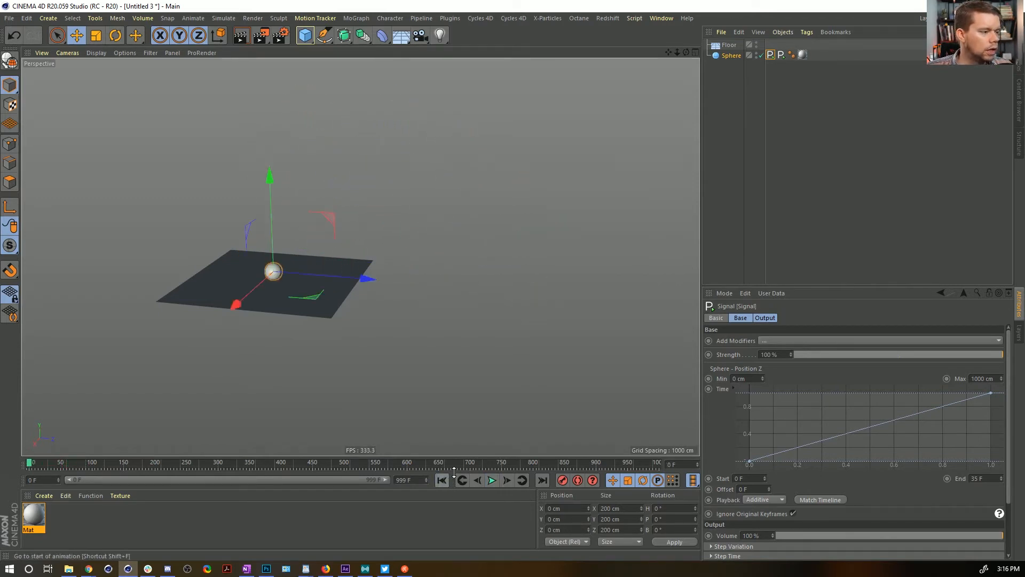
Keyframe the Position Y Signal's Strength at 100% on frame 0
left_click(781, 54)
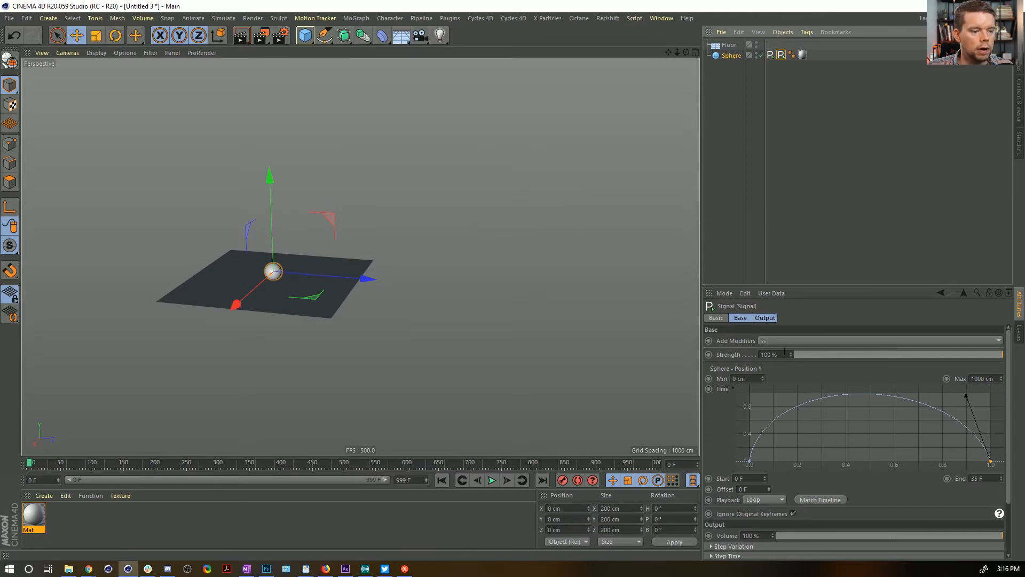
left_click_drag(980, 354, 1024, 366)
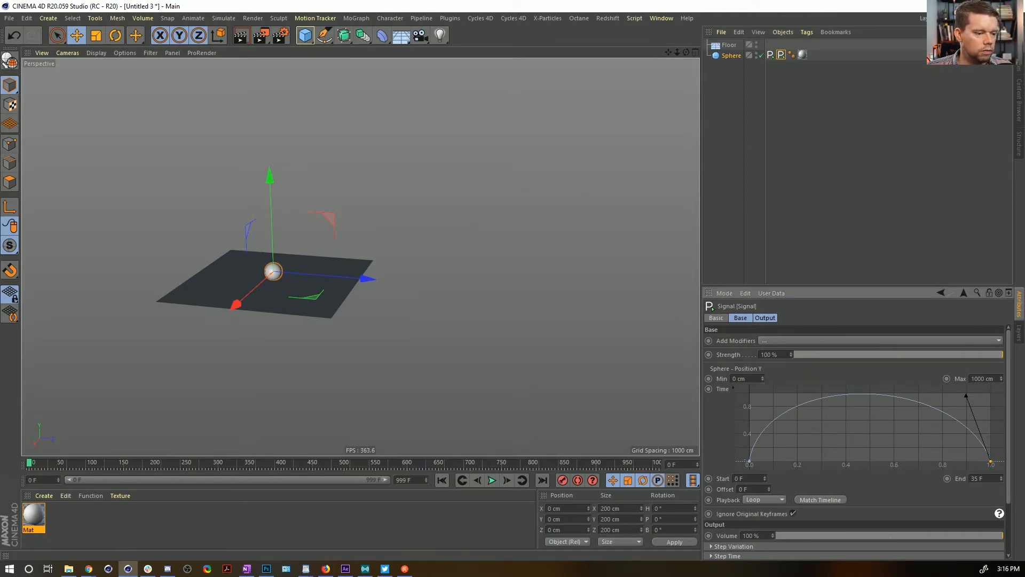
left_click(443, 482)
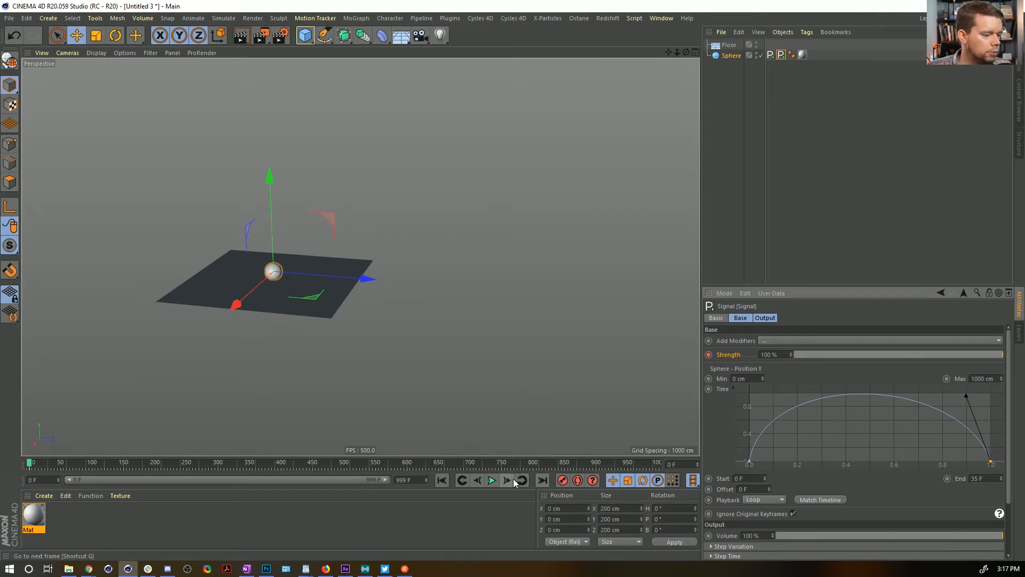
Lower the Position Y Signal's Strength at frame 497 and keyframe it there
left_click(341, 462)
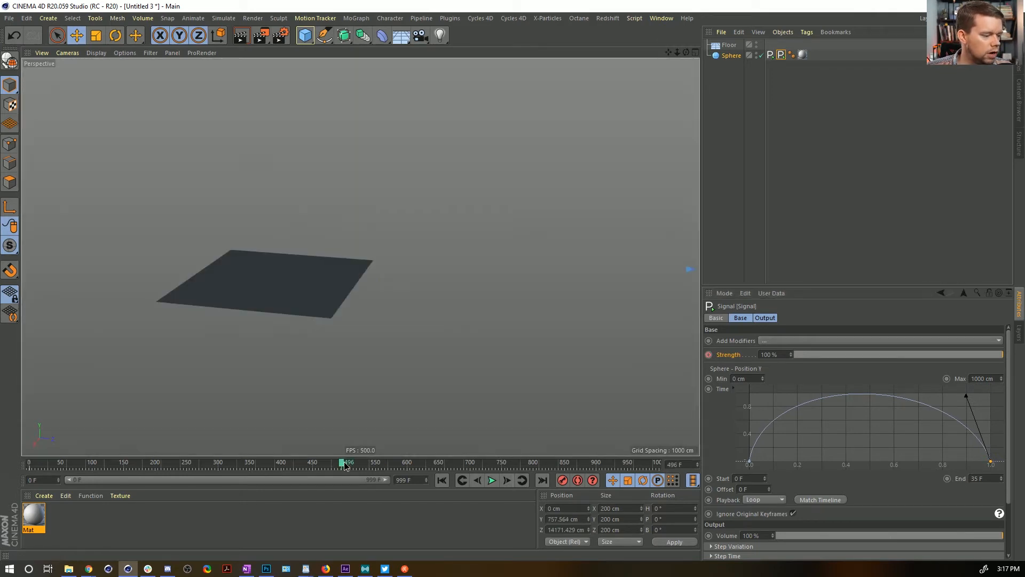
left_click(342, 464)
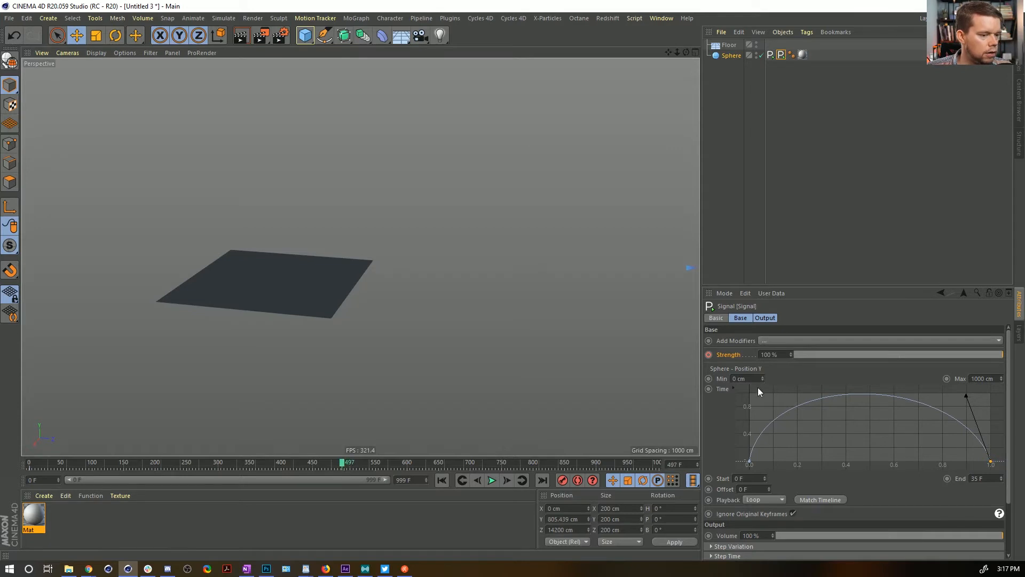
left_click(814, 356)
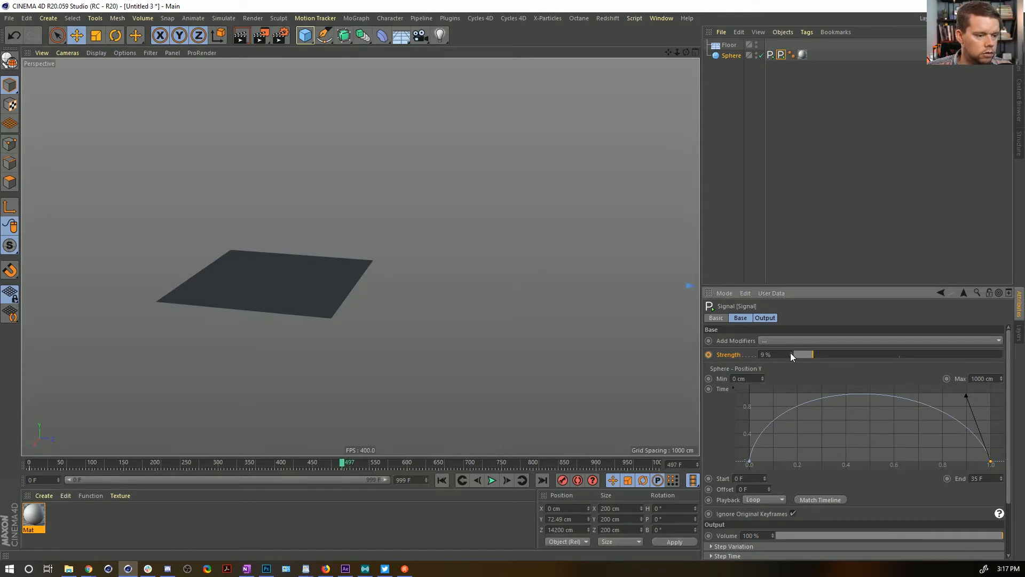
left_click(790, 352)
Play the animation from the first frame with nothing selected to review the bounce fading out
left_click(441, 480)
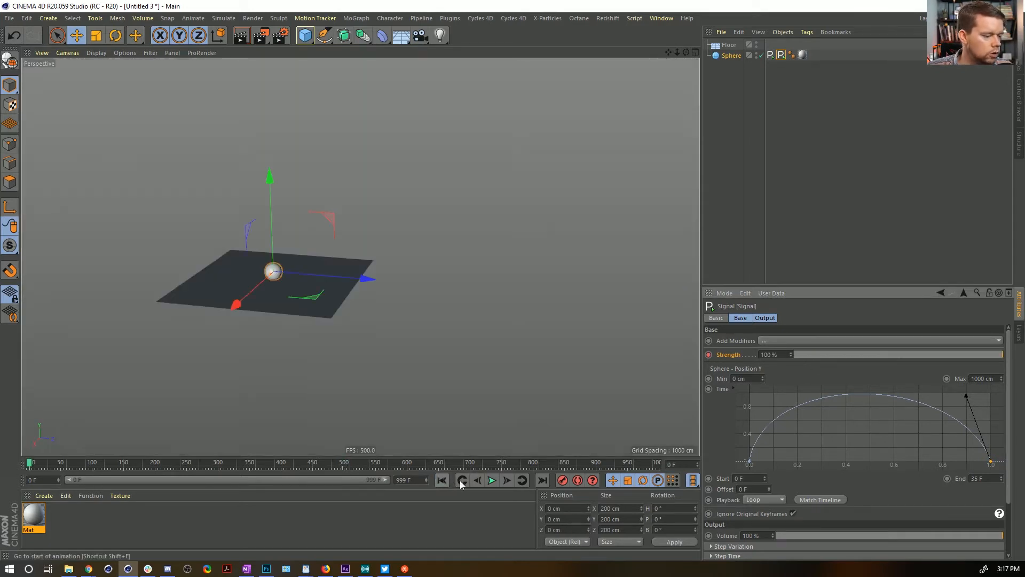
left_click(492, 480)
left_click(815, 223)
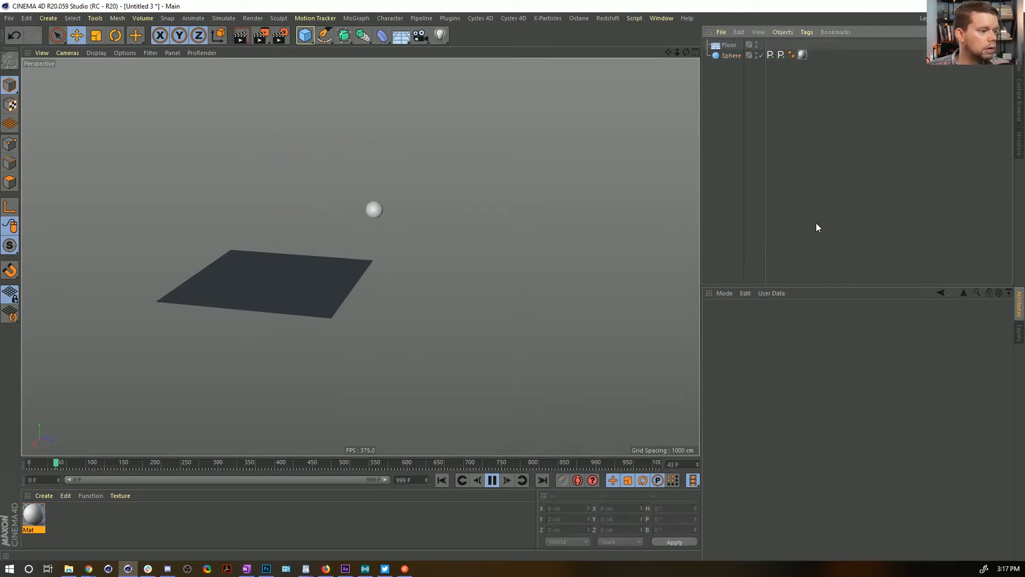
Set the Max of the sphere's Position Z Signal to 200 cm to slow its forward travel
left_click_drag(520, 295, 503, 261, "alt")
left_click_drag(566, 268, 272, 298, "alt")
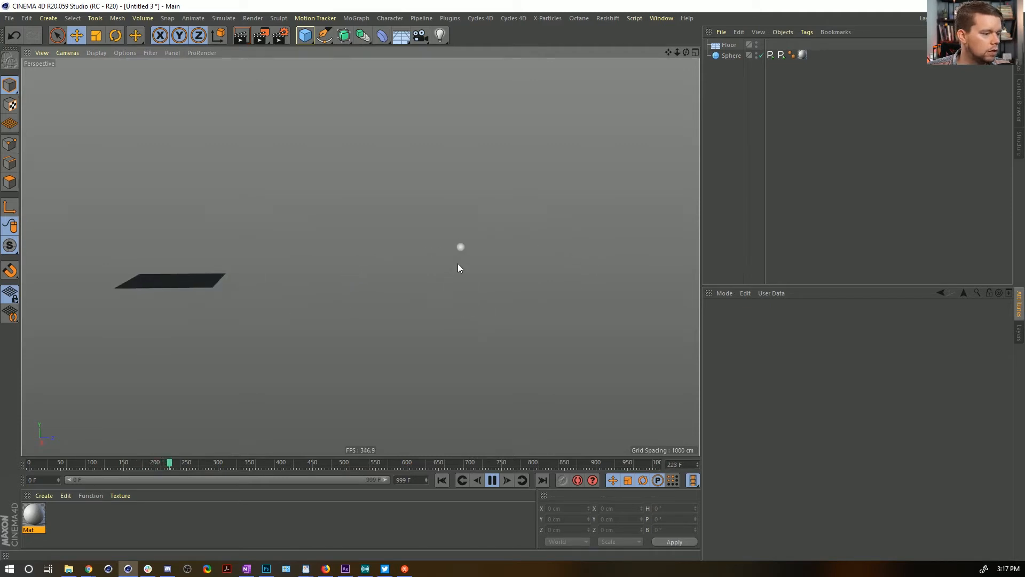
left_click(771, 55)
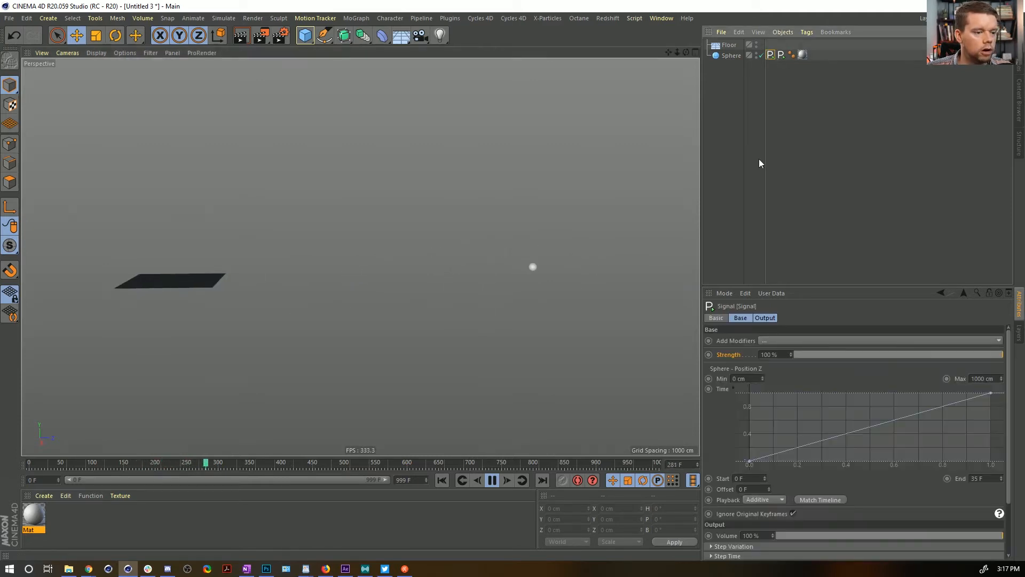
left_click(975, 379)
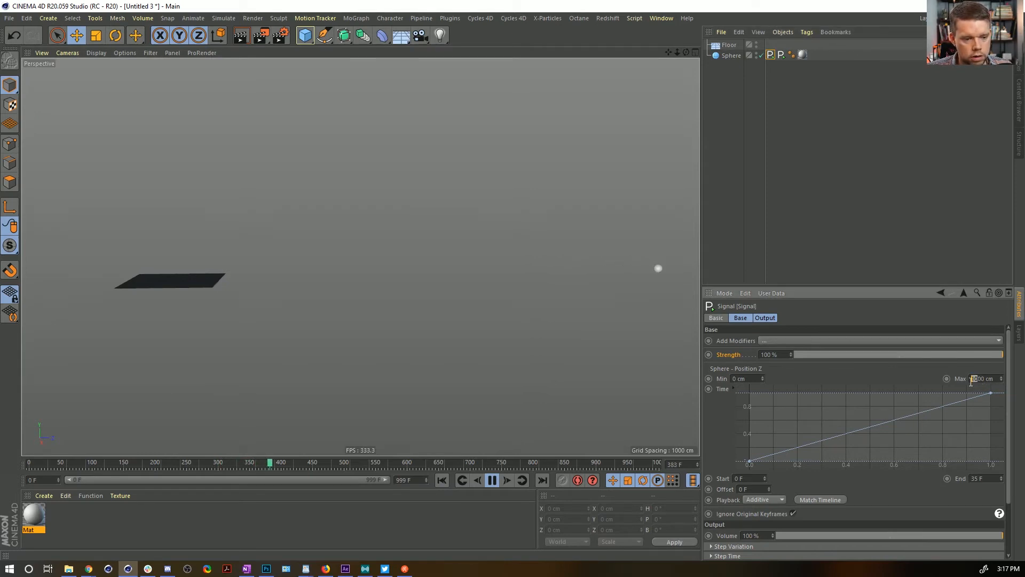
type("200")
key("Return")
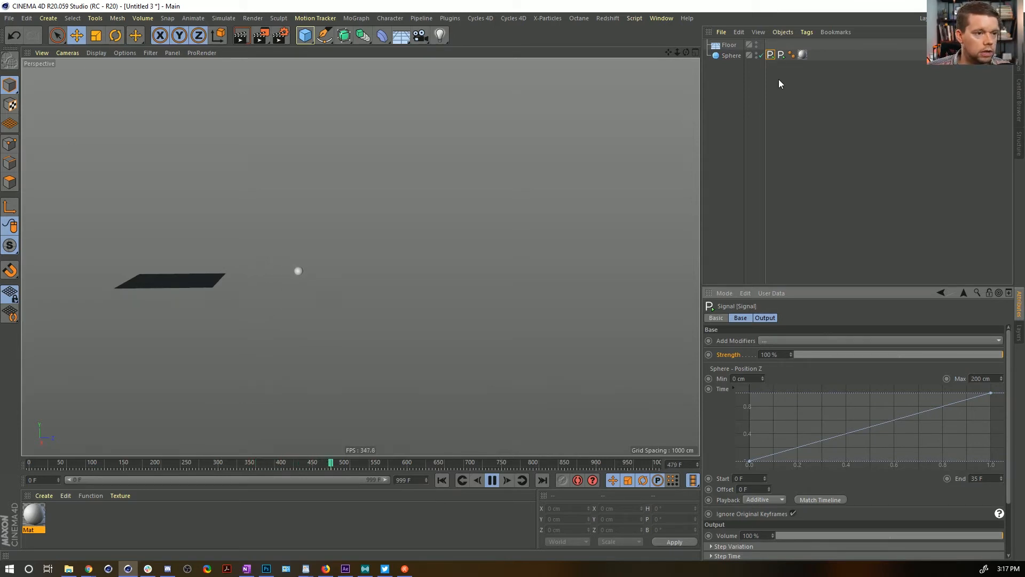
Remove the Position Y Signal's Strength keyframes, restore Strength to 100%, and return to frame 0
left_click(781, 55)
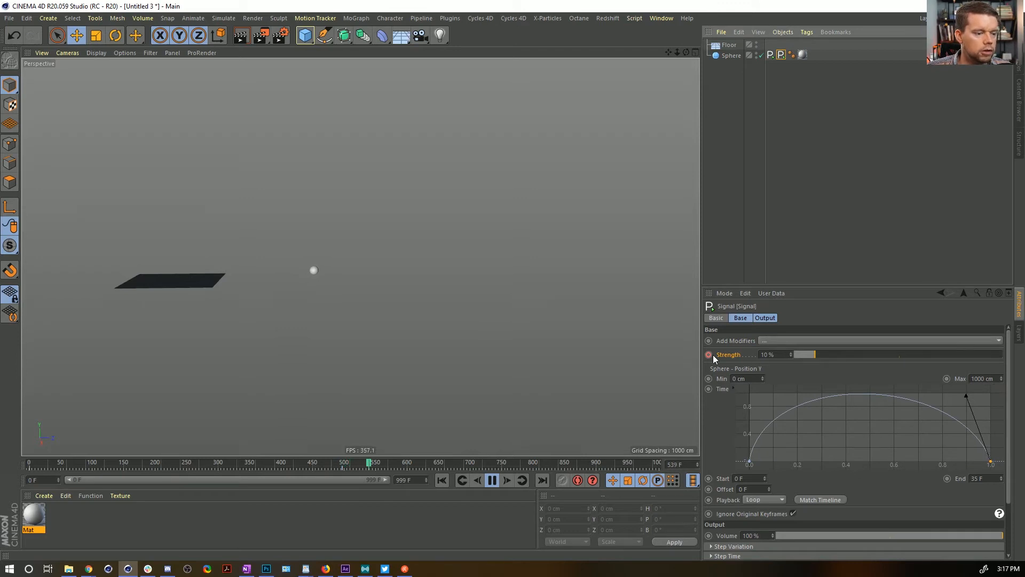
left_click_drag(850, 356, 1003, 357)
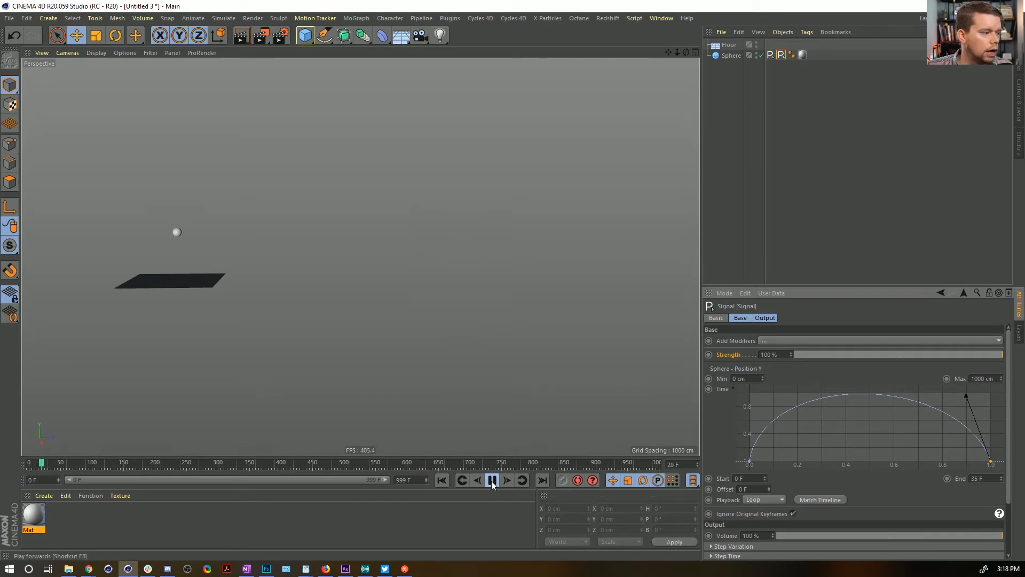
left_click(441, 480)
Create a null at the sphere's base, at -100 cm in Y, and nest the sphere under it
middle_click_drag(204, 268, 358, 251, "alt")
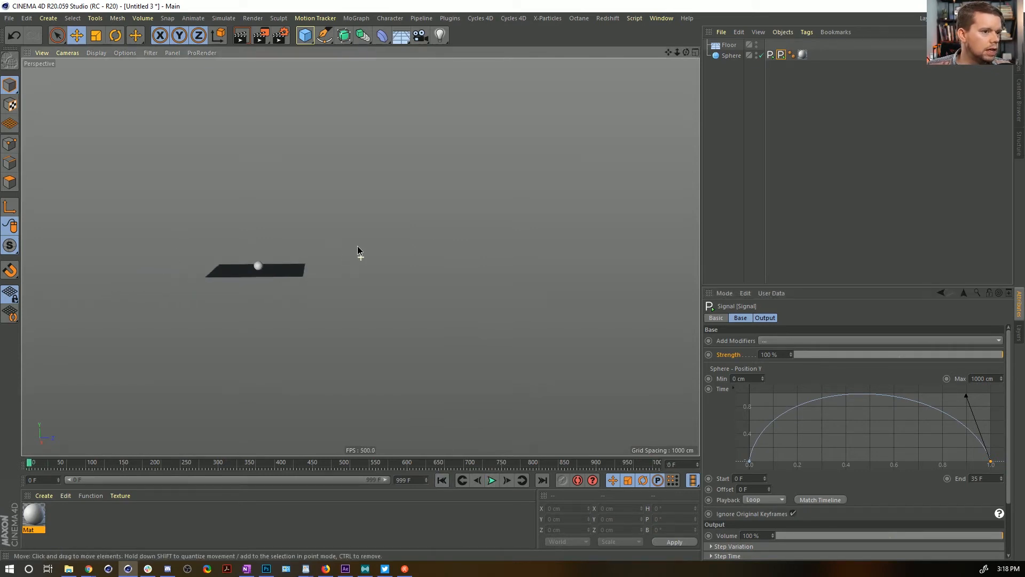
right_click_drag(248, 274, 507, 218, "alt")
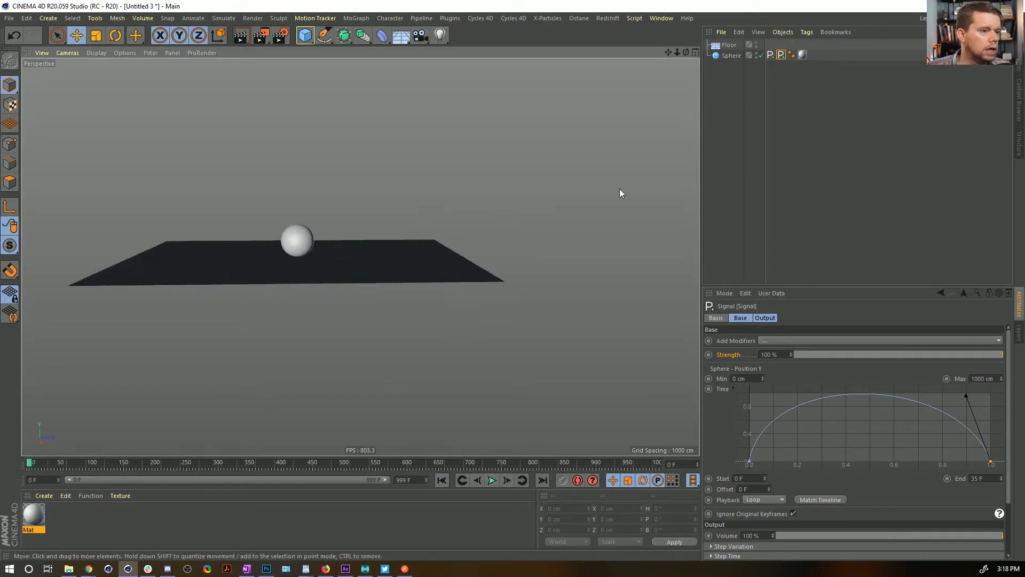
left_click(735, 57)
left_click_drag(438, 207, 411, 249, "alt")
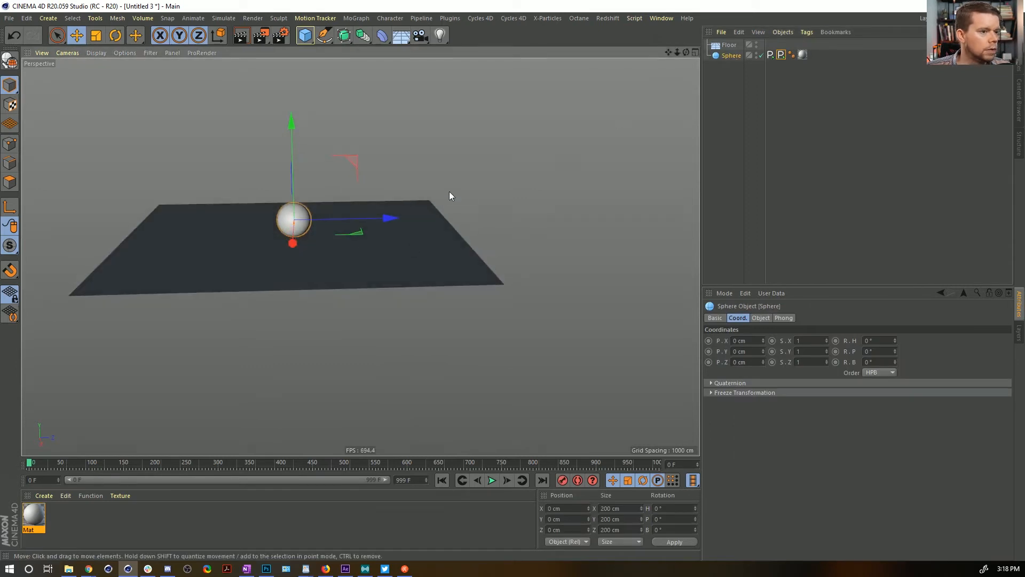
left_click_drag(449, 196, 460, 214, "alt")
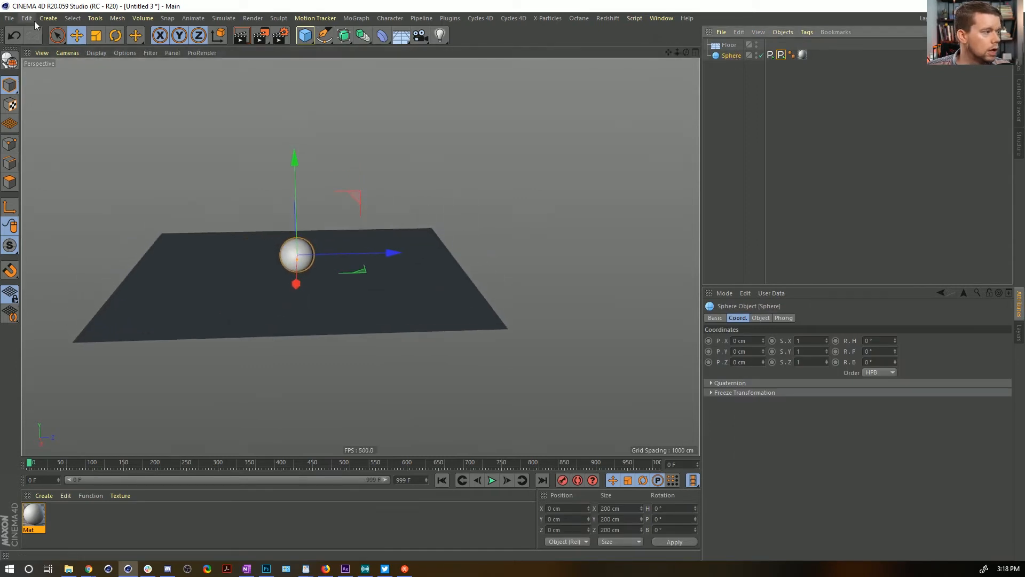
left_click(52, 22)
mouse_move(60, 35)
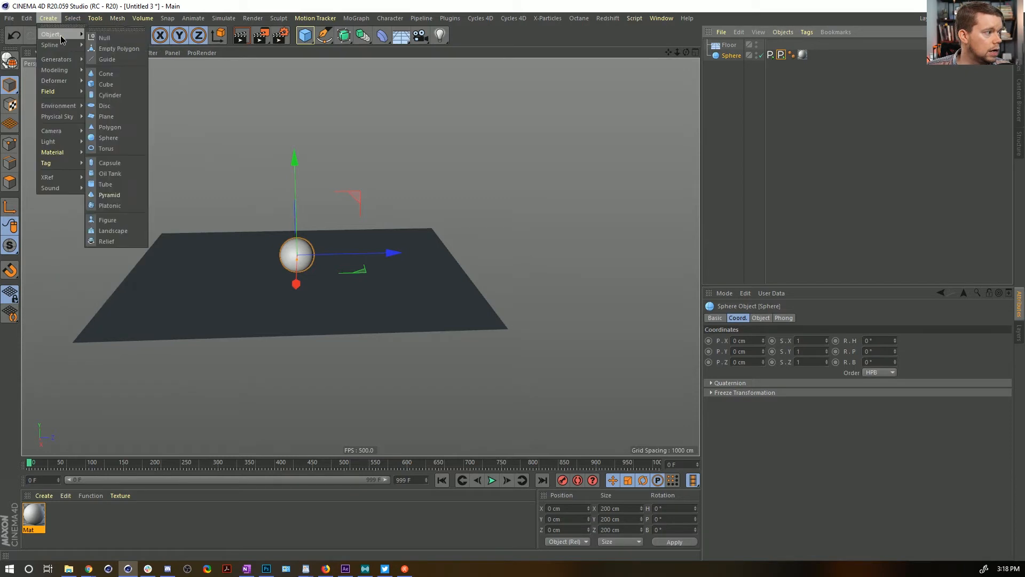
left_click(107, 35)
left_click_drag(295, 161, 298, 176)
left_click_drag(310, 297, 299, 229, "alt")
left_click_drag(731, 67, 729, 46)
Add a Signal tag to the null and link the null's Y scale to it
right_click(727, 46)
left_click(762, 218)
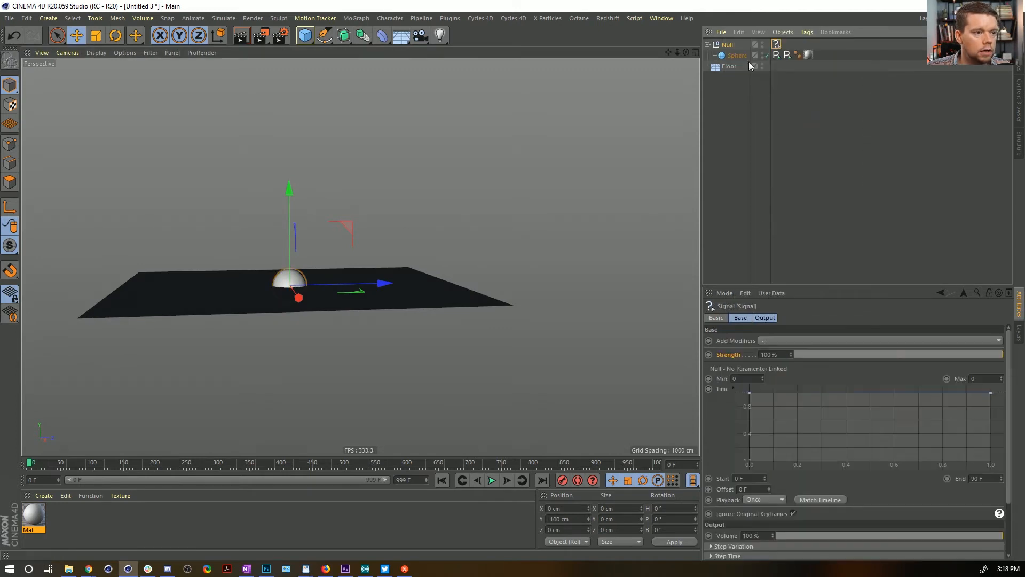
left_click(725, 45)
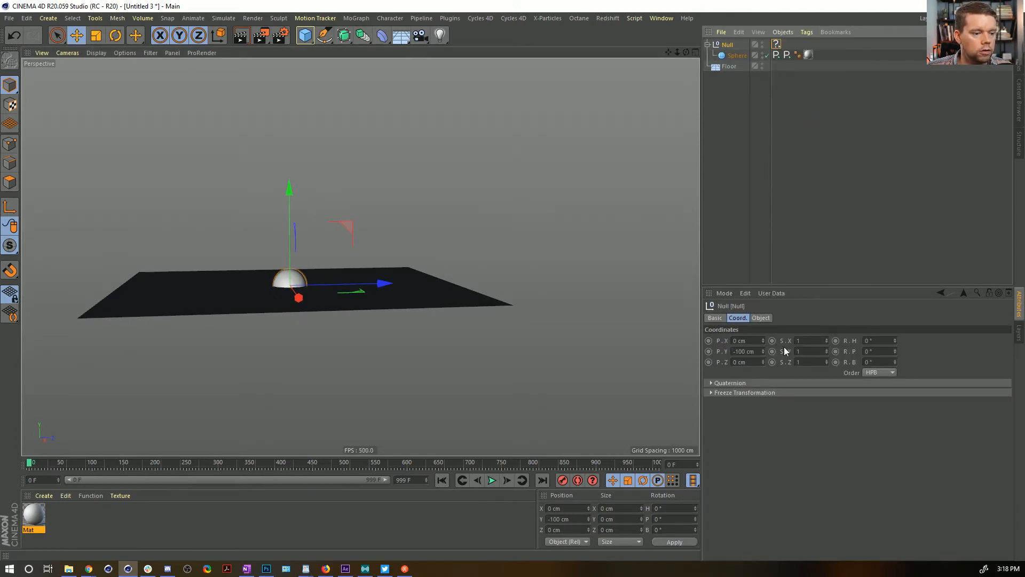
left_click_drag(789, 353, 784, 103)
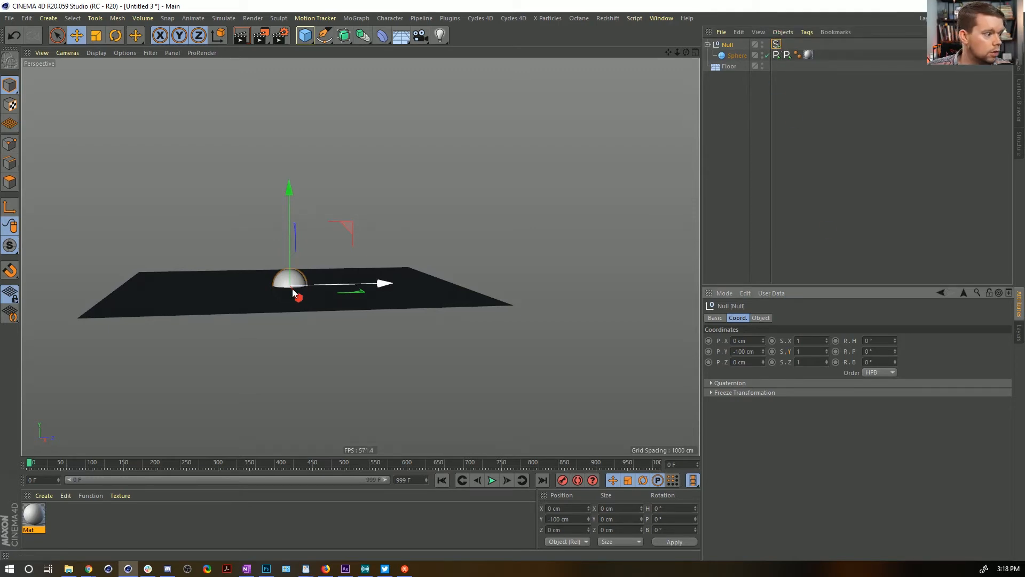
left_click(359, 303)
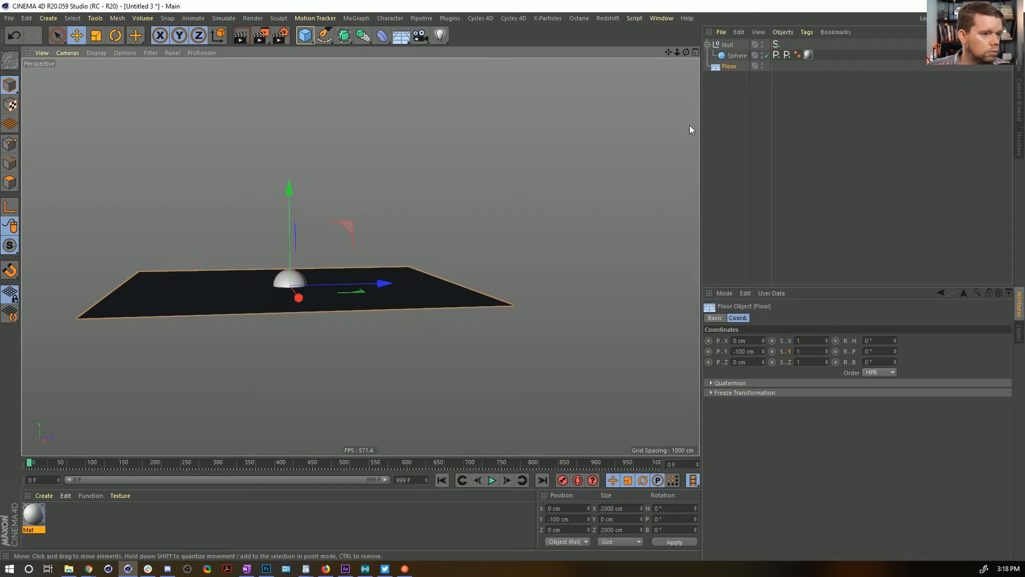
left_click(728, 45)
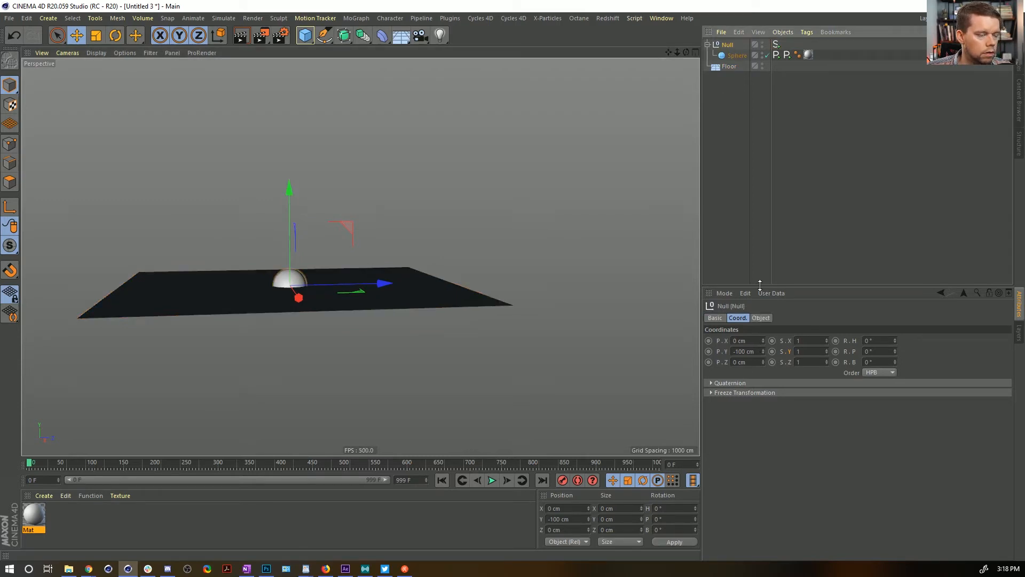
left_click(787, 55)
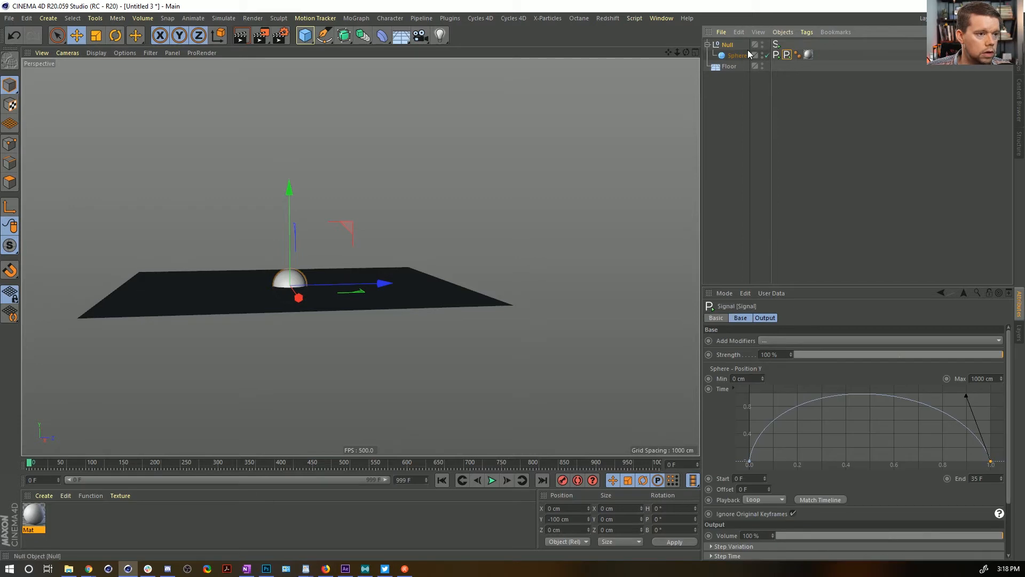
left_click(735, 57)
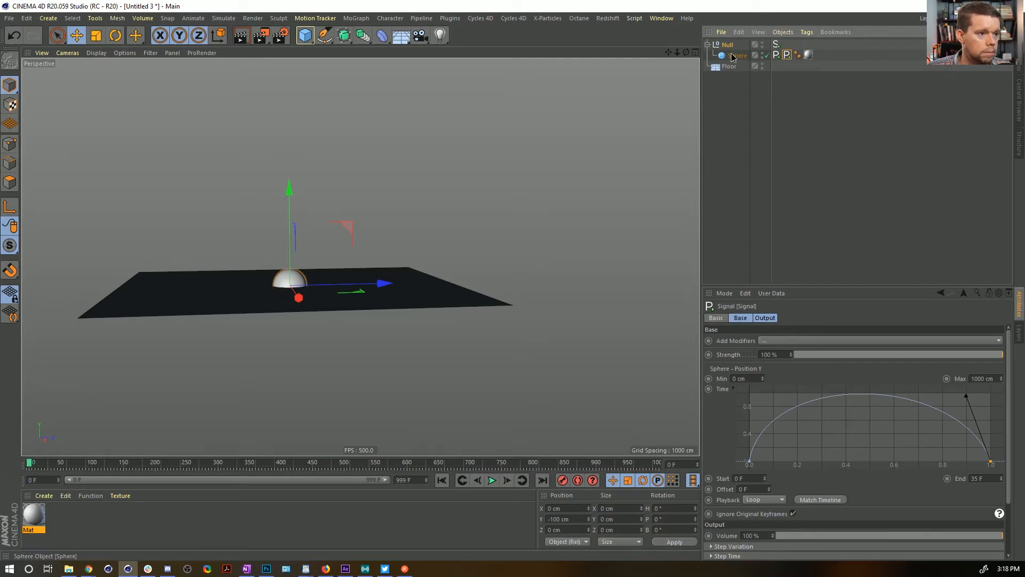
left_click(776, 55)
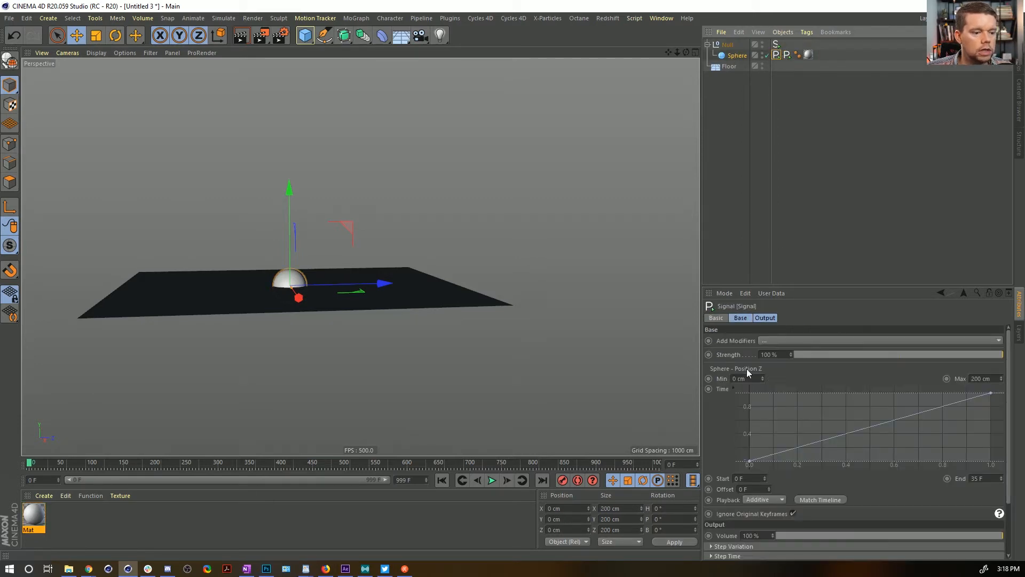
left_click(744, 378)
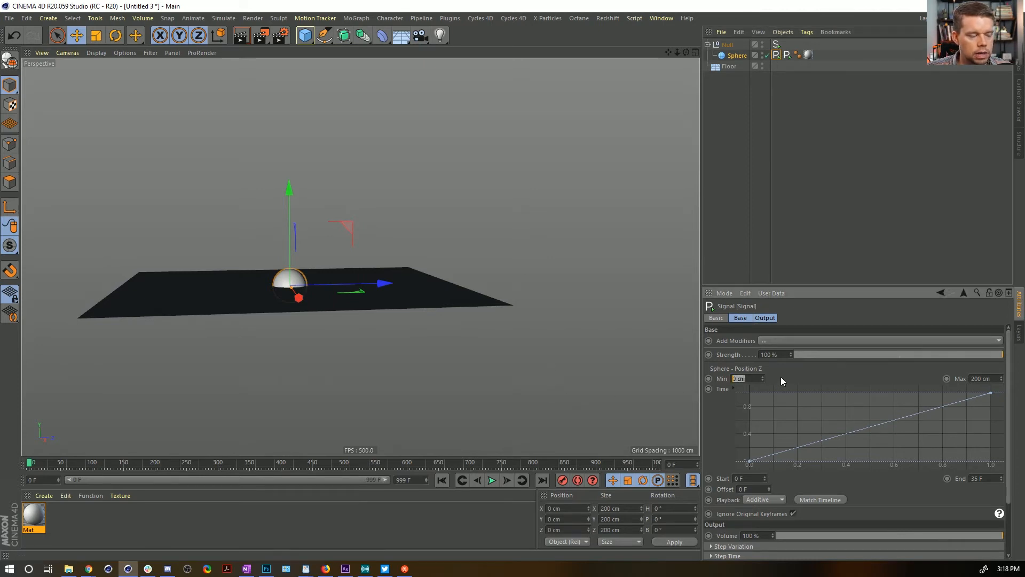
type("100")
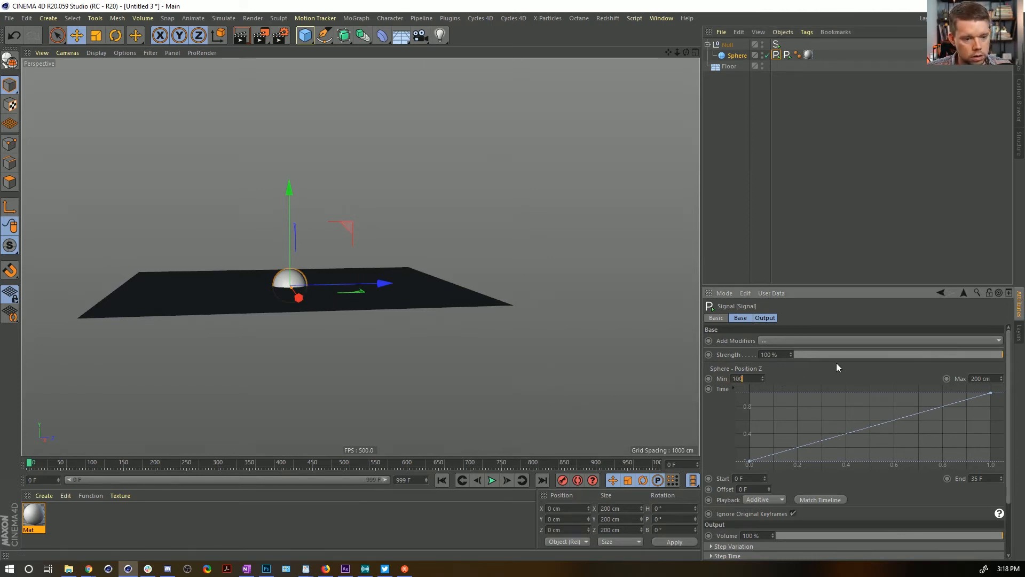
key("Escape")
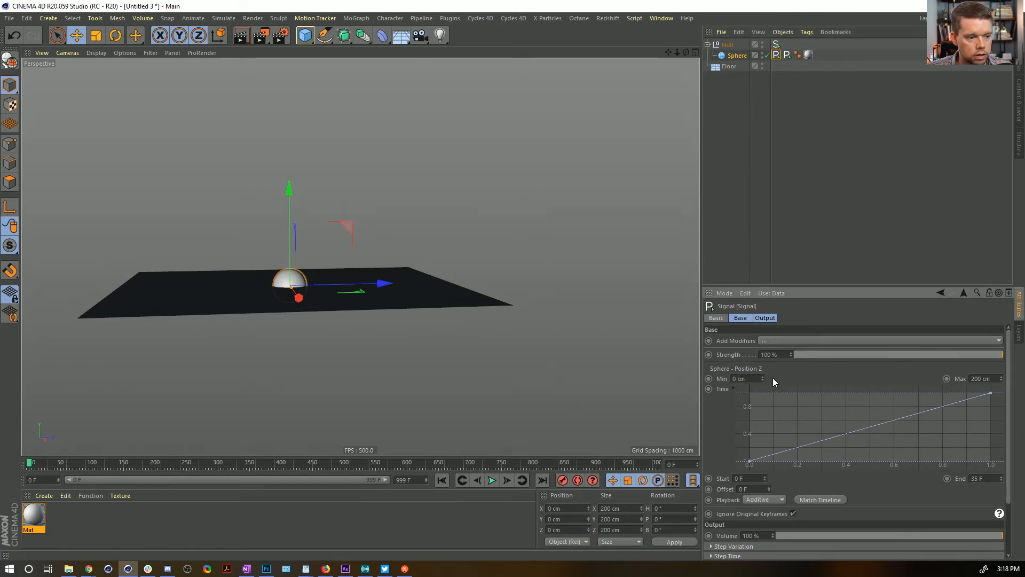
Set the Min of the sphere's Position Y Signal to 100 cm so the ball rests on the floor
left_click(787, 55)
left_click(740, 379)
type("10")
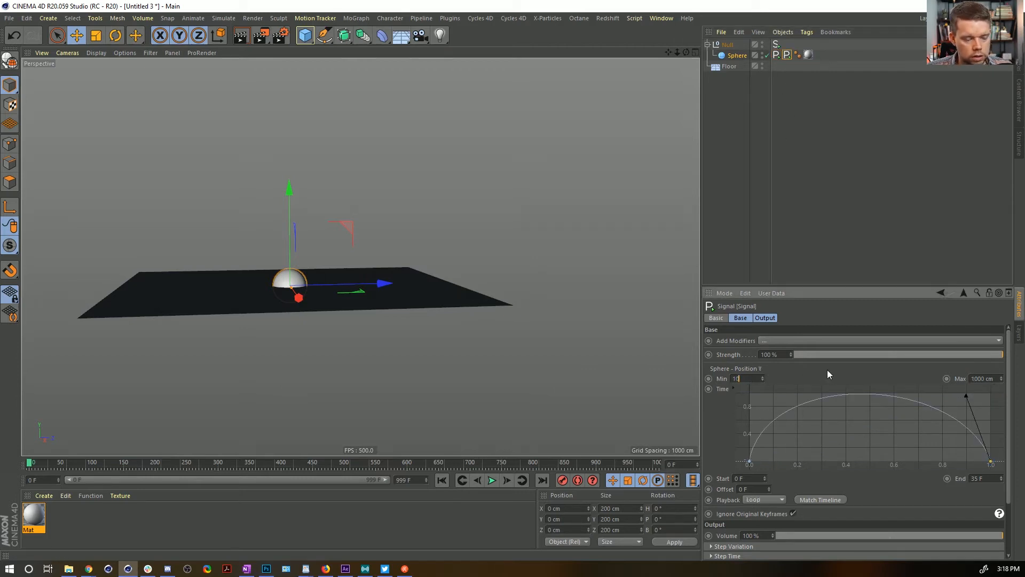
type("0")
key("Return")
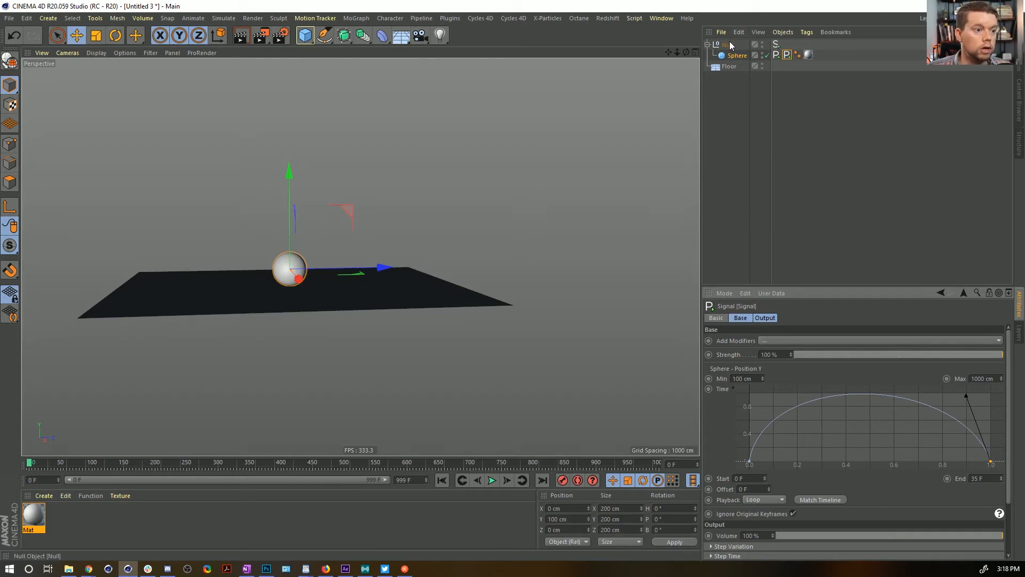
Lower both end points of the null's Scale Y Signal curve to the same height and pull the end tangent steeply upward
left_click_drag(384, 217, 384, 268, "alt")
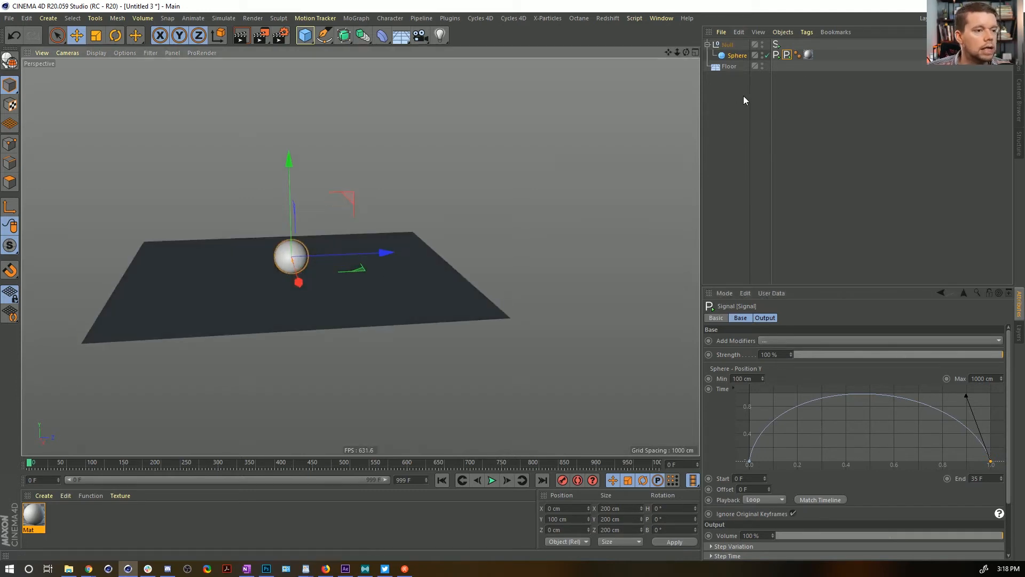
left_click(776, 44)
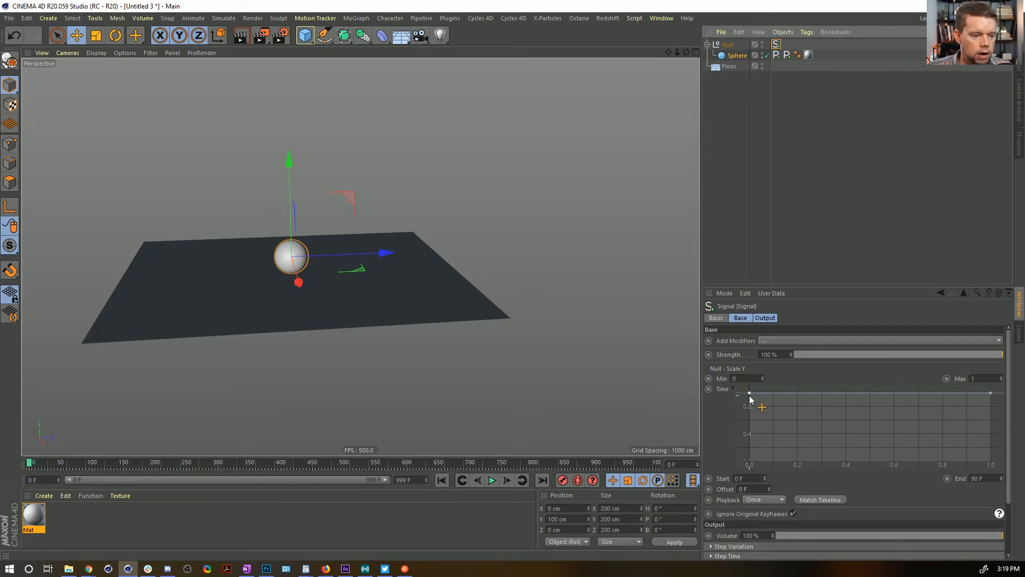
key("ctrl+a")
left_click(770, 416)
left_click_drag(749, 396, 725, 443)
left_click(991, 393)
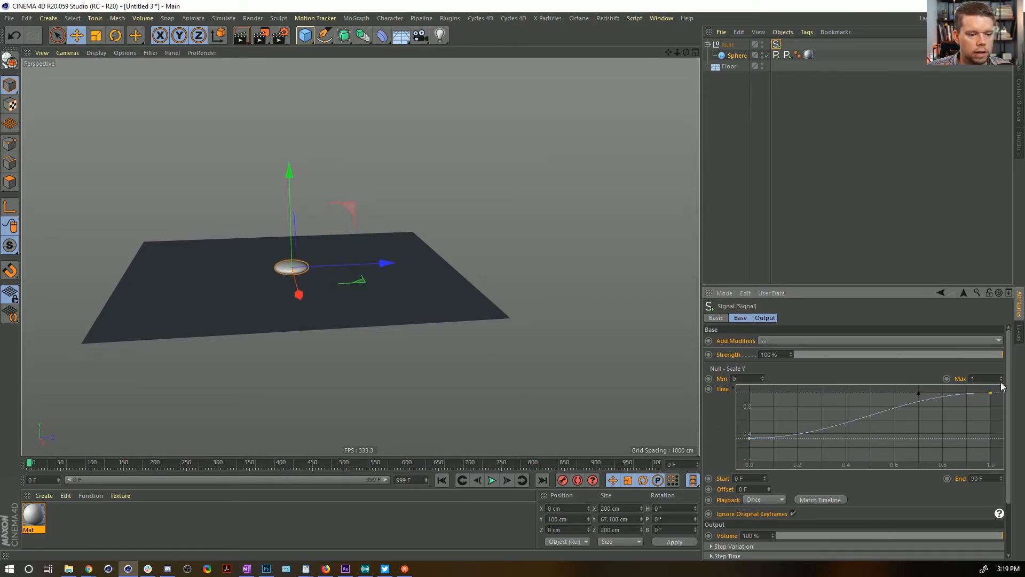
left_click_drag(994, 396, 1005, 440)
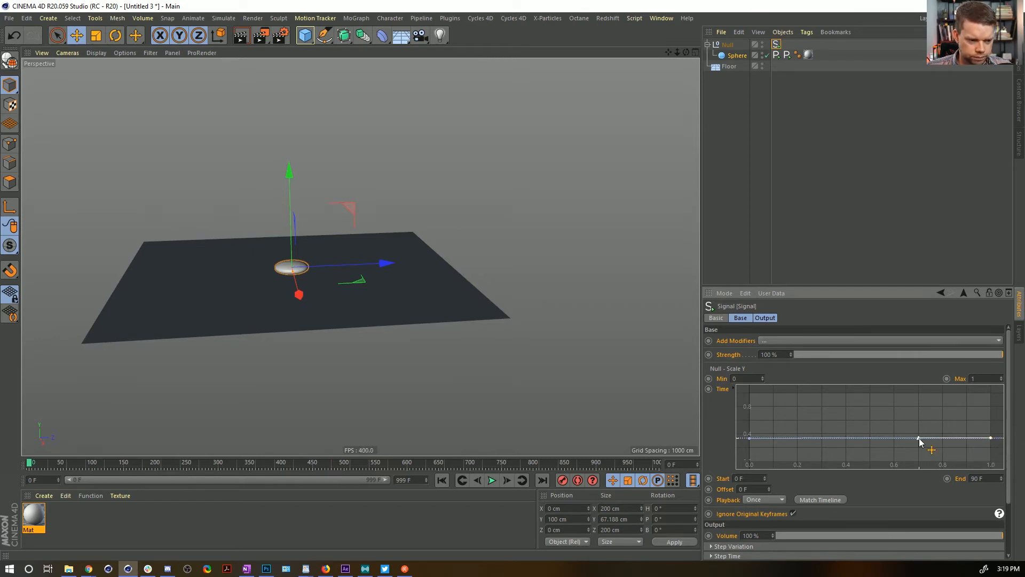
left_click_drag(918, 437, 986, 374)
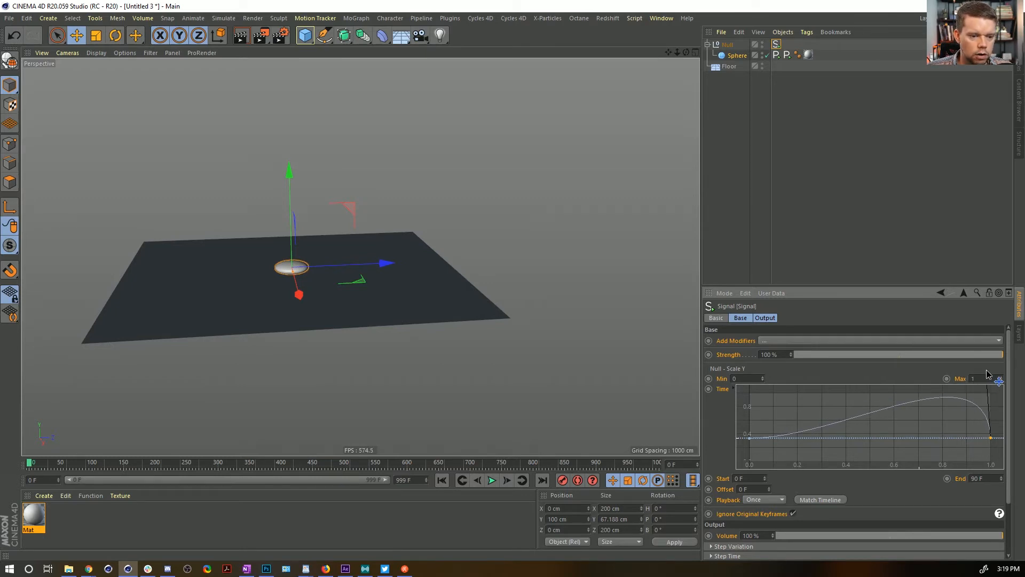
Set the null's Scale Y Signal Max to 2
double_click(981, 378)
type("2")
key("Return")
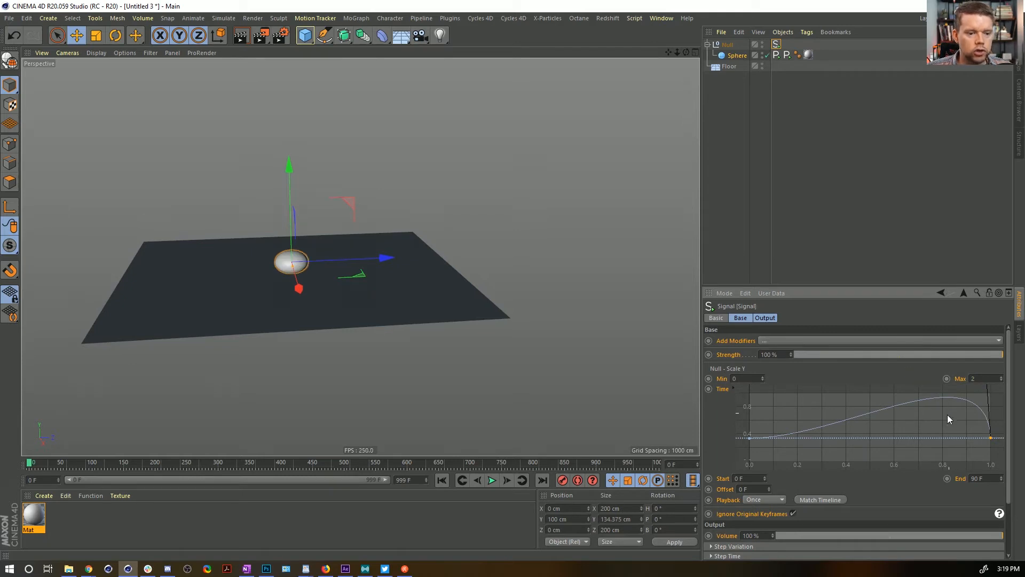
Add a point near the middle of the Scale Y curve and pull the start tangent straight up for a double-humped stretch
left_click(781, 424)
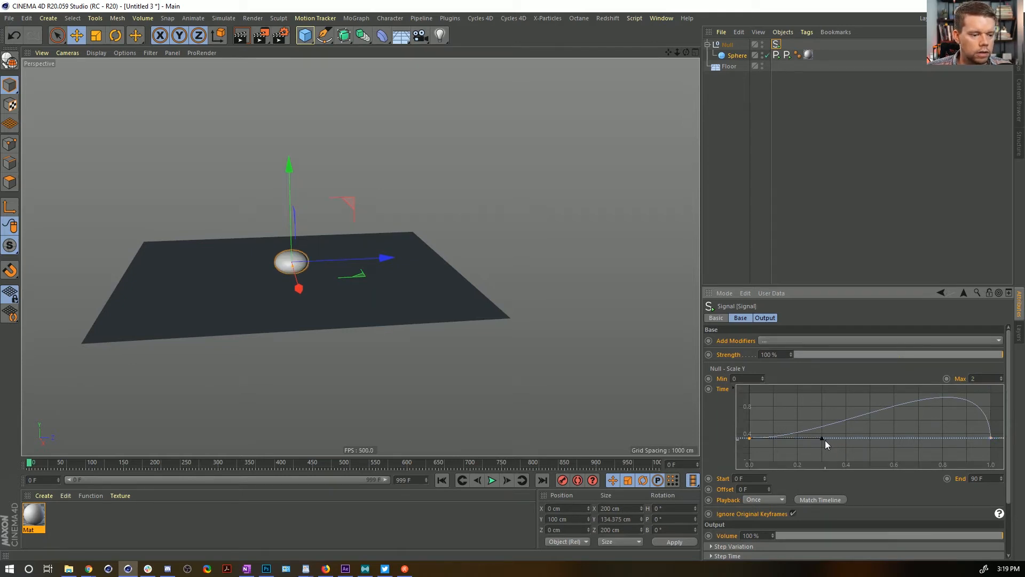
left_click(815, 407)
mouse_move(820, 439)
left_mouse_down()
mouse_move(746, 404)
mouse_move(743, 390)
mouse_move(805, 423)
mouse_move(875, 424)
mouse_move(846, 434)
mouse_move(815, 420)
left_mouse_up()
left_click_drag(790, 407, 750, 405)
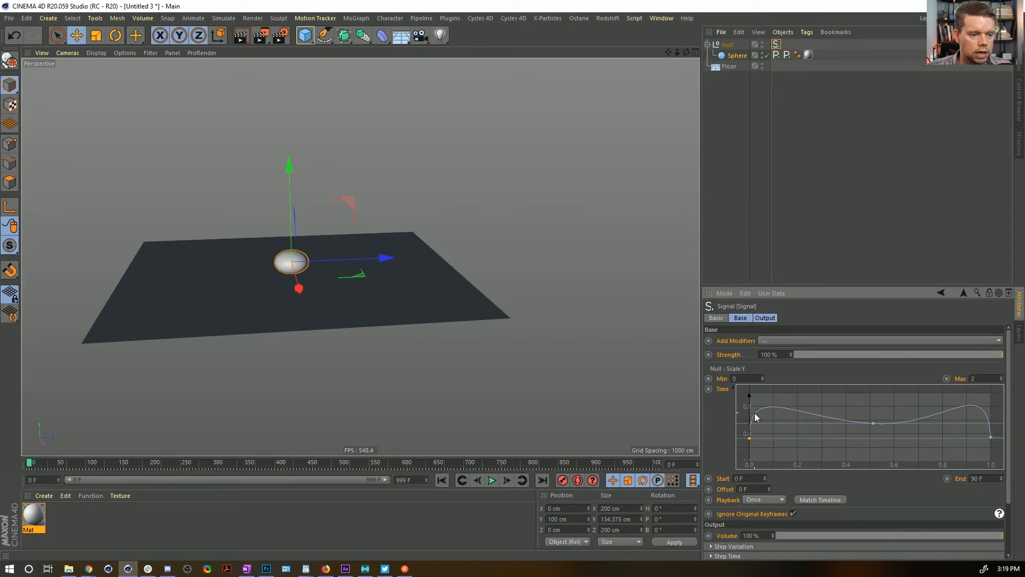
Set the null's Scale Y Signal to end at frame 35
double_click(988, 475)
type("35")
key("Return")
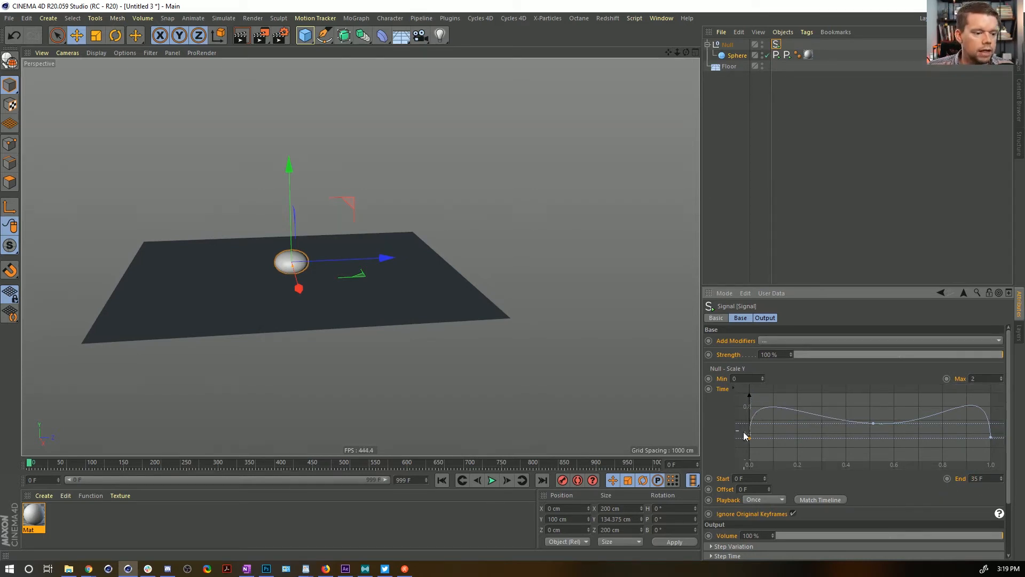
Lower the start and end points of the Scale Y curve further to strengthen the squash
left_click_drag(749, 439, 749, 451)
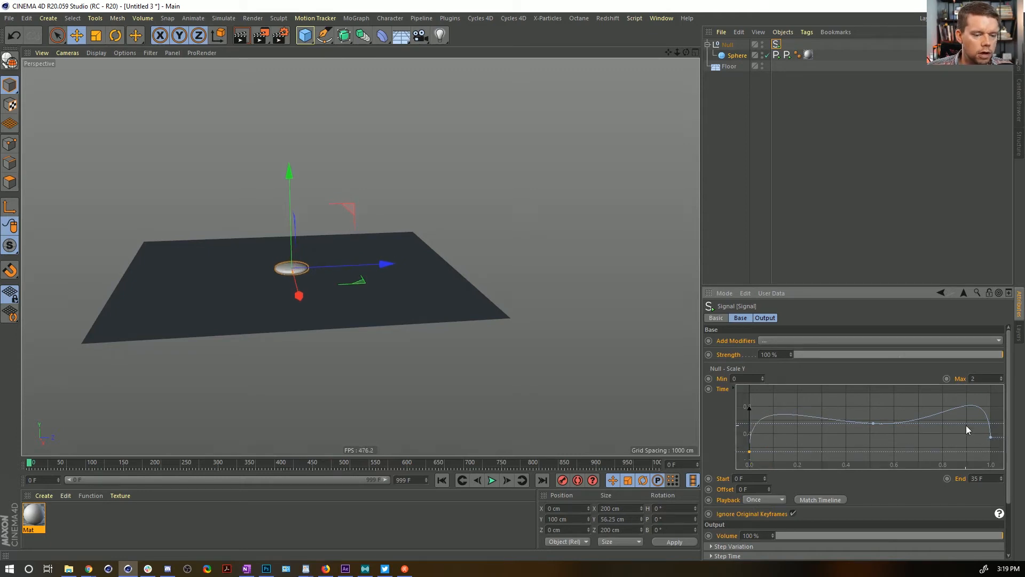
key("ctrl+z")
left_click_drag(972, 429, 996, 458)
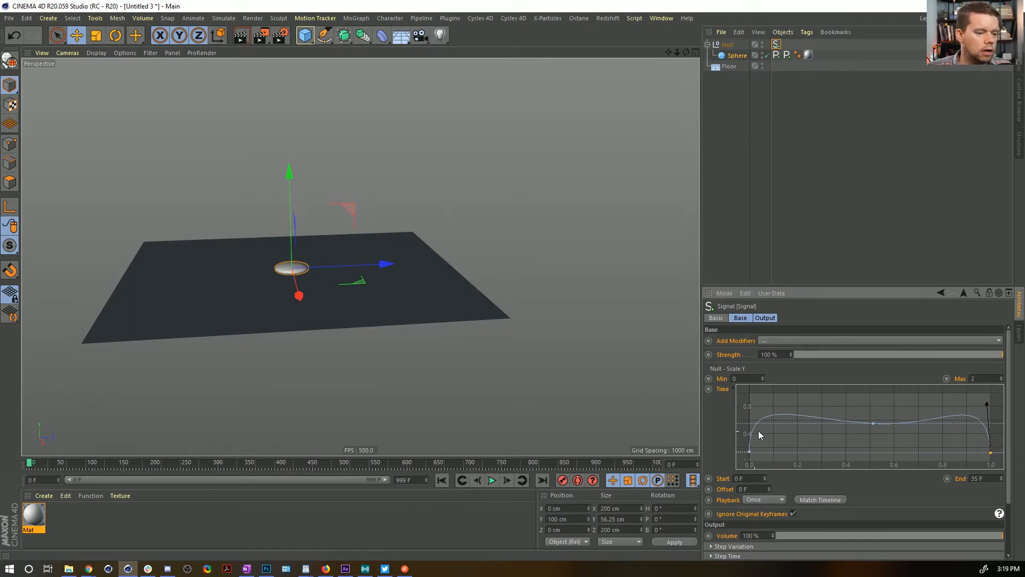
Advance one frame and raise the start tangent of the Scale Y curve straight up to strengthen the initial stretch
left_click(511, 483)
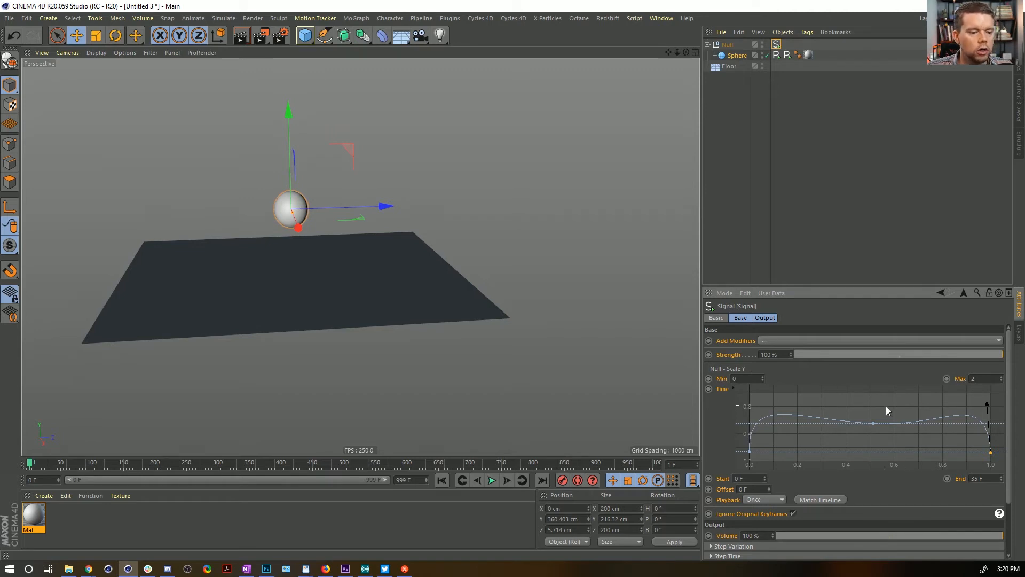
left_click(749, 452)
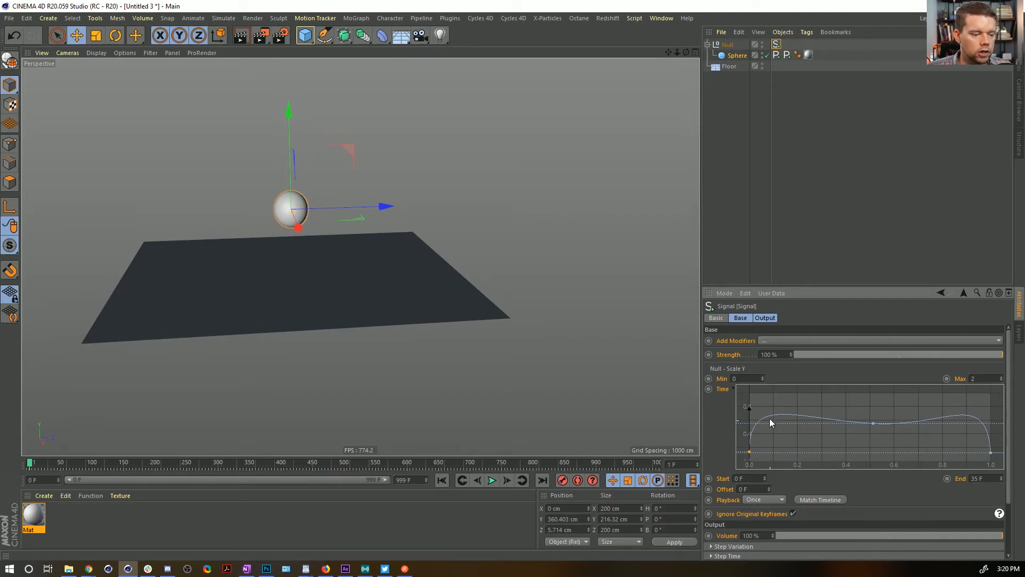
left_click_drag(751, 409, 799, 389)
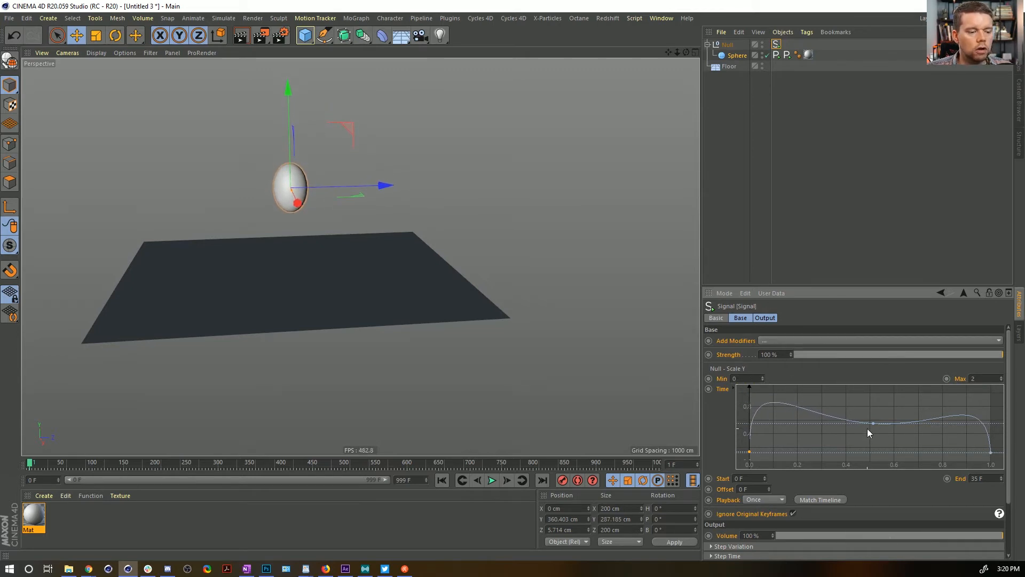
Lengthen both tangents of the Scale Y curve's middle point and make the end point's tangent vertical
left_click_drag(873, 423, 775, 426)
left_click_drag(921, 425, 957, 425)
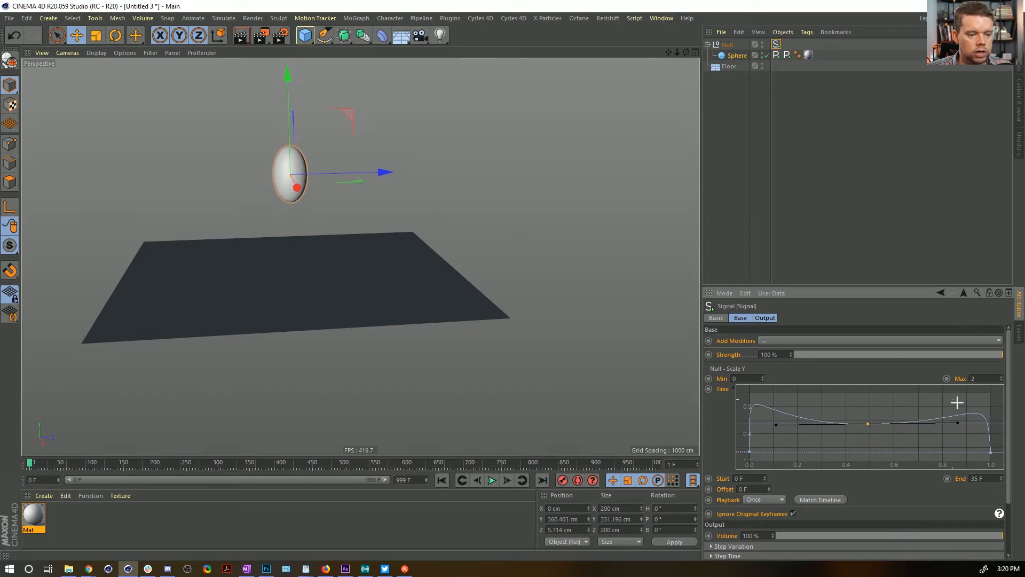
left_click(990, 452)
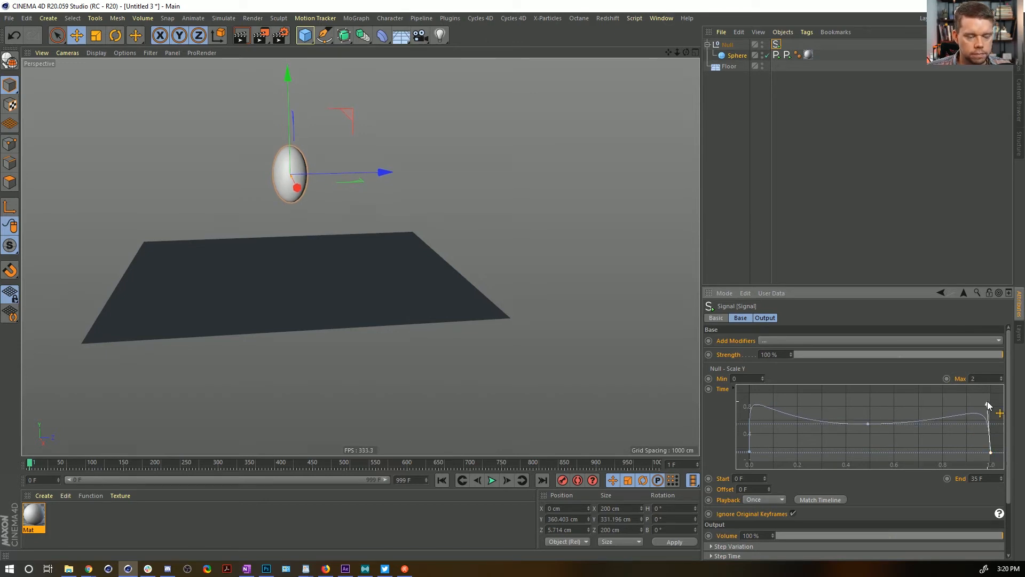
mouse_move(988, 401)
left_mouse_down()
mouse_move(1000, 425)
mouse_move(1001, 408)
left_mouse_up()
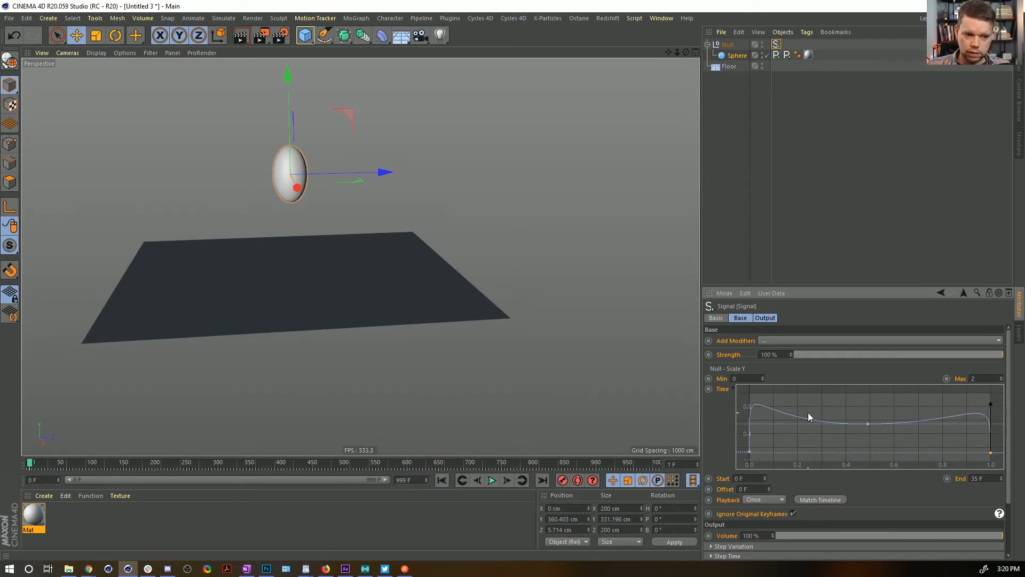
Set the Scale Y Signal's playback to Loop and play the animation from the start
scroll(495, 315, "down", 3)
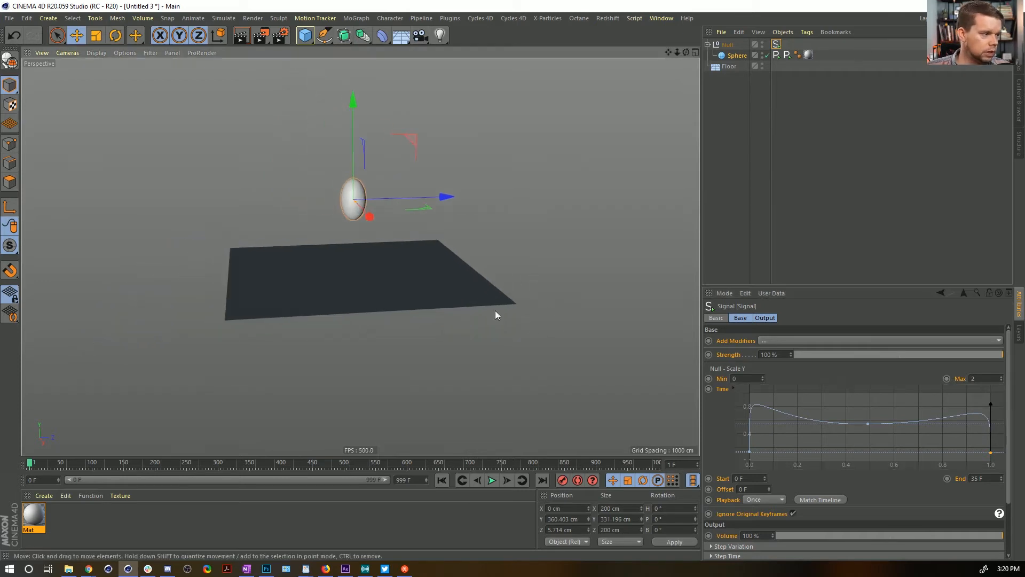
left_click(777, 500)
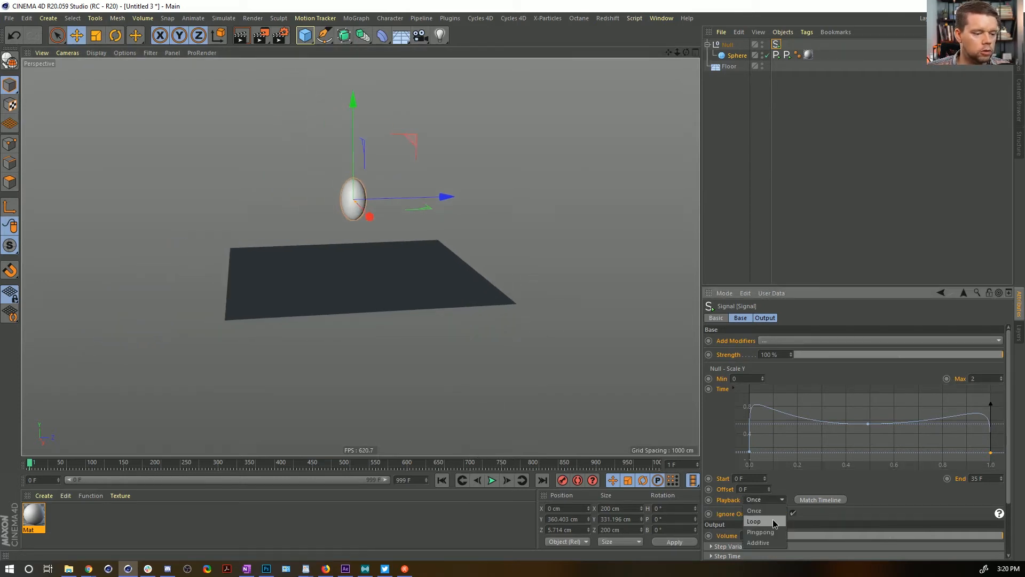
left_click(769, 517)
left_click(441, 481)
left_click(492, 480)
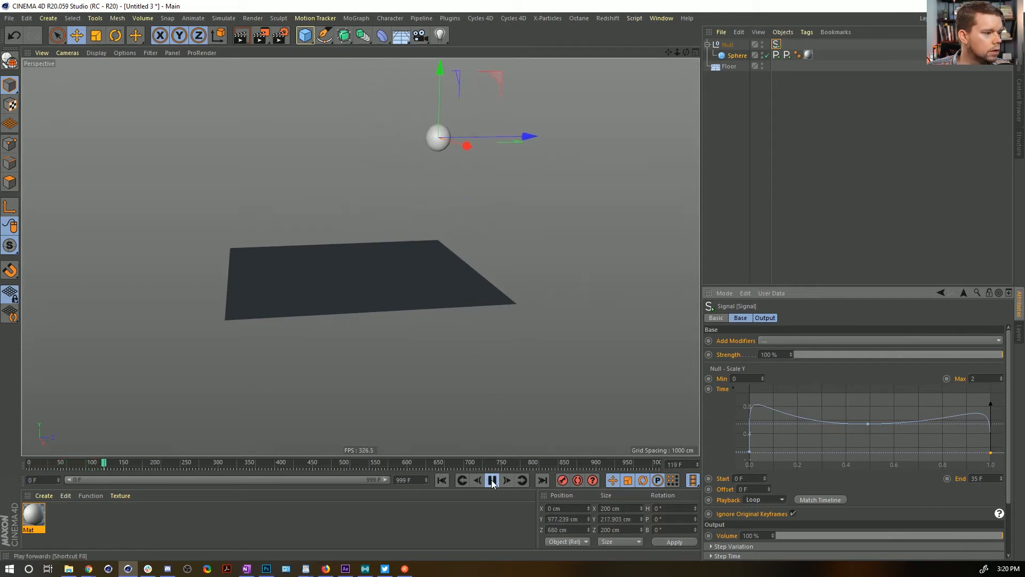
left_click(492, 481)
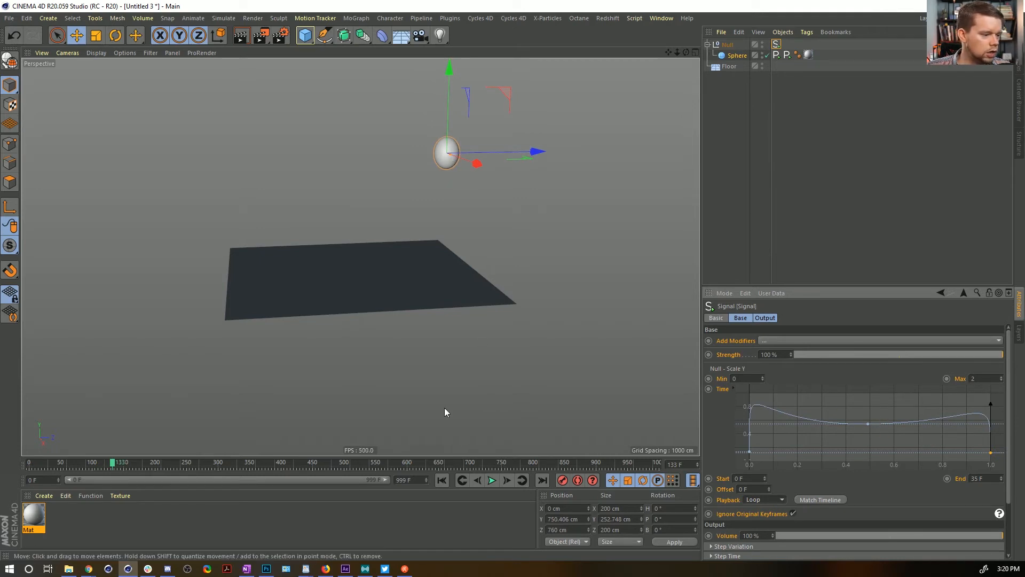
Set the Scale Y curve's middle point to X 0.5 and Y 0.5, and preview the bounce from frame 0
left_click_drag(36, 461, 37, 462)
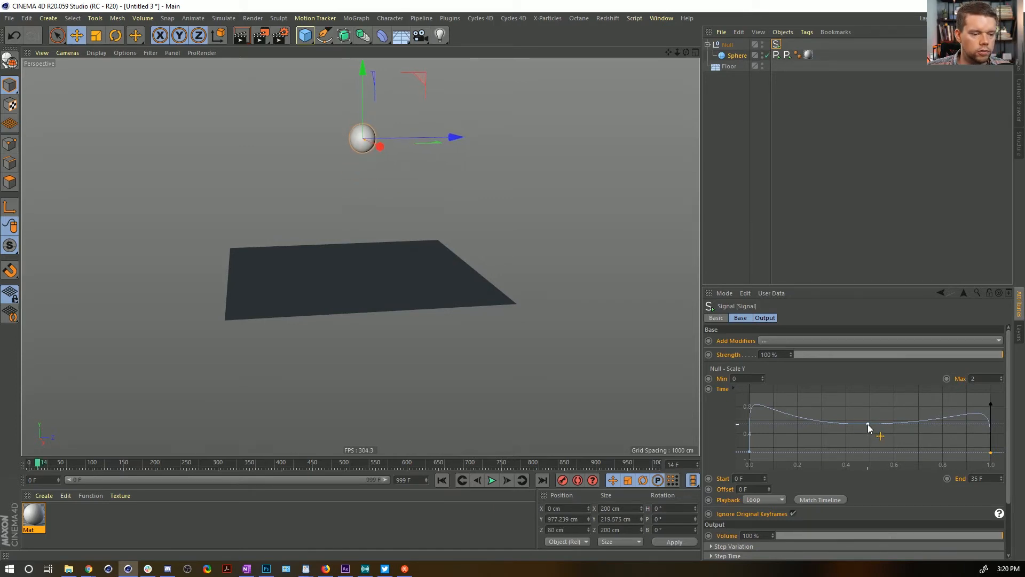
left_click_drag(867, 424, 871, 427)
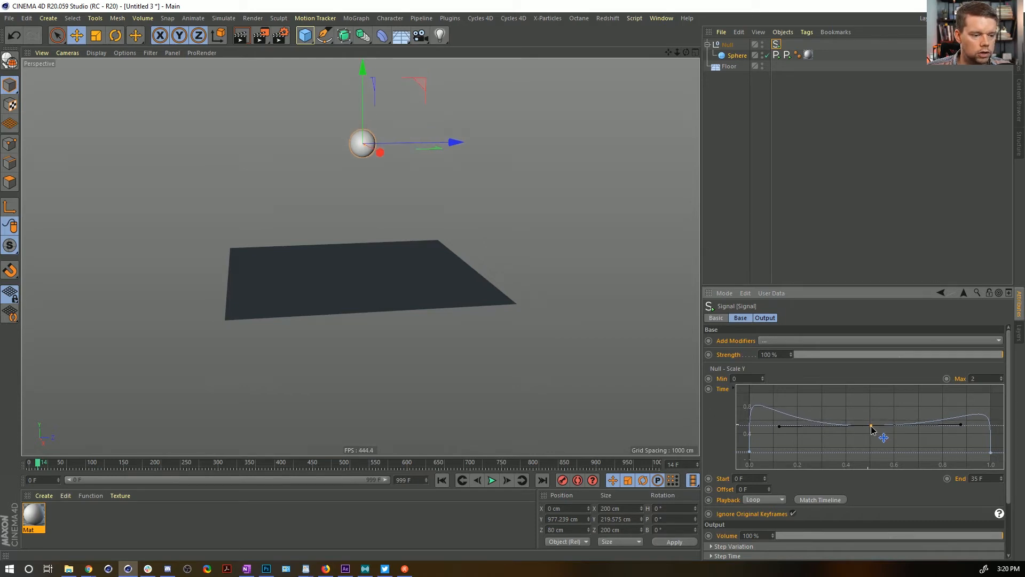
left_click(732, 388)
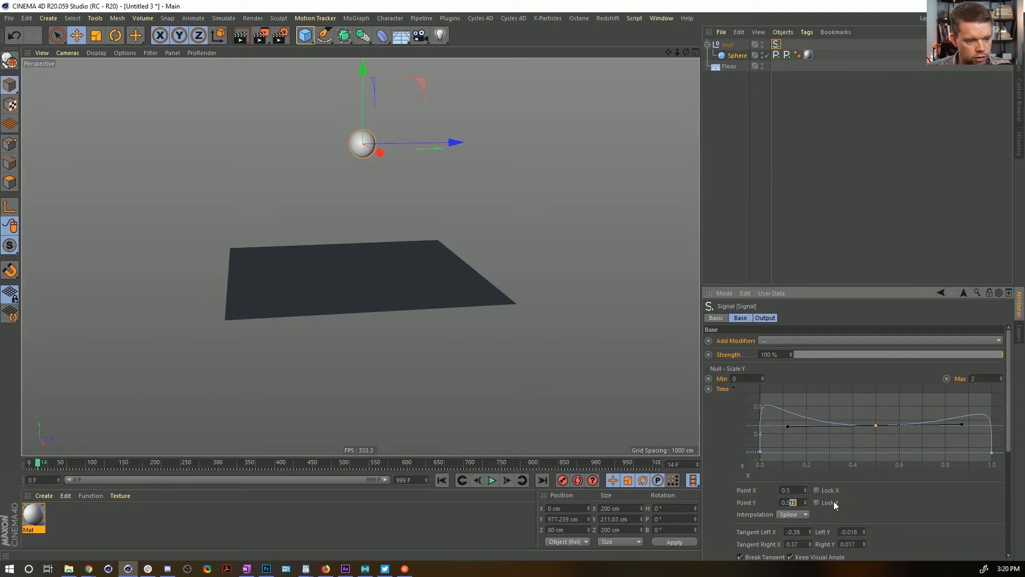
key("BackSpace")
key("Return")
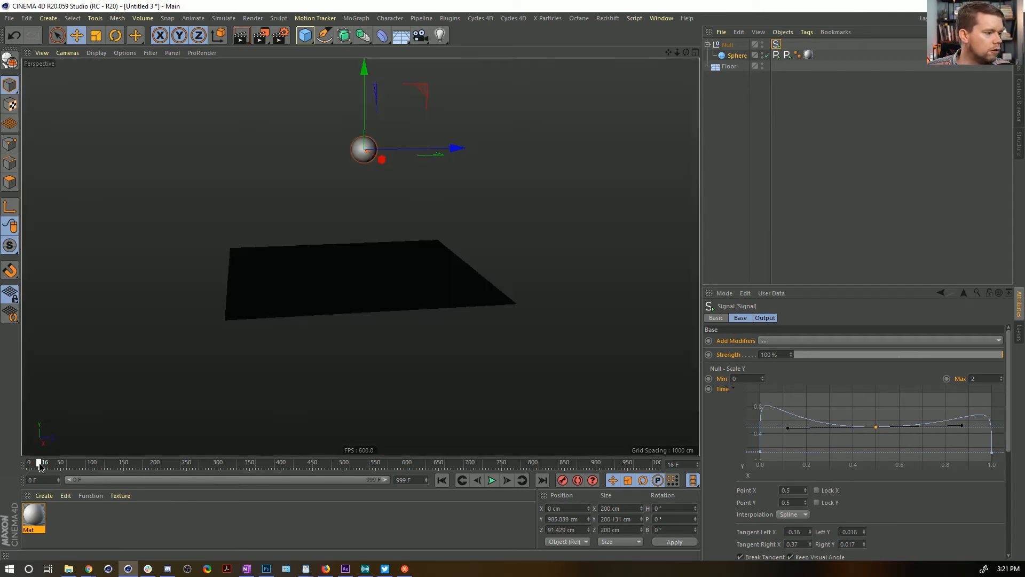
left_click_drag(39, 466, 2, 470)
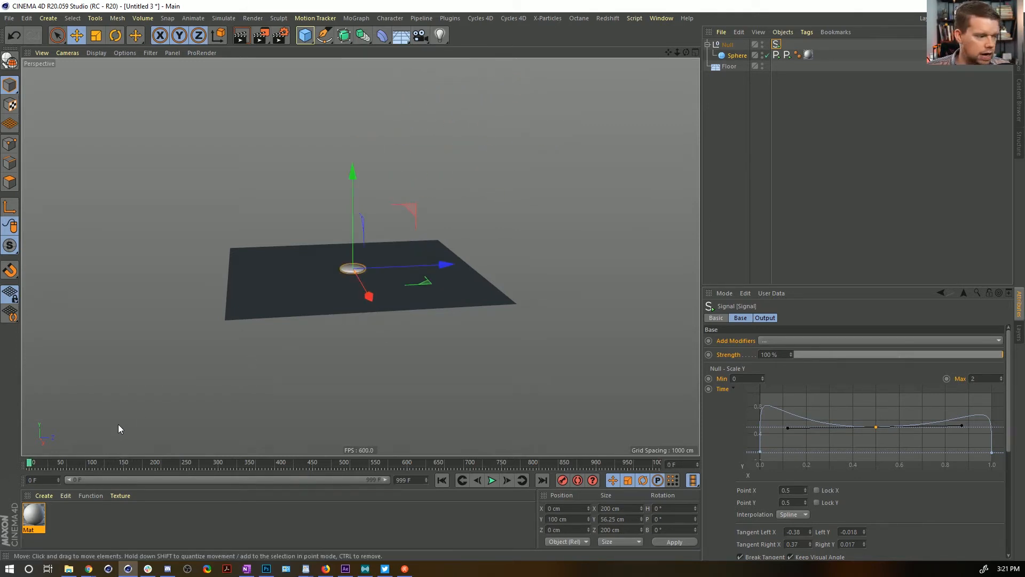
left_click(492, 480)
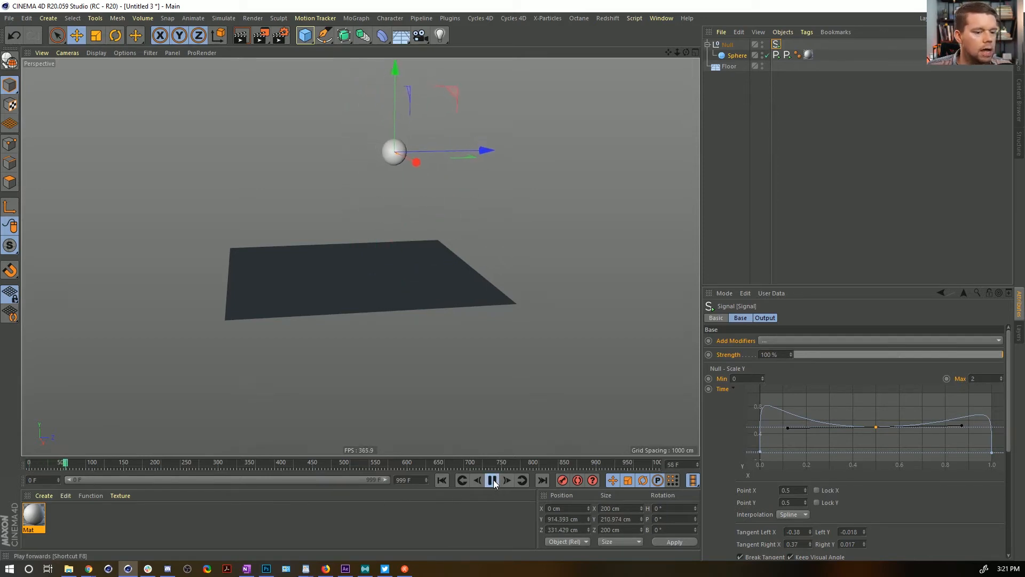
Add a Scale Y curve point at about X 0.659, set its Y to 0.5 and flatten its right tangent
left_click(937, 422, "ctrl")
left_click_drag(936, 422, 913, 426)
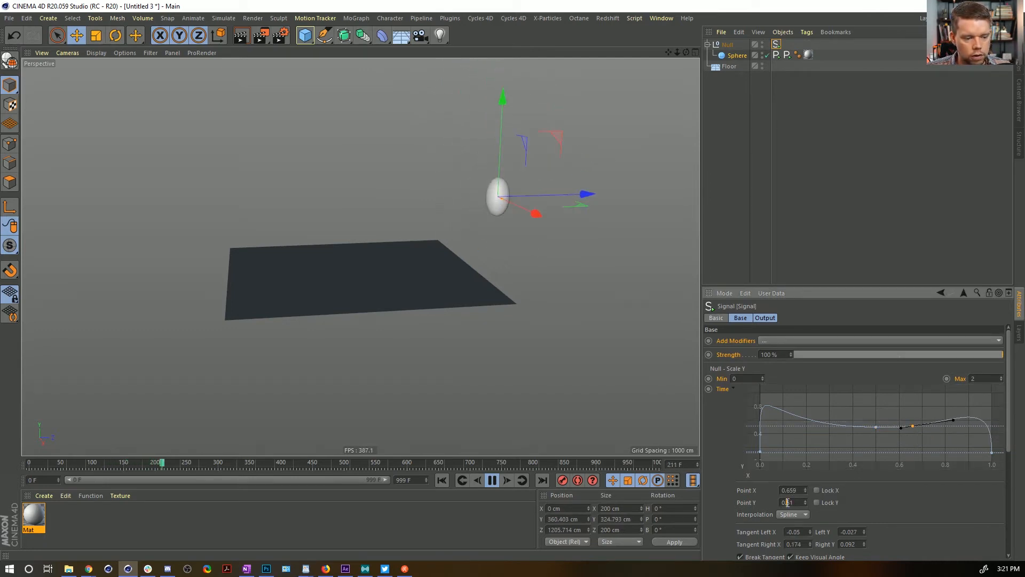
left_click_drag(787, 502, 853, 502)
type("5")
key("Return")
left_click_drag(954, 421, 959, 431)
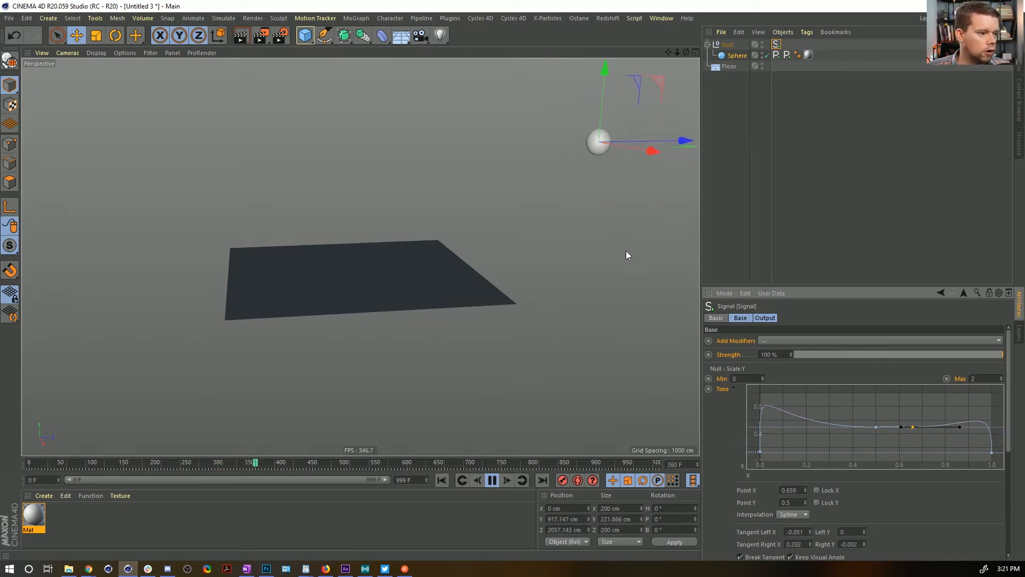
Replay the squash and stretch from the start, stop playback and return to frame 0
left_click(441, 480)
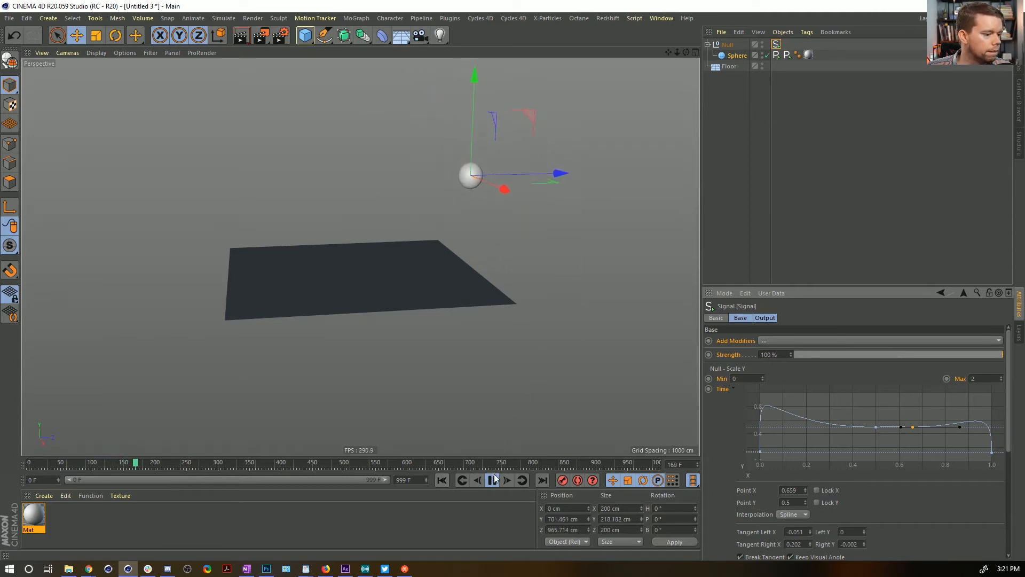
left_click(493, 482)
left_click_drag(74, 464, 27, 468)
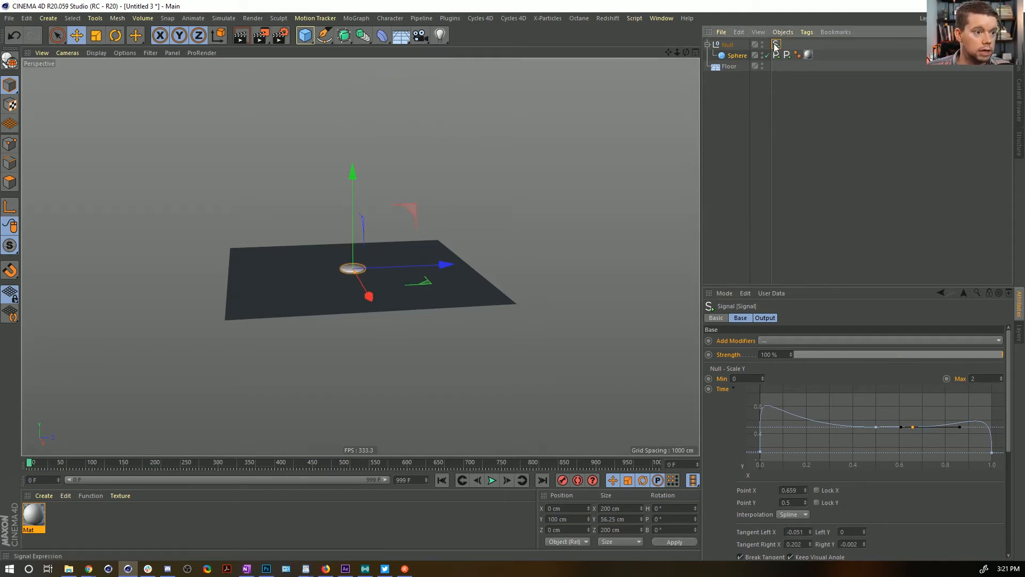
Set the null's Scale Y Signal offset to -1 F
left_click(726, 46)
left_click(775, 44)
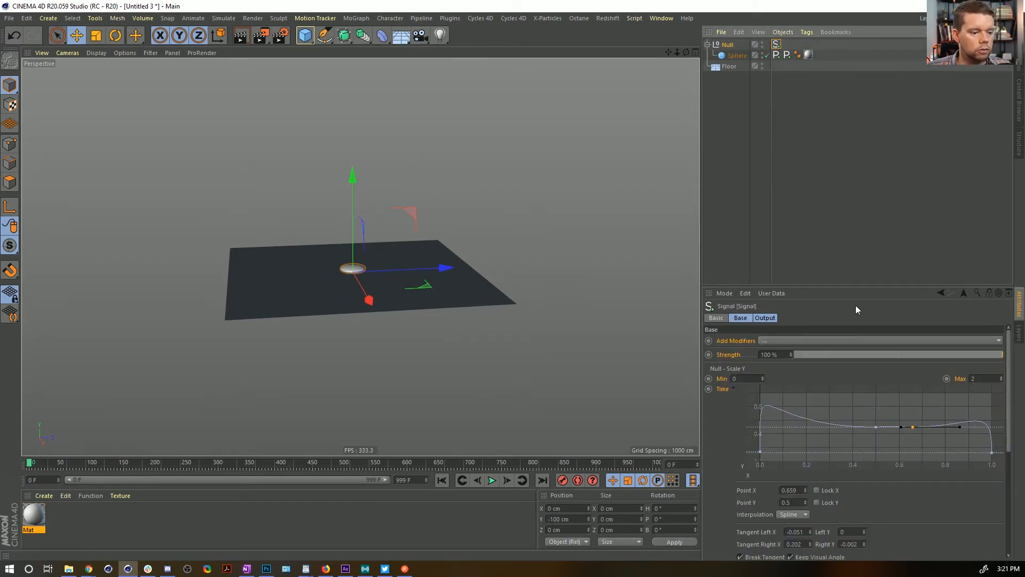
left_click(730, 389)
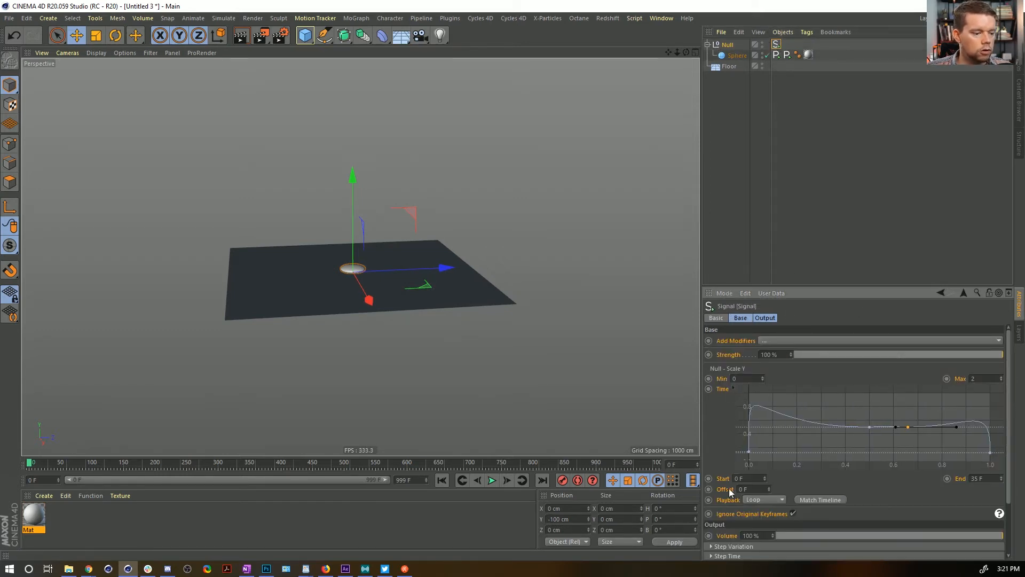
left_click(770, 491)
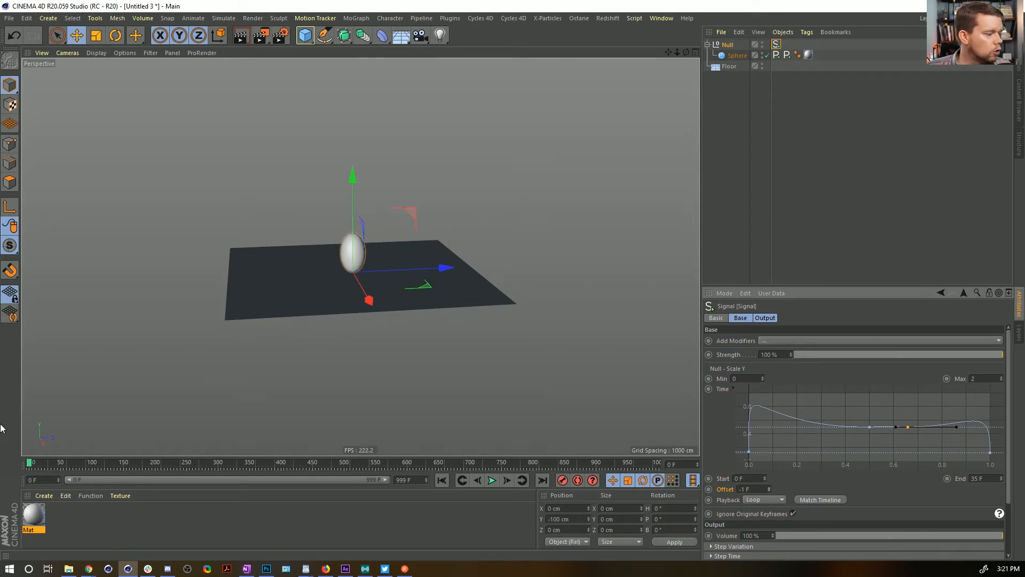
Scrub and play through the bounce to check the offset squash timing, and return to the first frame
left_click_drag(31, 463, 84, 459)
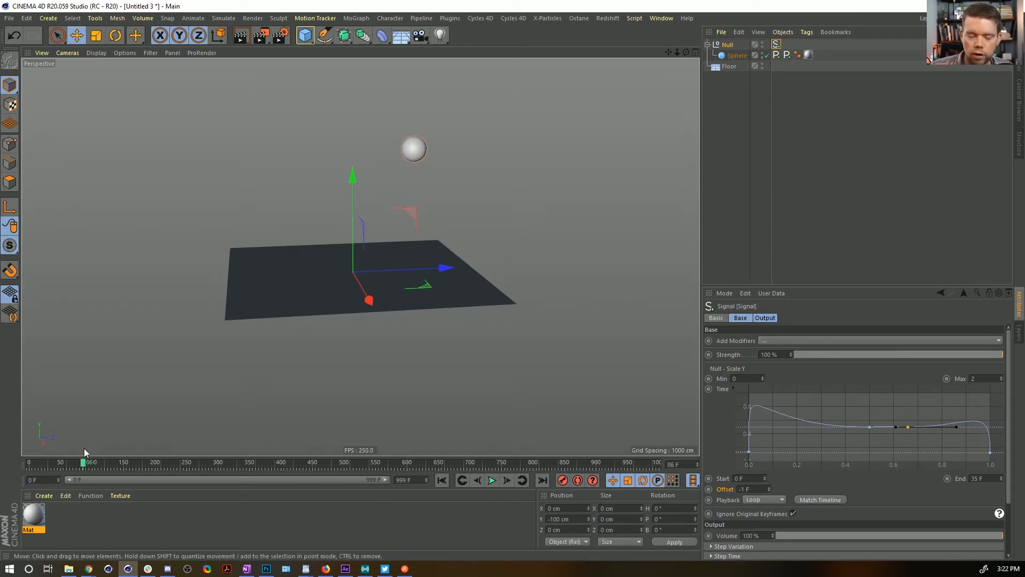
left_click(494, 482)
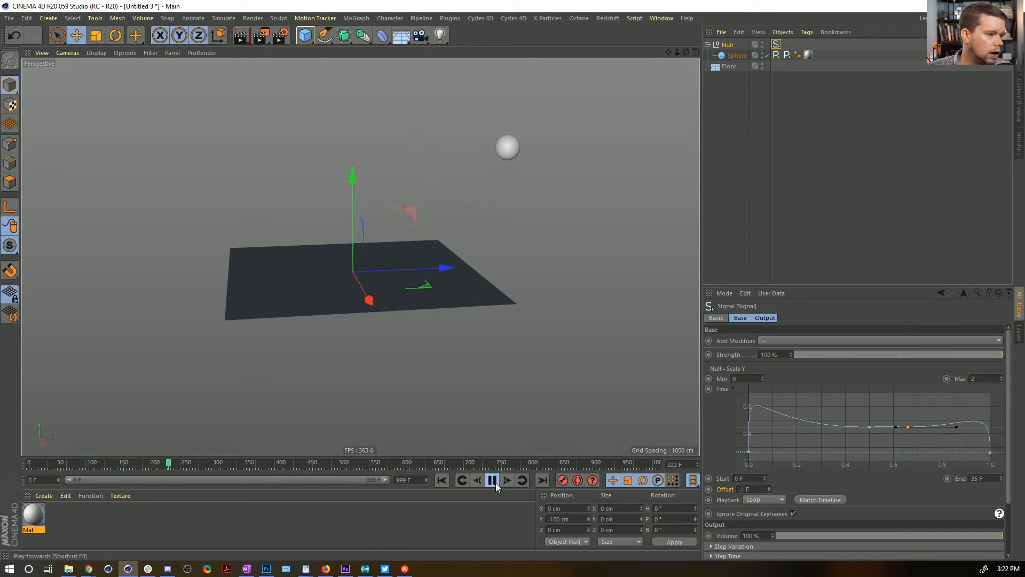
left_click(492, 480)
left_click(445, 481)
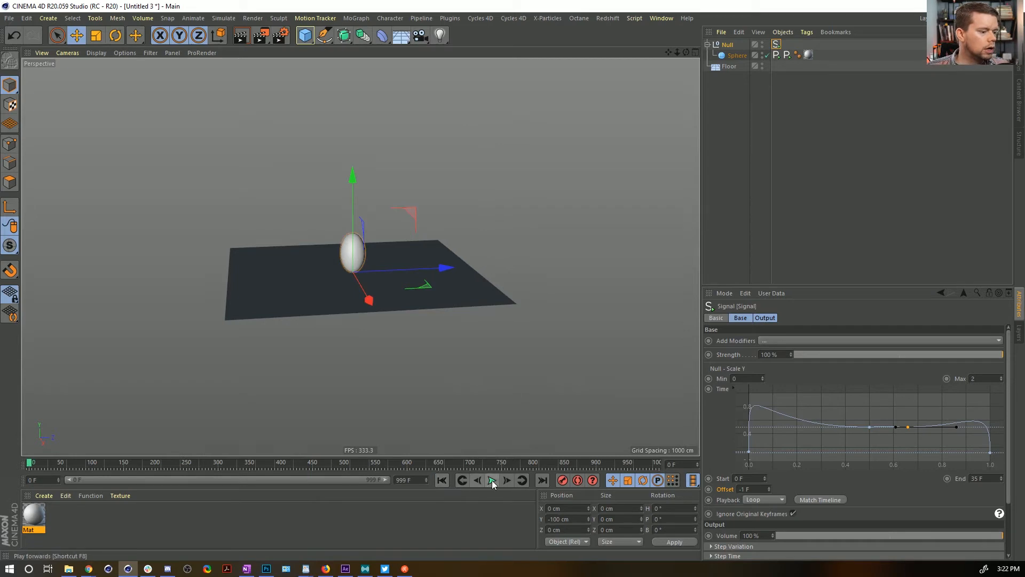
left_click(491, 480)
left_click(492, 479)
left_click(442, 480)
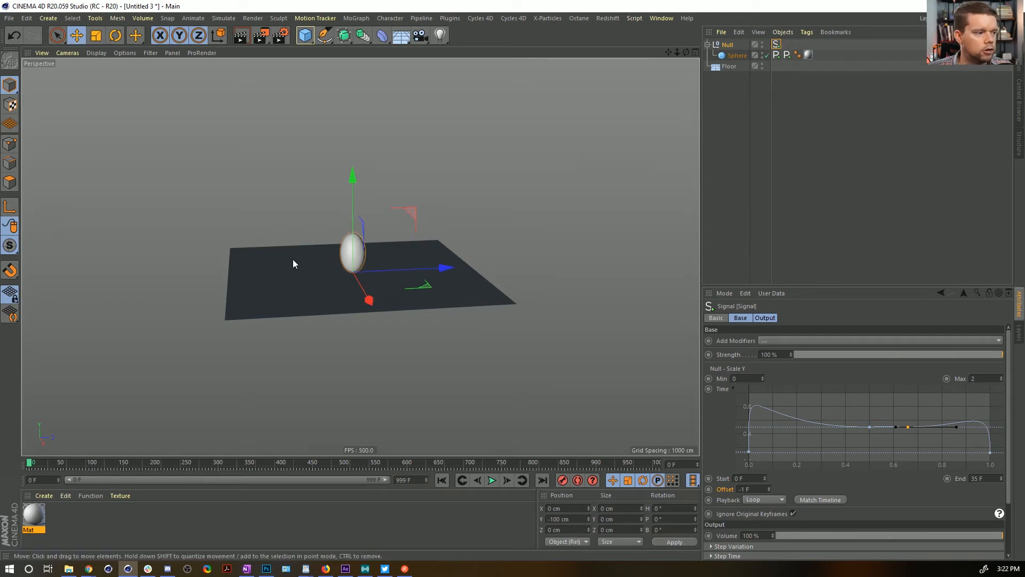
Try to drive the null's Scale on all three axes with the existing Signal tag, and undo the assignment
left_click(775, 46)
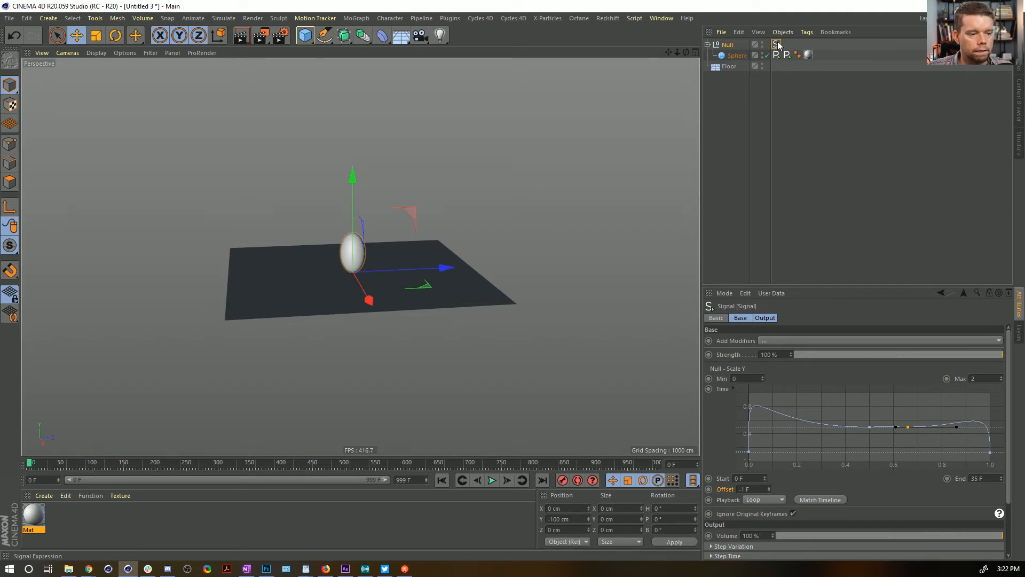
left_click(720, 44)
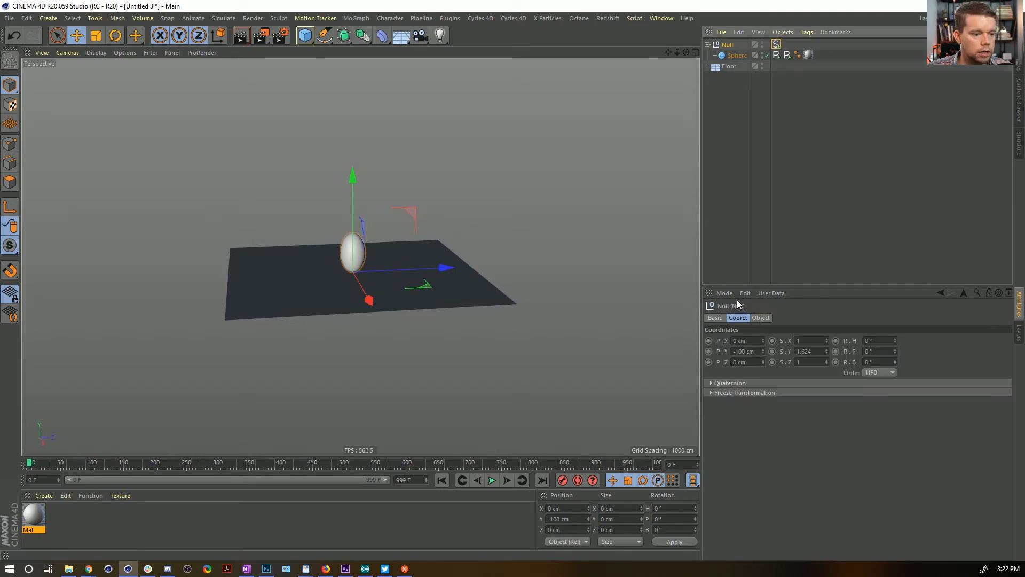
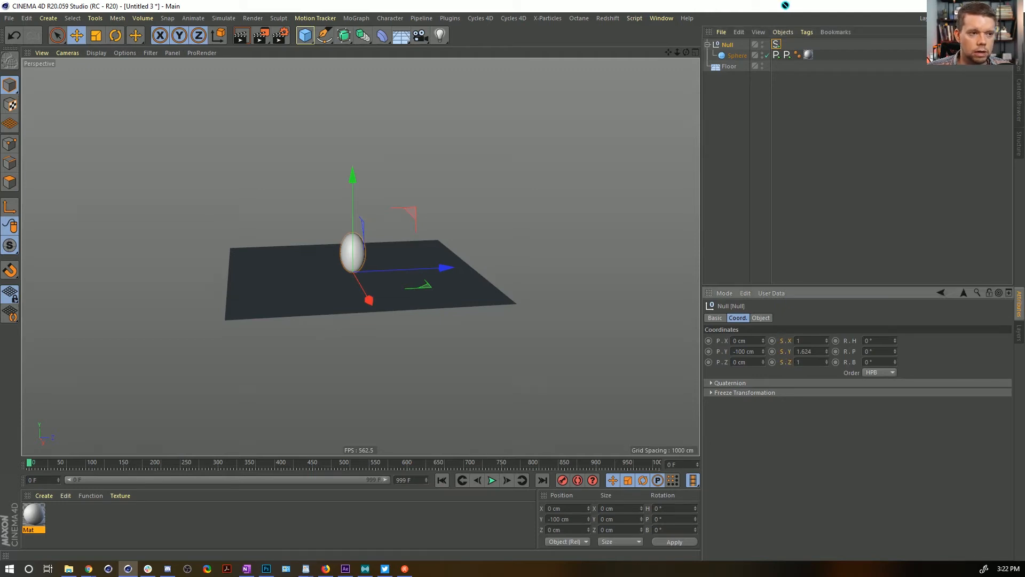
left_click(775, 46)
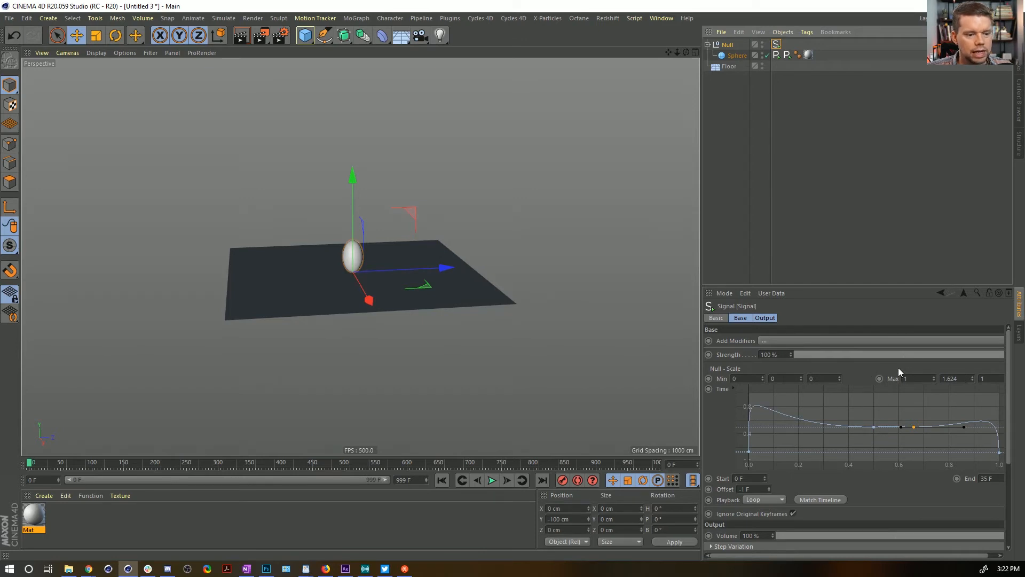
key("ctrl+z")
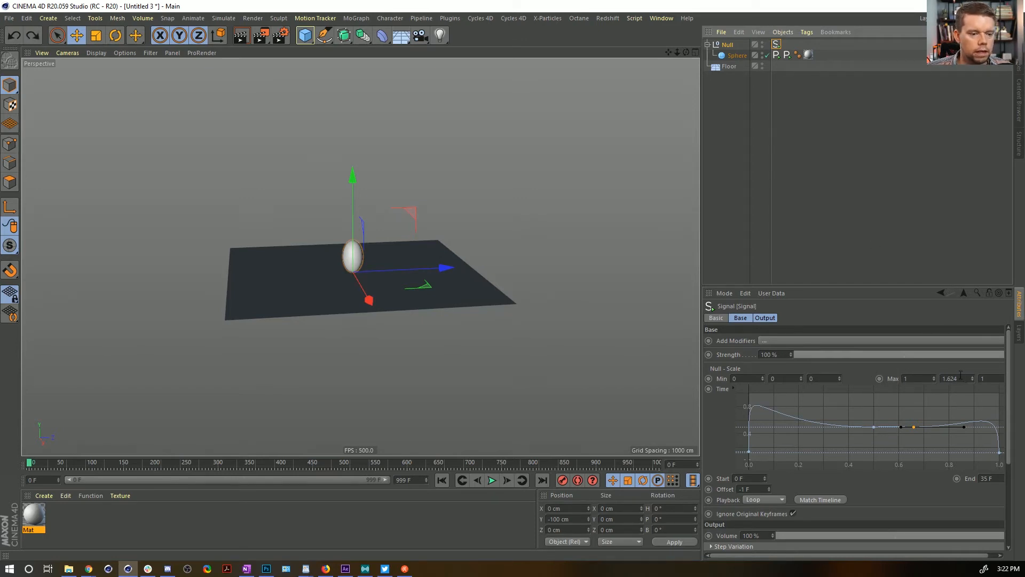
key("ctrl+z")
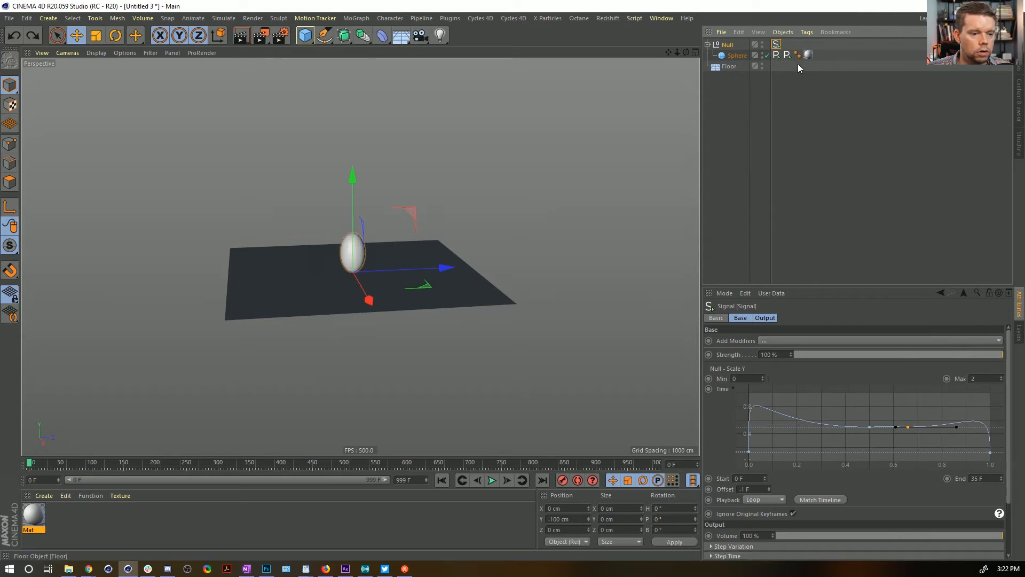
Duplicate the Signal tag on the null and bring up the null's coordinates
left_click(721, 44)
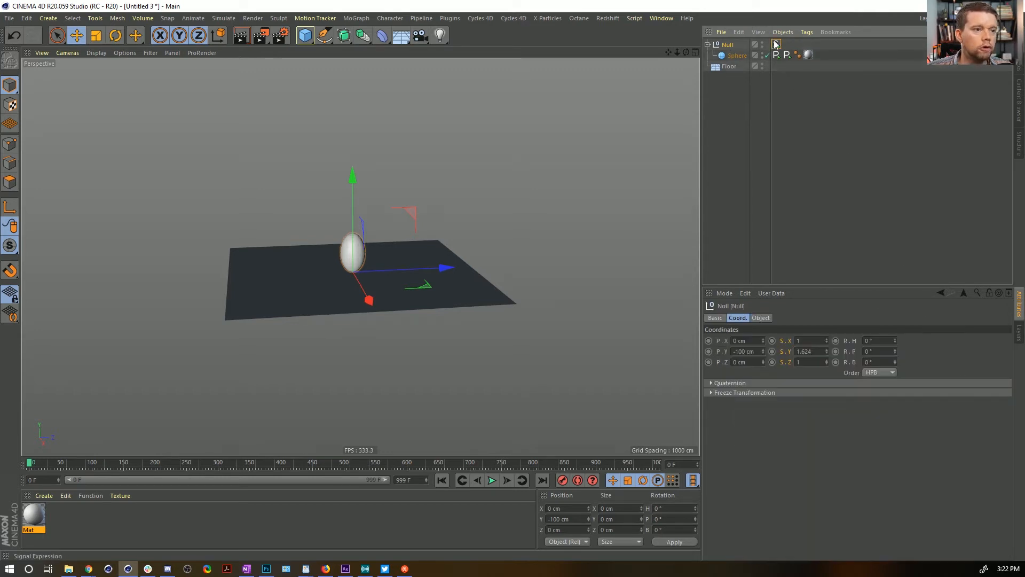
key("ctrl+v")
left_click(719, 43)
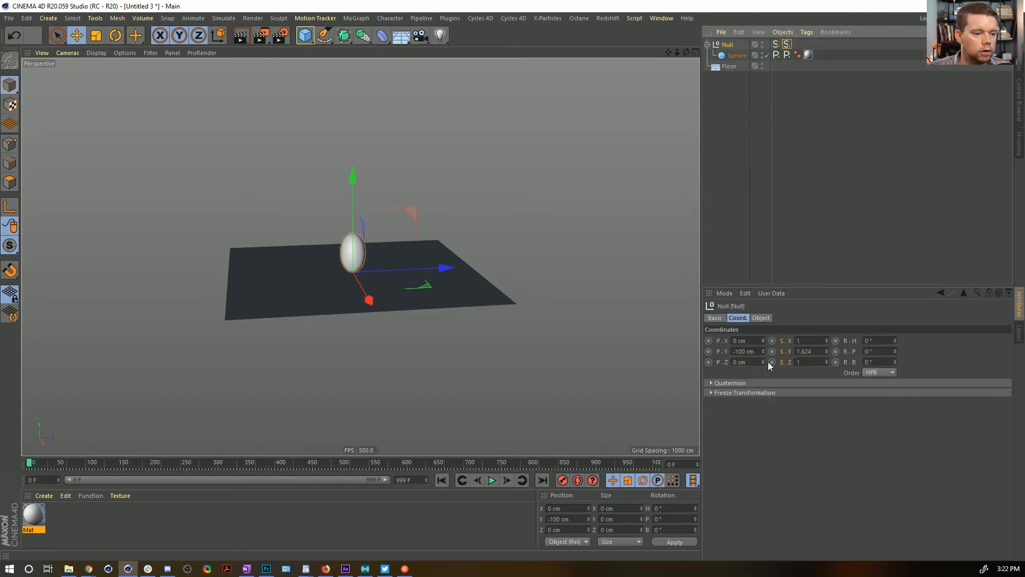
Drive the null's Scale X with the duplicated Signal tag, using an inverted range of Min 2 and Max 0
left_click_drag(793, 332, 788, 46)
left_click(788, 46)
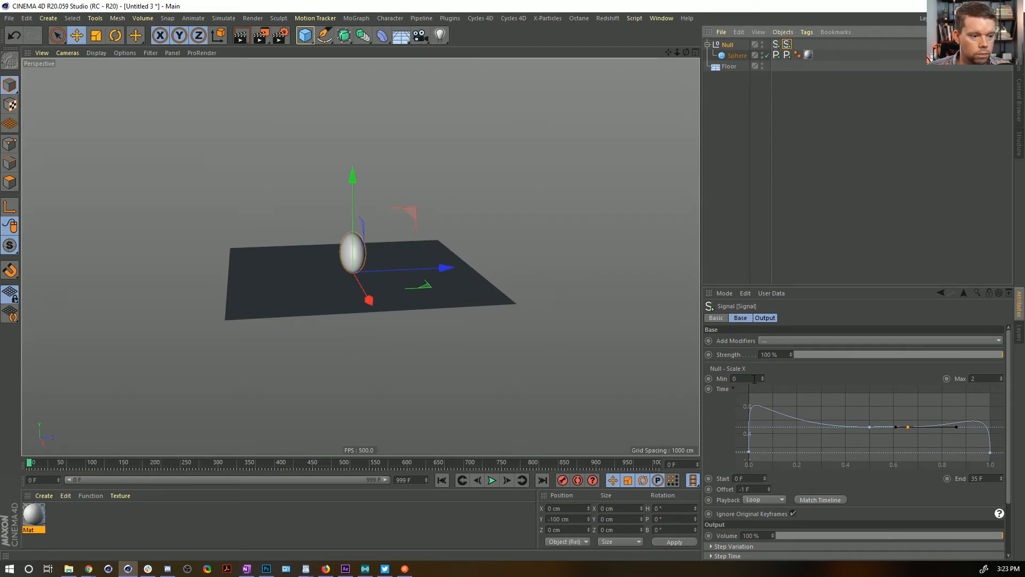
left_click(757, 378)
type("2")
key("Return")
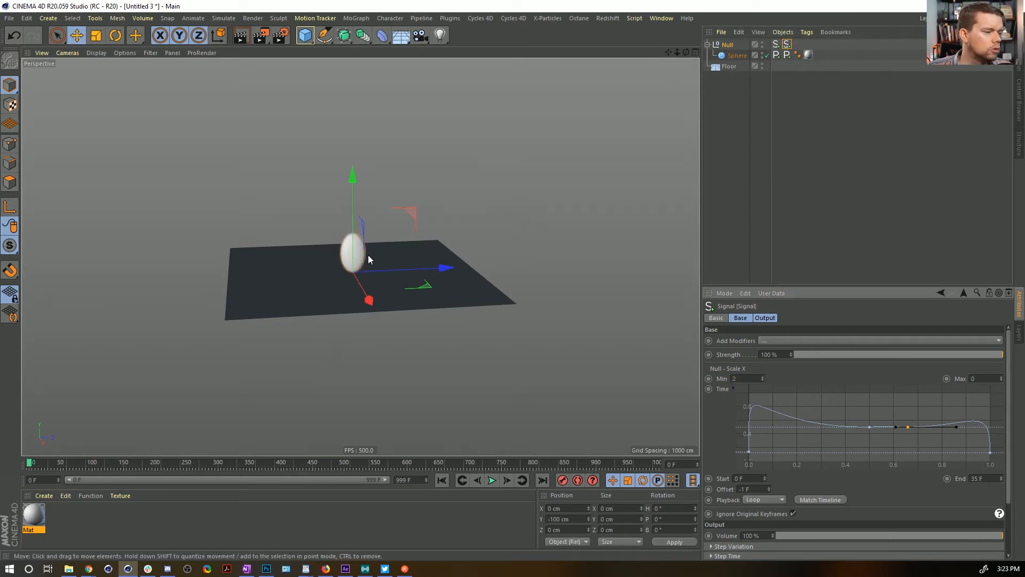
Duplicate the Scale X Signal tag, assign the copy to the null's Scale Z, and scrub to check the squash
left_click_drag(364, 258, 376, 265, "alt")
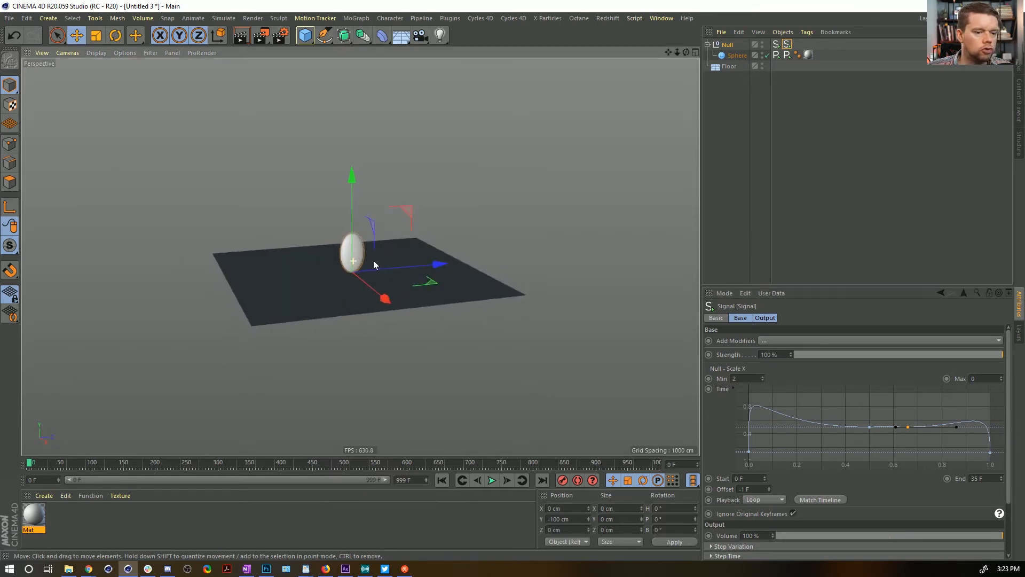
left_click_drag(797, 47, 797, 44, "ctrl")
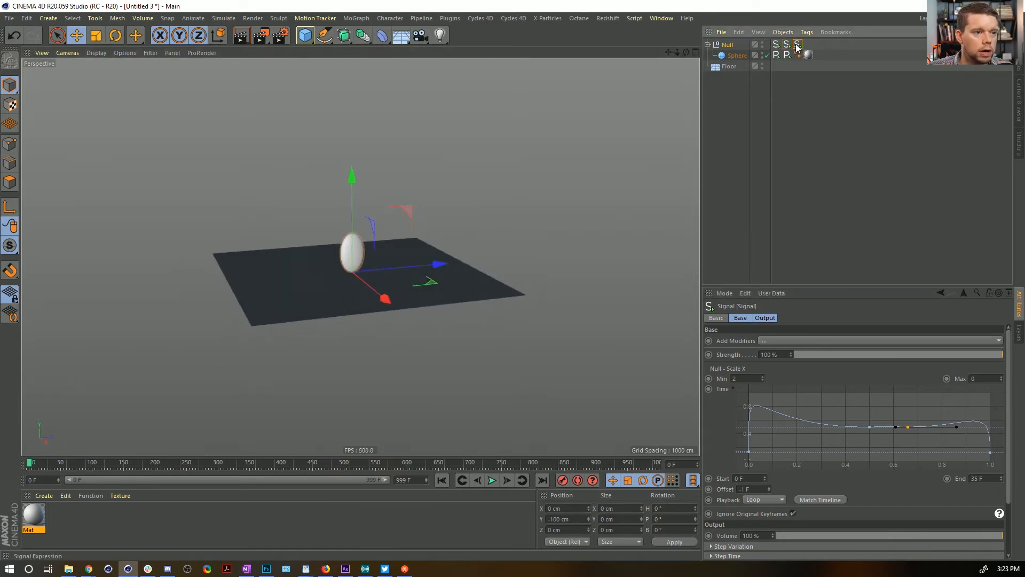
left_click(729, 45)
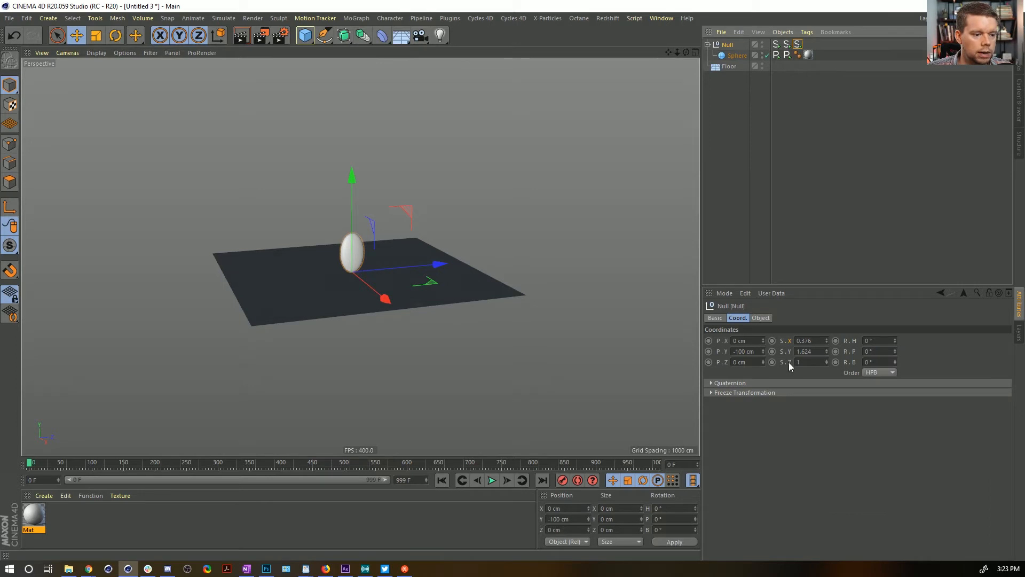
left_click_drag(789, 362, 798, 46)
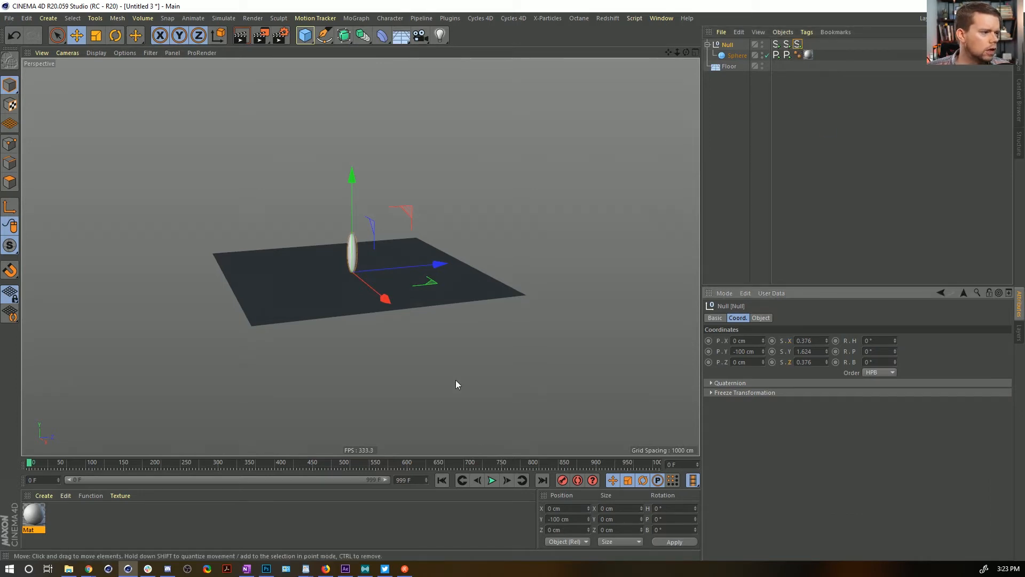
left_click_drag(30, 464, 50, 464)
left_click_drag(409, 252, 386, 278, "alt")
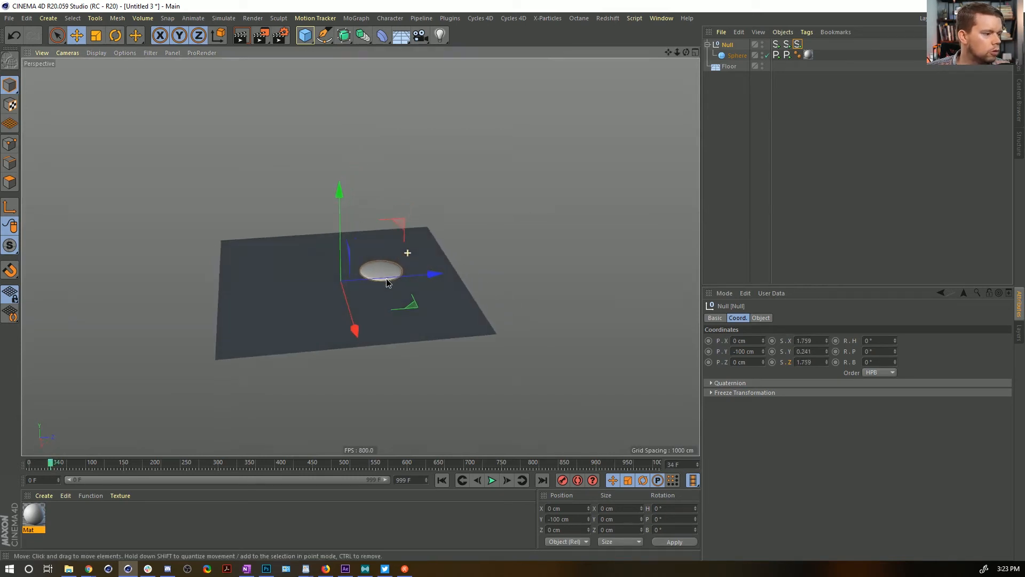
Set Max to 0.1 on the Scale X and Scale Z Signal tags together
left_click(786, 45, "shift")
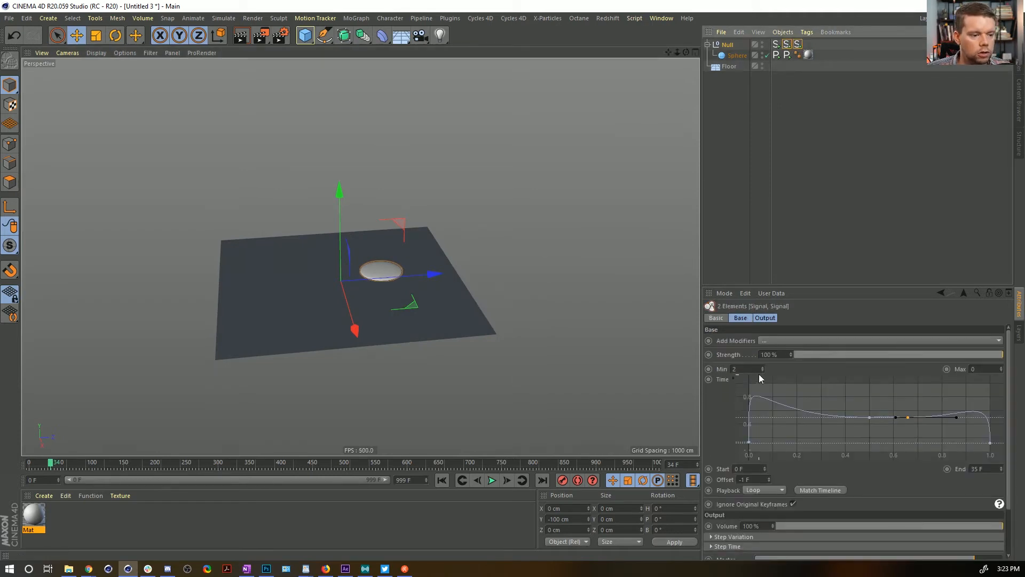
left_click(795, 45)
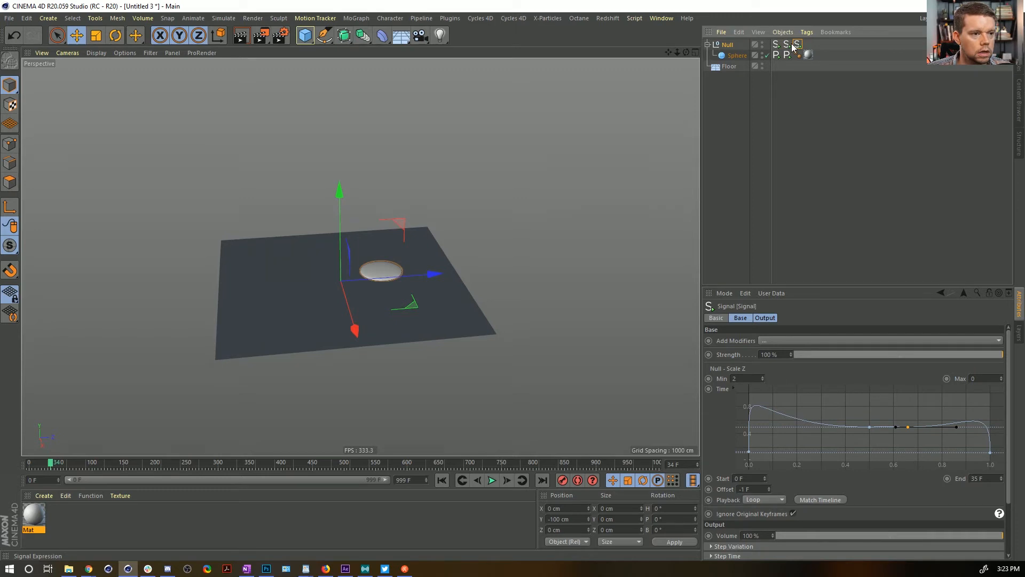
left_click(787, 44, "shift")
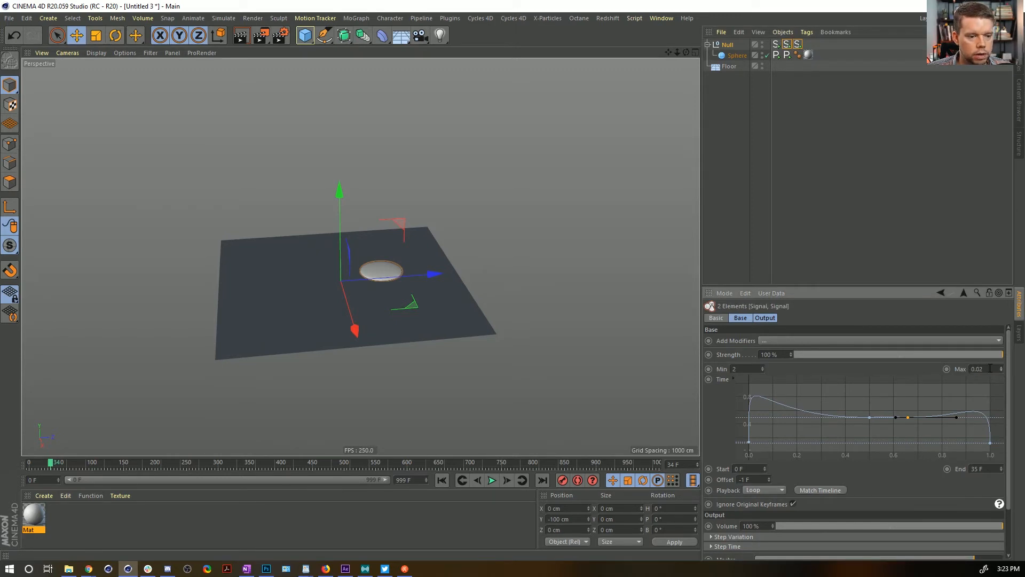
left_click_drag(1001, 368, 955, 374)
type("0.1")
key("Return")
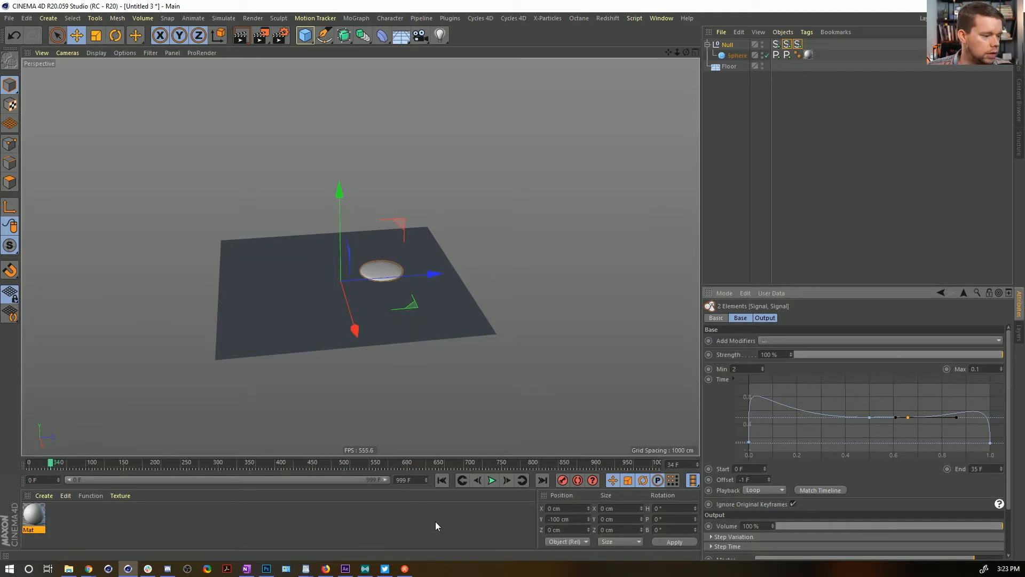
Play the bounce from the first frame to check the squash and stretch, and return to the start
left_click(442, 480)
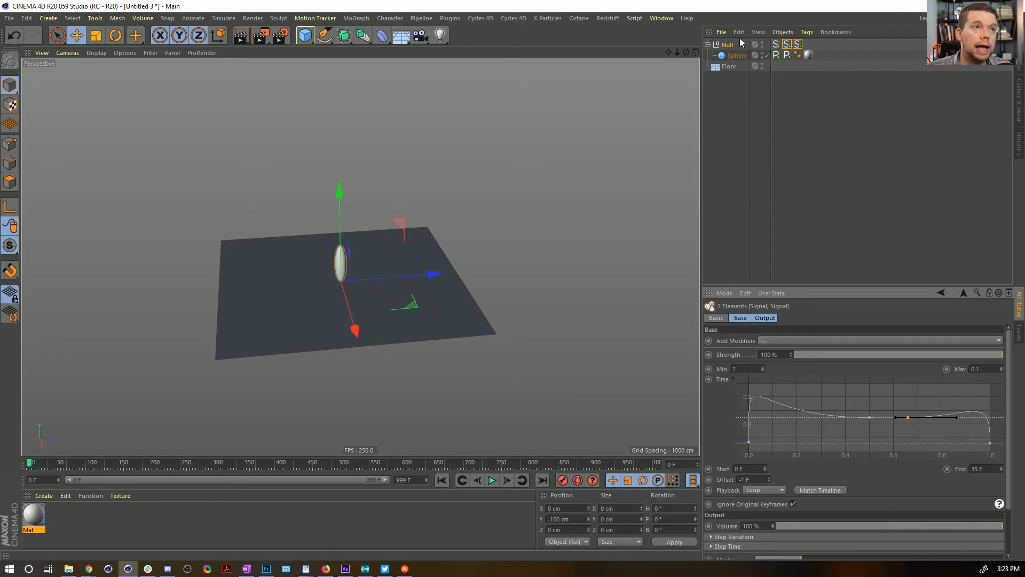
left_click(490, 480)
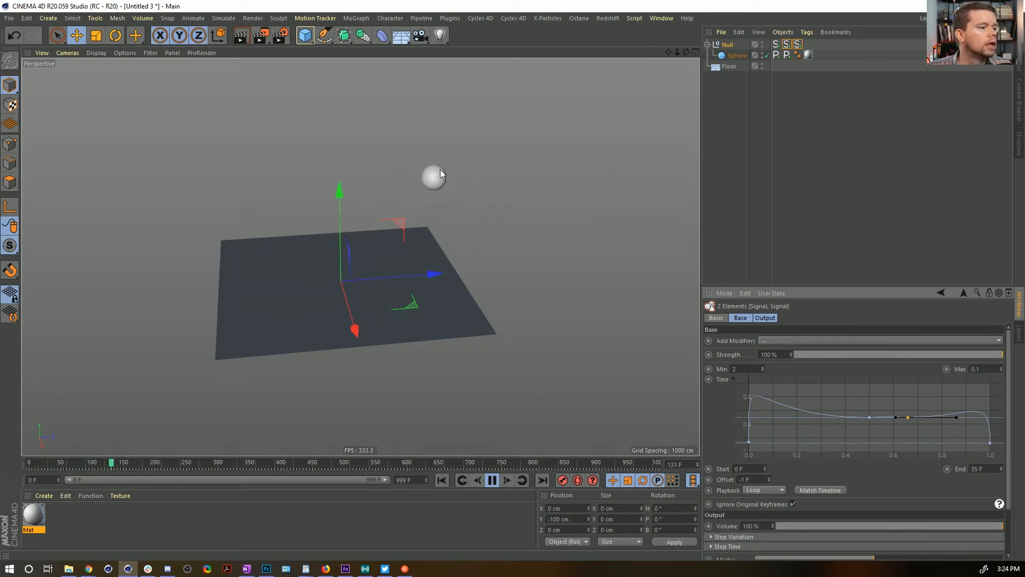
left_click(492, 480)
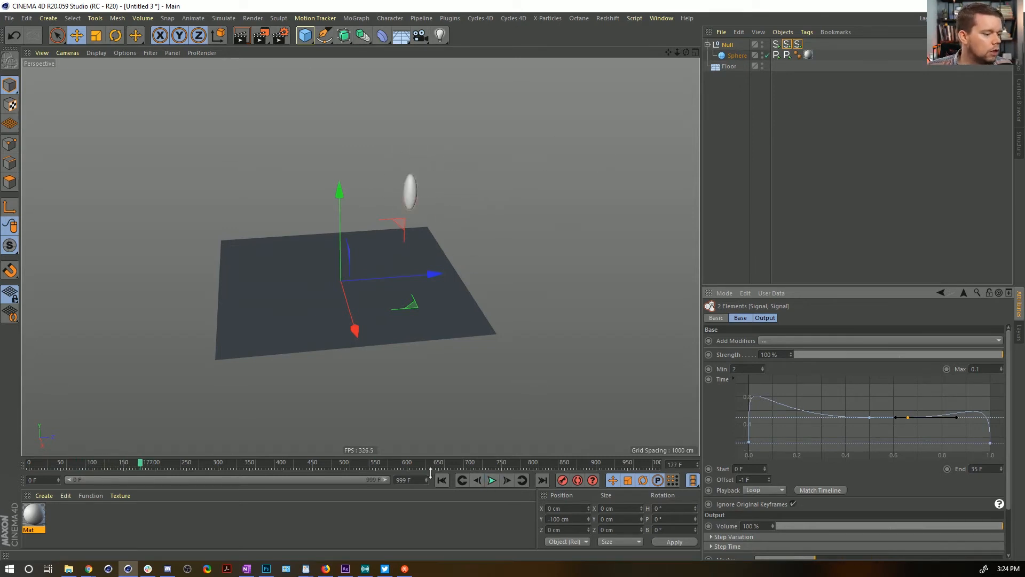
left_click(442, 480)
Move the sphere's Position Z Signal tag onto the parent null and play the animation
left_click(726, 44)
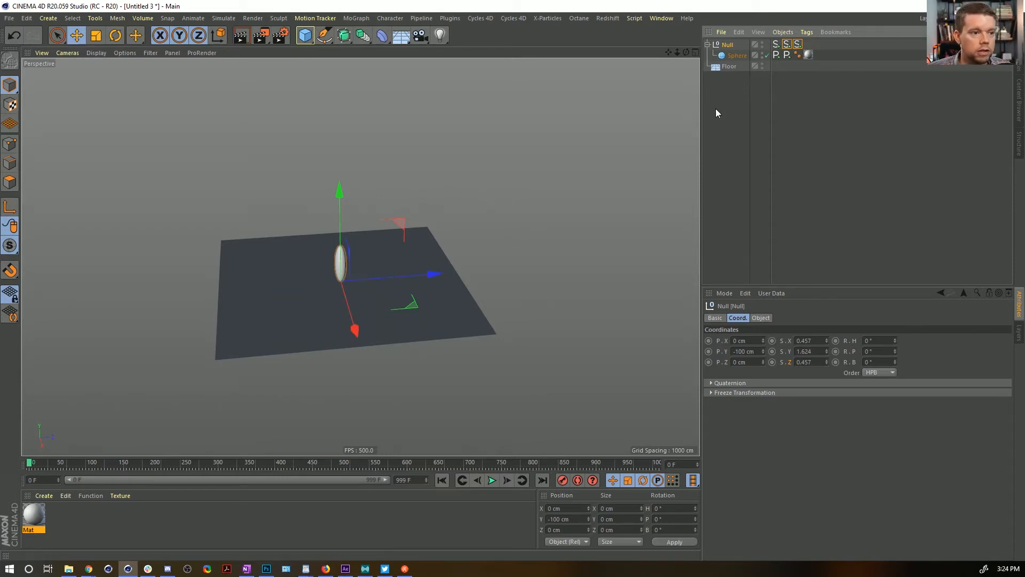
left_click(786, 55)
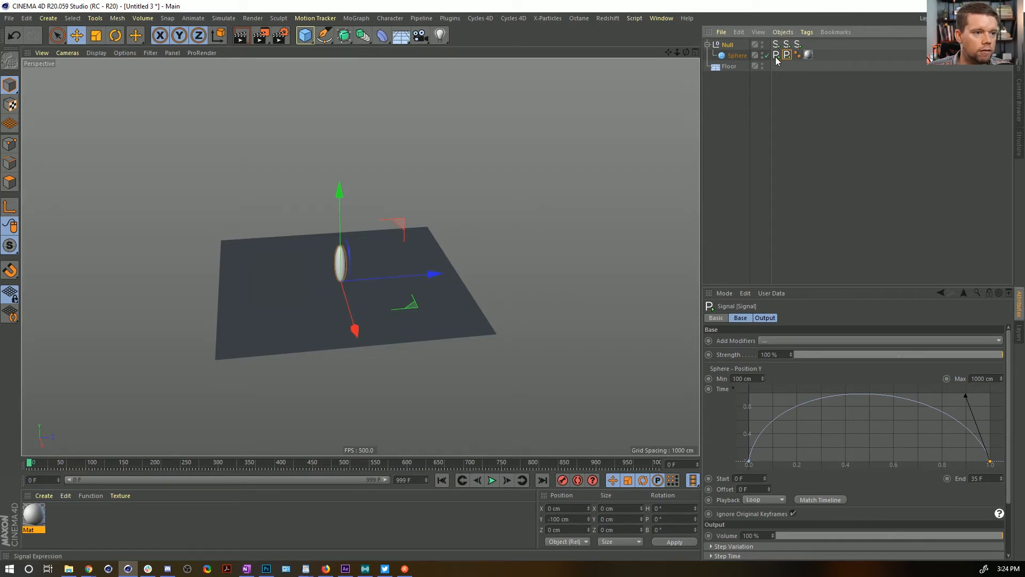
left_click_drag(776, 57, 808, 45)
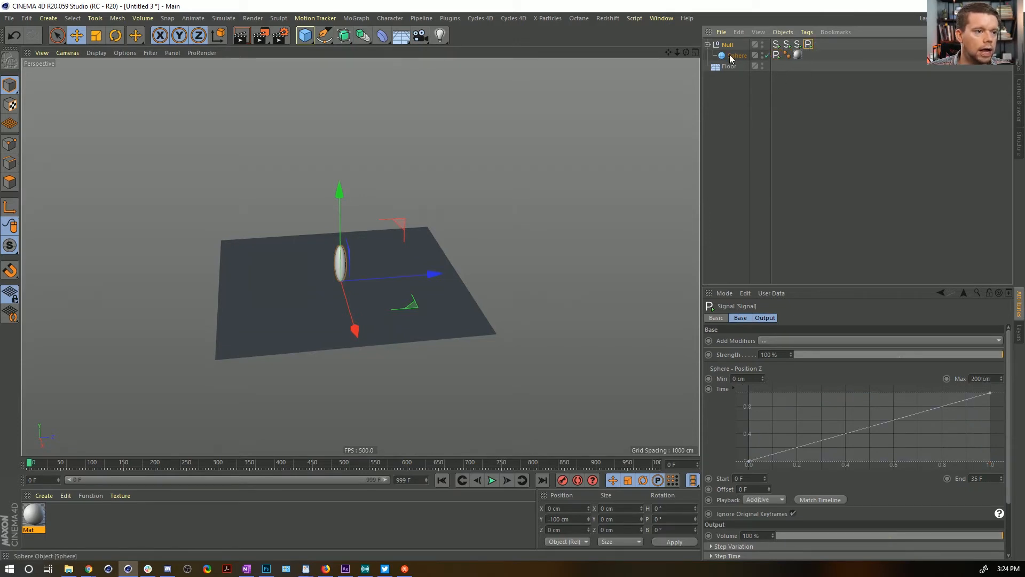
left_click(493, 479)
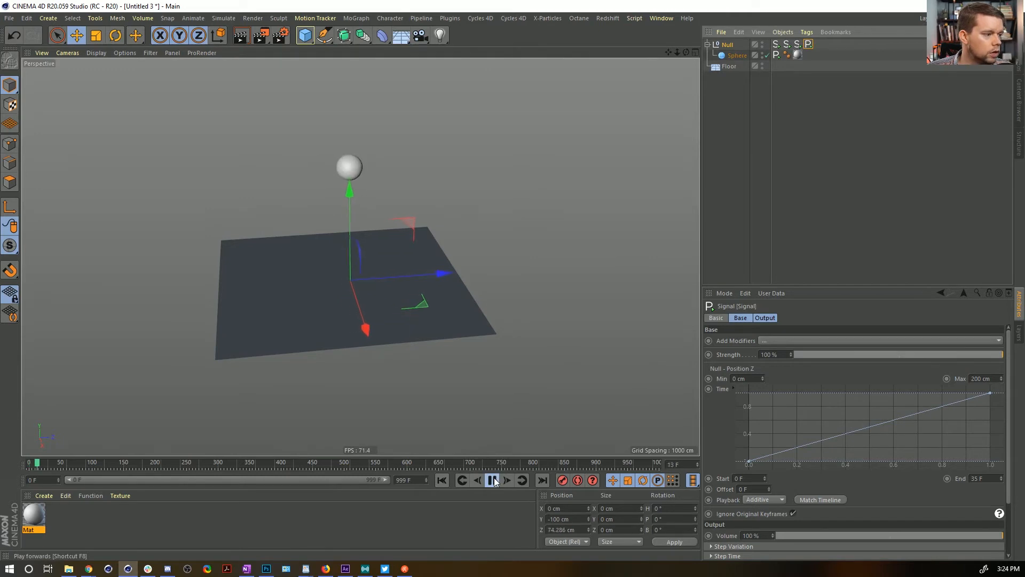
left_click(716, 196)
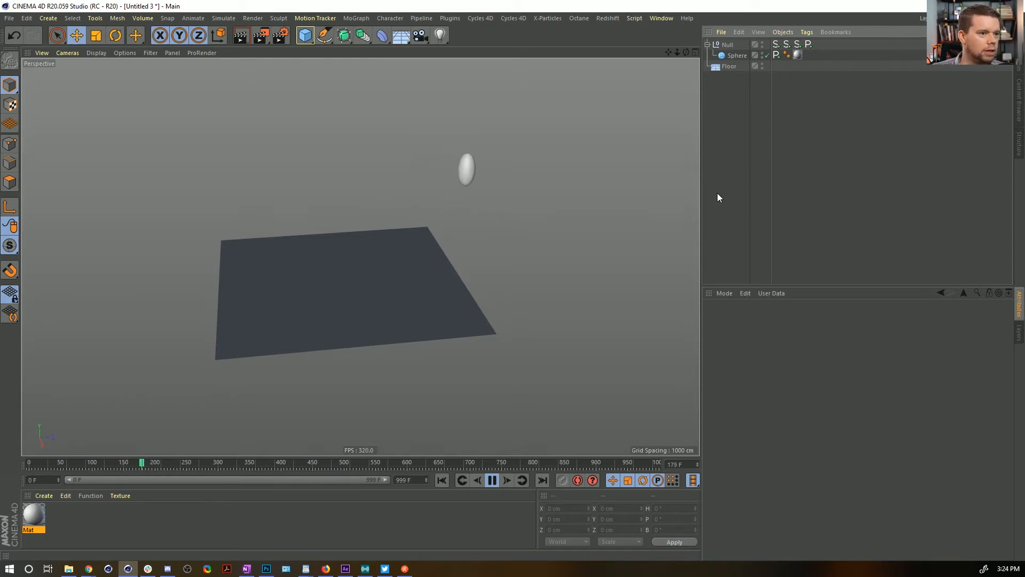
Set the Max of the sphere's Position Y Signal to 2000 cm
left_click(775, 55)
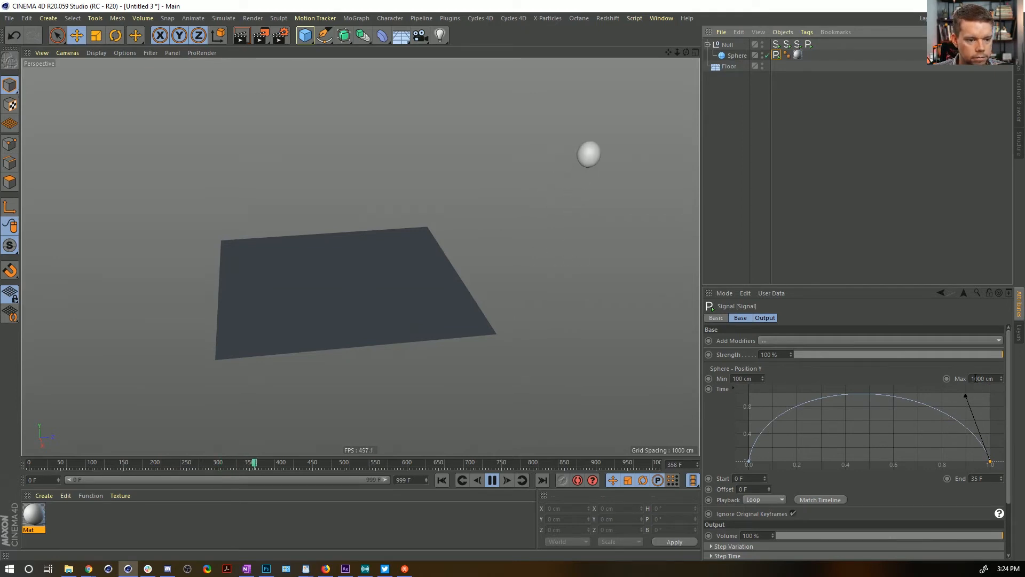
left_click_drag(975, 378, 968, 378)
type("2")
key("Return")
Replay the higher bounce from the start, and scrub around the first landing near frame 33 to examine the squash
right_click_drag(614, 261, 540, 268, "alt")
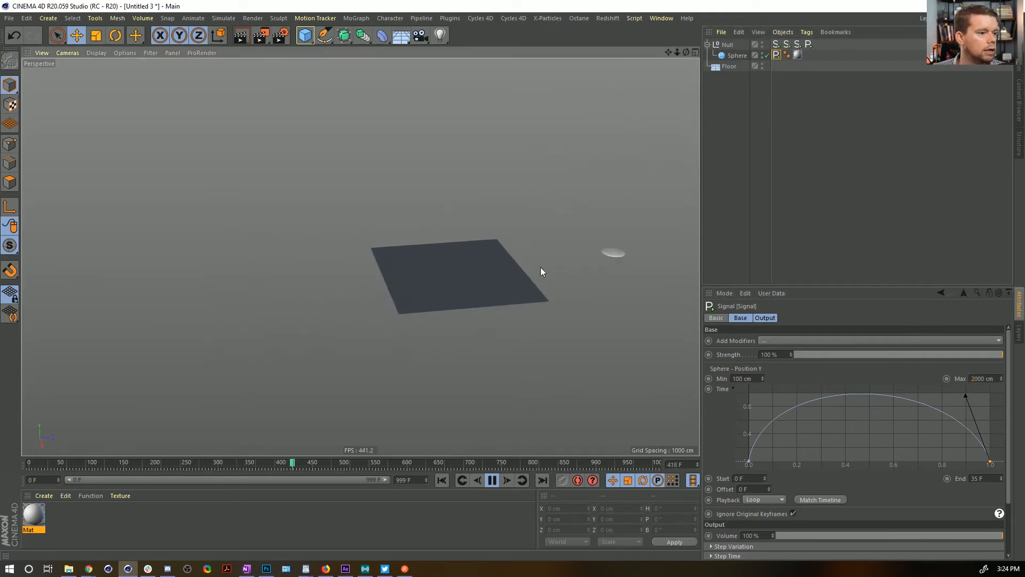
left_click_drag(621, 246, 387, 273, "alt")
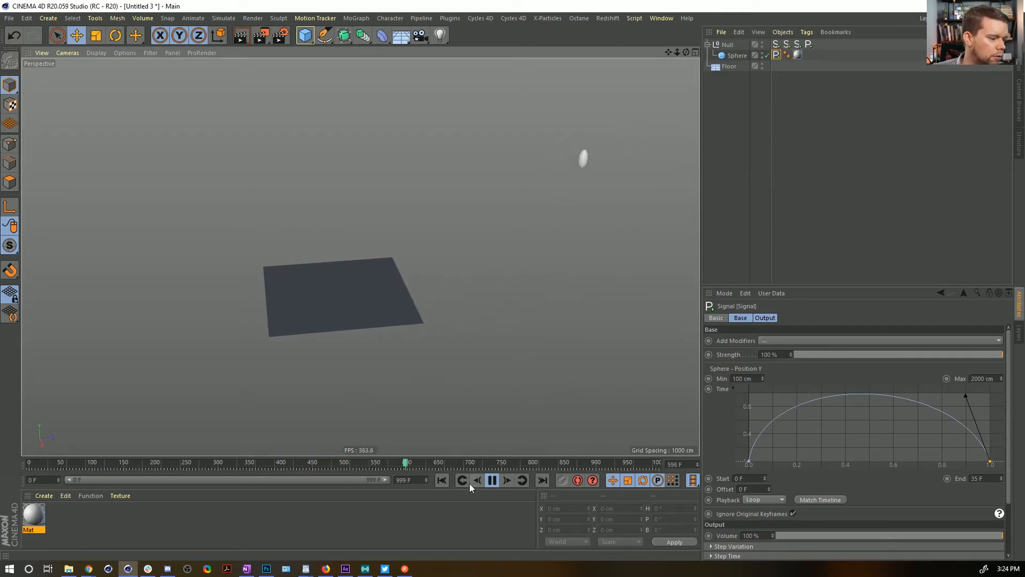
left_click(447, 481)
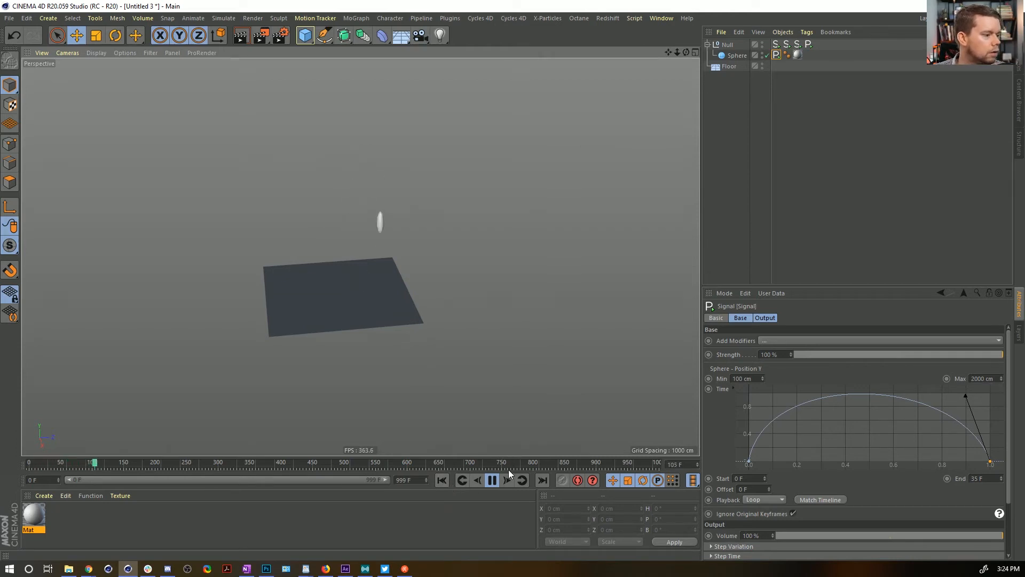
left_click(493, 481)
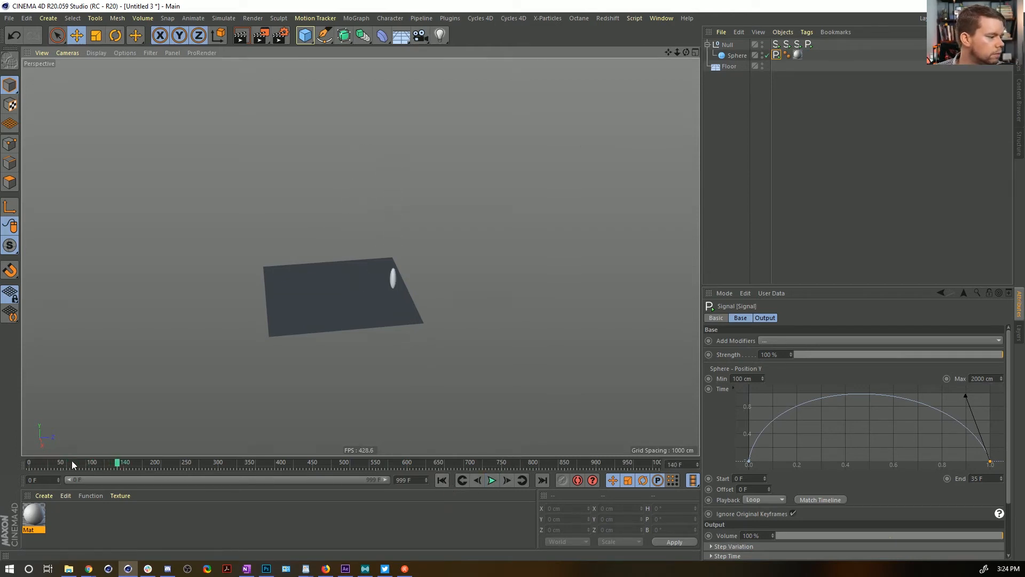
left_click_drag(71, 464, 50, 464)
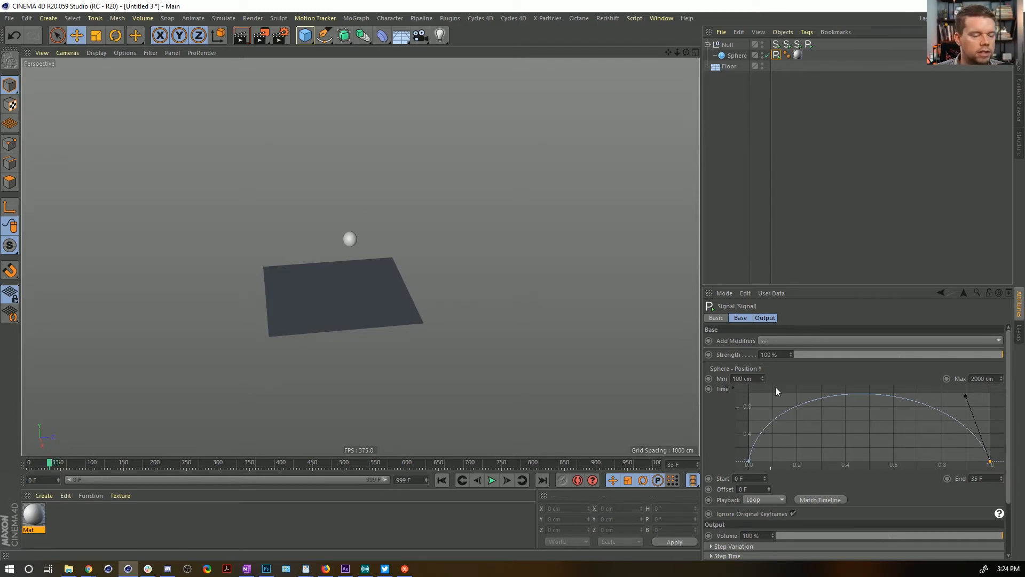
Tilt the start and end tangents of the three Scale Signal curves slightly inward, and scrub to check the squash timing
left_click(776, 43)
left_click(797, 44, "shift")
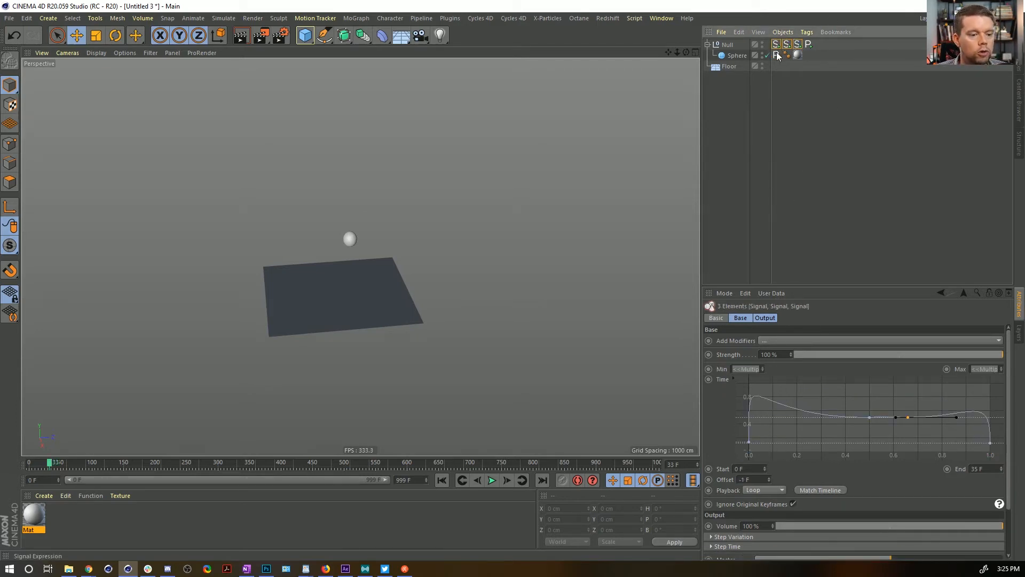
left_click(989, 442)
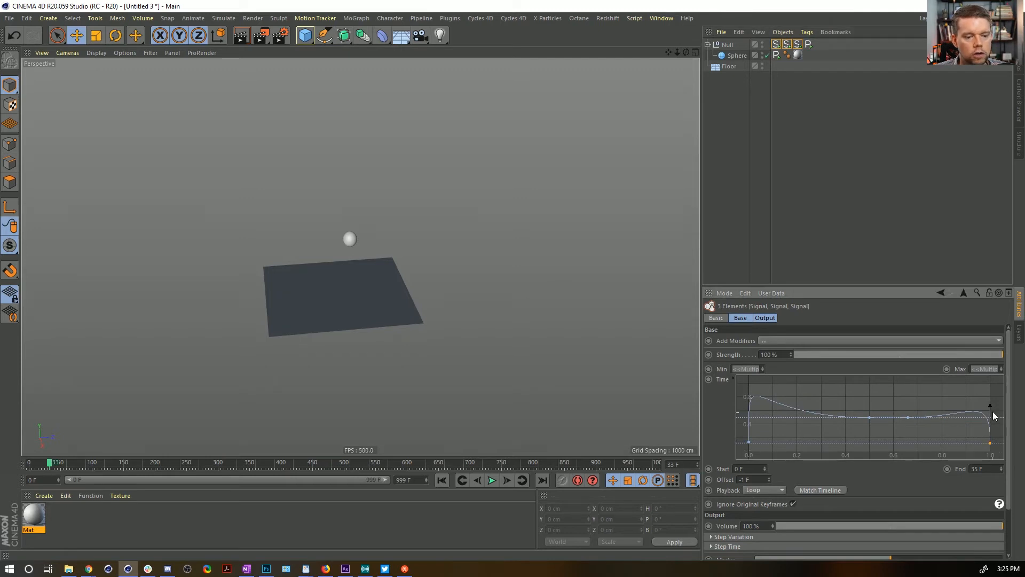
left_click_drag(989, 406, 985, 407)
left_click(748, 442)
left_click_drag(744, 375, 756, 376)
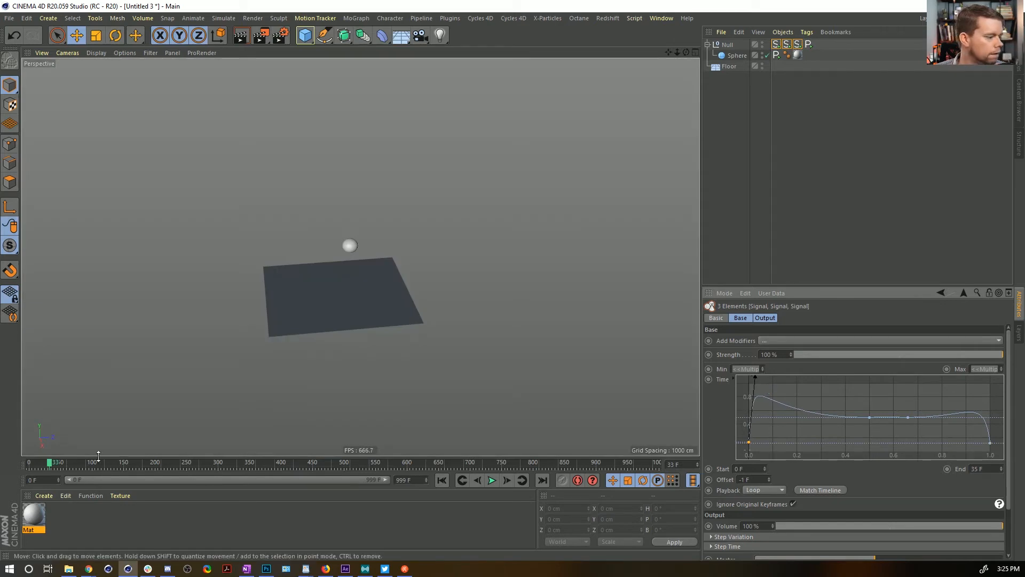
left_click_drag(38, 460, 62, 462)
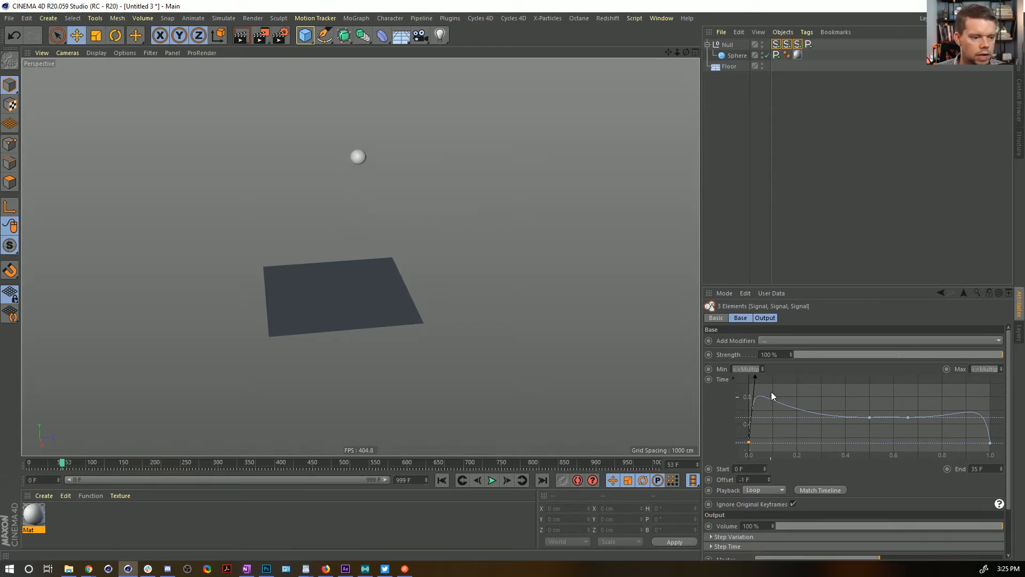
left_click(775, 44)
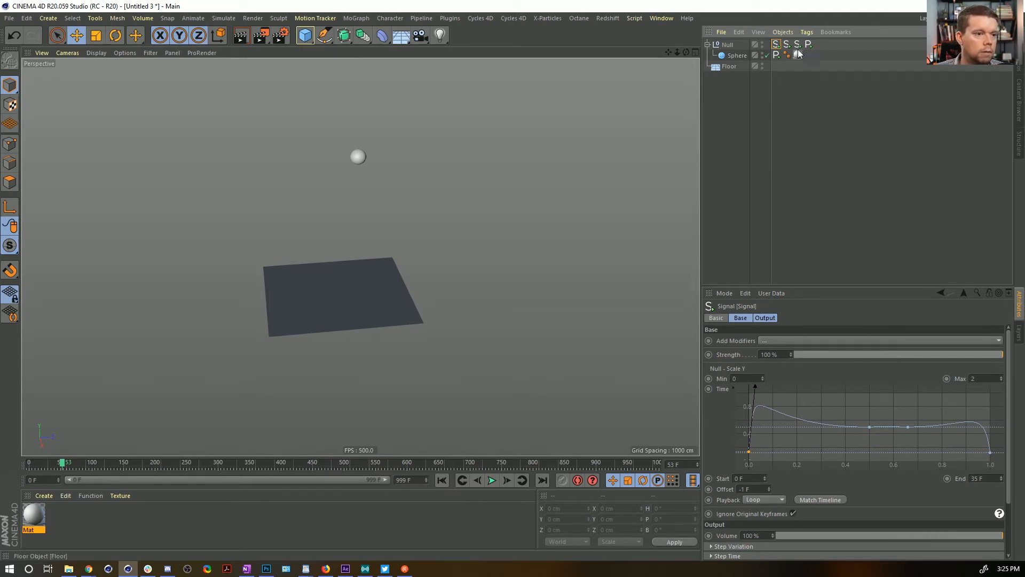
Save the scene as [3a]HoppingSphereSignal.c4d in the Episode12 SceneFiles folder
key("ctrl+s")
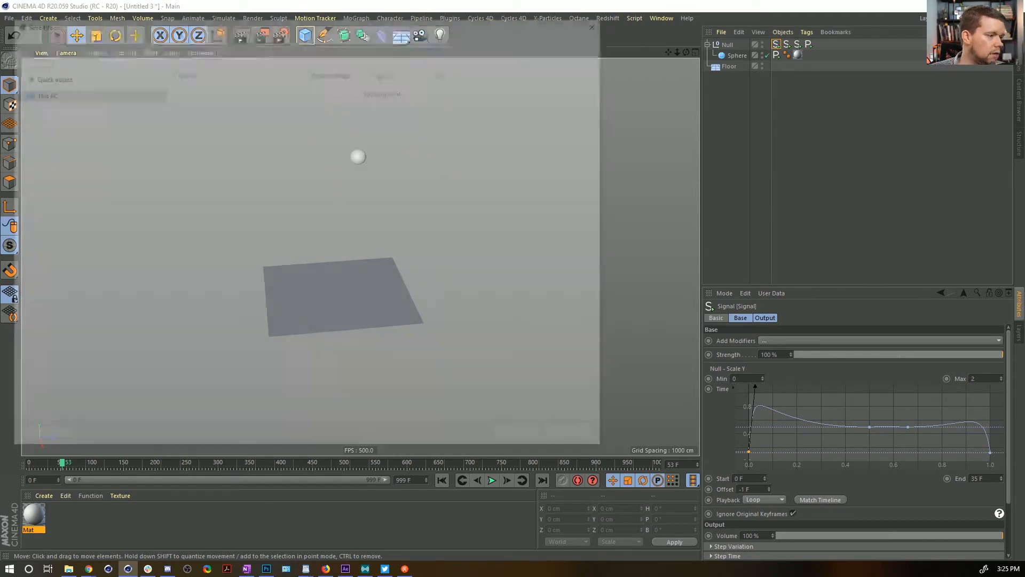
left_click(214, 109)
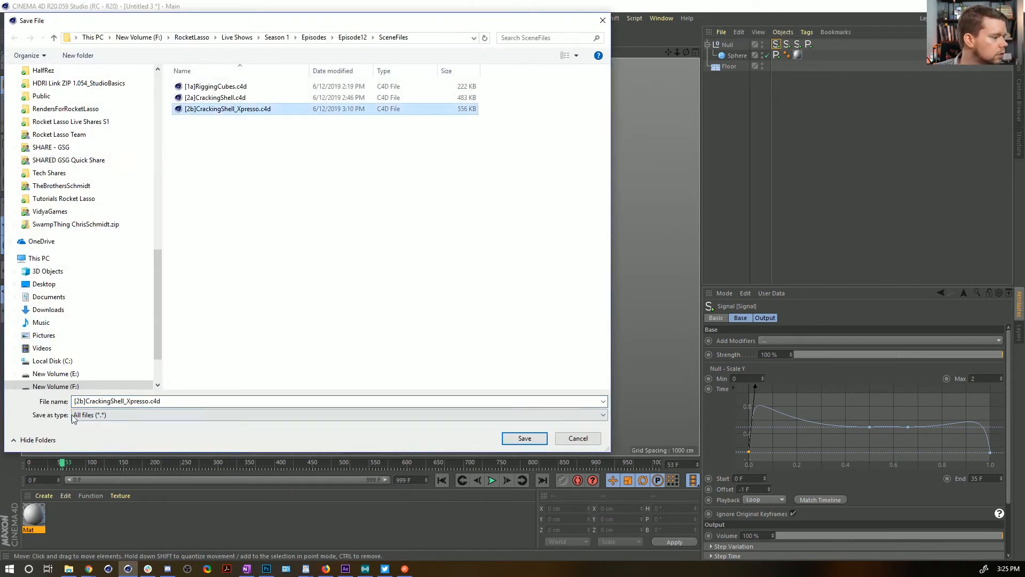
left_click(83, 402)
left_click_drag(83, 402, 80, 401)
key("BackSpace")
key("BackSpace")
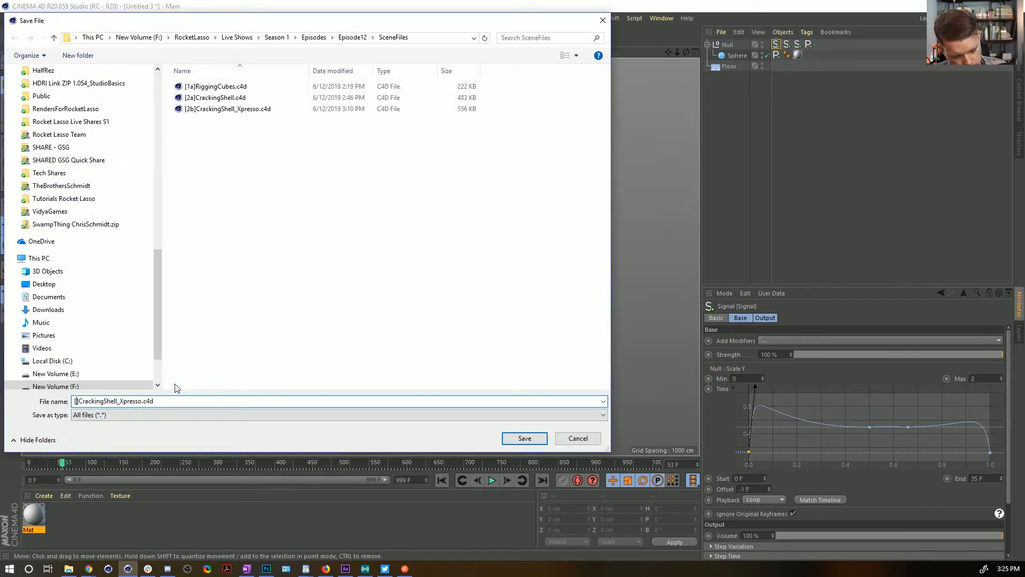
type("3a")
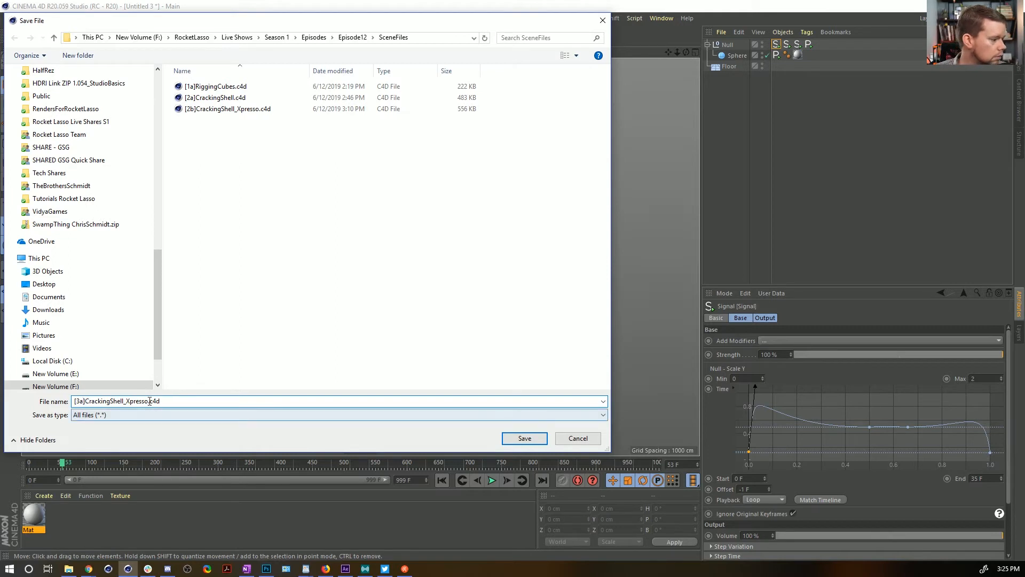
left_click_drag(149, 401, 85, 400)
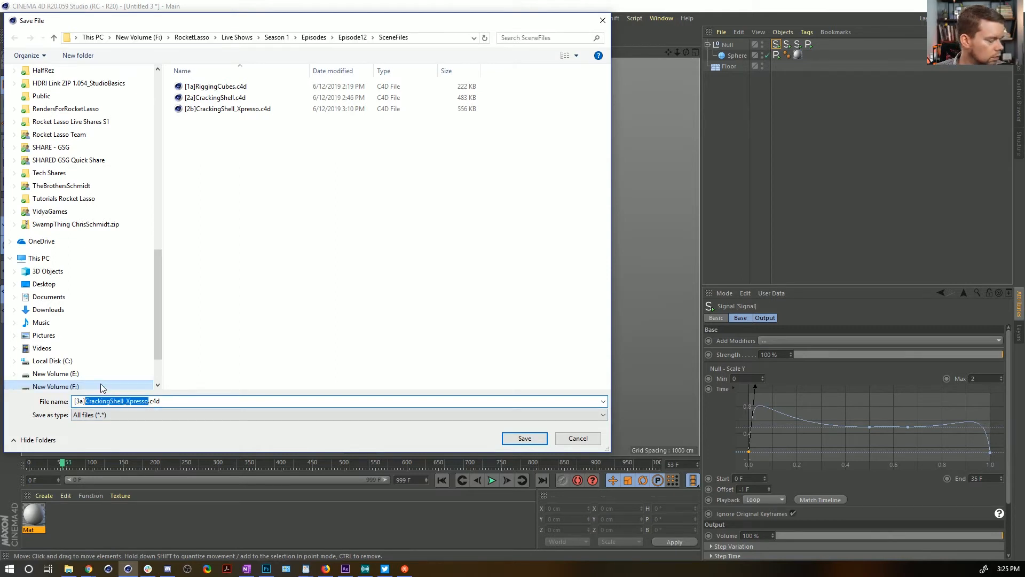
type("Hoin")
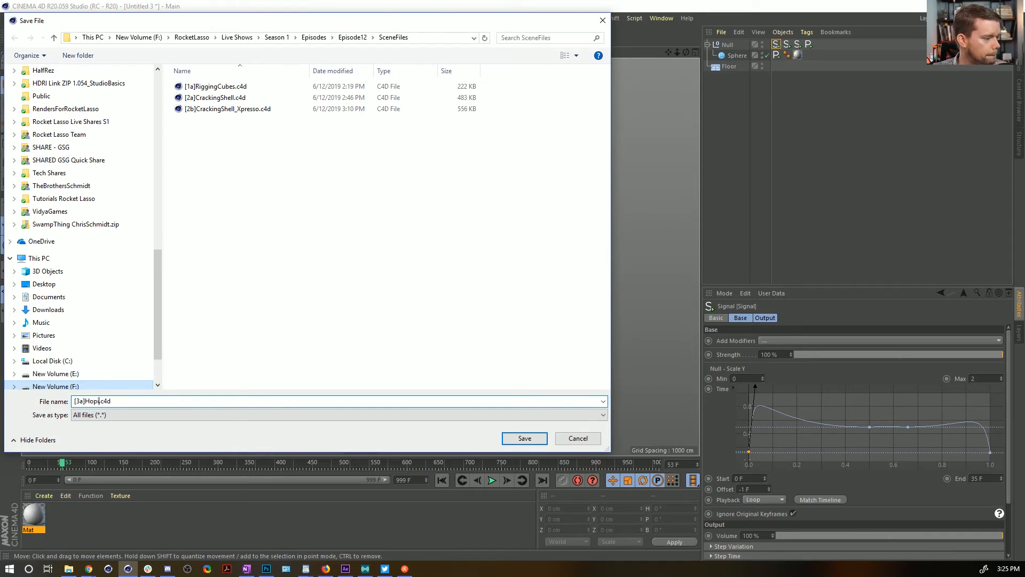
type("ing")
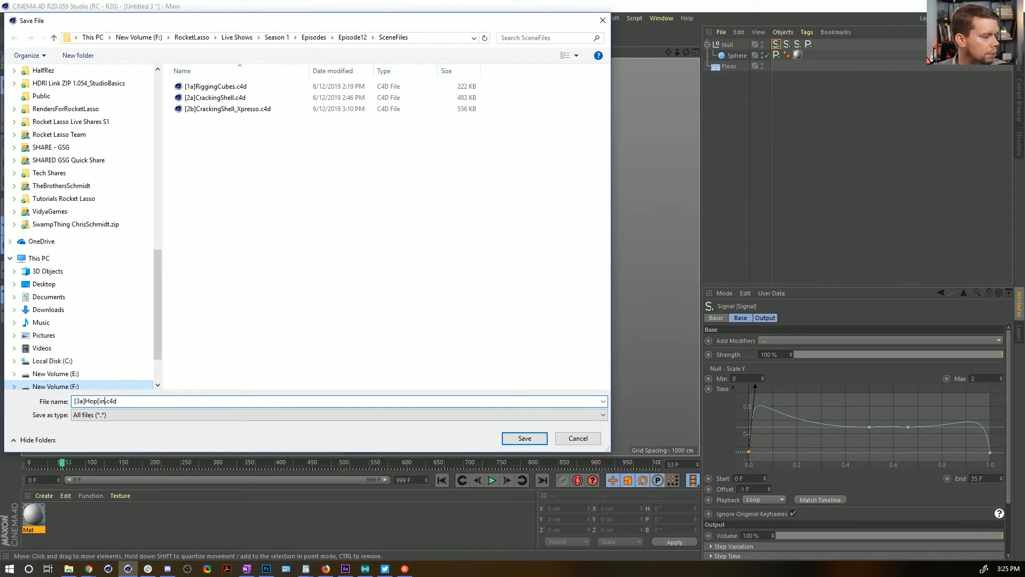
type("ingSphere")
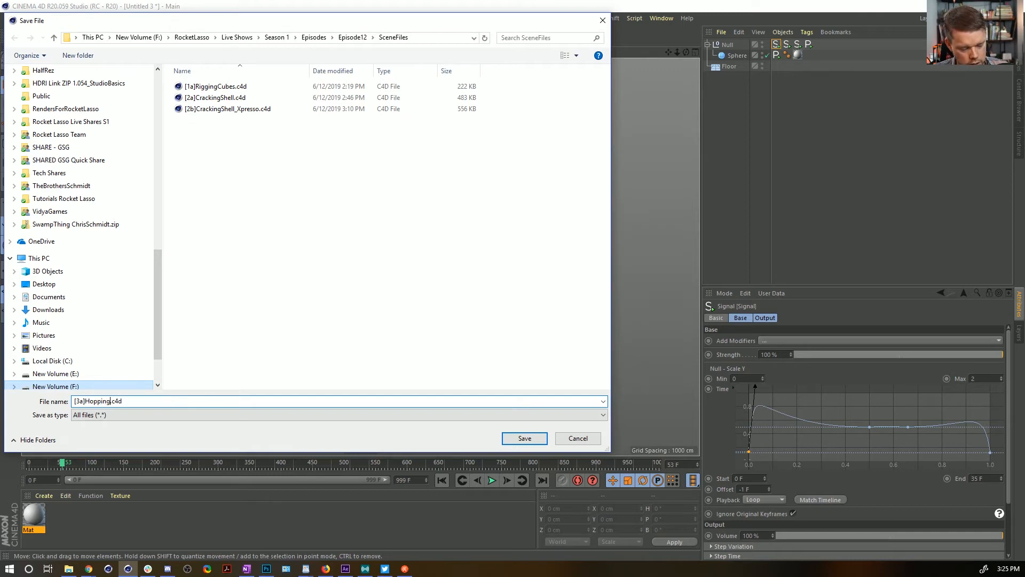
type("Signal")
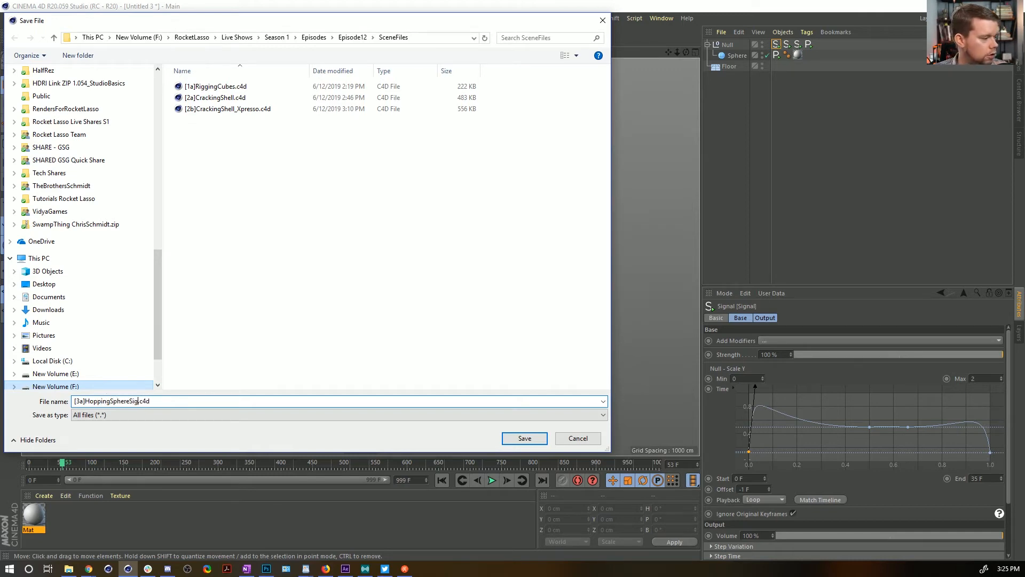
key("Return")
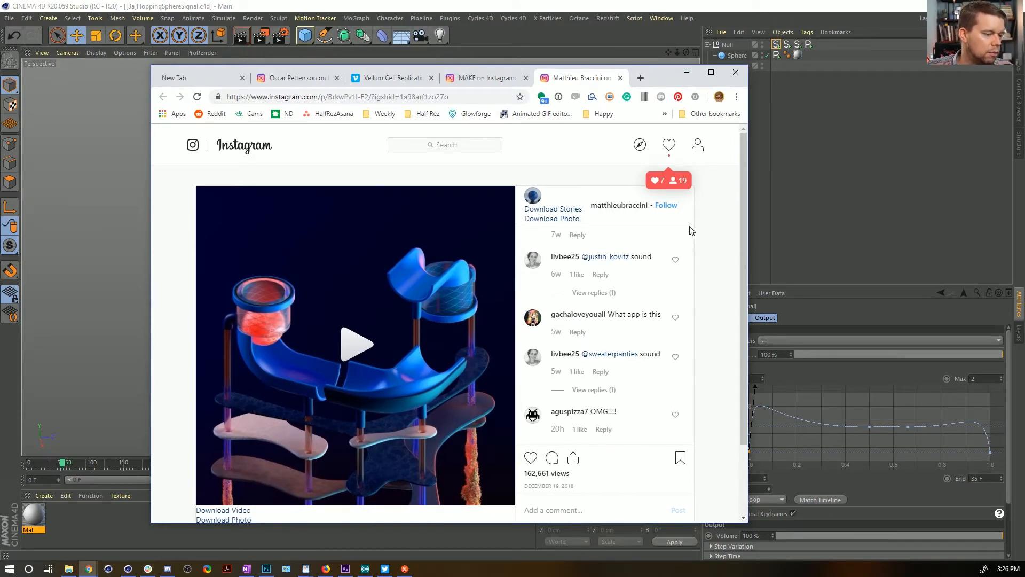
Switch to the browser and play the Instagram reference video of the blue curved ball track, then return to Cinema 4D
left_click_drag(656, 78, 672, 51)
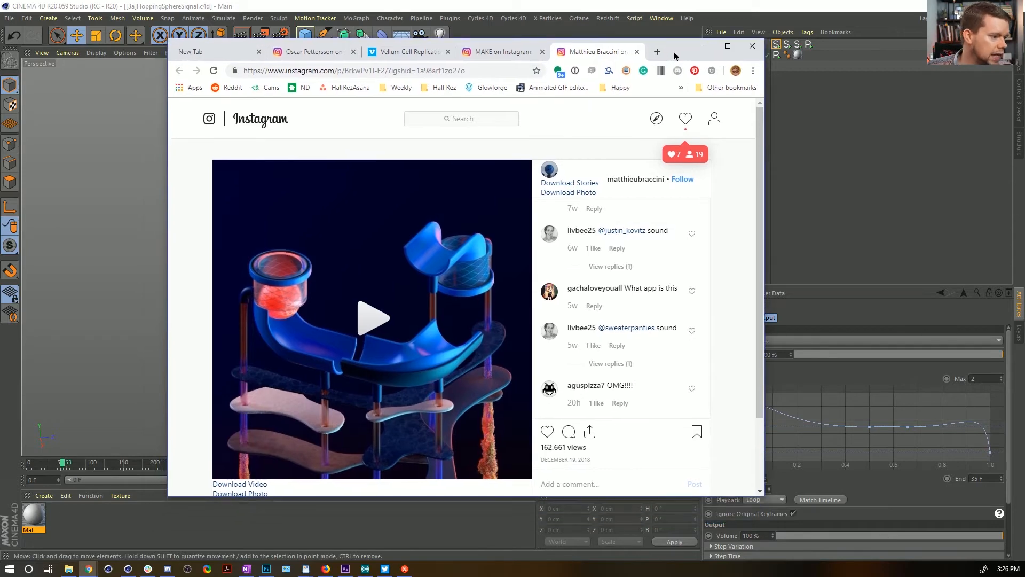
left_click(391, 323)
scroll(392, 323, "down", 3)
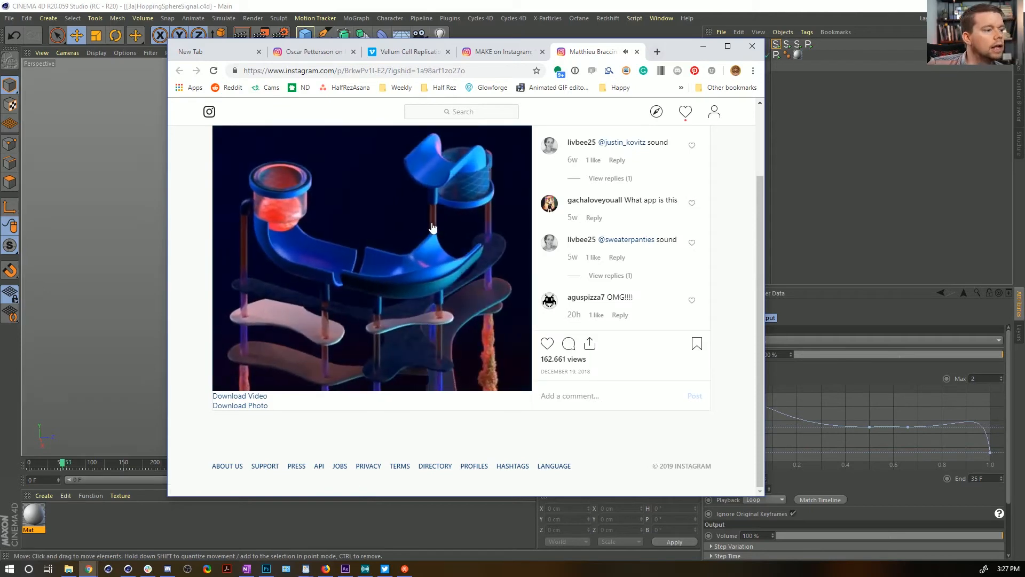
scroll(427, 244, "up", 1)
left_click(792, 16)
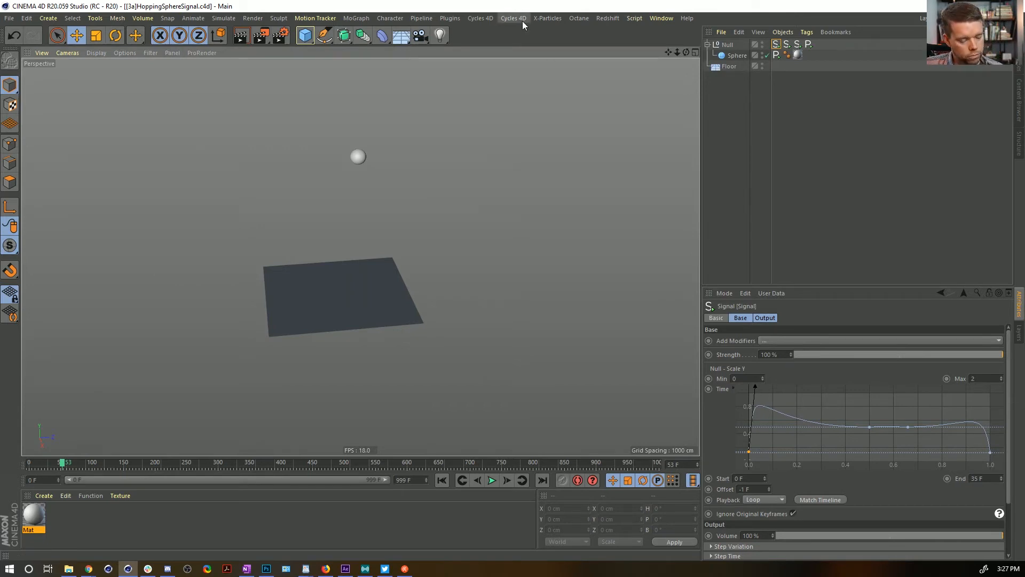
Create a new scene and add an Arc spline lying in the XZ plane
key("ctrl+n")
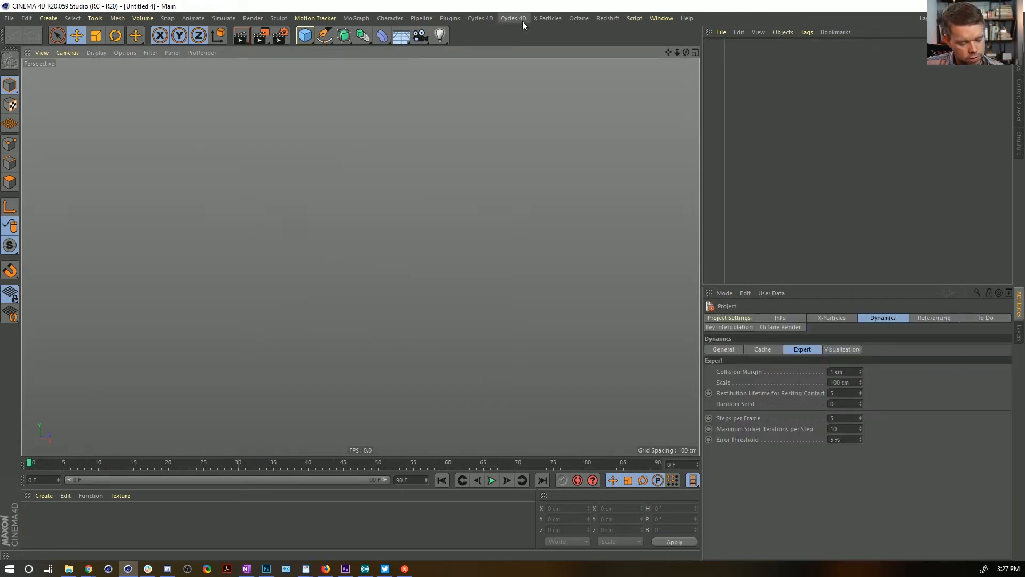
left_click(302, 36)
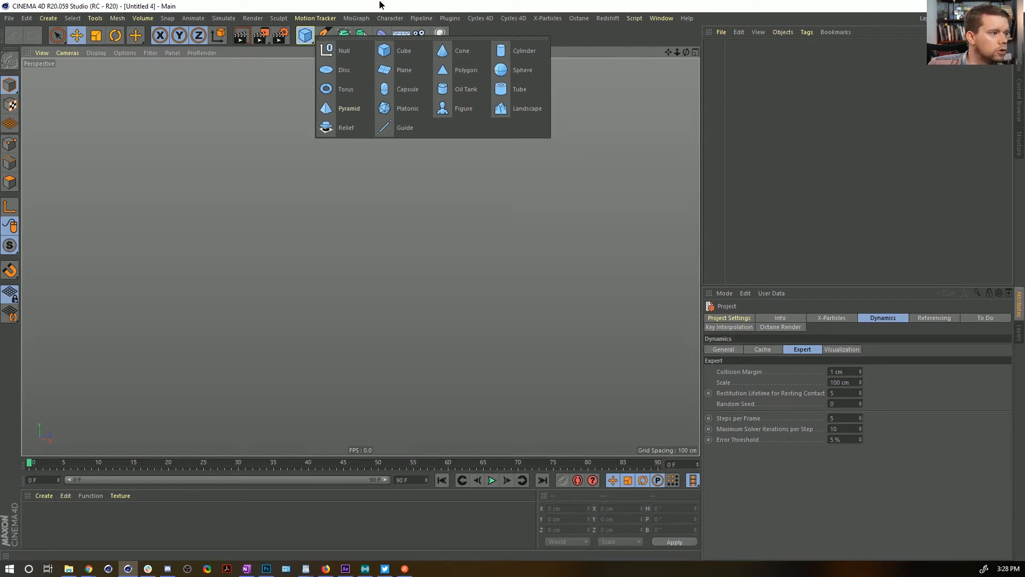
left_click(399, 6)
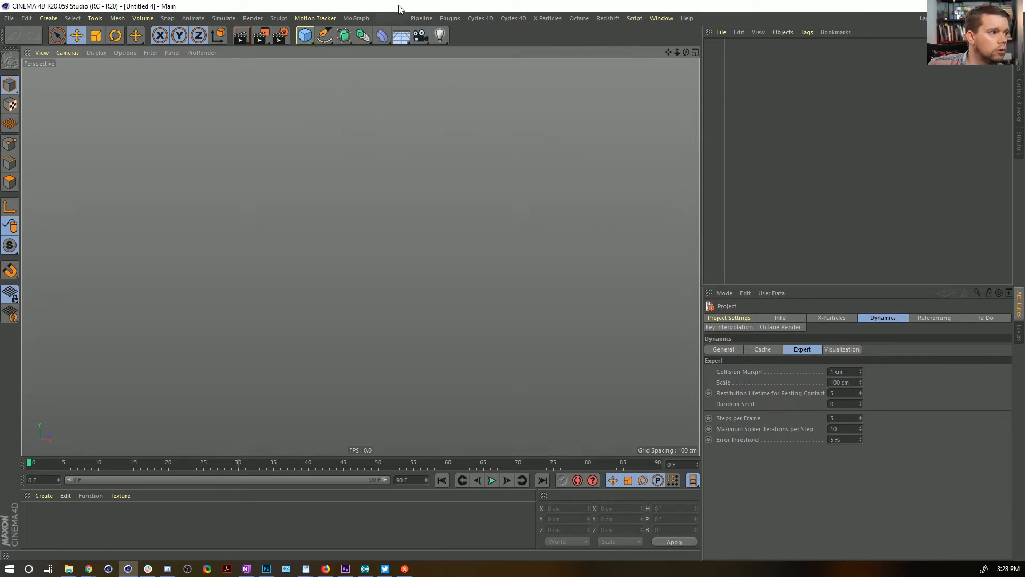
left_click(305, 35)
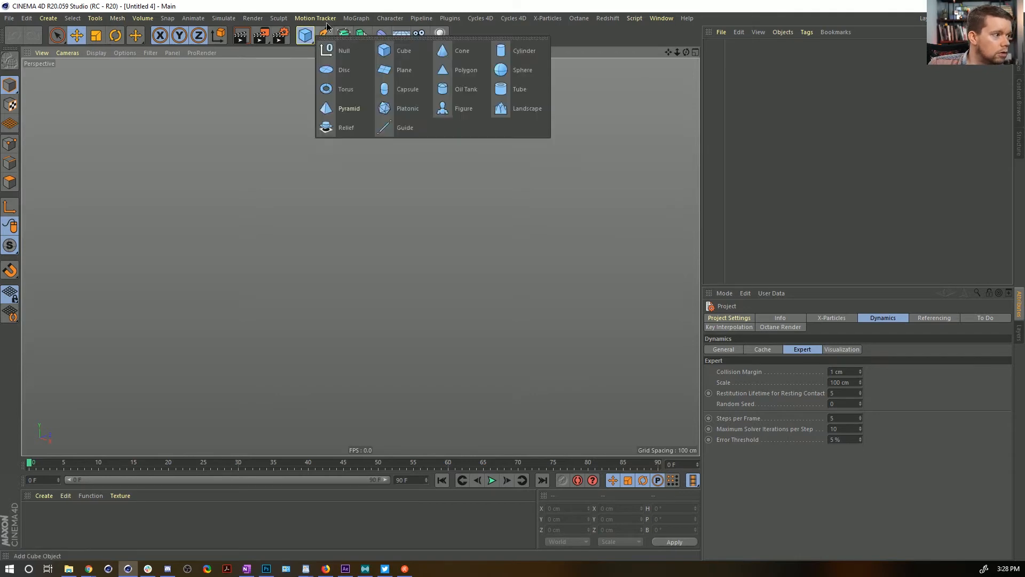
left_click(324, 35)
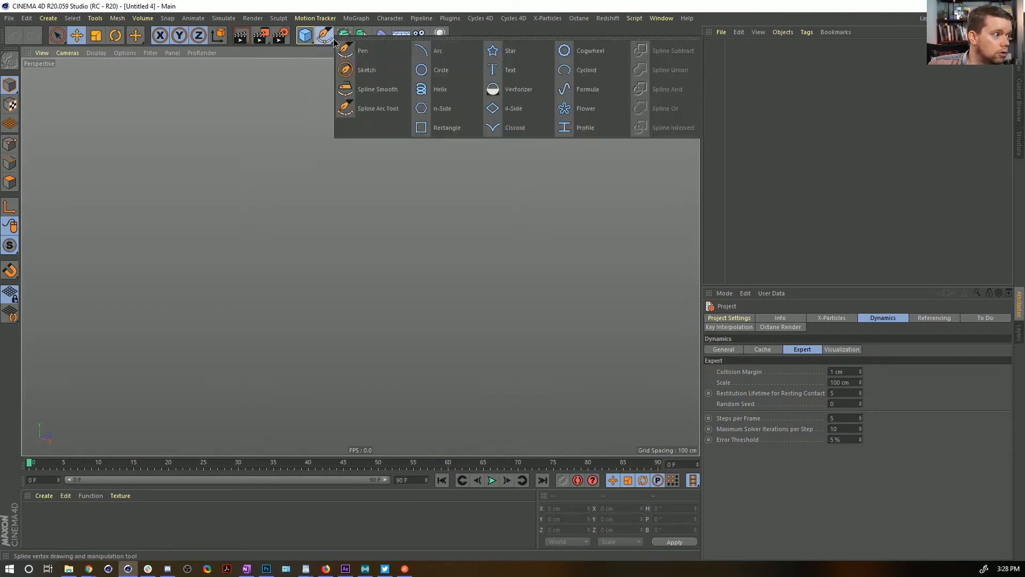
left_click(470, 54)
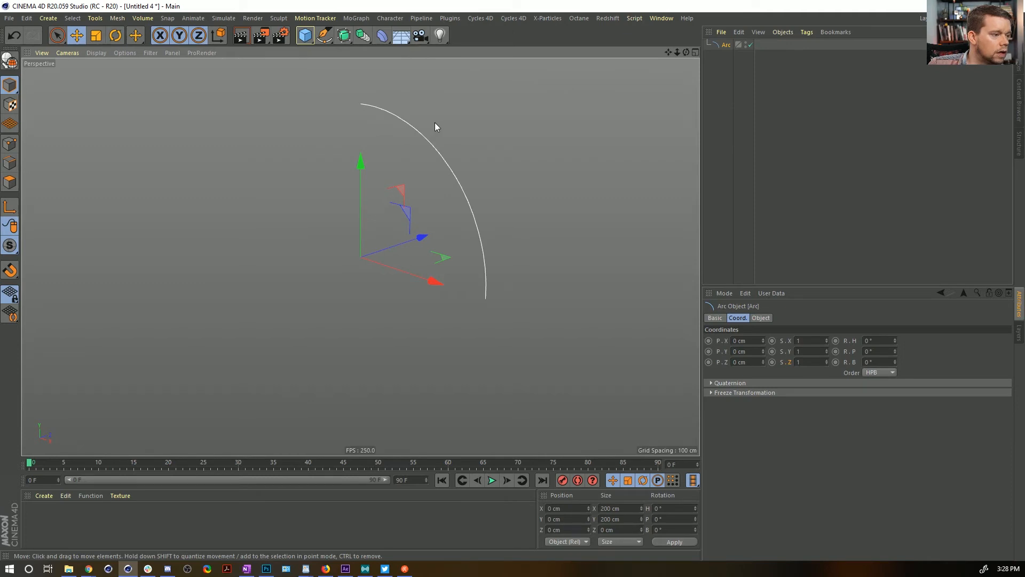
left_click(762, 319)
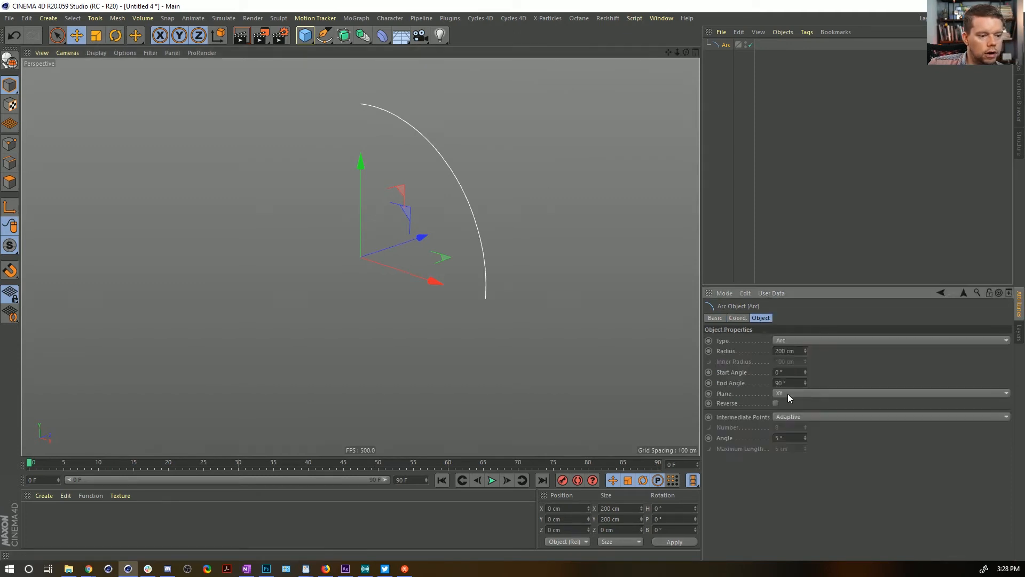
left_click(788, 395)
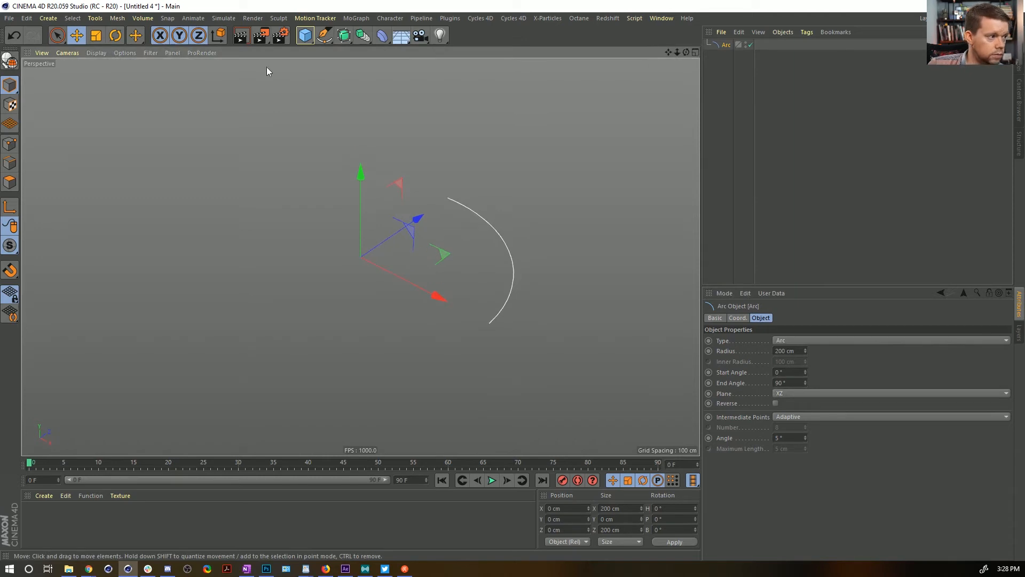
Add a second Arc spline in the XY plane with a start angle of -180° and an end angle of 0°
left_click(325, 36)
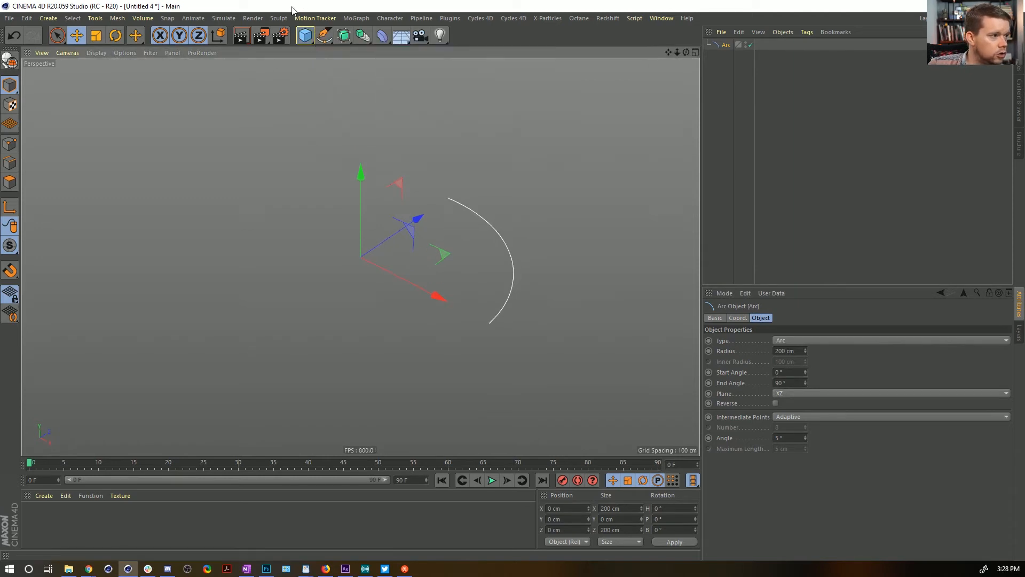
left_click(325, 35)
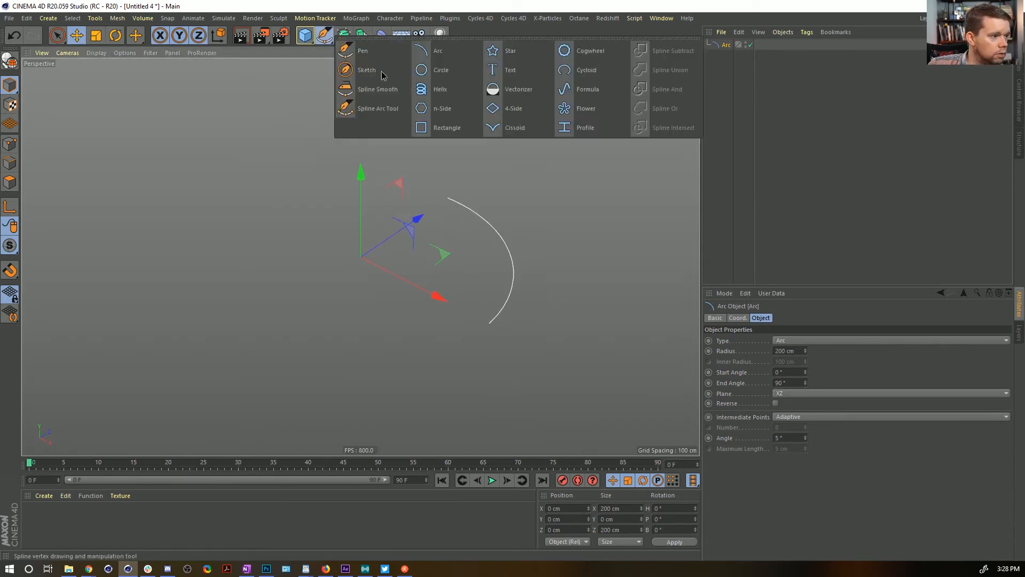
left_click(451, 57)
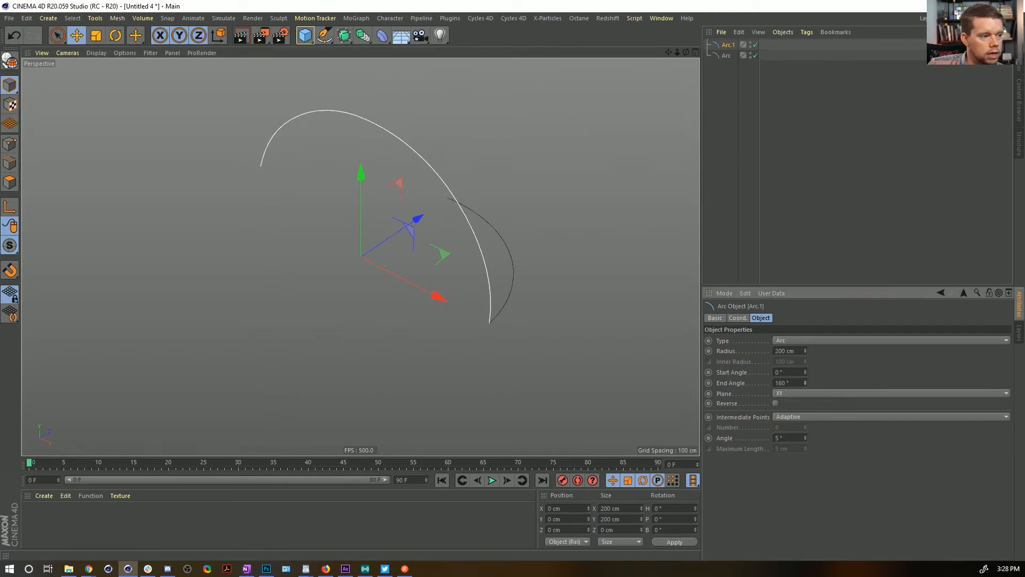
left_click(801, 373)
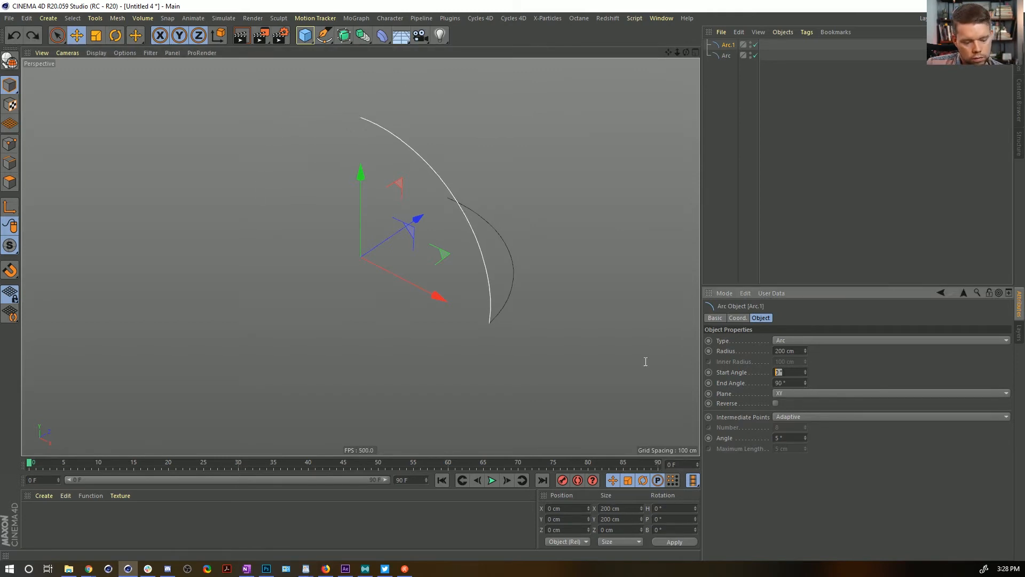
type("-180")
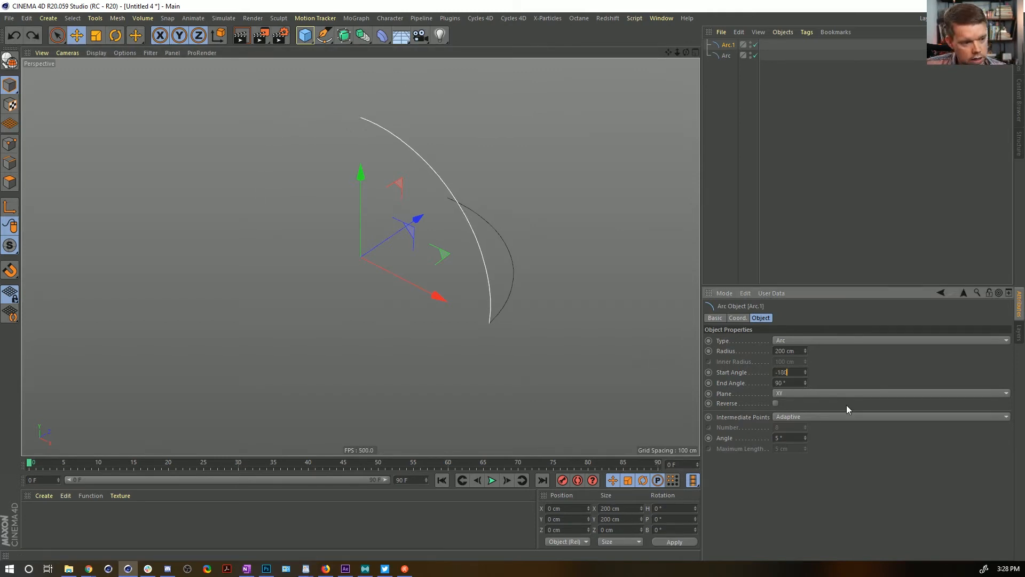
key("Return")
left_click(799, 383)
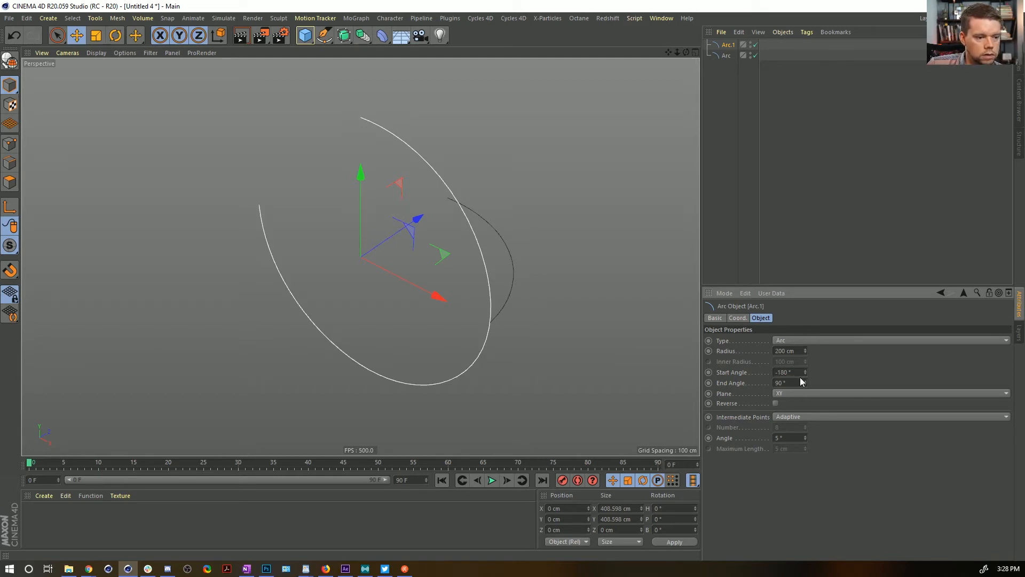
type("0")
key("Return")
Change the second arc's type to Ring with an inner radius of 150 cm
left_click(812, 341)
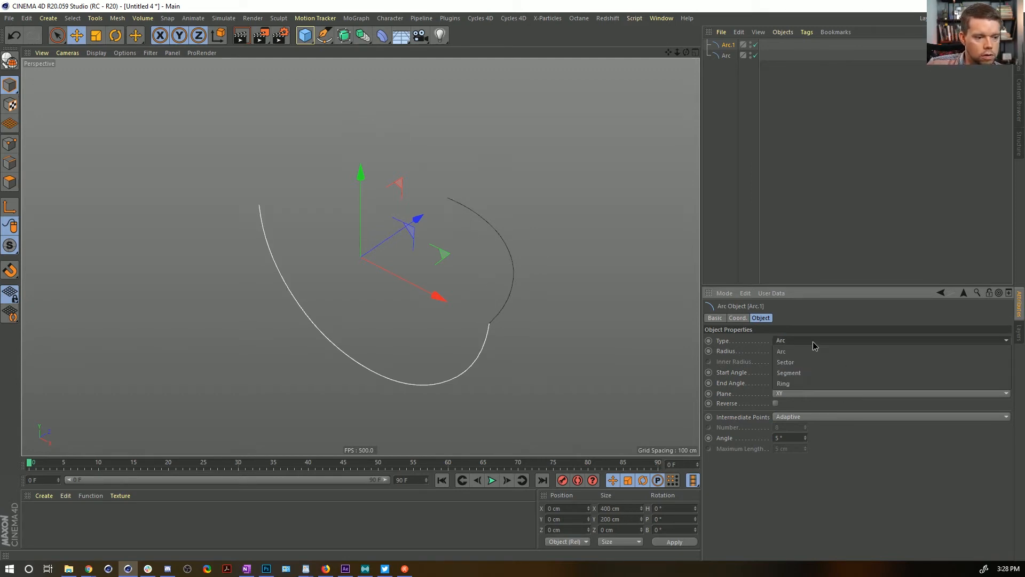
left_click(812, 372)
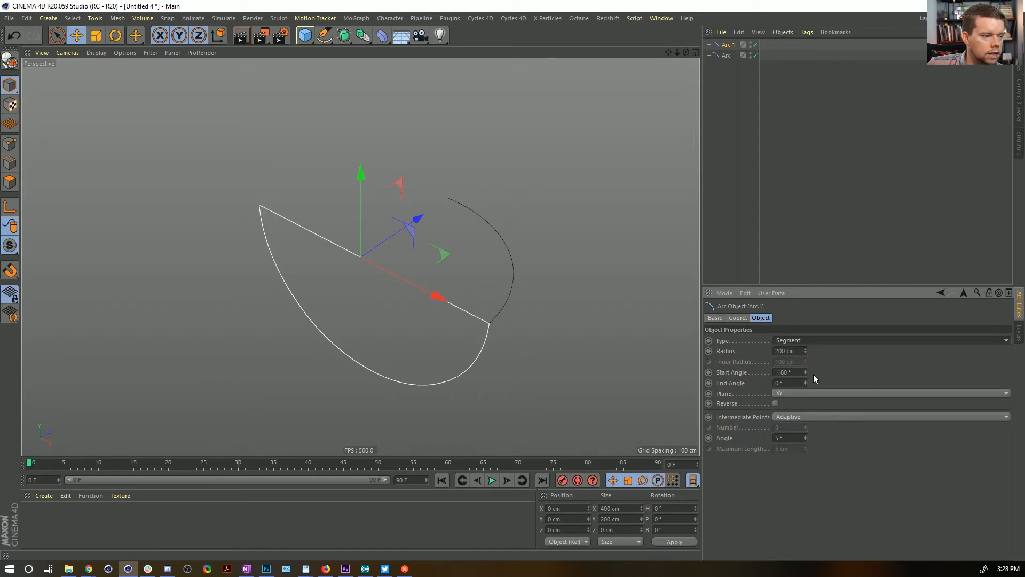
left_click(803, 382)
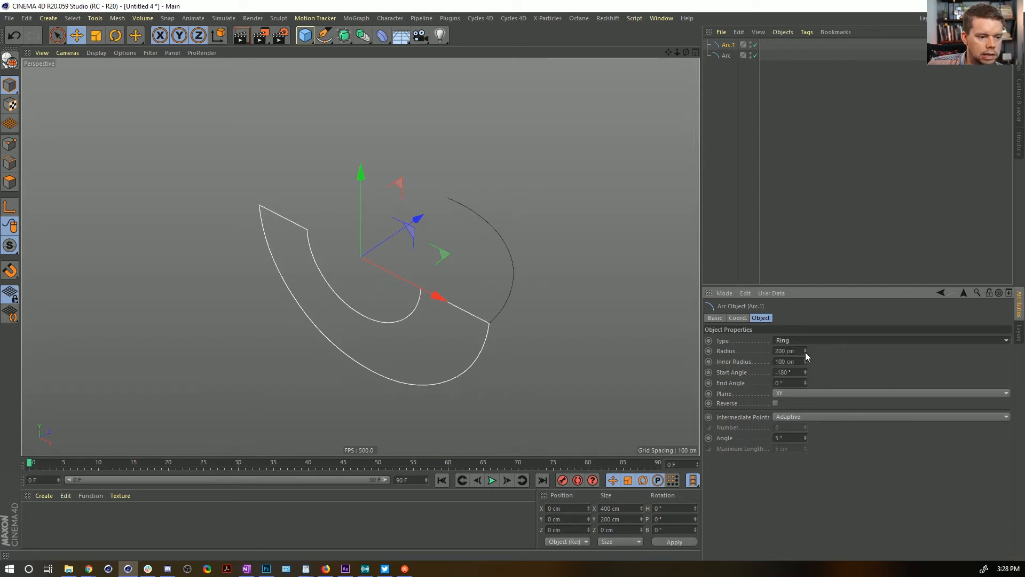
left_click(801, 361)
type("15")
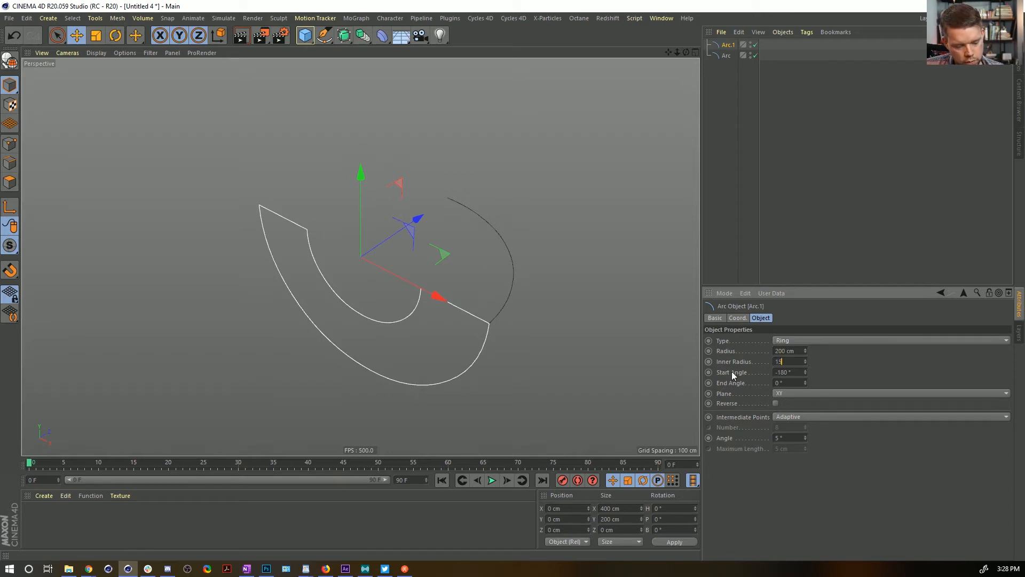
key("Return")
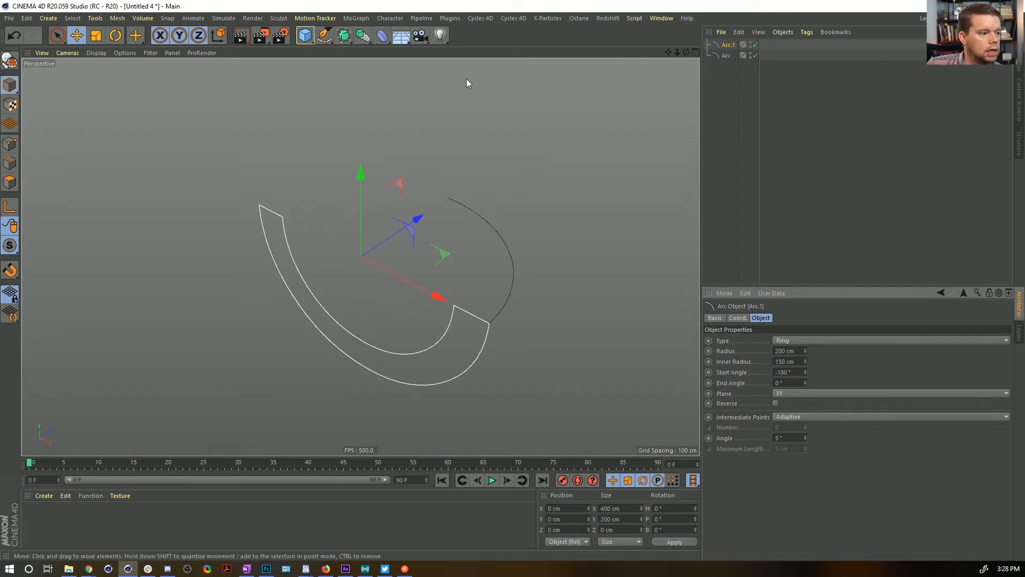
Add a Sweep generator and place both arcs under it, with the ring arc as profile and the XZ arc as path
left_click(344, 42)
left_click(393, 91)
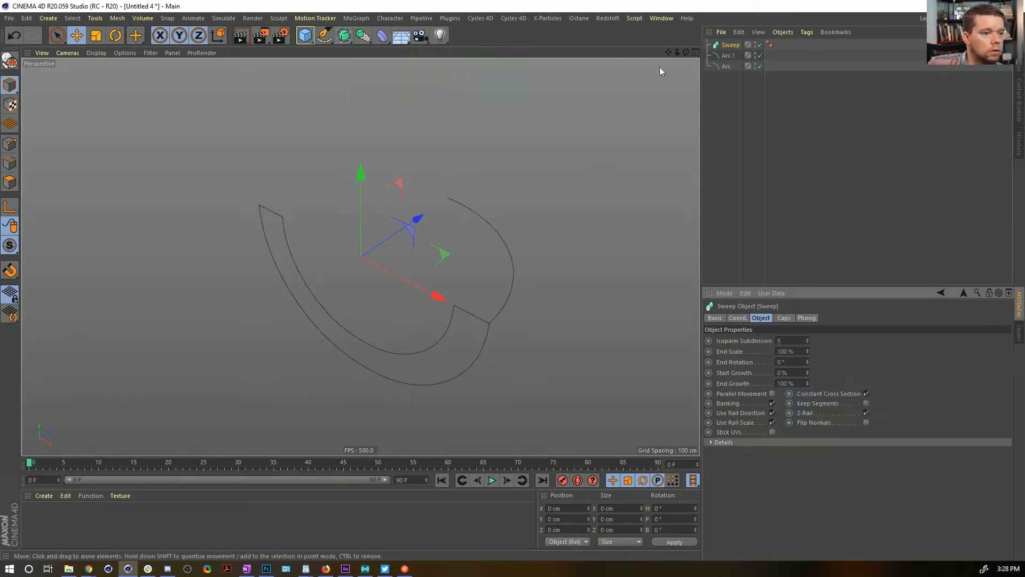
left_click(728, 55)
left_click(726, 66, "ctrl")
left_click_drag(726, 66, 731, 47)
Set the radius of the XZ path arc to 500 cm
left_click(732, 66)
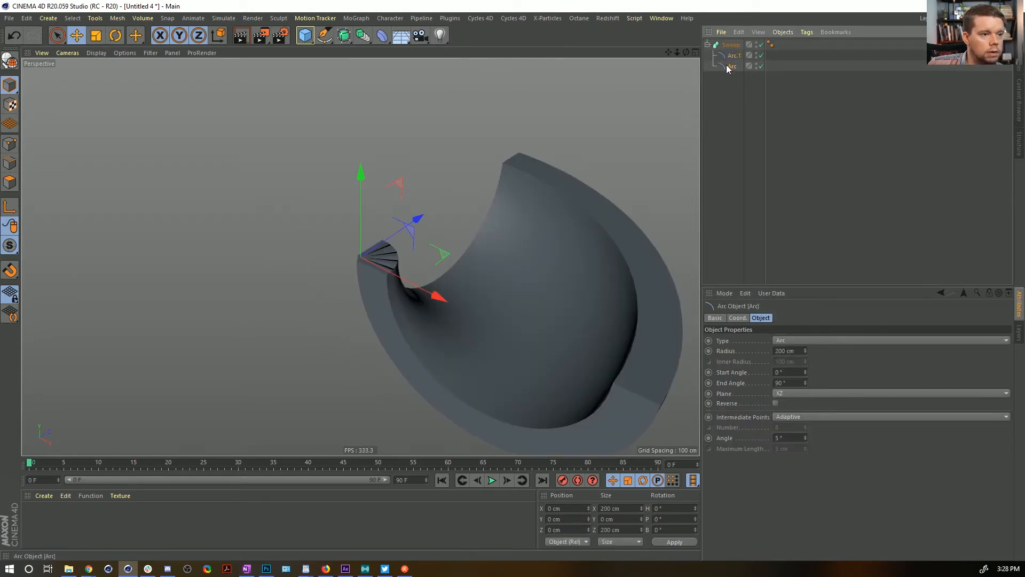
left_click(777, 351)
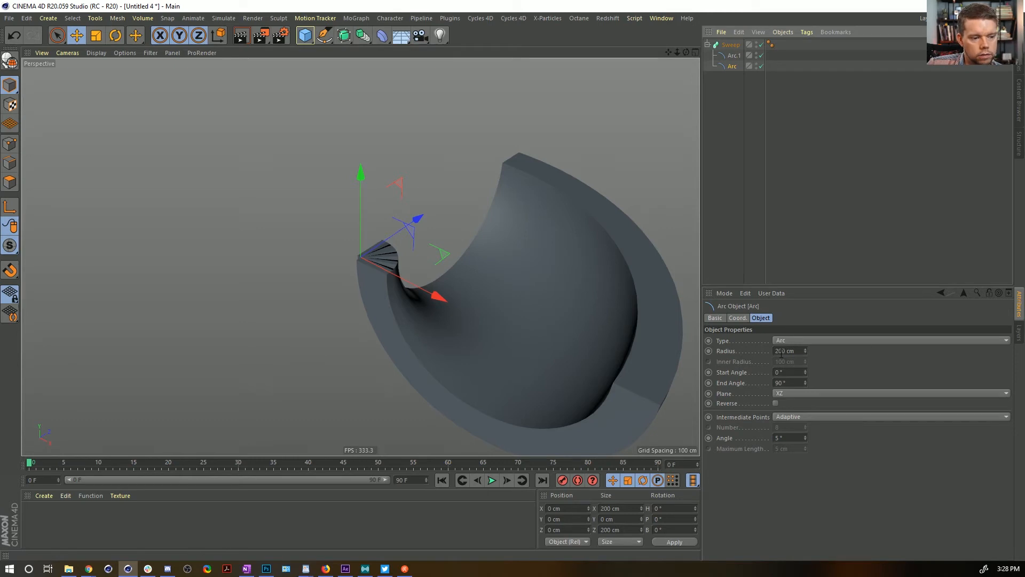
type("5")
key("Return")
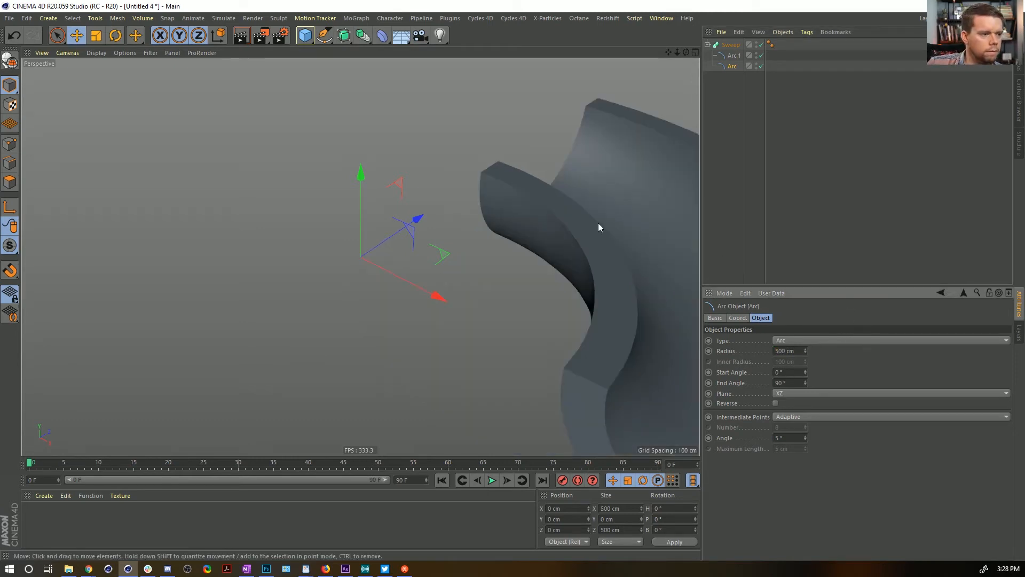
scroll(598, 223, "down", 3)
middle_click_drag(599, 238, 298, 179, "alt")
left_click_drag(298, 179, 484, 227, "alt")
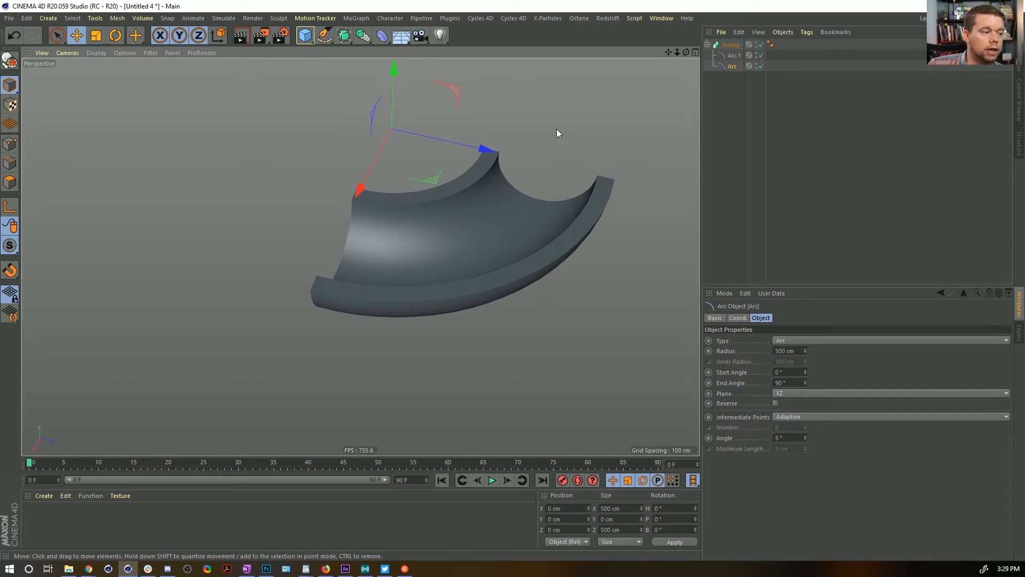
Switch the viewport camera to Parallel projection and frame the curved half-pipe from a raised three-quarter angle
left_click(65, 53)
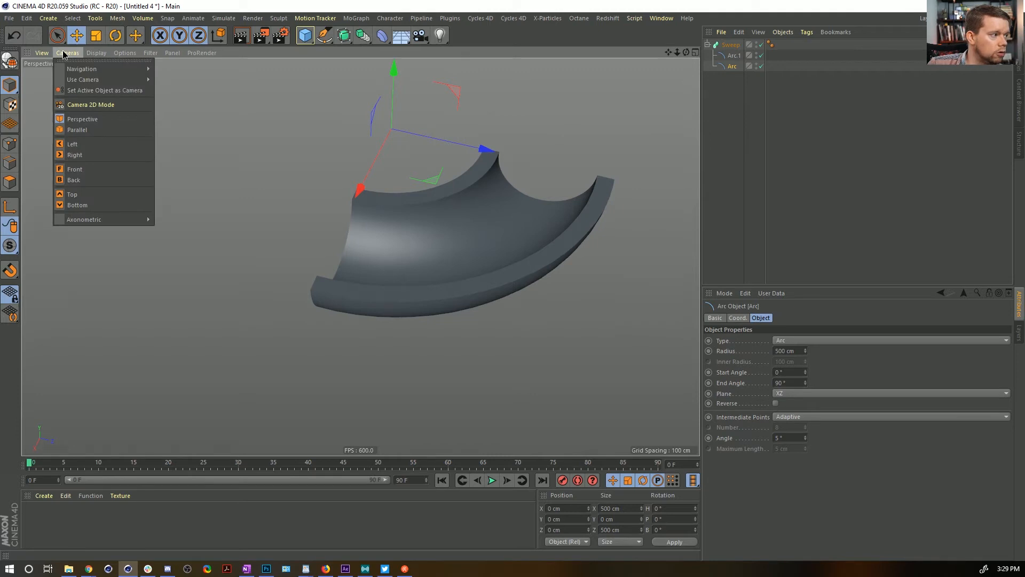
left_click(121, 129)
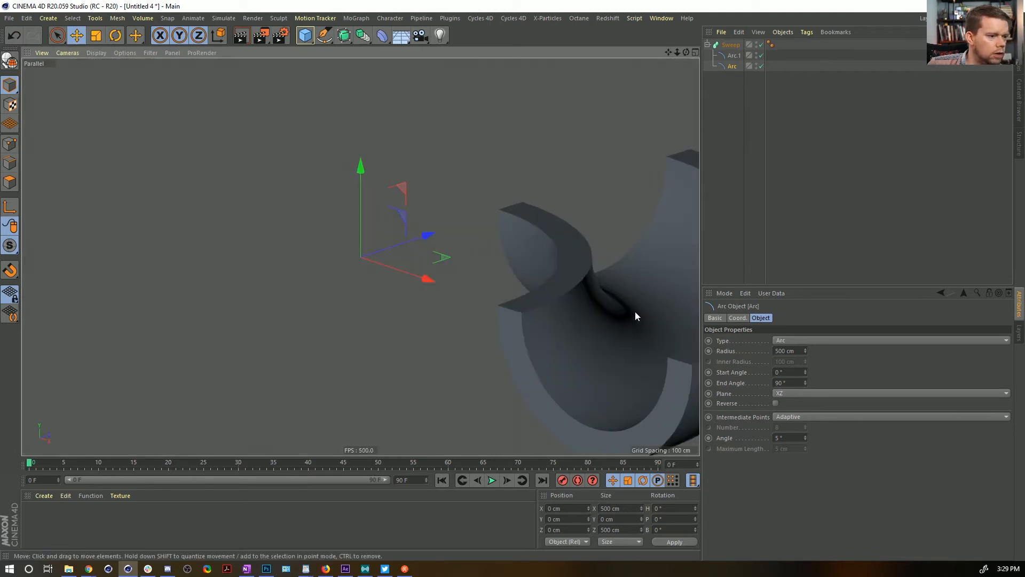
left_click_drag(627, 308, 559, 335, "alt")
right_click_drag(559, 335, 491, 321, "alt")
middle_click_drag(571, 313, 495, 285, "alt")
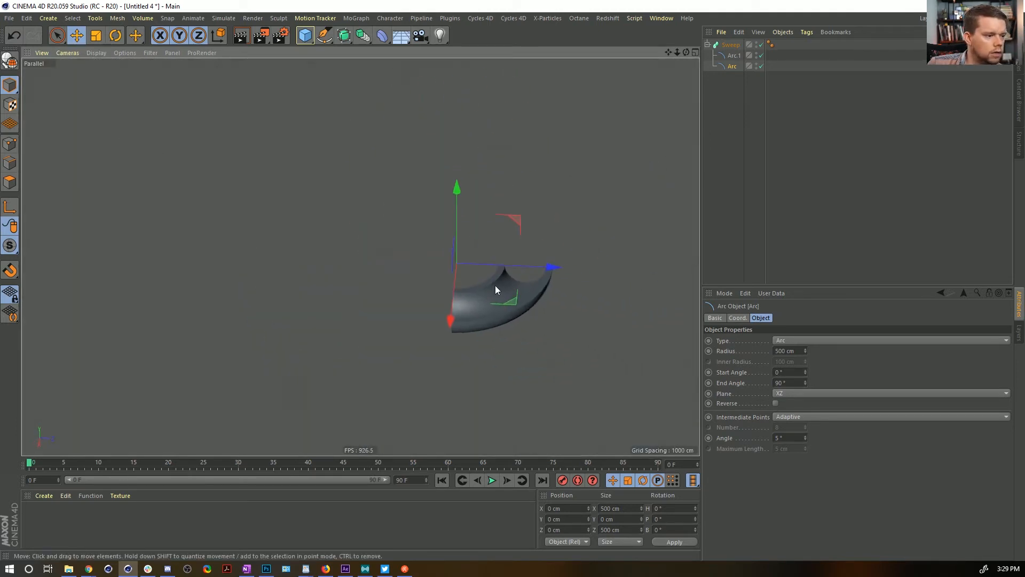
left_click_drag(495, 285, 507, 315, "alt")
right_click_drag(508, 315, 531, 305, "alt")
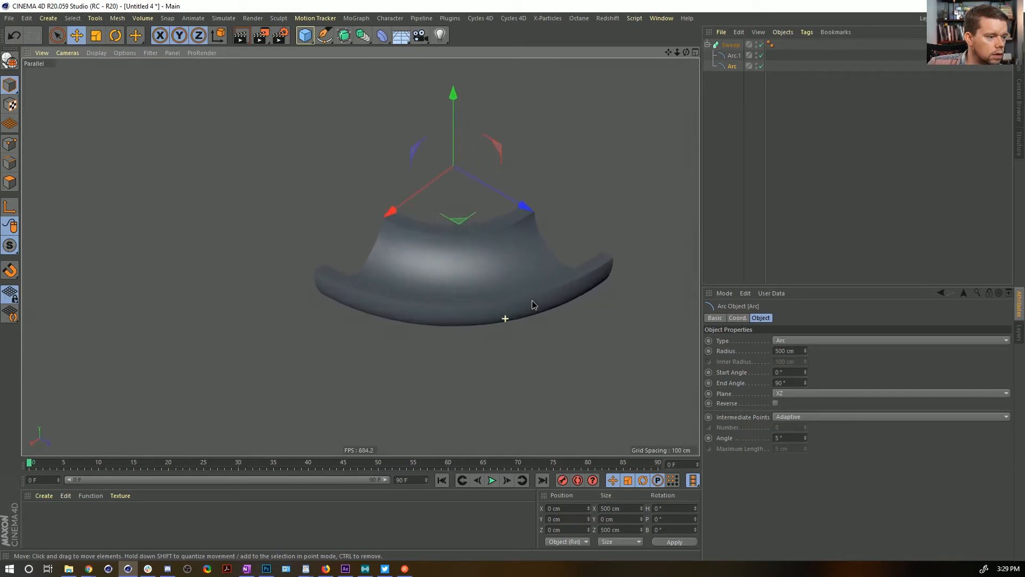
left_click_drag(531, 305, 553, 266, "alt")
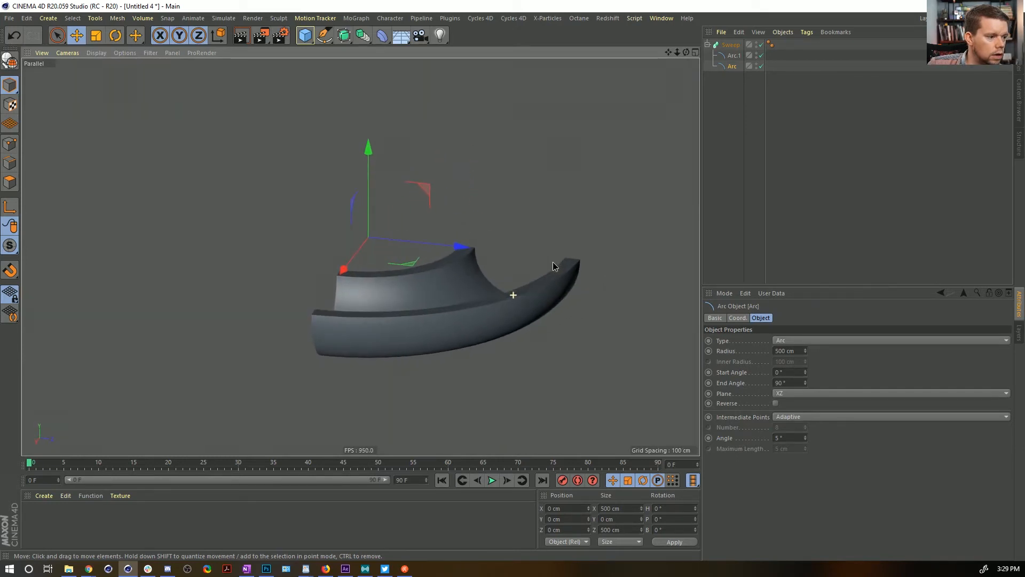
left_click_drag(552, 263, 526, 263, "alt")
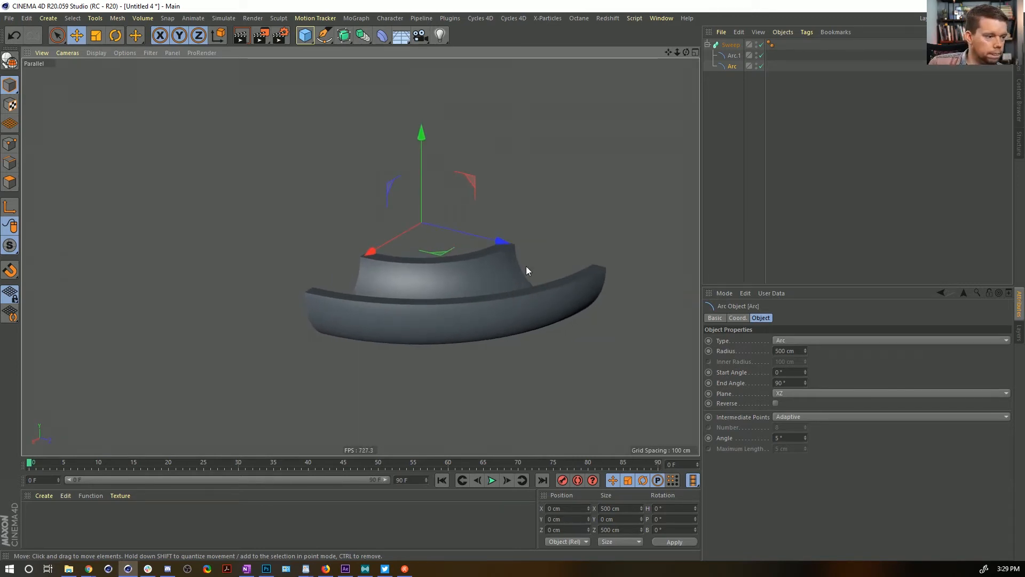
Duplicate the Sweep with its arcs and assign a newly created material to the copy
left_click(736, 45)
key("ctrl+c")
key("ctrl+v")
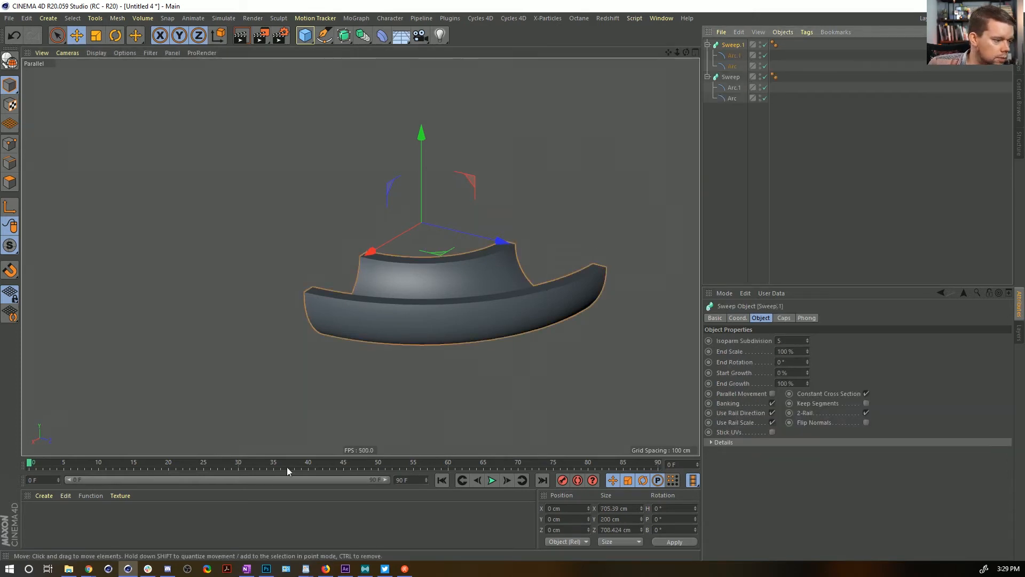
left_click(196, 526)
double_click(37, 511)
left_click_drag(36, 513, 746, 46)
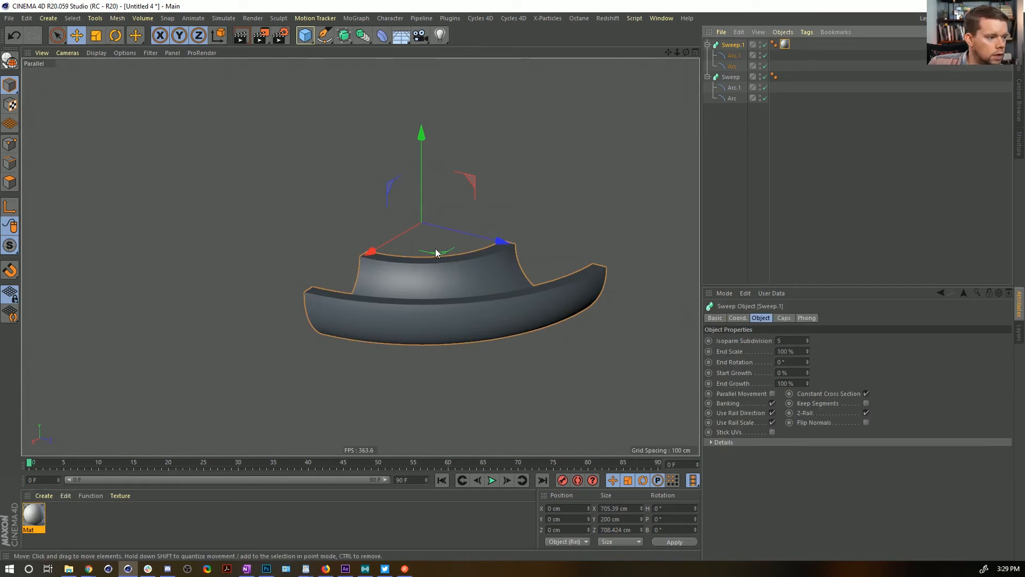
Rotate the copied Sweep to a heading of 90° so it continues the curve of the original
key("r")
left_click_drag(419, 248, 508, 223)
key("ctrl+z")
left_click_drag(427, 245, 467, 216)
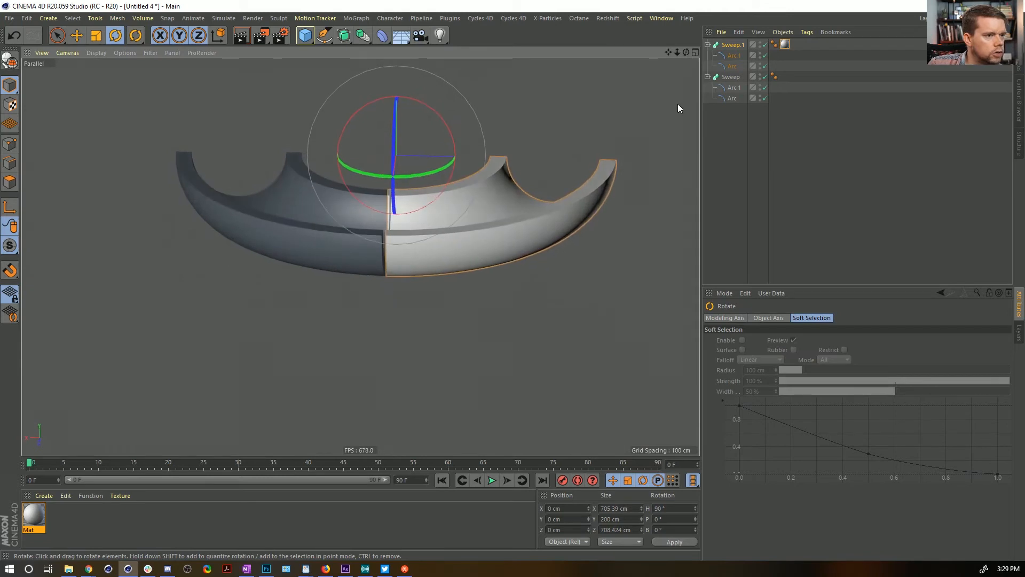
Try the Parallel Movement option on both Sweep objects and turn it back off
left_click(732, 45)
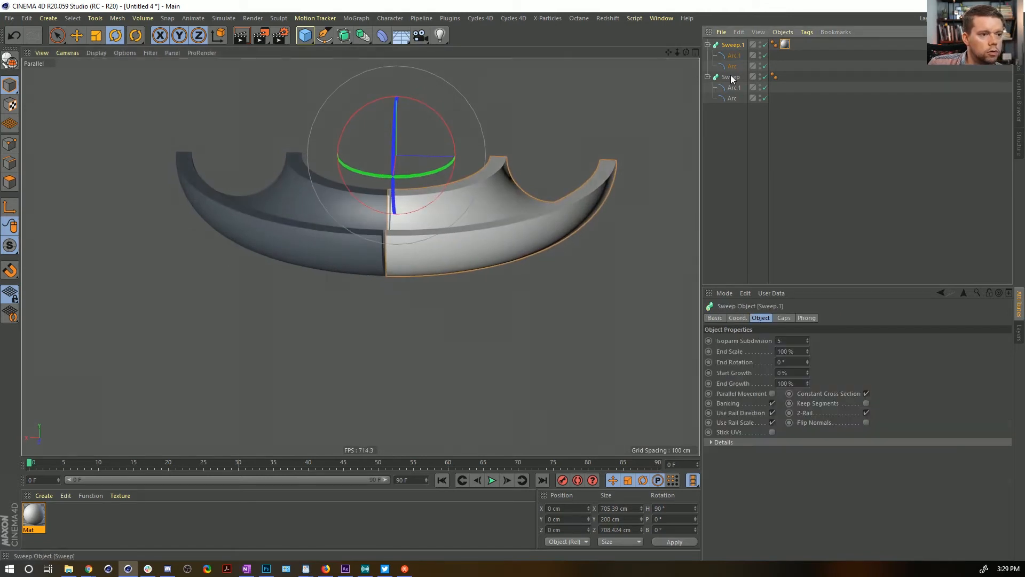
left_click(730, 77, "ctrl")
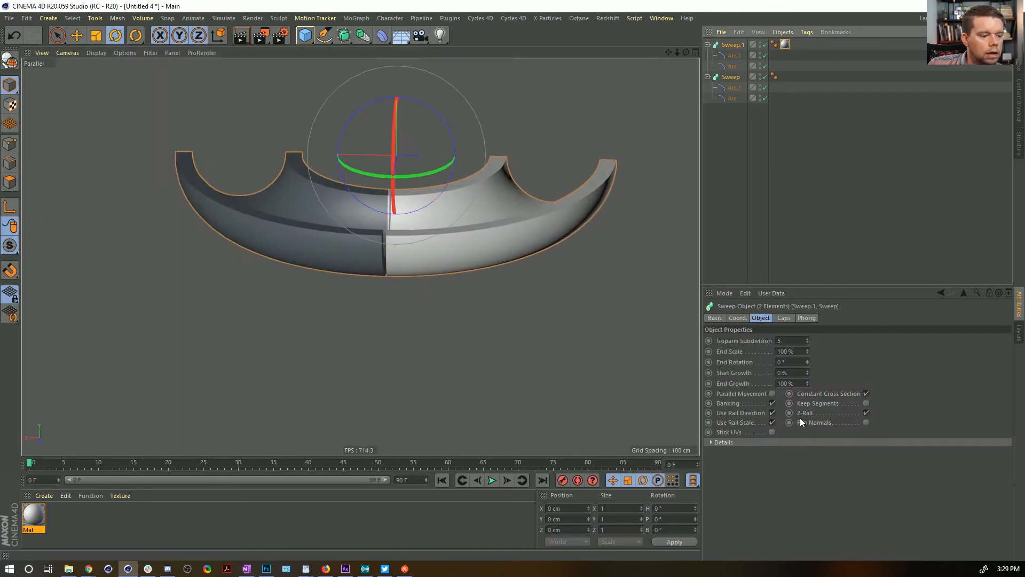
left_click(865, 403)
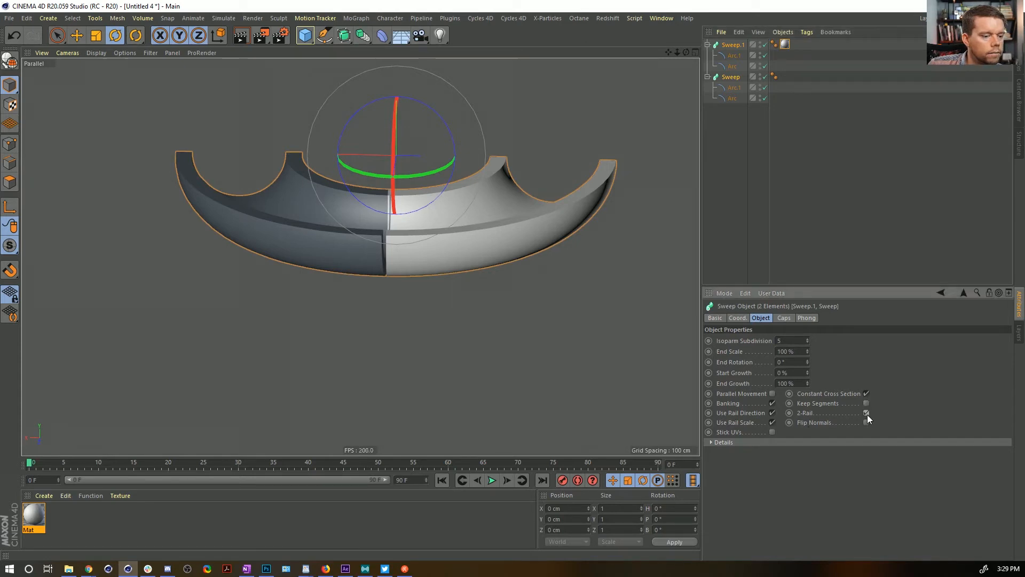
left_click(772, 393)
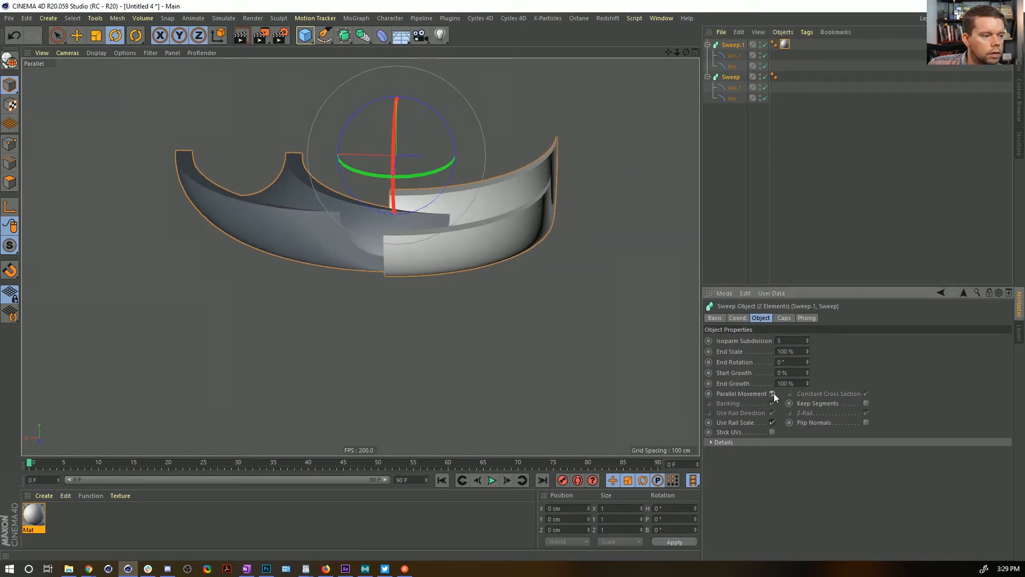
left_click(771, 394)
Move the white Sweep to about X -685, Y -254, Z -704 cm so it visually lines up with the original in the parallel view
left_click_drag(245, 107, 395, 248, "alt")
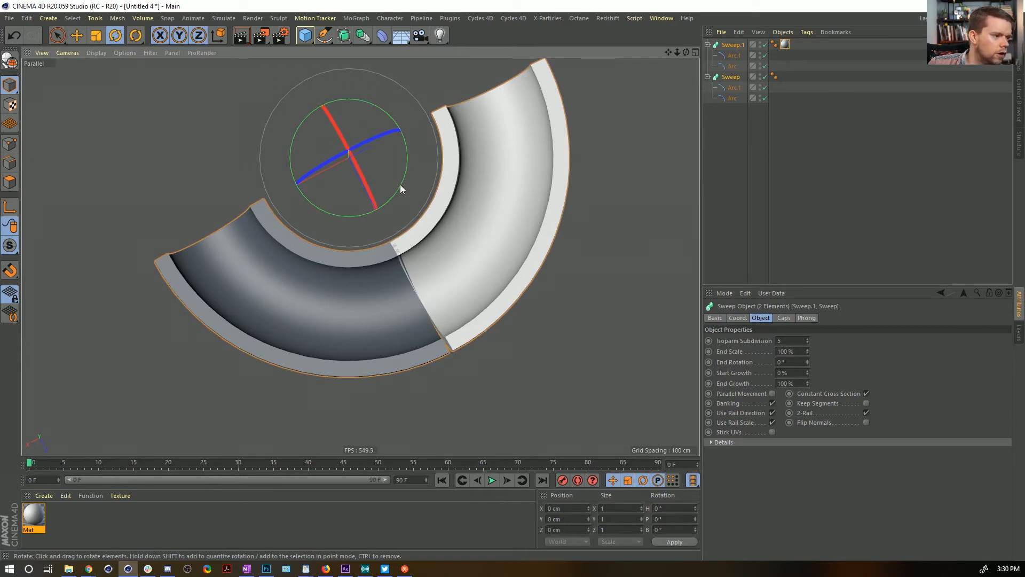
left_click_drag(400, 185, 416, 125, "alt")
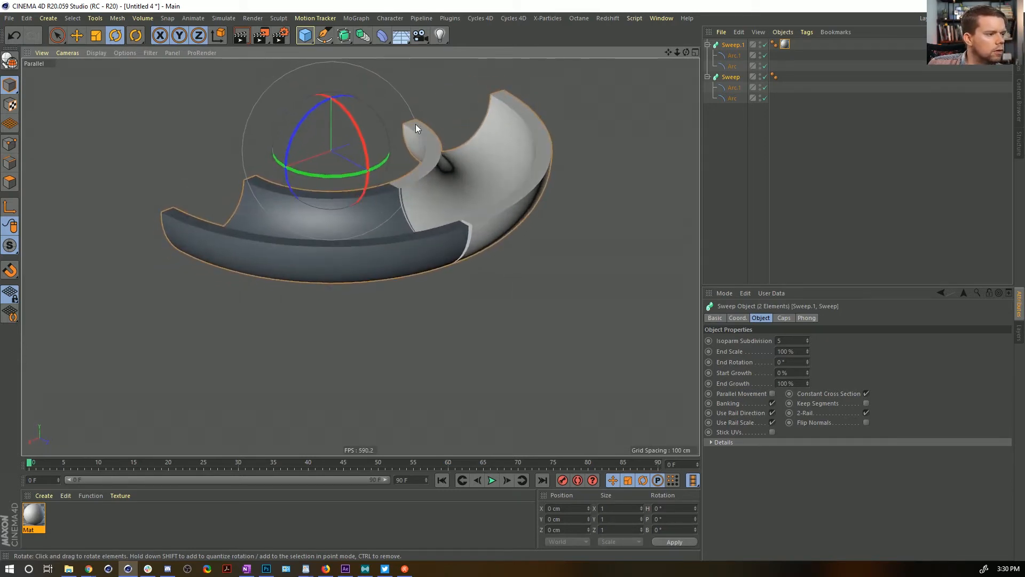
middle_click_drag(416, 124, 502, 169, "alt")
left_click_drag(520, 205, 516, 193, "alt")
middle_click_drag(517, 193, 565, 214, "alt")
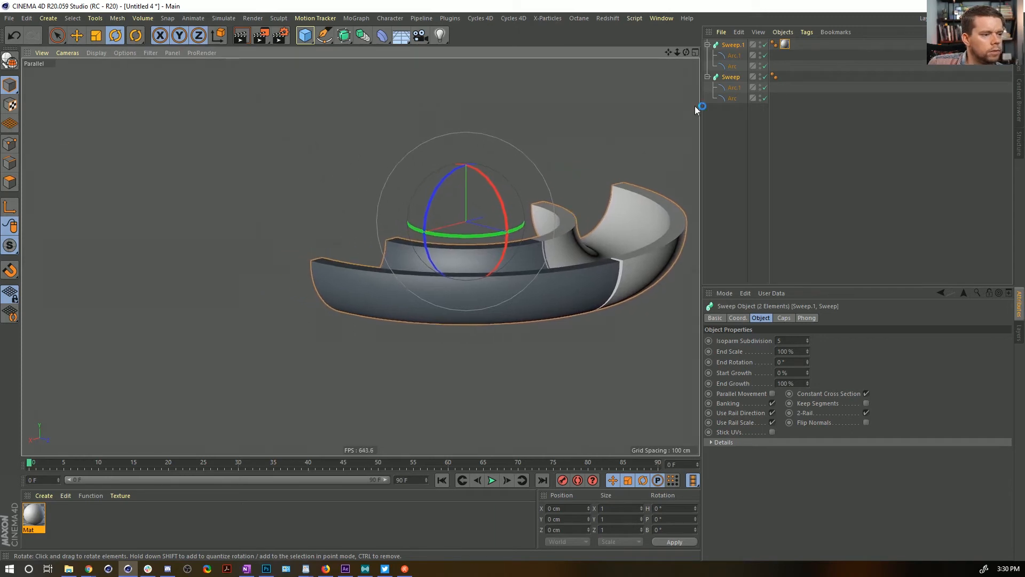
left_click(733, 45)
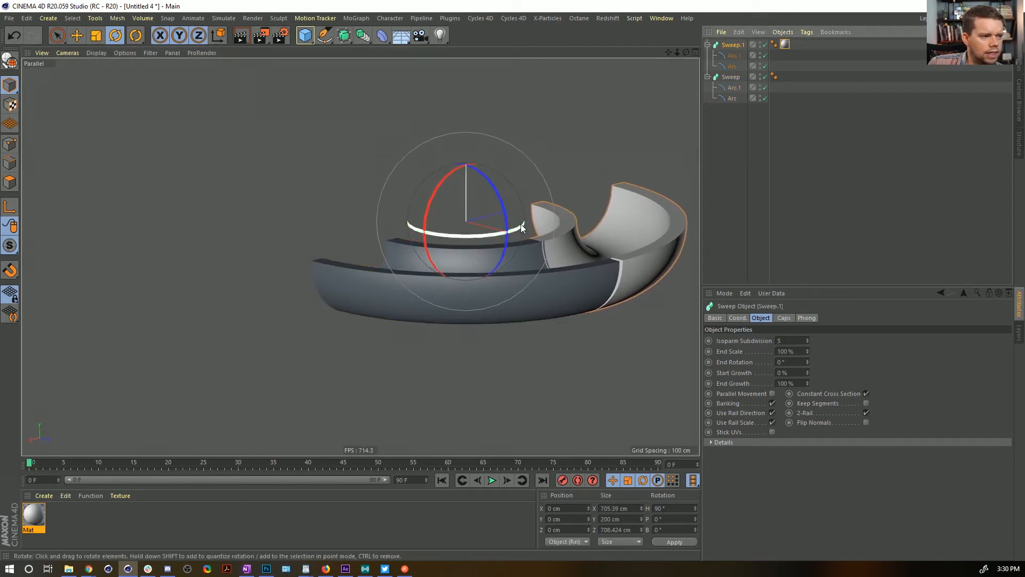
key("e")
left_click_drag(547, 222, 520, 168)
left_click_drag(454, 76, 473, 148)
left_click_drag(524, 238, 534, 233)
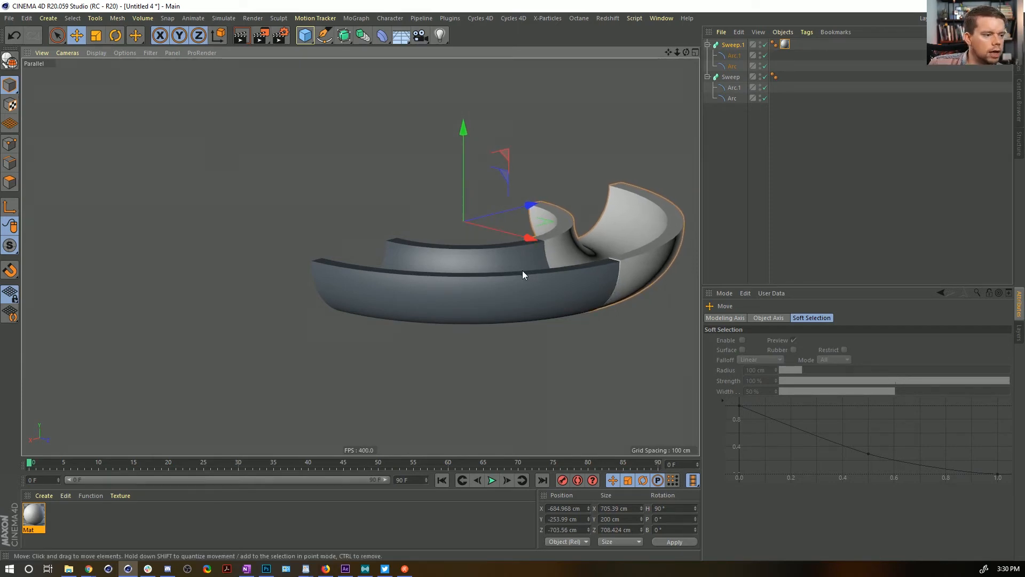
Examine the real gap between the track pieces, restore the aligned view, and compare with the Instagram reference in the browser
left_click_drag(522, 270, 499, 301, "alt")
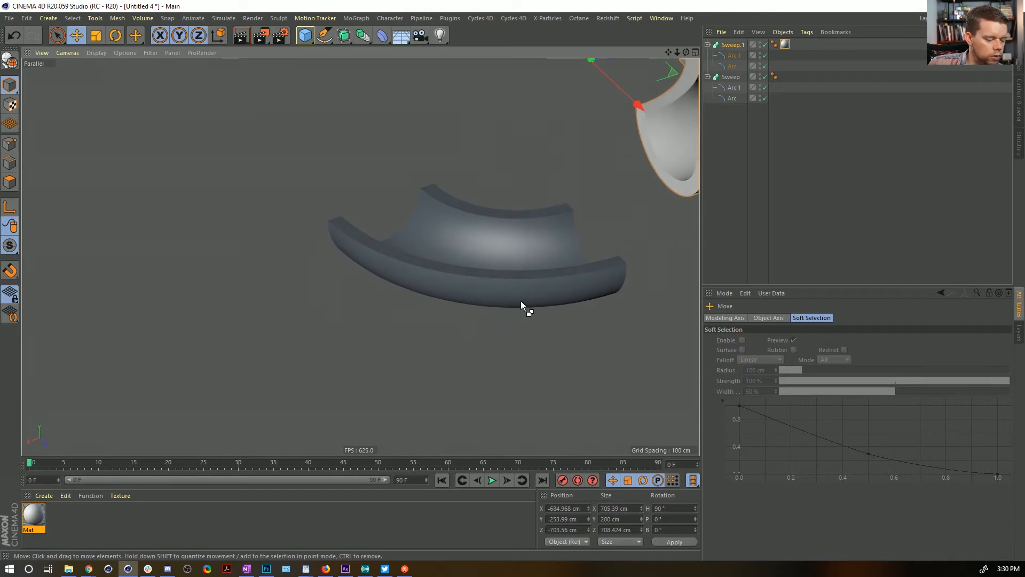
key("ctrl+shift+z")
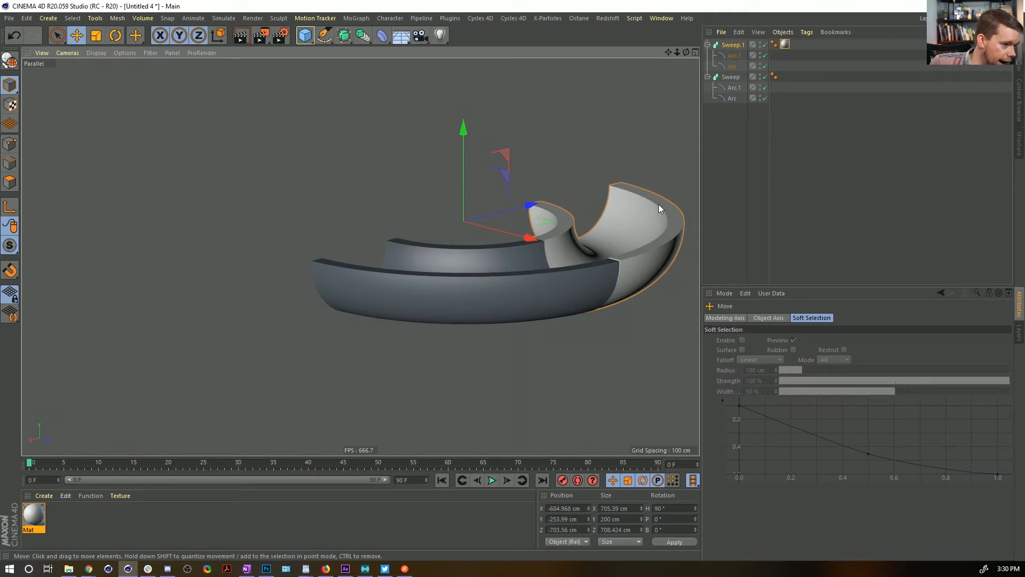
key("alt+Tab")
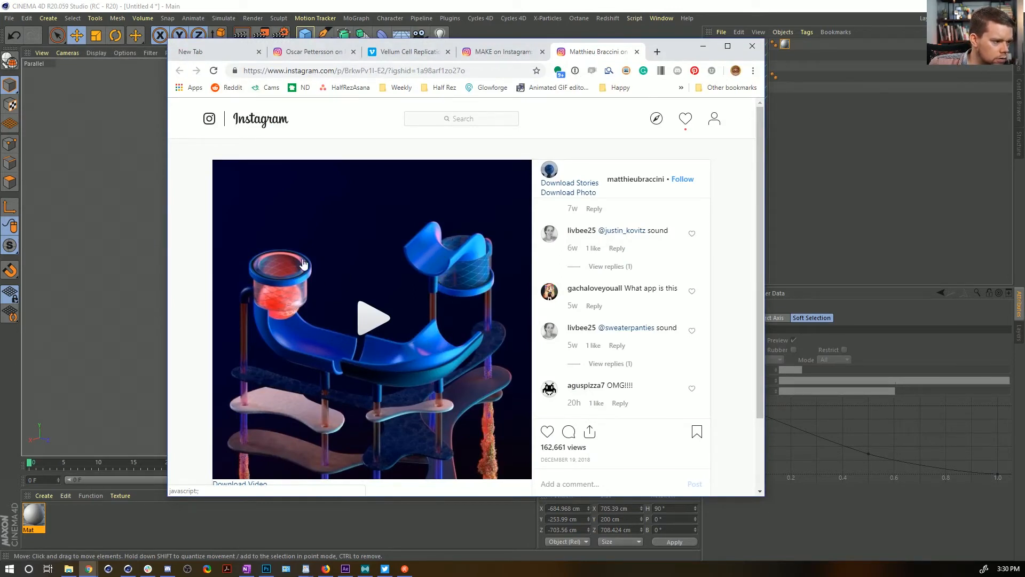
key("alt+Tab")
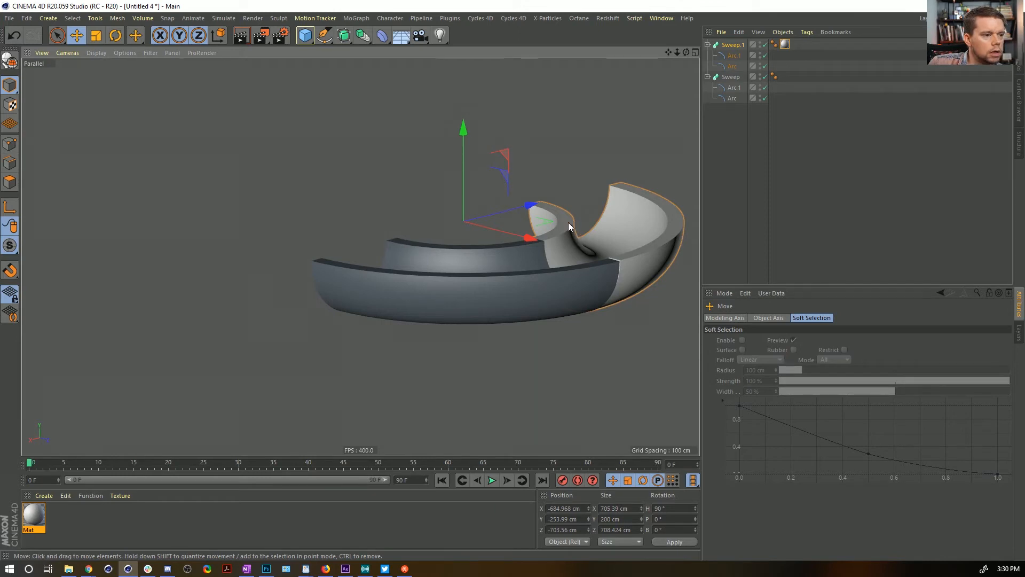
Add a Camera from the aligned view, look through it, and keyframe its position and rotation at frame 0
left_click(420, 35)
left_click(766, 45)
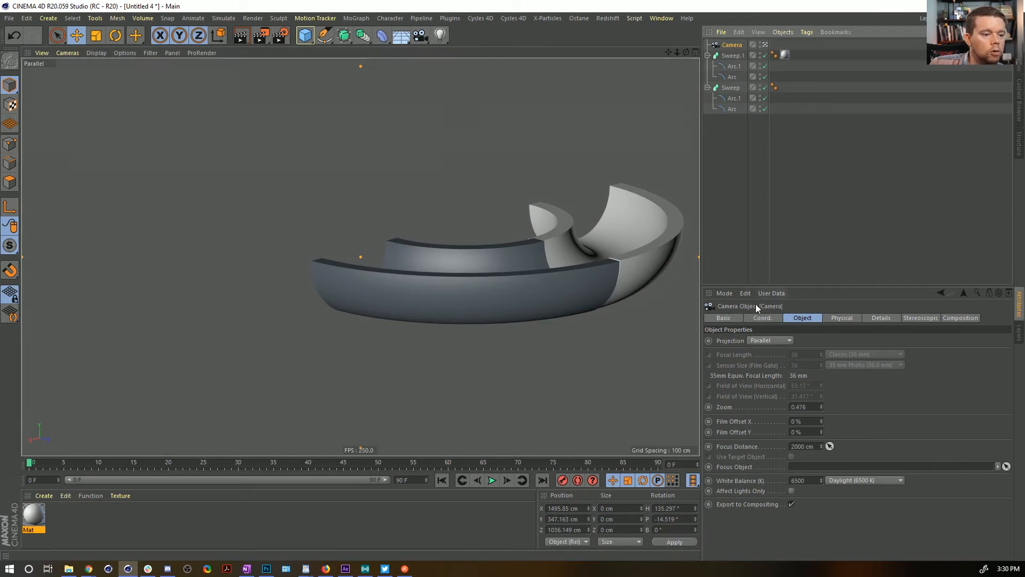
left_click(761, 318)
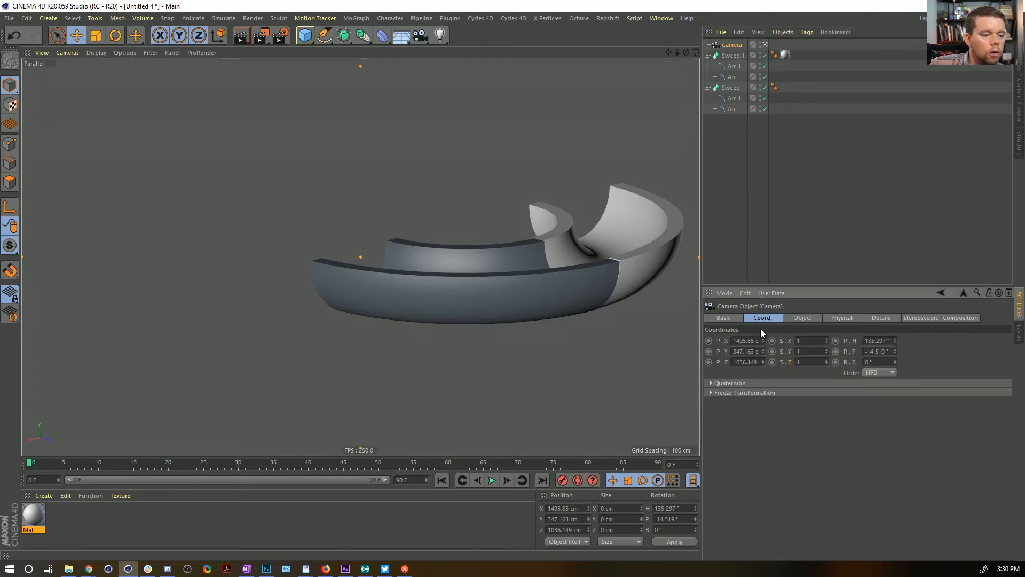
left_click(846, 351)
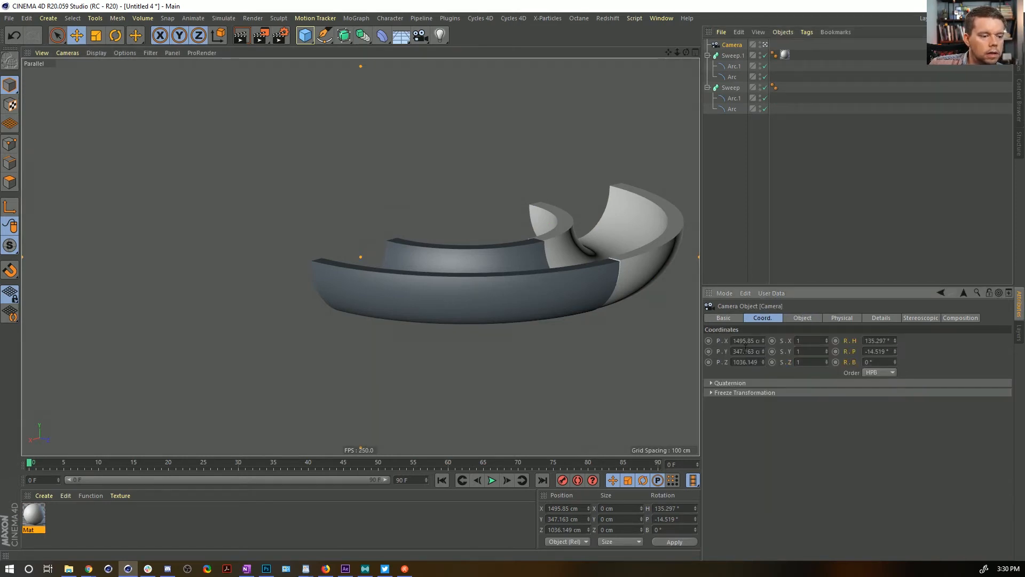
left_click(708, 351)
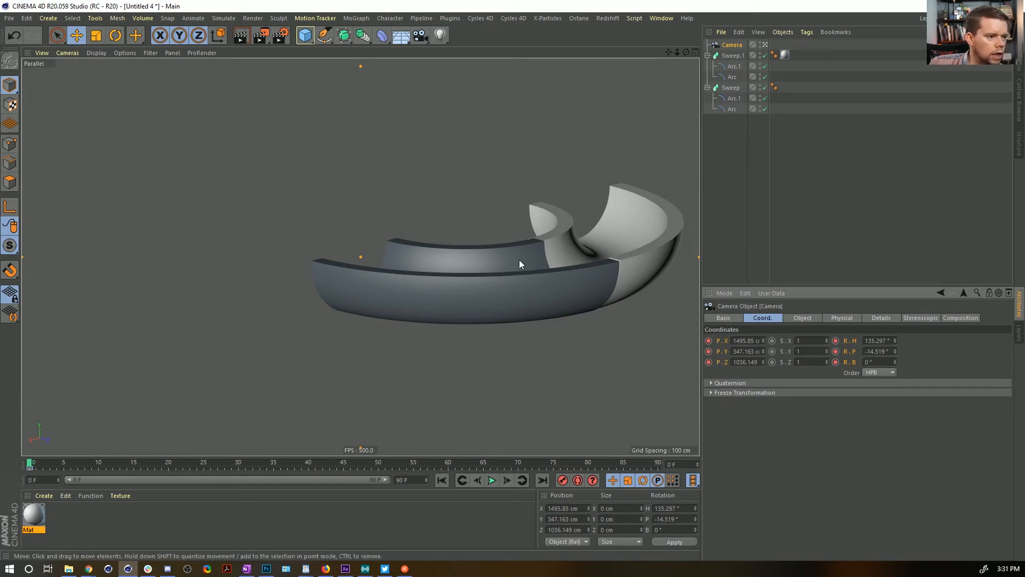
Duplicate the white Sweep with a new material and rotate the copy about its vertical axis
left_click_drag(592, 238, 472, 344, "alt")
left_click(733, 55)
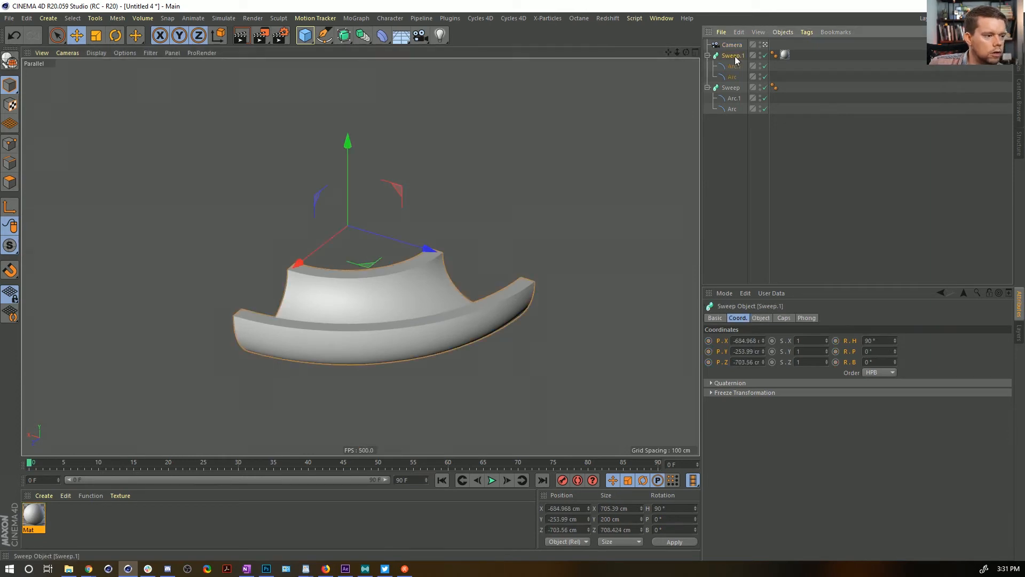
key("ctrl+c")
key("ctrl+v")
key("r")
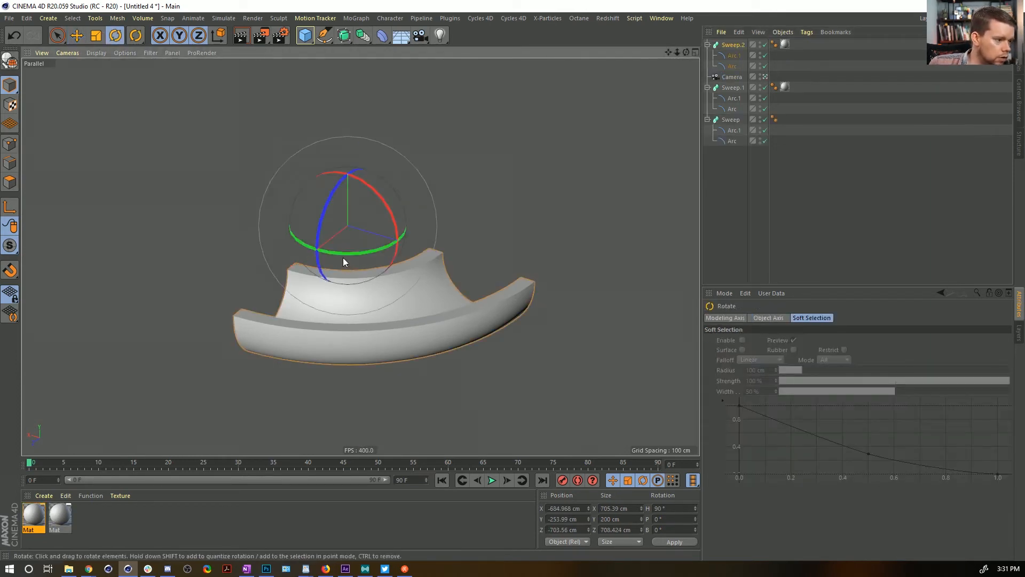
left_click_drag(343, 257, 459, 236)
Set the new material's color to orange with a hue of 18° and a saturation of 67%
double_click(34, 517)
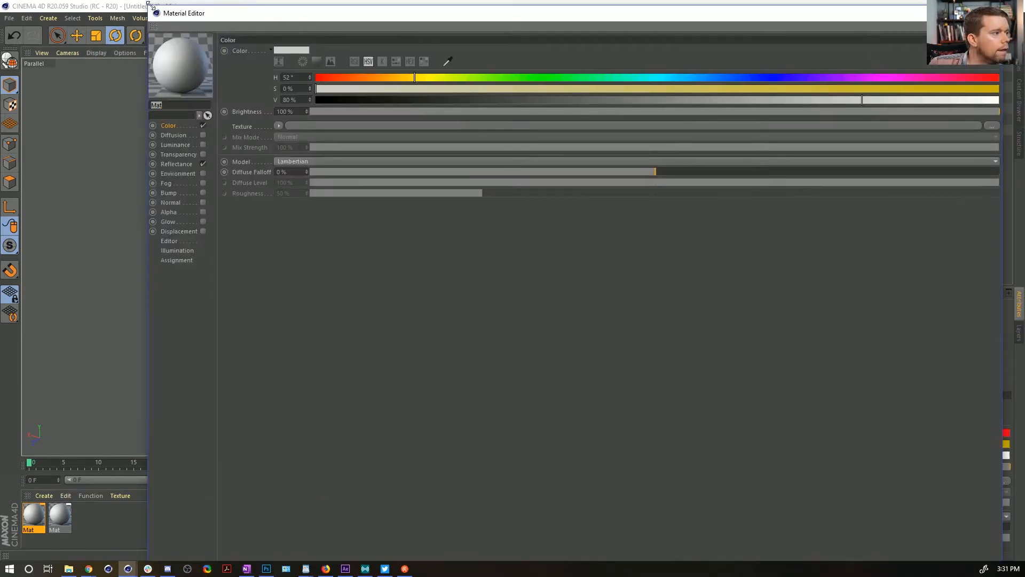
left_click_drag(151, 6, 483, 104)
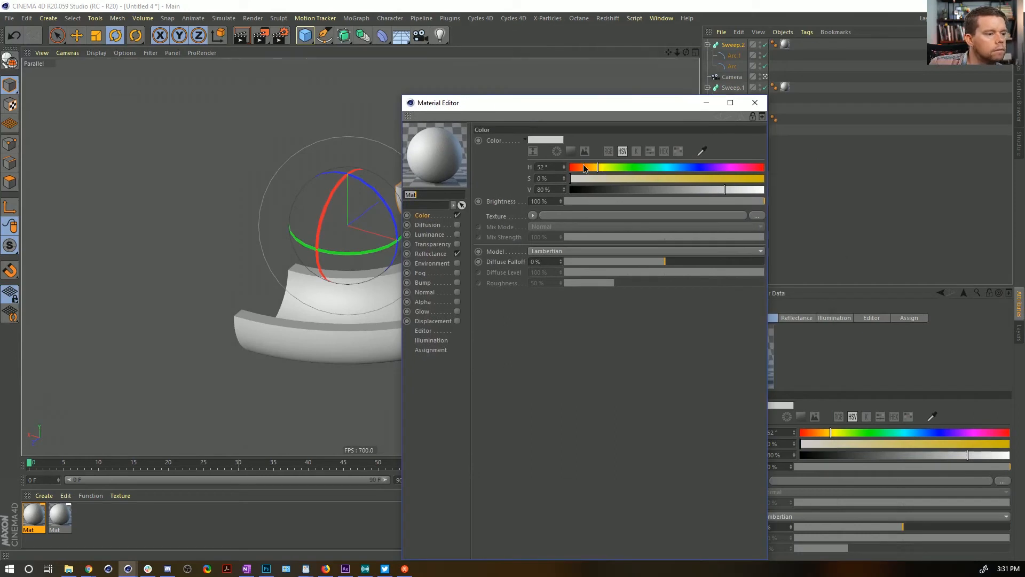
left_click_drag(585, 168, 579, 168)
left_click_drag(692, 177, 699, 178)
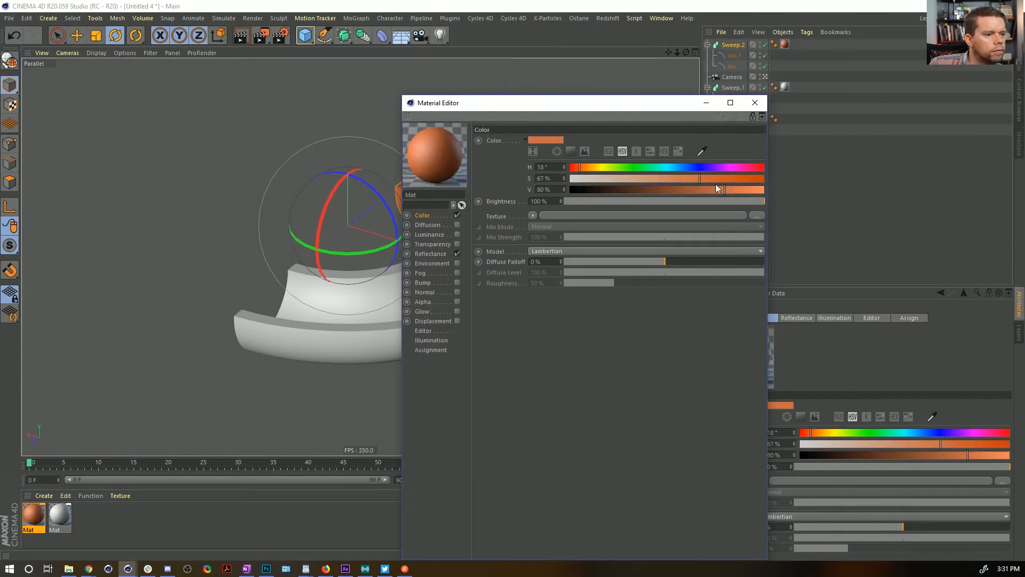
Move the orange Sweep down and back to about X 238, Y -1210, Z -2179 cm, visually aligned with the white track end
left_click(755, 103)
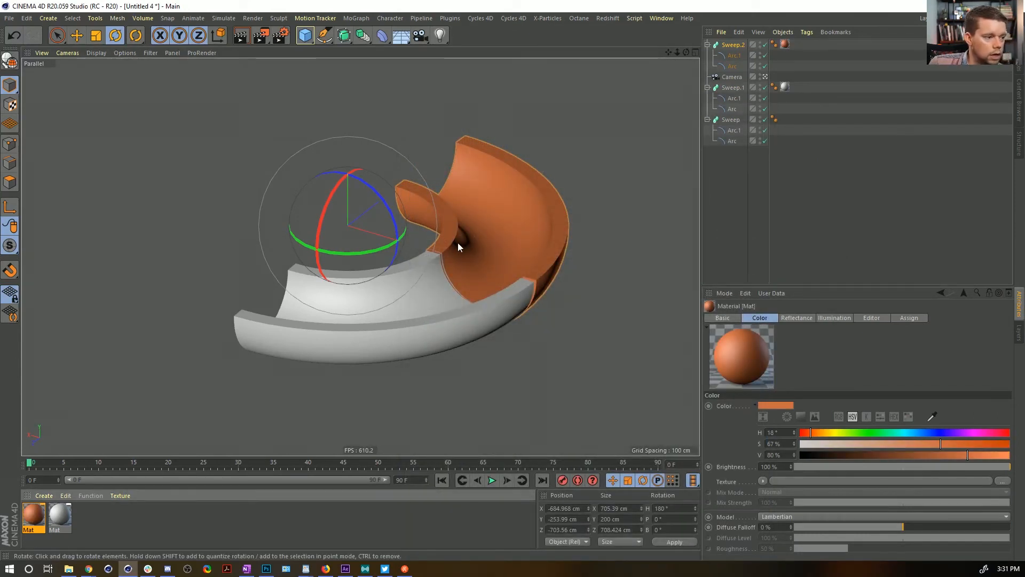
key("e")
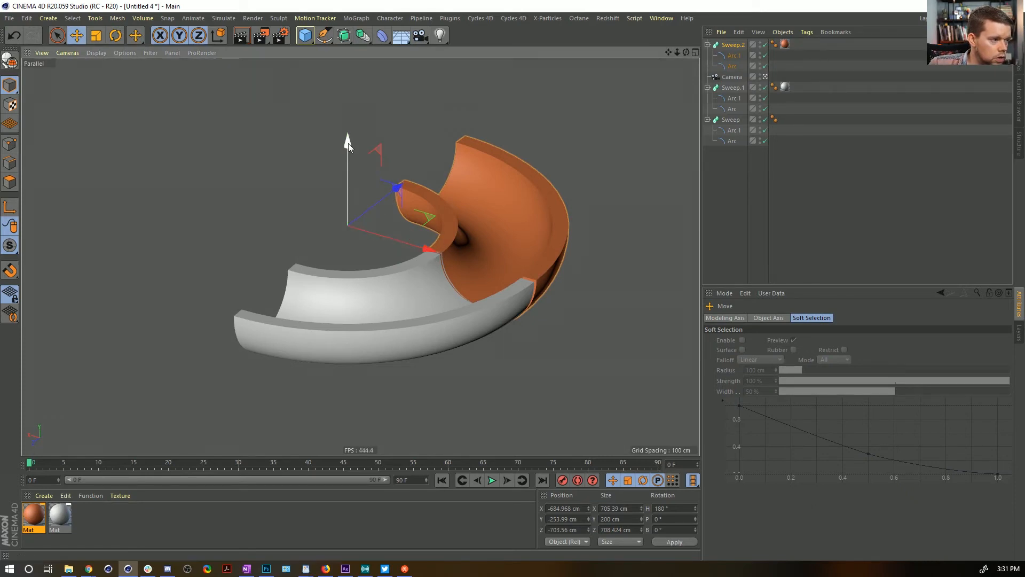
left_click_drag(348, 143, 348, 319)
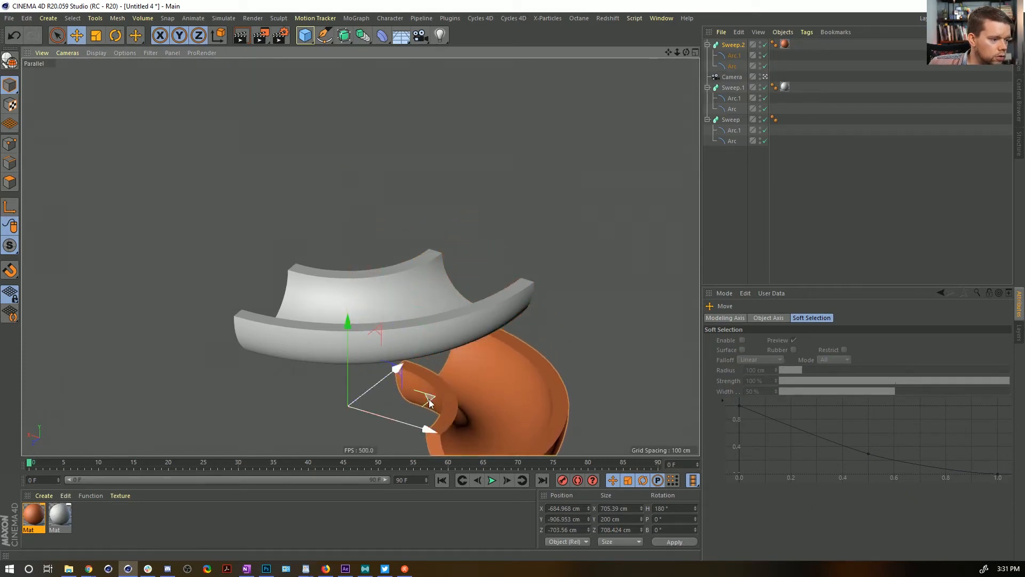
left_click_drag(430, 403, 524, 191)
left_click(733, 49)
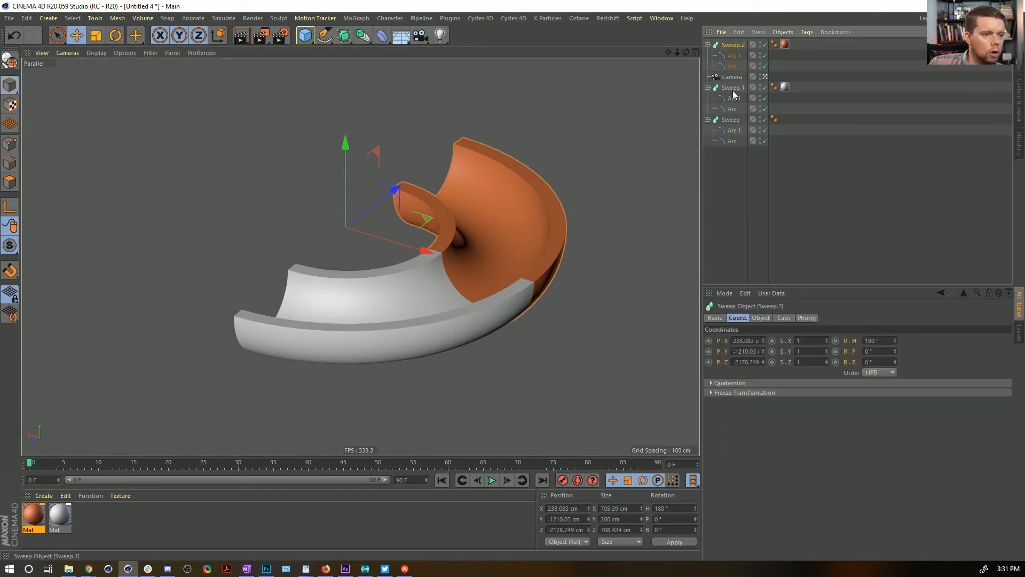
Place the Camera below all the Sweeps in the object hierarchy and keyframe its position and rotation at frame 20
left_click_drag(732, 78, 725, 145)
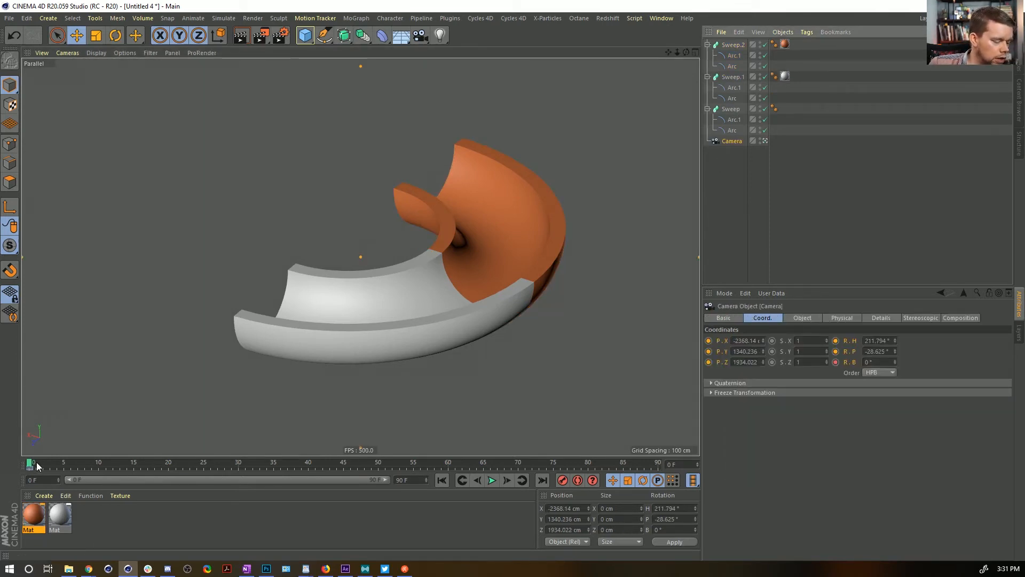
left_click_drag(40, 462, 161, 480)
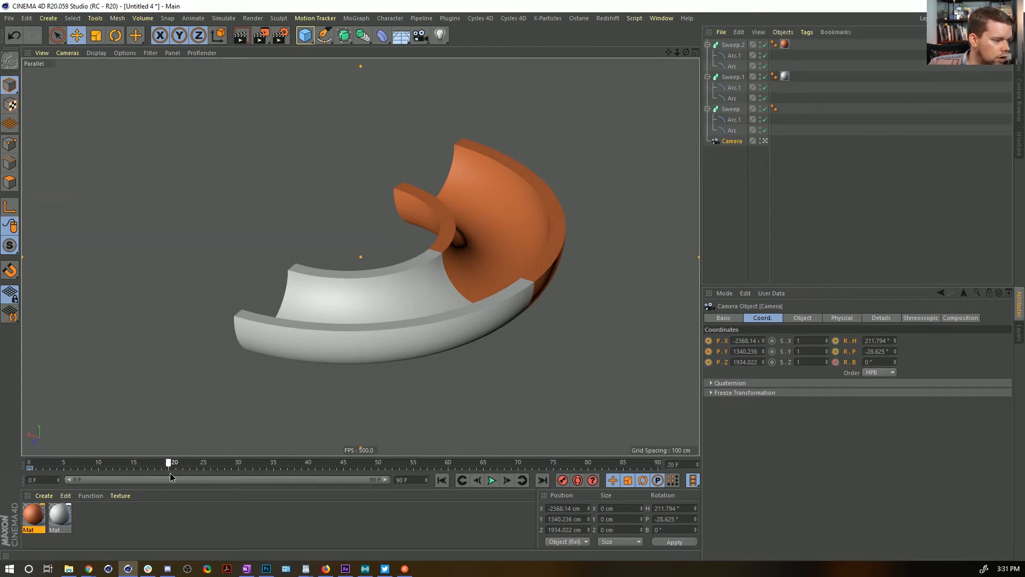
left_click(835, 350, "ctrl")
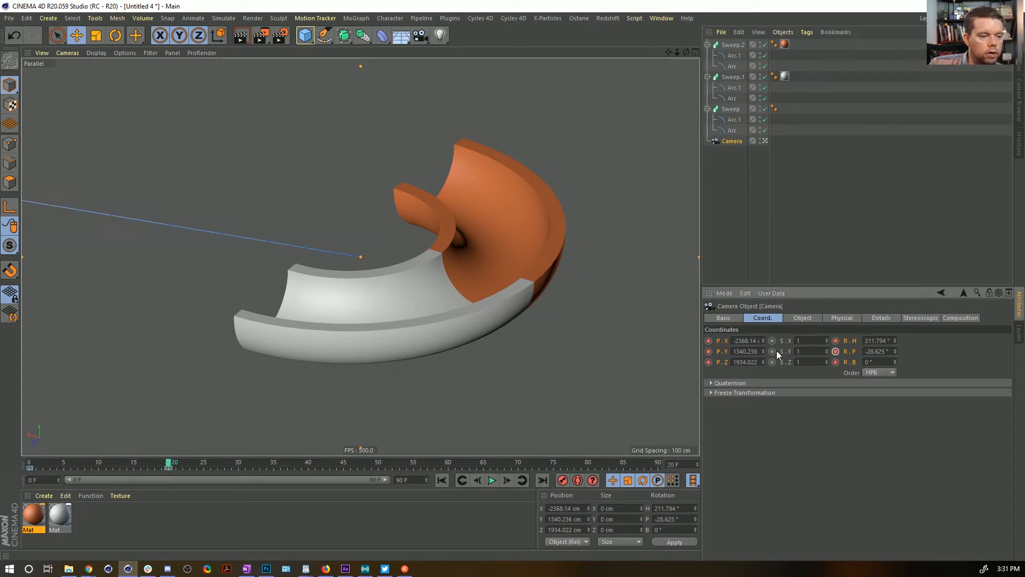
At frame 40, orbit and reframe the Camera to about 309° heading and -40° pitch, viewing the orange piece from another side
left_click_drag(213, 462, 308, 471)
left_click_drag(492, 264, 404, 333, "alt")
right_click_drag(403, 334, 490, 256, "alt")
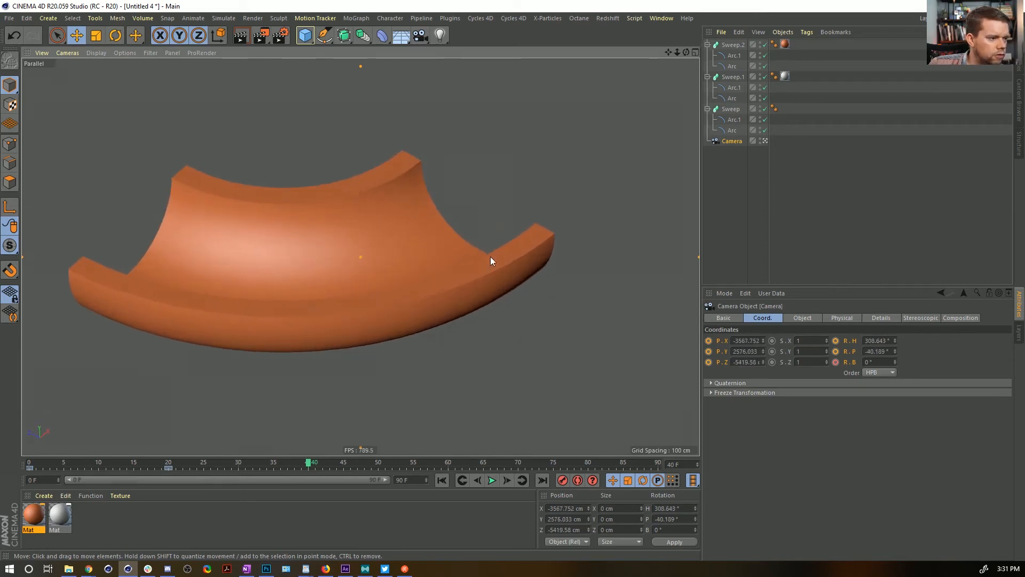
Keyframe the camera's position and rotation at frame 40
left_click(709, 351)
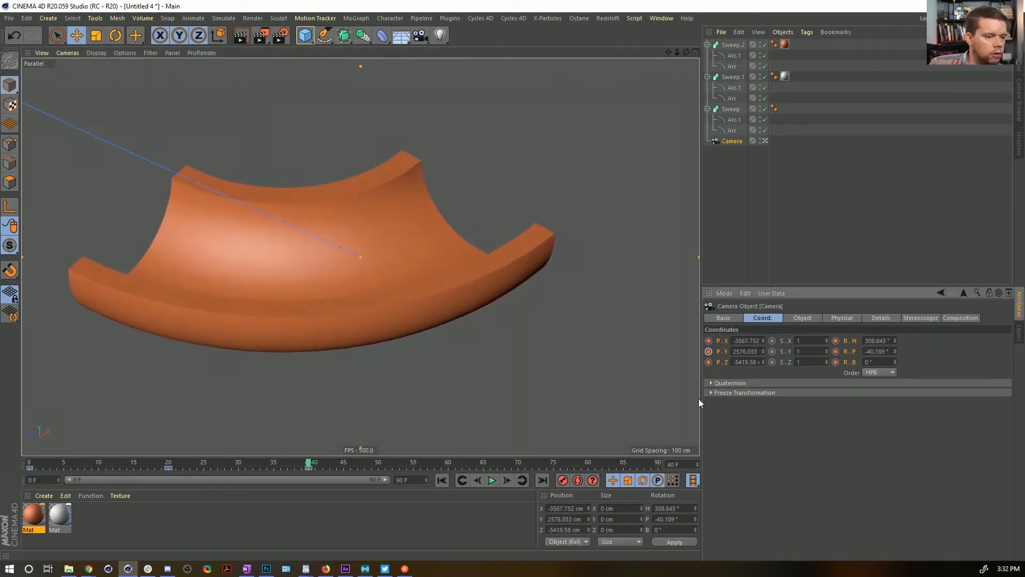
Duplicate the orange sweep, Sweep.2, and rotate the copy to a heading of 270°
left_click(733, 45)
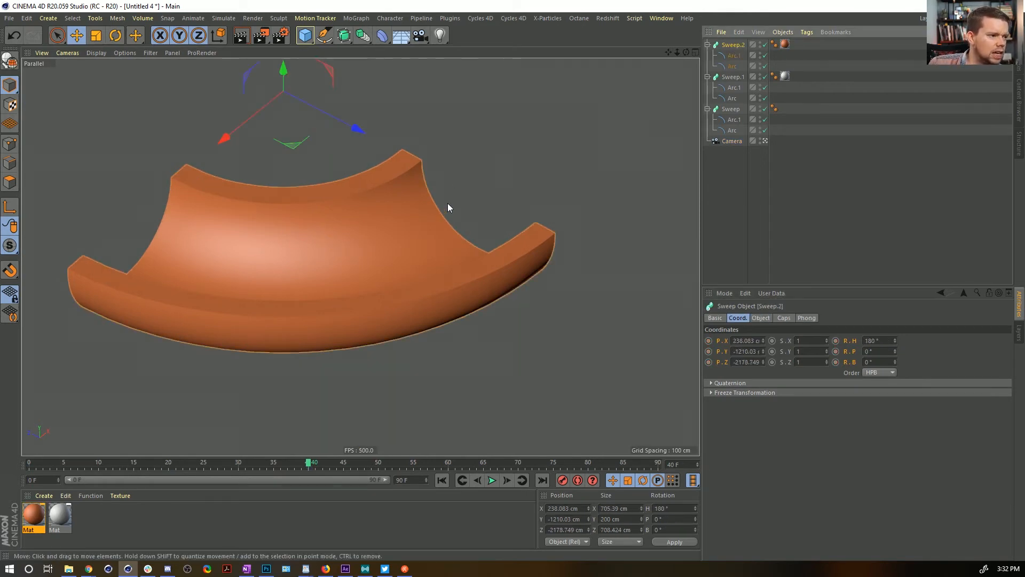
left_click_drag(415, 222, 380, 152, "alt")
right_click_drag(394, 161, 321, 208, "alt")
left_click_drag(322, 207, 443, 232, "alt")
key("o")
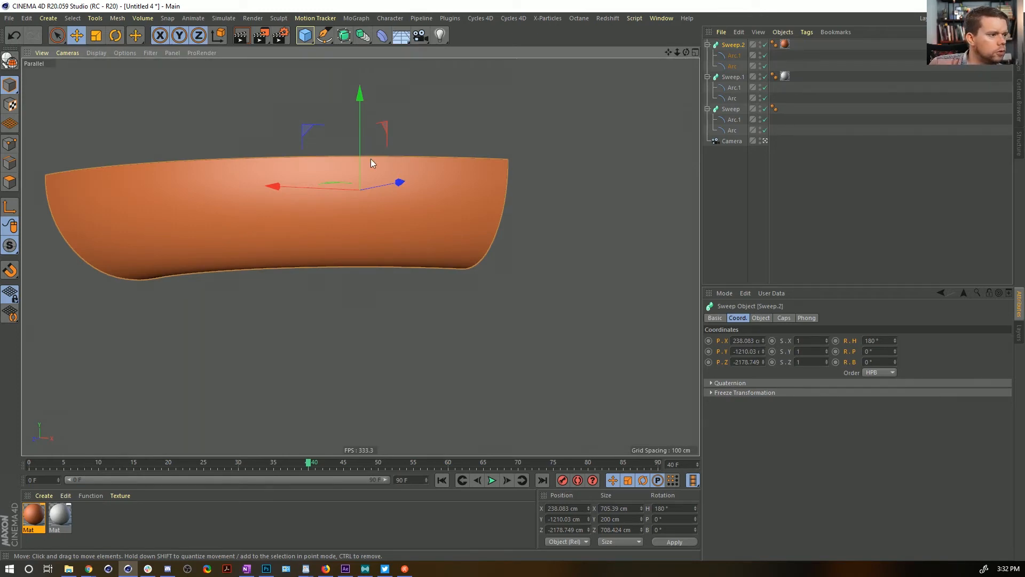
left_click_drag(372, 163, 419, 219, "alt")
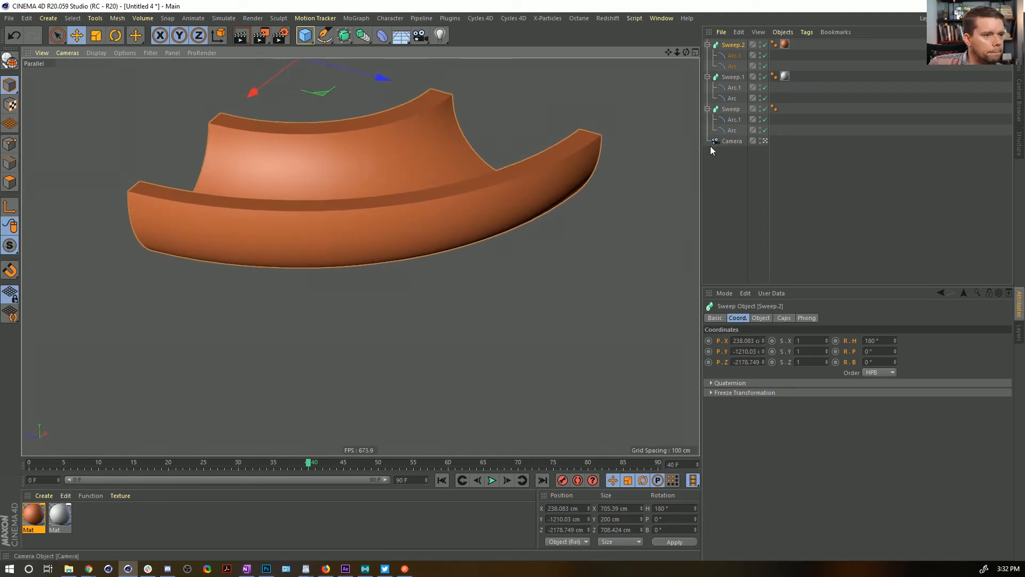
key("ctrl+c")
key("ctrl+v")
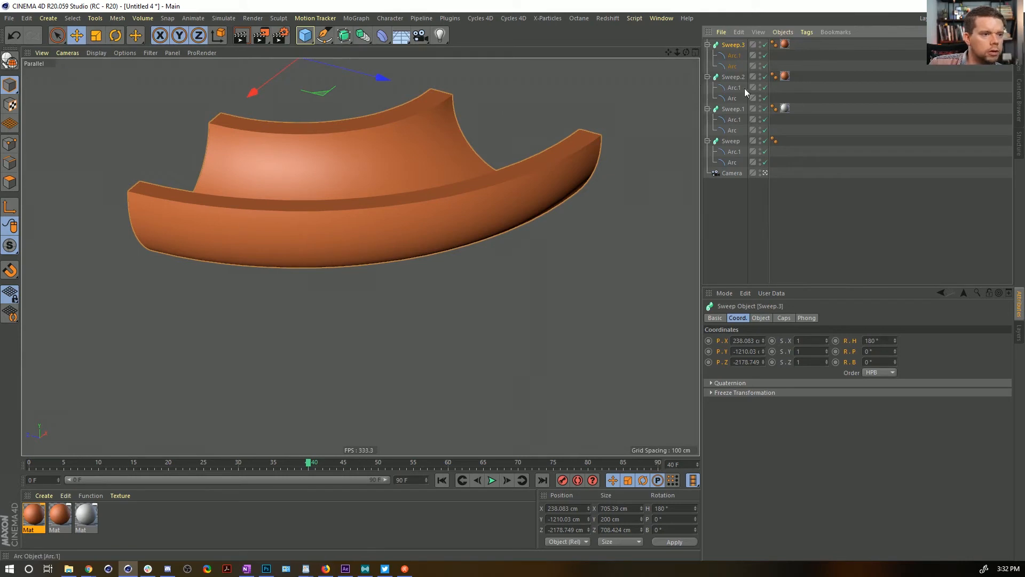
key("r")
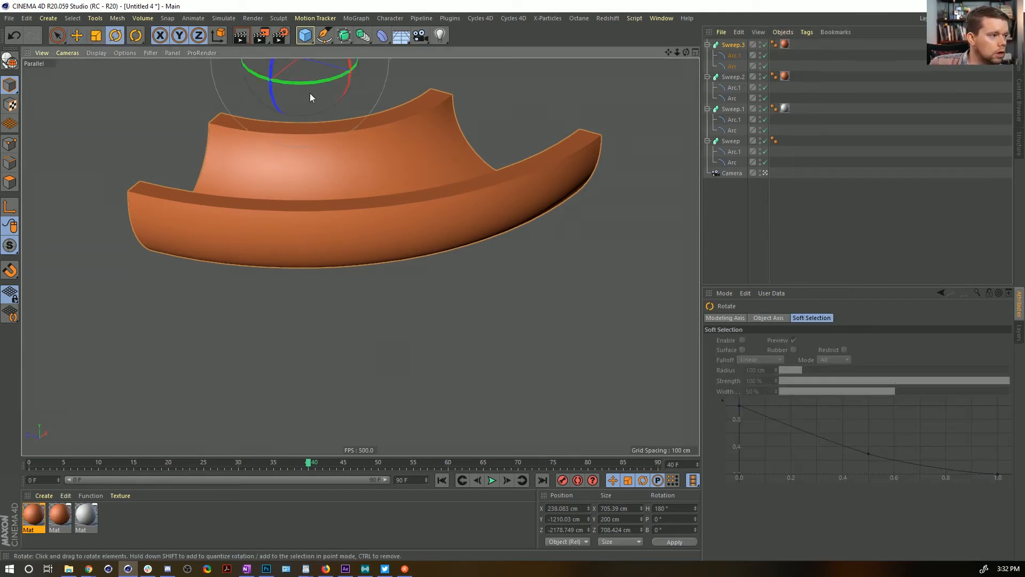
left_click_drag(304, 85, 346, 81)
Duplicate the orange material and recolour the new sweep's own material green with a hue of 125°
left_click(39, 518)
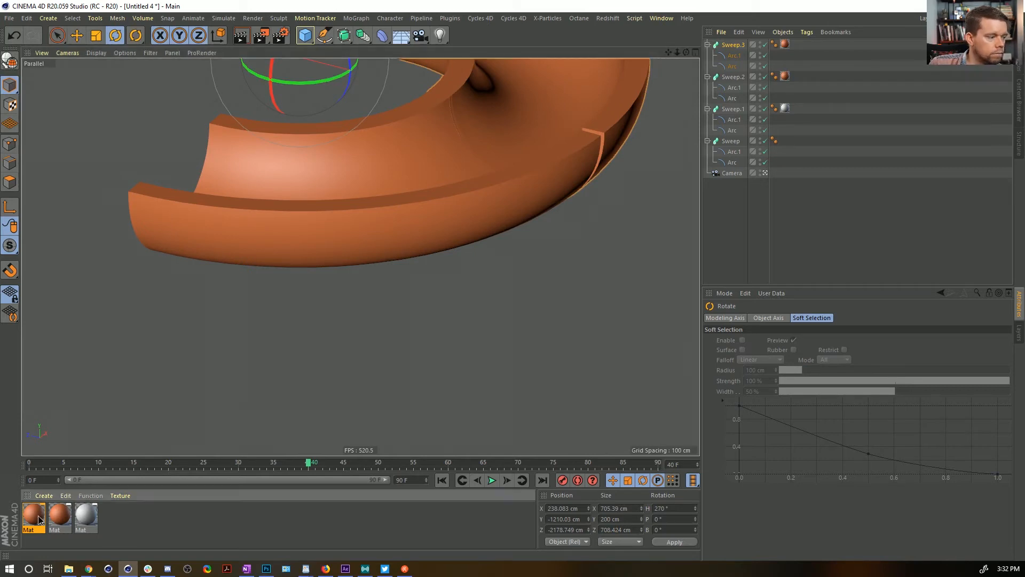
left_click_drag(33, 519, 39, 520, "ctrl")
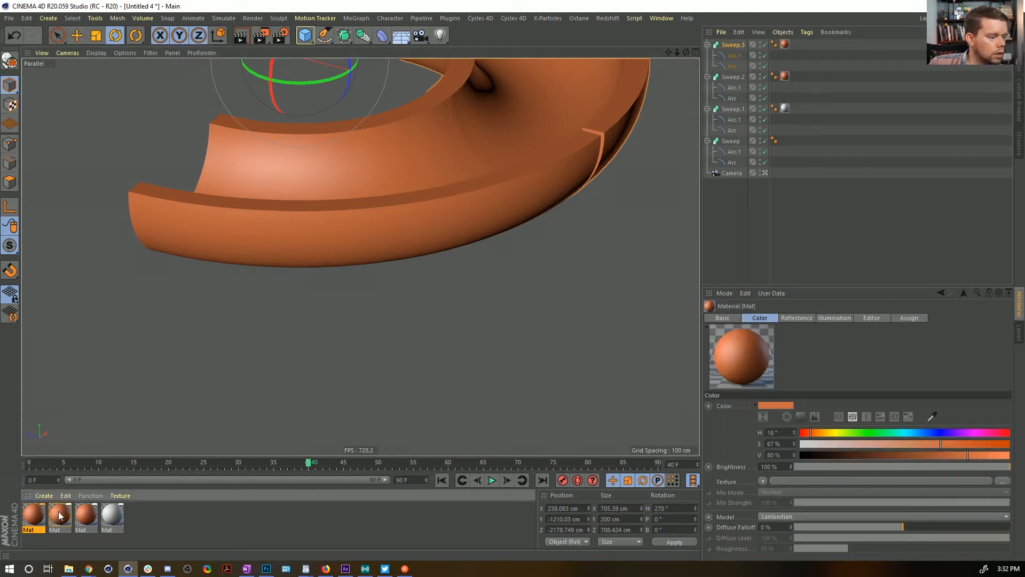
double_click(59, 515)
left_click(872, 432)
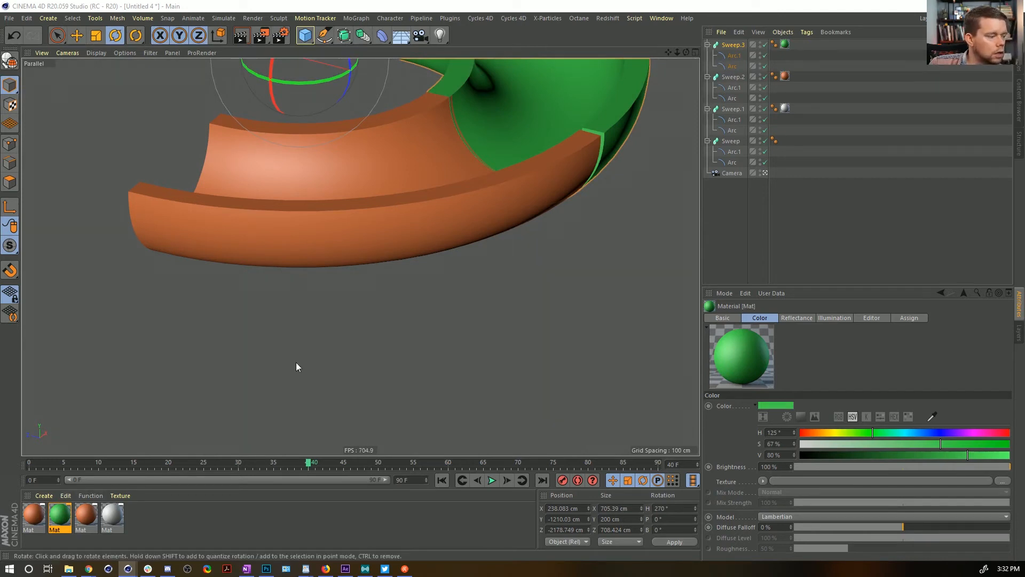
Move the green sweep clear of the orange one, to about X 655, Y -1282, Z -1560 cm
left_click_drag(565, 110, 354, 112, "alt")
key("e")
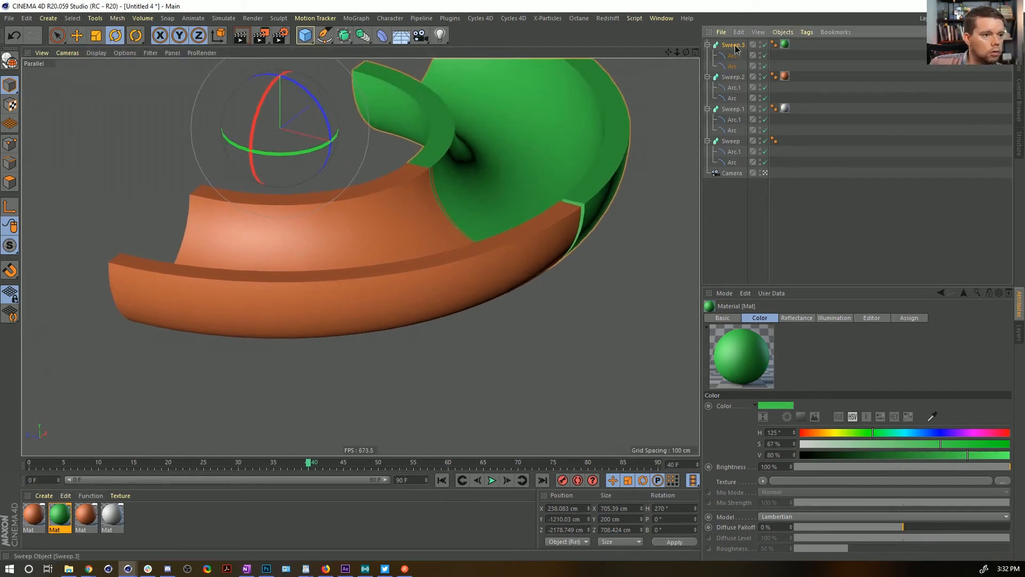
left_click(510, 144)
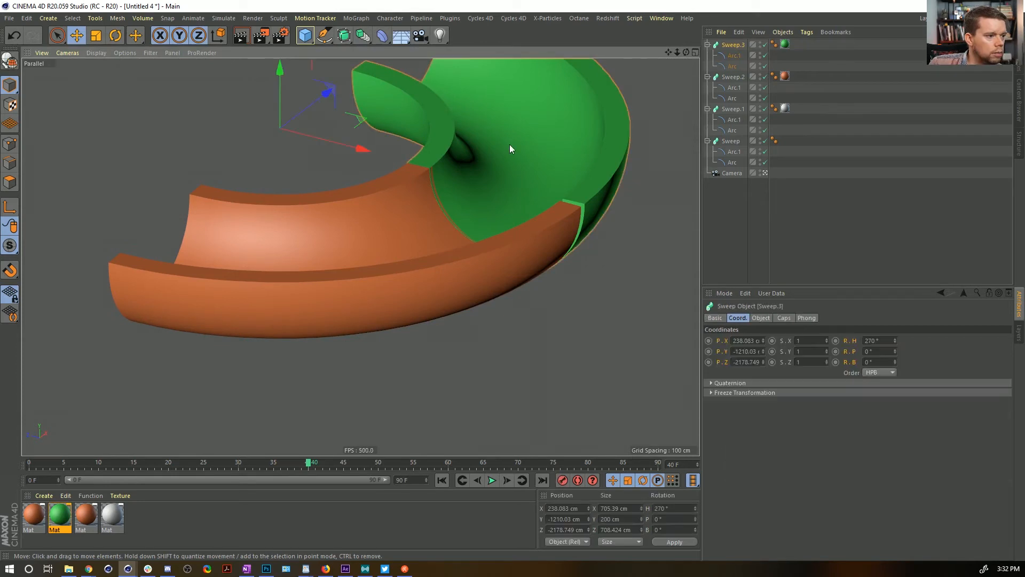
left_click_drag(280, 75, 279, 98)
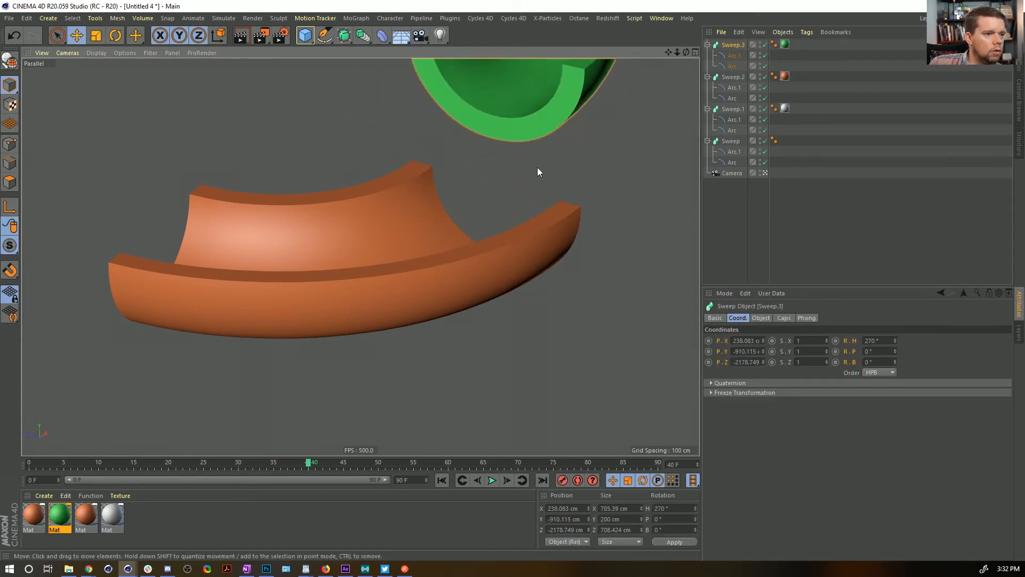
left_click_drag(332, 184, 178, 106)
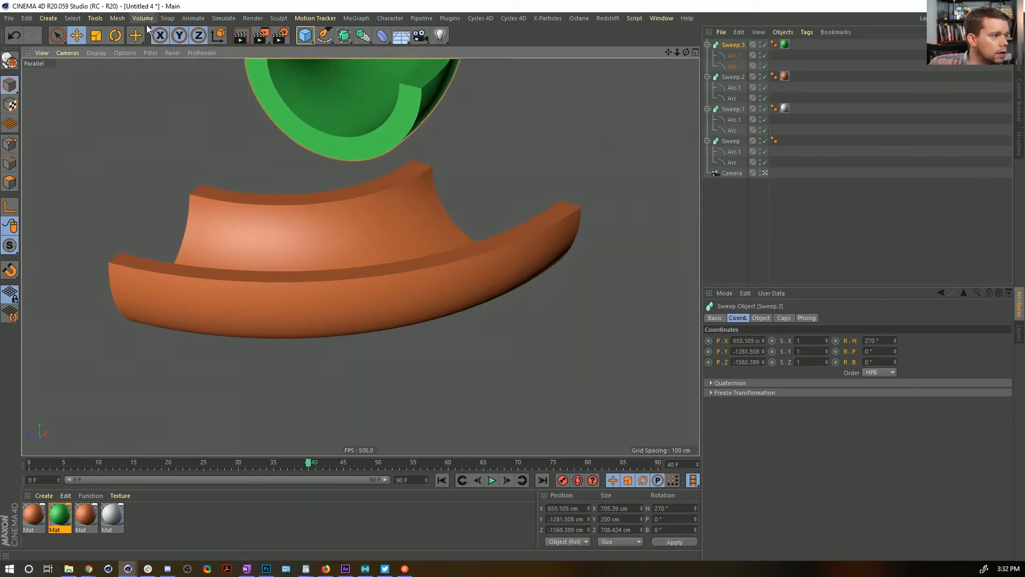
Lock the X and Z axes, raise the green sweep to about Y -877 cm, and unlock both axes
left_click(160, 36)
left_click(198, 35)
left_click_drag(261, 182, 267, 103)
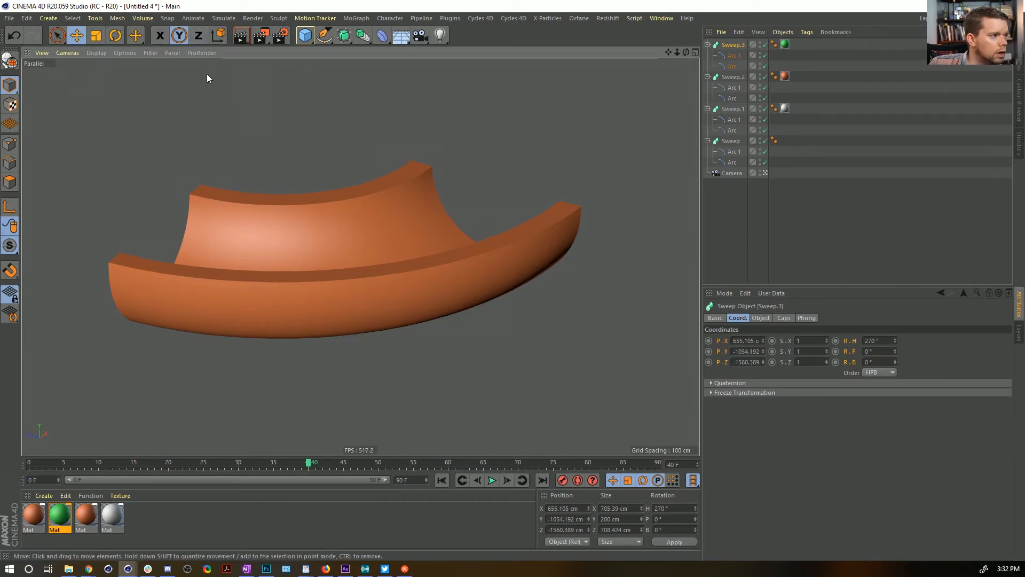
left_click(199, 35)
left_click(160, 36)
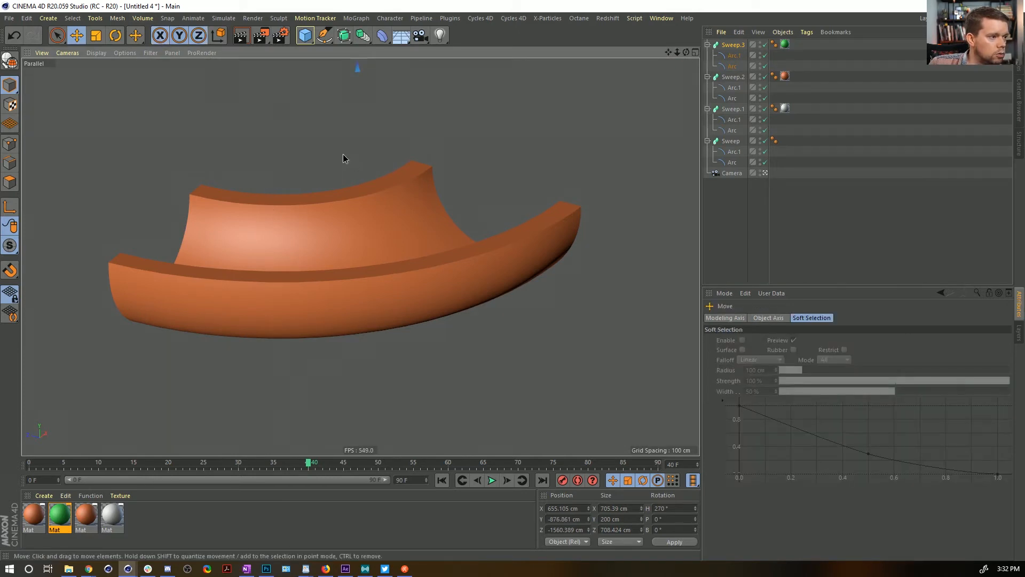
Align the green sweep's open end with the orange sweep's end, at about X 564, Y -1403, Z -1982 cm
left_click_drag(342, 153, 509, 444)
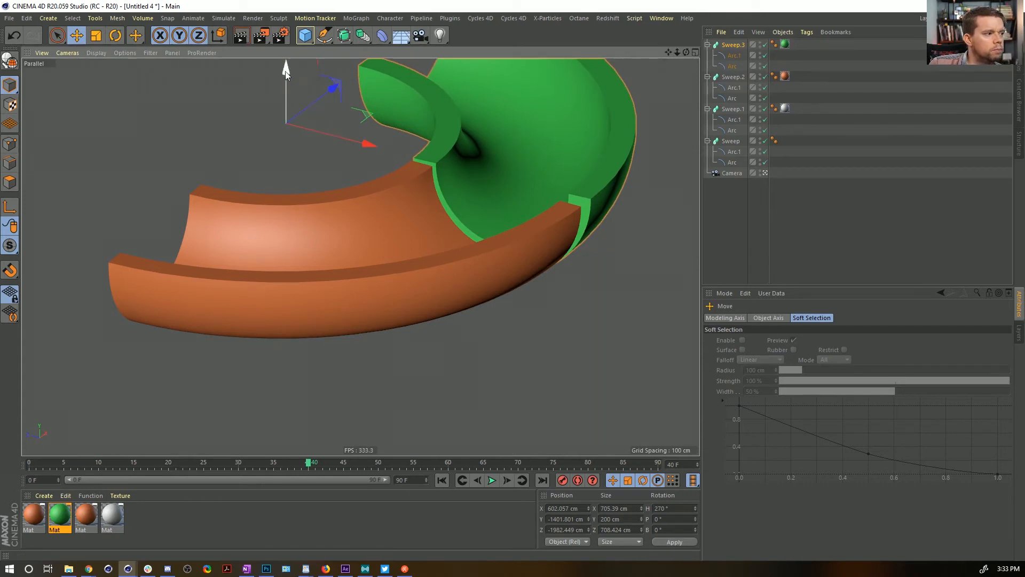
mouse_move(286, 69)
left_mouse_down()
mouse_move(276, 59)
mouse_move(274, 120)
mouse_move(287, 72)
left_mouse_up()
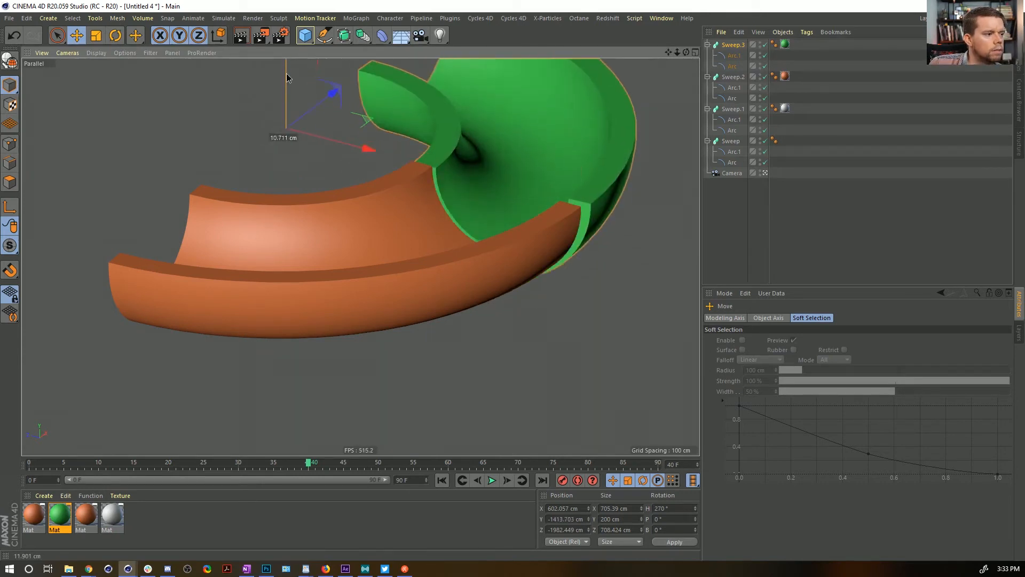
left_click_drag(335, 98, 361, 124)
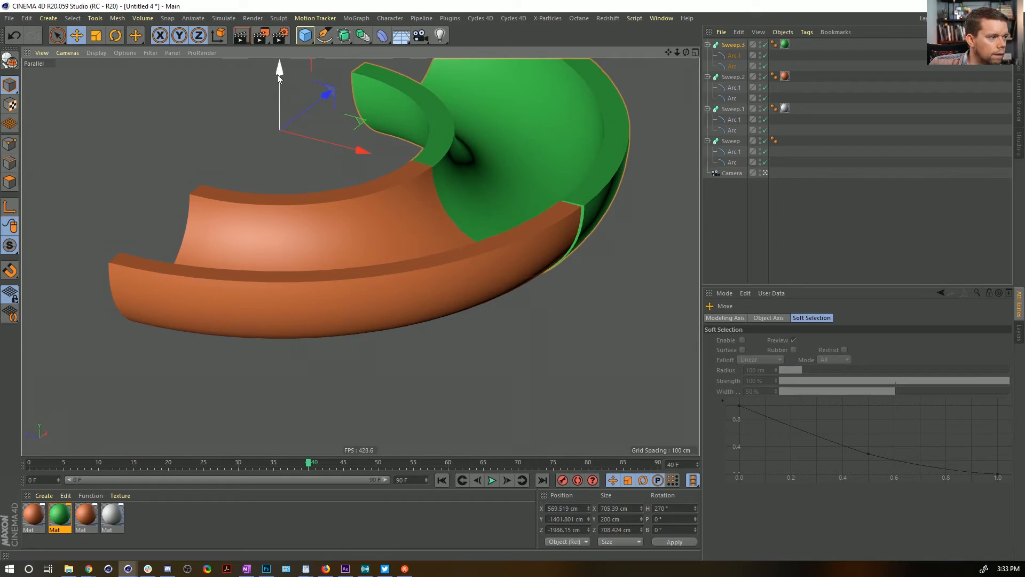
left_click_drag(277, 75, 279, 72)
left_click_drag(410, 206, 407, 213)
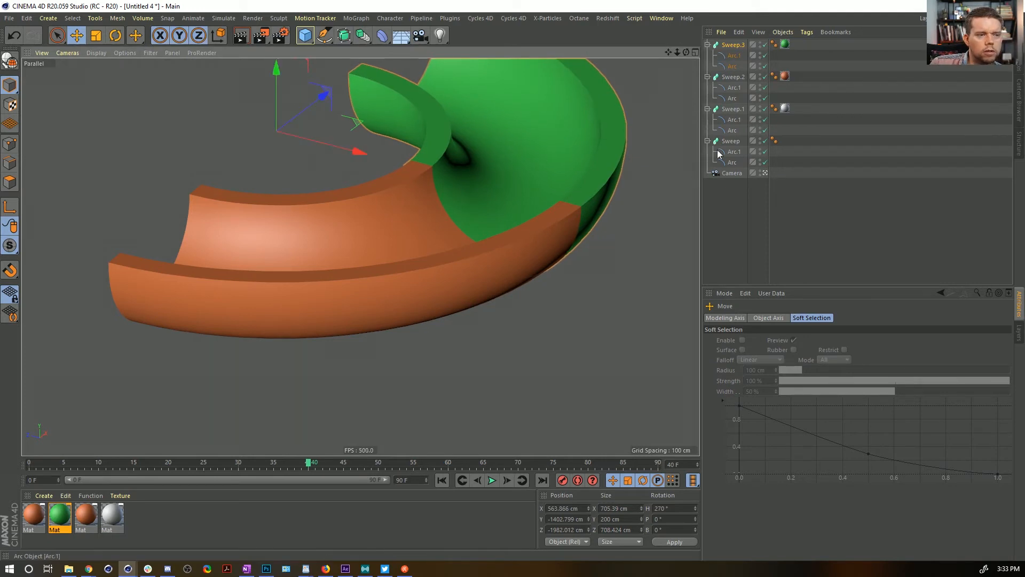
Keyframe the camera's current view at frame 60 and check the view stored at frame 40
left_click(734, 174)
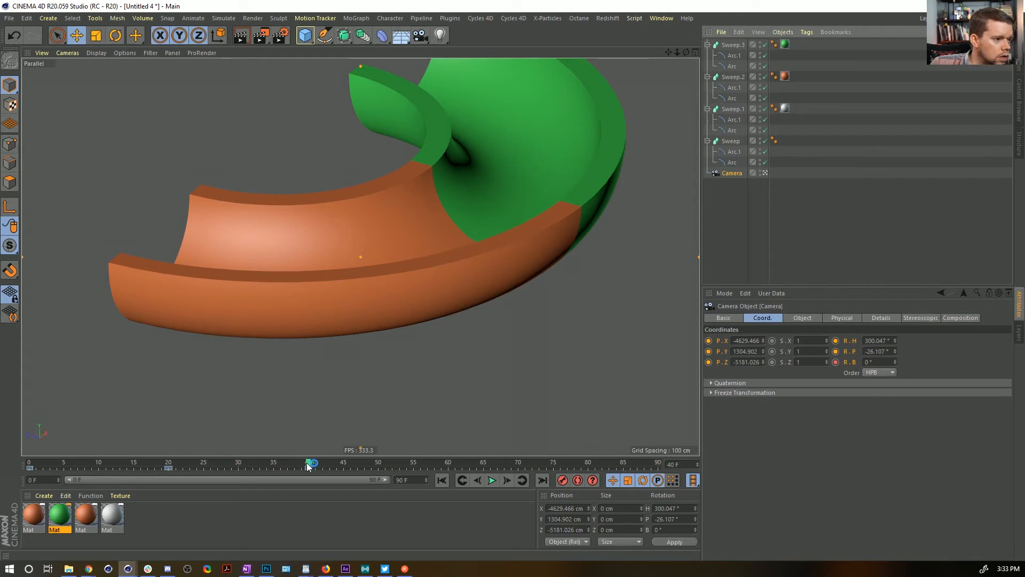
left_click(448, 464)
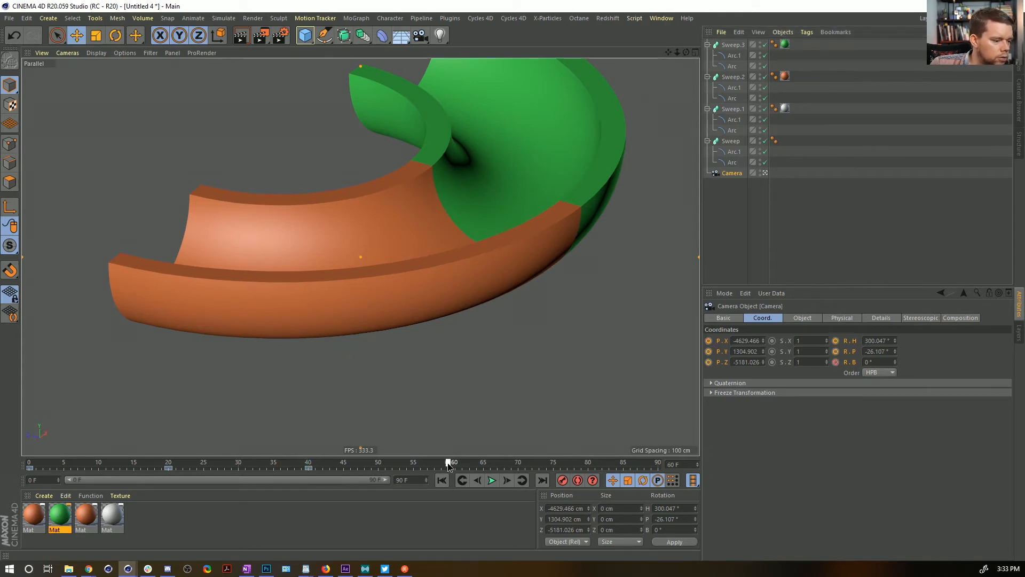
left_click(316, 463)
mouse_move(319, 463)
left_mouse_down()
mouse_move(245, 470)
mouse_move(310, 468)
left_mouse_up()
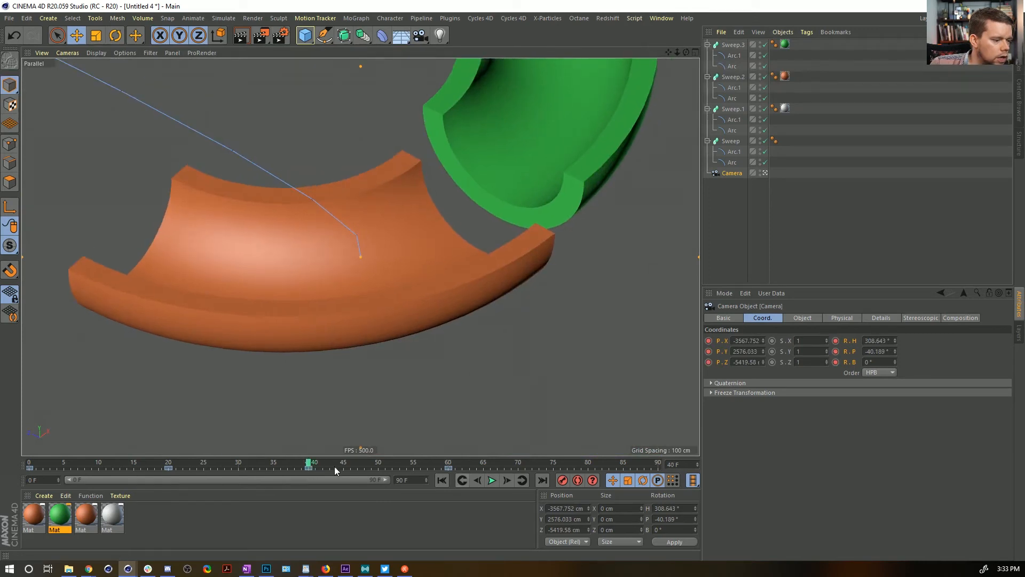
Delete the camera's keyframe at frame 40 and move the frame 60 keyframe to frame 40
left_click(310, 469)
key("Delete")
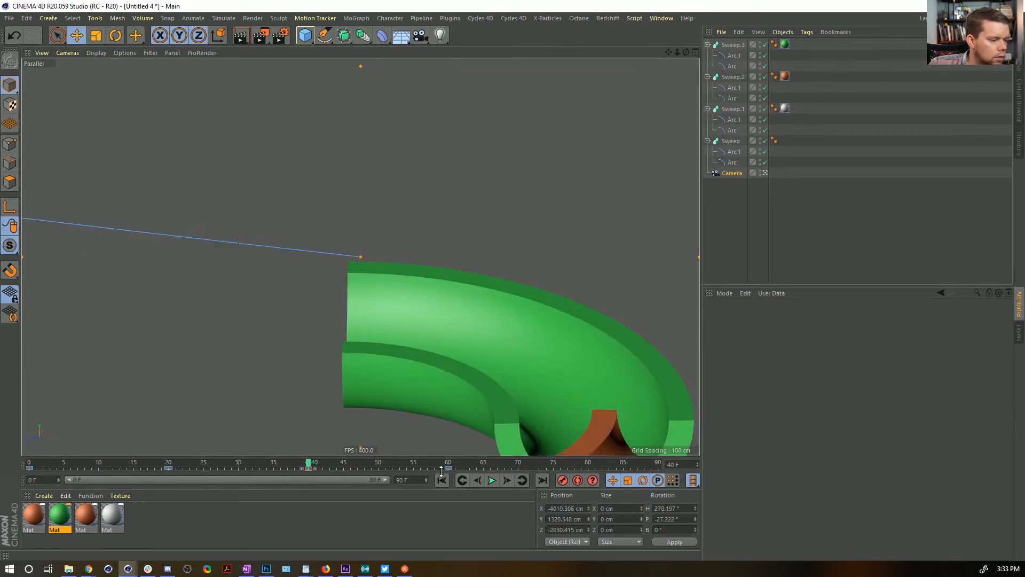
key("ctrl+z")
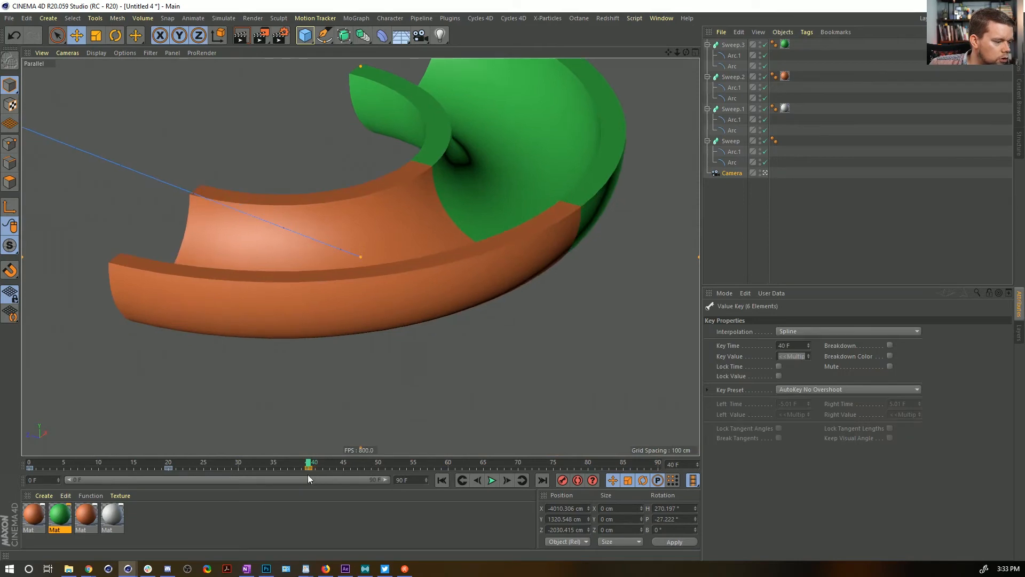
Keyframe the camera at frame 60, orbited to about heading 375.7° and pitch 34° so the green sweep visually joins the dark grey one
left_click_drag(307, 463, 323, 484)
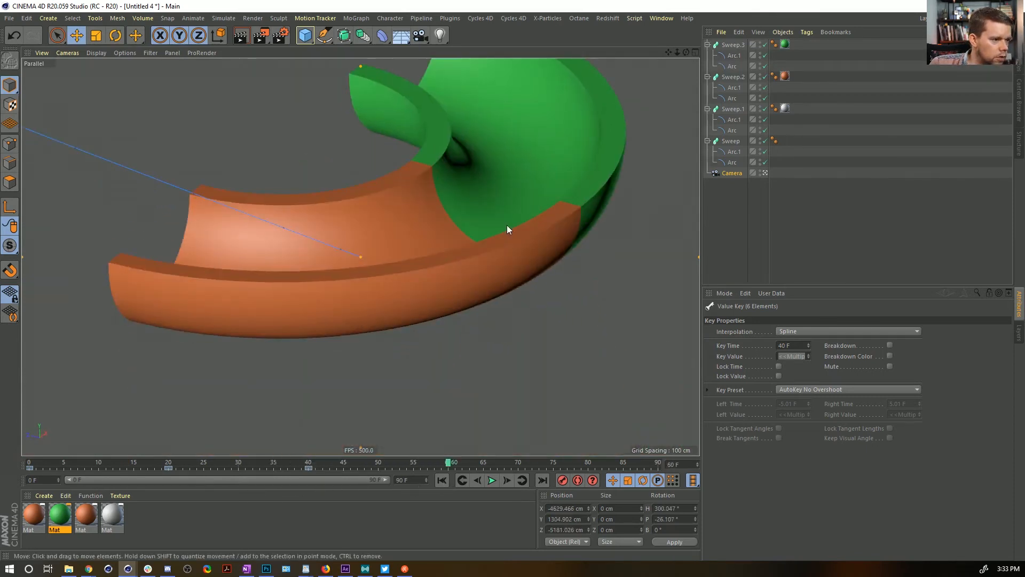
left_click_drag(507, 225, 350, 165, "alt")
left_click_drag(498, 133, 331, 386, "alt")
scroll(372, 358, "down", 5)
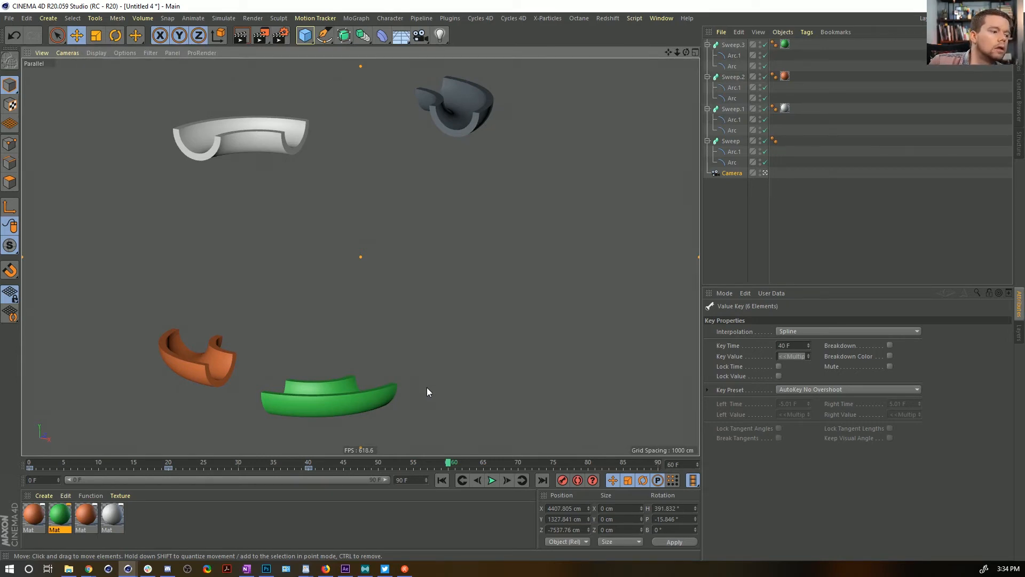
left_click_drag(427, 391, 396, 323, "alt")
middle_click_drag(397, 323, 475, 211, "alt")
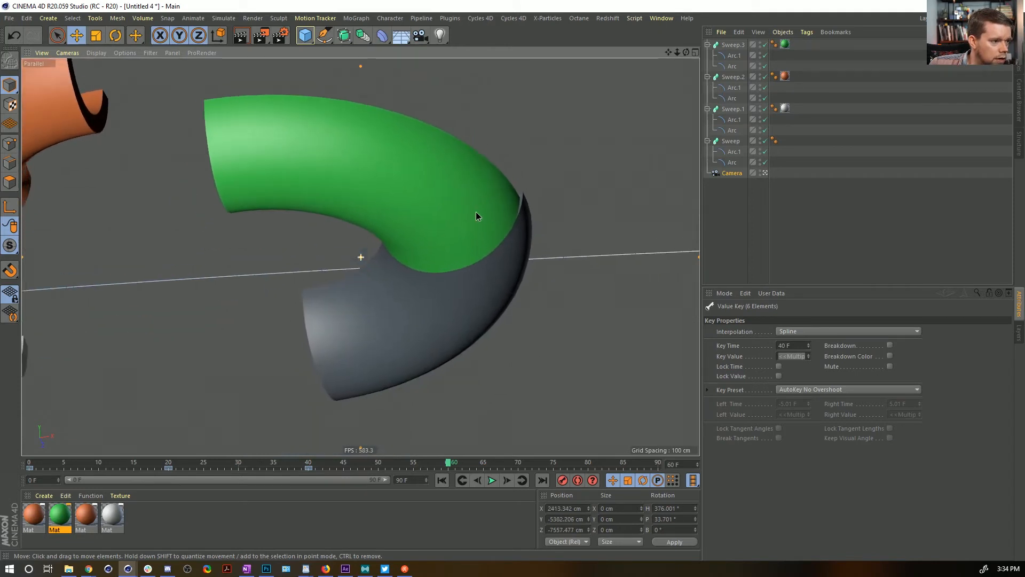
left_click_drag(475, 241, 475, 242, "alt")
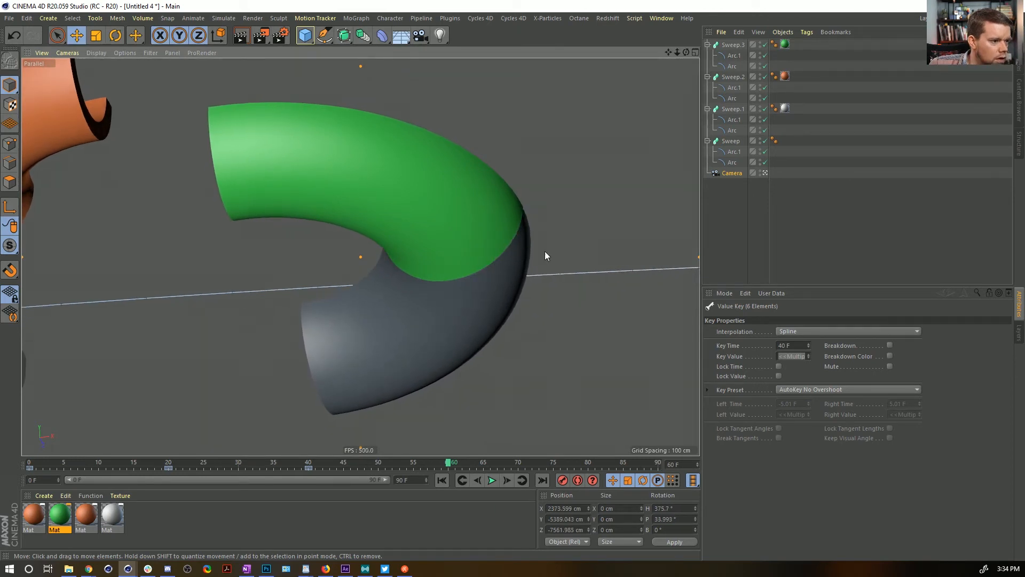
left_click(729, 173)
key("F9")
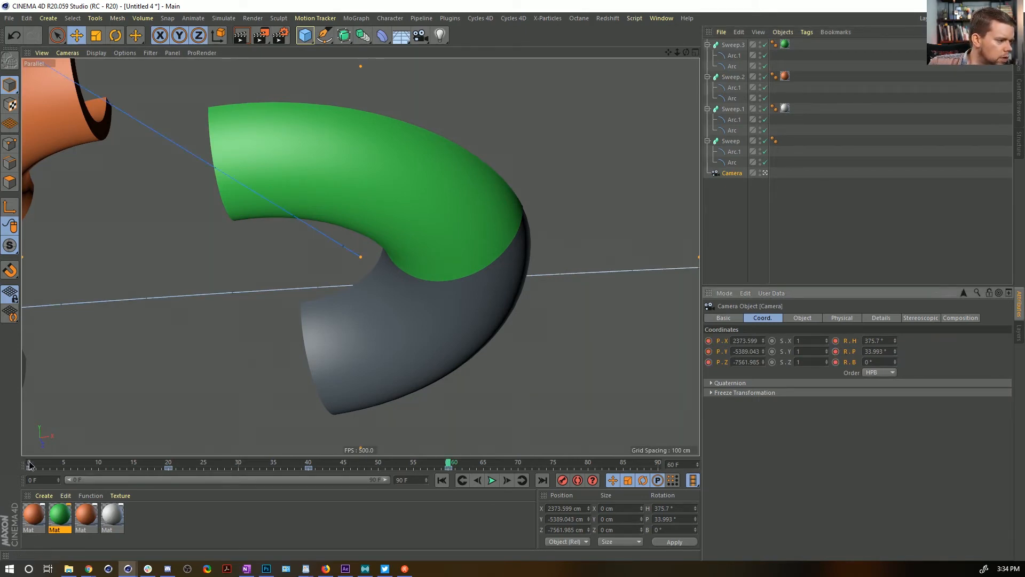
Copy the camera's frame 0 keyframe to frame 80 and play back the animation
left_click_drag(29, 465, 628, 509)
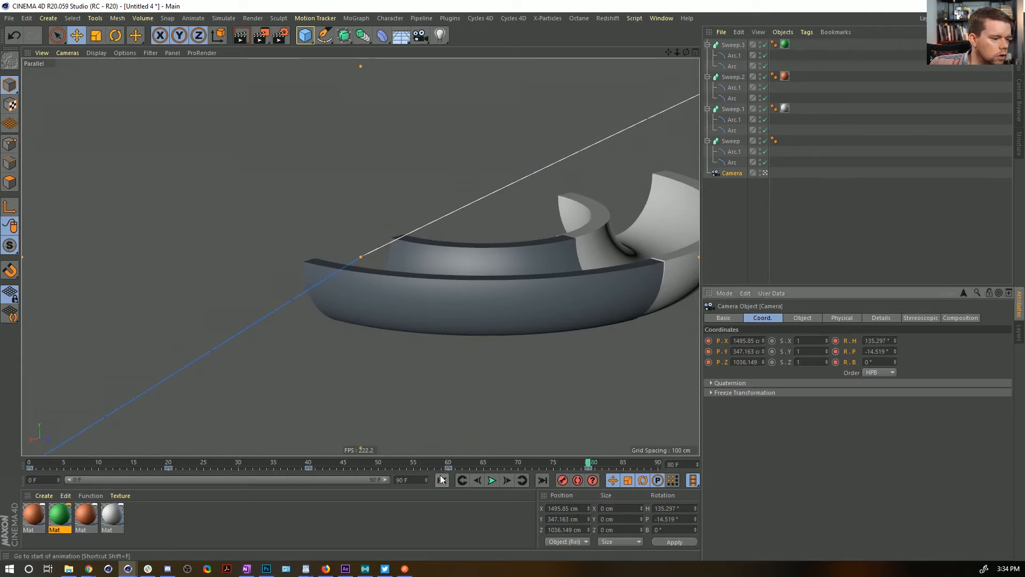
left_click(492, 480)
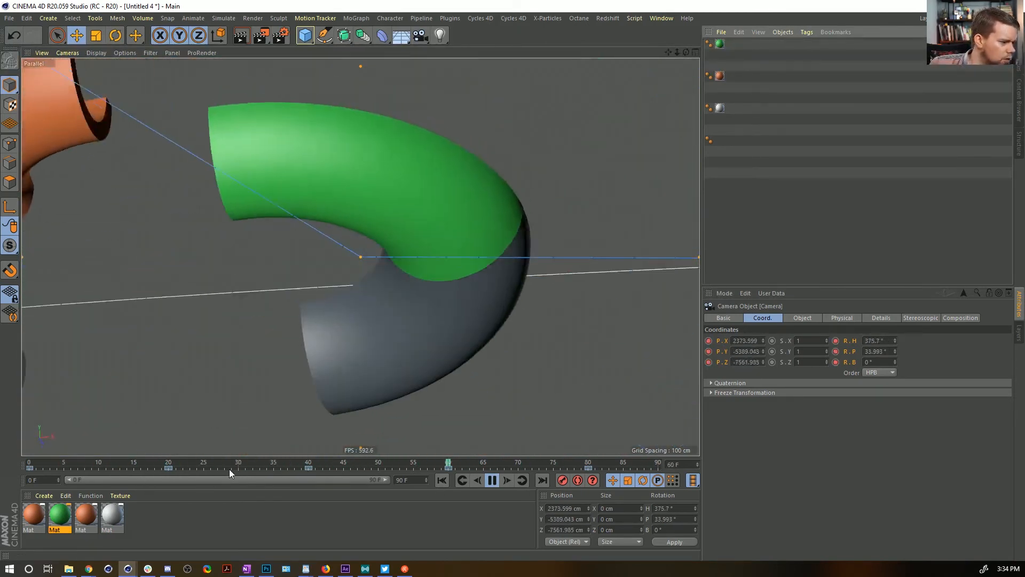
key("F8")
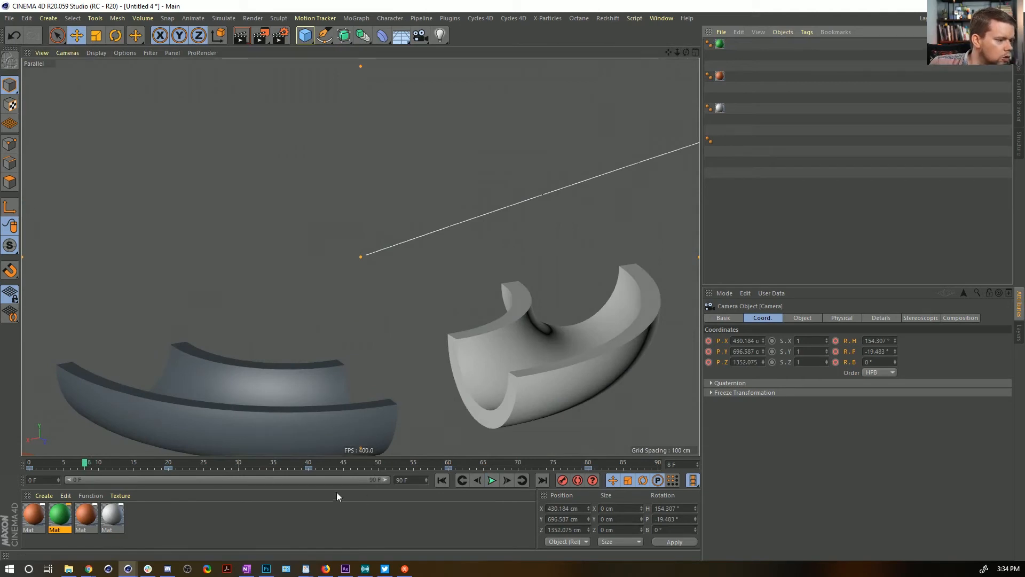
Set the animation's end to frame 180 and extend the visible timeline range to the full length
double_click(415, 480)
key("BackSpace")
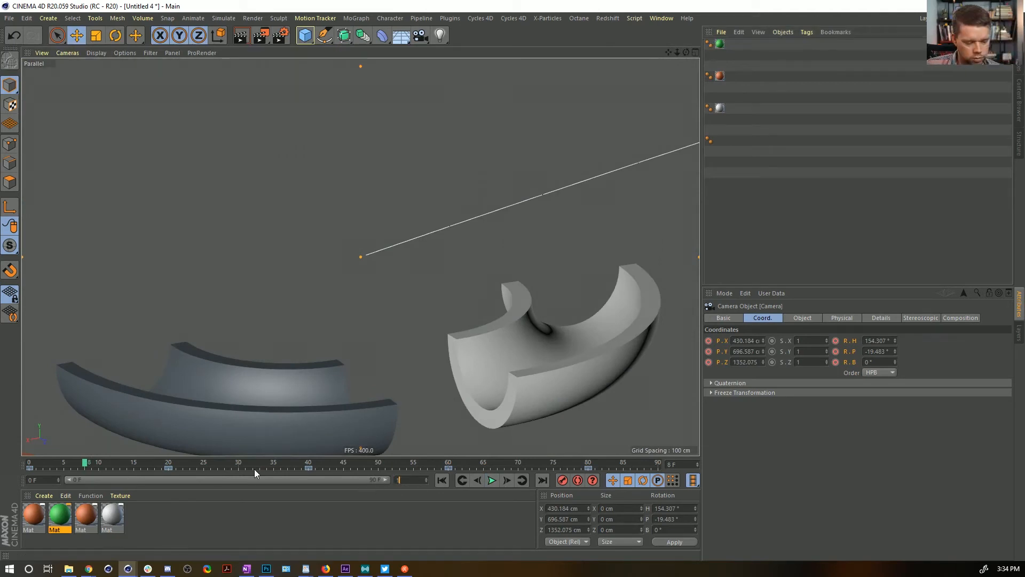
type("180")
key("Return")
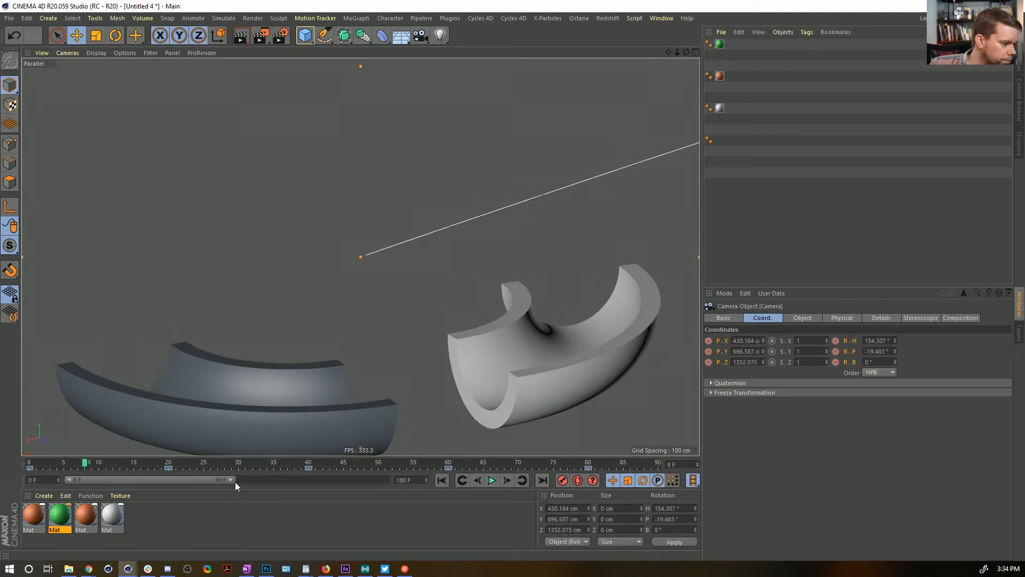
double_click(233, 479)
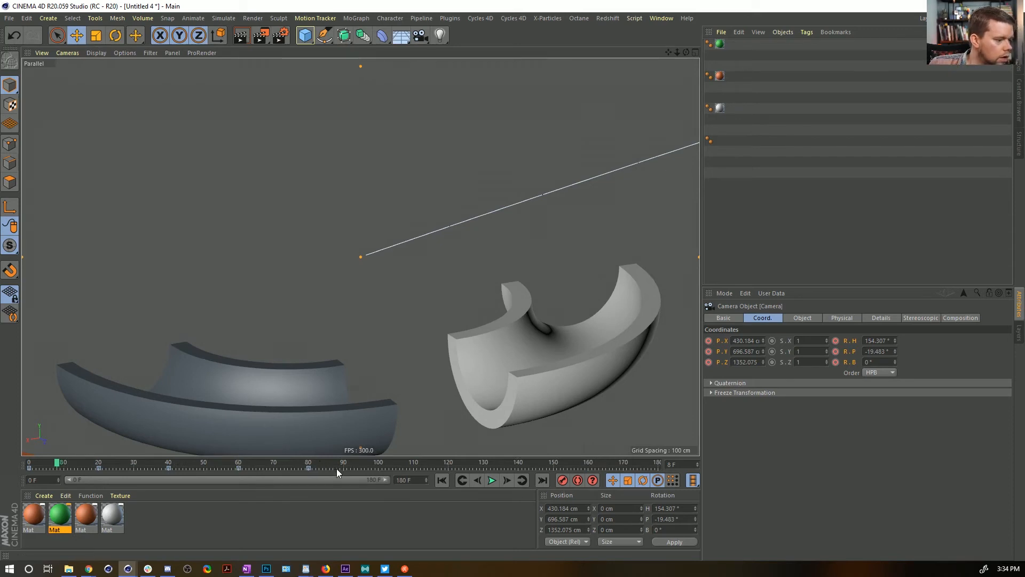
Duplicate the camera's frame 0 to 80 keyframes along the timeline so the orbit repeats through frame 160
left_click_drag(336, 469, 25, 468)
left_click_drag(341, 467, 642, 479)
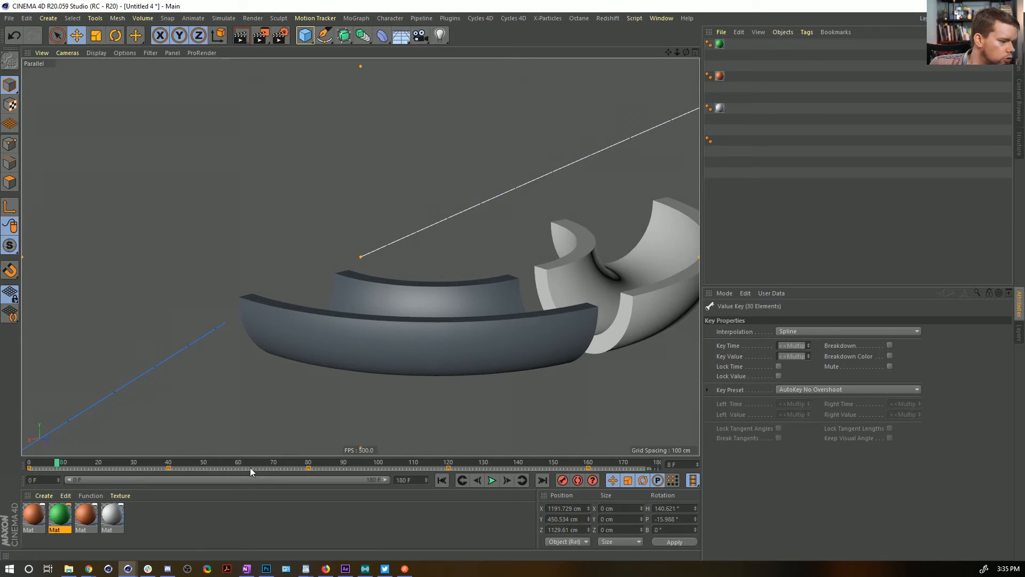
left_click_drag(250, 468, 322, 478)
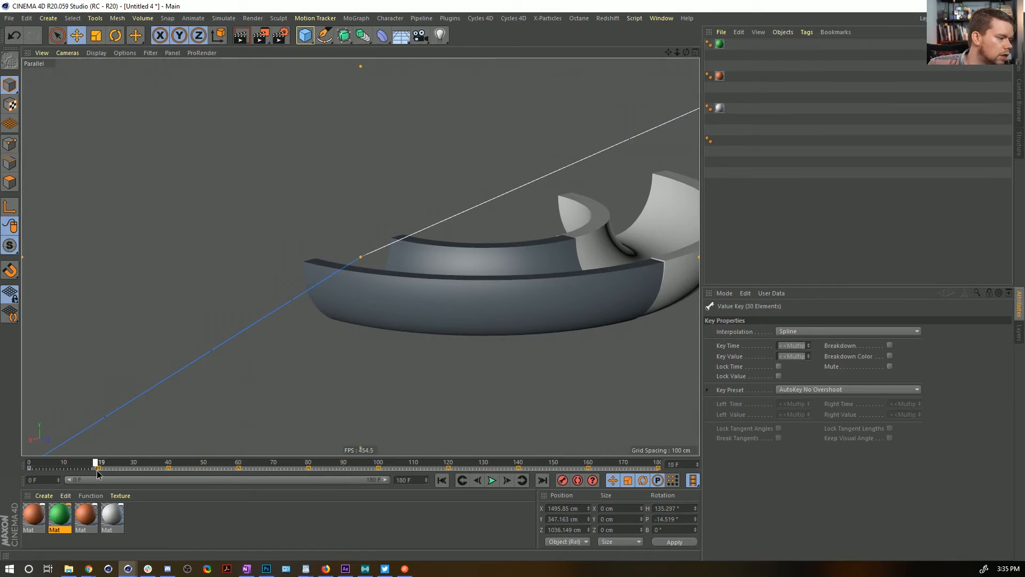
left_click_drag(98, 473, 593, 480)
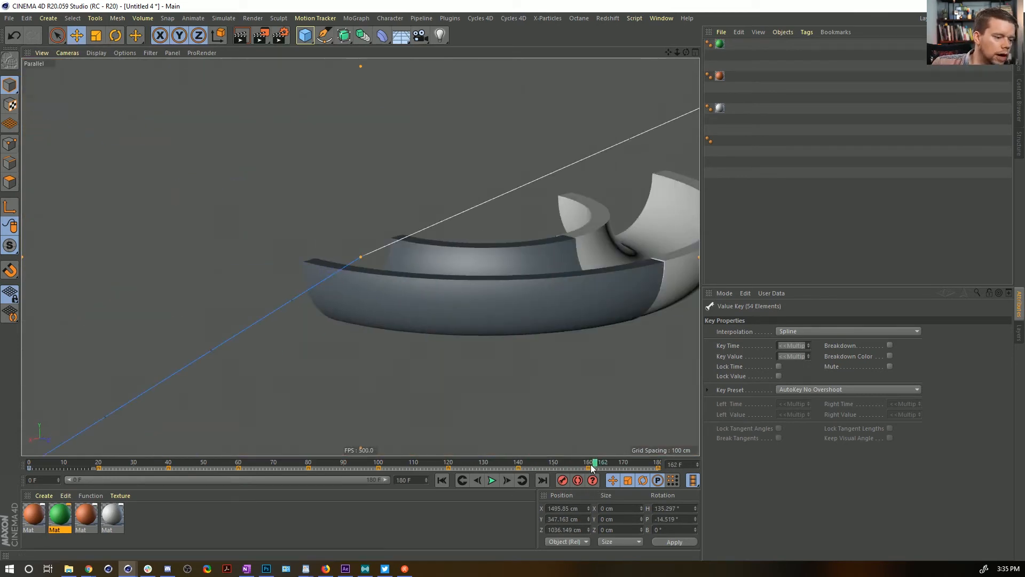
Set the animation's end to frame 159
type("1")
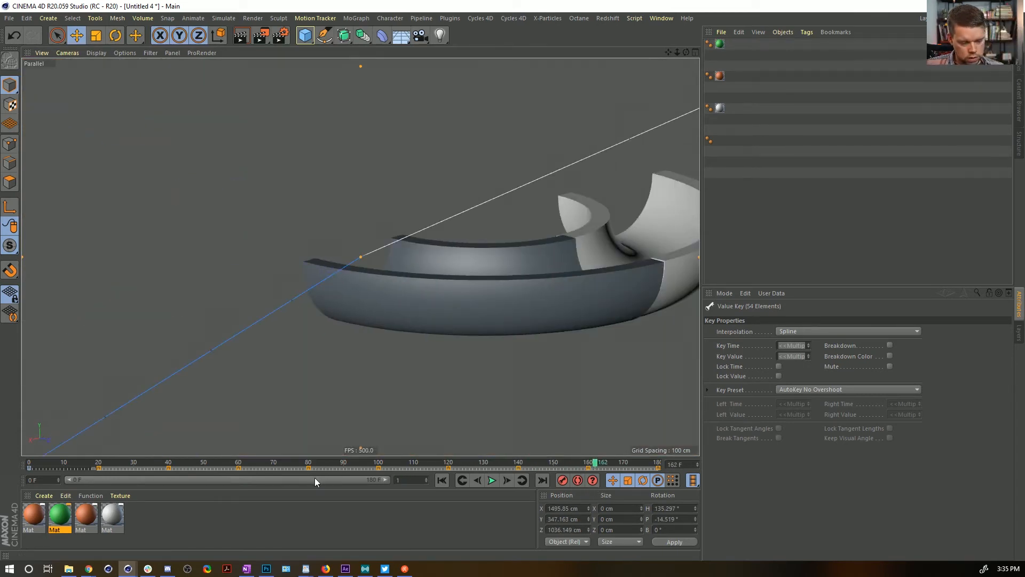
type("59")
key("Return")
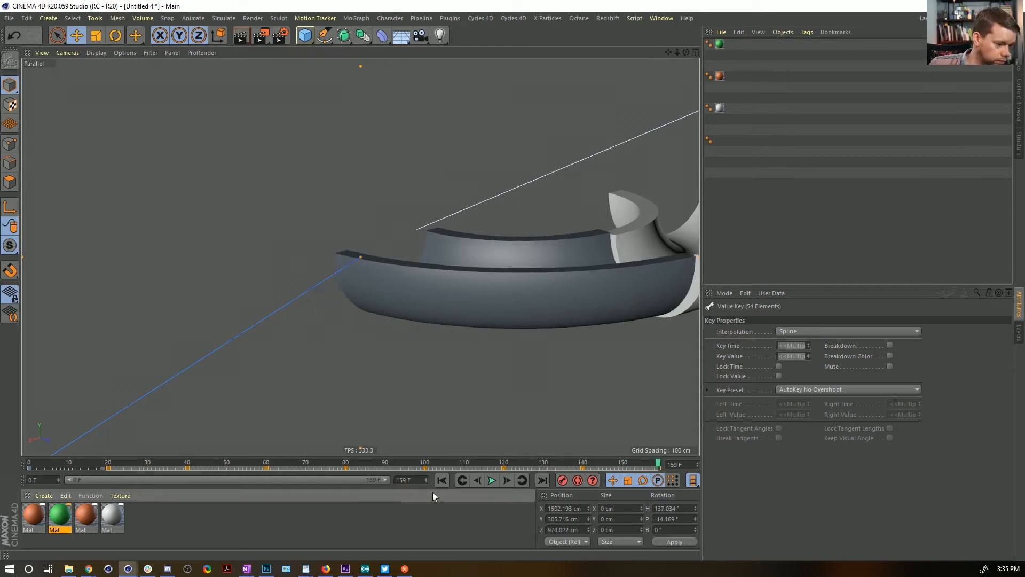
Select the camera, leave its view, and examine its motion path around the sweeps between frames 140 and 159
left_click_drag(586, 468, 618, 463)
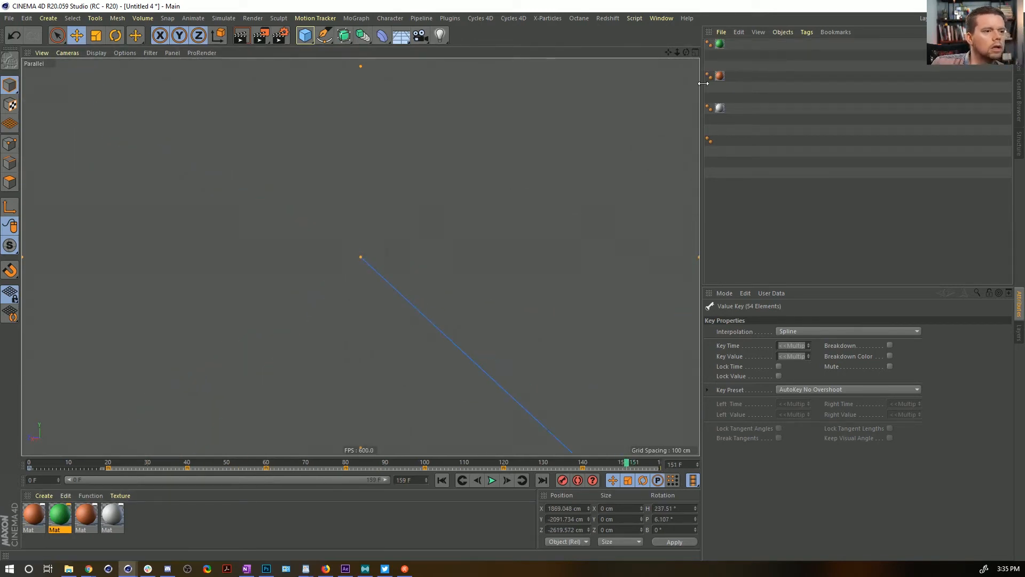
left_click_drag(704, 87, 820, 96)
left_click(731, 173)
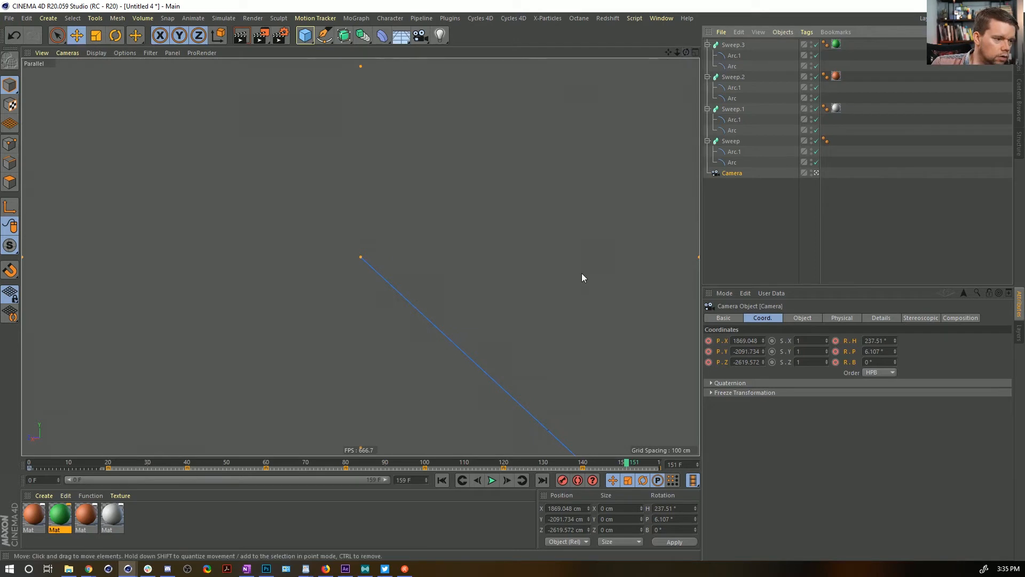
left_click(816, 174)
left_click_drag(469, 290, 503, 304, "alt")
scroll(427, 313, "down", 5)
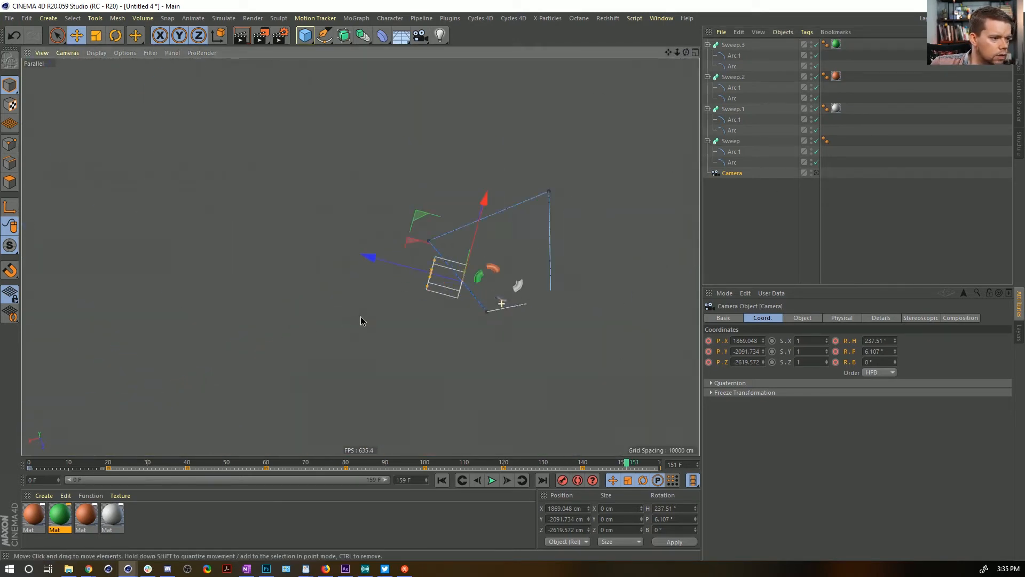
scroll(361, 320, "up", 3)
left_click_drag(395, 315, 479, 244, "alt")
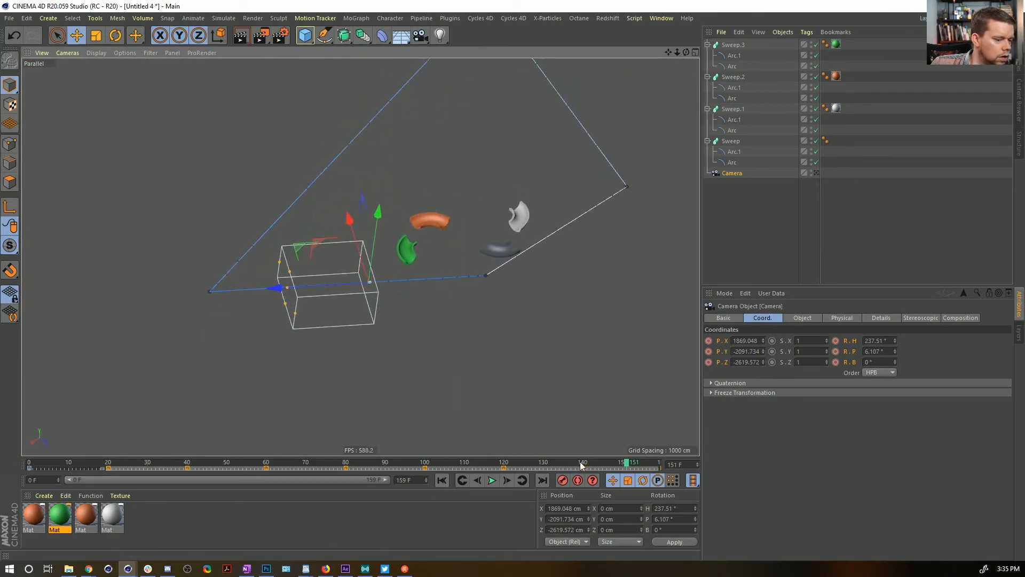
left_click_drag(580, 464, 668, 469)
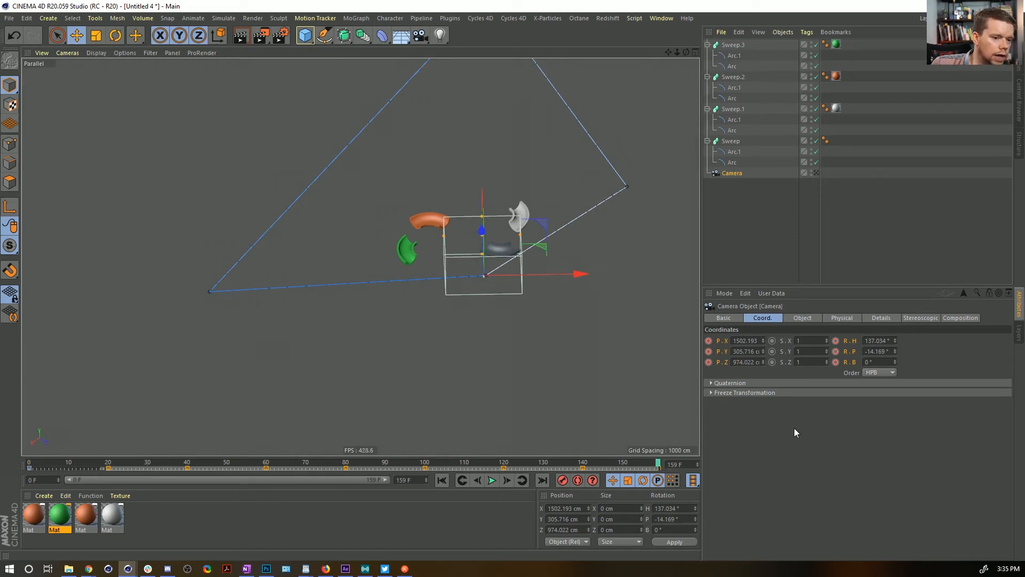
left_click_drag(895, 340, 907, 326)
key("ctrl+z")
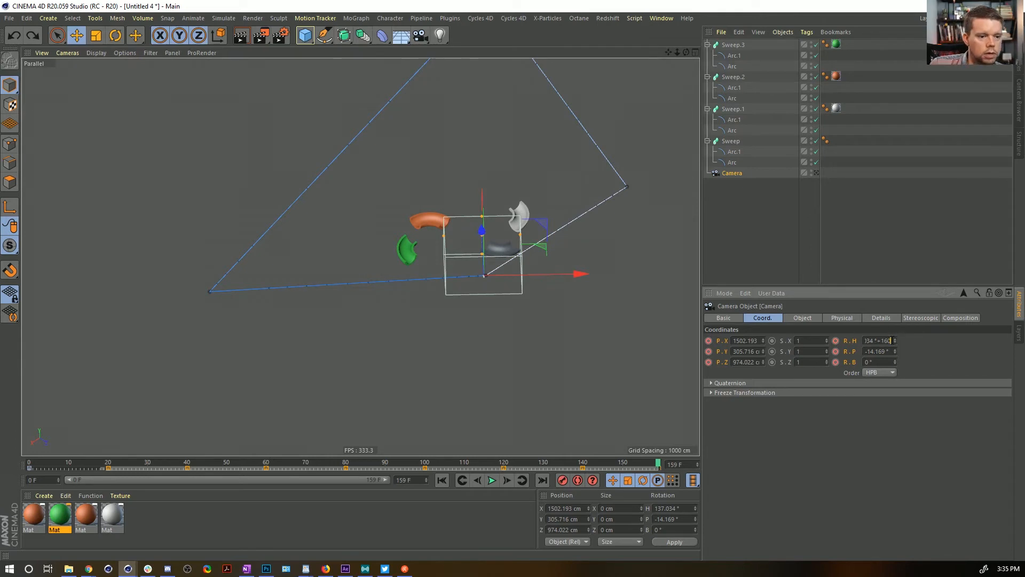
key("Return")
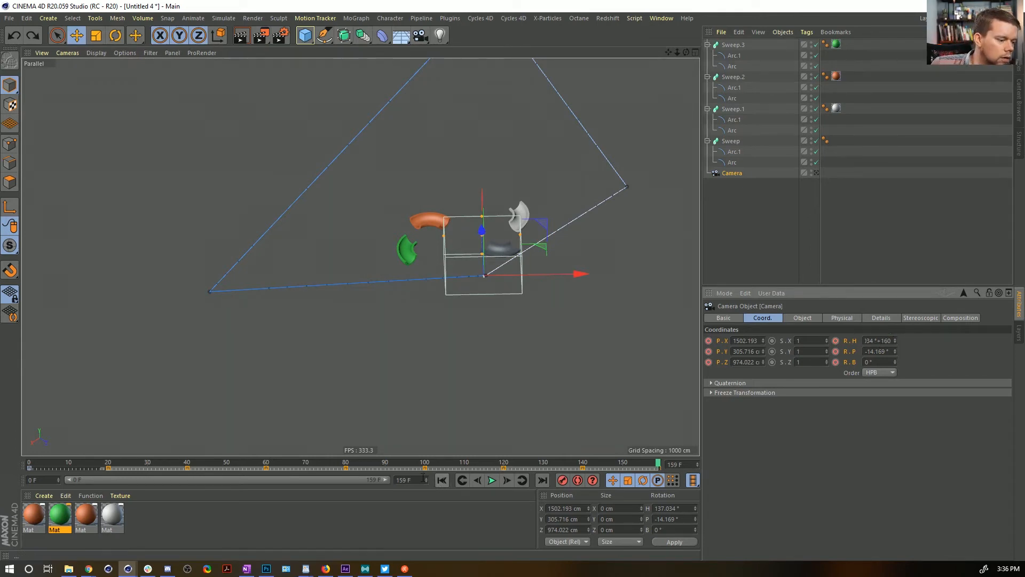
Extend the animation's end to frame 160 and go to the camera keyframe there
left_click(426, 478)
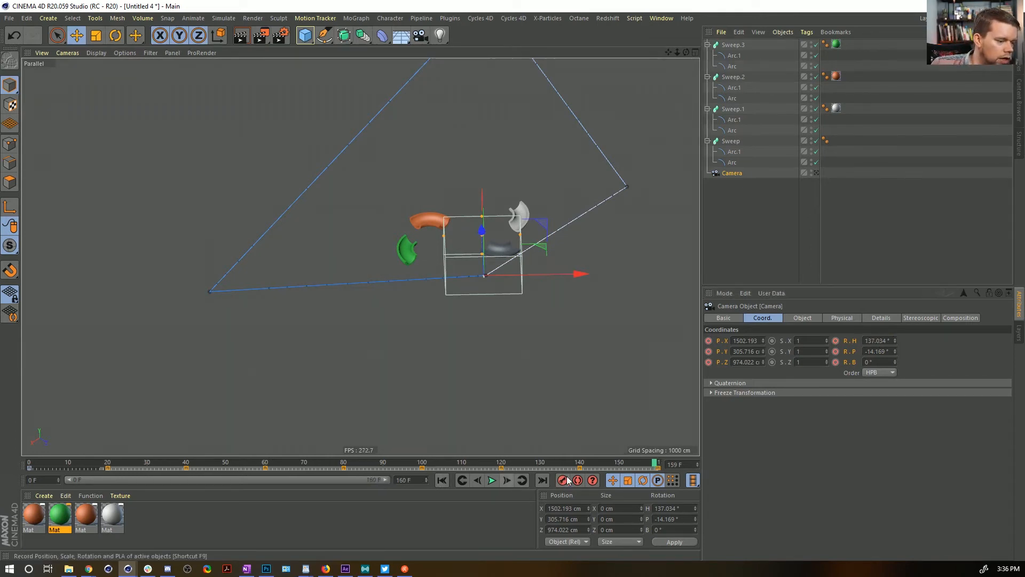
left_click(522, 481)
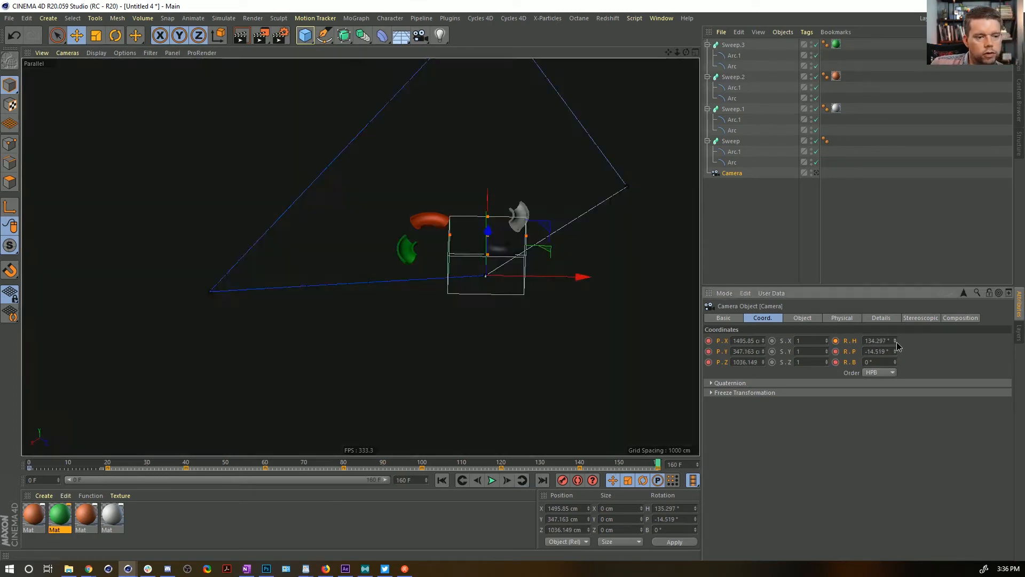
left_click(895, 342)
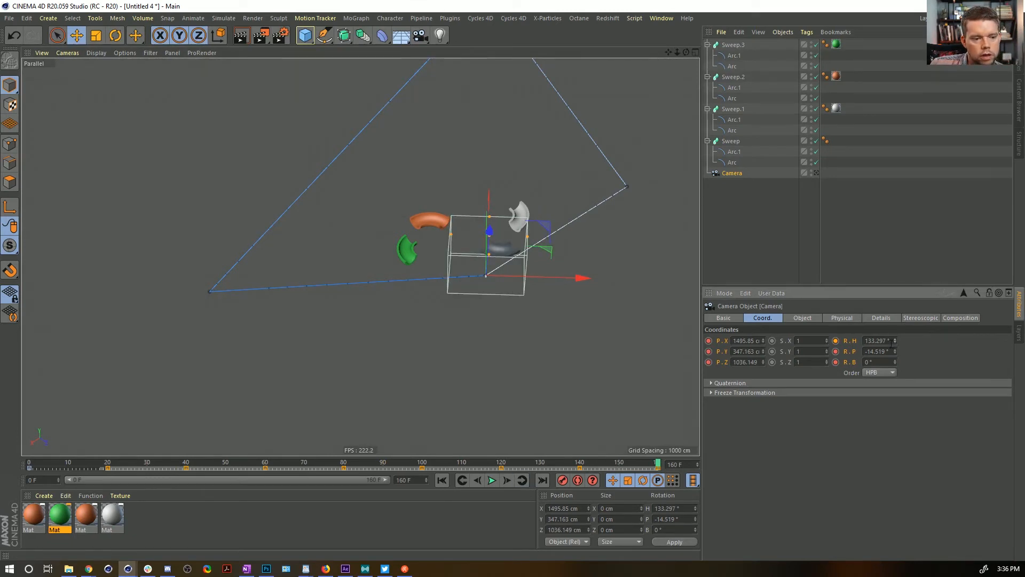
key("ctrl+z")
key("ctrl+z")
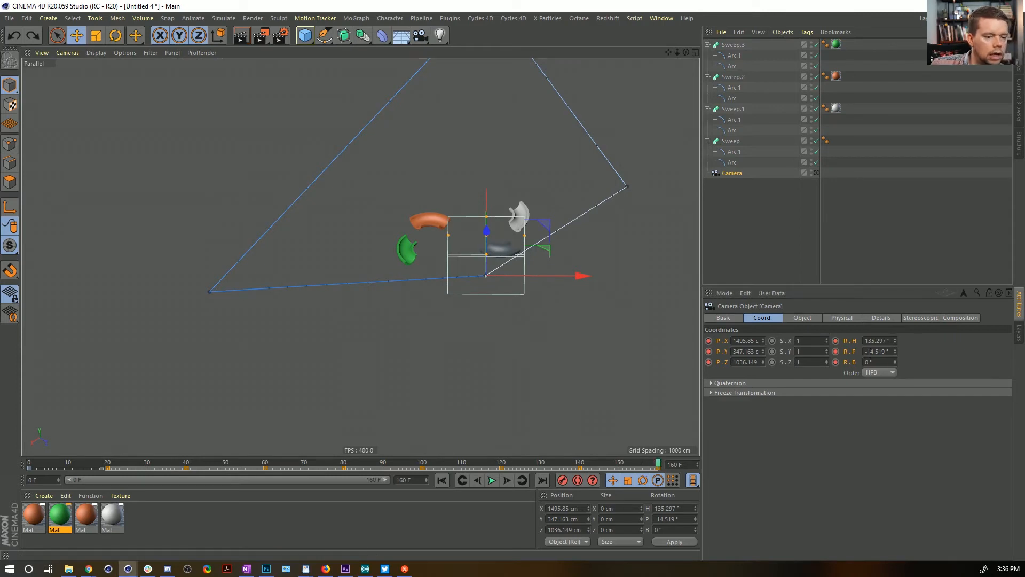
Add a full turn to the camera's heading at frame 160, making it 495.297°, and keyframe it
left_click(891, 338)
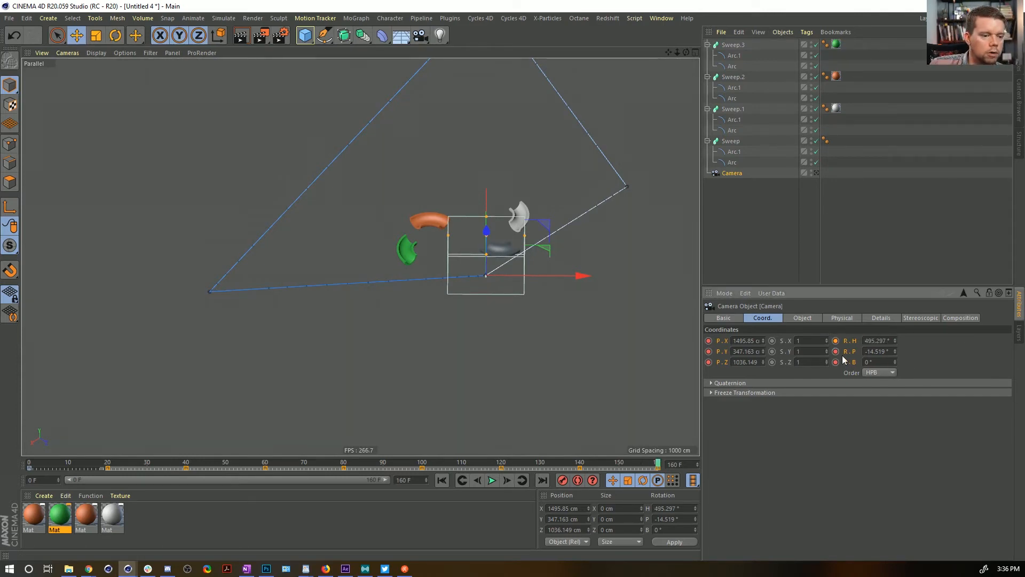
left_click_drag(591, 468, 661, 465)
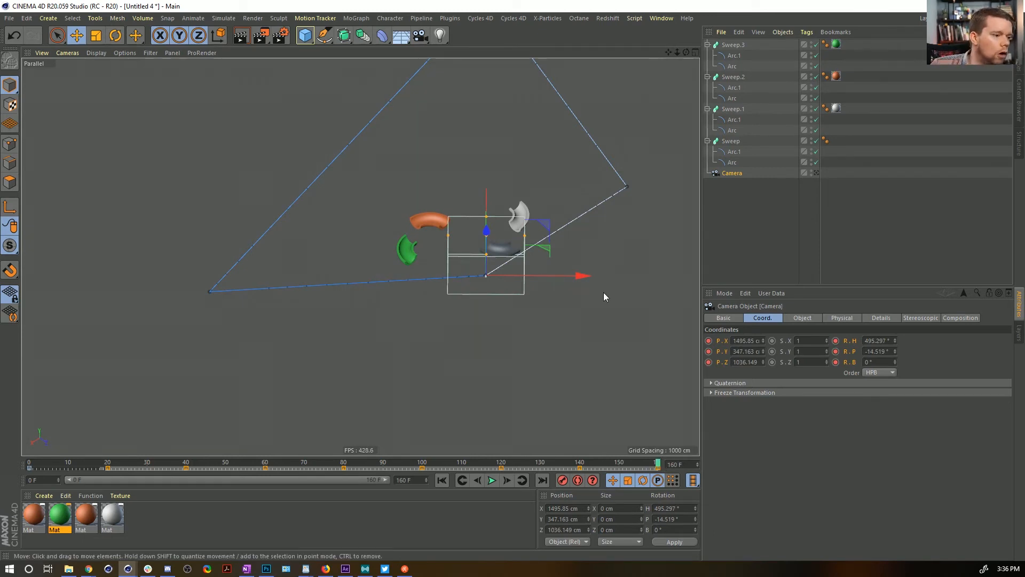
Look through the camera and scrub the animation from frame 140 back to frame 0 to check the motion
left_click(581, 464)
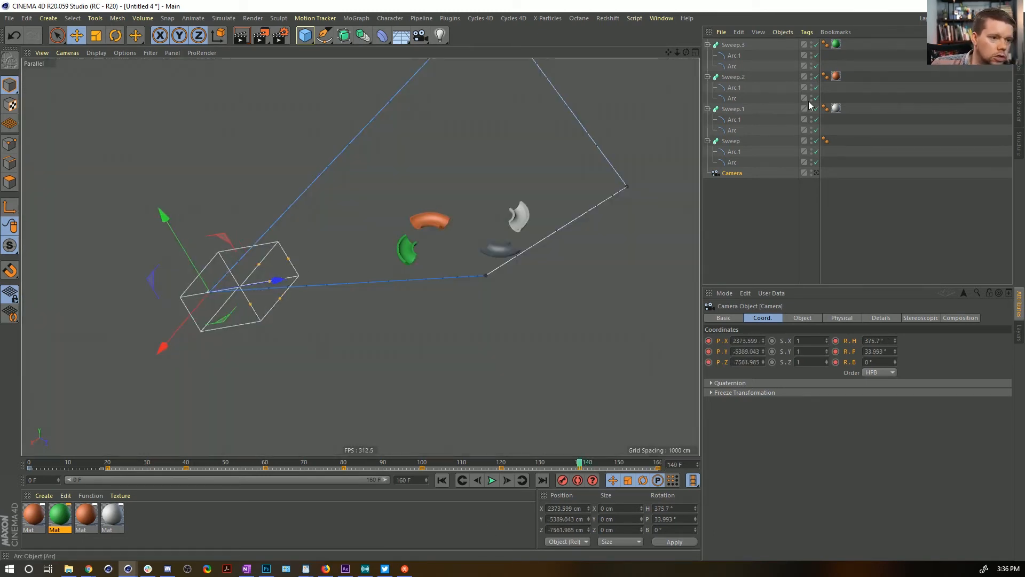
left_click(815, 172)
left_click_drag(582, 464, 2, 488)
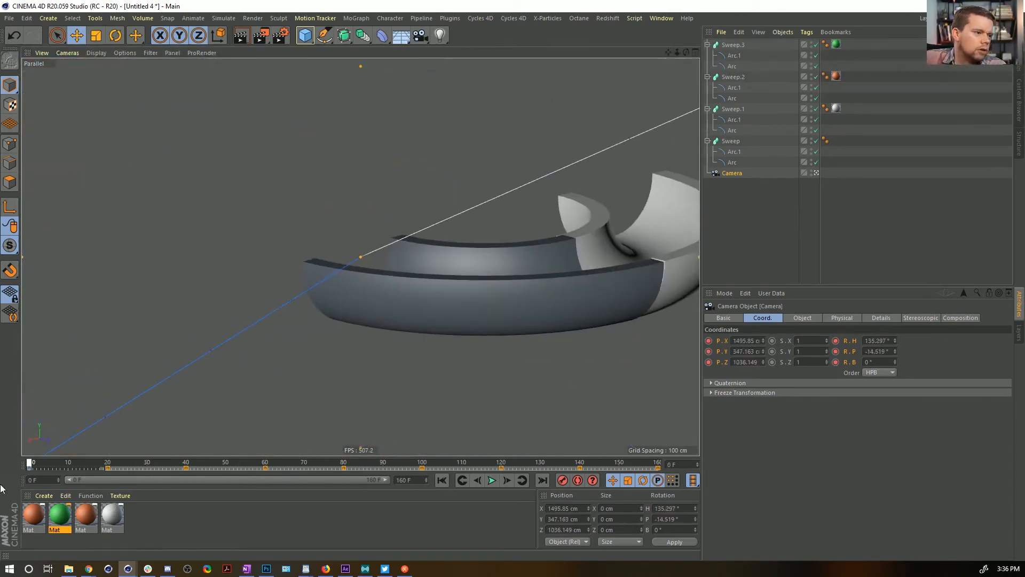
Leave the camera view and add a sphere primitive to the scene
left_click(816, 173)
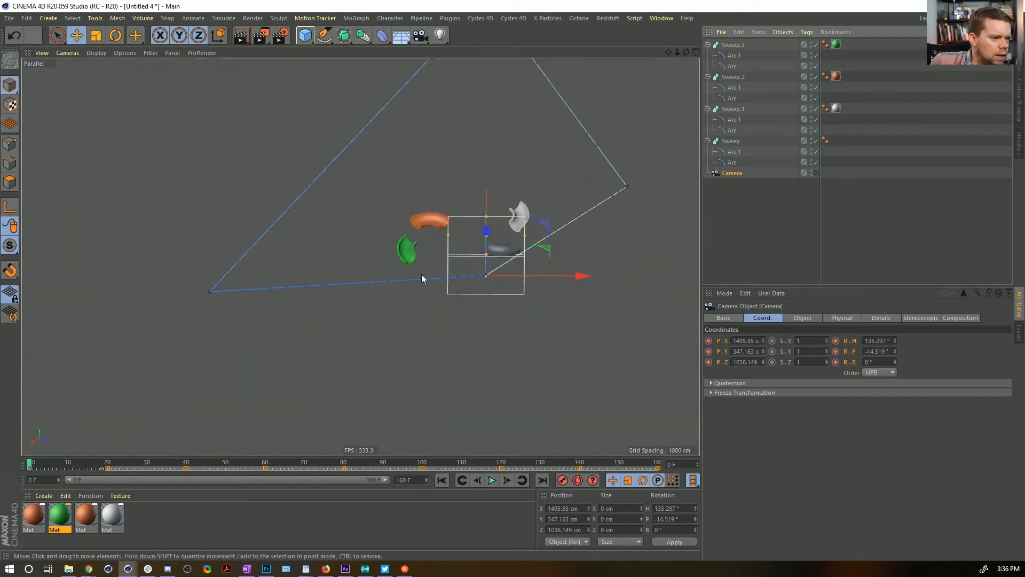
scroll(457, 261, "up", 5)
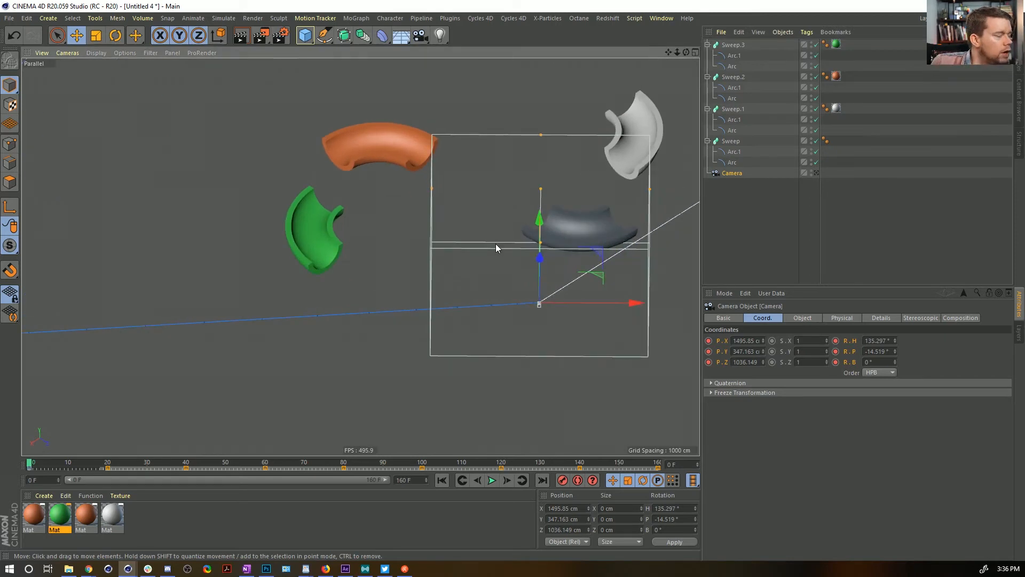
left_click(305, 35)
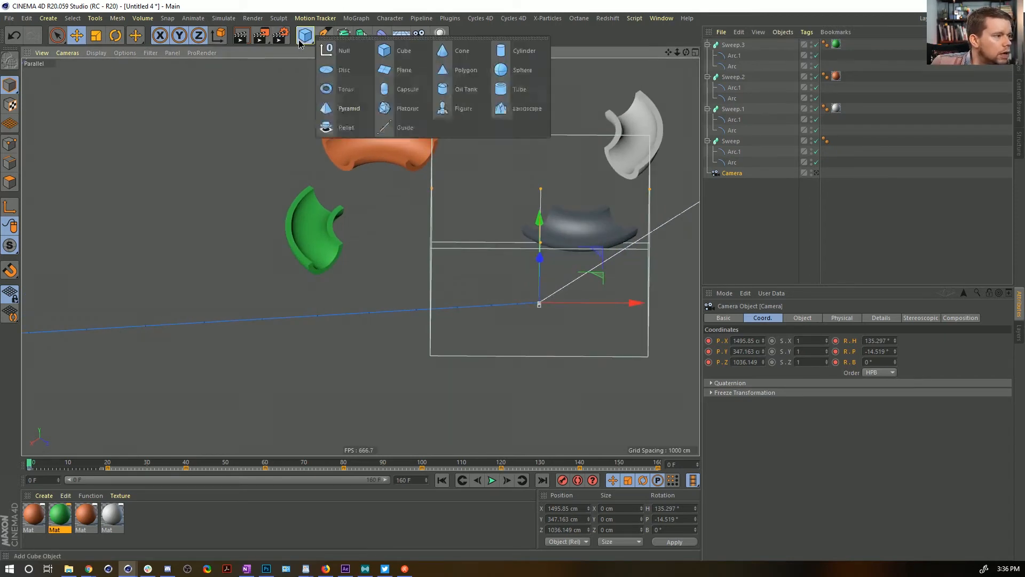
left_click(534, 75)
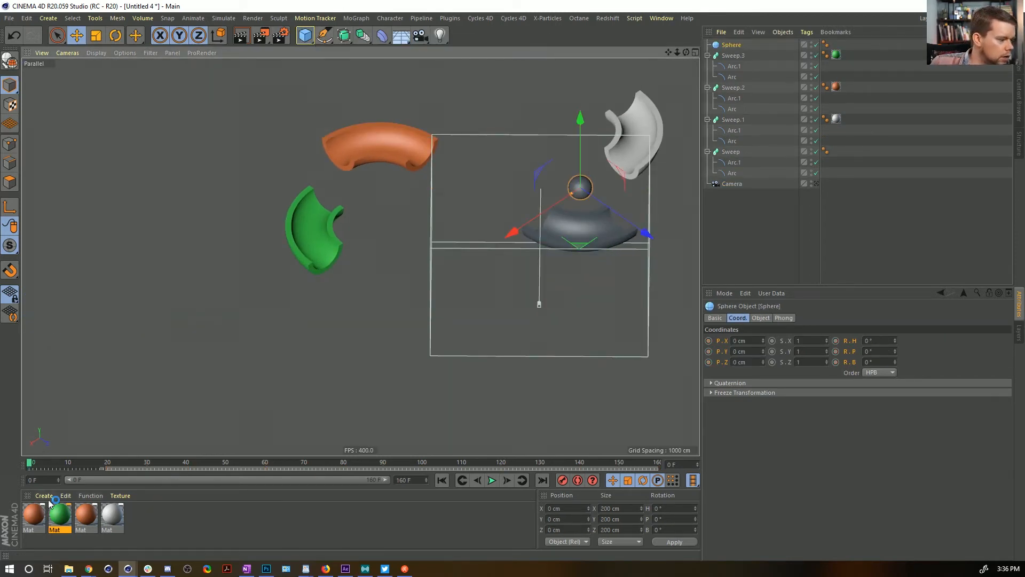
Apply the first orange material to the sphere and recolour that material to a fully saturated purple
left_click_drag(737, 47, 734, 46)
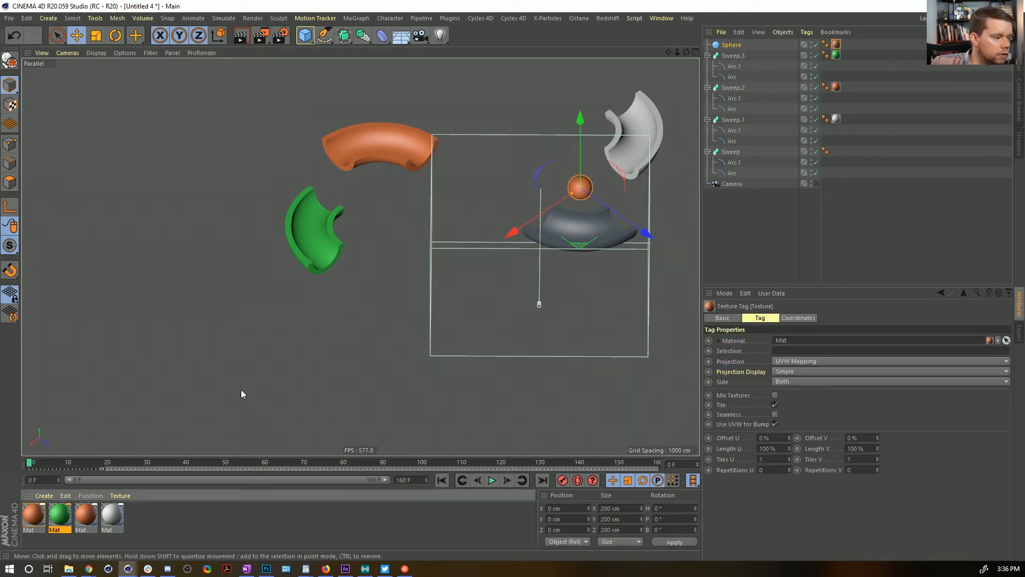
left_click(33, 514)
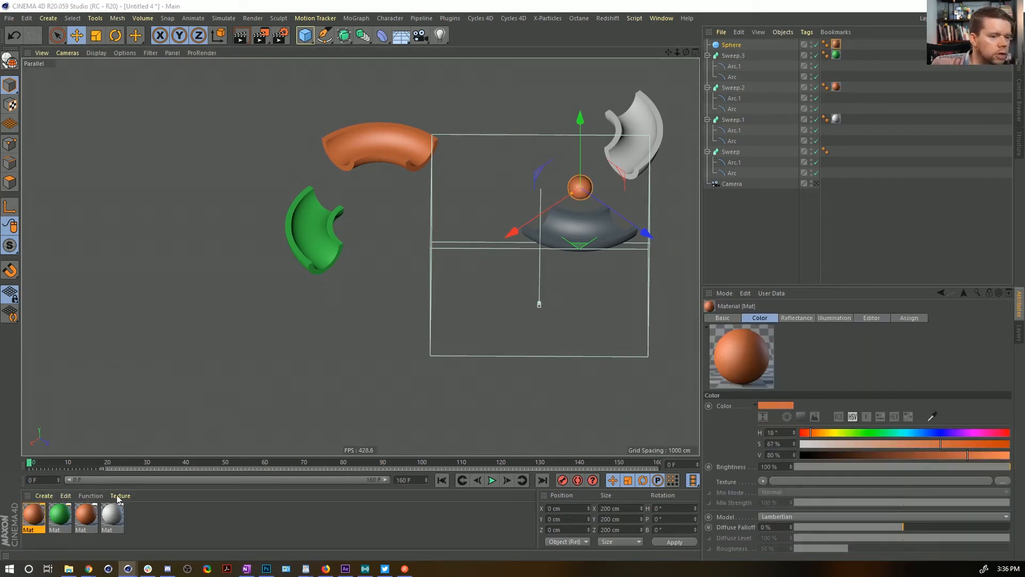
left_click(940, 433)
left_click(956, 434)
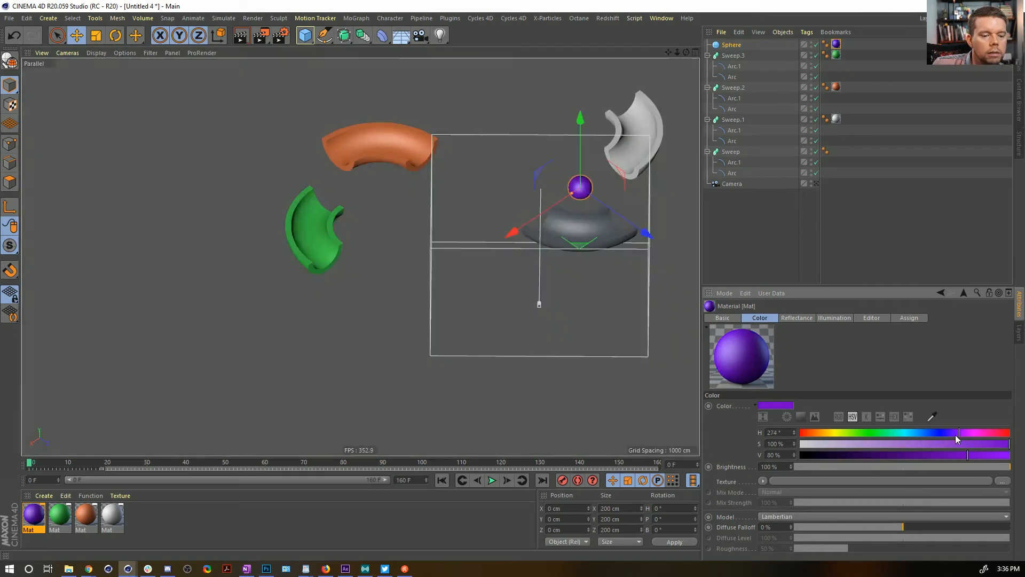
Set the sphere's radius to 150 cm
left_click(732, 46)
left_click(761, 319)
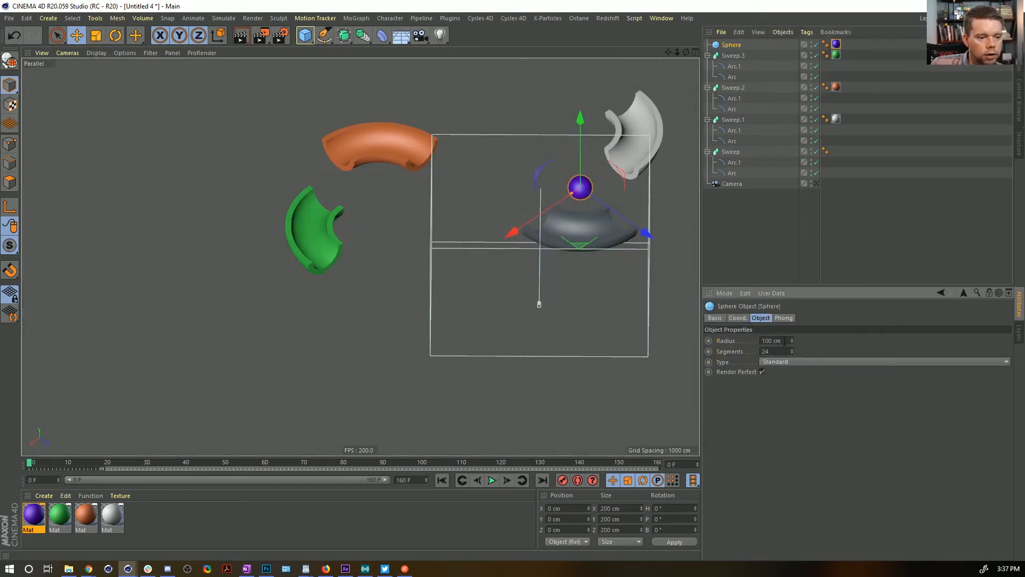
type("150")
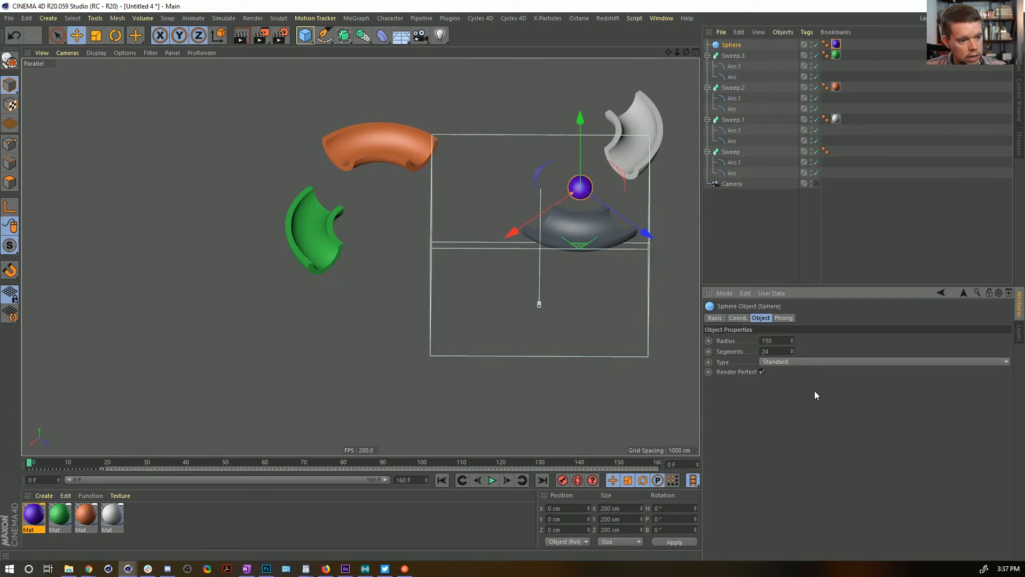
key("Return")
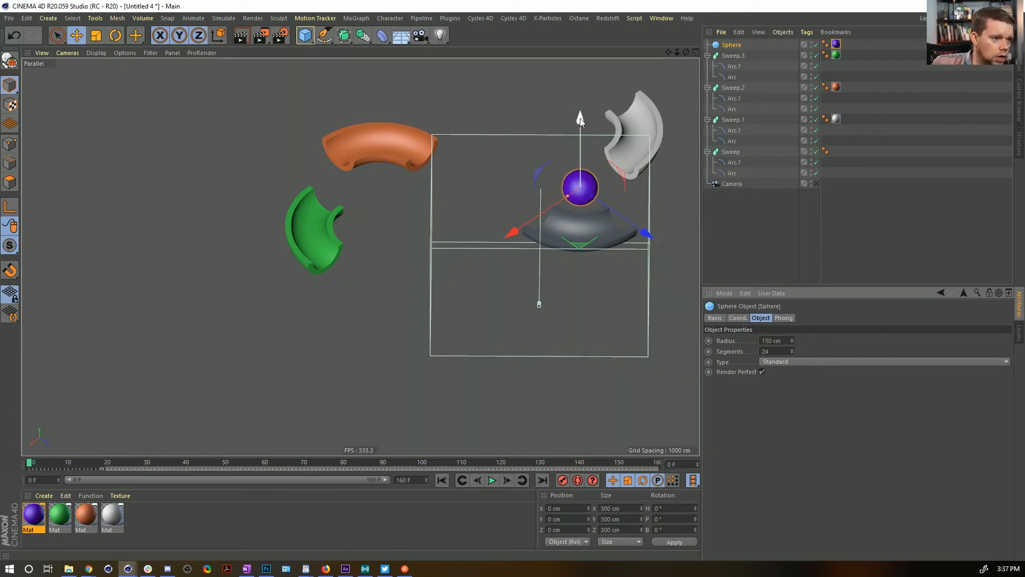
left_click(732, 79)
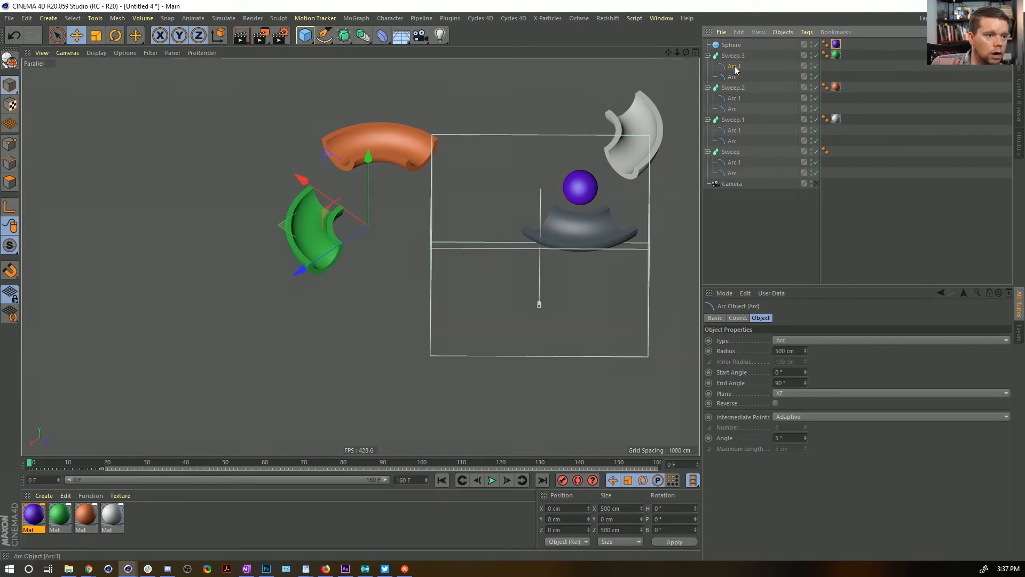
left_click(734, 77)
left_click(734, 67)
left_click(733, 78)
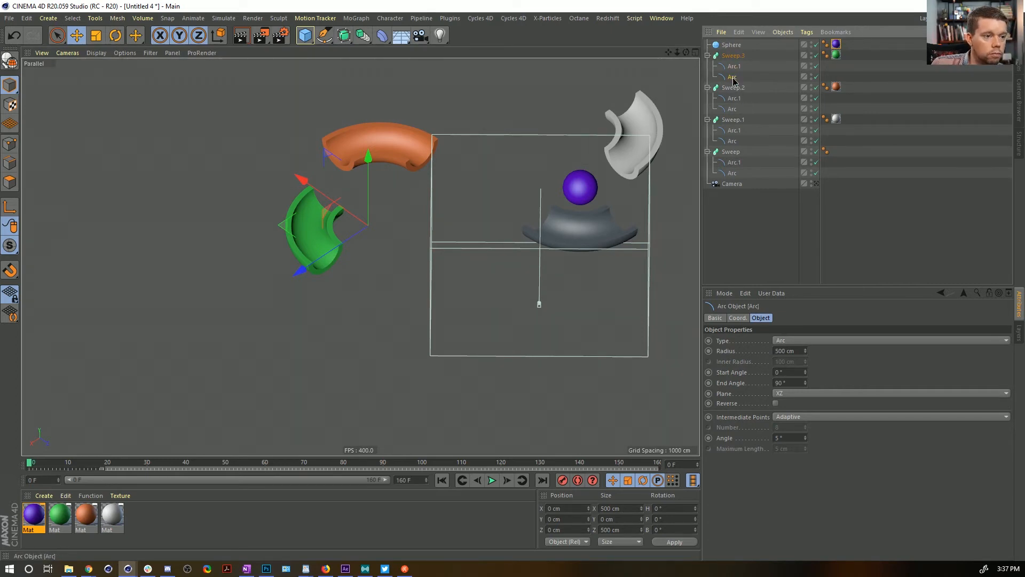
left_click_drag(732, 76, 735, 78, "ctrl")
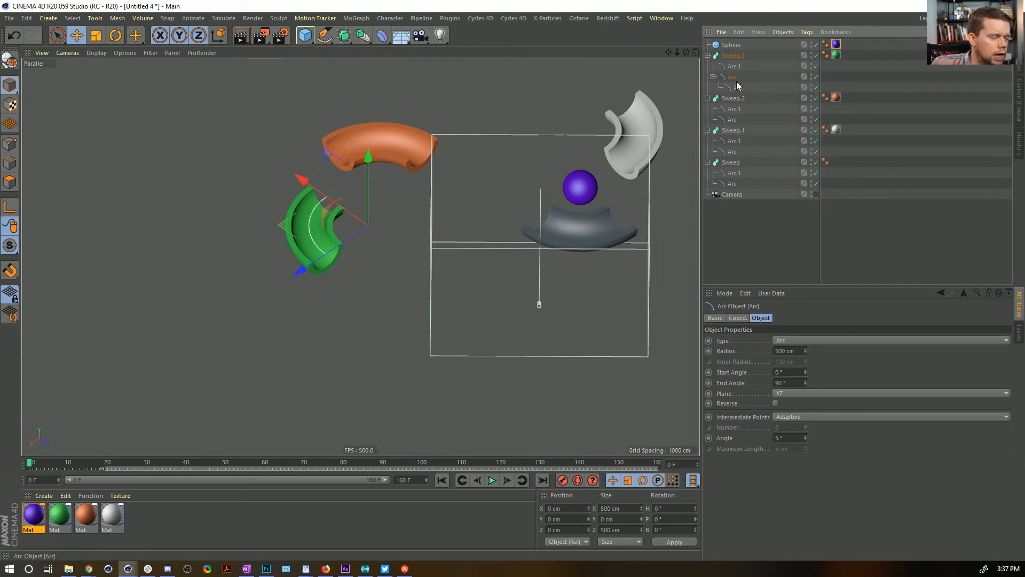
key("ctrl+z")
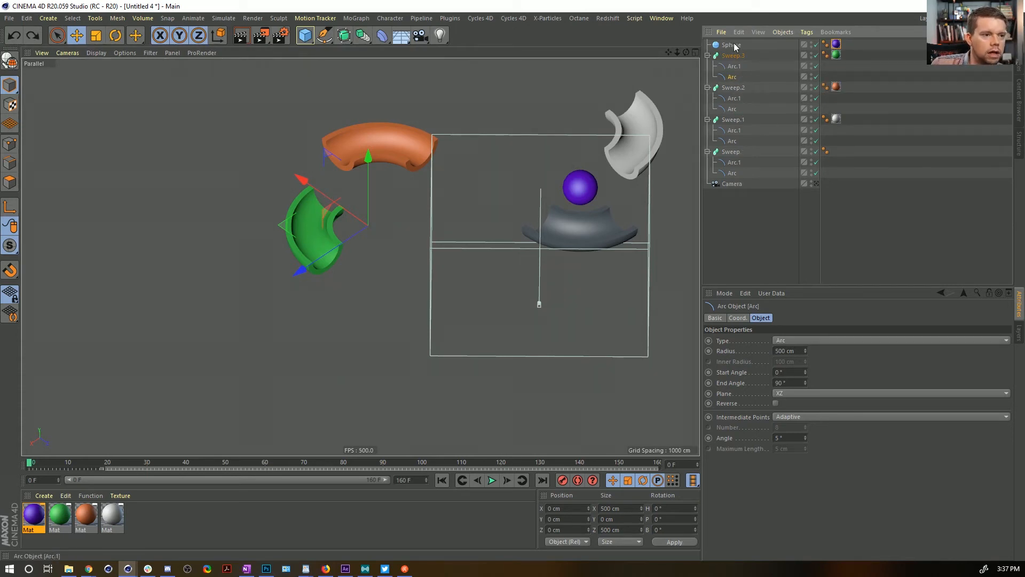
Make the sphere a child of the green sweep, placed below its two arcs
left_click_drag(736, 46, 739, 80)
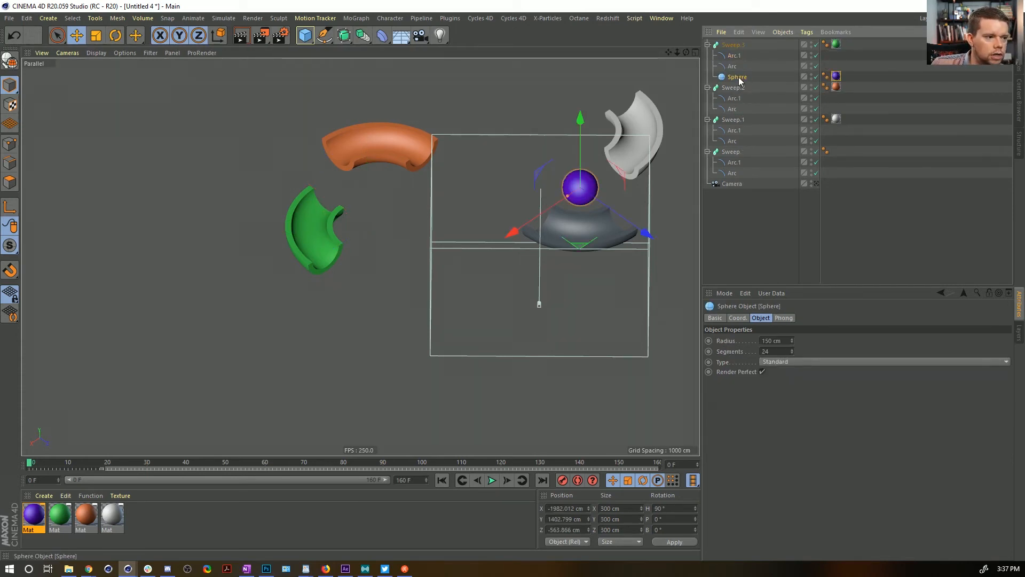
Add an Align to Spline tag to the sphere with the green sweep's Arc as its spline path
right_click(739, 80)
mouse_move(787, 36)
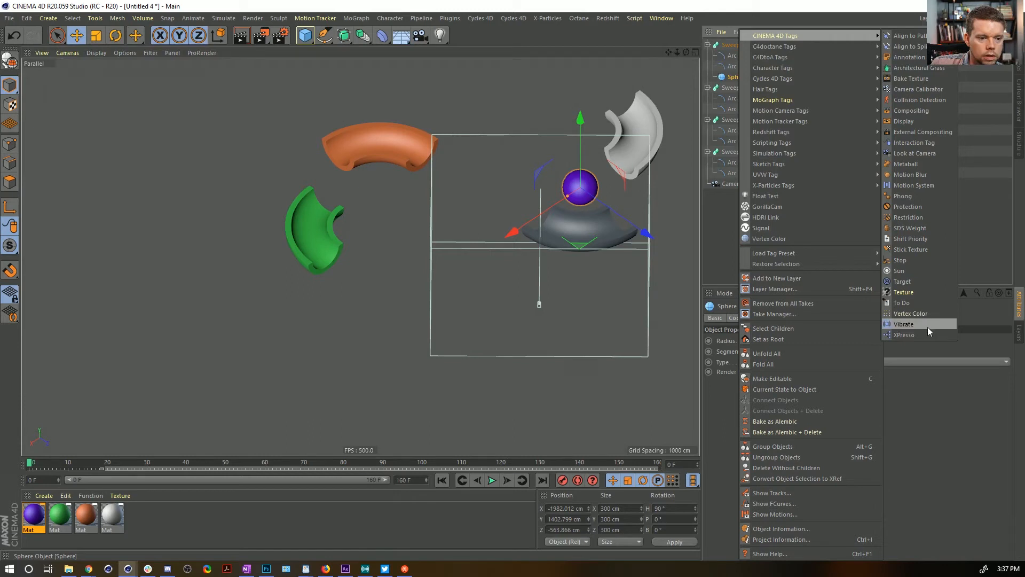
left_click(923, 47)
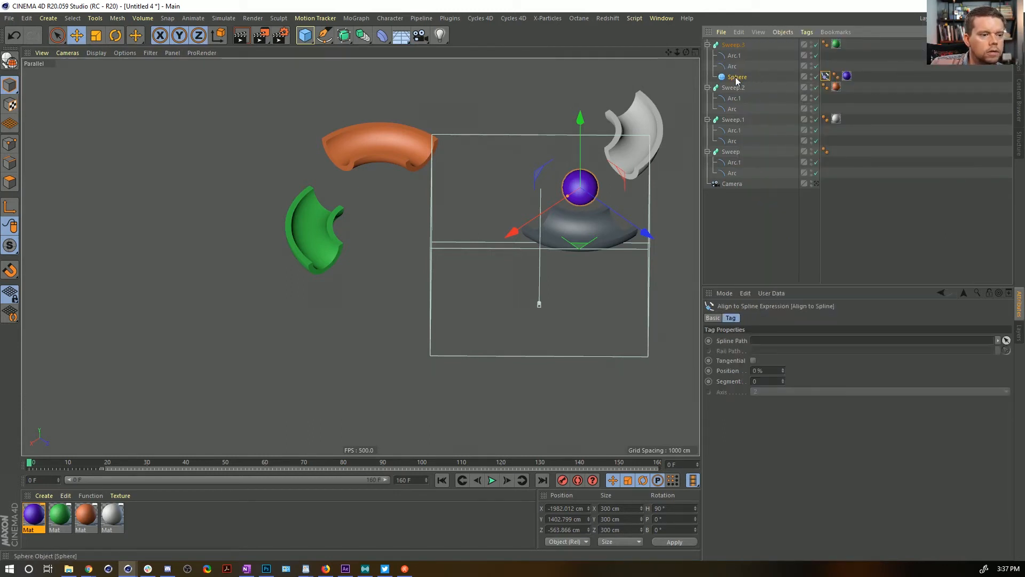
left_click_drag(732, 66, 773, 340)
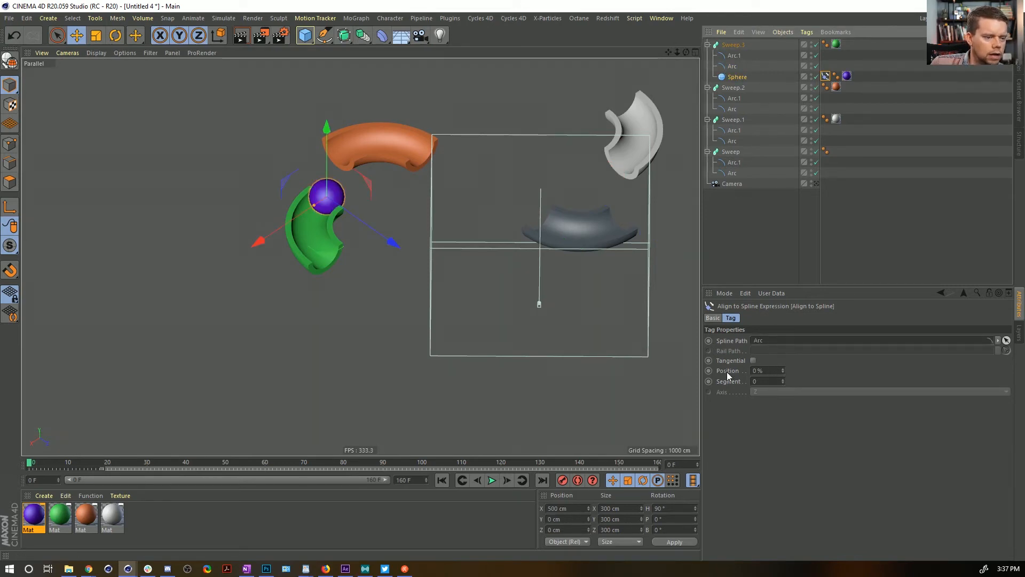
Add a Signal tag to the sphere and link it to the Position parameter of its Align to Spline tag
right_click(768, 76)
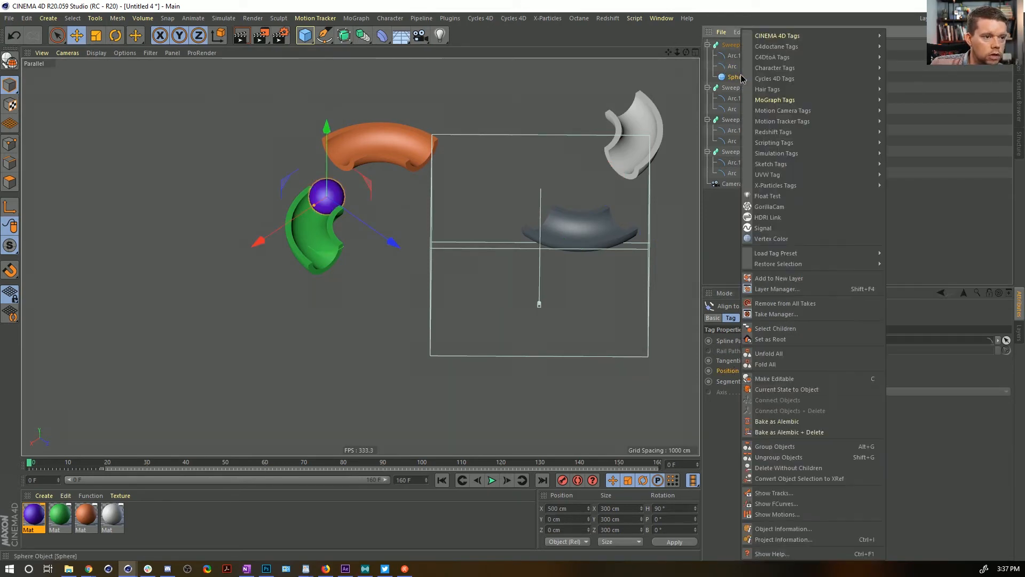
left_click(782, 229)
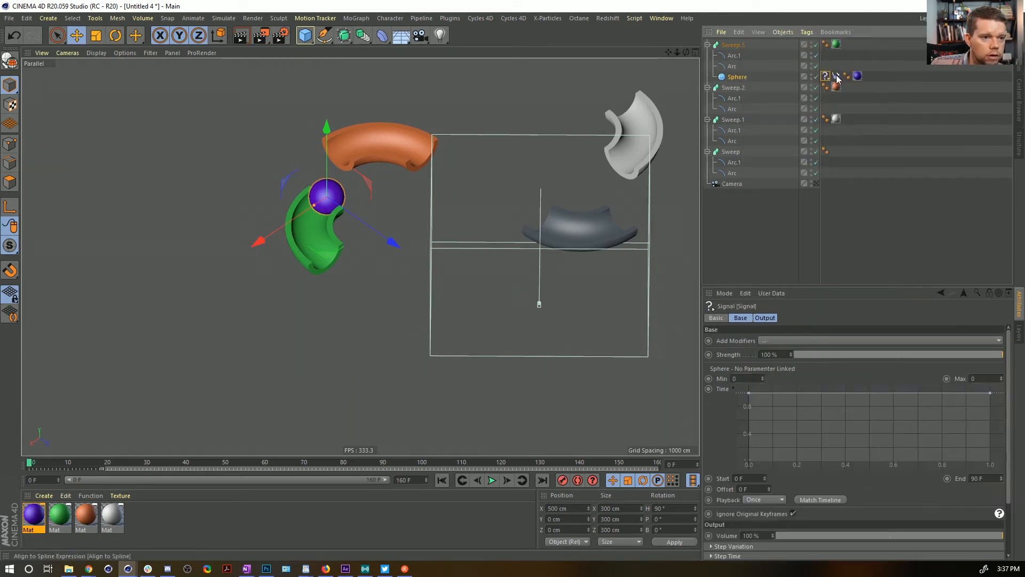
left_click(836, 77)
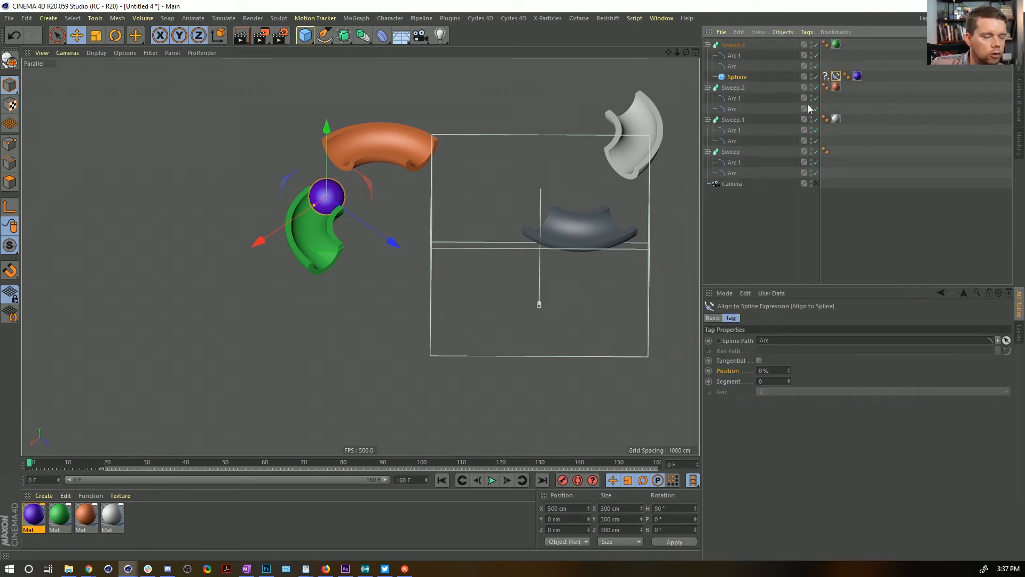
left_click_drag(732, 374, 826, 77)
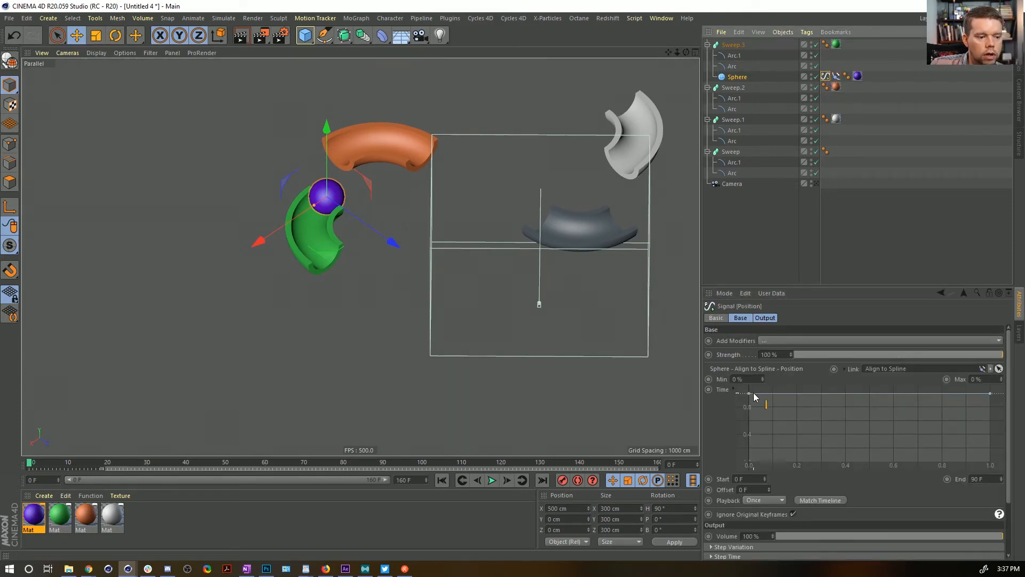
Give the sphere's signal a linear curve with a maximum of 100% and an end at frame 40, and scrub to check the motion
right_click(774, 411)
mouse_move(819, 484)
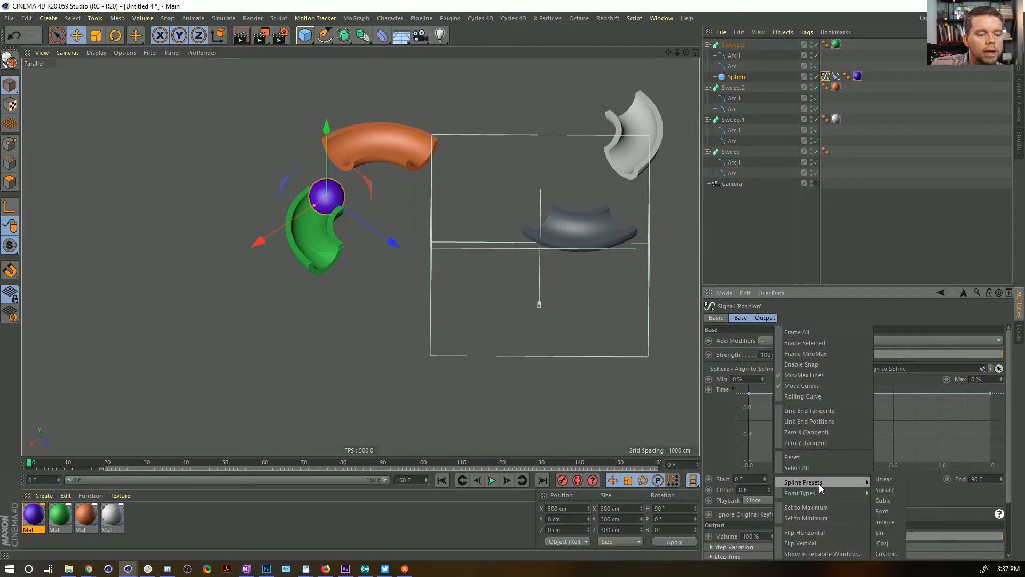
left_click(884, 479)
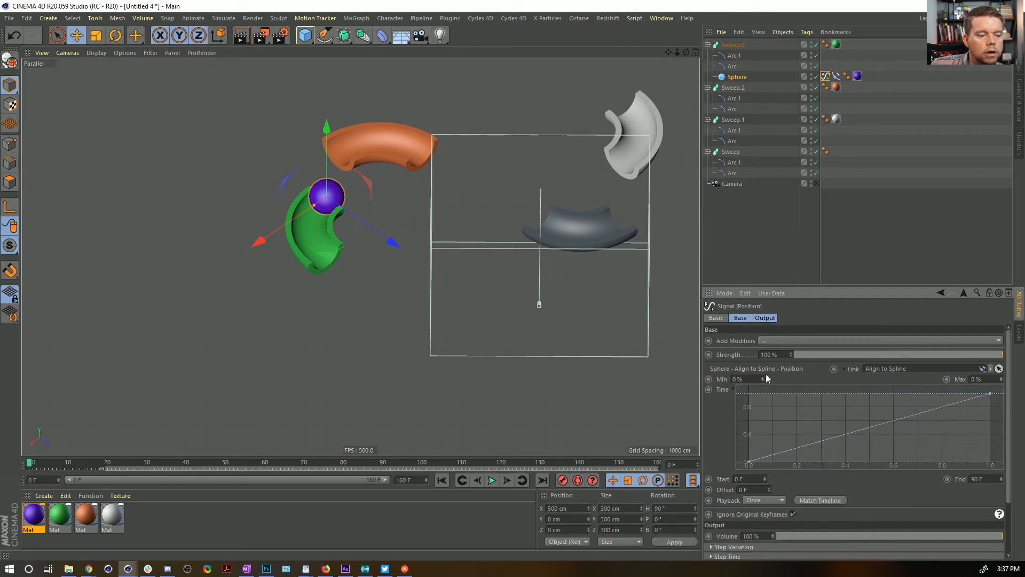
left_click(990, 379)
type("100")
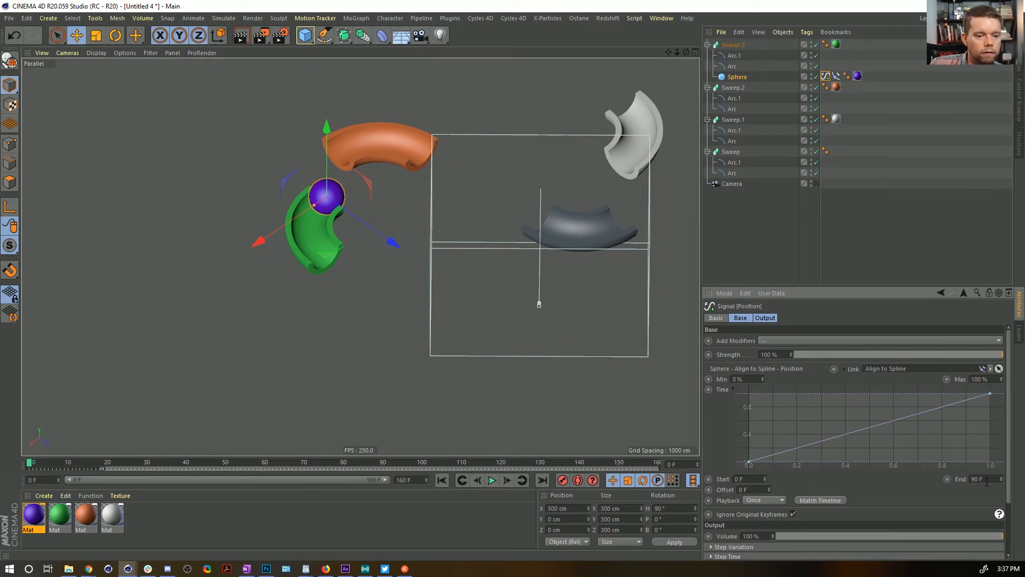
type("40")
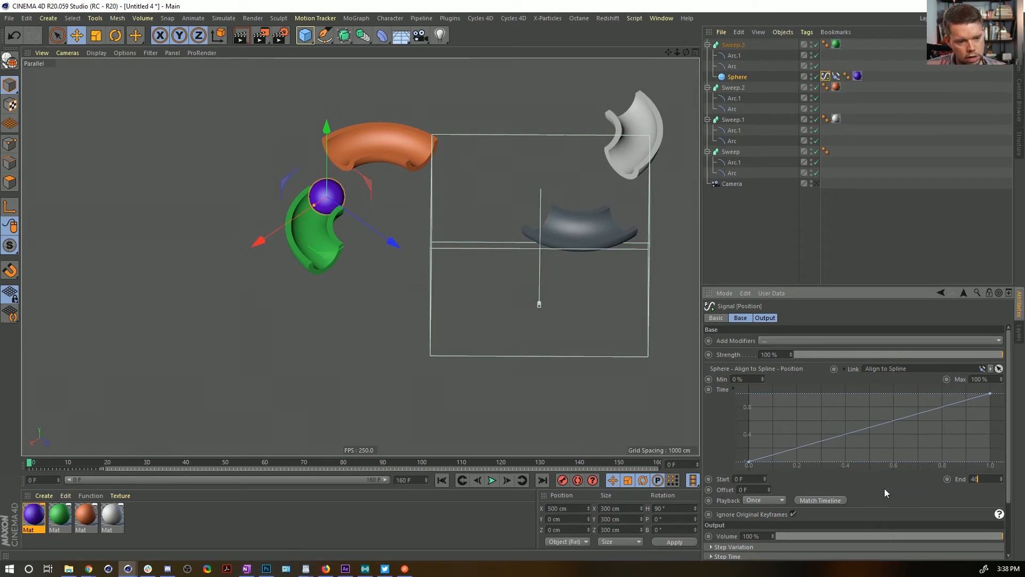
left_click_drag(35, 464, 195, 493)
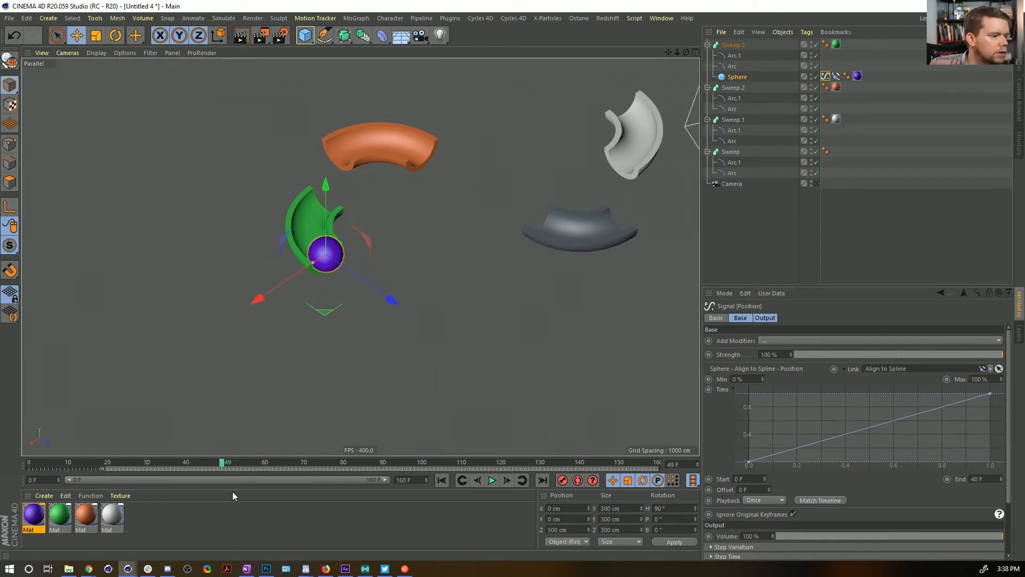
left_click_drag(223, 467, 19, 457)
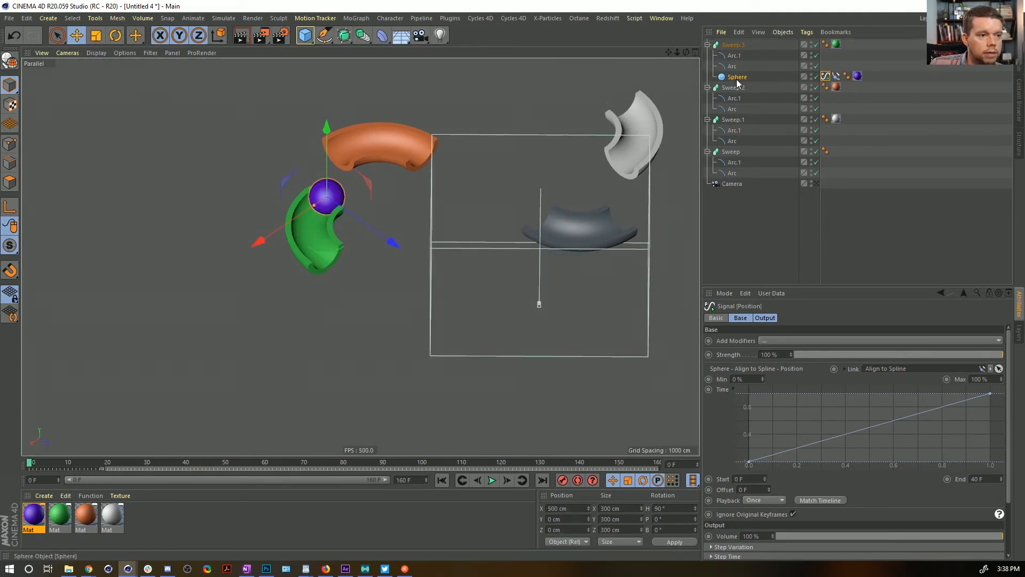
Take the sphere out of the green sweep to the top of the hierarchy and duplicate it three times
mouse_move(735, 78)
left_mouse_down()
mouse_move(740, 116)
mouse_move(733, 80)
left_mouse_up()
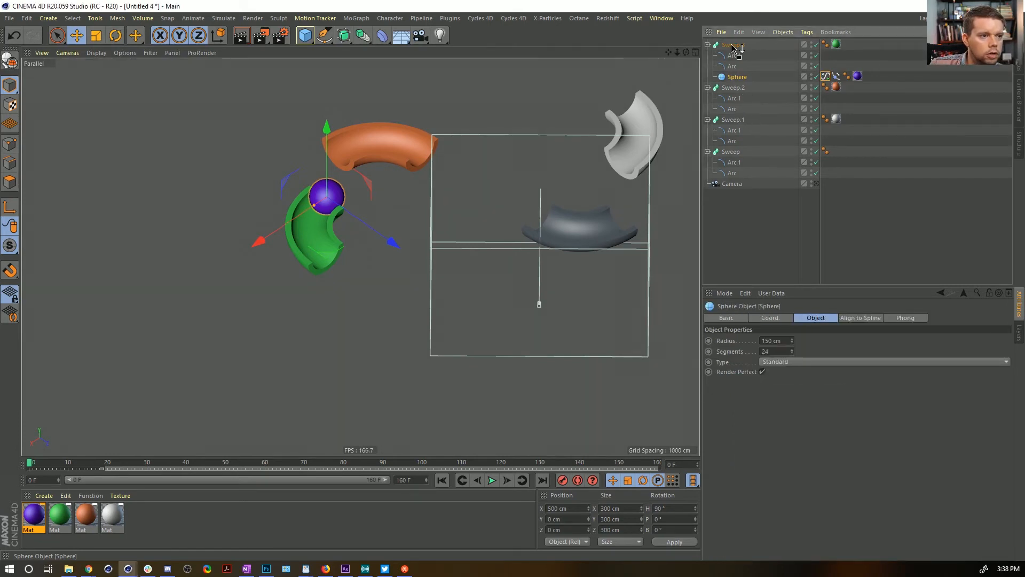
left_click_drag(737, 45, 733, 76)
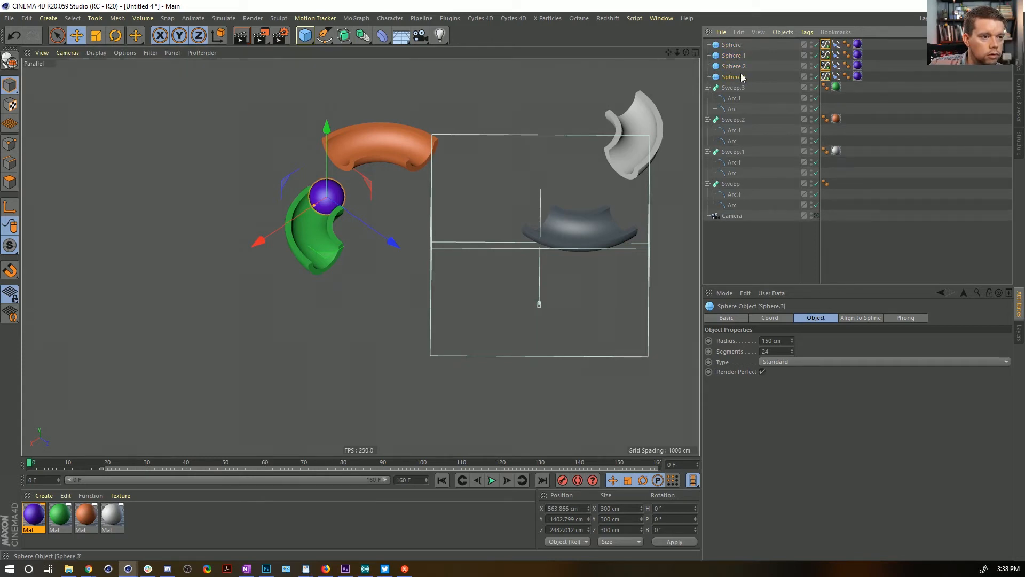
Set the spline paths of Sphere.1, Sphere.2 and Sphere.3 to the Arc of the orange, white and grey sweeps respectively
left_click(825, 54)
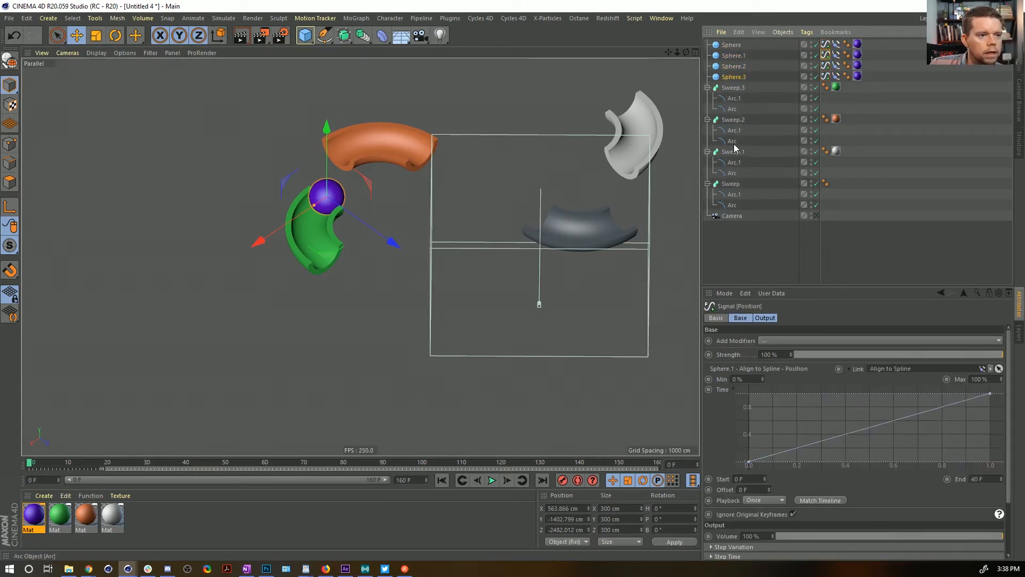
left_click_drag(732, 141, 806, 424)
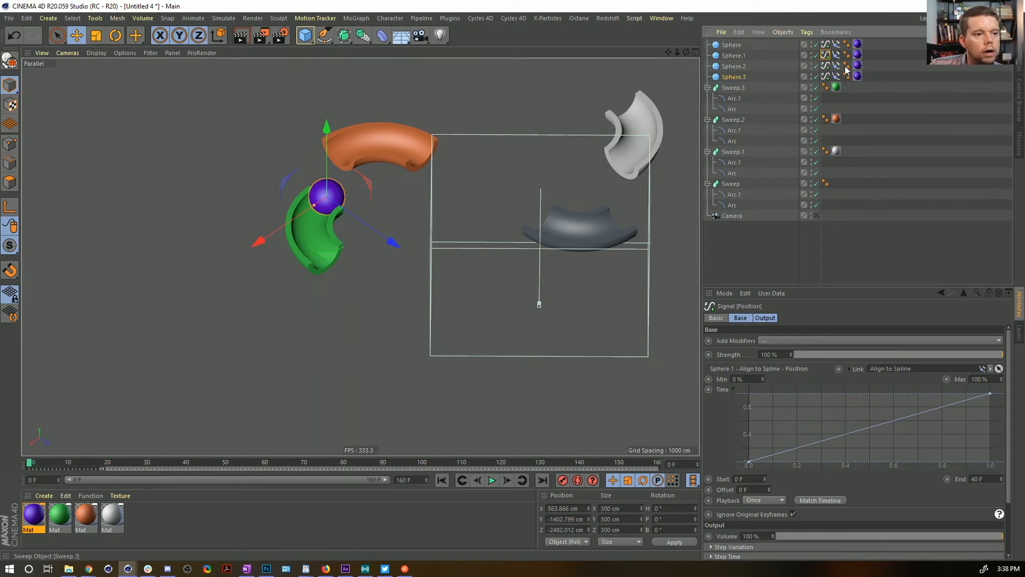
left_click(836, 54)
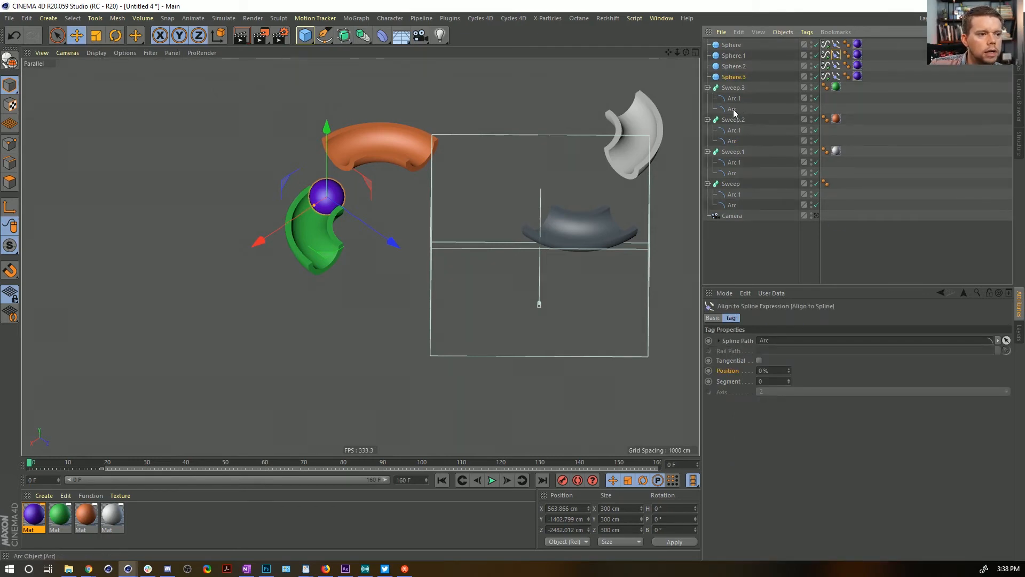
left_click_drag(732, 143, 769, 344)
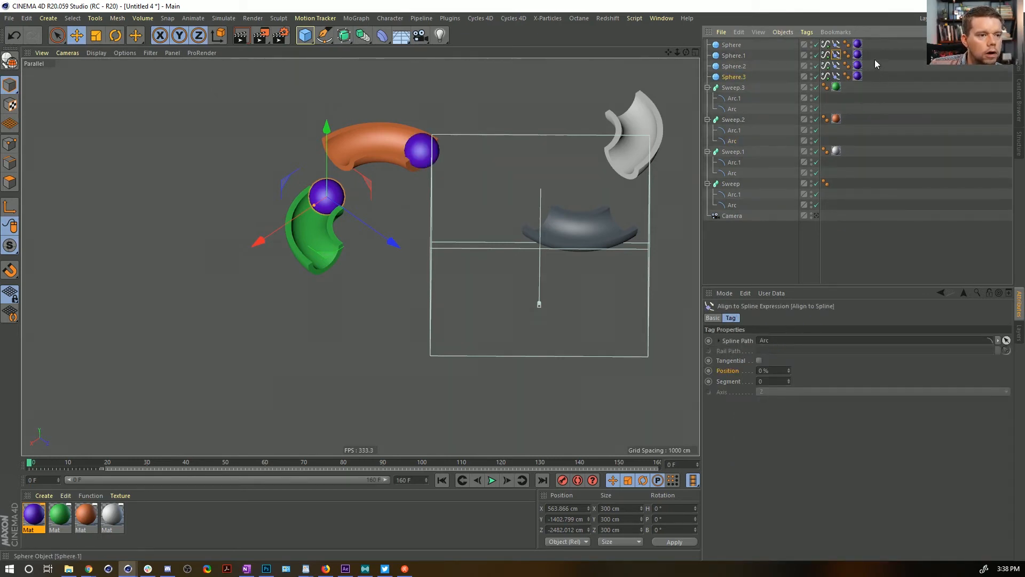
left_click(836, 65)
left_click_drag(733, 175, 775, 342)
left_click(836, 76)
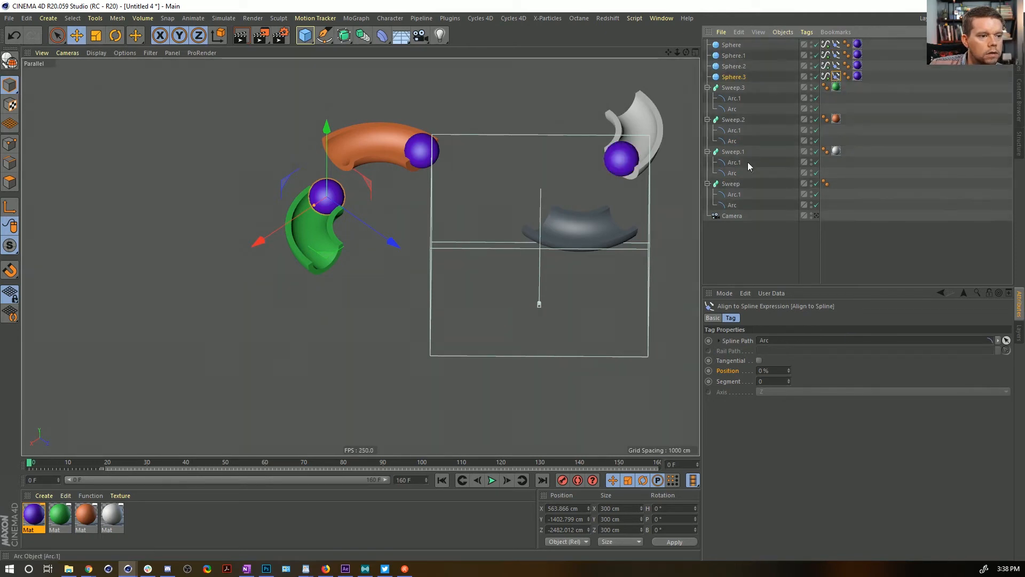
left_click_drag(733, 206, 783, 346)
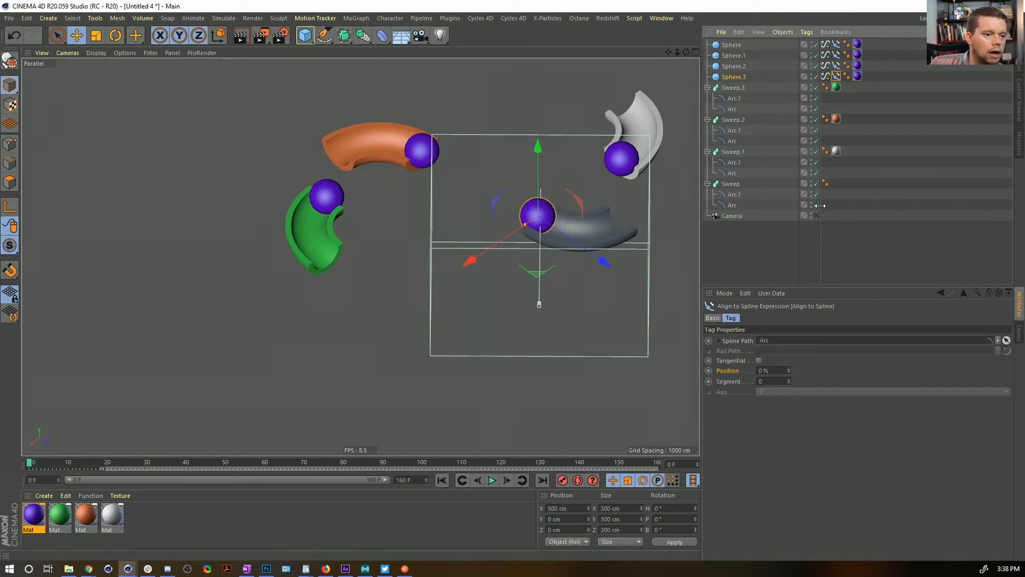
Return to the camera view and set the playback of all four spheres' Signal tags to Loop
key("o")
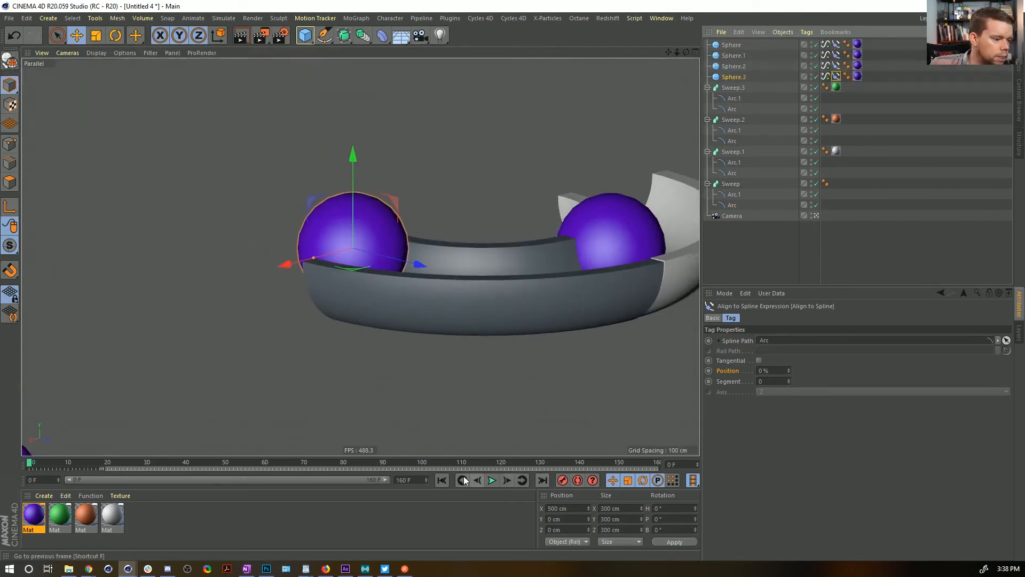
left_click(826, 77)
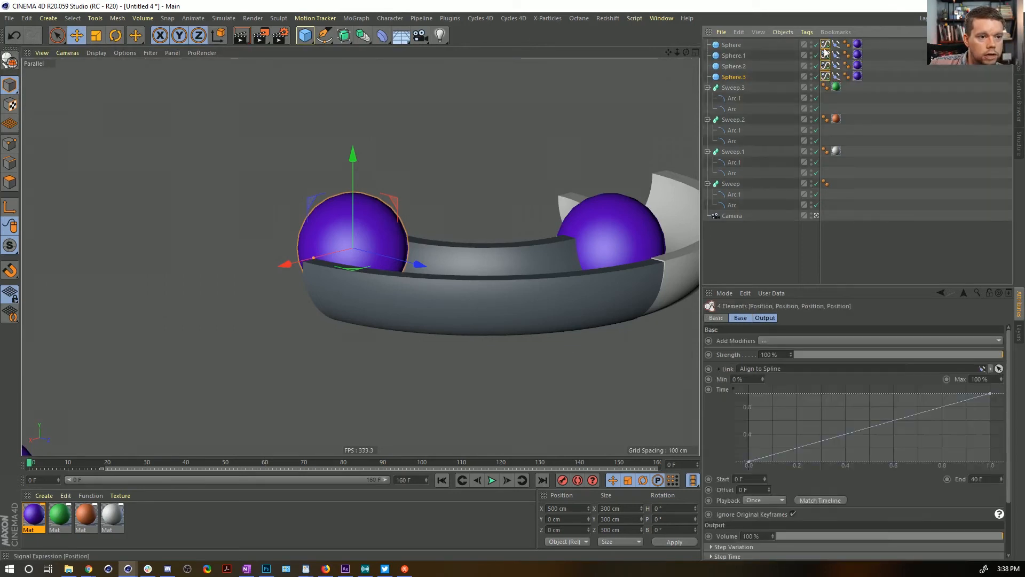
left_click(763, 500)
left_click(763, 522)
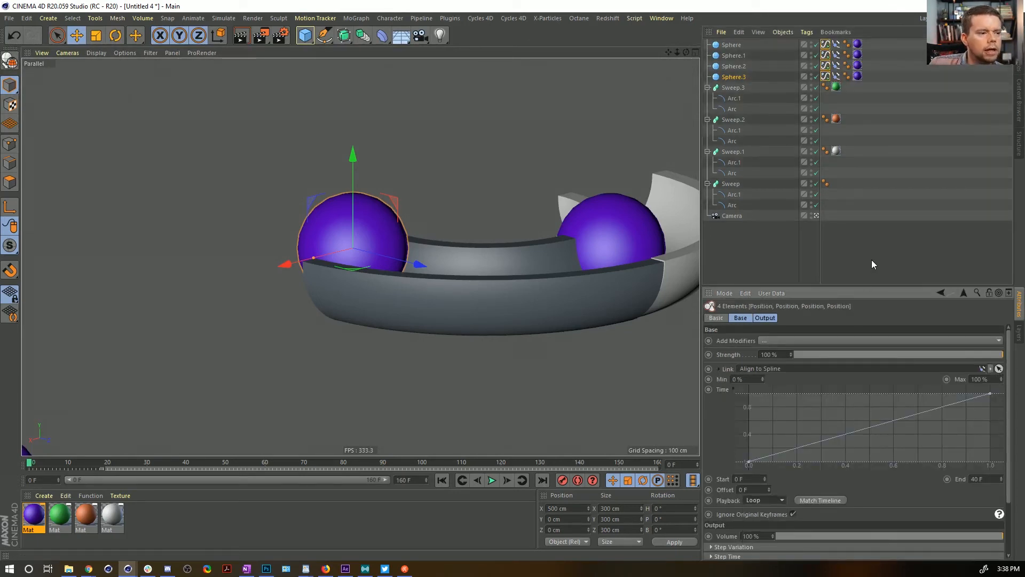
Play the animation through the camera and scrub the first frames to examine how the balls travel along the sweeps
left_click(497, 479)
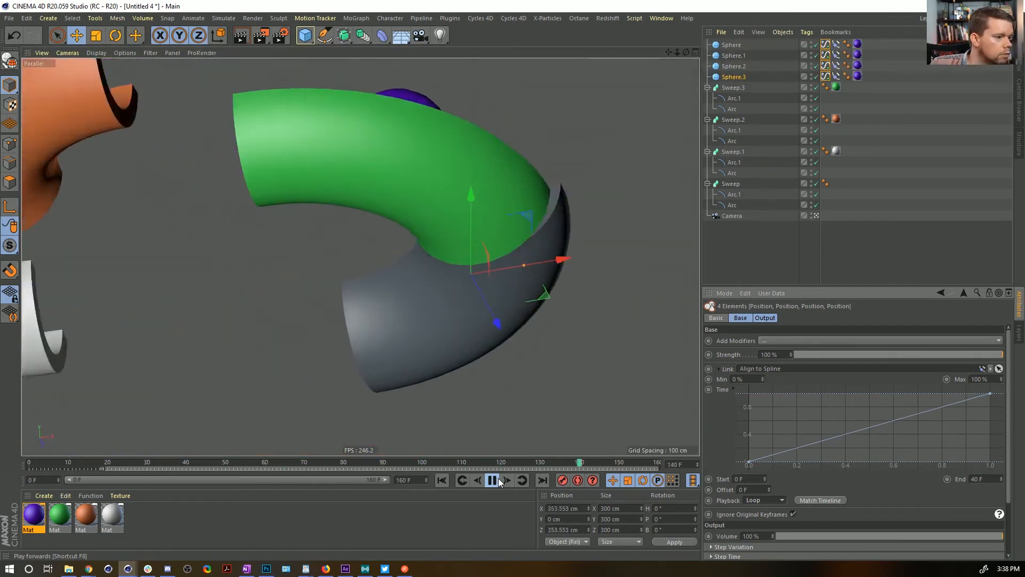
left_click(493, 480)
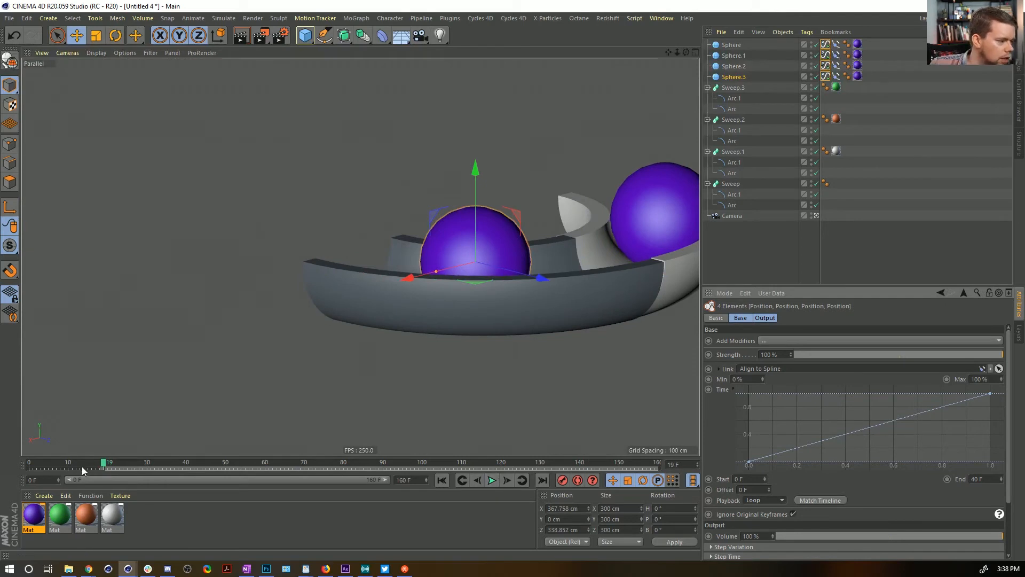
left_click_drag(82, 466, 200, 472)
left_click_drag(219, 477, 37, 488)
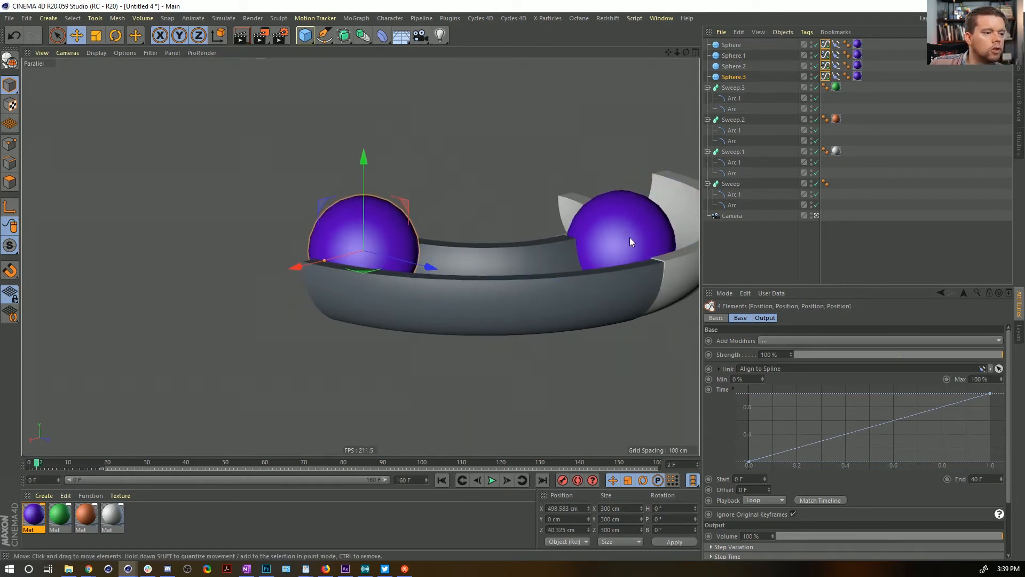
Make the green material semi-transparent at frame 124 and scrub to frame 160 to inspect the balls inside the green sweep
left_click_drag(41, 462, 518, 440)
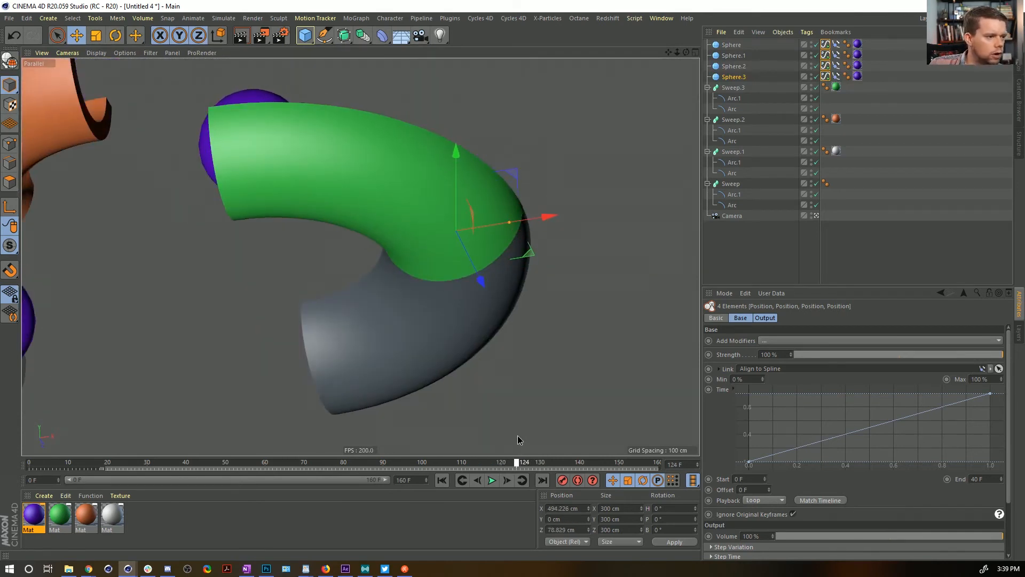
left_click(59, 514)
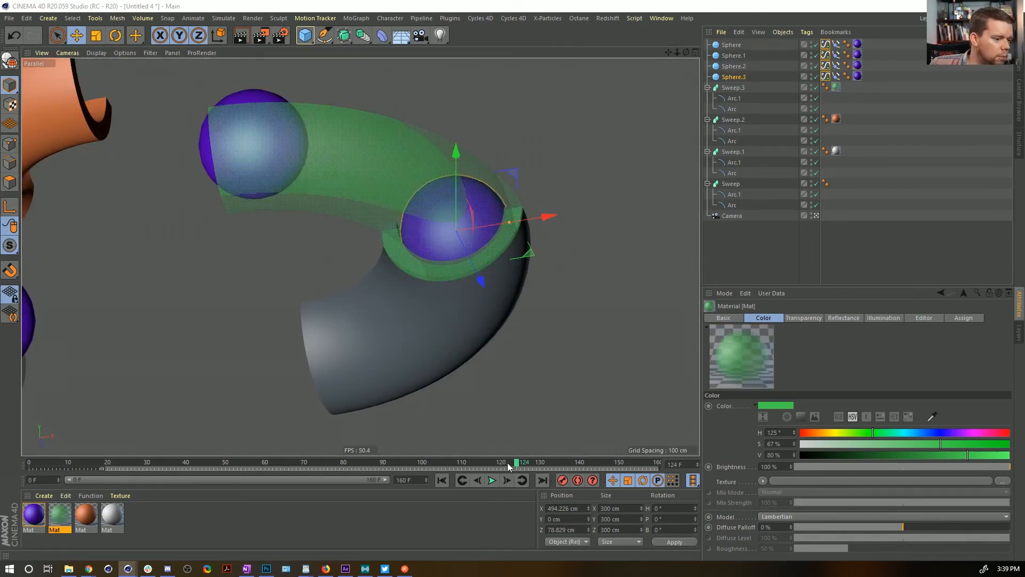
left_click_drag(507, 463, 690, 445)
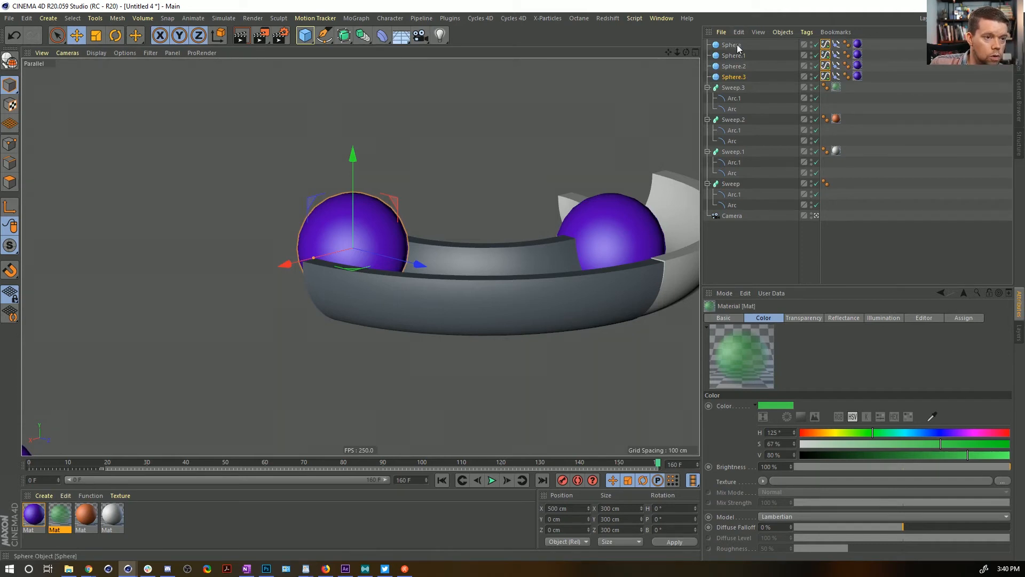
Add a new Signal tag to the first Sphere and link it to the sphere's Enabled parameter
left_click(738, 47)
right_click(738, 46)
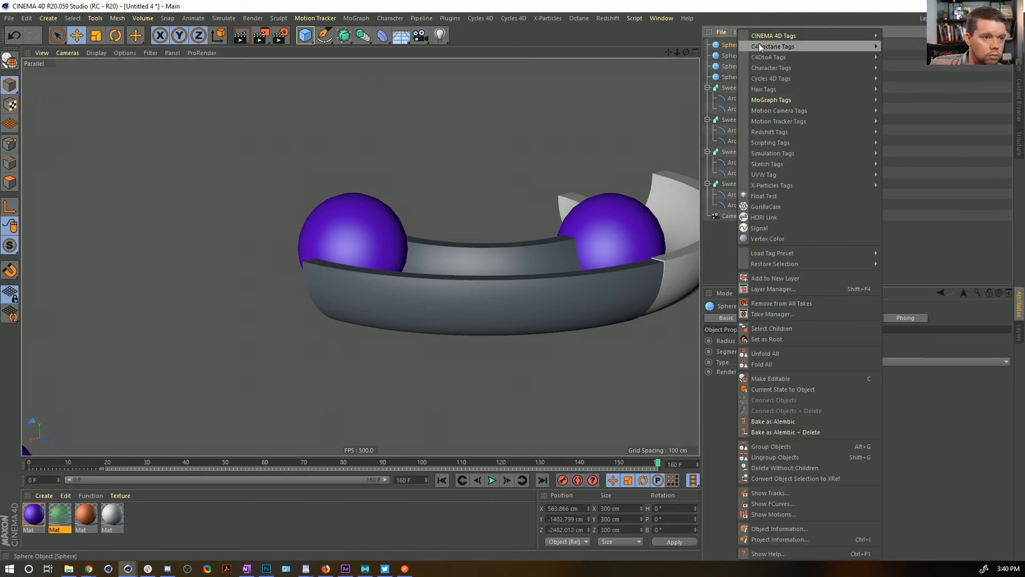
left_click(781, 227)
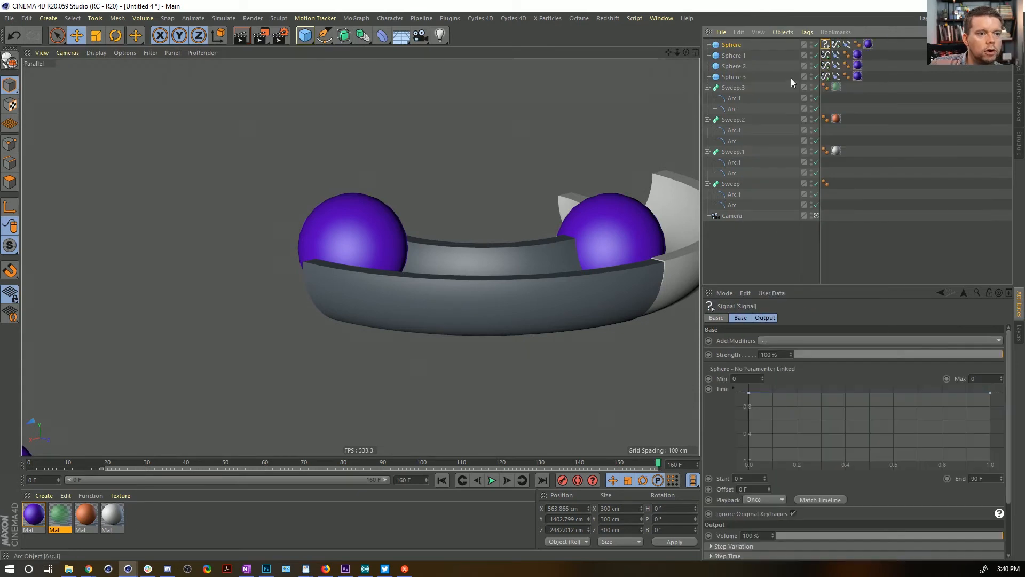
left_click(731, 45)
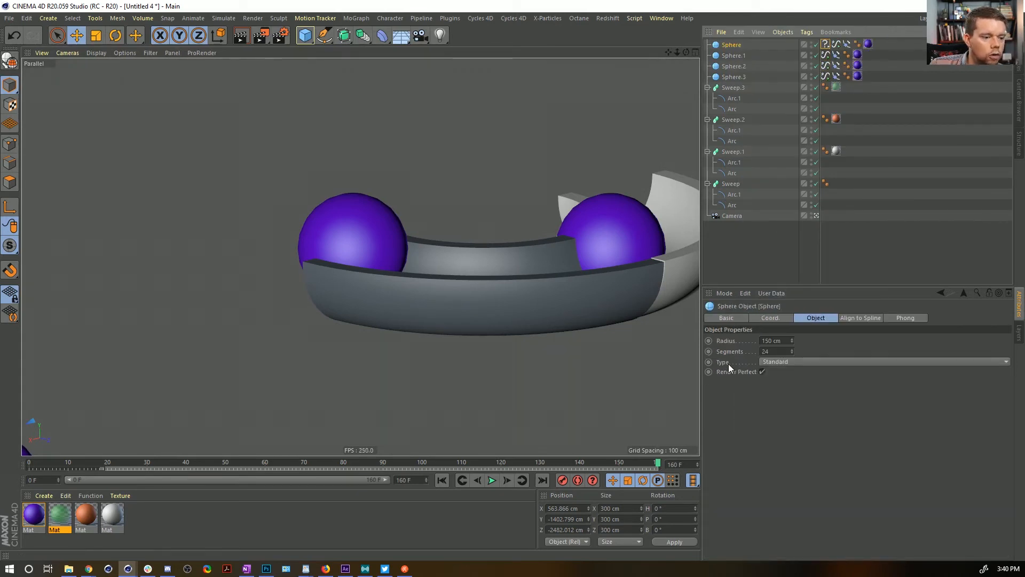
left_click(731, 318)
left_click_drag(732, 396, 825, 45)
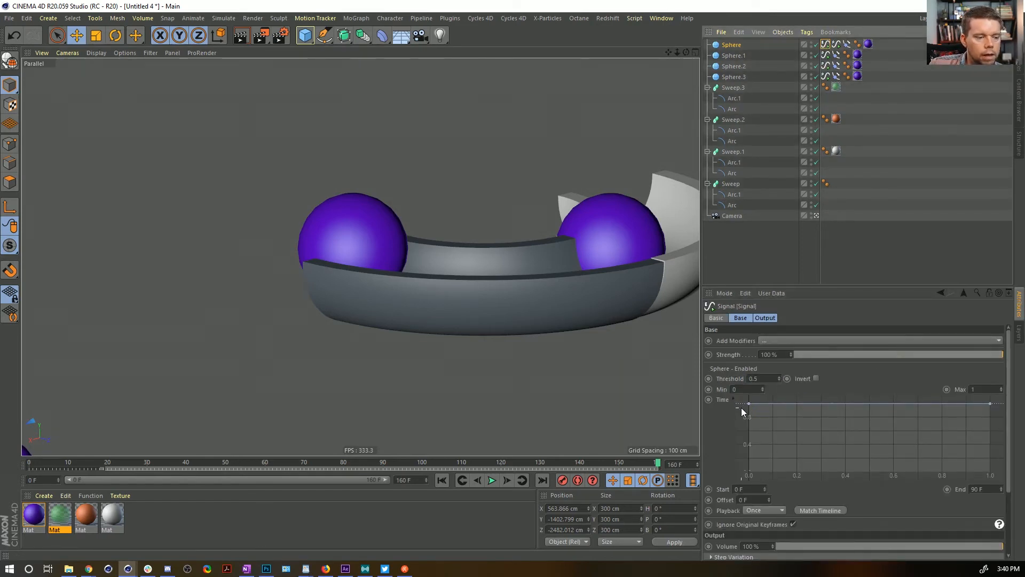
Set the Enabled signal's end to 40 F and threshold to 1, and give its curve a rising linear preset
left_click_drag(988, 490, 847, 463)
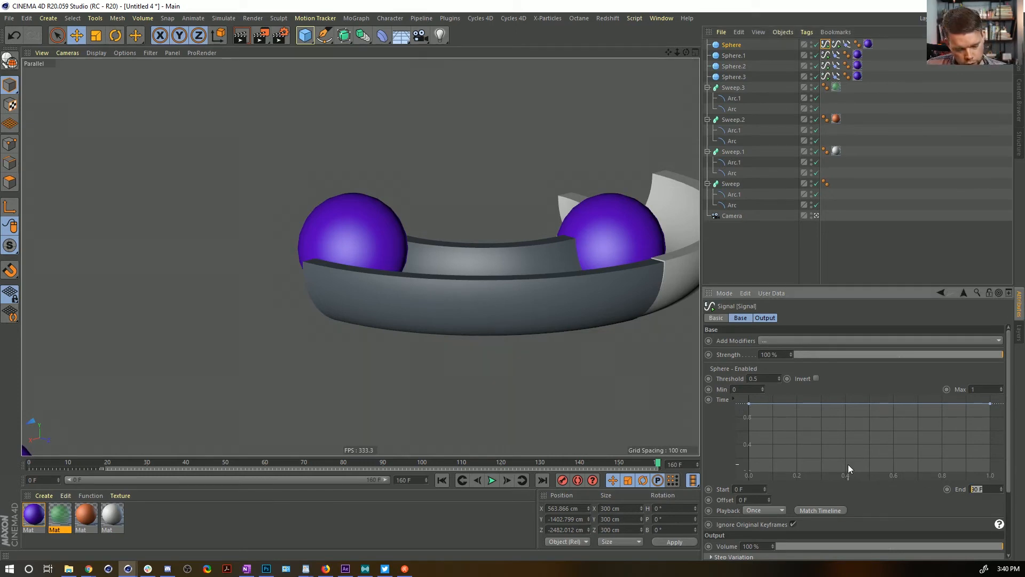
type("40")
key("Return")
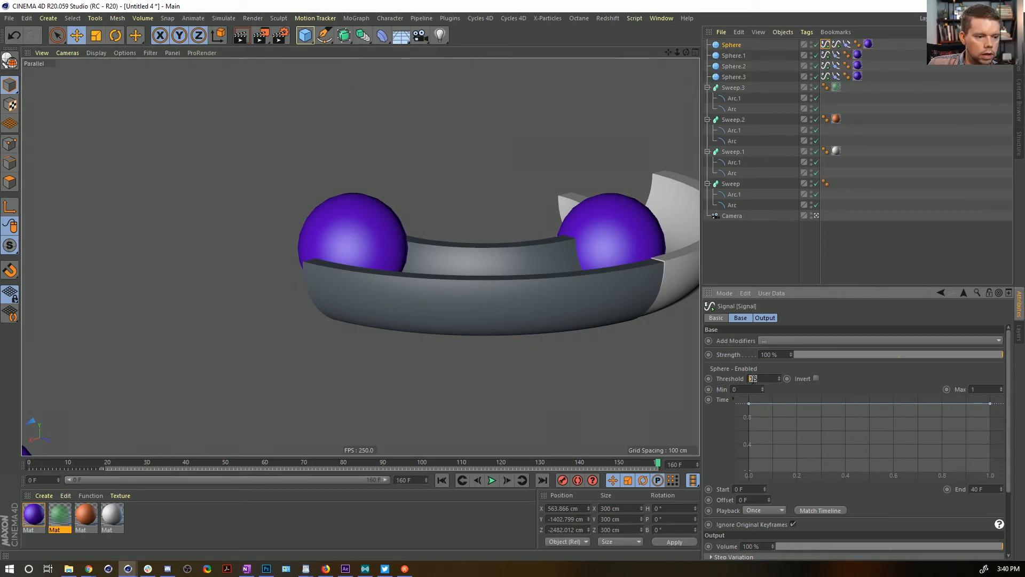
right_click(752, 411)
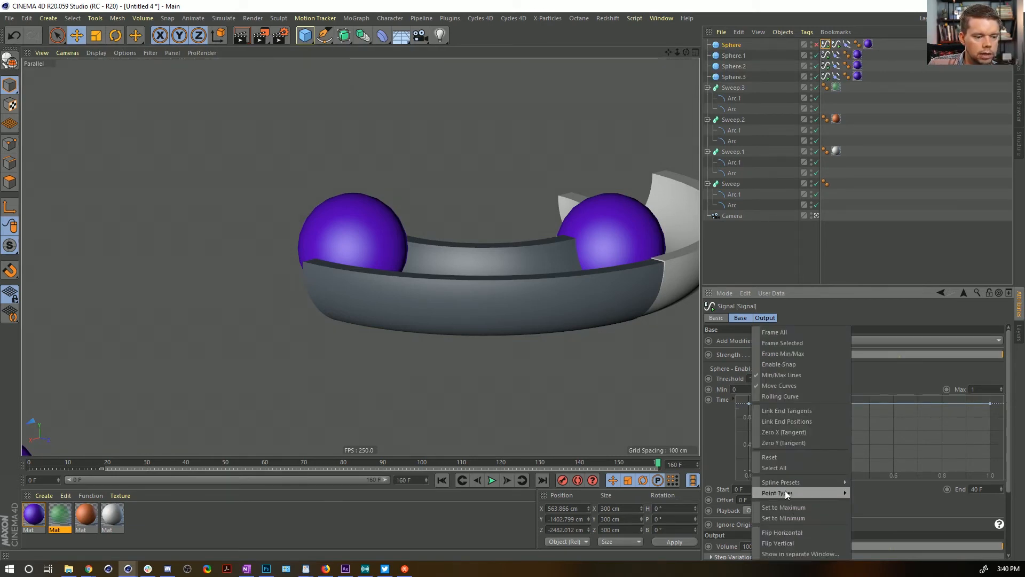
mouse_move(828, 482)
left_click(861, 479)
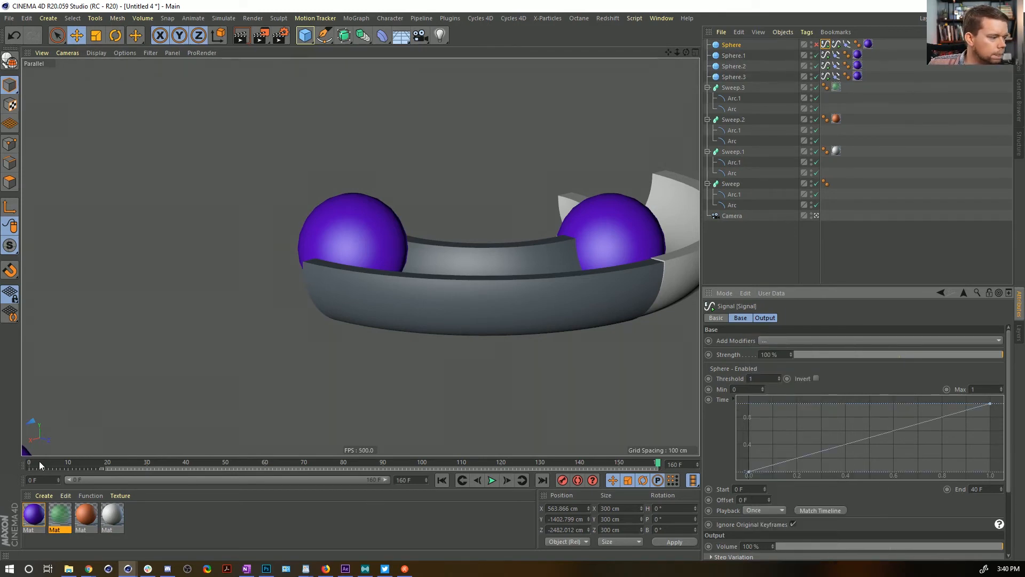
Rewind to frame 0, lower the Enabled signal's threshold to 0.999 and scrub to frame 42 to test it
left_click_drag(41, 466, 13, 460)
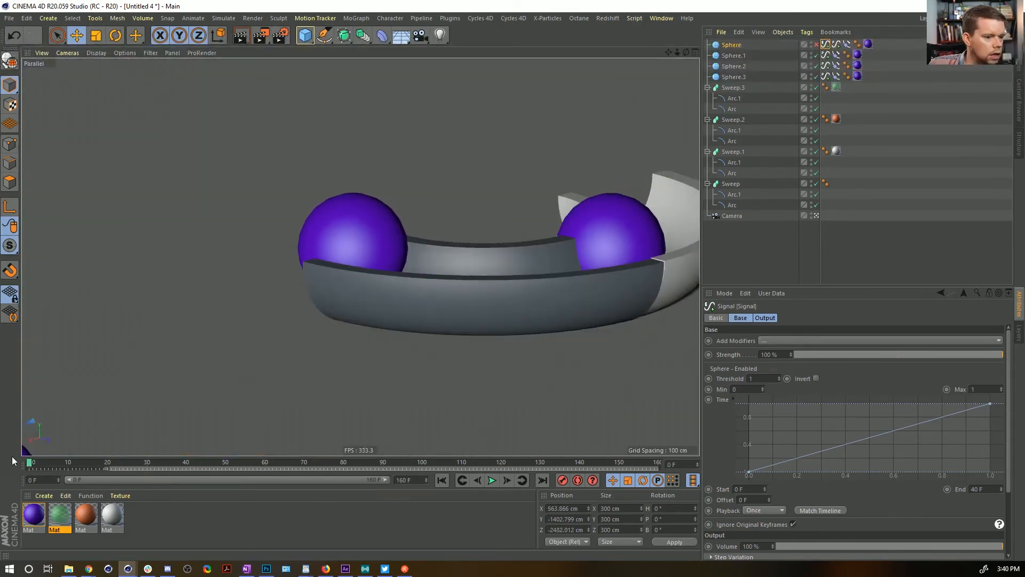
left_click(777, 380)
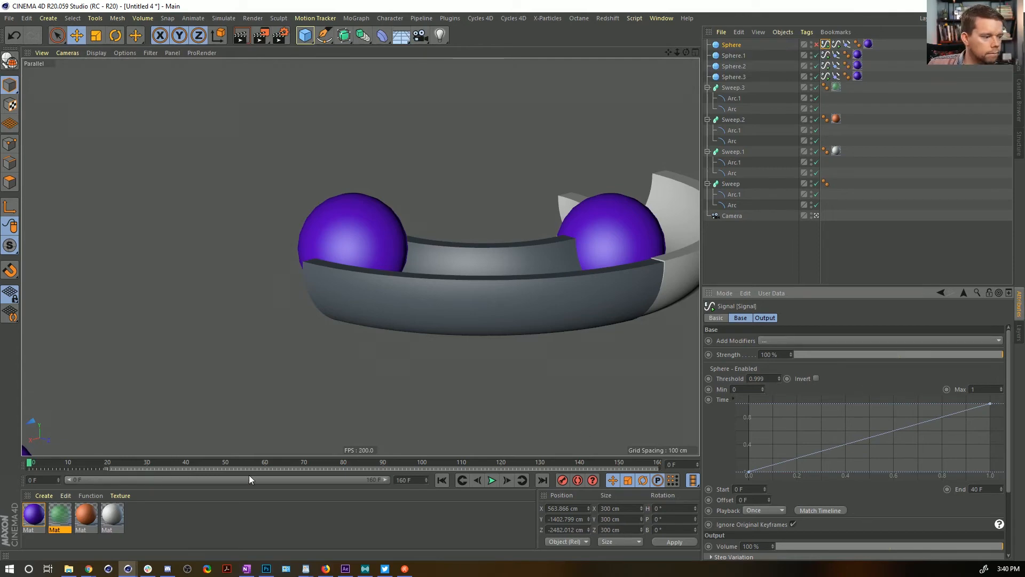
left_click_drag(61, 463, 196, 460)
Try the Enabled signal's threshold at 1, playing and scrubbing between frames 0 and 46 to check the ball's visibility
left_click_drag(766, 379, 728, 381)
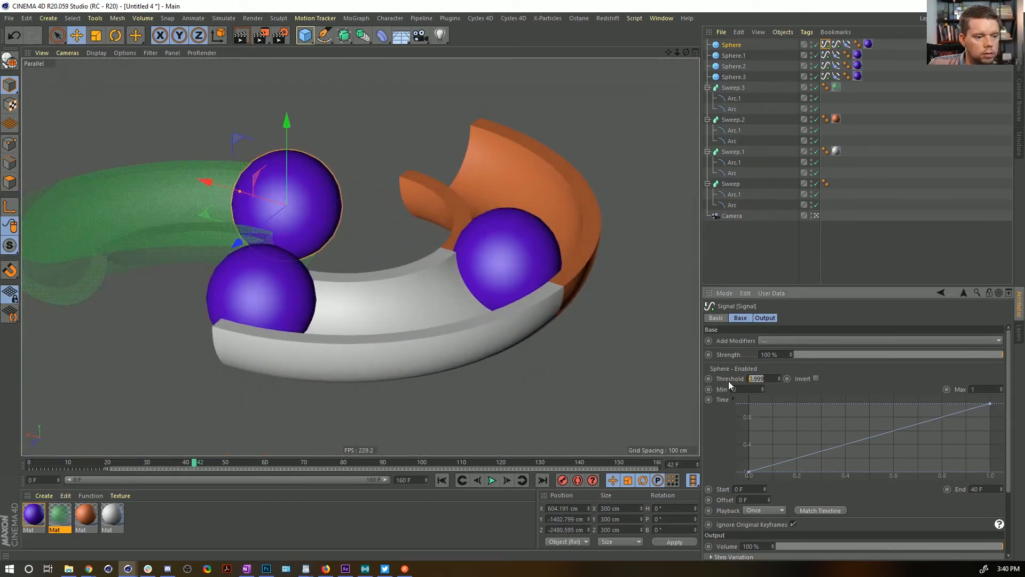
type("1")
key("Return")
key("F8")
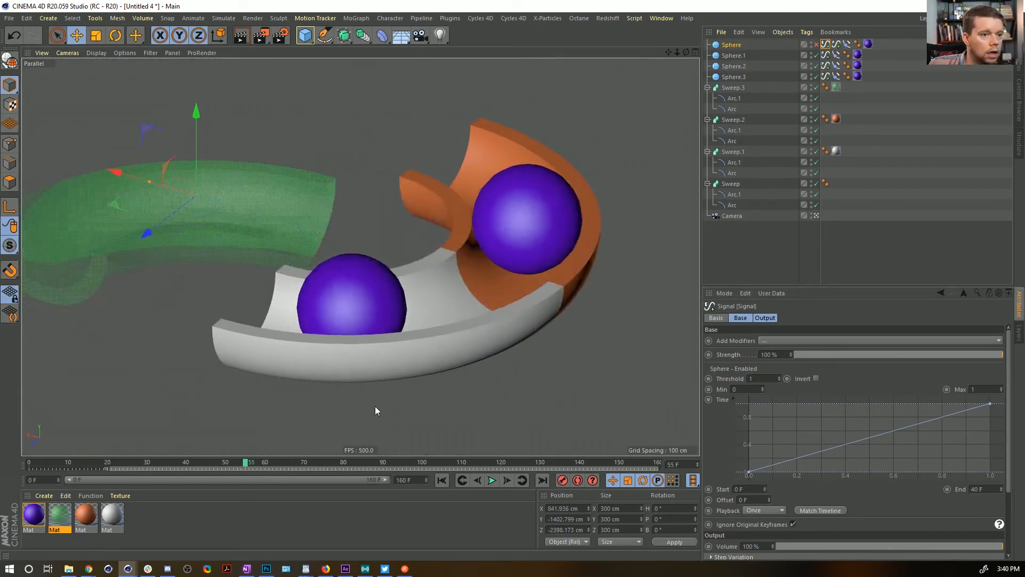
left_click(84, 458)
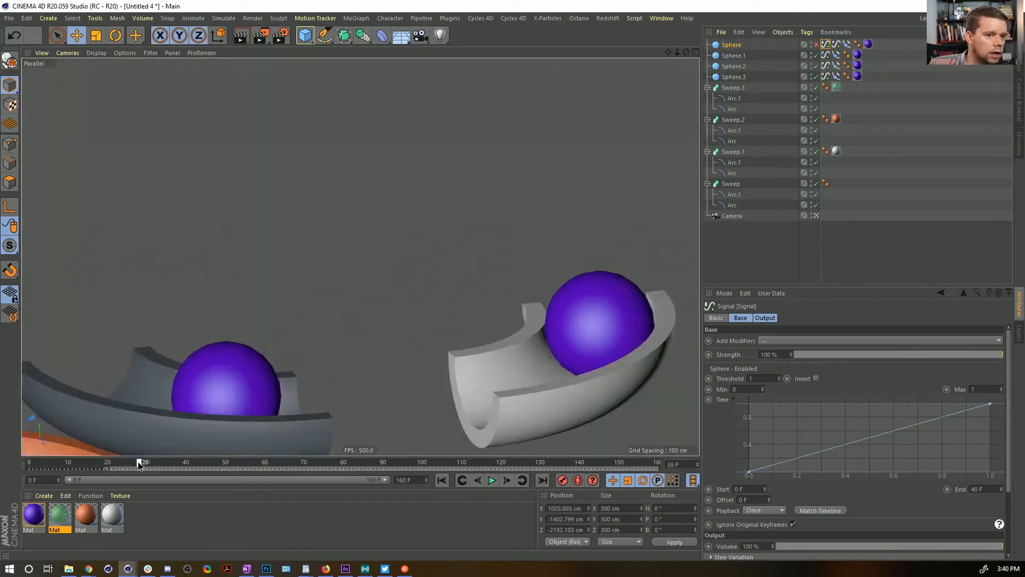
left_click_drag(84, 463, 22, 462)
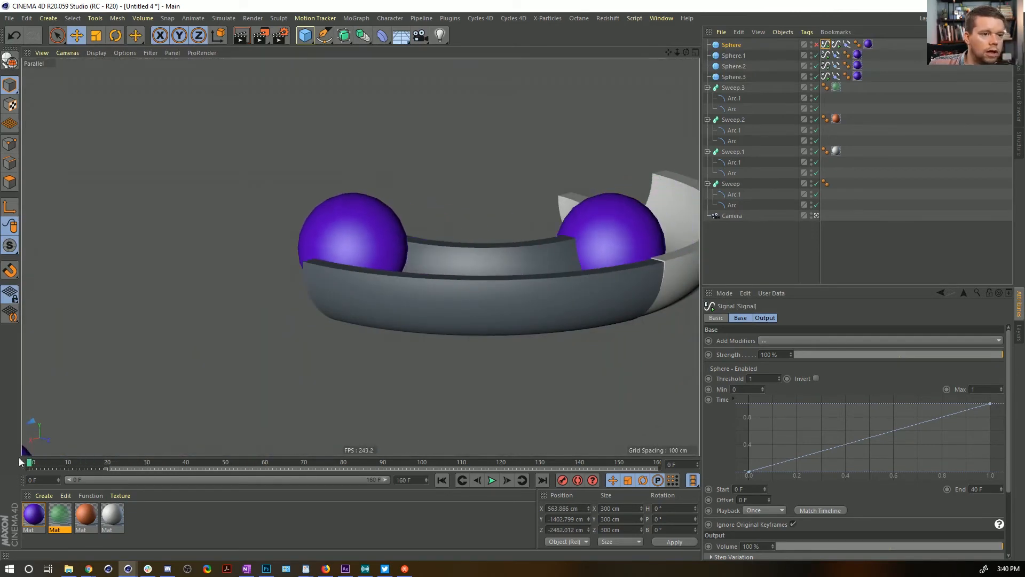
left_click_drag(154, 462, 210, 465)
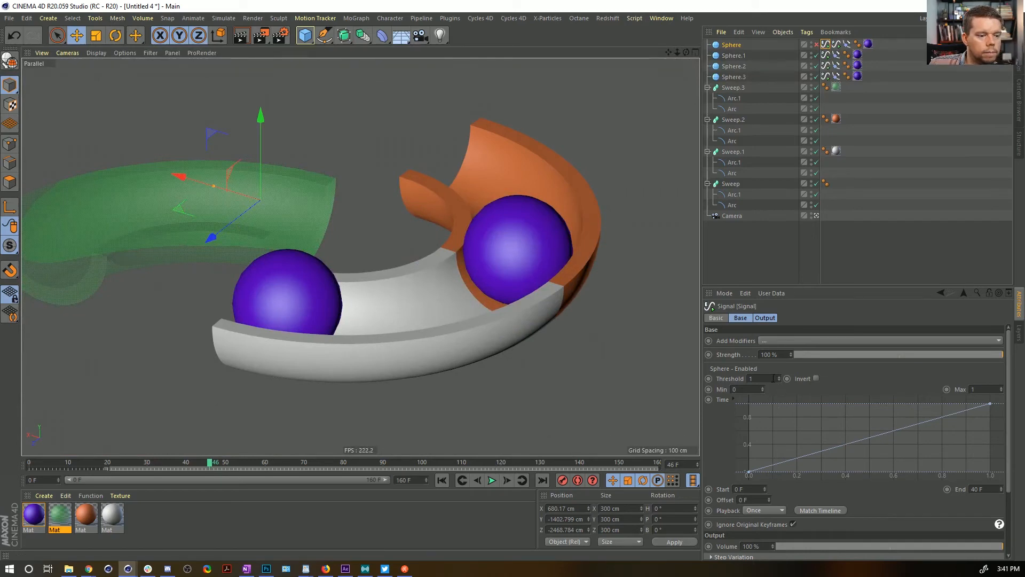
Set the Enabled signal's threshold to 0.999 and invert it, then scrub the timeline to check the ball's visibility
double_click(773, 378)
type(".999")
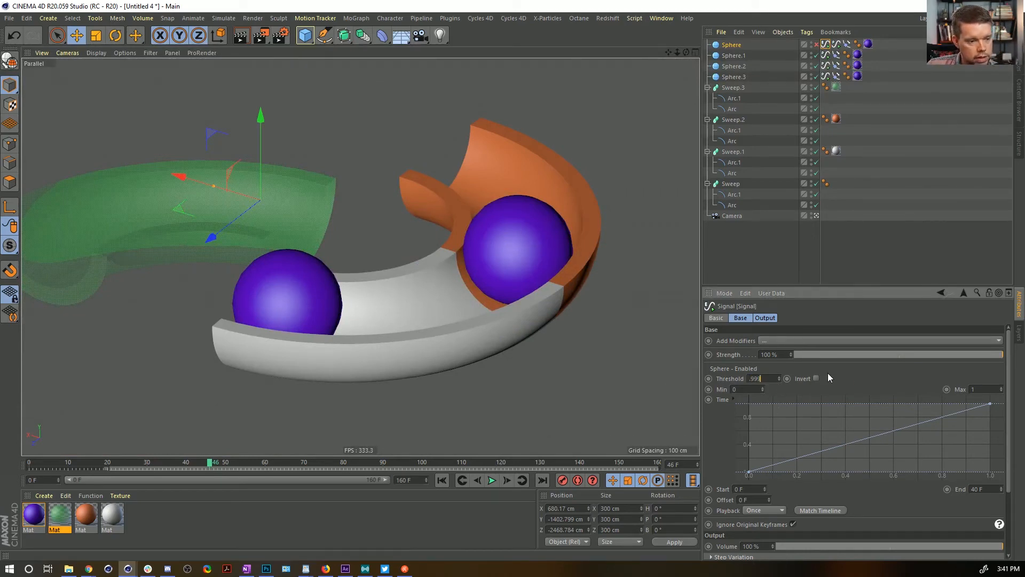
key("Return")
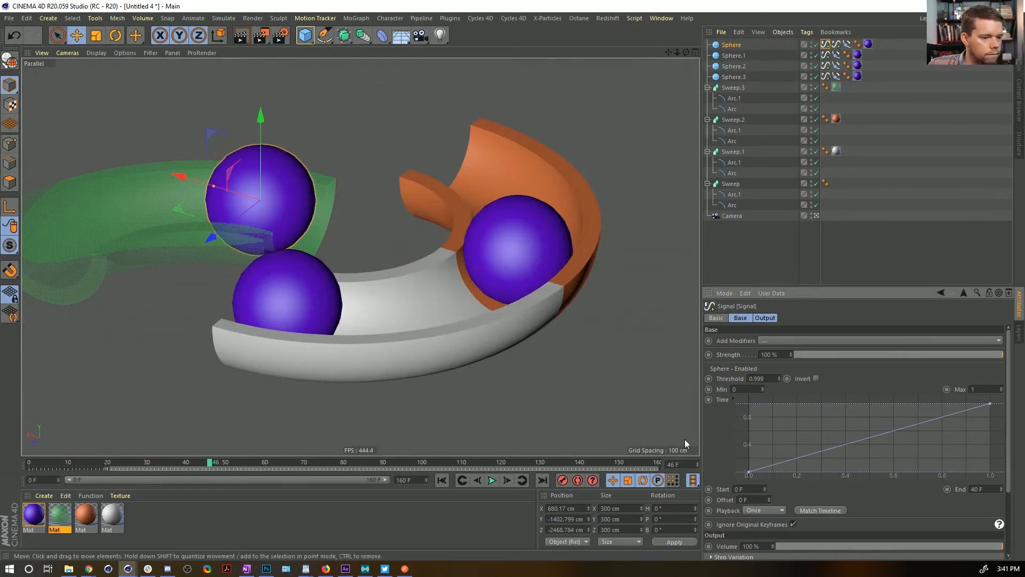
mouse_move(202, 466)
left_mouse_down()
mouse_move(120, 465)
mouse_move(217, 473)
left_mouse_up()
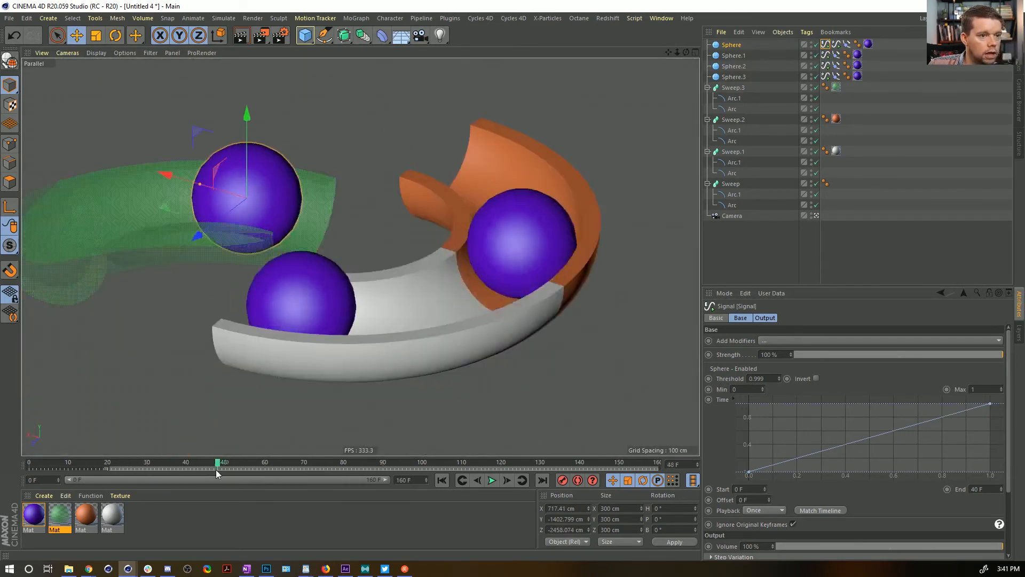
left_click(815, 379)
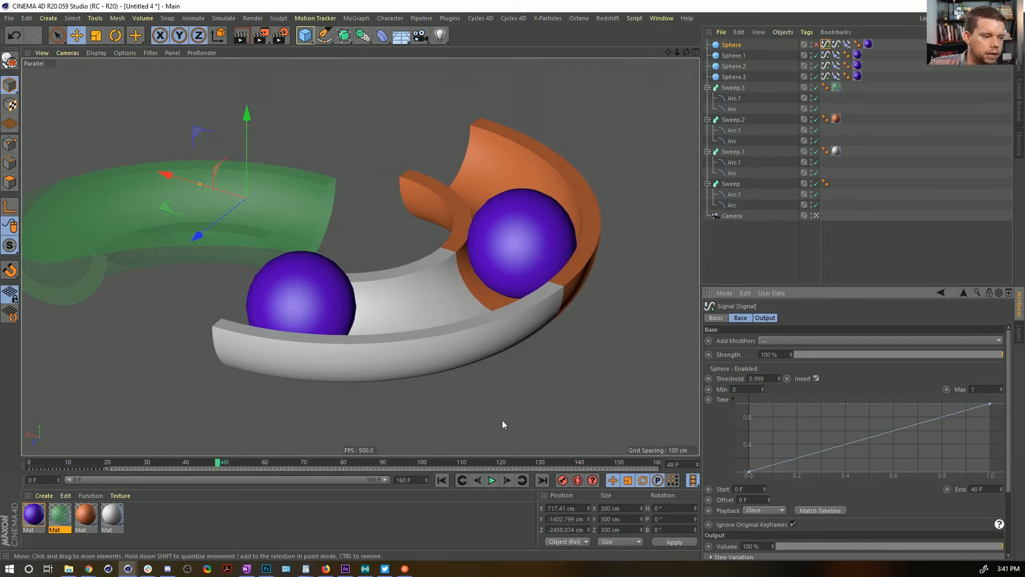
left_click_drag(101, 465, 41, 458)
Copy the Enabled Signal tag to the other three spheres and stagger all four tags' offsets with num*40
left_click_drag(831, 68, 887, 47)
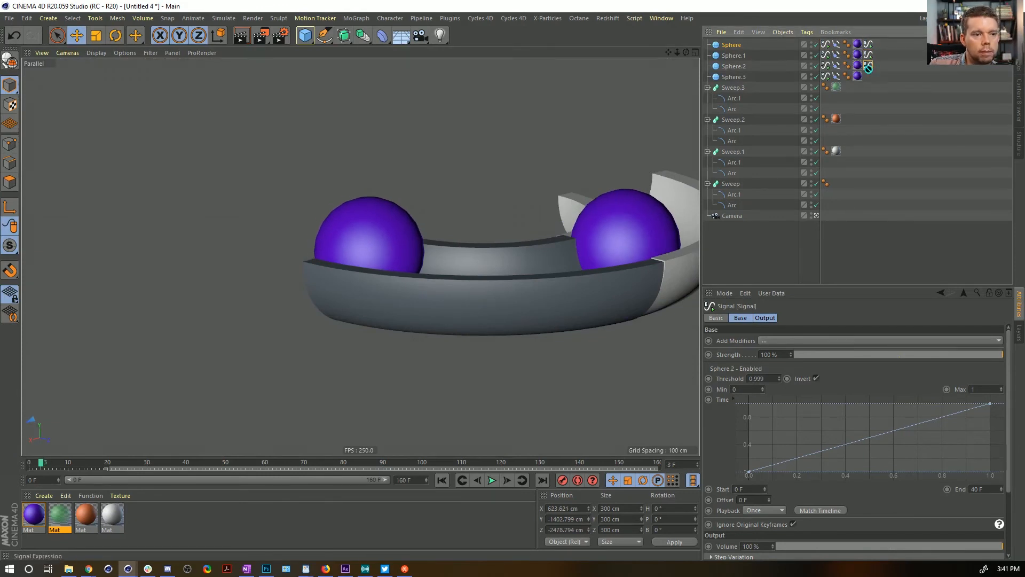
left_click_drag(870, 43, 869, 41)
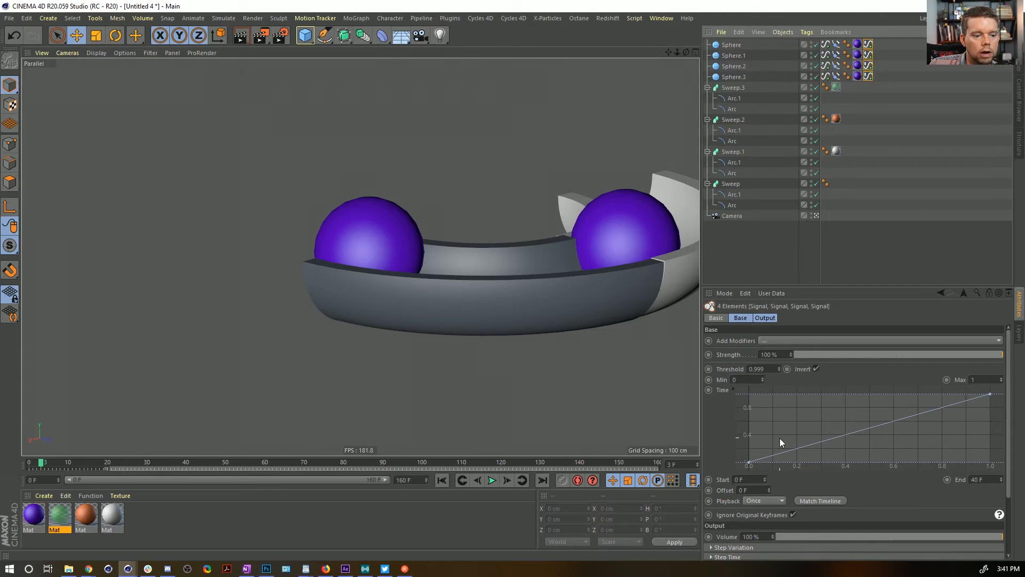
double_click(750, 489)
type("nu")
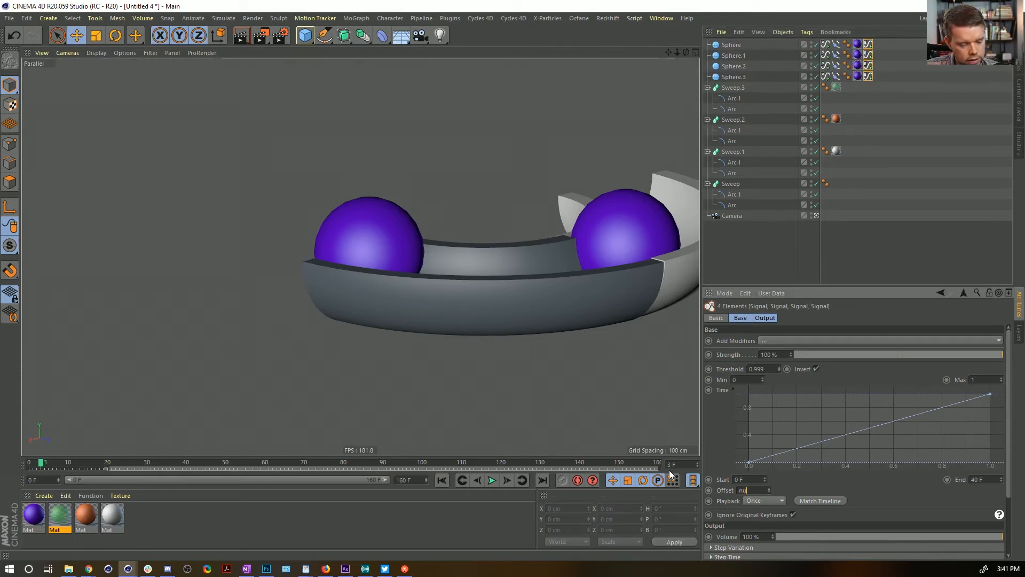
type("m*40")
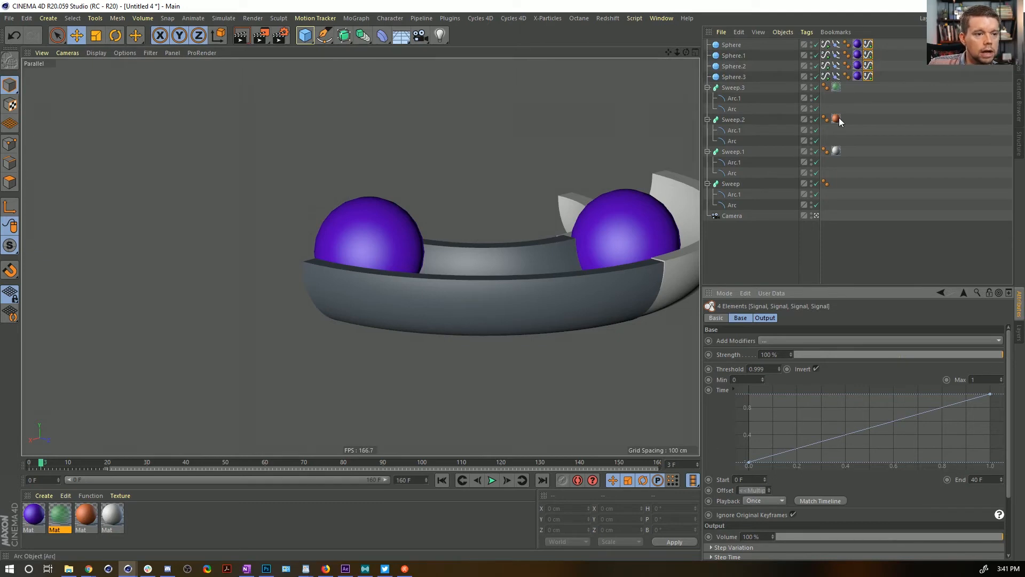
left_click(868, 44)
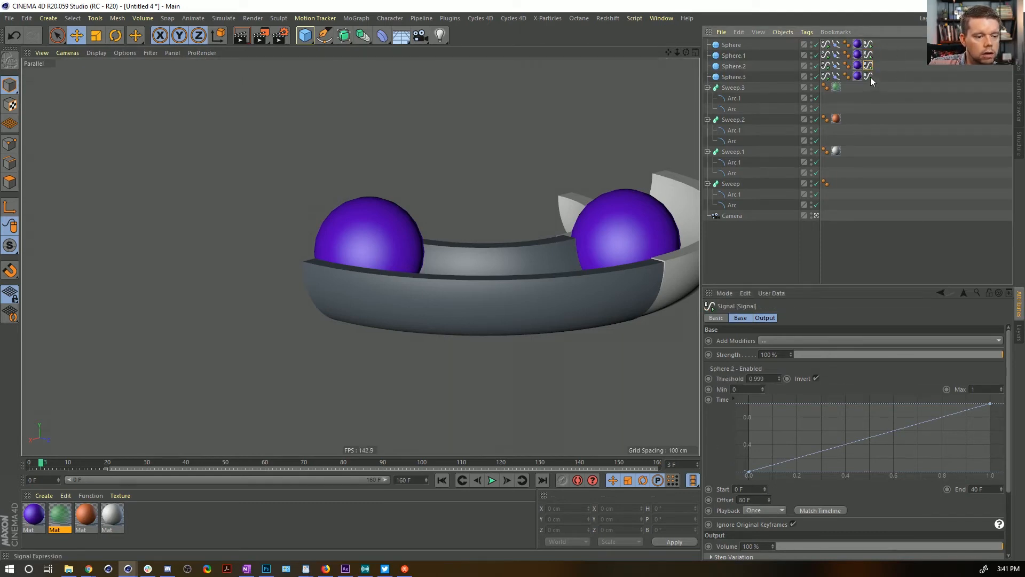
left_click(869, 76)
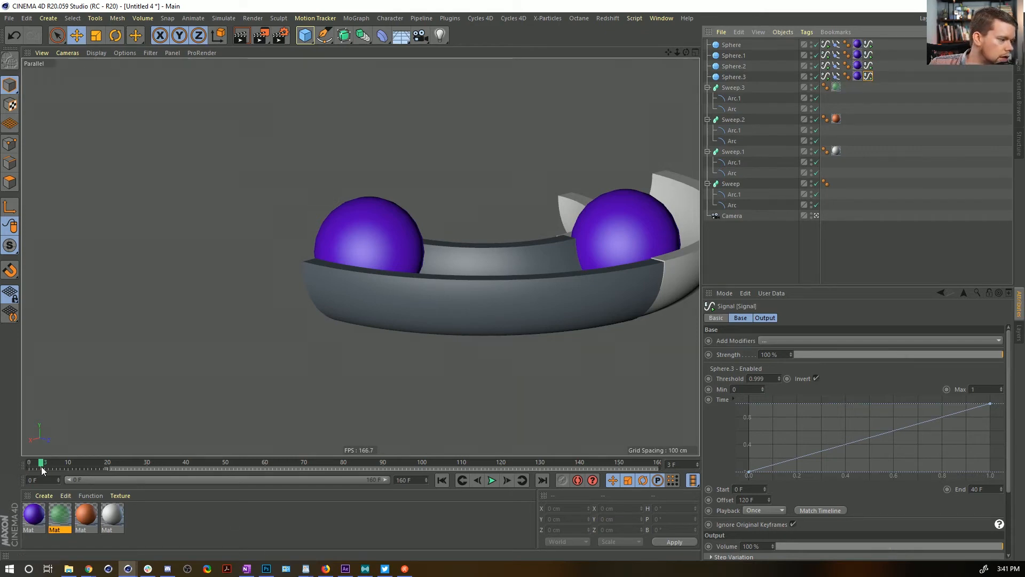
Scrub back and forth through the timeline, ending at frame 0, to examine when each ball appears and disappears
left_click_drag(42, 469, 1, 500)
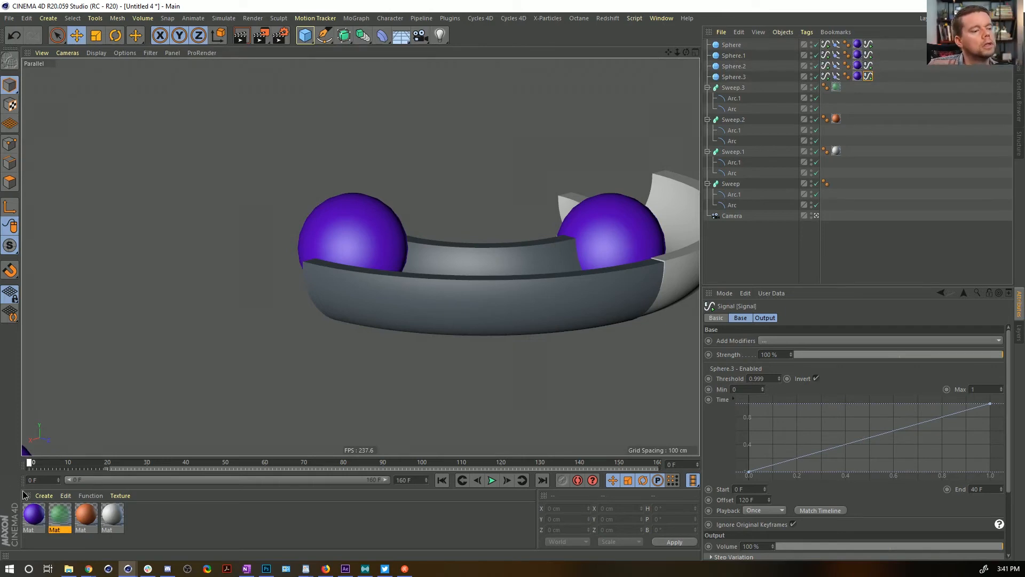
left_click_drag(8, 496, 46, 498)
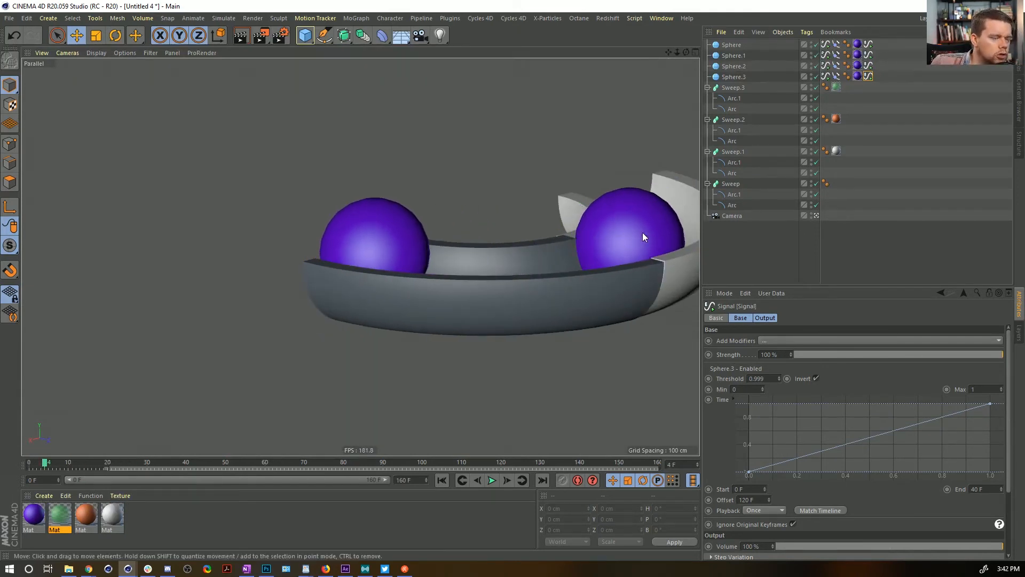
left_click_drag(59, 463, 505, 500)
left_click_drag(392, 495, 286, 490)
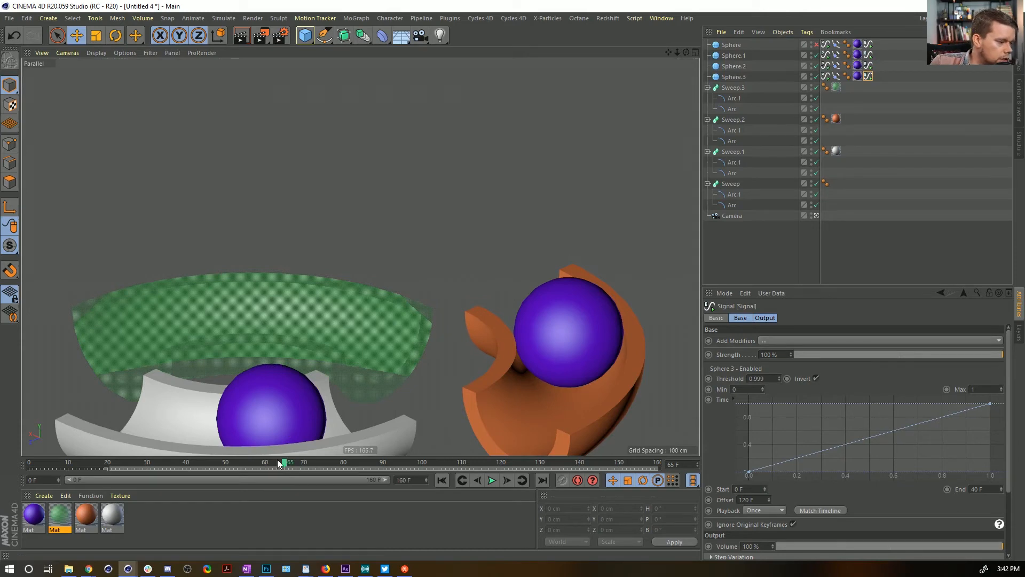
left_click_drag(283, 464, 354, 492)
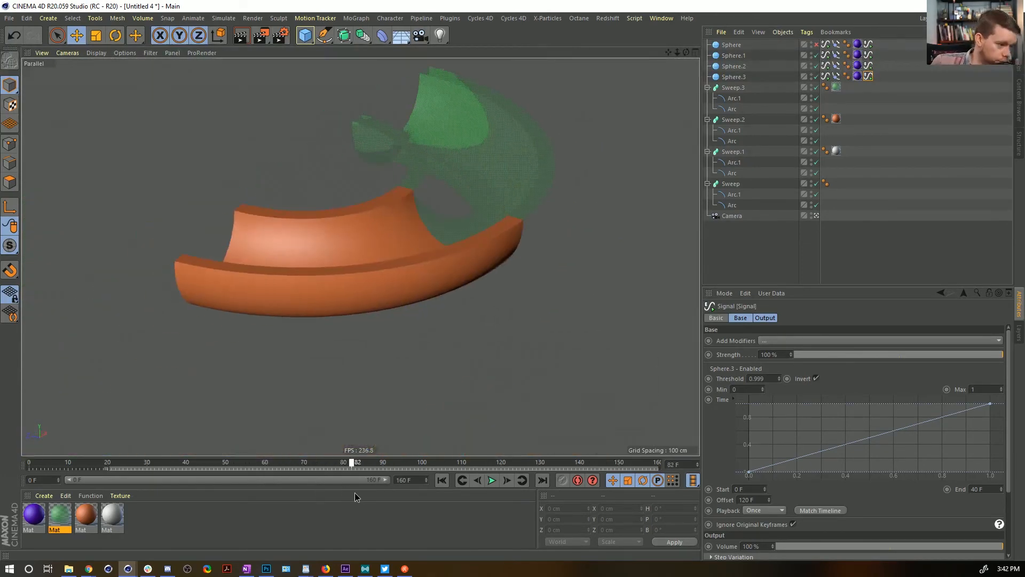
left_click_drag(421, 500, 298, 517)
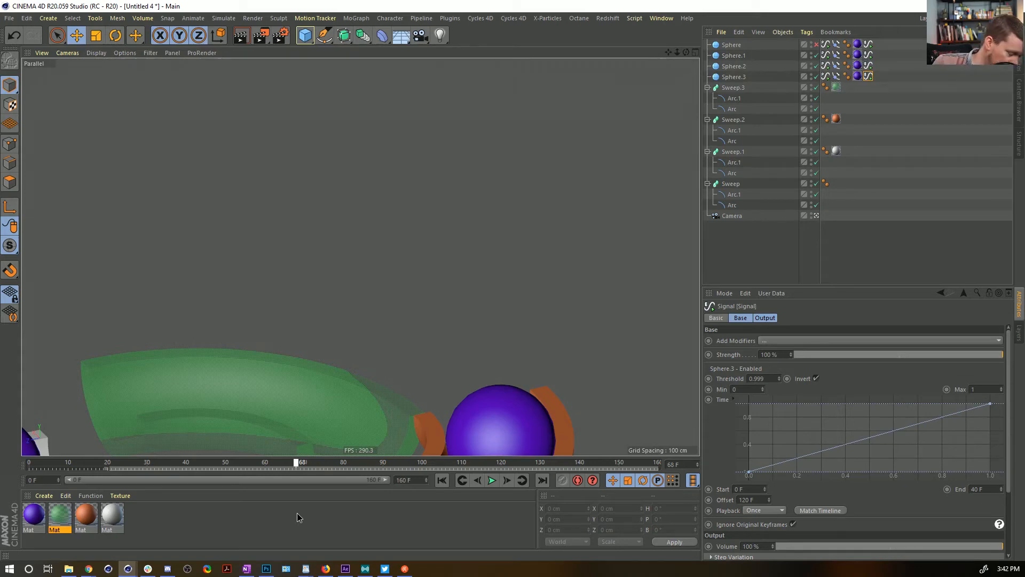
left_click_drag(297, 513, 24, 528)
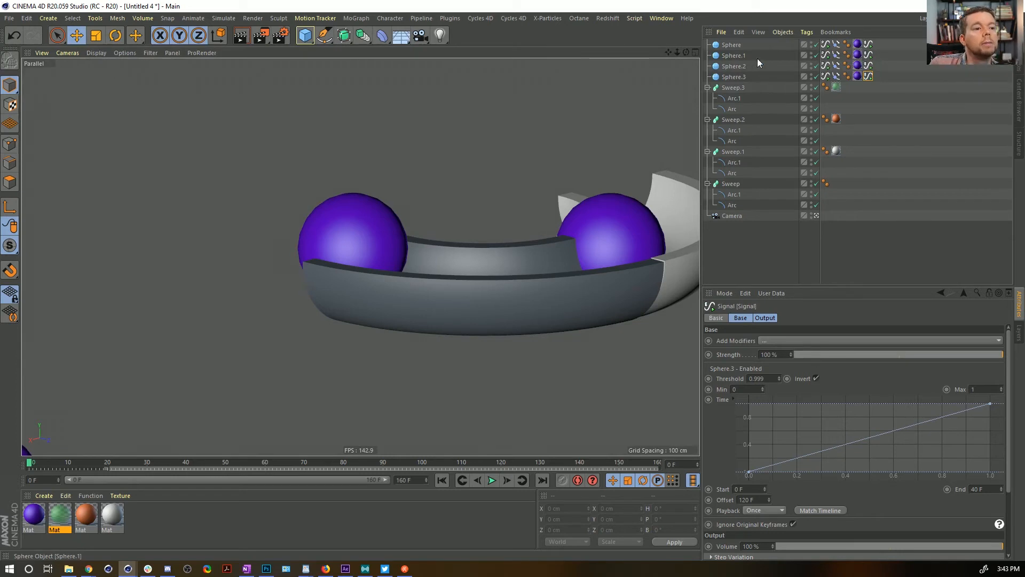
Delete the position Signal tag of Sphere.3 and set its Align to Spline position to 99%
left_click(740, 56)
left_click(376, 216)
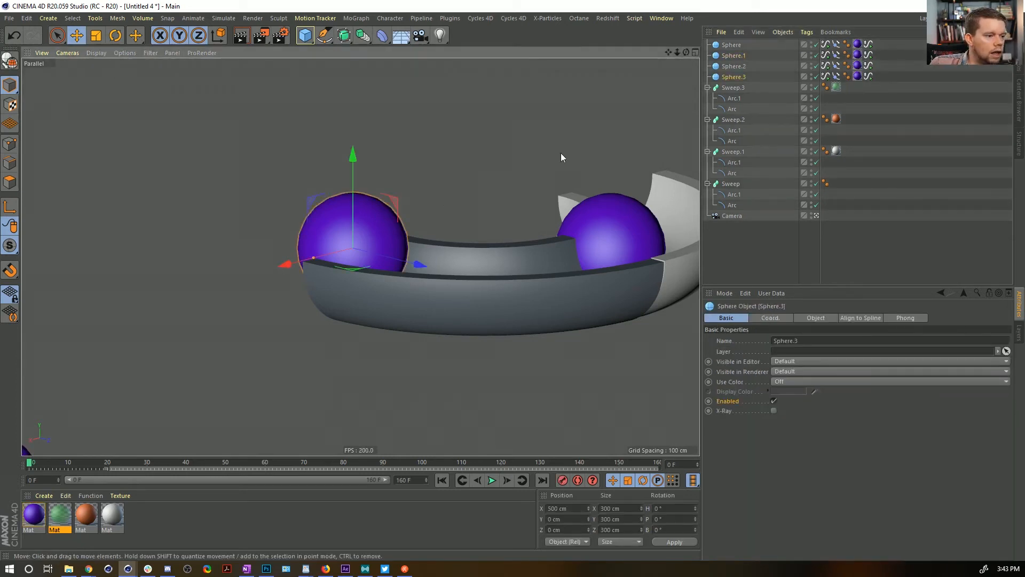
left_click(825, 76)
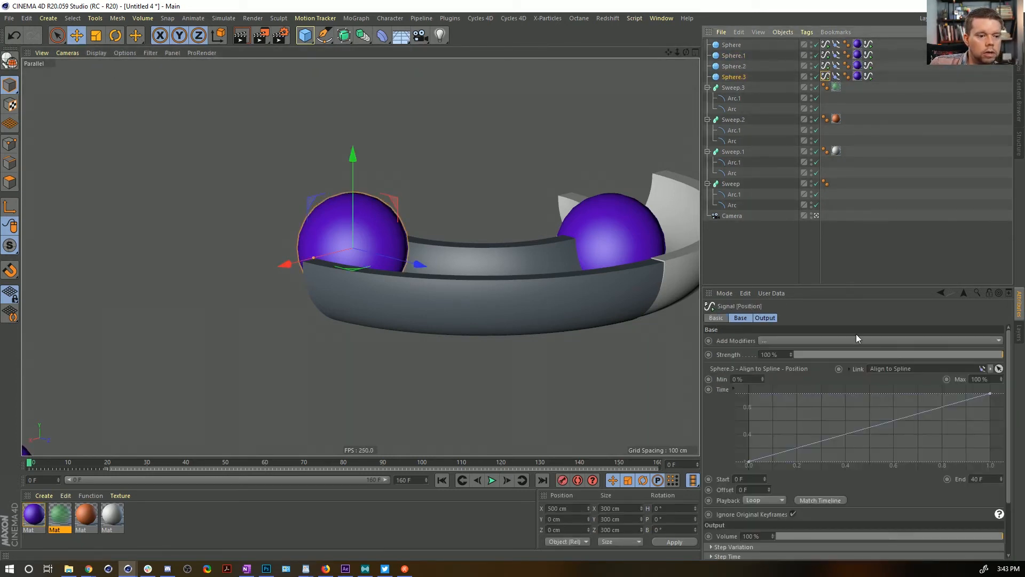
key("Delete")
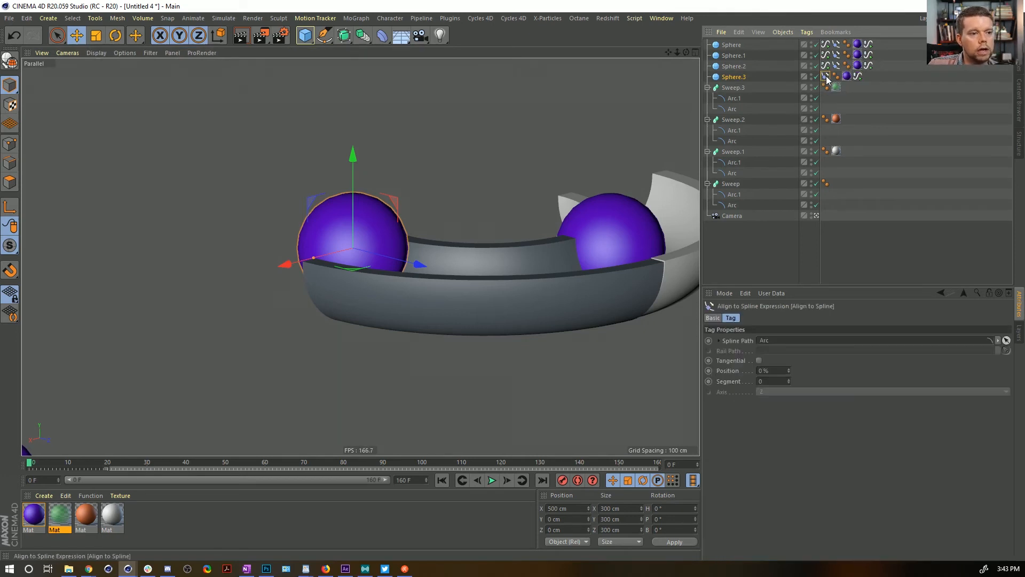
left_click_drag(789, 370, 789, 313)
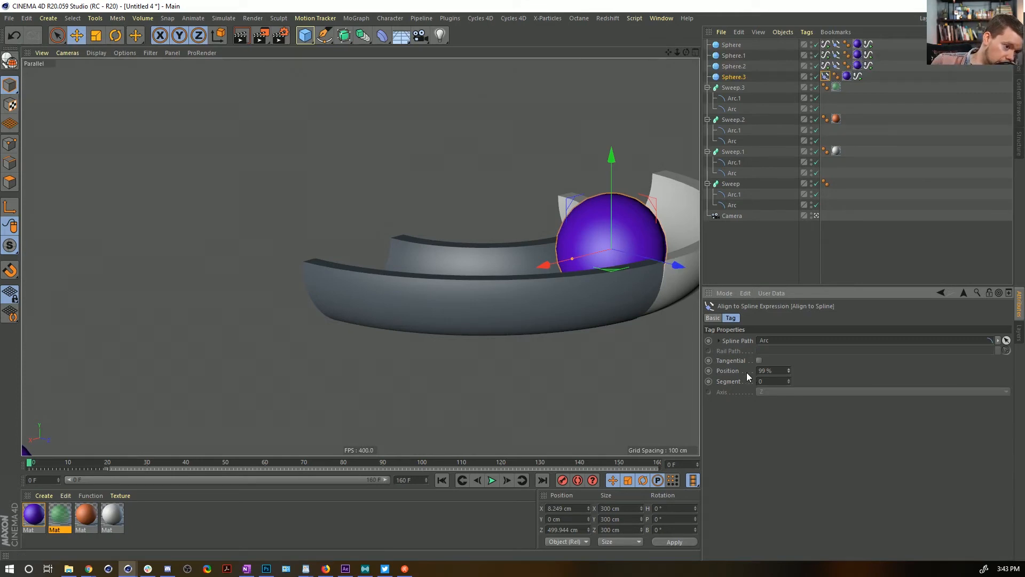
Try stepping Sphere.3's Align to Spline position down to 95% and back up to 98%
left_click(790, 373)
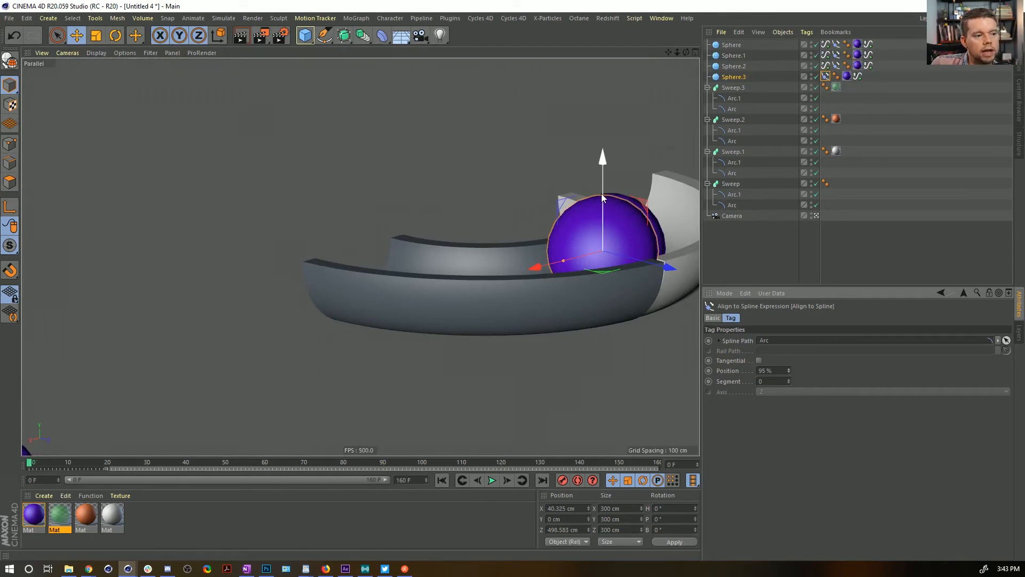
left_click(789, 369)
left_click(789, 369)
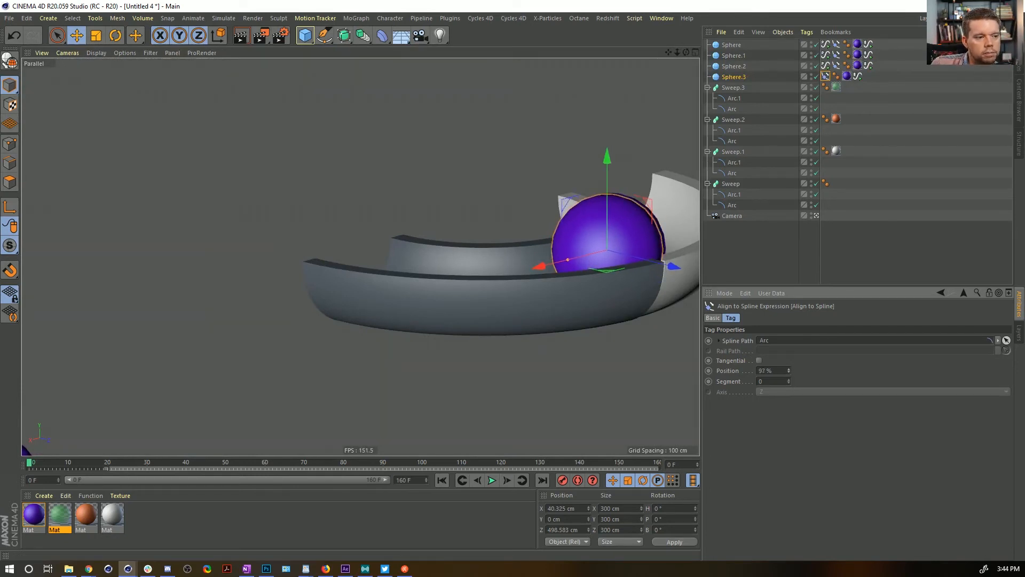
left_click(789, 369)
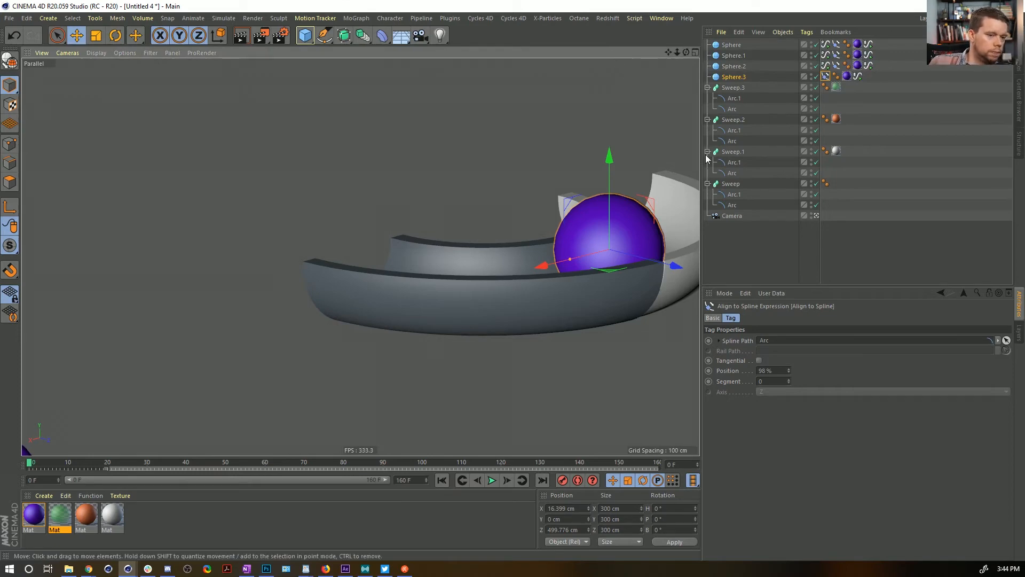
Undo the Align to Spline position changes and the deletion of Sphere.3's position Signal tag
key("ctrl+z")
key("ctrl+z")
key("ctrl+z")
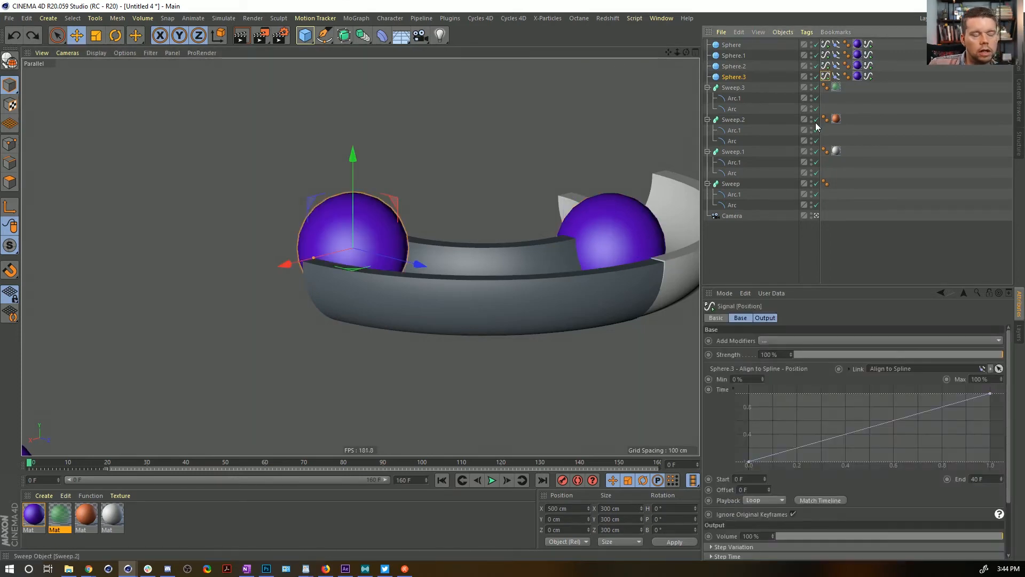
Start saving the scene in SceneFiles, reusing the name [3a]HoppingSphereSignal.c4d with its prefix changed to [4a]
key("ctrl+s")
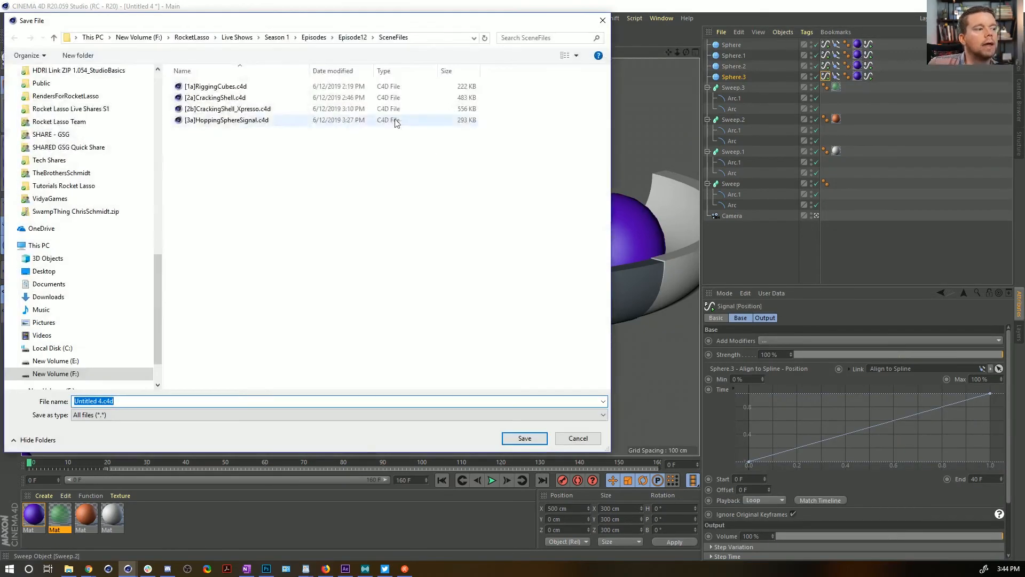
left_click(245, 120)
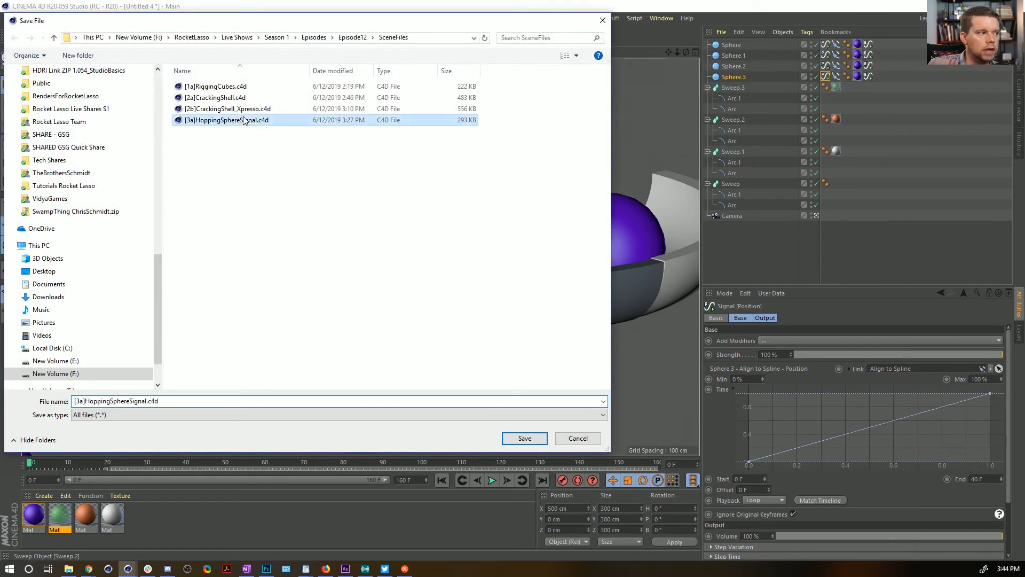
left_click(81, 402)
left_click(81, 401)
key("BackSpace")
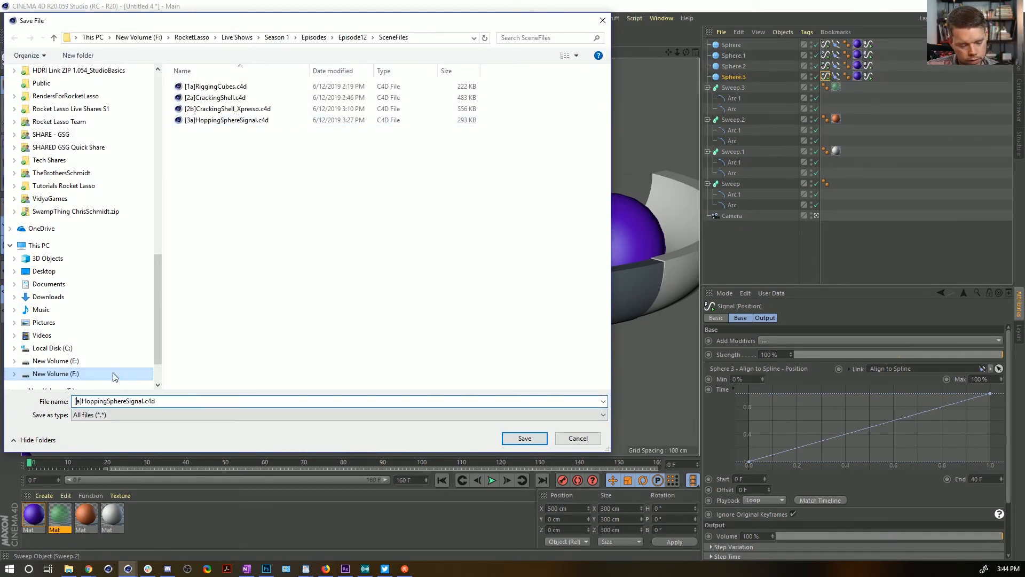
type("4")
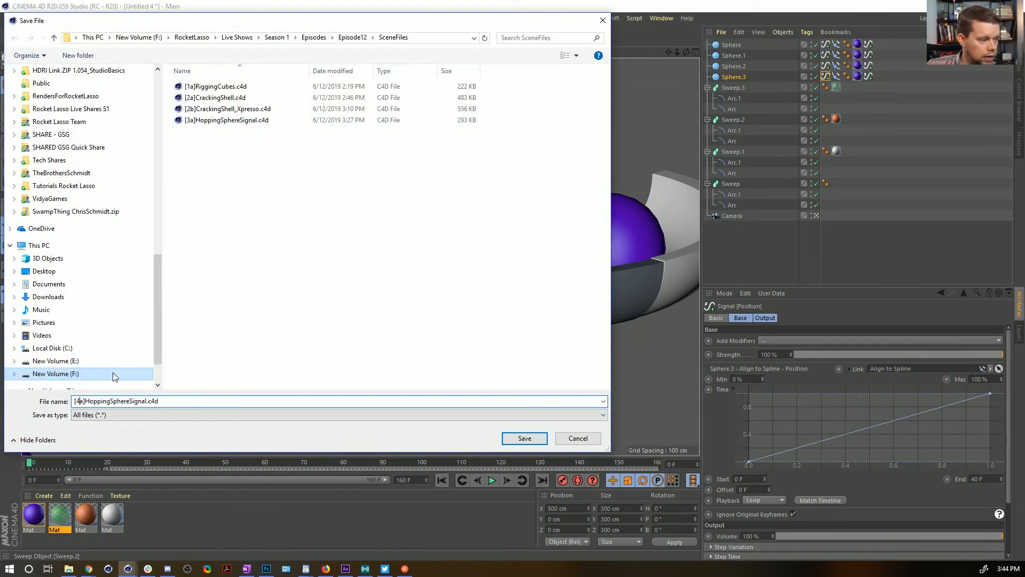
left_click(147, 401)
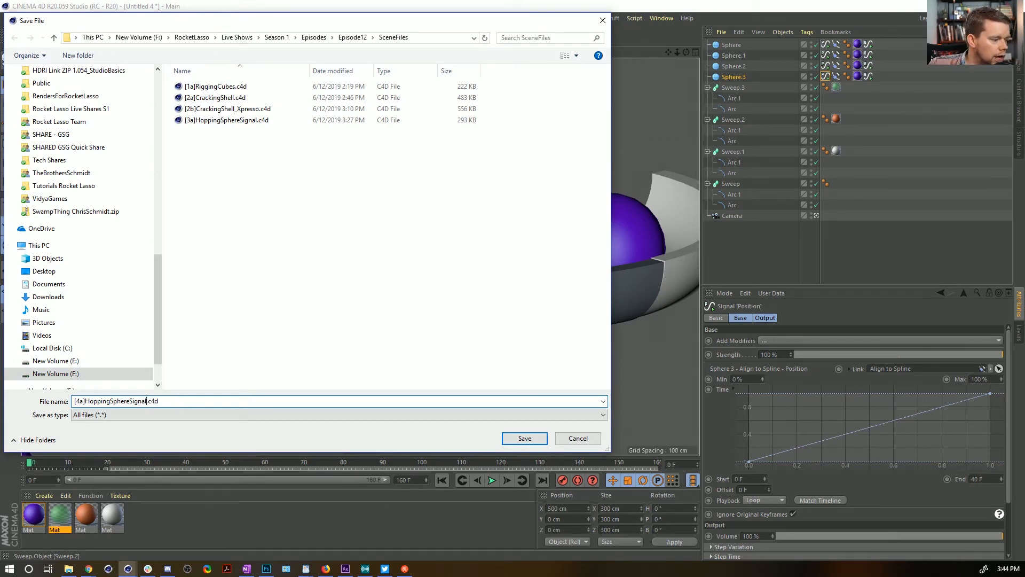
left_click_drag(148, 401, 86, 402)
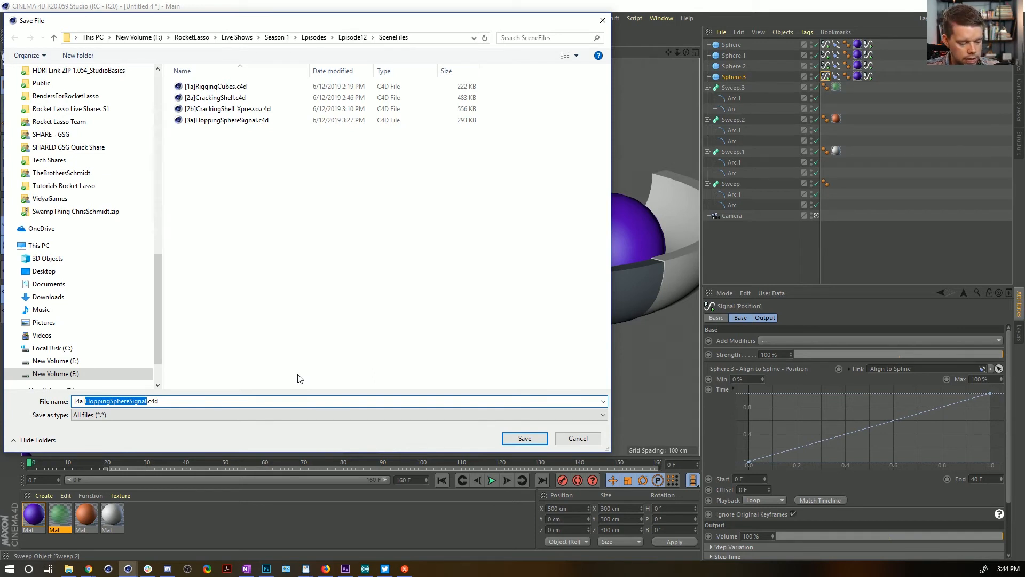
type("Parra")
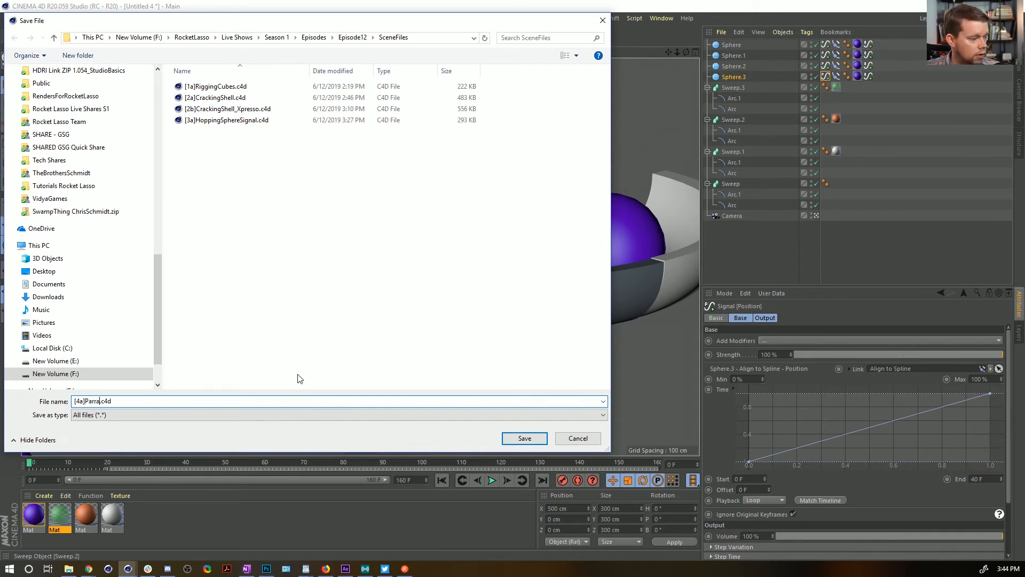
type("l")
key("BackSpace")
key("BackSpace")
type("el")
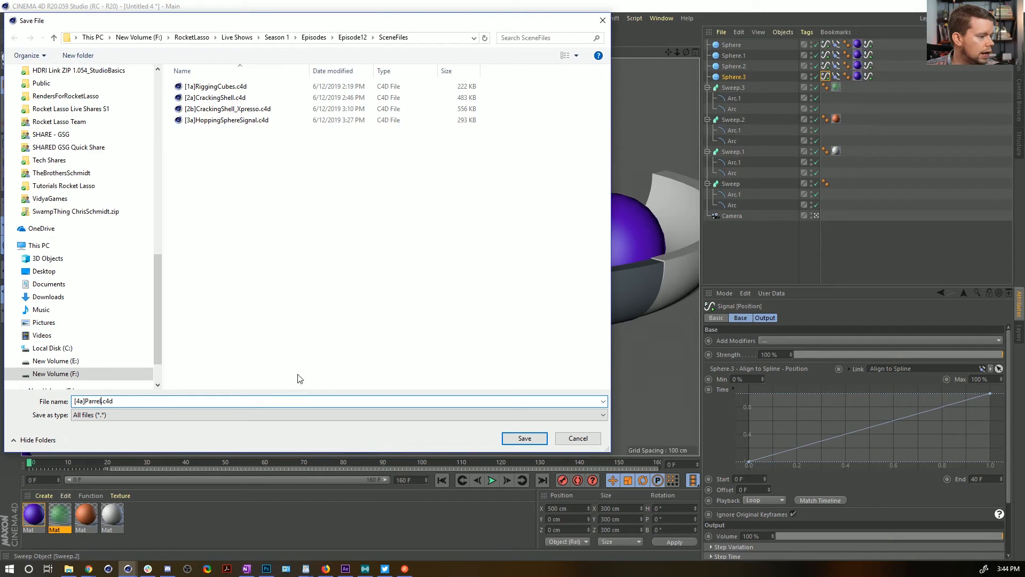
key("BackSpace")
key("BackSpace")
key("BackSpace")
key("BackSpace")
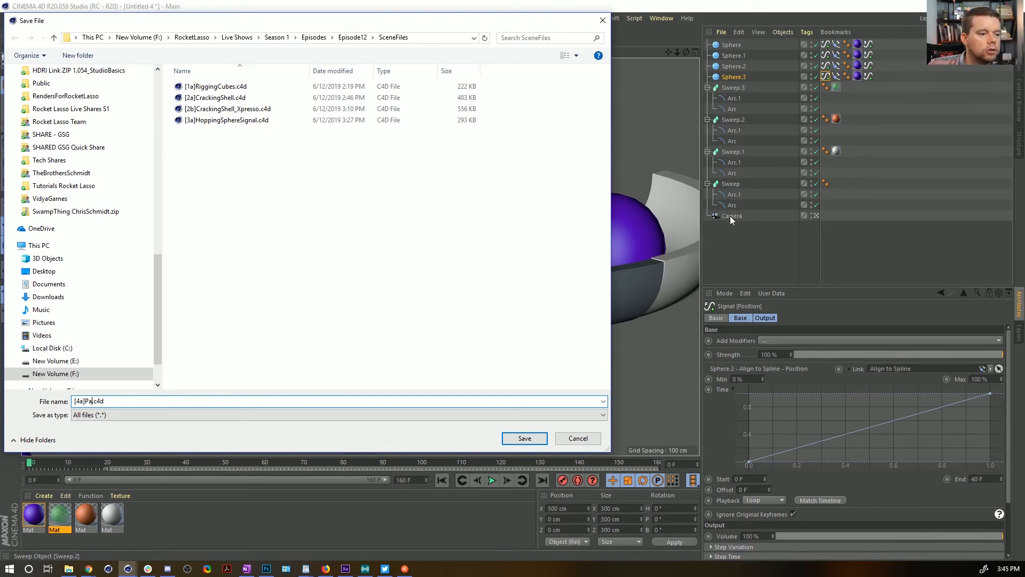
type("rra")
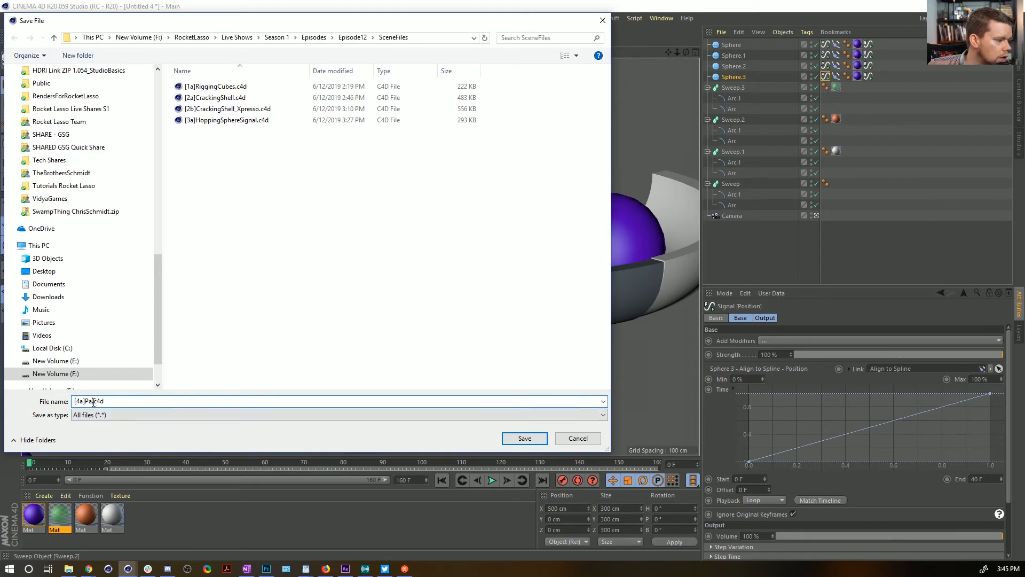
type("lell")
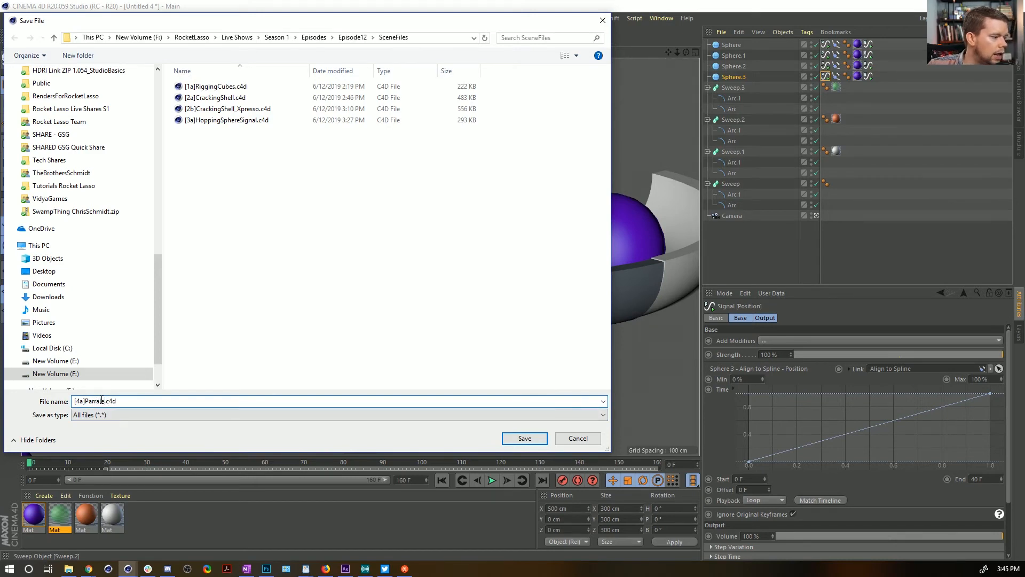
key("BackSpace")
key("BackSpace")
key("BackSpace")
key("BackSpace")
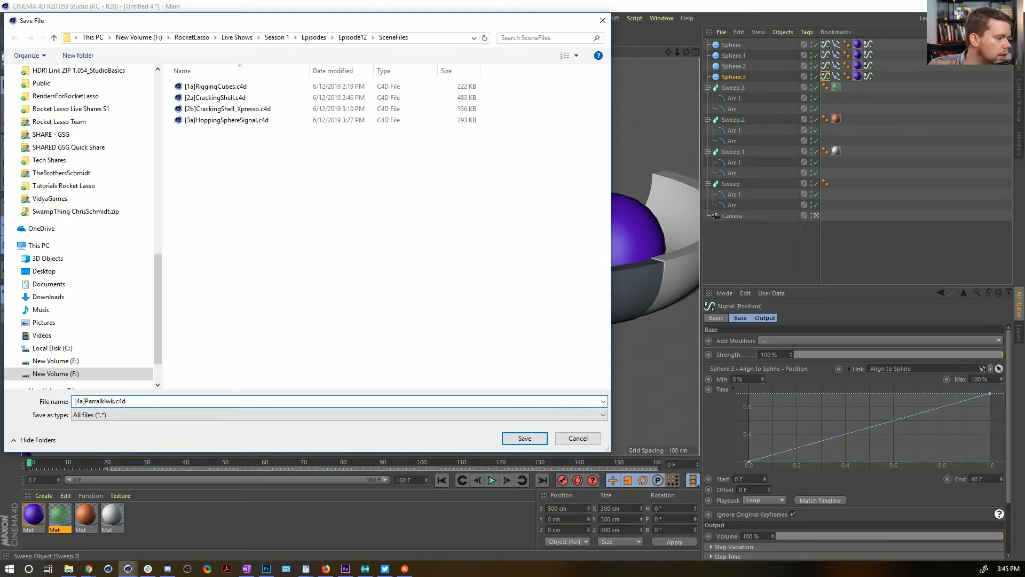
Complete the file name as [4a]Loop.c4d and save the scene
key("BackSpace")
key("BackSpace")
key("BackSpace")
key("BackSpace")
key("BackSpace")
type("Loop")
key("Return")
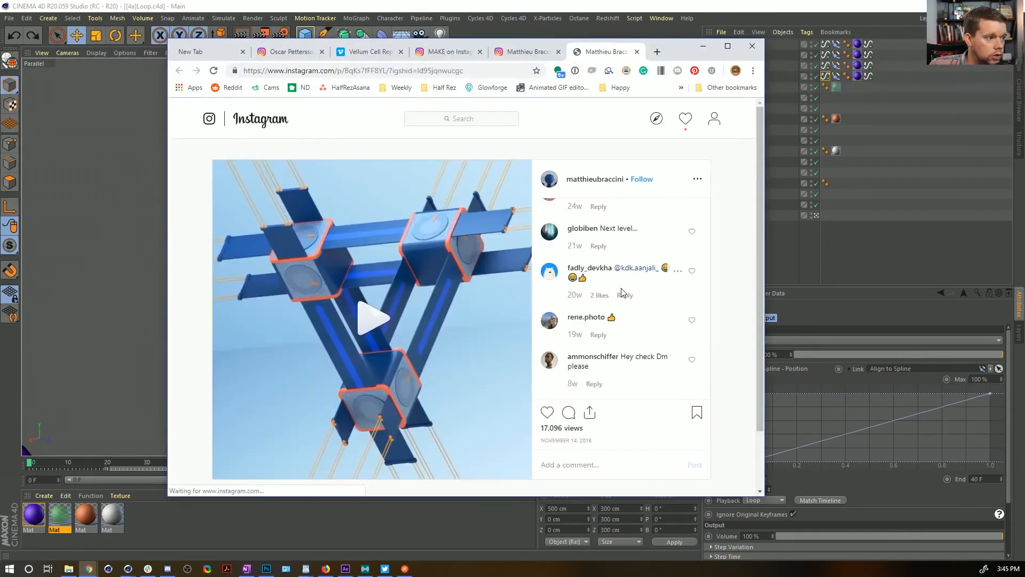
Switch to the browser, play the Penrose triangle video on Instagram and read the post's caption
left_click(381, 320)
scroll(655, 230, "up", 2)
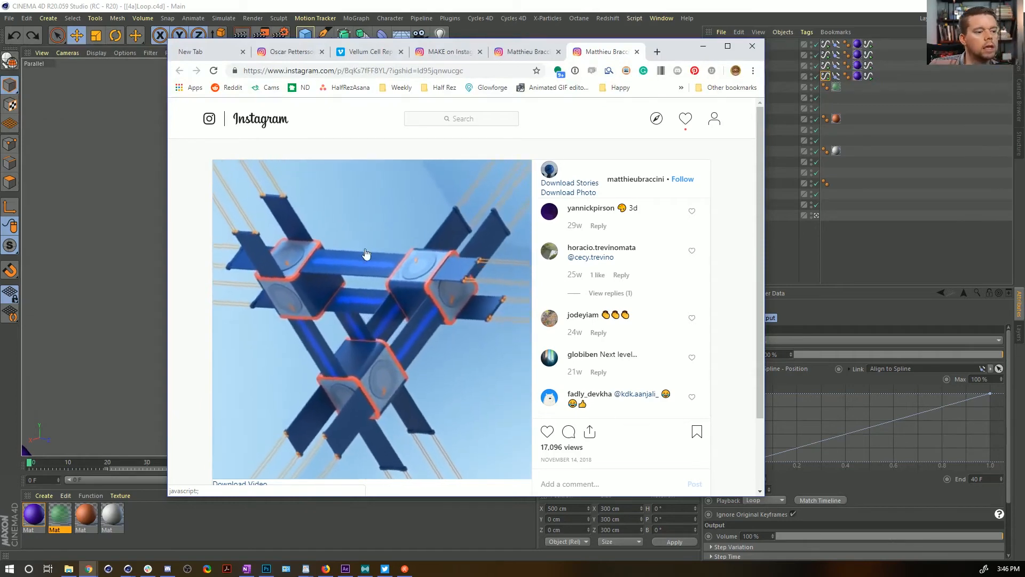
scroll(619, 297, "up", 5)
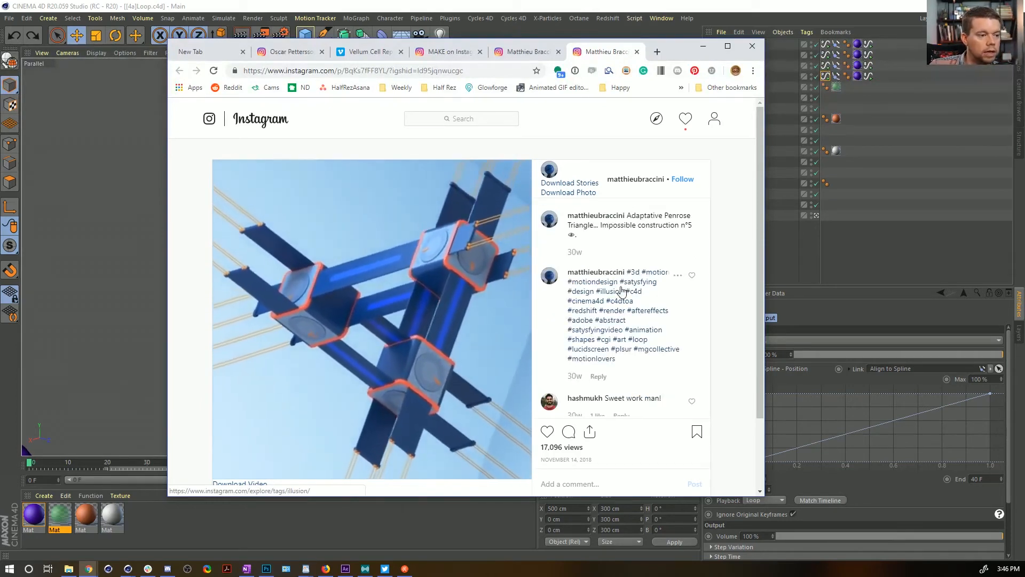
Close the Penrose triangle tab, look over the half-pipe illusion post and switch back to Cinema 4D
left_click(637, 52)
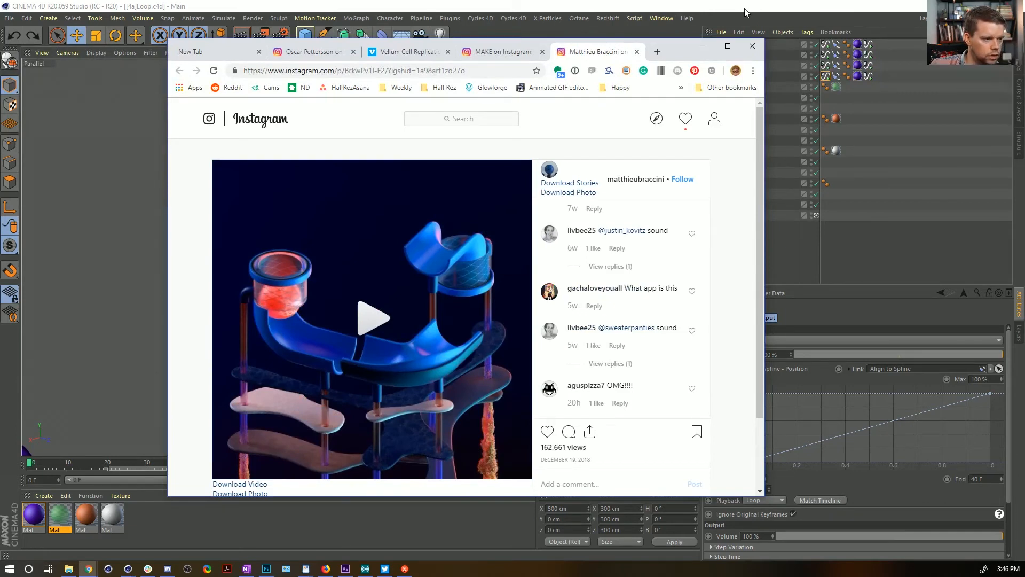
scroll(464, 376, "down", 1)
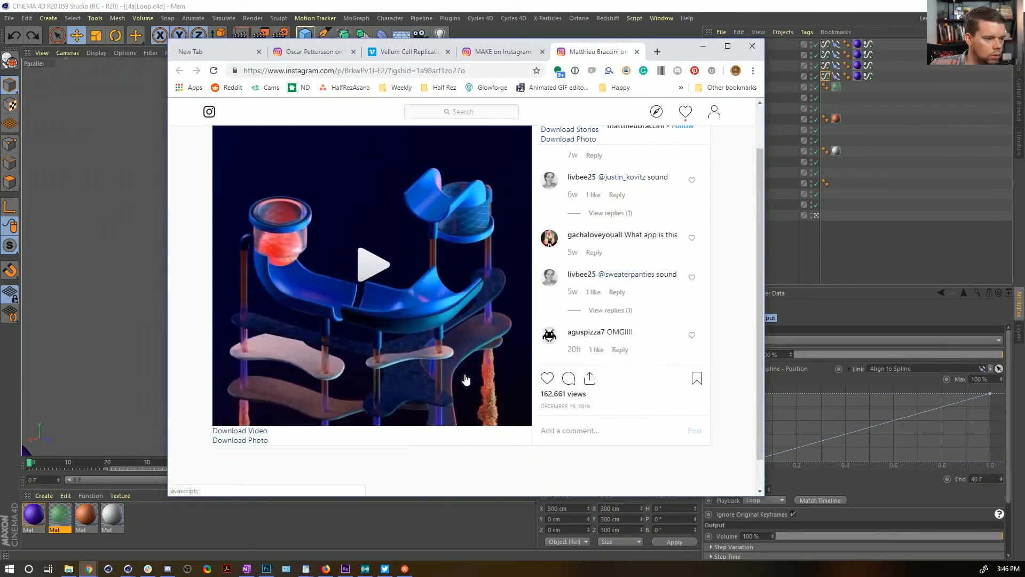
scroll(465, 374, "up", 1)
left_click(762, 23)
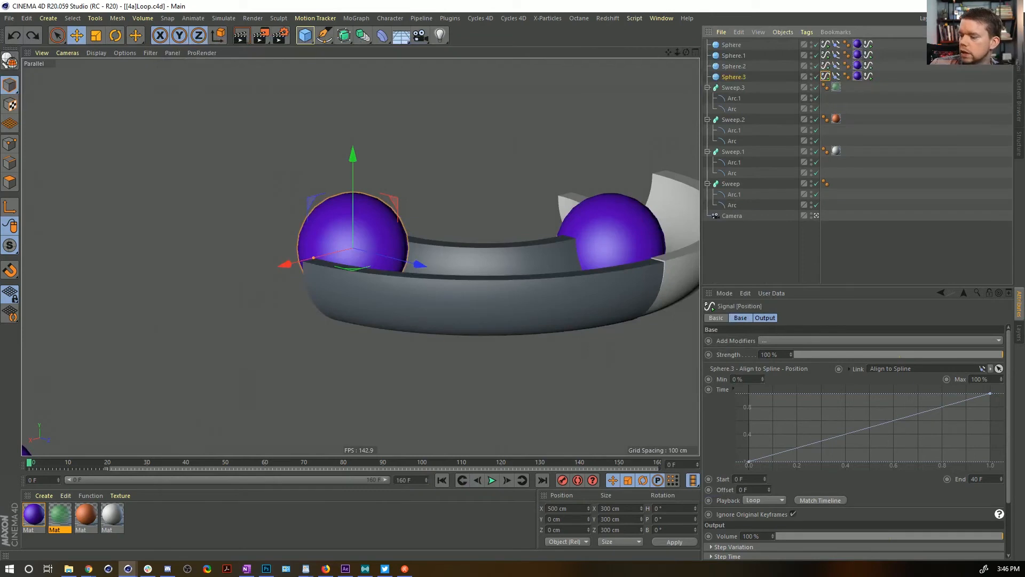
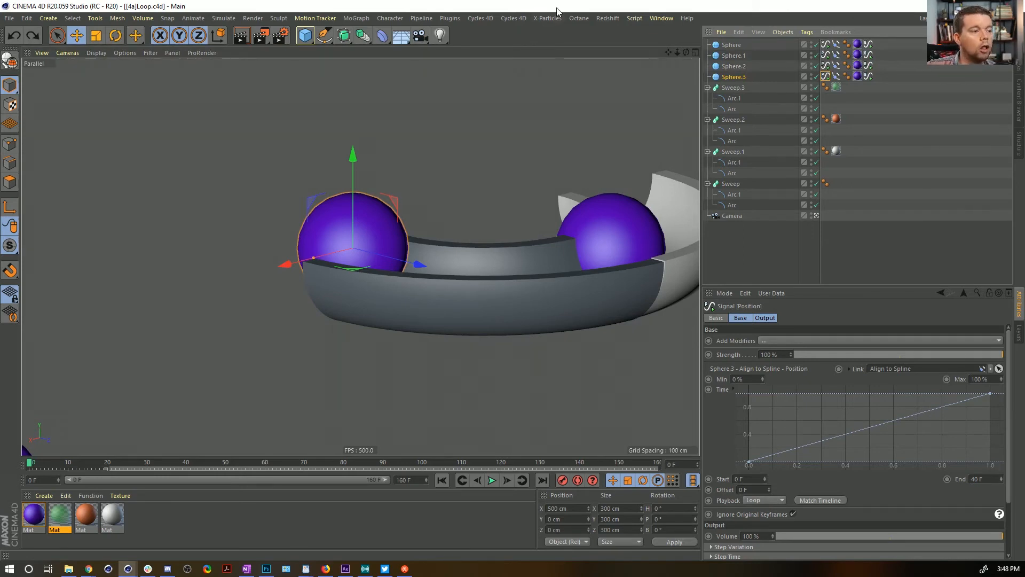
Create a new scene and add a Floor and a Sphere to it
key("ctrl+n")
left_click(399, 35)
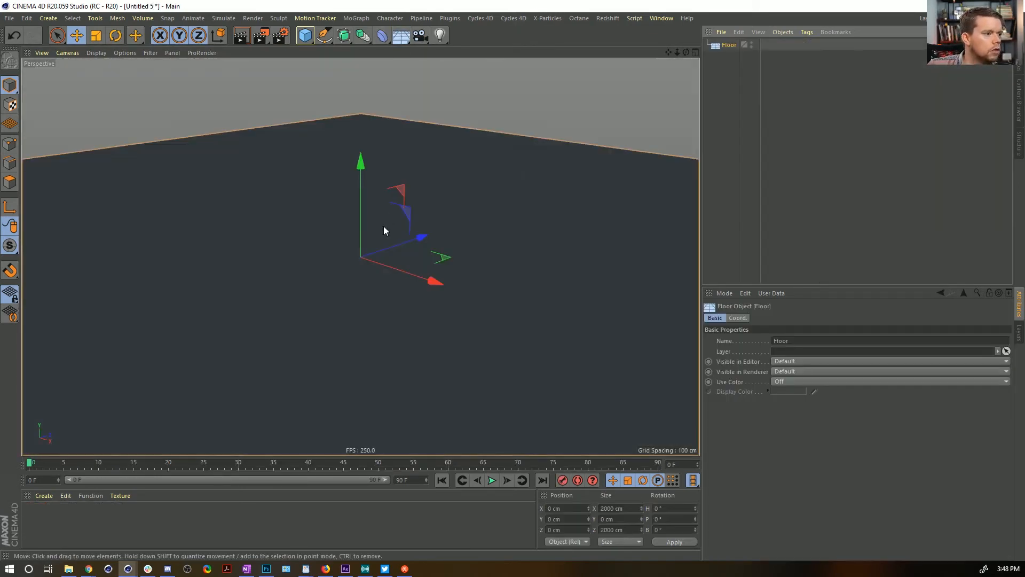
scroll(383, 226, "up", 3)
left_click(310, 43)
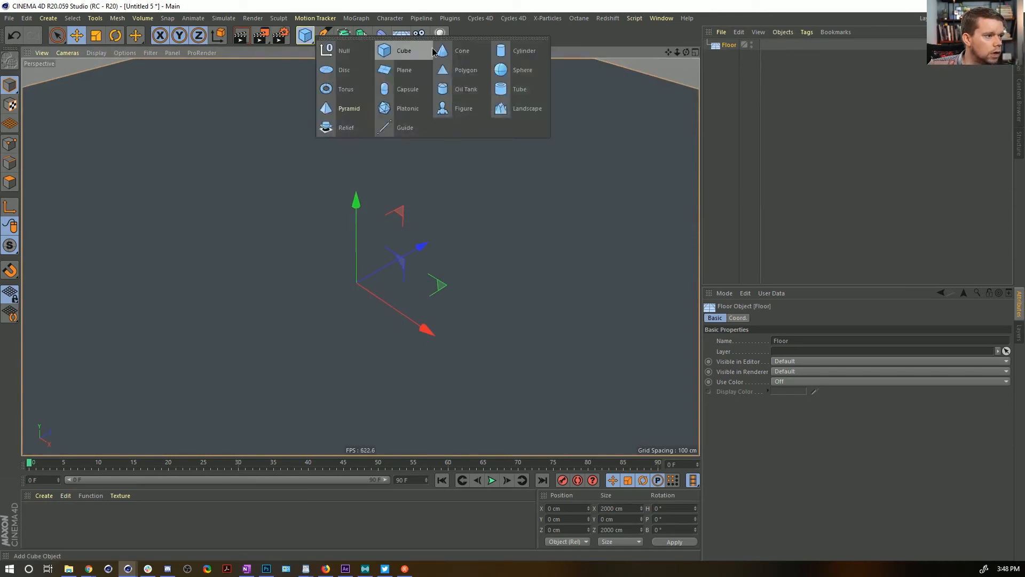
left_click(523, 70)
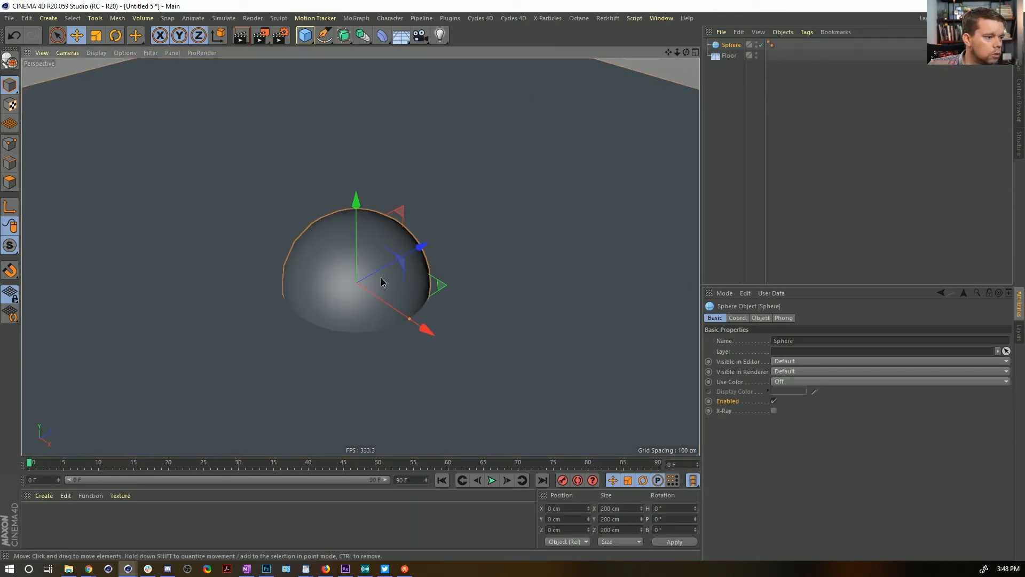
Set the sphere's radius to 10 cm and raise it to about 94 cm above the floor
left_click_drag(382, 282, 377, 270, "alt")
left_click(762, 319)
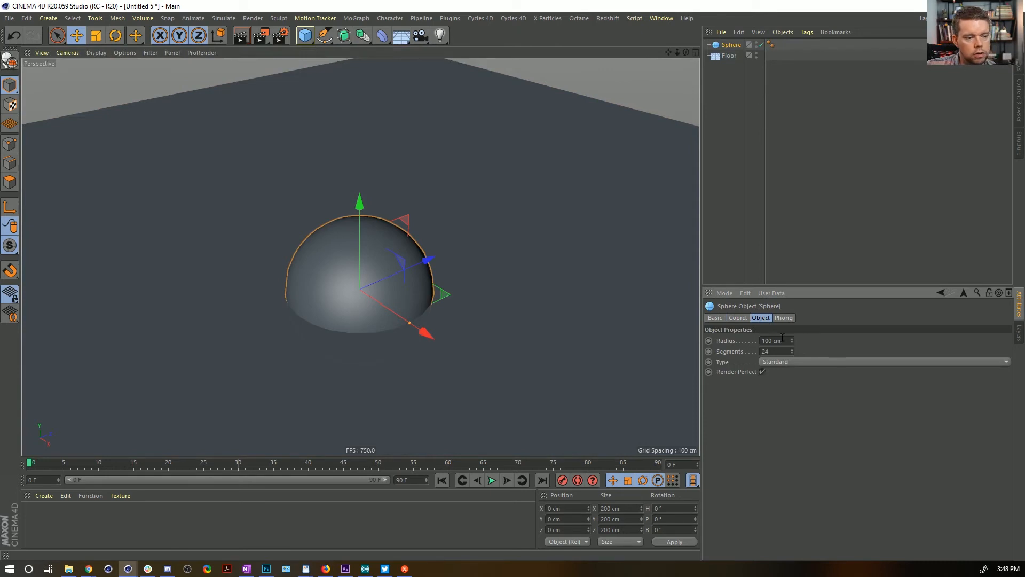
double_click(781, 340)
type("10")
key("Return")
left_click_drag(398, 261, 391, 248, "alt")
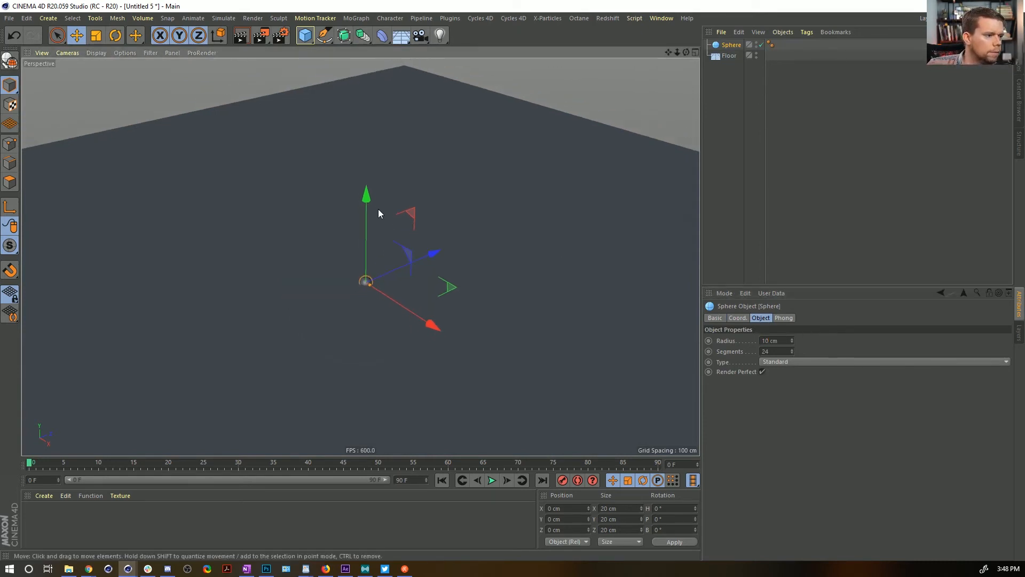
left_click_drag(378, 210, 373, 151)
Add a MoGraph Cloner with the sphere as its child and set its mode to Grid Array
left_click(356, 18)
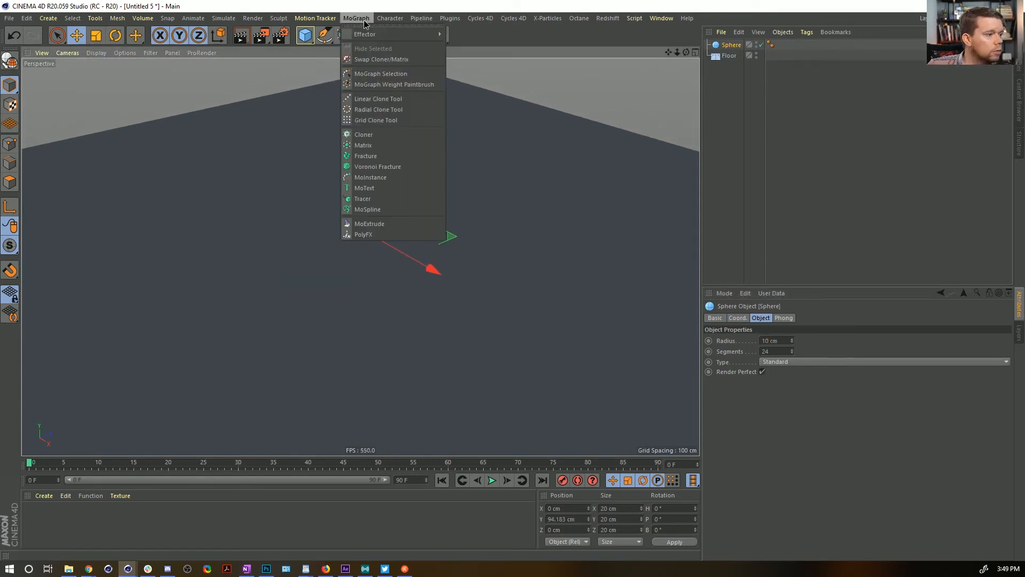
left_click(394, 132)
left_click_drag(731, 56, 730, 45)
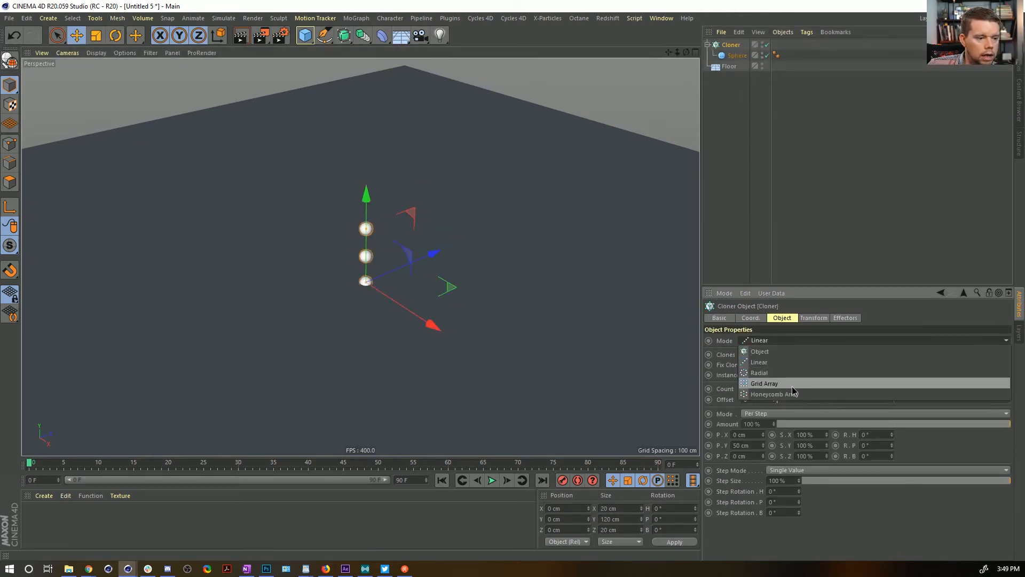
left_click(792, 385)
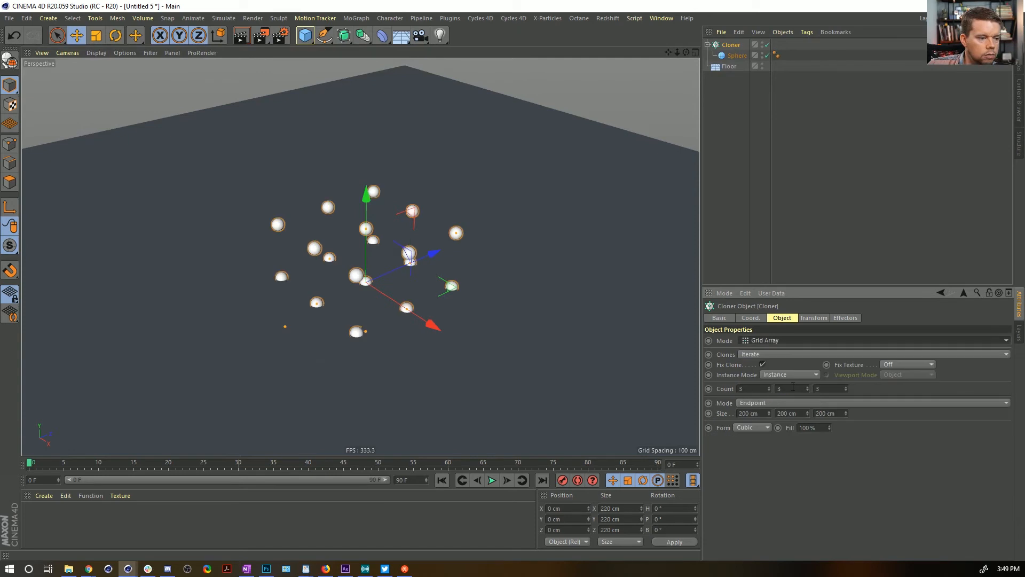
Set the Cloner's grid size to 10 cm in all three directions
double_click(763, 413)
type("10")
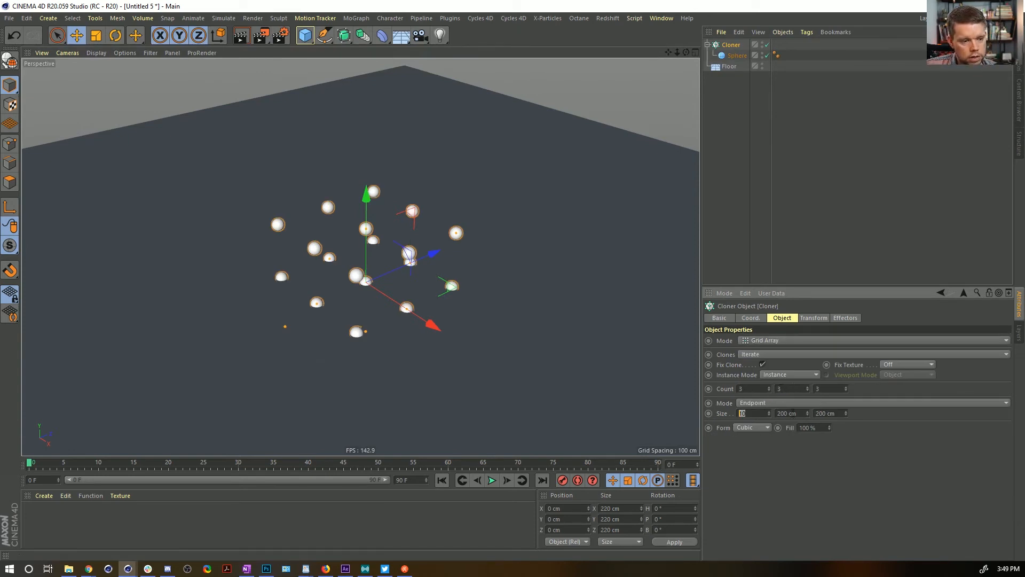
key("Tab")
type("10")
key("Return")
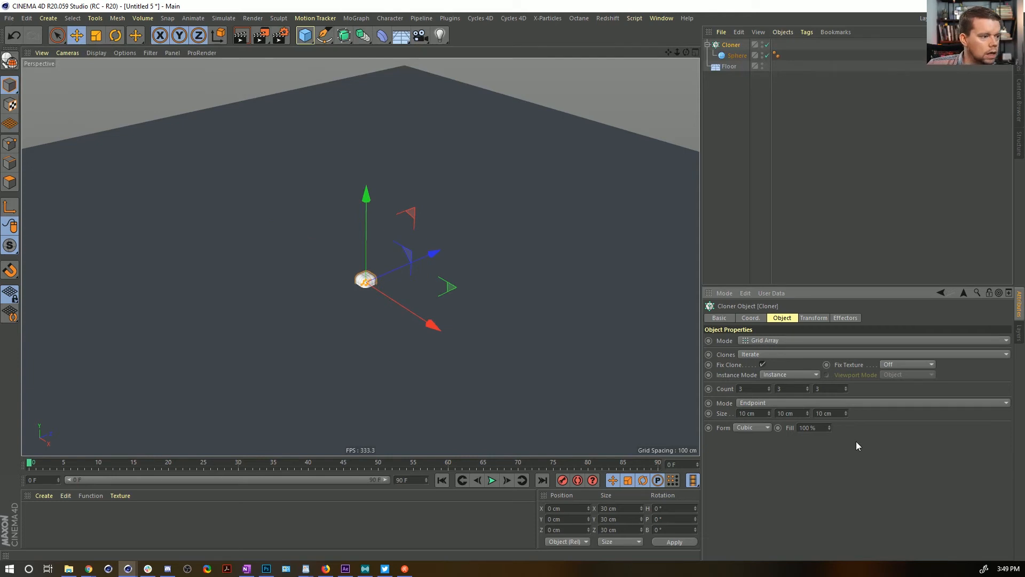
Set the Cloner's Endpoint grid size to 20 cm in all three directions
double_click(755, 414)
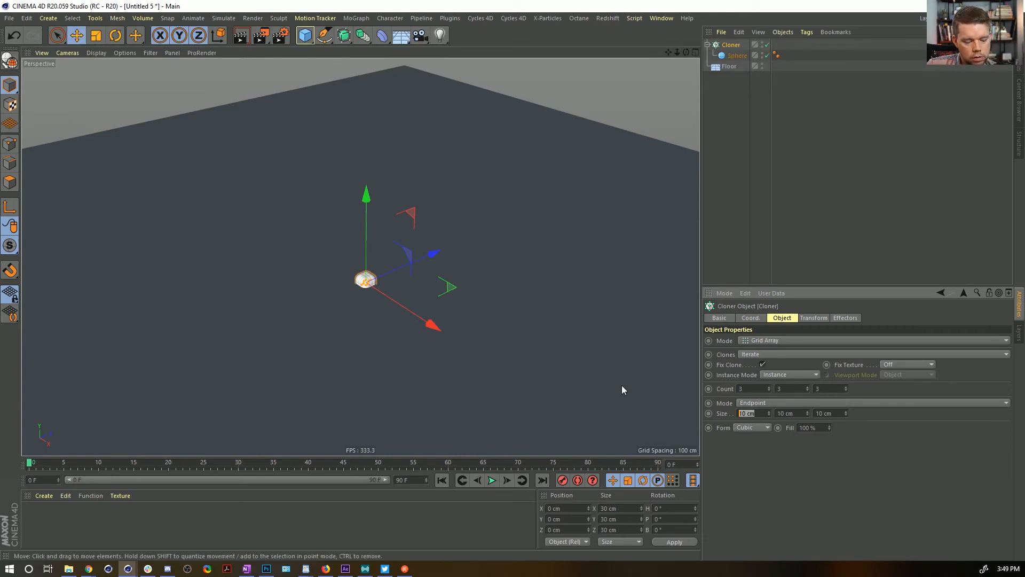
type("20")
key("Tab")
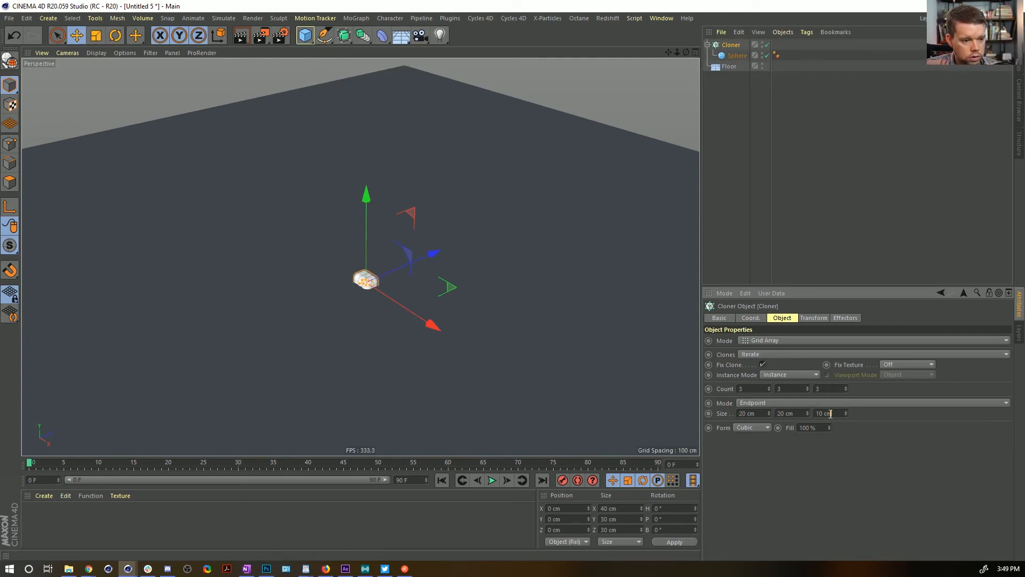
type("20")
key("Return")
Switch the Cloner's spacing mode to Per-Step and set the step size to 20 cm in all three directions
left_click(736, 56)
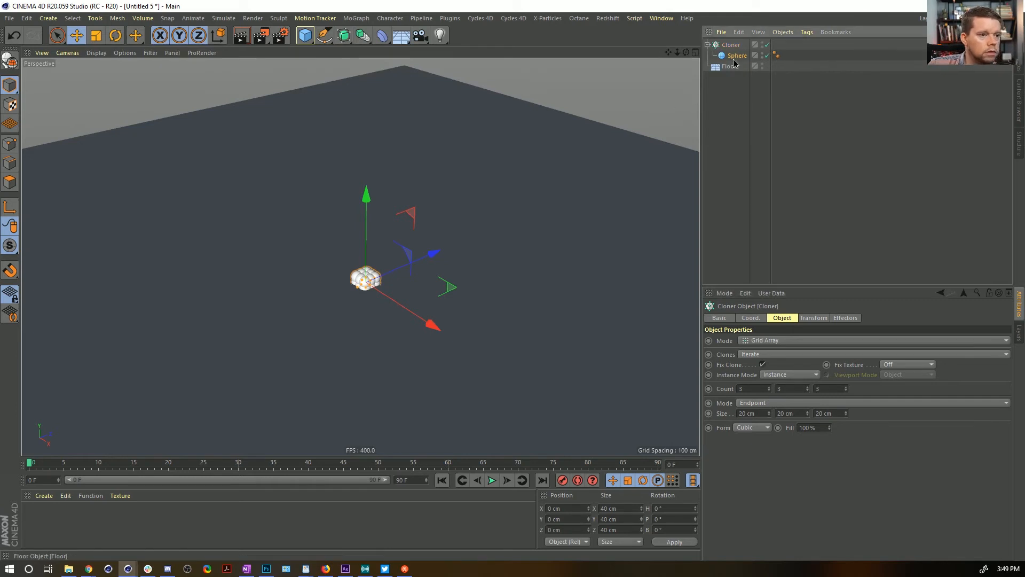
left_click(731, 45)
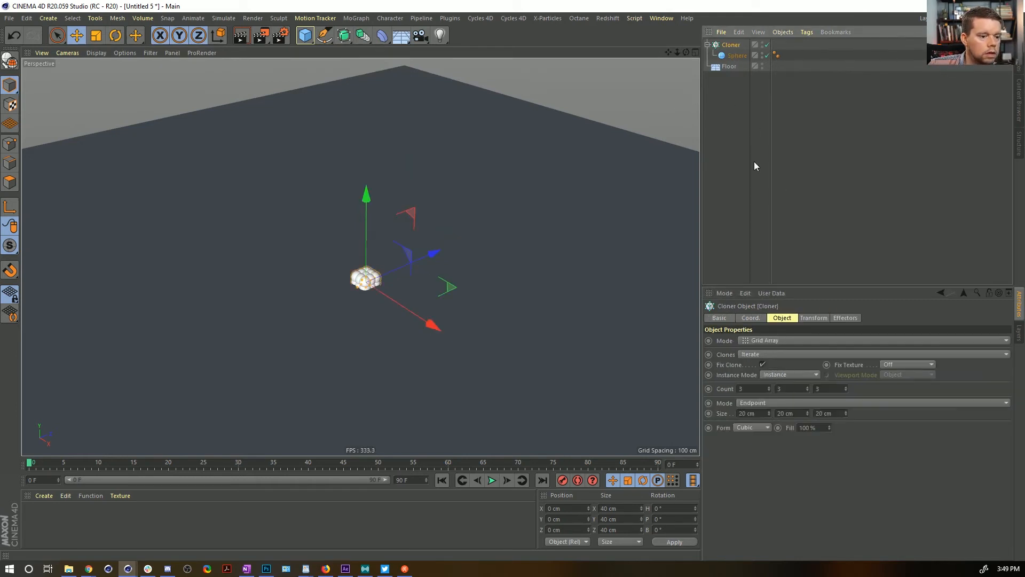
left_click(762, 402)
left_click(763, 412)
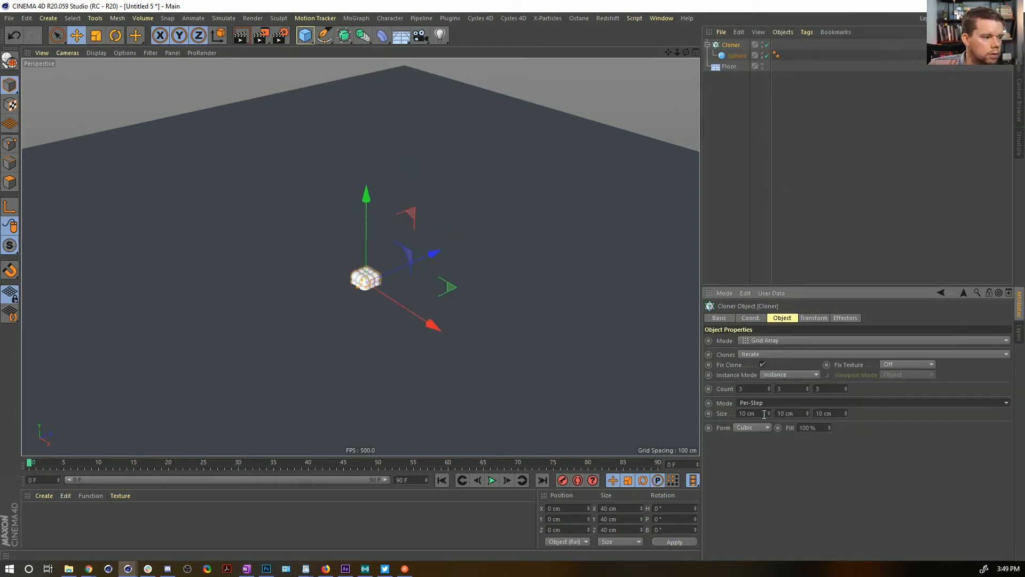
type("20")
key("Tab")
type("2")
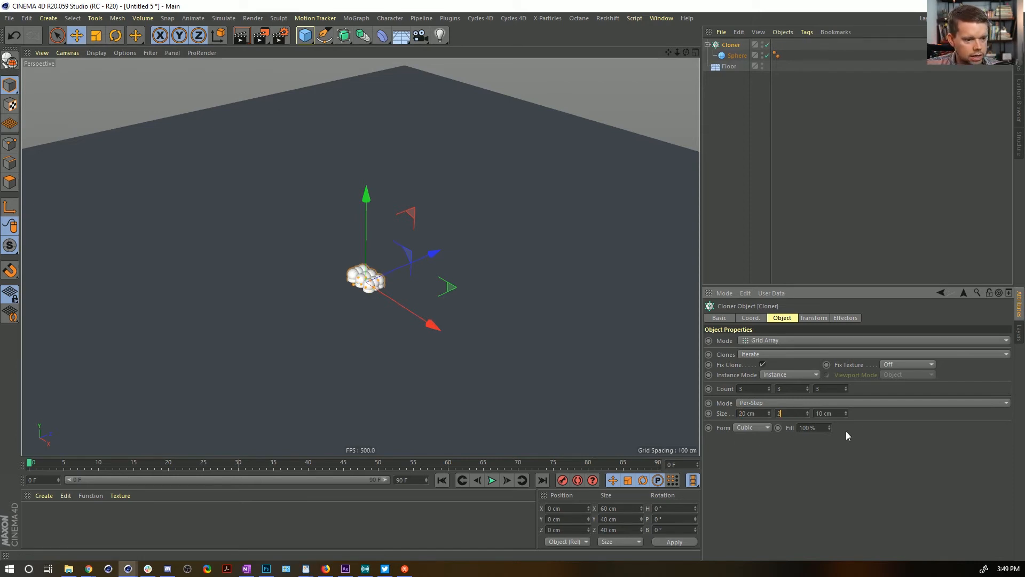
type("0")
key("Tab")
type("17")
key("Return")
type("20")
key("Return")
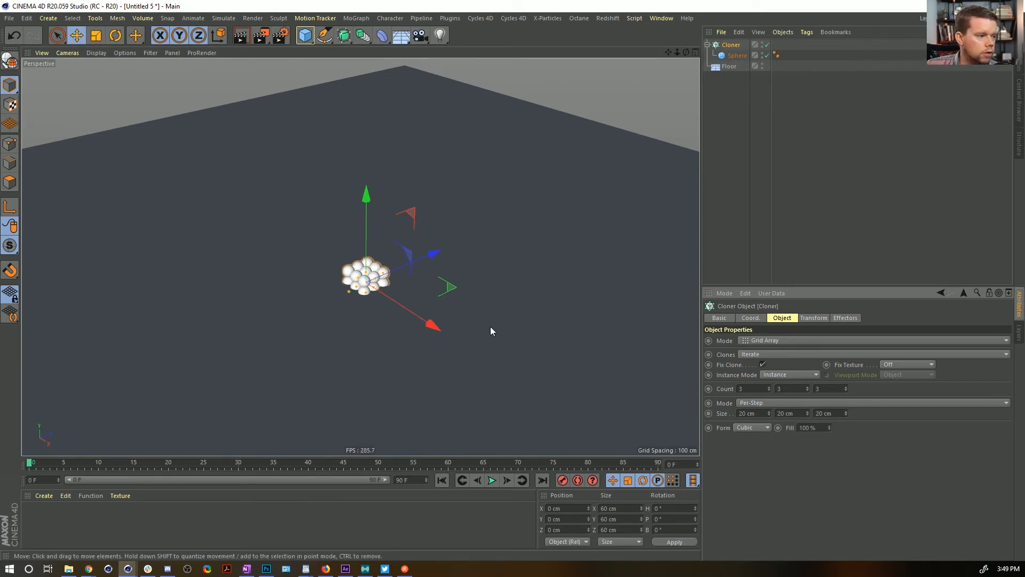
Set the Cloner's grid count to 9 in all three directions
left_click_drag(770, 386, 786, 405)
type("9")
key("Tab")
type("9")
key("Tab")
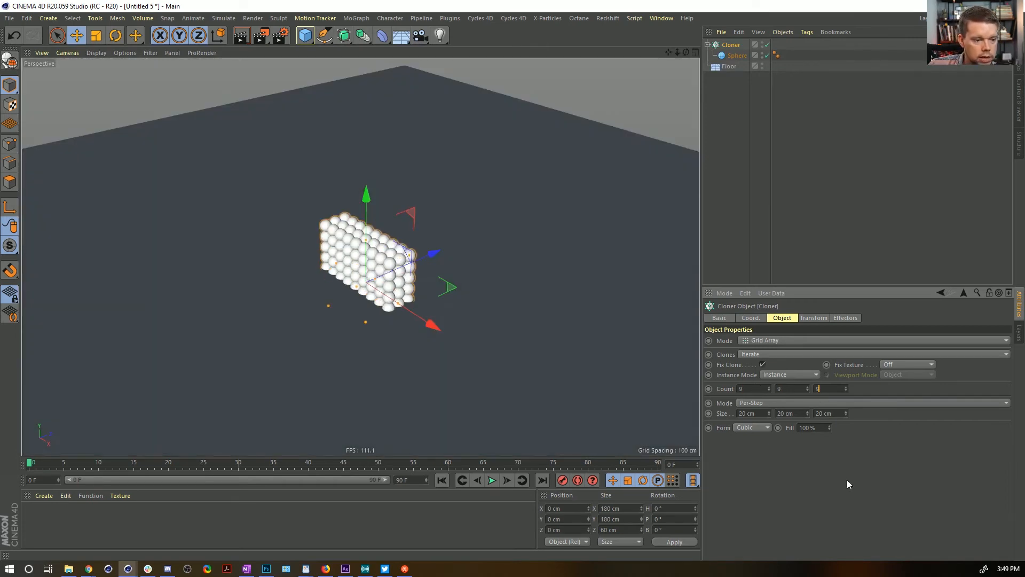
type("9")
key("Return")
Raise the Cloner to about 204 cm above the floor and set its grid form to Sphere
left_click_drag(366, 194, 374, 67)
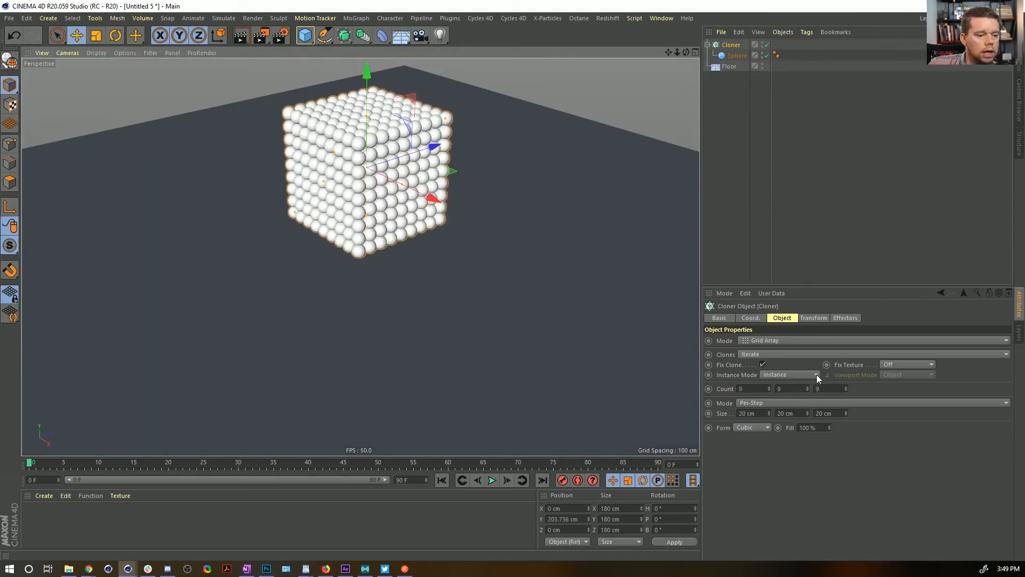
left_click(747, 428)
left_click(755, 450)
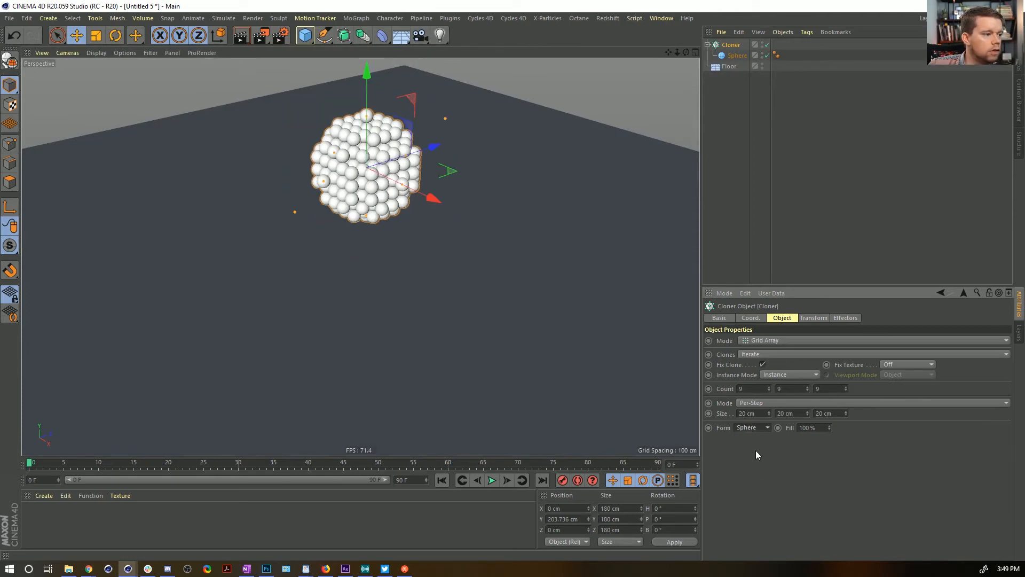
mouse_move(374, 176)
left_mouse_down("alt")
mouse_move(325, 137)
mouse_move(389, 178)
left_mouse_up("alt")
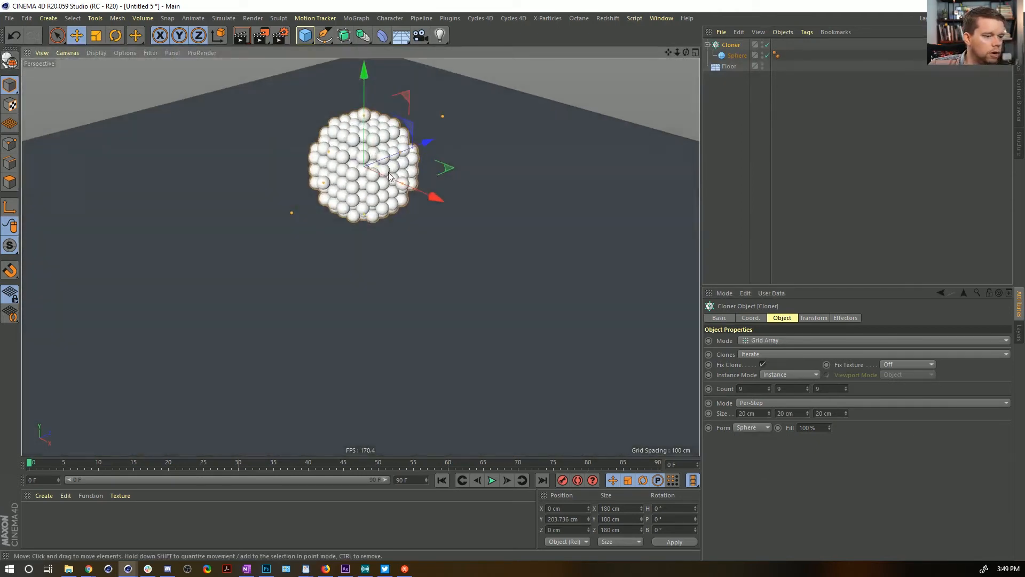
Set the Cloner's grid count to 12 in all three directions
left_click(754, 389)
type("12")
key("Tab")
type("12")
type("12")
key("Return")
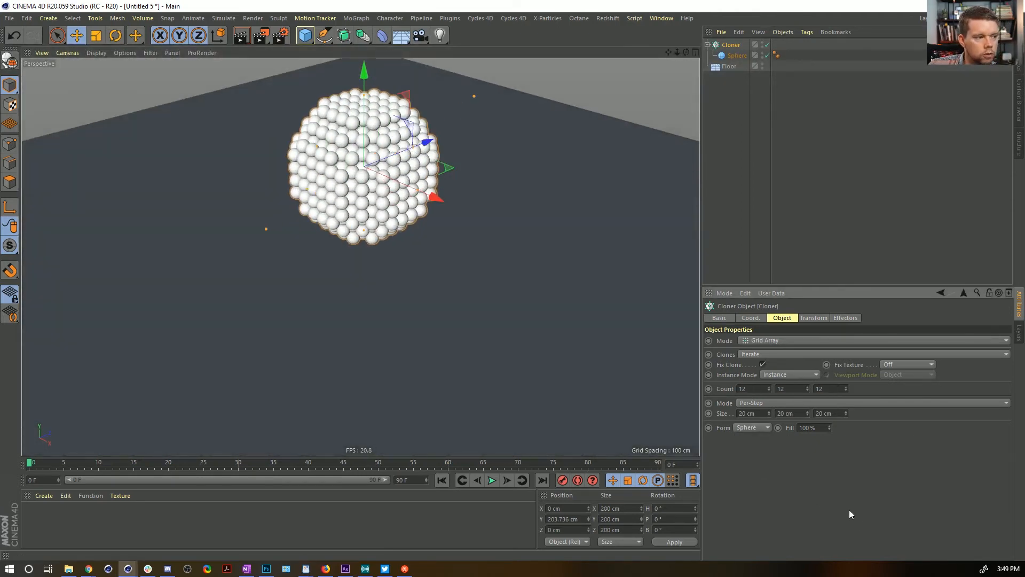
mouse_move(256, 126)
left_mouse_down("alt")
mouse_move(299, 133)
mouse_move(256, 126)
left_mouse_up("alt")
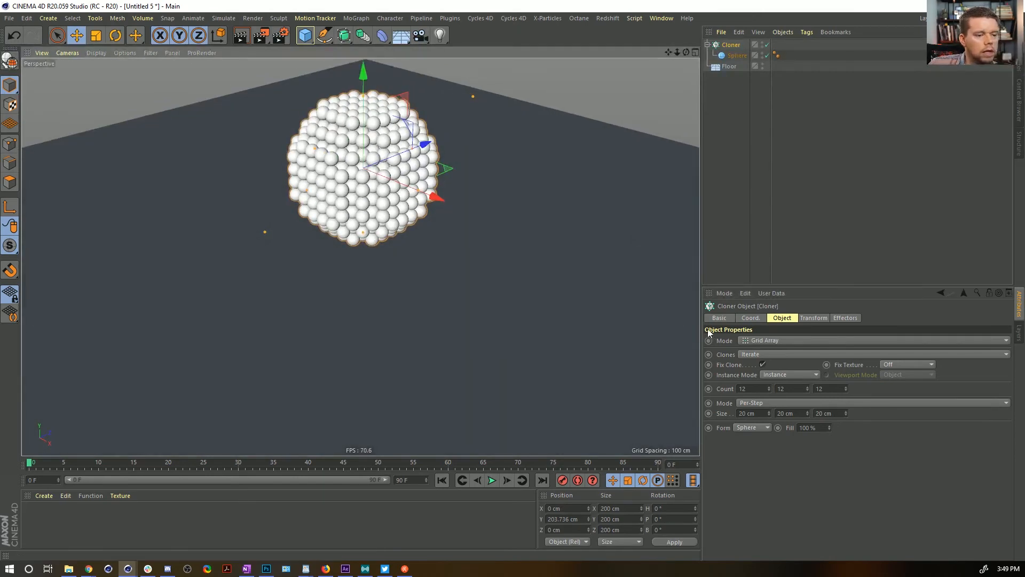
Increase the Cloner's grid count to 13 in all three directions
left_click(770, 387)
left_click(807, 387)
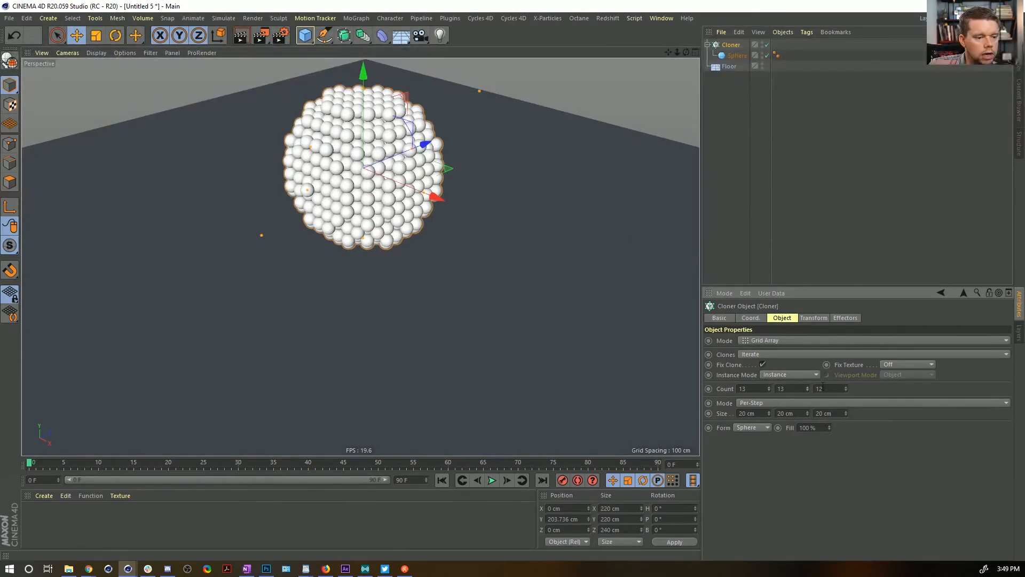
left_click(846, 387)
mouse_move(406, 176)
left_mouse_down("alt")
mouse_move(333, 130)
mouse_move(377, 177)
mouse_move(491, 214)
left_mouse_up("alt")
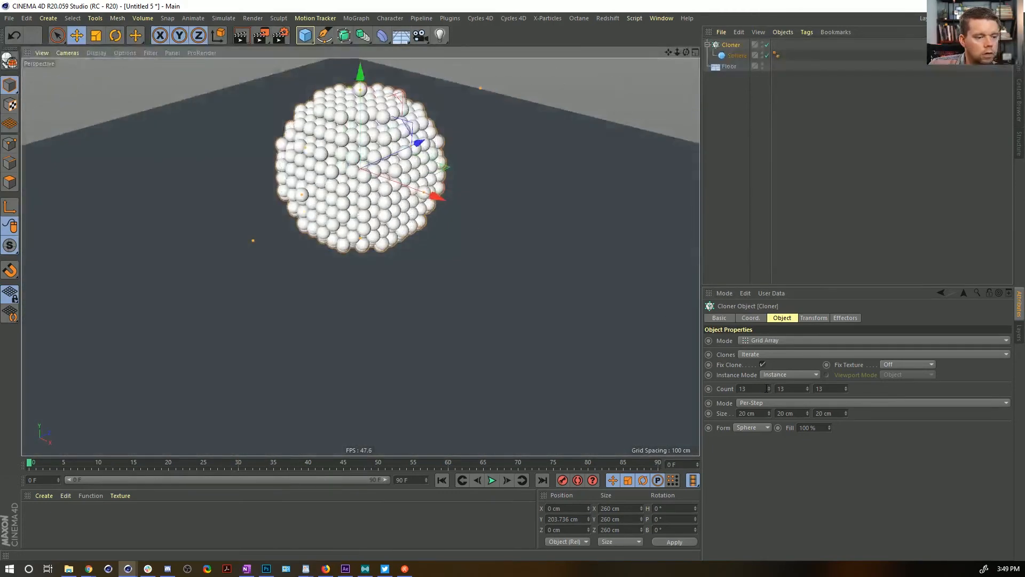
Reduce the Cloner's grid count to 11 in all three directions
left_click(769, 390)
left_click(770, 391)
left_click(807, 390)
left_click(807, 390)
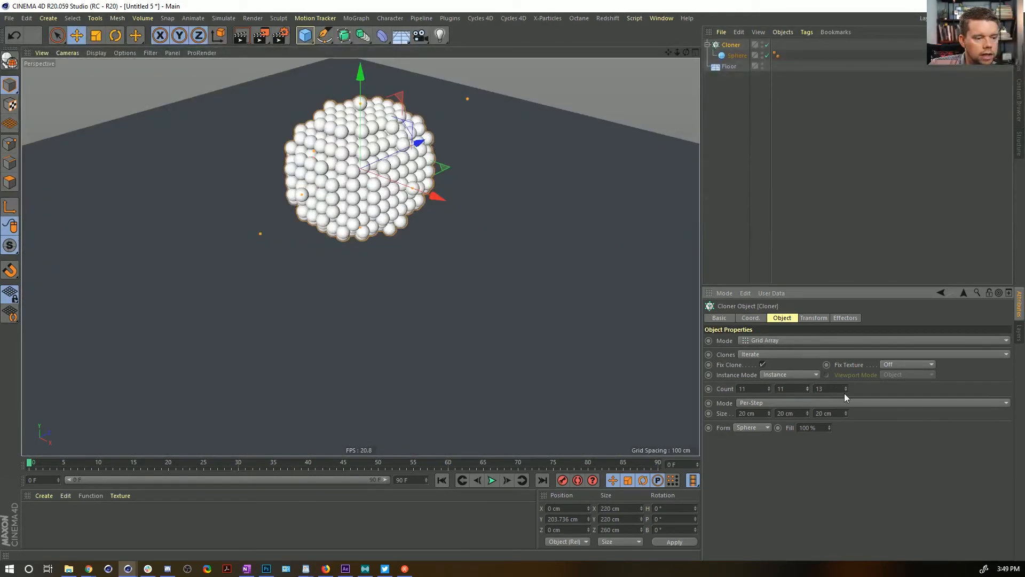
left_click(846, 391)
left_click(846, 391)
Set the radius of the cloned sphere to 9 cm
mouse_move(689, 323)
left_mouse_down("alt")
mouse_move(313, 158)
mouse_move(374, 203)
mouse_move(435, 214)
mouse_move(435, 238)
left_mouse_up("alt")
left_click(737, 55)
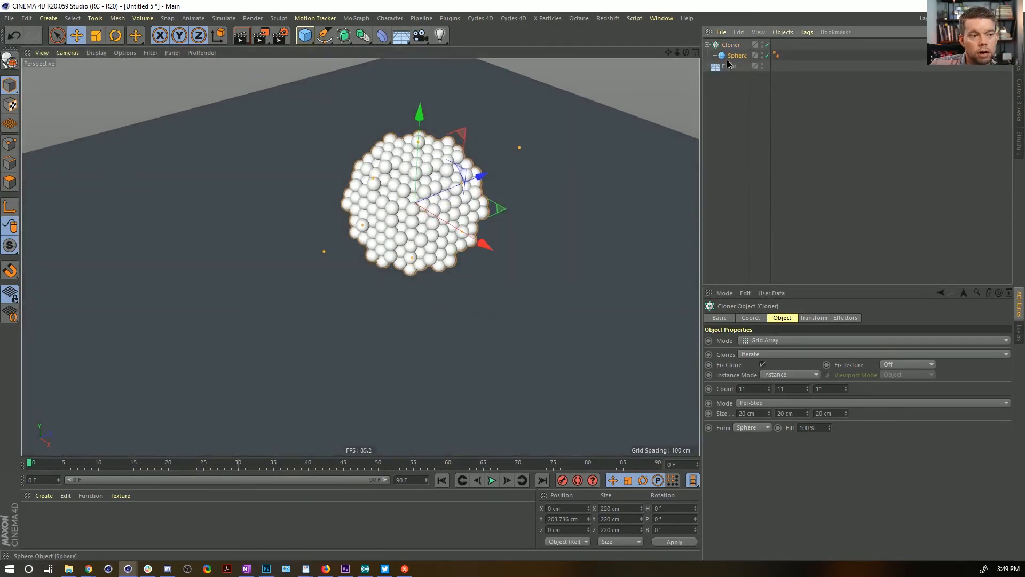
left_click(792, 342)
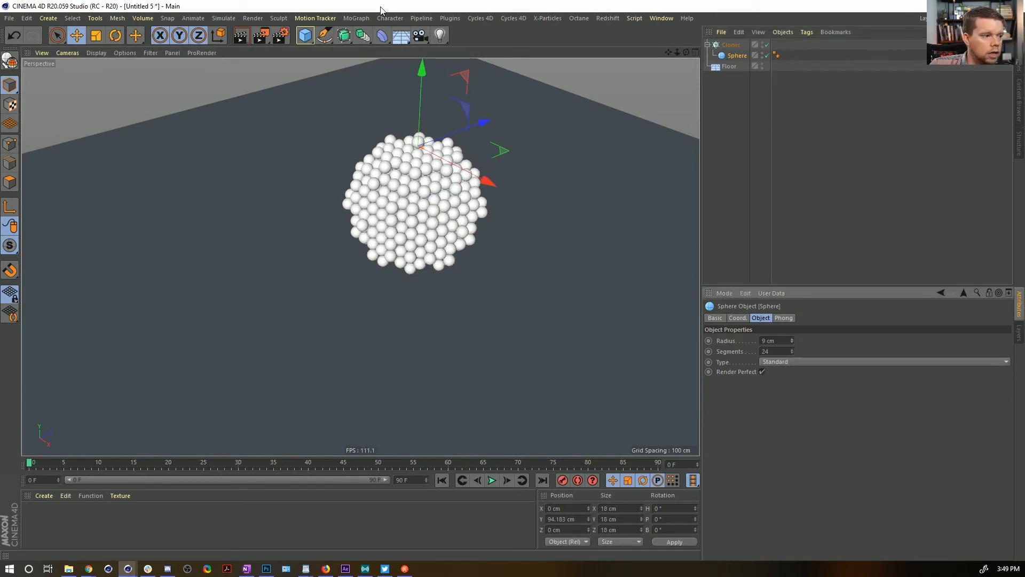
Add a MoGraph Random effector to the Cloner
left_click(731, 44)
left_click(356, 18)
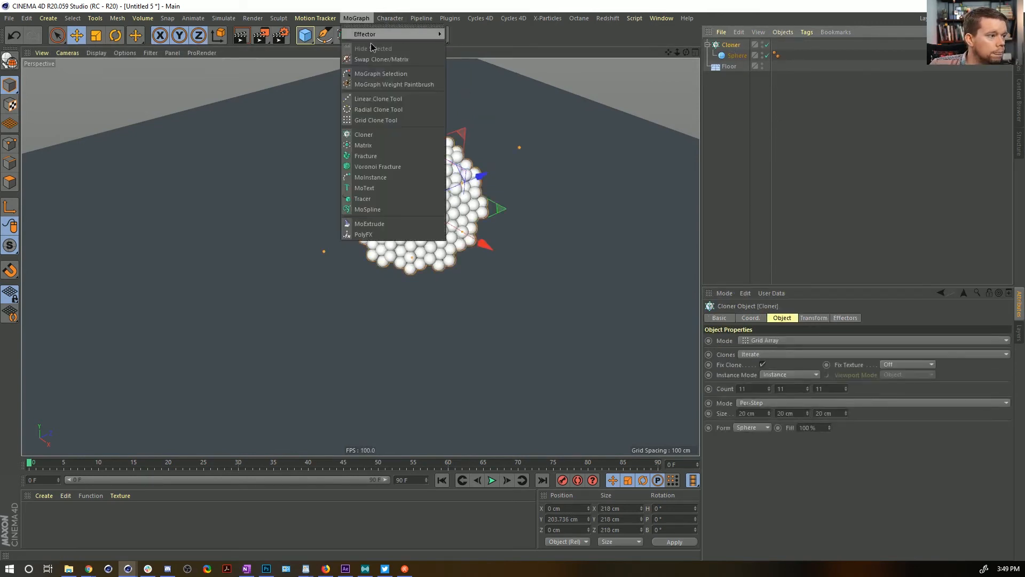
mouse_move(373, 35)
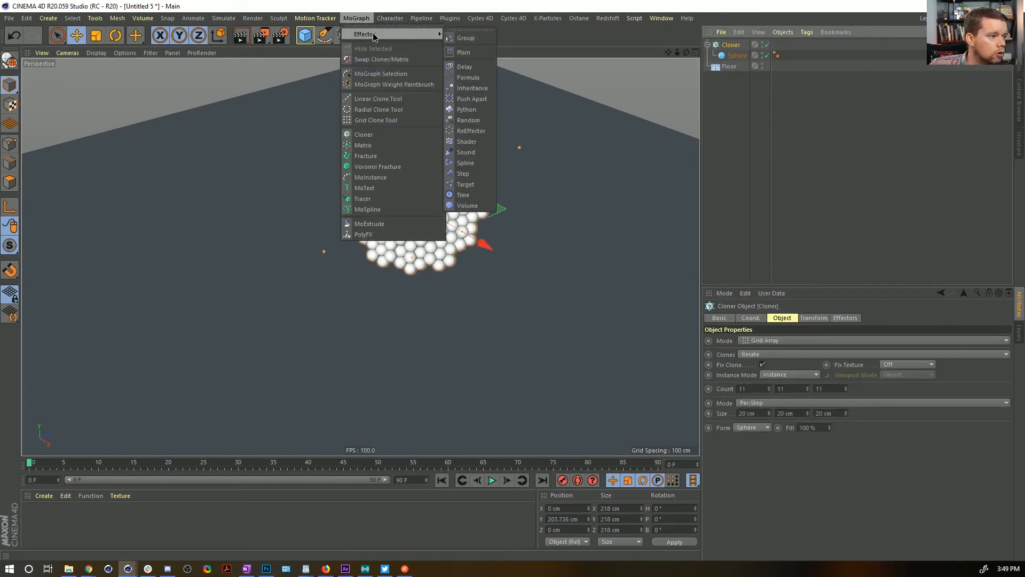
left_click(469, 120)
Set the Random effector's position offset to 1 cm in X, Y and Z
left_click(821, 320)
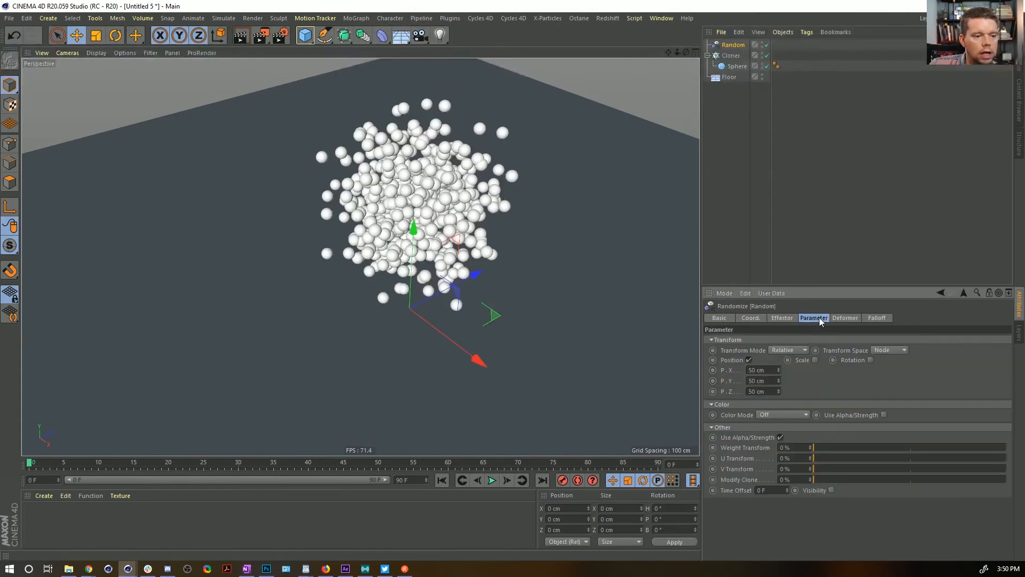
key("Tab")
type("1")
key("Tab")
type("1")
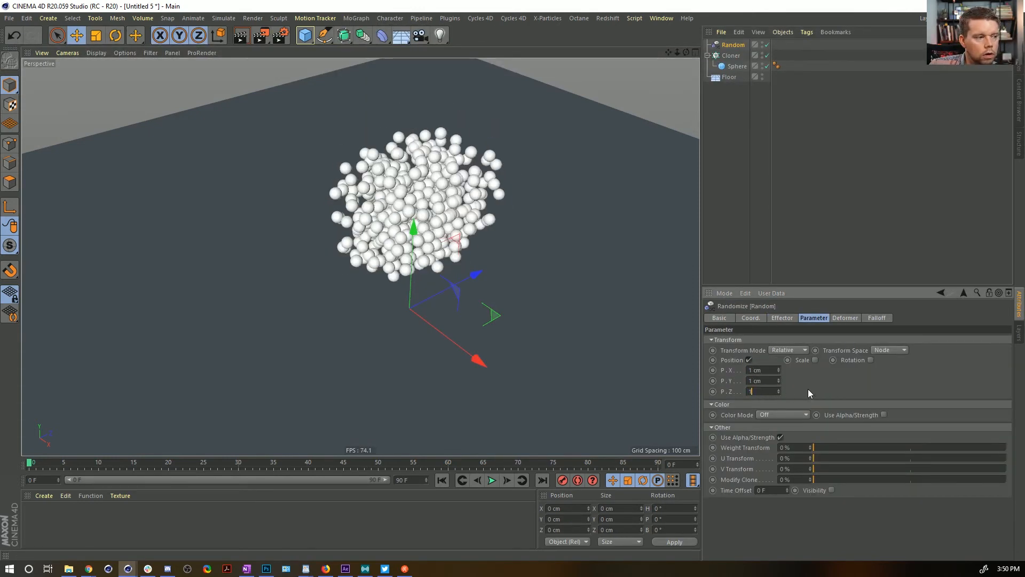
key("Return")
left_click_drag(407, 209, 427, 220, "alt")
right_click_drag(427, 220, 403, 191, "alt")
left_click_drag(403, 191, 400, 172, "alt")
middle_click_drag(400, 172, 425, 131, "alt")
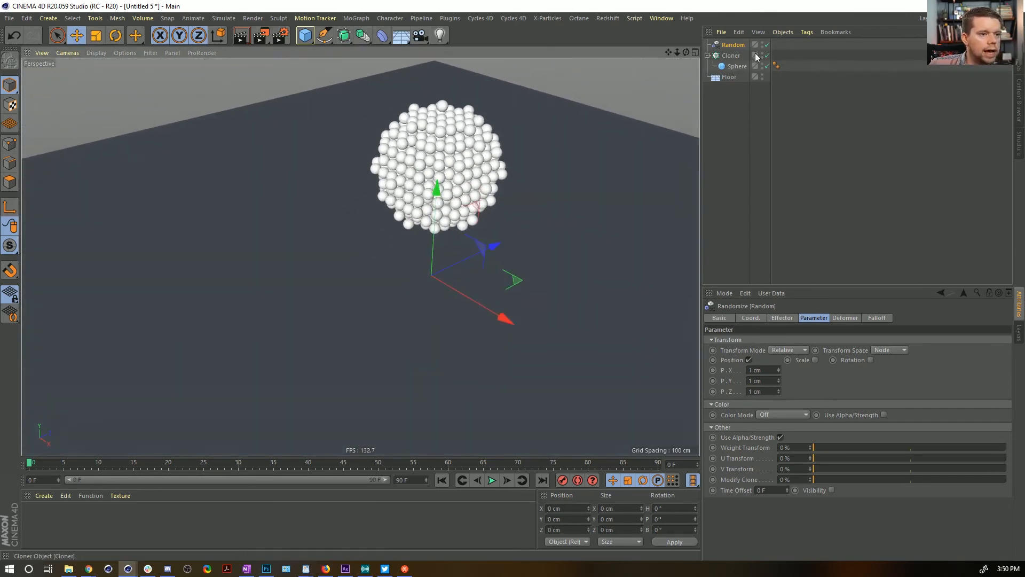
Add Rigid Body simulation tags to the Sphere inside the Cloner and to the Floor
left_click(732, 68)
left_click(728, 78, "ctrl")
right_click(741, 68)
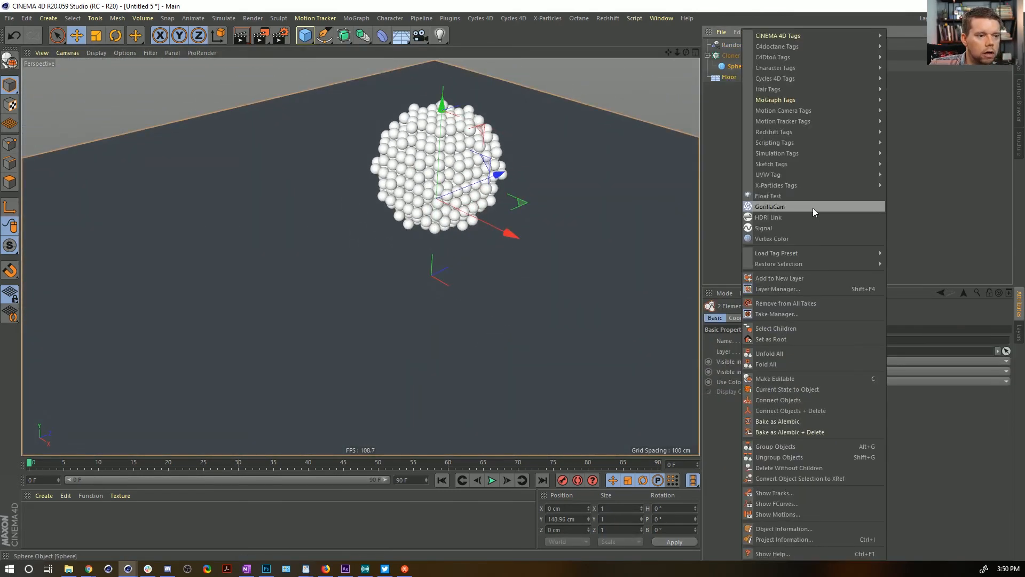
mouse_move(797, 159)
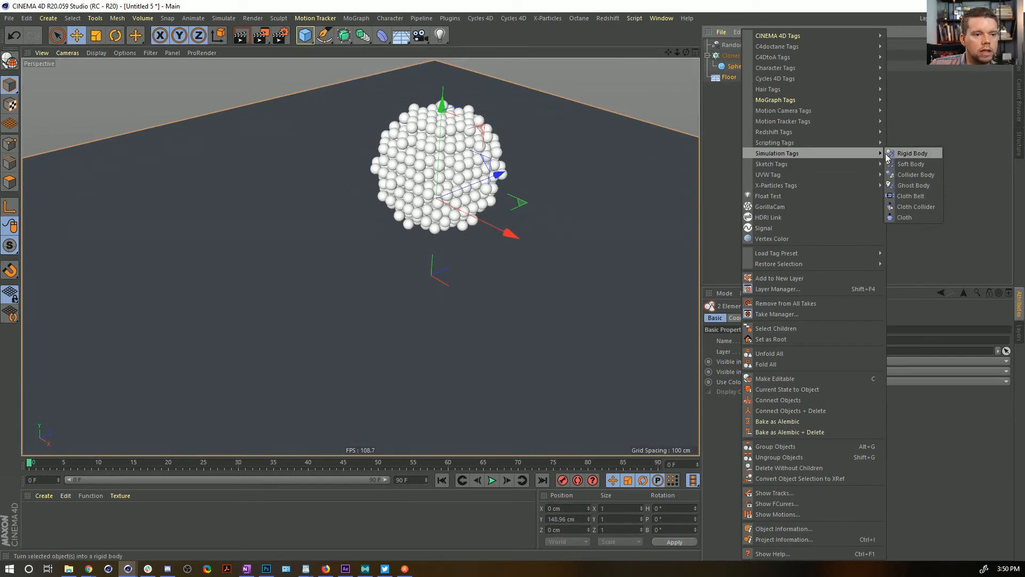
left_click(908, 153)
Play the dynamics simulation briefly, stop it and return to the first frame
left_click(492, 480)
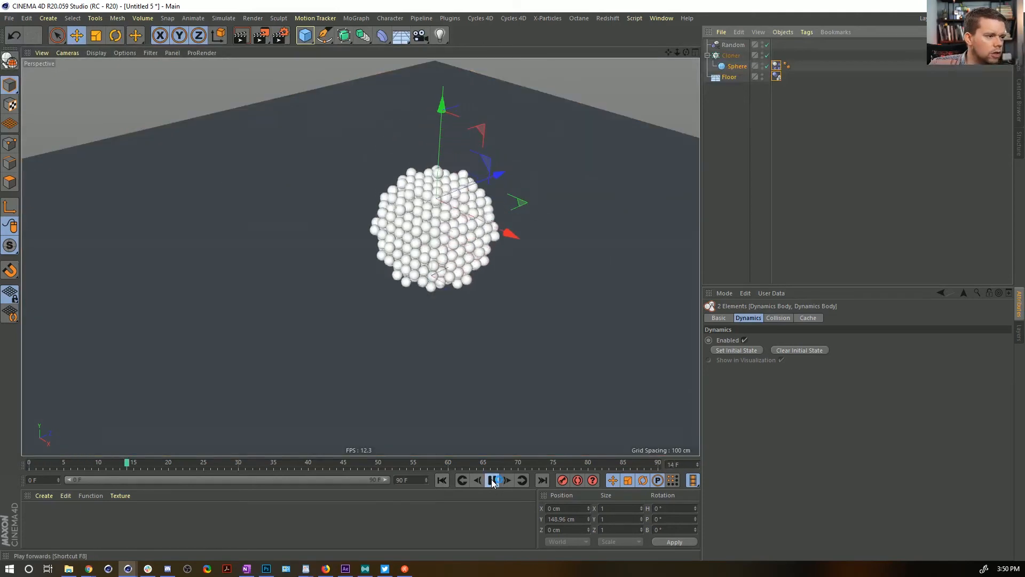
left_click(492, 480)
left_click(443, 480)
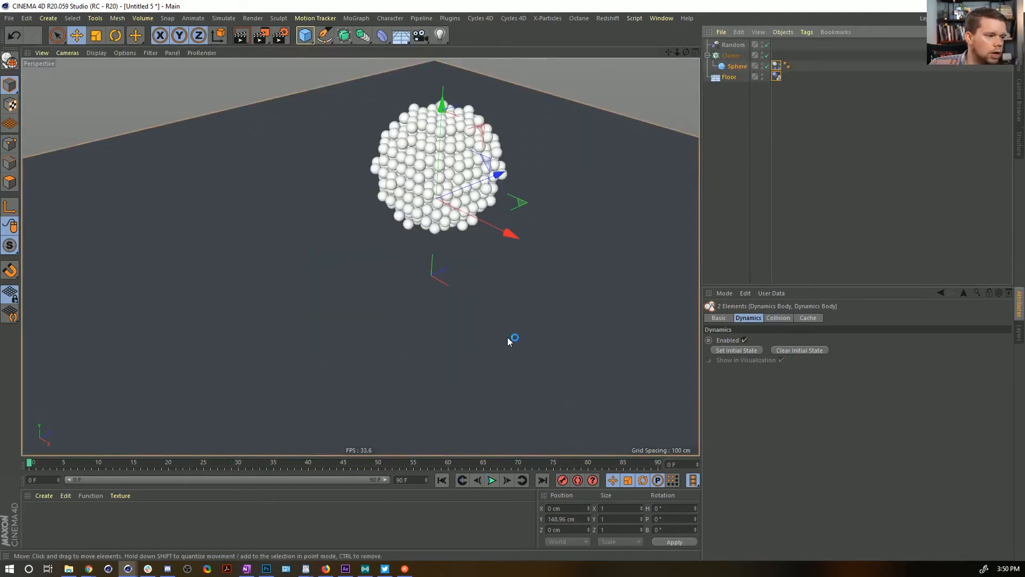
Raise the Cloner to about 449 cm above the floor
middle_click_drag(492, 189, 479, 269, "alt")
left_click(722, 55)
key("e")
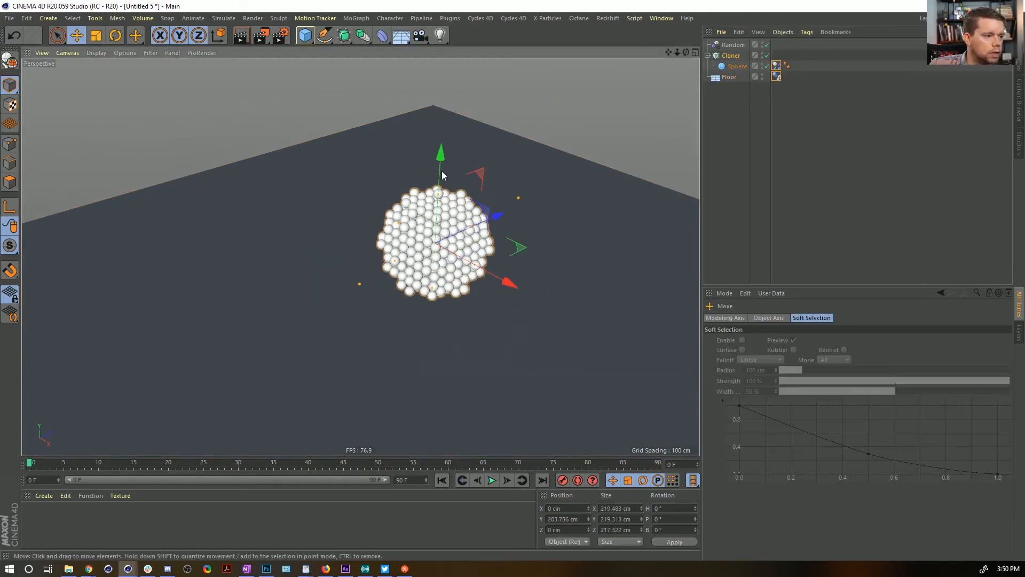
left_click_drag(439, 170, 442, 34)
scroll(439, 188, "down", 2)
middle_click_drag(438, 188, 433, 226, "alt")
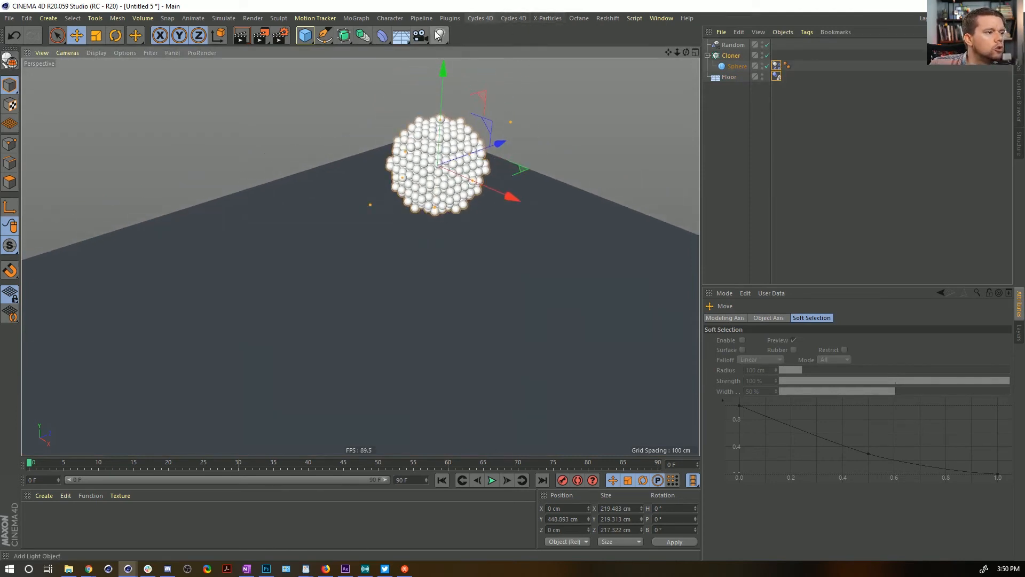
Add a Volume Builder inside a Volume Mesher and make the Cloner the builder's child
left_click_drag(363, 35, 498, 127)
left_click_drag(731, 77, 753, 44)
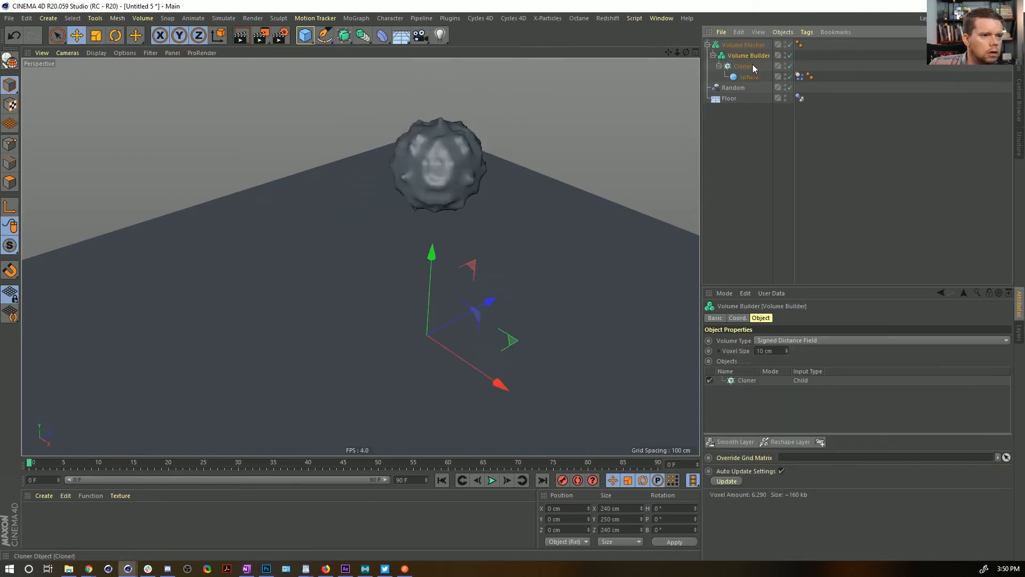
Disable the Cloner and set the Volume Builder's voxel size to 5 cm
left_click(779, 351)
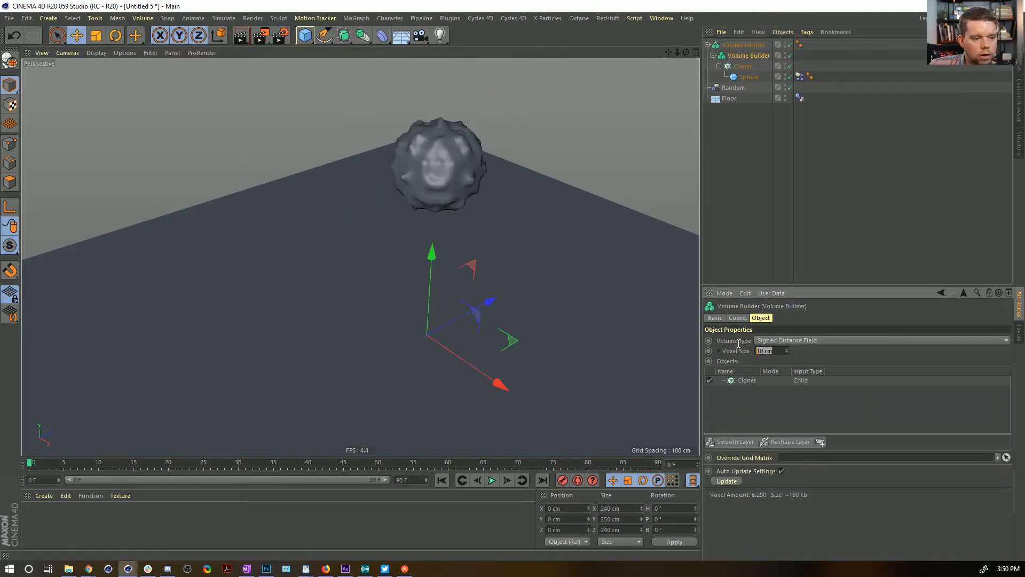
left_click_drag(415, 145, 439, 151, "alt")
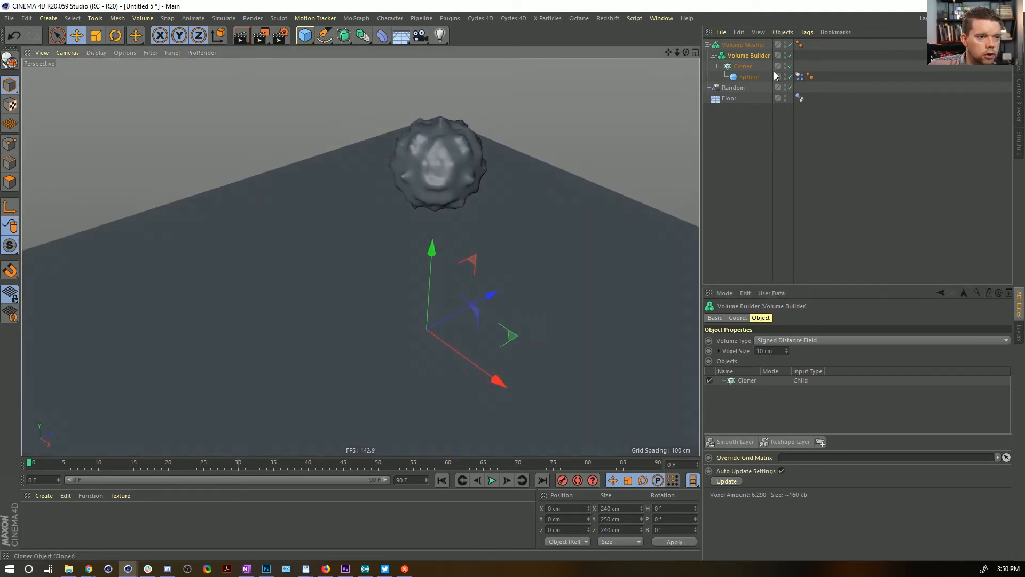
left_click(790, 67)
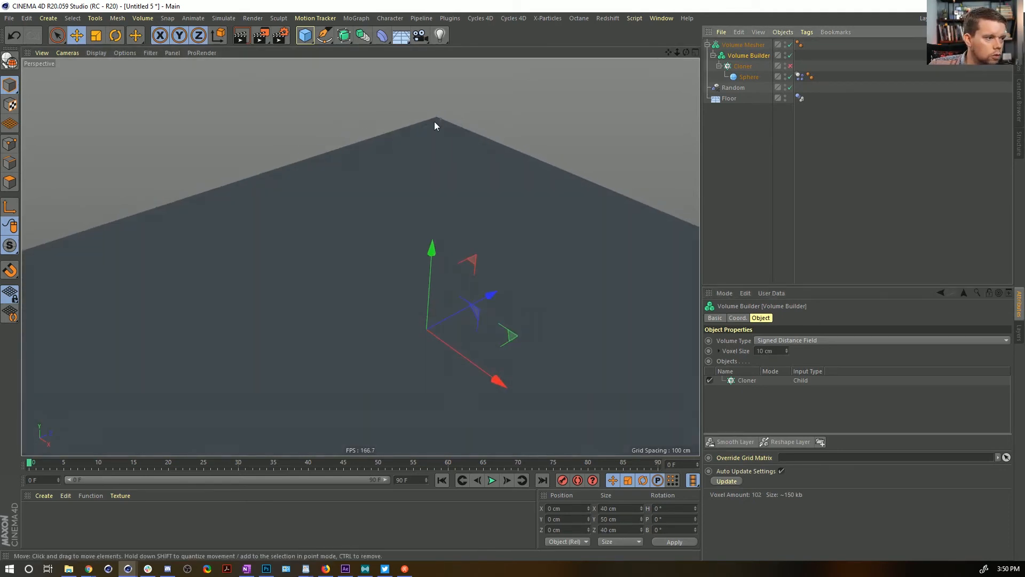
left_click_drag(434, 121, 494, 182, "alt")
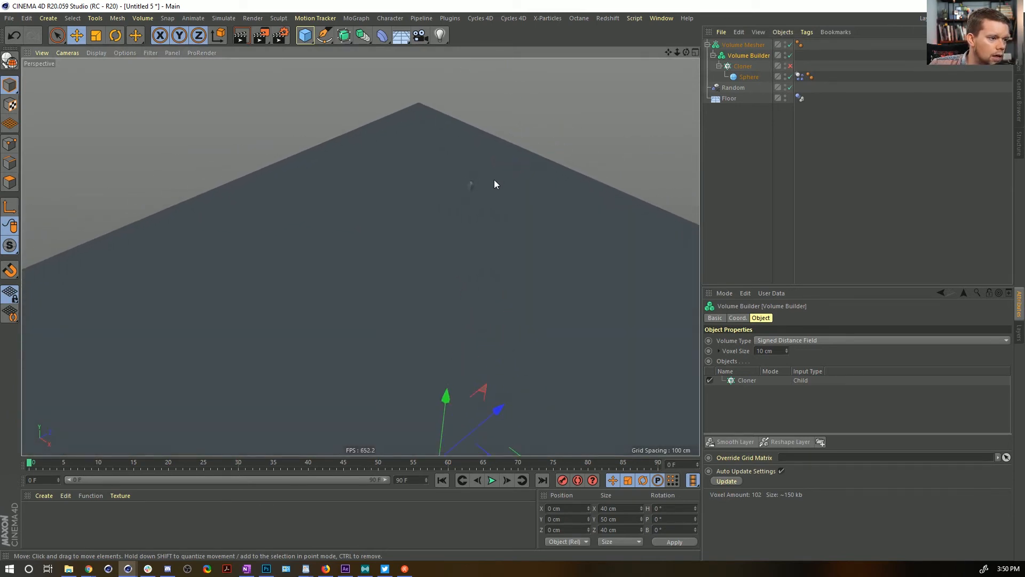
left_click_drag(772, 351, 746, 349)
type("5")
key("Return")
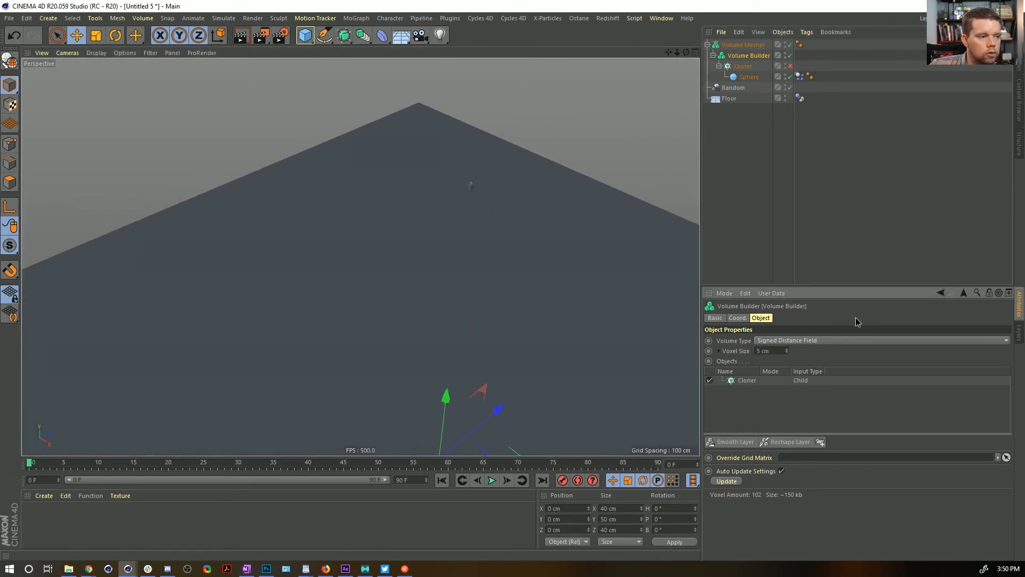
Re-enable the Cloner and add a dilating Reshape Layer with an offset of about 15.1 cm to the Volume Builder
left_click_drag(534, 233, 464, 235, "alt")
left_click(790, 66)
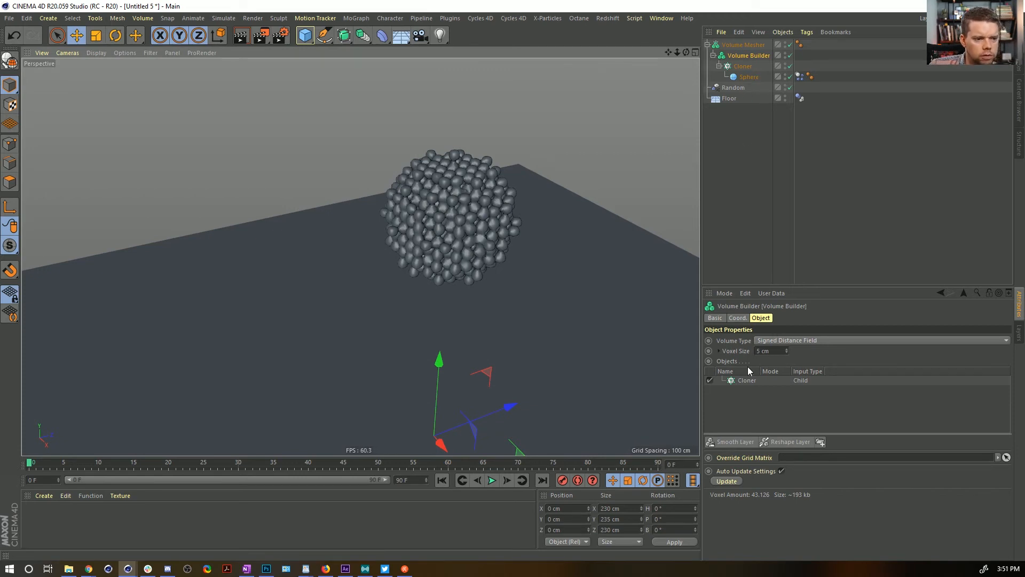
left_click(777, 443)
left_click(757, 381)
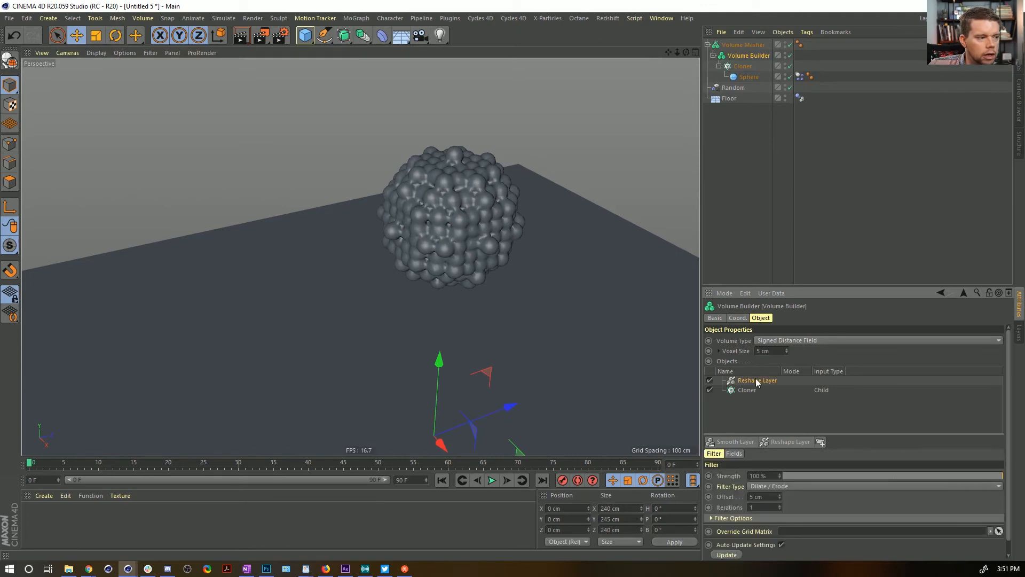
left_click(780, 495)
left_click_drag(780, 498, 780, 479)
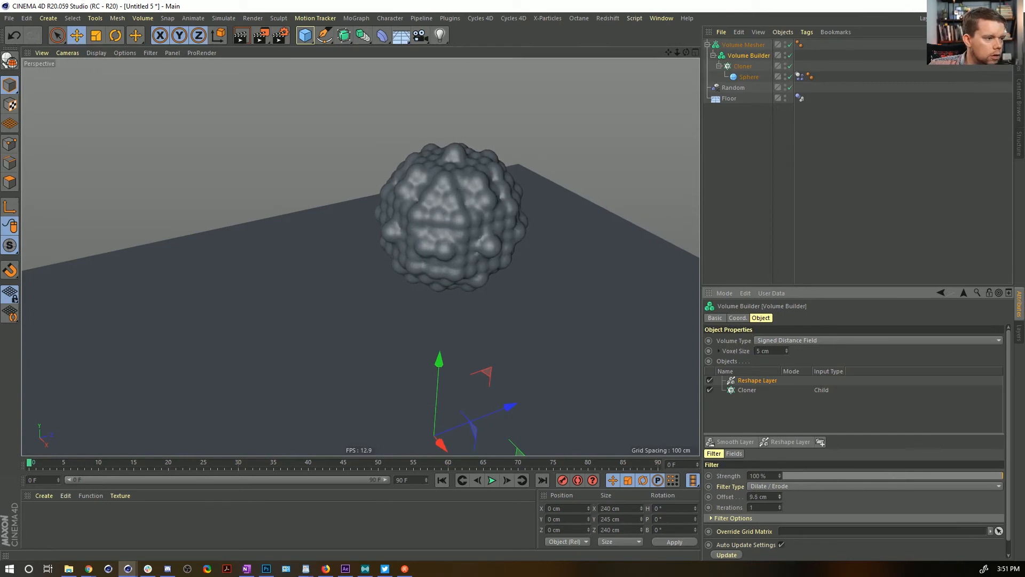
left_click(770, 487)
left_click(723, 498)
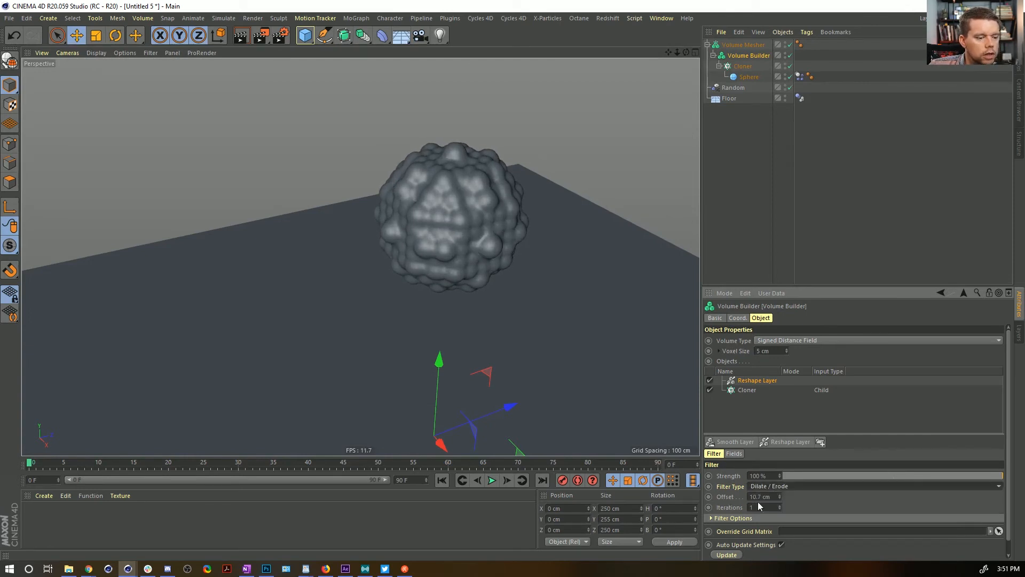
mouse_move(783, 495)
left_mouse_down()
mouse_move(782, 481)
mouse_move(779, 503)
left_mouse_up()
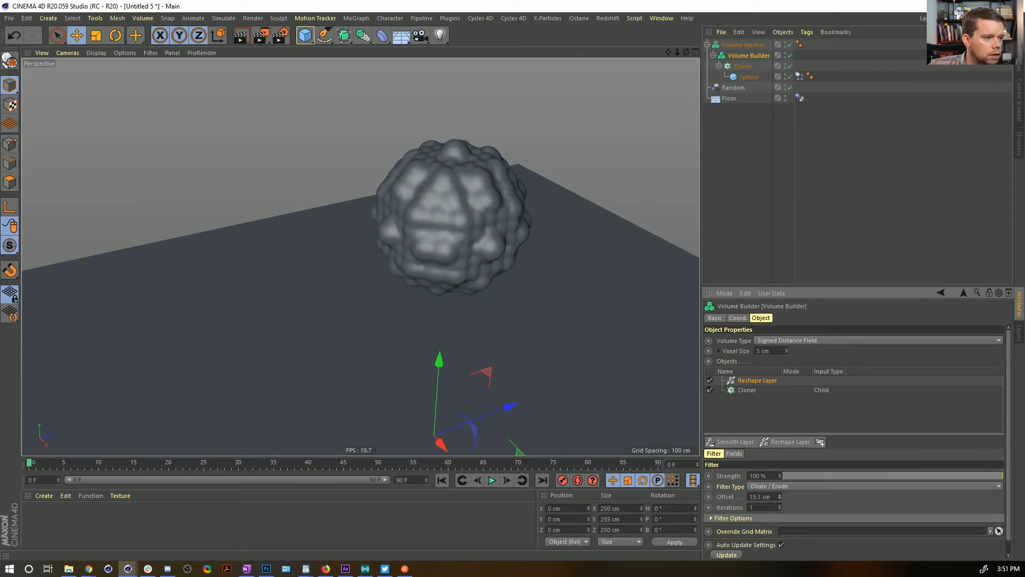
Add a Gaussian Smooth Layer above the Reshape Layer and set its iterations to 3
left_click(732, 441)
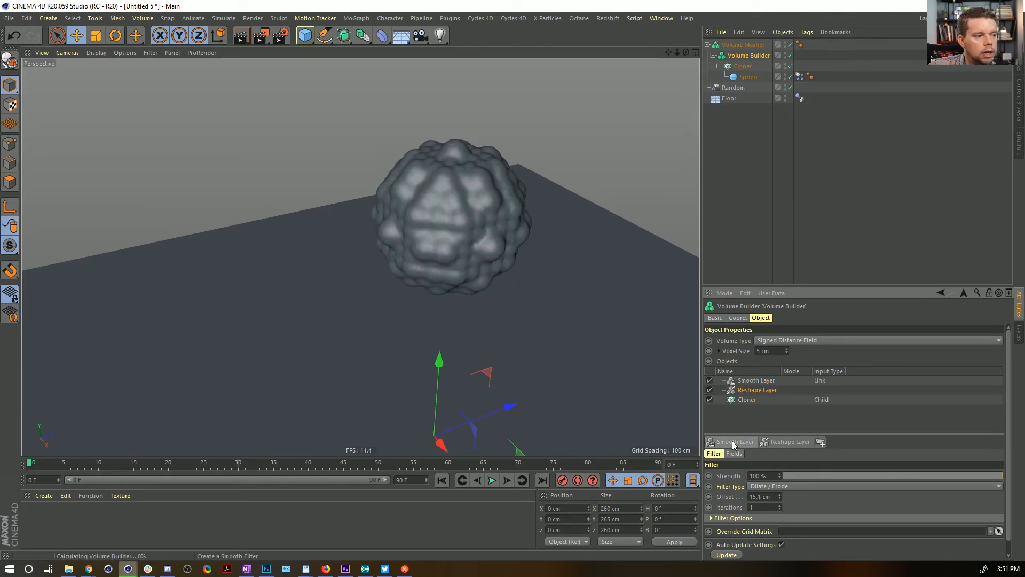
left_click(752, 380)
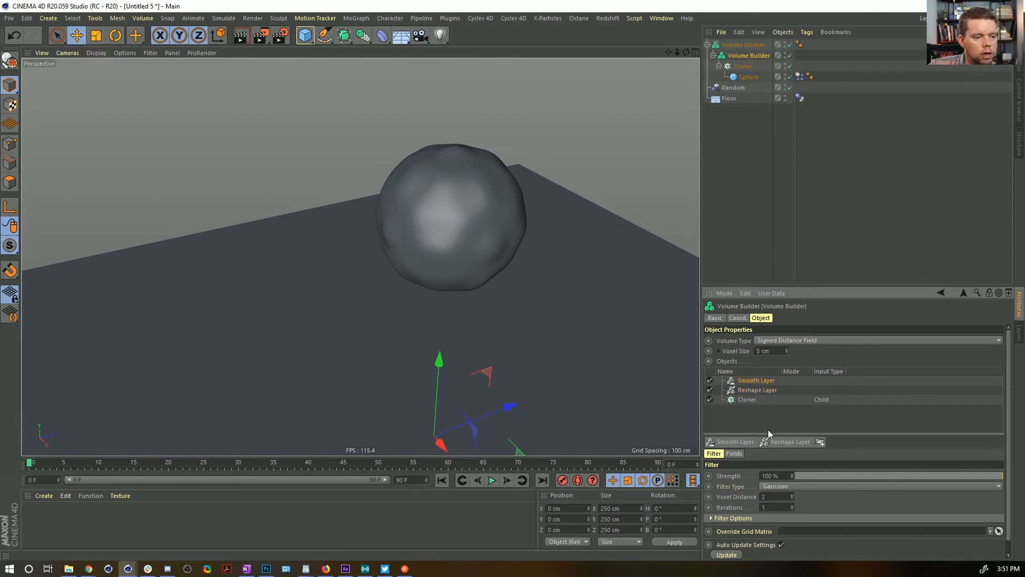
left_click(792, 505)
mouse_move(434, 219)
left_mouse_down("alt")
mouse_move(497, 198)
mouse_move(426, 231)
mouse_move(414, 208)
mouse_move(424, 216)
left_mouse_up("alt")
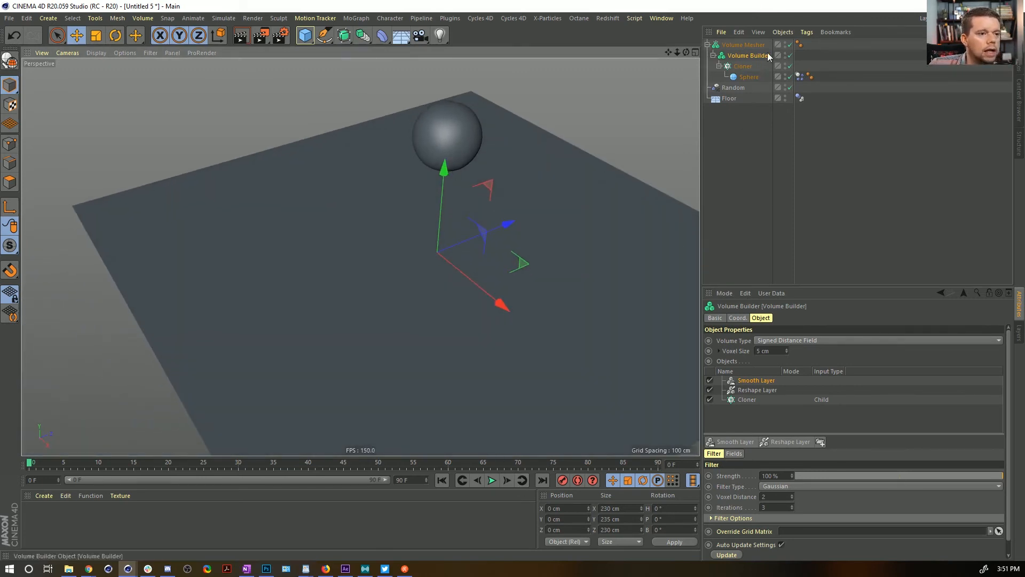
Test the simulation frame by frame with the Volume Mesher and Smooth Layer disabled, and return to the first frame
left_click(508, 482)
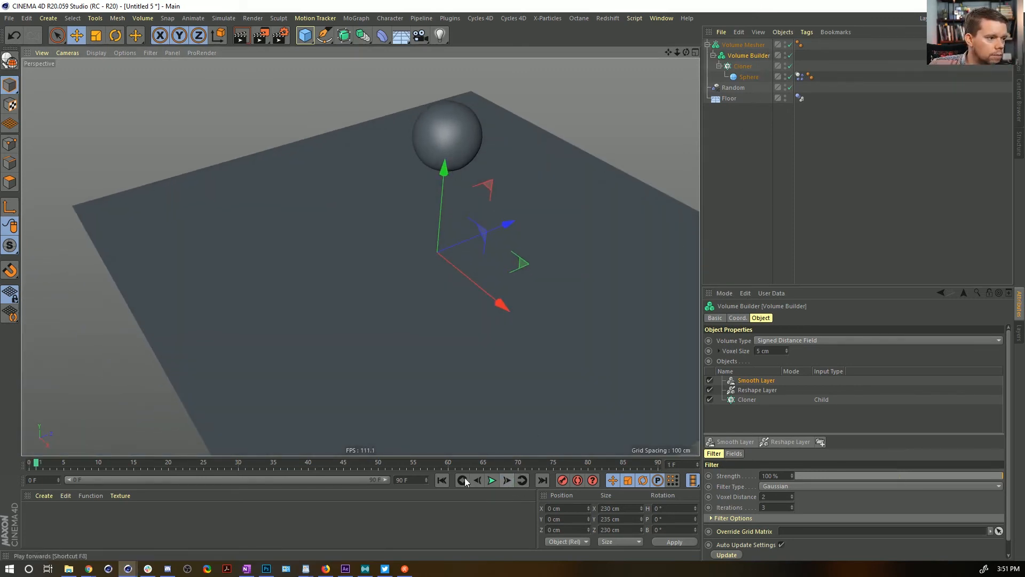
left_click(447, 480)
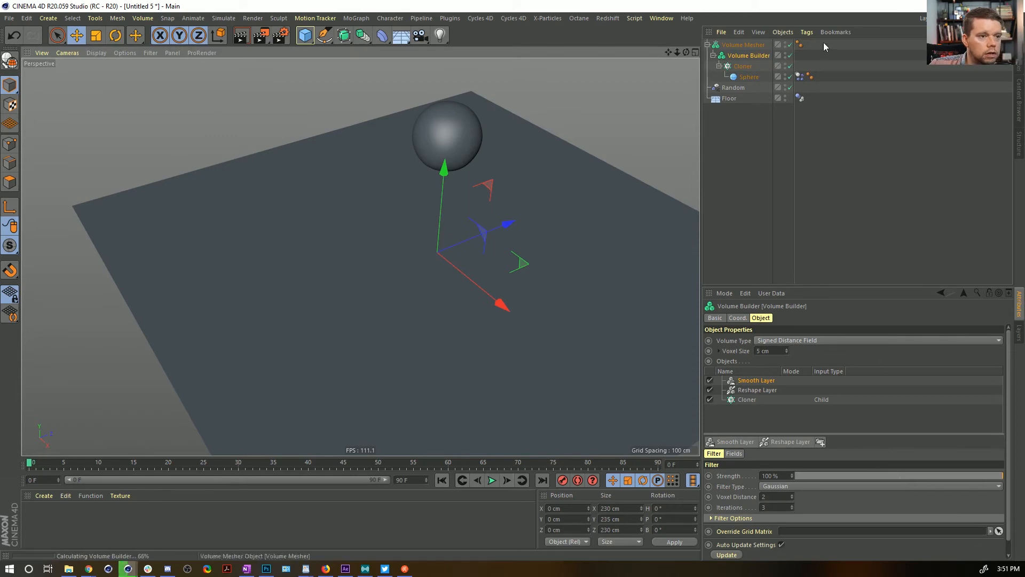
left_click(790, 44)
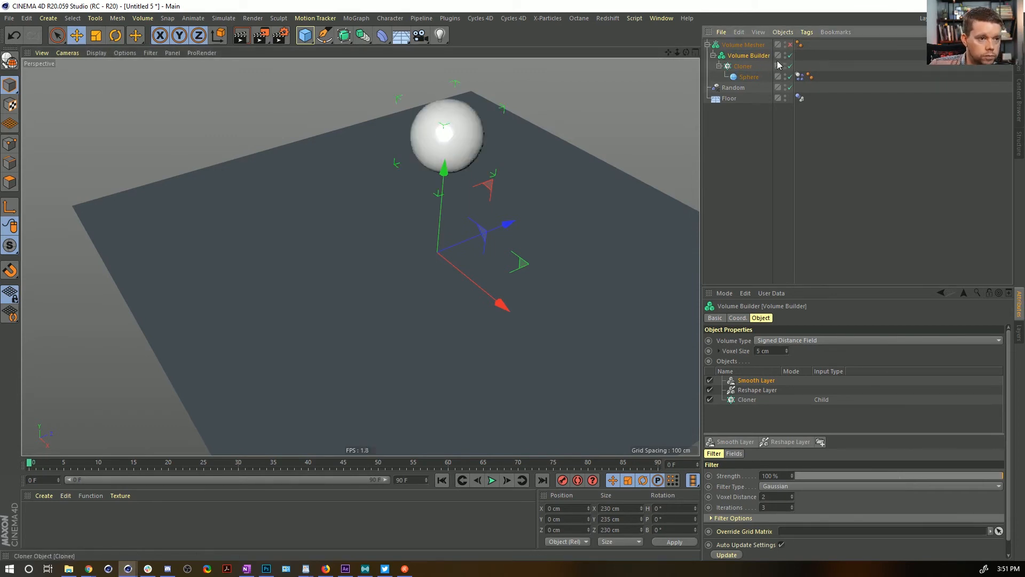
left_click(710, 380)
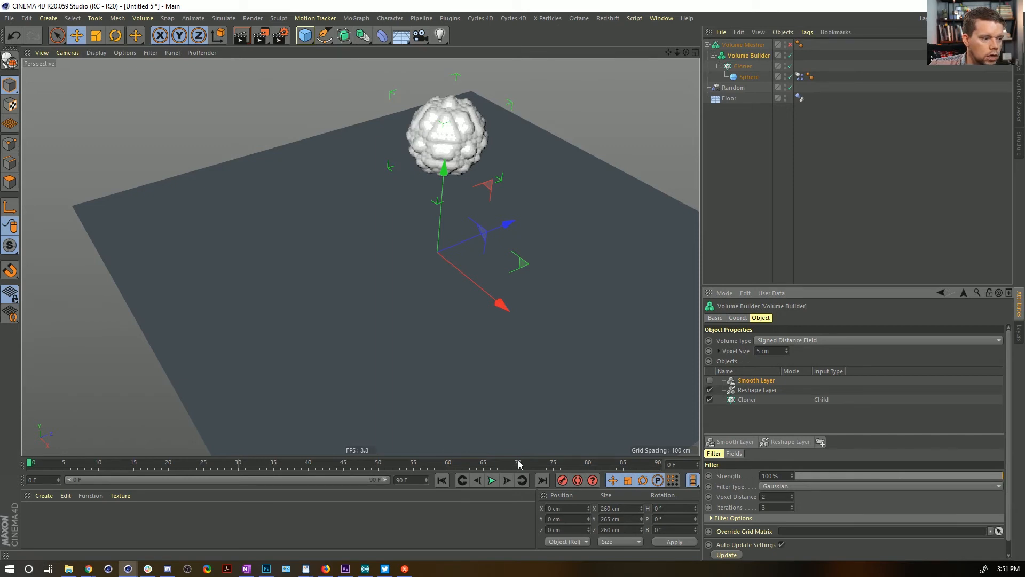
left_click(508, 480)
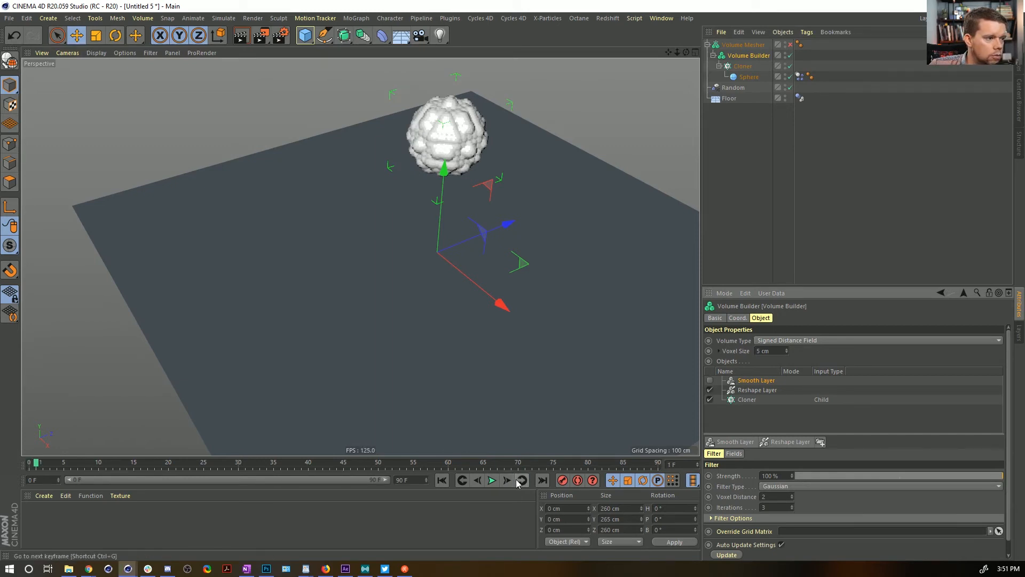
left_click(507, 481)
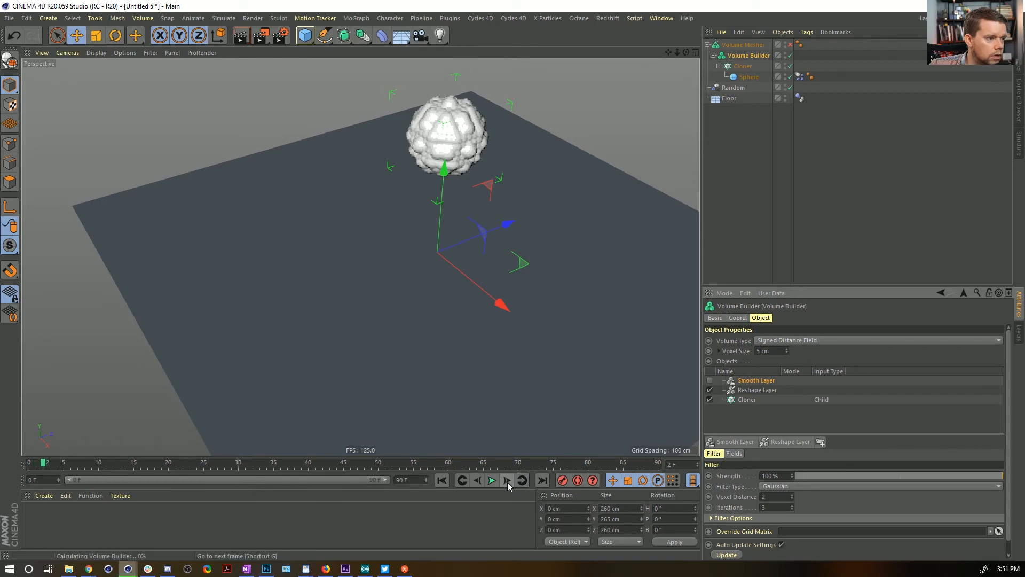
left_click(507, 480)
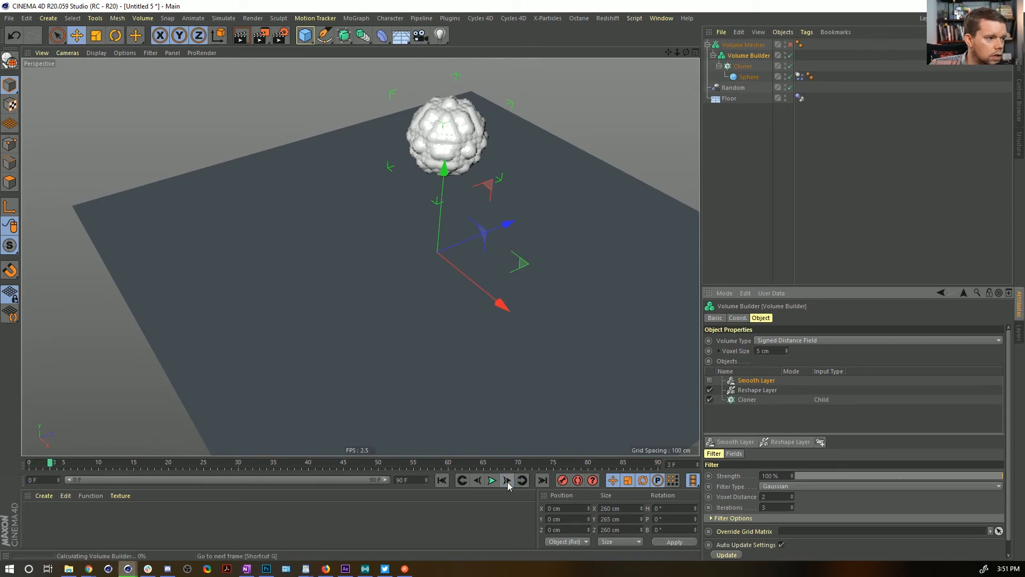
left_click(445, 479)
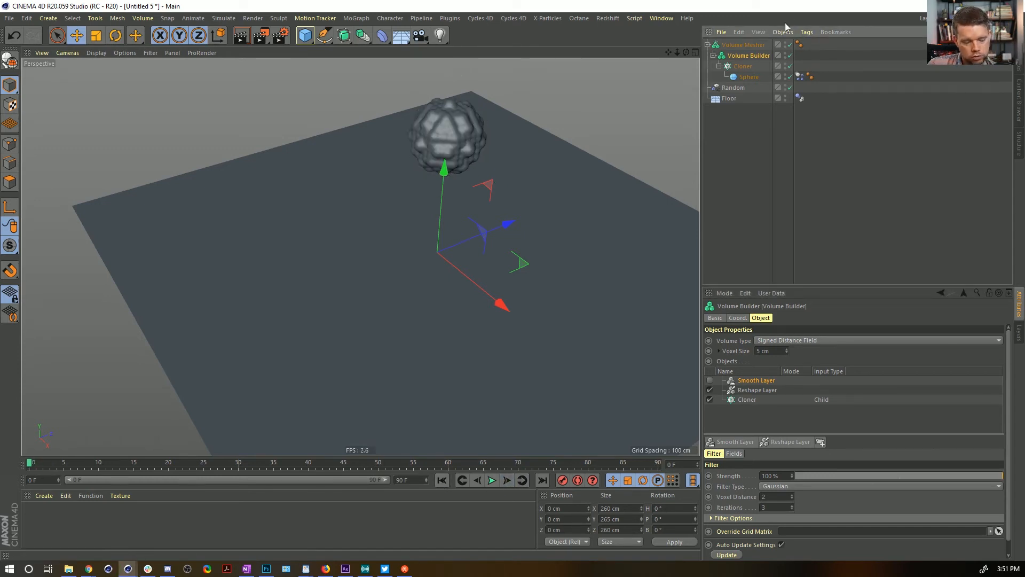
Create a new material, apply it to the Volume Mesher and re-enable the Volume Builder's Smooth Layer
left_click(124, 53)
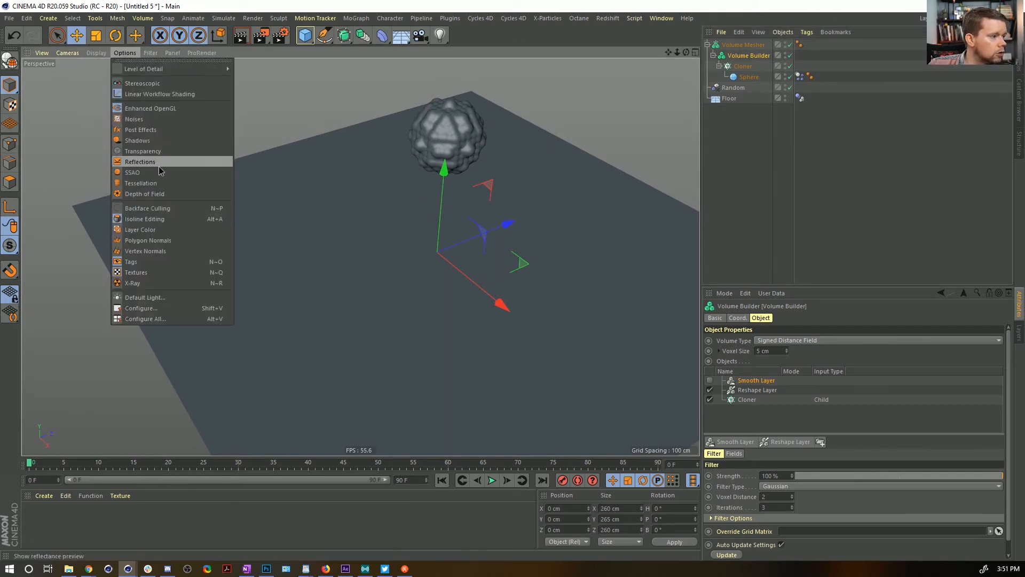
left_click(358, 239)
left_click(76, 525)
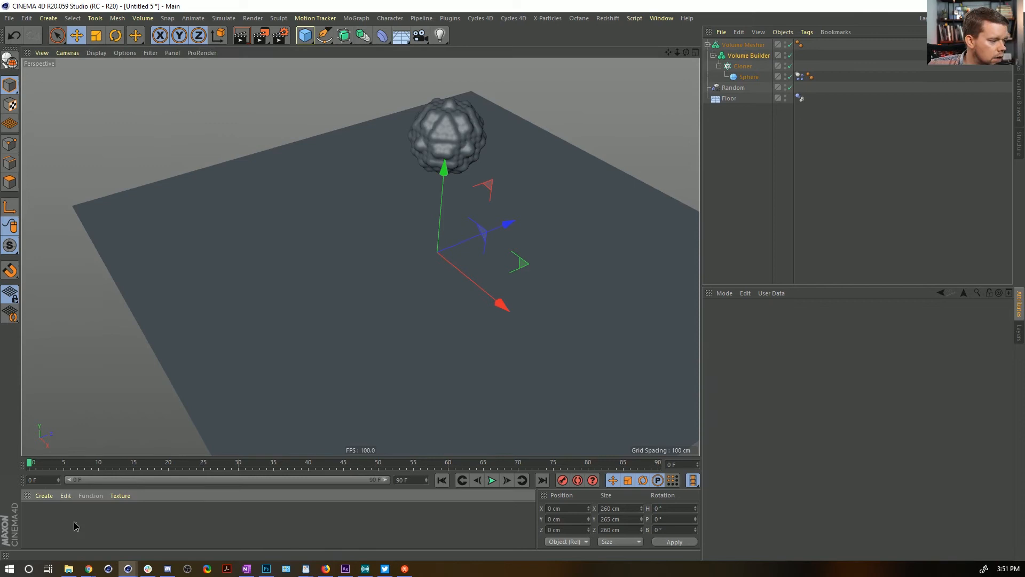
double_click(36, 514)
left_click_drag(34, 513, 743, 45)
left_click(749, 56)
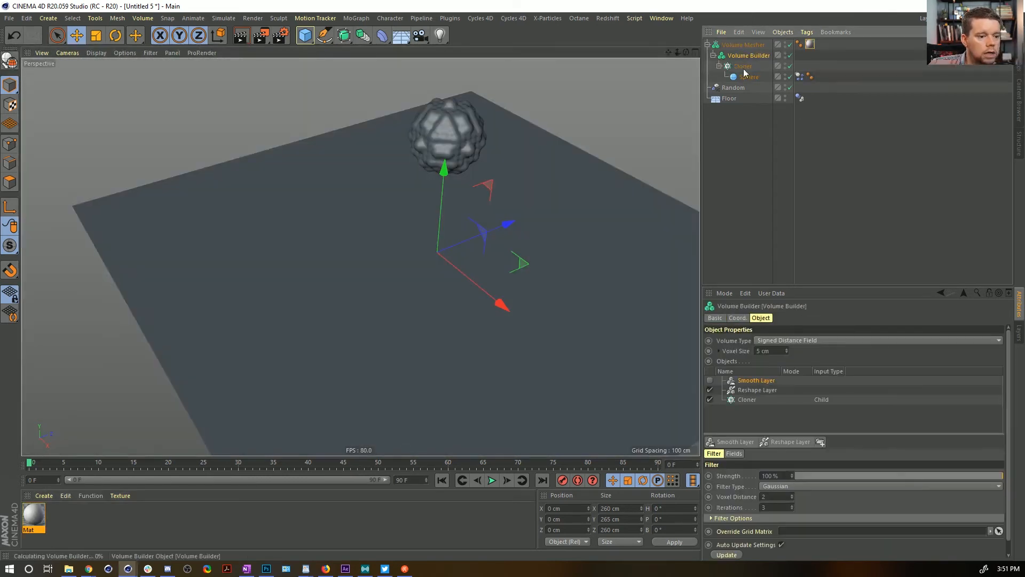
Configure the render for all frames with the Hardware OpenGL renderer, enabling Enhanced OpenGL and SSAO
key("ctrl+b")
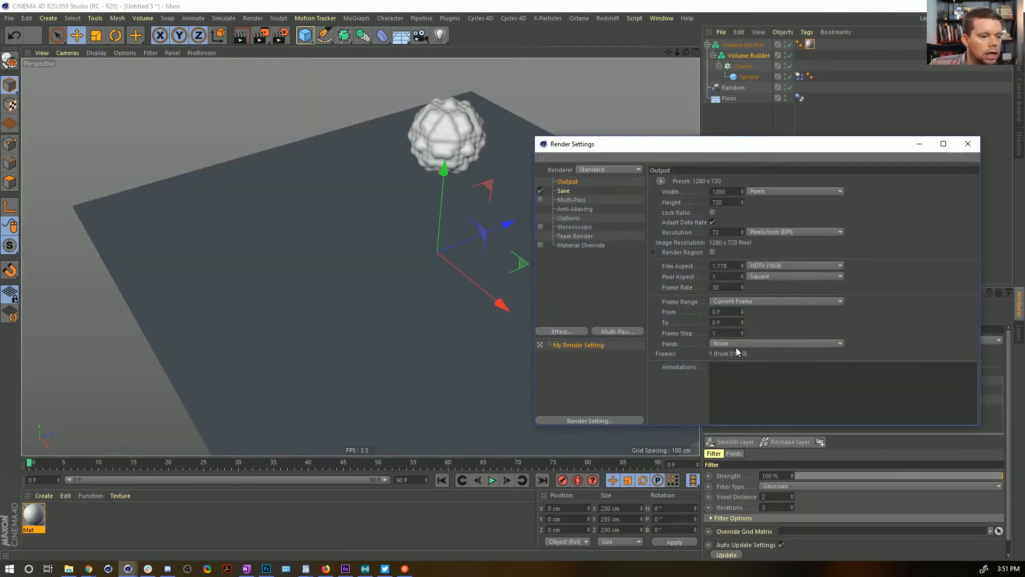
left_click(747, 301)
left_click(732, 332)
left_click(589, 169)
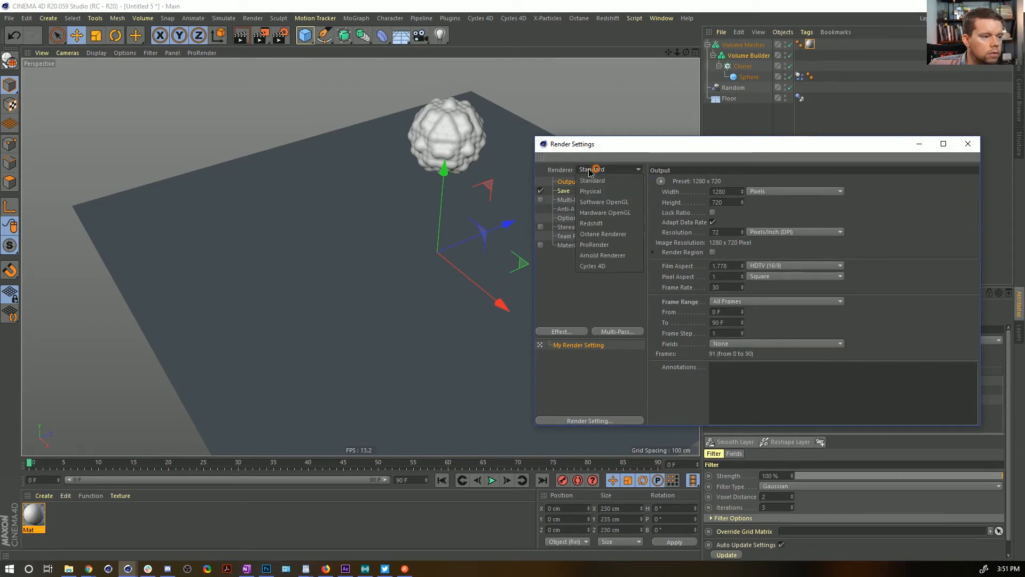
left_click(609, 213)
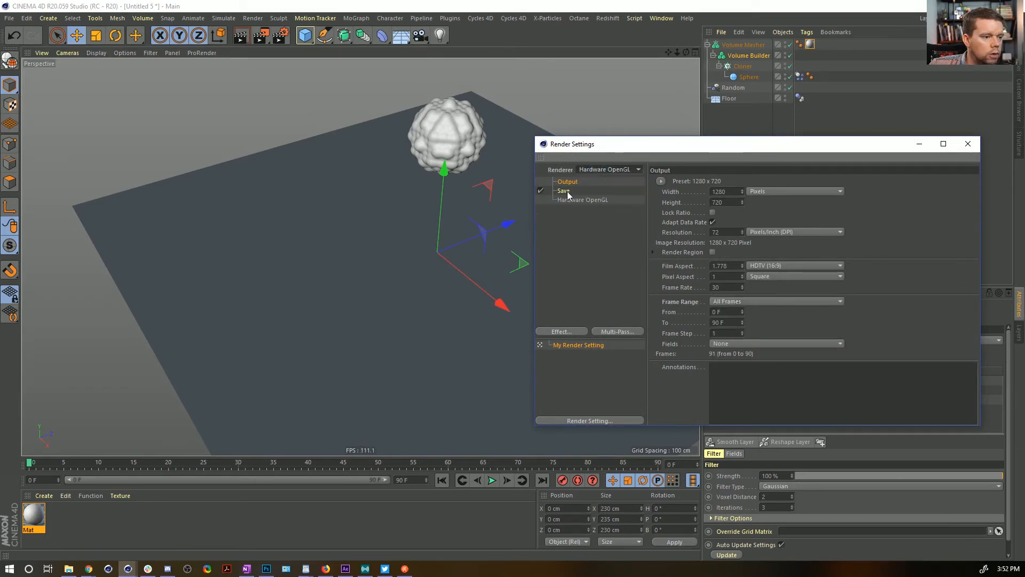
left_click(586, 202)
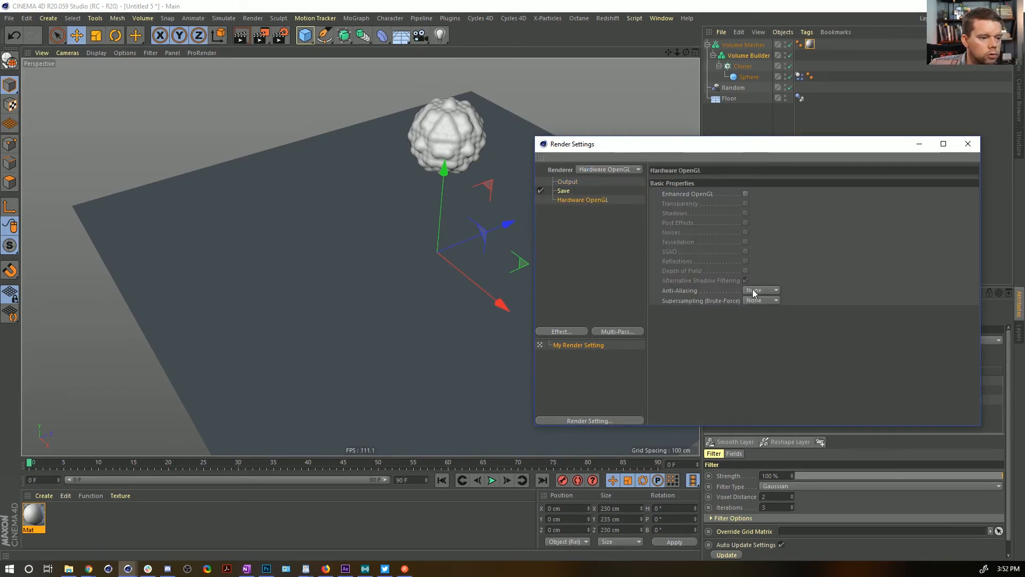
left_click(745, 194)
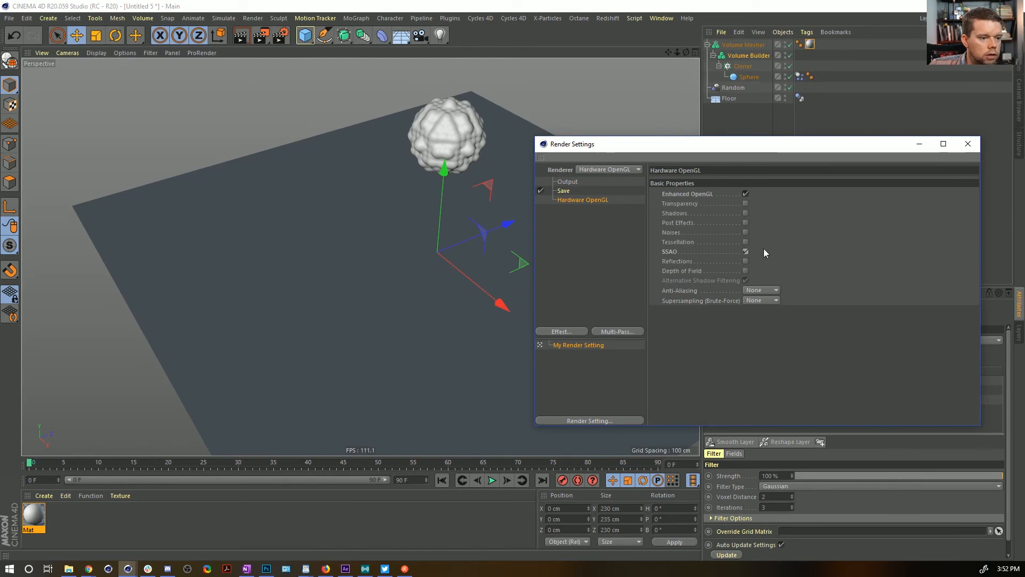
left_click(966, 144)
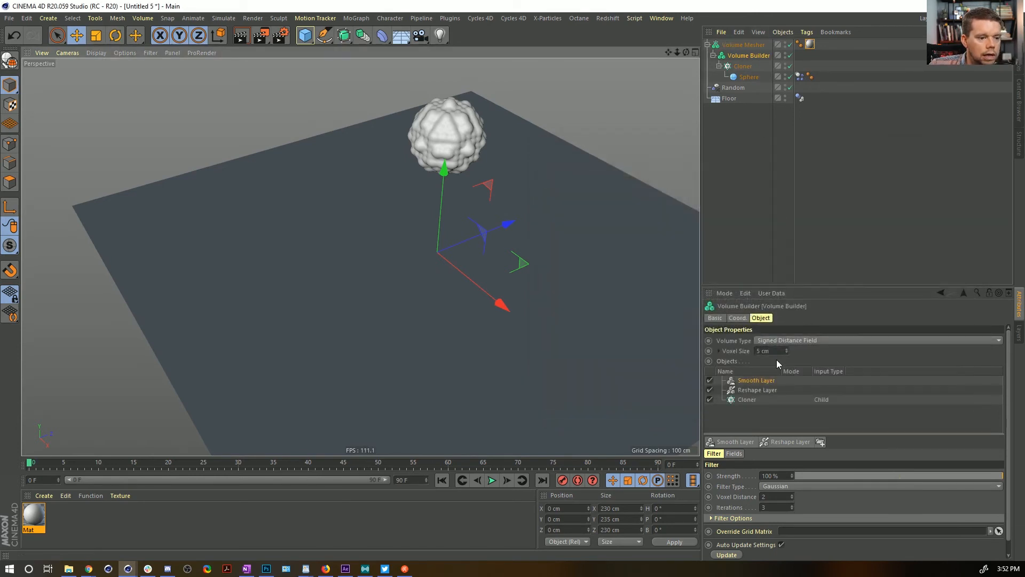
Clear the object selection and set the render output size to 640 x 640 pixels
left_click(748, 45)
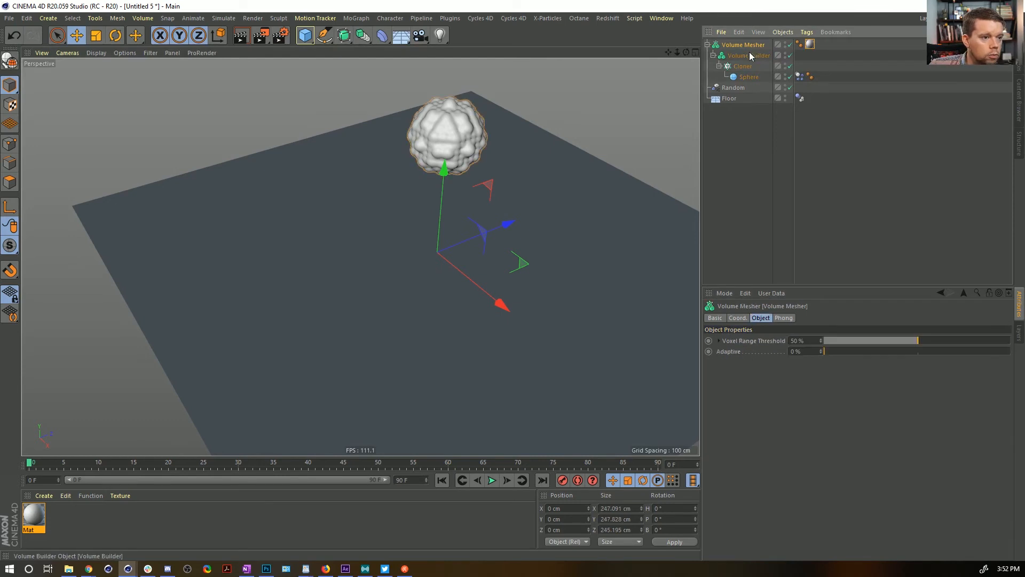
left_click(750, 56)
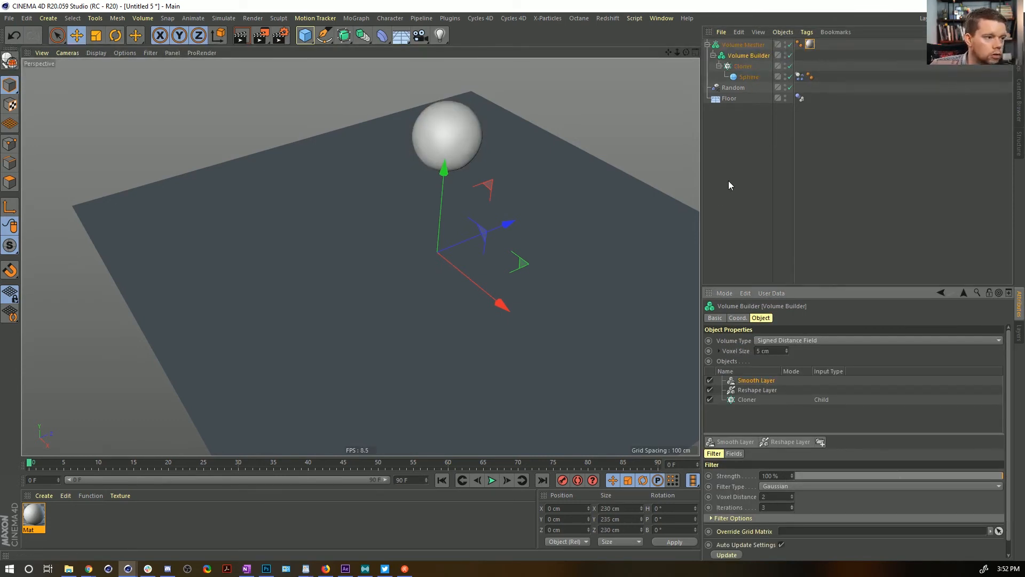
left_click(755, 156)
key("ctrl+b")
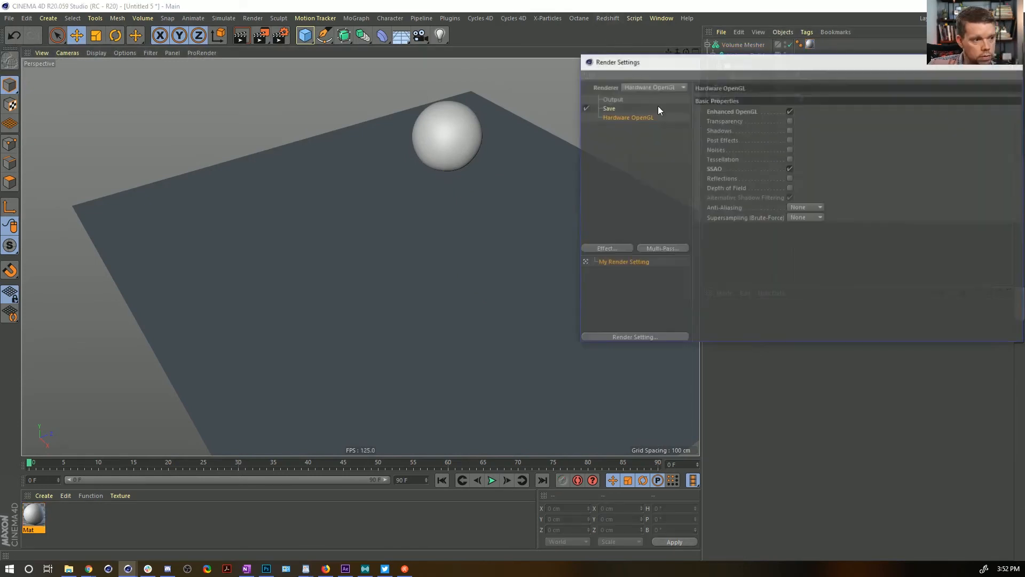
left_click(612, 99)
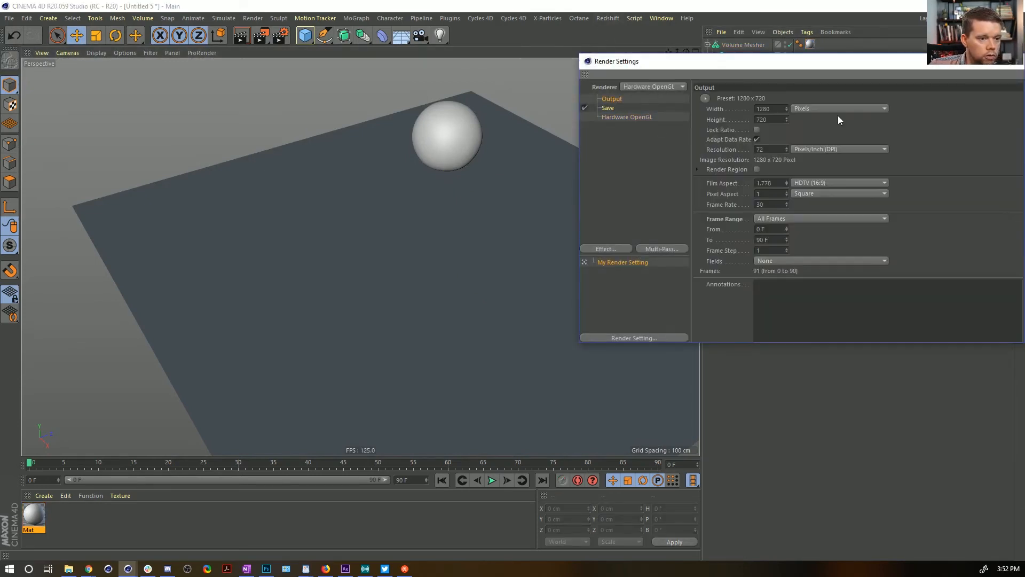
left_click(776, 120)
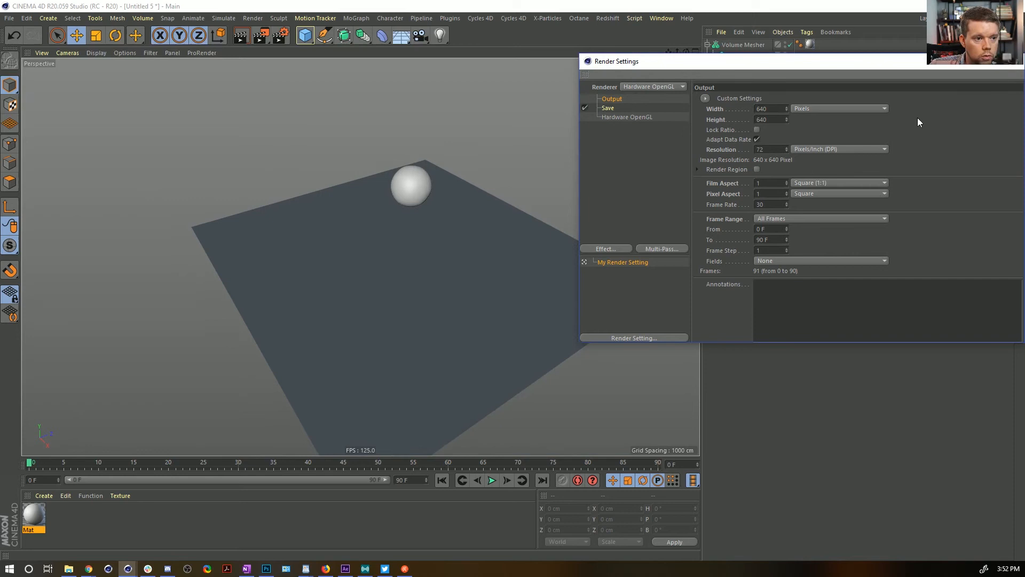
left_click(1015, 61)
Frame the ball and floor, render the animation in an enlarged Picture Viewer, and scrub the rendered frames back to frame 0
scroll(501, 199, "up", 6)
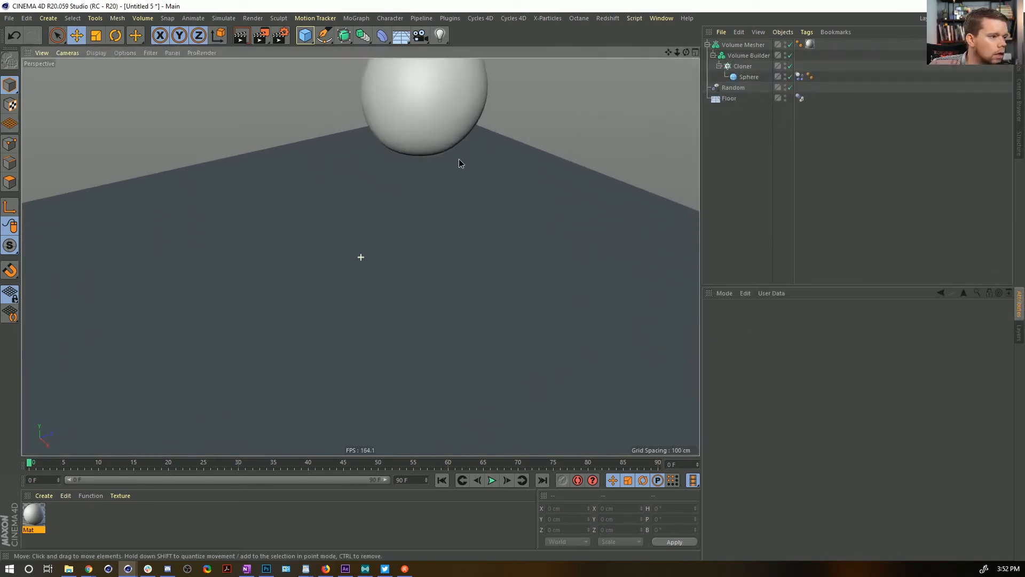
scroll(456, 163, "down", 3)
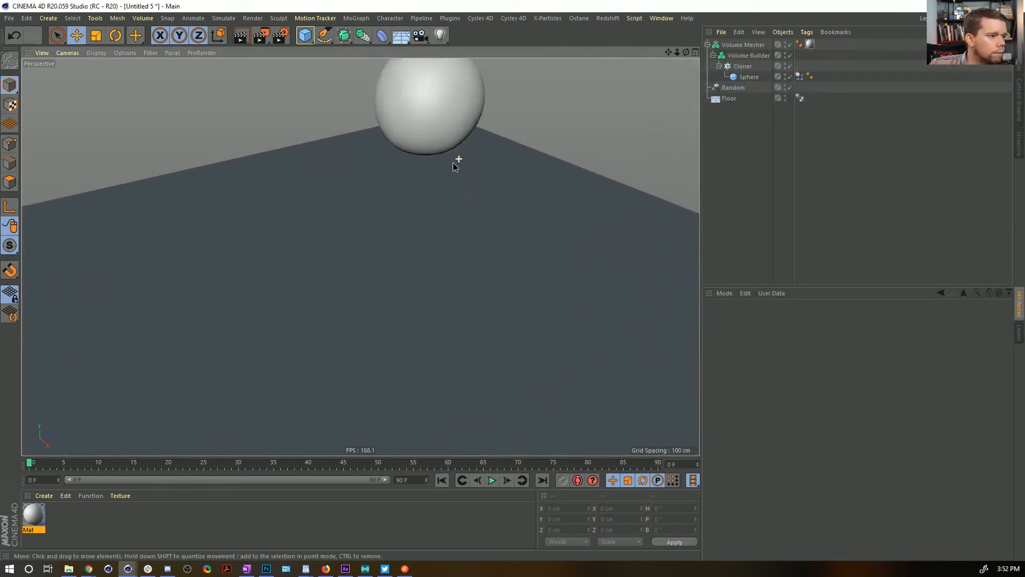
left_click(261, 36)
left_click(550, 324)
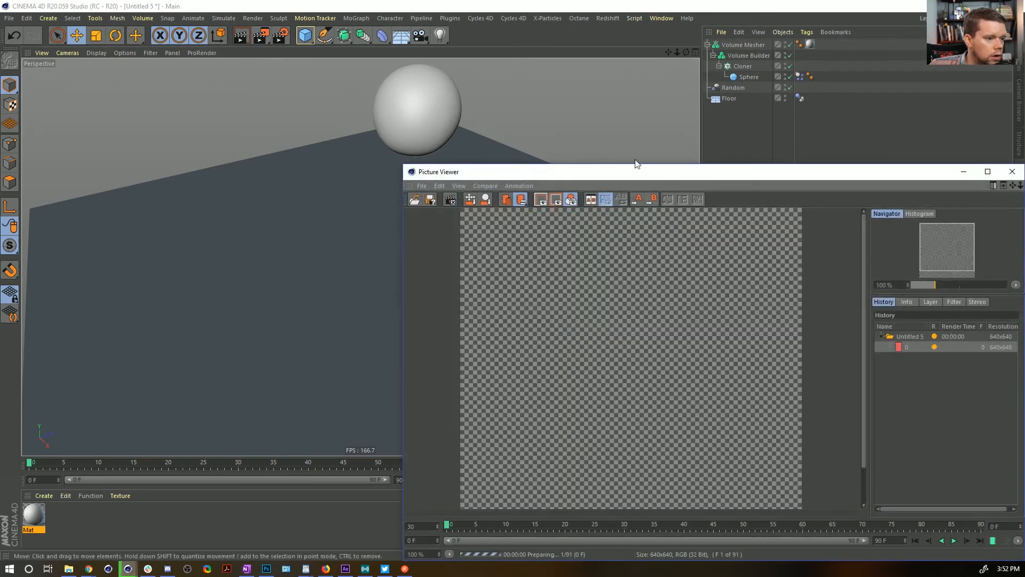
double_click(613, 172)
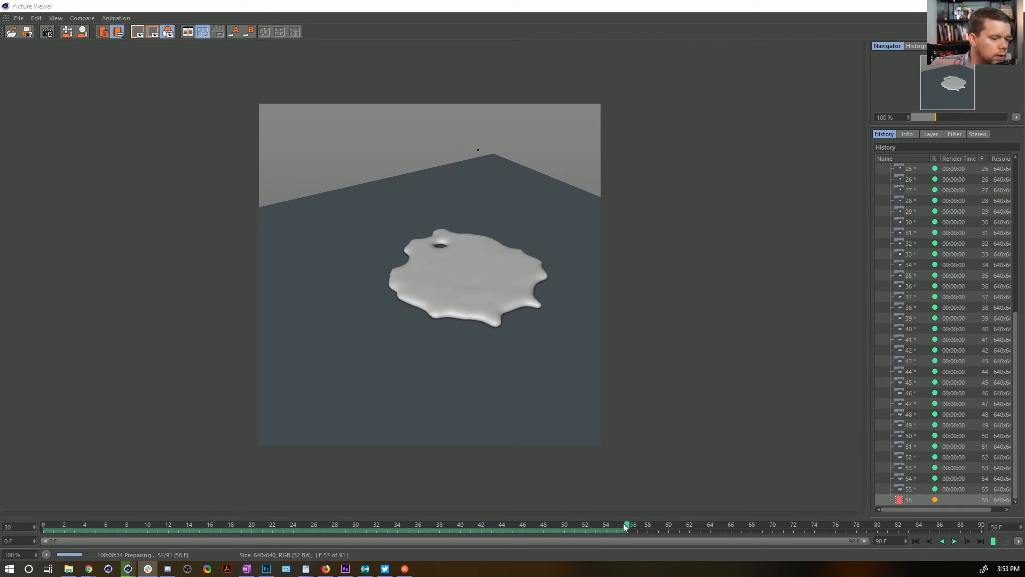
left_click_drag(616, 524, 3, 522)
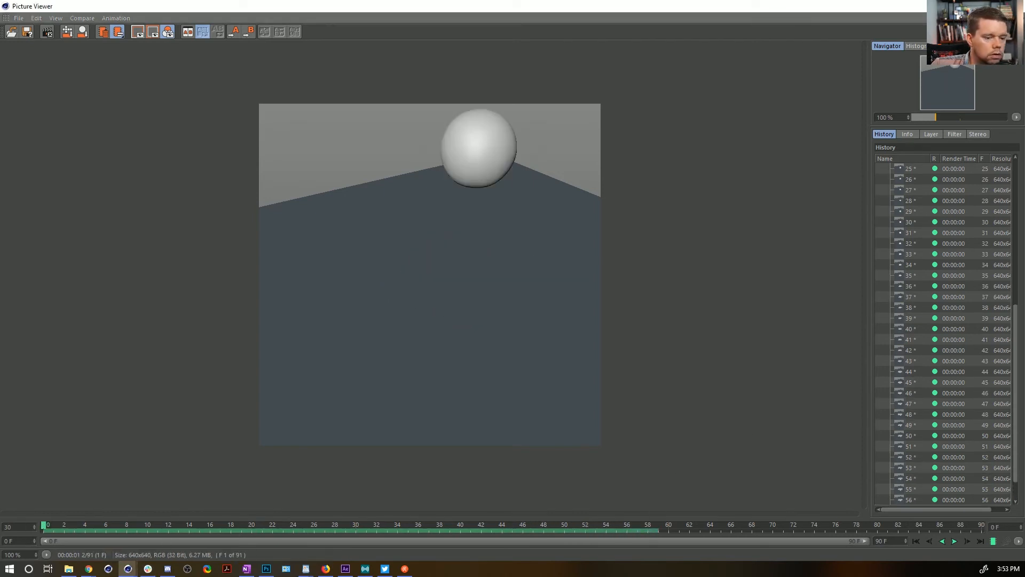
Play back the rendered preview frames, return to frame 0, stop the running render and close the Picture Viewer
left_click(955, 541)
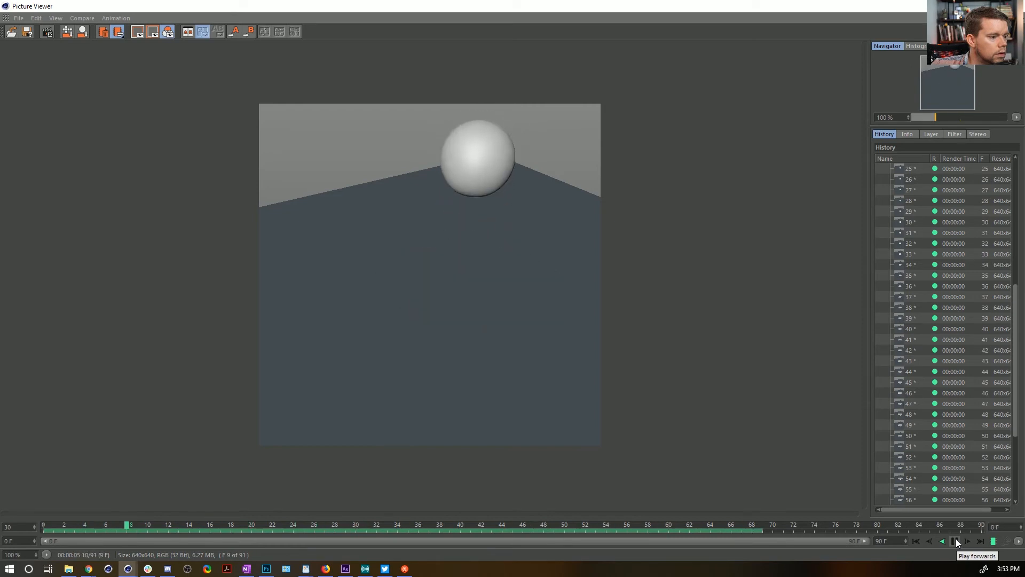
left_click(956, 541)
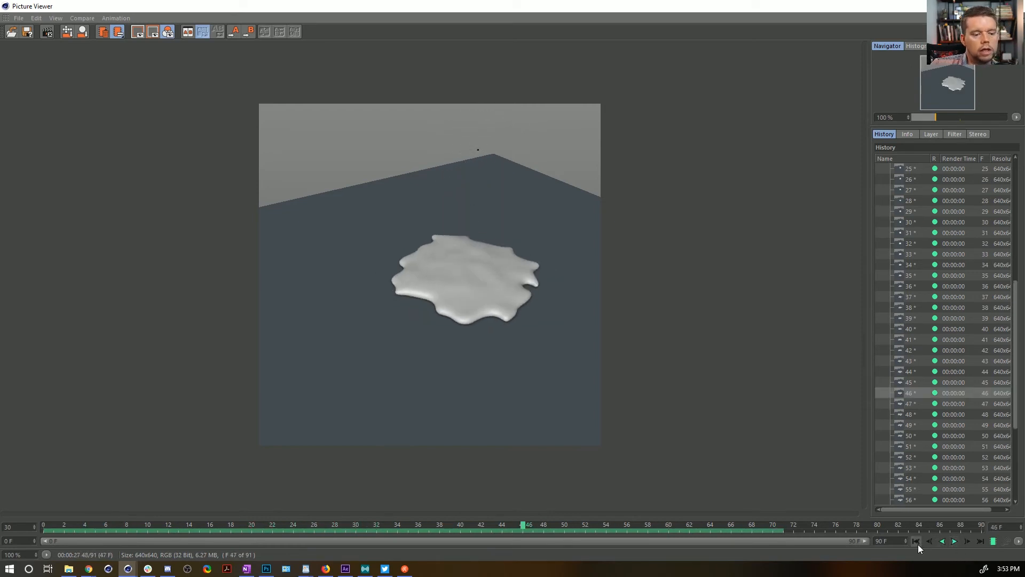
left_click(916, 541)
left_click(46, 33)
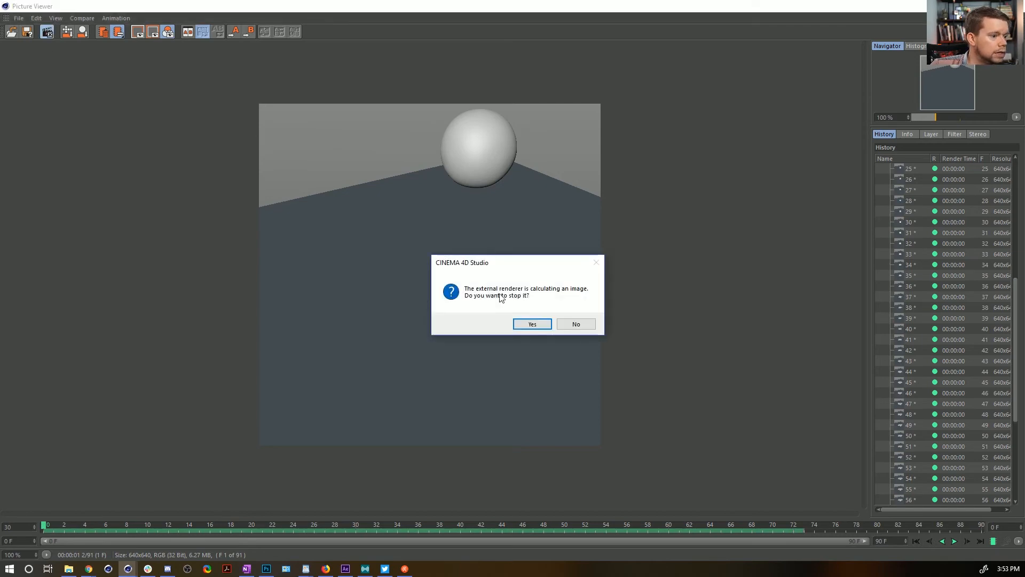
left_click(531, 324)
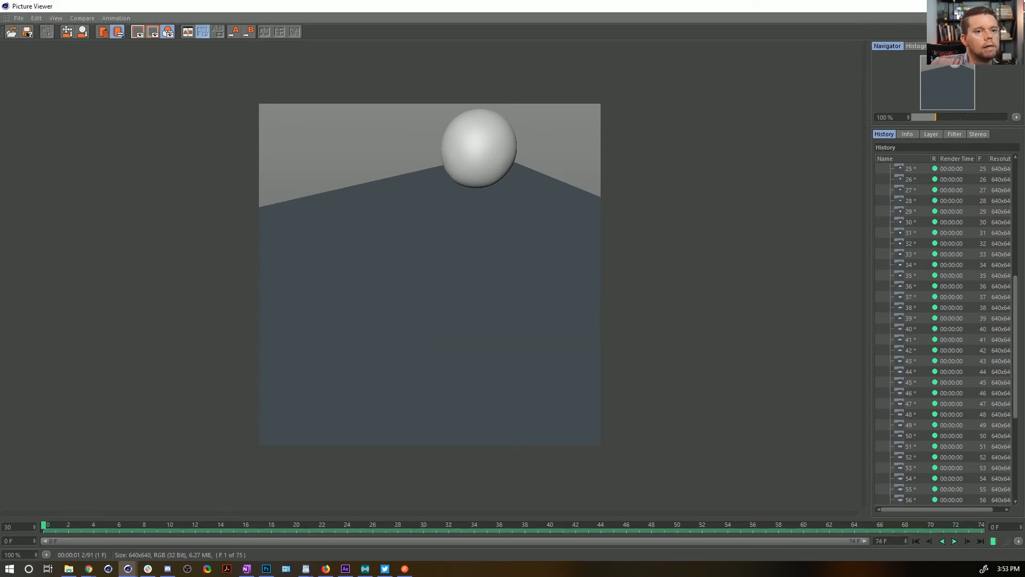
left_click(1013, 6)
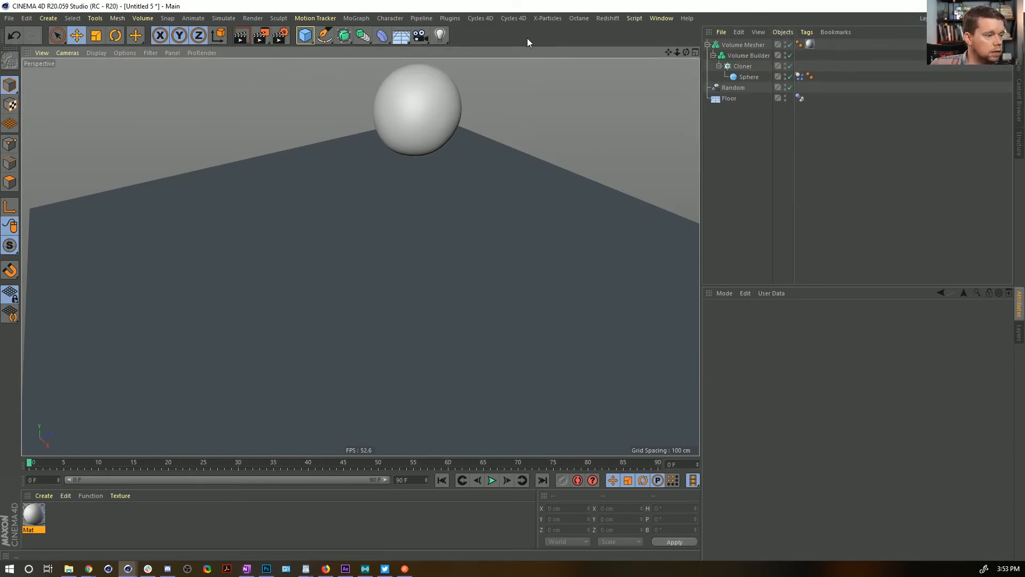
Save the scene as [5a]SphereTOSplat.c4d in the Episode12 SceneFiles folder
key("ctrl+s")
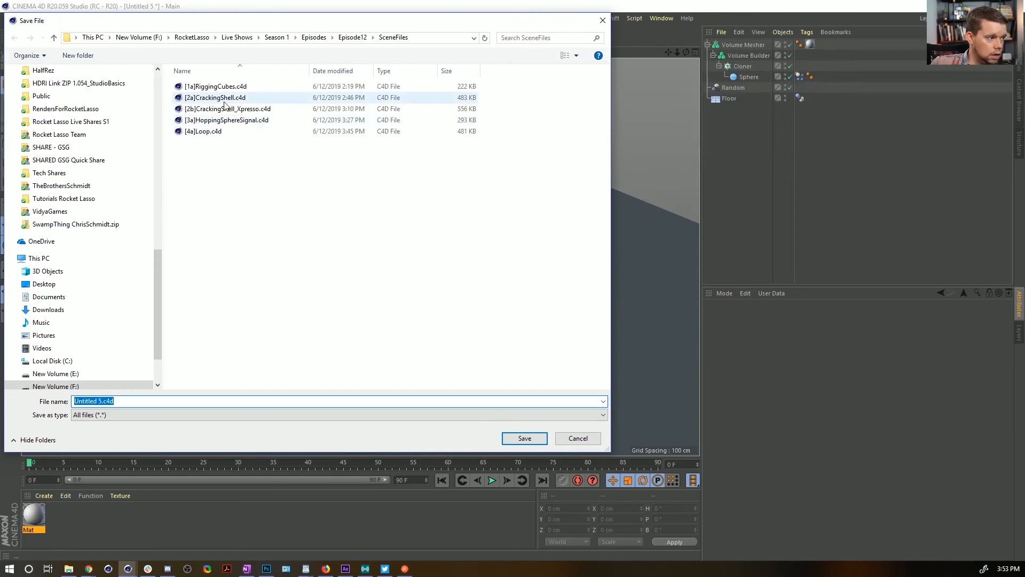
left_click(203, 130)
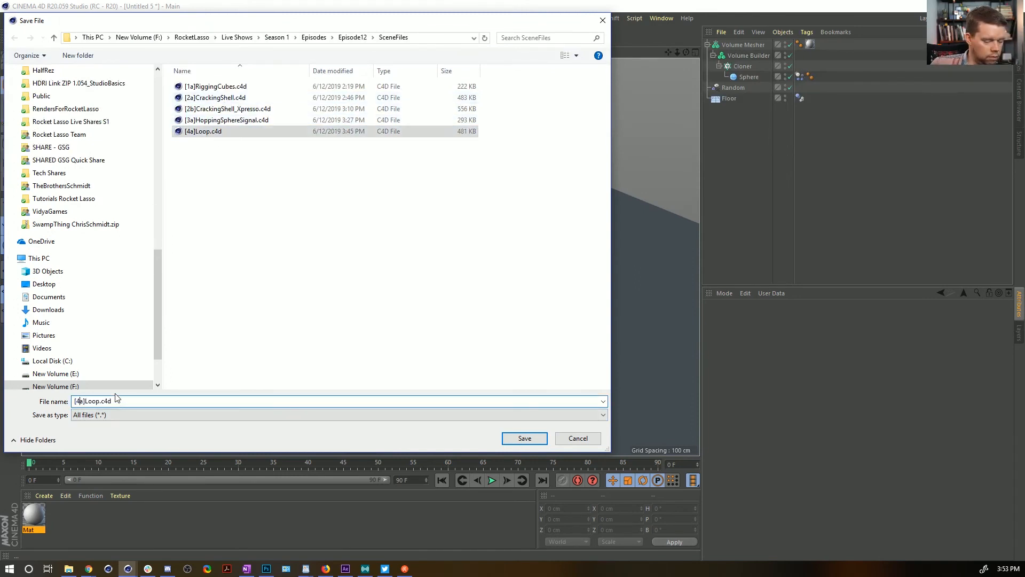
key("BackSpace")
type("5a]")
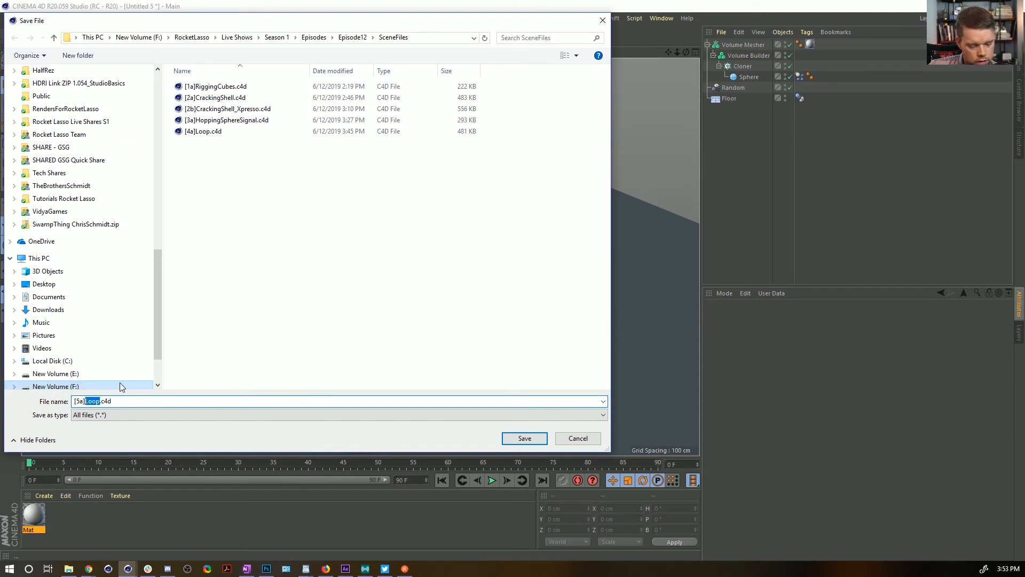
type("SphereT")
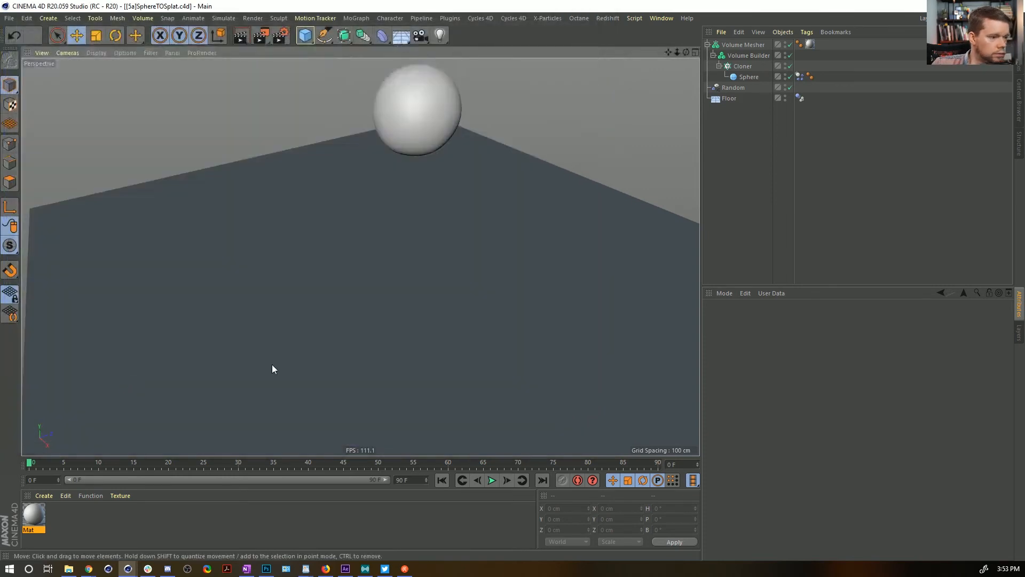
Add a new sphere and raise it along Y to about 432 cm, overlapping the existing ball
left_click(305, 36)
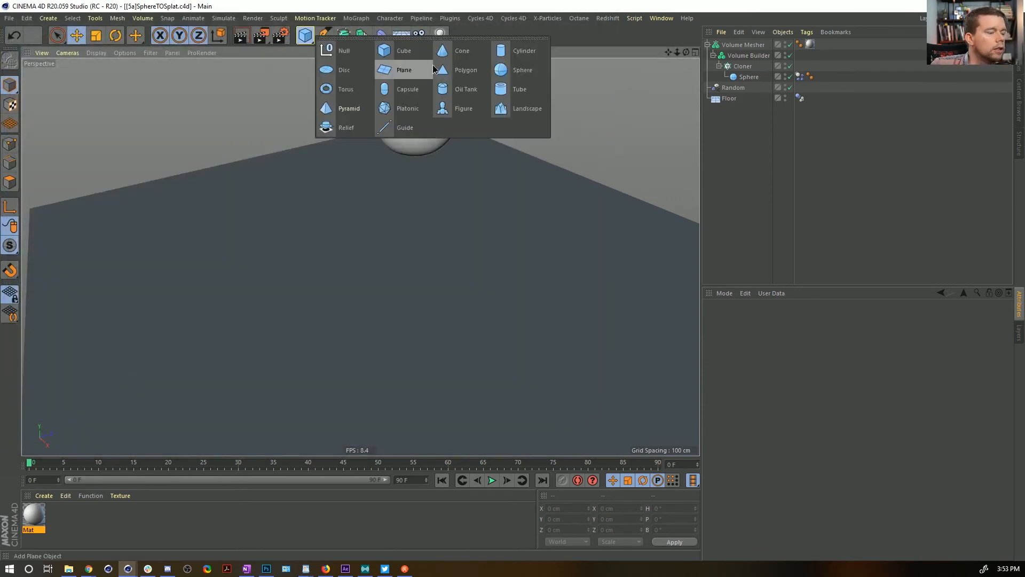
left_click(525, 70)
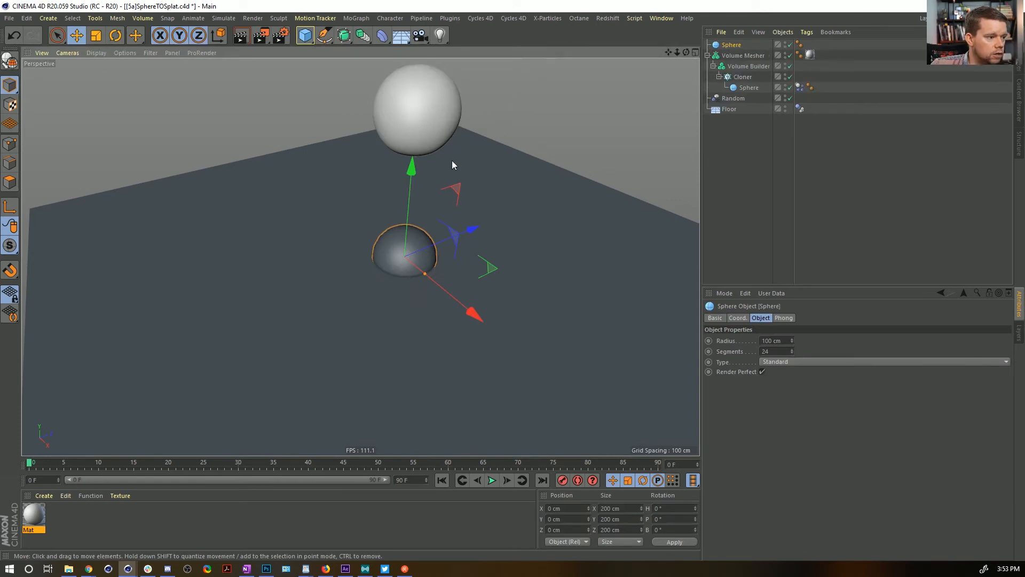
left_click_drag(410, 160, 415, 177)
Delete the Cloner and its child sphere from the Volume Builder
left_click(742, 55)
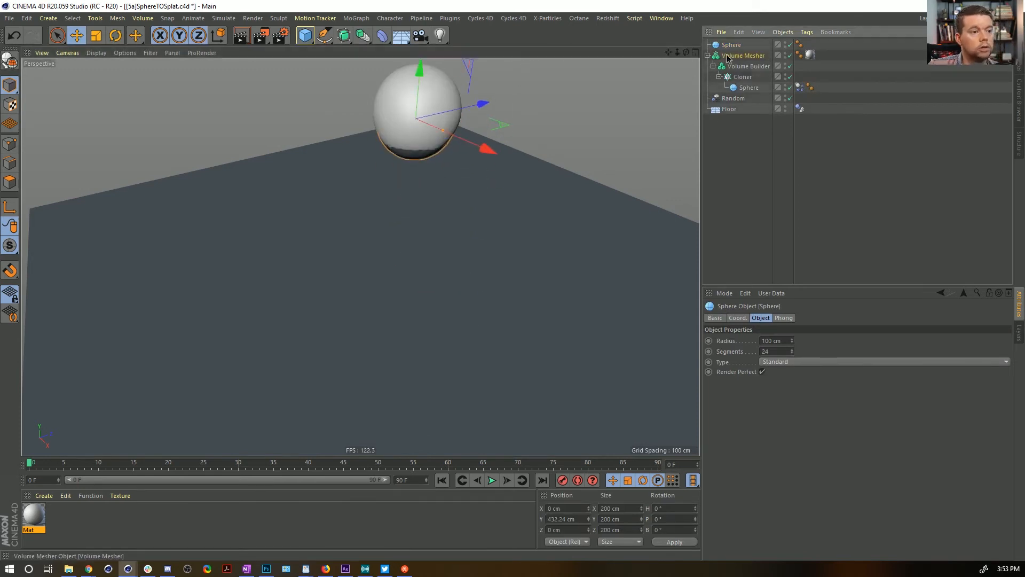
left_click(739, 78)
key("Delete")
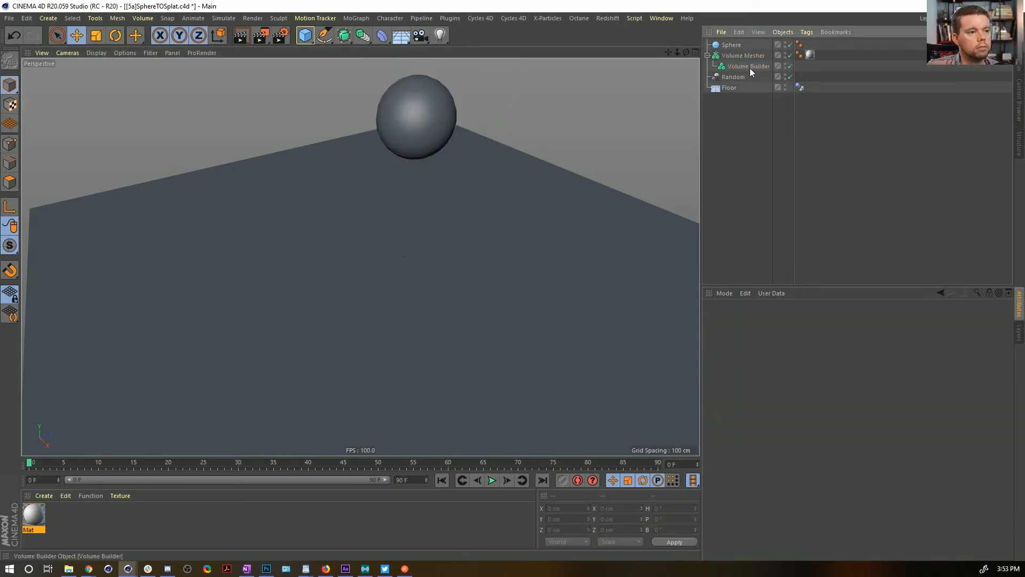
Add a Soft Body simulation tag to the new sphere and bring up its soft body settings
left_click(727, 47)
right_click(726, 47)
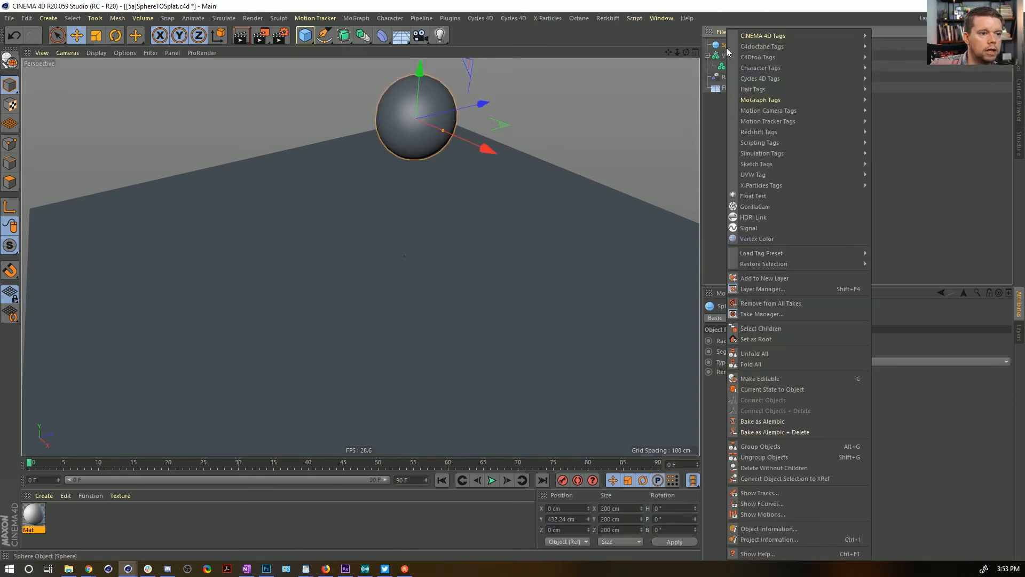
mouse_move(771, 156)
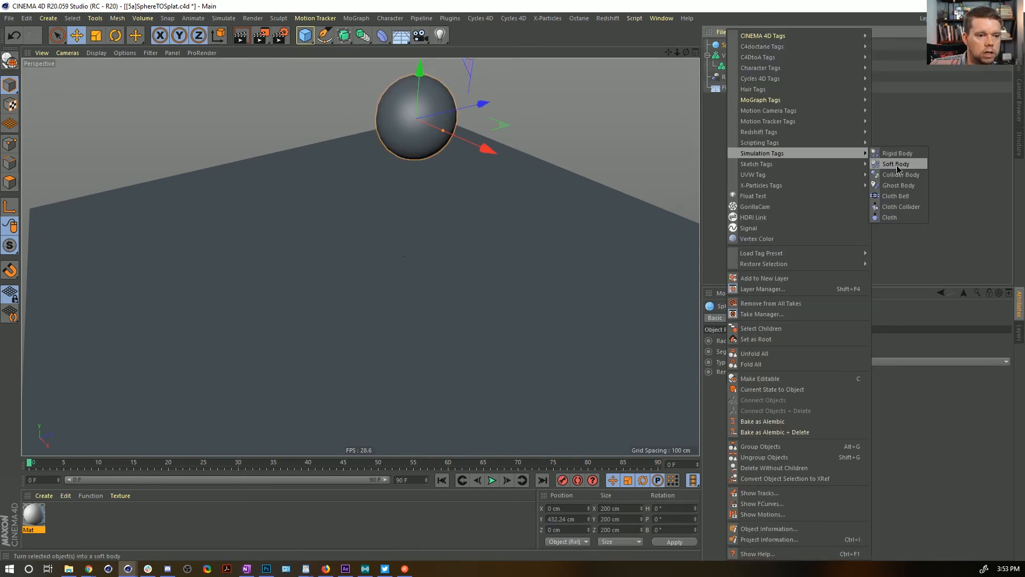
left_click(896, 165)
left_click(873, 318)
left_click(780, 318)
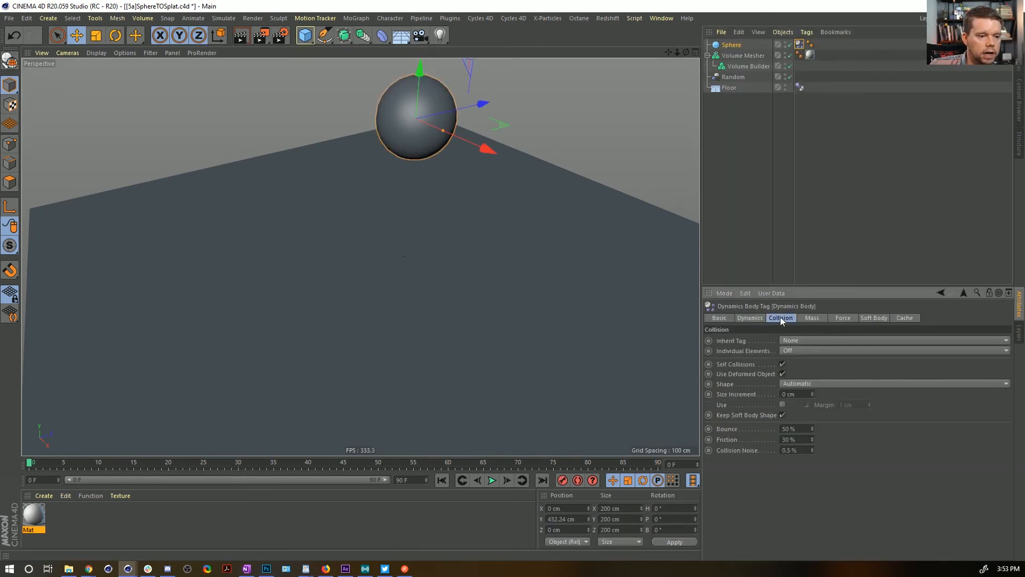
left_click(874, 317)
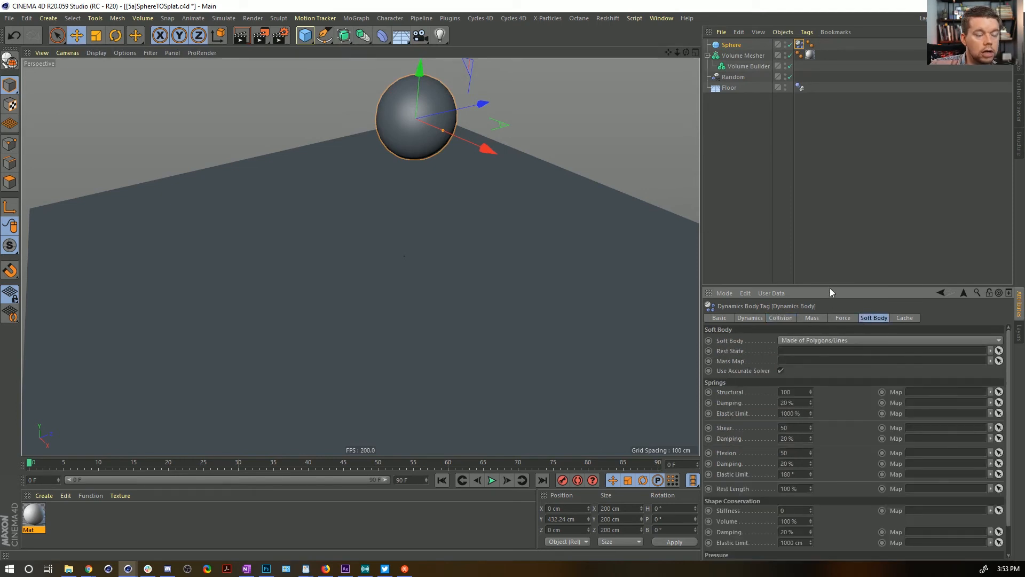
Display the mesh lines in the viewport and change the sphere to the Icosahedron type with 64 segments
left_click(725, 44)
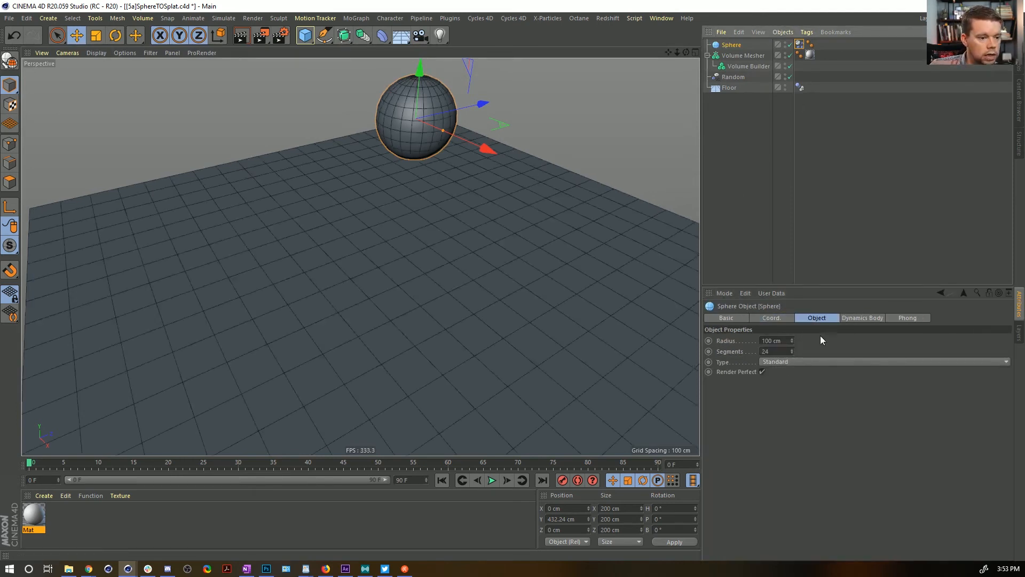
left_click(786, 364)
left_click(788, 414)
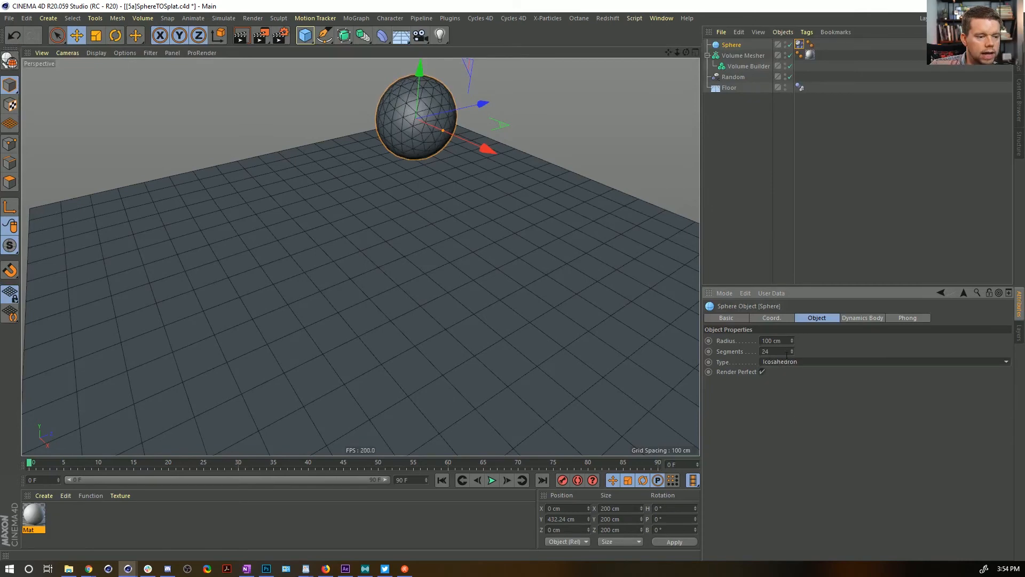
left_click_drag(791, 356, 790, 332)
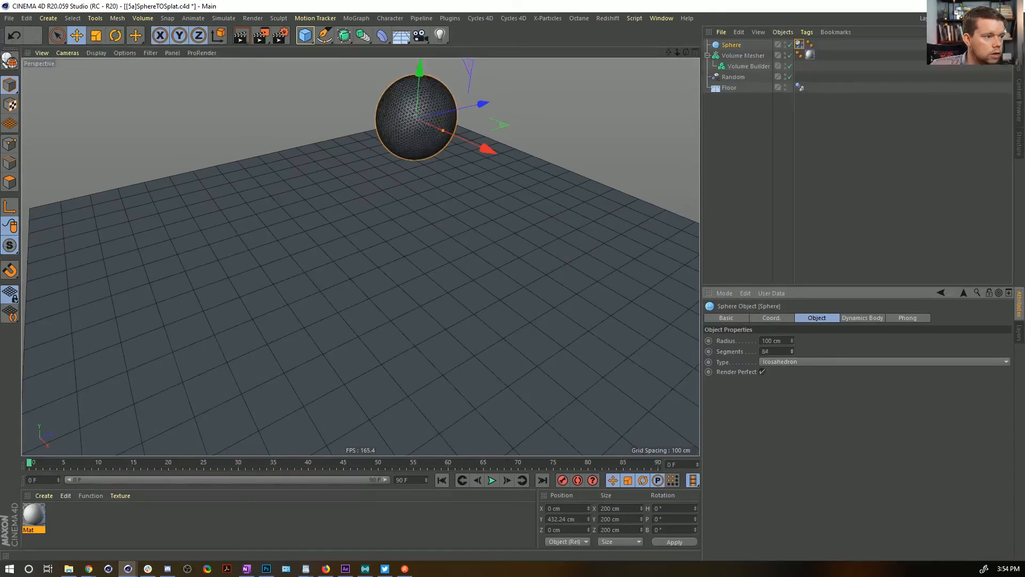
Set the soft body's Structural spring to 10, Shear and Flexion to 1 and their dampings to 1%, and play the simulation
left_click(810, 44)
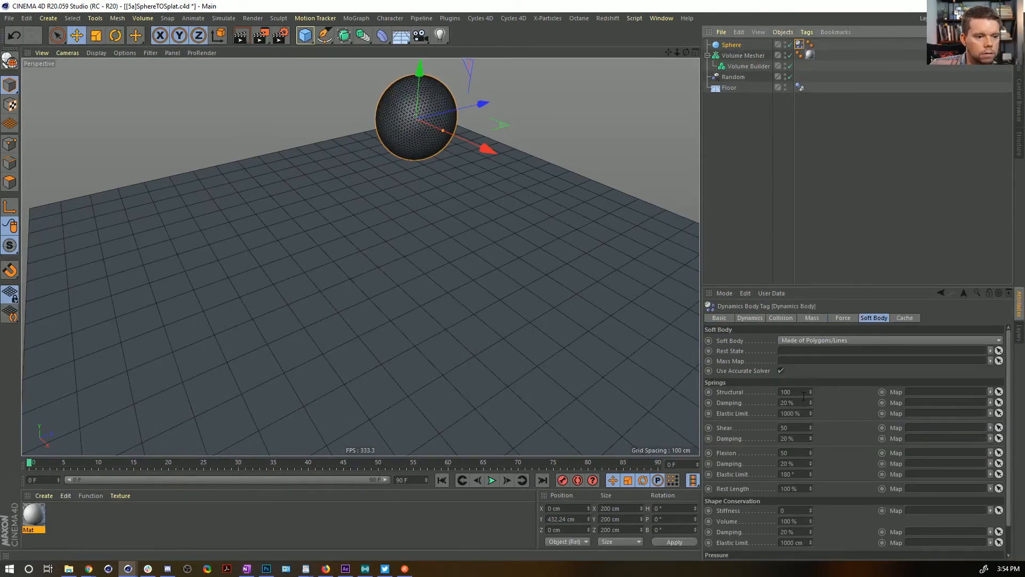
left_click(802, 393)
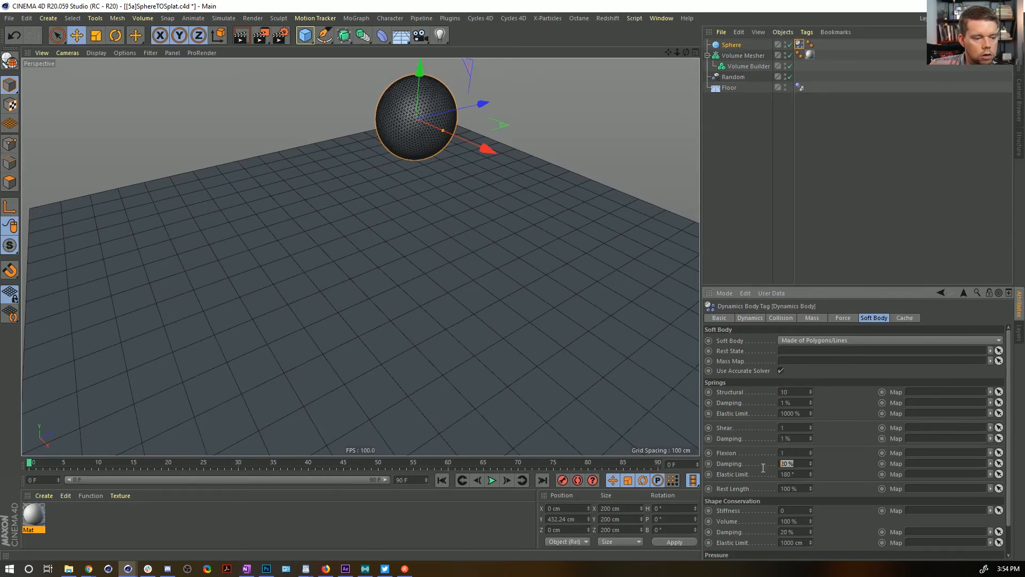
left_click(491, 480)
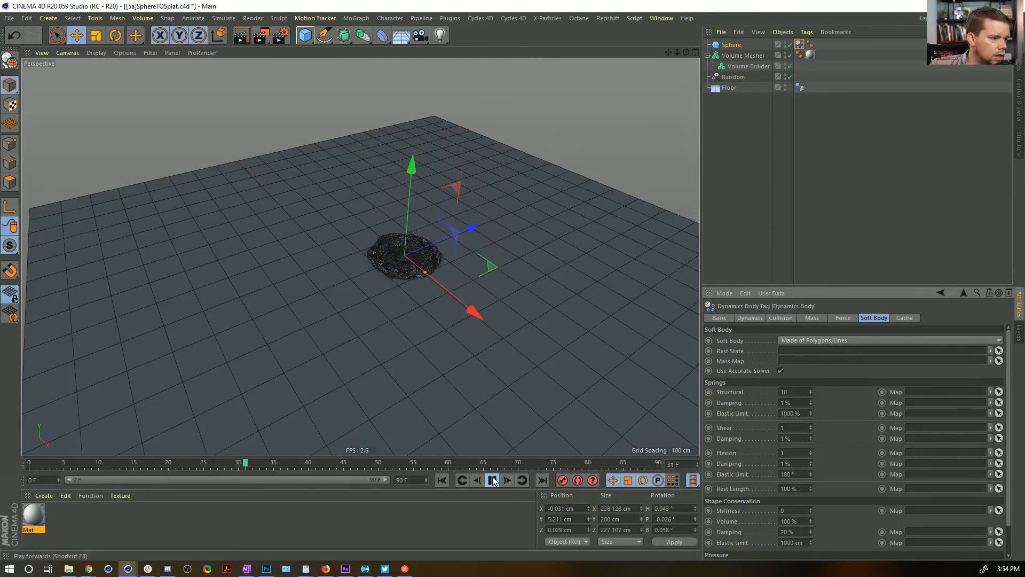
left_click(493, 480)
Set the soft body's Pressure to 1 and Volume Conservation to 100, and replay the simulation from the start
scroll(760, 463, "down", 2)
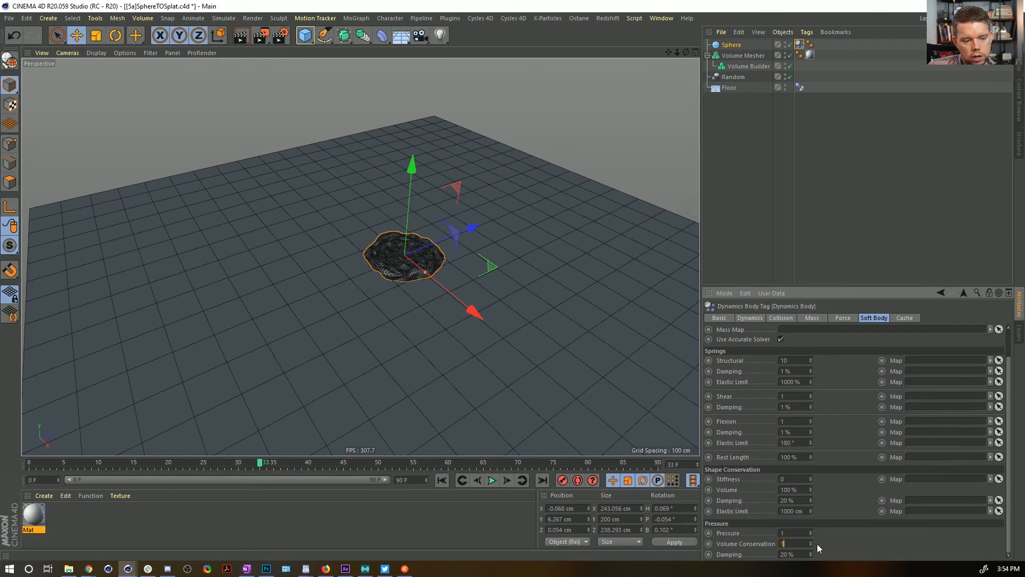
left_click(442, 480)
left_click(491, 479)
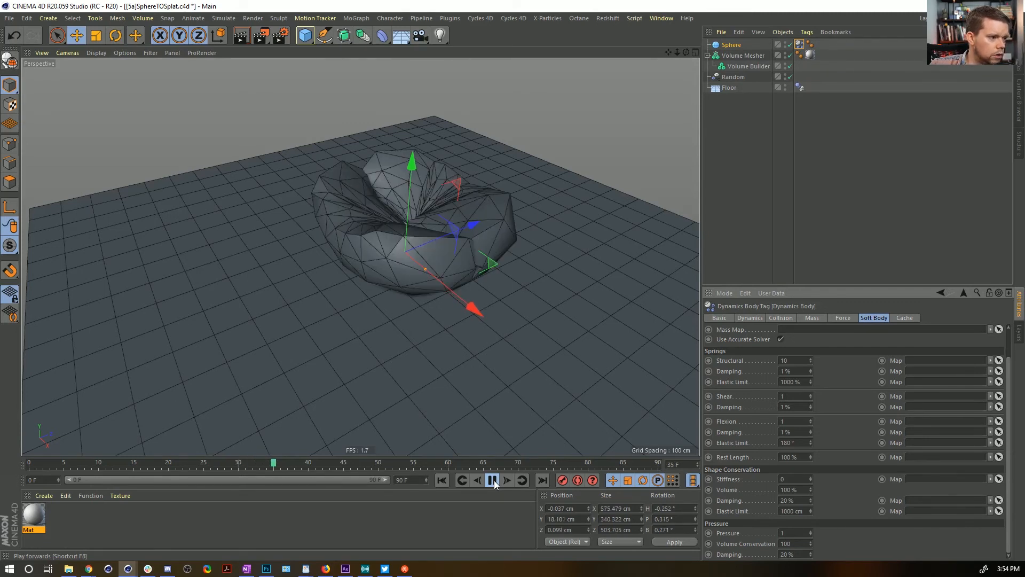
left_click(492, 480)
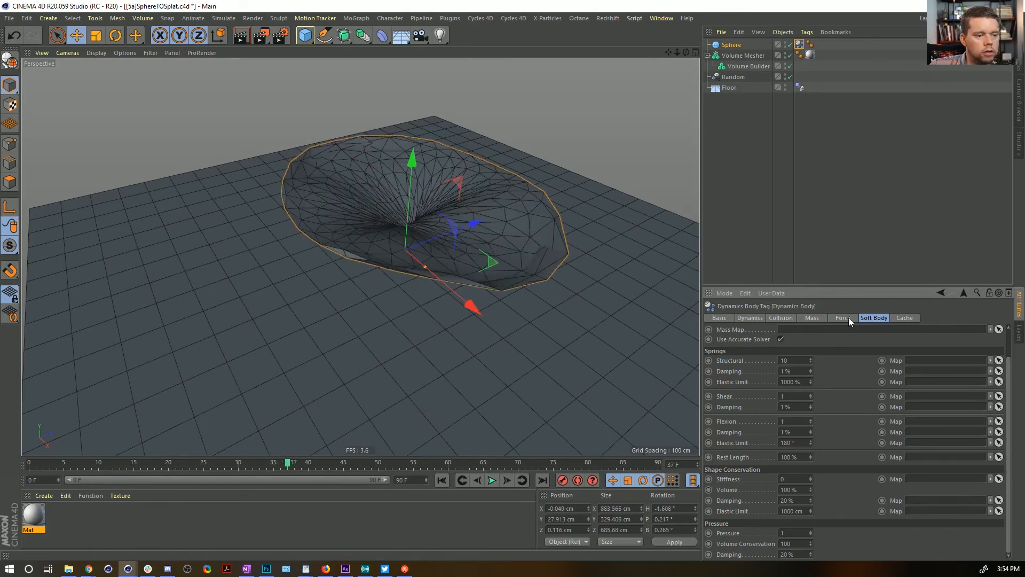
Disable Self Collisions and Use Accurate Solver on the sphere's dynamics tag, replay the drop and return to frame 0
left_click_drag(373, 247, 435, 231, "alt")
left_click(779, 318)
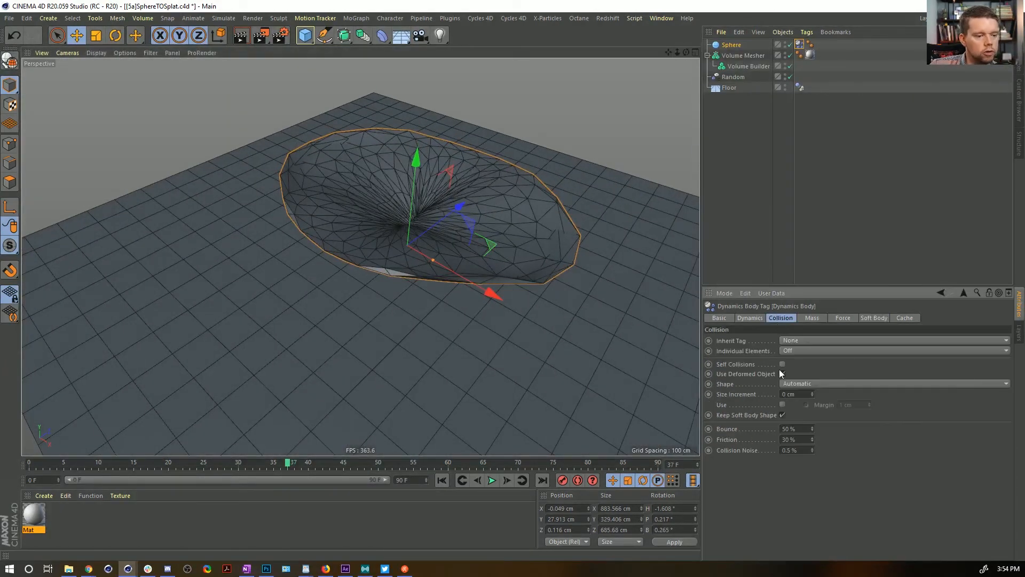
left_click(873, 319)
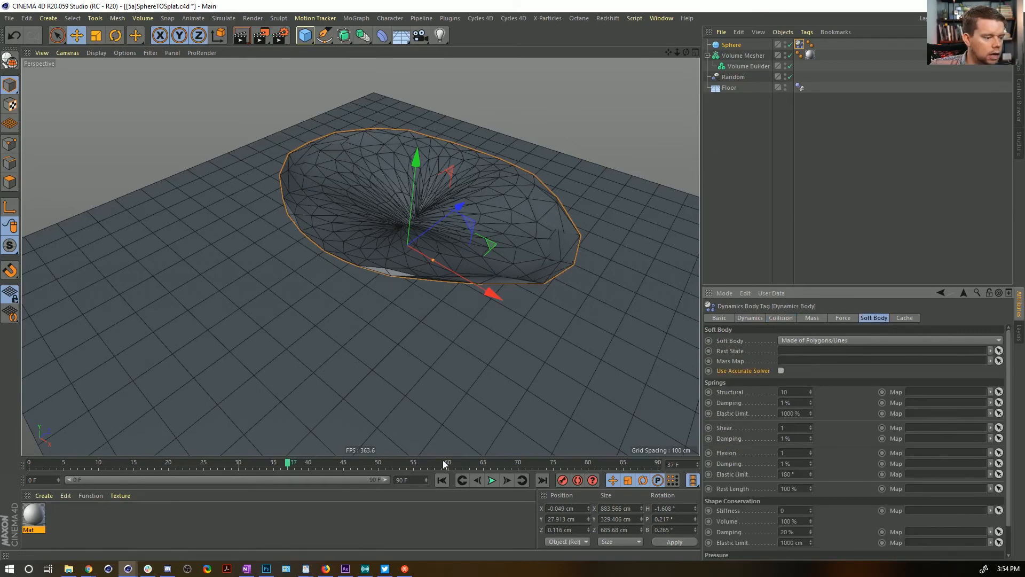
left_click(442, 480)
left_click(492, 480)
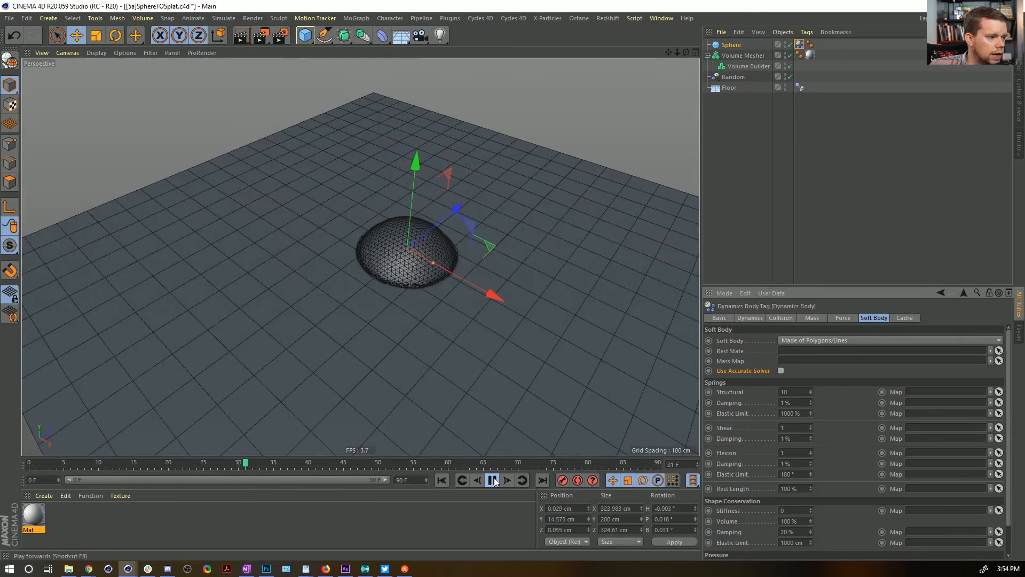
left_click(492, 480)
left_click(442, 480)
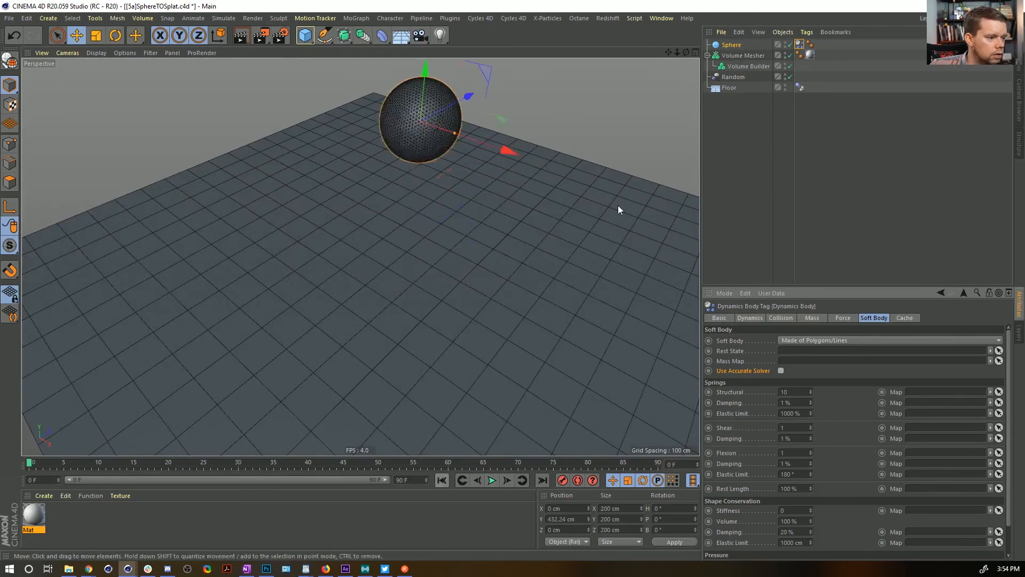
Reduce the sphere's segments to 44 and play the simulation
left_click(731, 45)
left_click_drag(791, 351, 503, 466)
left_click(492, 479)
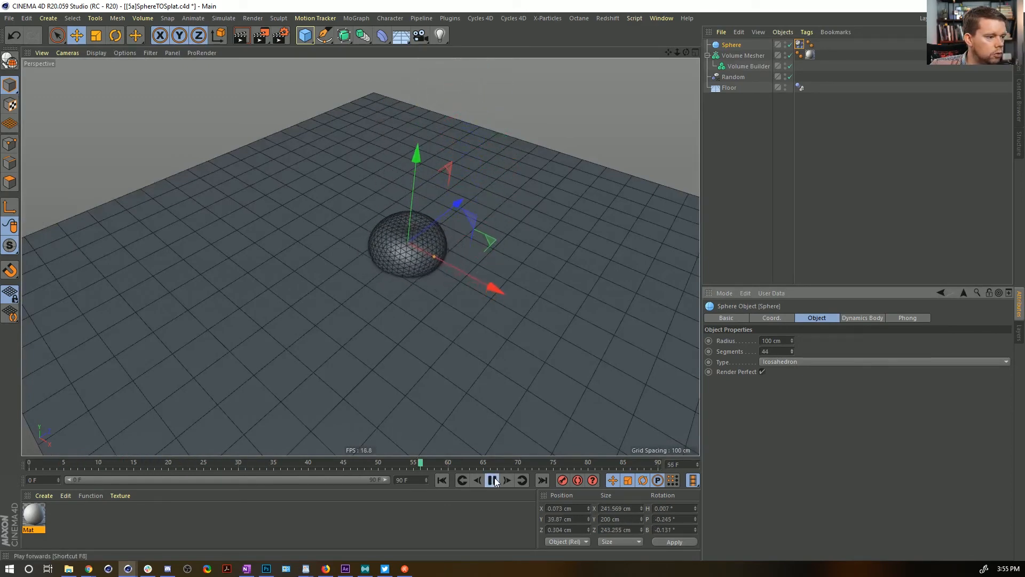
Set the soft body's Structural spring to 1 and its Shape Conservation Damping to 1% while the simulation plays
left_click(800, 45)
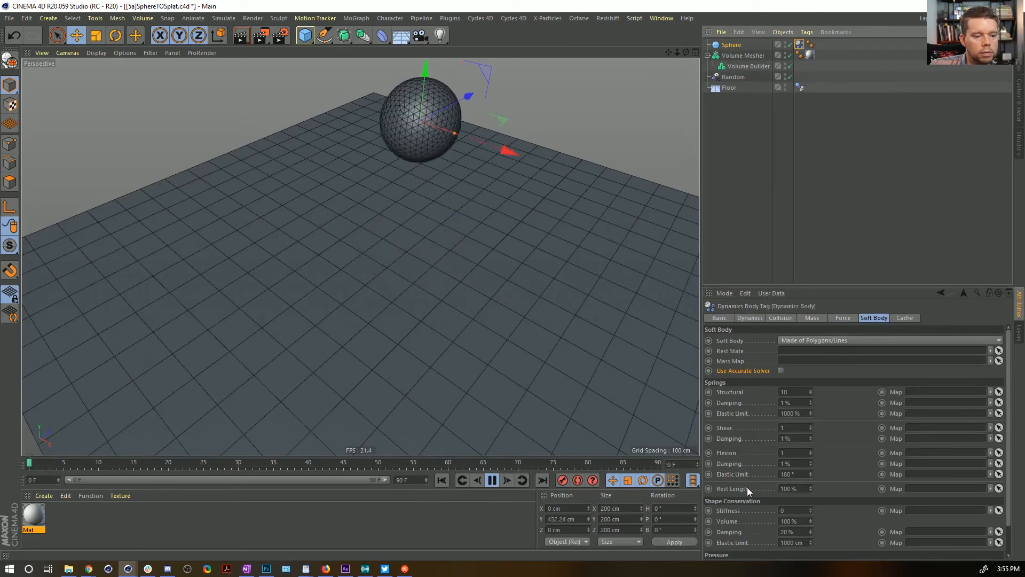
scroll(747, 487, "down", 2)
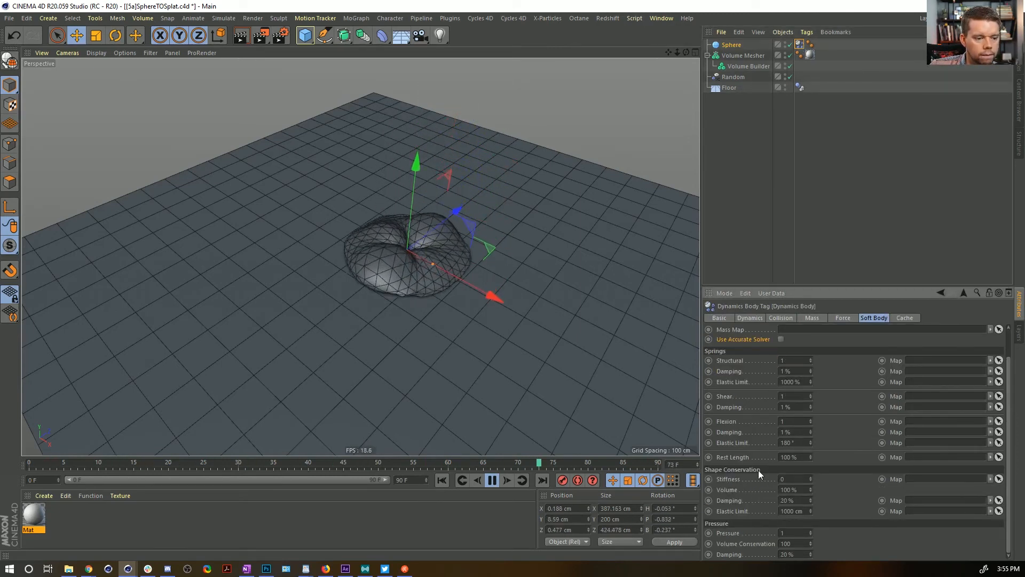
left_click(794, 500)
type("1")
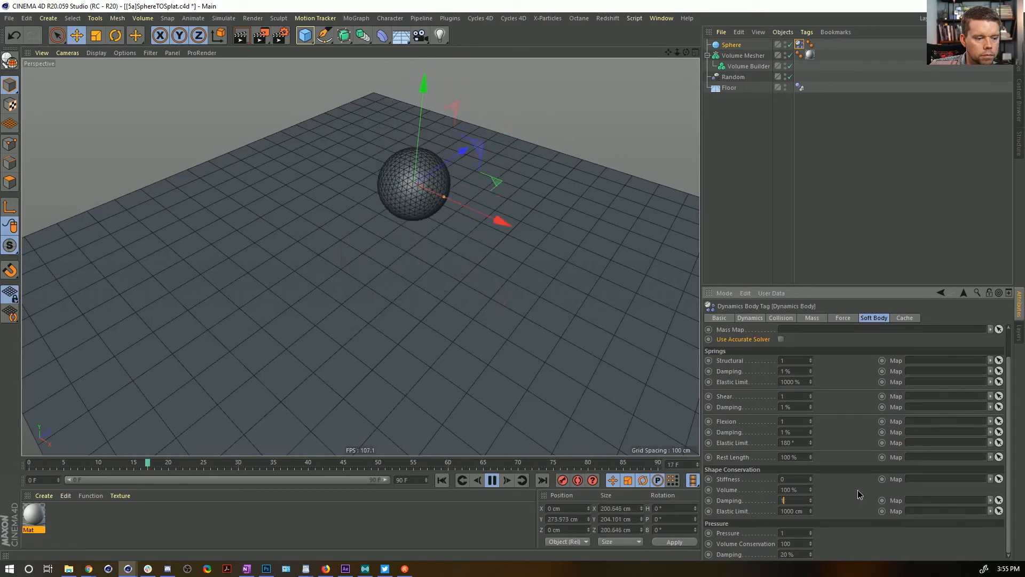
key("Return")
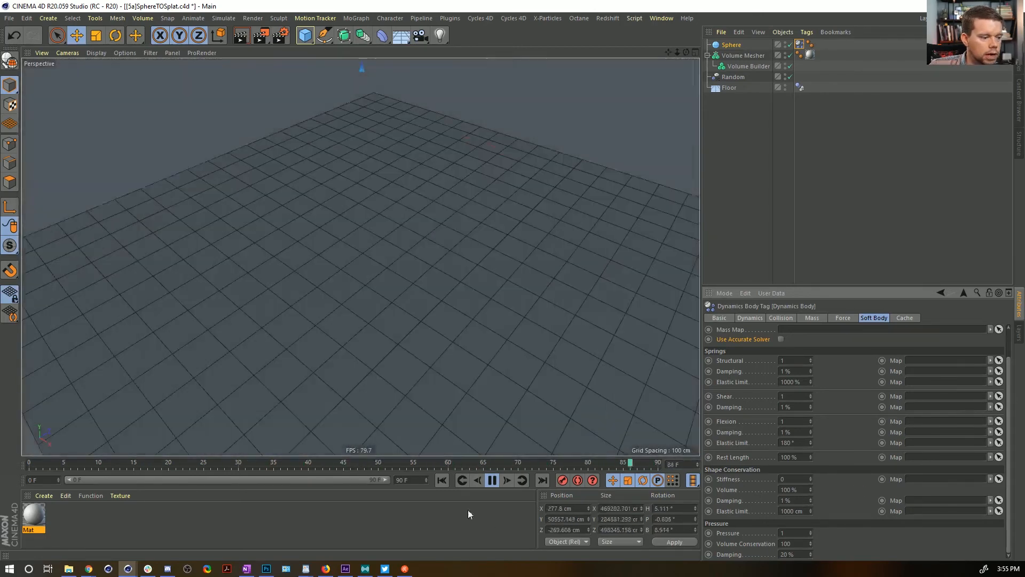
Set the soft body's Structural spring Damping to 5% and replay the simulation from the start
left_click(442, 480)
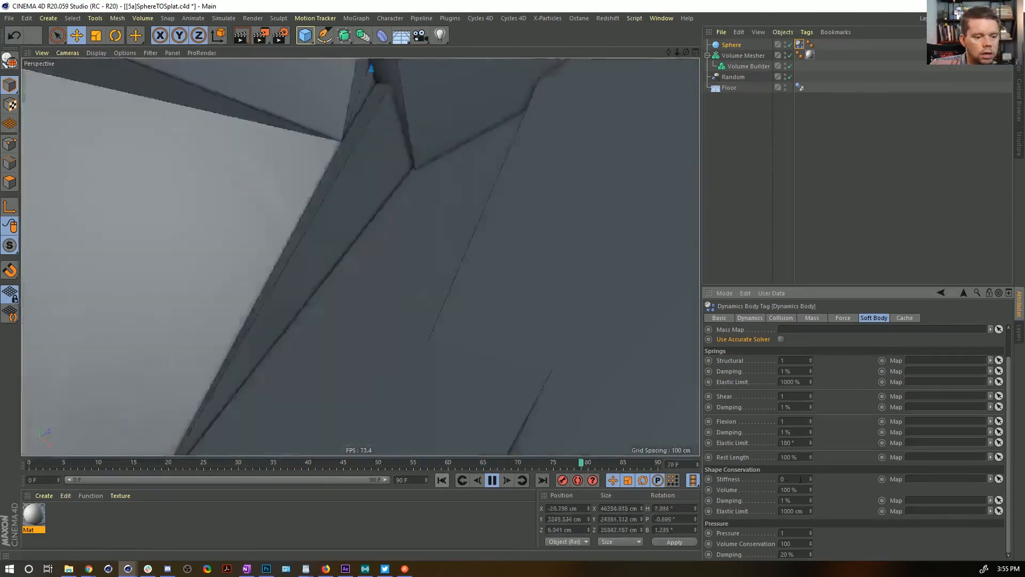
left_click(443, 481)
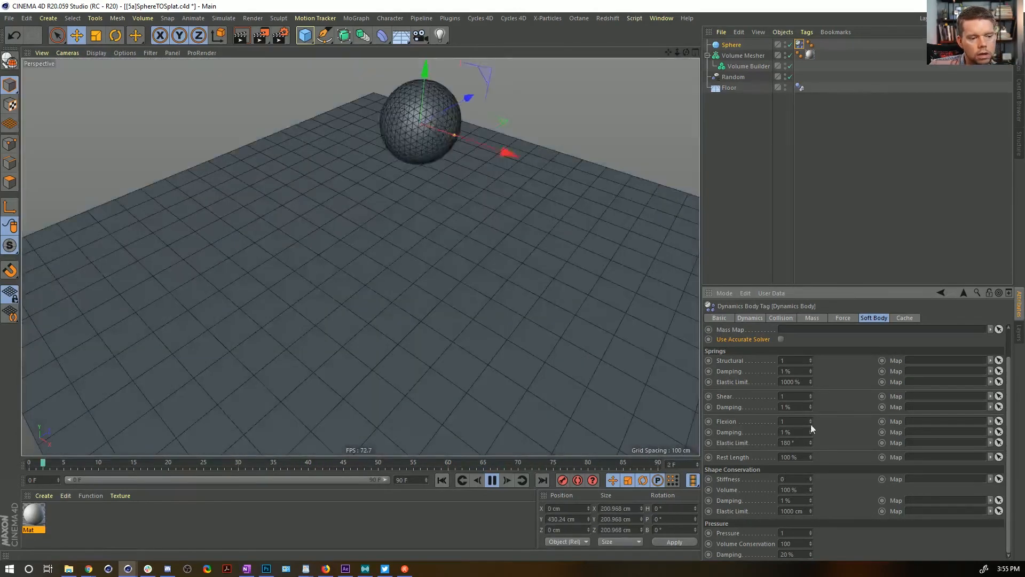
left_click(785, 370)
type("5")
key("Return")
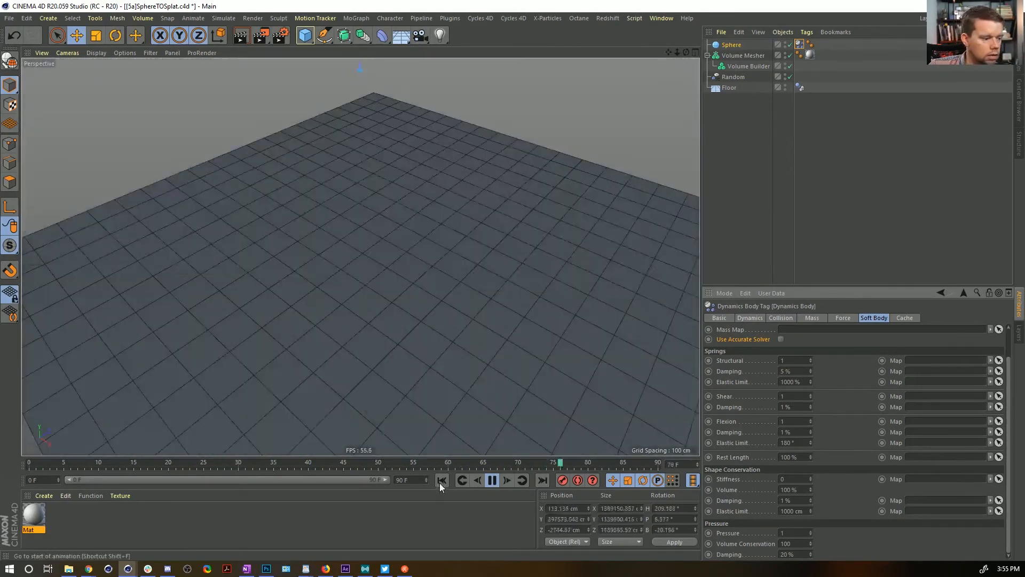
left_click(440, 483)
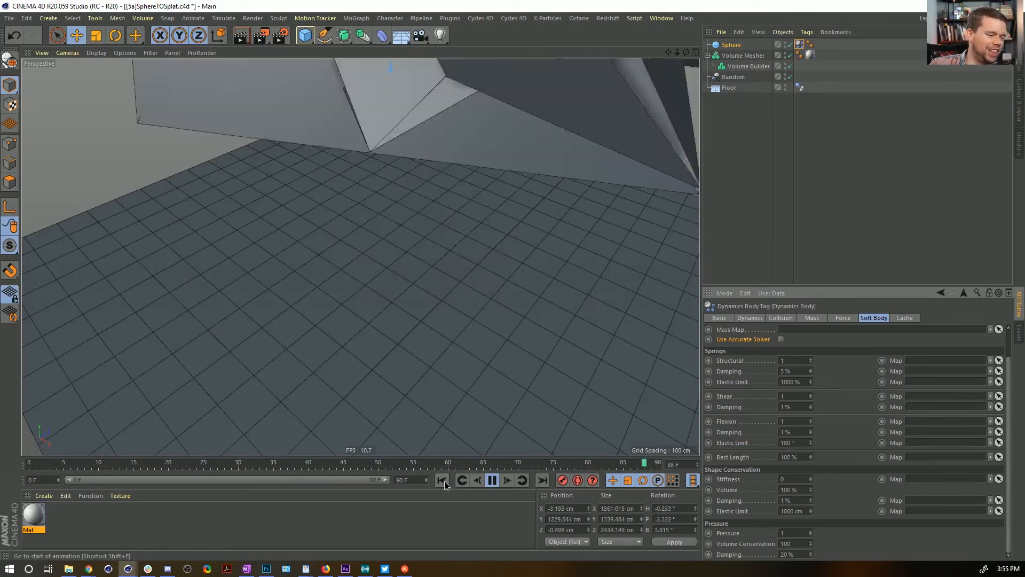
left_click(441, 480)
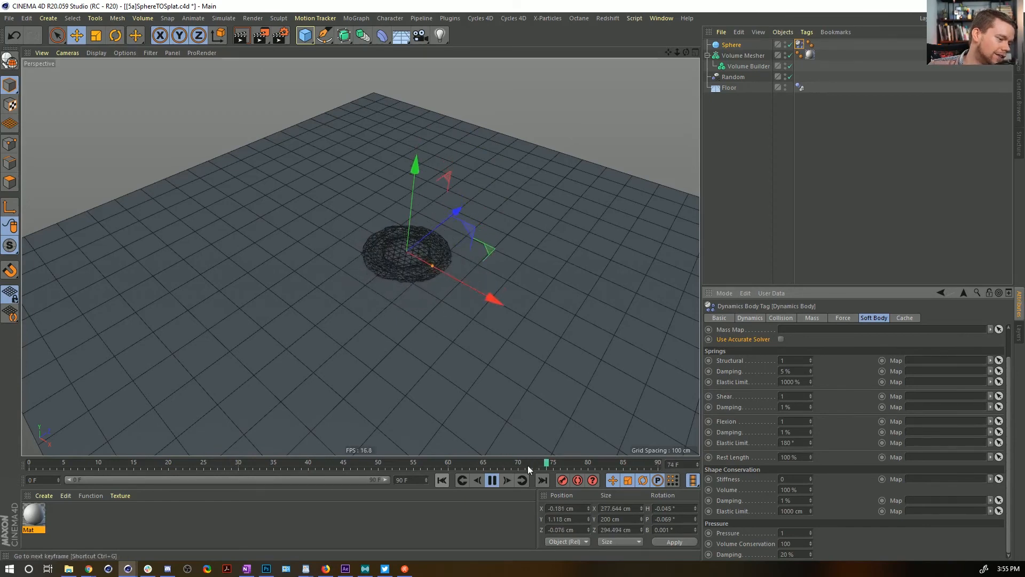
Set the soft body's Volume Conservation to 1001 and Pressure Damping to 1%, and replay the drop
left_click(491, 479)
left_click_drag(452, 351, 448, 327, "alt")
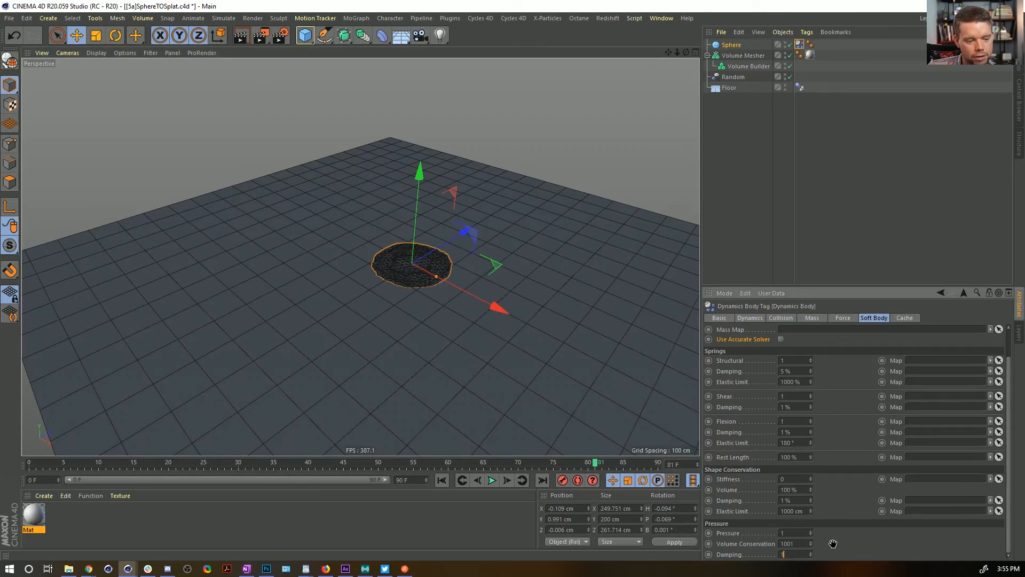
left_click(441, 479)
left_click(492, 480)
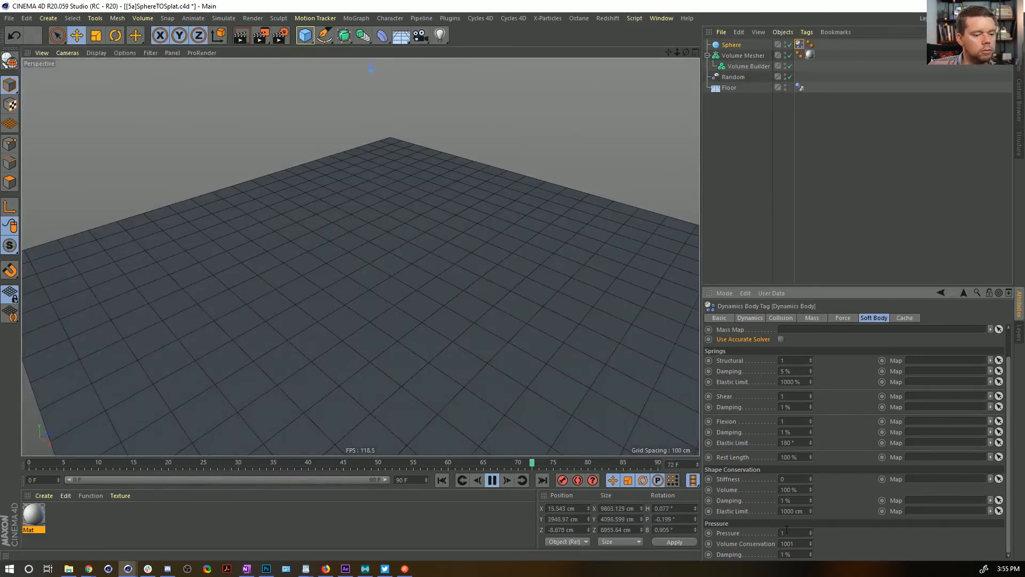
Set the soft body's Structural spring to 11 and its Volume Conservation to 111 while the simulation plays
left_click(787, 360)
type("1")
key("Return")
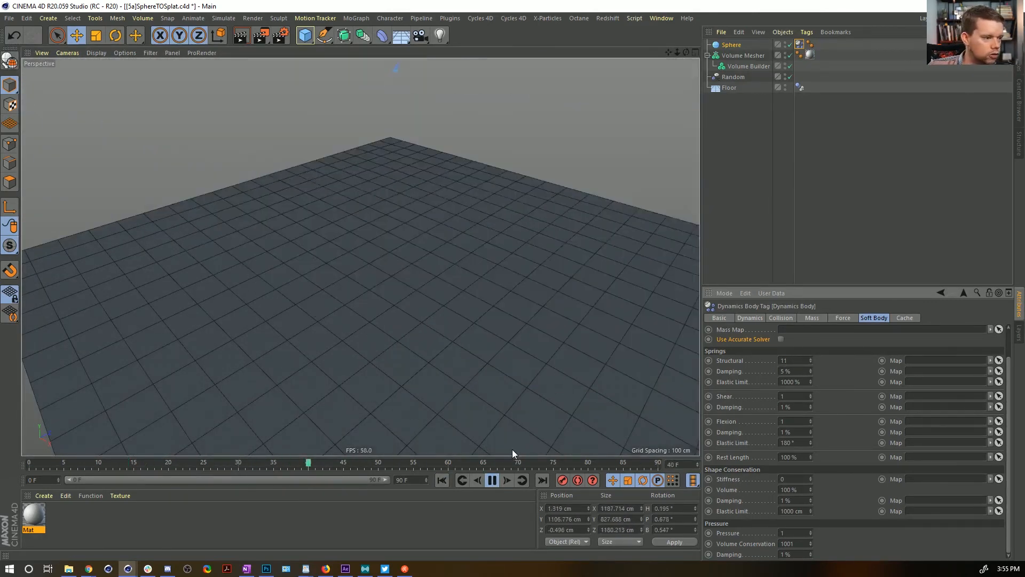
key("Return")
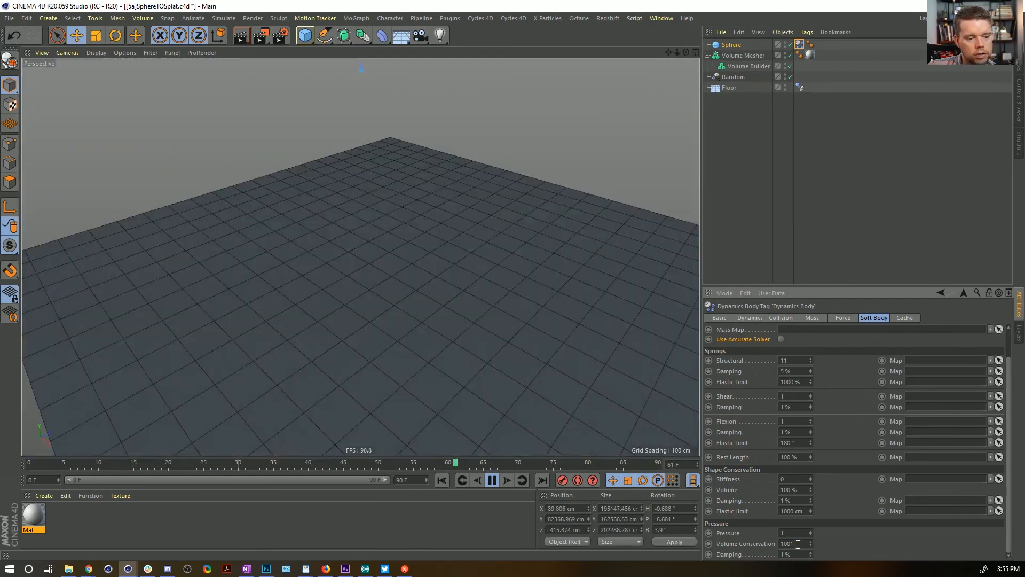
type("111")
key("Return")
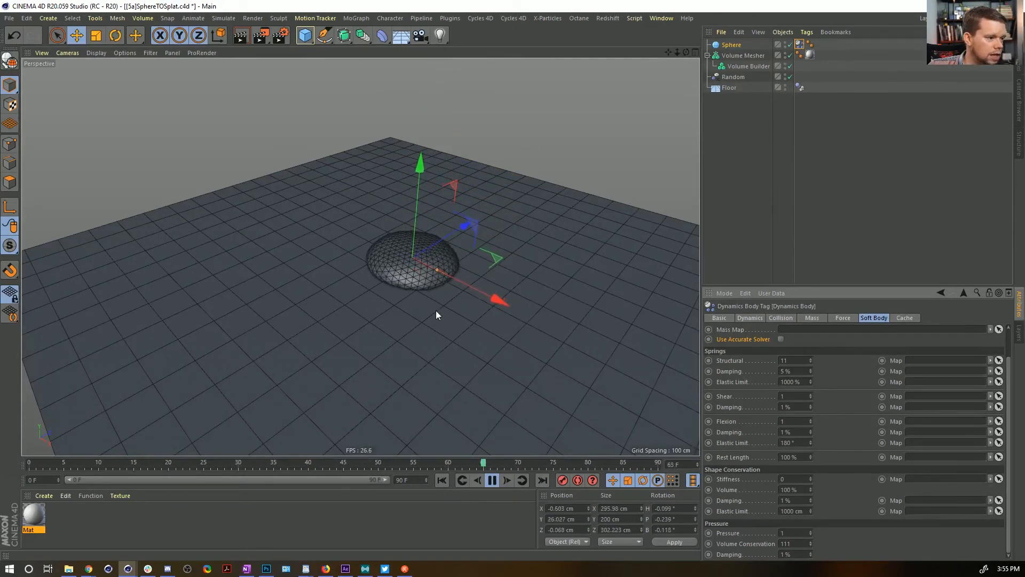
In the project's dynamics settings, set Gravity to 10000 cm and Steps per Frame to 15, and replay the simulation
key("ctrl+d")
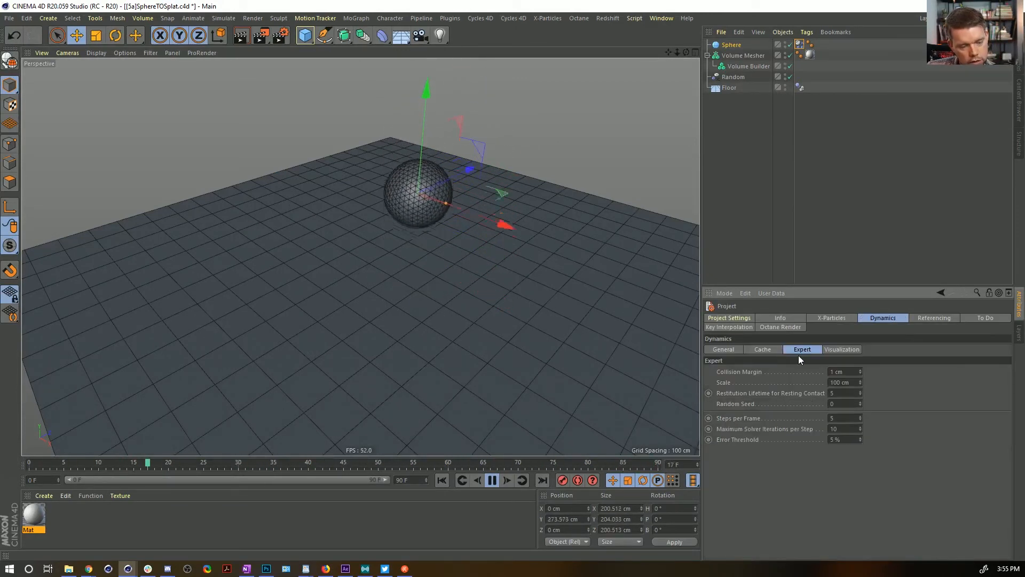
left_click(723, 349)
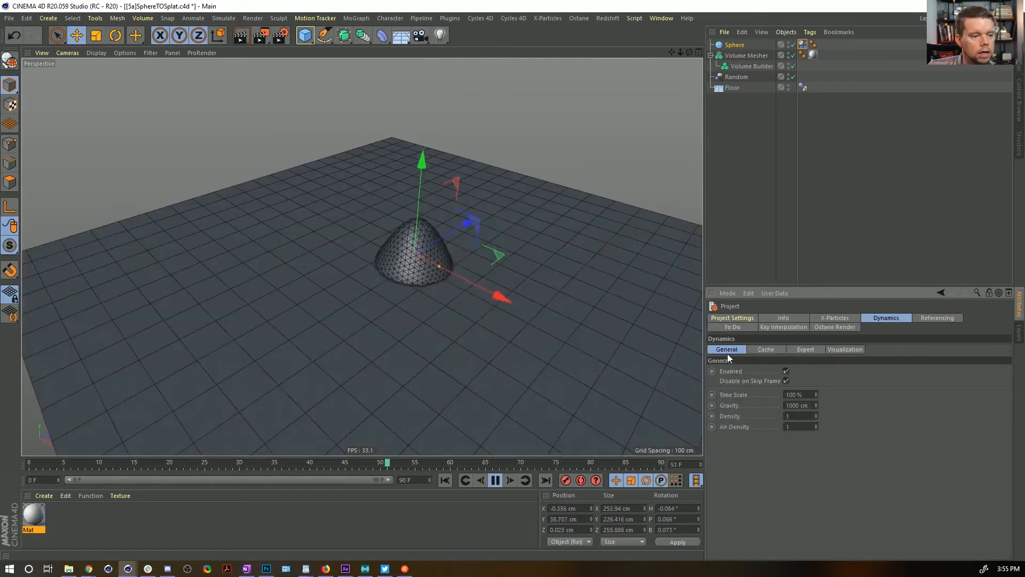
double_click(798, 405)
type("10000")
key("Return")
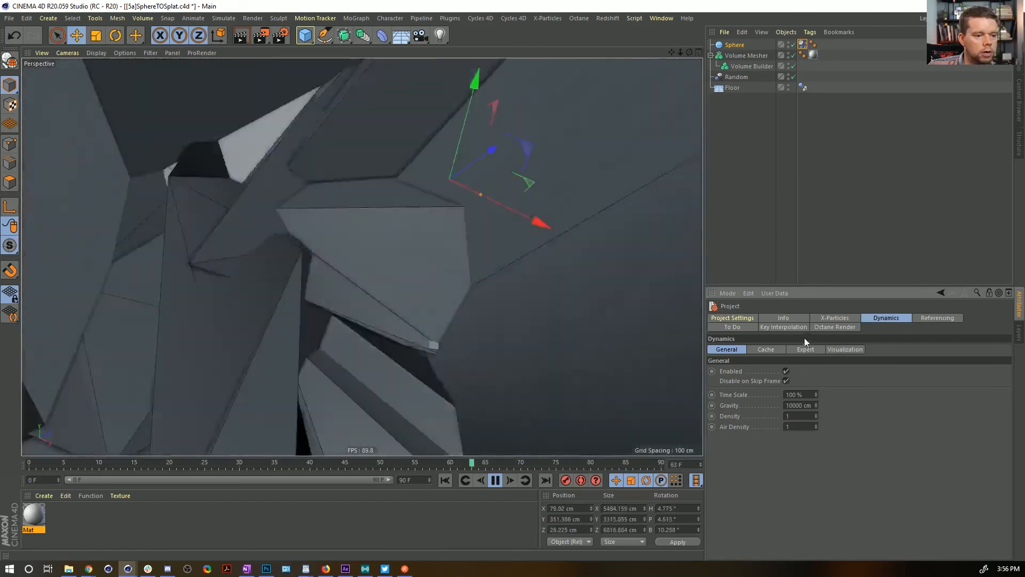
left_click(805, 349)
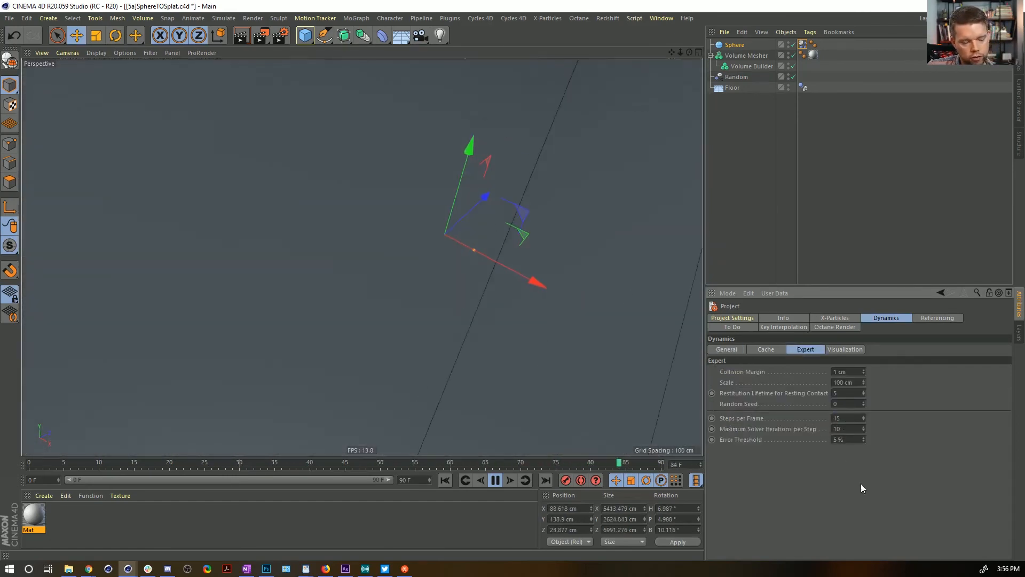
left_click(445, 480)
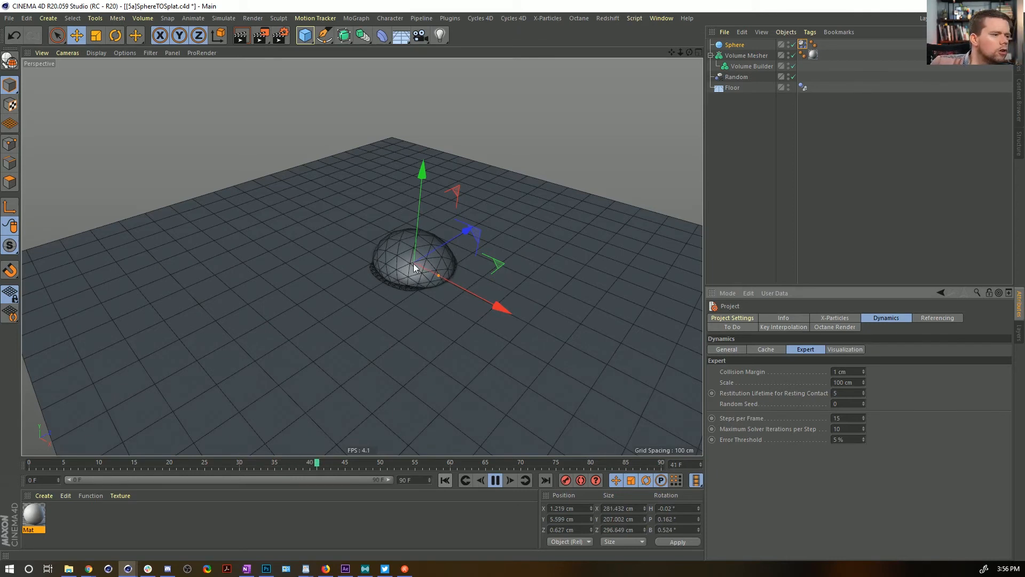
Set the collision Friction on the sphere's dynamics tag to 0% and replay the simulation from the start
left_click(803, 55)
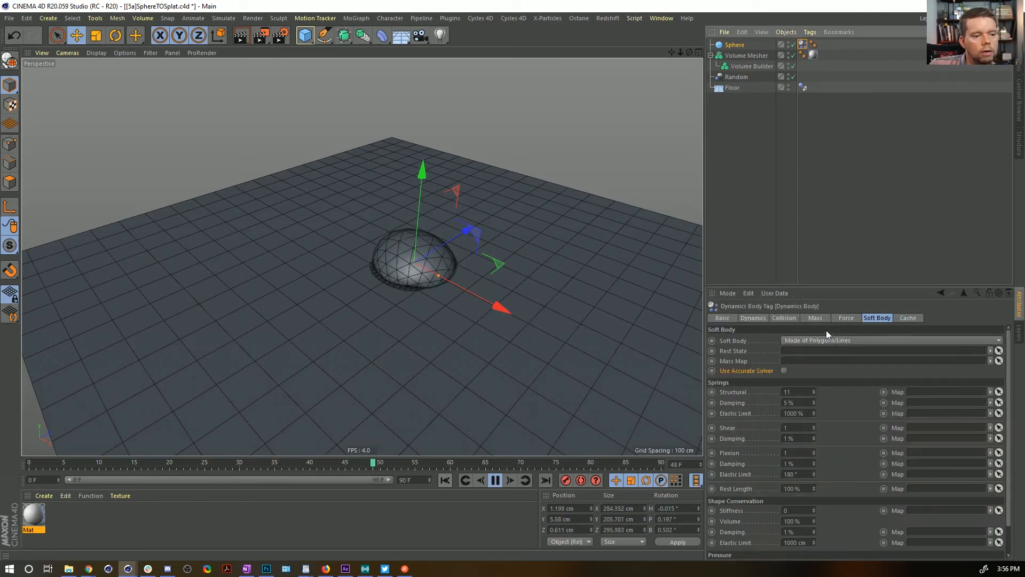
left_click(817, 317)
left_click(850, 319)
left_click(792, 318)
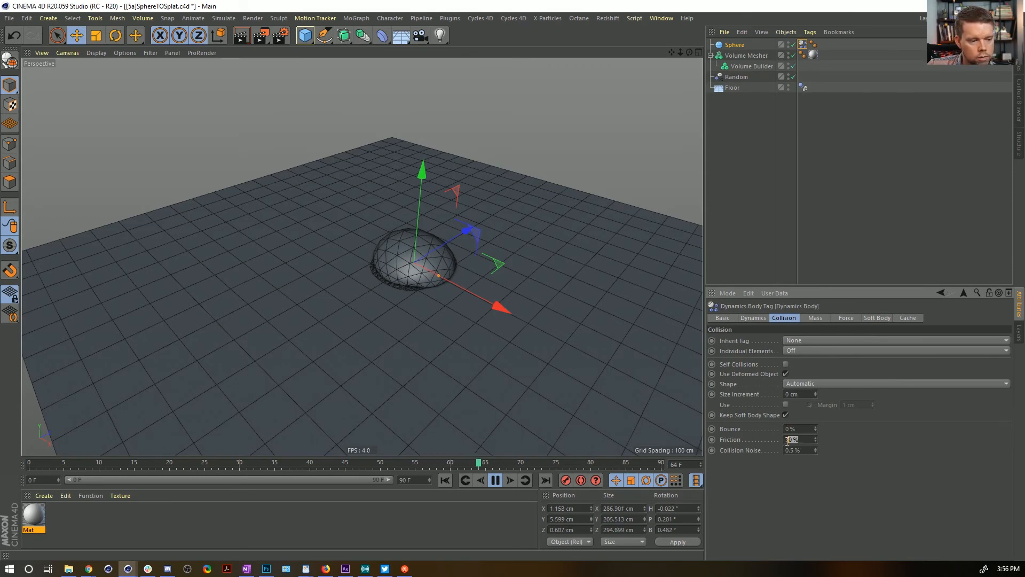
left_click(444, 479)
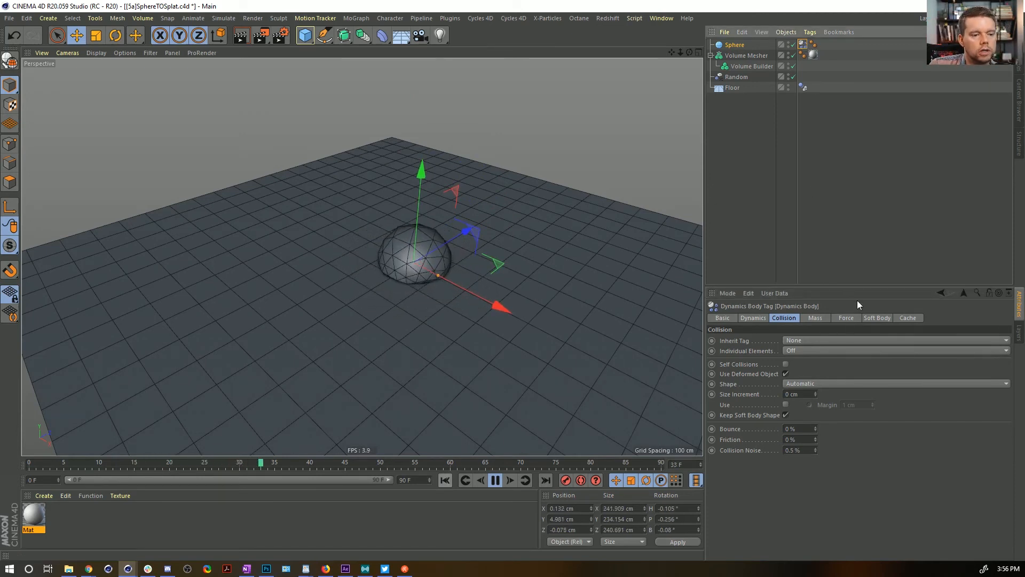
Set the soft body's Structural spring to 1 and restart the simulation from the first frame
left_click(847, 318)
left_click(878, 318)
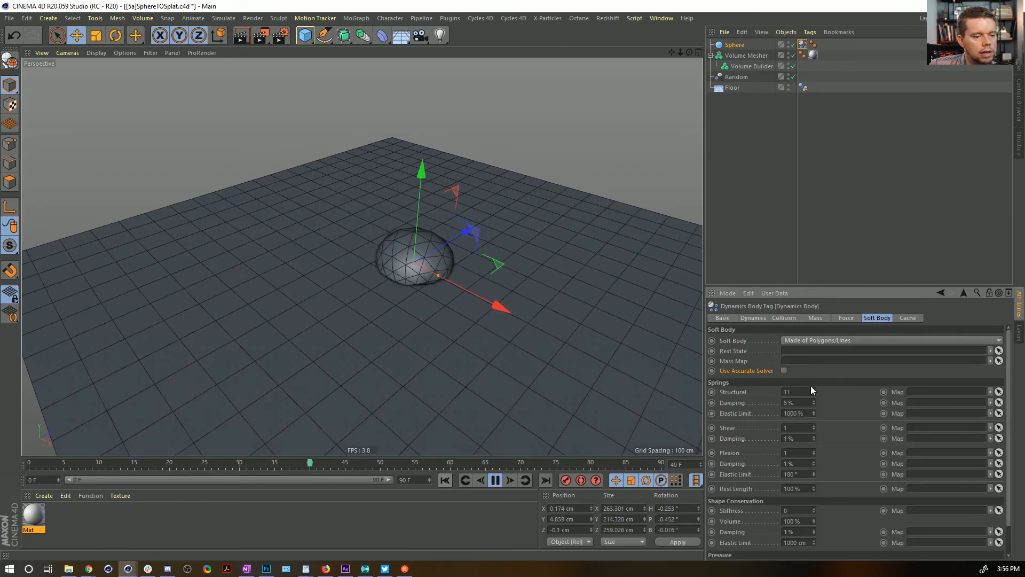
left_click(787, 392)
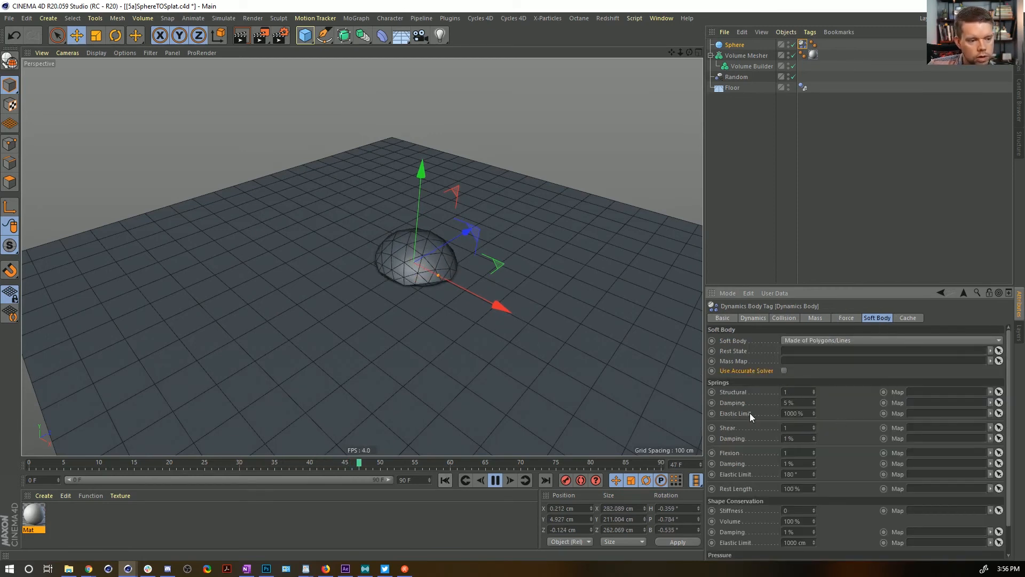
scroll(744, 413, "down", 2)
left_click(438, 478)
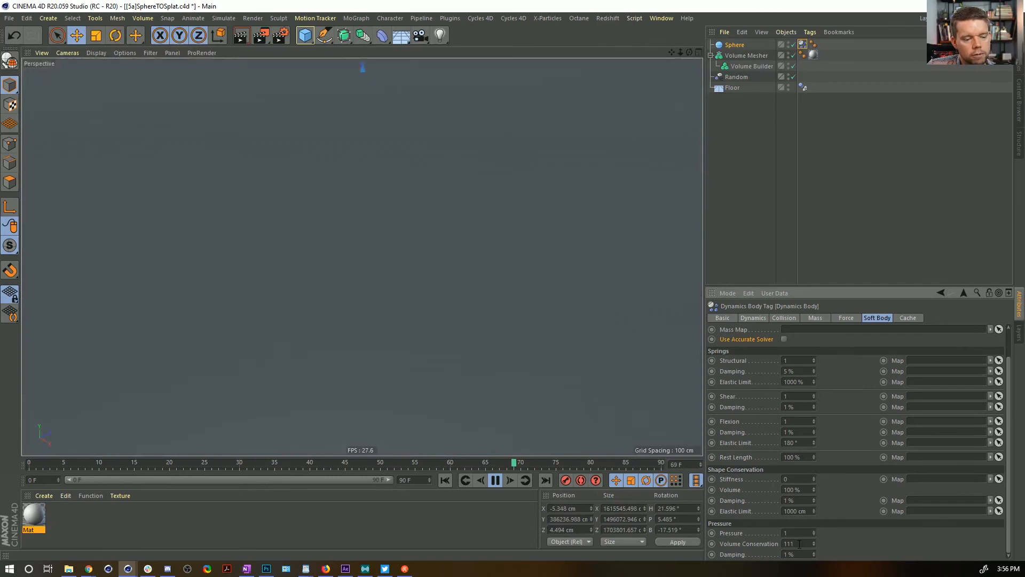
Set the soft body's Volume Conservation to 15 and its Pressure to 0, and replay the simulation from the start
left_click(799, 543)
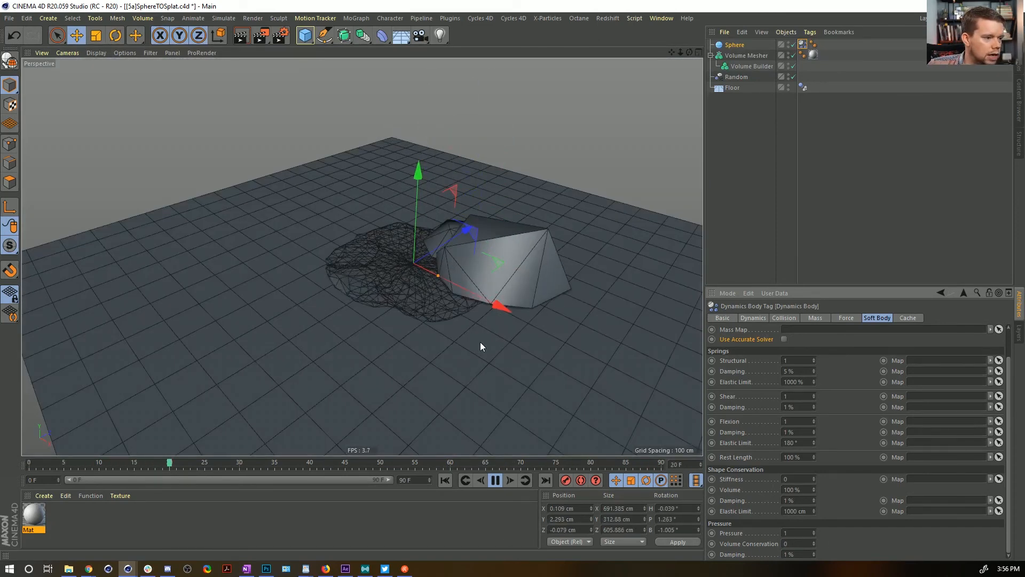
double_click(799, 543)
type("15")
key("Return")
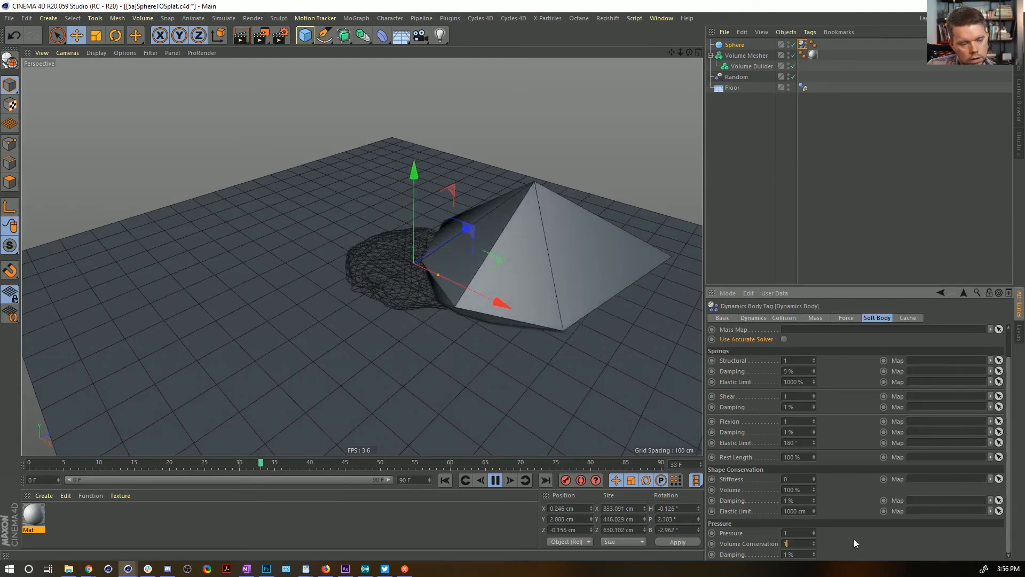
double_click(795, 532)
type("0")
key("Return")
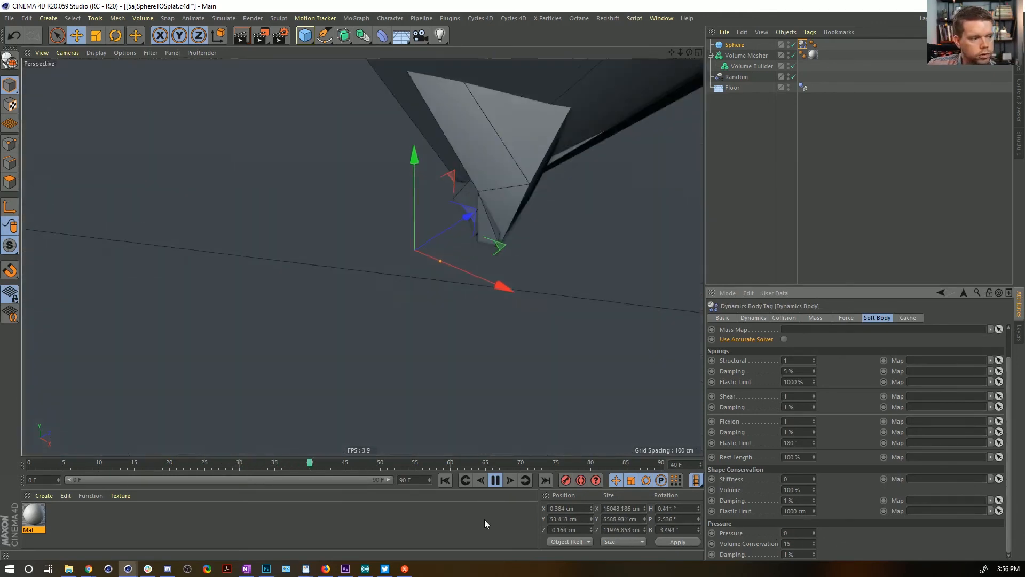
left_click(443, 480)
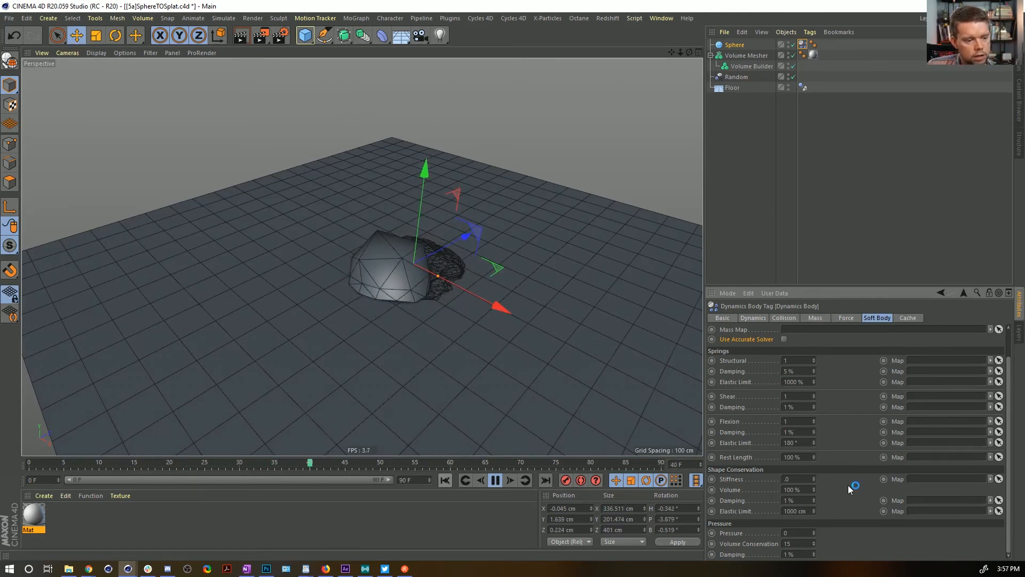
Try a Shape Conservation Stiffness of 0.01, reset it to 0 and replay the simulation
left_click(445, 481)
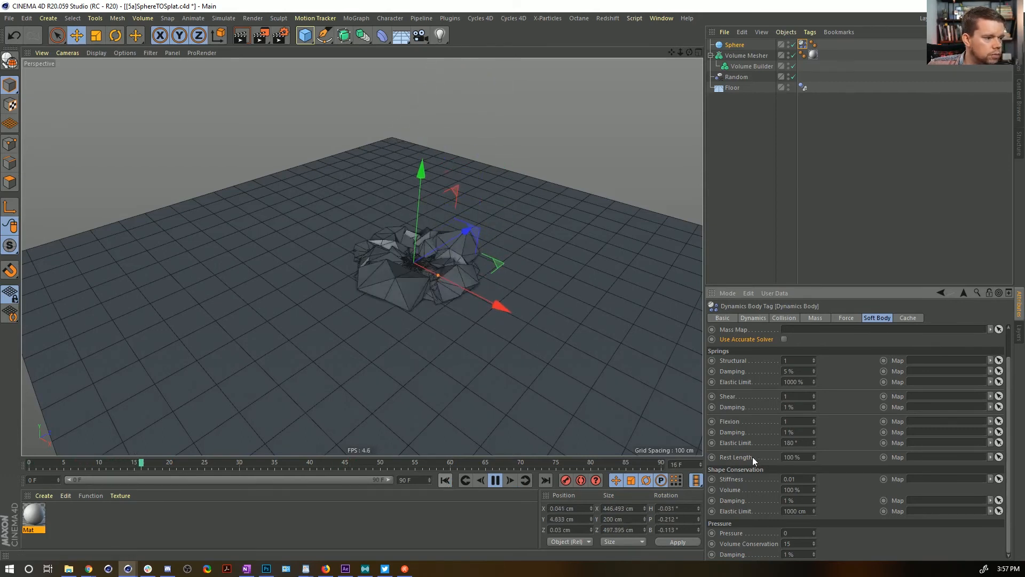
key("Return")
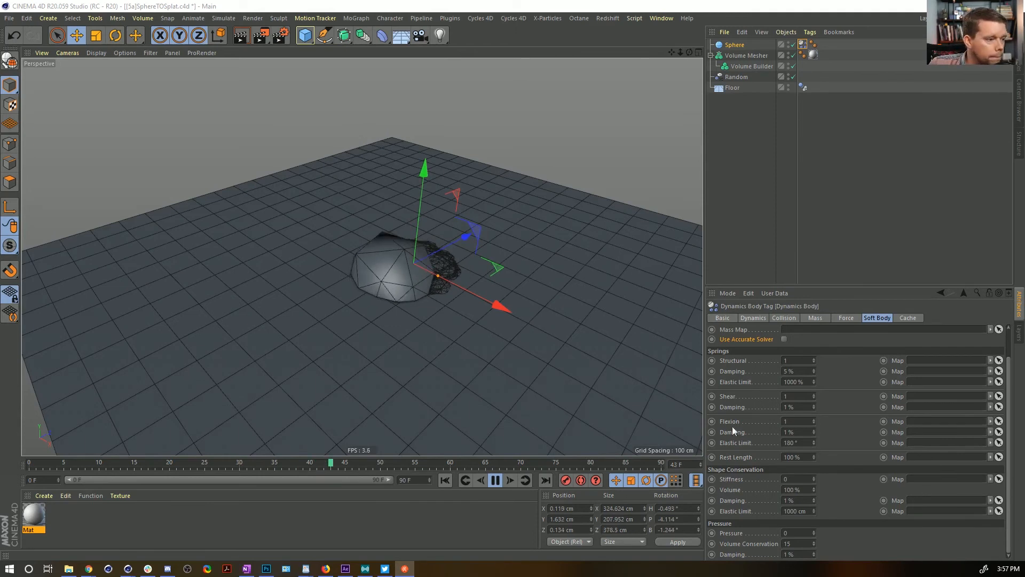
left_click(446, 481)
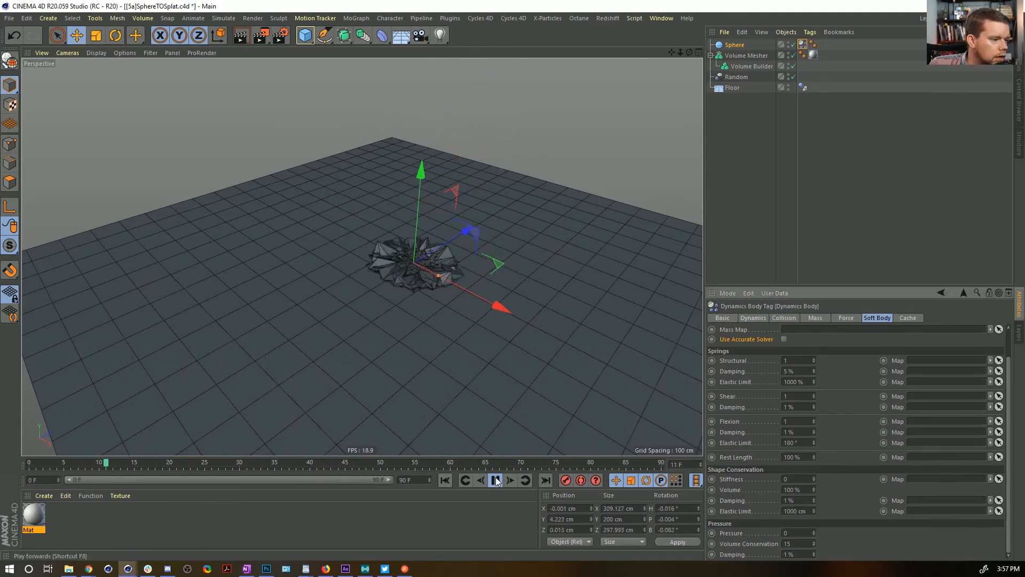
Return the simulation to frame 0, enable Use Accurate Solver on the soft body and play the drop
left_click(496, 481)
left_click(446, 479)
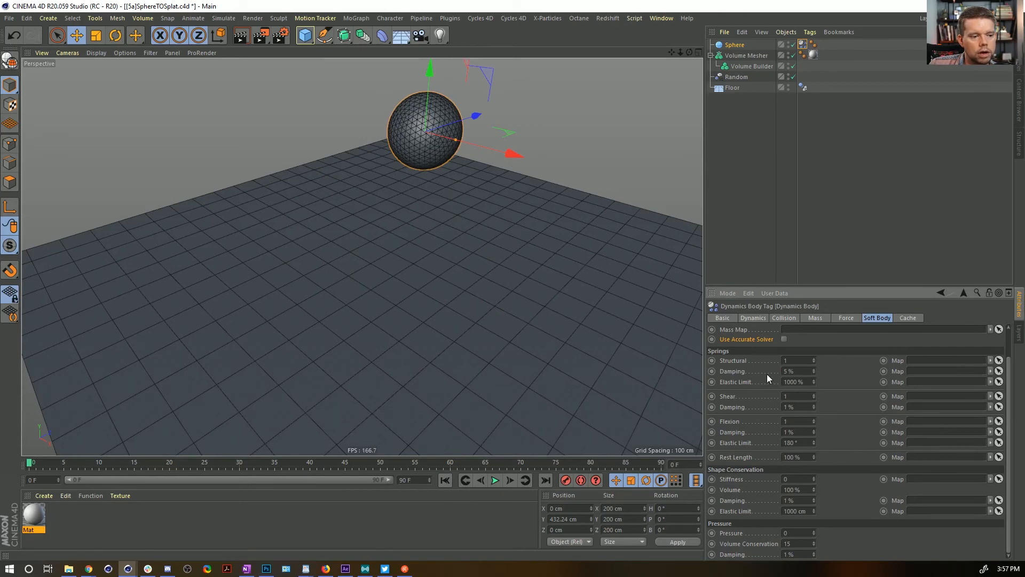
left_click(784, 339)
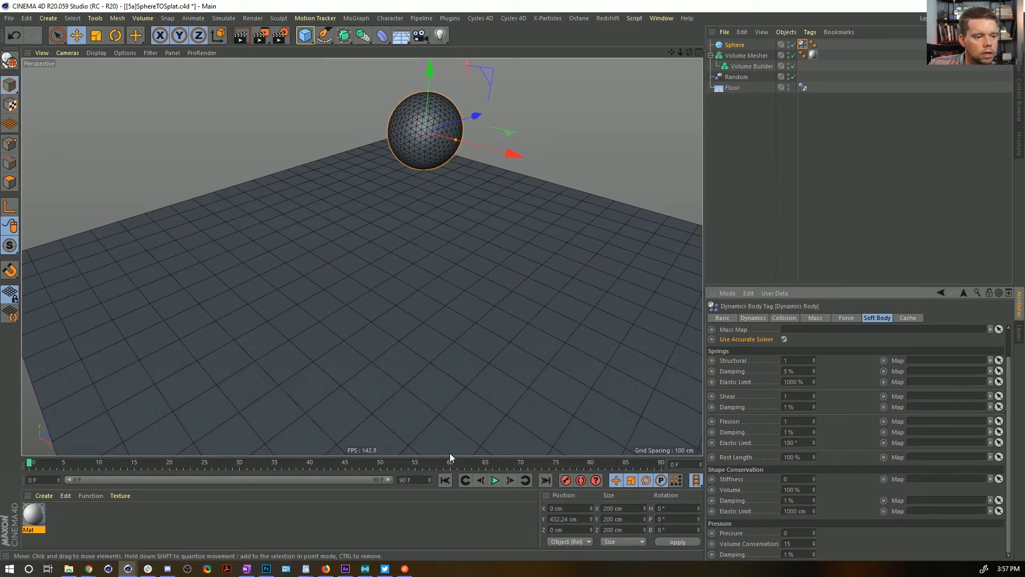
left_click(494, 480)
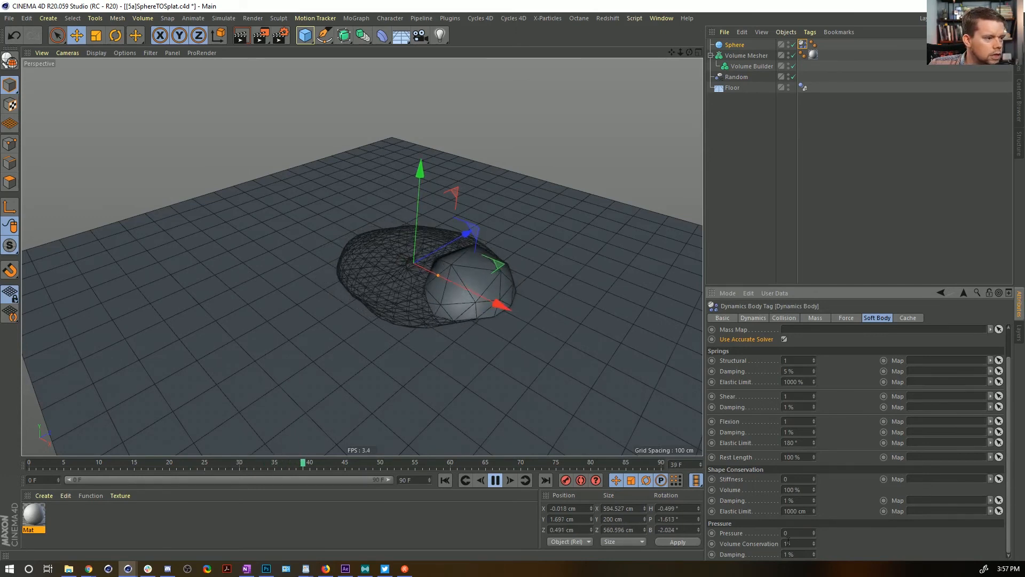
Set the soft body's Shear and Flexion springs to 25 each and replay the simulation from the start
double_click(795, 396)
type("25")
key("Tab")
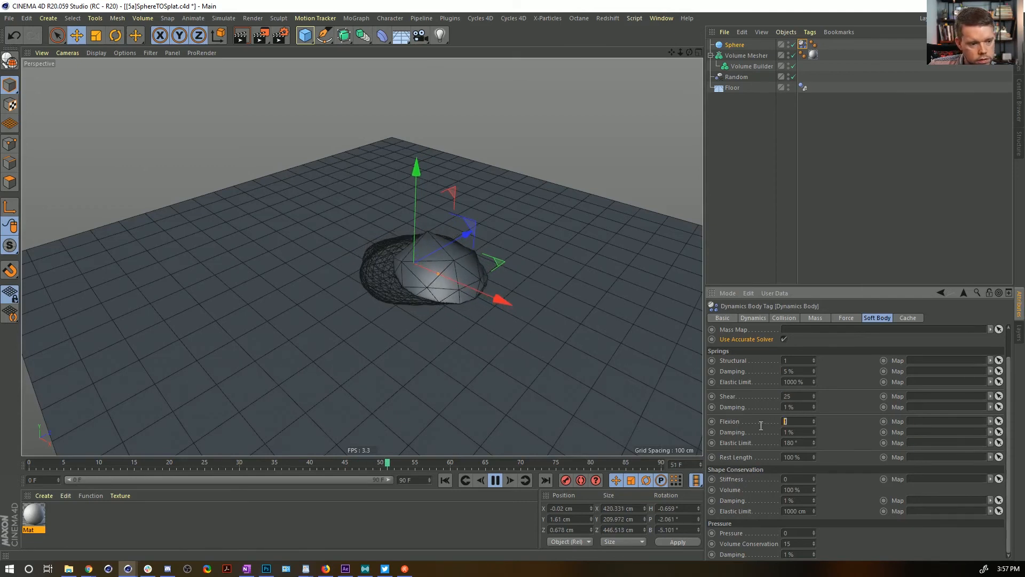
type("25")
key("Return")
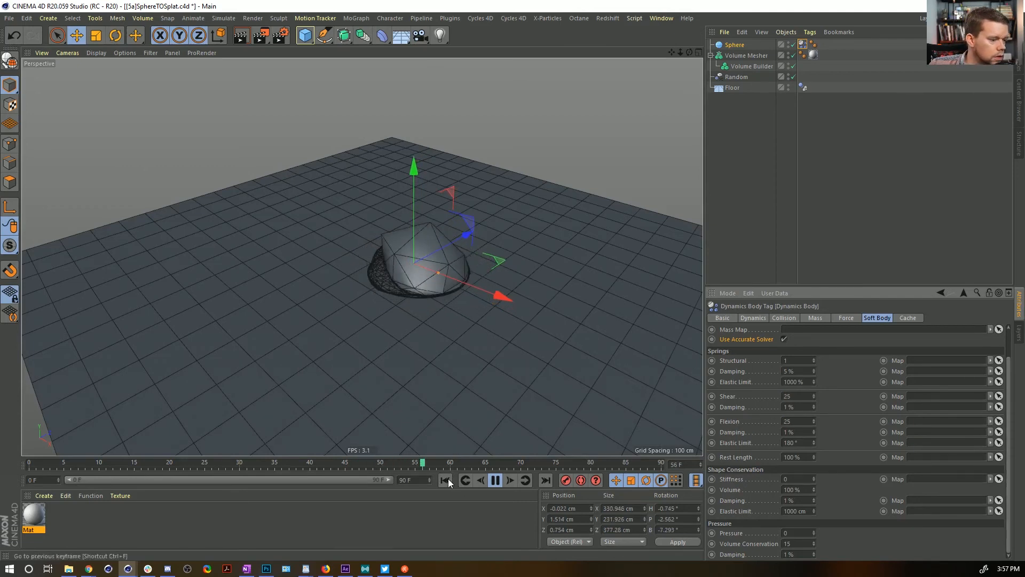
left_click(448, 478)
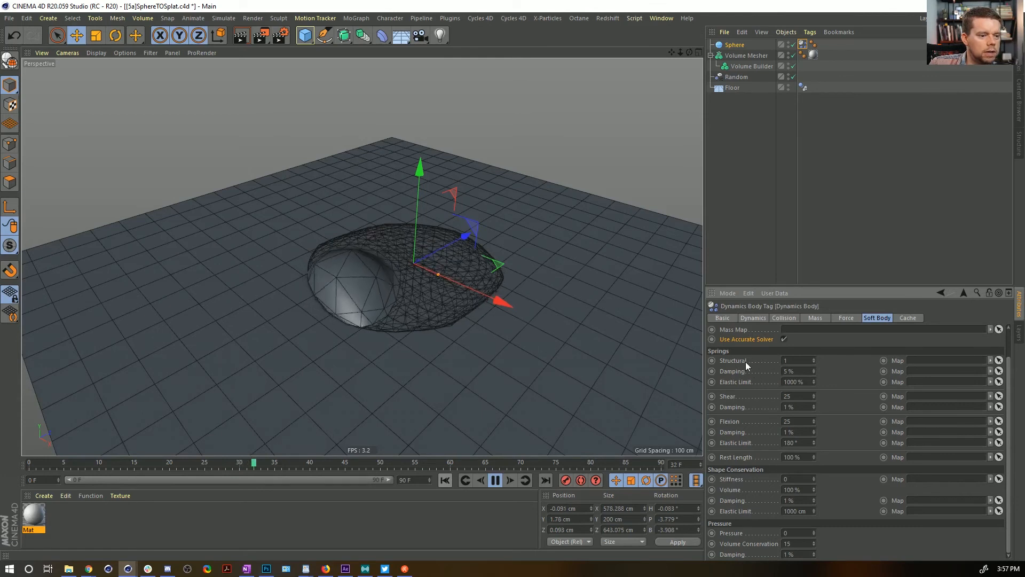
Set the soft body's Structural spring to 11 with the Accurate Solver simulation running
double_click(795, 360)
type("11")
key("Return")
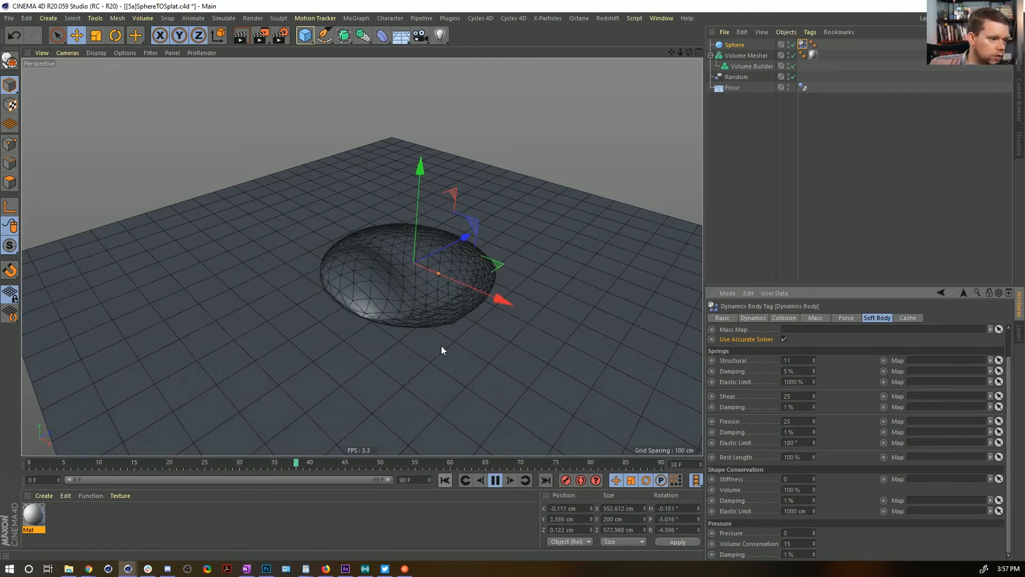
Set the soft body's pressure Volume Conservation to 100 and replay the simulation from the start
left_click(443, 479)
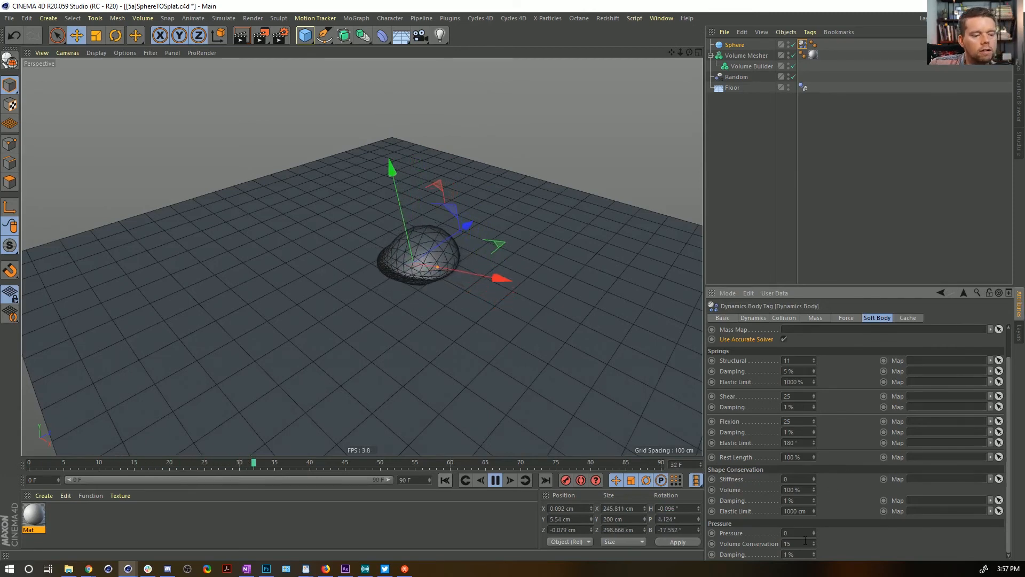
left_click_drag(805, 542, 749, 541)
type("100")
key("Return")
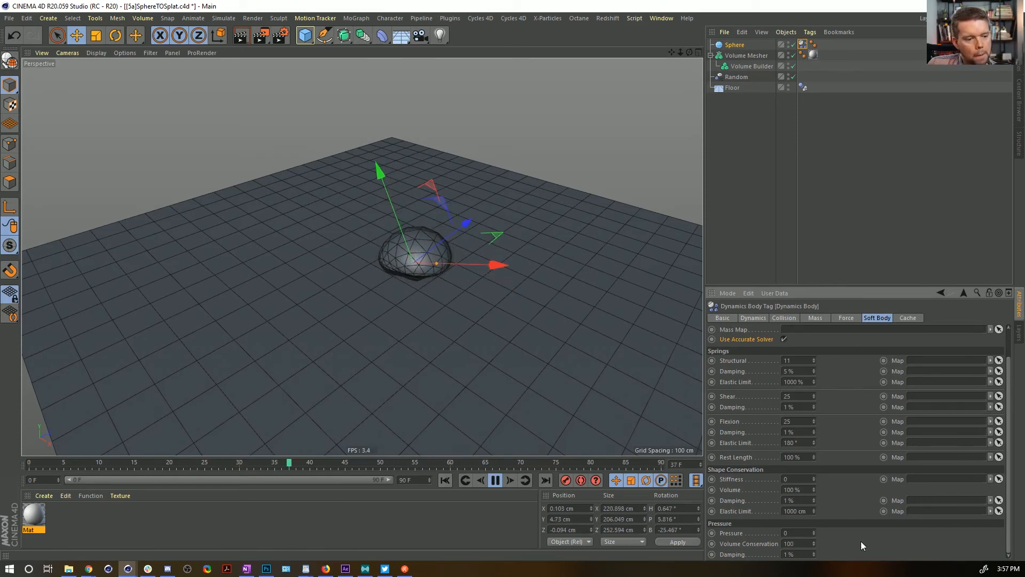
left_click(445, 479)
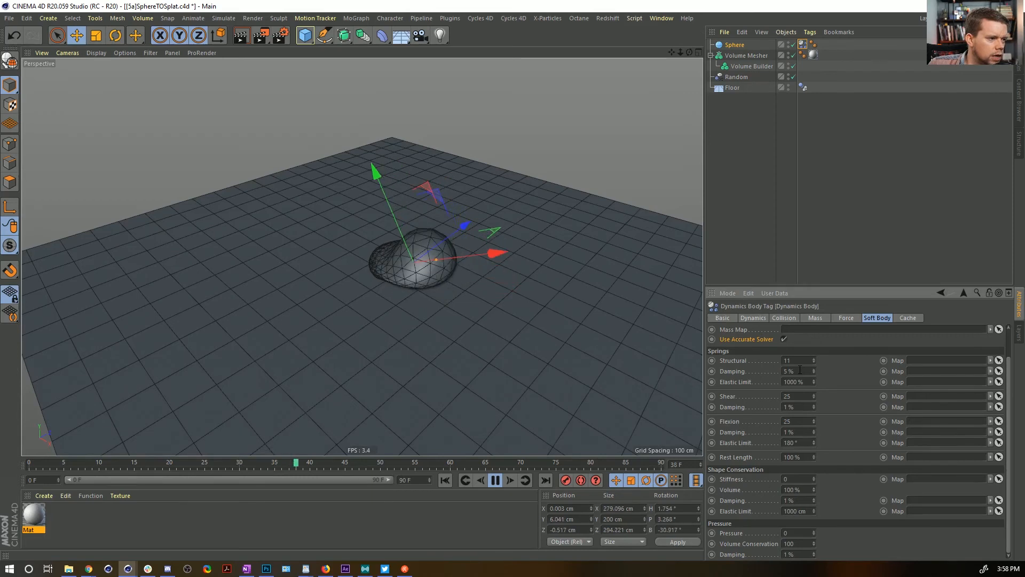
Set the damping of the soft body's Structural, Shear and Flexion springs to 99% each
type("99")
left_click(786, 407)
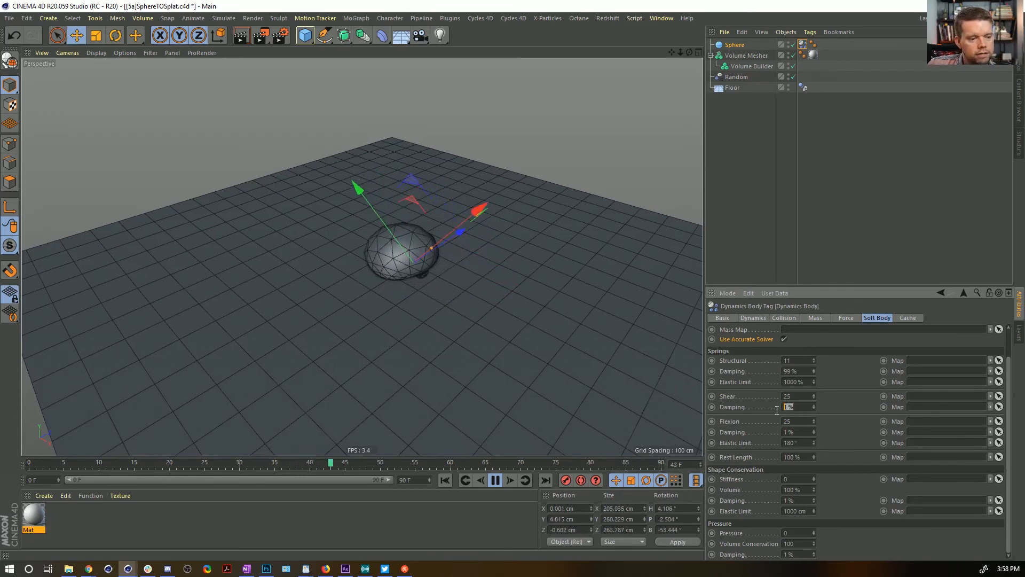
type("99")
left_click(787, 432)
type("99")
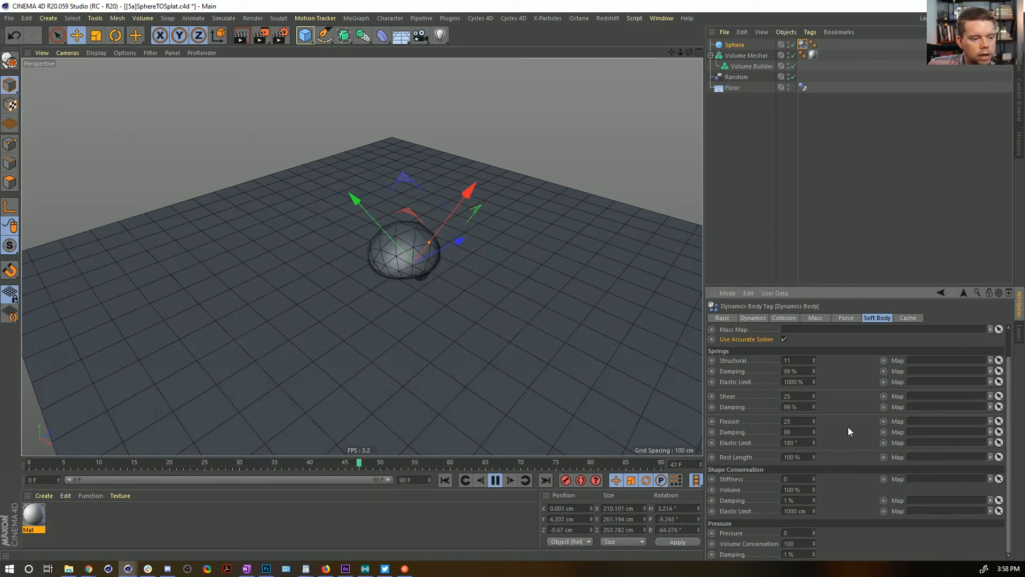
Replay the damped sphere drop from the start, then stop playback and return to frame 0
left_click(445, 480)
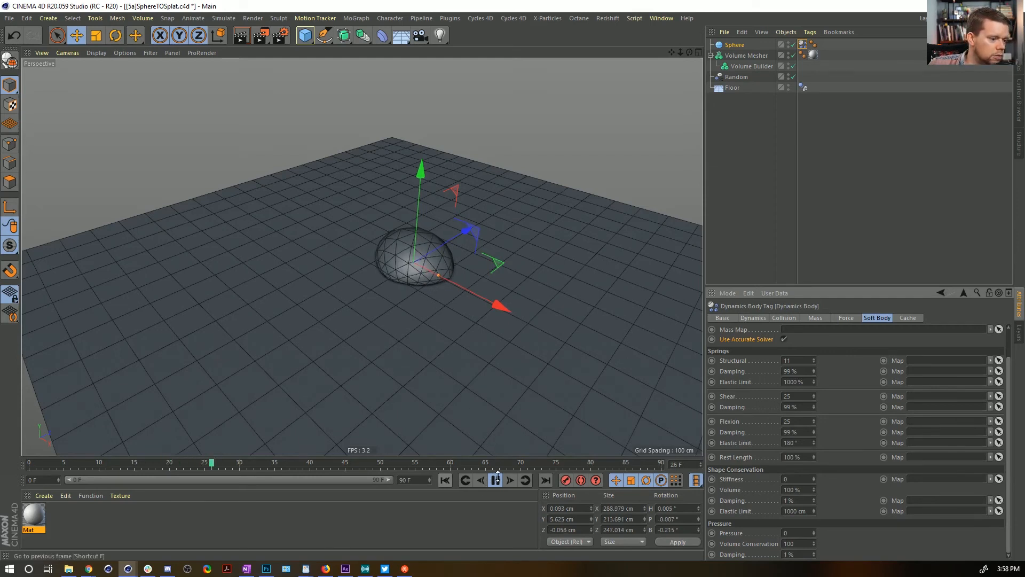
left_click(444, 480)
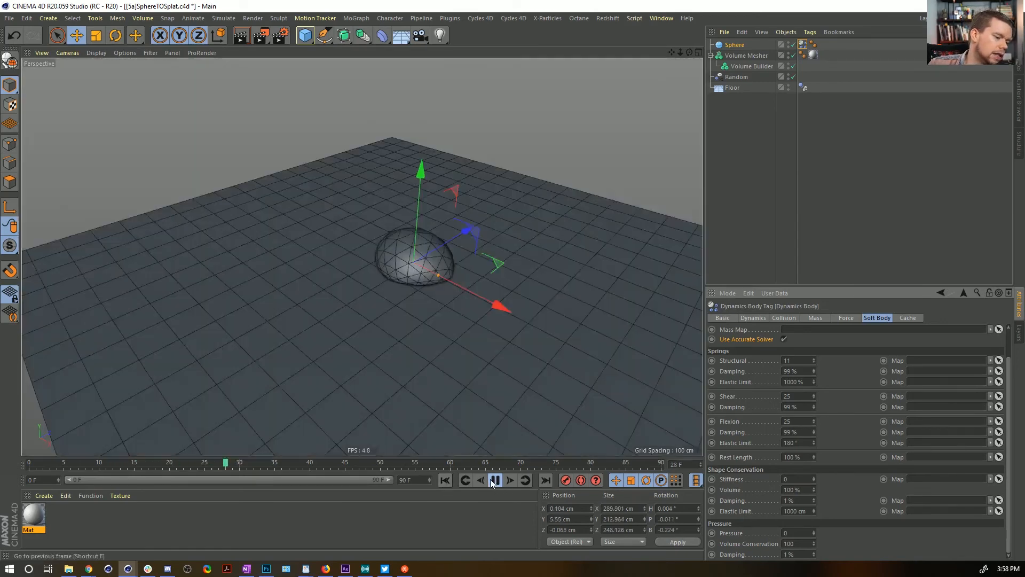
left_click(493, 482)
left_click(445, 480)
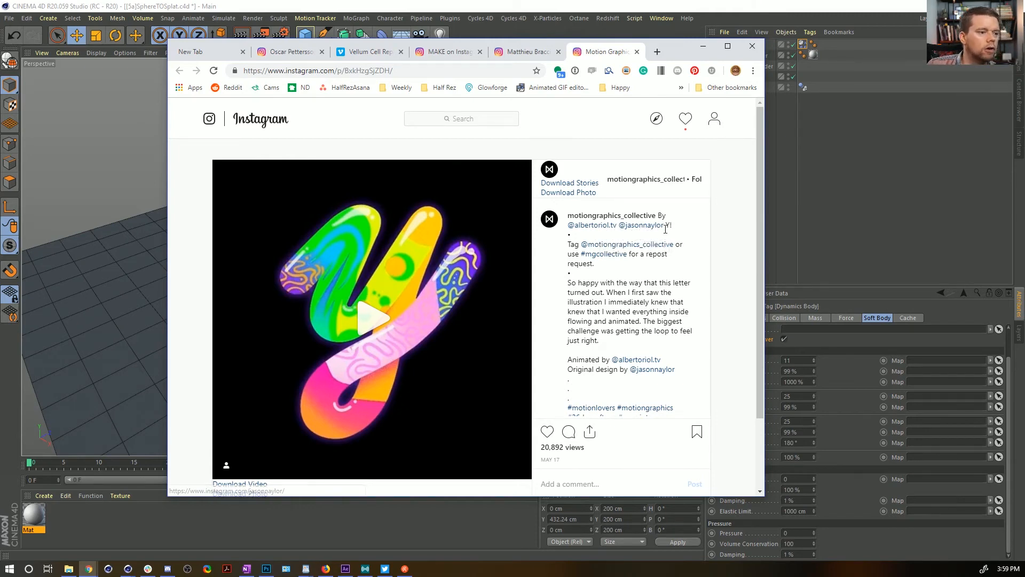
Play the animated letter Y post on Instagram in the browser and look over the credited animator's profile
left_click(374, 319)
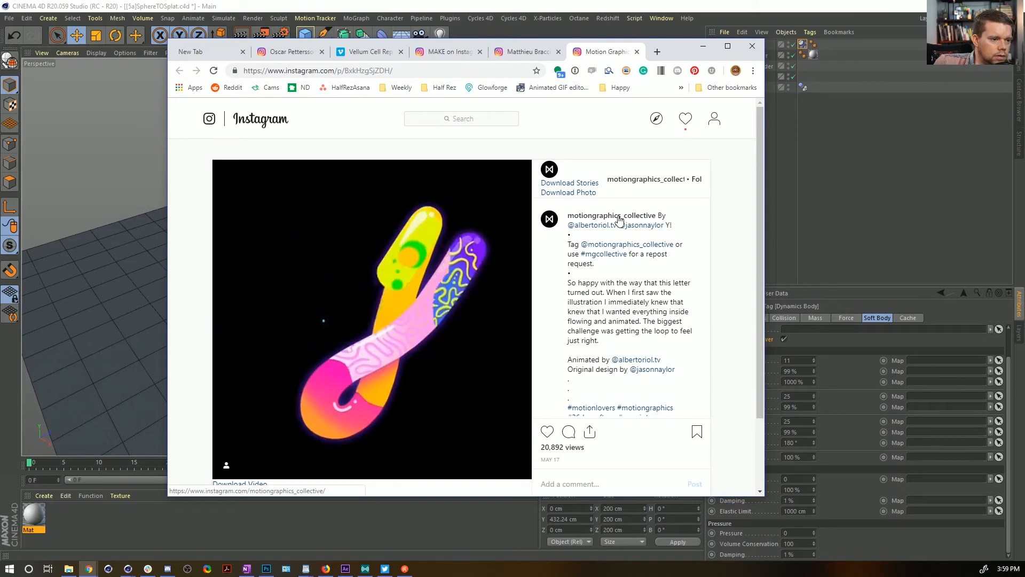
left_click(602, 225)
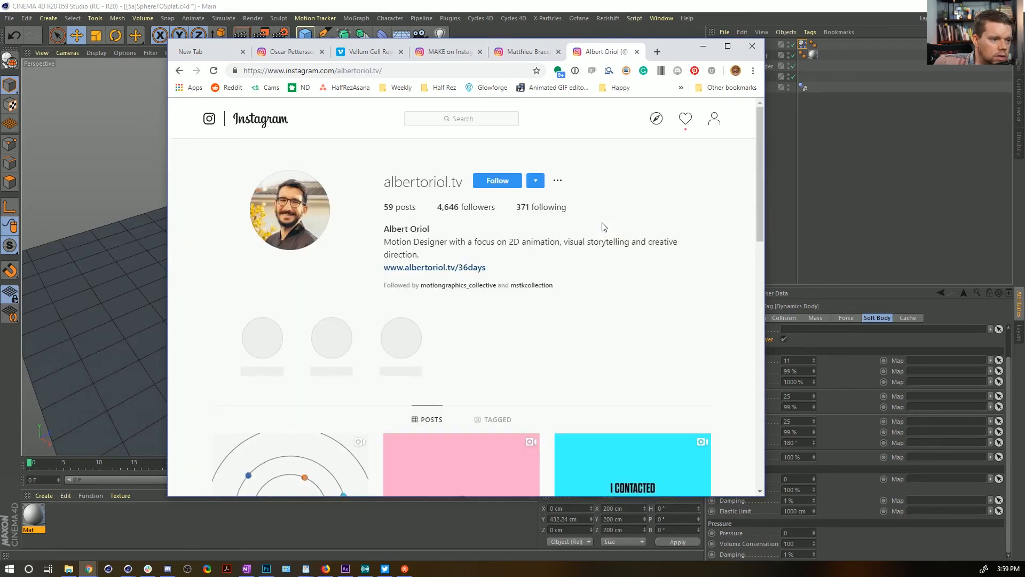
scroll(603, 226, "down", 3)
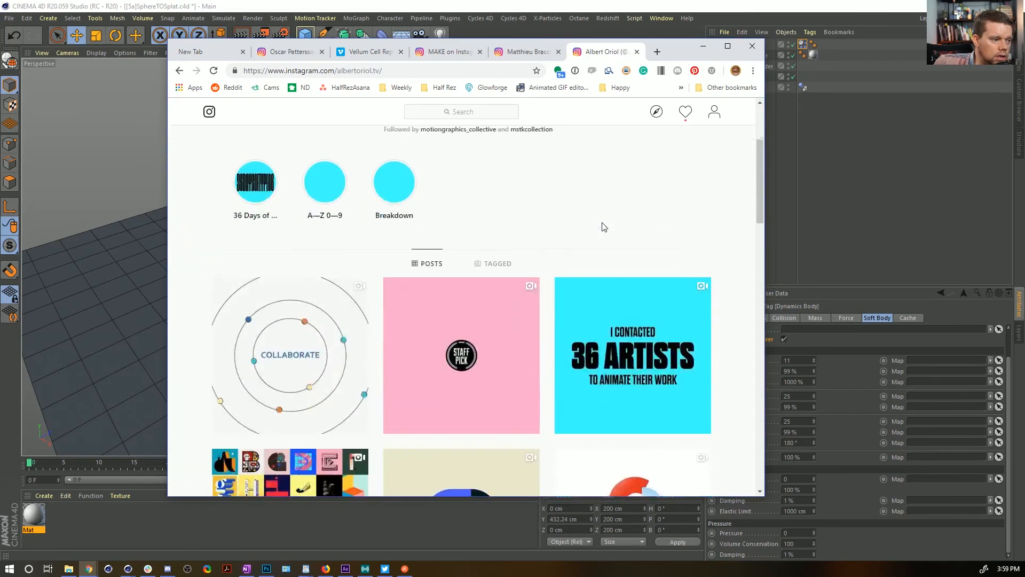
scroll(603, 227, "up", 3)
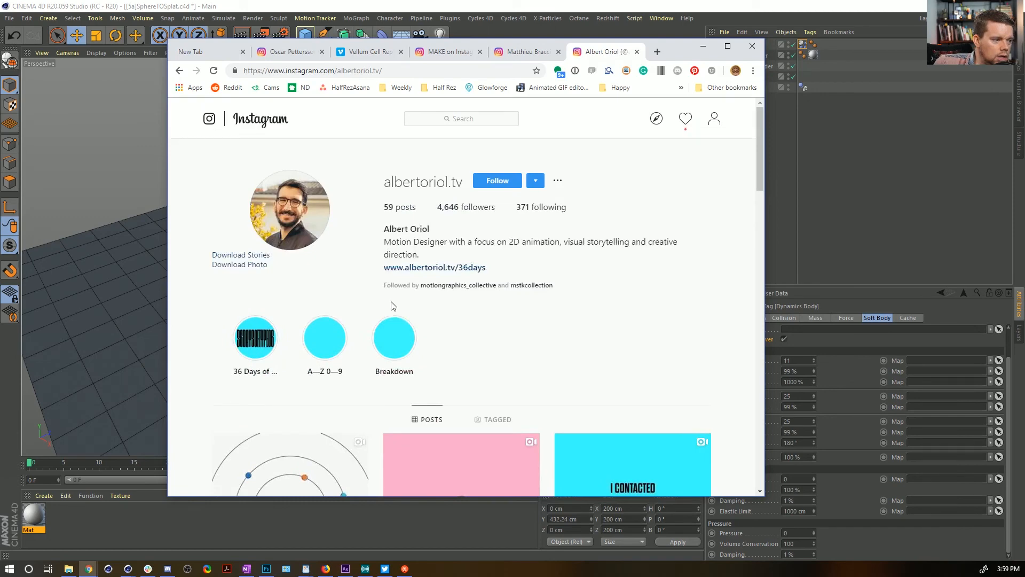
Find the letter Y animation among the animator's posts, open it and read its description
scroll(391, 305, "down", 20)
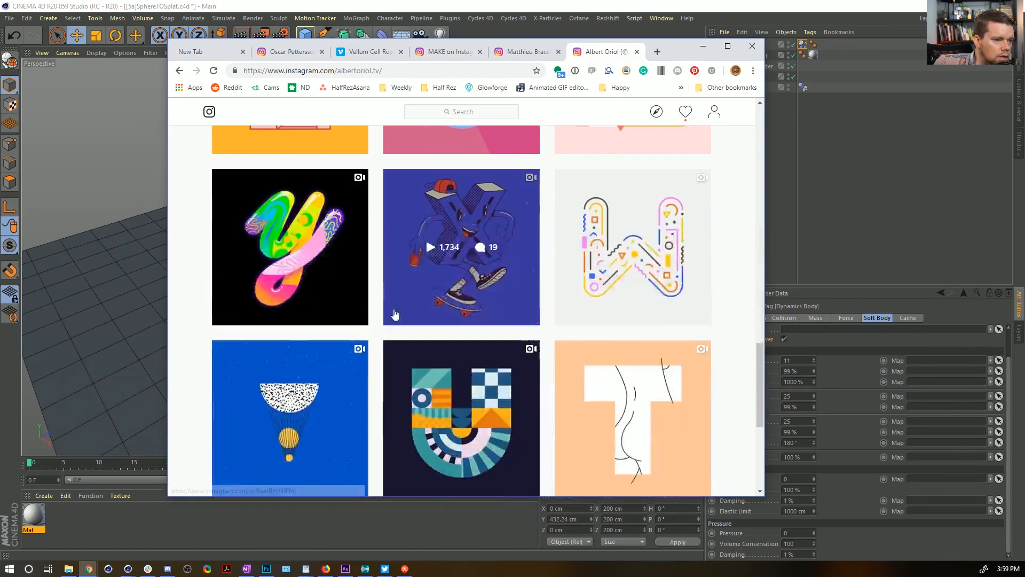
scroll(395, 314, "down", 4)
scroll(393, 313, "up", 4)
left_click(293, 235)
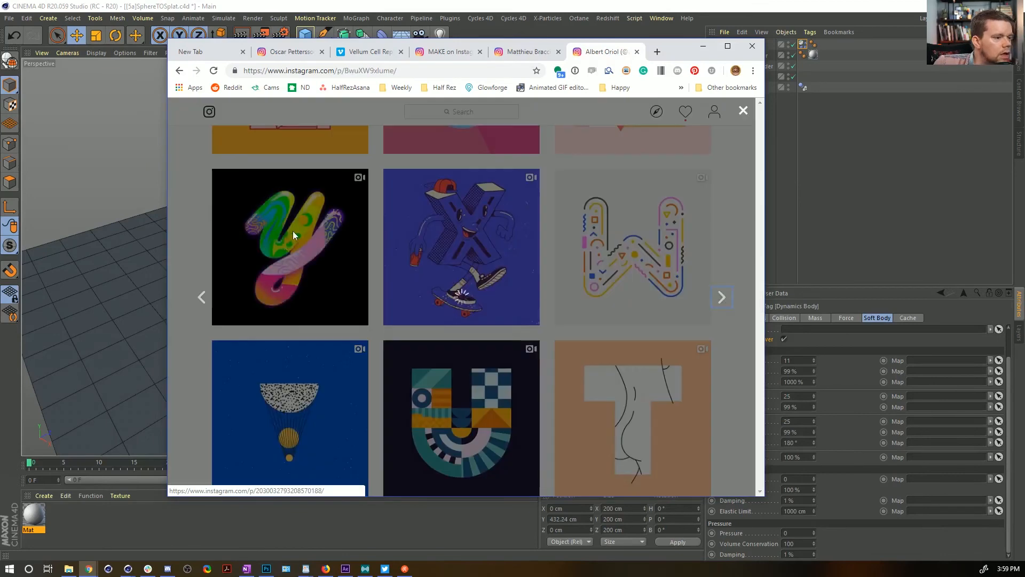
scroll(625, 251, "down", 3)
scroll(629, 250, "up", 3)
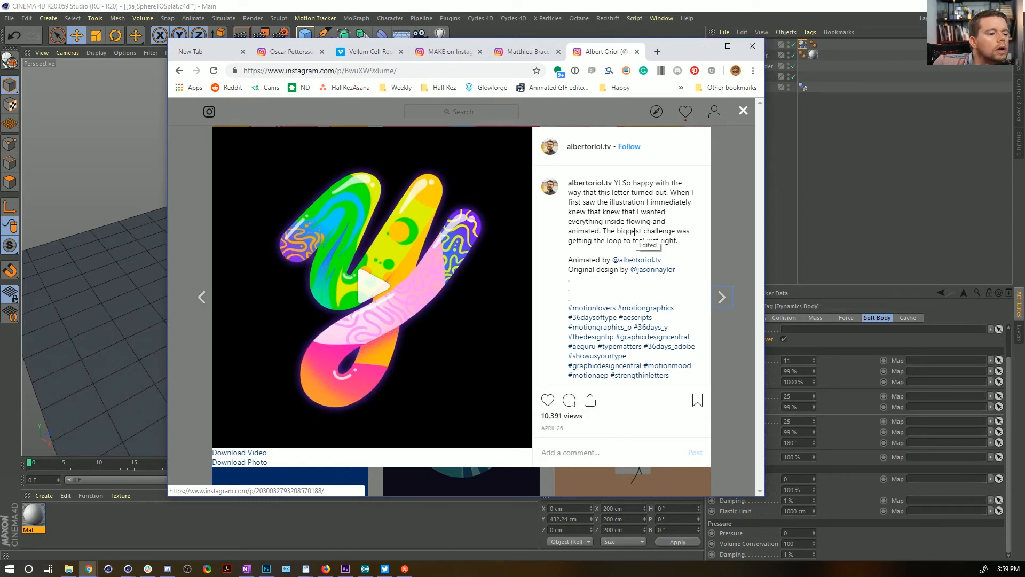
scroll(634, 231, "down", 1)
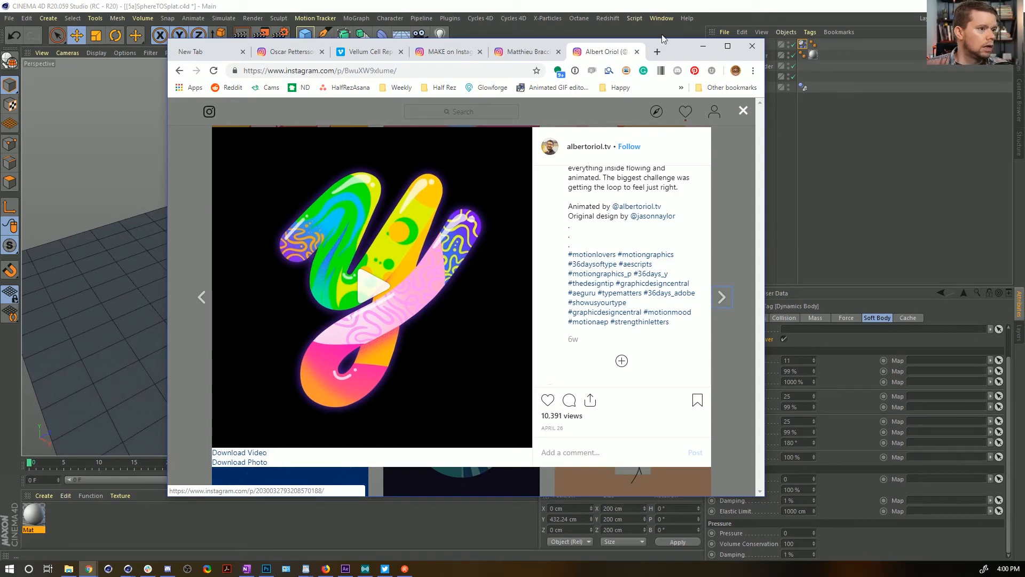
Switch back to Cinema 4D, start a new project, give the object list more room and add a Null
left_click(774, 10)
key("ctrl+n")
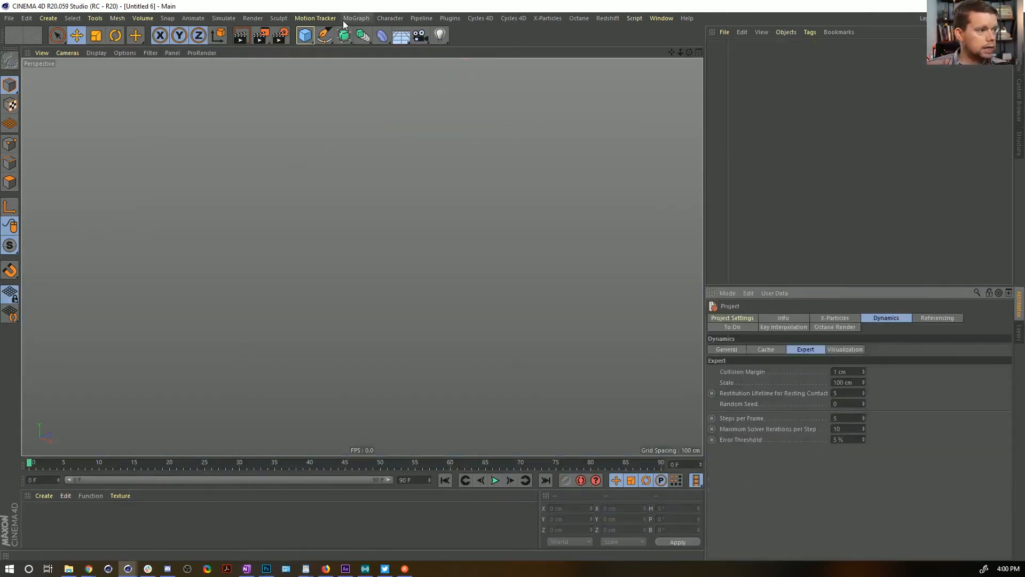
left_click(310, 34)
left_click(354, 29)
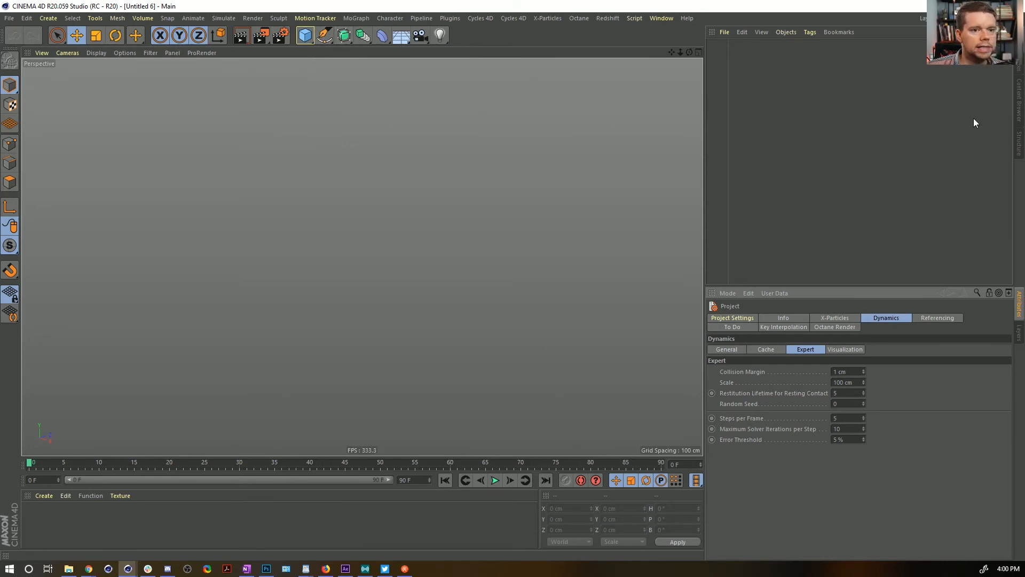
left_click_drag(856, 286, 848, 353)
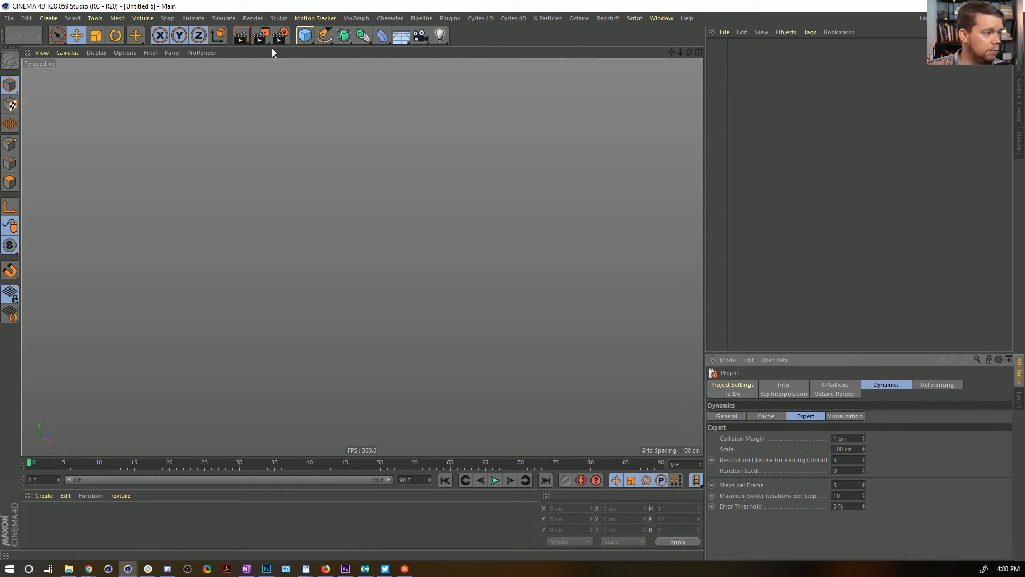
left_click_drag(307, 39, 344, 51)
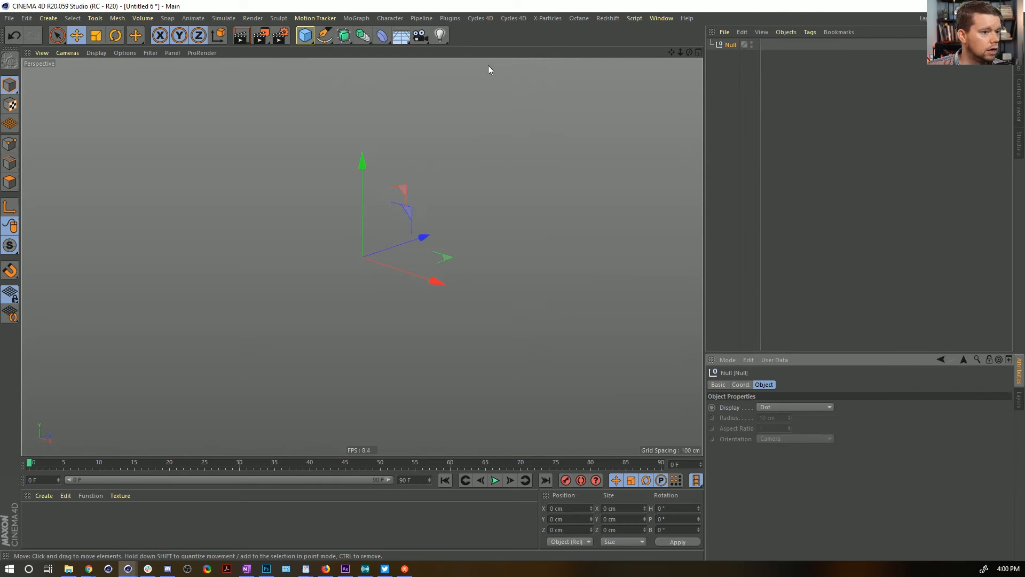
Add a Vibrate tag to the Null and enable position vibration
right_click(729, 47)
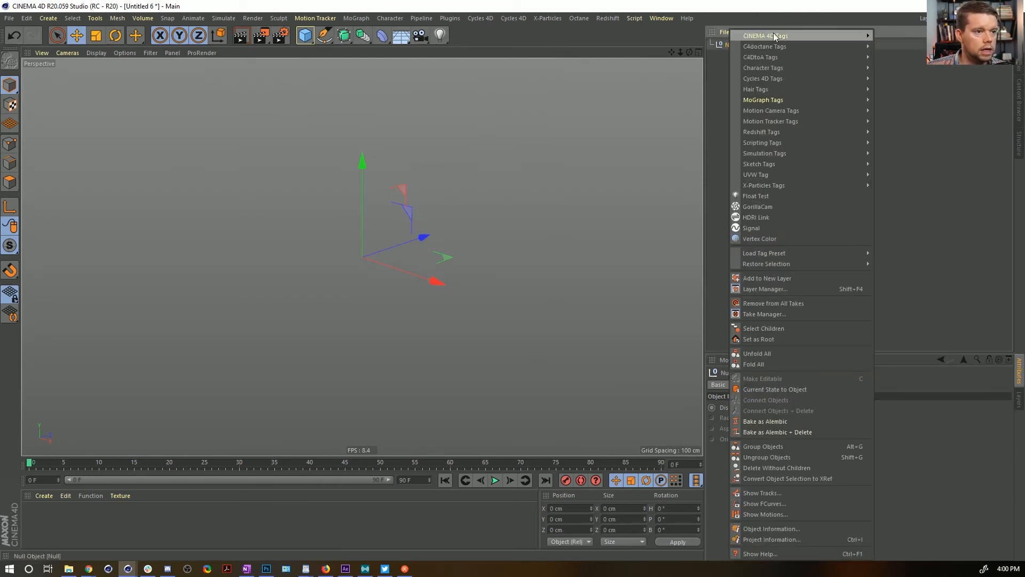
mouse_move(773, 35)
left_click(900, 324)
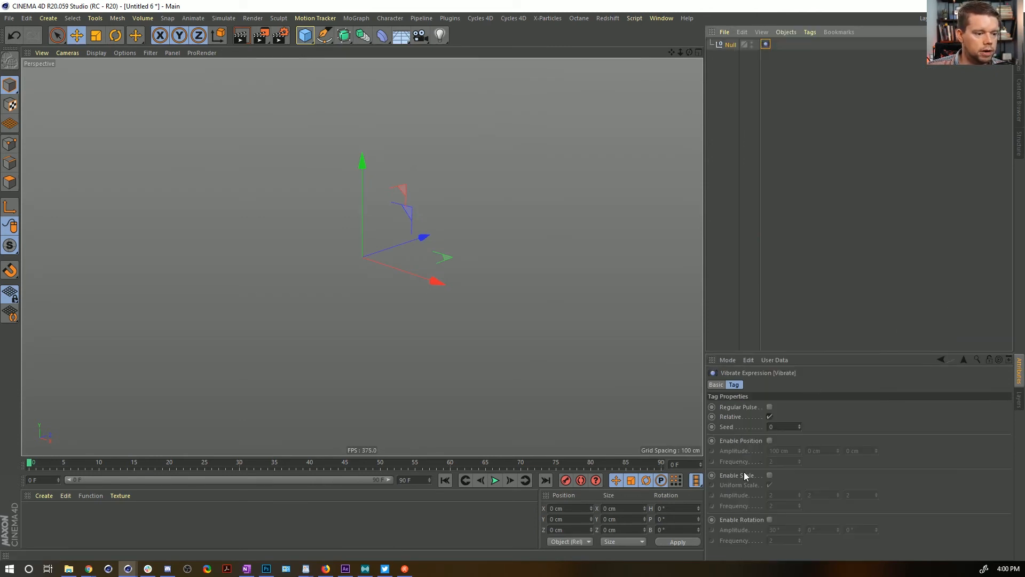
left_click(770, 416)
left_click(770, 440)
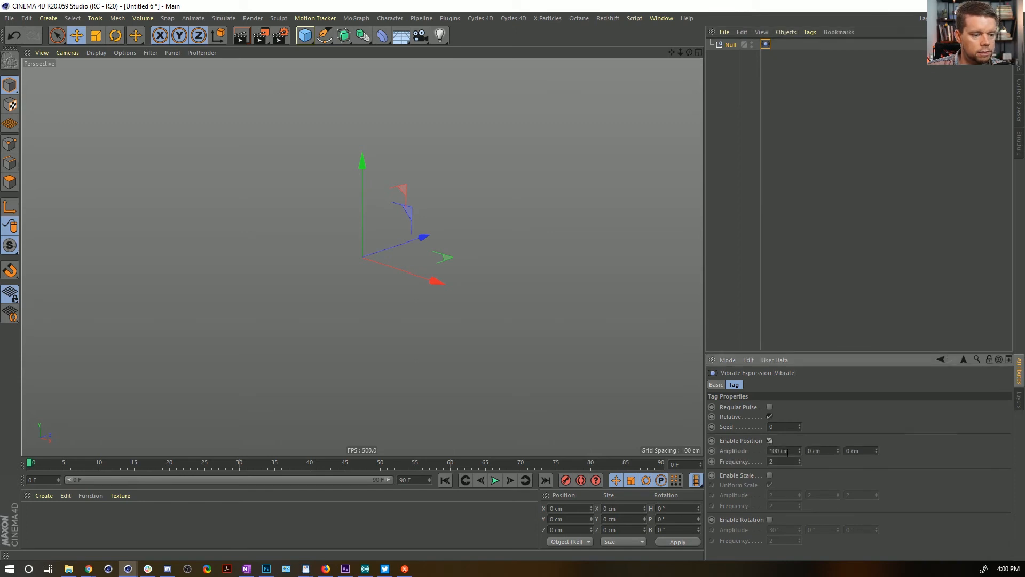
Set the Vibrate tag's position amplitude to 555 cm on all three axes and its frequency to 1
double_click(783, 450)
type("555")
key("Tab")
type("555")
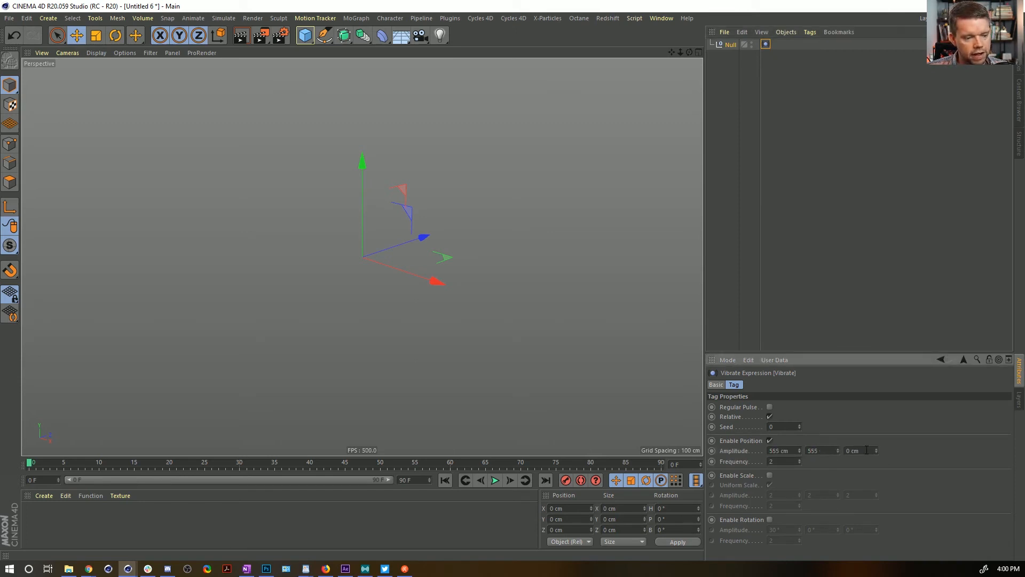
double_click(783, 460)
type("1")
Play the animation and add a MoGraph Tracer that traces the vibrating Null
left_click(494, 480)
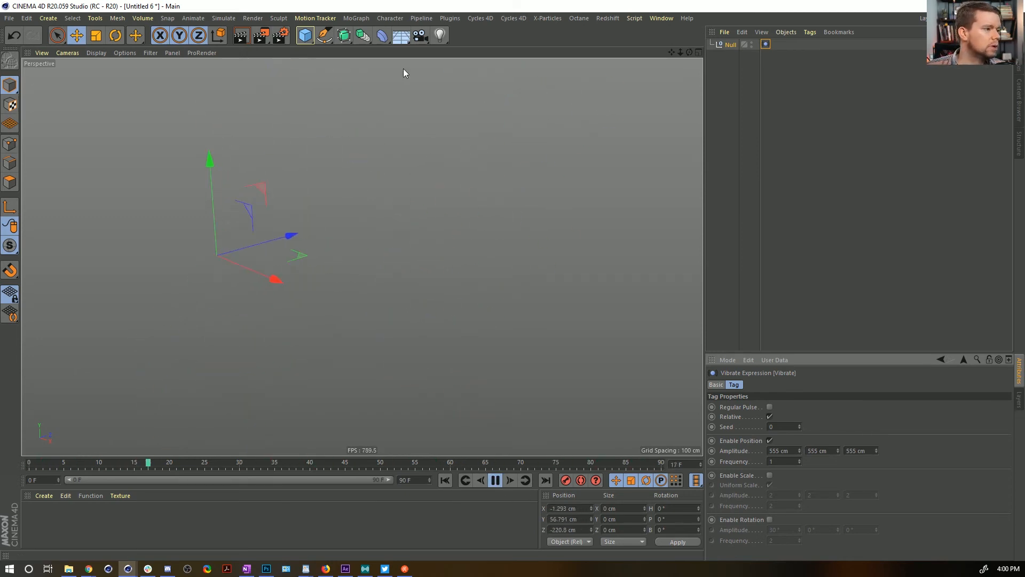
left_click(357, 19)
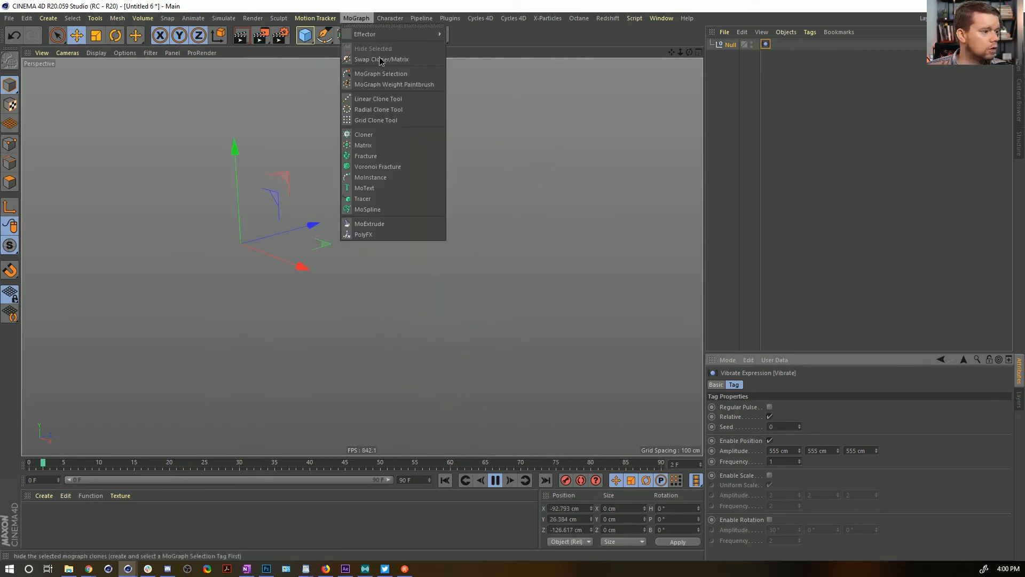
left_click(382, 201)
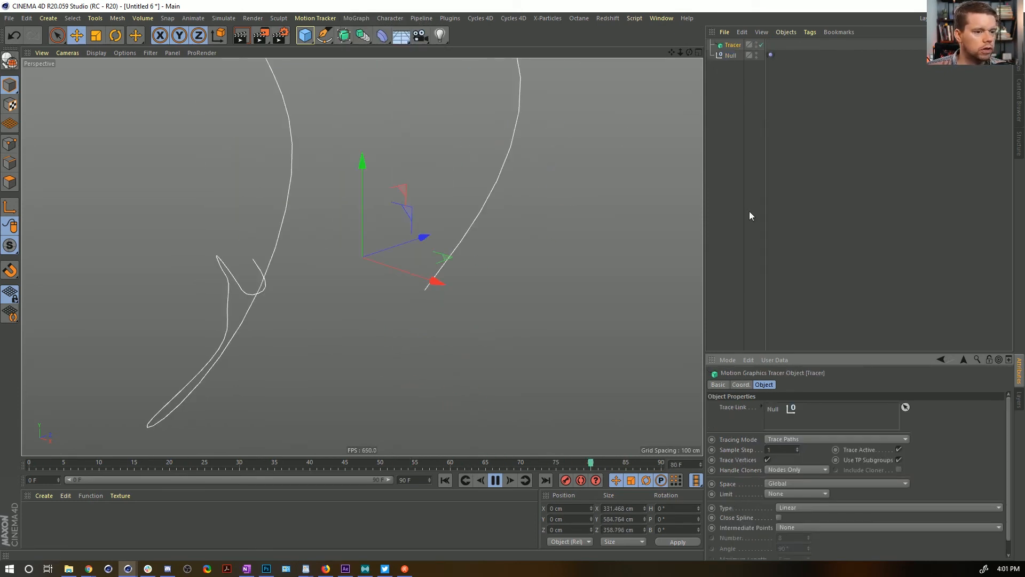
Try limiting the Tracer's path From Start with an amount of 15
left_click(782, 494)
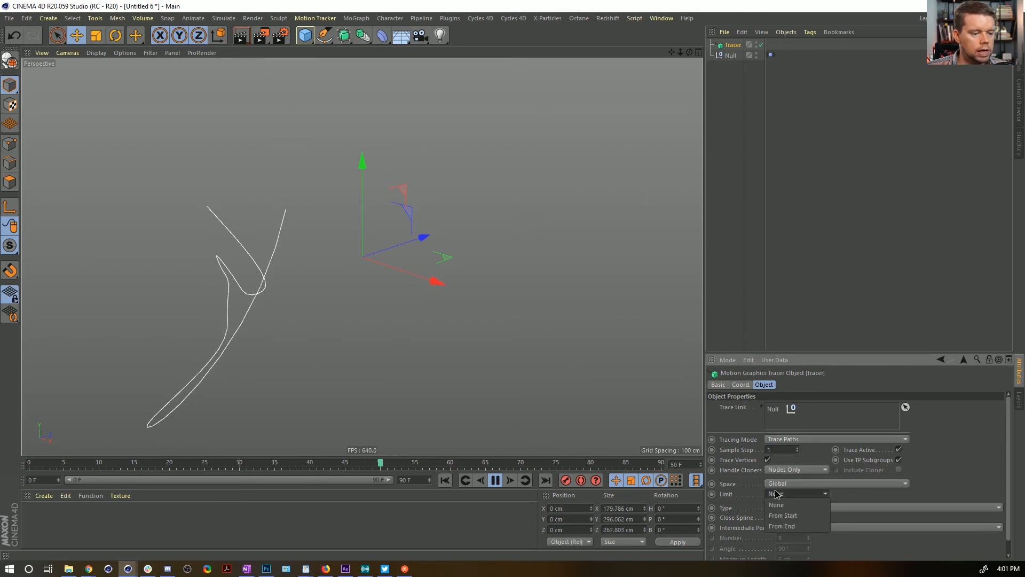
left_click(785, 514)
left_click(908, 493)
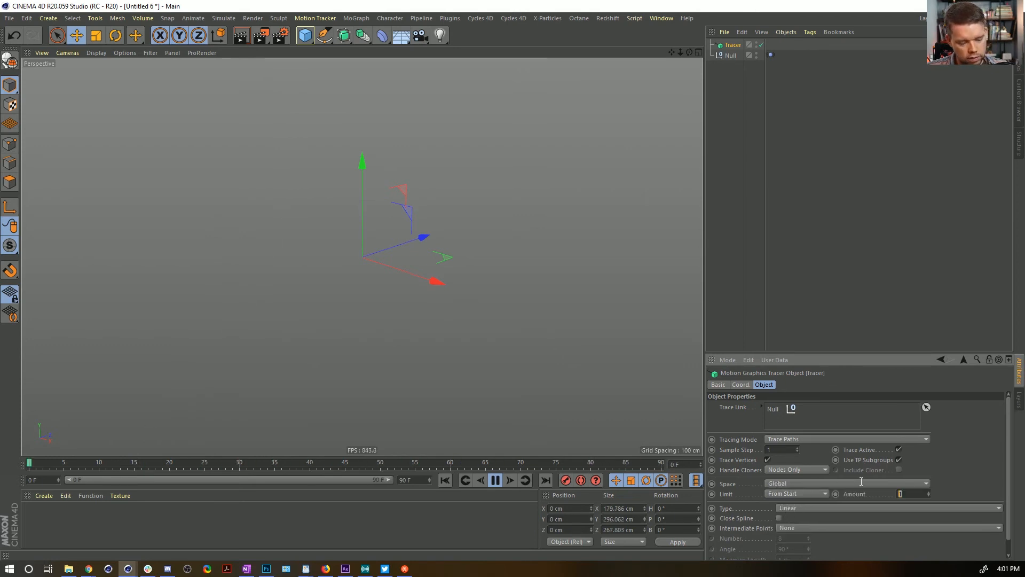
type("15")
key("Return")
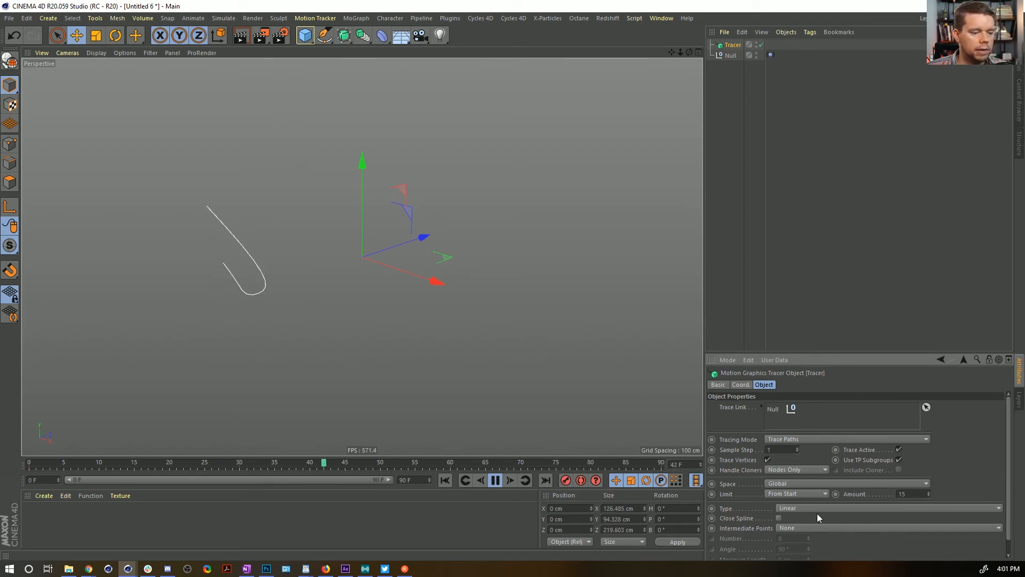
Limit the Tracer's path From End with an amount of 30 and view the moving trail from farther away
left_click(785, 496)
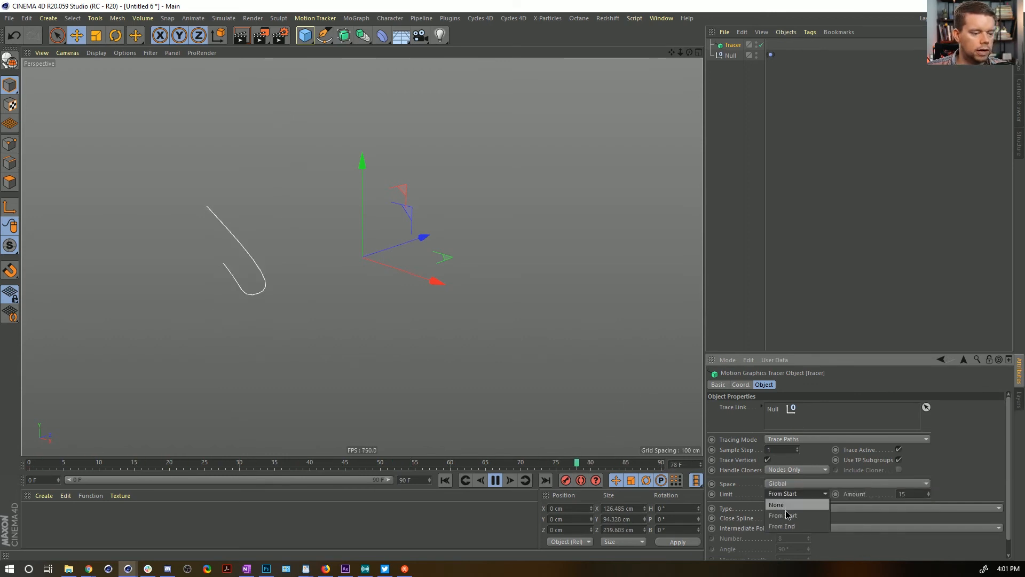
left_click(790, 527)
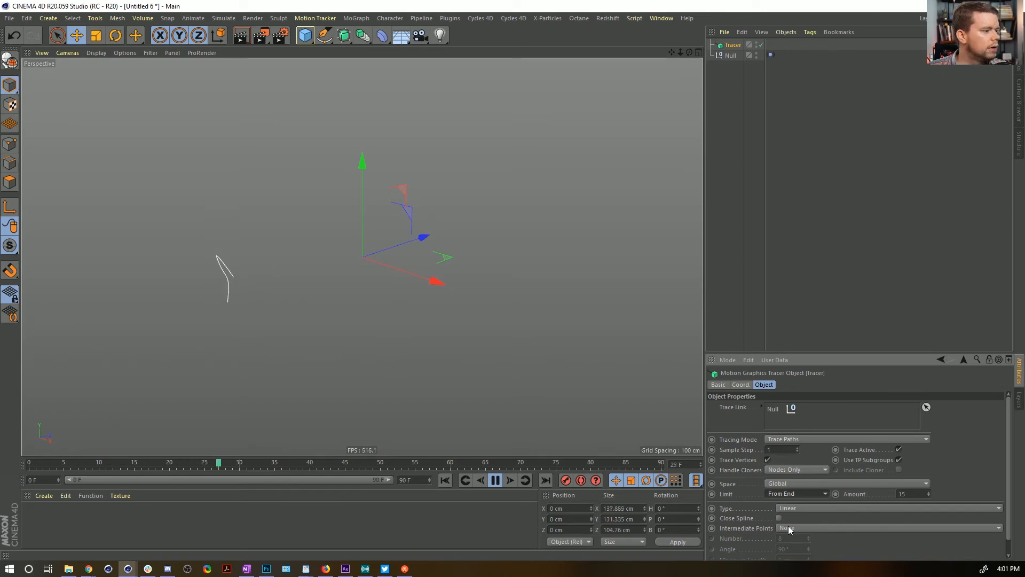
double_click(908, 493)
type("3")
key("Return")
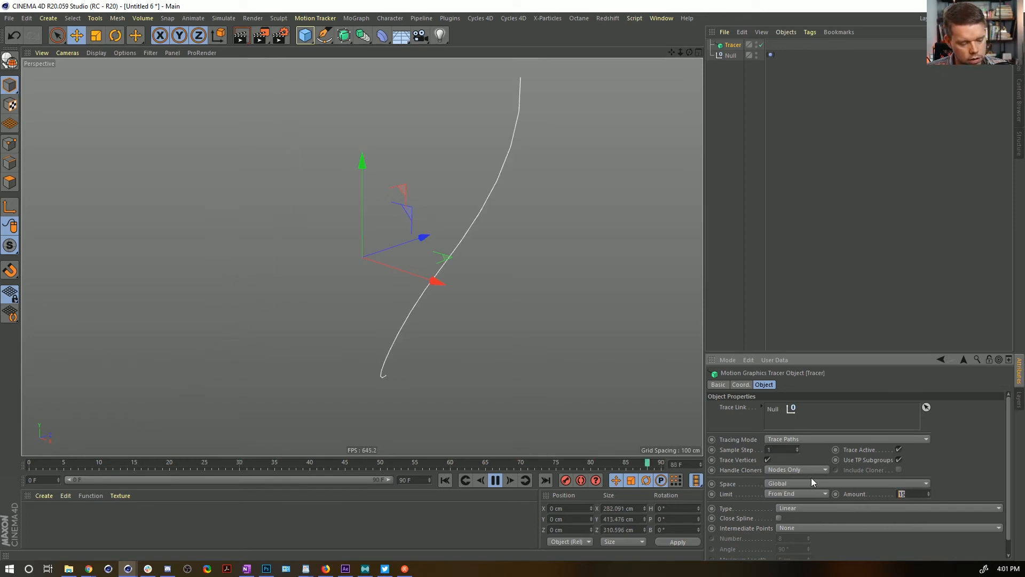
type("0")
key("Return")
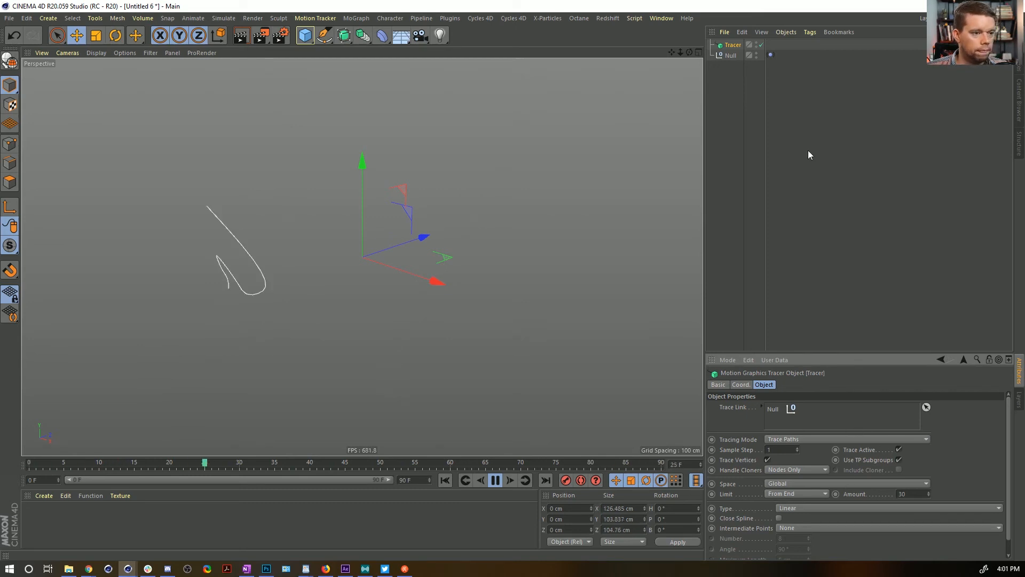
right_click_drag(423, 233, 313, 256, "alt")
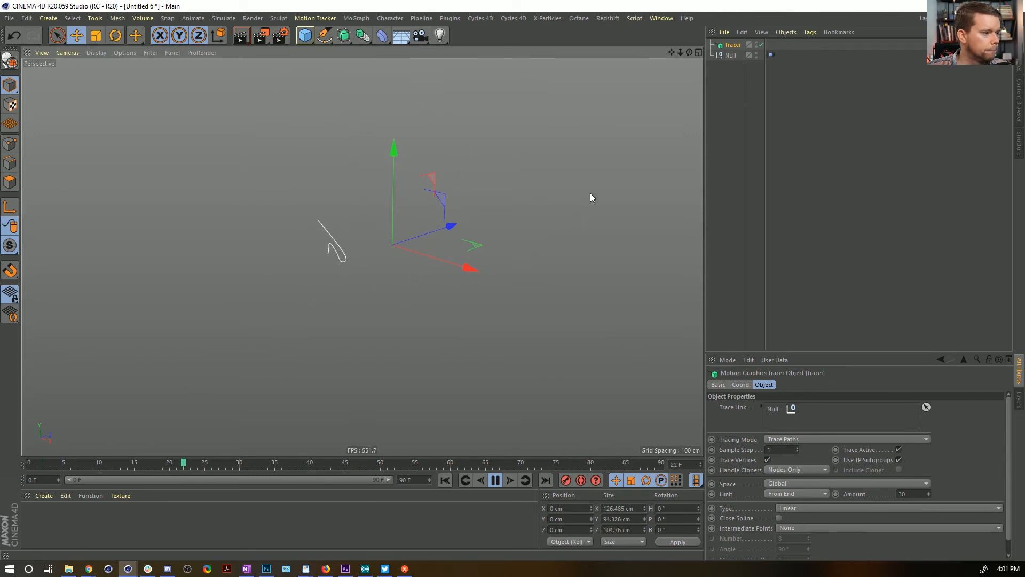
Set the Vibrate tag's frequency to 2 and its seed to 73, and restart the animation
left_click(770, 55)
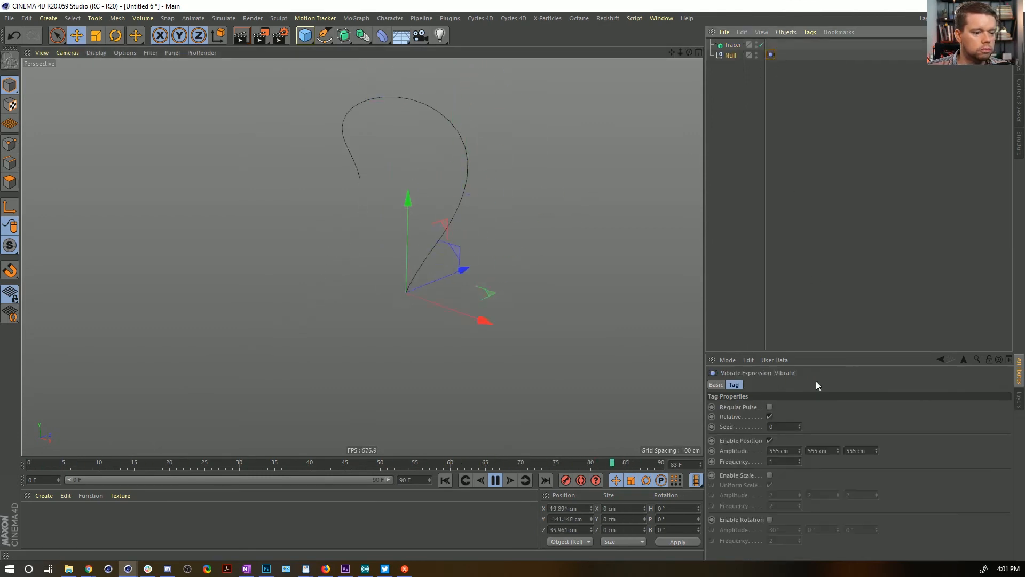
left_click(799, 460)
left_click_drag(799, 427, 812, 402)
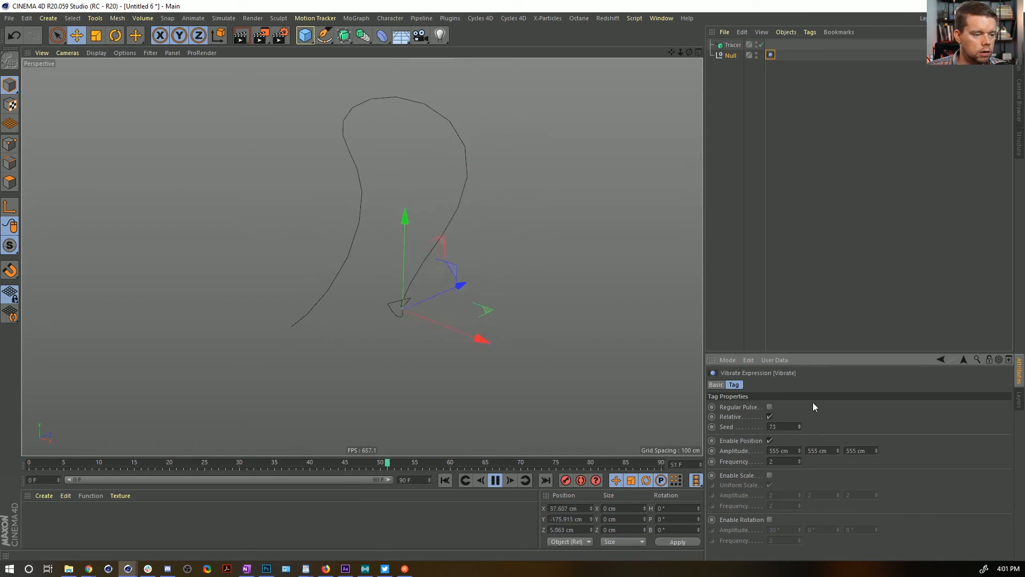
left_click(805, 272)
left_click(444, 479)
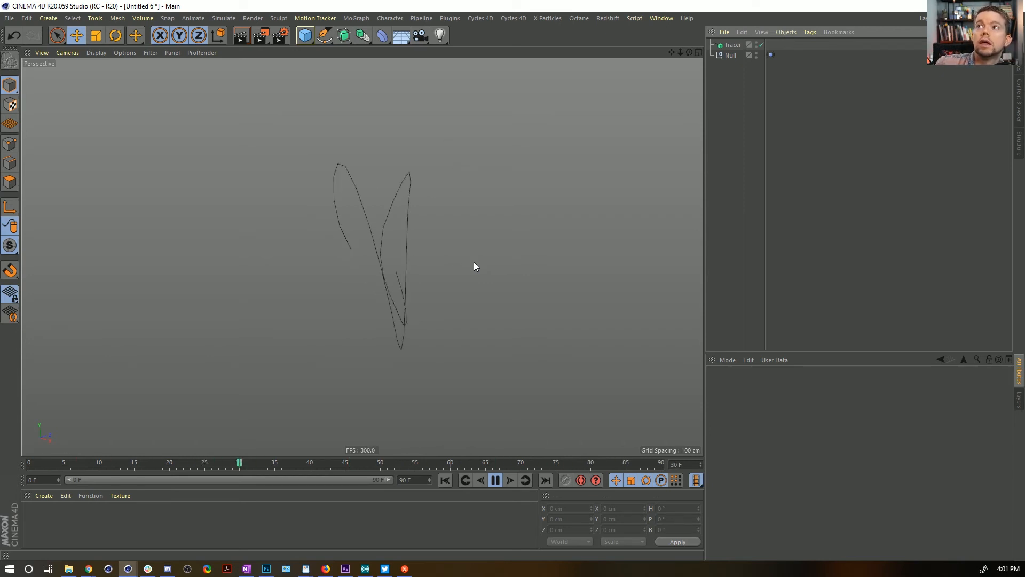
Set the Tracer's Limit to None and stop the playback
left_click(732, 46)
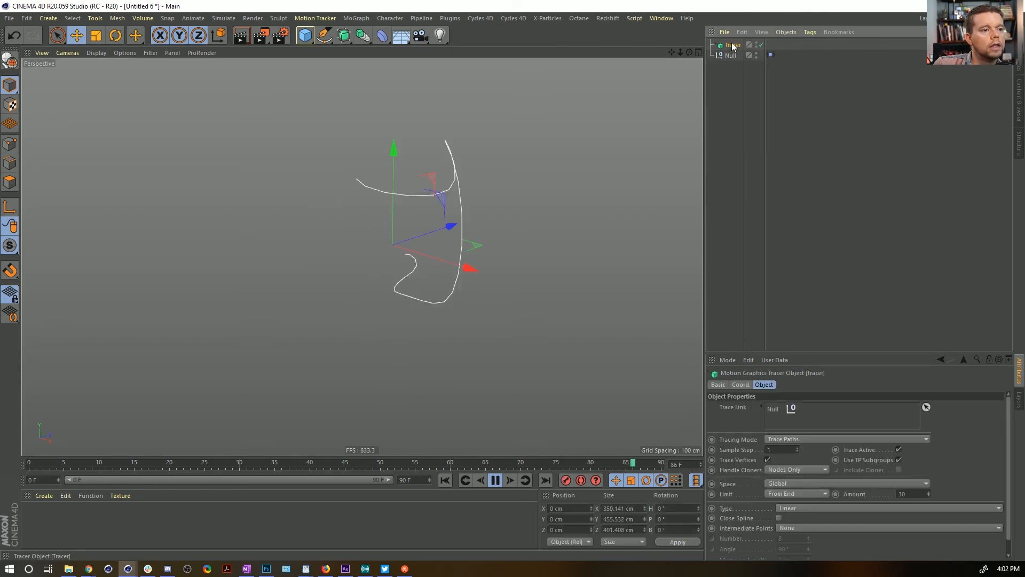
left_click(870, 483)
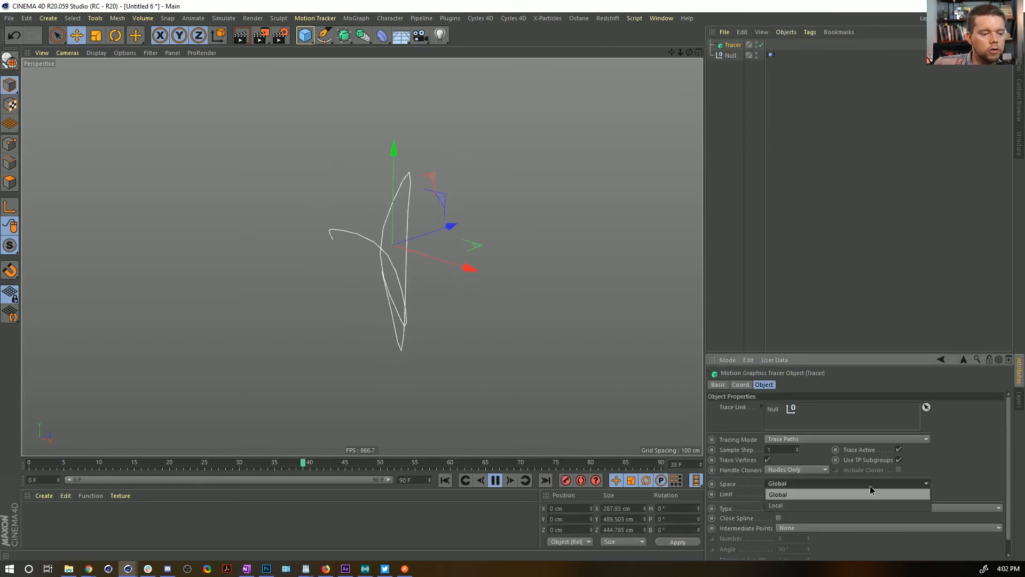
left_click(870, 489)
left_click(798, 494)
left_click(781, 504)
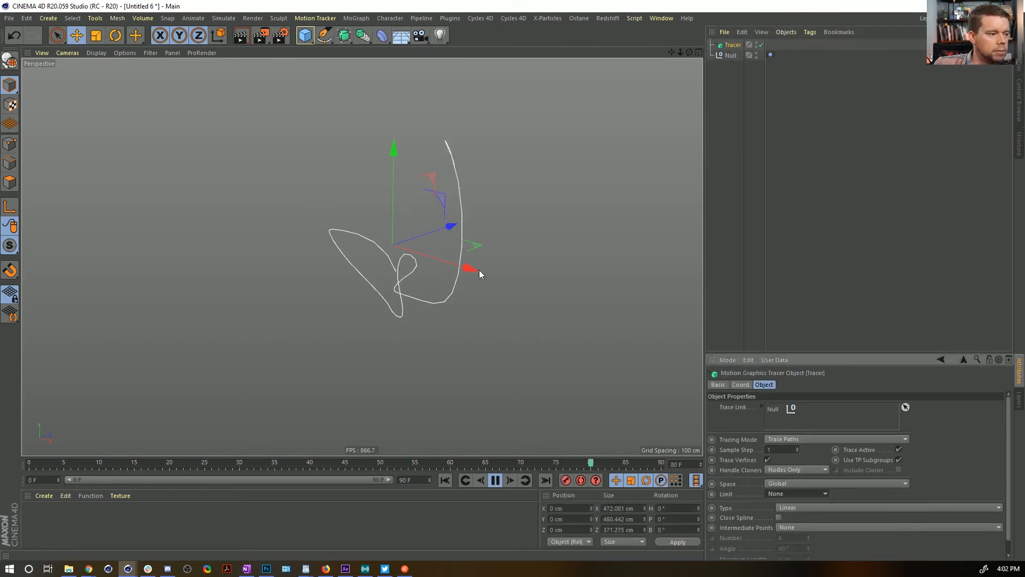
left_click(495, 480)
Replace the Null's Vibrate tag with a Signal tag driving the Null's position, and return to frame 0
left_click(730, 55)
right_click(734, 58)
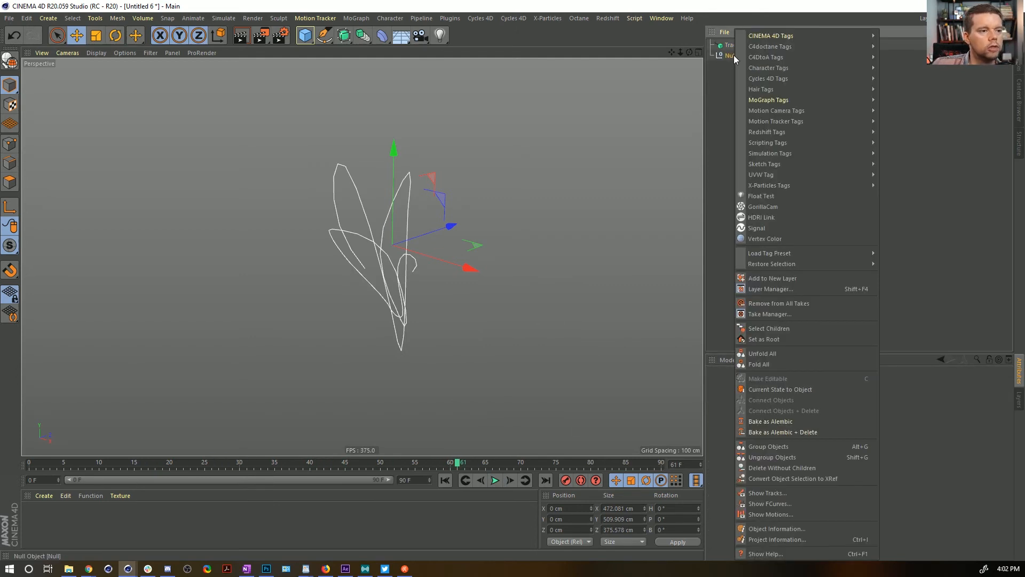
left_click(761, 228)
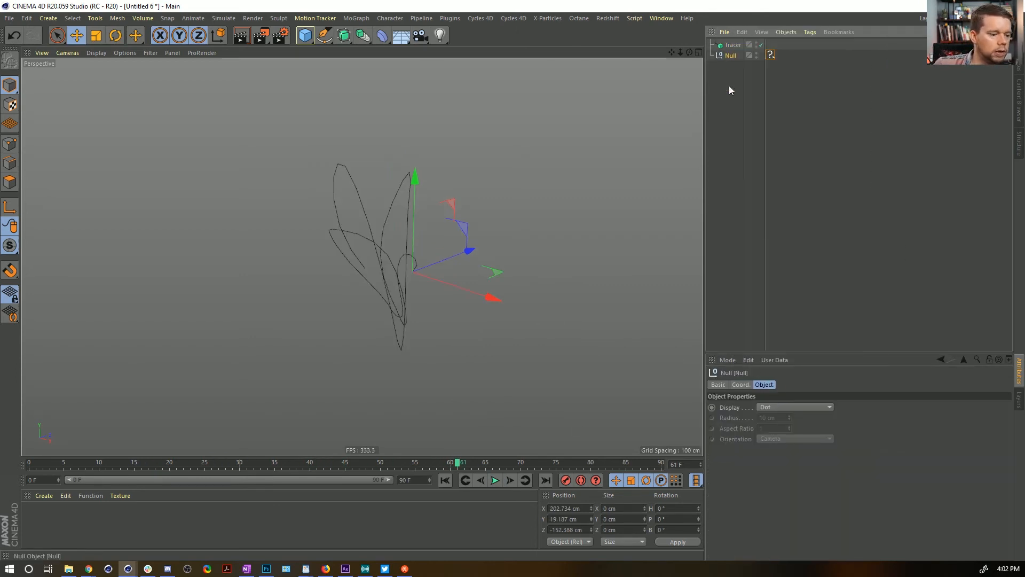
left_click(742, 384)
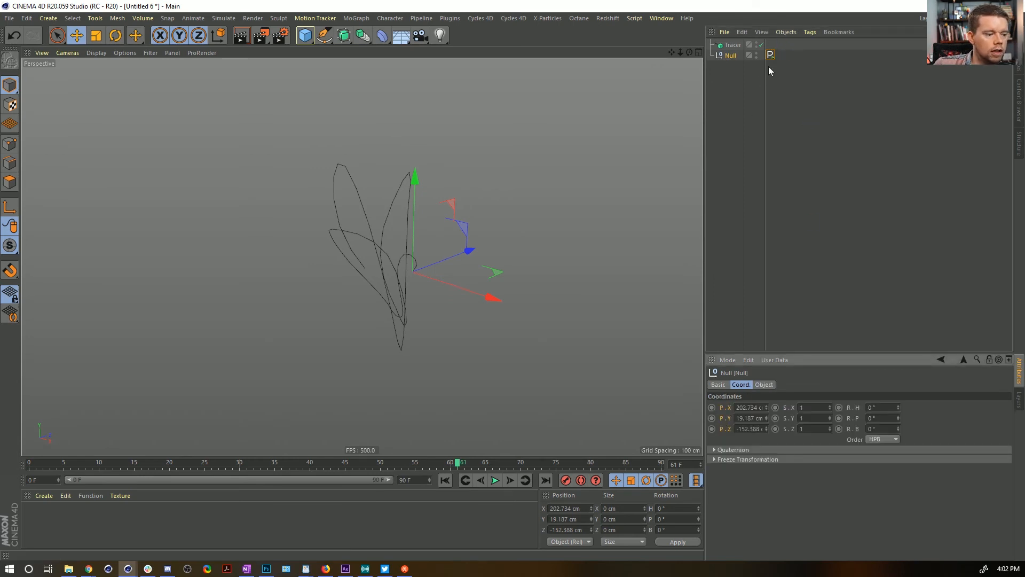
left_click(445, 480)
Set the Signal tag's maximum Null position to 0 cm on all three axes
left_click(770, 54)
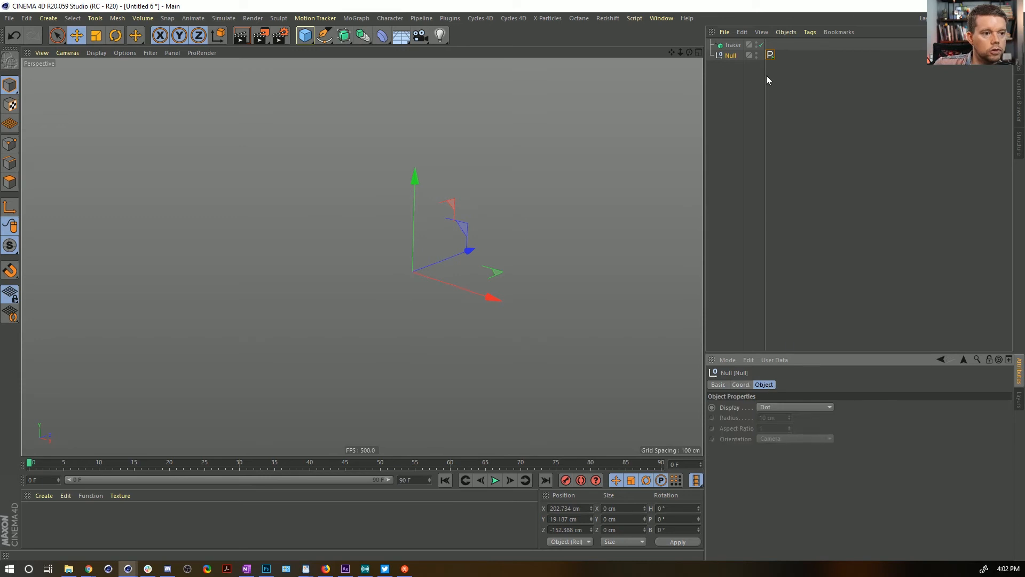
left_click(777, 408)
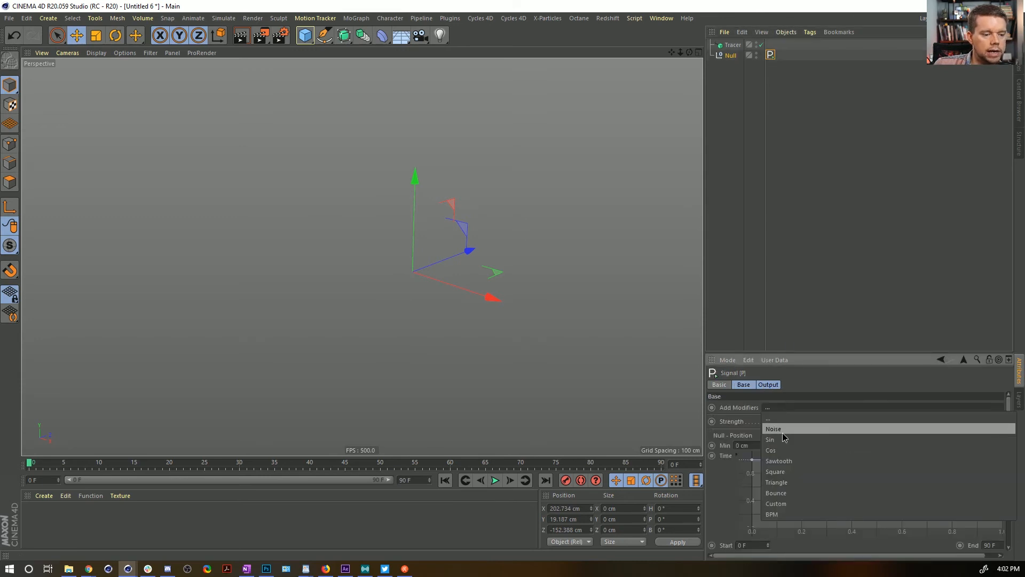
left_click(794, 428)
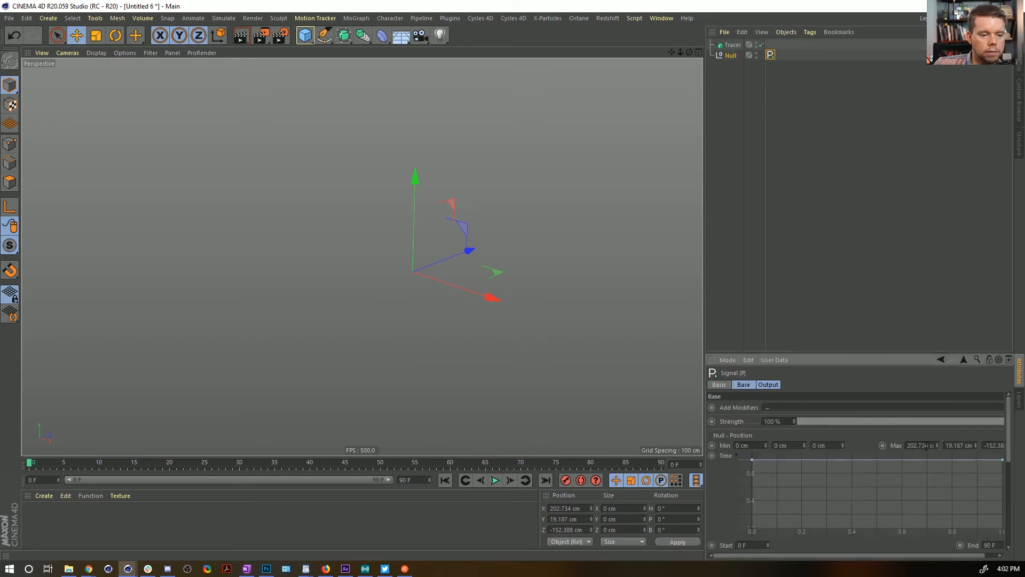
left_click(926, 445)
double_click(964, 444)
type("0")
double_click(994, 444)
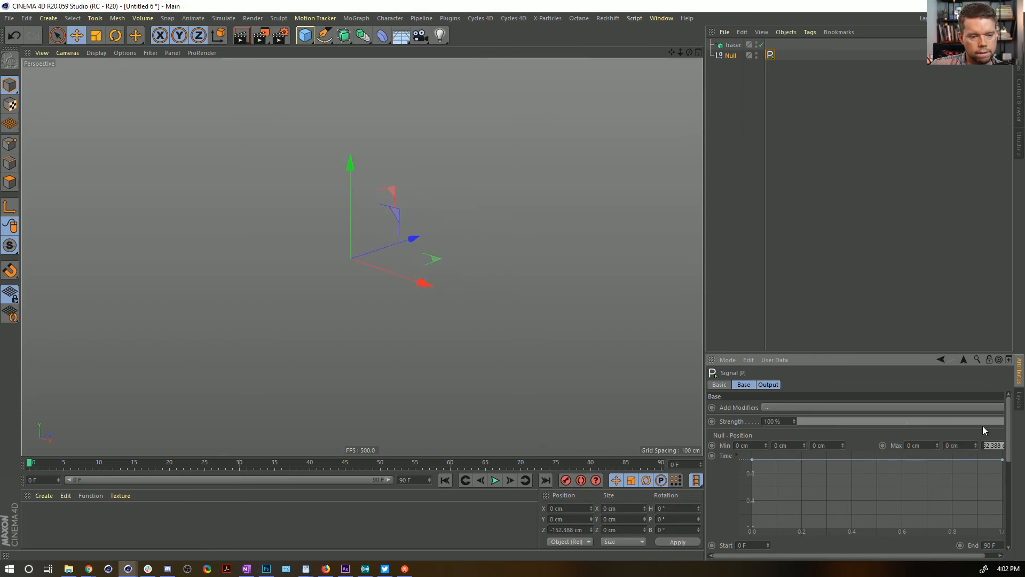
type("0")
left_click(967, 407)
left_click(822, 374)
Add a Noise modifier to the Signal tag with a variation of 555 cm in X, Y and Z
left_click(767, 407)
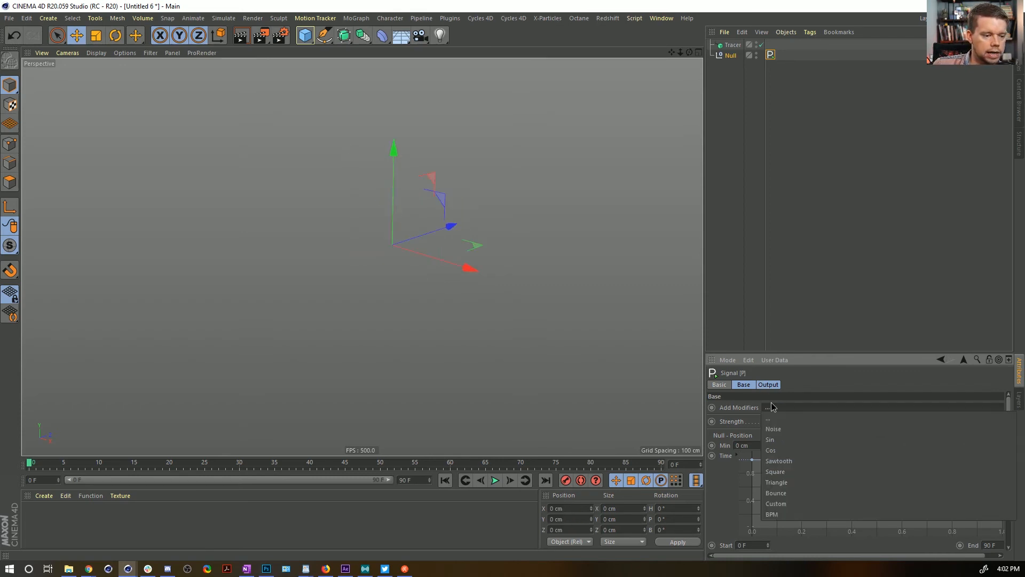
left_click(780, 427)
left_click(771, 384)
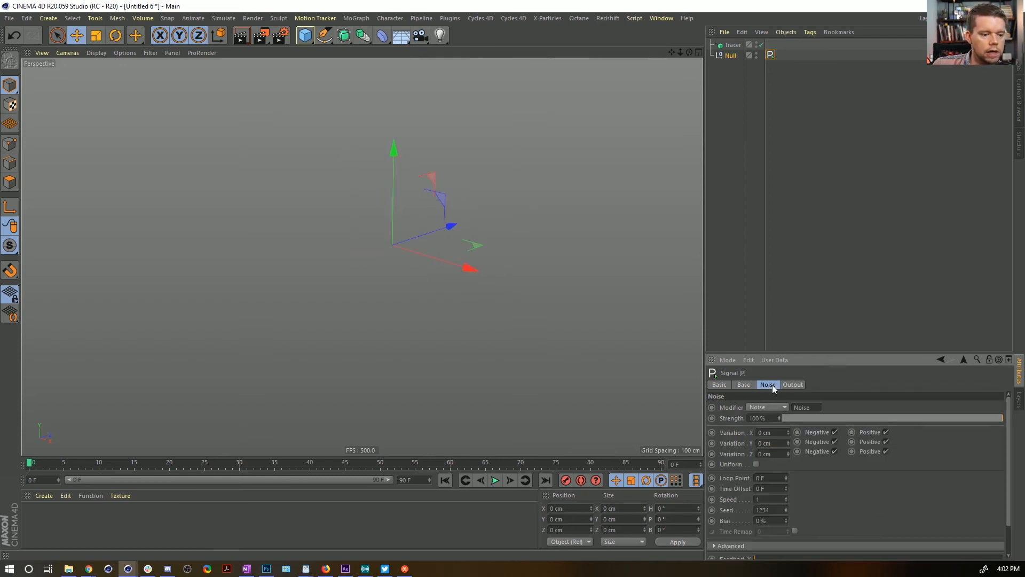
left_click(771, 432)
type("555")
key("Tab")
type("555")
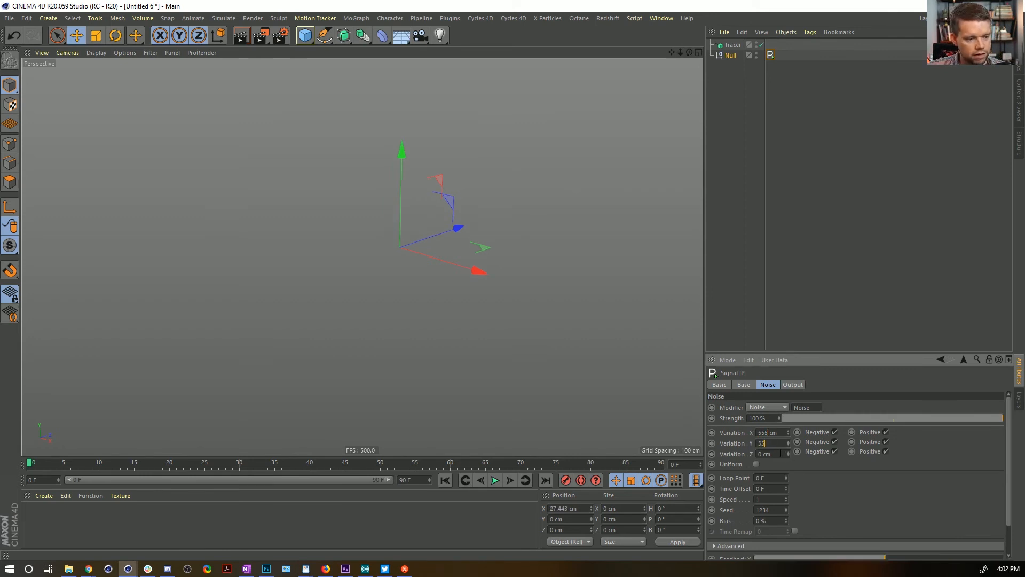
key("Tab")
type("555")
key("Return")
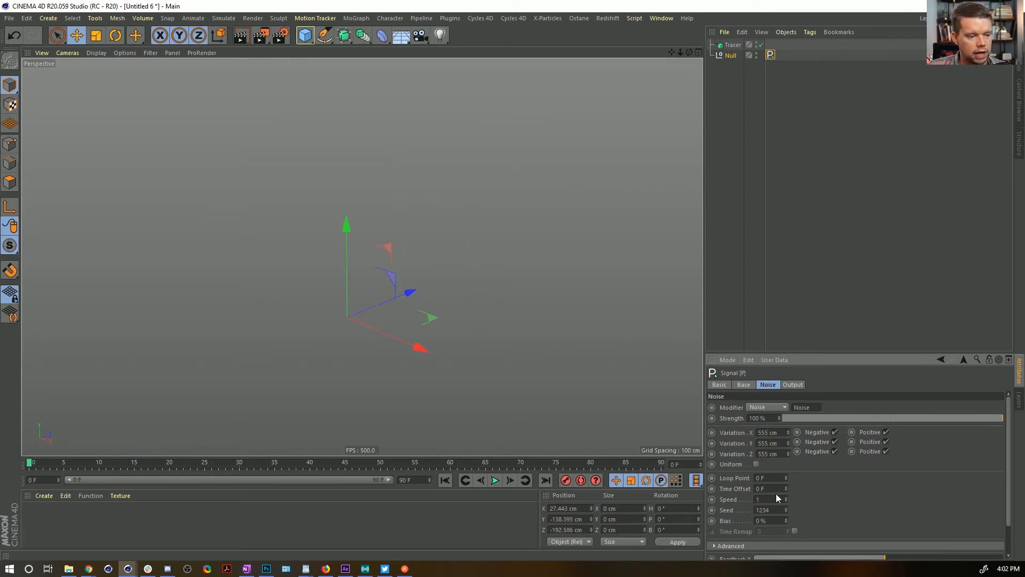
Set the Signal noise's speed to 2 and its loop point to 91 F
type("2")
key("Return")
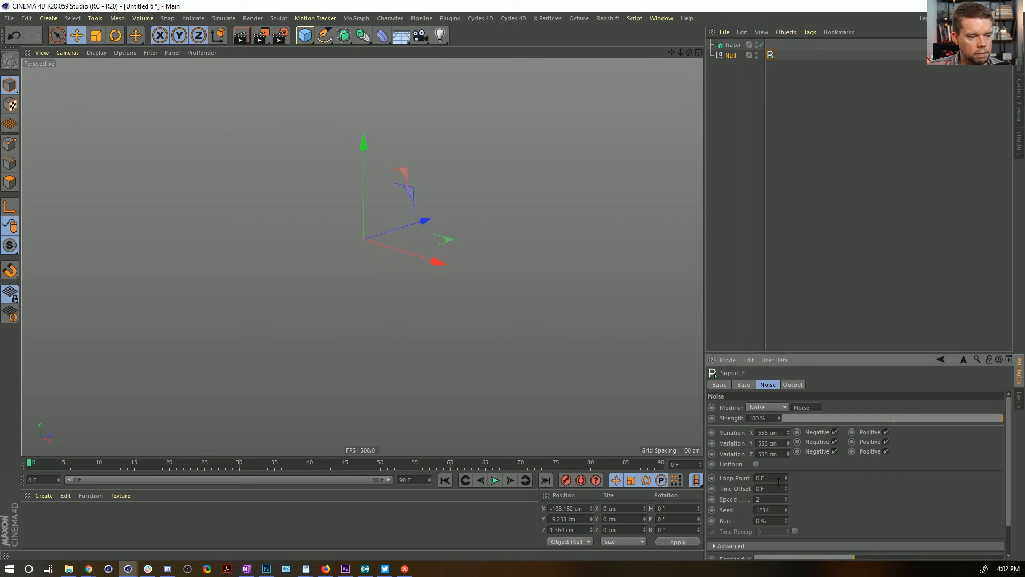
left_click(886, 517)
Play the signal-driven trail and advance frame by frame to frame 90 to check whether the path loops
left_click(495, 480)
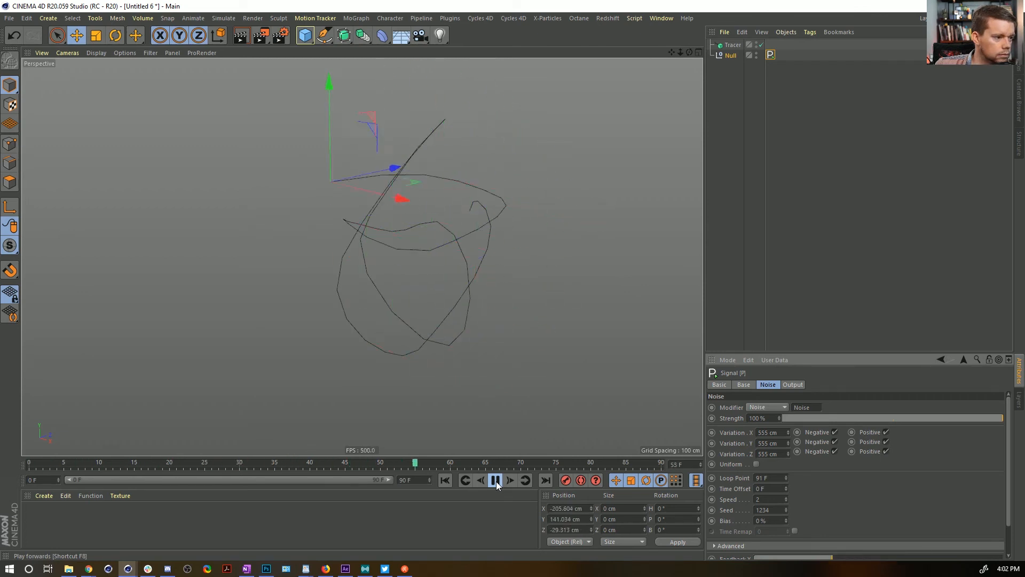
left_click(497, 482)
left_click(508, 482)
left_click(508, 482)
left_click(508, 482)
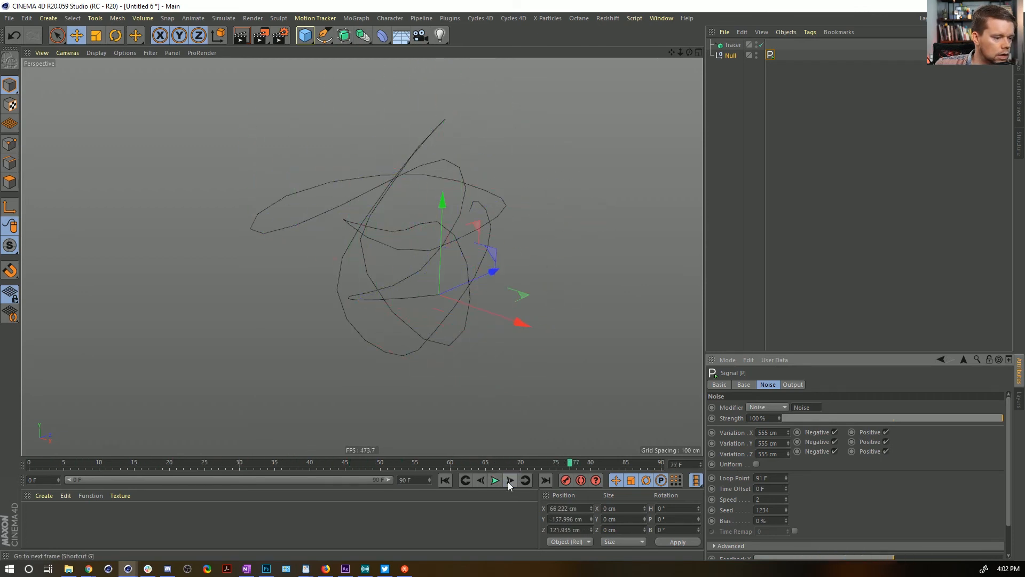
left_click(508, 482)
left_click(507, 481)
left_click(508, 481)
left_click(507, 481)
left_click(508, 482)
left_click(508, 481)
left_click(507, 482)
left_click(508, 482)
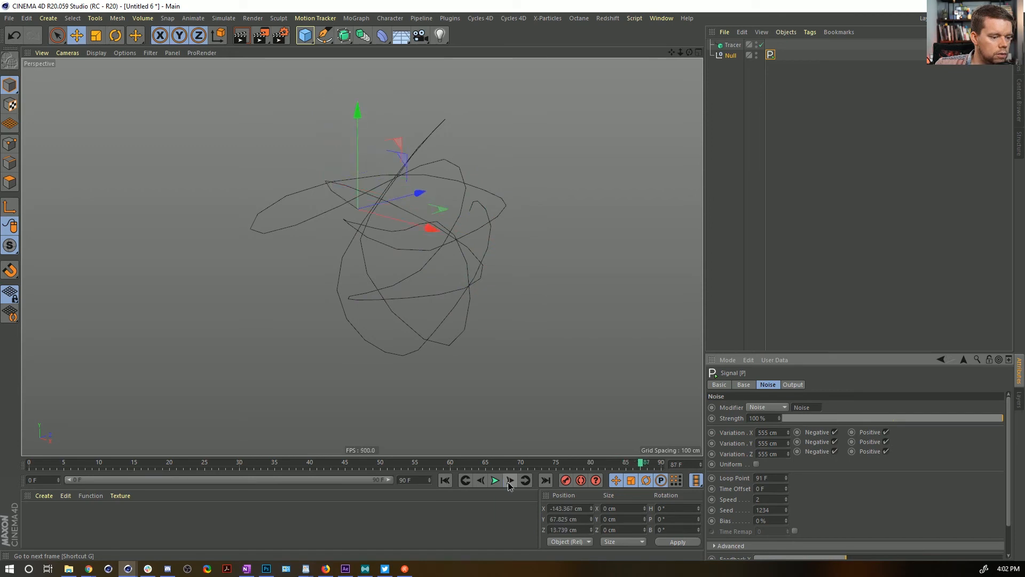
left_click(508, 481)
left_click(508, 481)
left_click(507, 482)
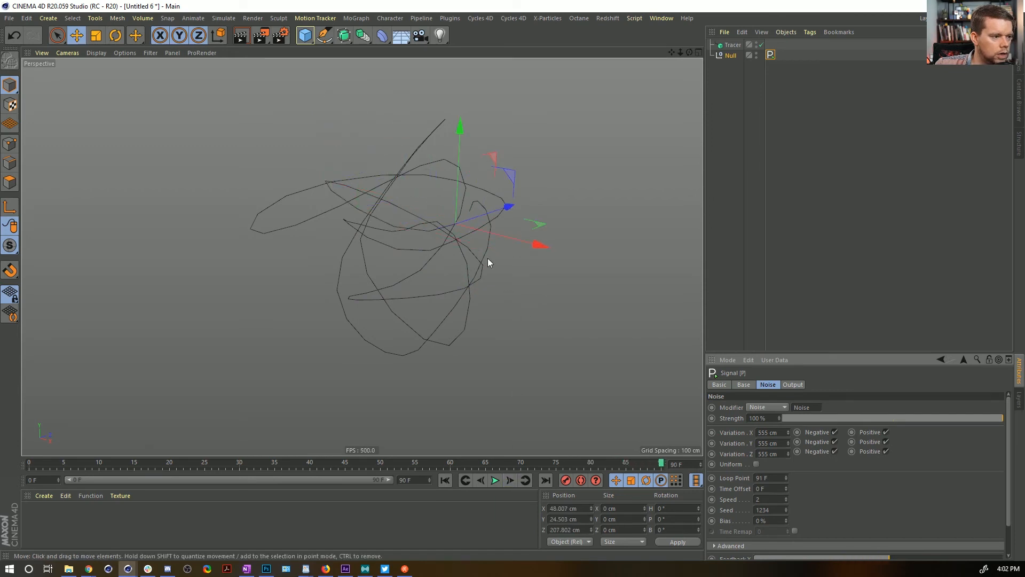
Set the Signal noise's loop point to 90 F and its speed to 1.5
left_click(786, 480)
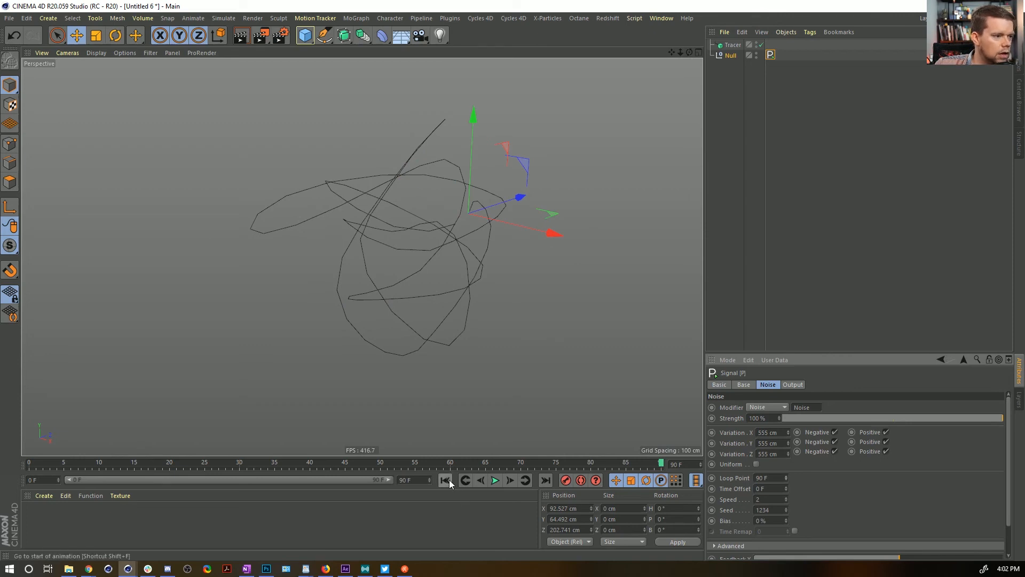
left_click(774, 499)
type("1.5")
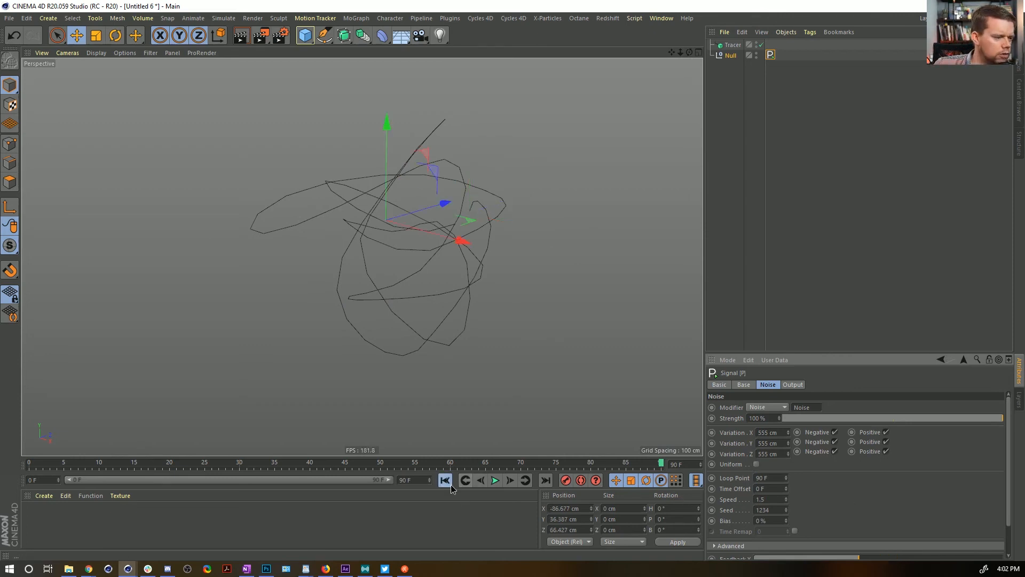
Replay the slower noise motion and stop at frame 90 to examine where the traced path's ends meet
left_click(495, 480)
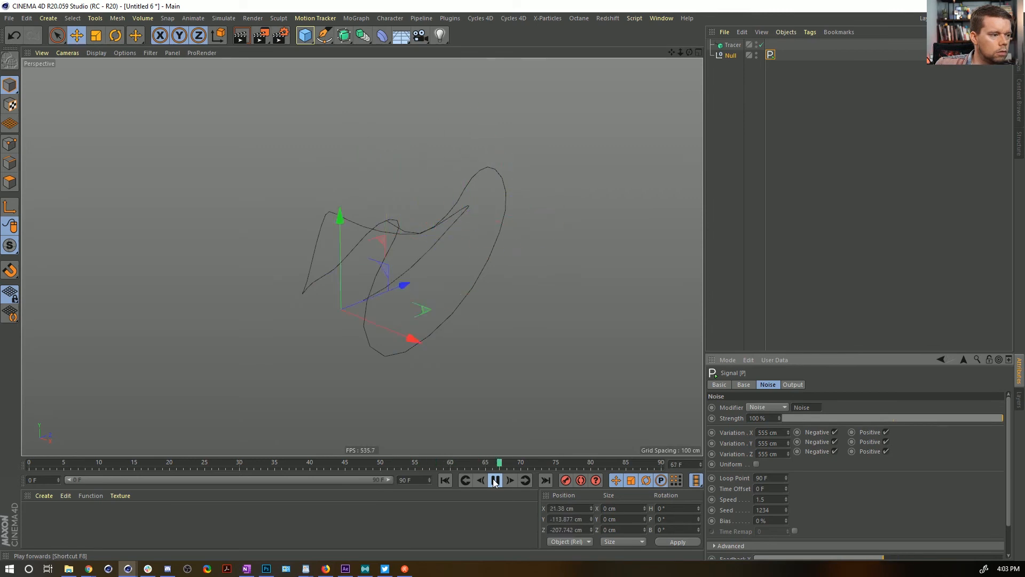
left_click(495, 481)
left_click(509, 480)
left_click(510, 480)
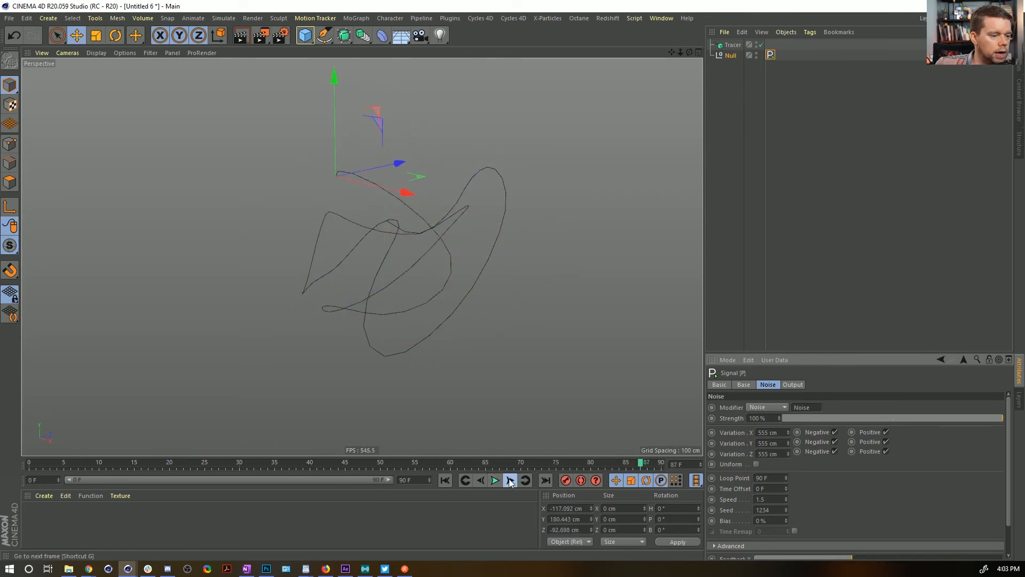
left_click(510, 480)
left_click(510, 480)
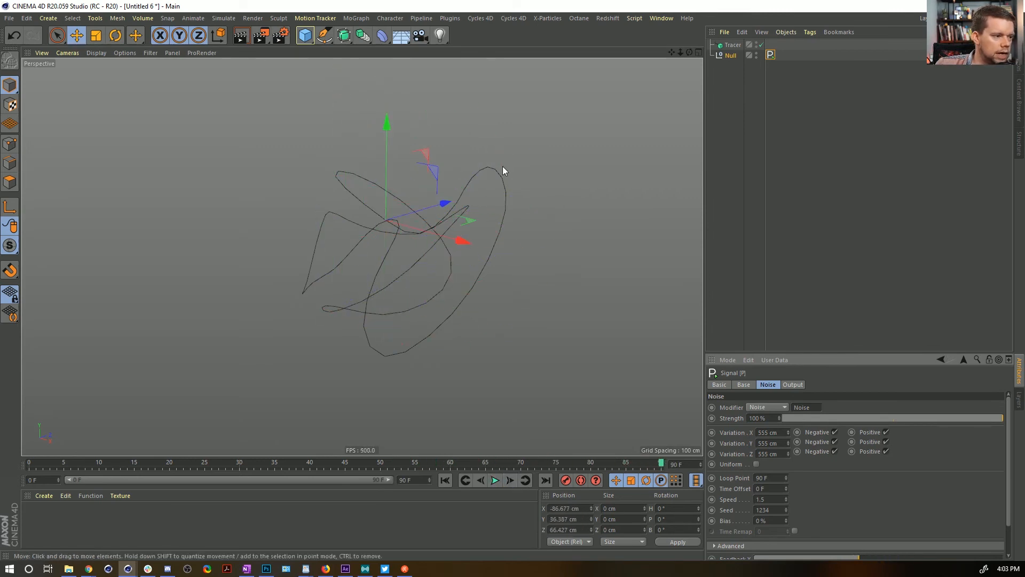
Convert the Tracer's current state into a separate spline object and disable the original Tracer
left_click(729, 46)
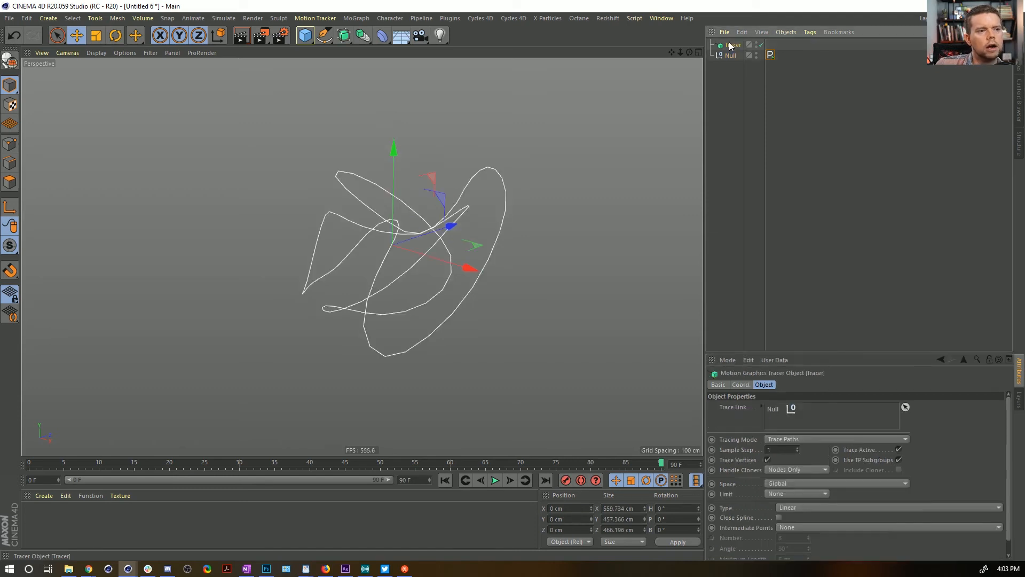
key("ctrl+z")
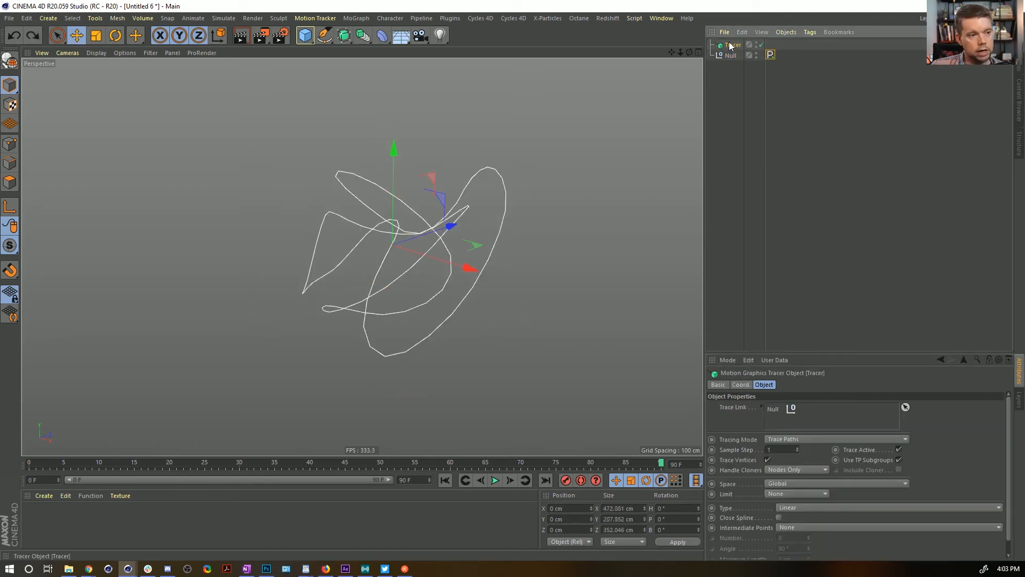
key("alt+c")
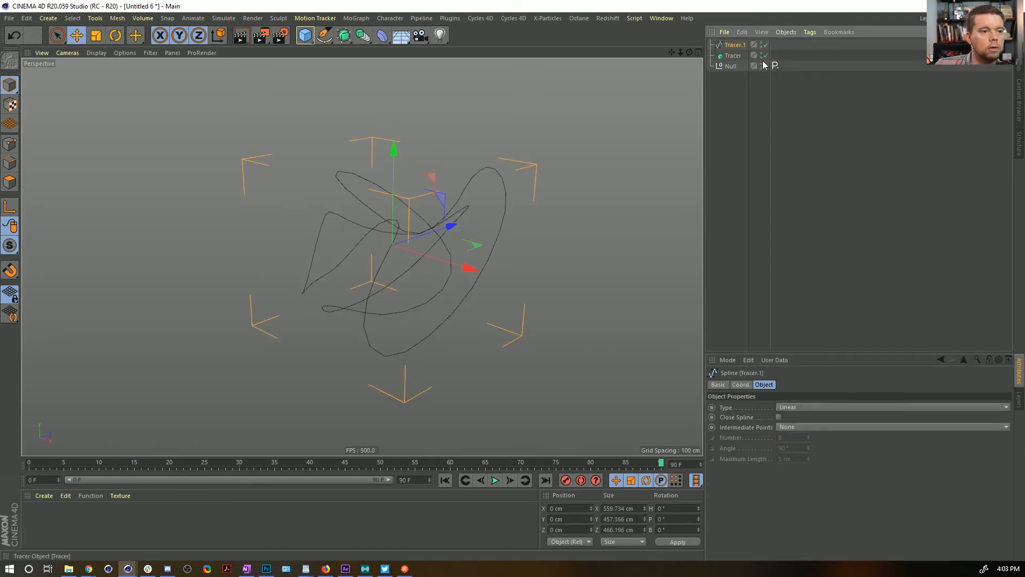
left_click(766, 56)
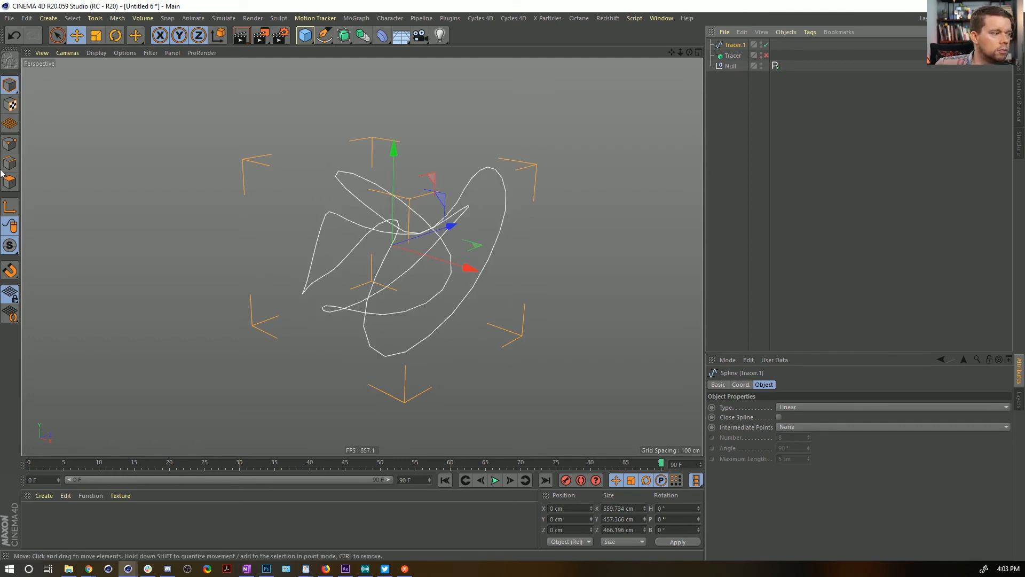
Switch the traced spline to point editing and select its end point where the path should close
left_click(9, 144)
left_click_drag(409, 194, 425, 235, "alt")
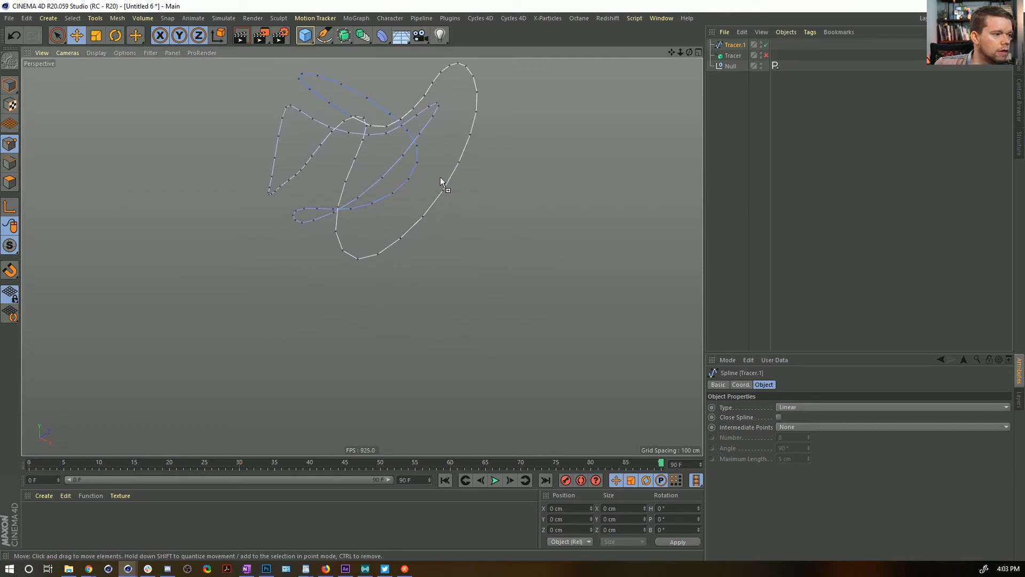
left_click(434, 164)
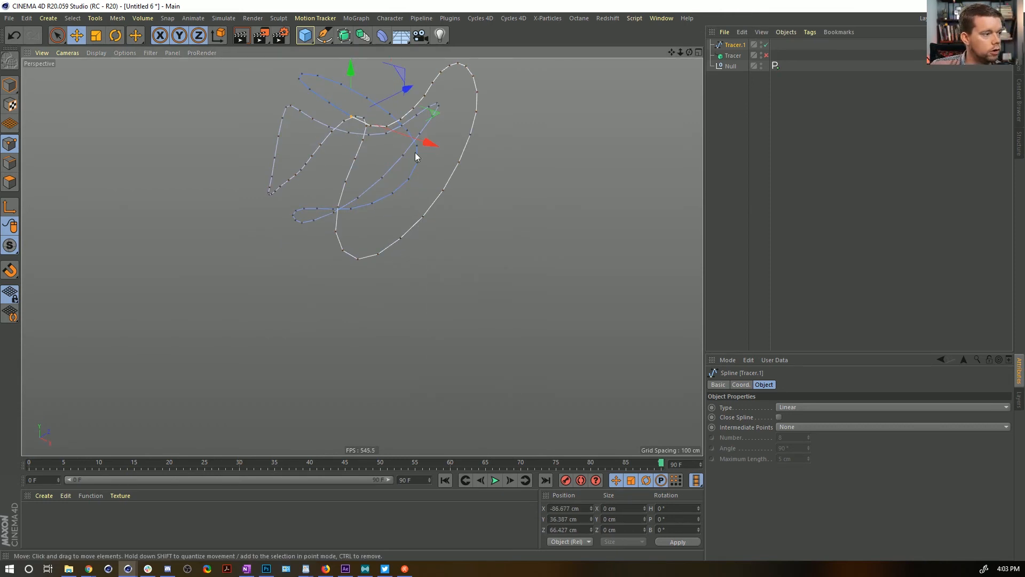
key("s")
right_click_drag(360, 264, 636, 247, "alt")
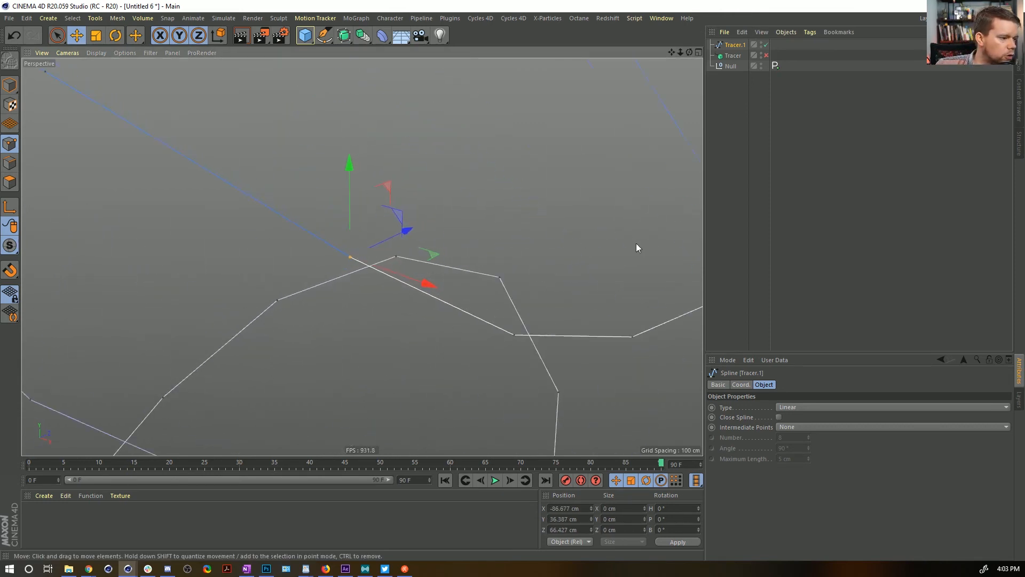
left_click(357, 267)
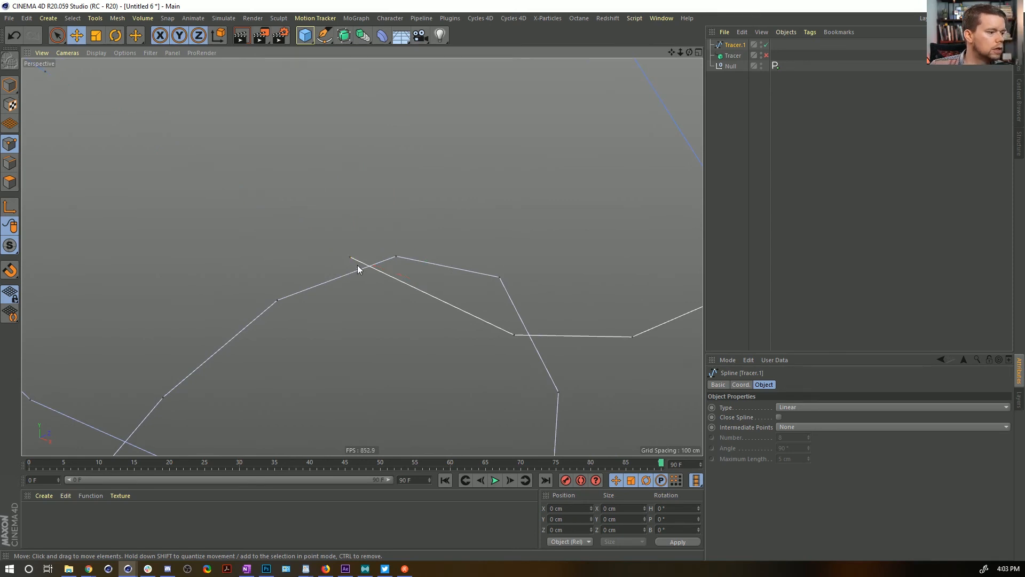
Close the traced spline and set its type to B-Spline with Uniform intermediate points
right_click_drag(358, 261, 57, 304, "alt")
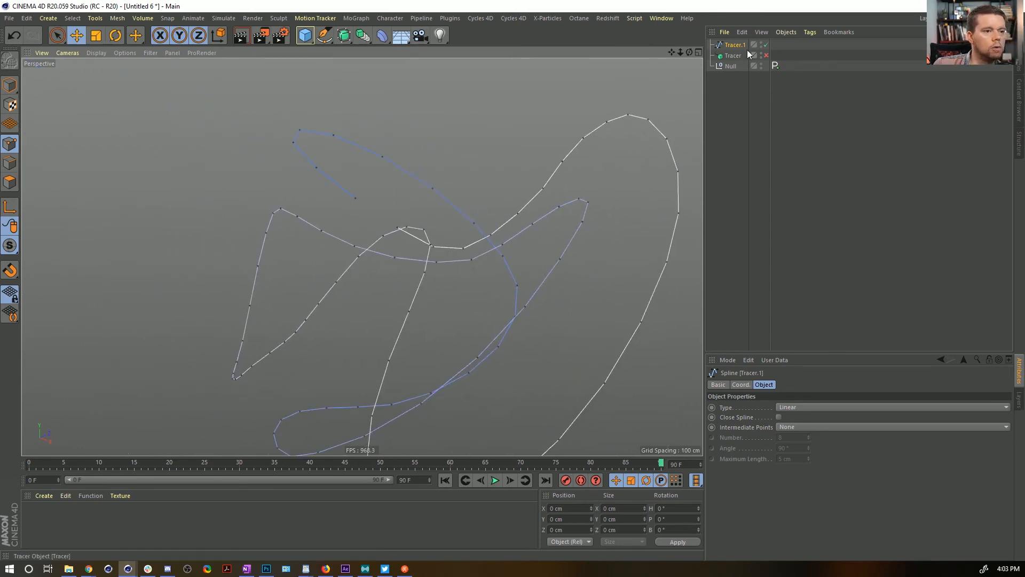
left_click(779, 417)
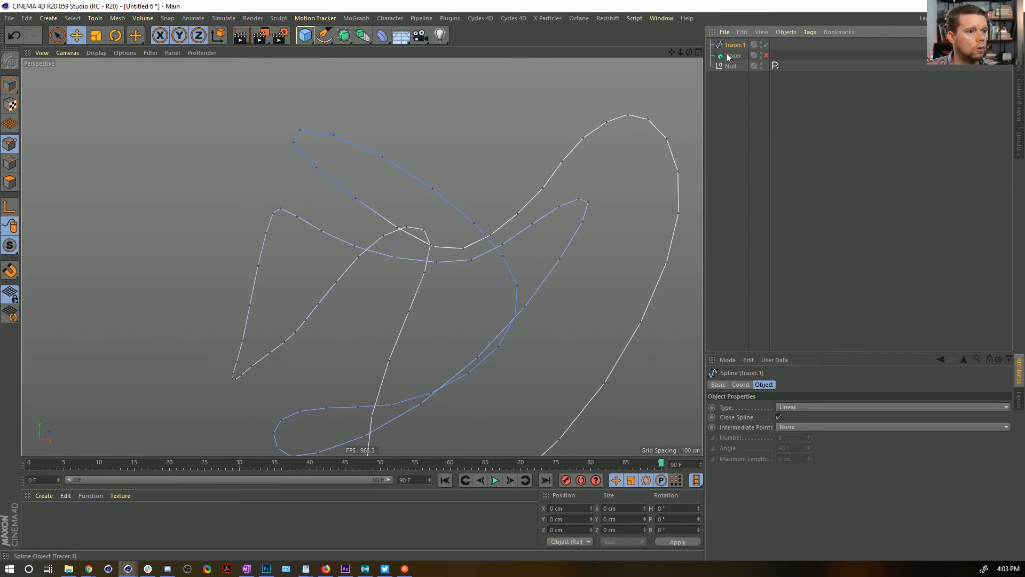
left_click(790, 408)
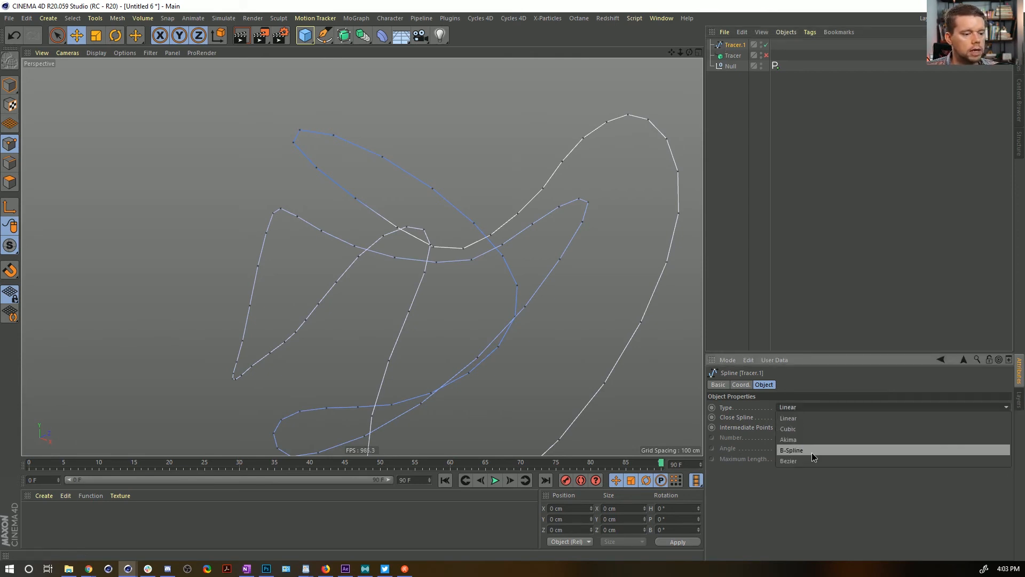
left_click(812, 450)
left_click(795, 427)
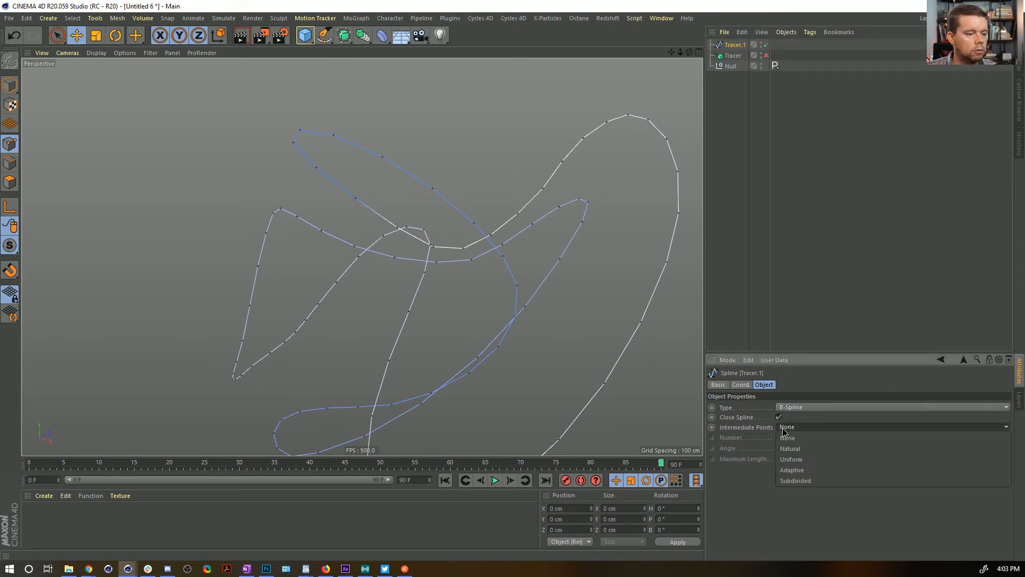
left_click(792, 458)
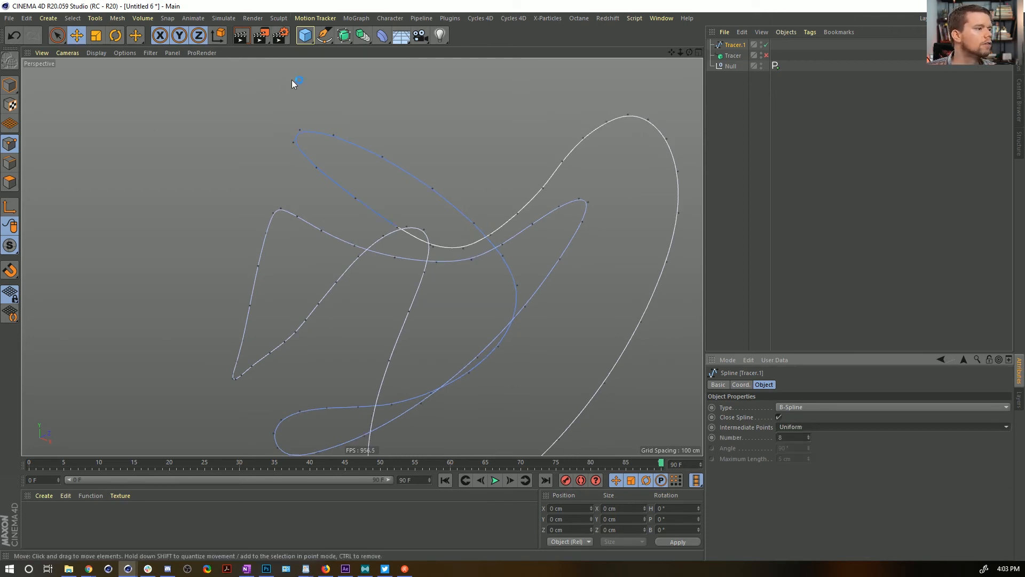
Create an n-Side spline and a Sweep object, and nest the n-Side and Tracer.1 splines under the Sweep
left_click(325, 40)
left_click(460, 108)
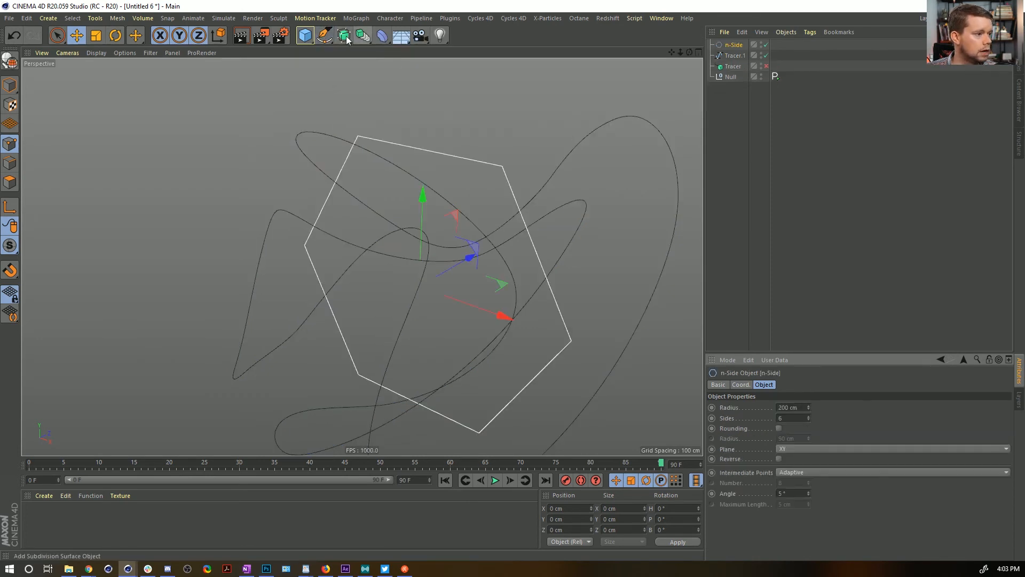
left_click(346, 40)
left_click(377, 89)
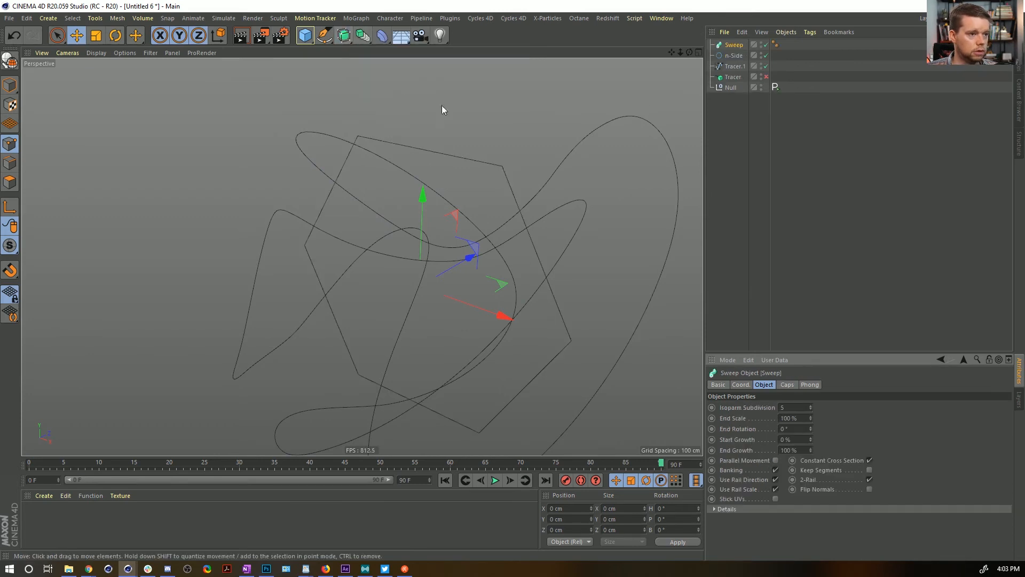
left_click(734, 56)
left_click(738, 65, "ctrl")
left_click_drag(737, 48, 735, 49)
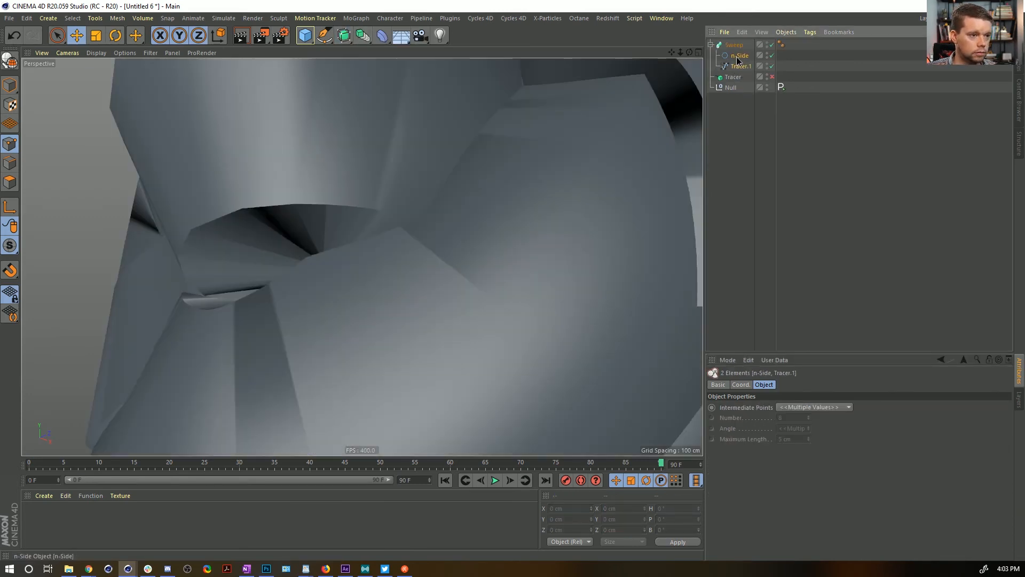
Scale the n-Side profile down until the sweep forms a thin tube along the traced path
key("t")
left_click_drag(582, 115, 302, 306)
left_click_drag(337, 271, 678, 165, "alt")
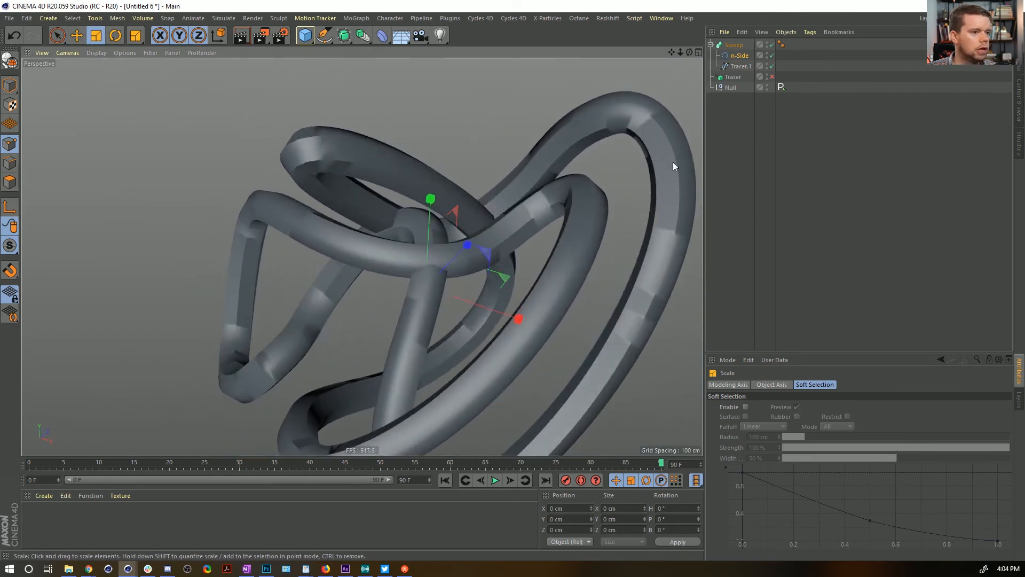
With Live Selection, select Tracer.1 spline points at the overlapping loop and move them along the X axis to separate the tubes
left_click(740, 66)
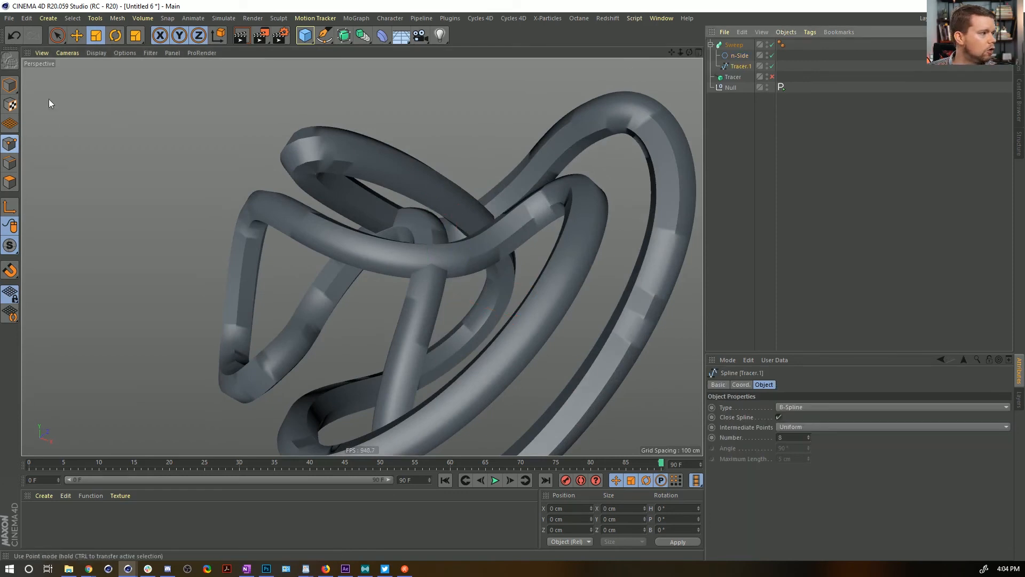
left_click(57, 36)
left_click_drag(384, 192, 612, 143, "alt")
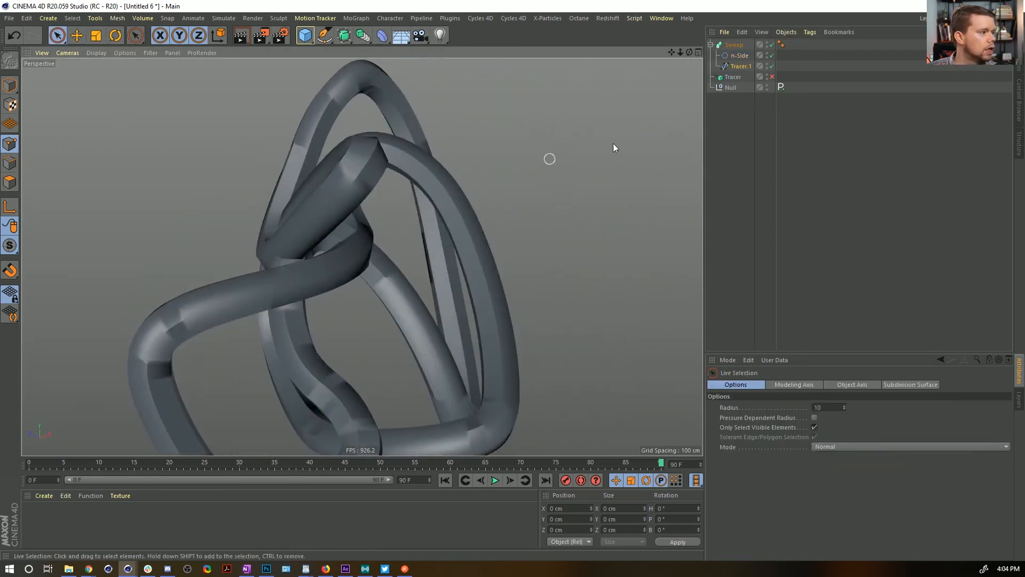
left_click(745, 65)
left_click_drag(82, 63, 238, 245, "alt")
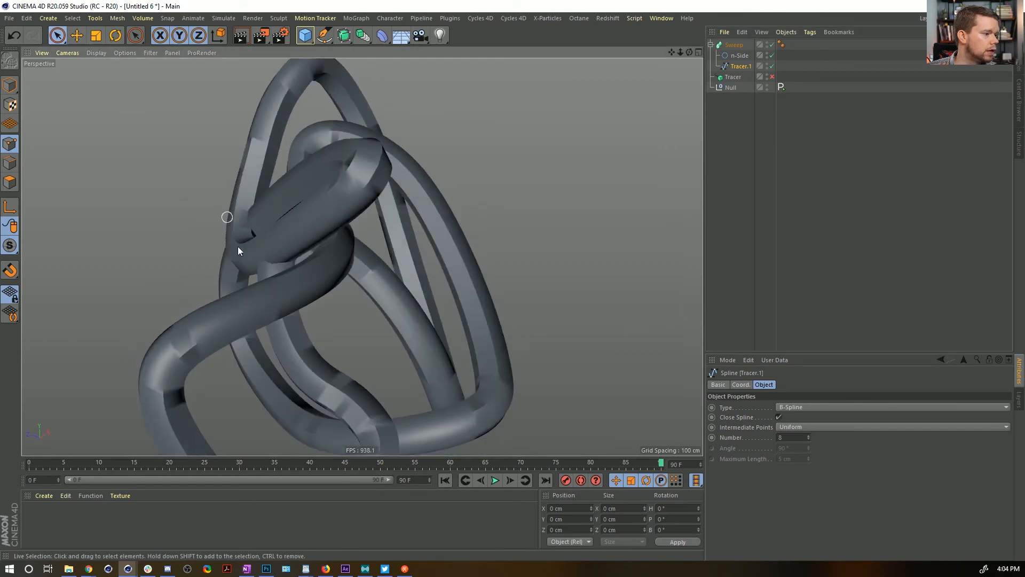
left_click(230, 255)
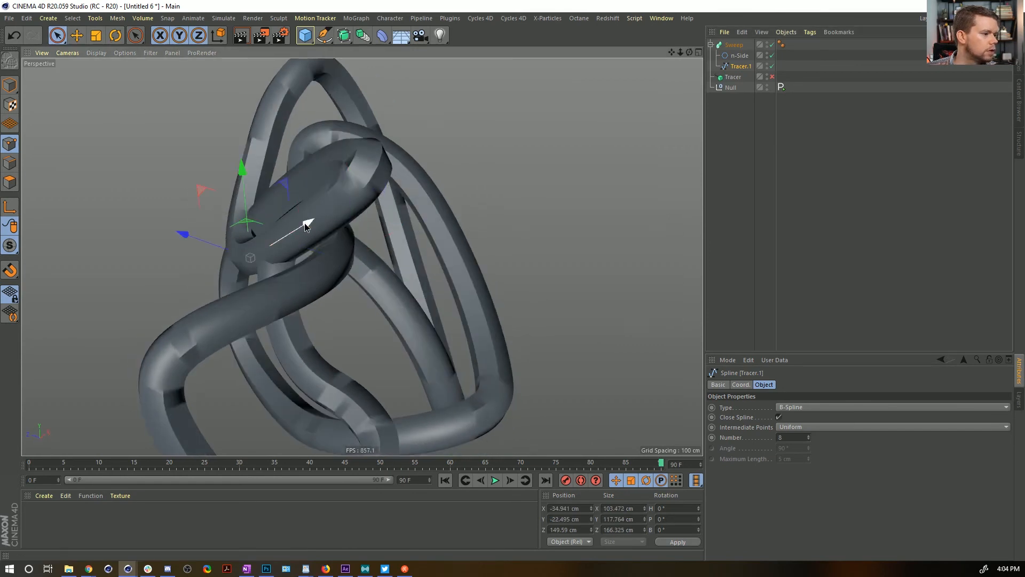
left_click_drag(304, 223, 381, 187)
Add another spline point near the upper loop to the selection, raise the points, and grow the selection
left_click(264, 219, "shift")
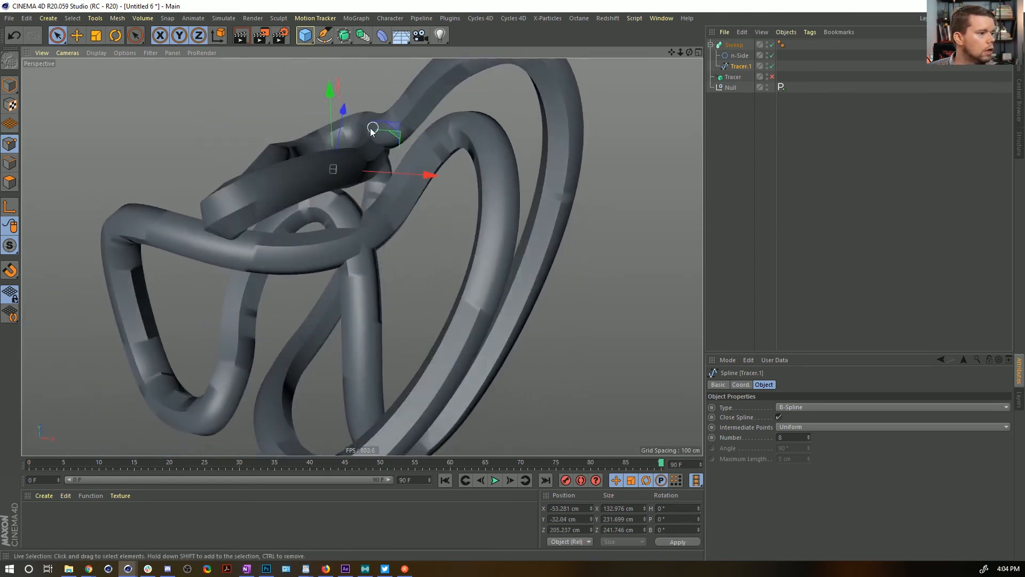
left_click_drag(364, 125, 378, 85)
key("u")
key("y")
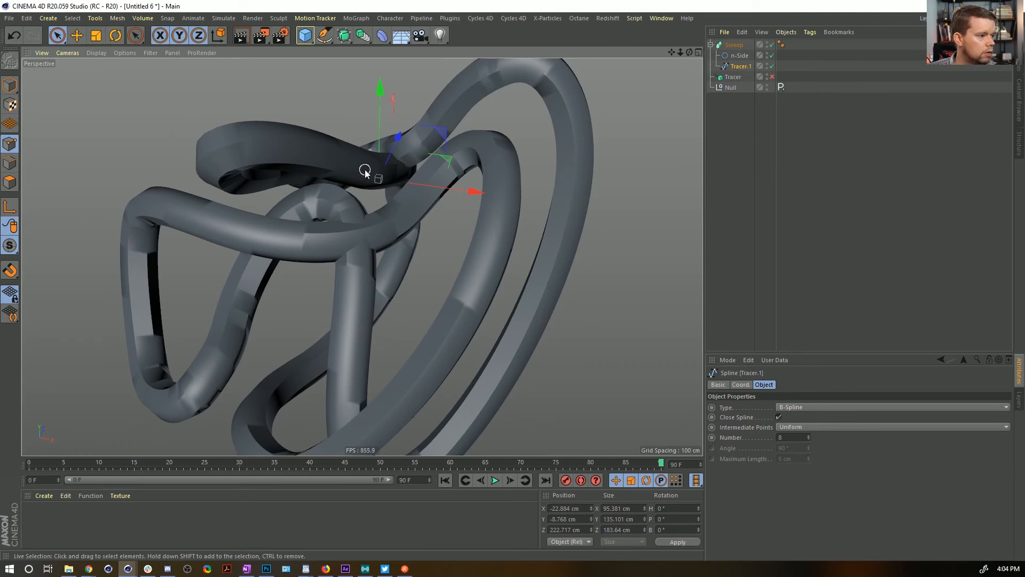
Select the spline point where the upper loop meets its neighbour, grow the selection, lower the points along Y, and grow it again
left_click(393, 174)
key("u")
key("y")
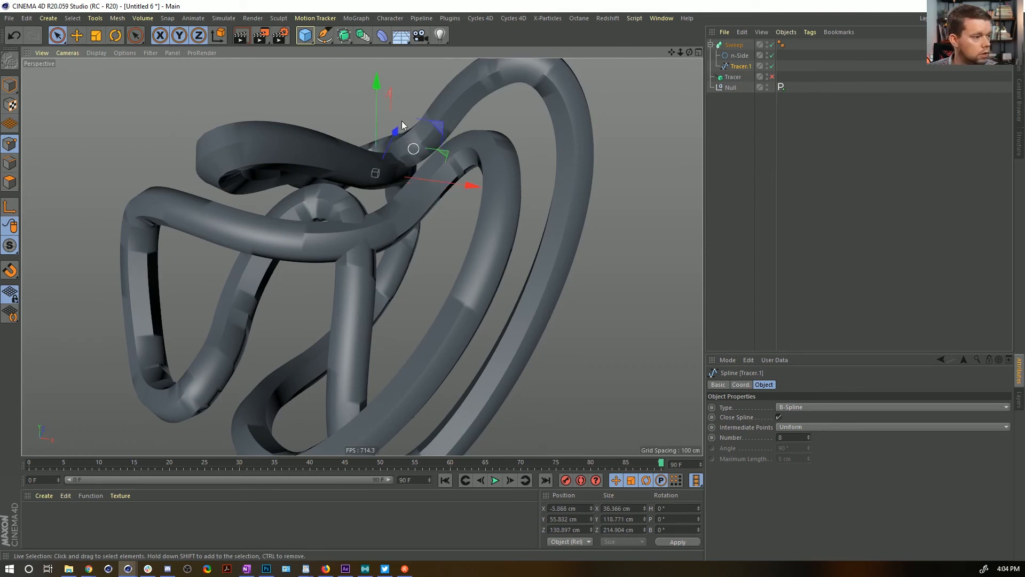
mouse_move(378, 78)
left_mouse_down()
mouse_move(383, 89)
mouse_move(373, 92)
left_mouse_up()
key("u")
key("y")
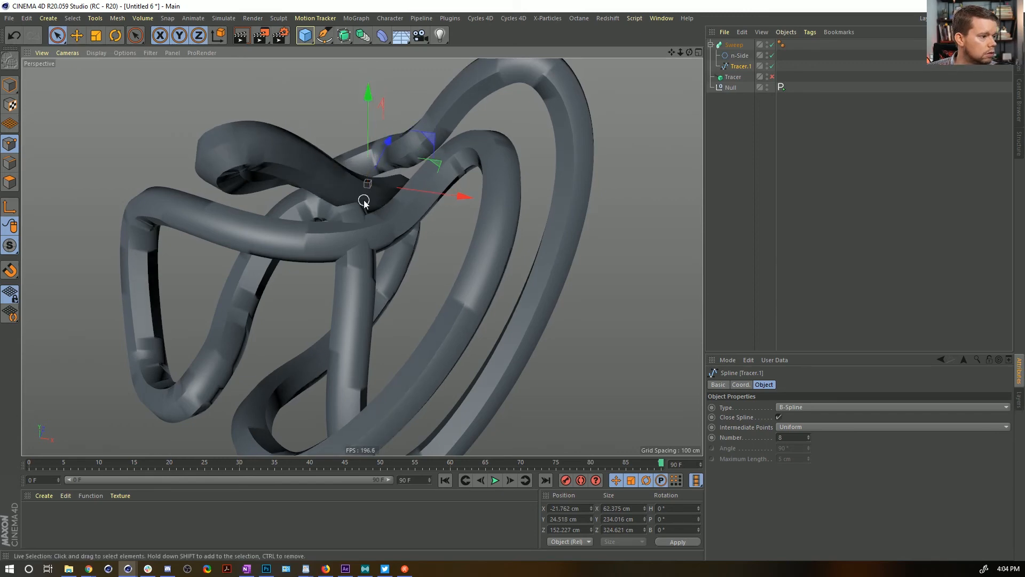
Select the spline points around the central crossing and move them away from the intersecting tube
left_click(365, 197)
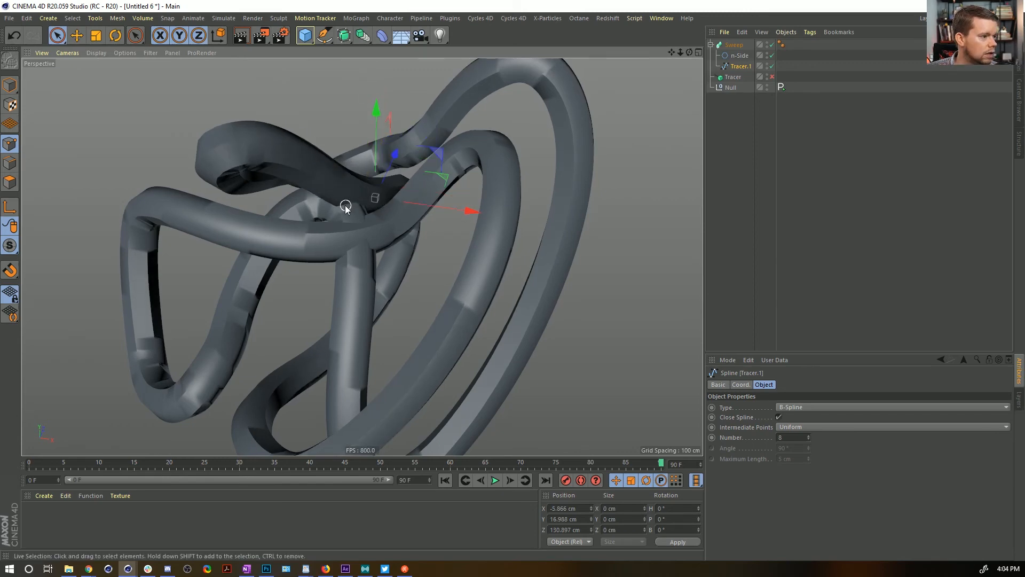
left_click_drag(322, 204, 402, 267, "alt")
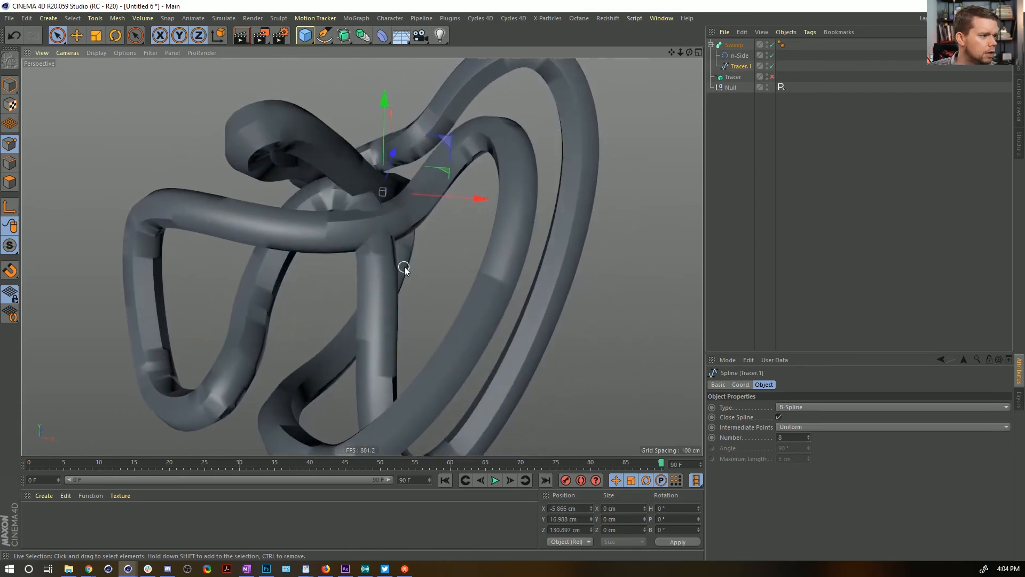
left_click(330, 230)
left_click_drag(342, 236, 418, 267, "alt")
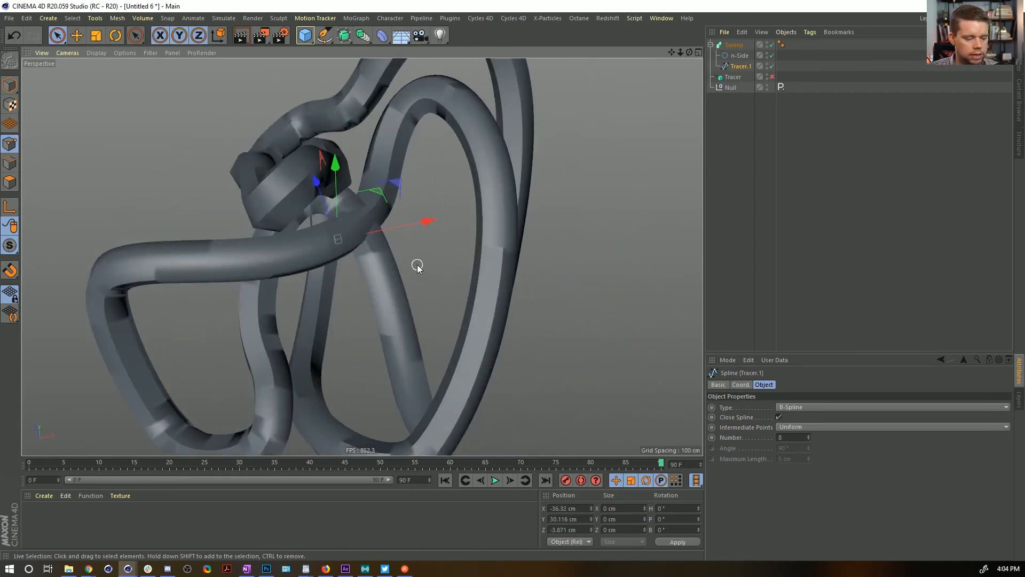
left_click_drag(373, 190, 267, 128)
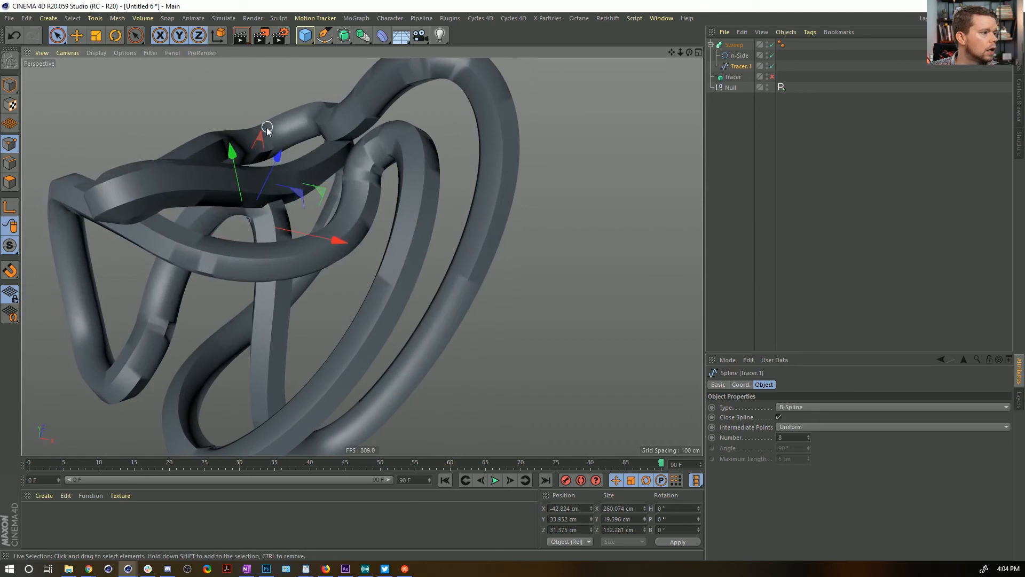
Adjust the height of the spline points on the upper bend to clear the remaining overlap between tubes
left_click(300, 186)
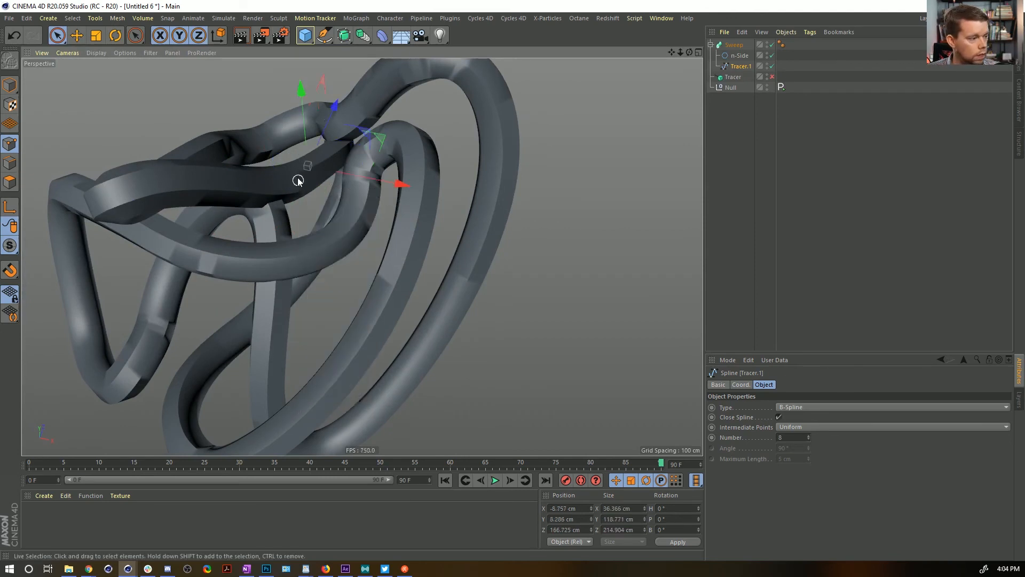
left_click_drag(304, 147, 348, 119)
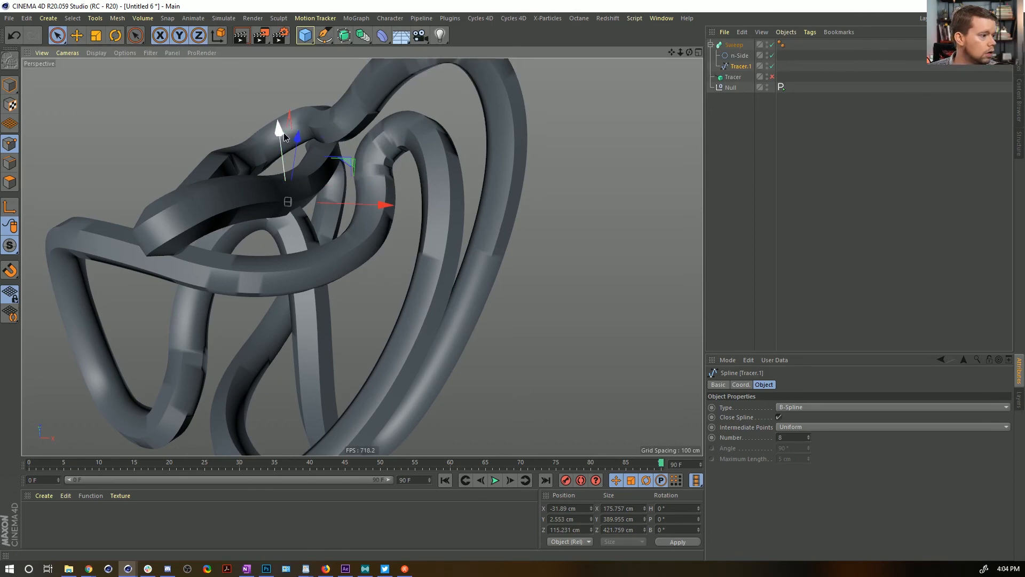
left_click_drag(283, 132, 352, 197)
right_click(351, 194)
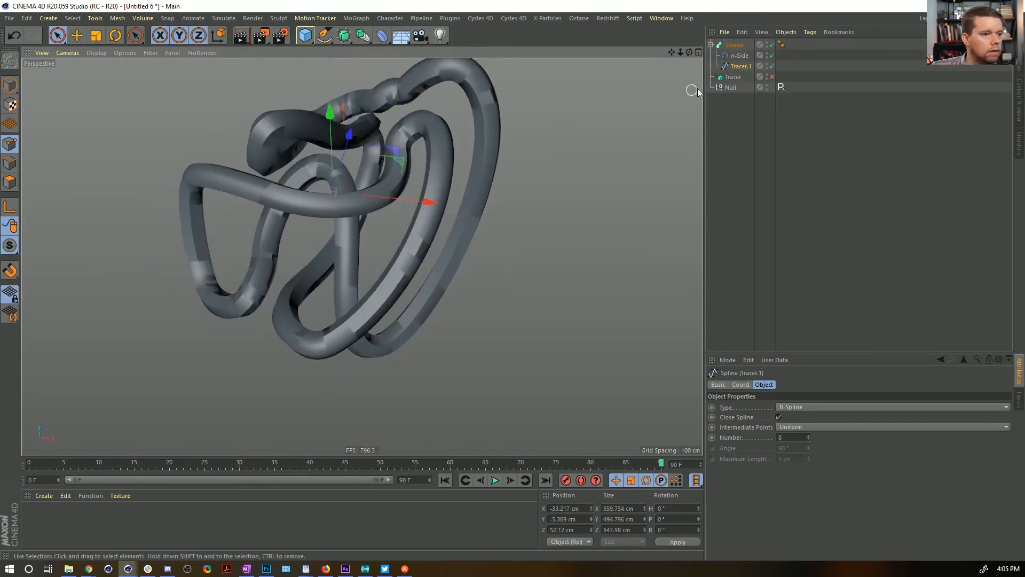
left_click(57, 35)
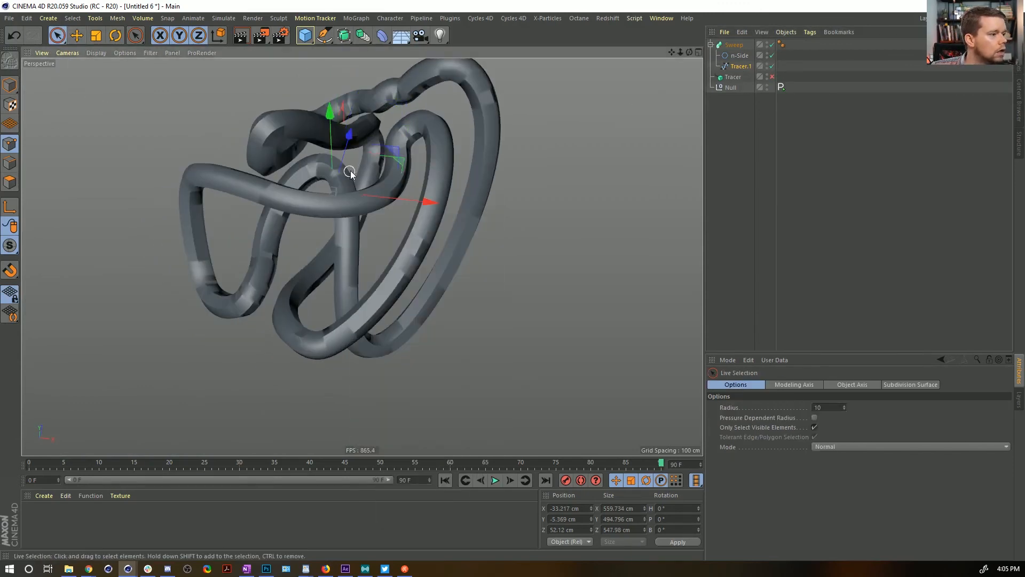
right_click(351, 169)
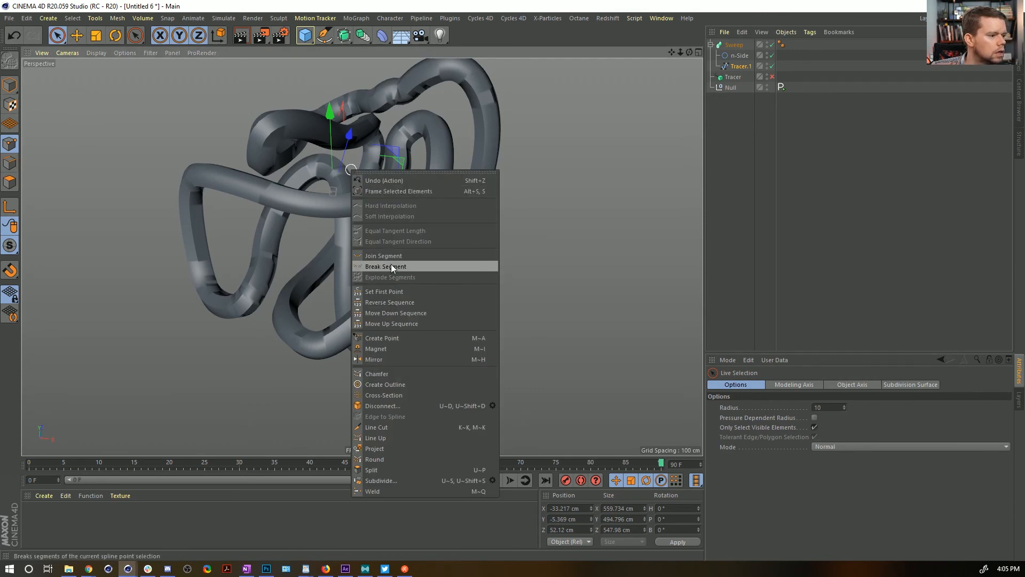
key("Escape")
Deselect the spline points and switch the viewport display to Gouraud Shading (Lines)
left_click_drag(485, 187, 379, 164, "alt")
left_click(441, 106)
left_click(435, 104)
key("n")
key("b")
scroll(388, 201, "up", 2)
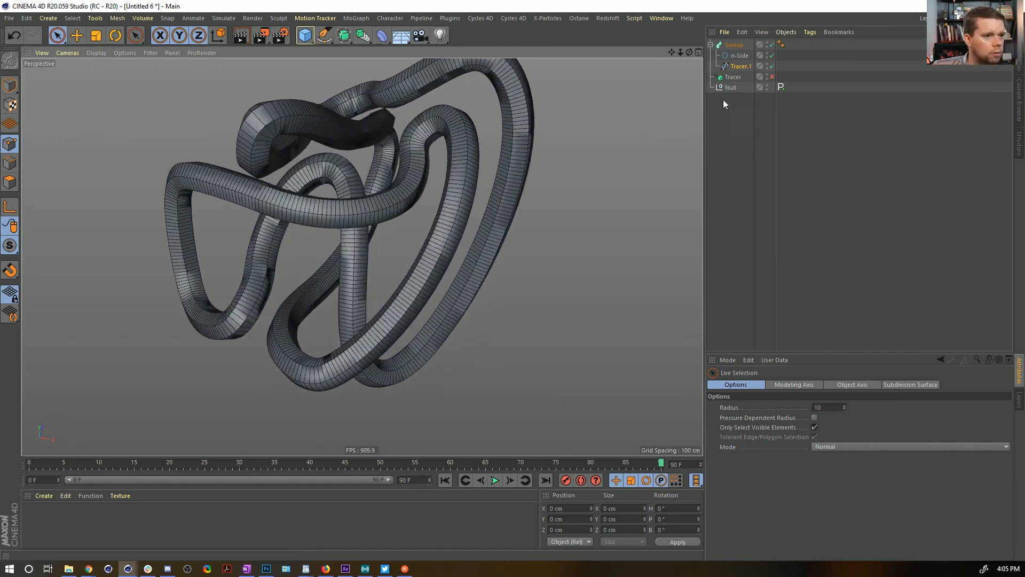
Reduce the Tracer.1 spline's number of intermediate points to 1
left_click(738, 66)
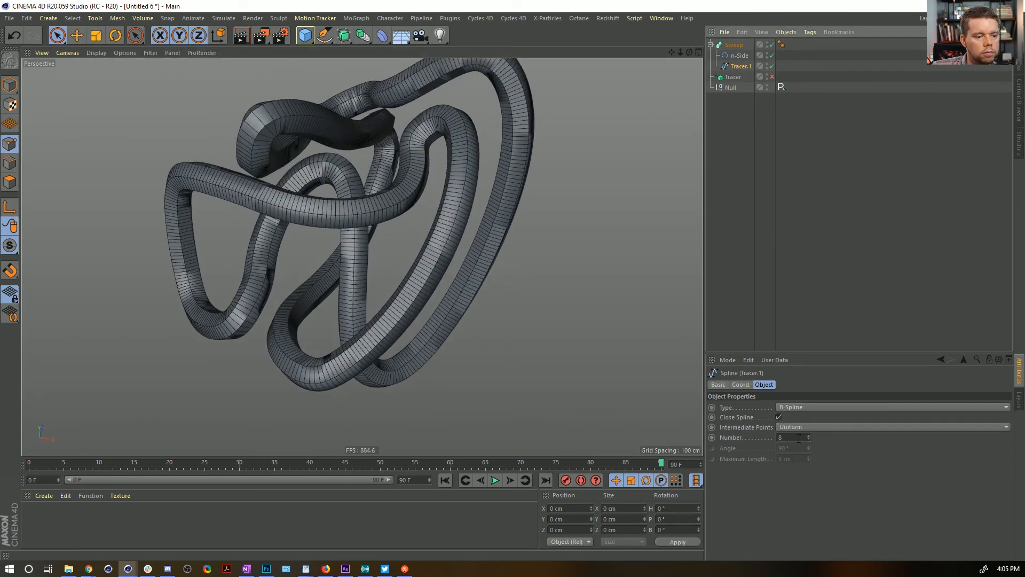
double_click(795, 437)
type("2")
key("Return")
left_click(809, 439)
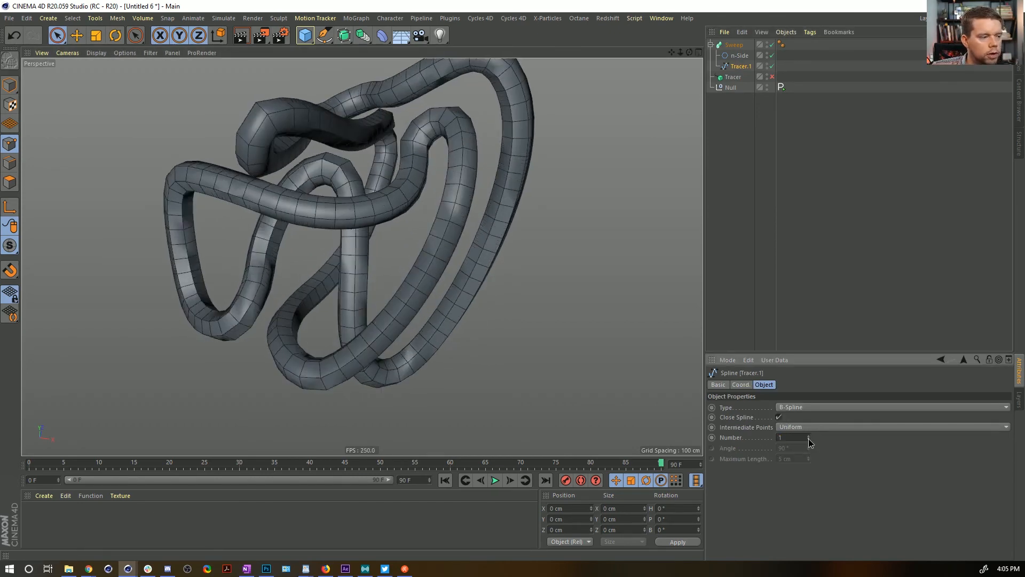
Add a Subdivision Surface, nest the Sweep under it to smooth the tube, and clear the object selection
left_click(344, 35)
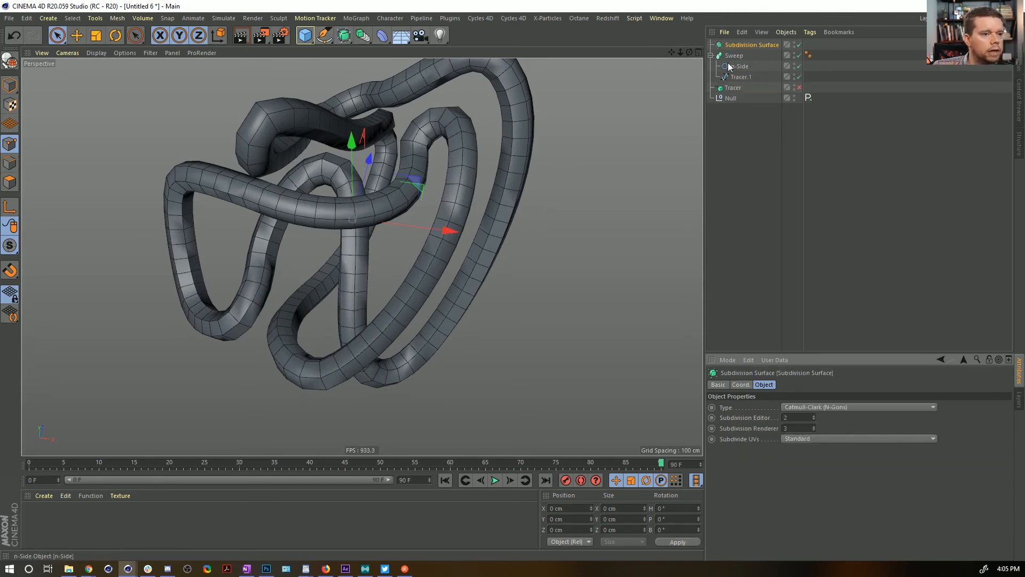
left_click_drag(735, 58, 744, 46)
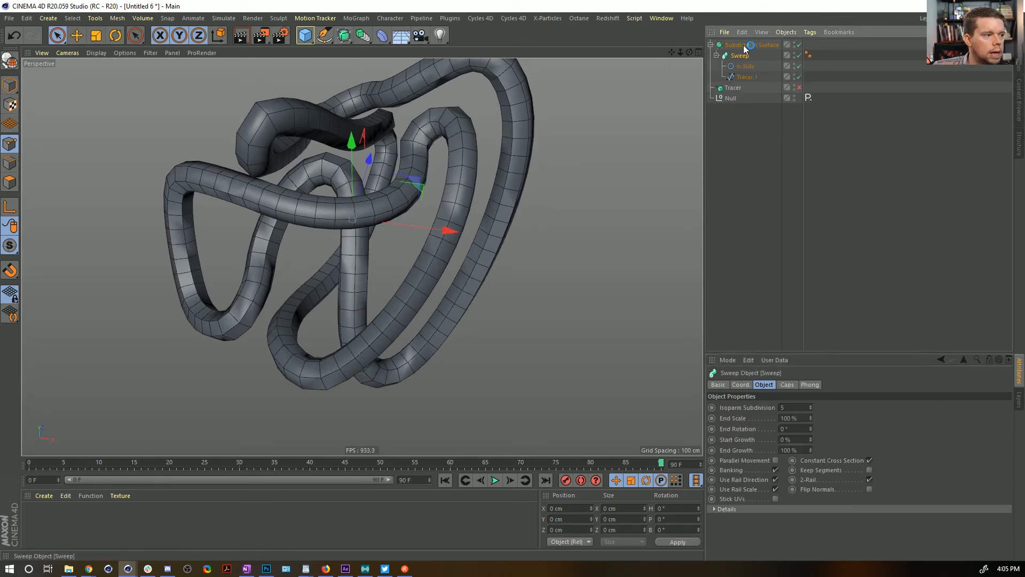
left_click(750, 45)
left_click_drag(530, 120, 461, 166, "alt")
left_click(733, 148)
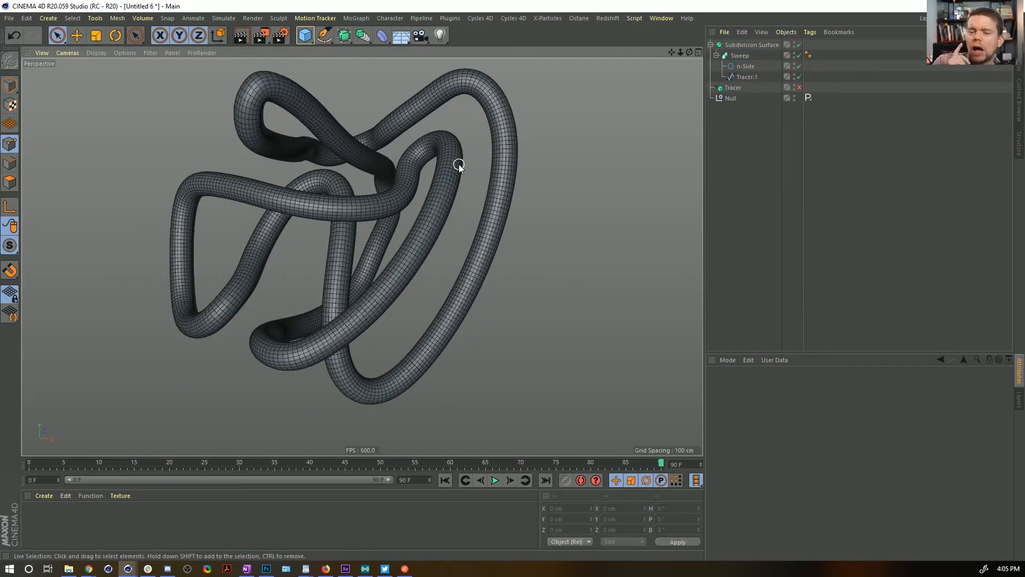
Create a new standard material and frame the smoothed tube from a closer angle
double_click(46, 510)
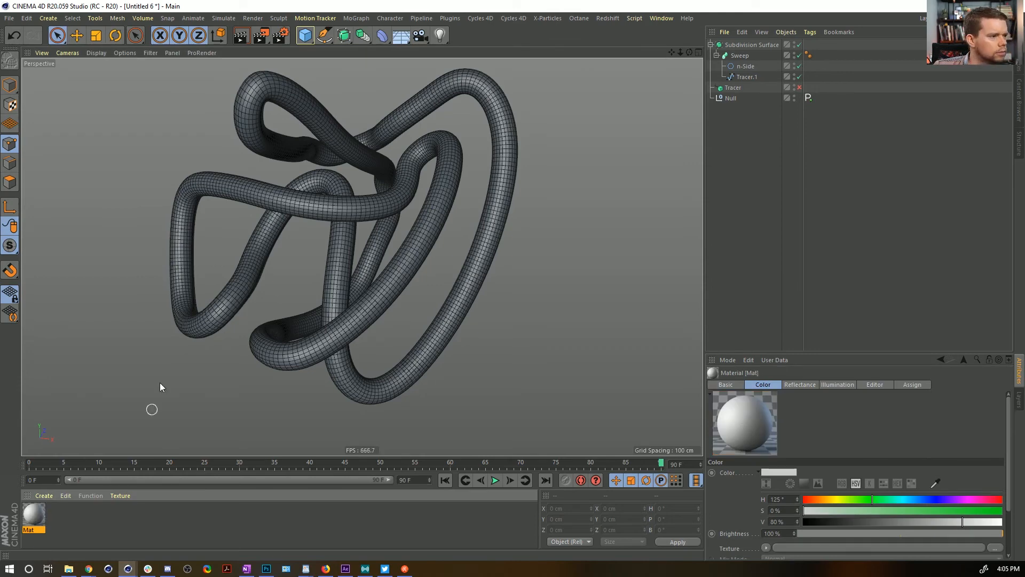
left_click_drag(328, 264, 363, 277, "alt")
left_click_drag(450, 273, 340, 232, "alt")
scroll(341, 231, "up", 4)
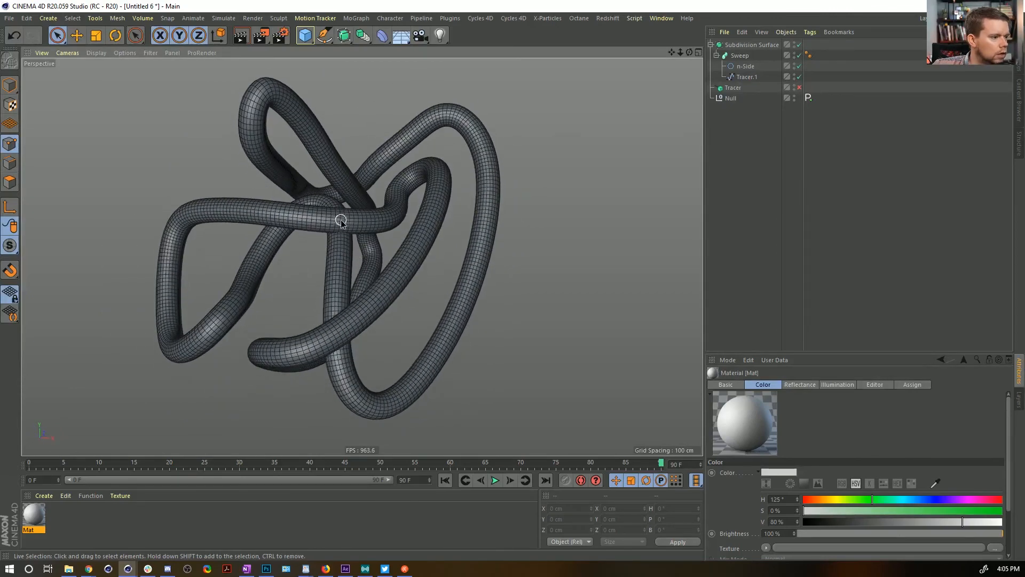
scroll(326, 227, "up", 1)
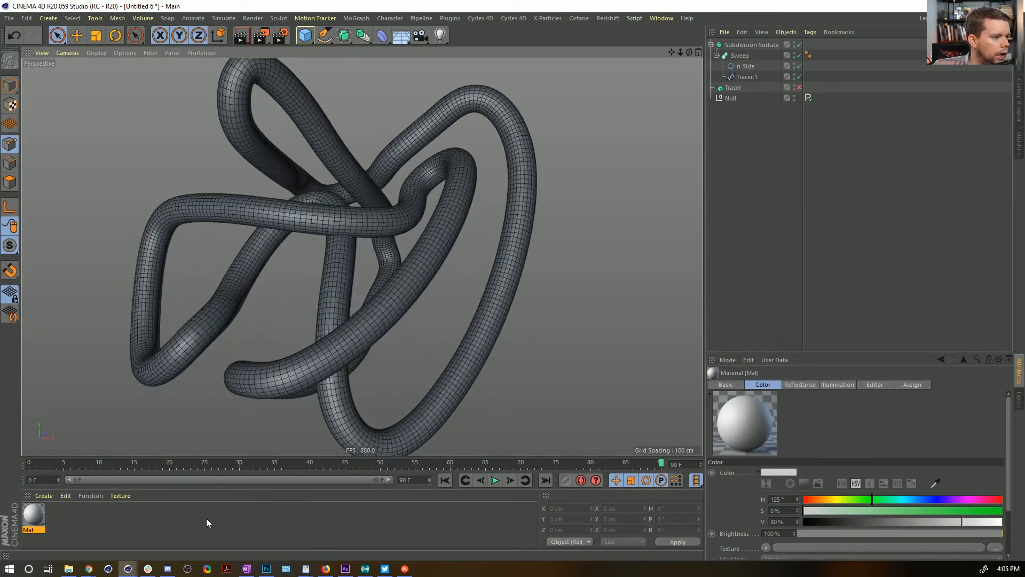
Select the Tracer.1 spline point at the tight bend beside the inner loop, growing the selection repeatedly and nudging the points upward
left_click(33, 522)
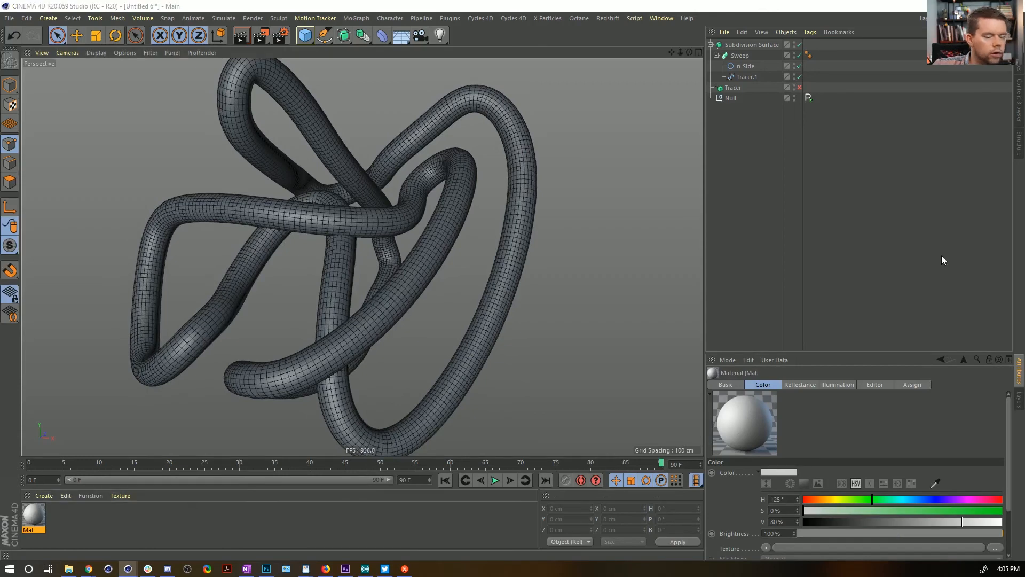
left_click_drag(335, 241, 401, 222, "alt")
left_click(747, 76)
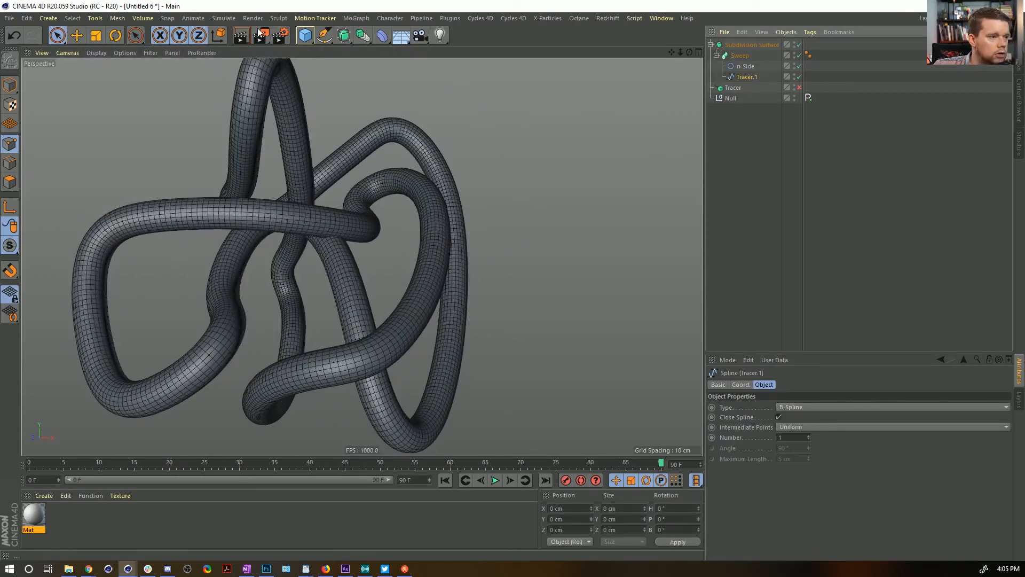
left_click(355, 225)
key("u")
key("y")
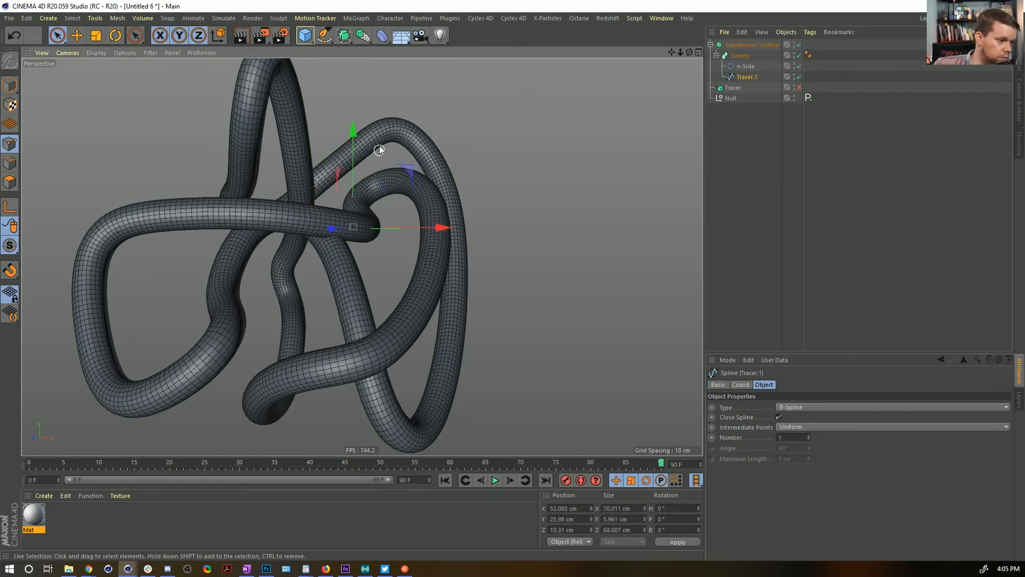
key("u")
key("y")
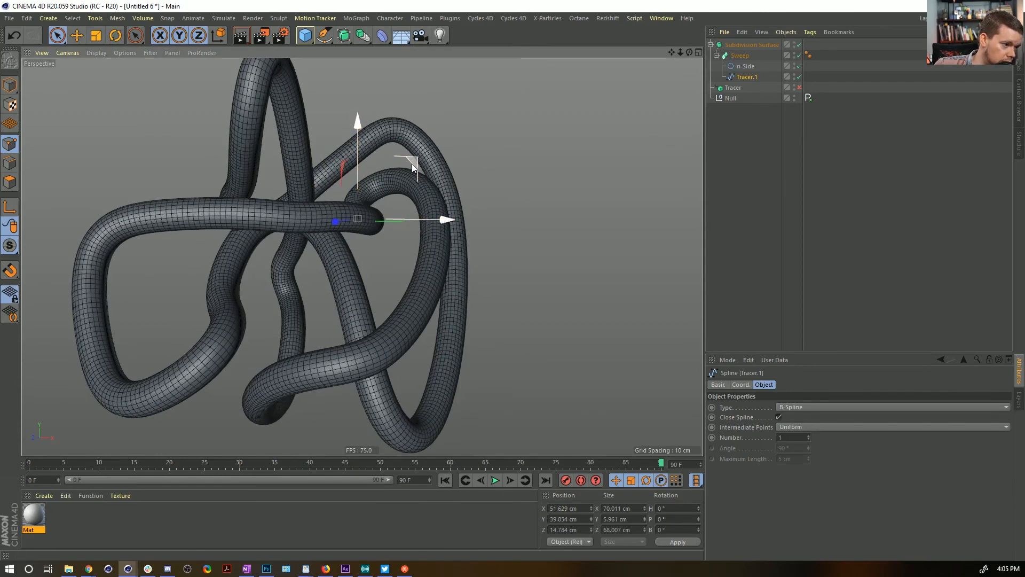
key("u")
key("y")
left_click_drag(393, 164, 399, 157)
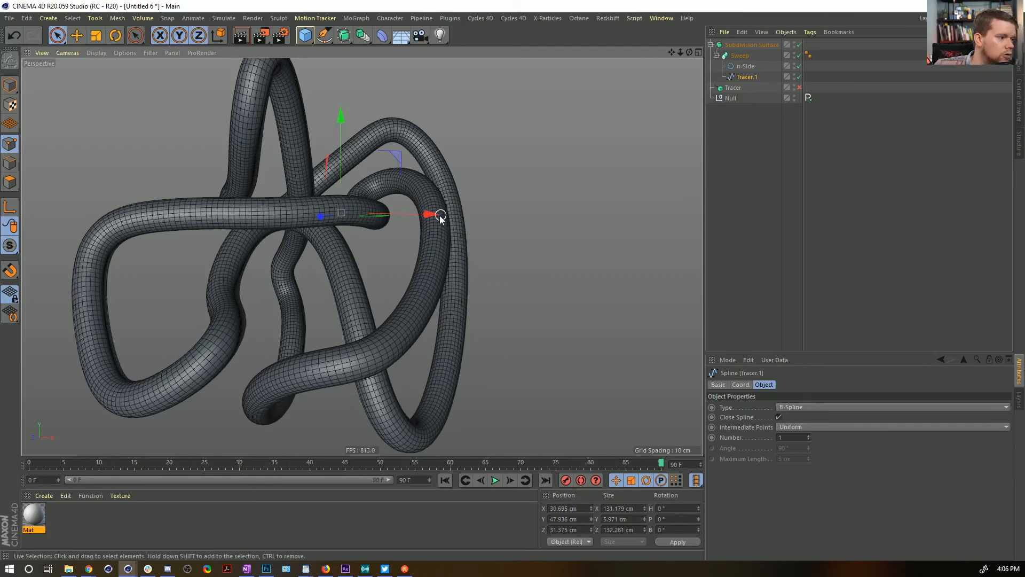
left_click_drag(438, 217, 438, 262, "alt")
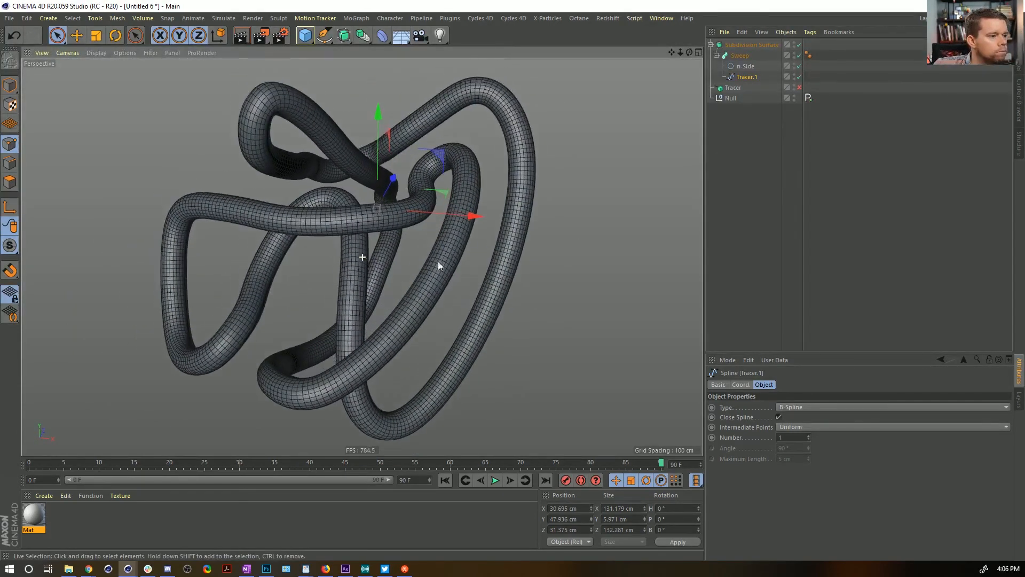
Deselect the spline and apply the Mat material to the Subdivision Surface
left_click(731, 260)
left_click_drag(31, 518, 746, 44)
left_click(33, 515)
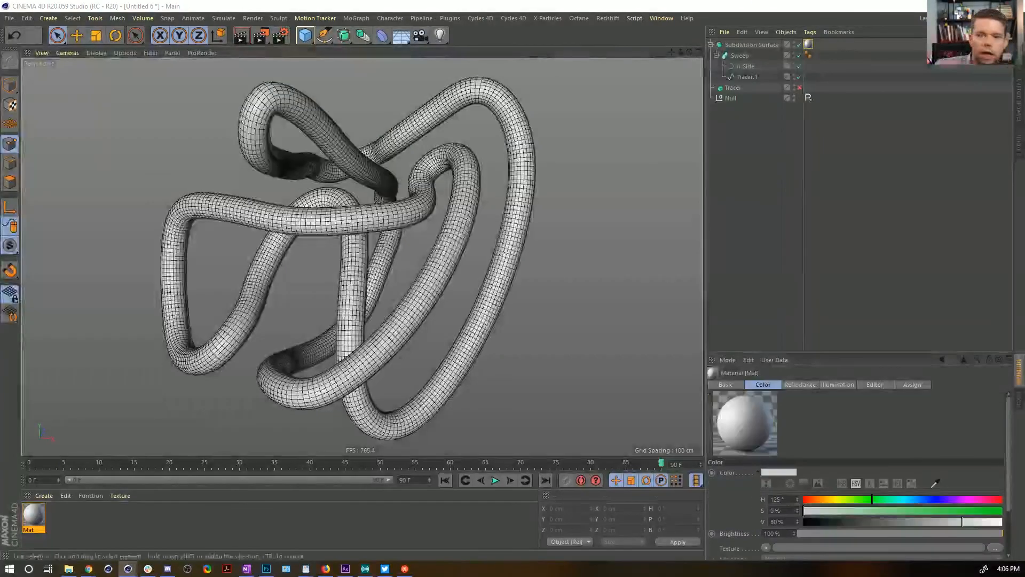
Load a Gradient shader into the material's Color texture and set the gradient type to 2D - V
double_click(33, 515)
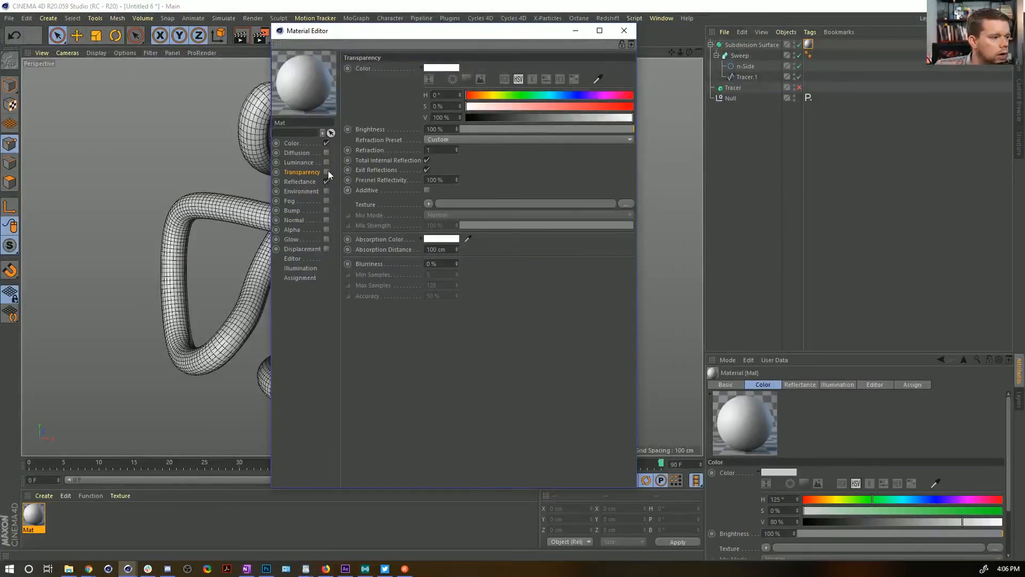
left_click(297, 144)
left_click(401, 143)
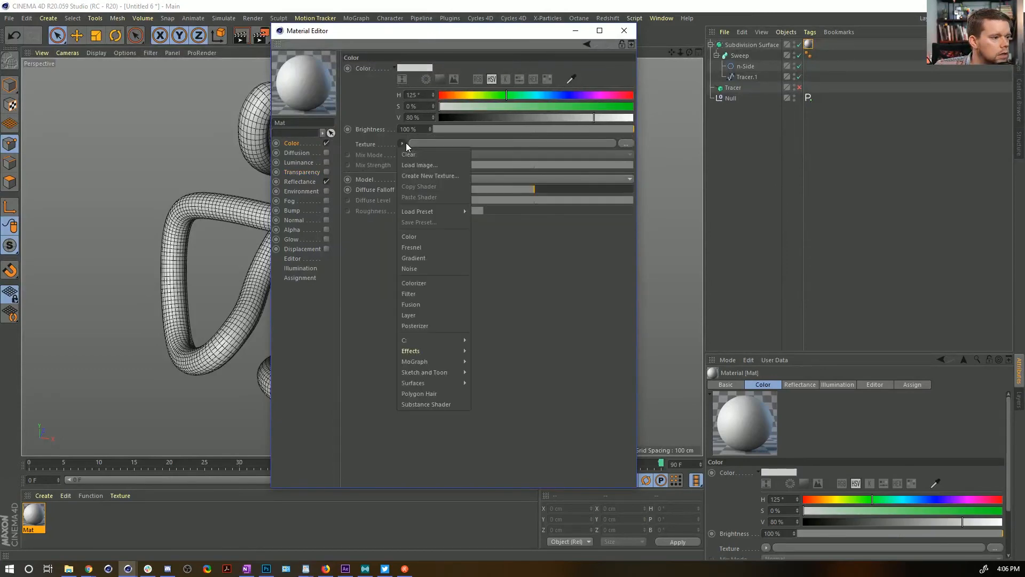
left_click(438, 249)
left_click_drag(442, 31, 683, 58)
left_click(652, 191)
left_click(747, 199)
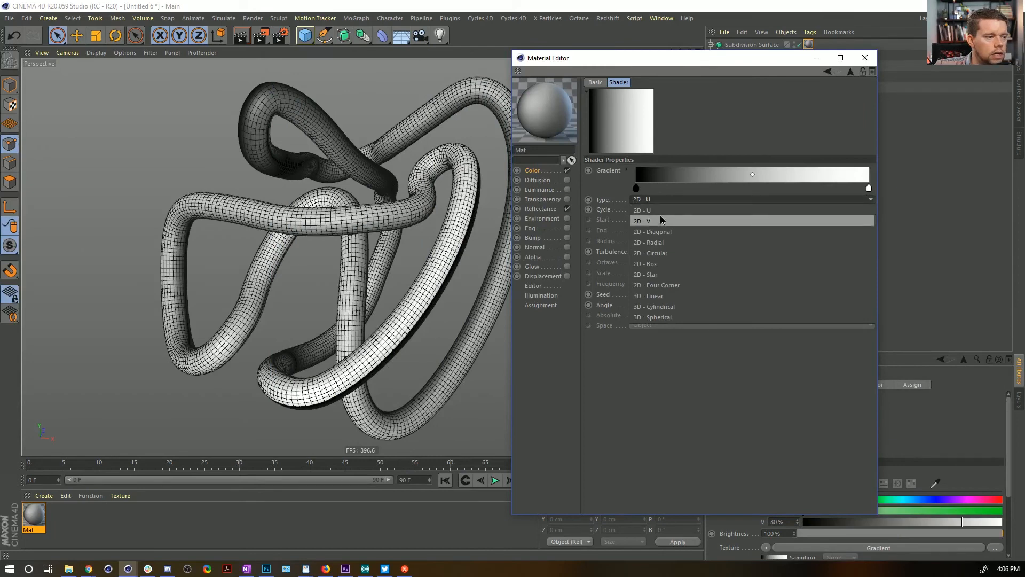
left_click(657, 219)
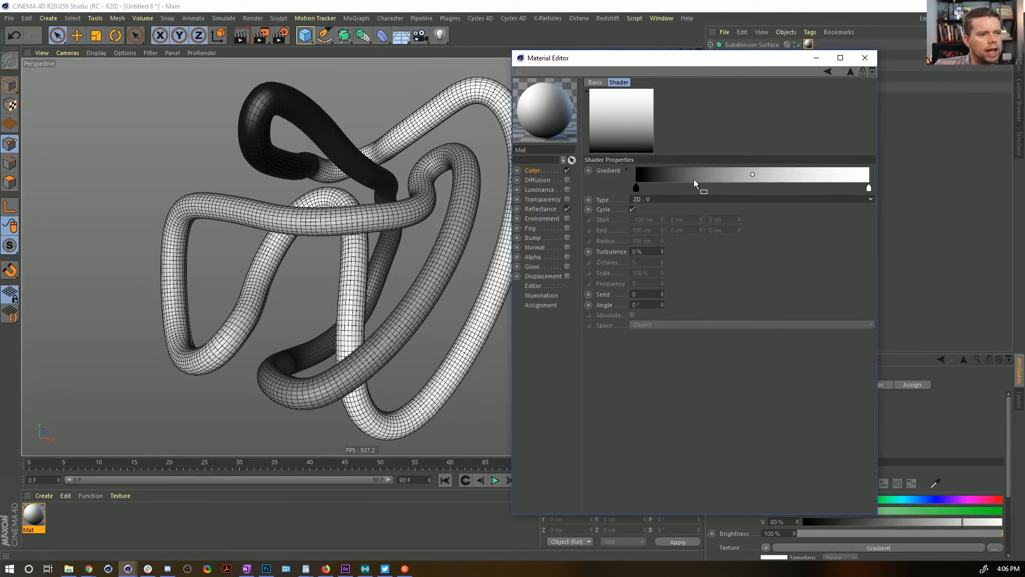
Wrap the Color channel's Gradient texture in a Posterizer shader
left_click(626, 171)
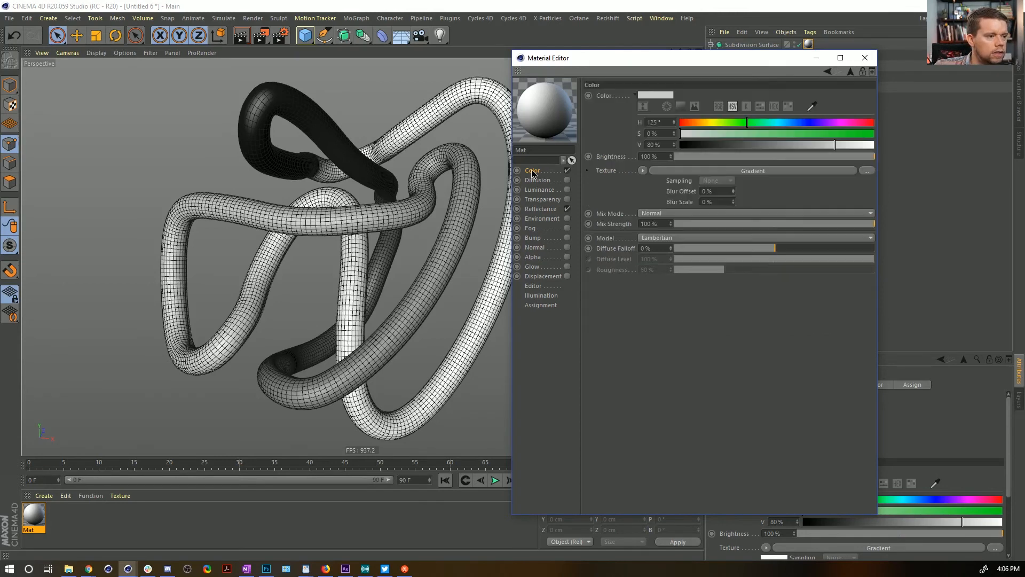
left_click(644, 170)
mouse_move(657, 391)
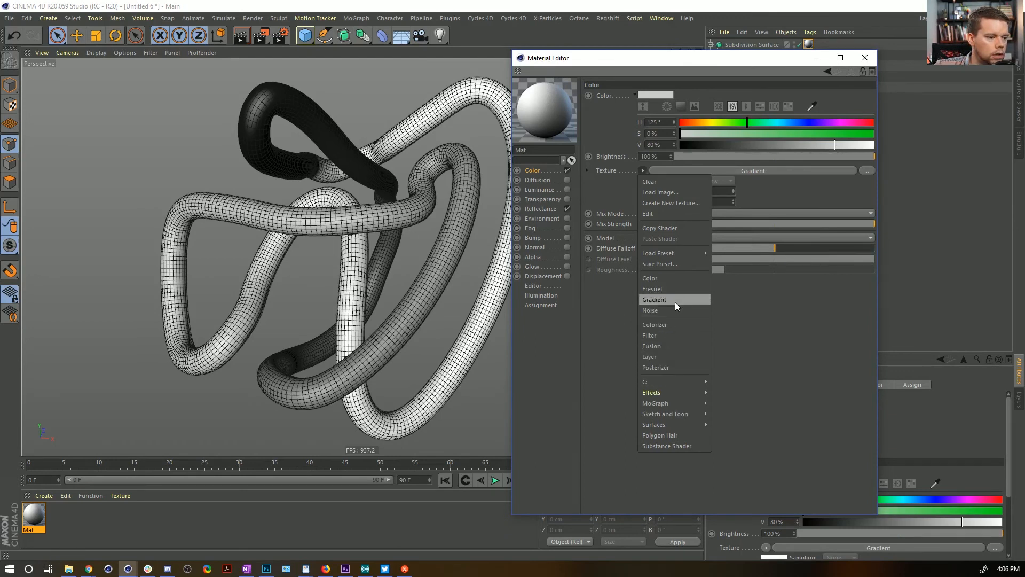
mouse_move(686, 412)
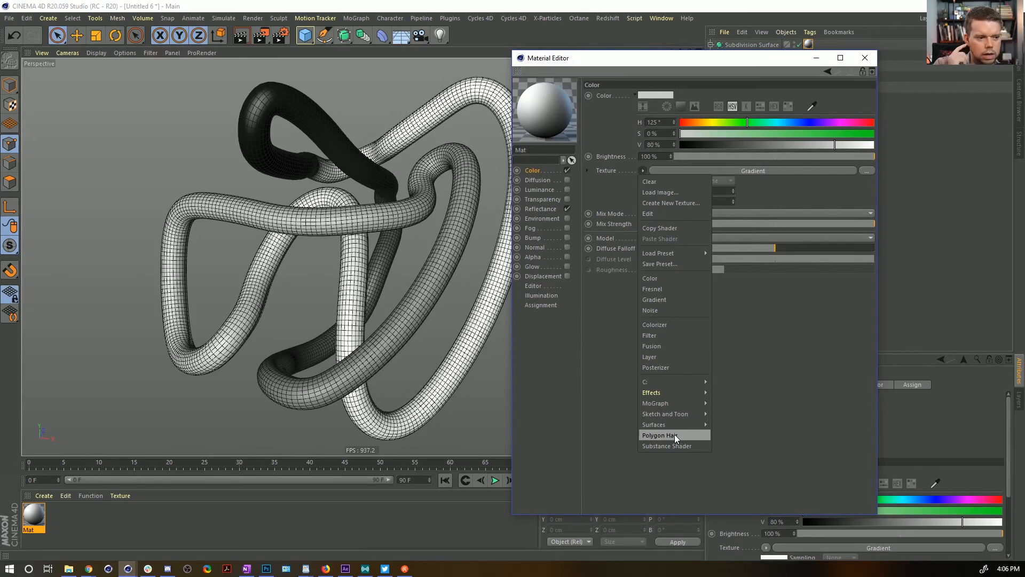
left_click(674, 368)
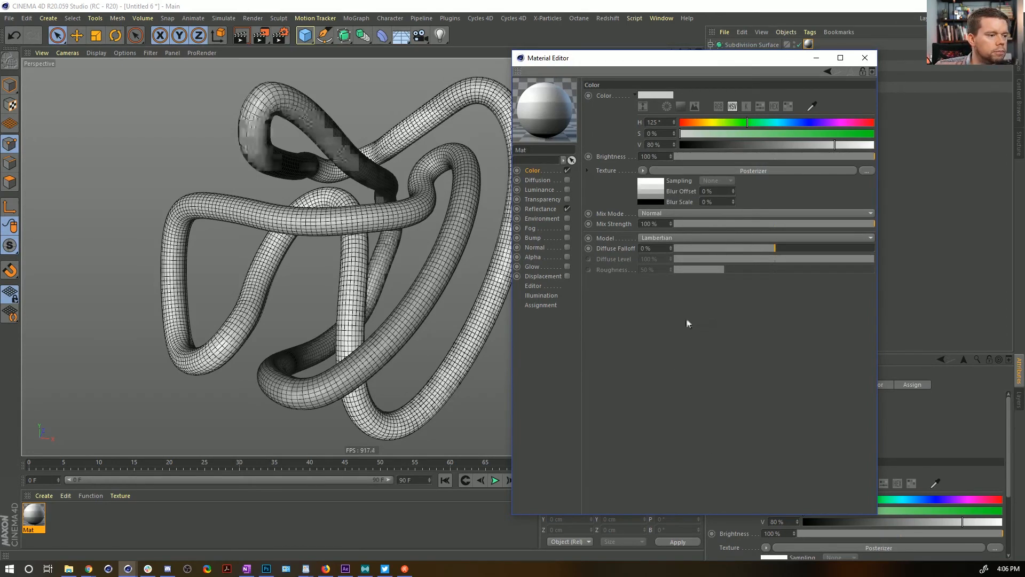
Set the Posterizer to 7 levels with 0% filter width, and render the viewport with the tube in full view
left_click(648, 194)
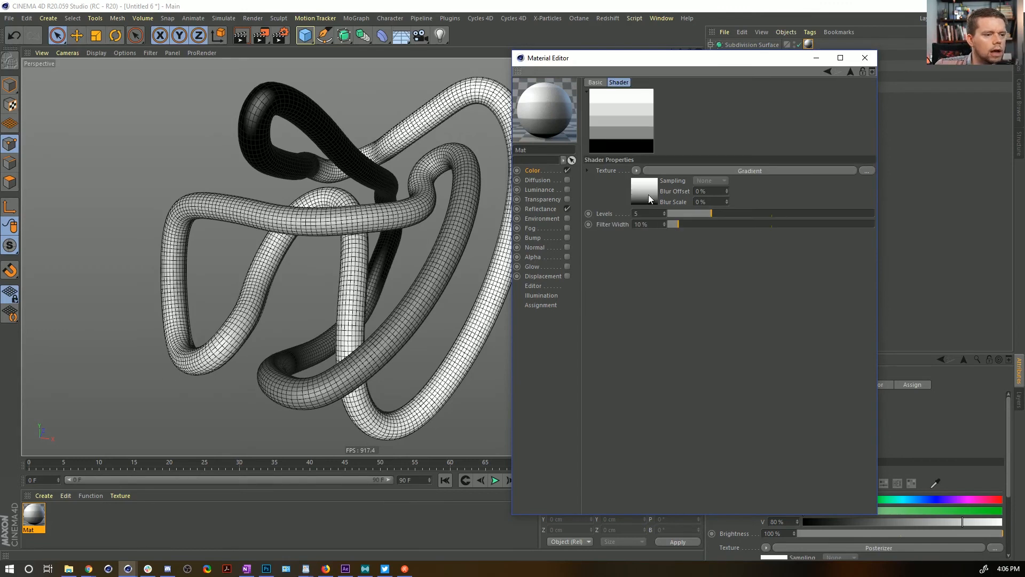
mouse_move(695, 224)
left_mouse_down()
mouse_move(667, 225)
mouse_move(752, 213)
left_mouse_up()
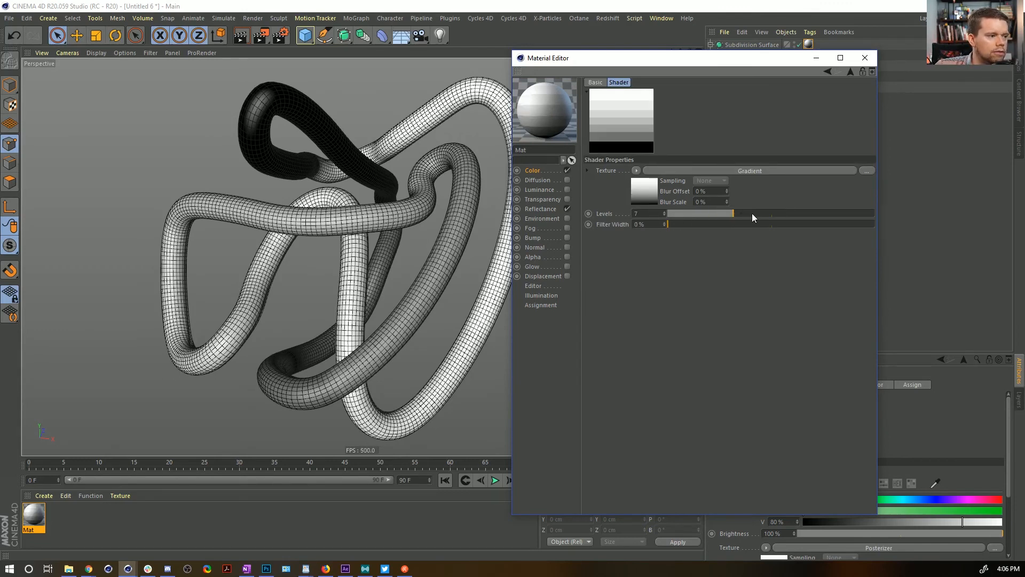
key("ctrl+r")
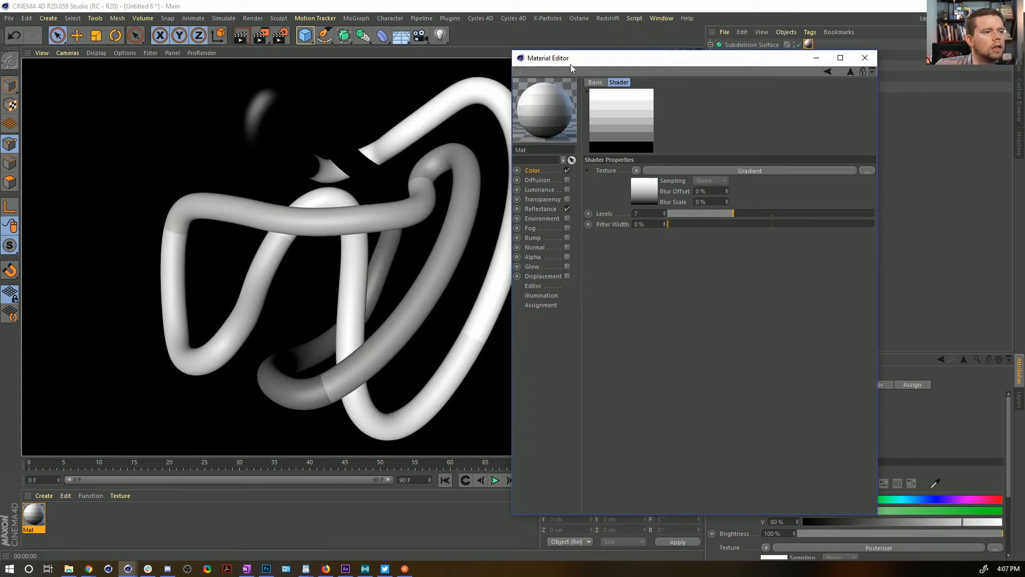
left_click_drag(570, 64, 668, 62)
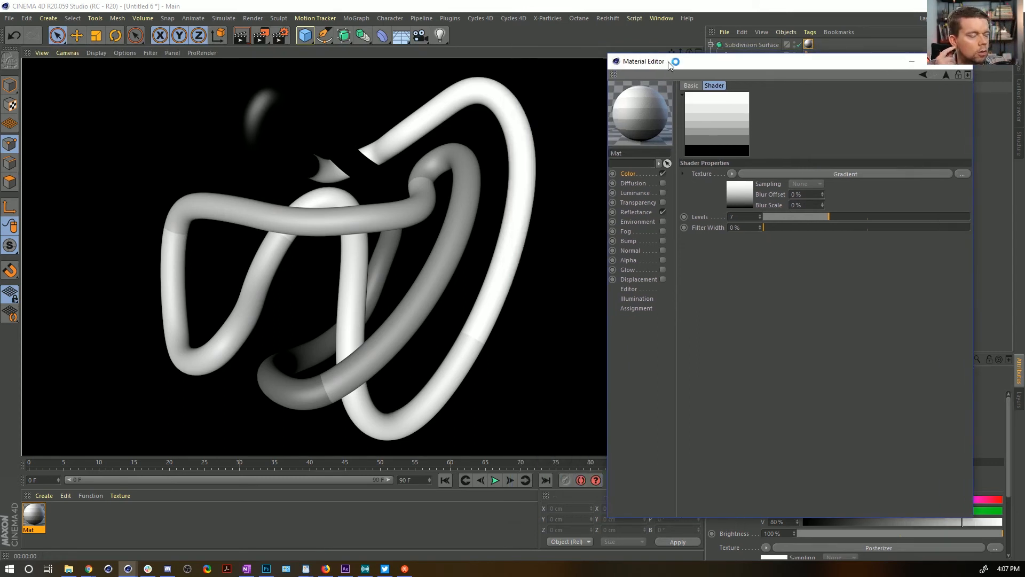
Set the interpolation of both knots in the Posterizer's gradient to Linear and render the viewport again
left_click(743, 196)
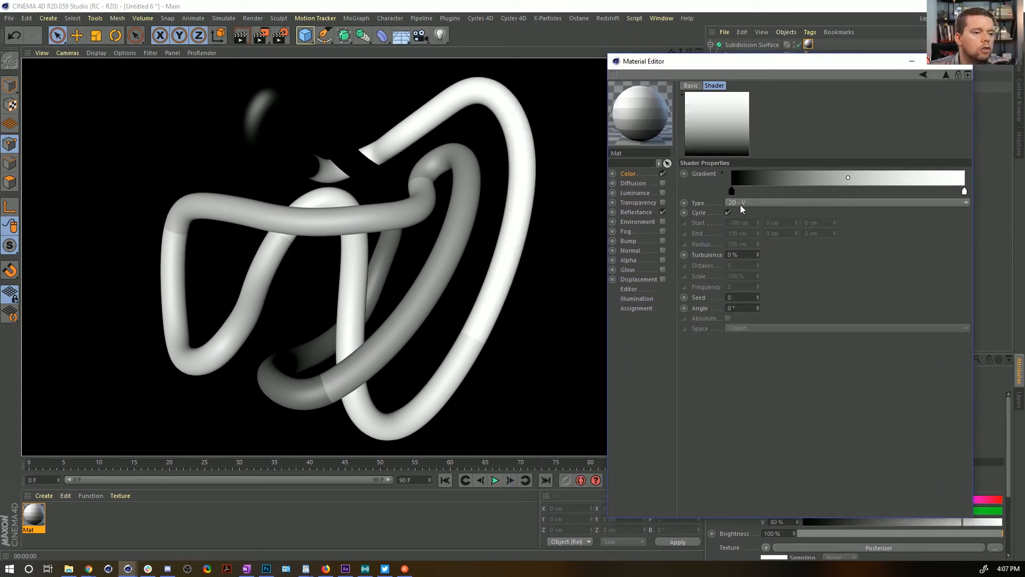
left_click(723, 175)
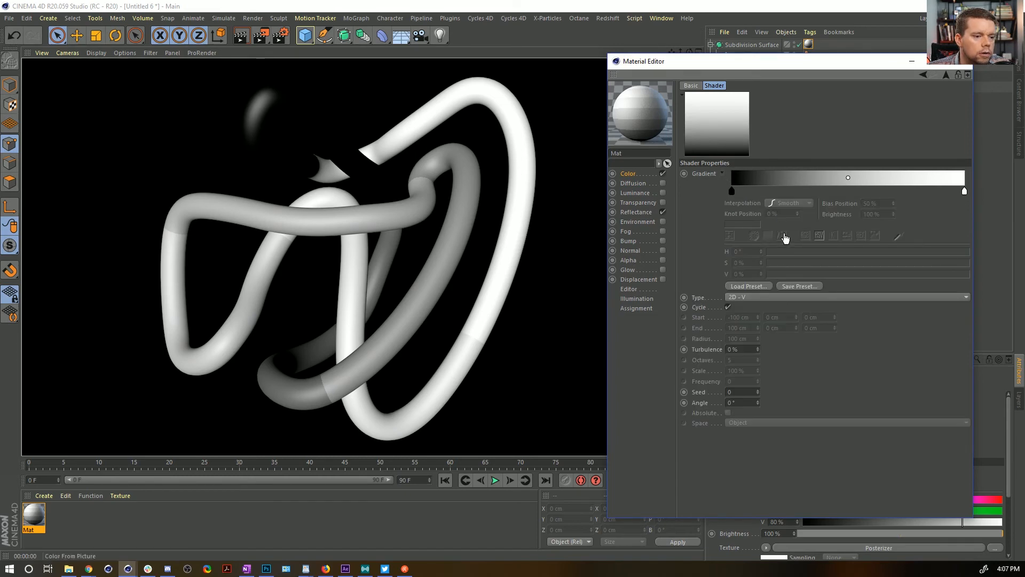
left_click(748, 192)
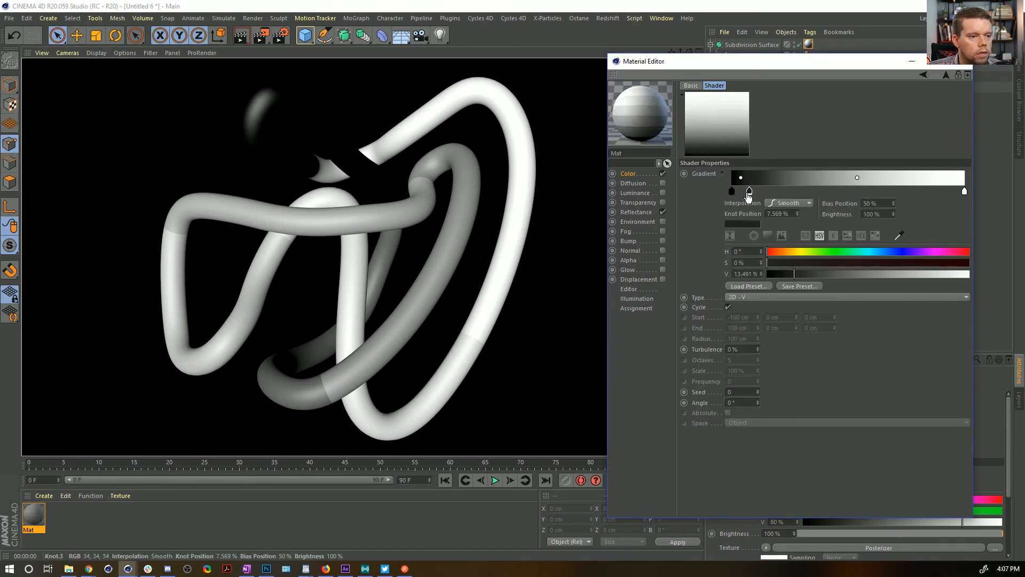
mouse_move(749, 194)
left_mouse_down()
mouse_move(736, 191)
mouse_move(736, 224)
left_mouse_up()
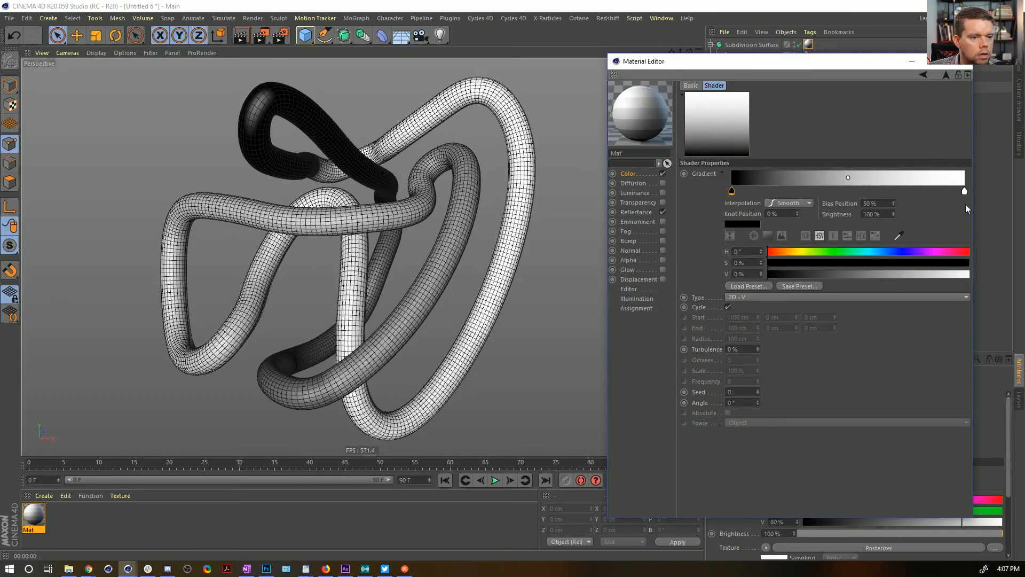
left_click_drag(969, 193, 727, 193)
left_click(789, 203)
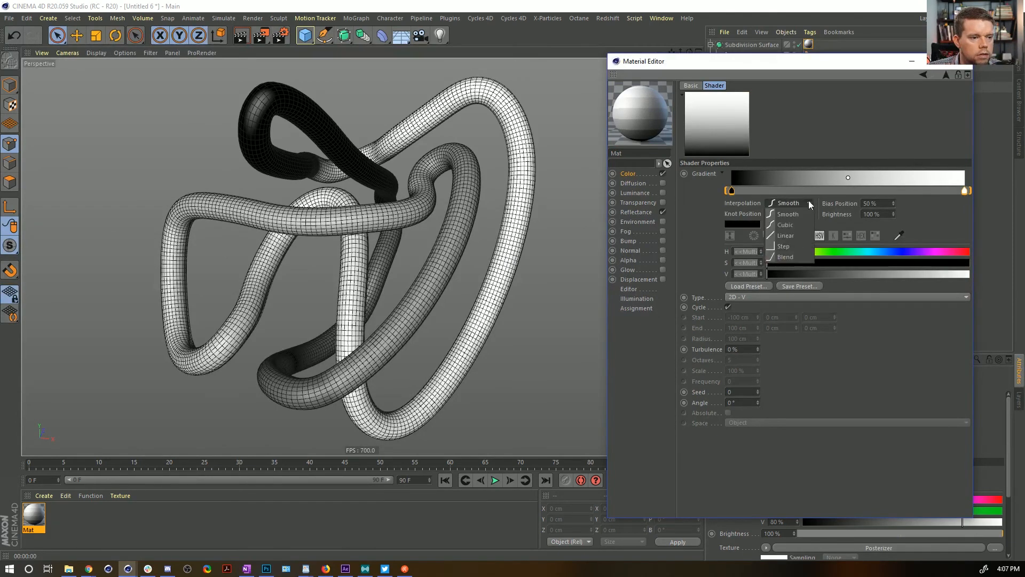
left_click(799, 236)
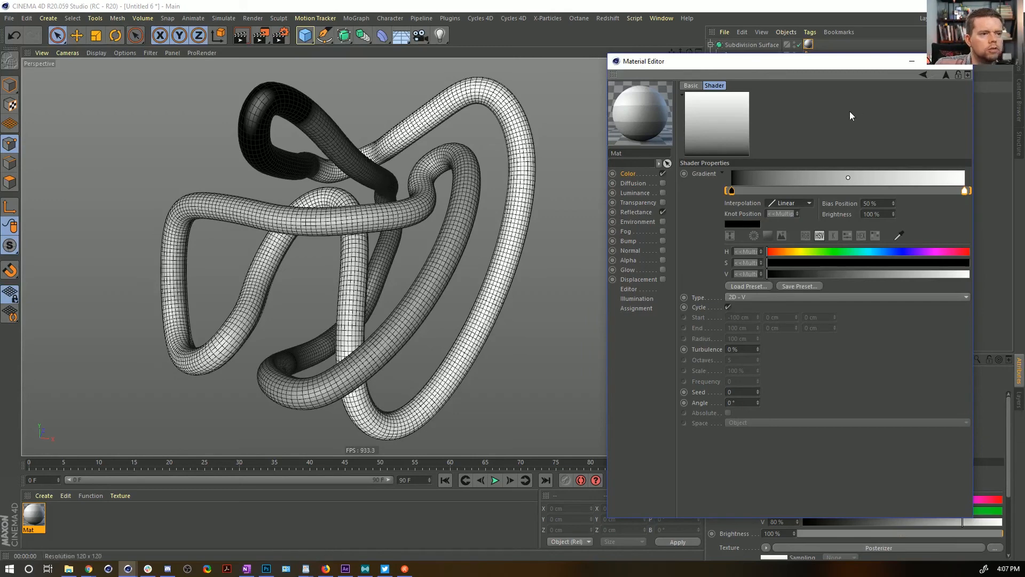
left_click(946, 74)
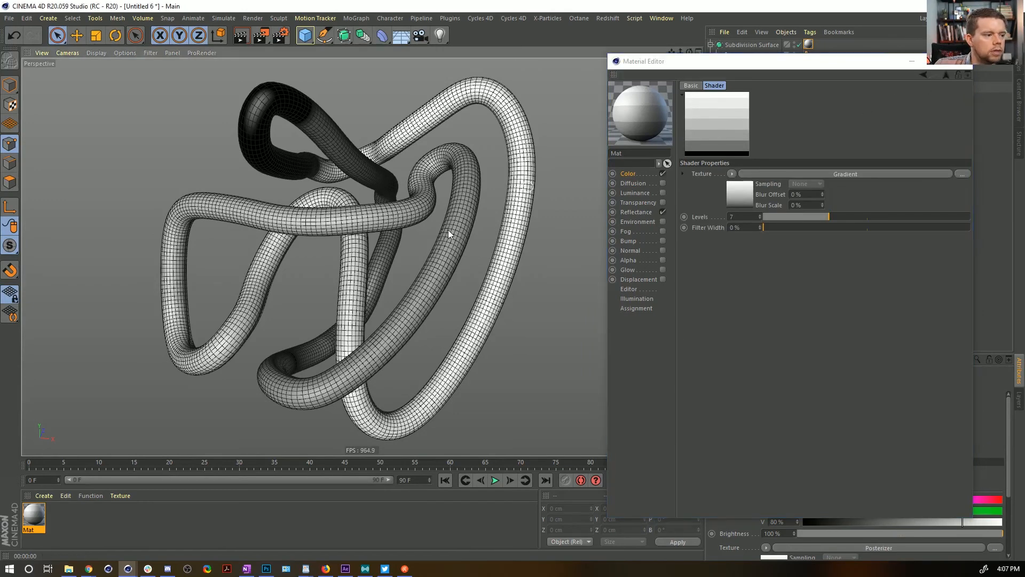
key("ctrl+r")
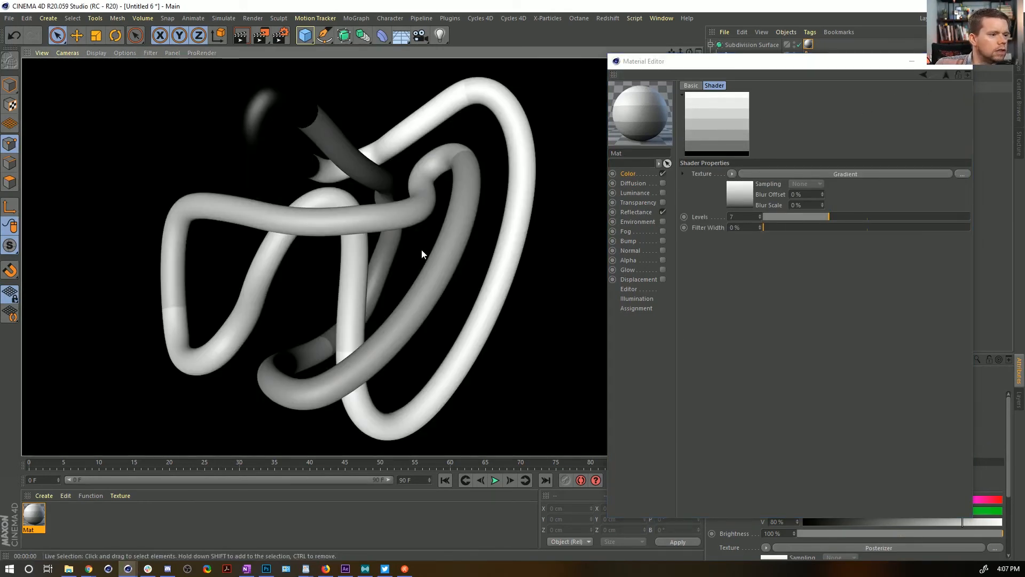
Raise the Posterizer's levels to 10 and render the viewport to check the banding on the tube
left_click_drag(827, 218, 869, 215)
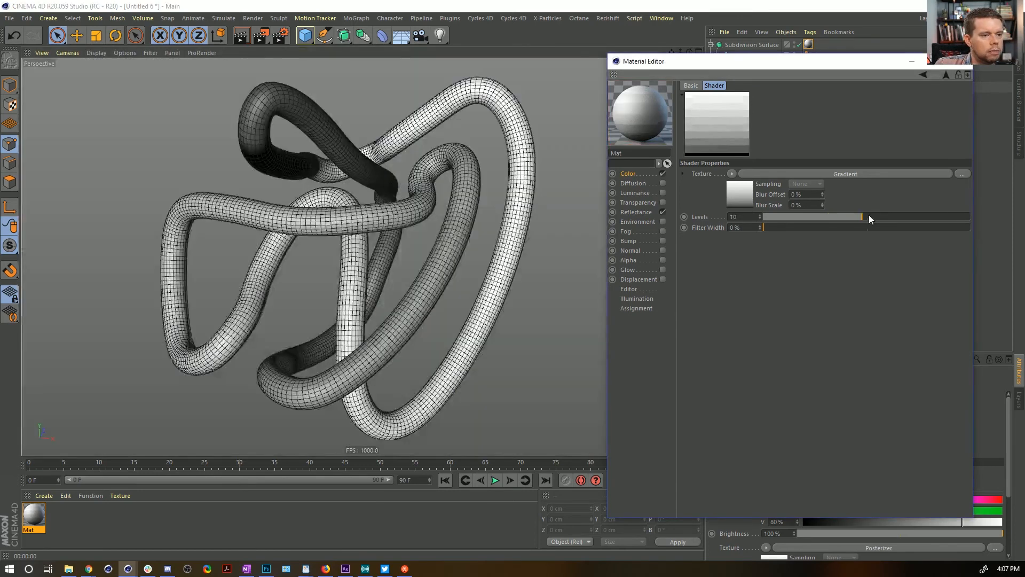
key("ctrl+r")
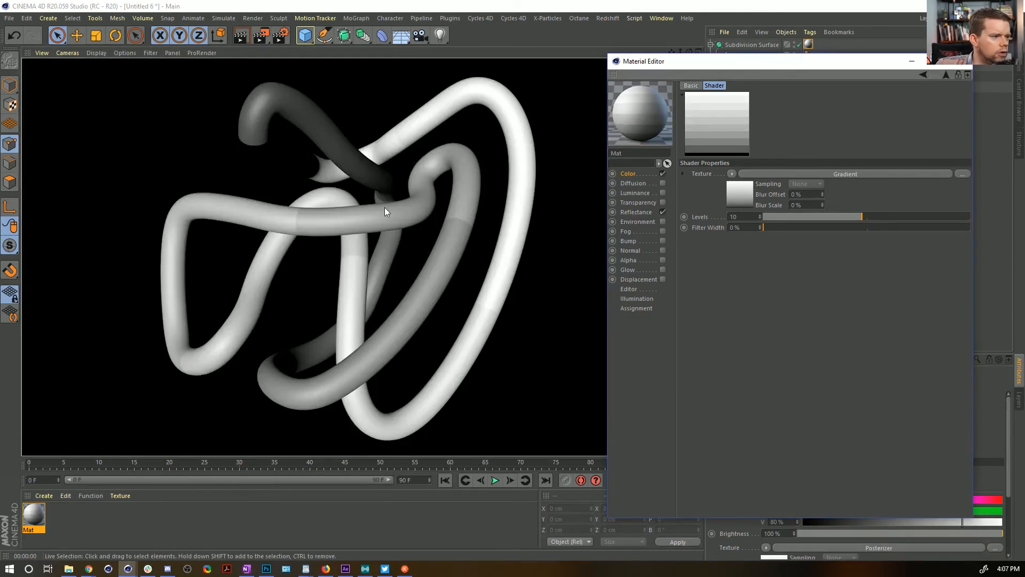
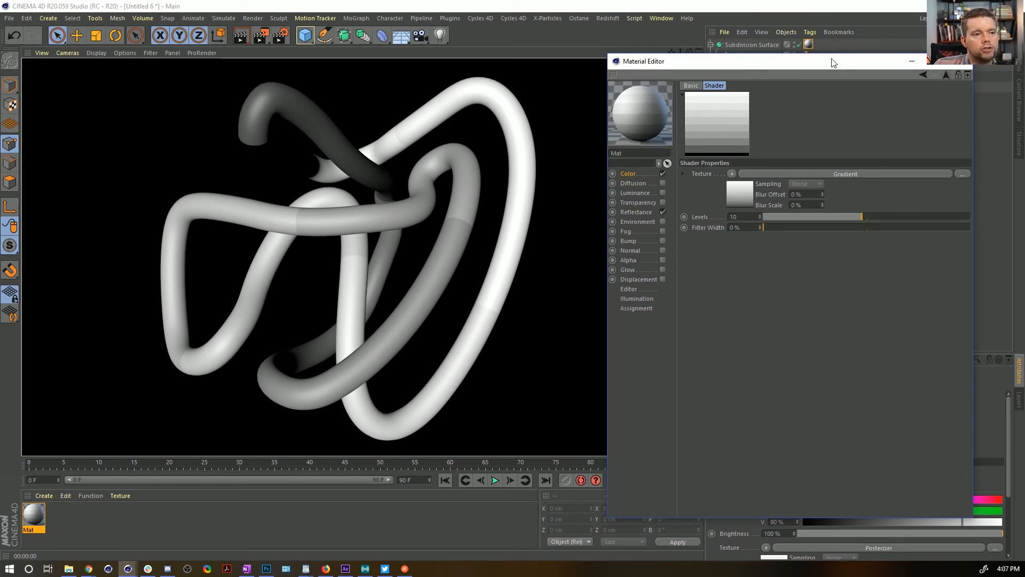
left_click_drag(831, 62, 484, 61)
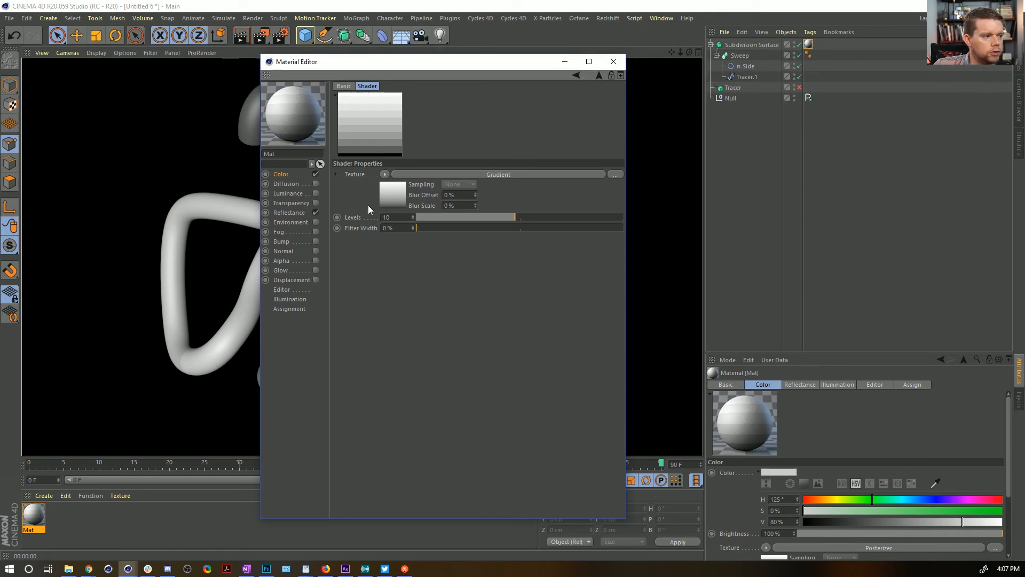
Copy the Color channel's Posterizer shader, then wrap the texture in a Layer shader and open its layers
left_click(307, 177)
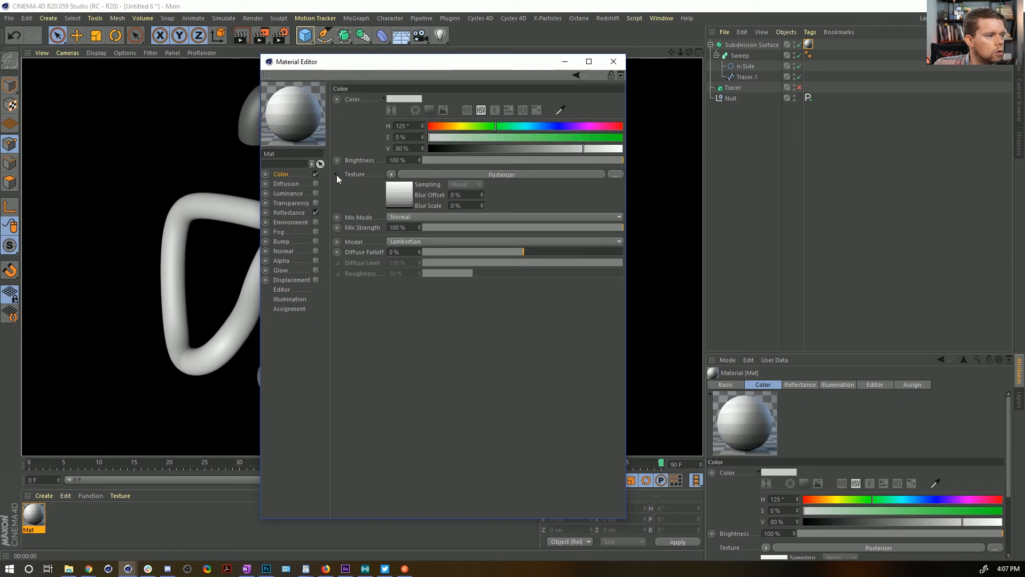
left_click(391, 175)
left_click(409, 232)
left_click(391, 174)
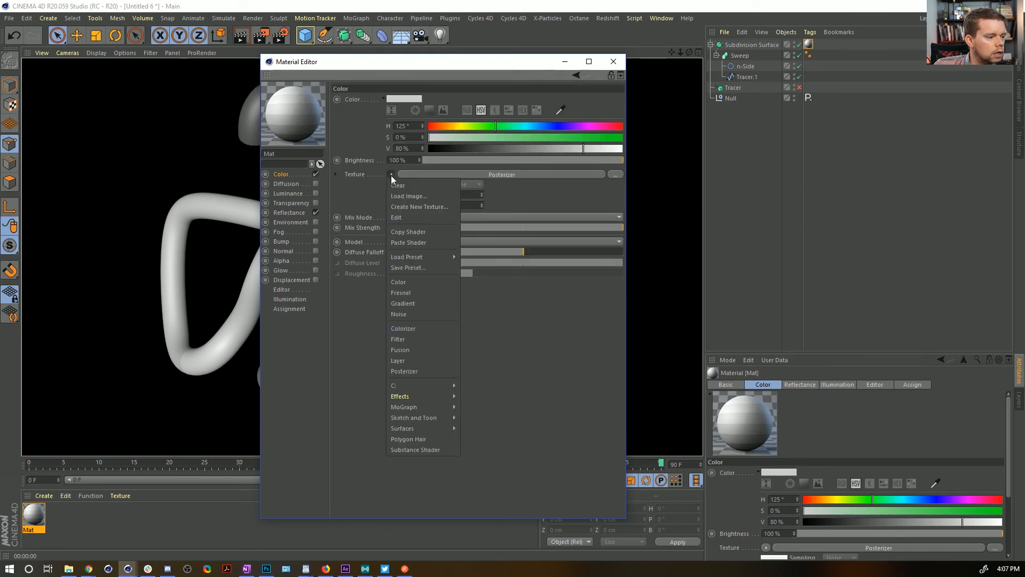
left_click(411, 352)
left_click(405, 202)
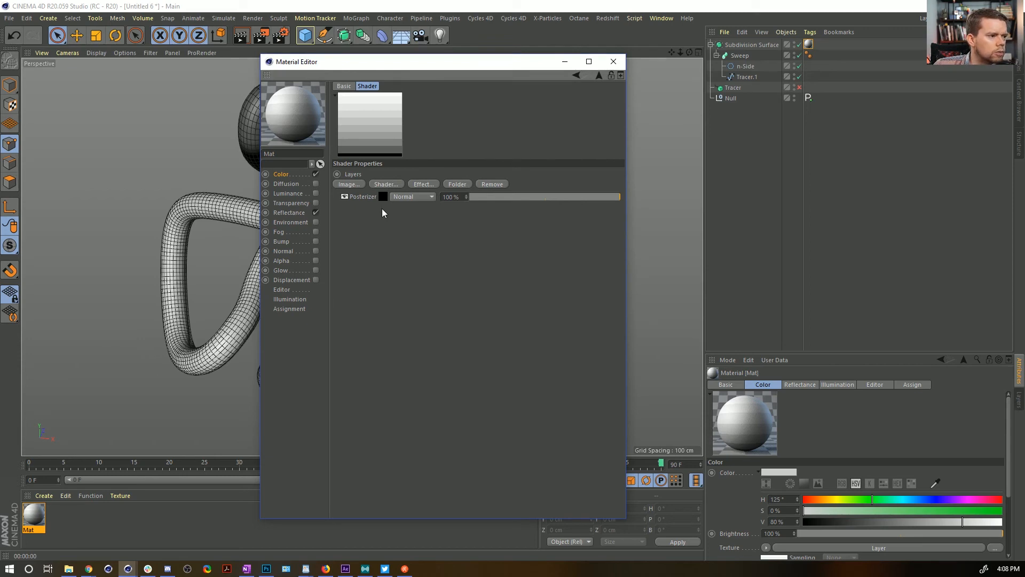
left_click(393, 185)
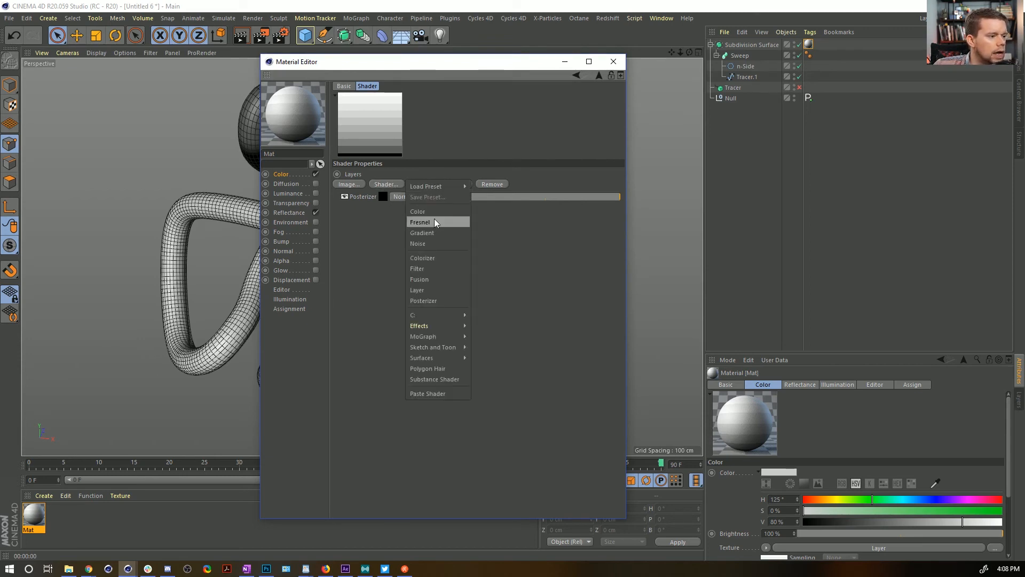
left_click(437, 258)
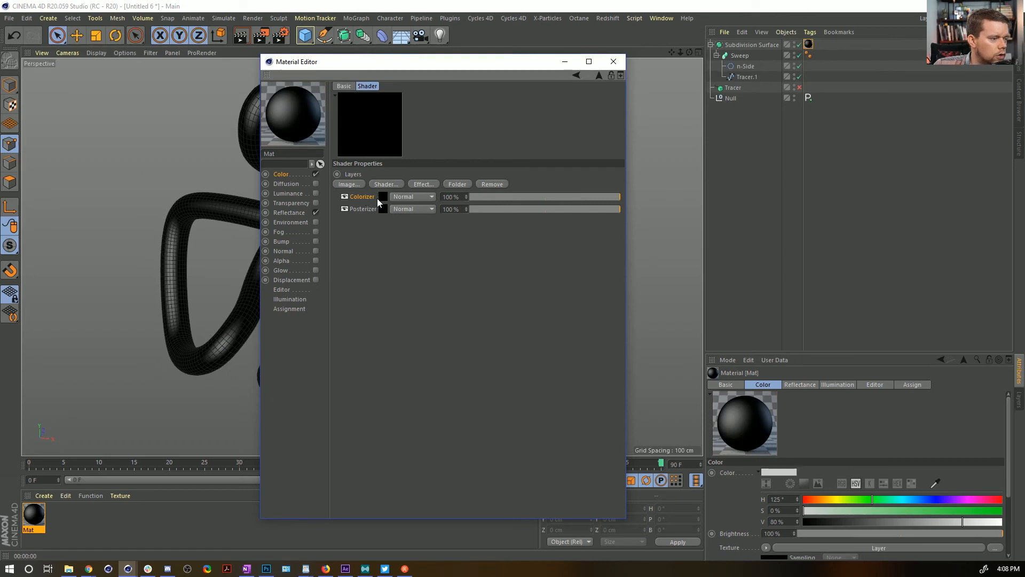
key("Delete")
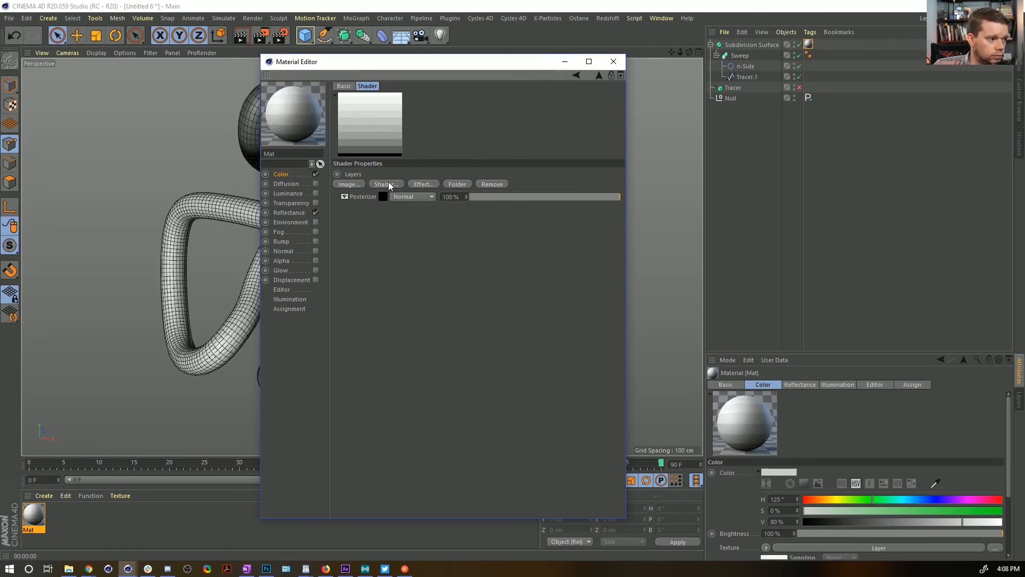
Try a Clamp effect above the Posterizer with its High Clamp lowered to 49%, and remove it again
left_click(427, 184)
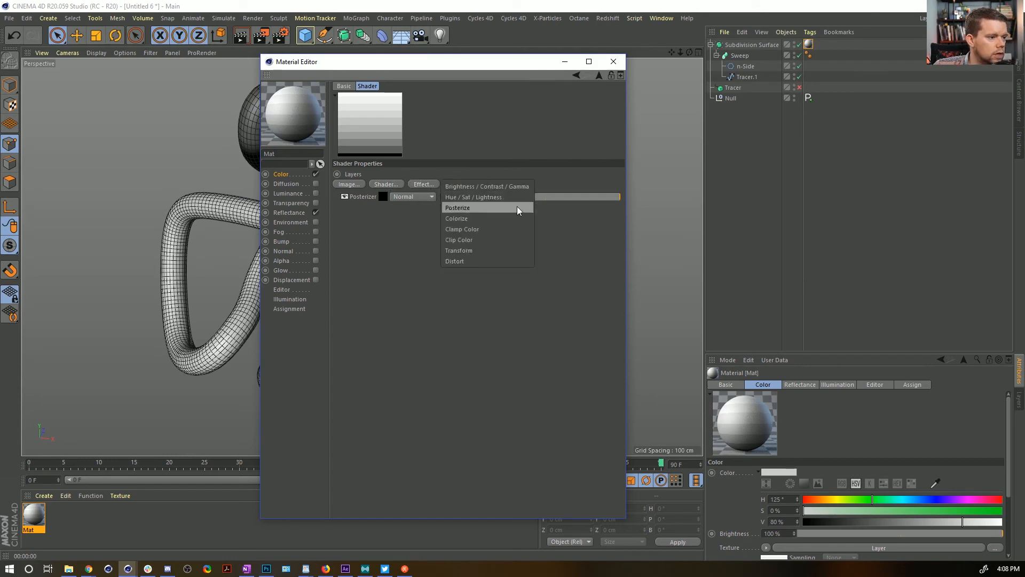
left_click(478, 229)
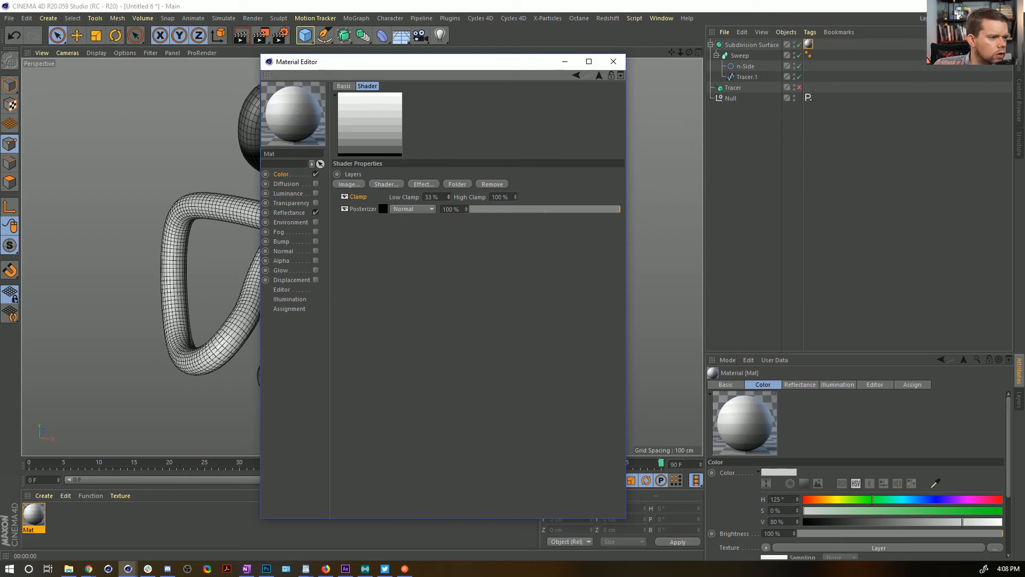
left_click_drag(450, 197, 450, 191)
left_click_drag(515, 196, 516, 205)
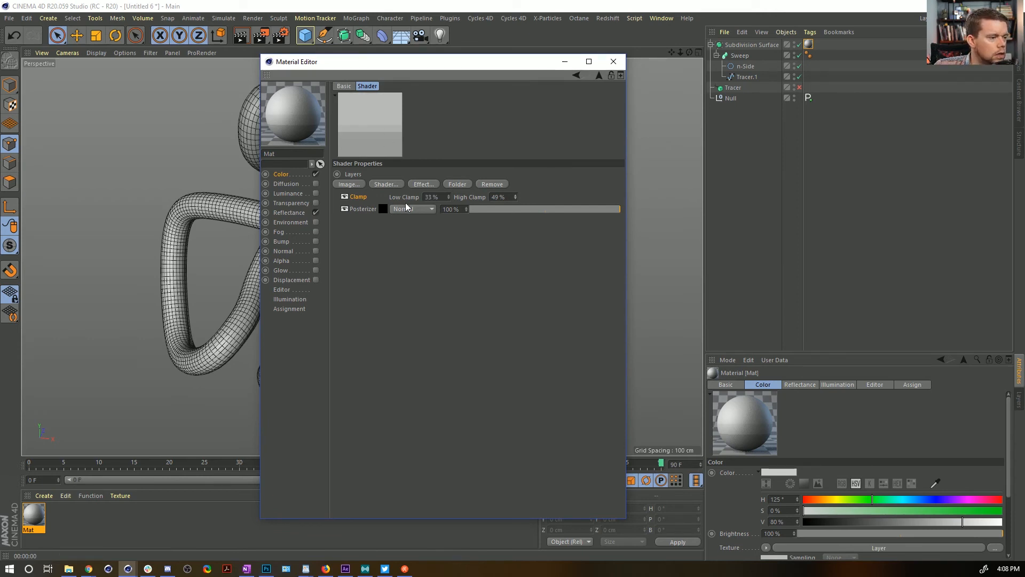
left_click(492, 184)
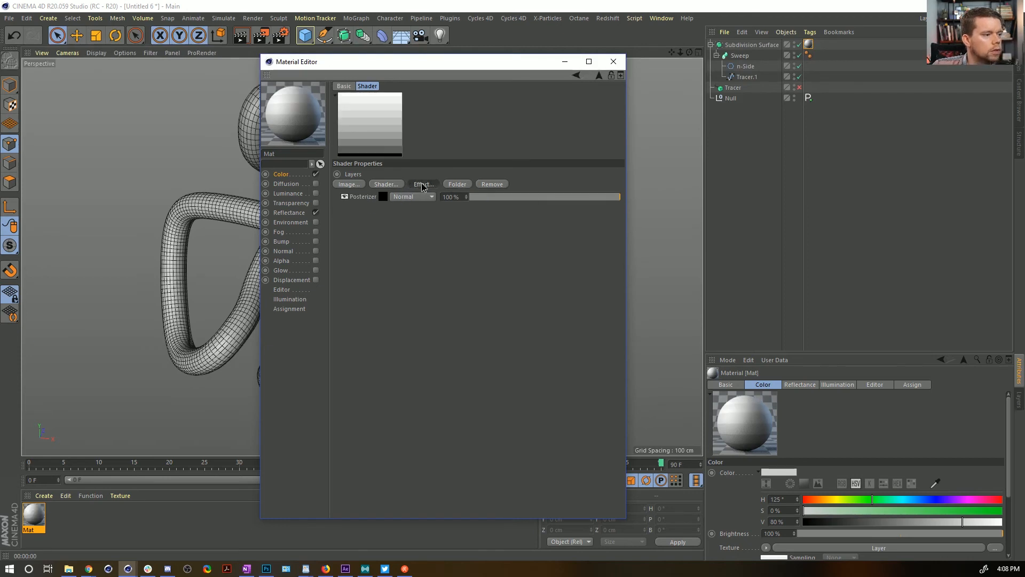
left_click(424, 183)
left_click(446, 162)
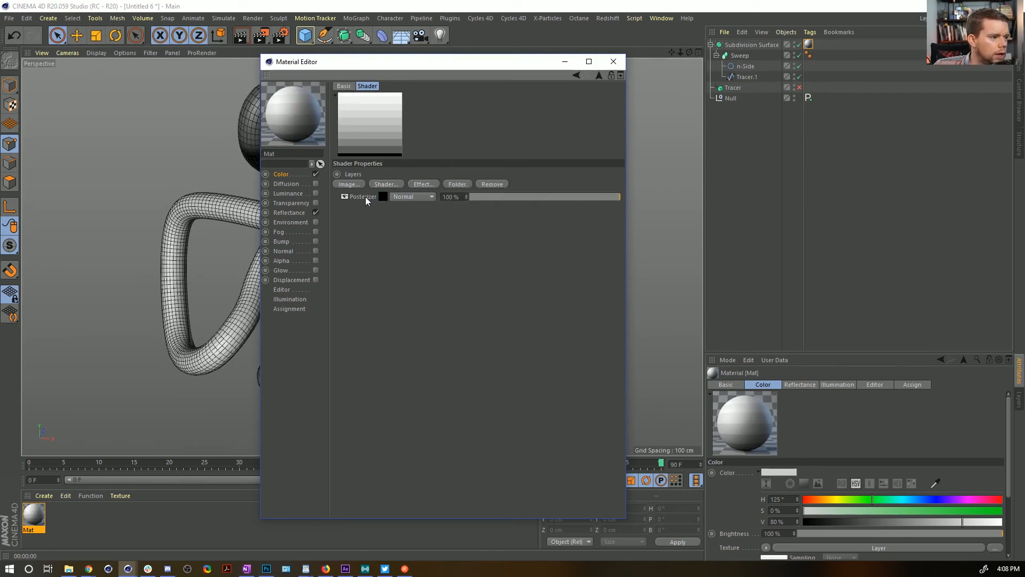
Wrap the Posterizer layer in a Filter shader and enable its Gradation Curves
right_click(370, 196)
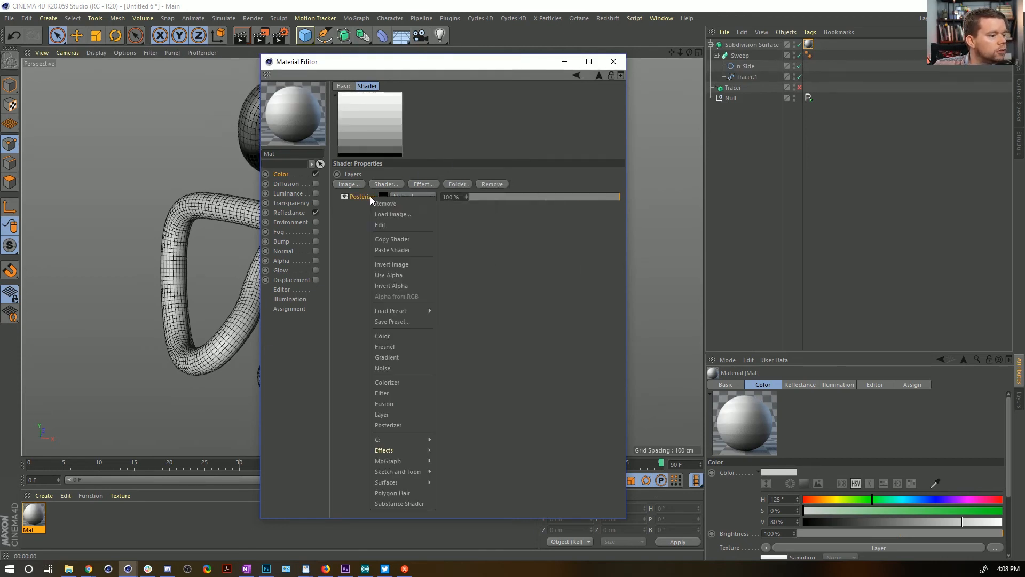
left_click(393, 394)
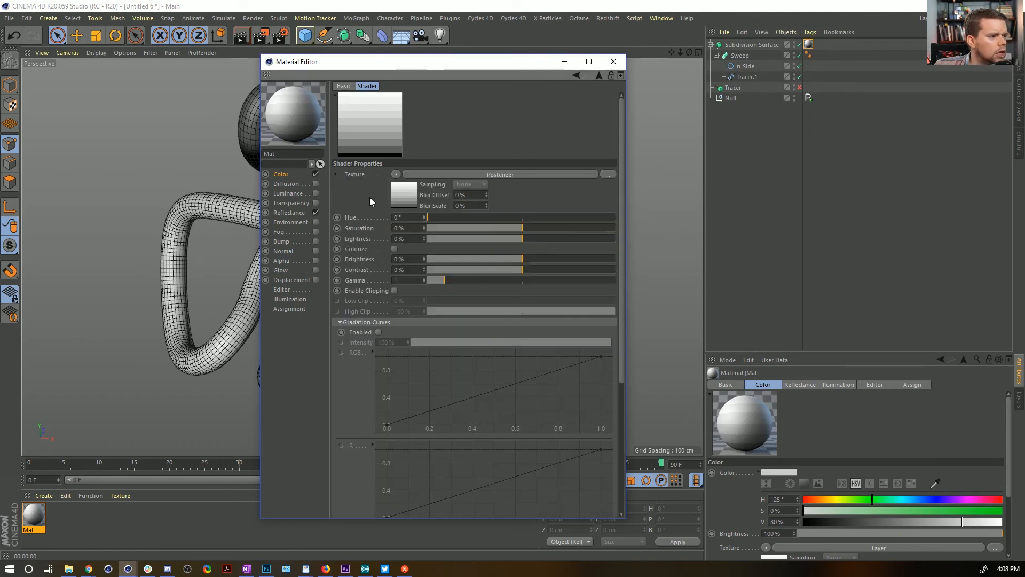
left_click(378, 332)
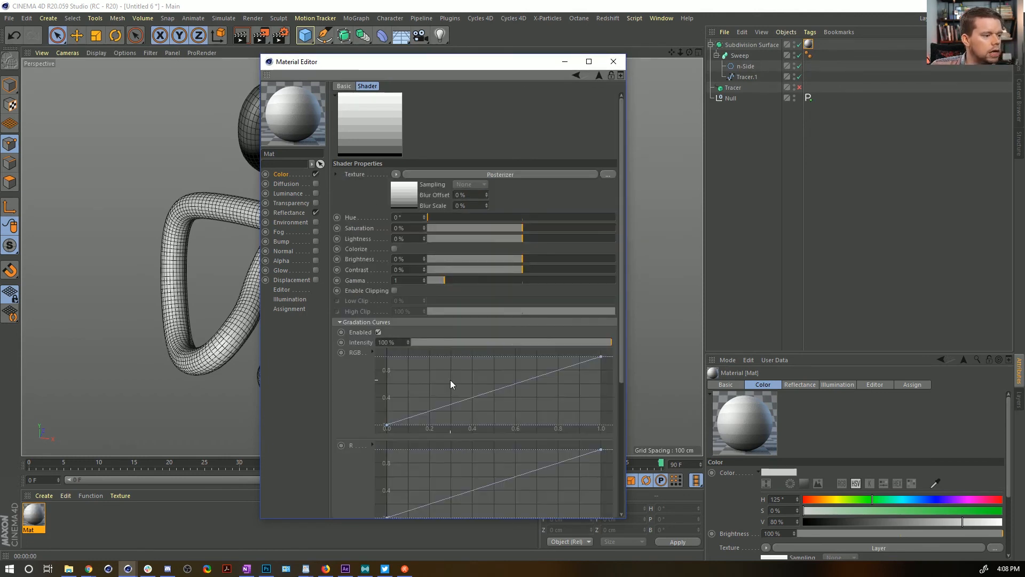
Shape the Filter's RGB curve into a narrow full-height peak from about 0.35 to 0.53 to isolate one band, and return to the layers
left_click_drag(600, 355, 603, 431)
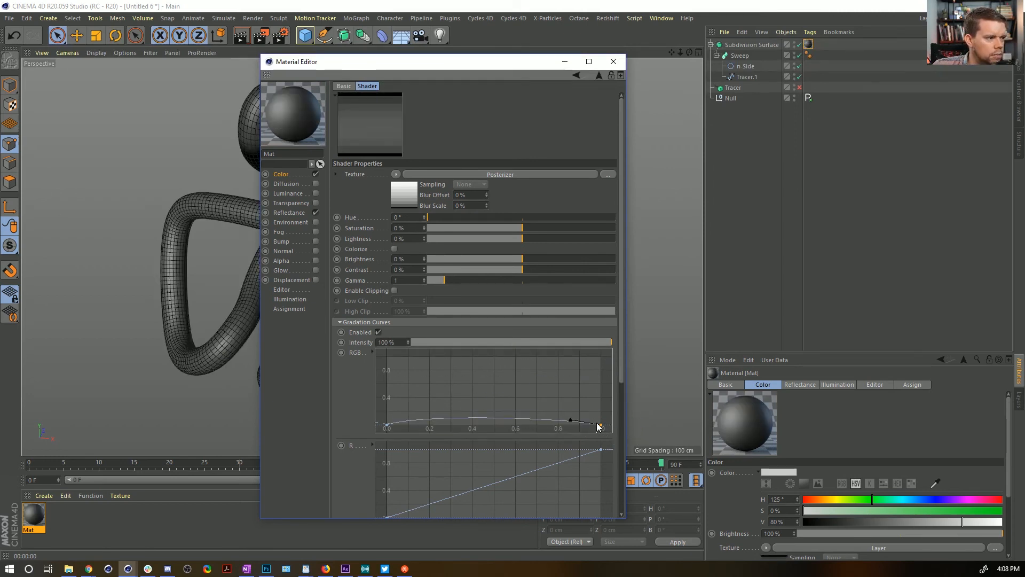
left_click_drag(494, 418, 487, 356)
left_click_drag(602, 425, 512, 425)
left_click_drag(387, 426, 500, 426)
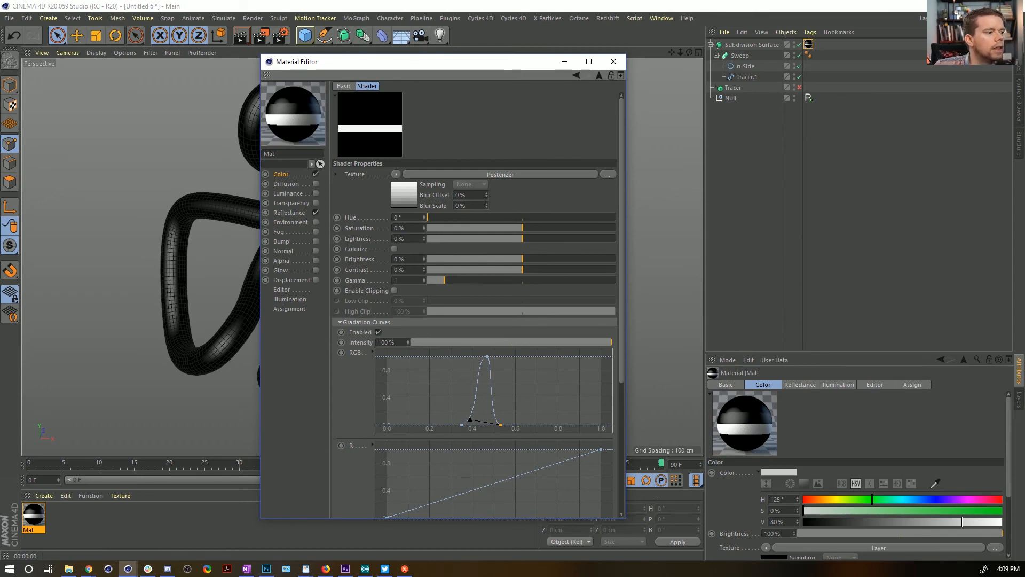
left_click_drag(462, 62, 753, 63)
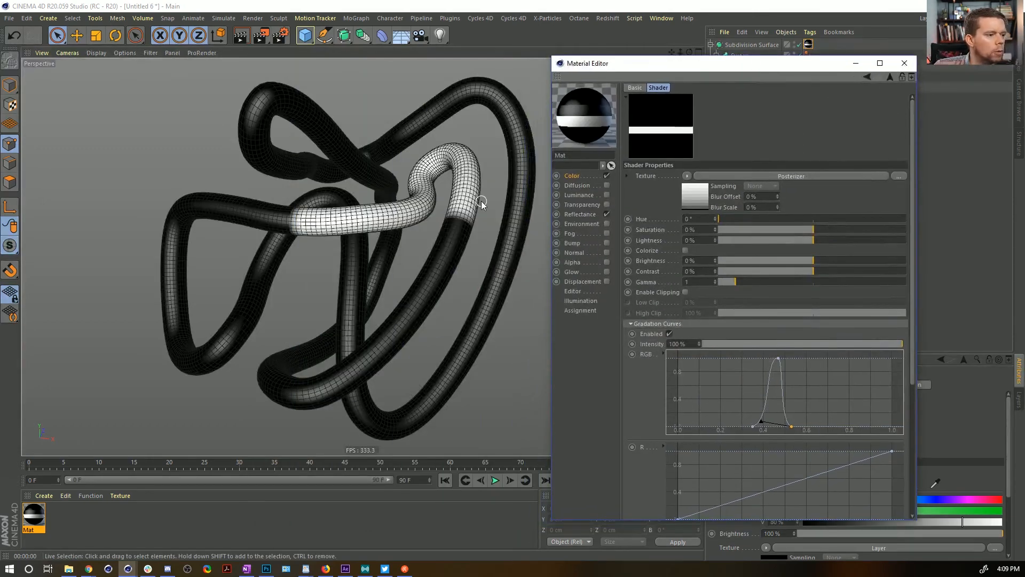
left_click(886, 78)
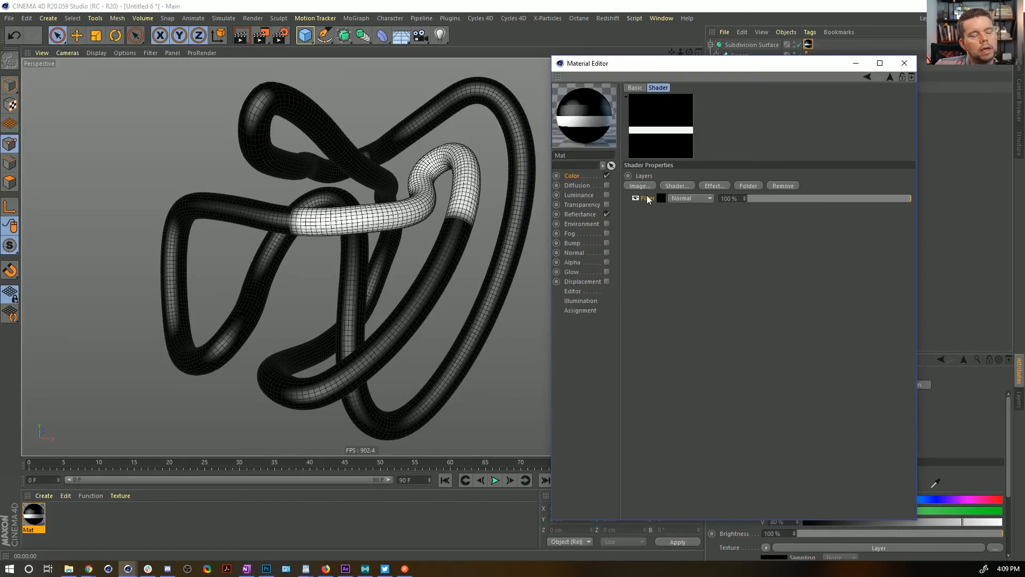
Add a Tiles surface shader as a new layer above the Filter
left_click(678, 184)
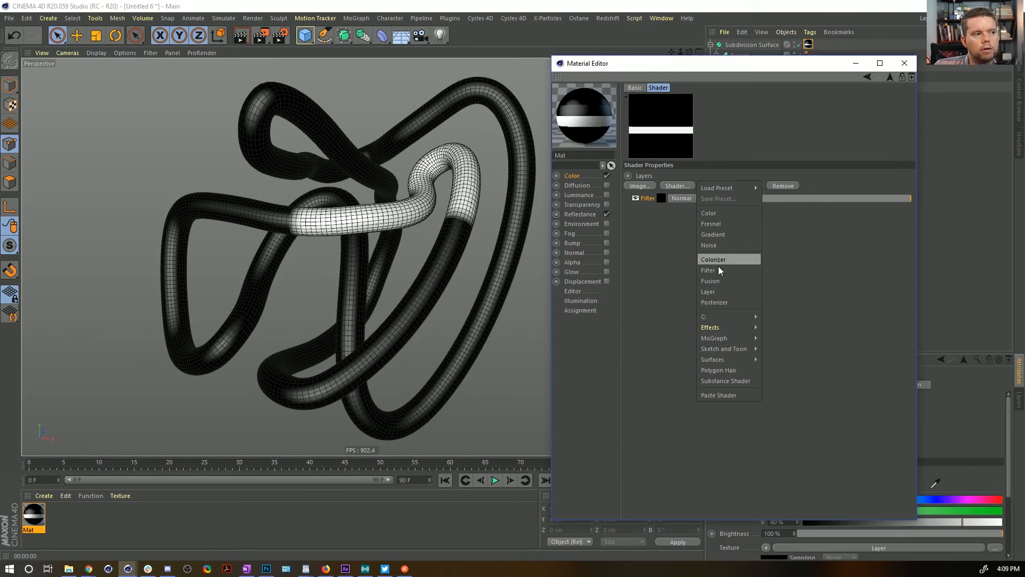
mouse_move(736, 328)
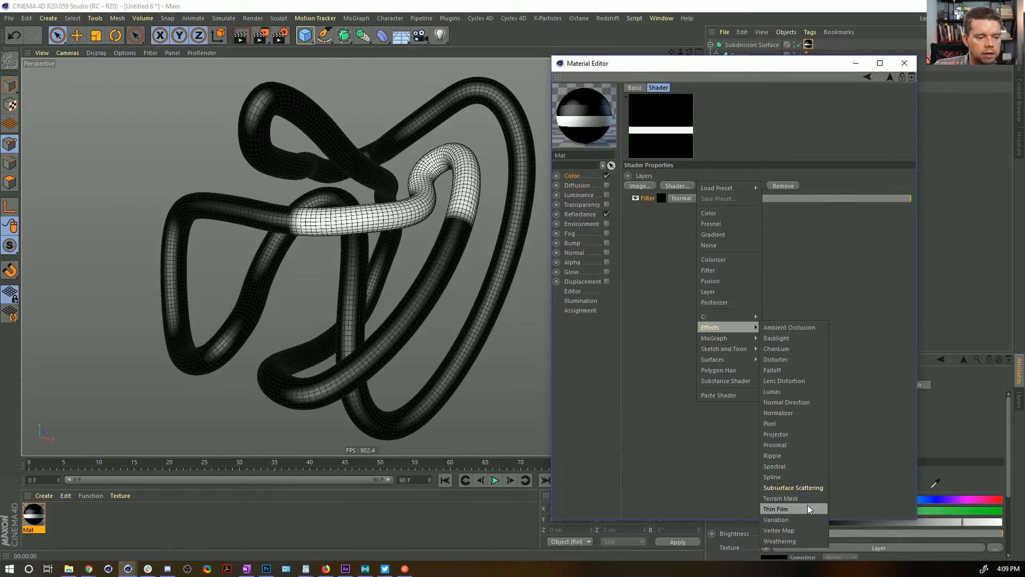
mouse_move(726, 351)
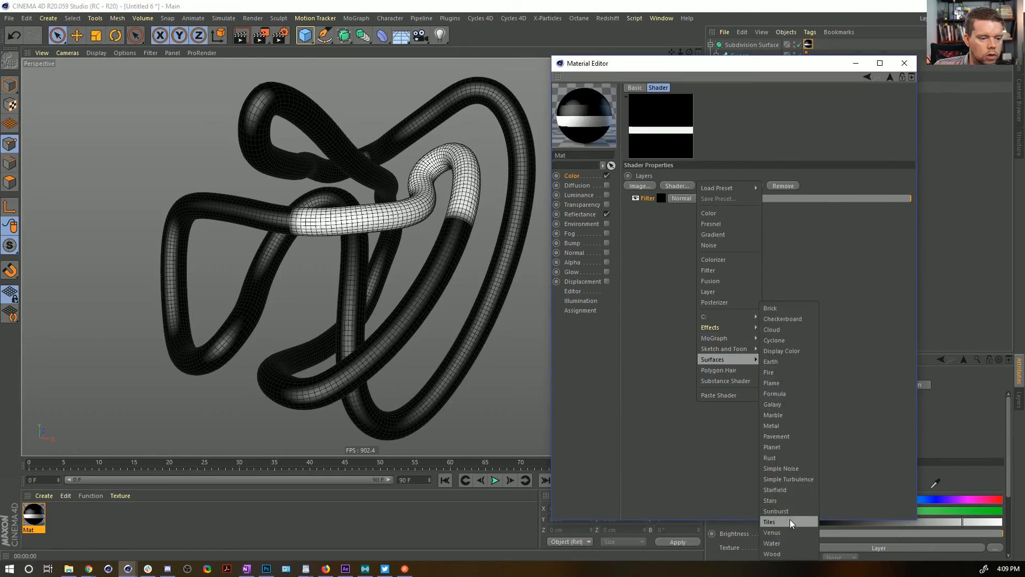
left_click(790, 521)
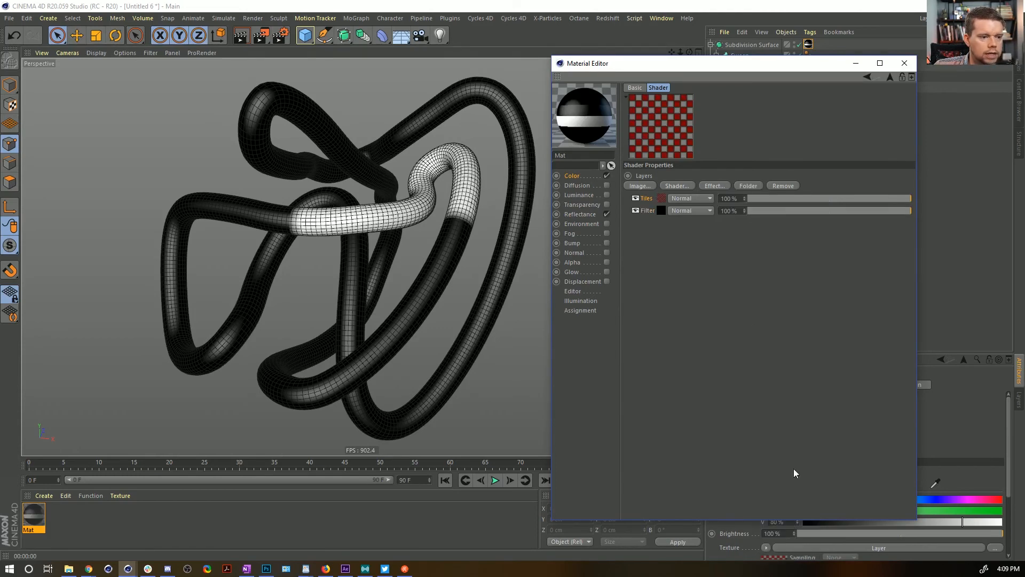
Set the Tiles shader's Global Scale to 50%, enable Randomize Color, and return to the layers
left_click(662, 197)
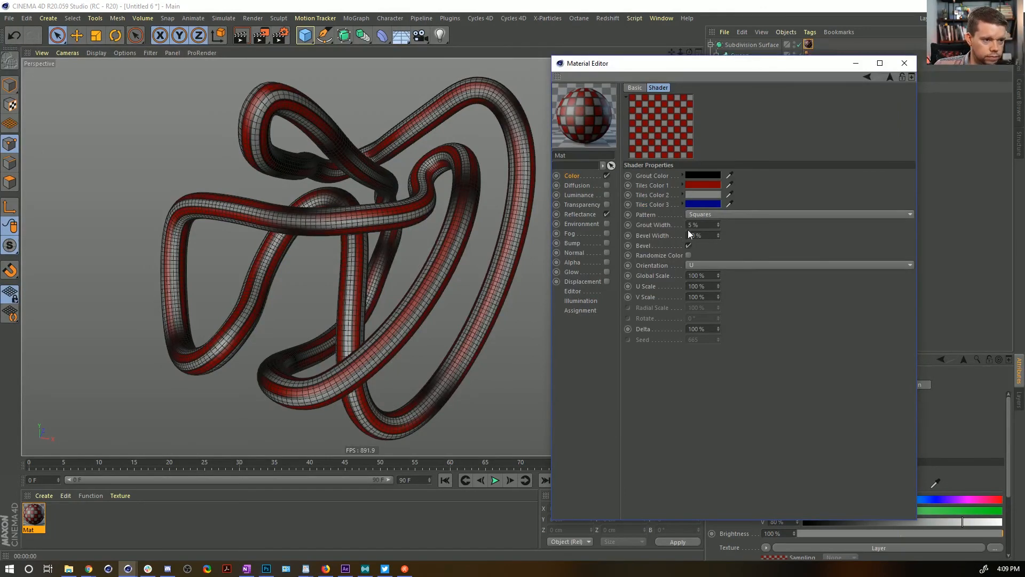
left_click_drag(708, 275, 585, 272)
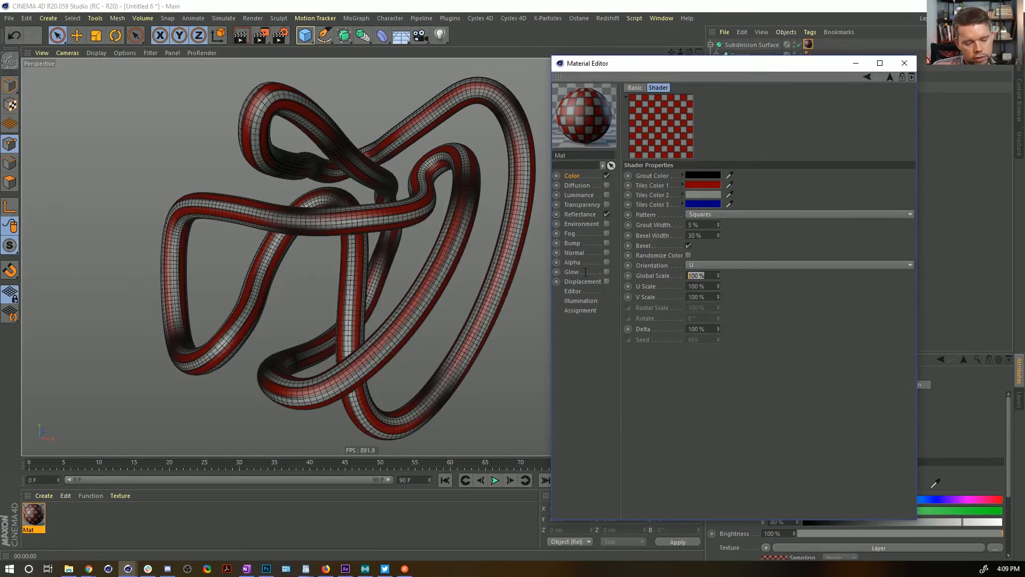
type("50")
key("Return")
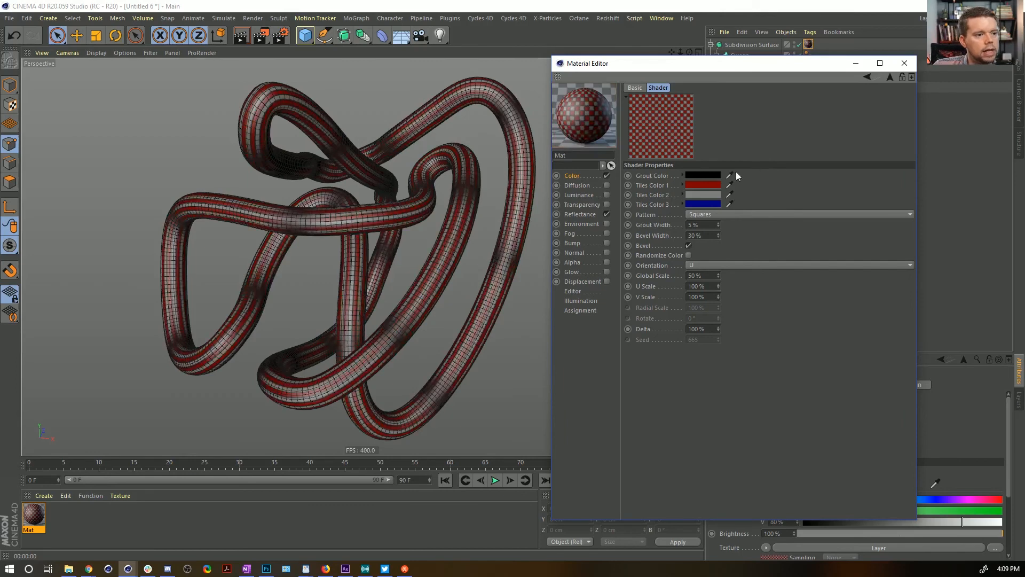
left_click(687, 255)
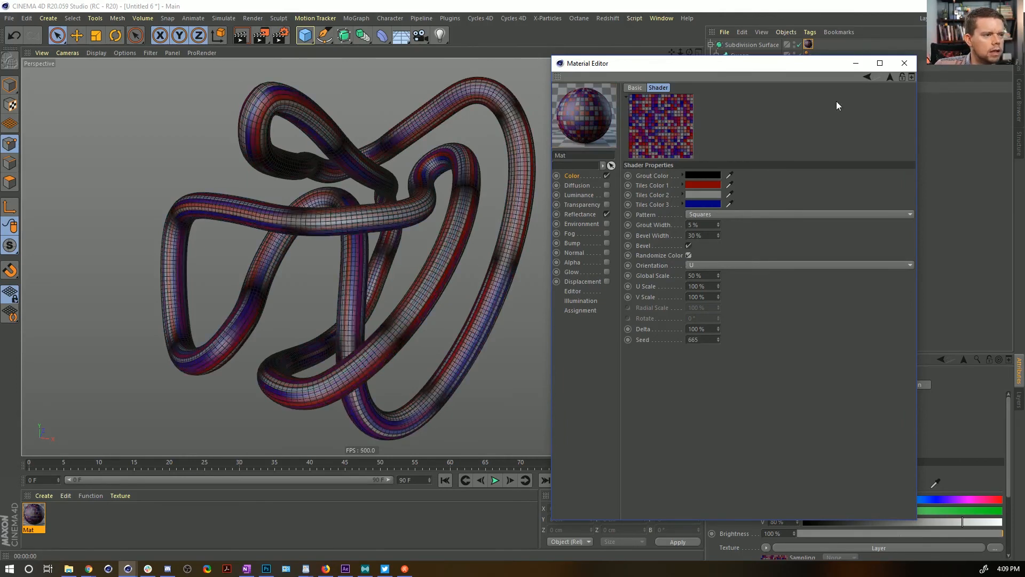
left_click(889, 76)
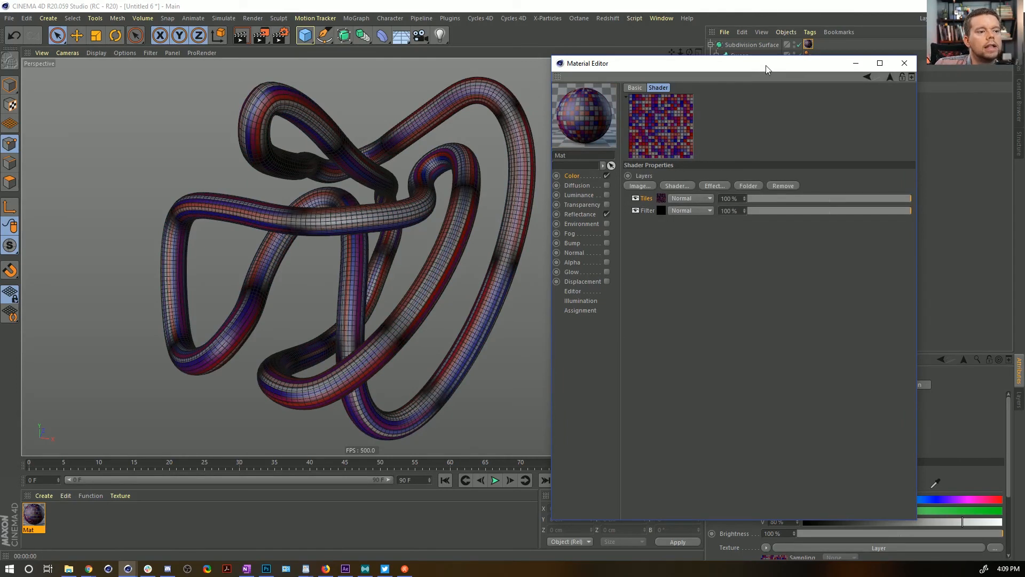
Wrap the Tiles layer in a Projector shader with Frontal projection and render the viewport
right_click(649, 198)
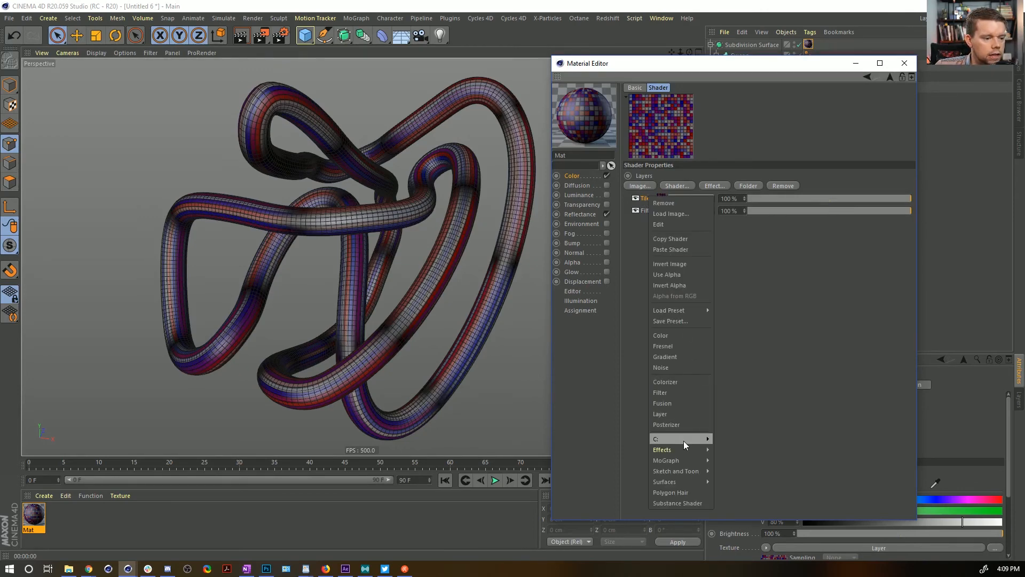
mouse_move(685, 450)
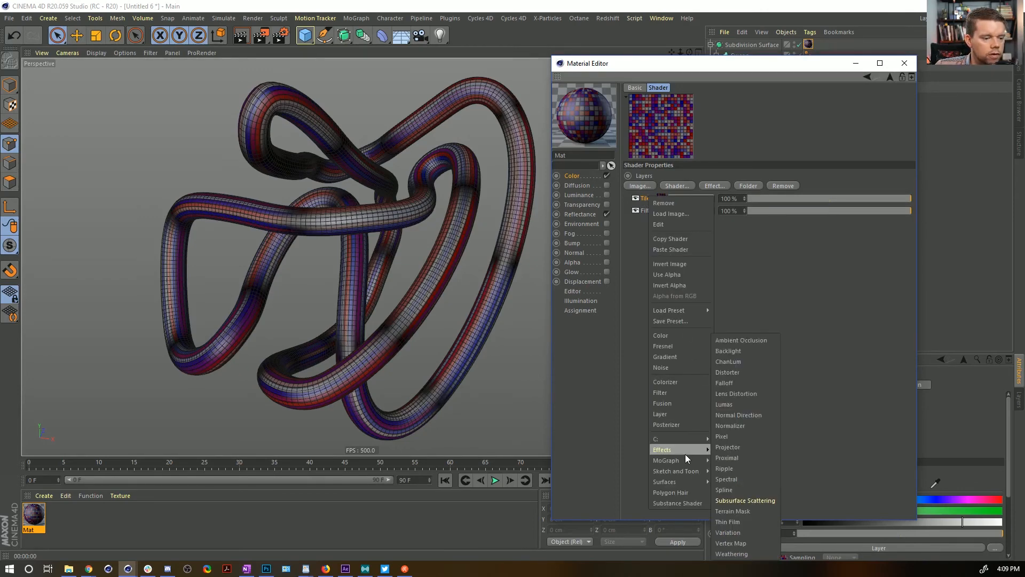
left_click(757, 448)
left_click(671, 196)
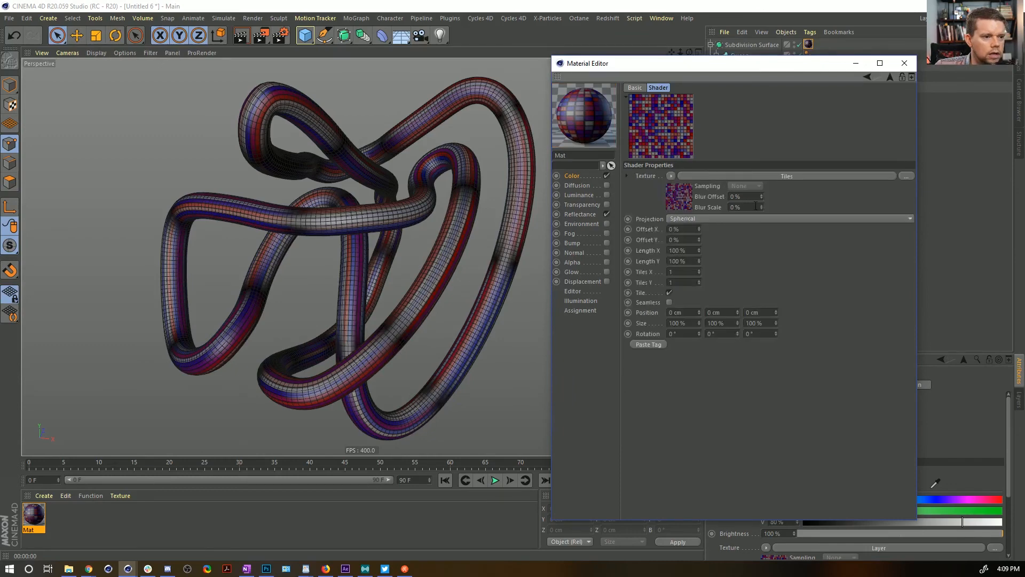
left_click(703, 220)
left_click(707, 272)
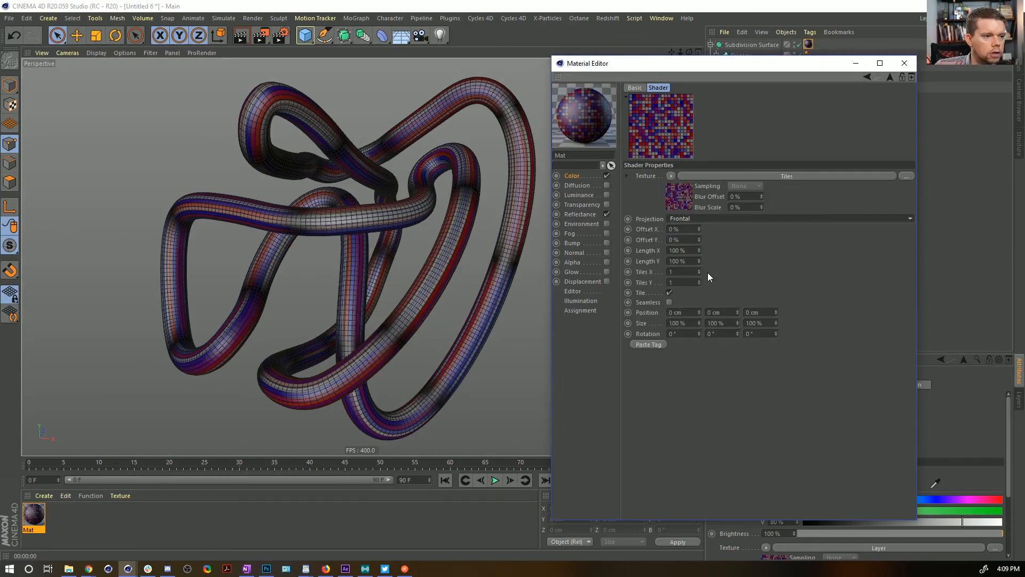
key("ctrl+r")
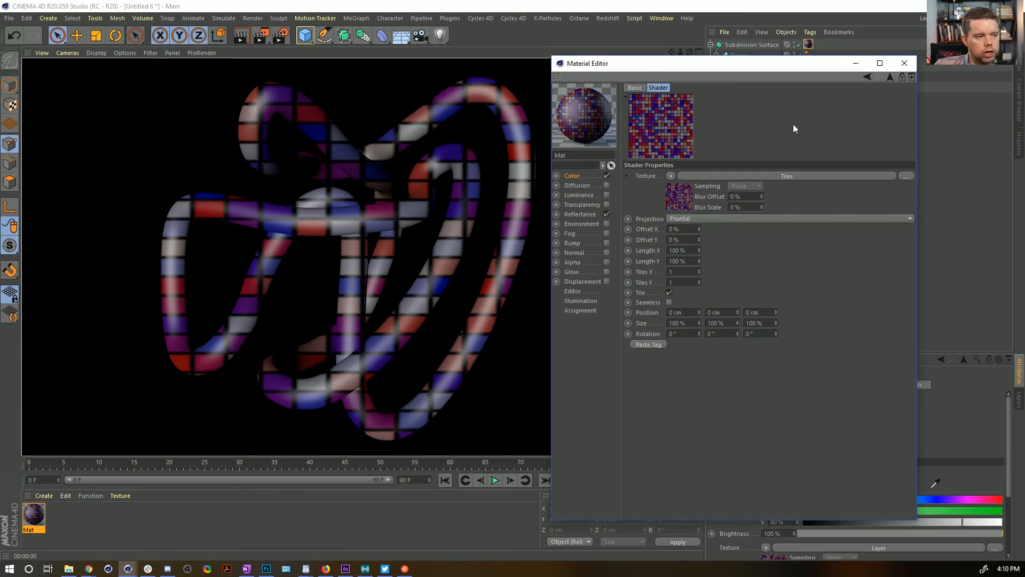
Set the render output width to 720 pixels for a square 720 x 720 frame, and check the rendered tile pattern on the tube
key("ctrl+b")
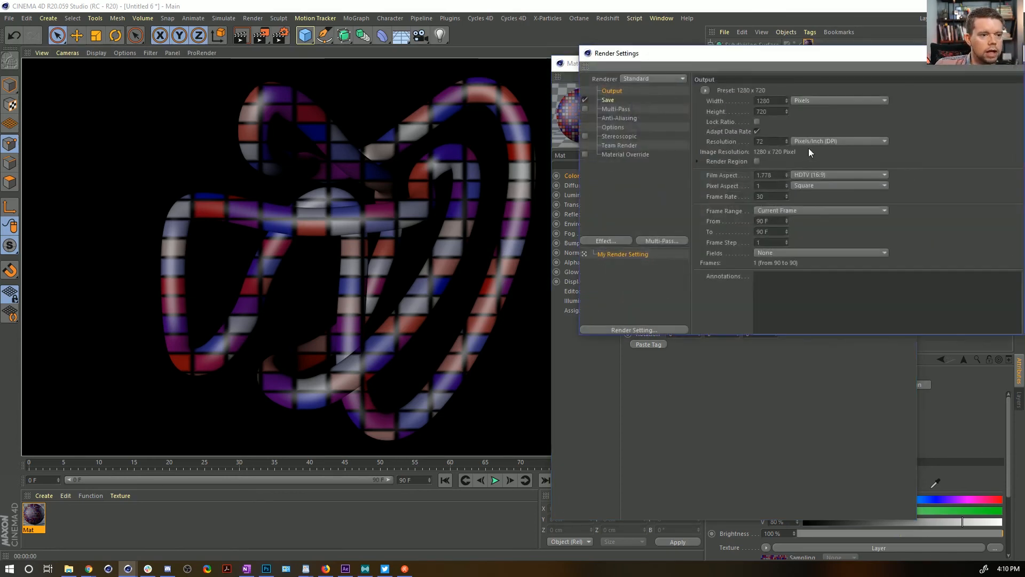
left_click_drag(778, 101, 660, 91)
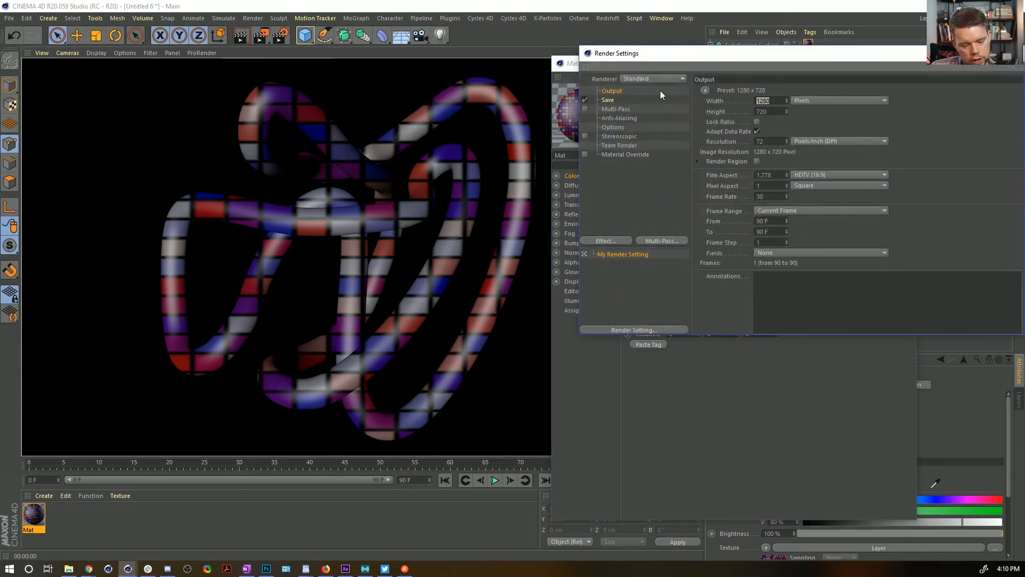
type("72")
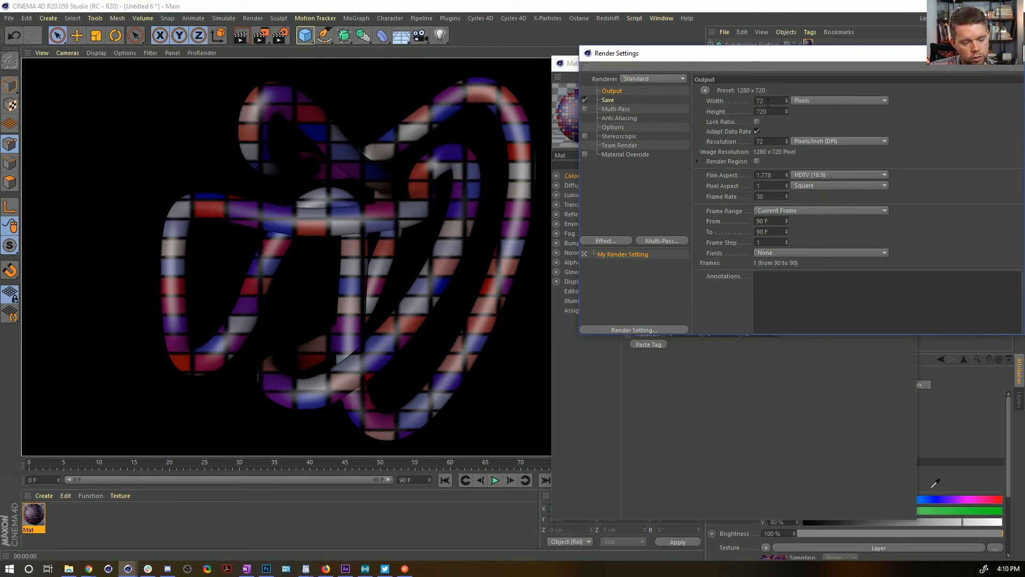
type("0")
key("Return")
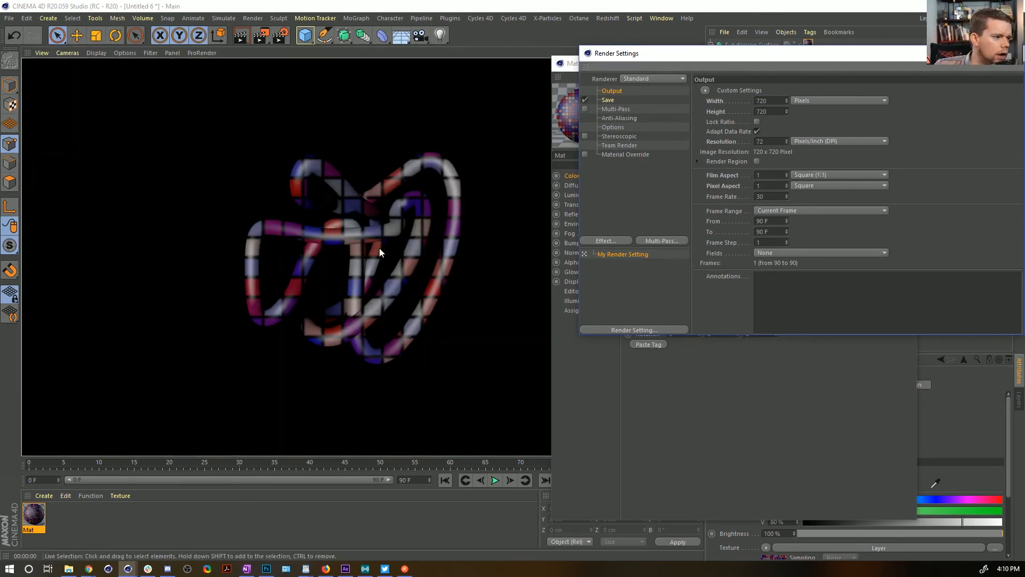
scroll(389, 243, "up", 5)
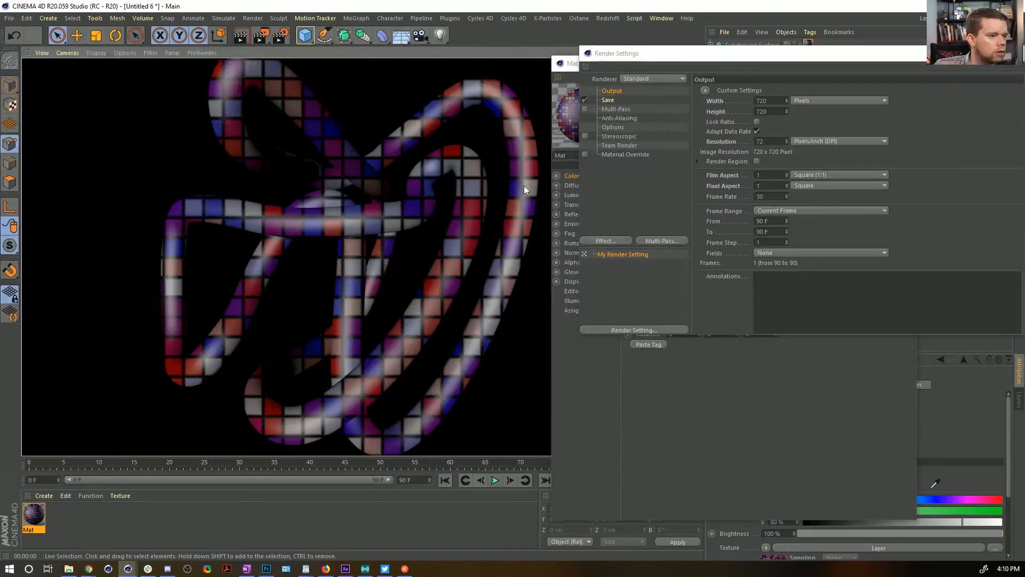
scroll(363, 224, "down", 1)
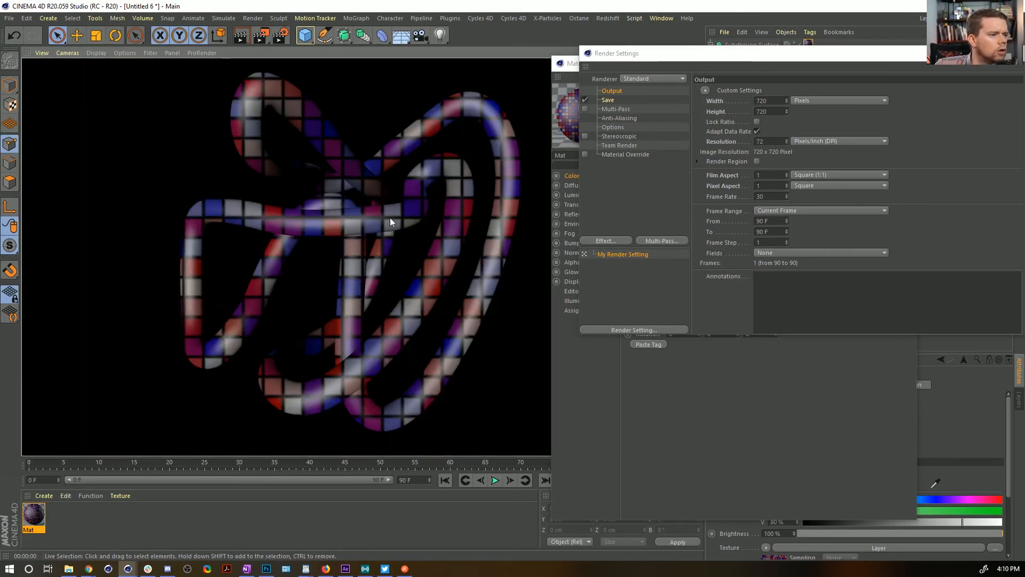
Copy the Color channel's Layer texture into the Luminance channel, enable Luminance and disable Color
left_click(750, 376)
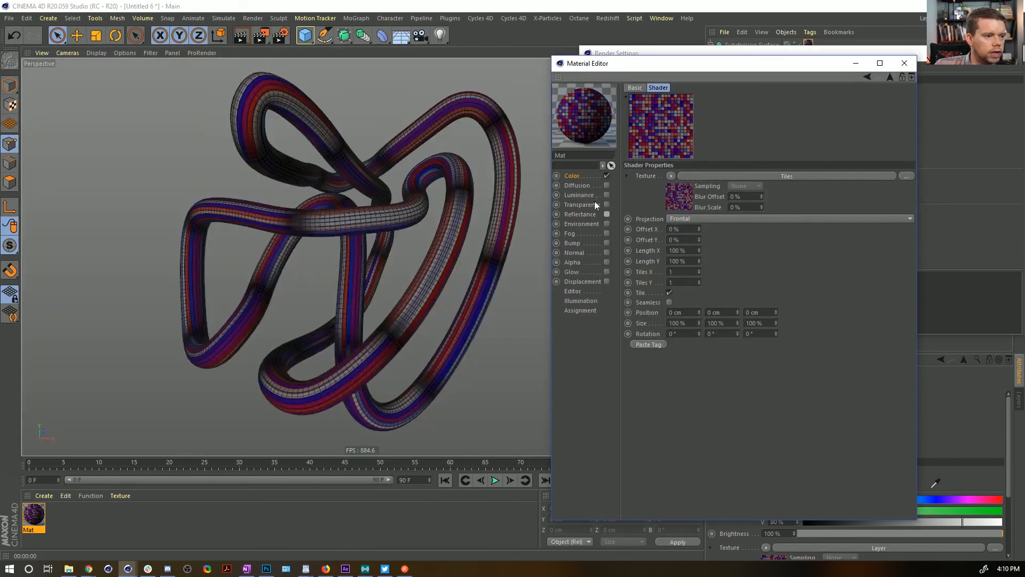
left_click(576, 175)
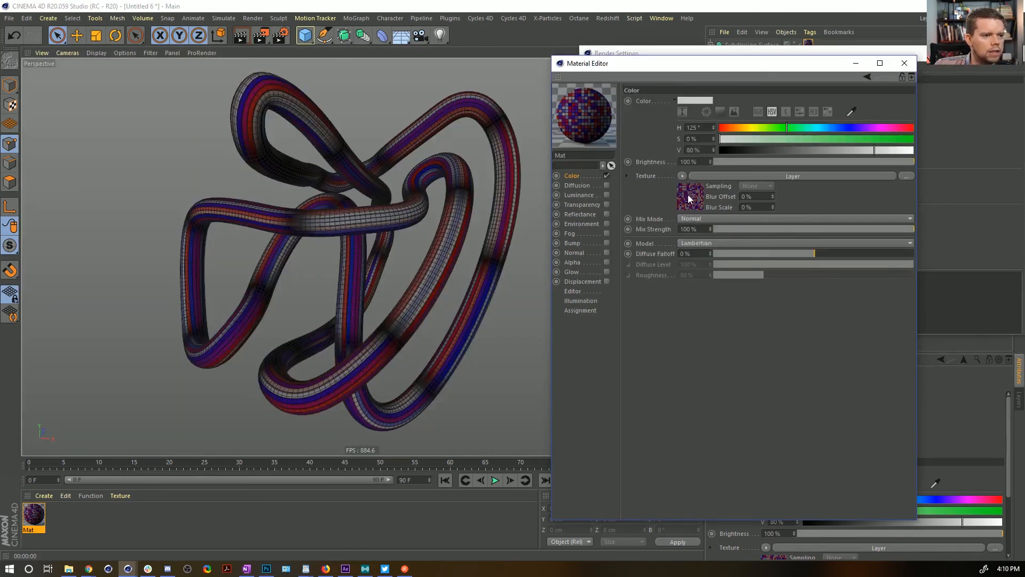
left_click(583, 185)
left_click(587, 194)
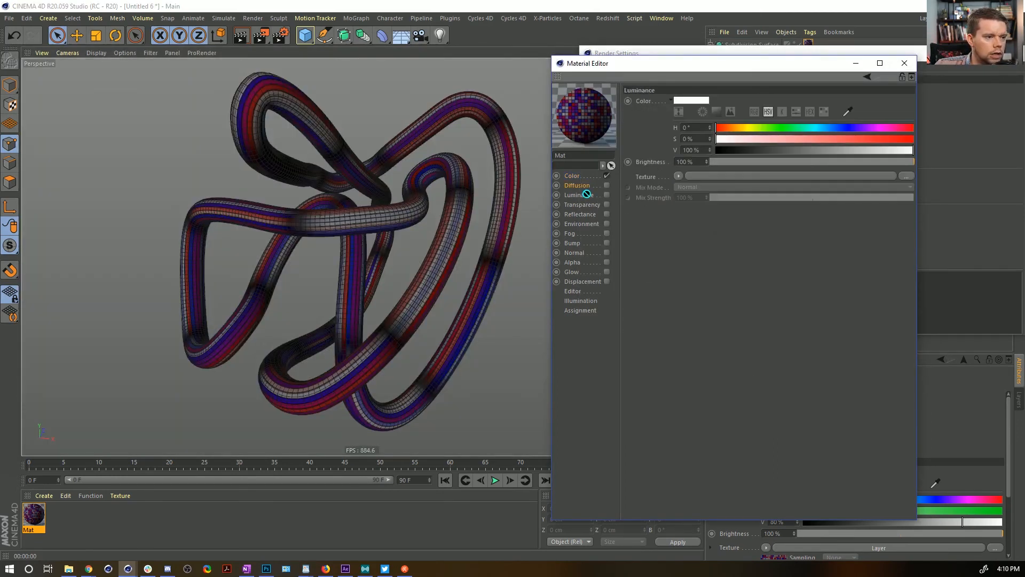
left_click_drag(587, 194, 699, 180)
left_click(607, 193)
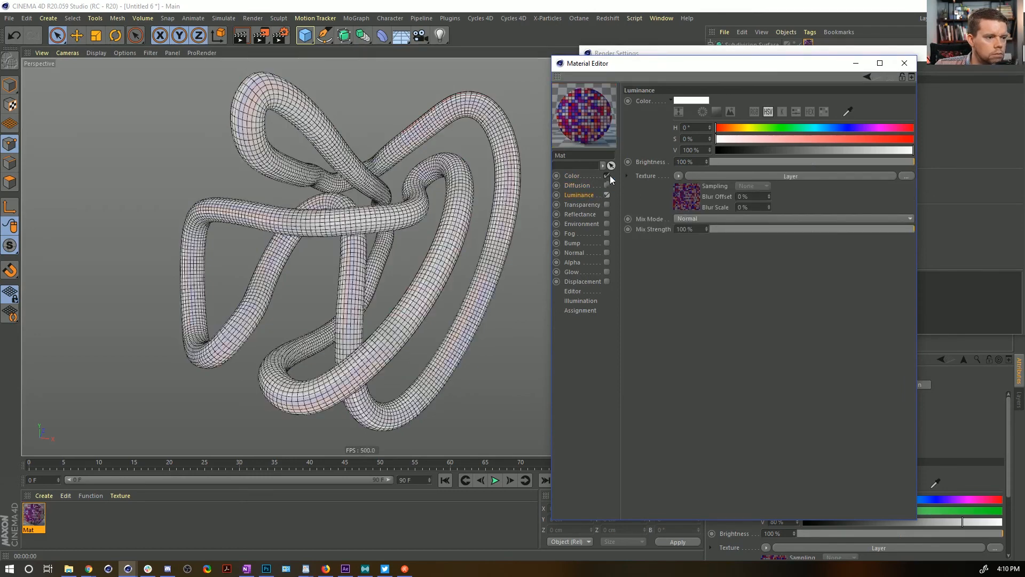
left_click(607, 175)
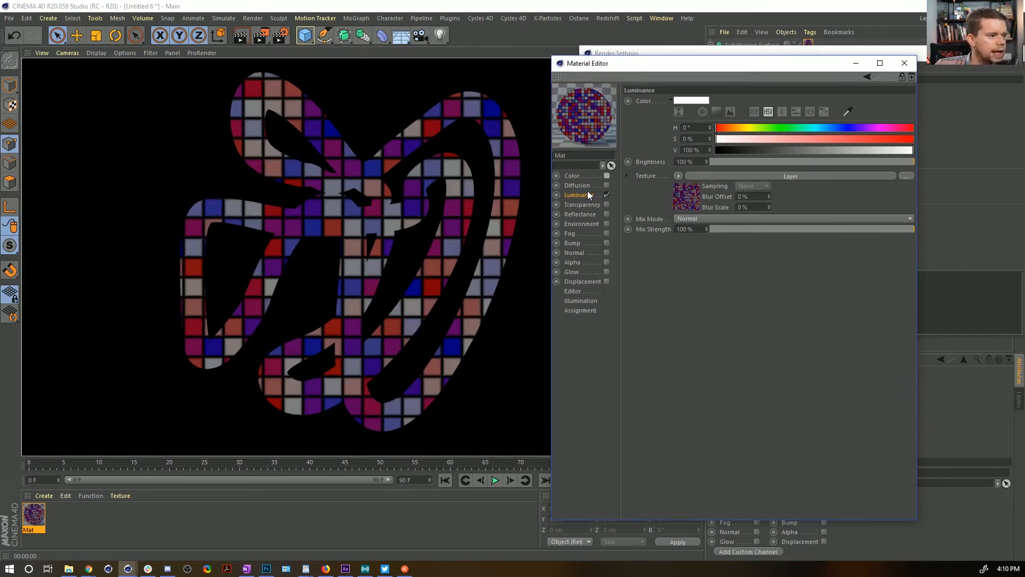
Review the Filter shader in the Luminance layers and duplicate the Projector layer beneath the Filter
left_click(685, 196)
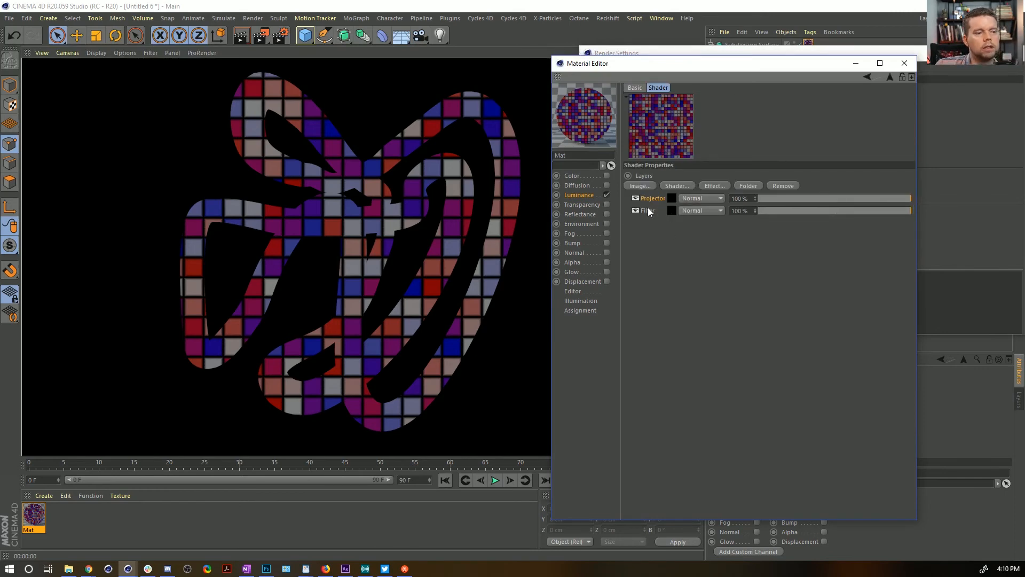
left_click(673, 209)
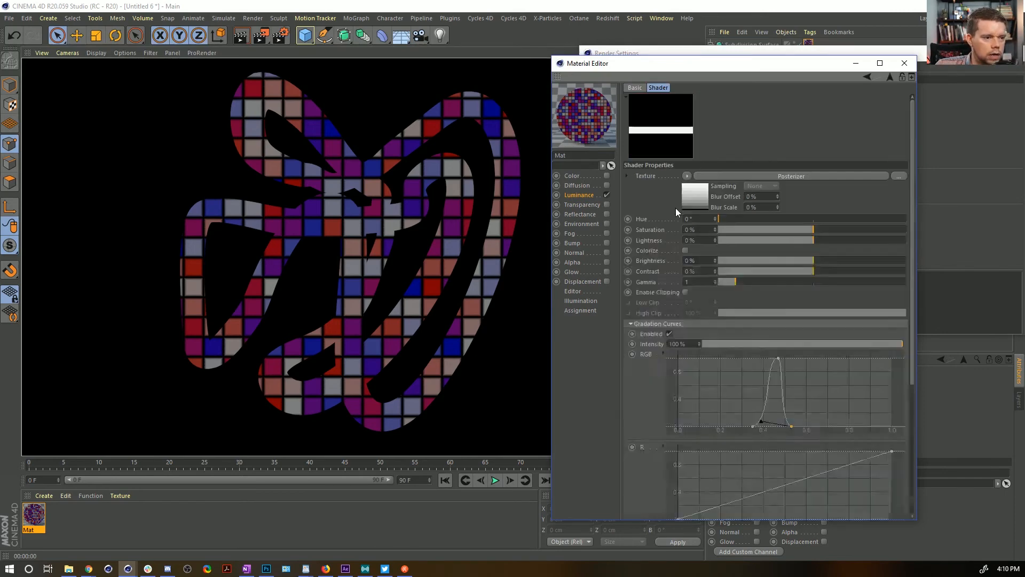
left_click(890, 76)
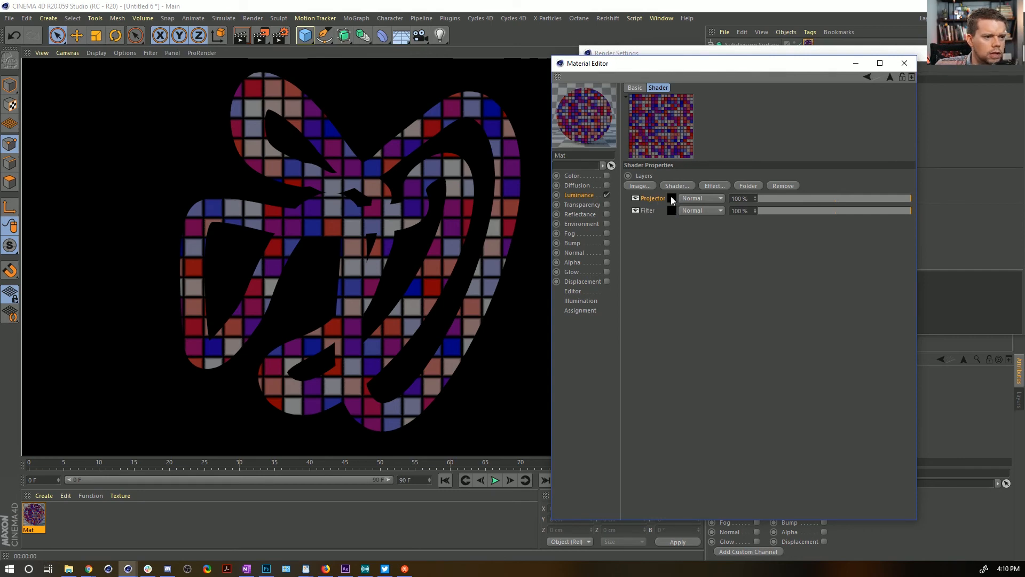
left_click_drag(671, 200, 672, 222, "ctrl")
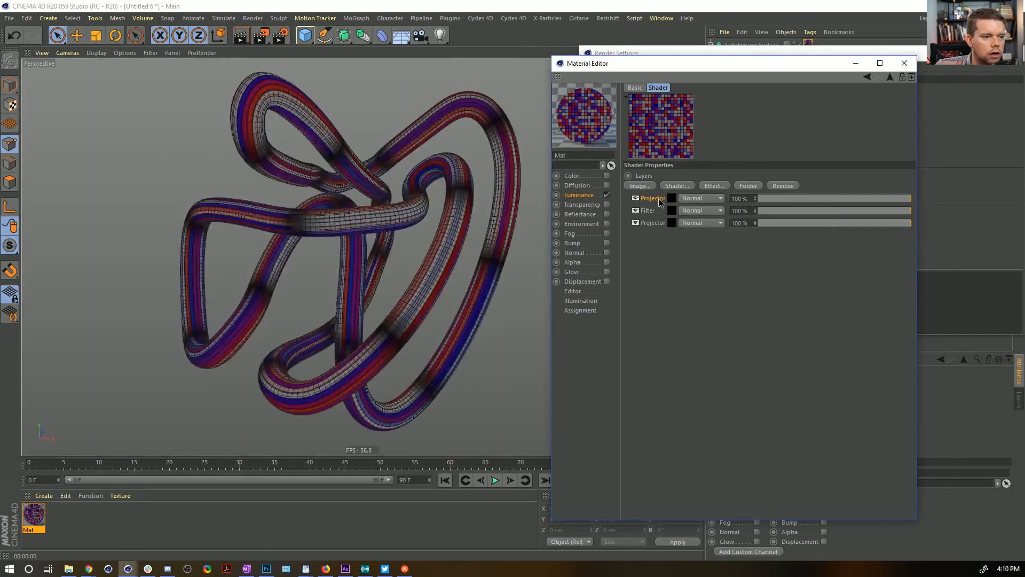
Rename the top Projector layer "Poo Grid" and the bottom Projector layer "Pro Circles"
double_click(673, 202)
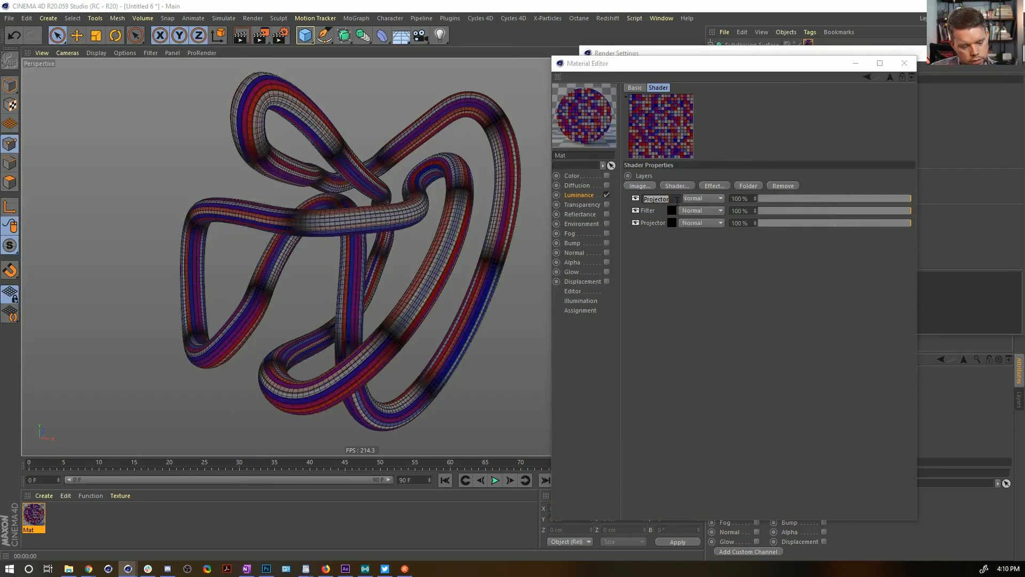
type("G")
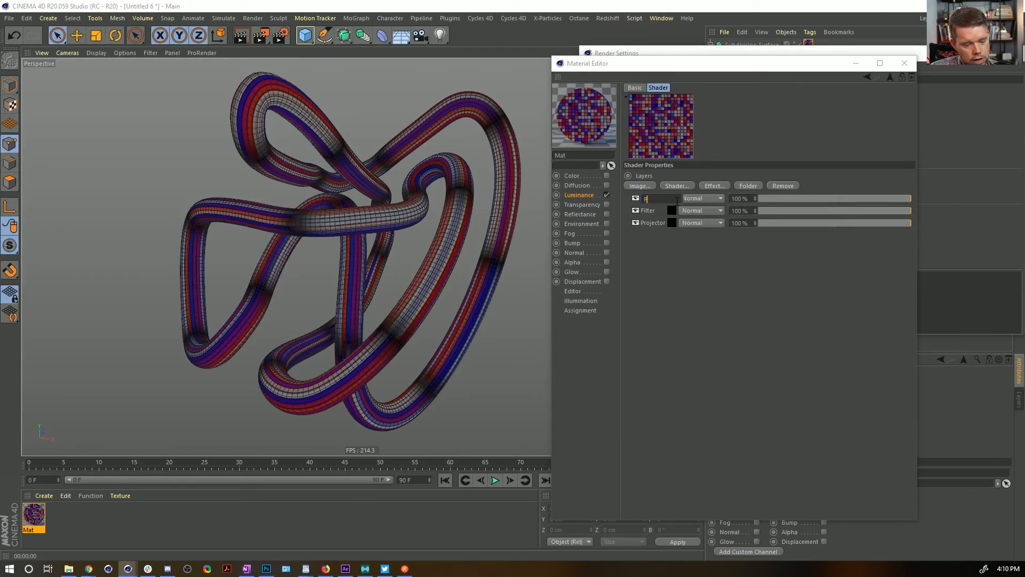
type("Ro Grid")
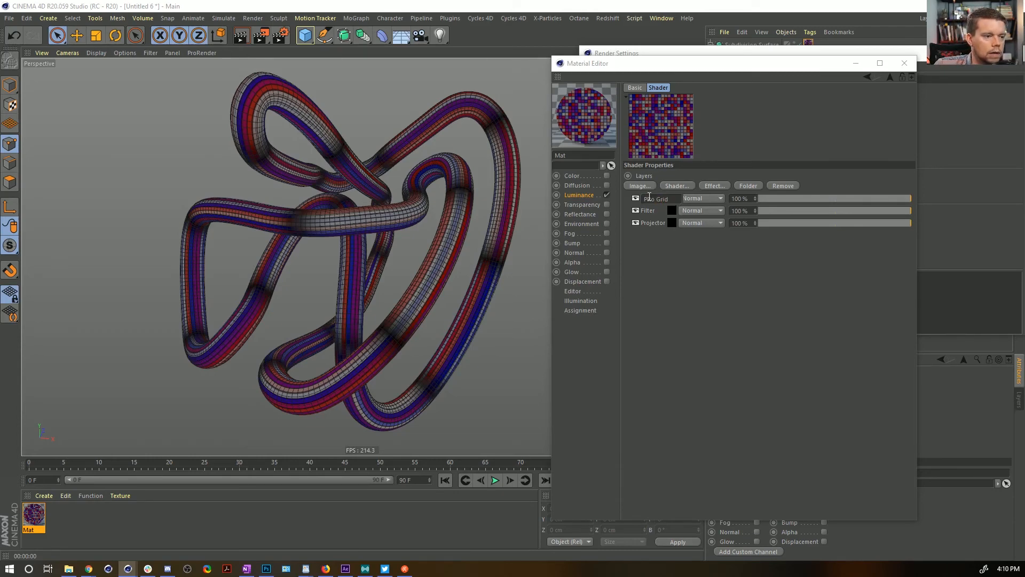
key("Return")
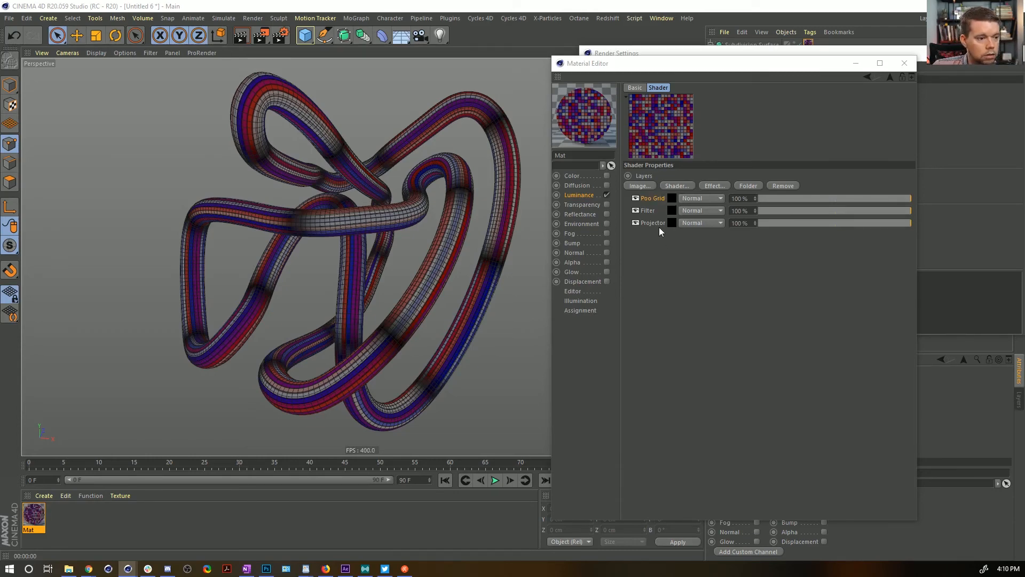
double_click(656, 224)
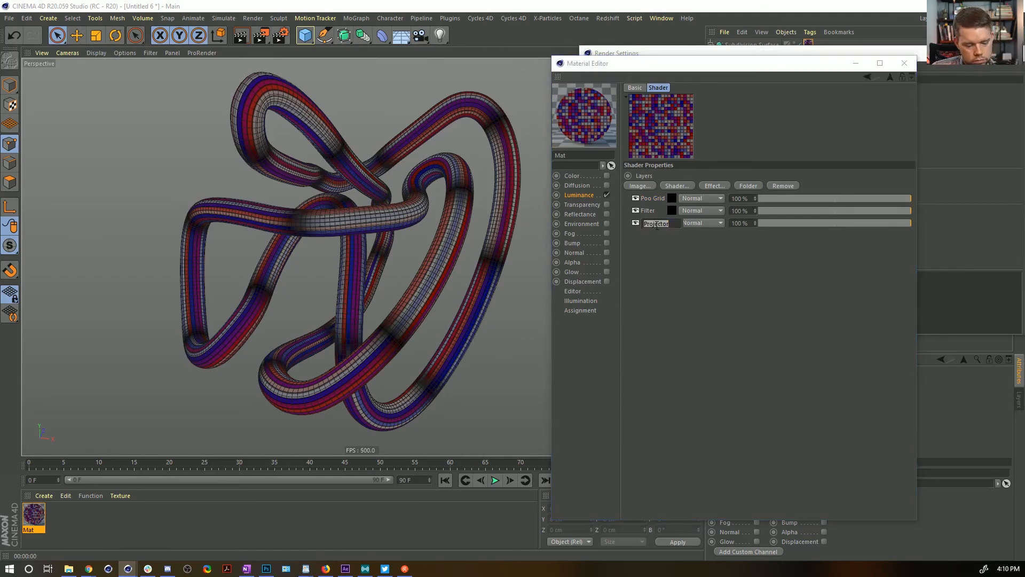
type("Pro Circles")
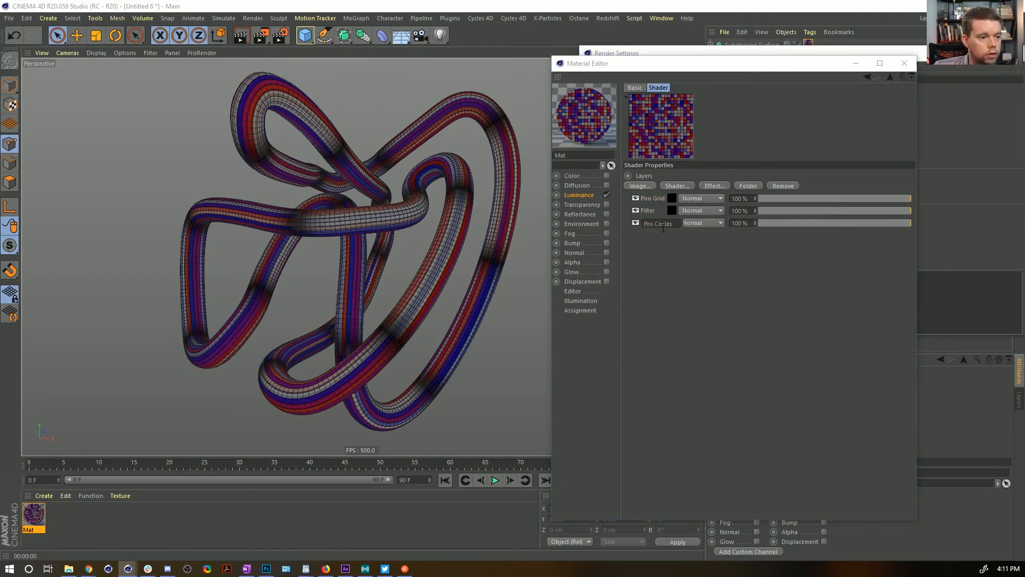
key("Return")
Set the pattern of the Tiles shader inside the Pro Circles layer to Circles 3
left_click(678, 222)
left_click(692, 208)
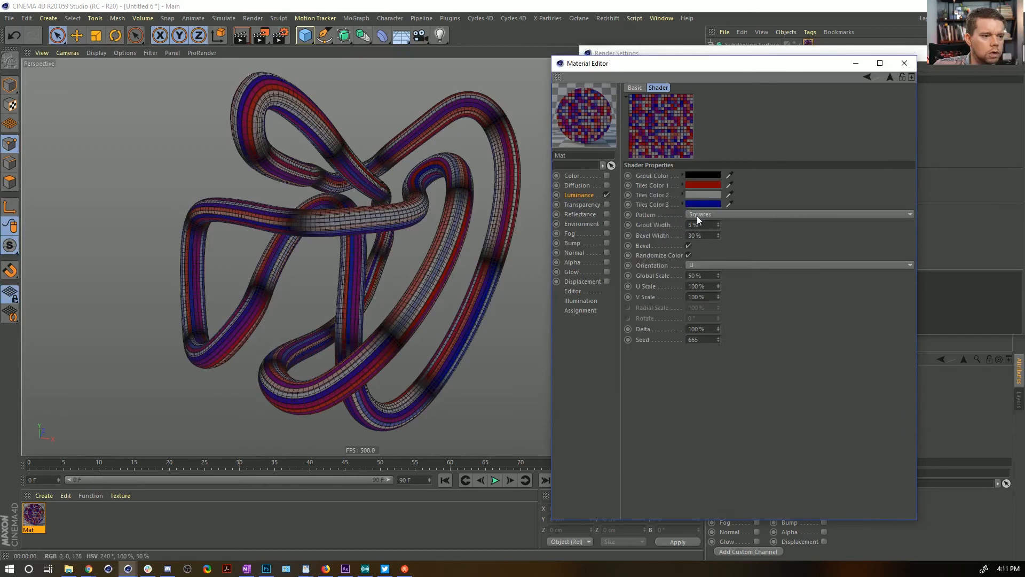
left_click(744, 214)
left_click(726, 269)
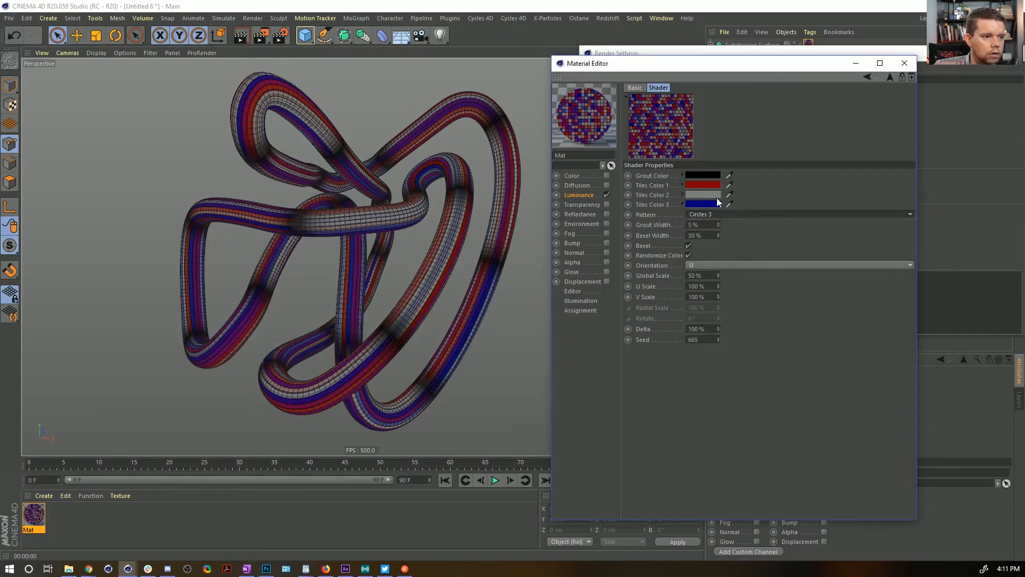
Recolor the circle tiles with Tiles Color 1 green at hue 124° and Tiles Color 3 magenta at hue 313°
left_click(703, 185)
left_click(701, 180)
key("Return")
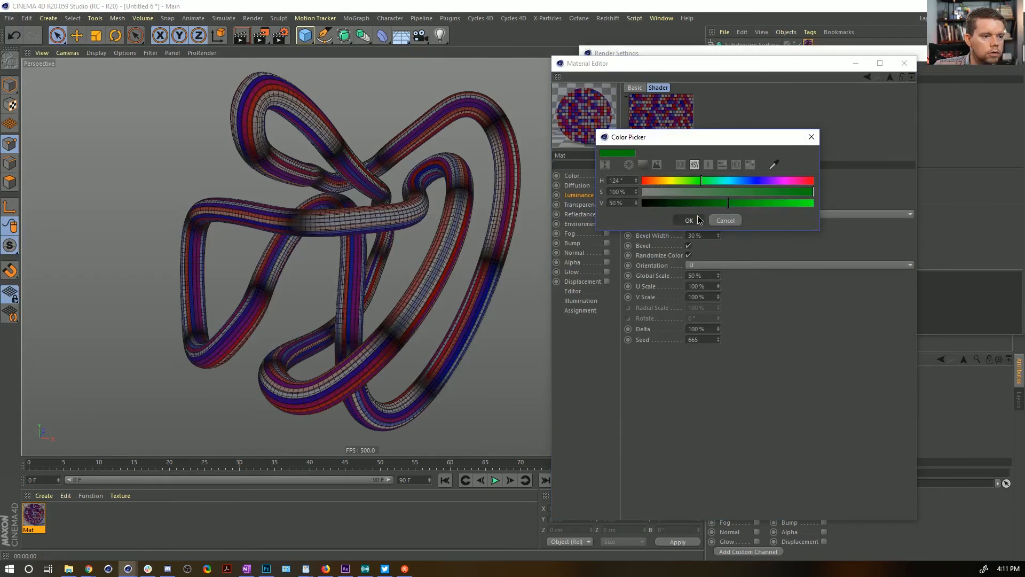
left_click(703, 201)
left_click(769, 201)
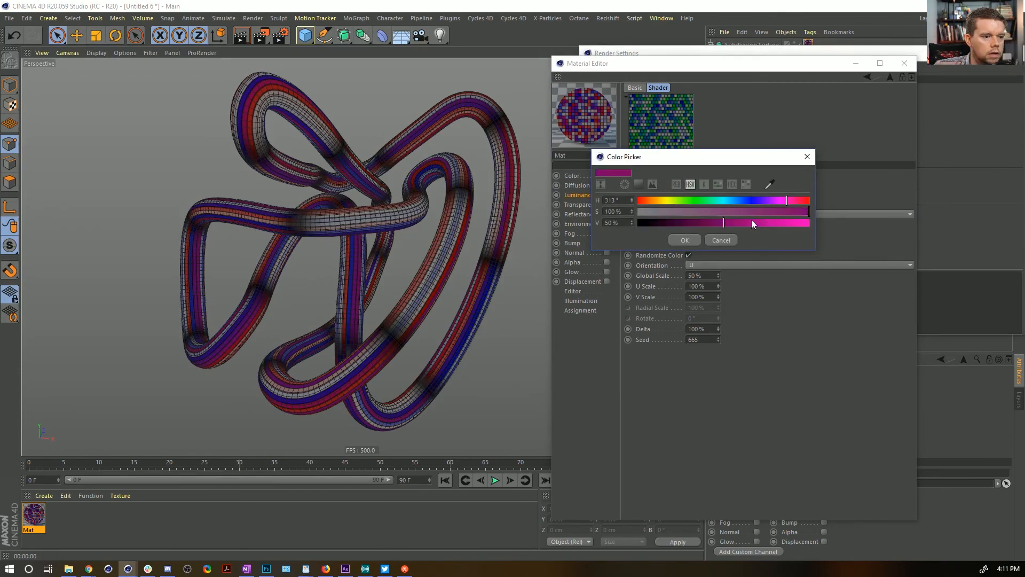
left_click(694, 241)
Set the Filter layer's blend mode to Layer Mask, render the viewport, and compare with the reference lettering in the browser
left_click(889, 77)
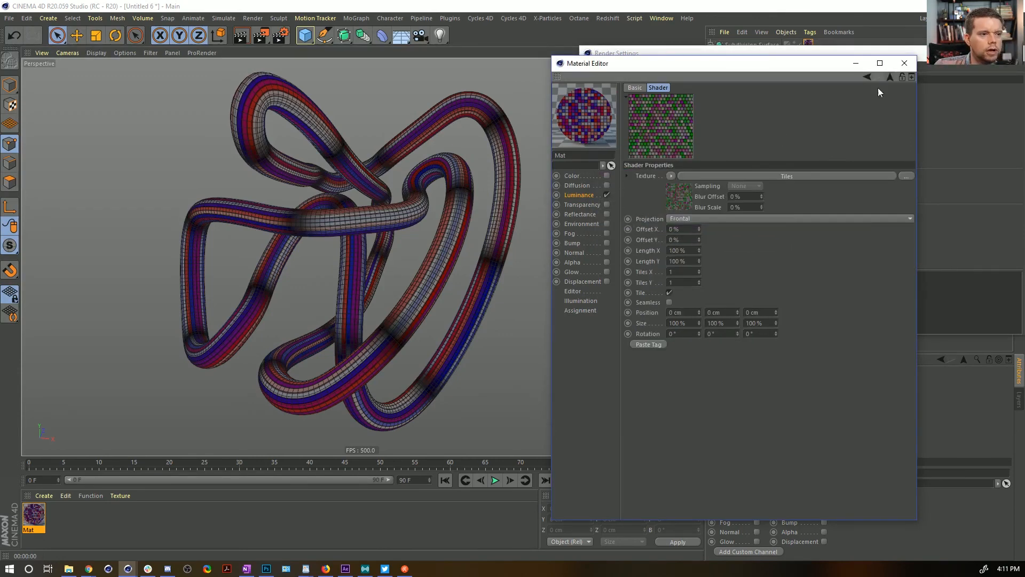
left_click(867, 78)
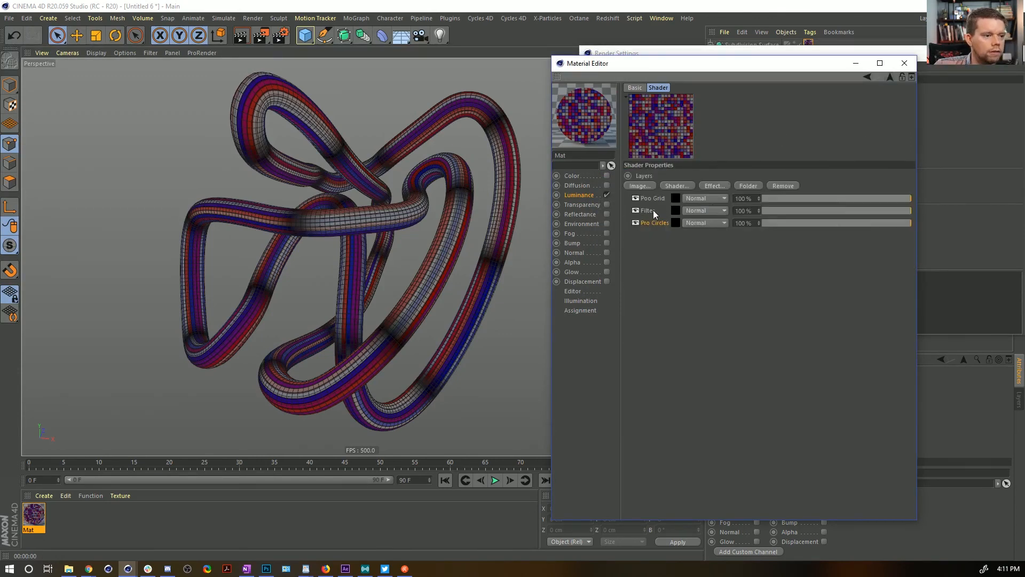
left_click(699, 211)
left_click(710, 446)
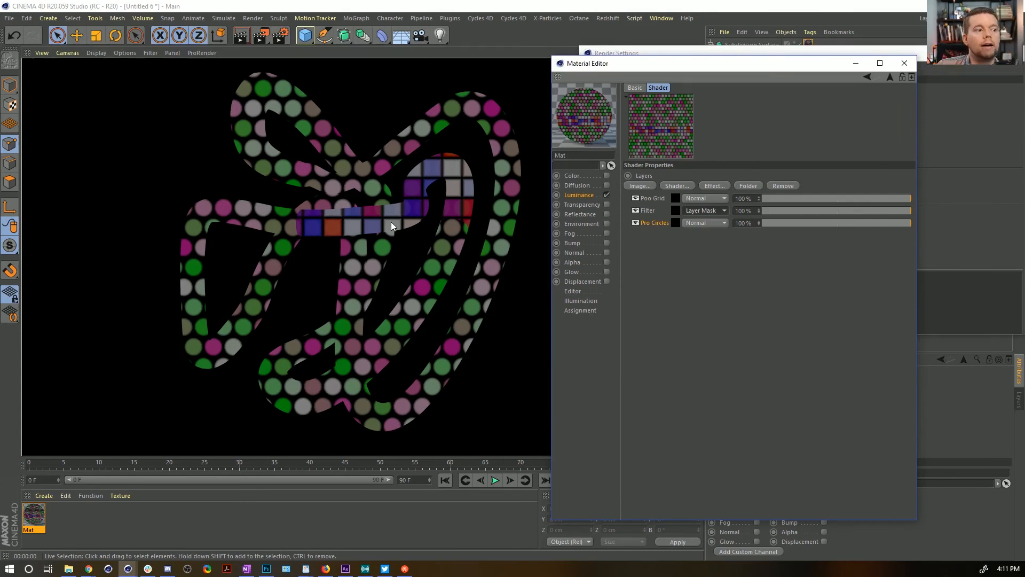
key("alt+Tab")
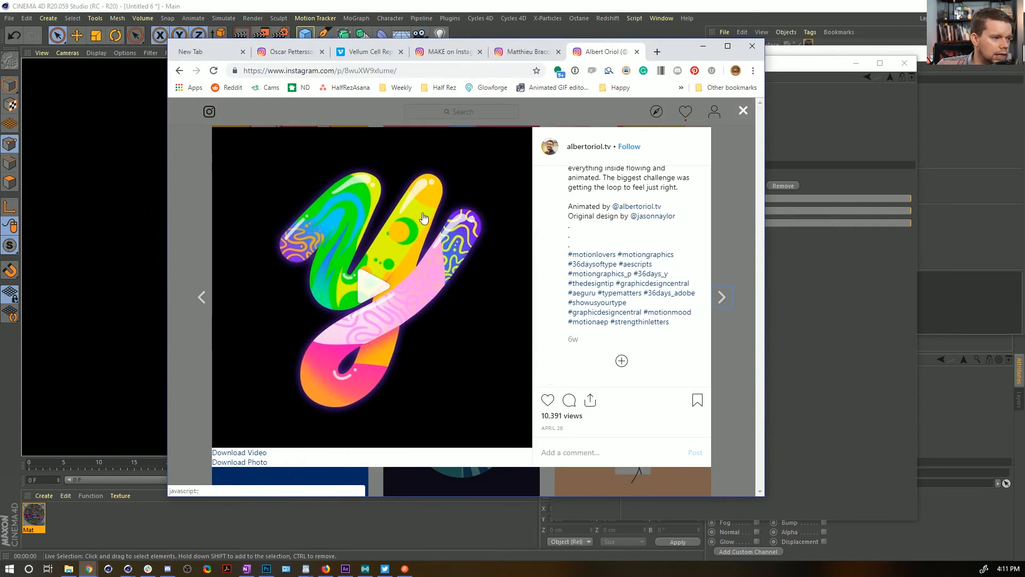
left_click(806, 111)
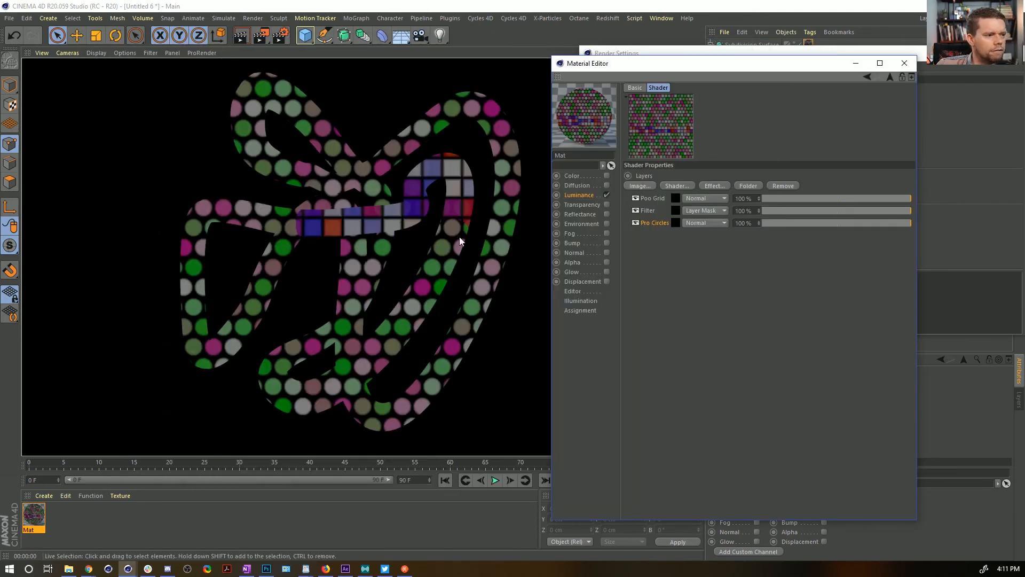
left_click(676, 187)
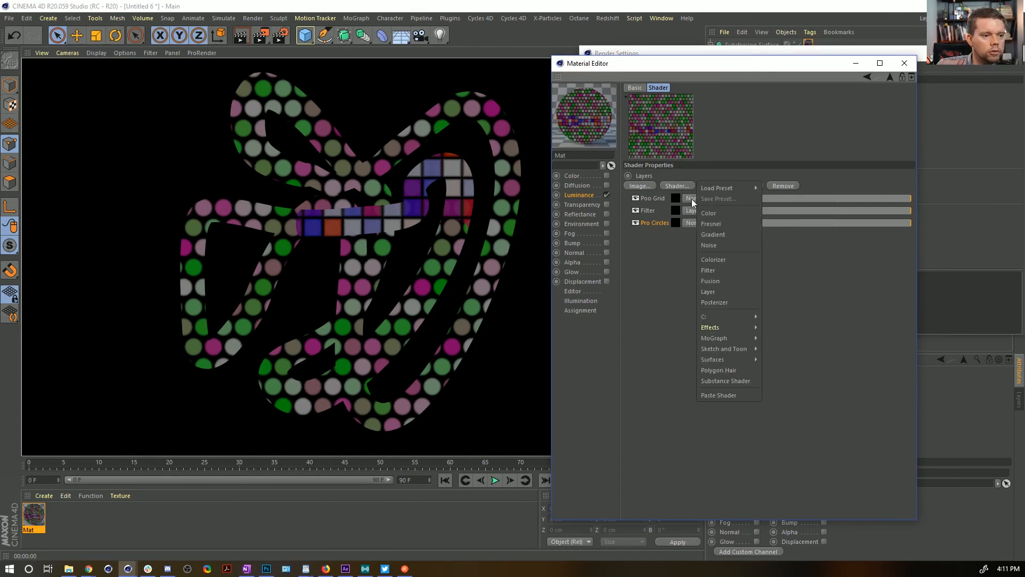
left_click(739, 244)
key("ctrl+z")
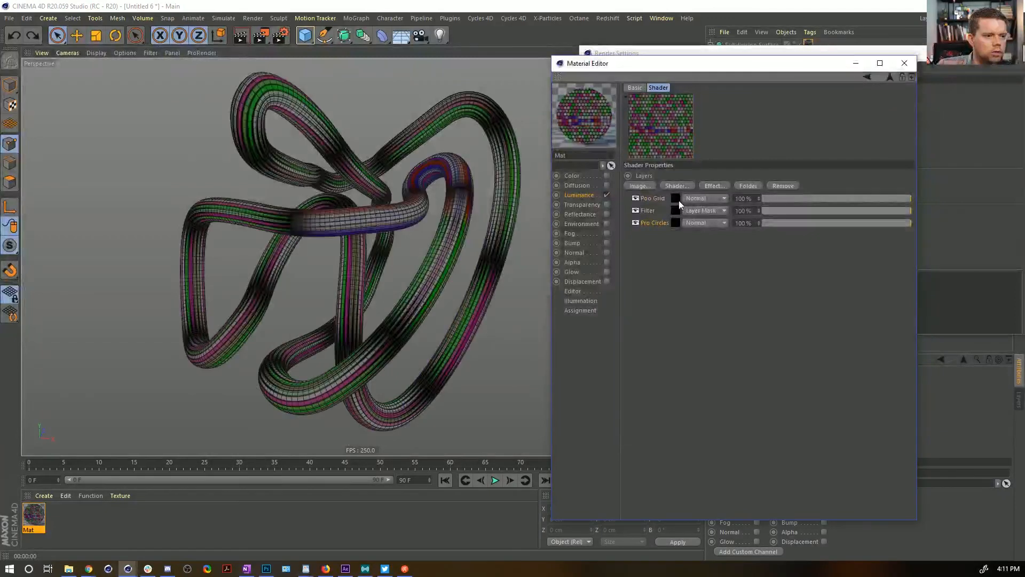
Duplicate the Poo Grid layer, then rename the lower copy "Pro Grid" and the top one "Pjt Grid"
key("ctrl+v")
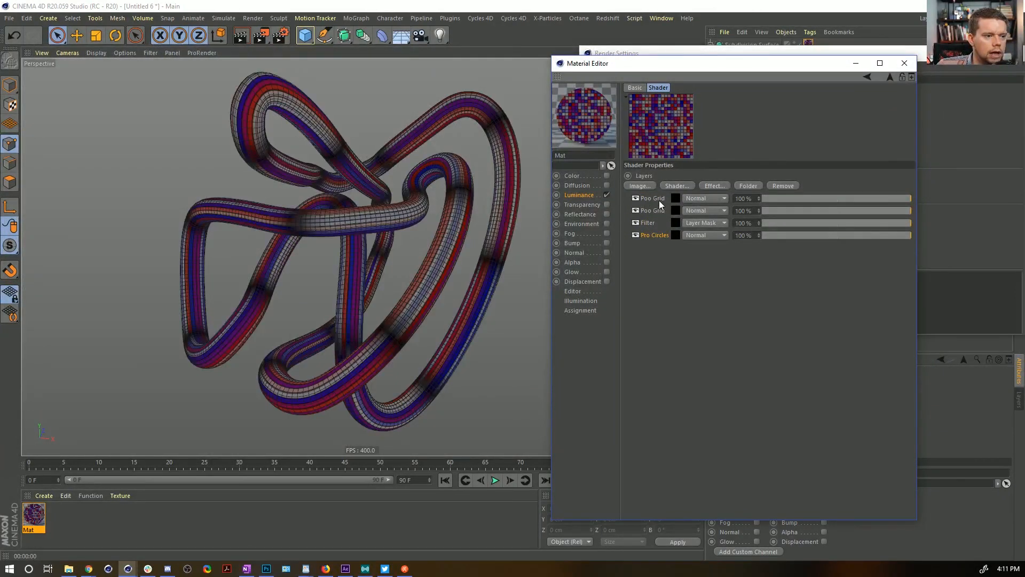
double_click(655, 212)
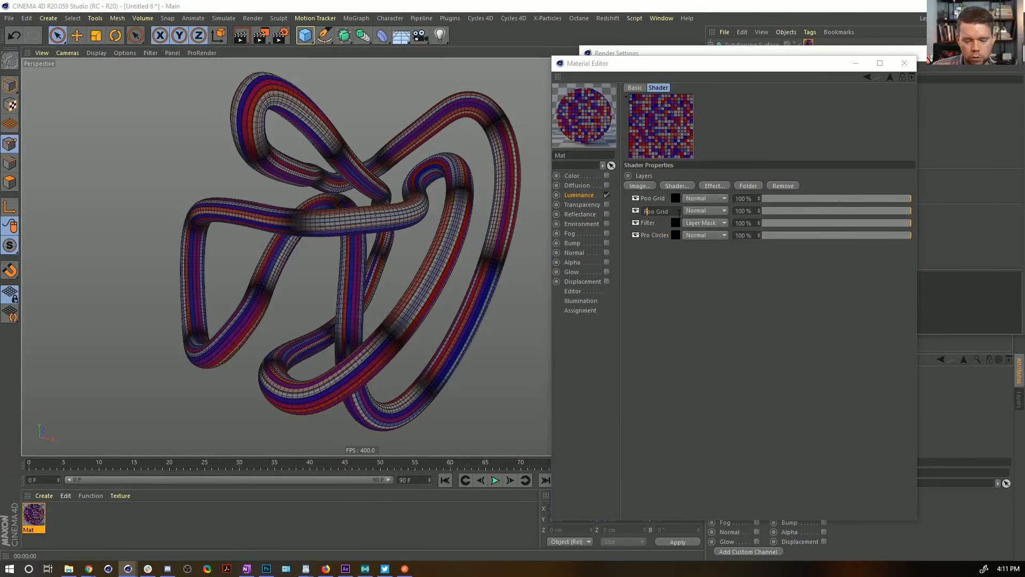
key("BackSpace")
type("r")
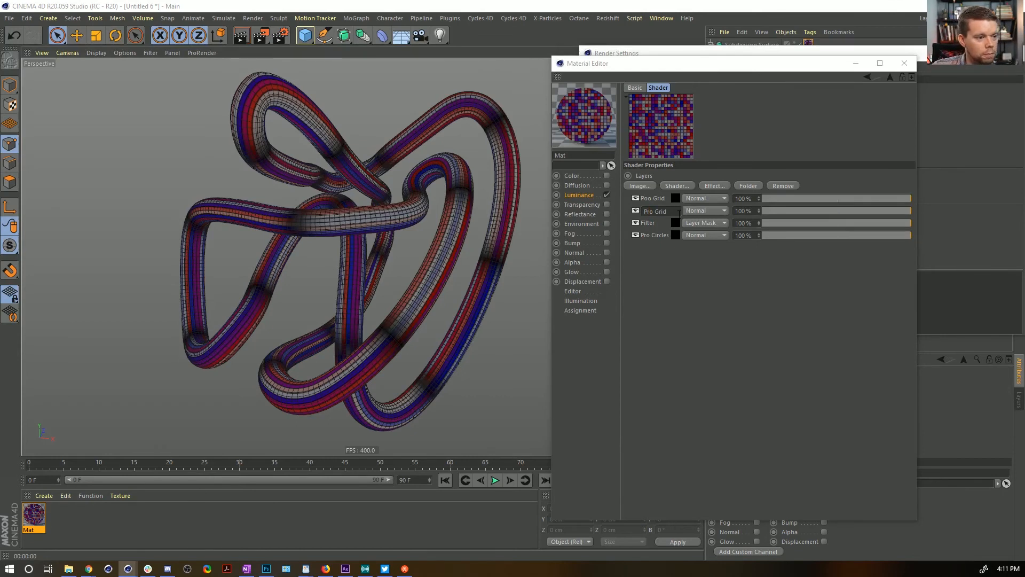
key("Return")
double_click(654, 198)
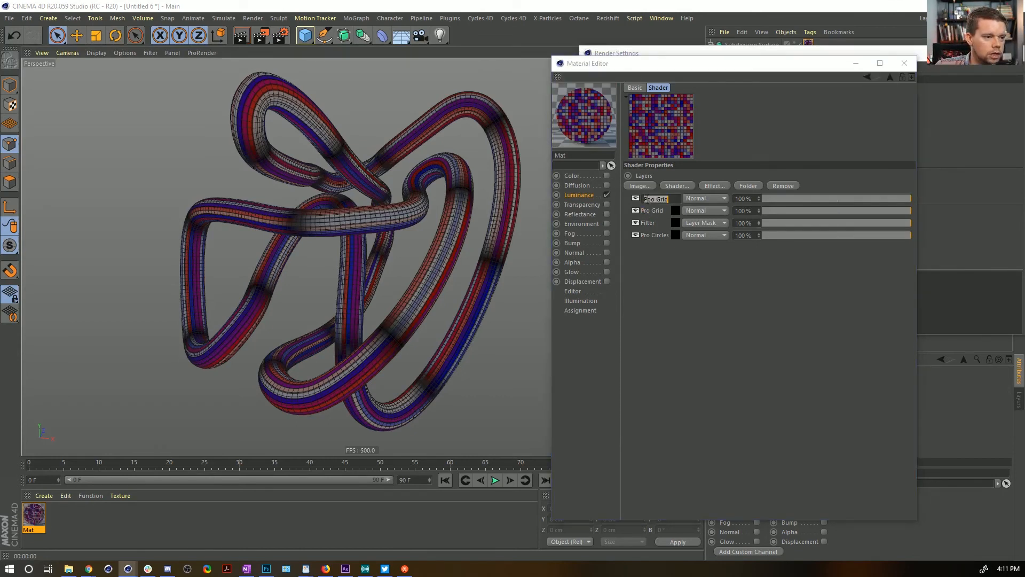
key("BackSpace")
key("BackSpace")
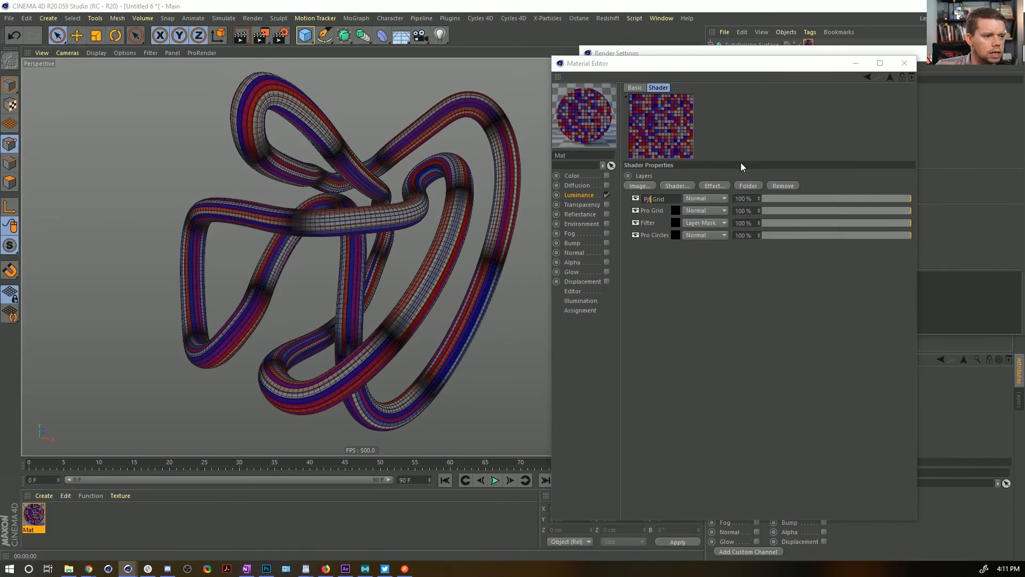
key("Return")
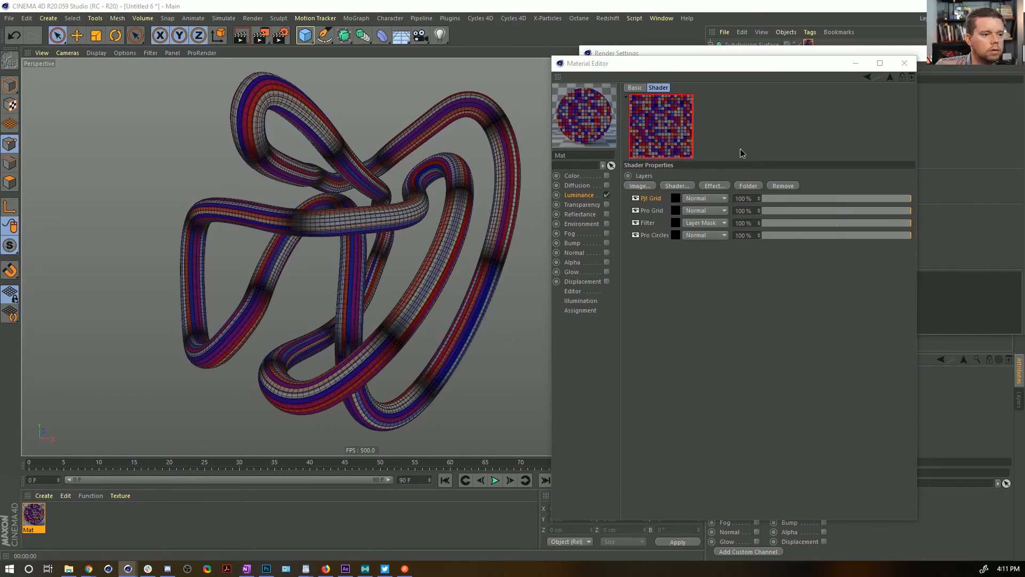
Replace the Tiles texture in the top layer's Projector with Noise, set its Space to UV (2D), and render the viewport
left_click(675, 198)
left_click(679, 175)
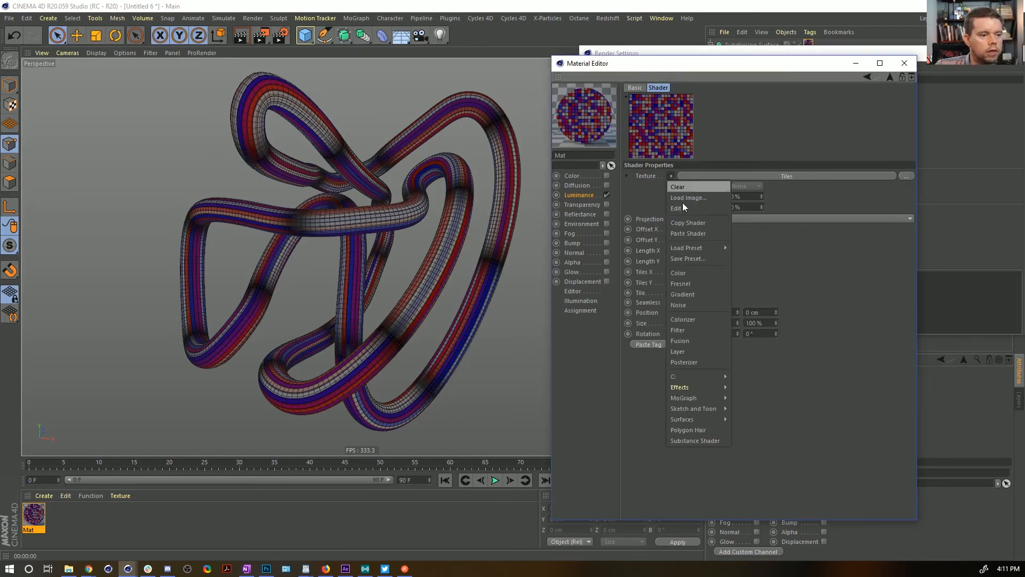
left_click(700, 303)
left_click(875, 227)
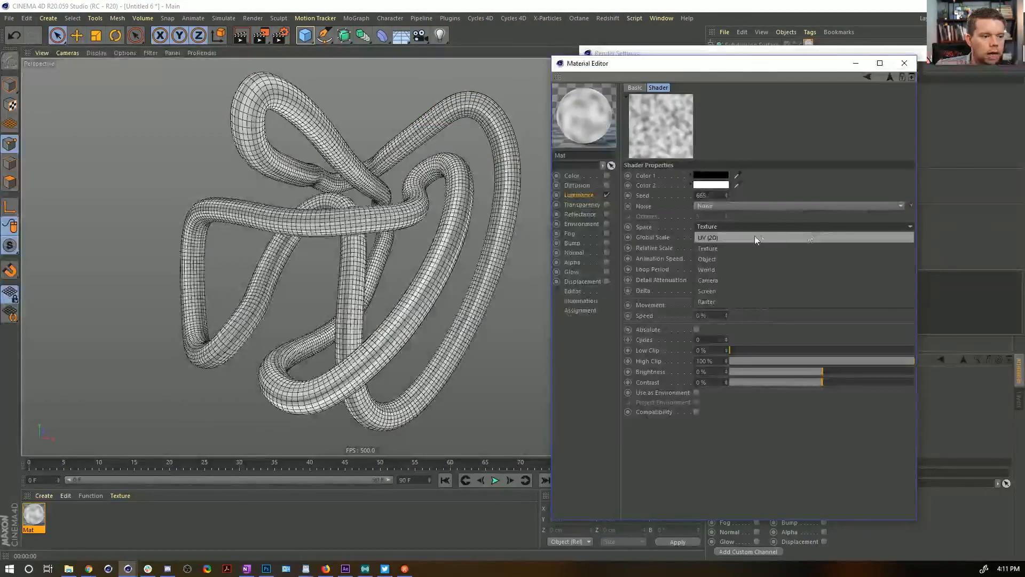
left_click(754, 236)
key("ctrl+r")
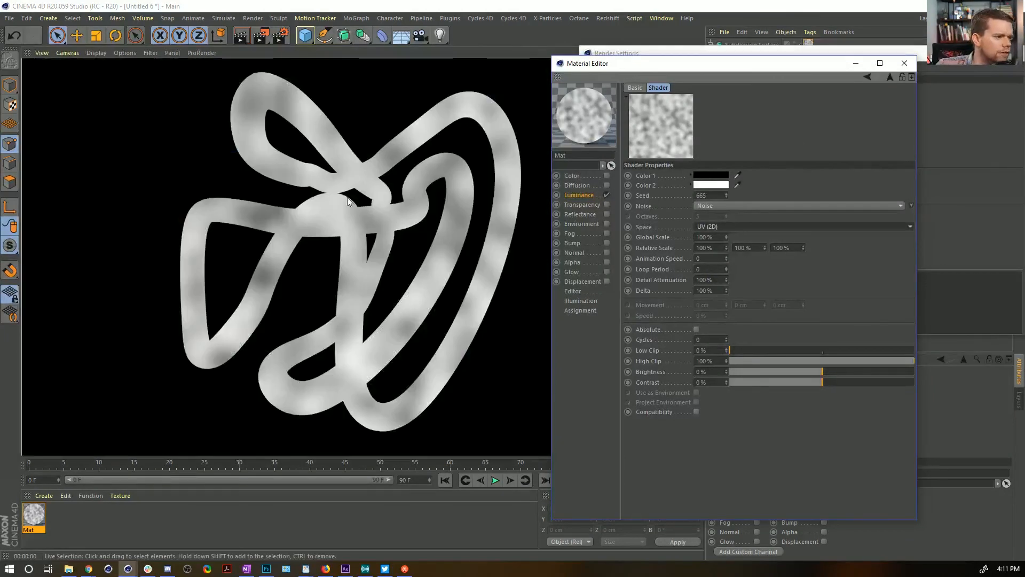
Switch the top layer's noise type to Hama and render the viewport
left_click(910, 206)
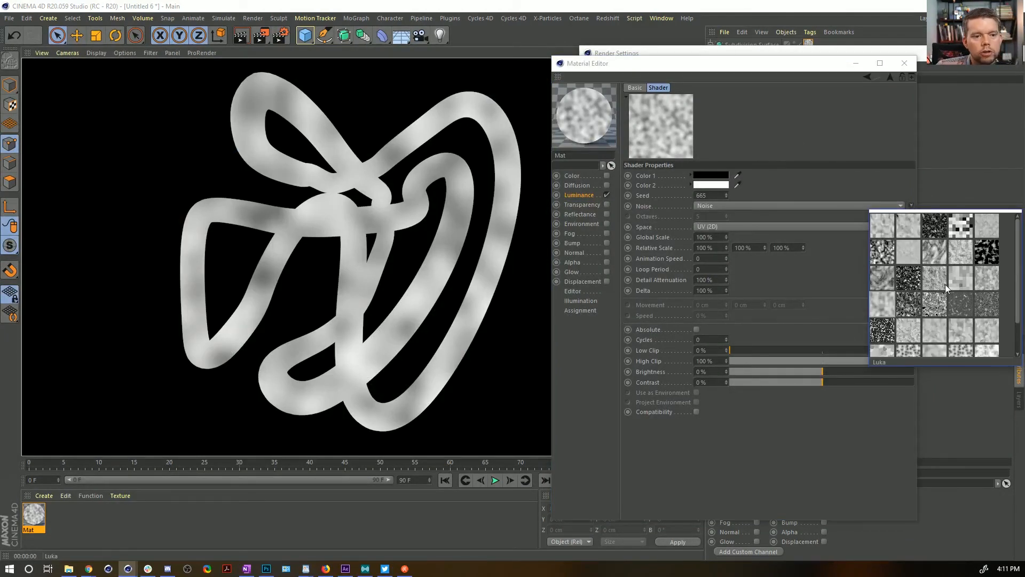
left_click(916, 286)
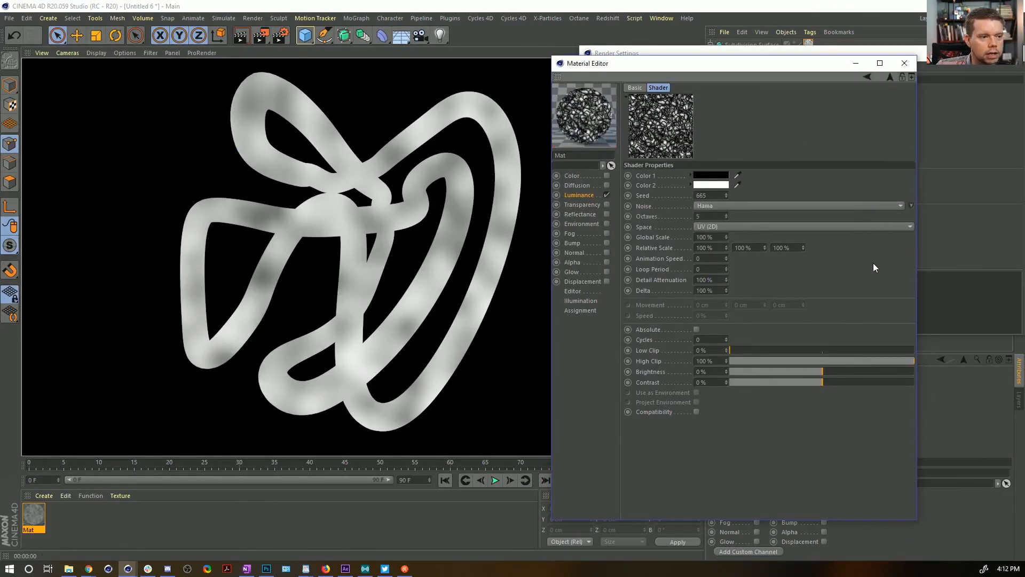
key("ctrl+r")
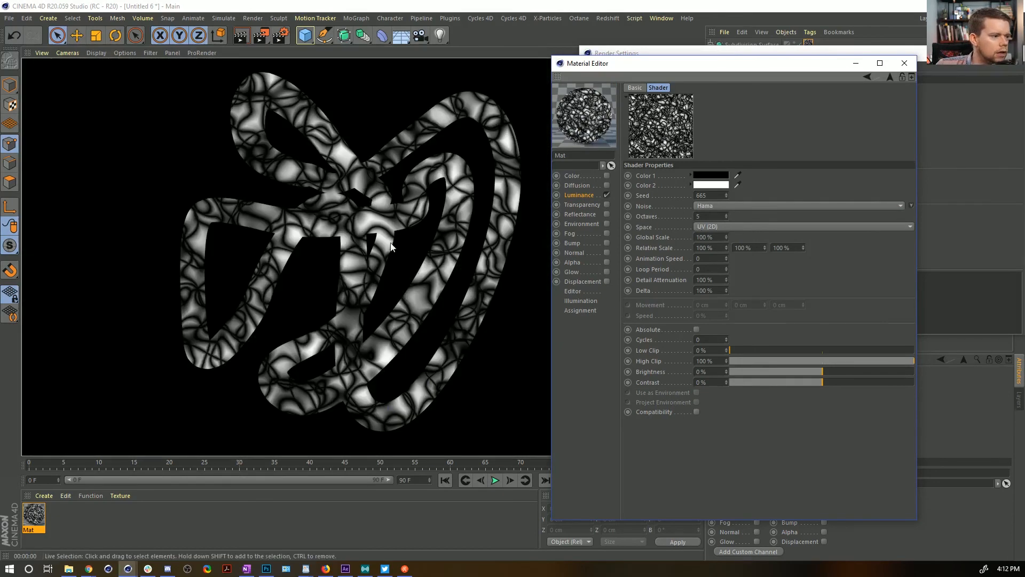
Set the noise's Low Clip to 15 %, High Clip to 8 % and Octaves to 1, and render the viewport
left_click(823, 350)
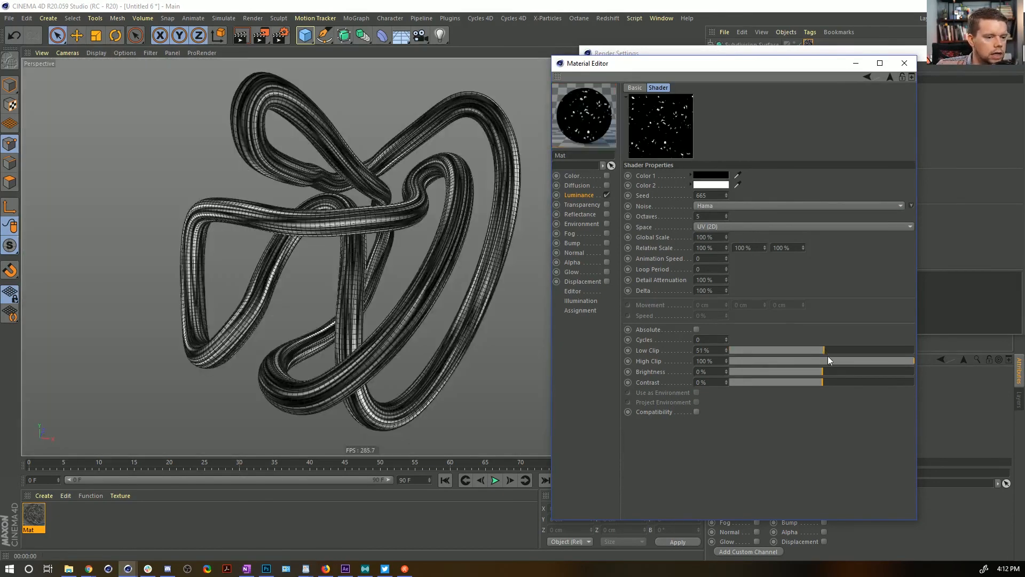
left_click_drag(827, 360, 728, 361)
left_click(756, 352)
left_click(745, 360)
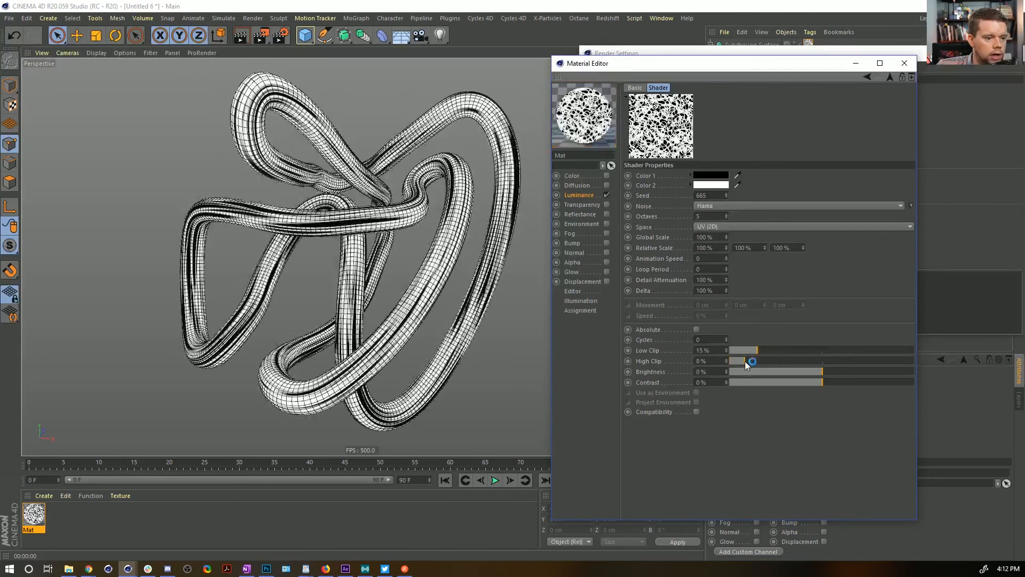
left_click_drag(726, 216, 726, 230)
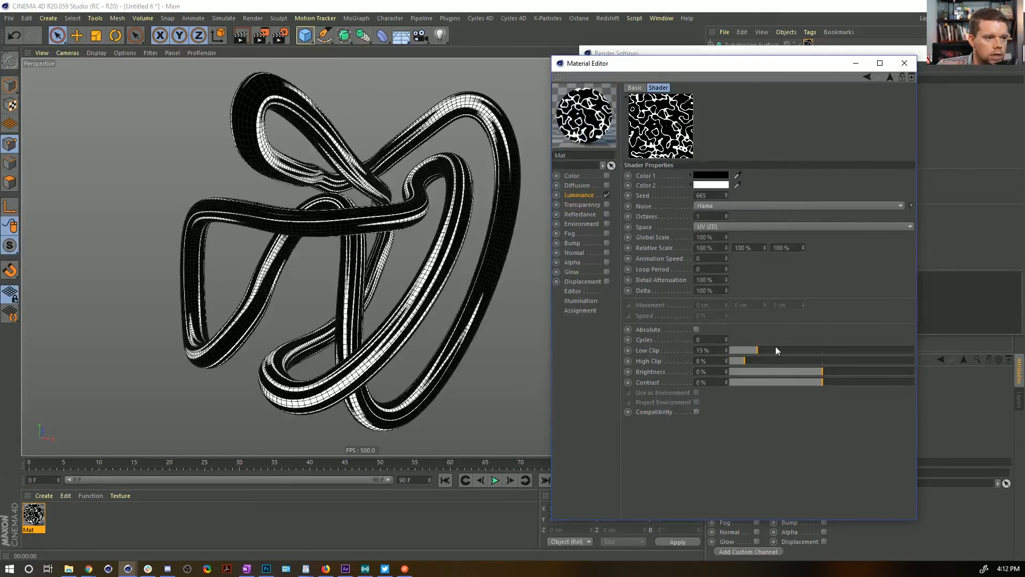
key("ctrl+r")
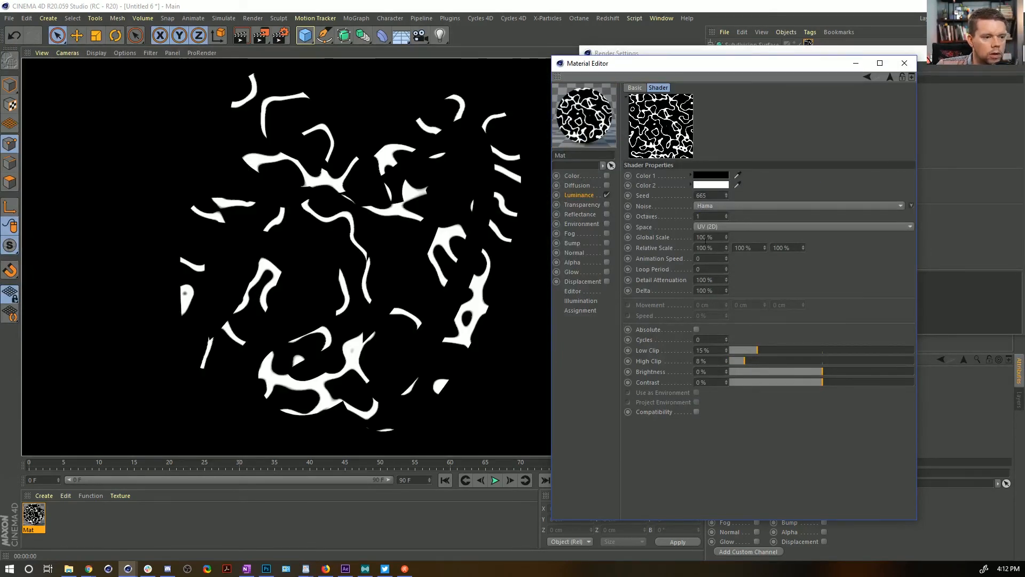
Reduce the noise's Global Scale to 30 % and render the viewport
double_click(704, 237)
type("30")
key("Return")
key("ctrl+r")
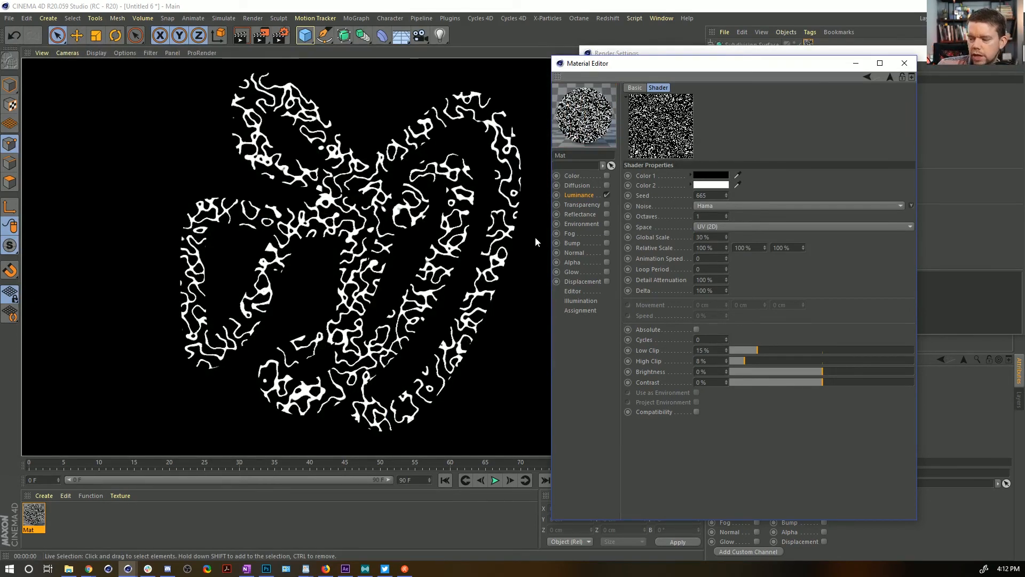
Recolor the noise with a bright yellow Color 1 at hue 68° and a blue Color 2, and render the viewport
left_click(710, 175)
mouse_move(712, 176)
left_mouse_down()
mouse_move(682, 181)
mouse_move(792, 193)
left_mouse_up()
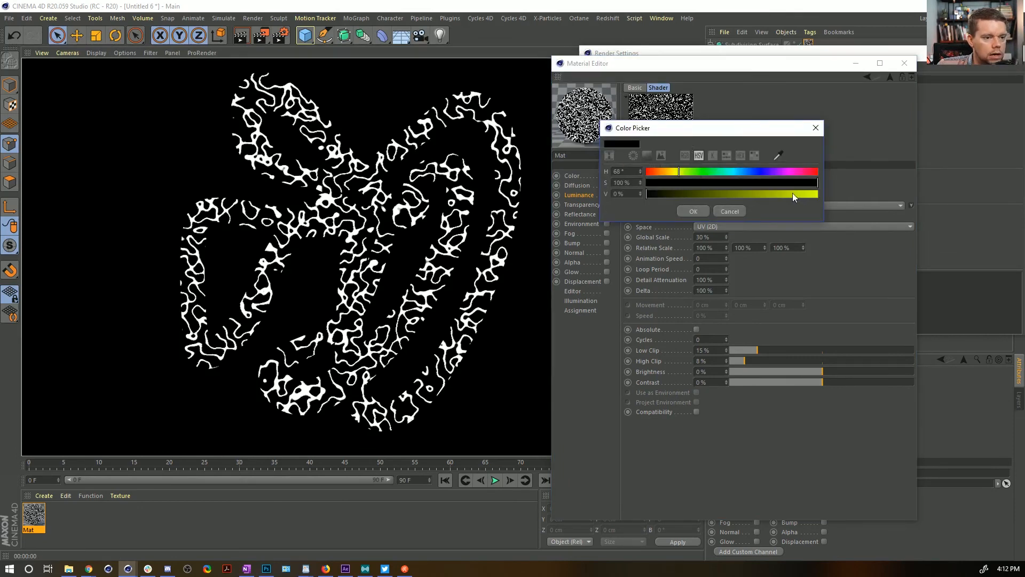
left_click(792, 193)
left_click(693, 211)
left_click(709, 185)
left_click_drag(710, 182, 757, 189)
key("ctrl+r")
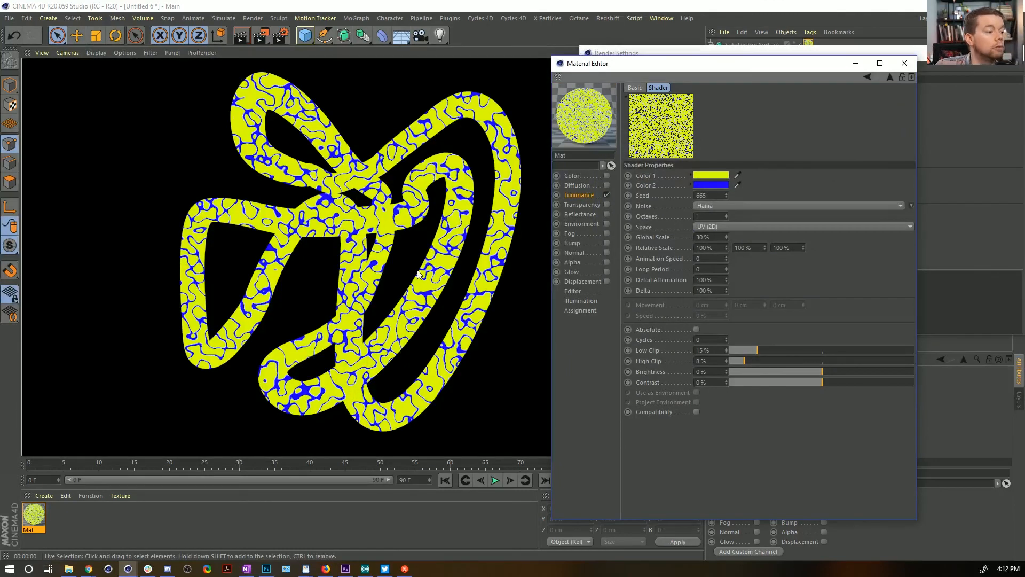
Return to the layer list and duplicate the Filter layer between the Pjt Grid and Pro Grid layers
left_click(890, 77)
left_click(671, 176)
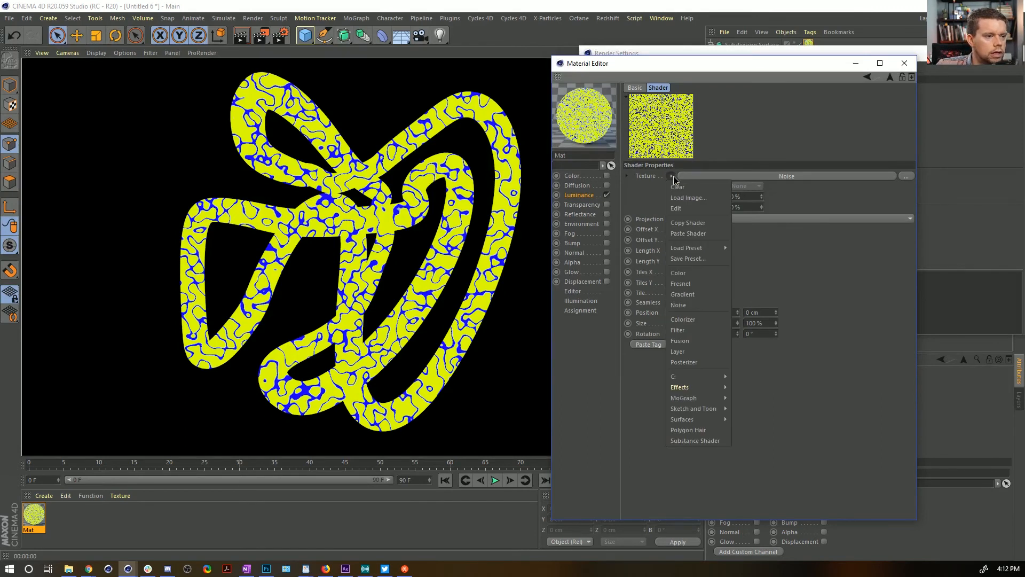
left_click(694, 222)
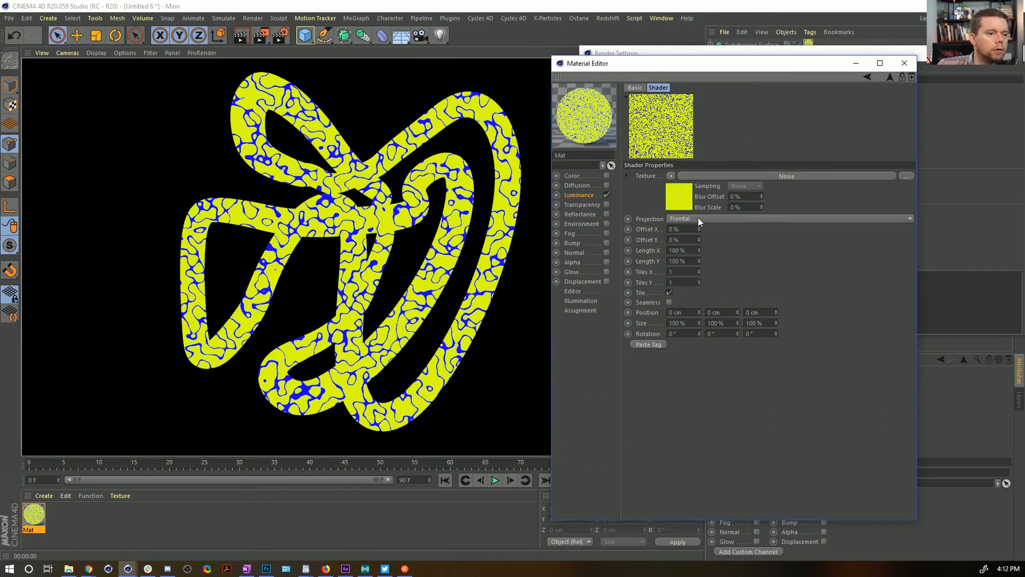
left_click(890, 77)
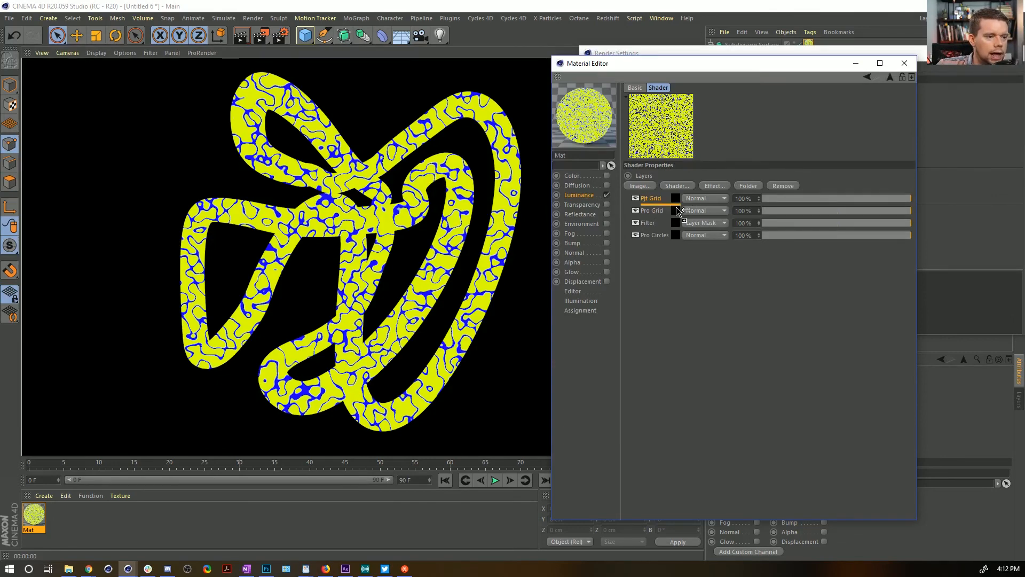
Shift the duplicated Filter's RGB gradation curve darker, with its base points at about 0.29 and 0.43 and its peak at about 0.33
left_click(675, 222)
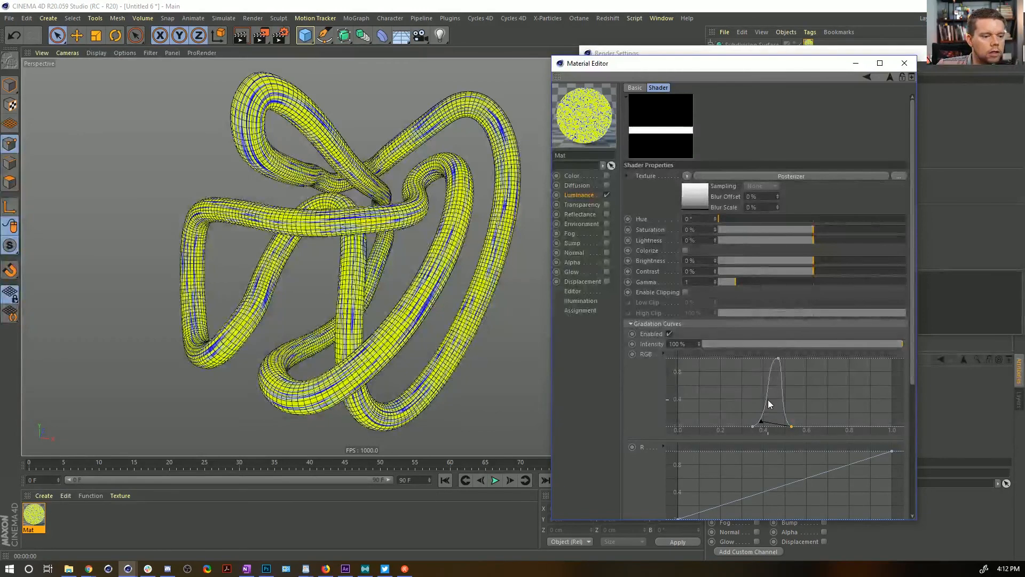
left_click_drag(769, 417, 740, 427)
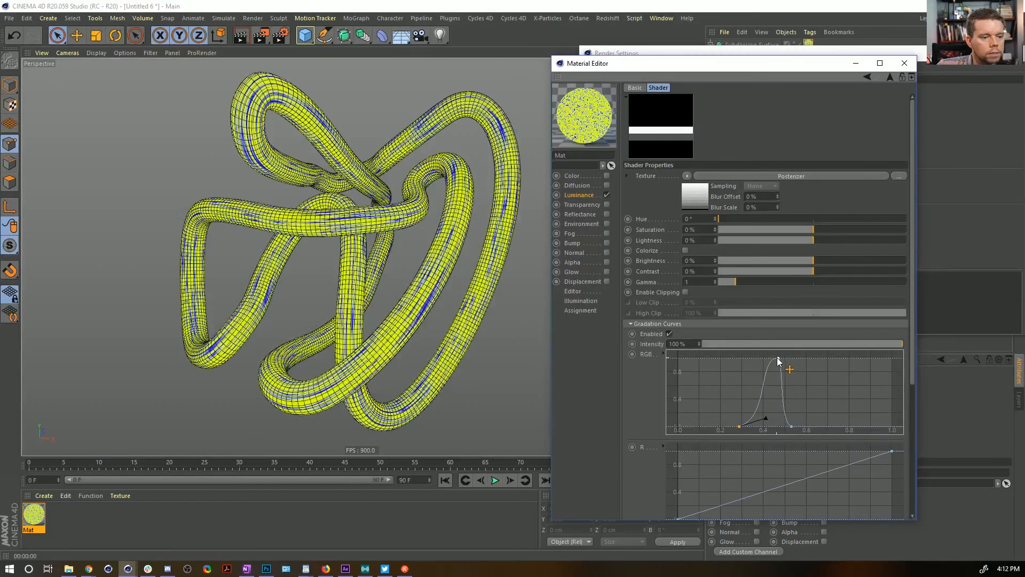
left_click_drag(777, 359, 758, 357)
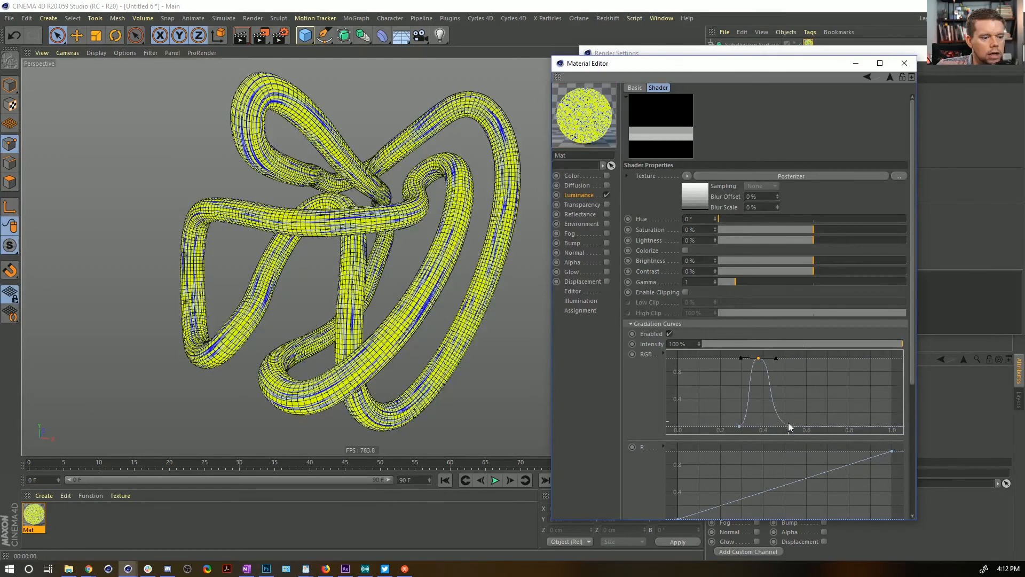
left_click_drag(791, 427, 771, 427)
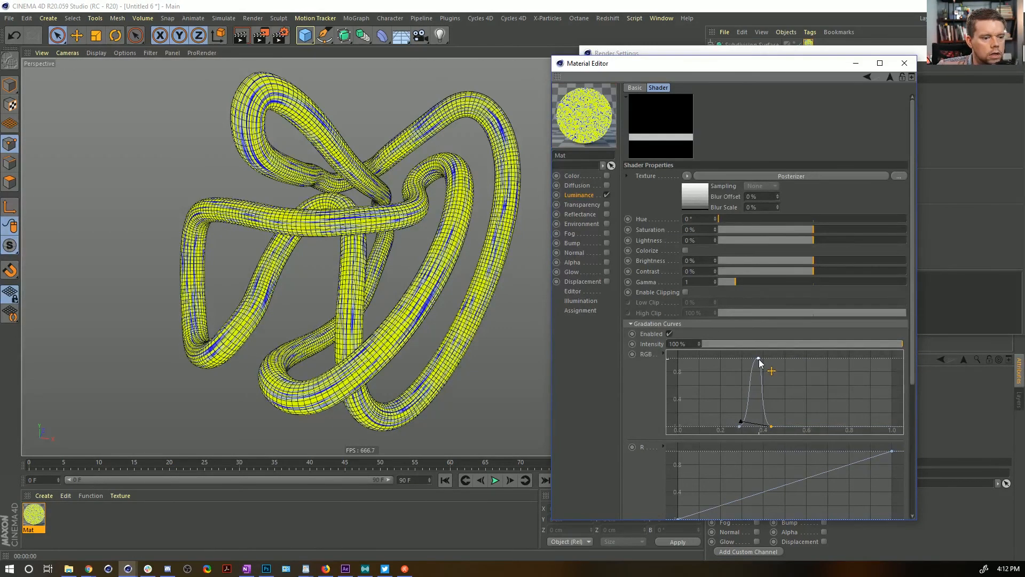
left_click_drag(759, 359, 748, 360)
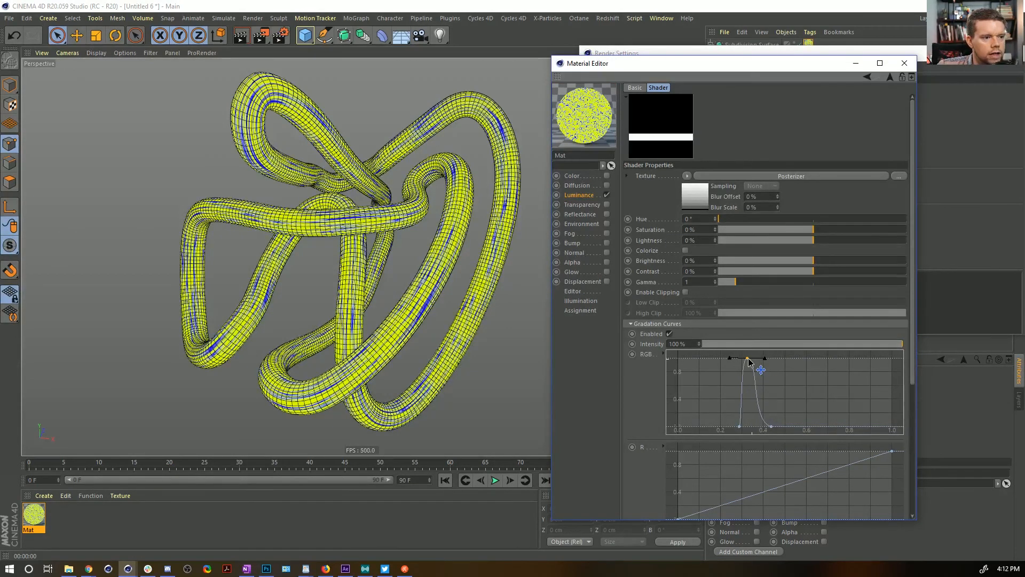
Set the duplicated Filter layer's blend mode to Layer Mask and render the viewport
left_click(889, 78)
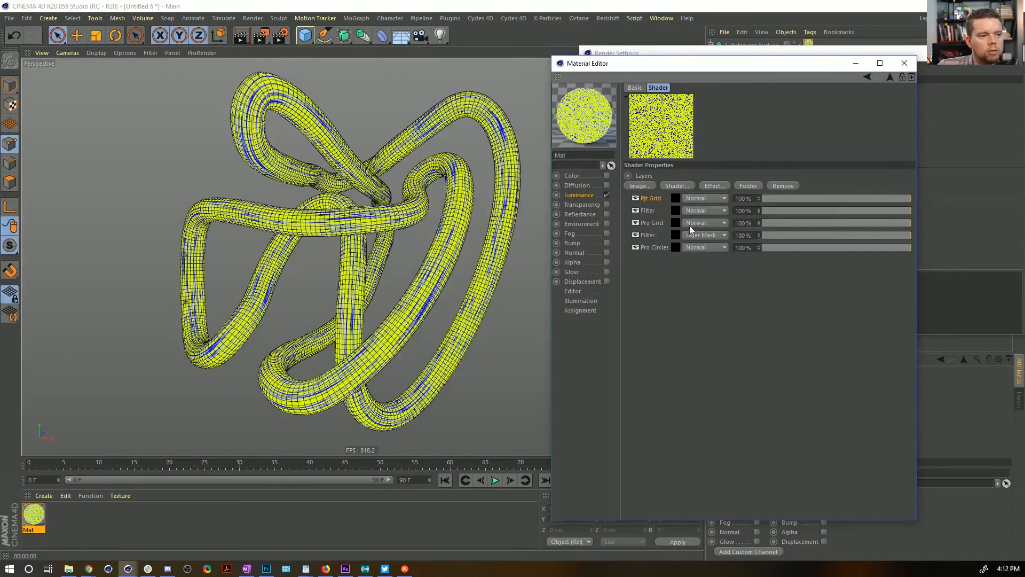
left_click(700, 211)
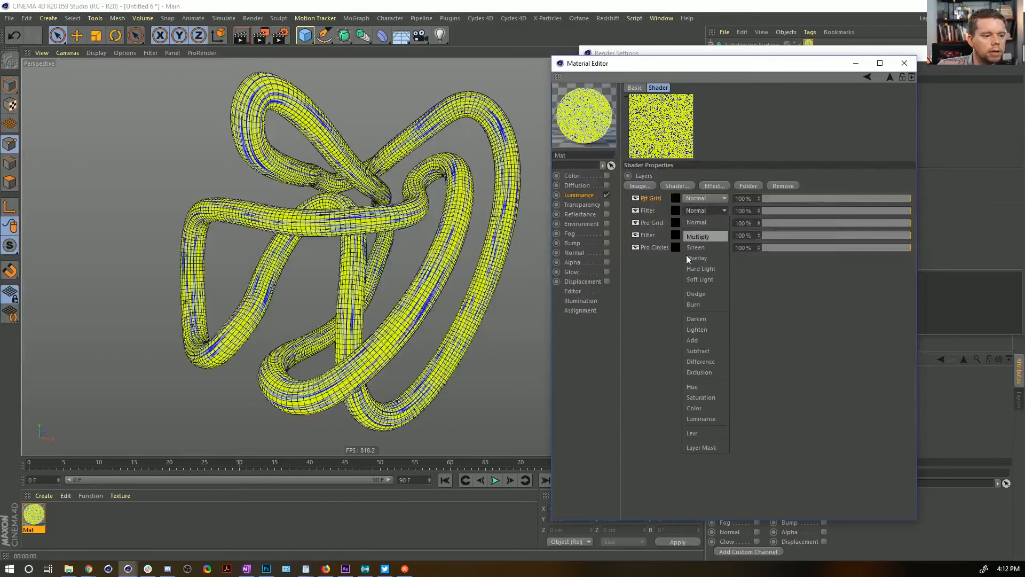
left_click(705, 452)
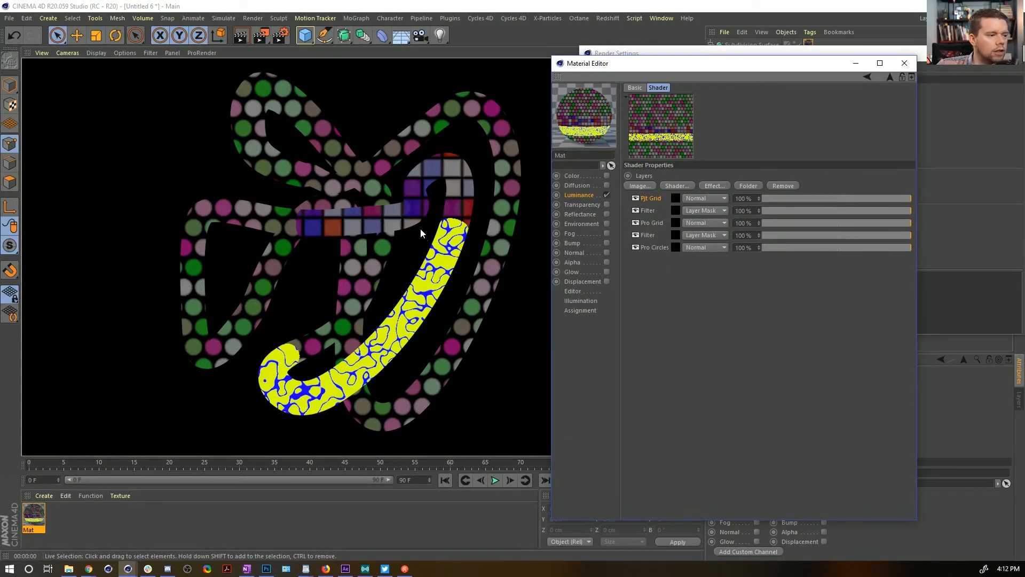
Brighten the Pro Grid tiles with a full-value red Tiles Color 1 and a white Tiles Color 2, and render the viewport
left_click(677, 223)
left_click(710, 194)
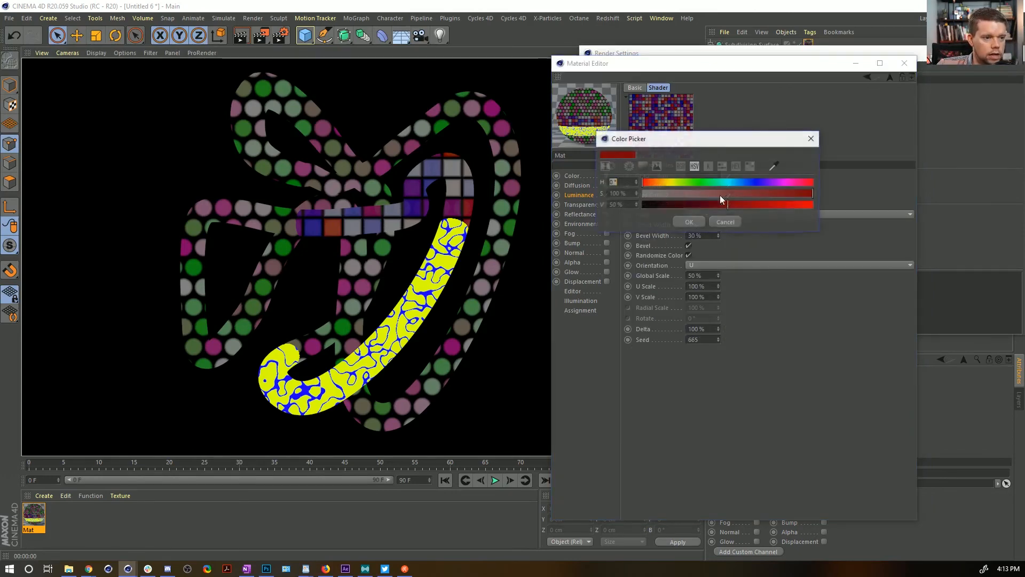
left_click(678, 222)
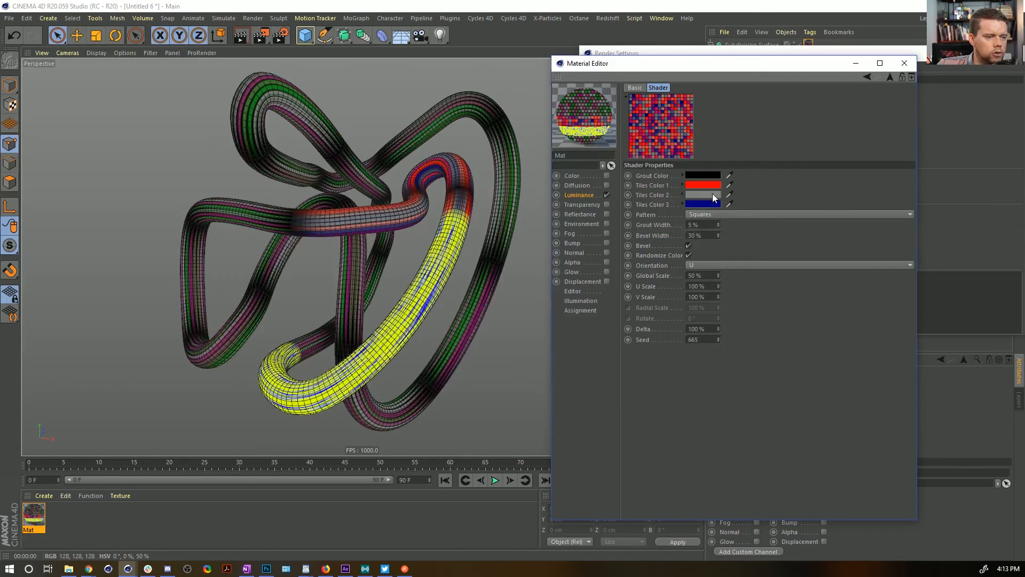
left_click(712, 193)
left_click_drag(756, 216, 817, 214)
left_click(694, 232)
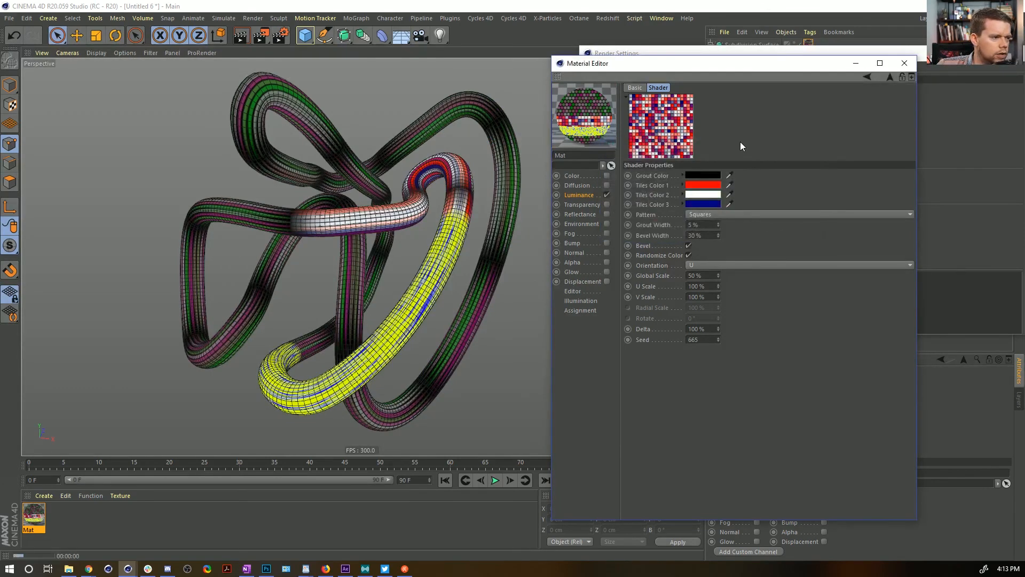
key("ctrl+r")
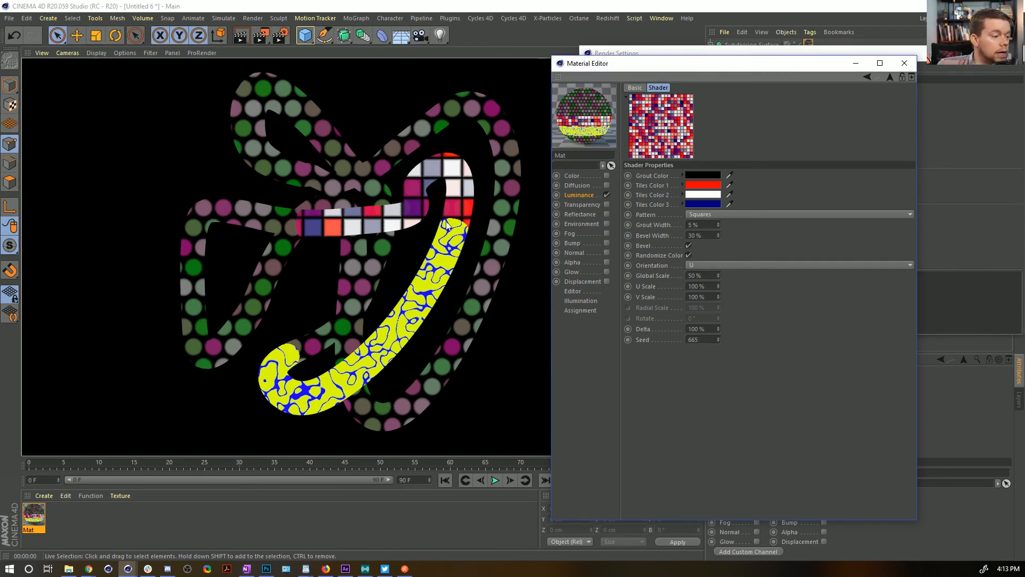
Set the Filter Width of the Posterizer inside the lower Filter layer to 20 % and render the viewport
left_click(889, 78)
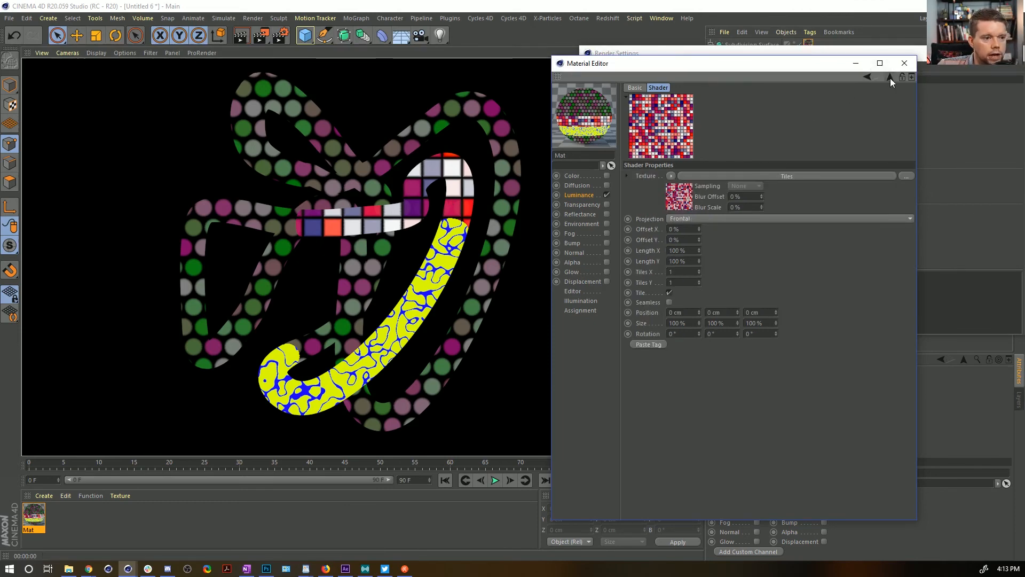
left_click(889, 78)
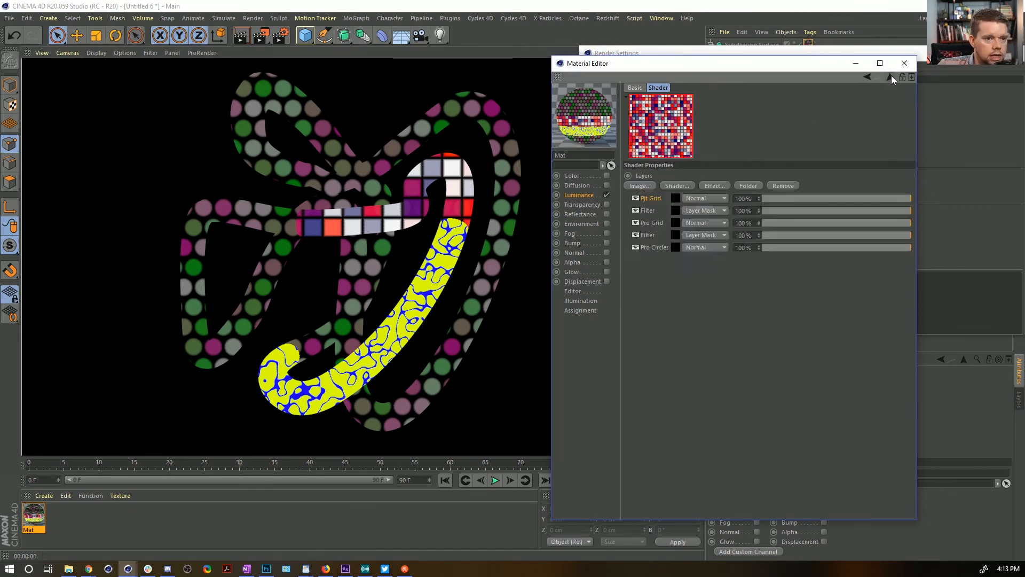
left_click(675, 236)
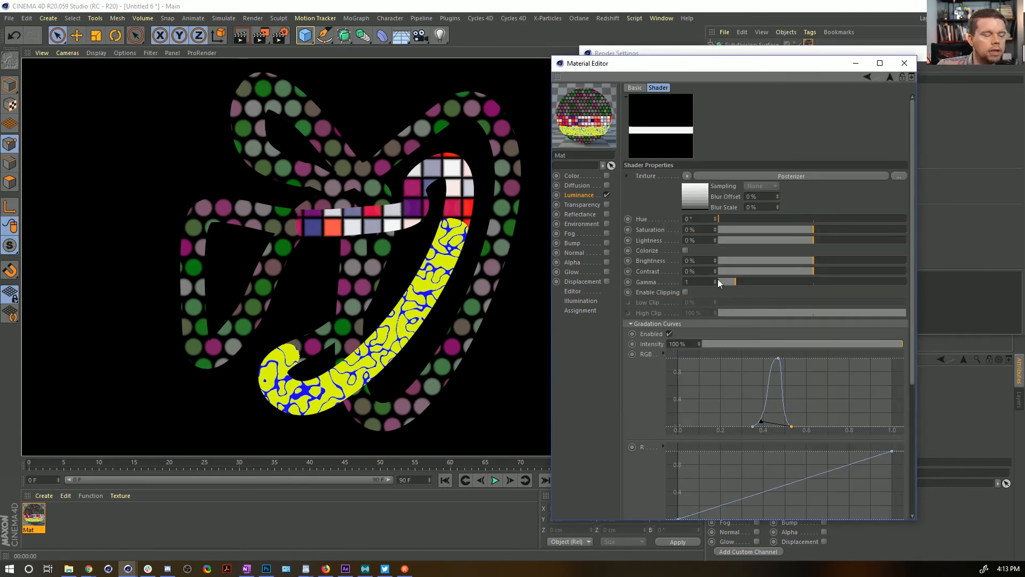
left_click(686, 201)
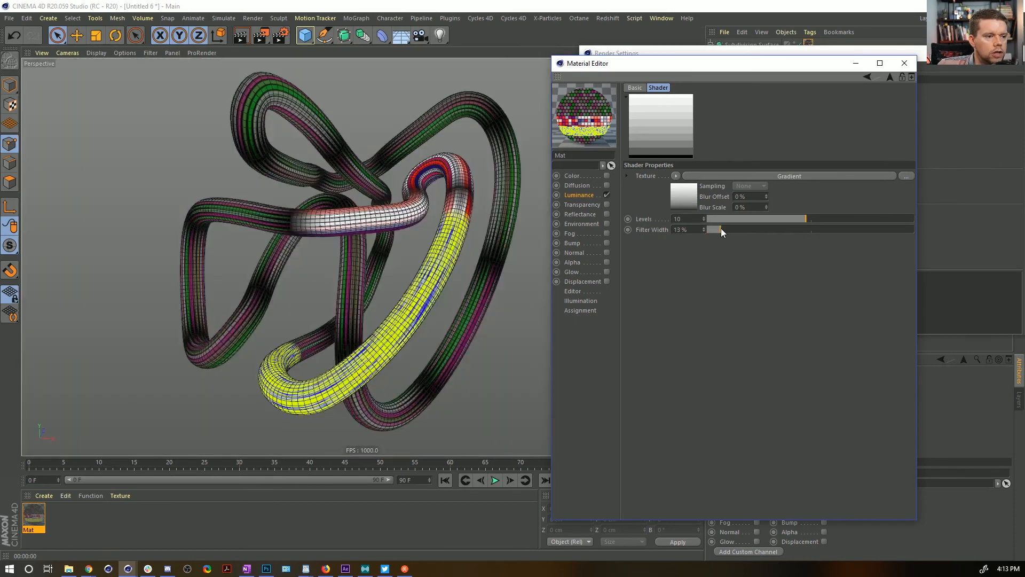
left_click(726, 230)
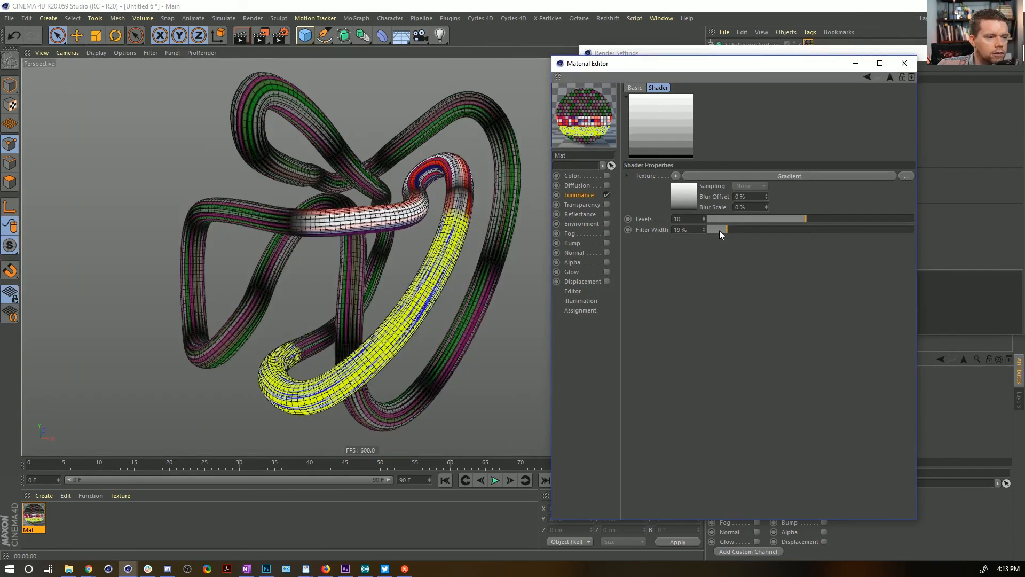
left_click(704, 228)
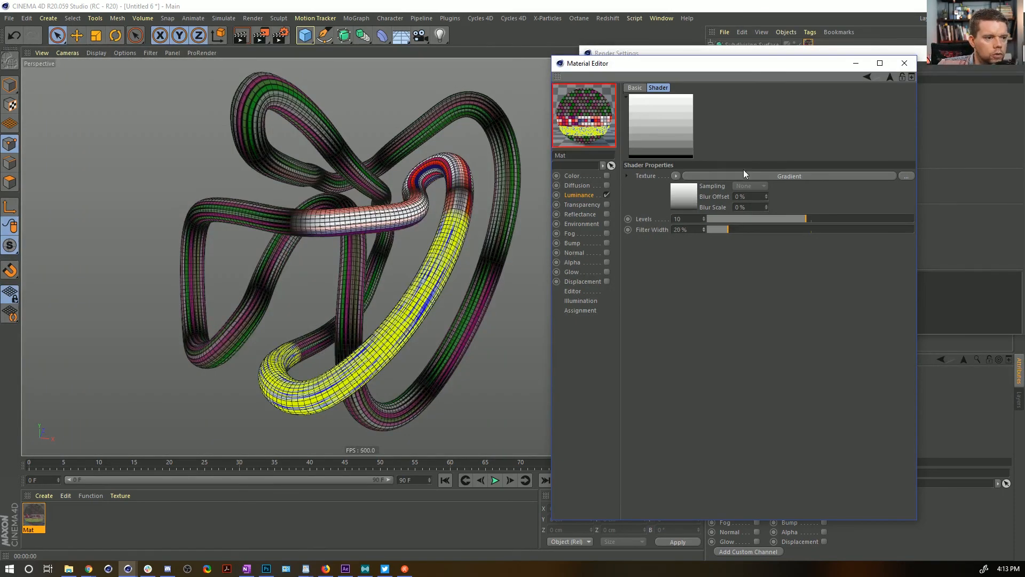
key("ctrl+r")
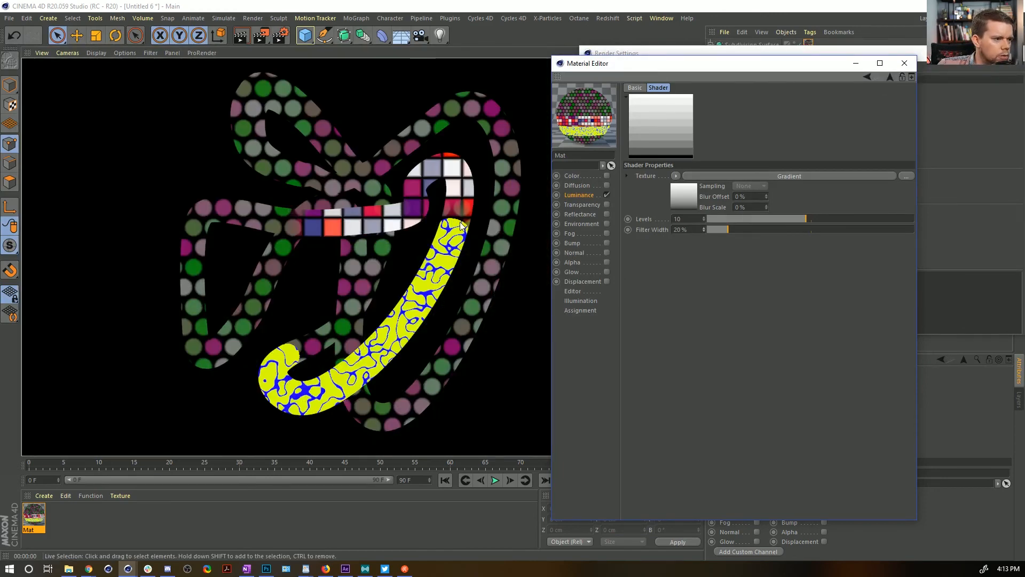
Set the Filter Width of the Posterizer inside the upper Filter layer to 20 % and render the viewport
left_click(889, 76)
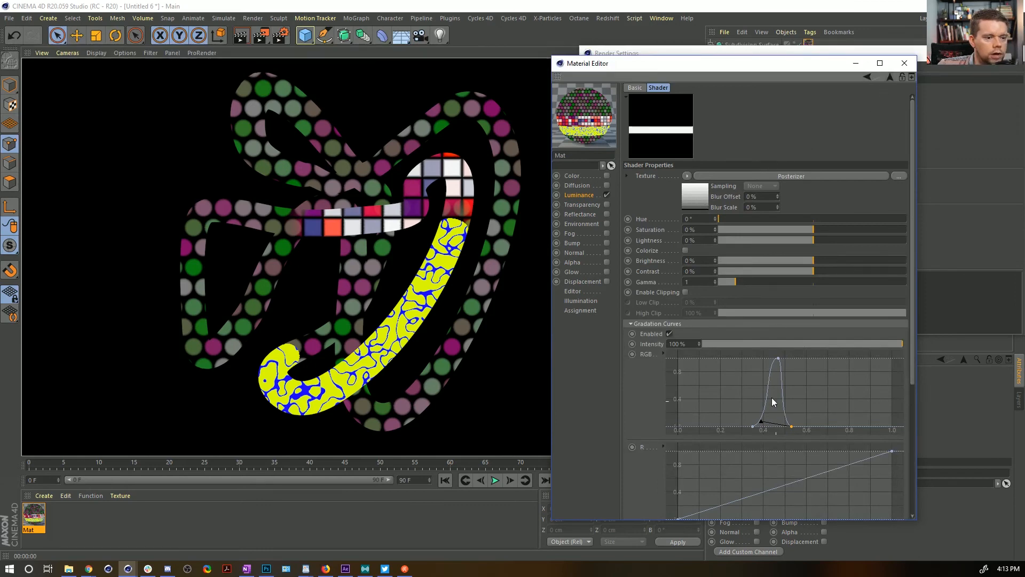
left_click(889, 77)
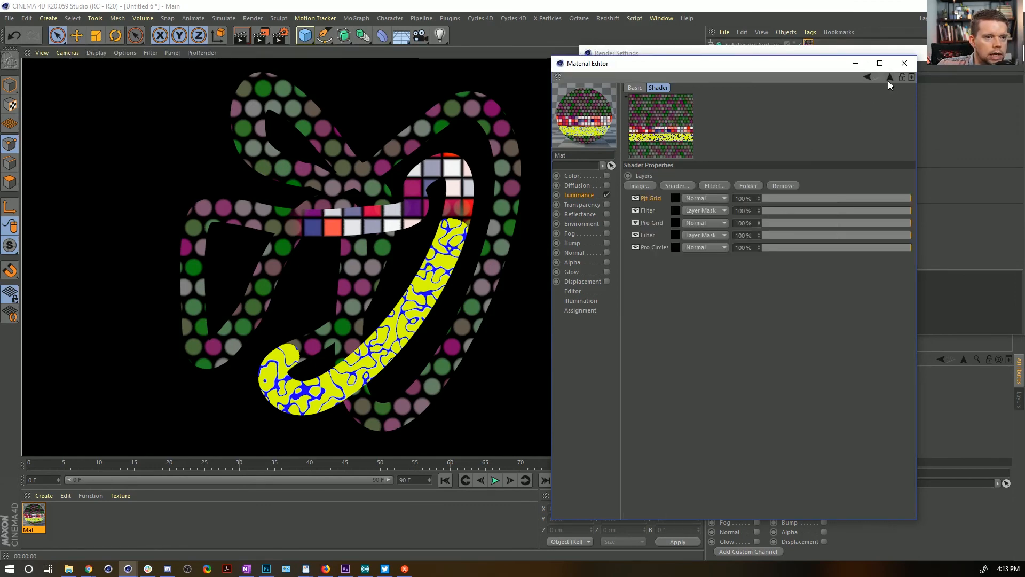
left_click(676, 211)
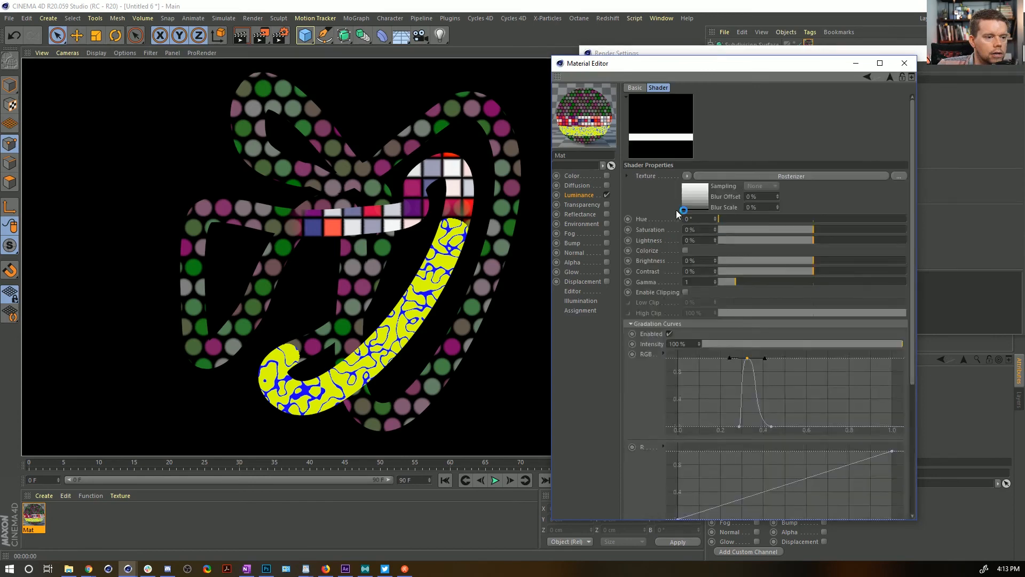
left_click(698, 192)
type("2")
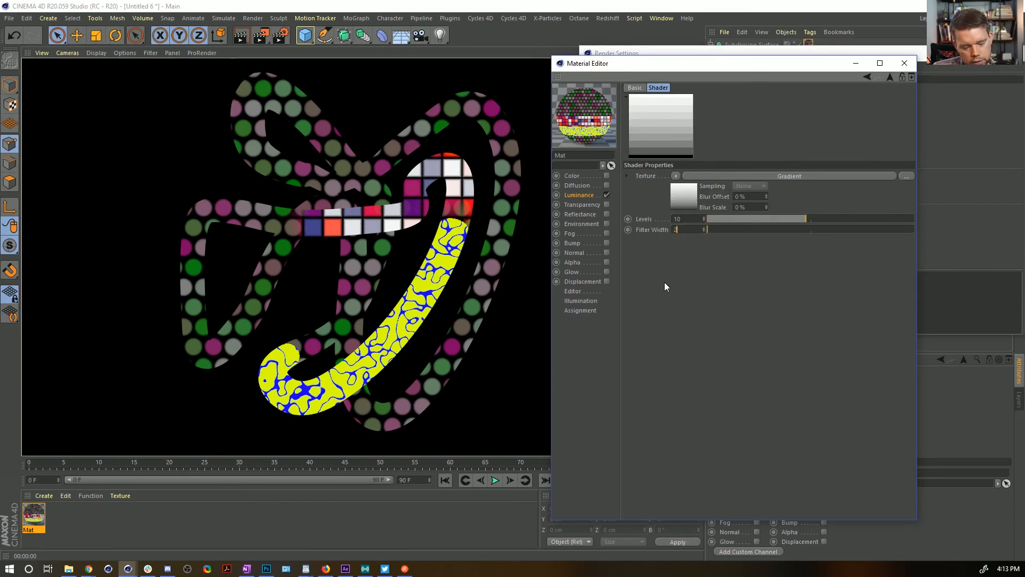
type("0")
key("Return")
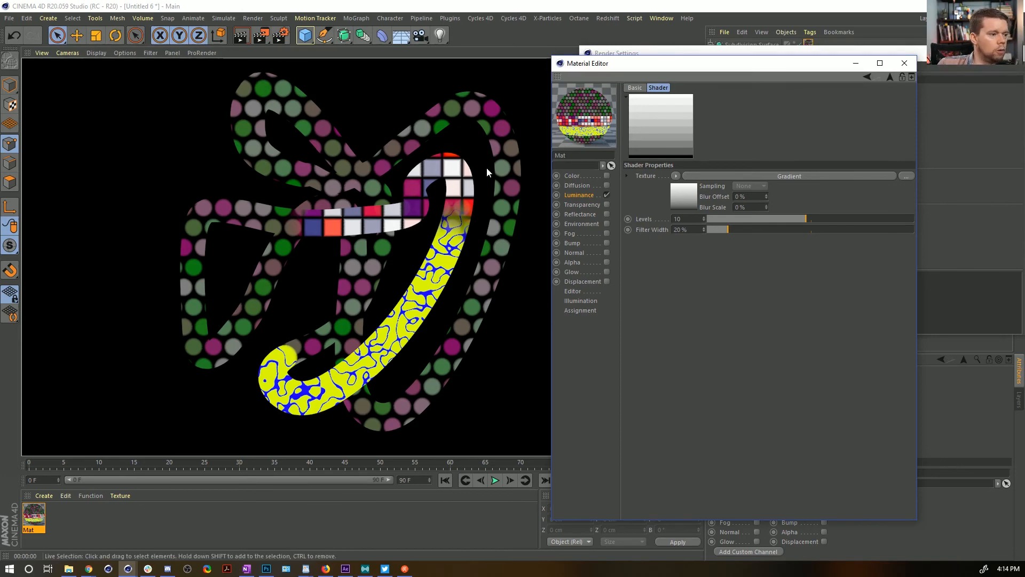
Return to the layer stack and rename the uppermost layer as Pjt Noise
left_click(889, 77)
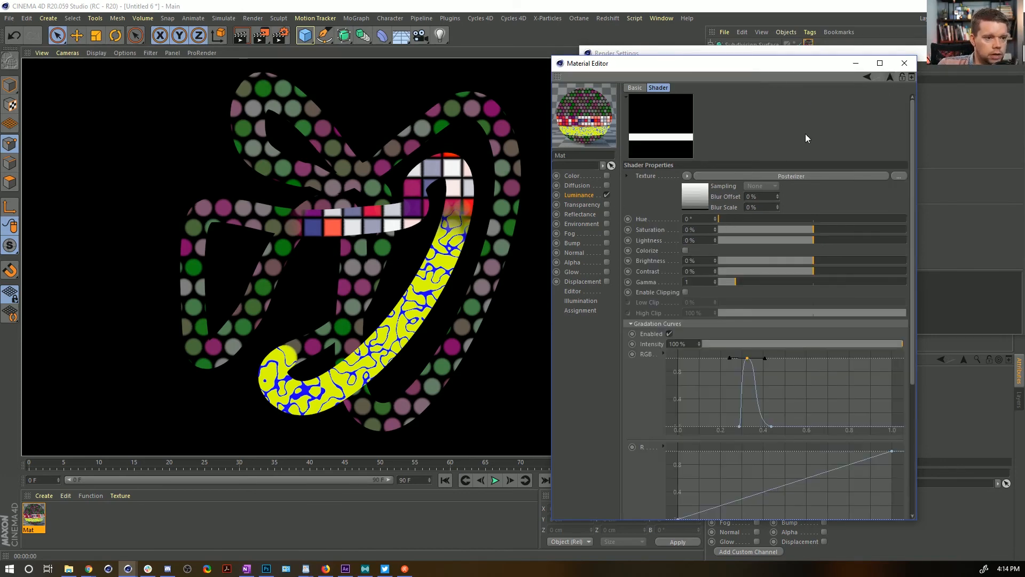
left_click(886, 78)
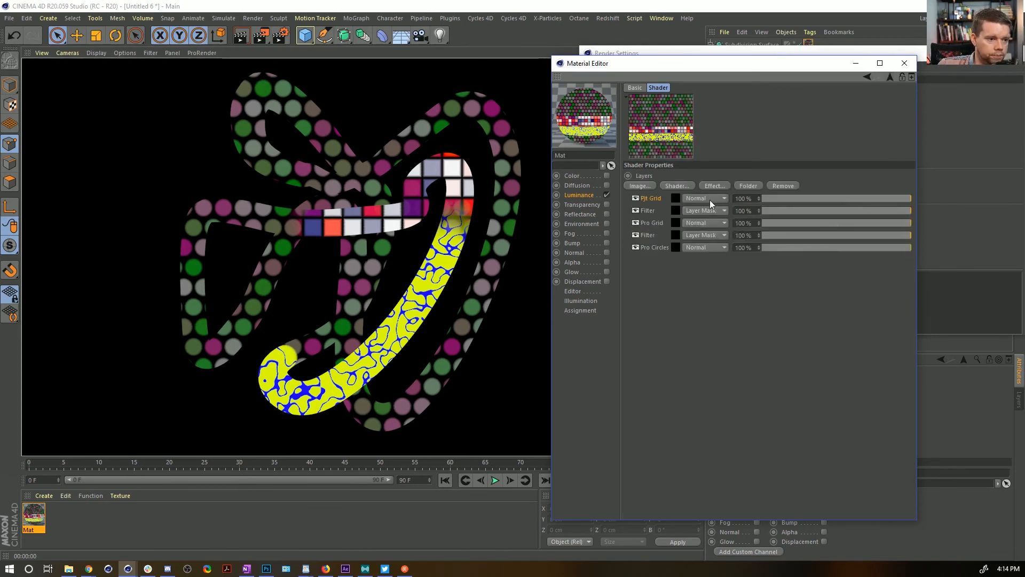
double_click(652, 199)
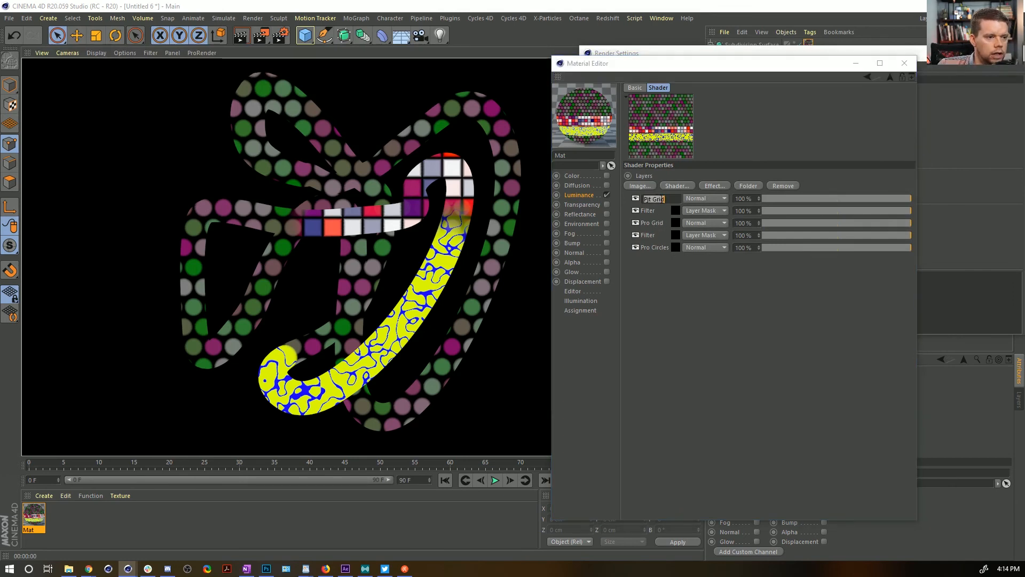
type("Noise")
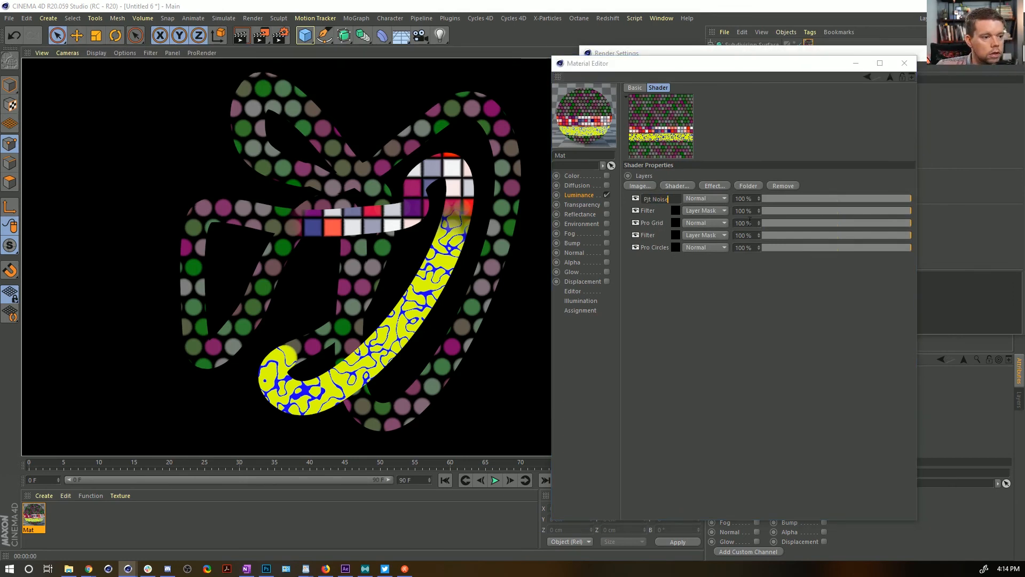
key("Return")
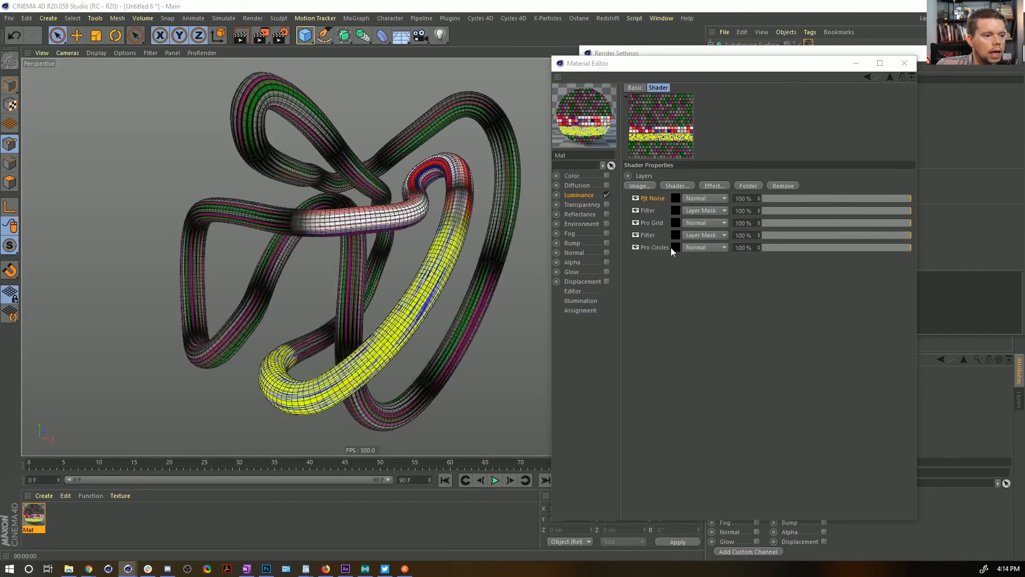
Brighten the Pro Circles Tiles Color 1 to full-value green, change Tiles Color 3 to bright violet, and render the viewport
left_click(671, 247)
left_click(680, 205)
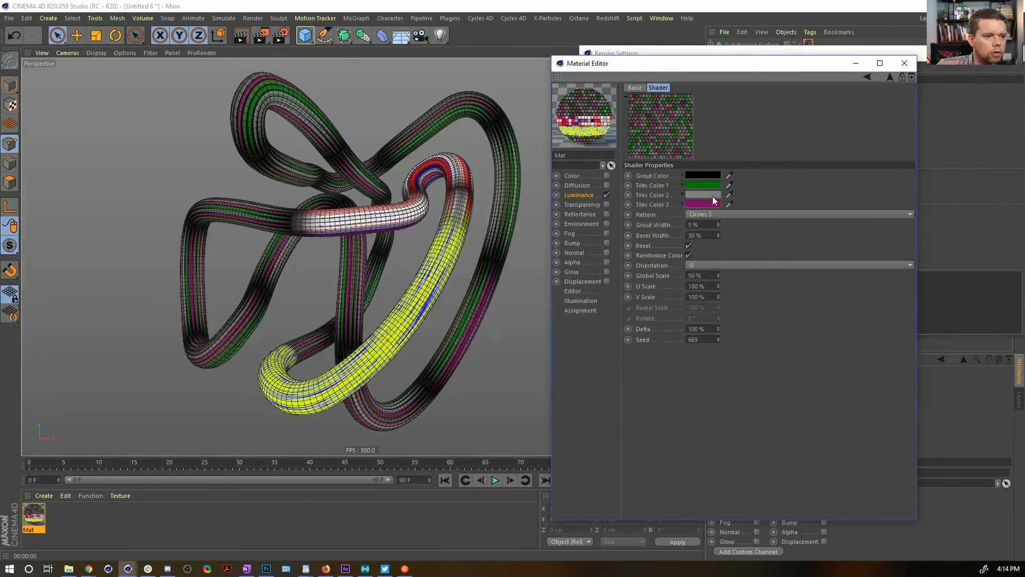
left_click(709, 184)
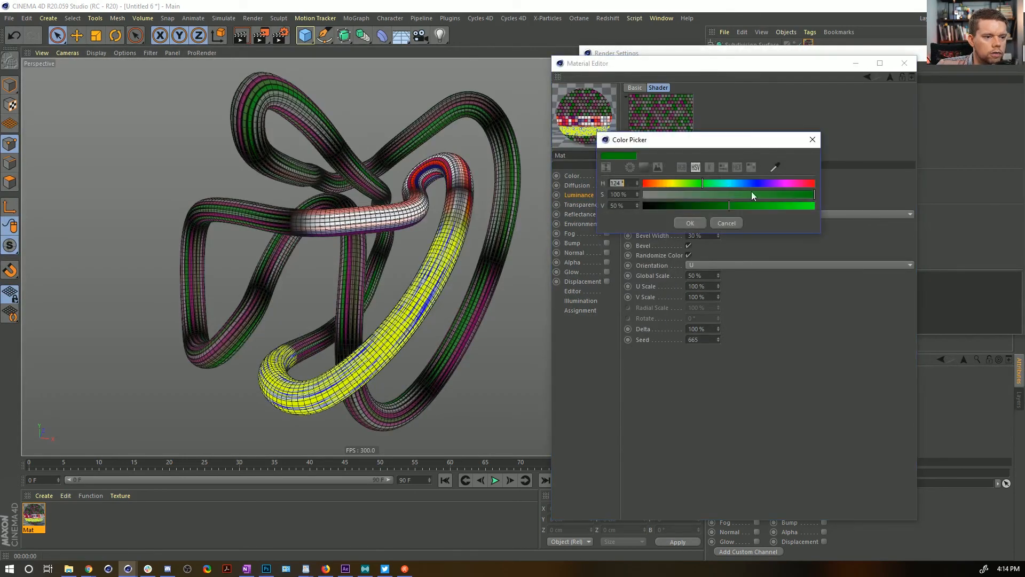
left_click(699, 223)
left_click(709, 203)
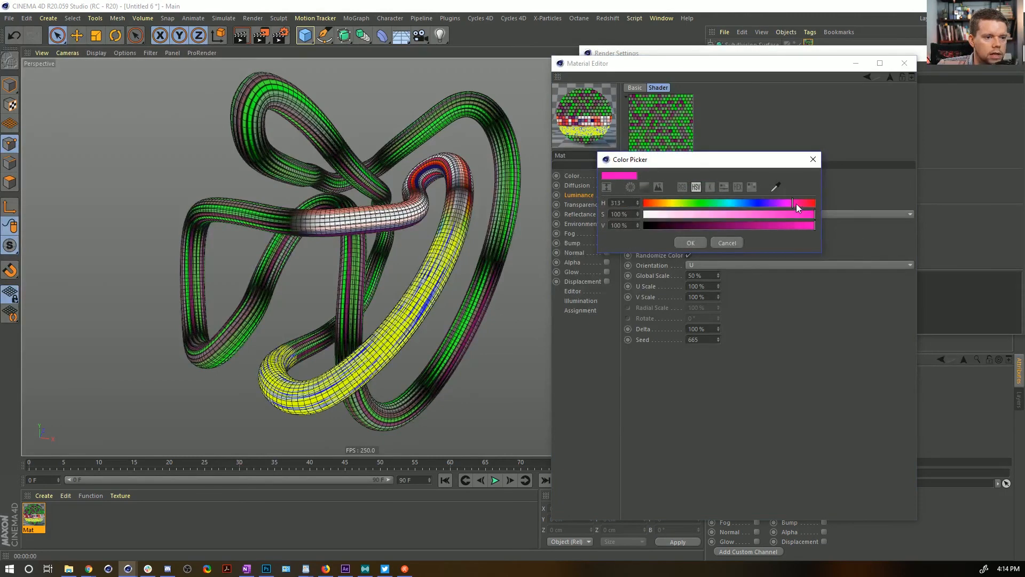
left_click(765, 202)
left_click(690, 242)
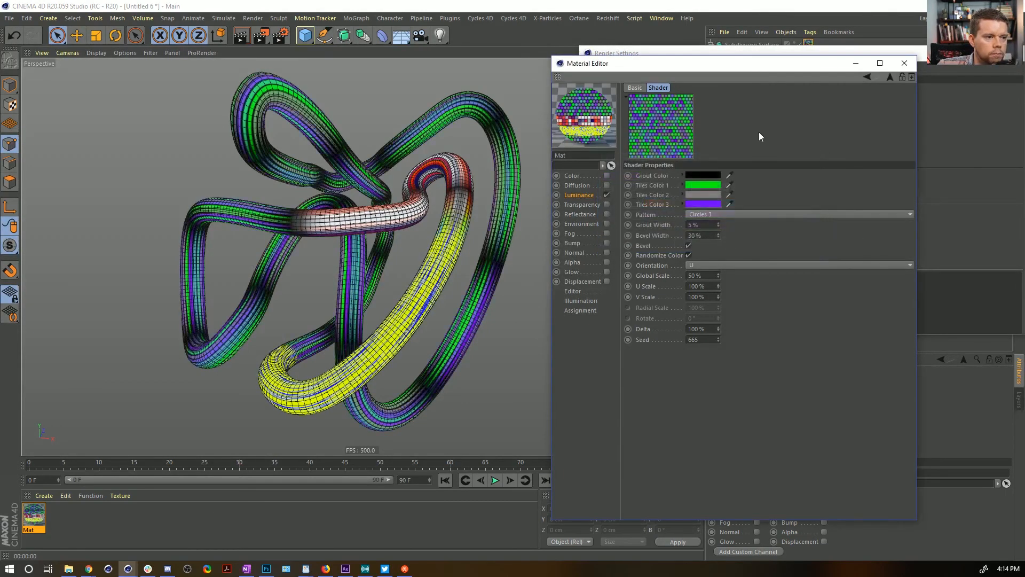
key("ctrl+r")
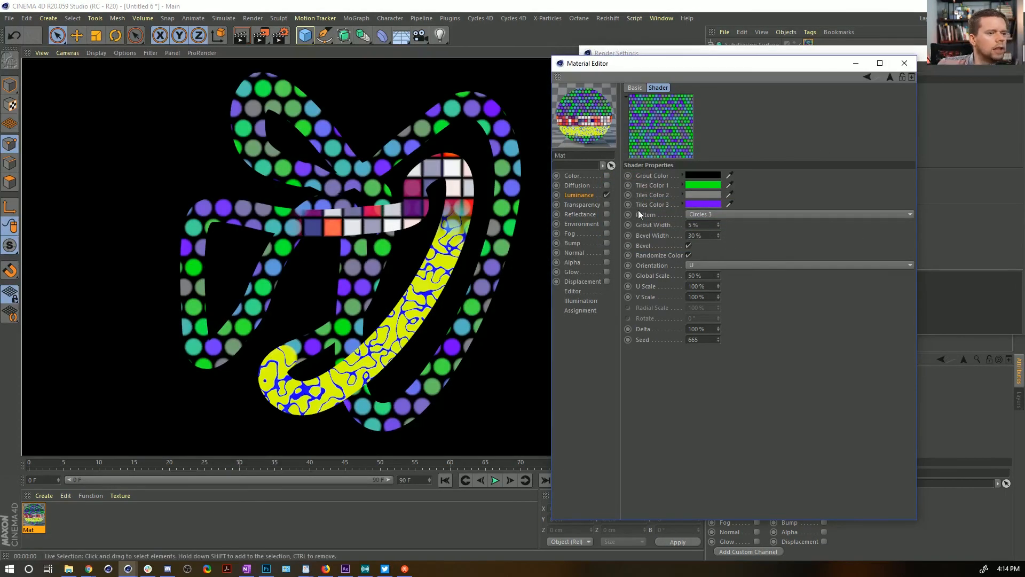
Change the Pro Circles Tiles Color 2 to white and update the viewport render
left_click(711, 193)
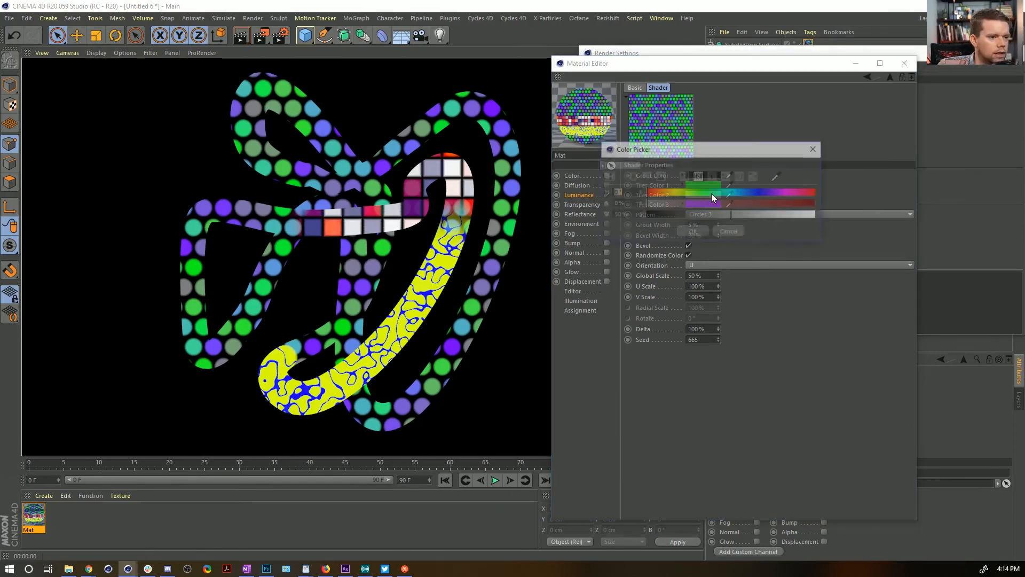
left_click_drag(731, 215, 877, 227)
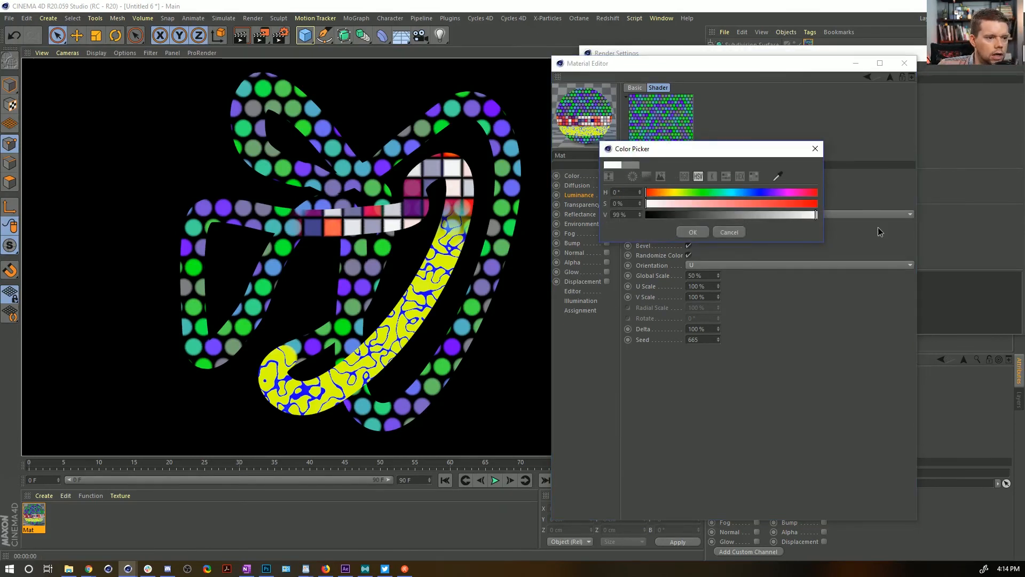
left_click(692, 231)
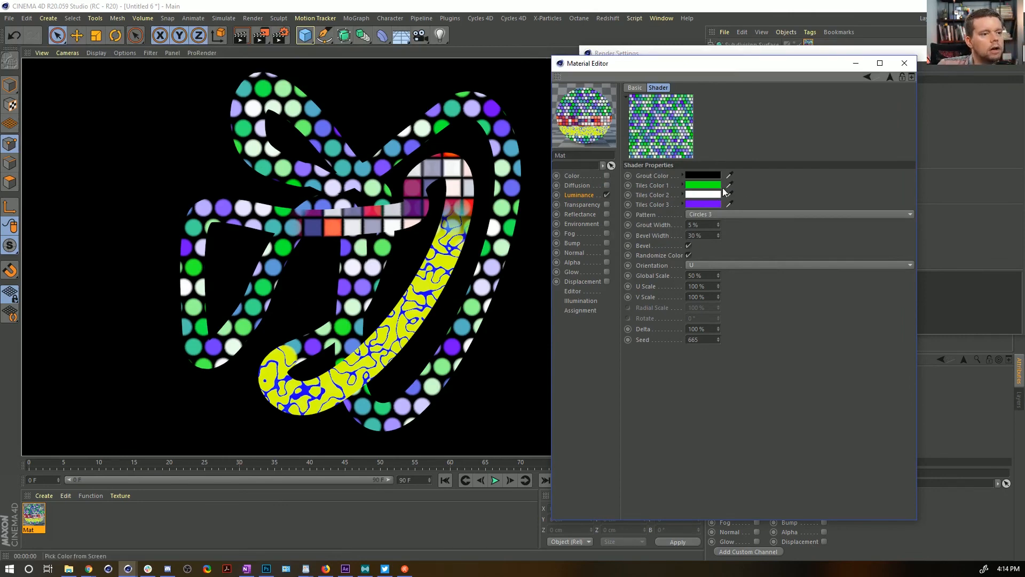
Change the Pro Circles Grout Color to a dark olive with a hue of 78° and 100 % saturation
left_click(710, 187)
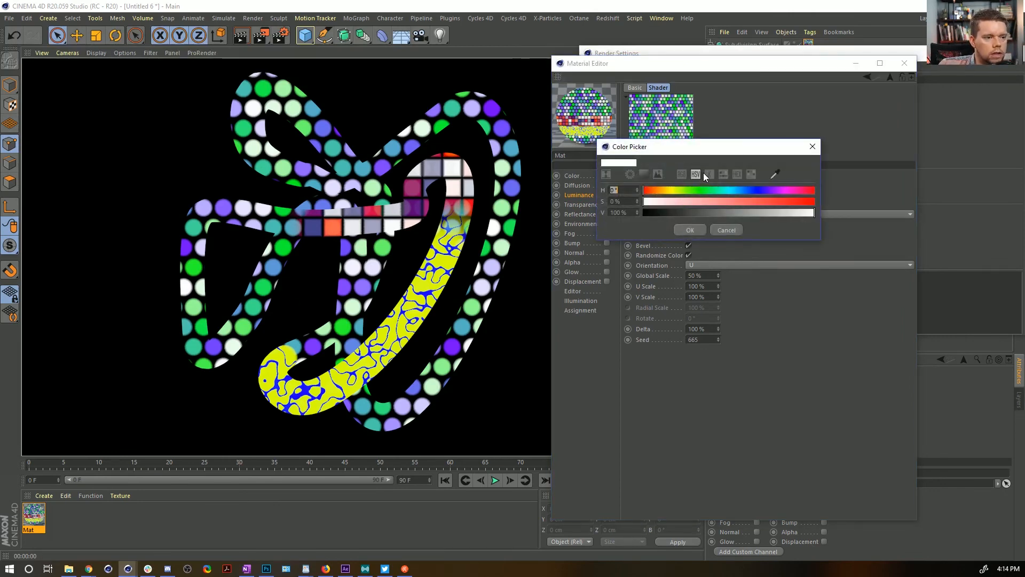
key("Escape")
left_click(710, 176)
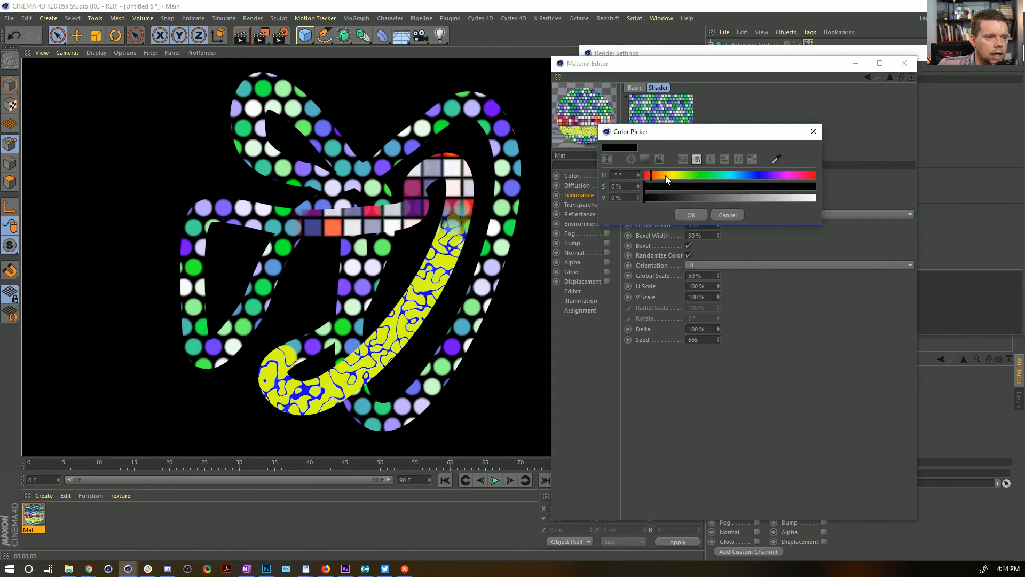
left_click_drag(666, 179, 678, 178)
left_click_drag(754, 198, 817, 187)
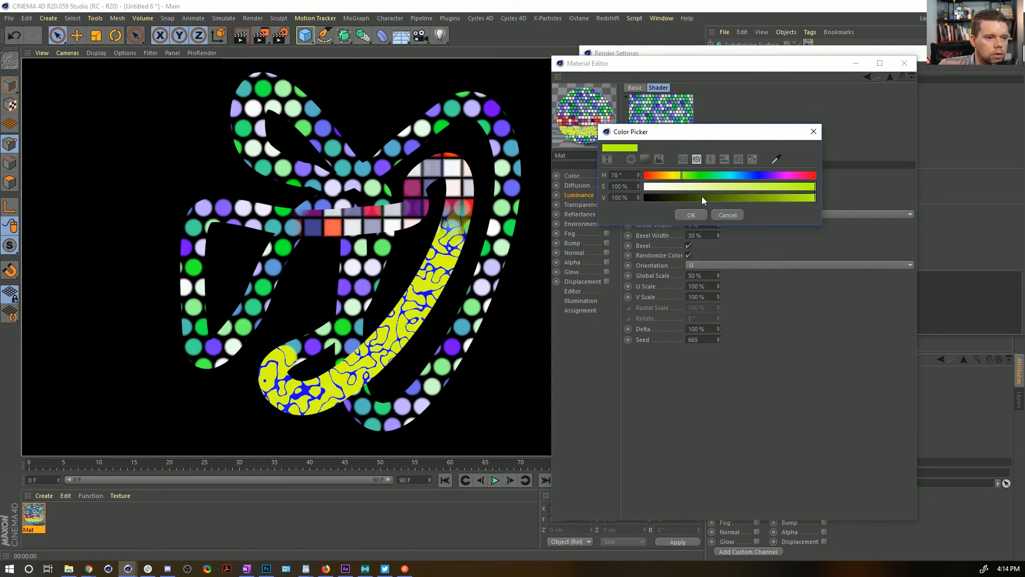
left_click_drag(702, 198, 689, 198)
left_click(699, 215)
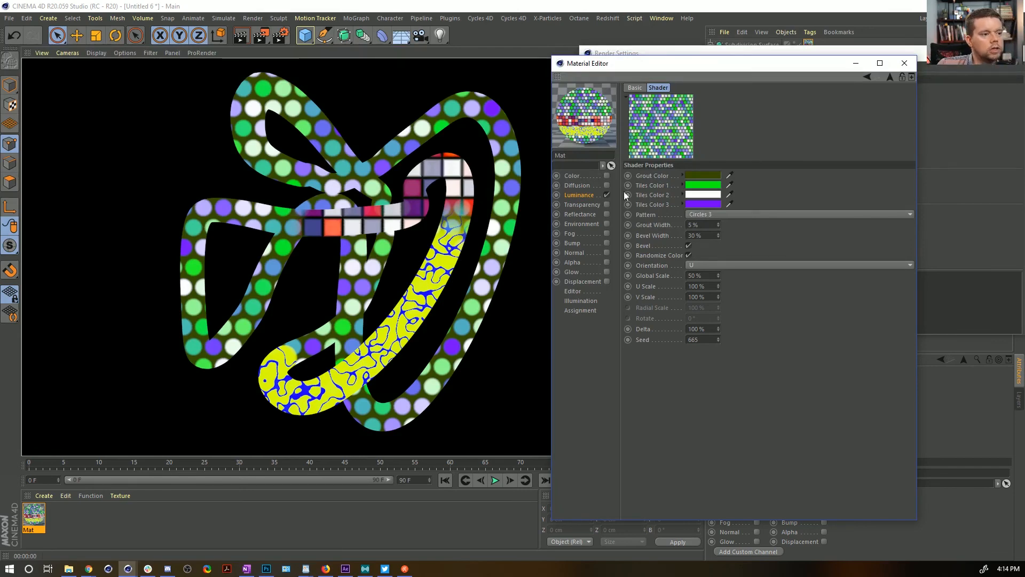
Enable the material's Diffusion channel, load an Ambient Occlusion shader as its texture, and render the viewport
left_click(606, 185)
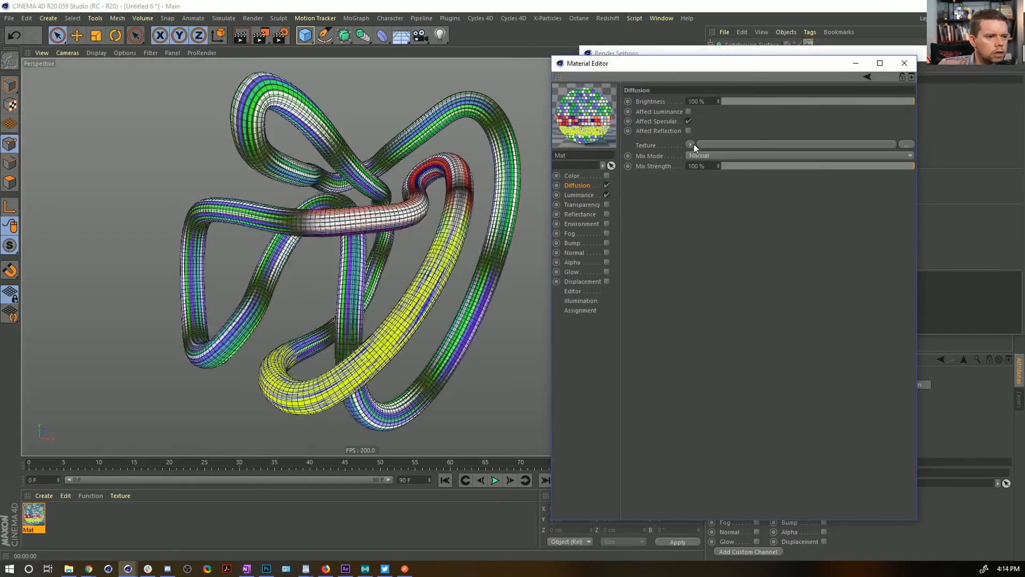
left_click(691, 144)
mouse_move(708, 341)
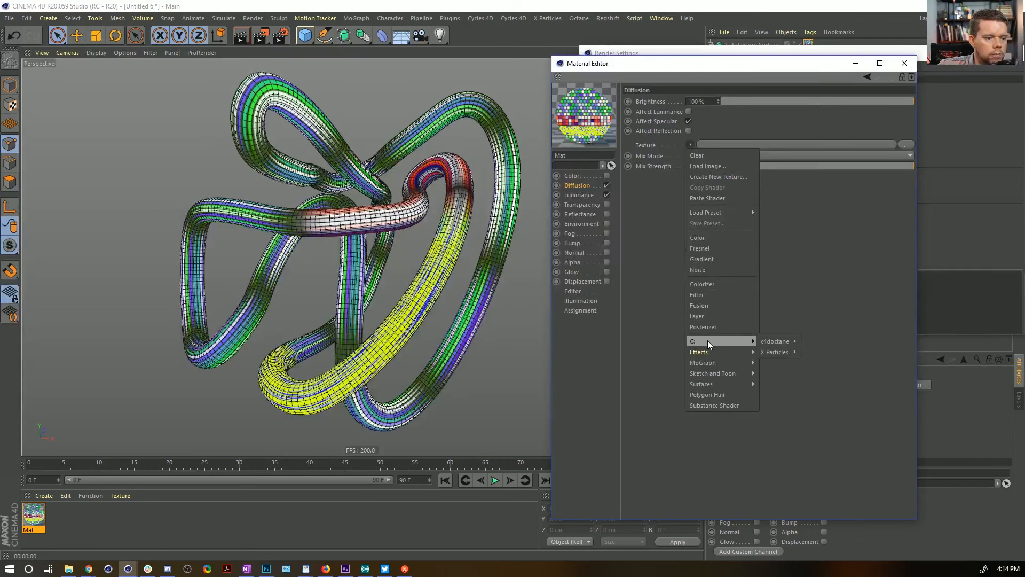
left_click(785, 340)
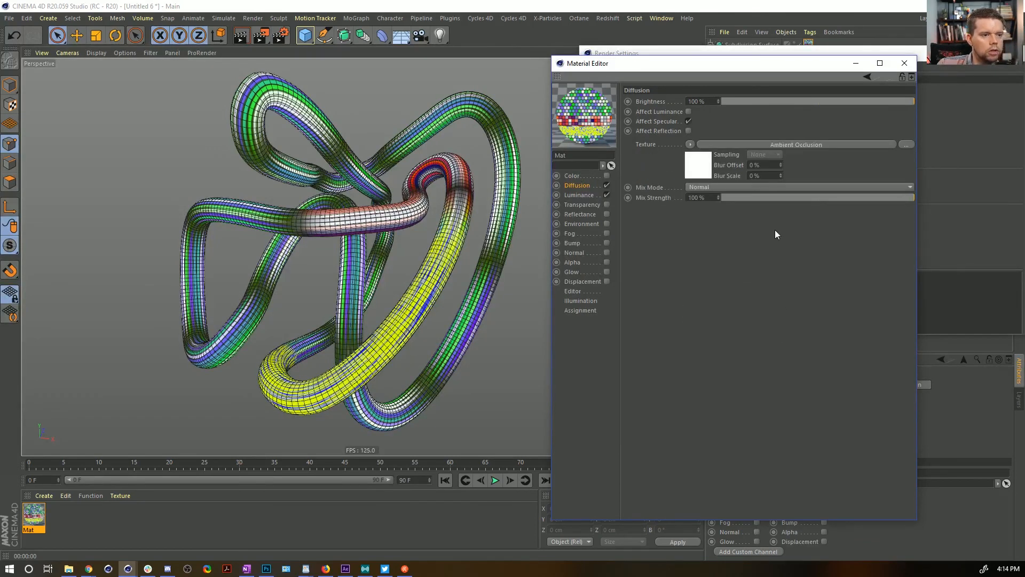
left_click(699, 169)
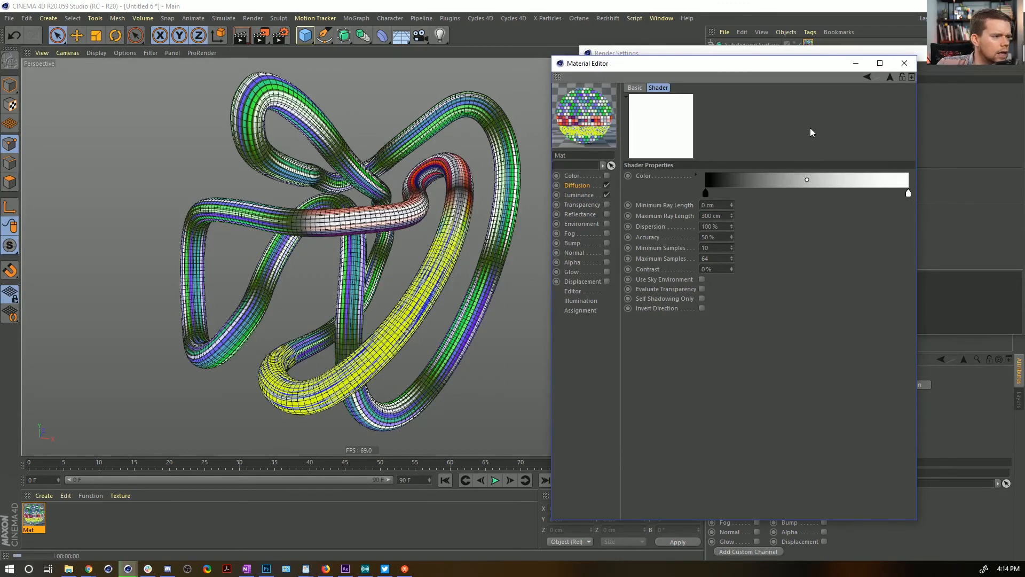
key("ctrl+r")
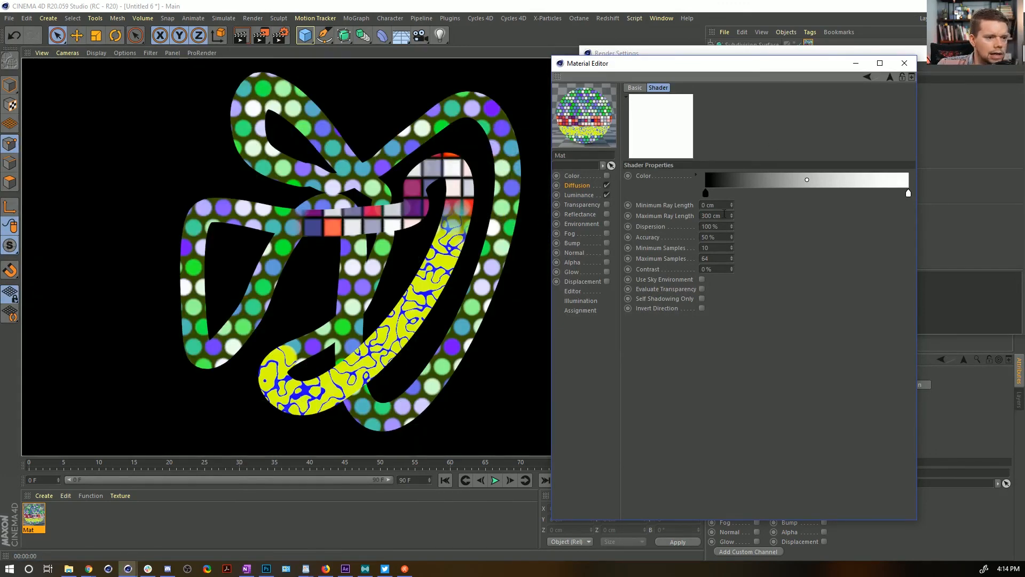
Set the Ambient Occlusion Maximum Ray Length to 500 cm, turn on Affect Luminance for Diffusion, and render the viewport
left_click(703, 216)
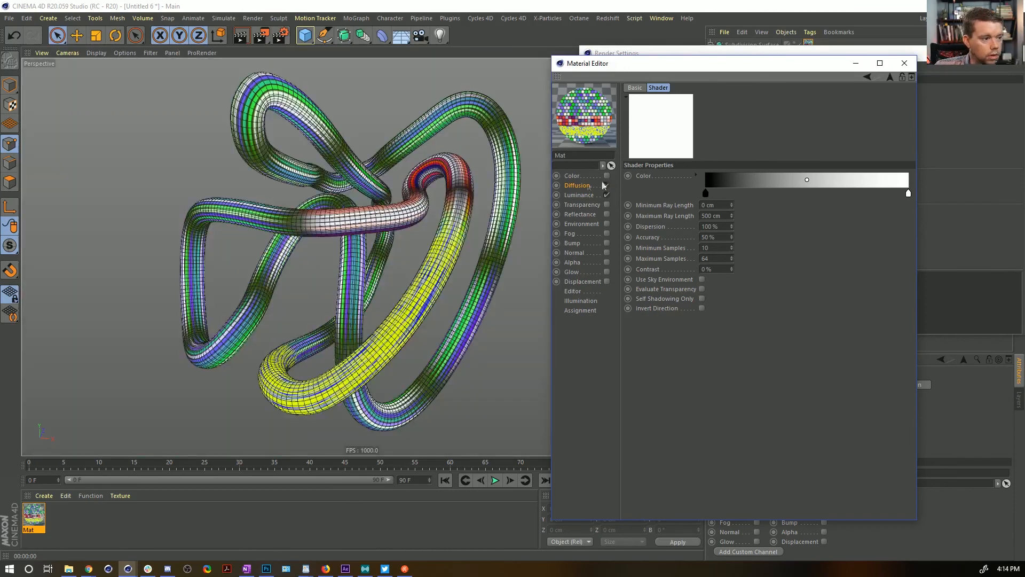
left_click(601, 184)
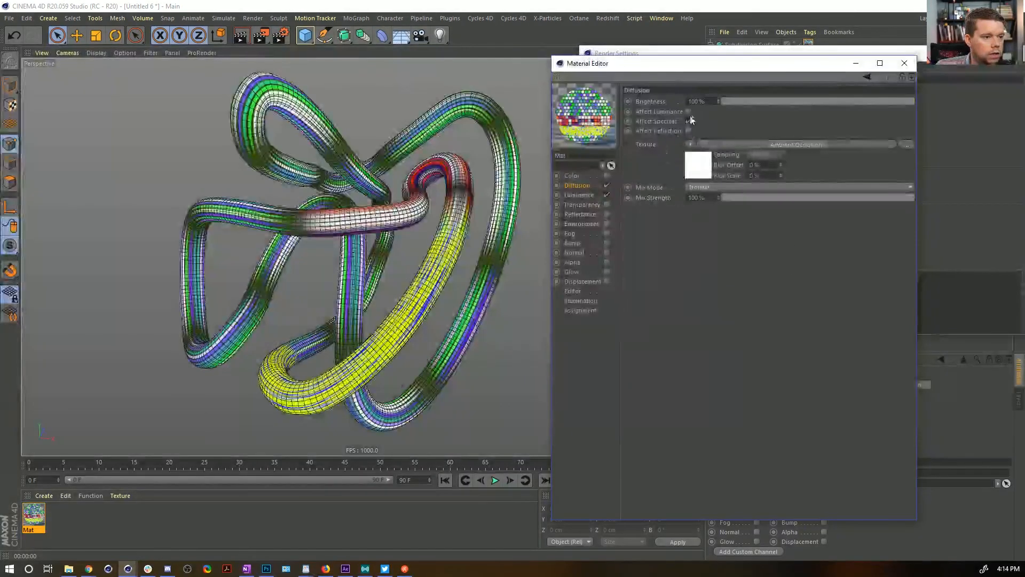
key("ctrl+r")
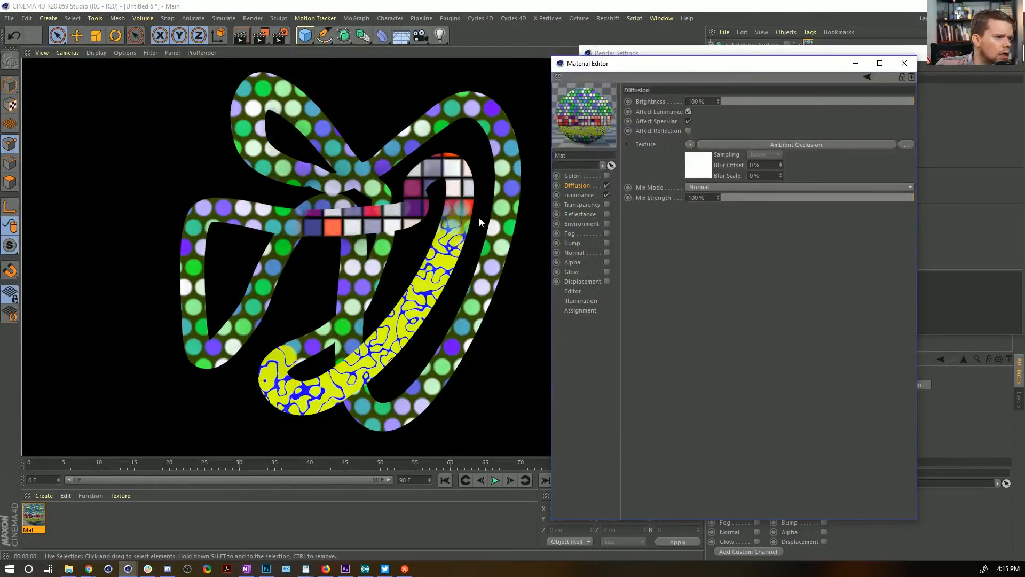
Set the Ambient Occlusion Minimum Ray Length to 111 cm and render the tube from a different angle
left_click(697, 174)
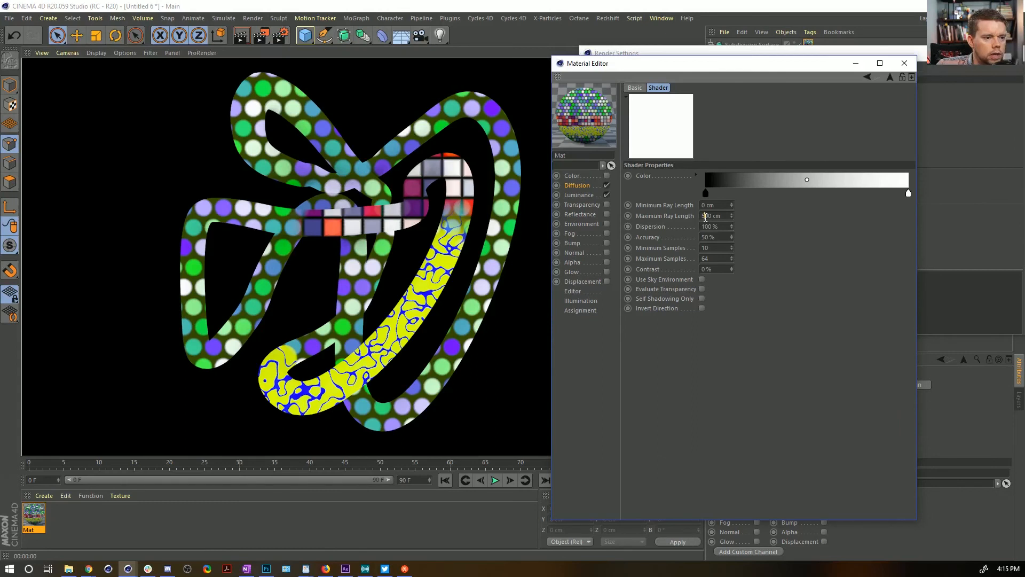
key("Return")
key("ctrl+r")
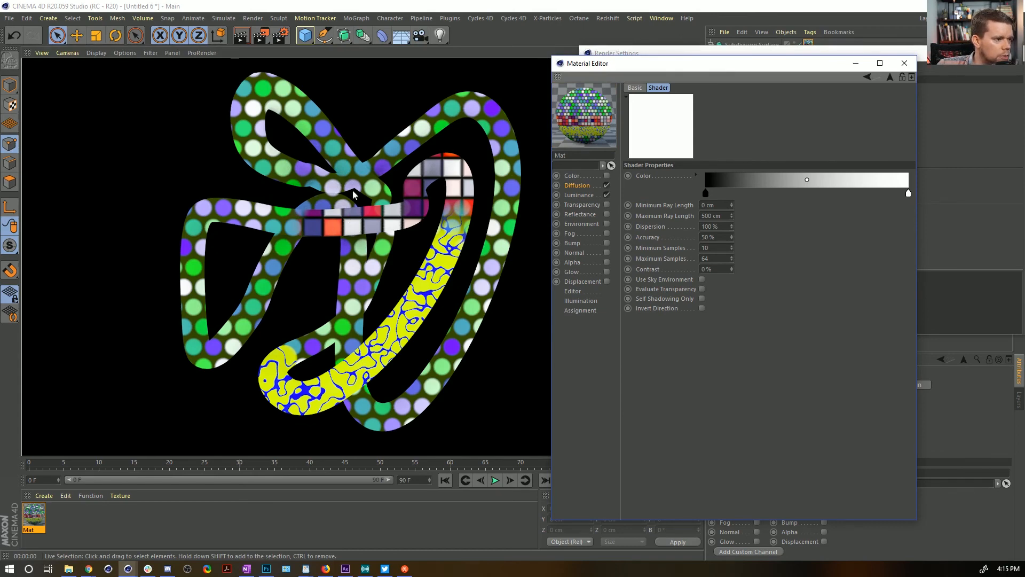
left_click(715, 205)
type("11")
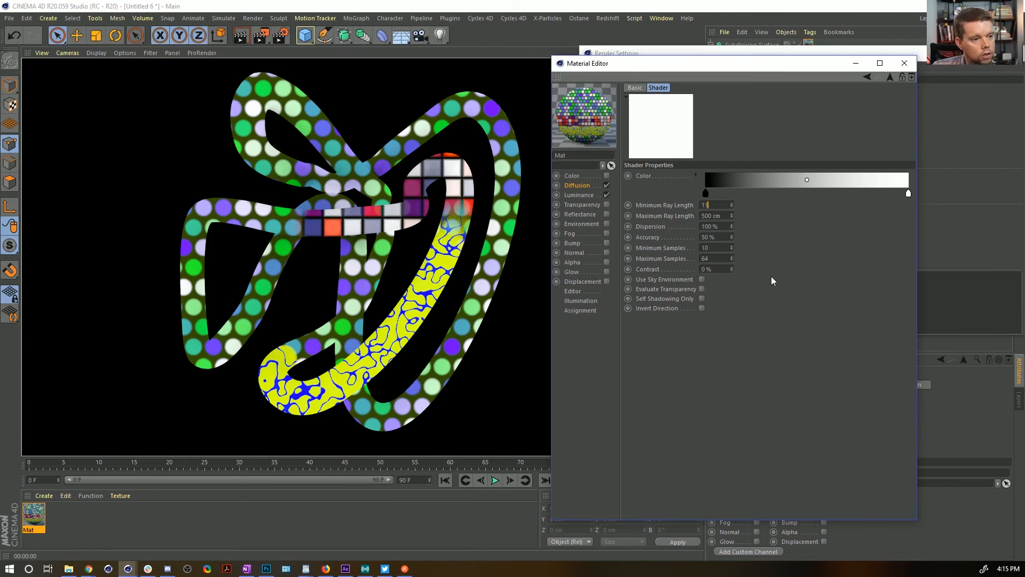
type("1")
key("Return")
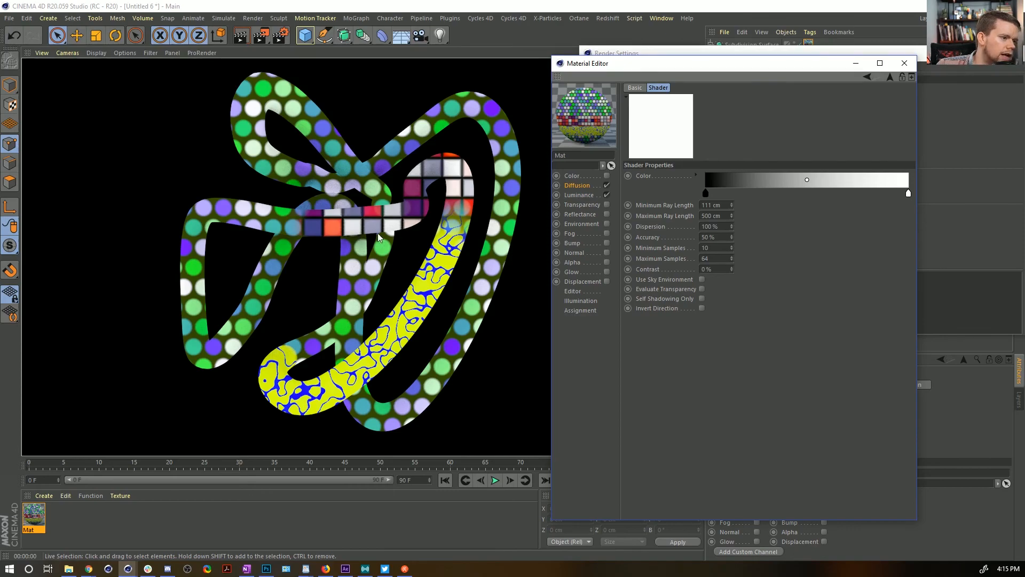
mouse_move(377, 233)
left_mouse_down("alt")
mouse_move(504, 193)
mouse_move(471, 180)
mouse_move(390, 221)
left_mouse_up("alt")
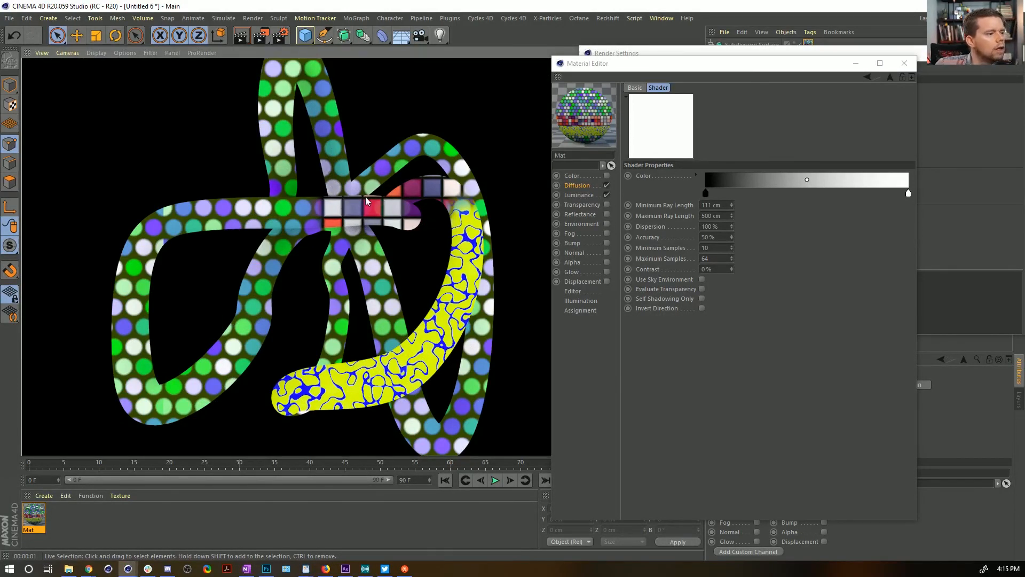
Enable the material's Reflectance channel and set its default specular to 15 % Width, 3 % Falloff and 96 % Specular Strength
left_click_drag(389, 194, 351, 242, "alt")
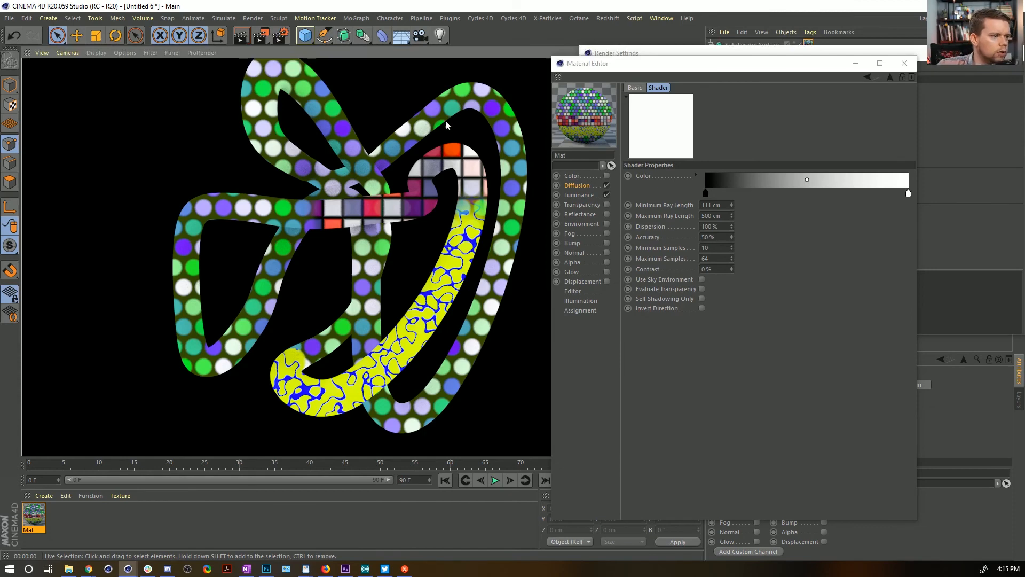
left_click(607, 215)
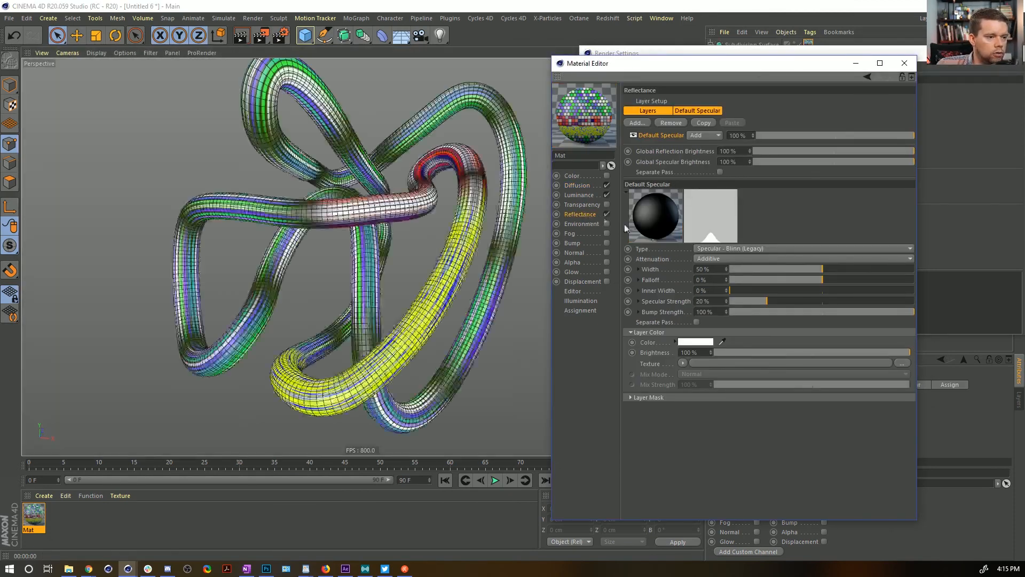
left_click_drag(800, 281, 845, 280)
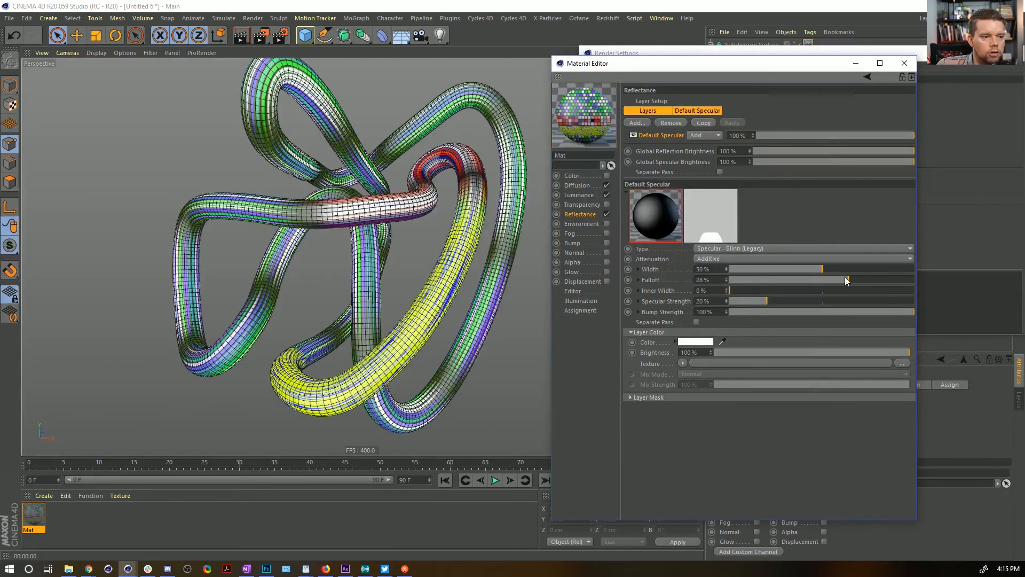
left_click_drag(752, 271, 907, 301)
left_click_drag(818, 281, 758, 267)
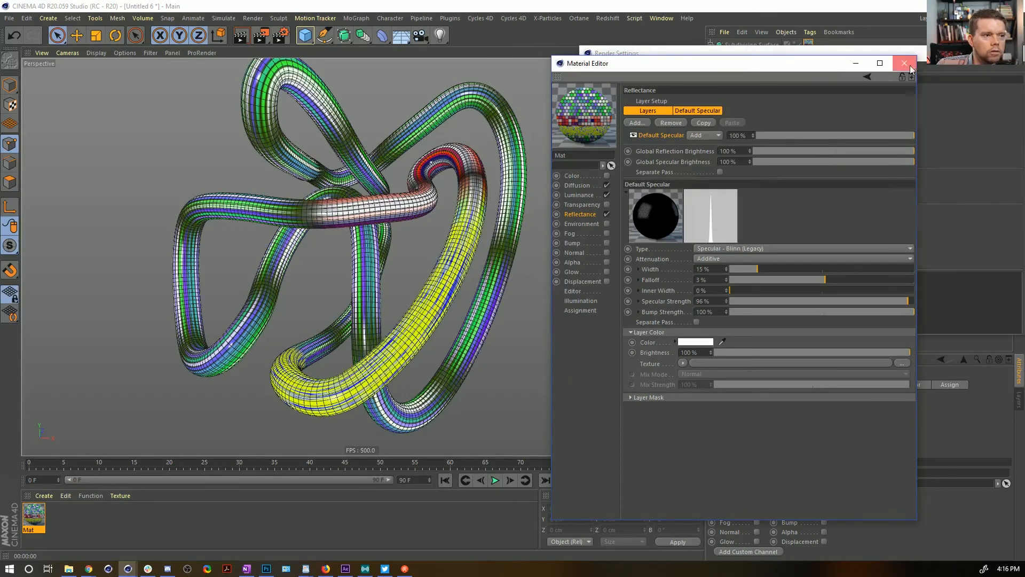
left_click(910, 66)
Add a light, move it away from the tube to the upper left of the scene, and render the viewport
left_click(440, 38)
key("e")
left_click_drag(425, 178, 72, 128)
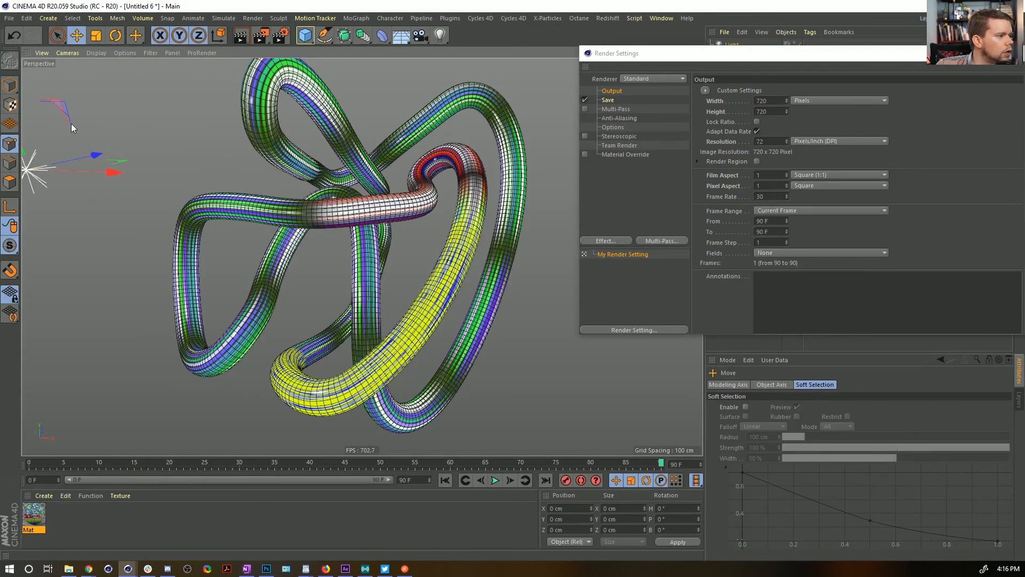
key("ctrl+r")
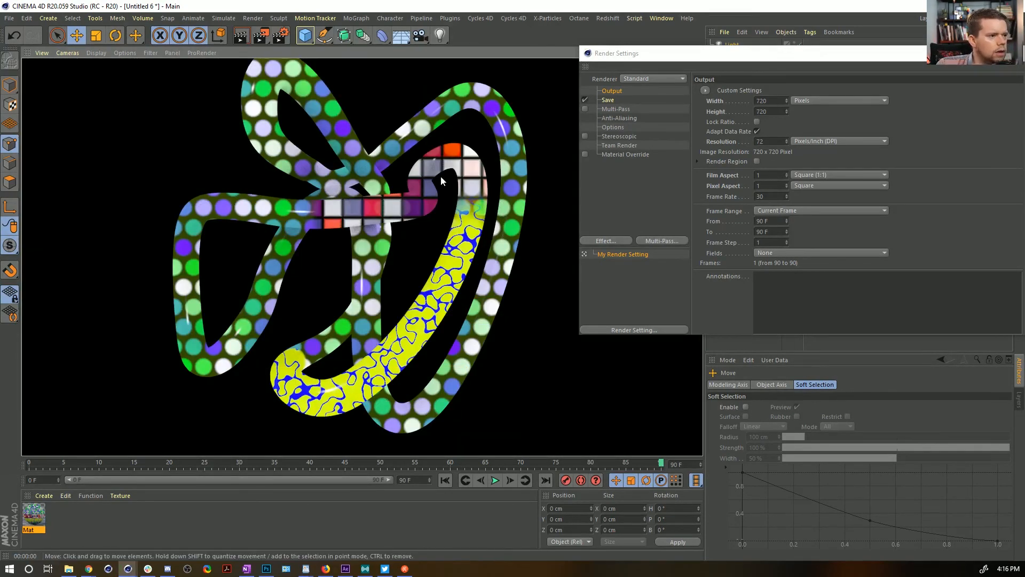
key("ctrl+r")
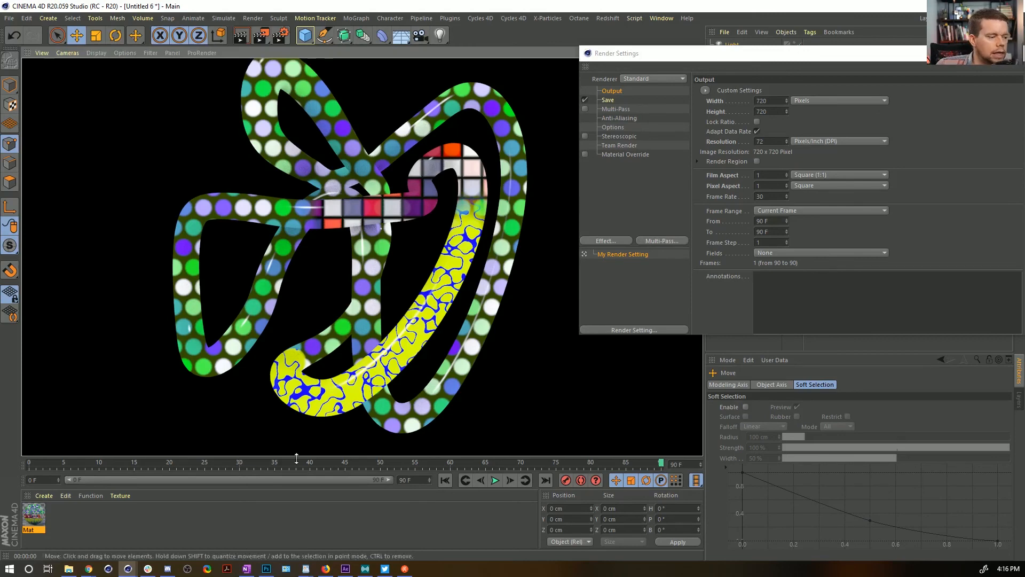
Set the material's default specular Width to 31 % and Falloff to -5 %
left_click(34, 514)
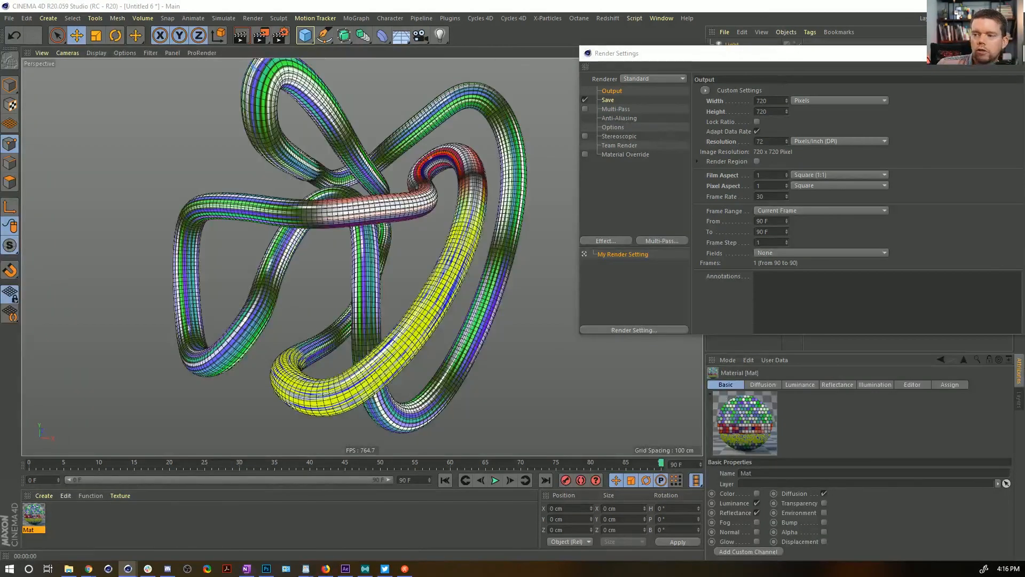
double_click(34, 513)
left_click_drag(695, 41, 735, 39)
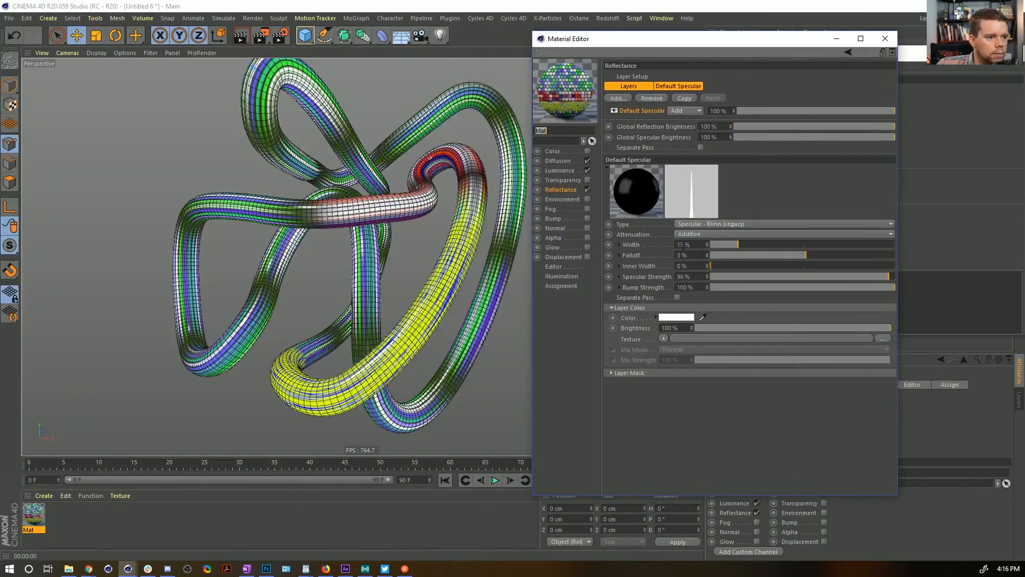
left_click(748, 243)
mouse_move(851, 257)
left_mouse_down()
mouse_move(860, 256)
mouse_move(800, 255)
left_mouse_up()
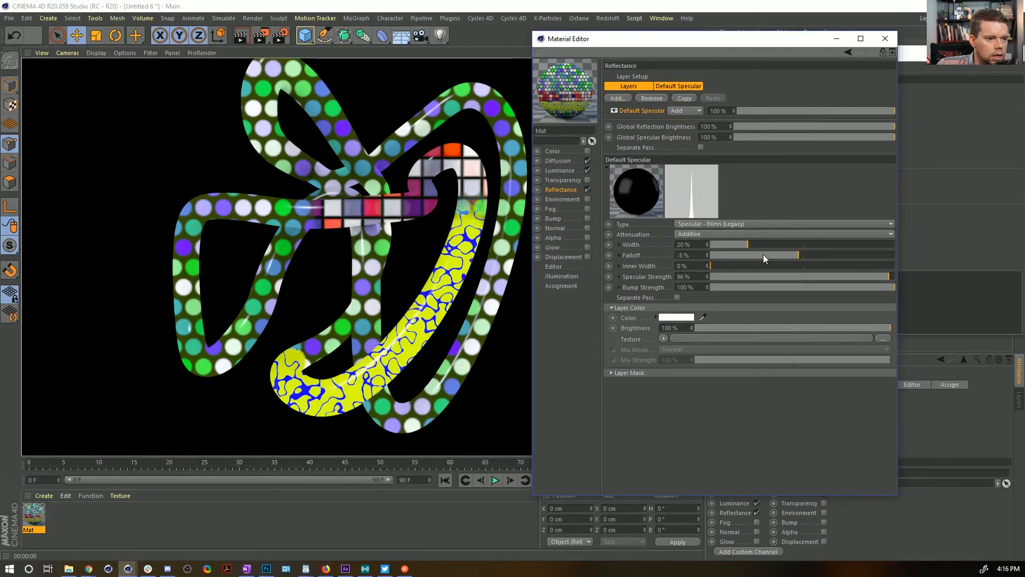
left_click_drag(750, 246, 767, 245)
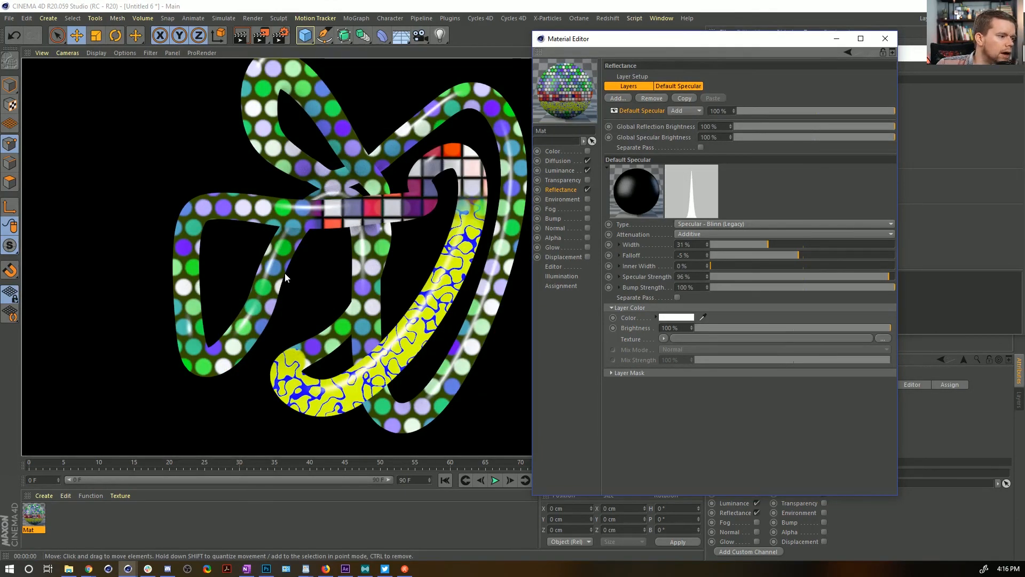
Sharpen the specular highlight with a Falloff of -36 % and an Inner Width of 35 %, then close the material's settings
left_click(769, 254)
left_click(737, 266)
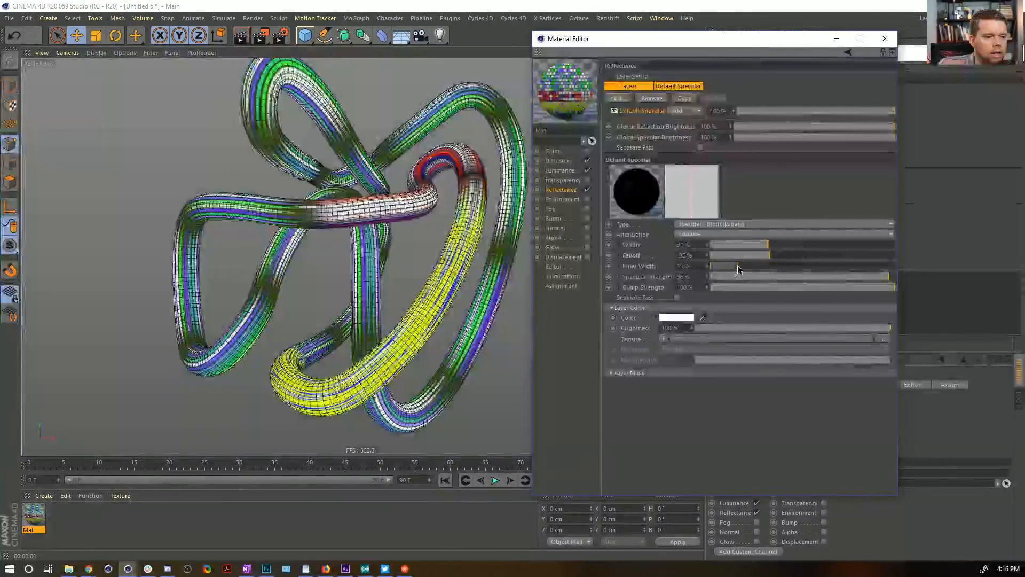
left_click(745, 266)
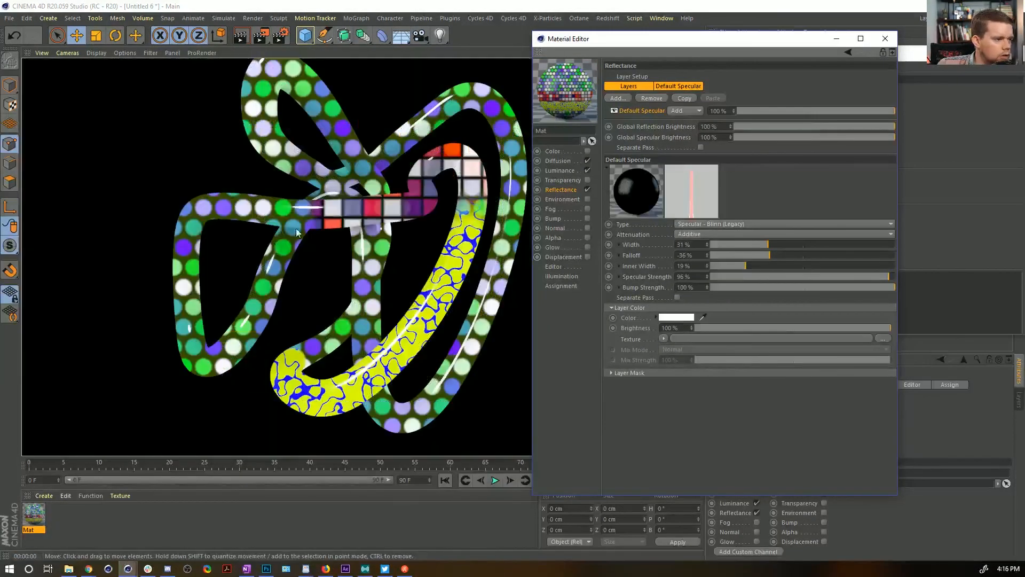
left_click(775, 265)
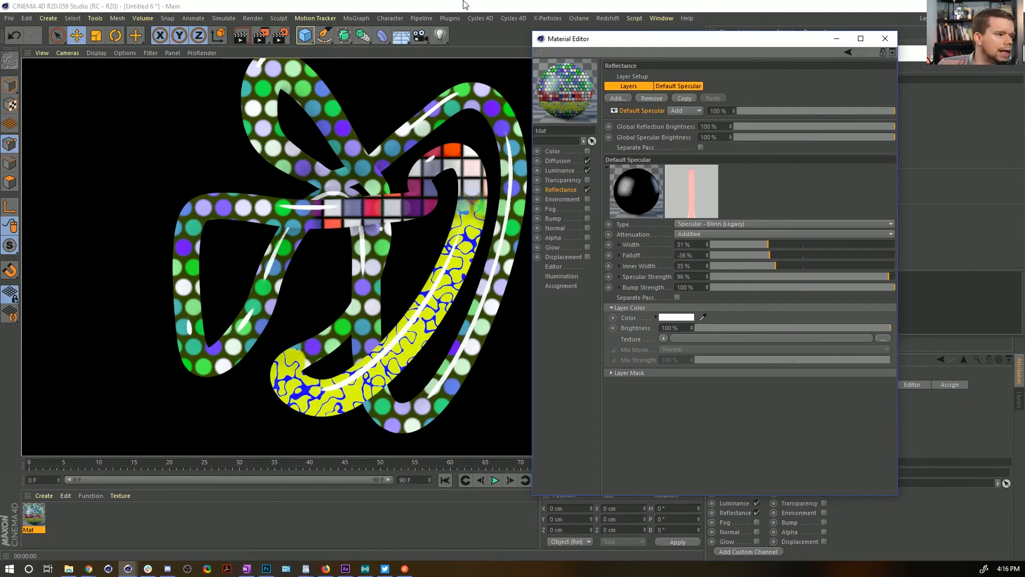
left_click(885, 38)
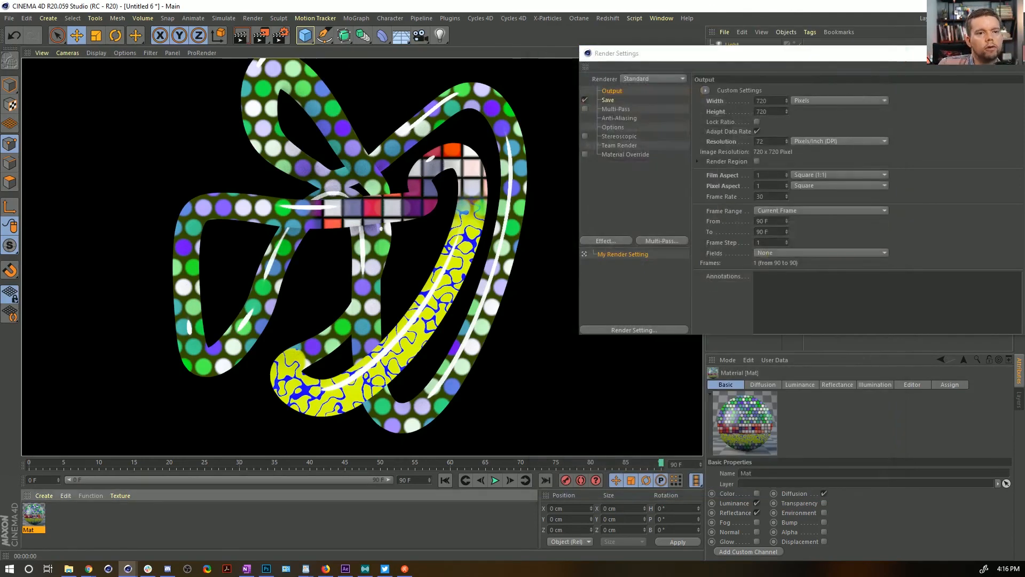
Save the scene in the SceneFiles folder as [6a]2dOn3D.c4d
key("ctrl+s")
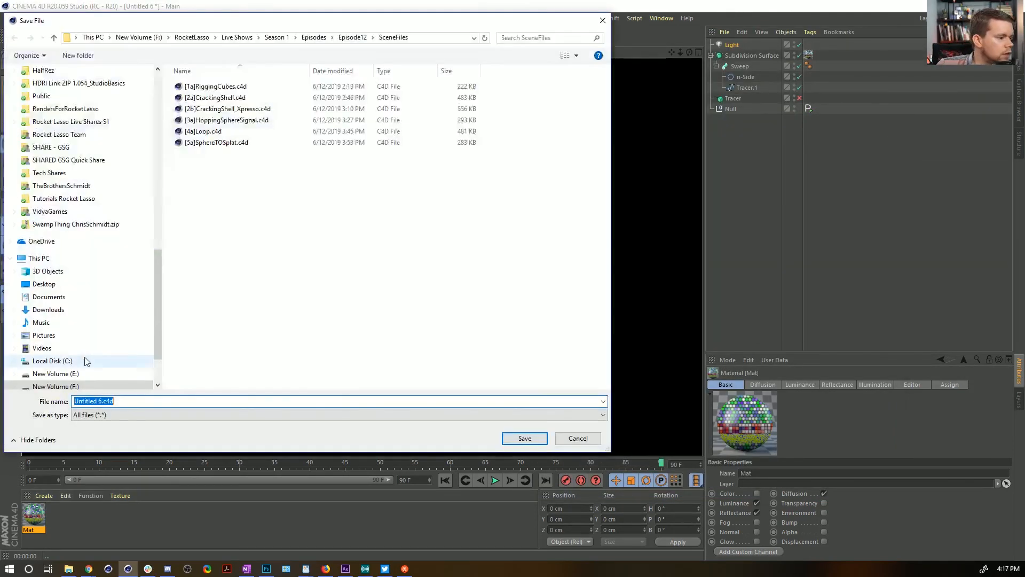
left_click(214, 142)
left_click(80, 402)
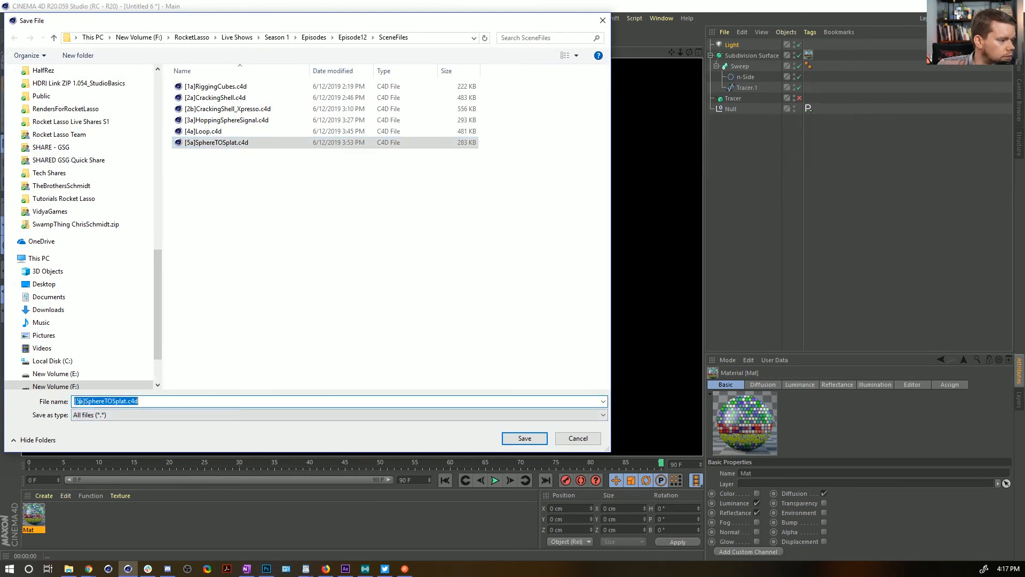
left_click(80, 402)
key("BackSpace")
type("6")
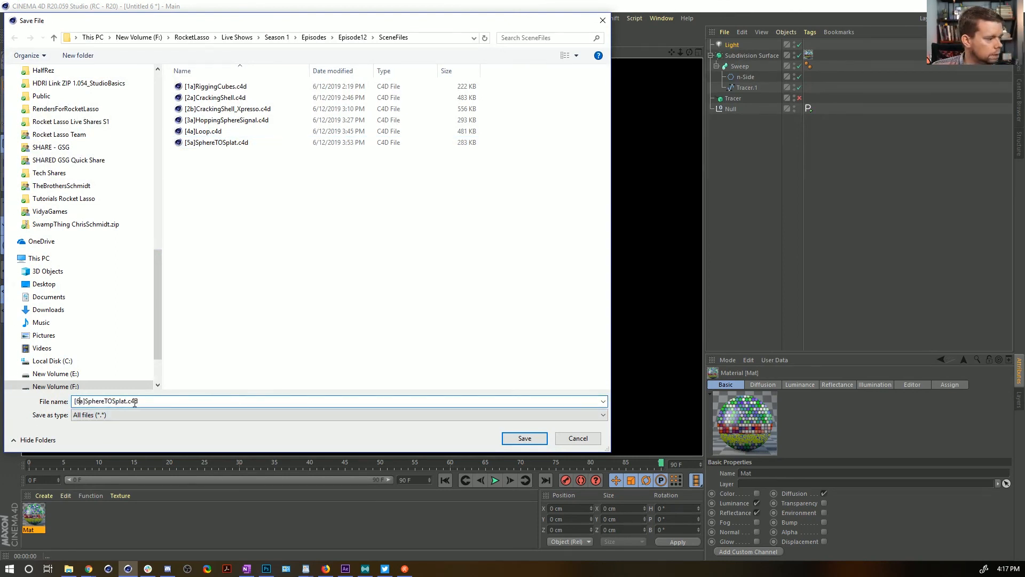
left_click_drag(126, 402, 92, 401)
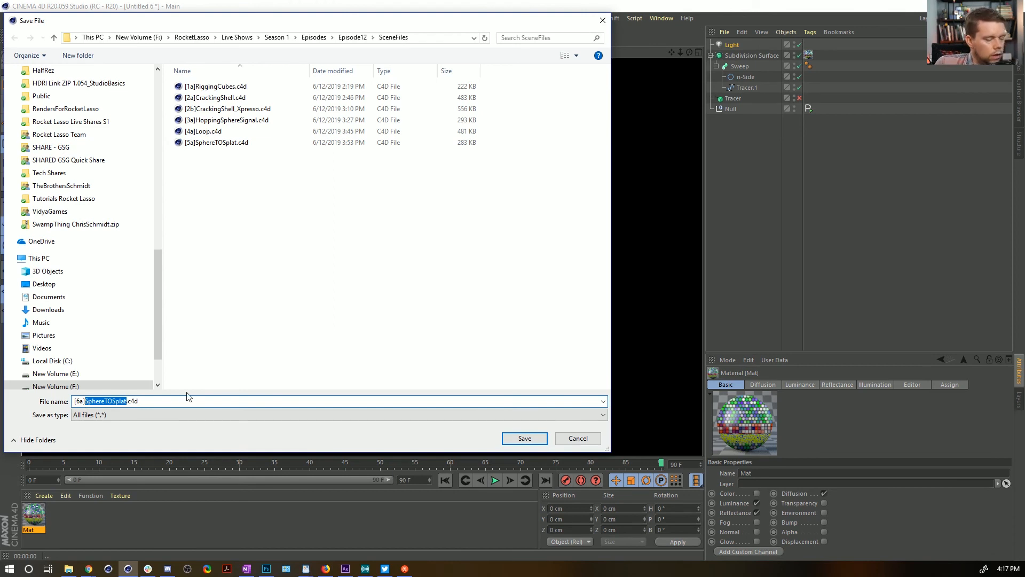
type("2D")
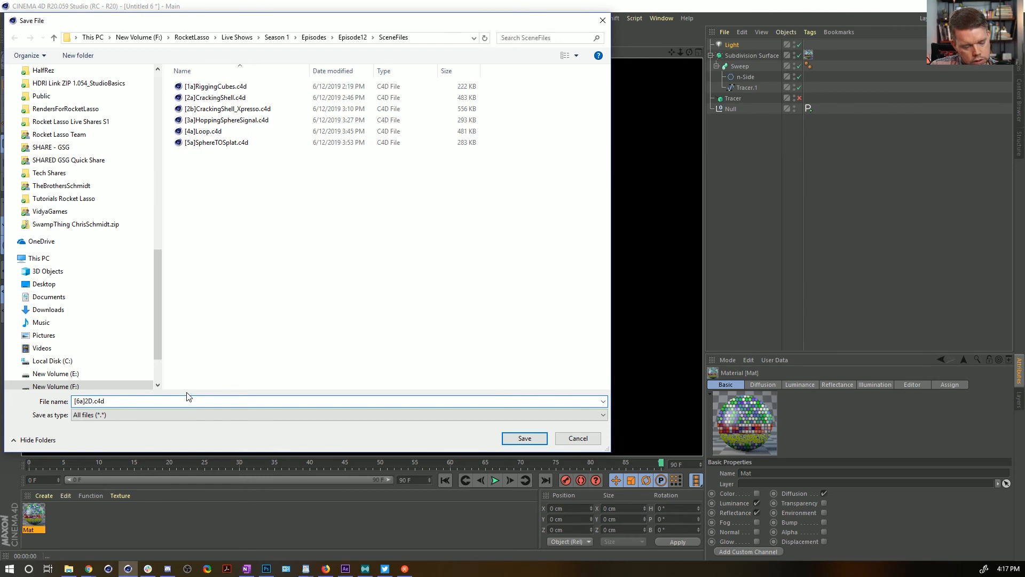
type("TO")
key("BackSpace")
key("BackSpace")
key("BackSpace")
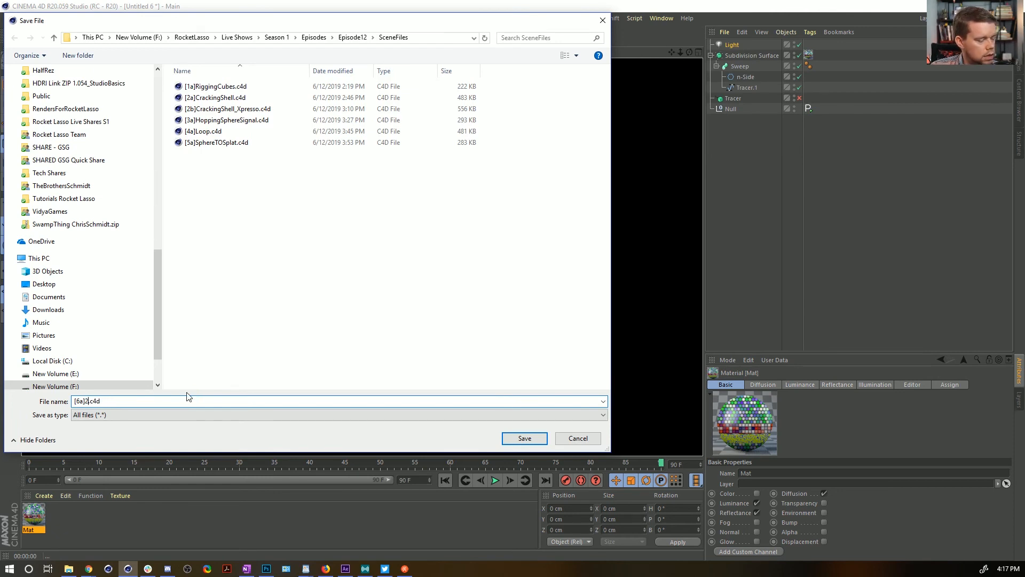
type("dOn3D")
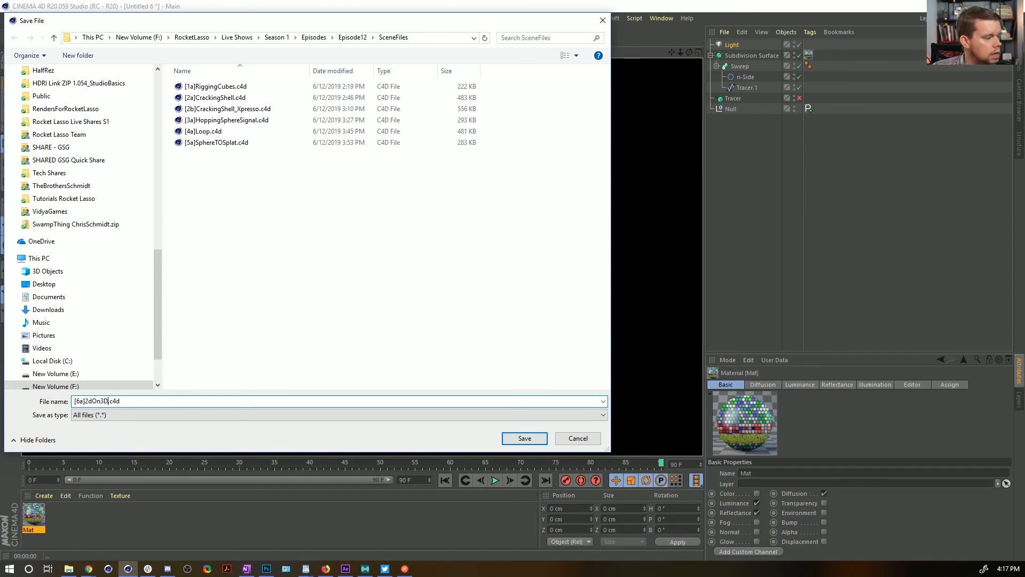
key("Return")
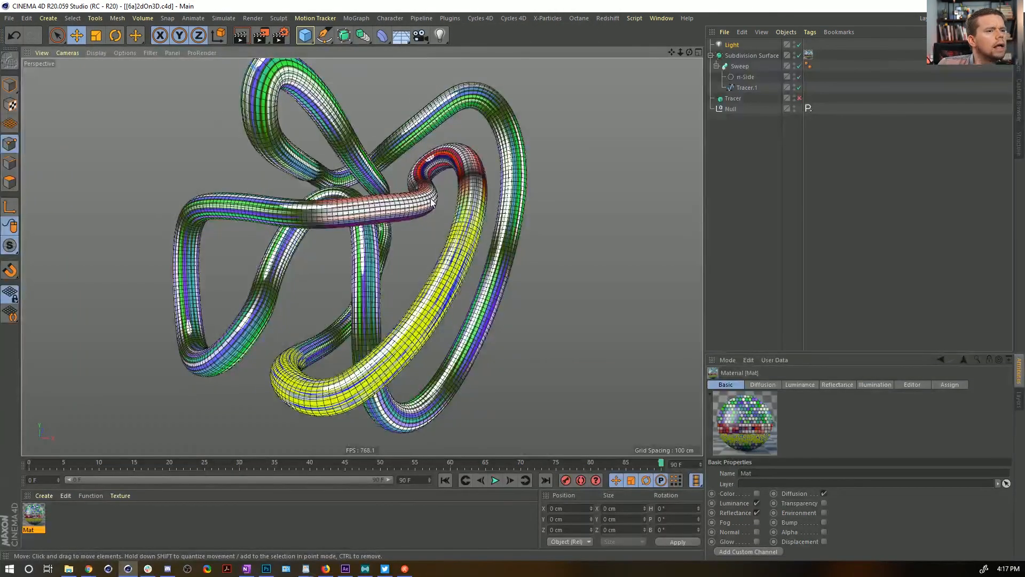
Add a Boole as the parent of the Sweep and disable the Subdivision Surface
left_click(742, 55)
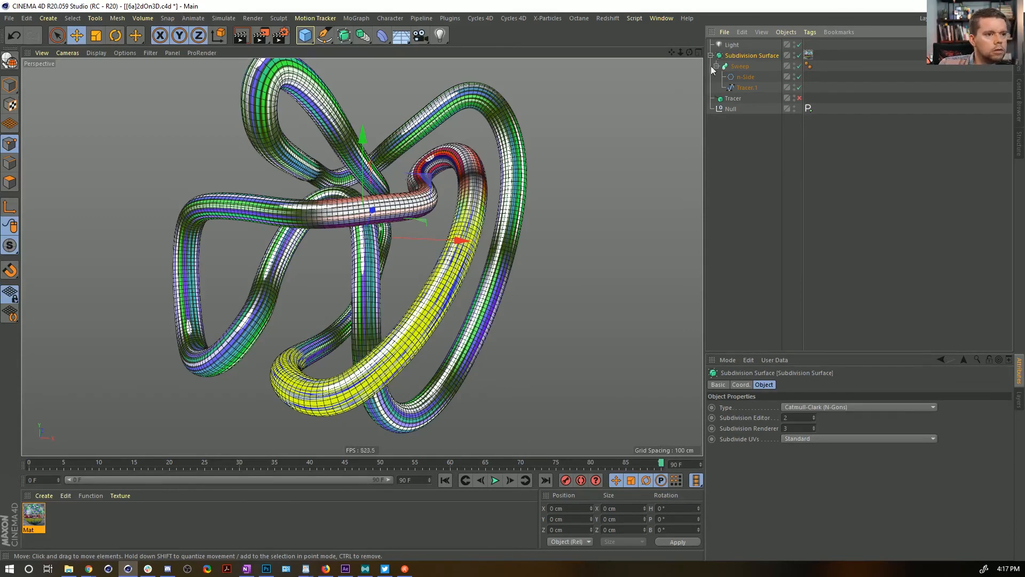
left_click(739, 66)
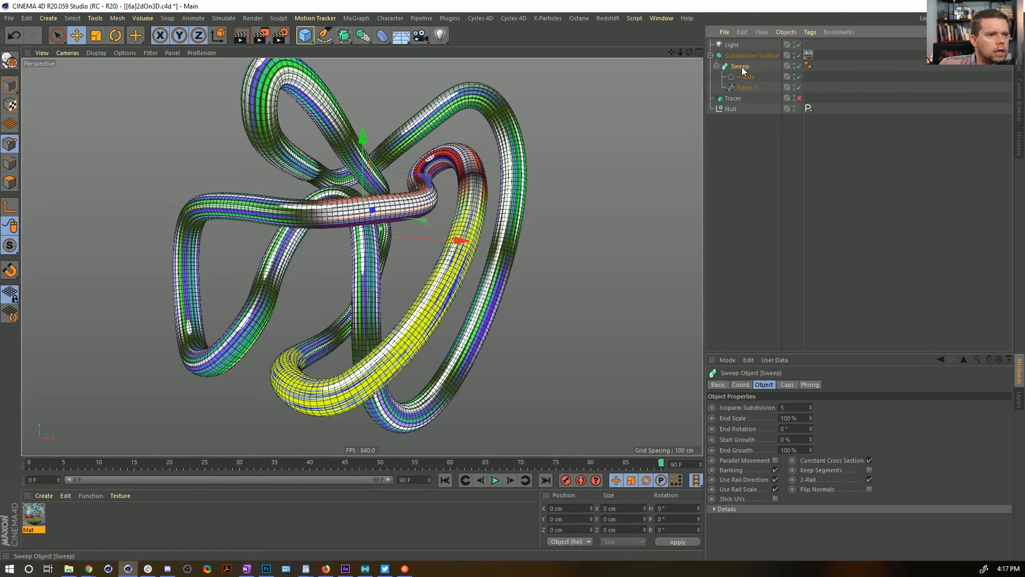
left_click(363, 36)
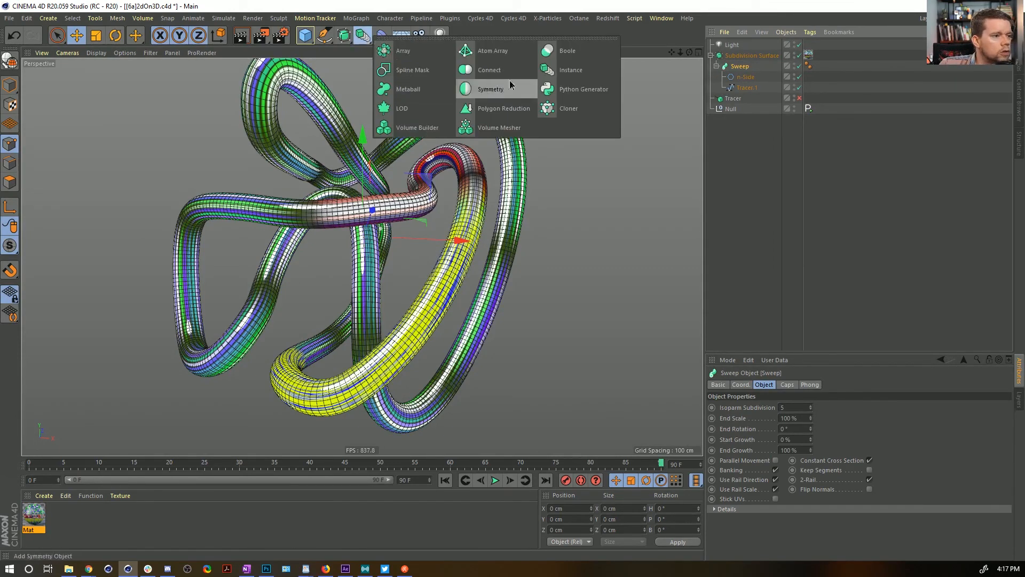
left_click(569, 59, "alt")
left_click(799, 55)
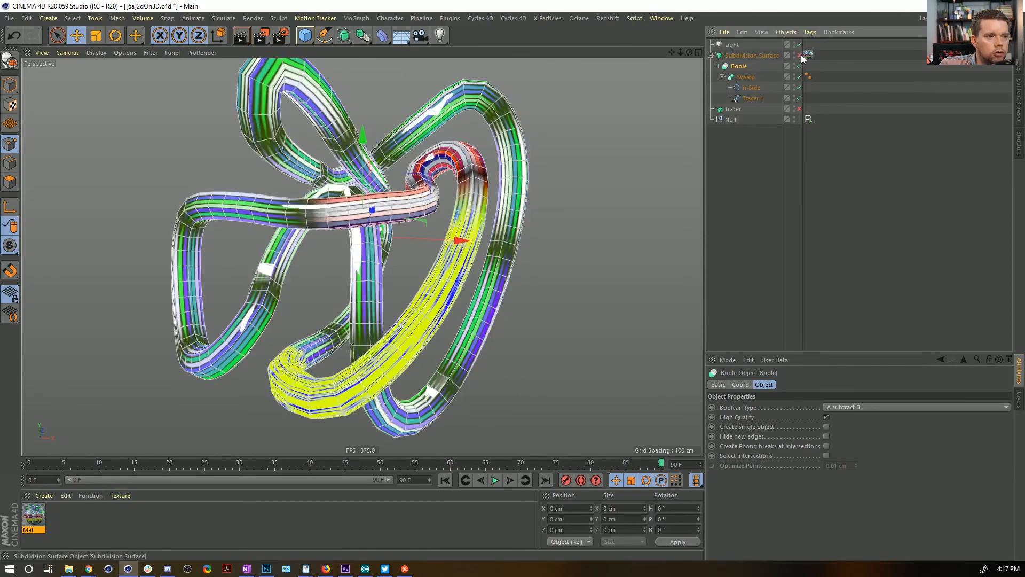
Duplicate the Sweep inside the Boole above the original and scale up the copy's n-Side profile slightly
left_click_drag(753, 76, 743, 69, "ctrl")
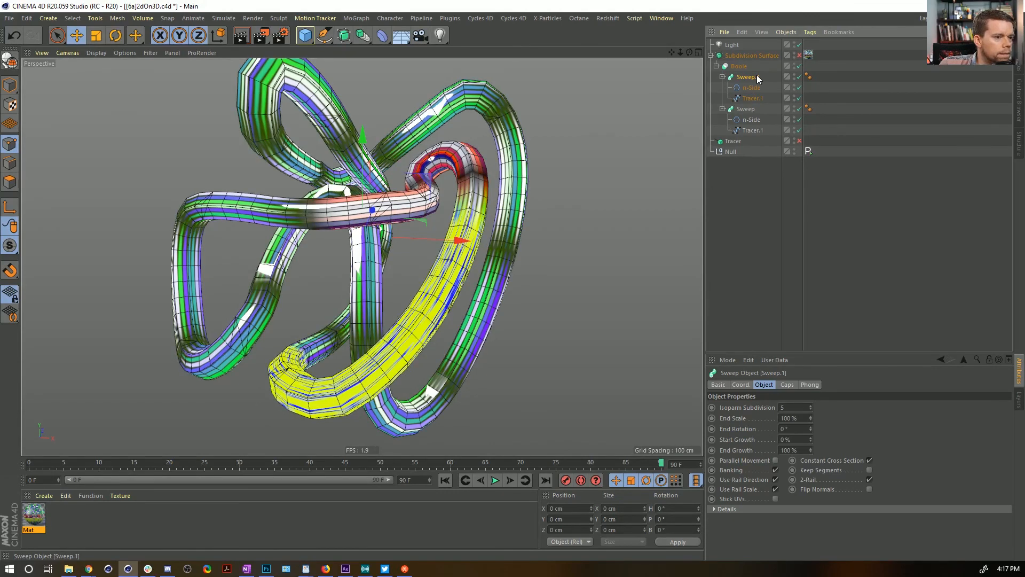
left_click(751, 87)
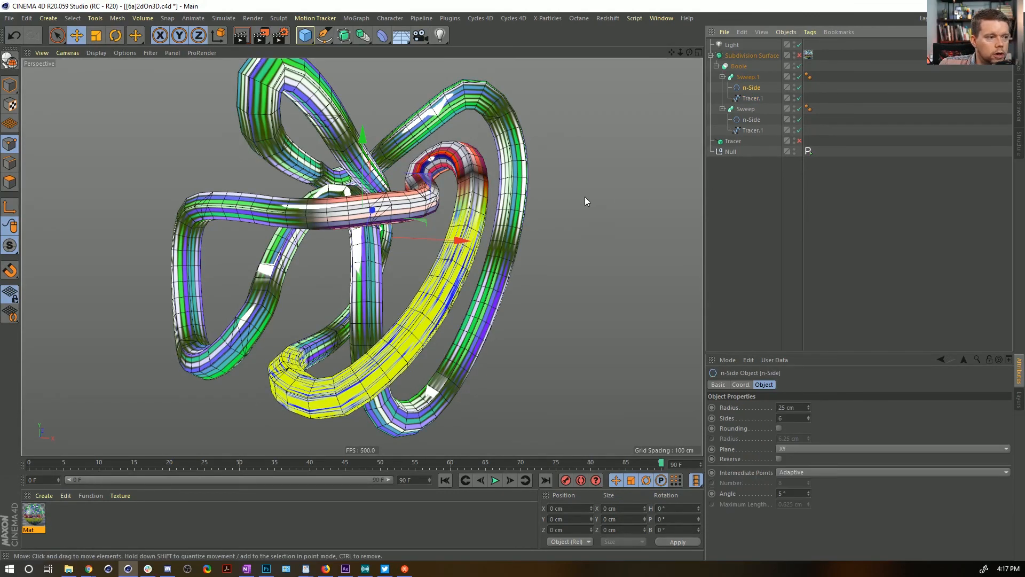
key("t")
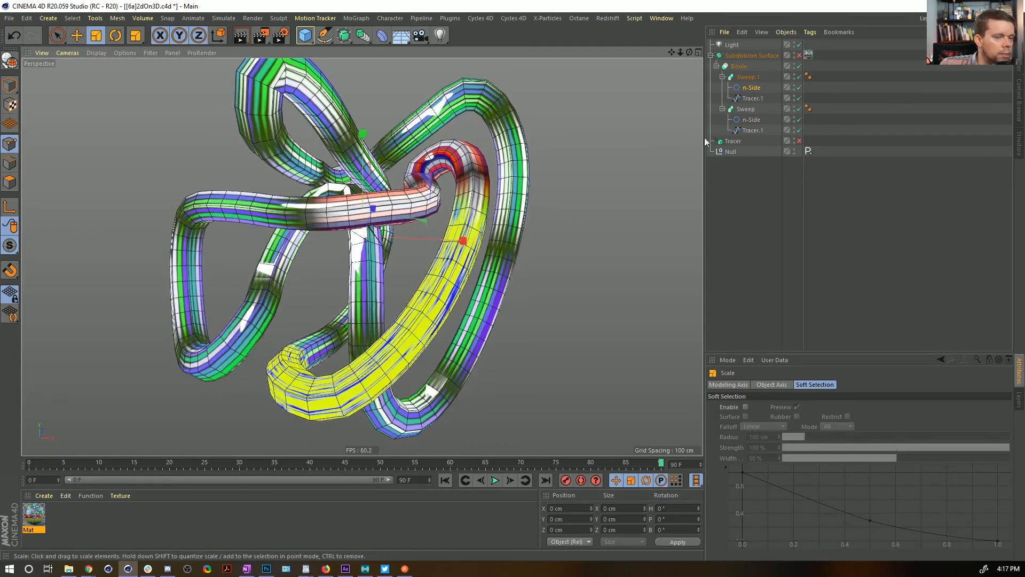
Set the duplicated Sweep's Start Growth to 43 % and End Growth to 64 %, and select the Boole
left_click(746, 77)
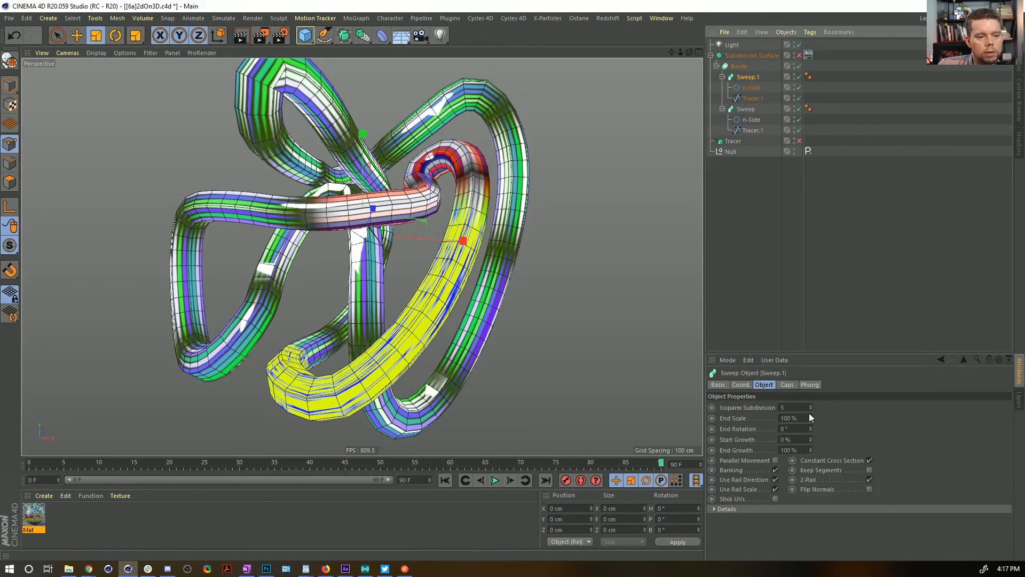
left_click(788, 385)
left_click(765, 384)
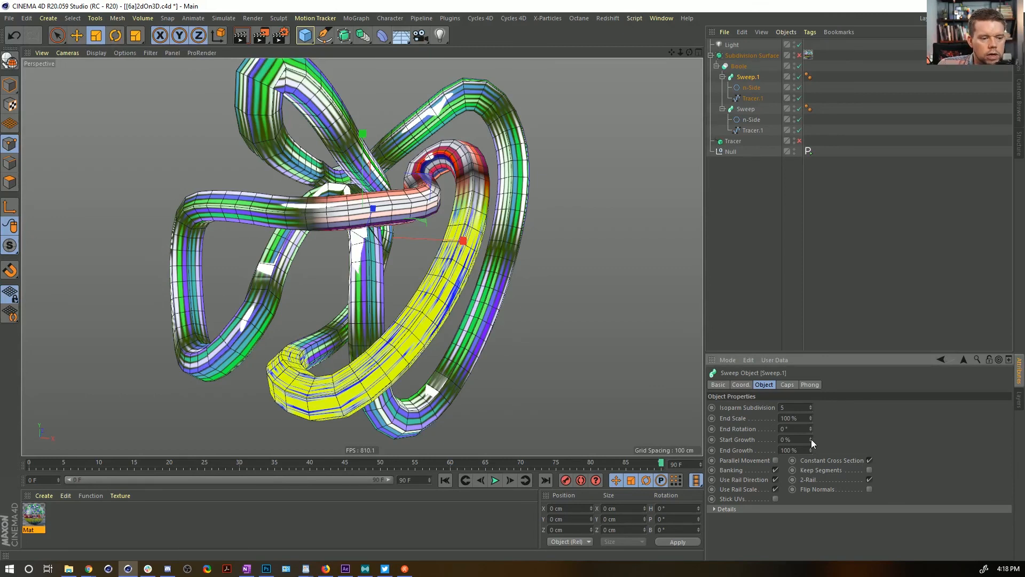
mouse_move(811, 439)
left_mouse_down()
mouse_move(836, 429)
mouse_move(810, 454)
left_mouse_up()
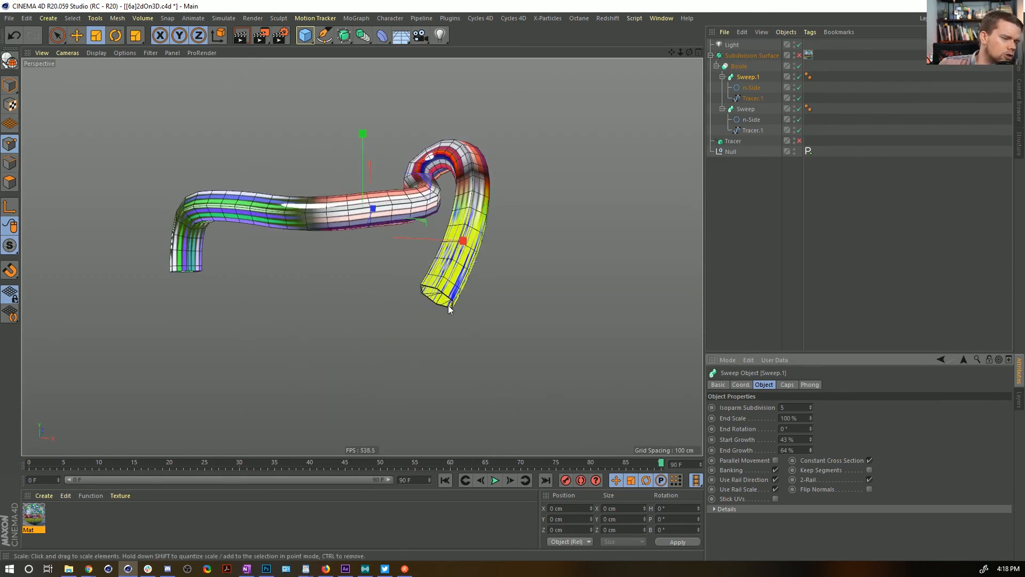
left_click_drag(442, 295, 475, 236, "alt")
left_click_drag(716, 133, 770, 78, "alt")
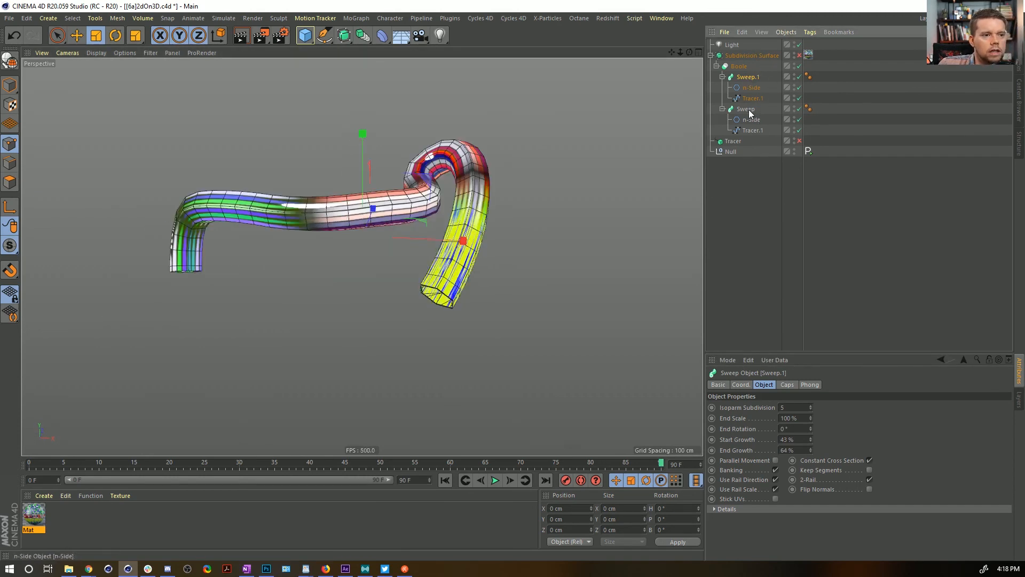
left_click(741, 69)
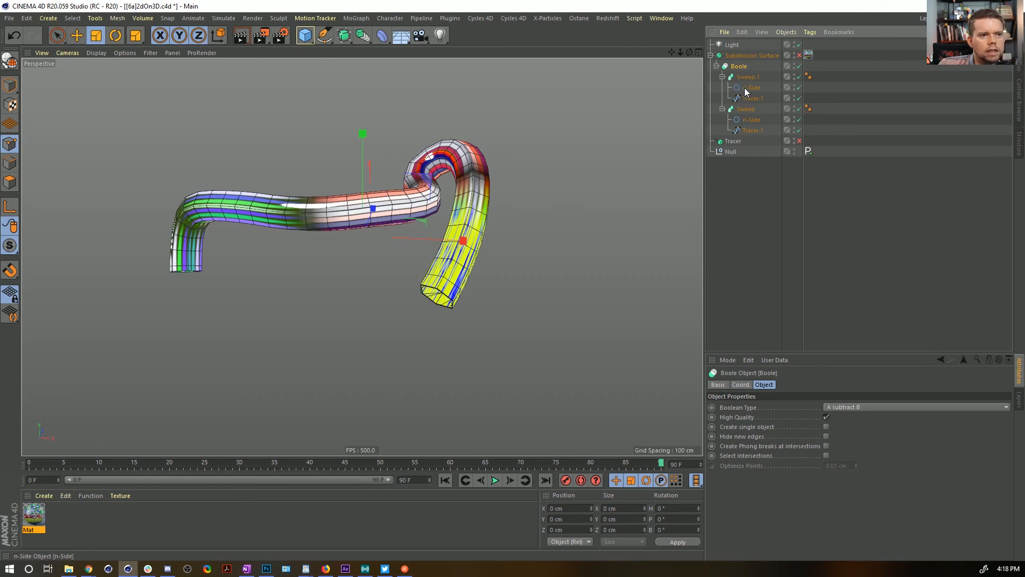
Set the Boole's Boolean Type to A intersect B
left_click(745, 109)
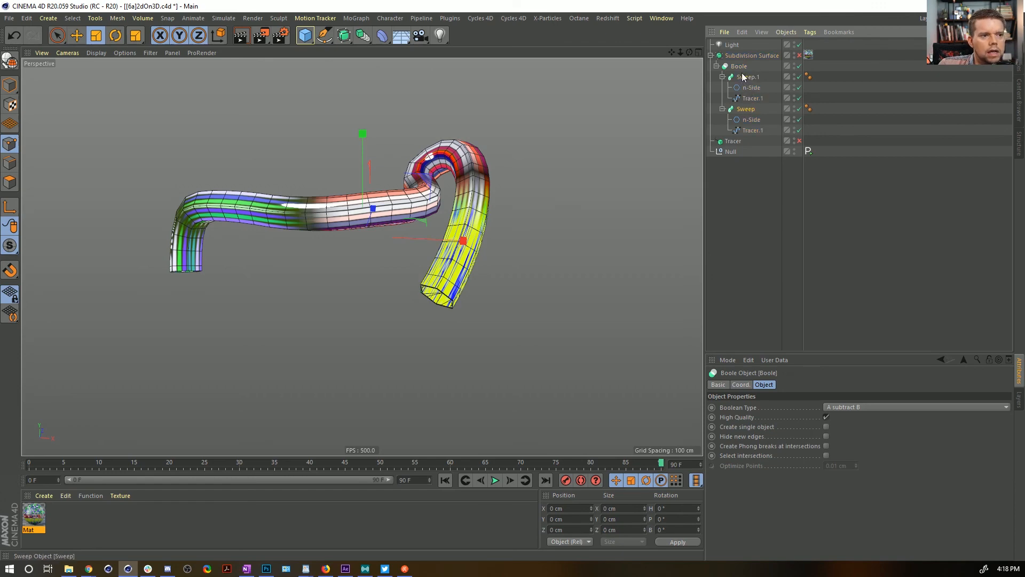
left_click(739, 66)
left_click(850, 406)
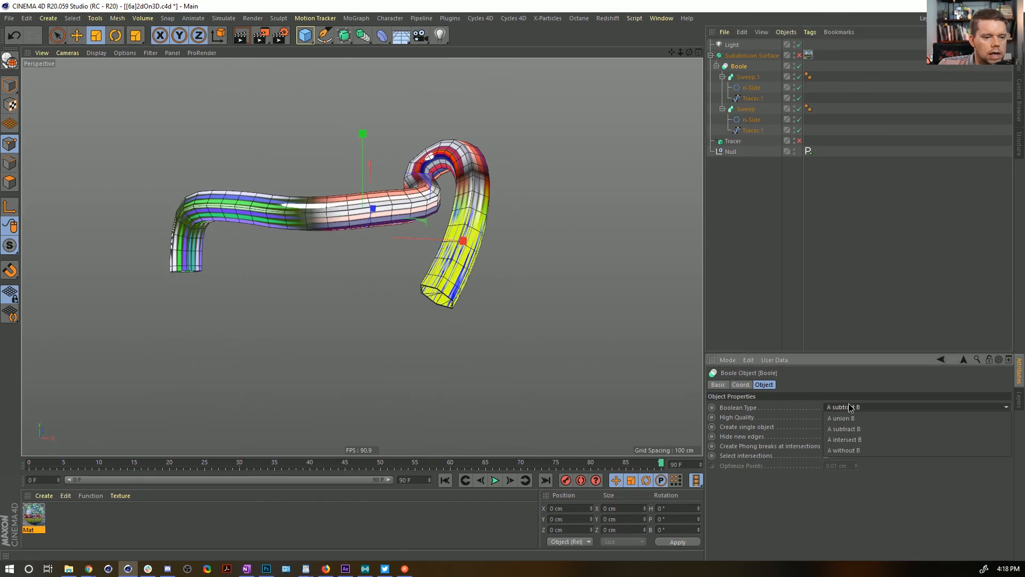
left_click(871, 438)
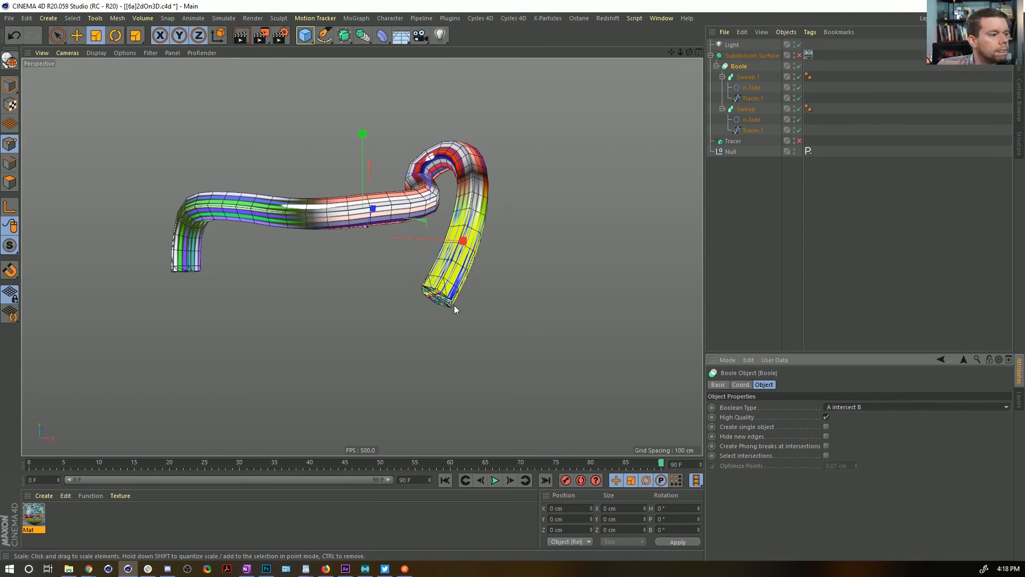
Enable the Subdivision Surface, turn on Create single object for the Boole, and render the view
left_click(800, 55)
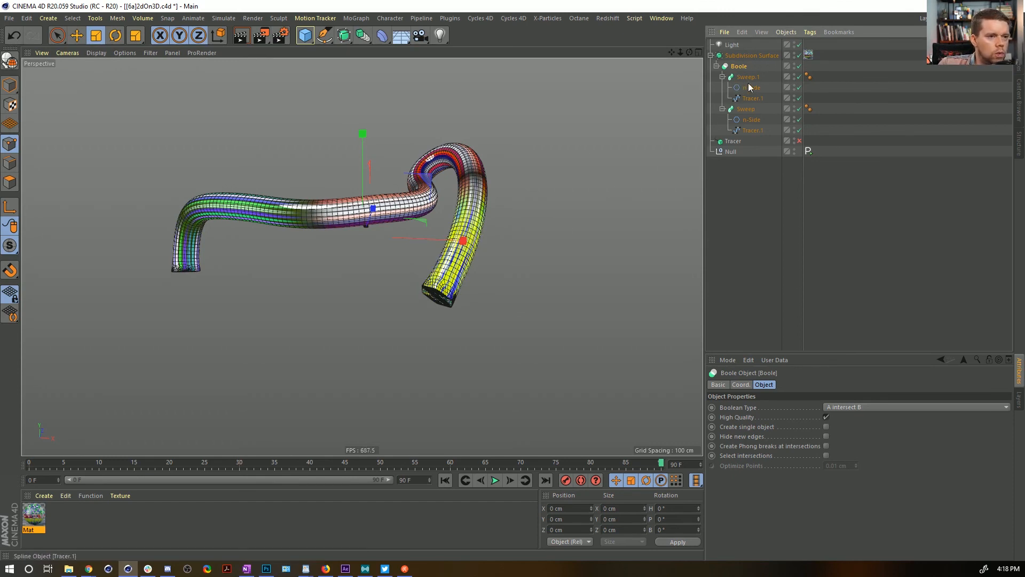
left_click(826, 426)
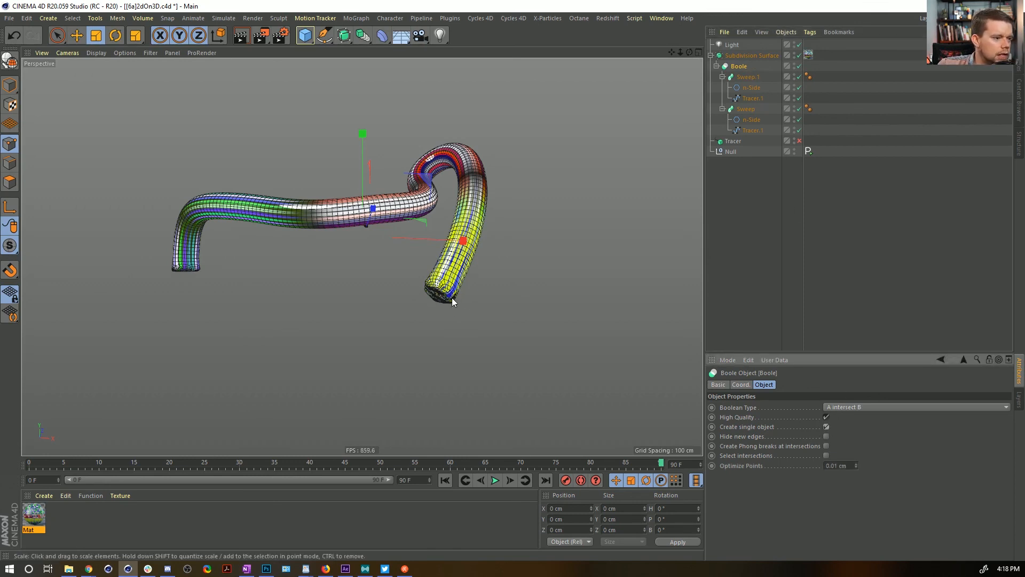
key("ctrl+r")
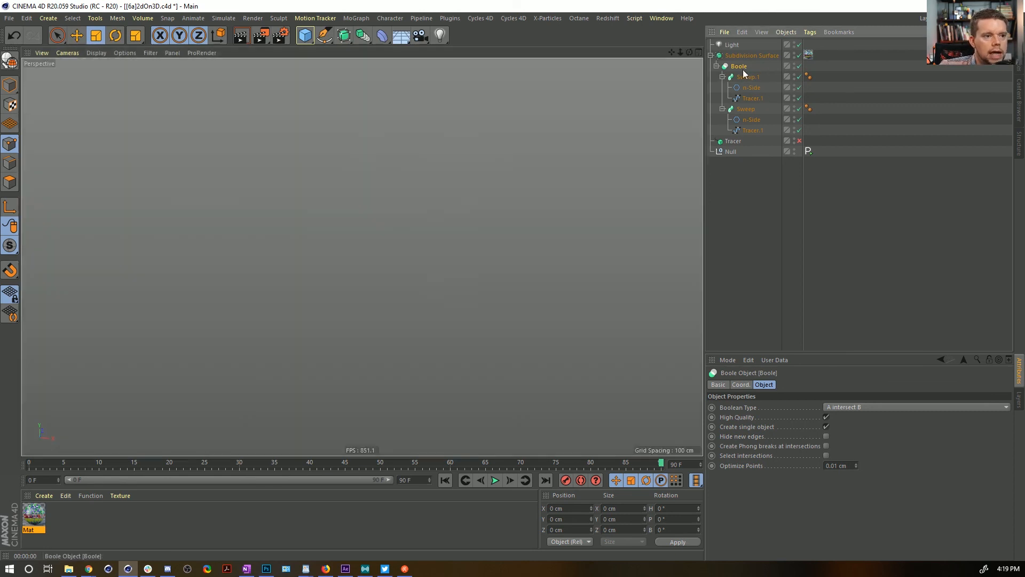
Set the Boole's Boolean Type to A without B
left_click(854, 407)
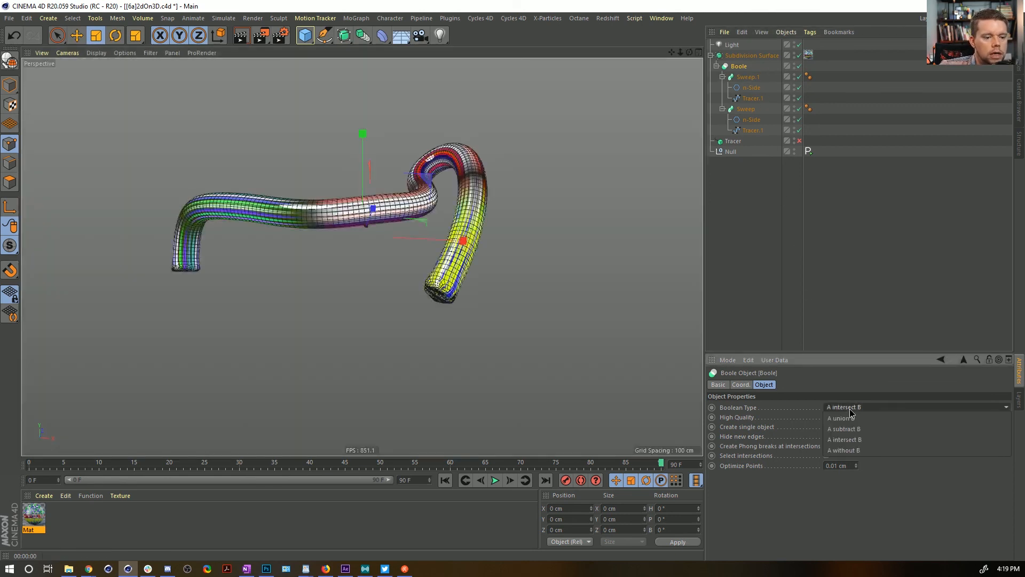
left_click(870, 440)
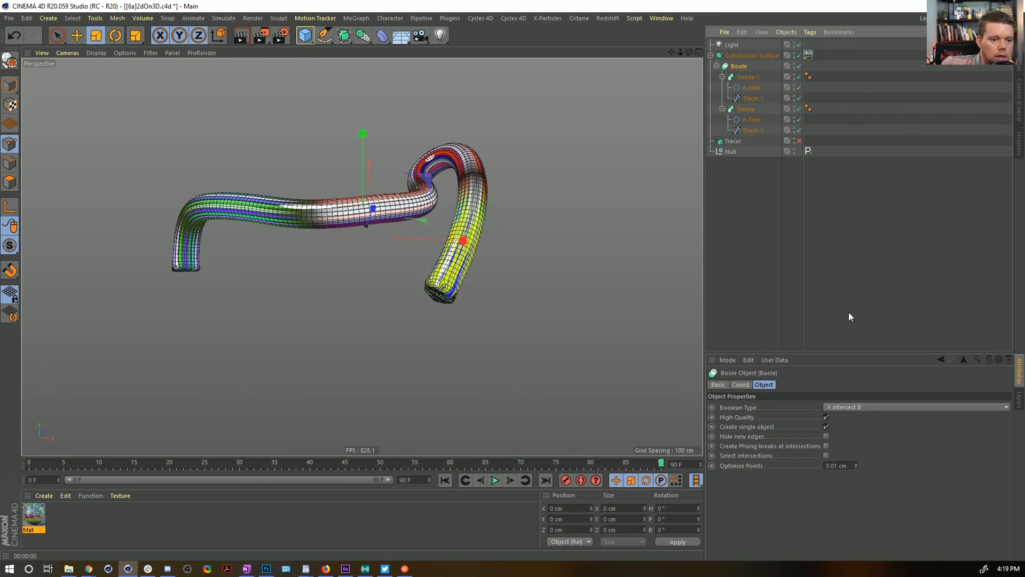
left_click(745, 77)
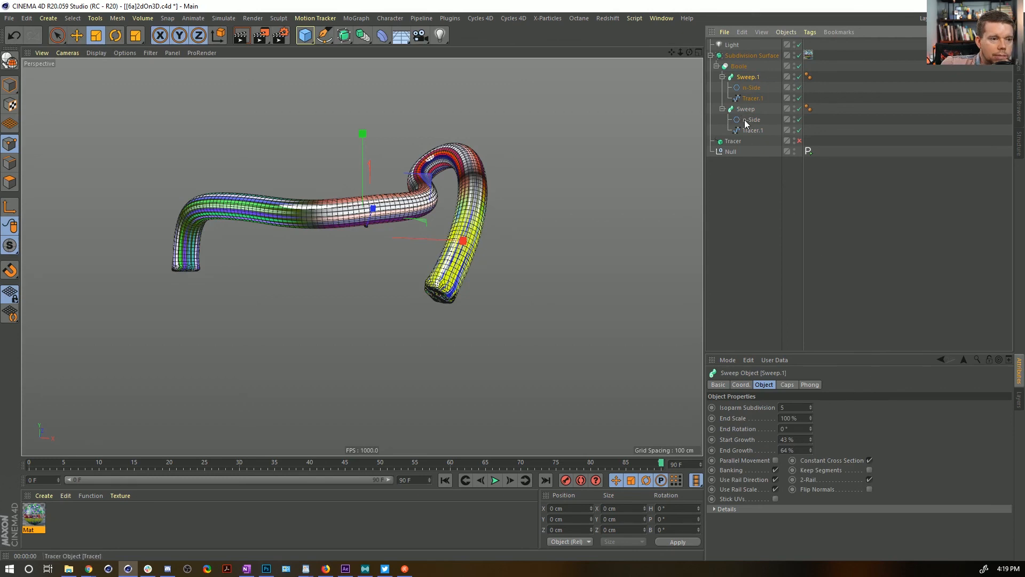
left_click(744, 66)
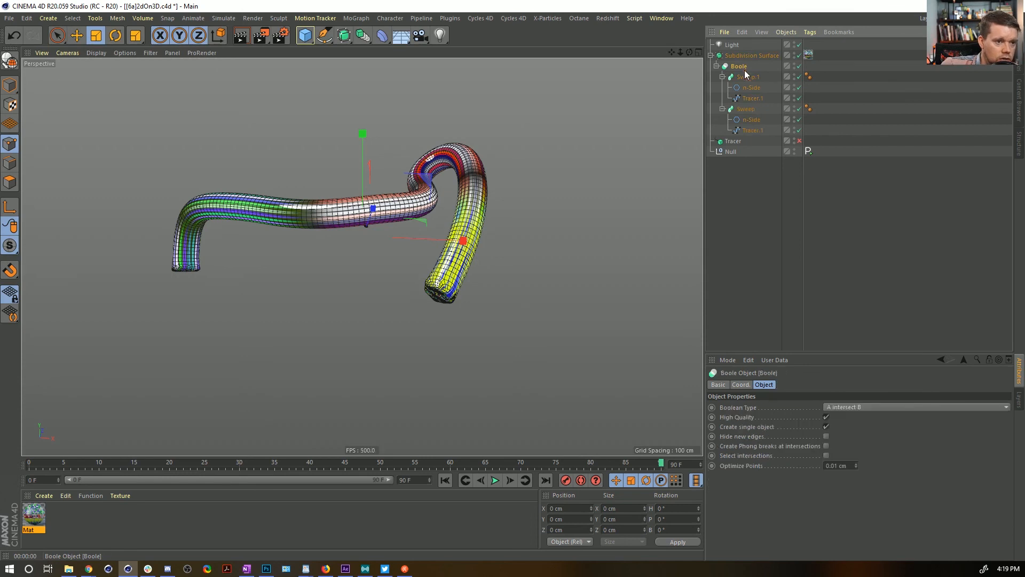
left_click(870, 408)
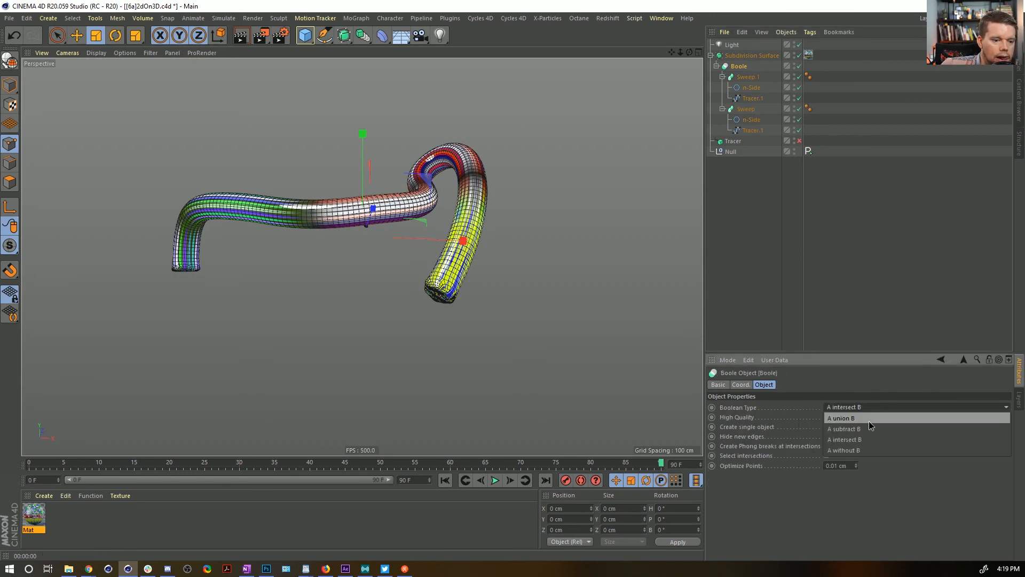
left_click(868, 450)
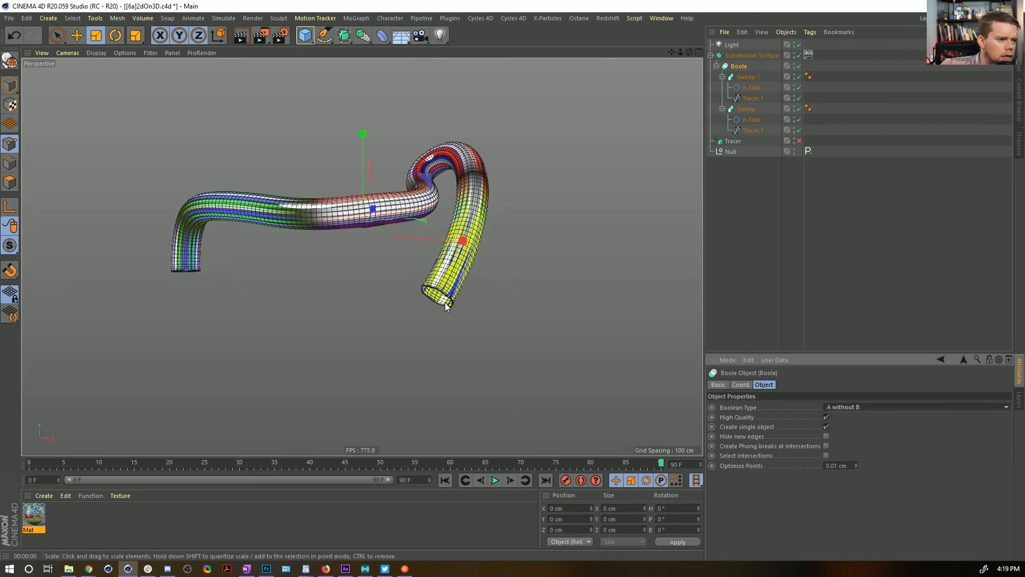
Examine the tube's open yellow end up close and render the view of the whole tube
scroll(448, 299, "up", 3)
scroll(472, 283, "up", 6)
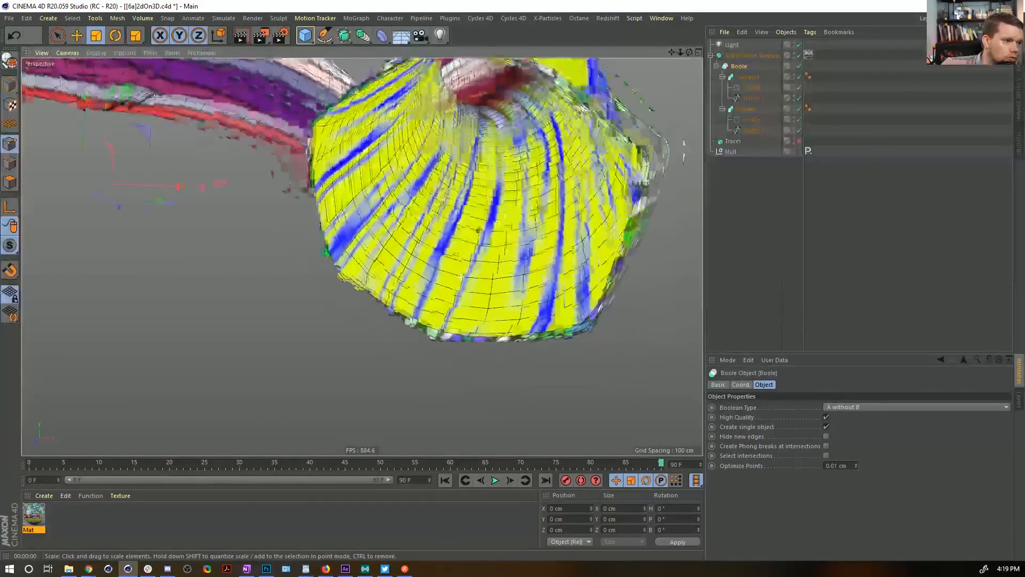
left_click_drag(468, 244, 459, 270, "alt")
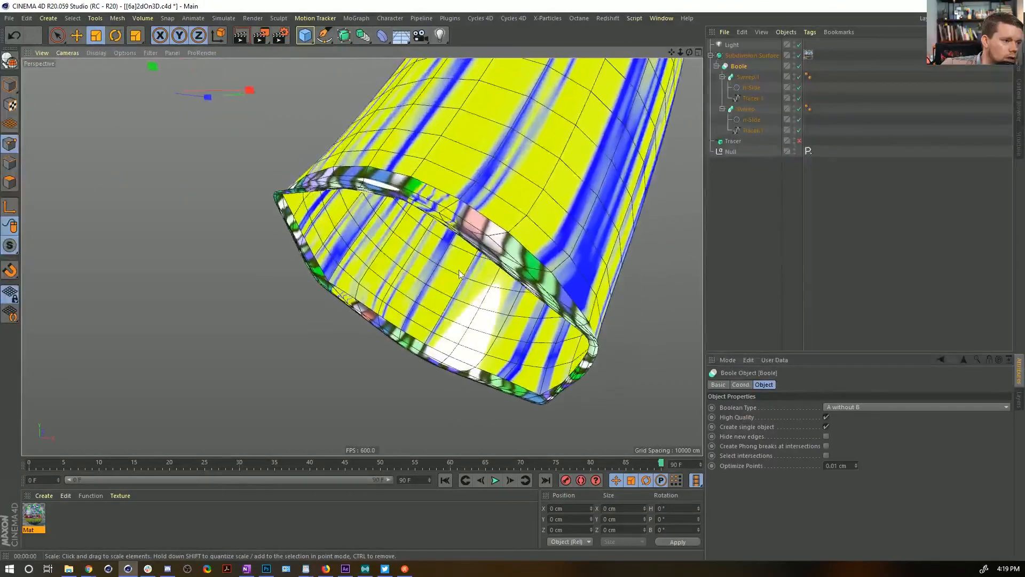
right_click_drag(494, 234, 389, 248, "alt")
left_click_drag(520, 200, 524, 208, "alt")
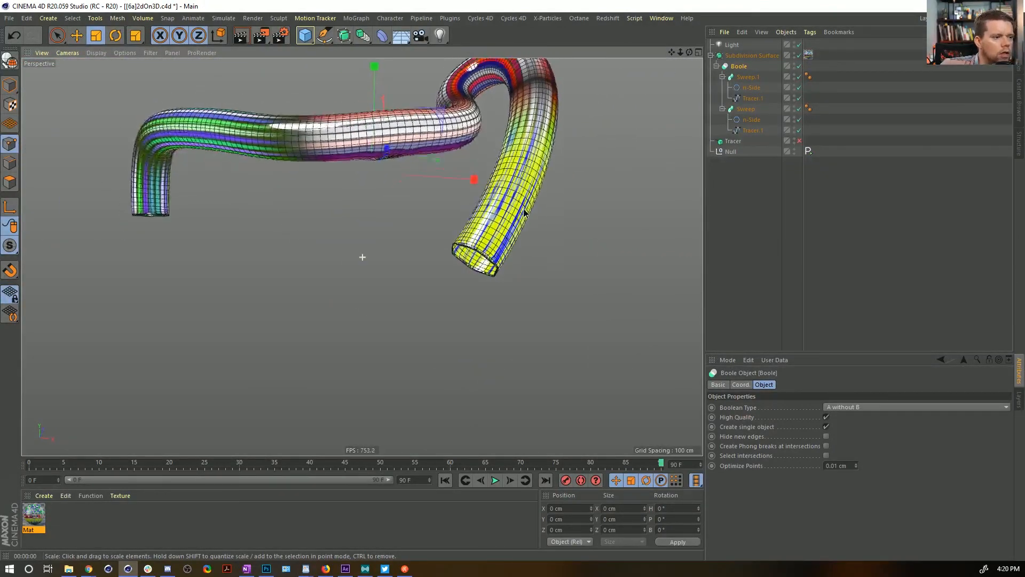
middle_click_drag(524, 208, 526, 222, "alt")
key("ctrl+r")
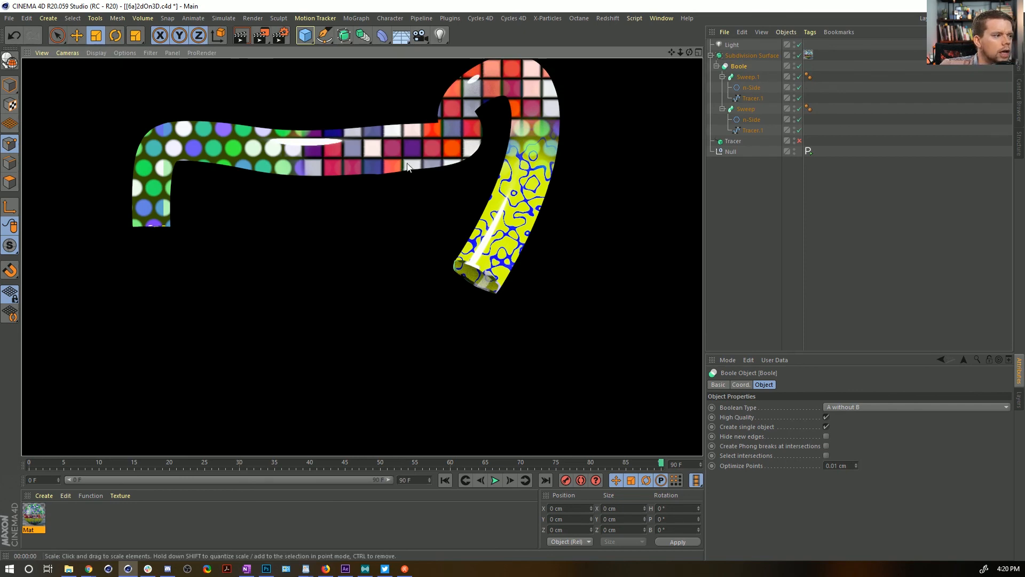
Render the tube from several different angles to check how the pattern projects onto it
left_click_drag(409, 188, 332, 158, "alt")
scroll(332, 158, "down", 5)
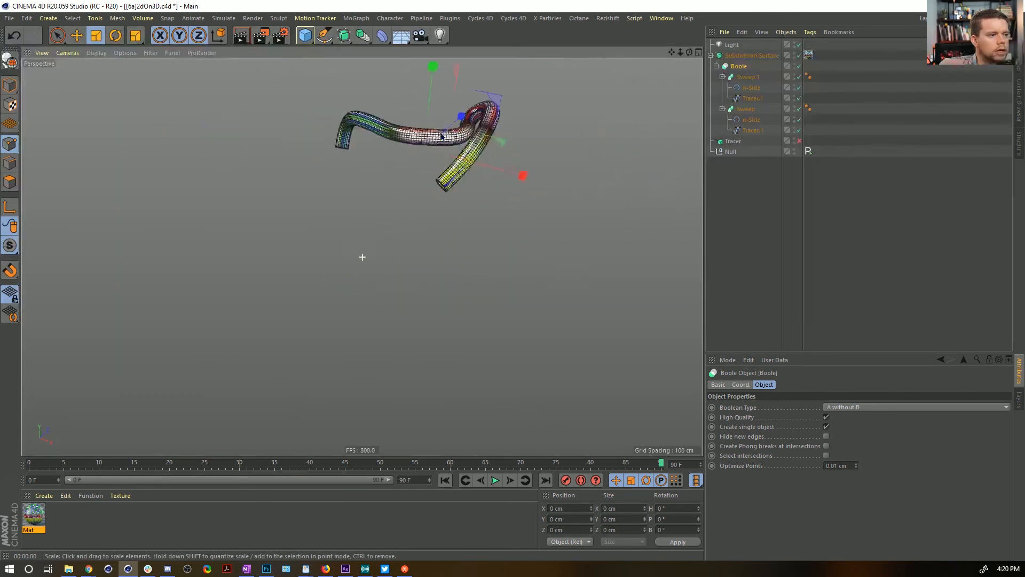
left_click_drag(361, 256, 360, 184, "alt")
key("ctrl+r")
key("ctrl+r")
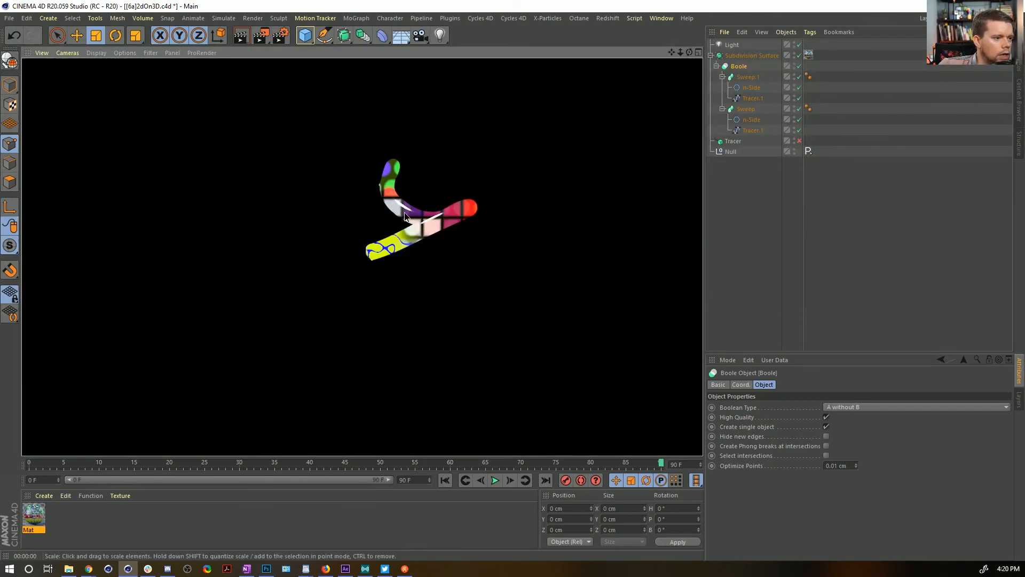
left_click_drag(406, 216, 338, 184, "alt")
key("ctrl+r")
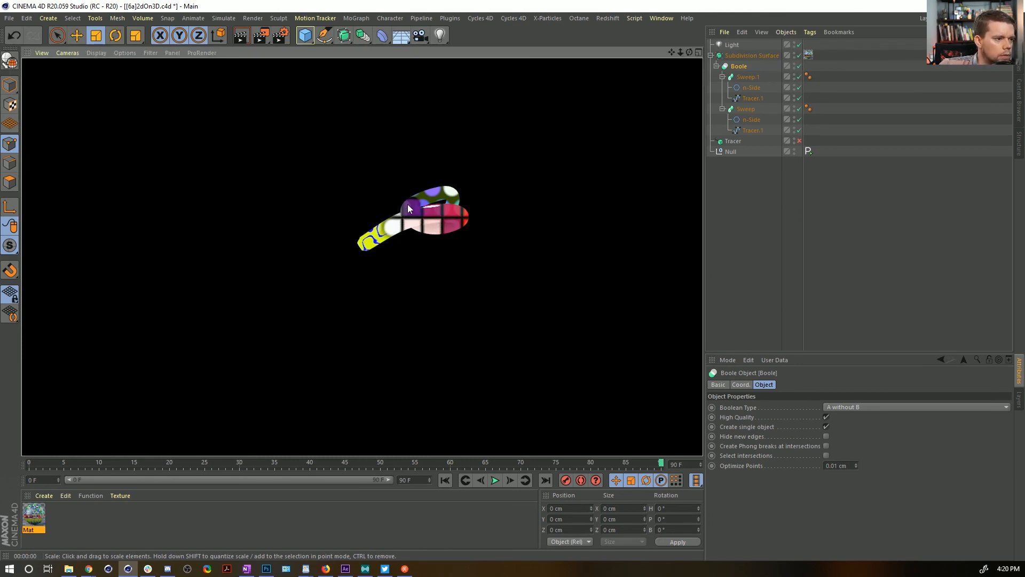
left_click_drag(408, 204, 620, 212, "alt")
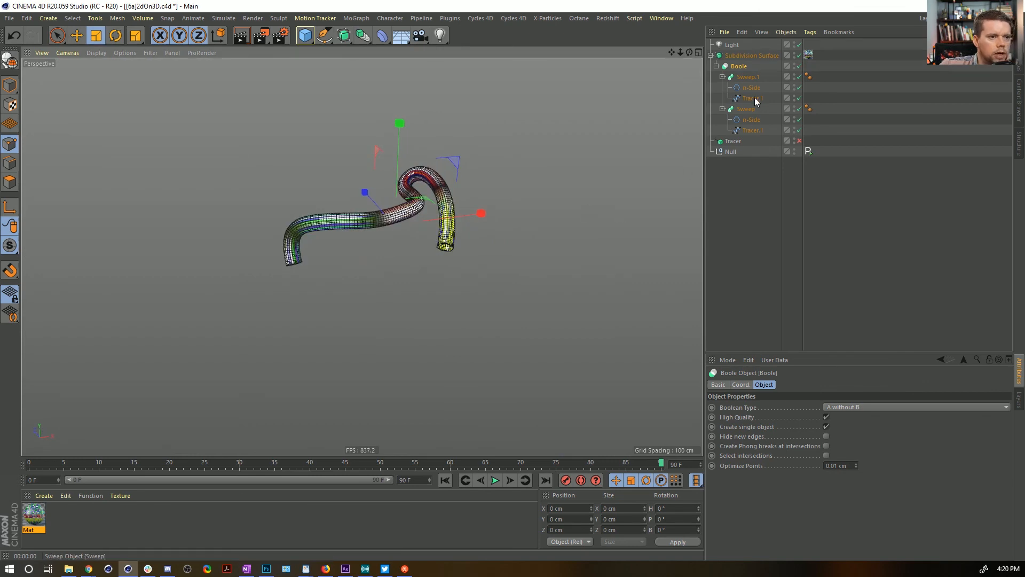
At frame 0, set Sweep.1's Start Growth to 0 % and End Growth to 20 %, and keyframe both
left_click(747, 76)
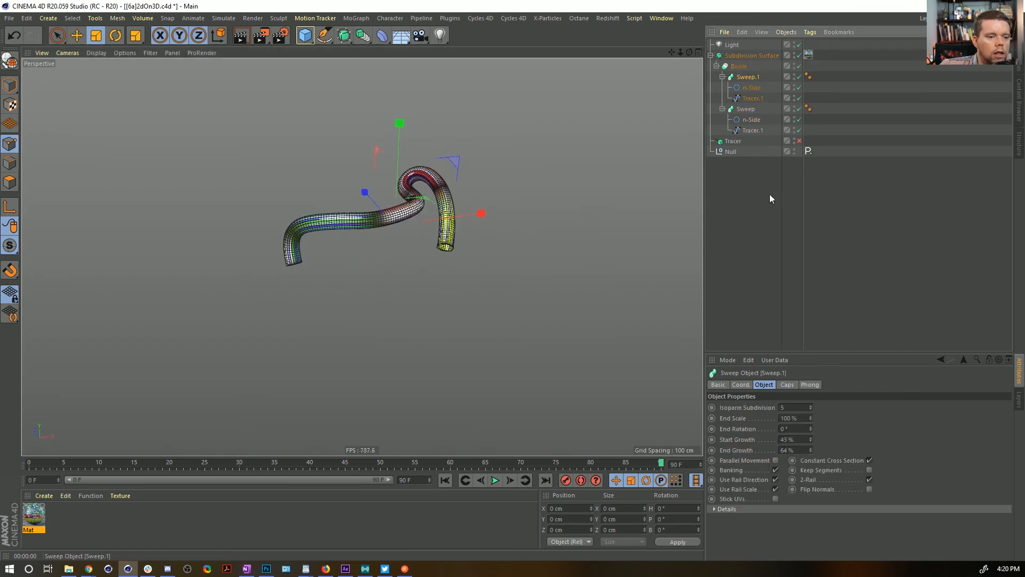
left_click(447, 483)
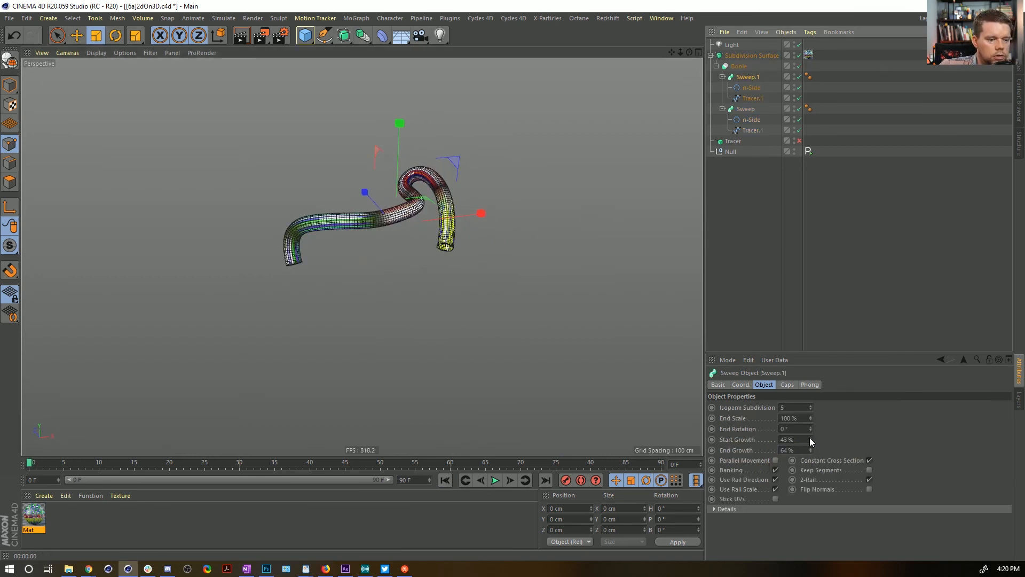
left_click_drag(799, 440, 773, 440)
type("0")
key("Return")
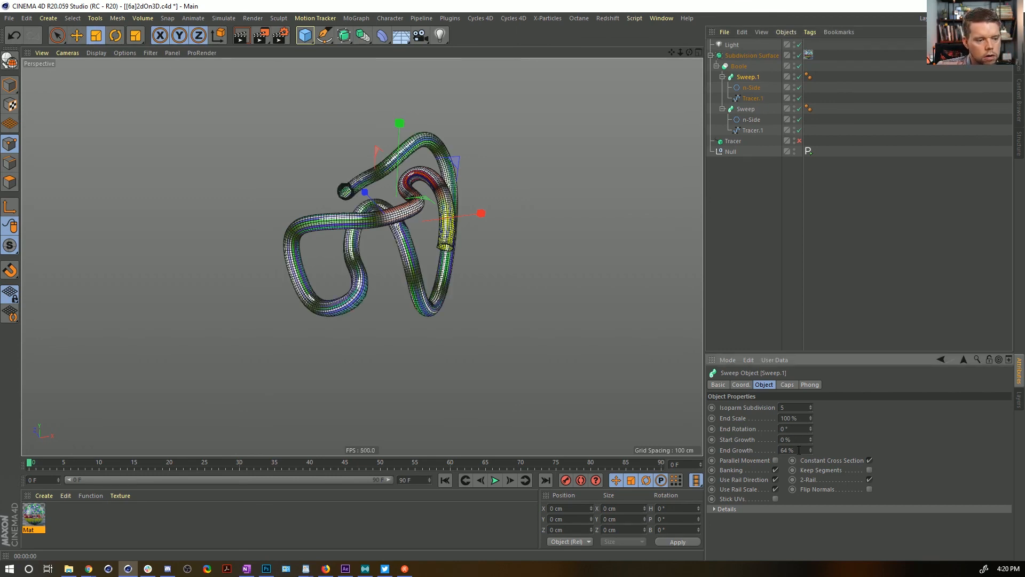
type("20")
key("Return")
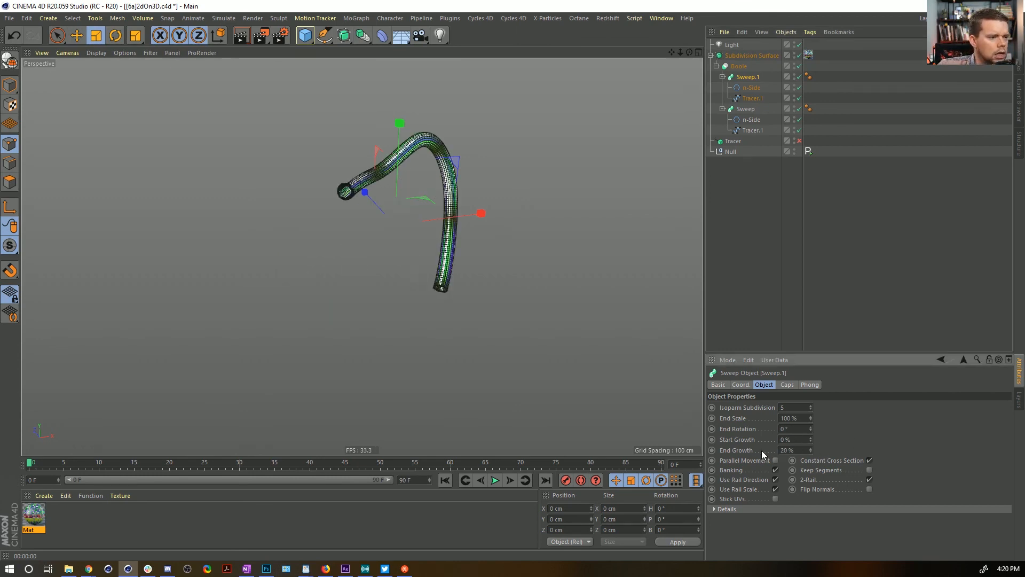
left_click(725, 450, "shift")
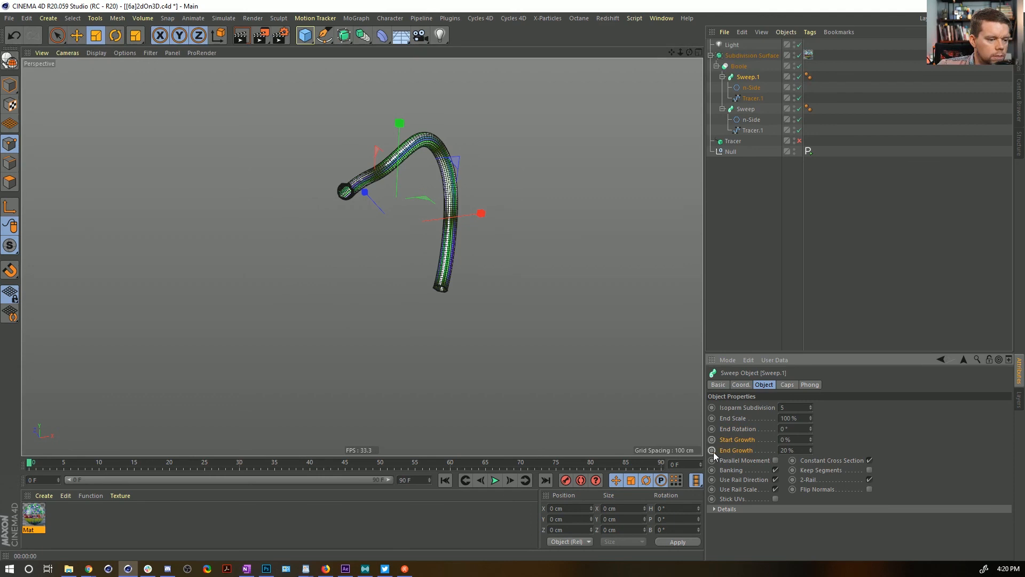
left_click(712, 450, "ctrl")
At frame 90, keyframe Sweep.1's Start Growth at 80 % and End Growth at 100 %
left_click(544, 480)
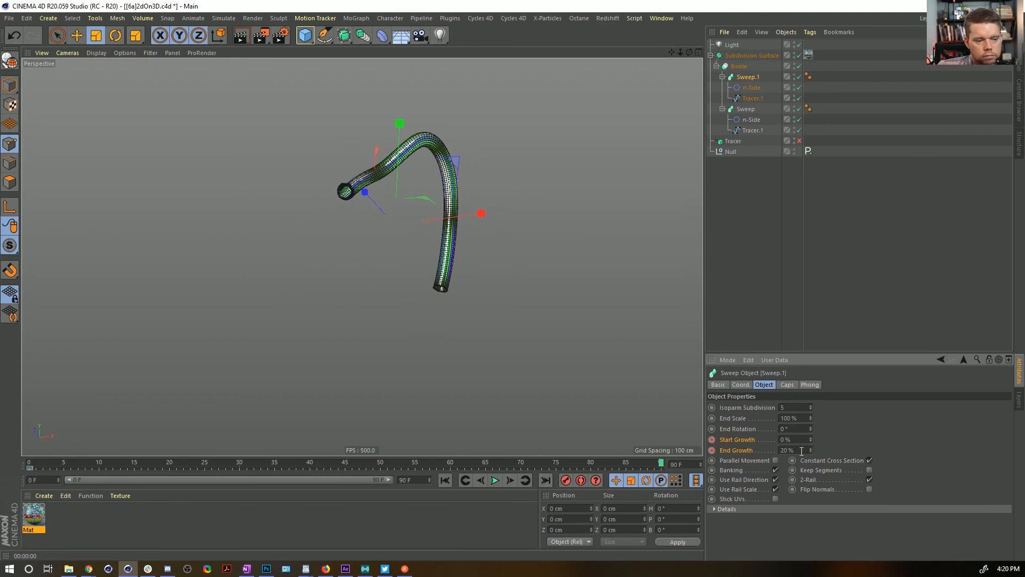
type("100")
key("Return")
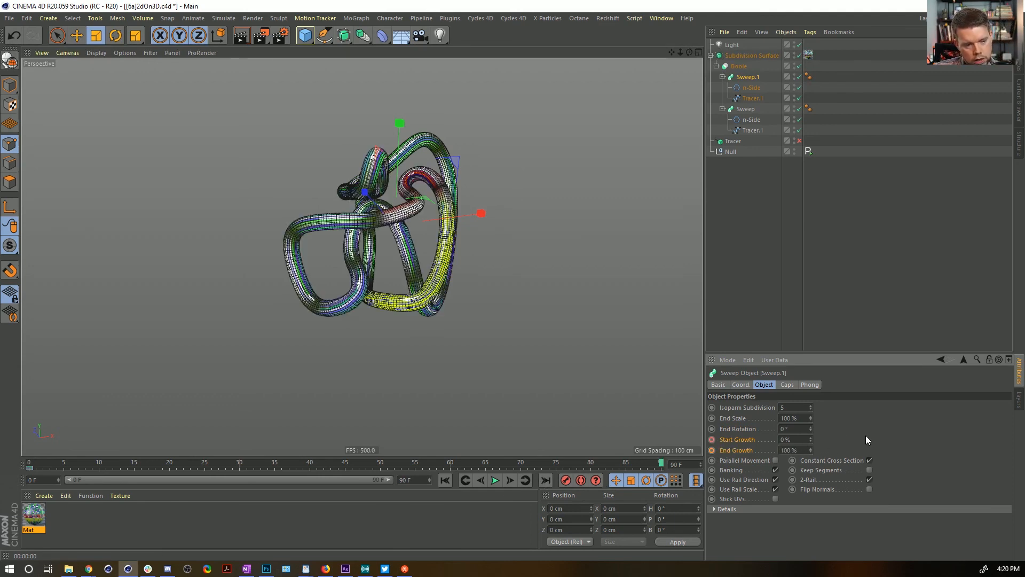
double_click(801, 439)
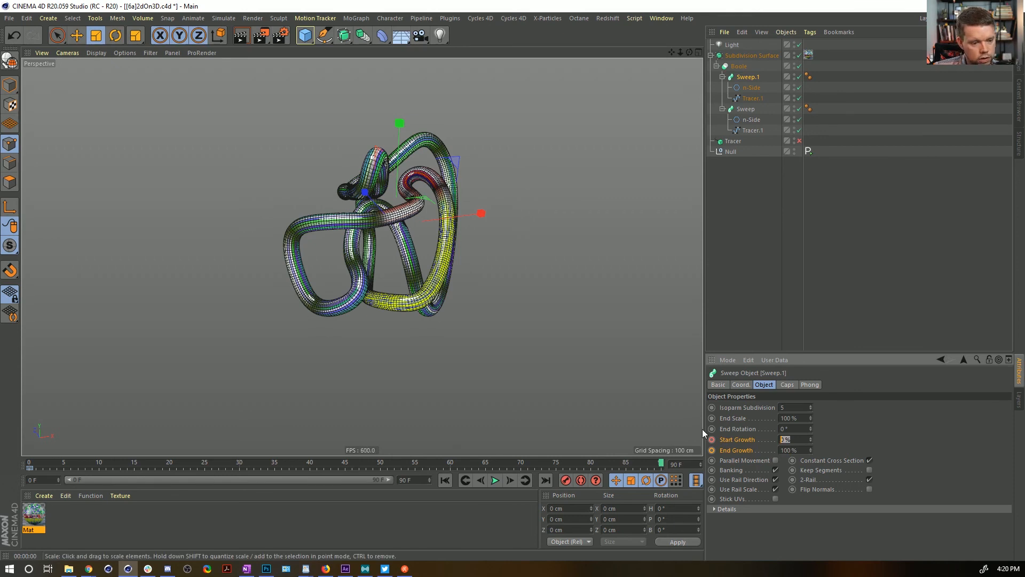
type("80")
key("Return")
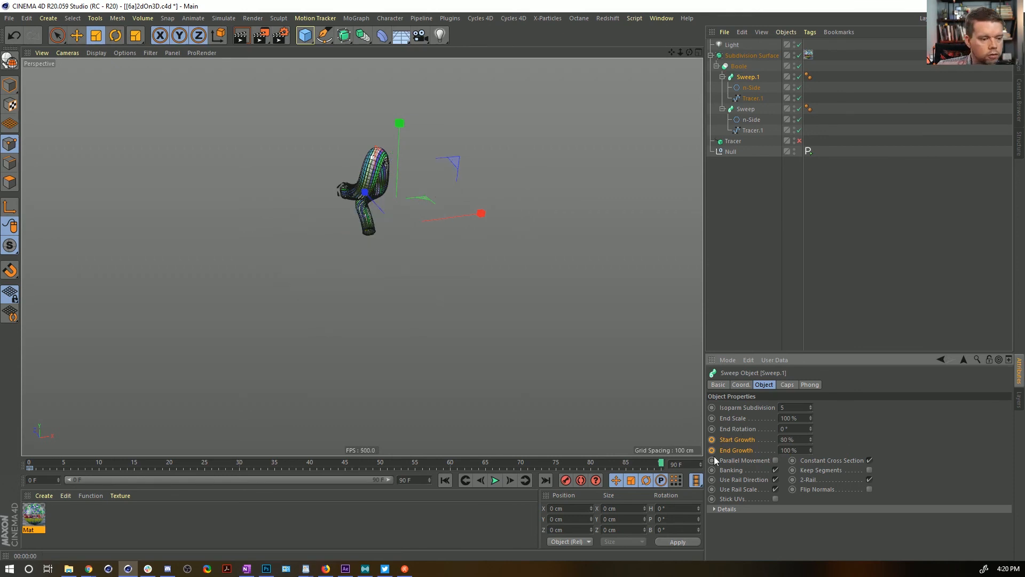
left_click(712, 450)
Play the growth animation from the start and return to frame 0
left_click(446, 480)
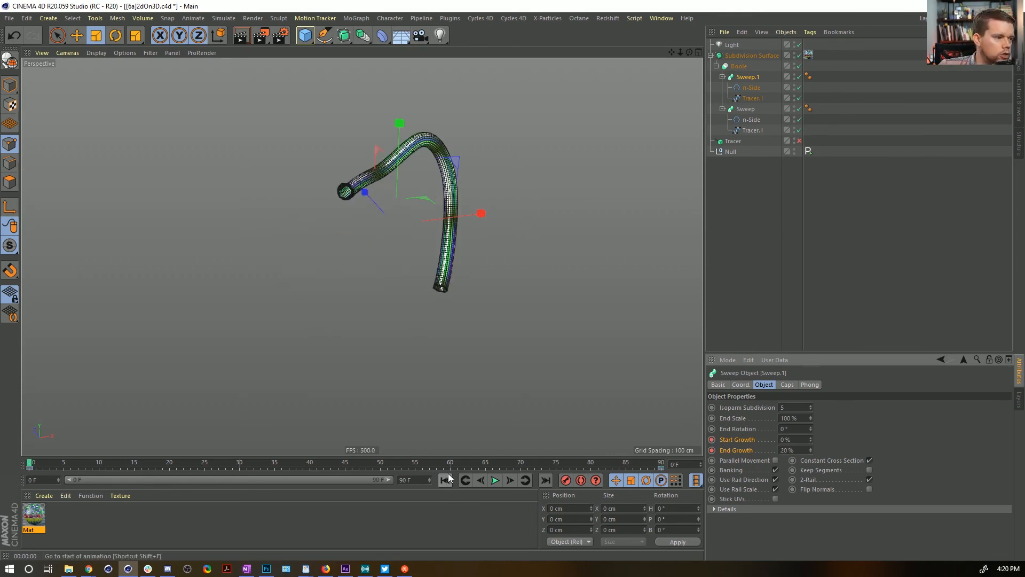
left_click(494, 480)
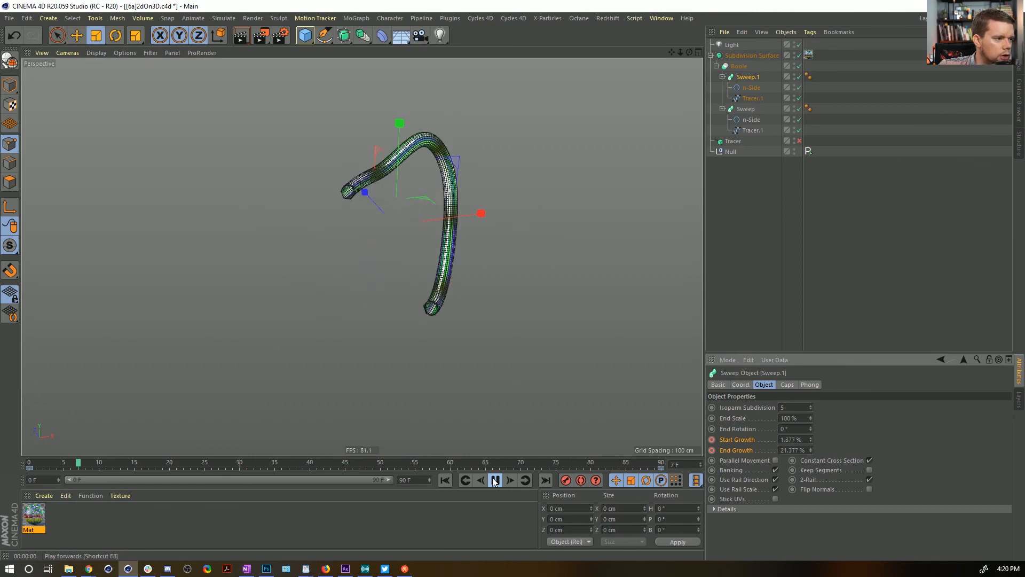
left_click(494, 480)
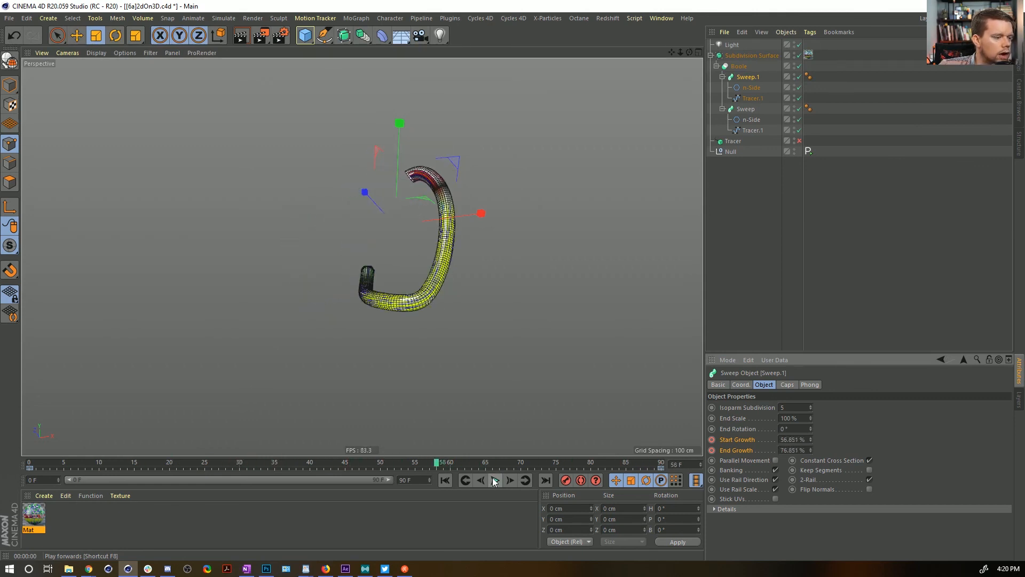
left_click(445, 480)
Add a Null and a Camera to the scene
scroll(421, 223, "up", 5)
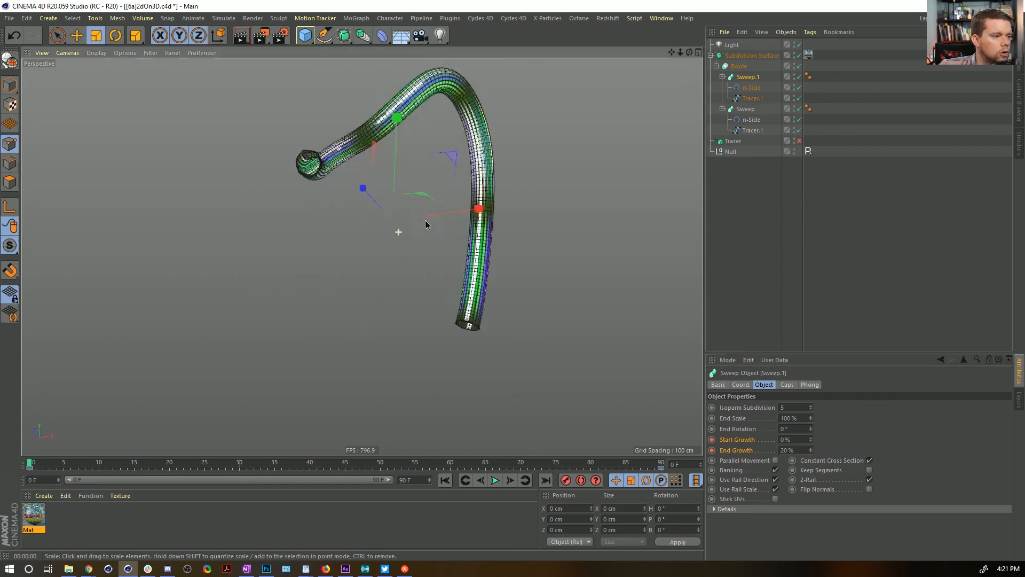
left_click(48, 18)
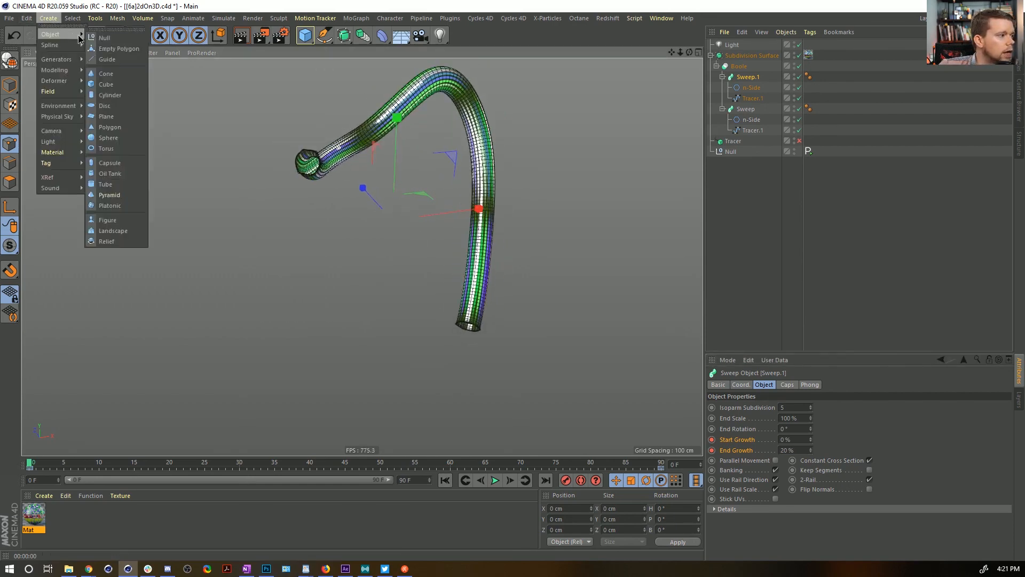
left_click(110, 40)
left_click(420, 35)
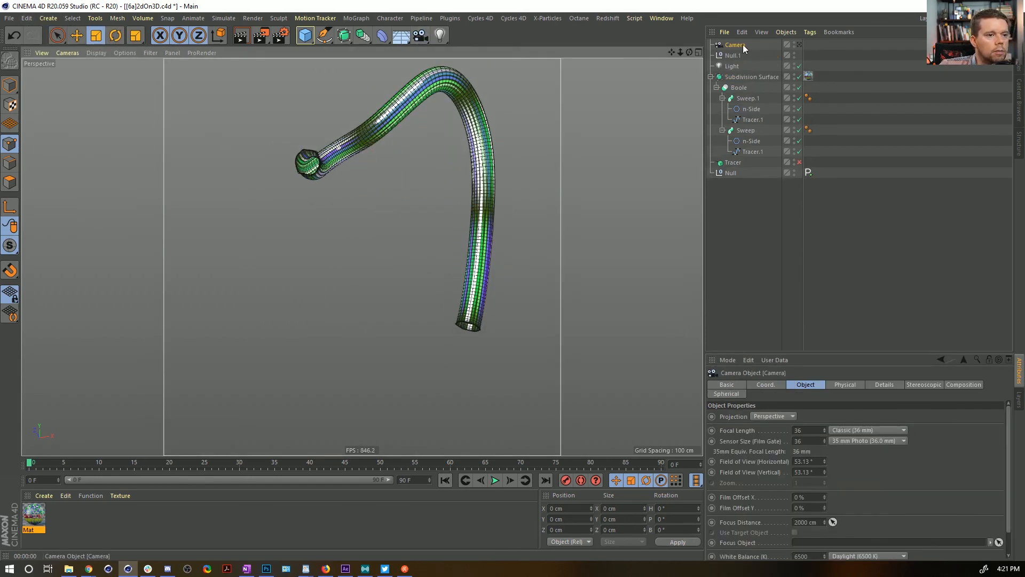
Parent the Camera under Null.1, add a Signal tag to the null, and link its rotation to the tag
left_click_drag(739, 45, 737, 55)
right_click(736, 45)
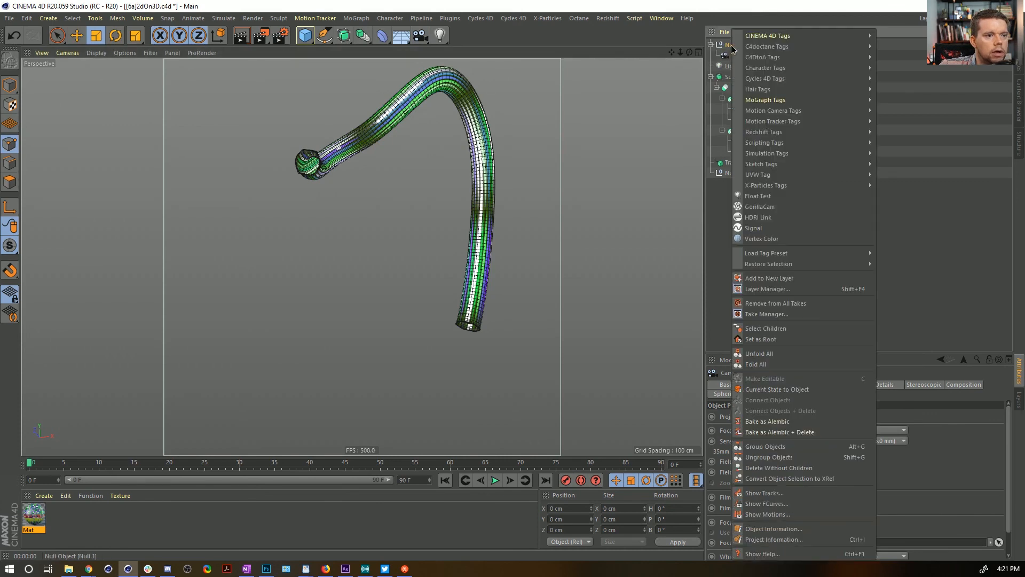
left_click(753, 228)
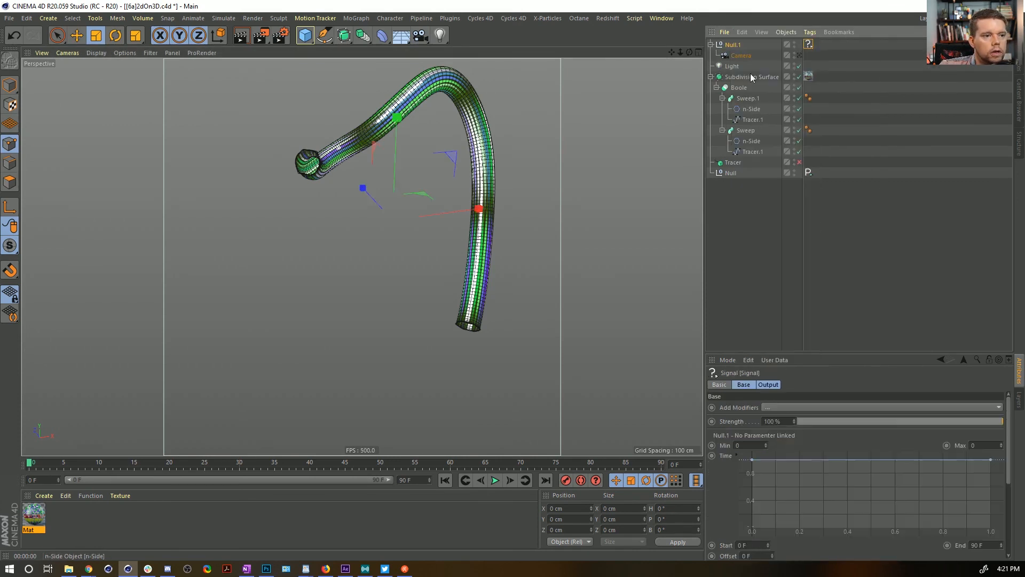
left_click(734, 47)
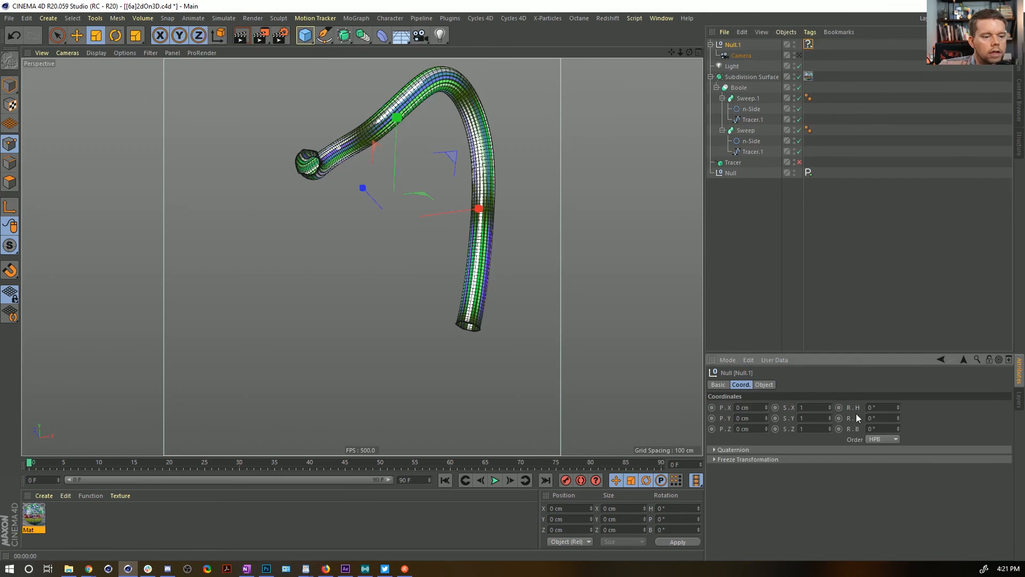
left_click(808, 44)
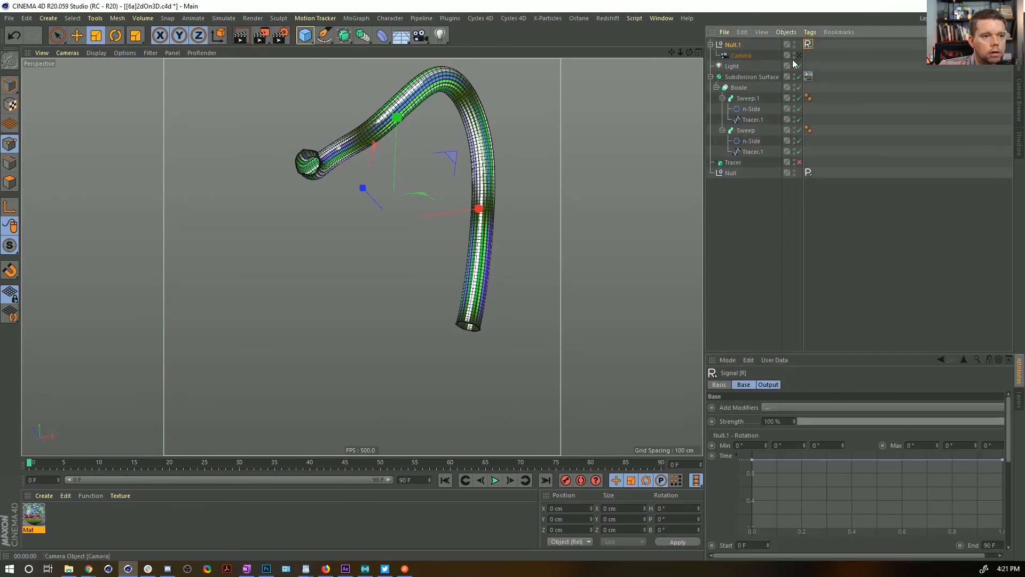
Add a Noise modifier to the Signal tag with a variation of 720° on H, P and B
left_click(806, 411)
left_click(796, 434)
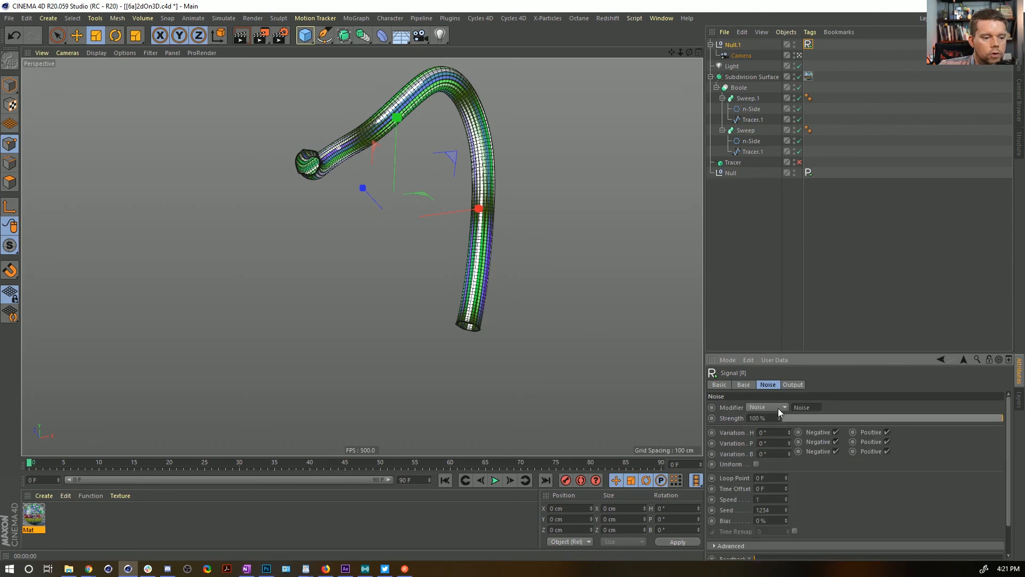
left_click(775, 435)
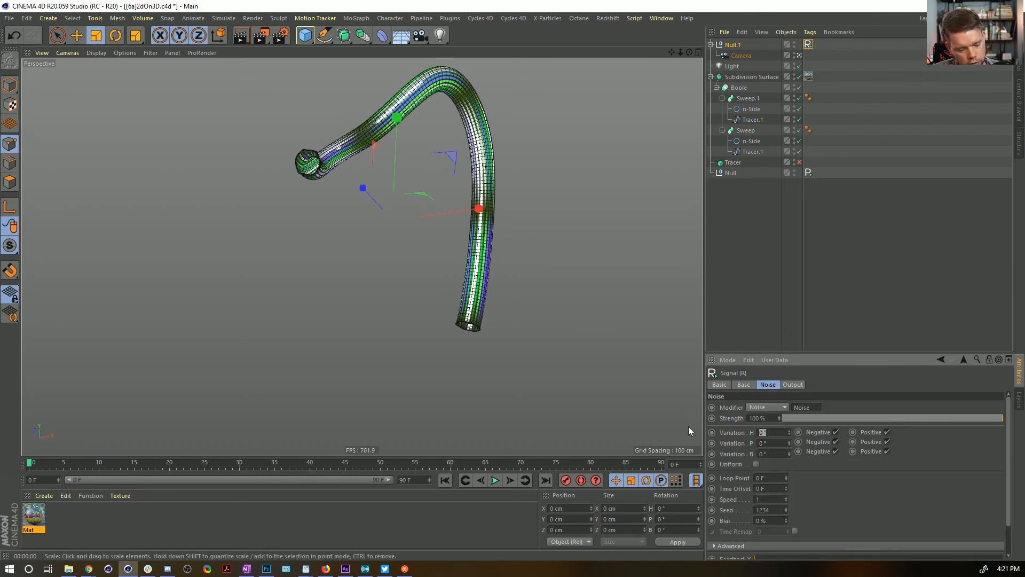
type("720")
double_click(776, 442)
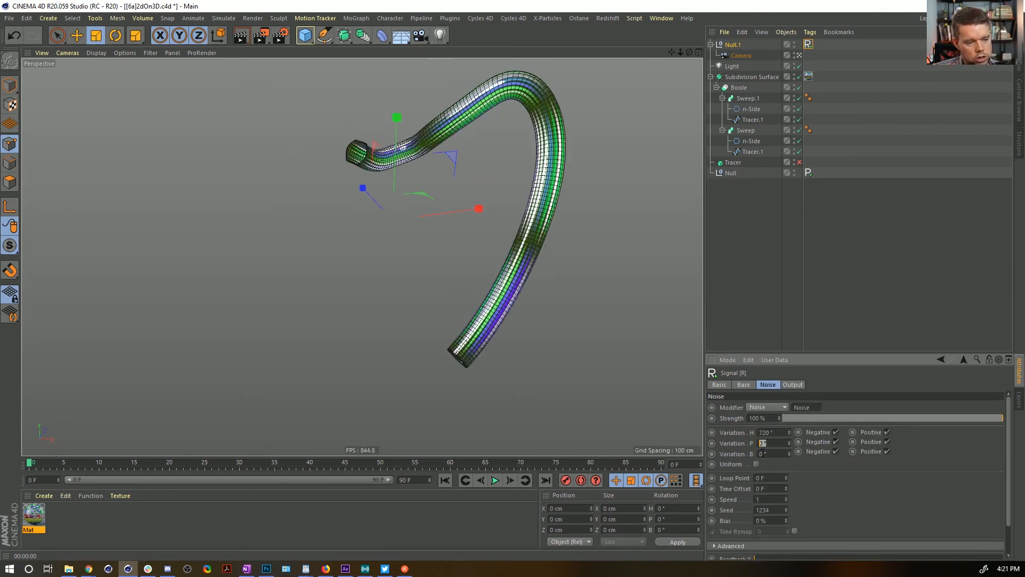
type("v20")
key("Tab")
type("720")
key("Return")
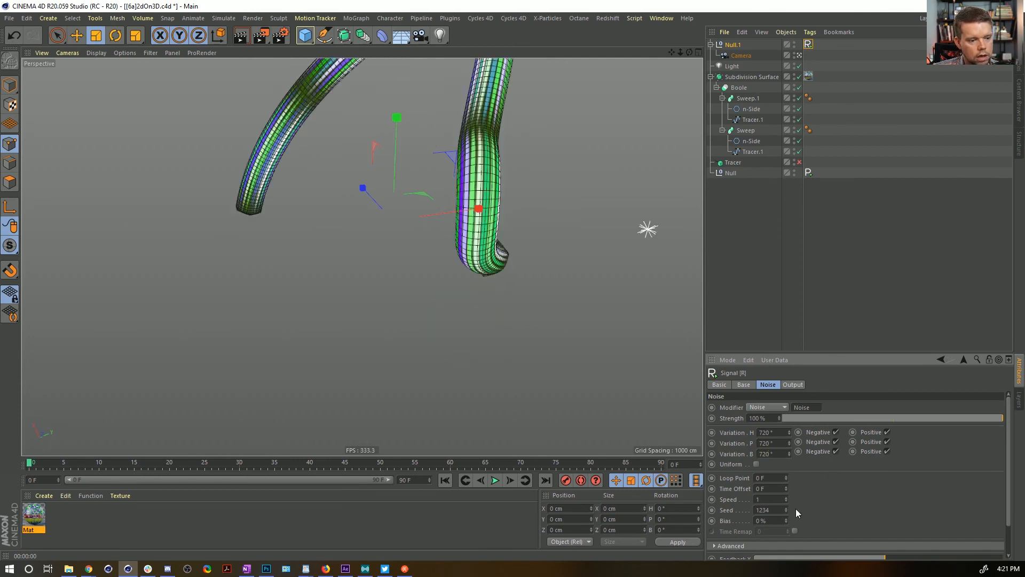
Set the Signal noise speed to 0.2
type(".")
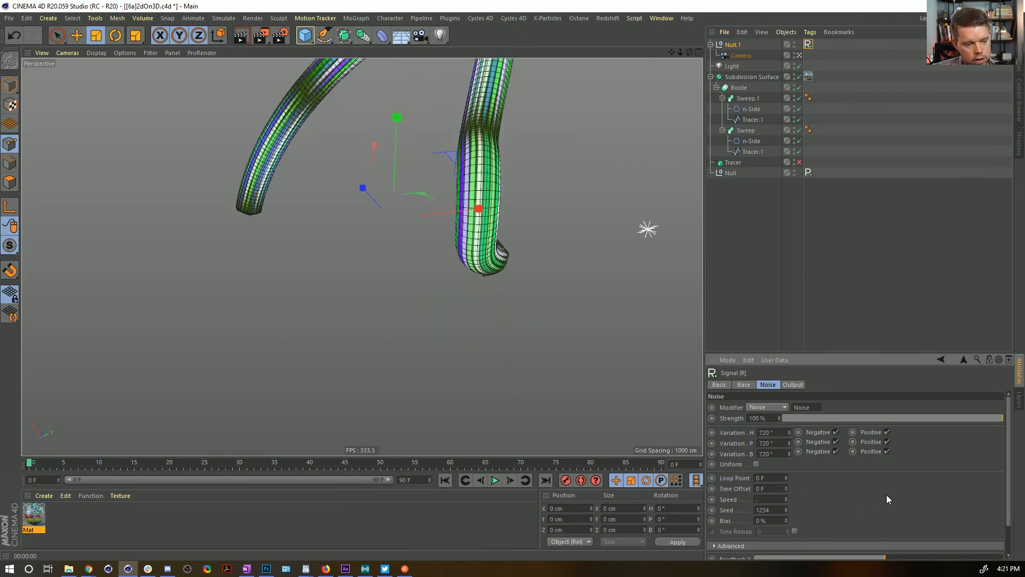
type("2")
key("Return")
Play back the rotating camera animation from the start and preview-render a frame in the viewport
left_click(495, 480)
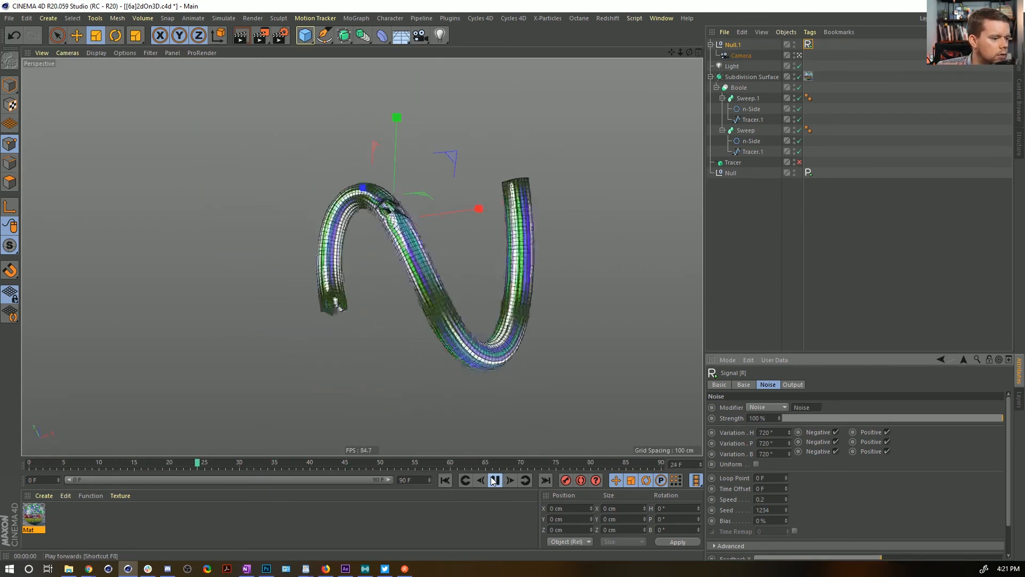
left_click(494, 480)
key("ctrl+r")
left_click(492, 480)
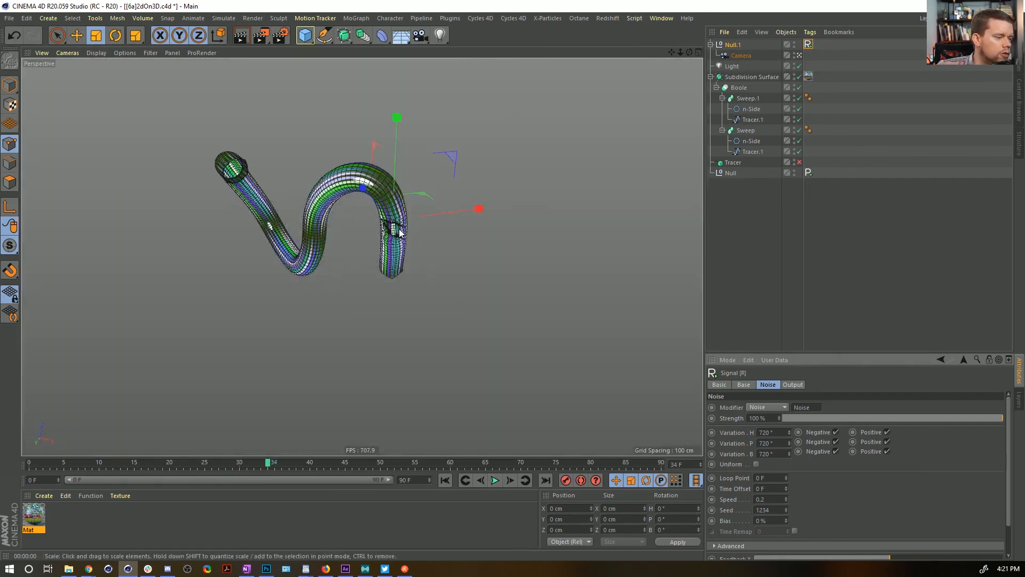
left_click(496, 479)
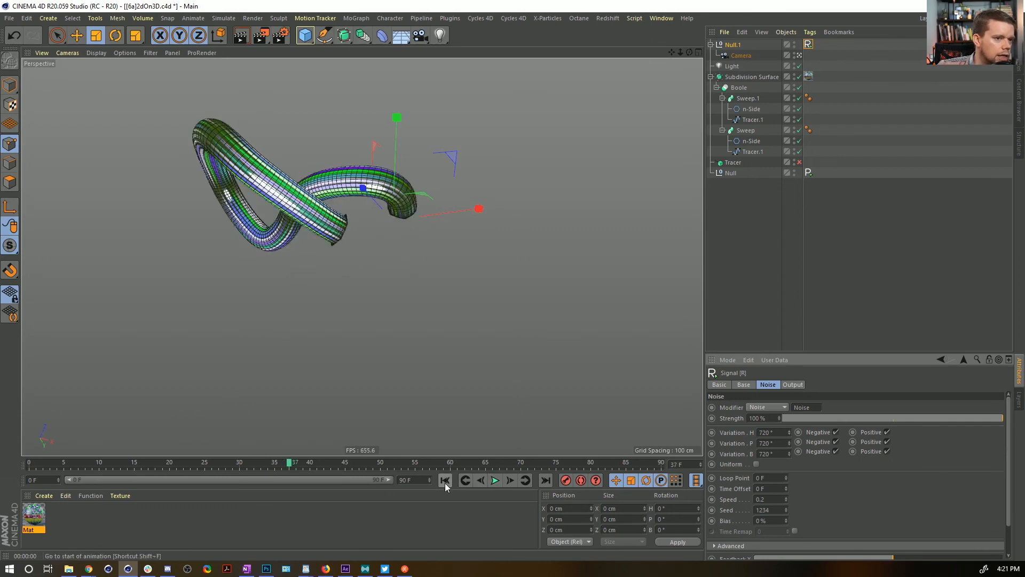
left_click(445, 480)
left_click(494, 480)
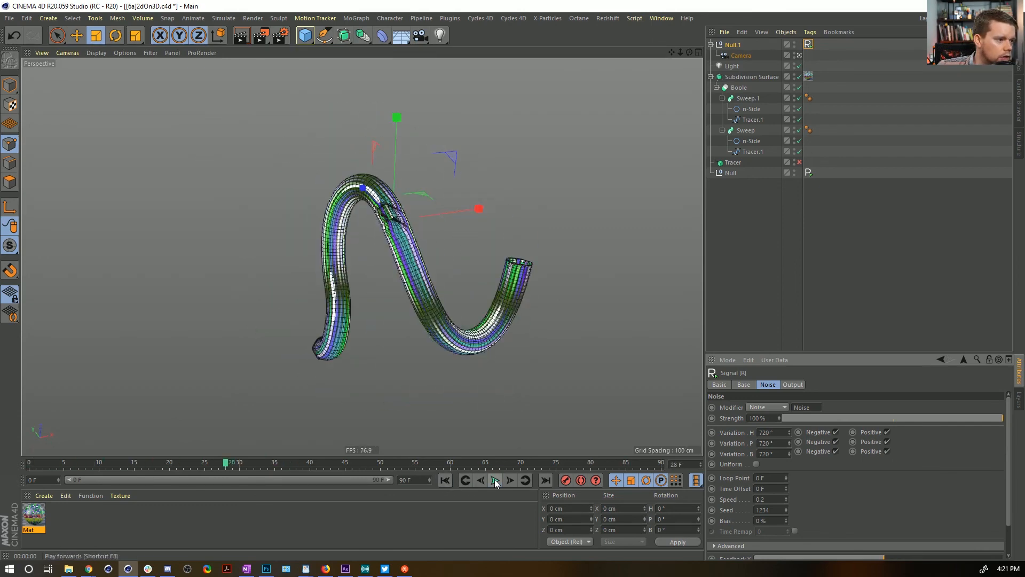
left_click(495, 481)
key("ctrl+r")
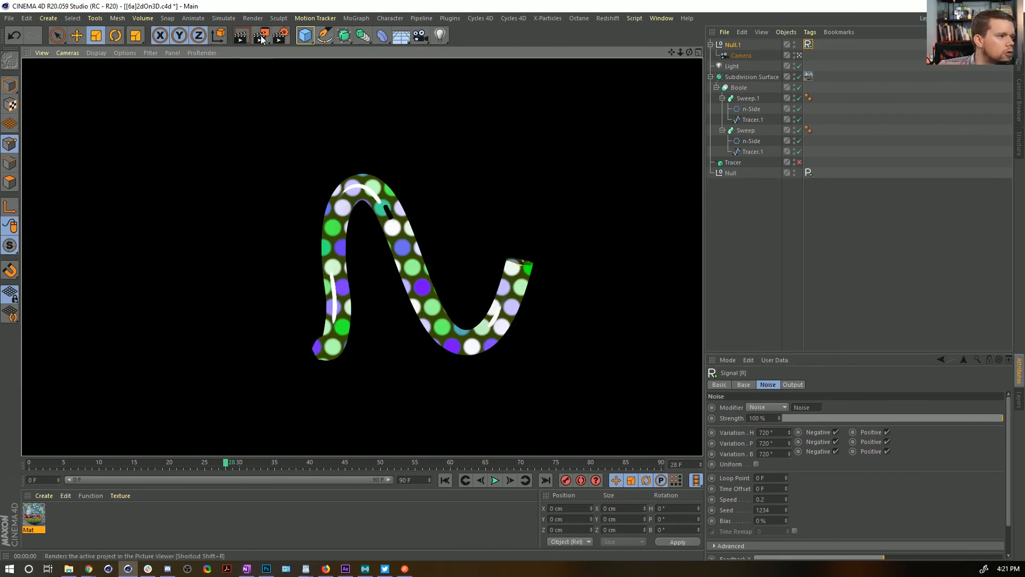
In the render settings, set the save format of the regular image to MP4
key("ctrl+b")
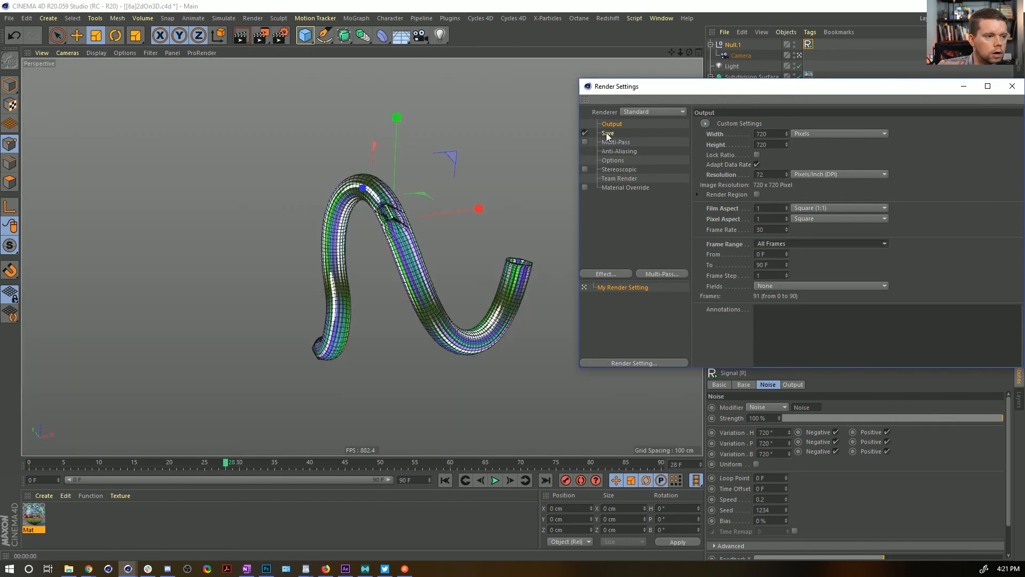
left_click(607, 133)
left_click_drag(667, 95, 396, 78)
left_click(566, 137)
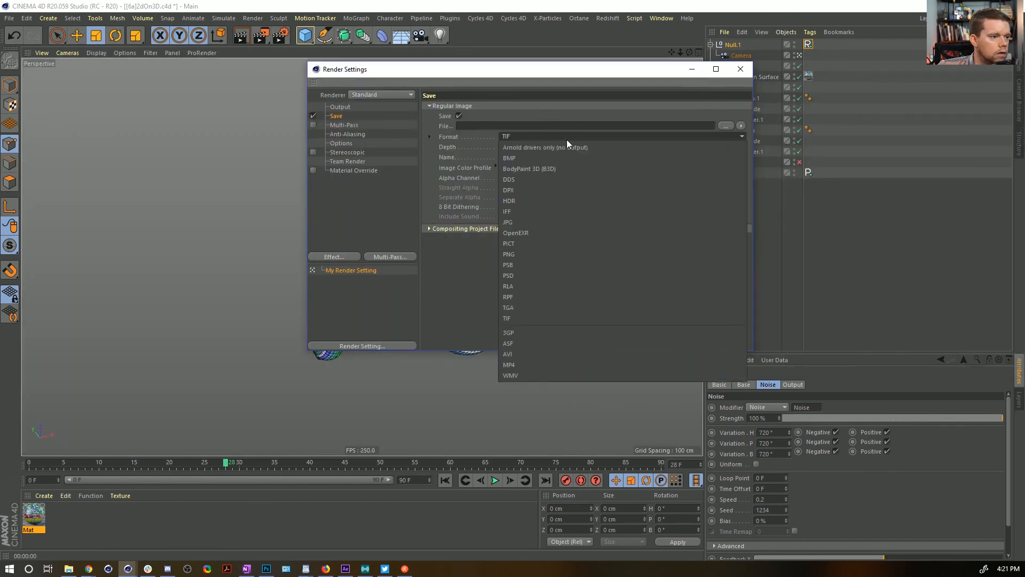
left_click(521, 364)
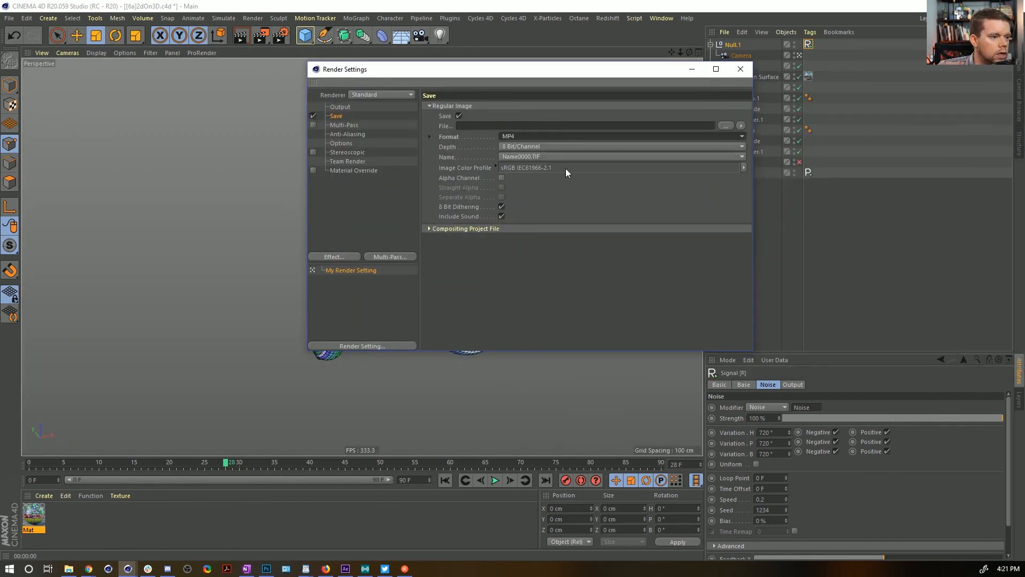
left_click(556, 137)
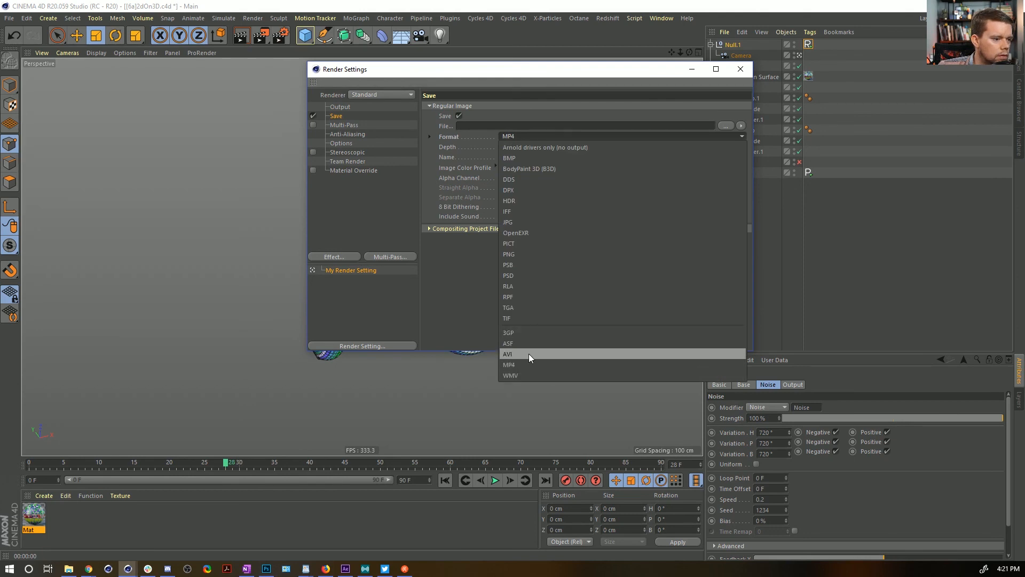
left_click(529, 365)
Set the render's save path to a file named 2dWorm in Episode12's Renders folder and close the render settings
left_click(726, 125)
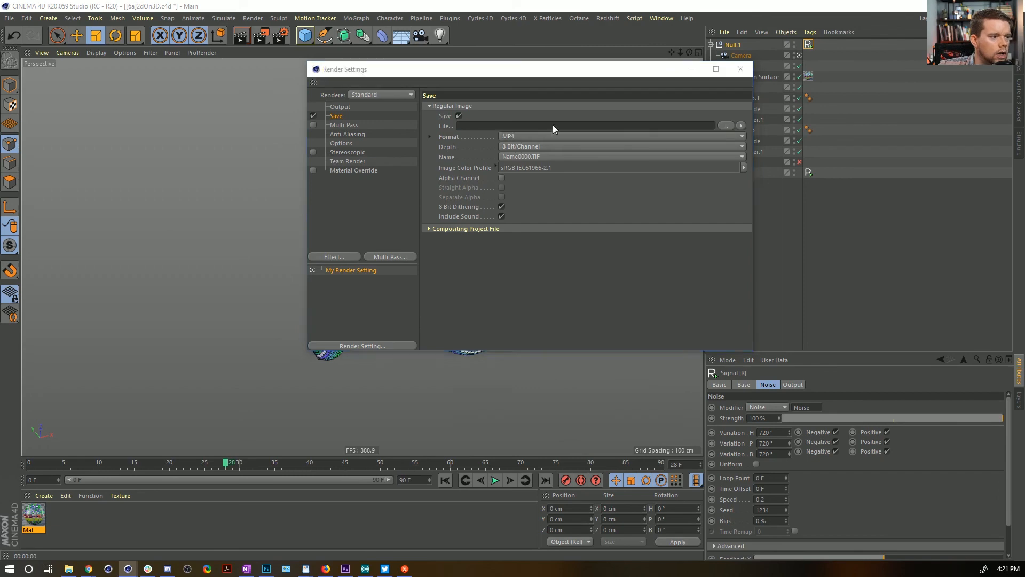
left_click_drag(467, 213, 468, 85)
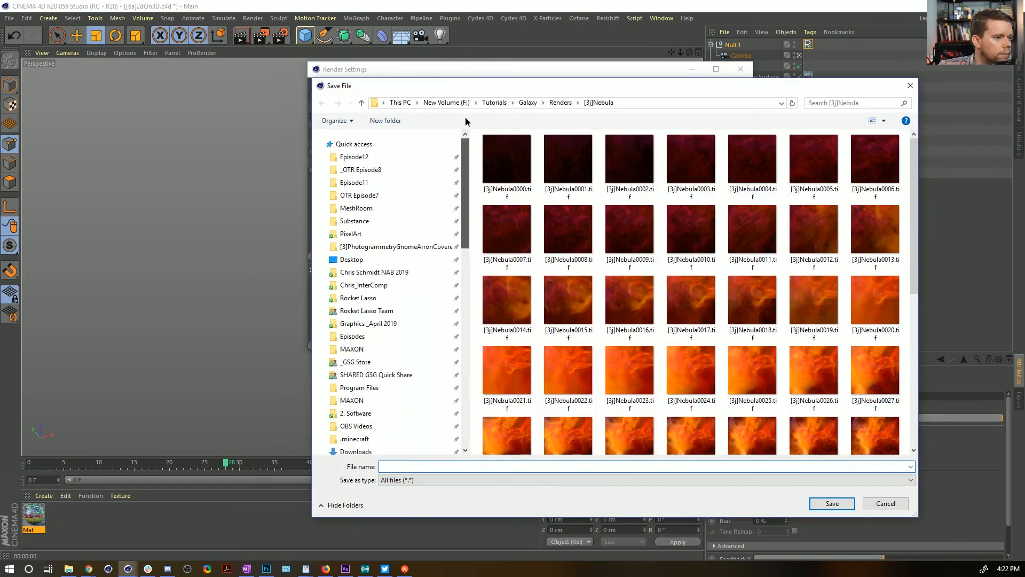
left_click(395, 156)
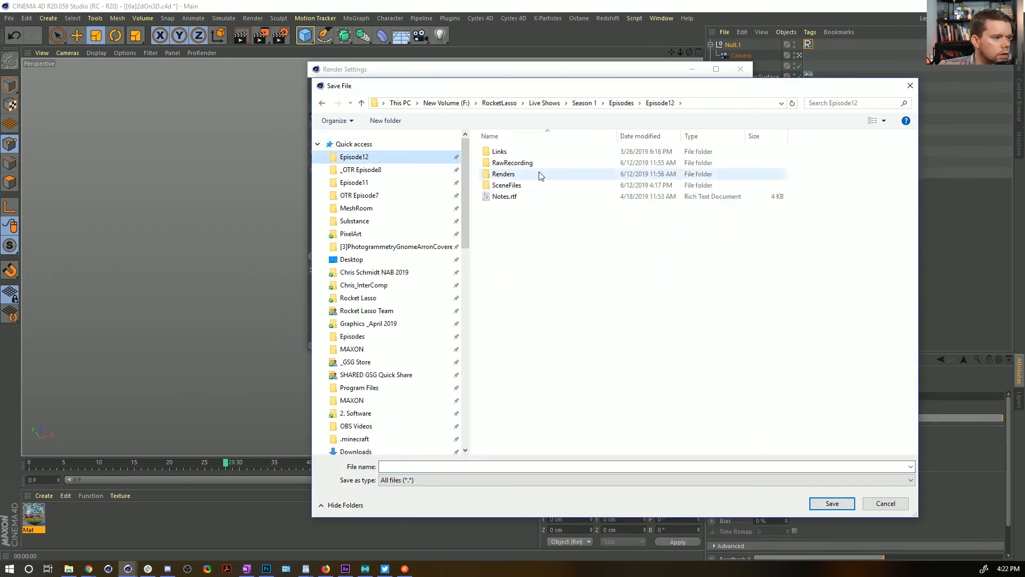
double_click(504, 174)
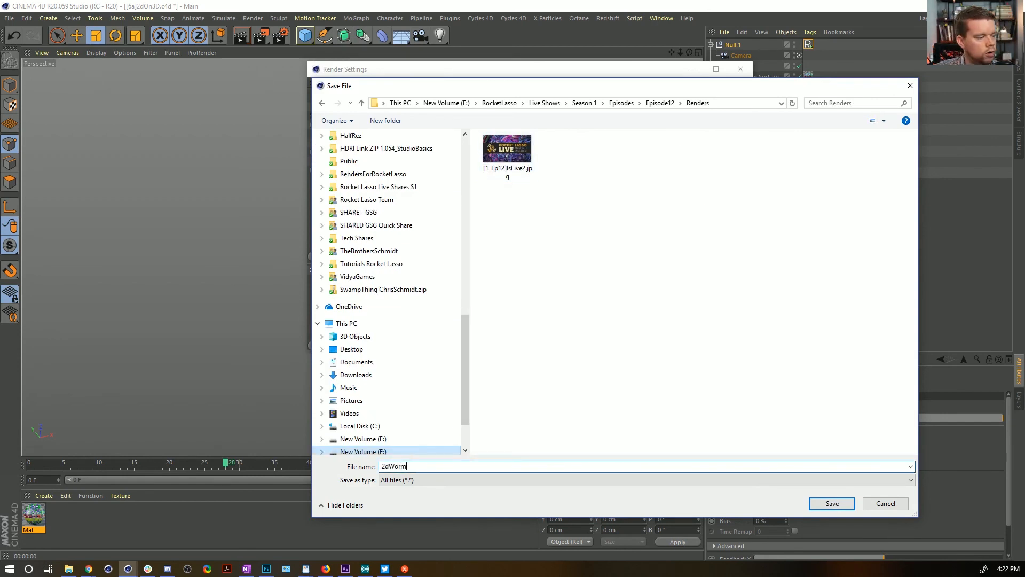
key("Return")
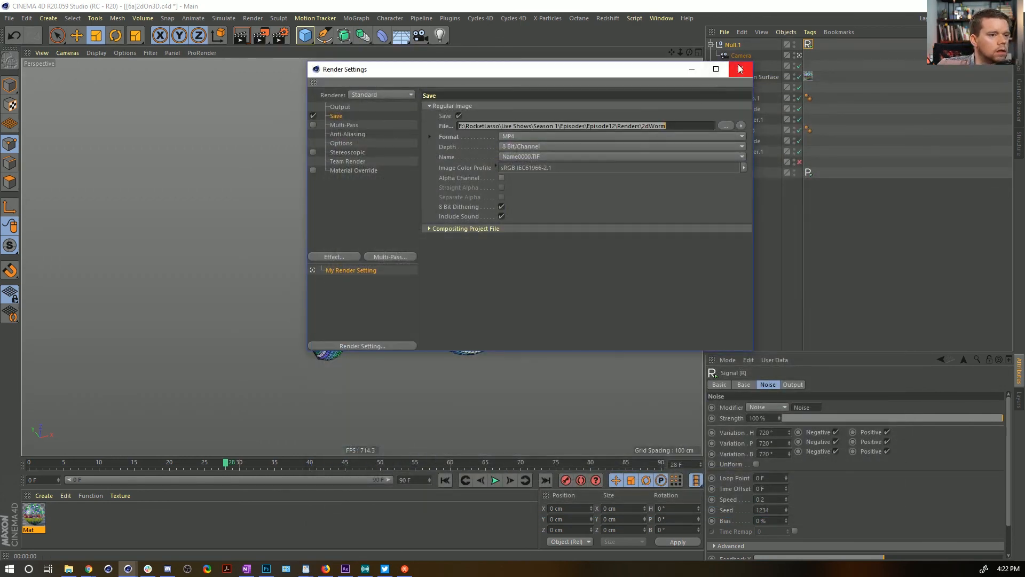
left_click(740, 68)
Render the full animation to the Picture Viewer, play it back, and return to the scene
left_click(262, 36)
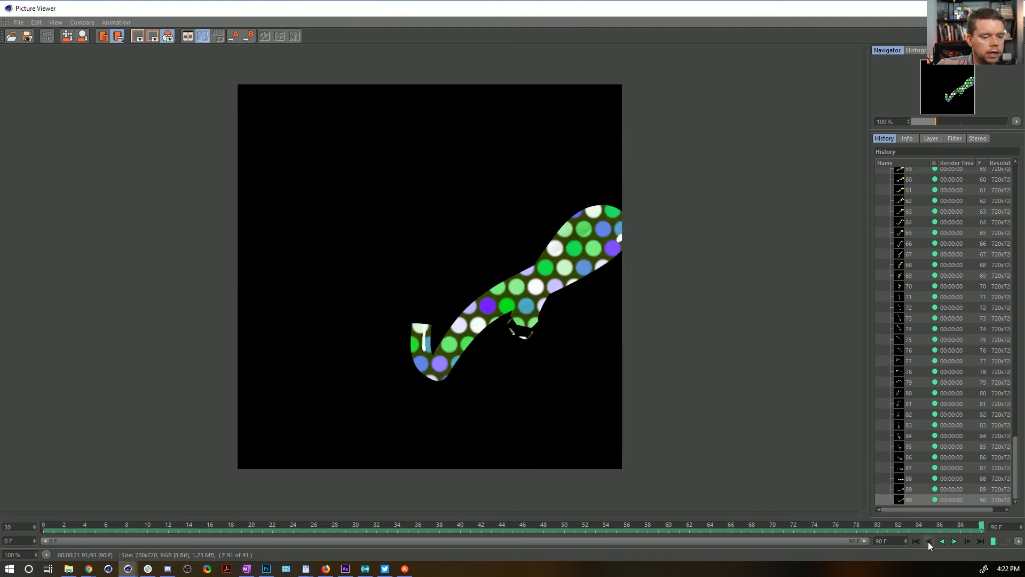
left_click(951, 541)
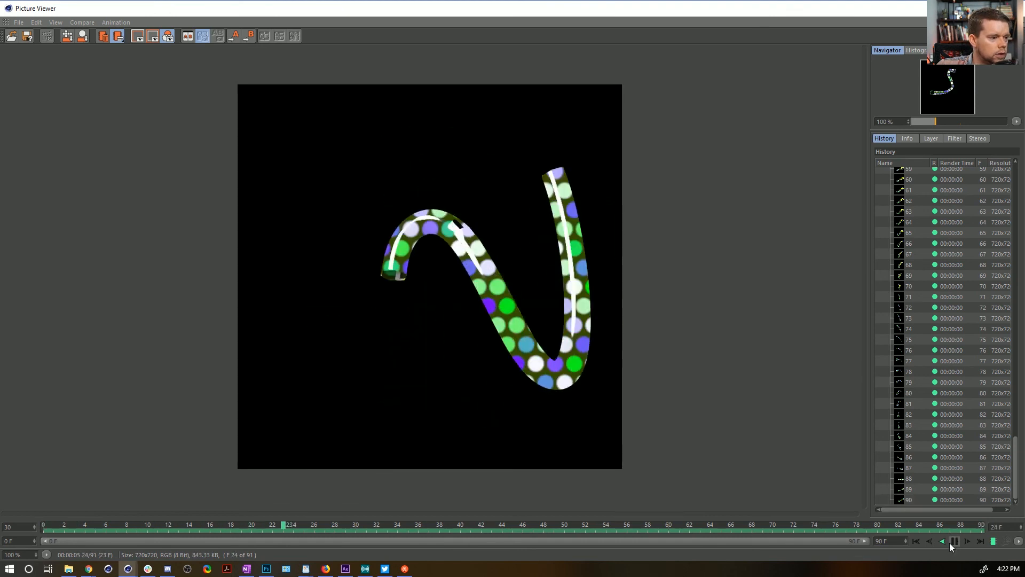
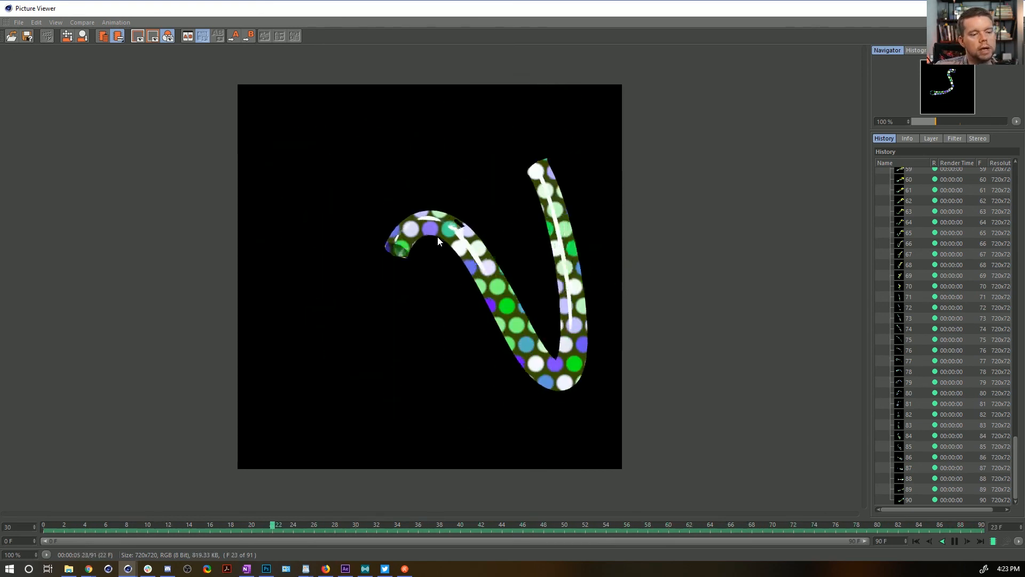
left_click(954, 541)
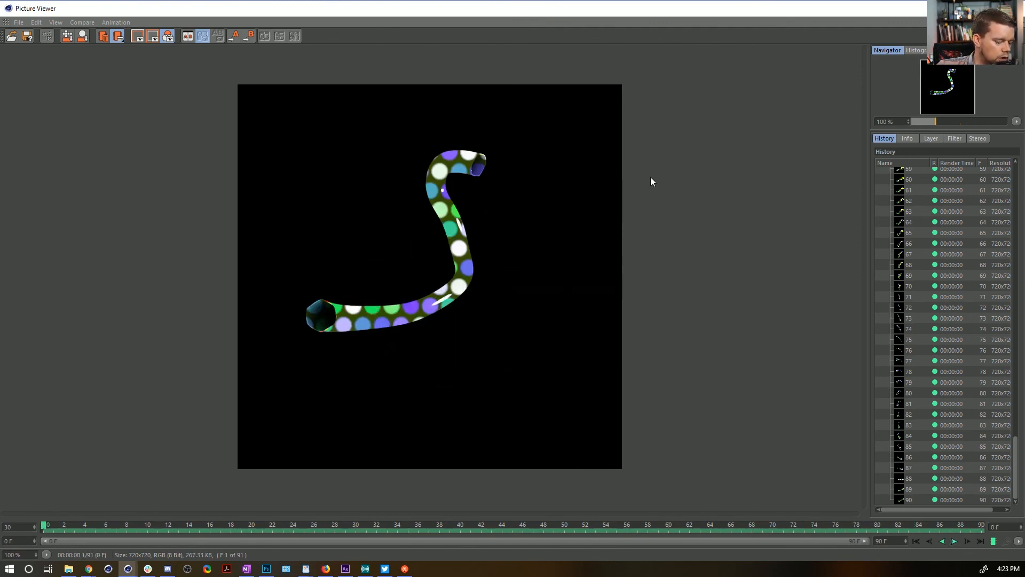
double_click(613, 15)
left_click(993, 80)
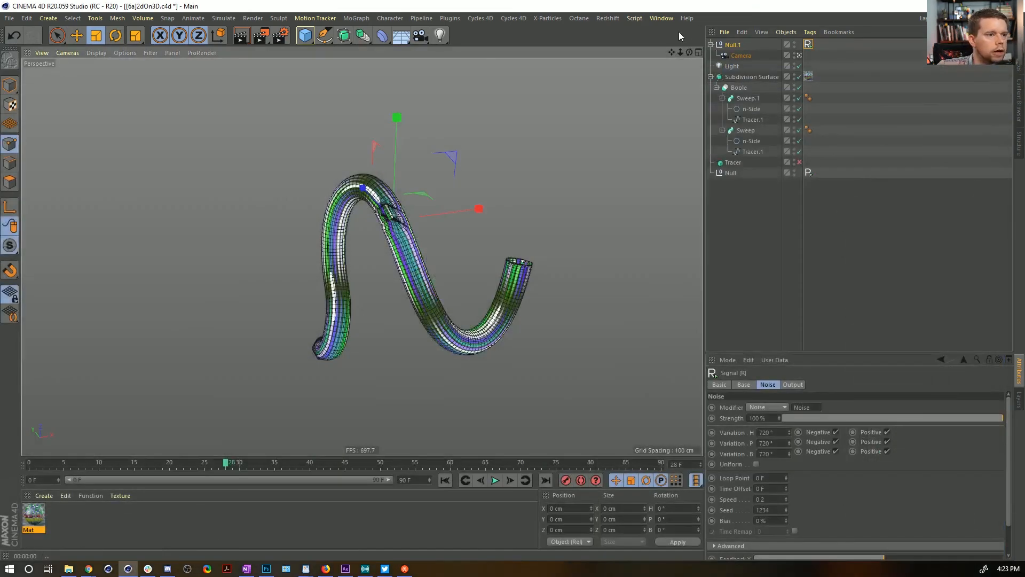
Select both Tracer.1 splines and live-select their points near the spot where the tube intersects itself
left_click(753, 119)
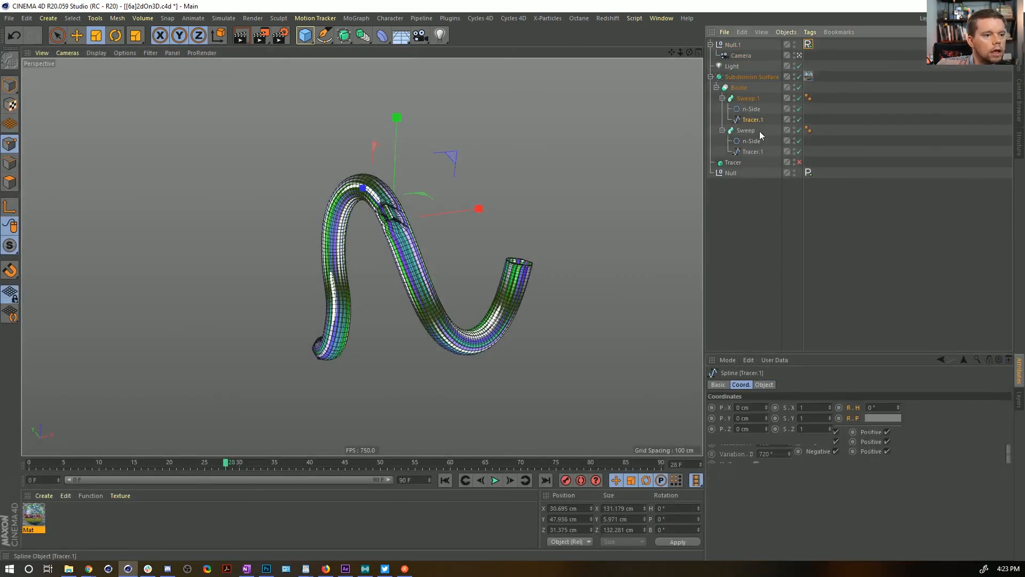
left_click(752, 151, "ctrl")
key("space")
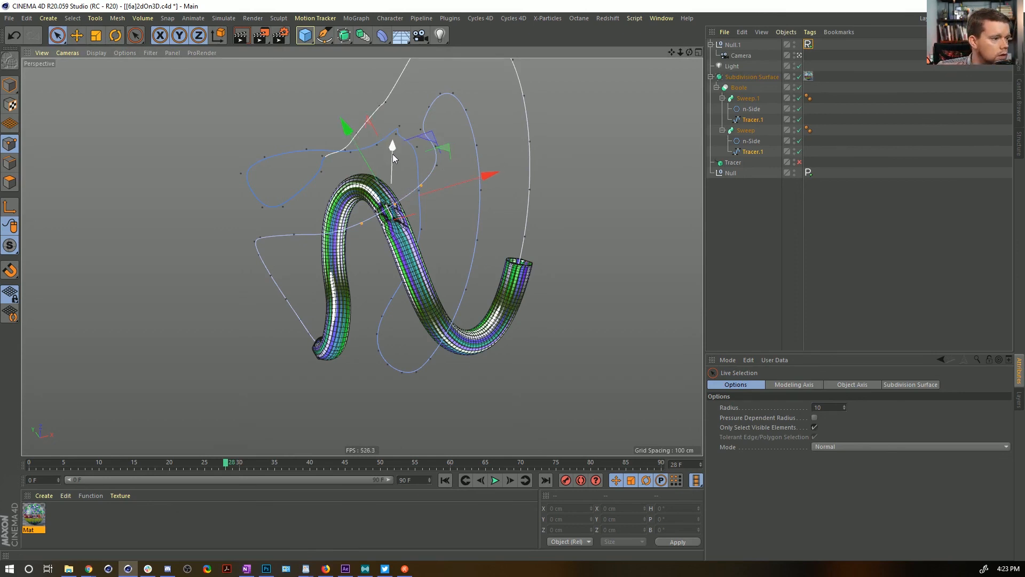
left_click(372, 146)
mouse_move(396, 204)
left_mouse_down()
mouse_move(362, 227)
mouse_move(358, 220)
left_mouse_up()
Try to expand the spline point selection and move the selected points away from the tube's self-intersection
key("u")
key("w")
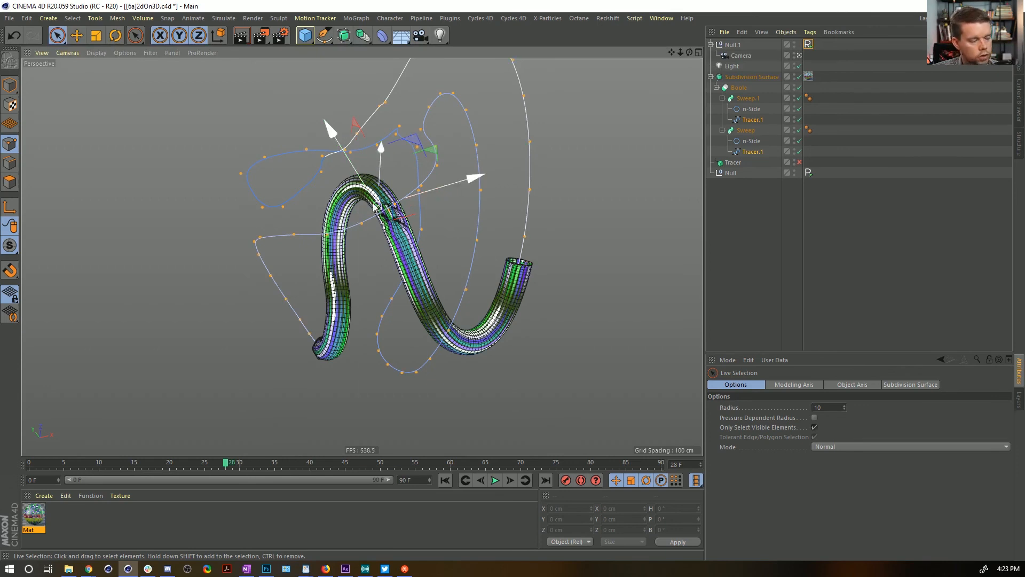
key("ctrl+z")
key("u")
key("y")
key("e")
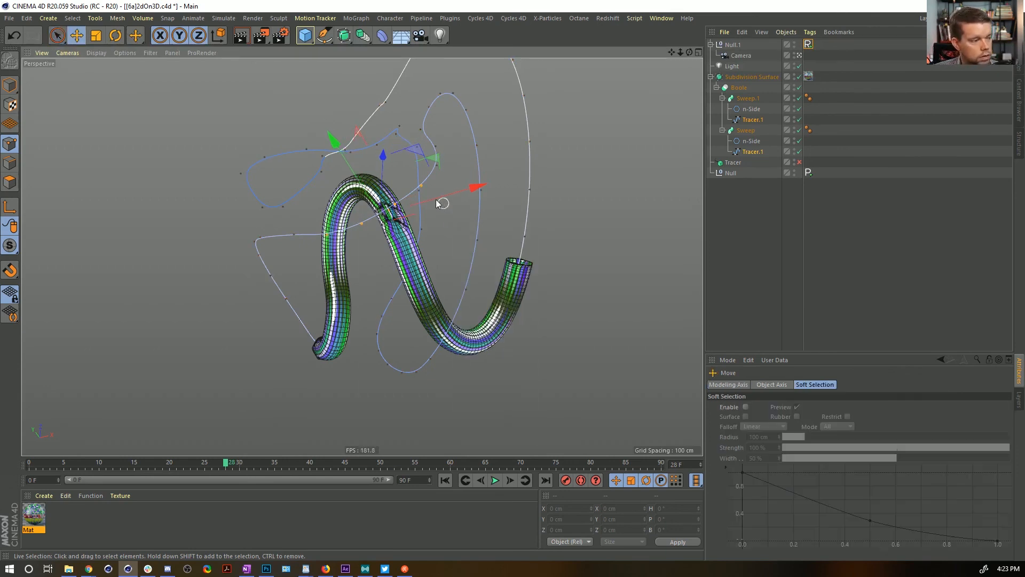
mouse_move(336, 142)
left_mouse_down()
mouse_move(325, 130)
mouse_move(361, 162)
mouse_move(348, 142)
left_mouse_up()
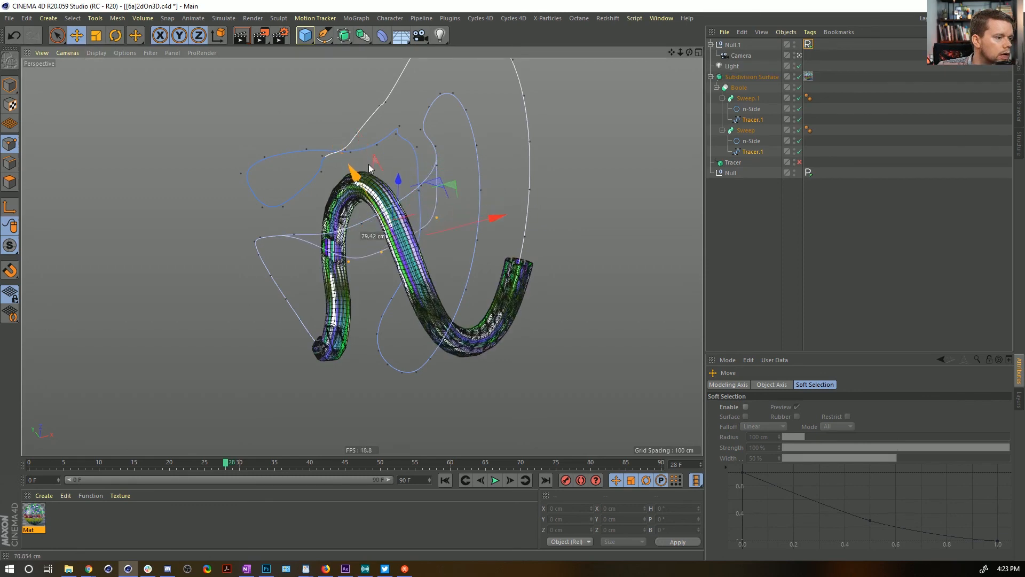
Disable selecting only visible elements, select the spline points by the intersection, shift them clear of the tube, deselect the splines, and go to frame 52
key("space")
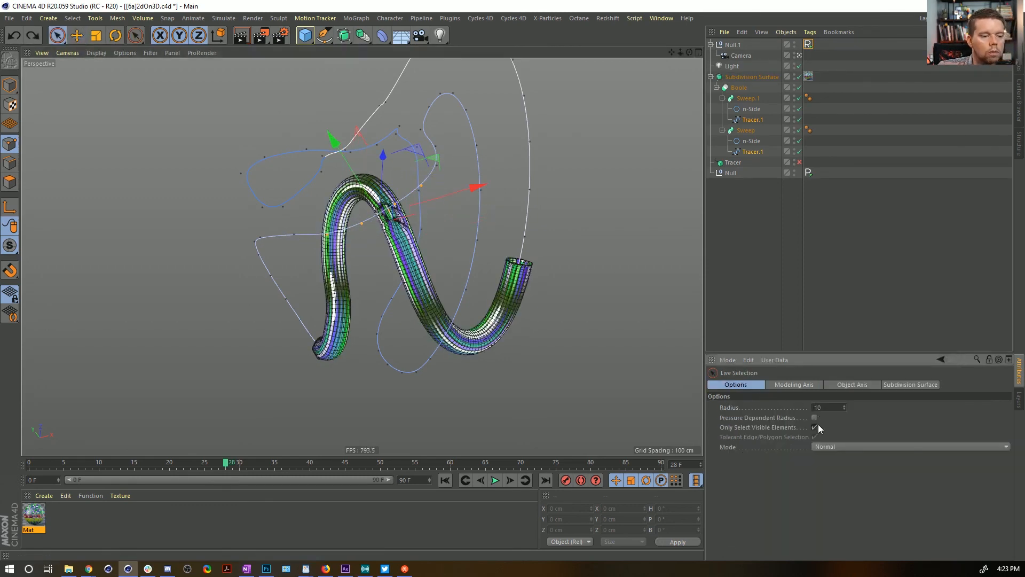
left_click(370, 232)
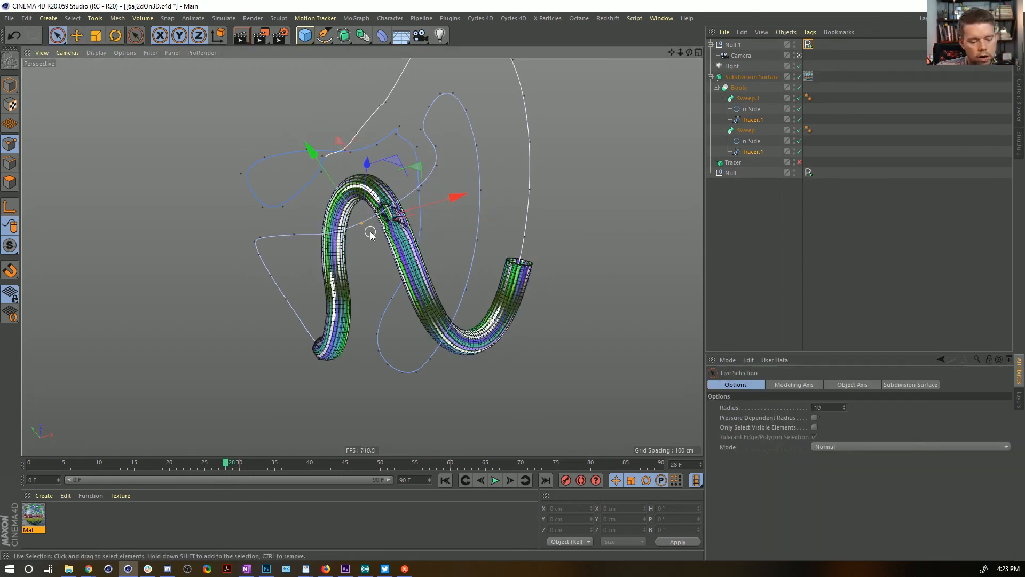
left_click_drag(336, 181, 318, 156)
left_click_drag(442, 231, 478, 244, "alt")
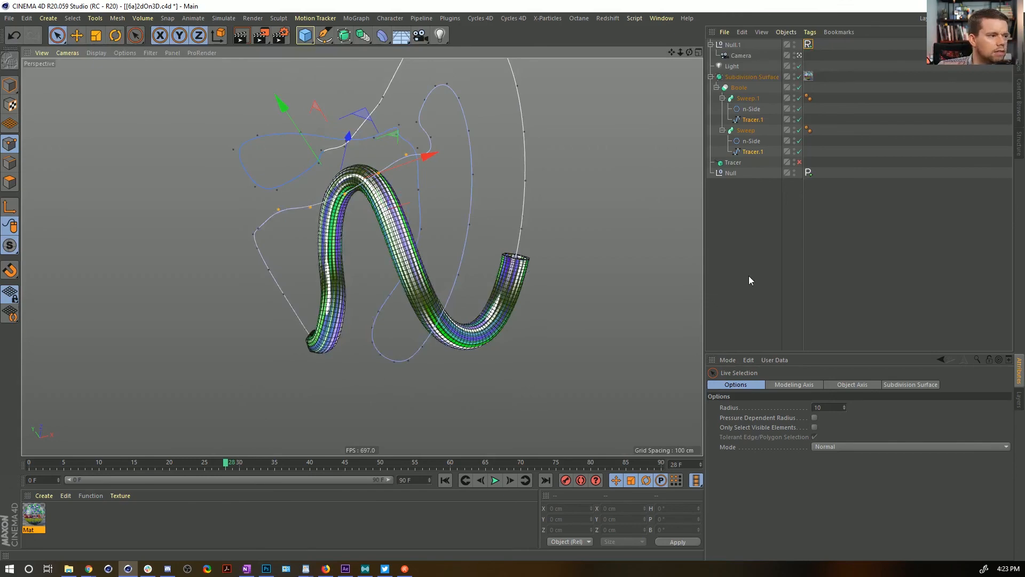
left_click(762, 285)
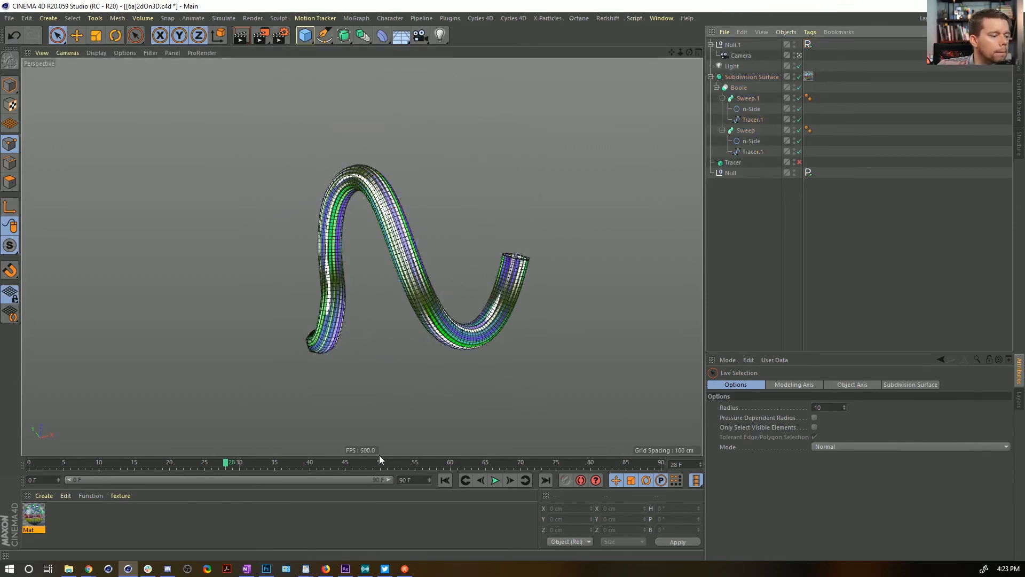
left_click_drag(236, 459, 396, 453)
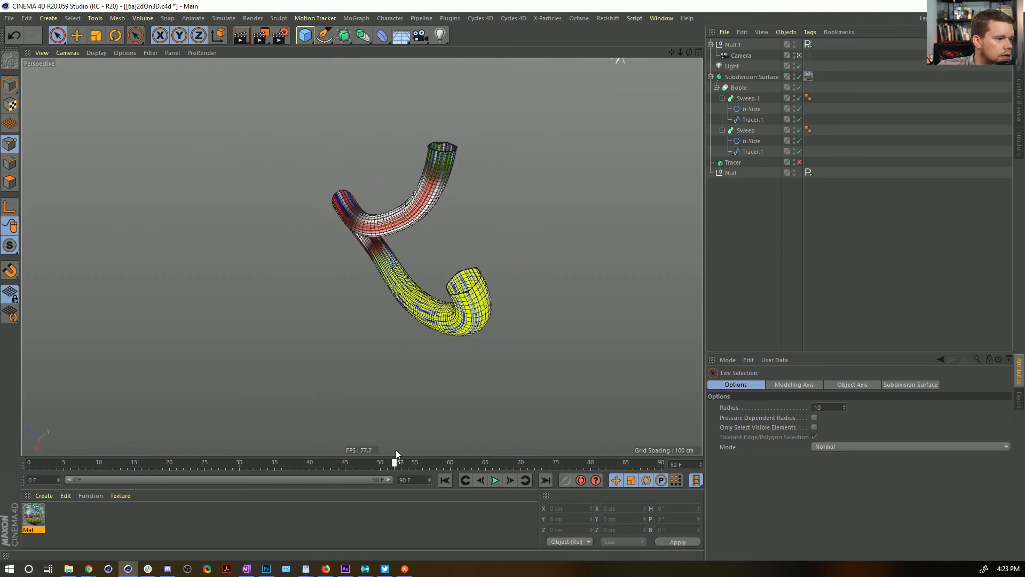
Render the view and nest the Ambient Occlusion texture of Mat's Diffusion channel inside a Layer shader
left_click(38, 514)
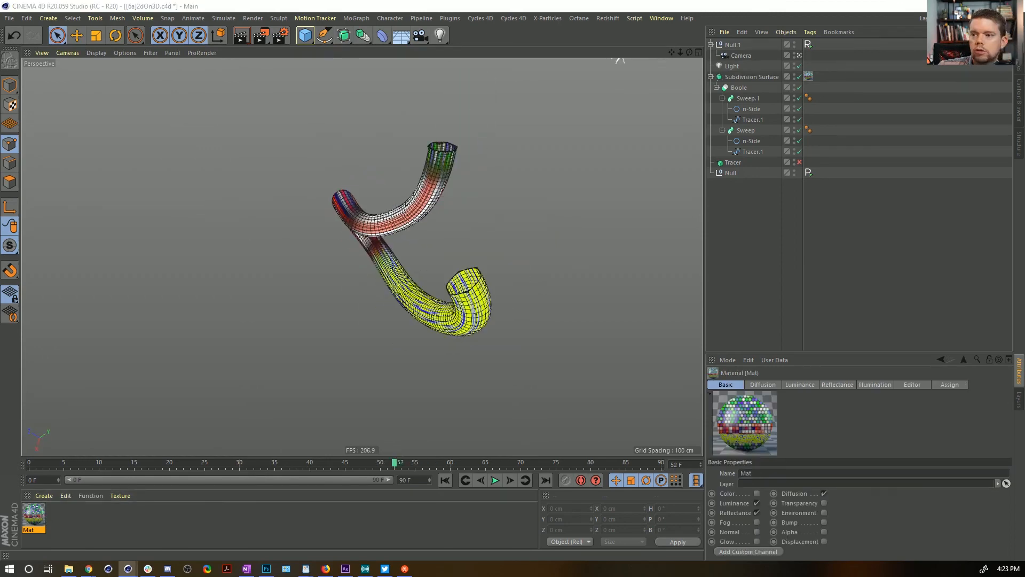
left_click_drag(565, 108, 795, 117)
key("ctrl+r")
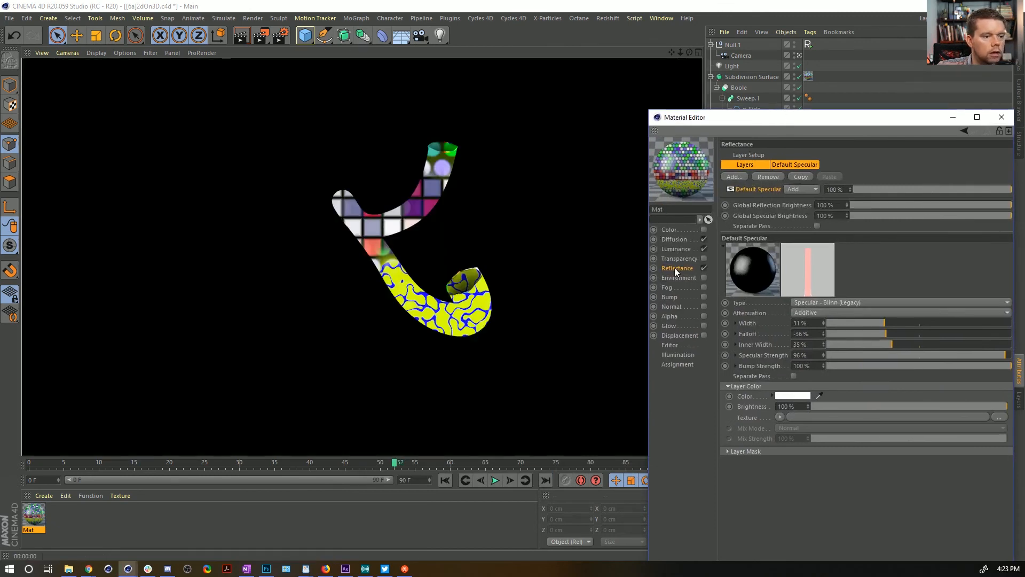
left_click(683, 239)
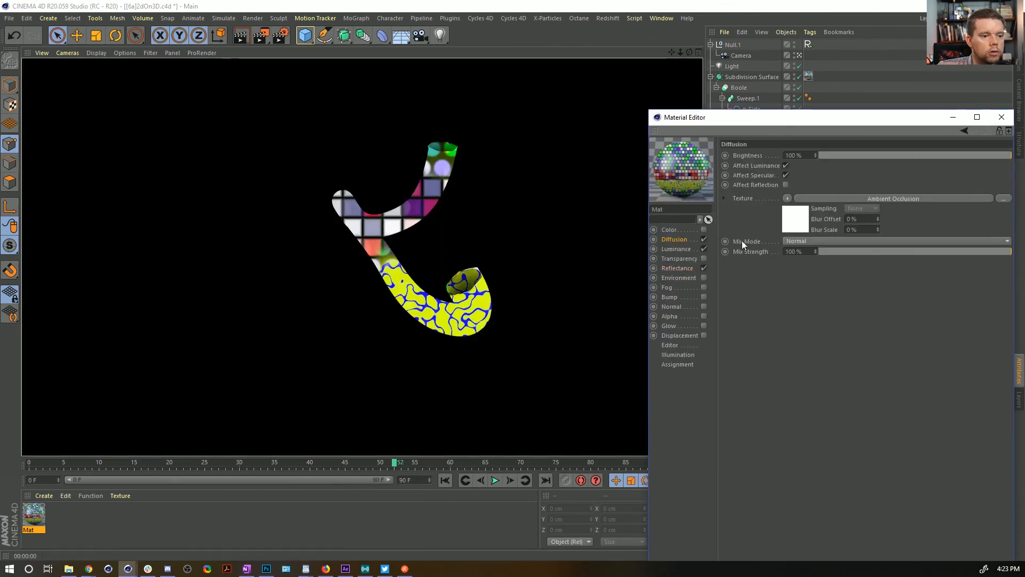
left_click(785, 197)
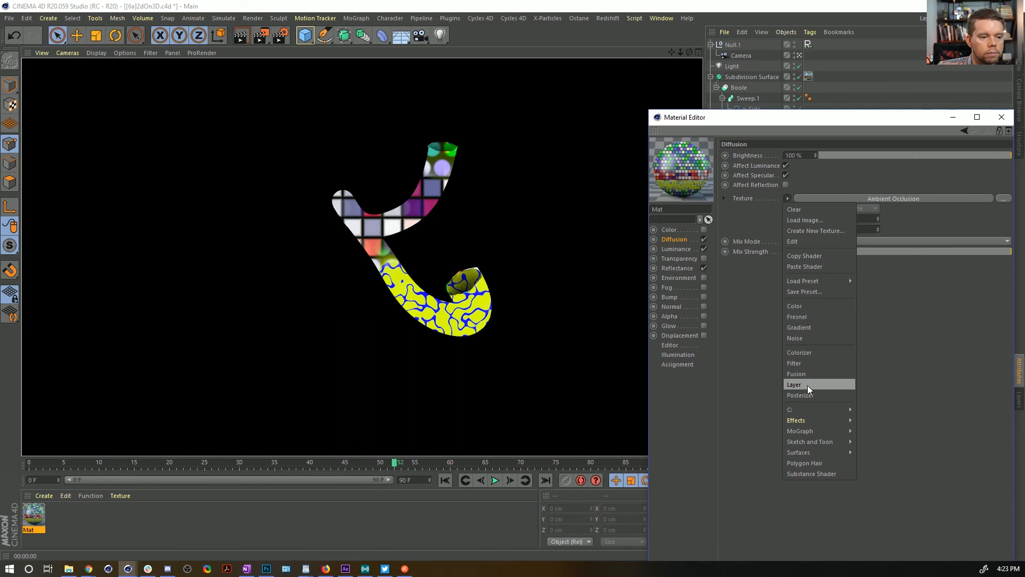
left_click(807, 385)
left_click(796, 214)
Add a Normal Direction effect above the Ambient Occlusion layer and set its blend mode to Screen
left_click(778, 239)
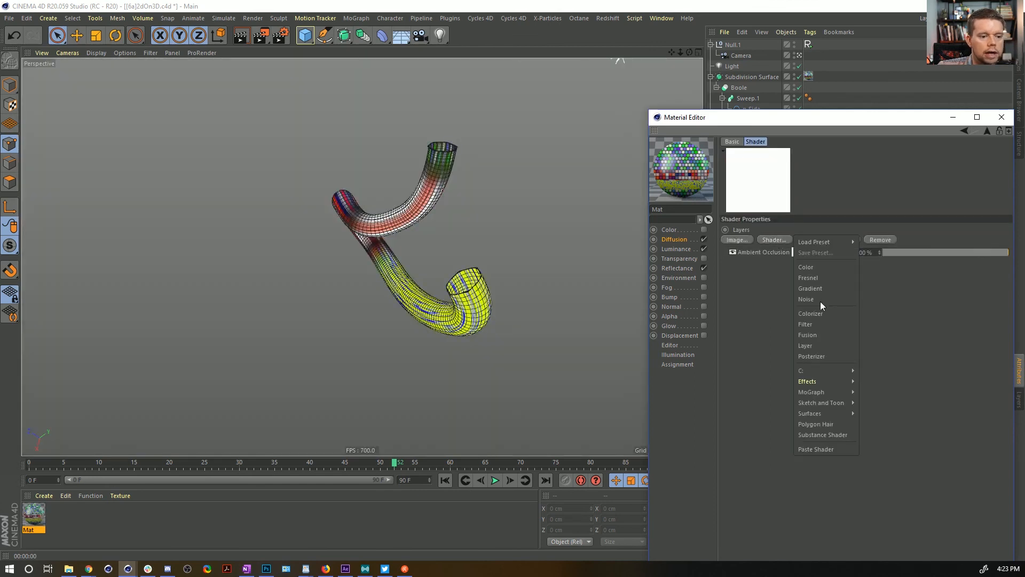
mouse_move(812, 380)
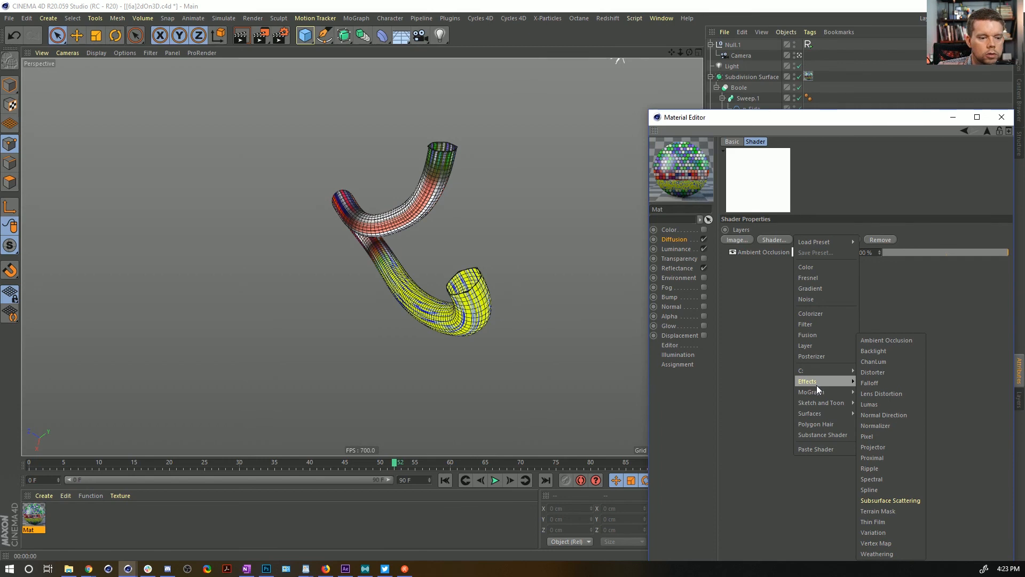
left_click(890, 415)
left_click(822, 264)
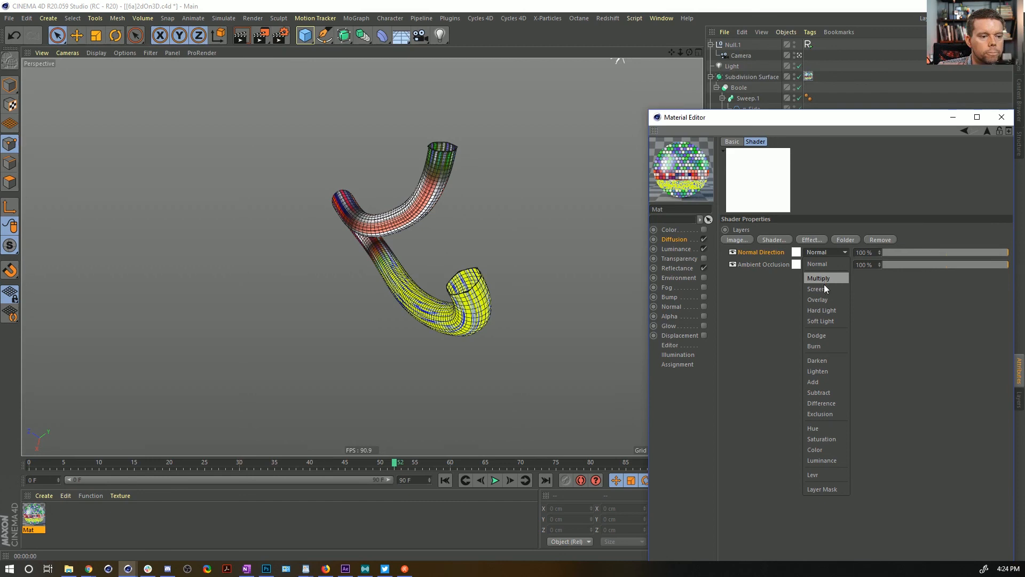
left_click(822, 288)
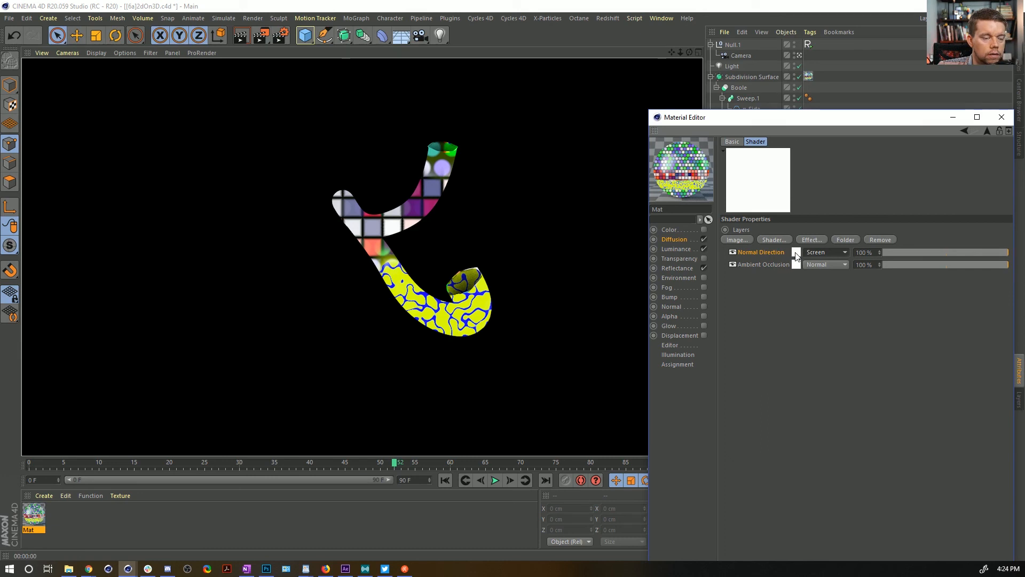
Set Normal Direction's Color 1 to black and Color 2 to white, re-render the view, and close the material editor
left_click(795, 253)
left_click_drag(783, 240, 893, 262)
left_click(784, 240)
left_click(756, 280)
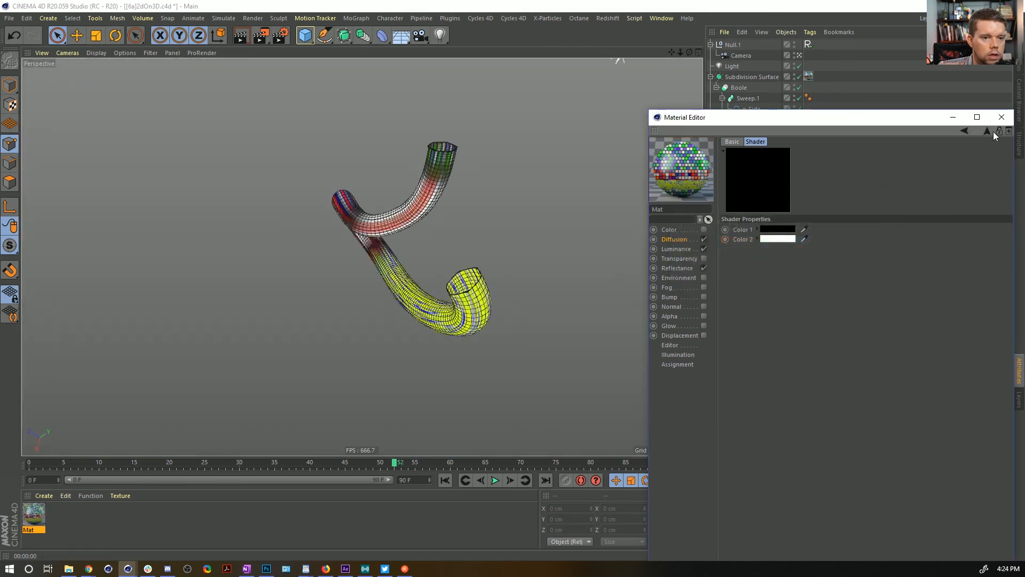
left_click(987, 132)
key("ctrl+r")
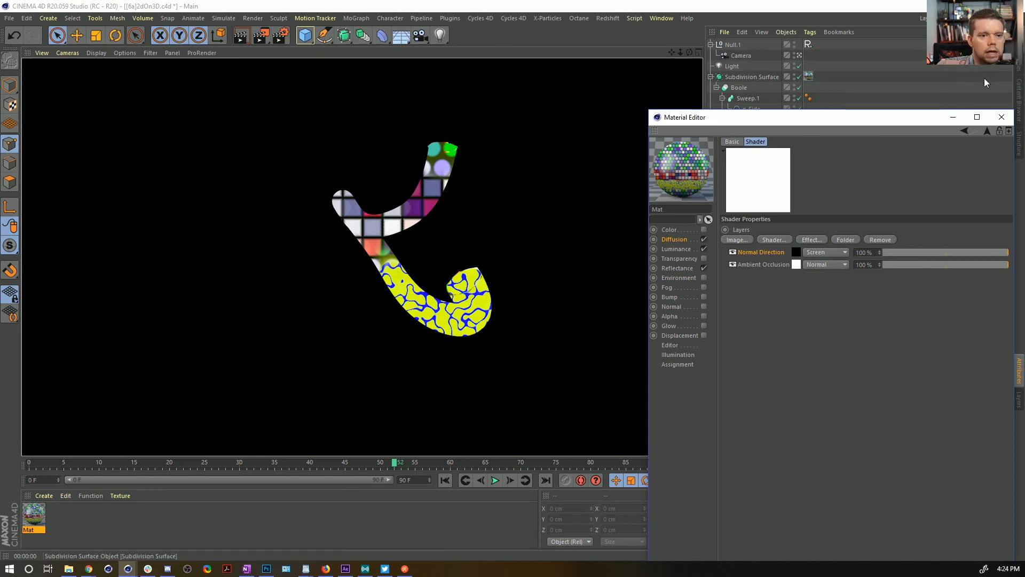
left_click(1000, 118)
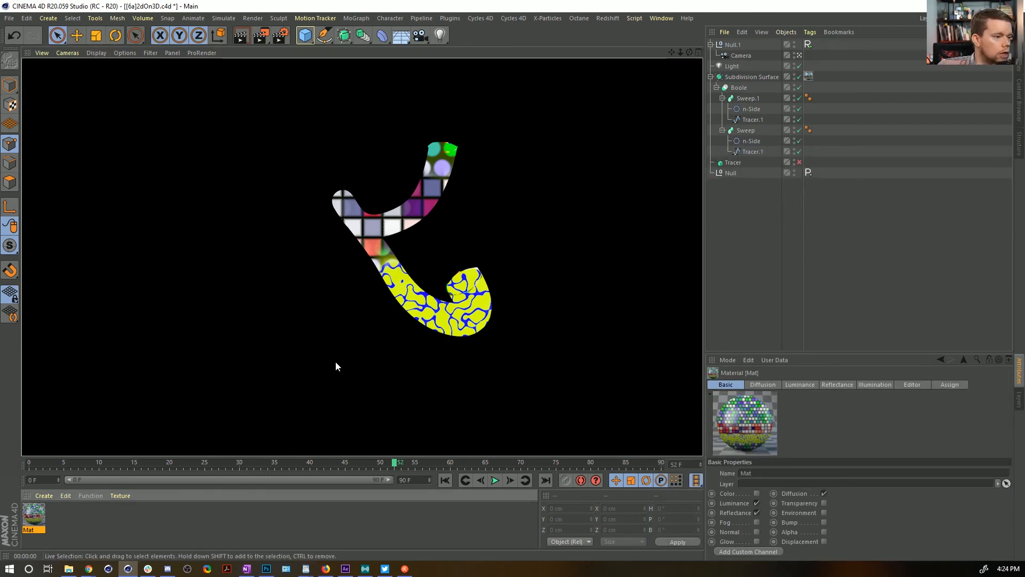
Reopen Mat's Luminance layers, duplicate the upper Filter layer to the top of the stack, and open the copy's settings
double_click(30, 521)
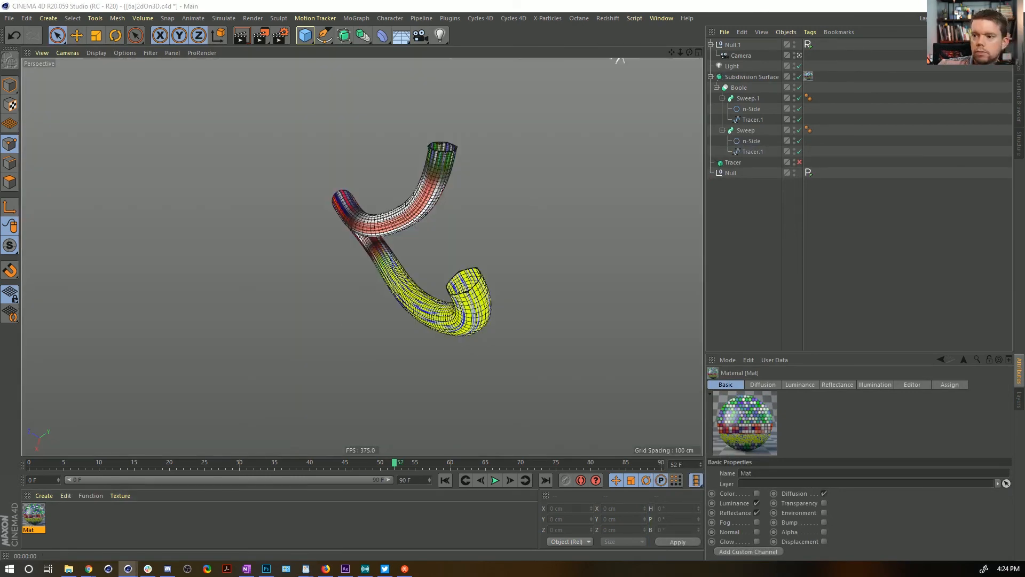
left_click_drag(476, 27, 376, 101)
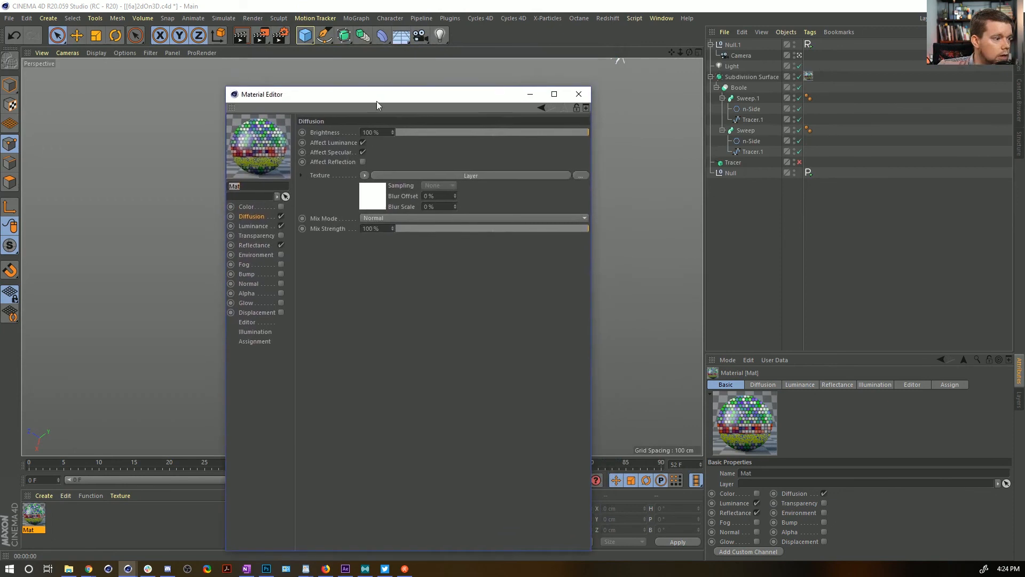
left_click(252, 227)
left_click(366, 233)
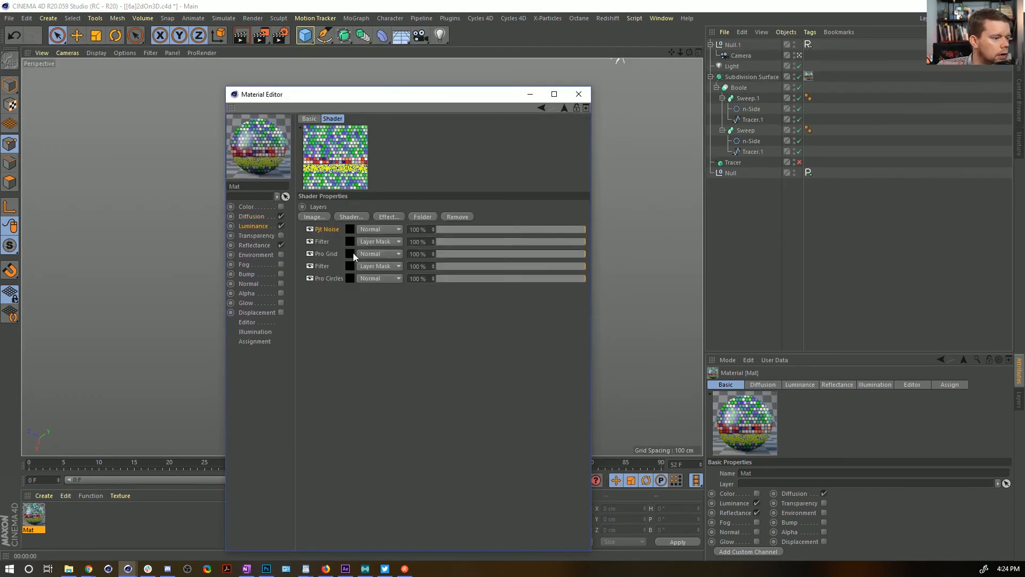
left_click(349, 241)
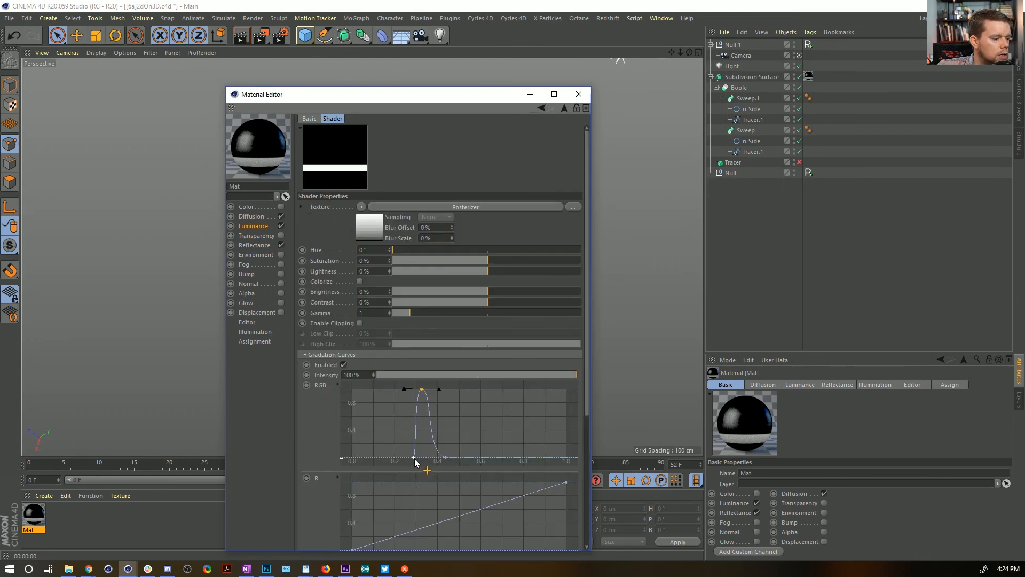
Shift the copied Filter's RGB gradation curve so it peaks at about 0.2, and return to the layer stack
left_click_drag(415, 458, 381, 458)
left_click_drag(420, 389, 390, 389)
mouse_move(445, 458)
left_mouse_down()
mouse_move(401, 461)
mouse_move(425, 460)
left_mouse_up()
mouse_move(389, 389)
left_mouse_down()
mouse_move(413, 390)
mouse_move(398, 390)
left_mouse_up()
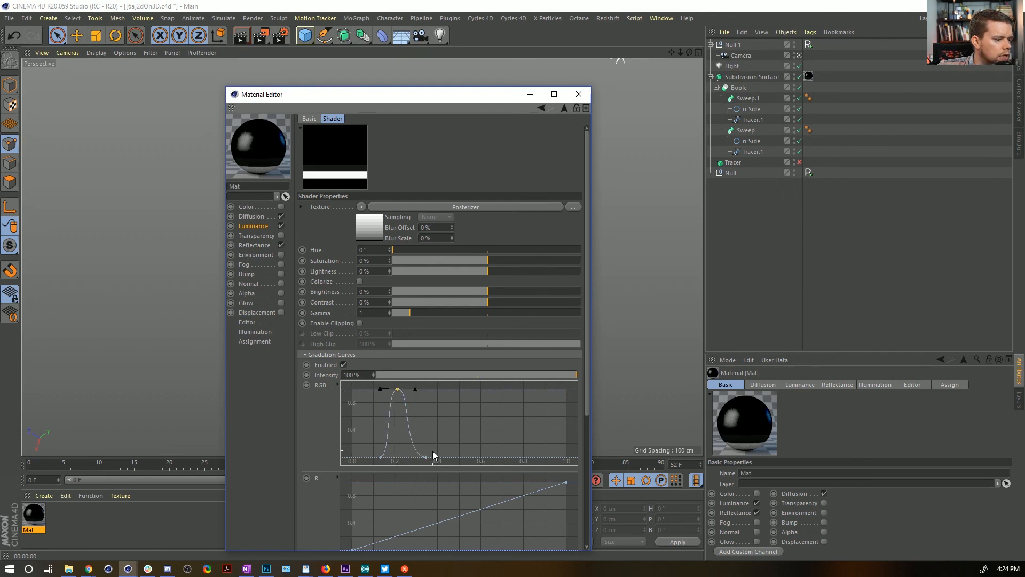
left_click_drag(425, 458, 418, 457)
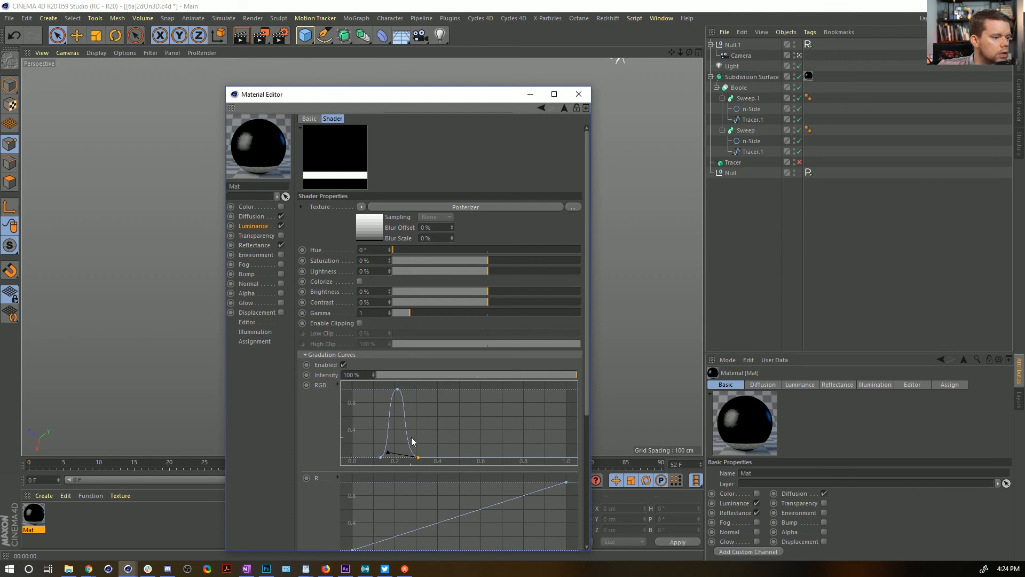
left_click(563, 107)
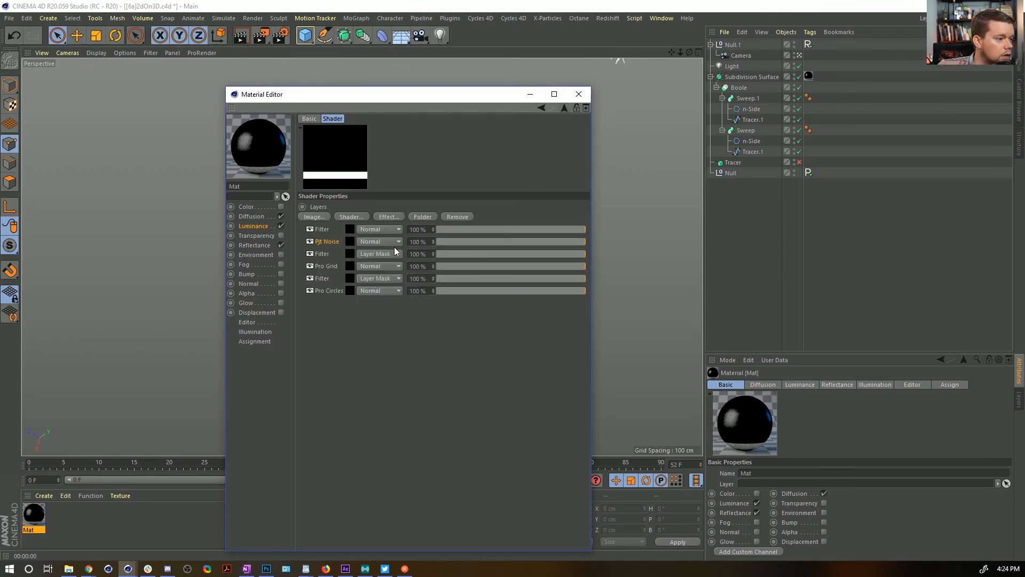
Set the top Filter's blend mode to Layer Mask, duplicate the Pjt Noise layer above it, and open the copy's settings
left_click(367, 229)
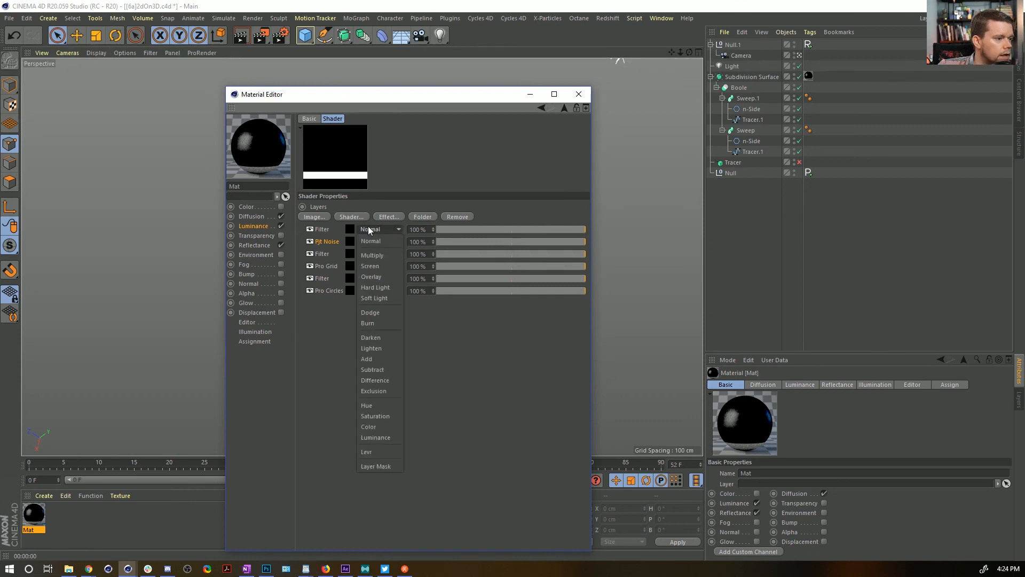
left_click(380, 465)
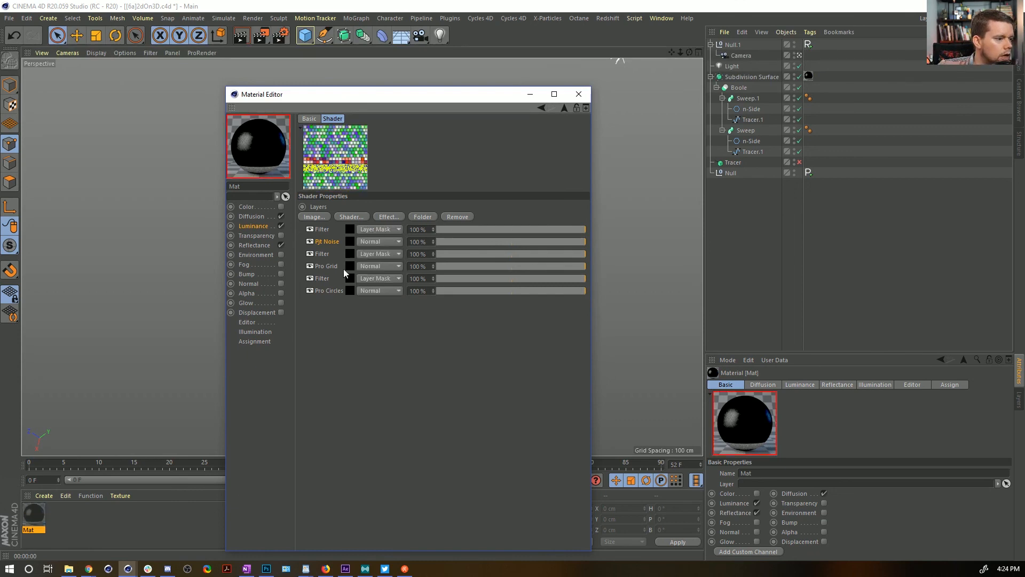
left_click(350, 240)
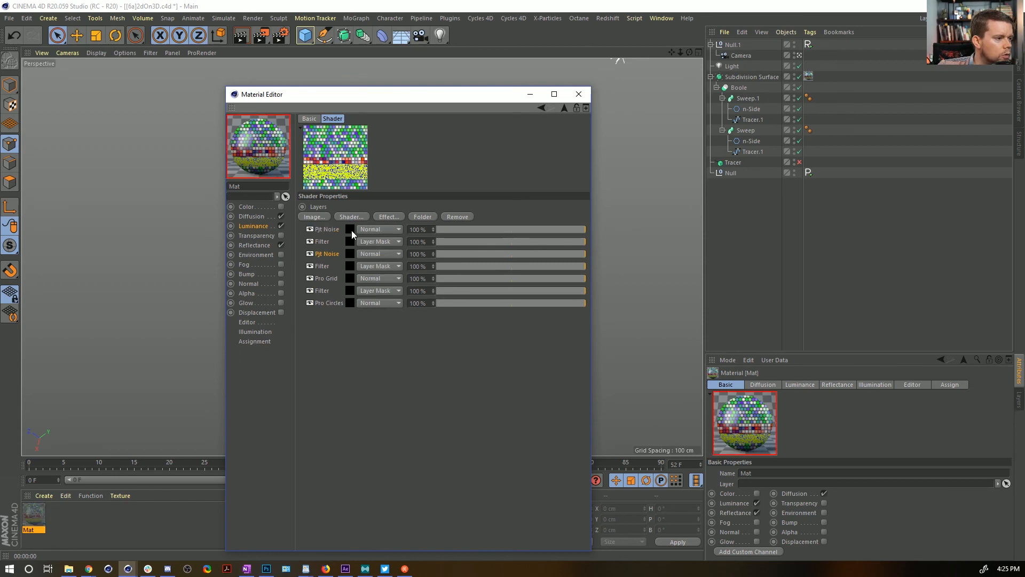
left_click(361, 238)
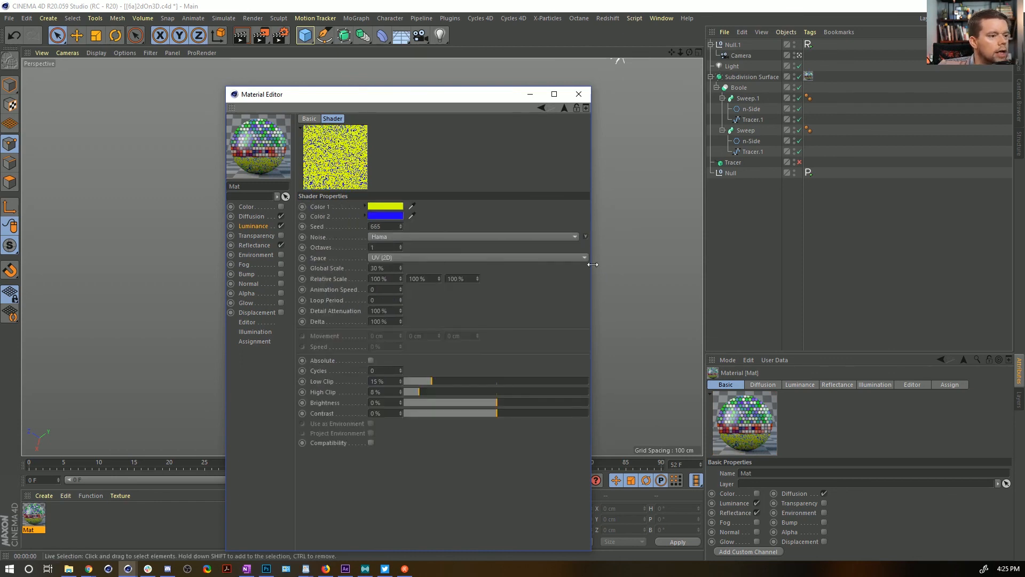
Set the copied noise's Color 1 to turquoise green with hue 161° and Color 2 to dark green with hue 110° and 39% value
left_click(386, 206)
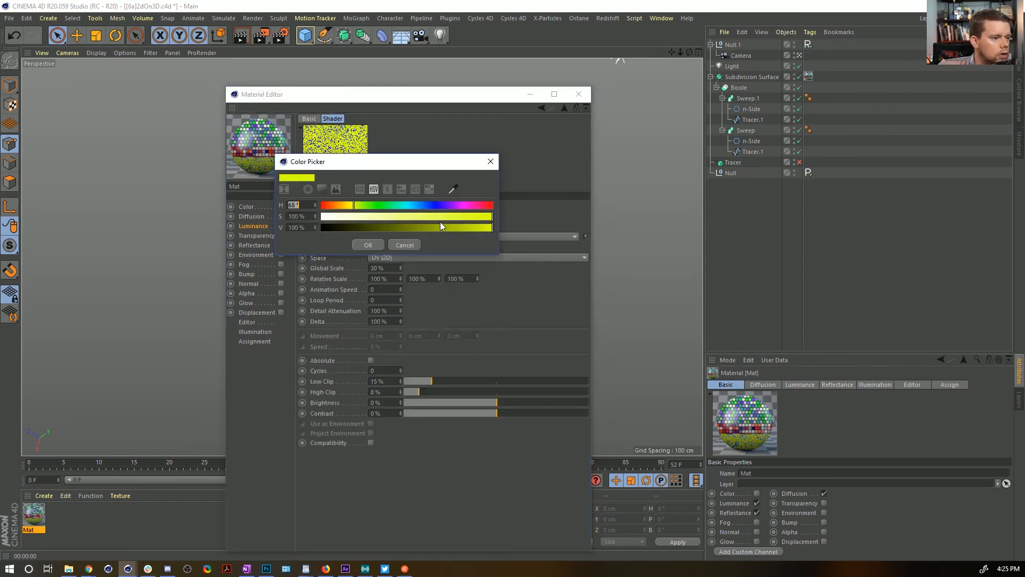
left_click(406, 205)
left_click(376, 245)
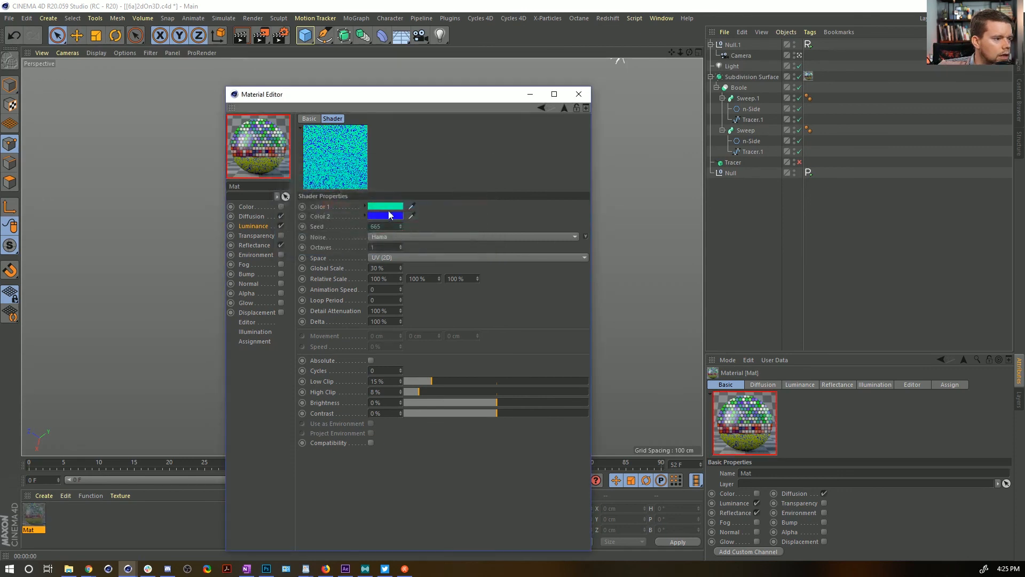
left_click(386, 215)
left_click(387, 213)
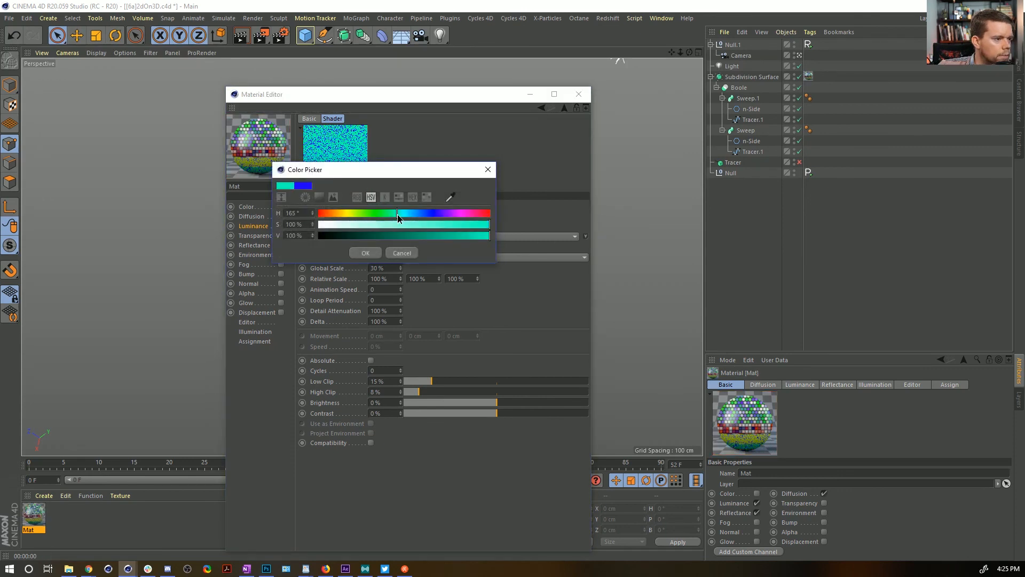
left_click(383, 235)
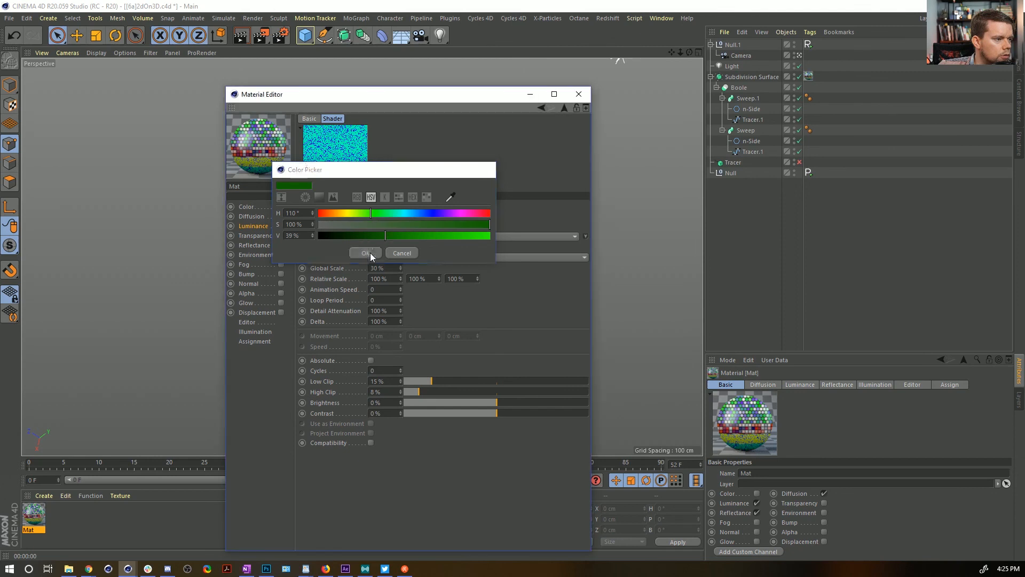
left_click(370, 252)
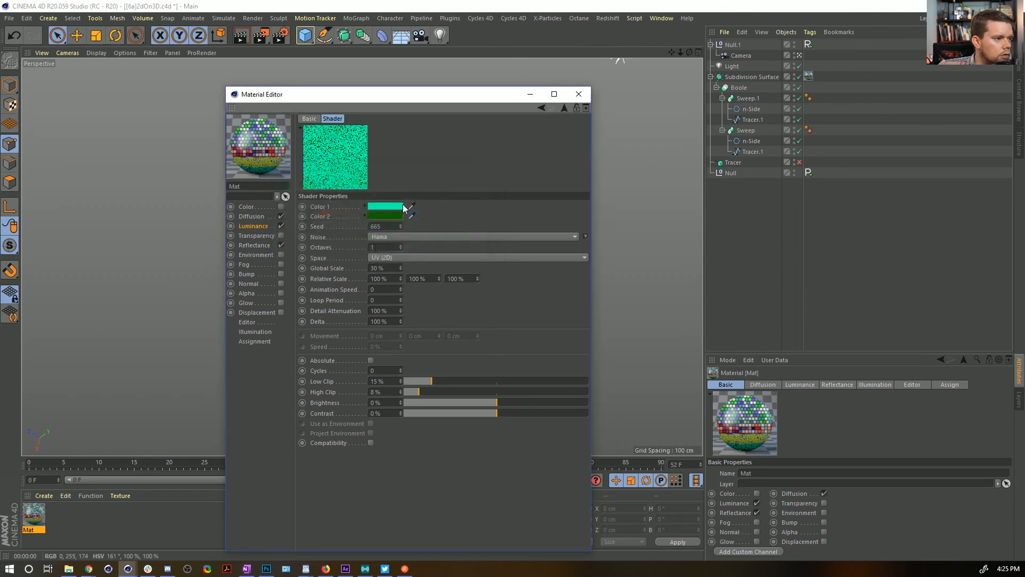
Change the copied noise's type to Voronoi 1 and its global scale to 310%
left_click(585, 236)
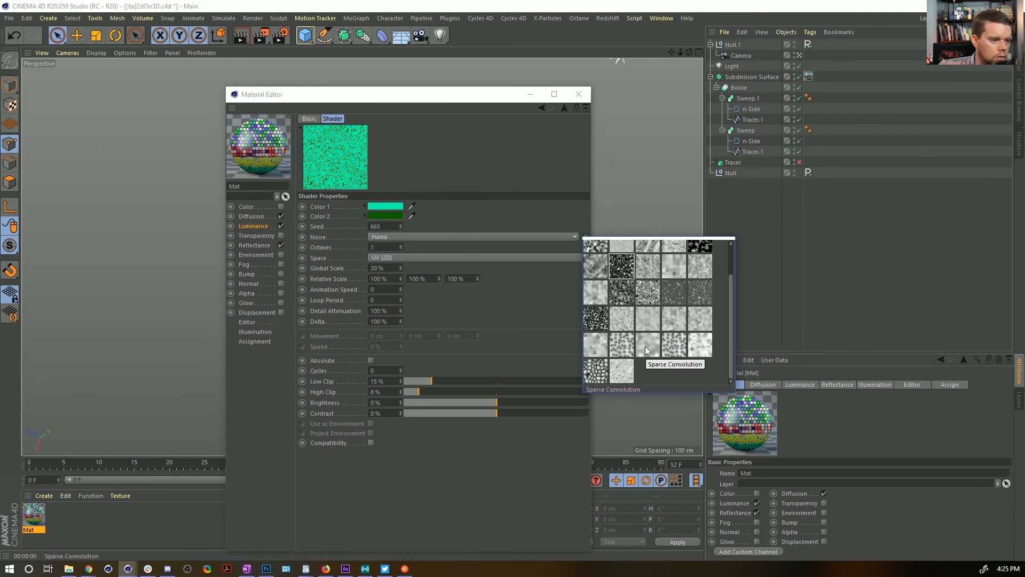
left_click(674, 348)
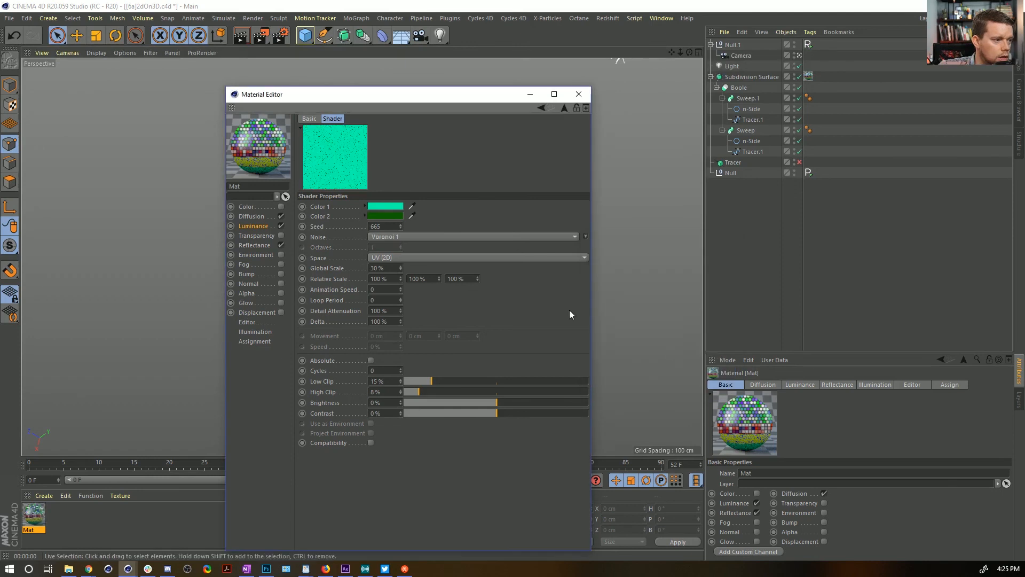
double_click(382, 268)
type("310")
key("Return")
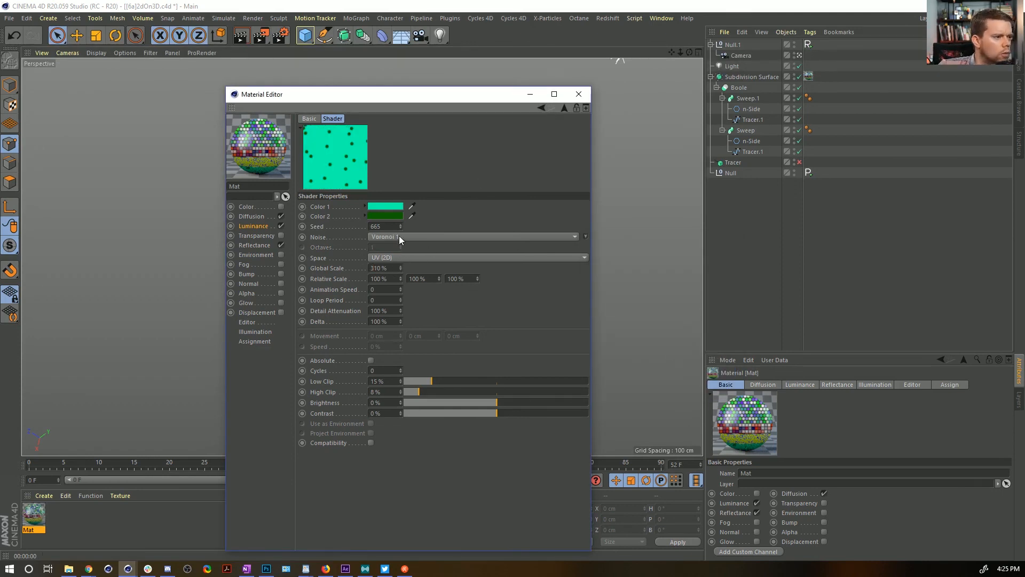
Set the Voronoi noise's low clip to 26%, high clip to 25% and animation speed to 1
mouse_move(451, 382)
left_mouse_down()
mouse_move(467, 381)
mouse_move(450, 392)
left_mouse_up()
left_click(458, 391)
left_click(453, 381)
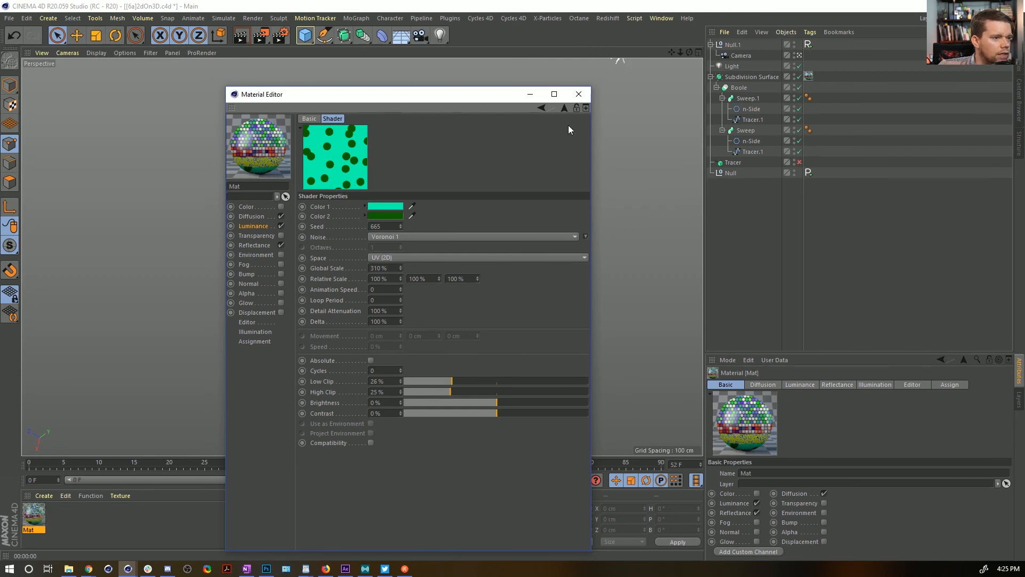
key("Return")
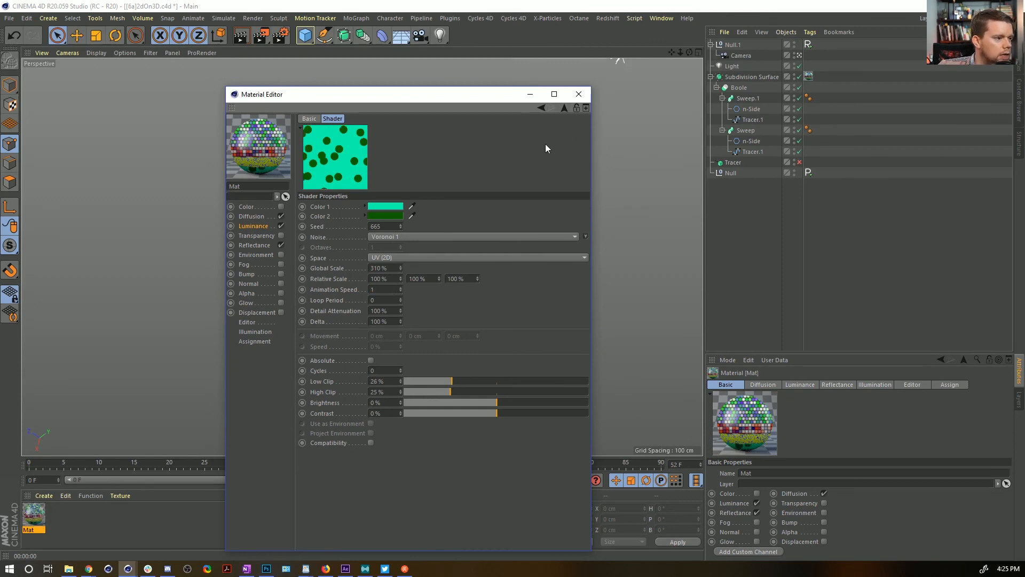
Wrap the turquoise Voronoi noise in a Layer shader, then duplicate the noise layer above the original and open the copy's settings
left_click(565, 108)
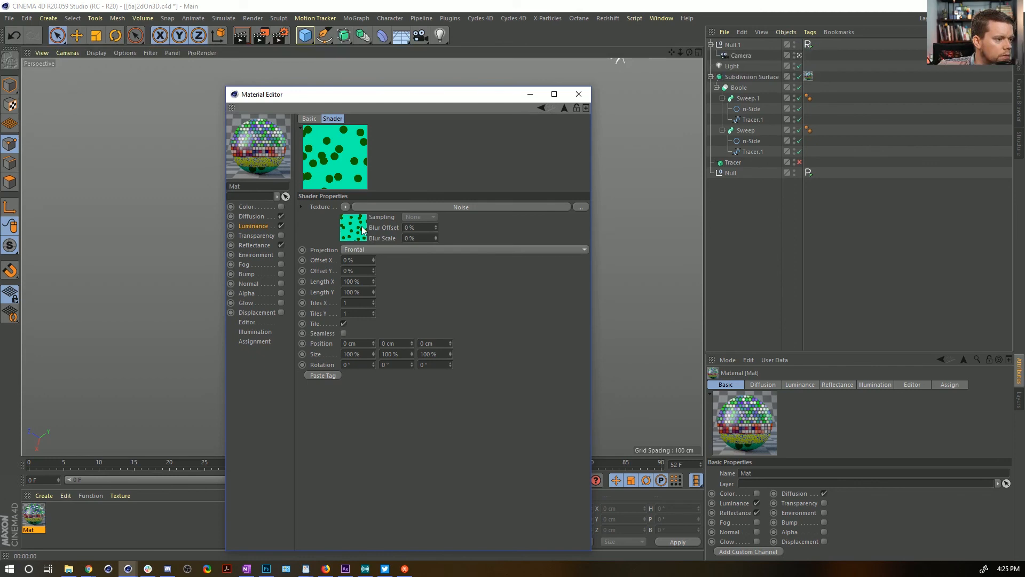
left_click(345, 207)
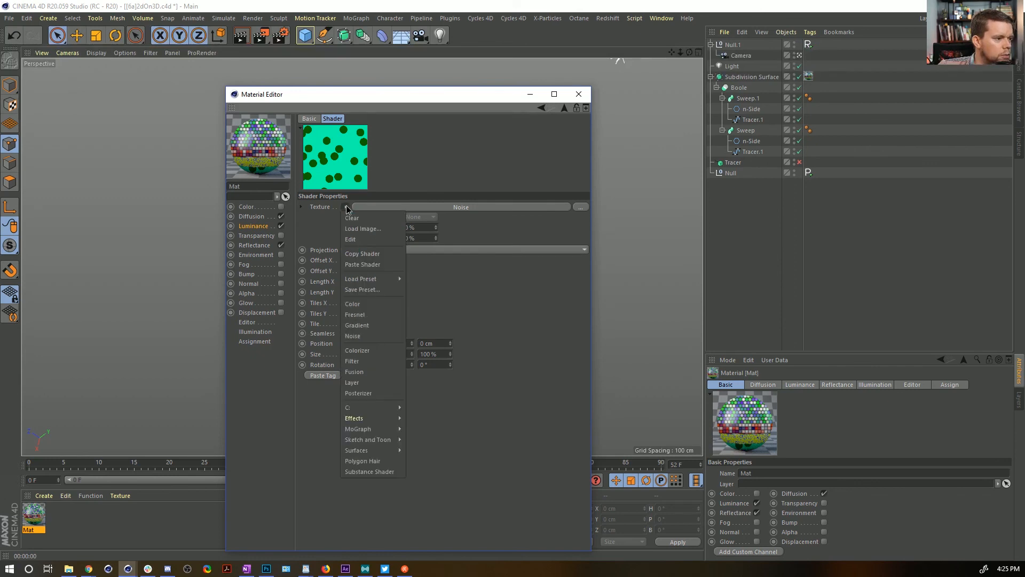
left_click(373, 382)
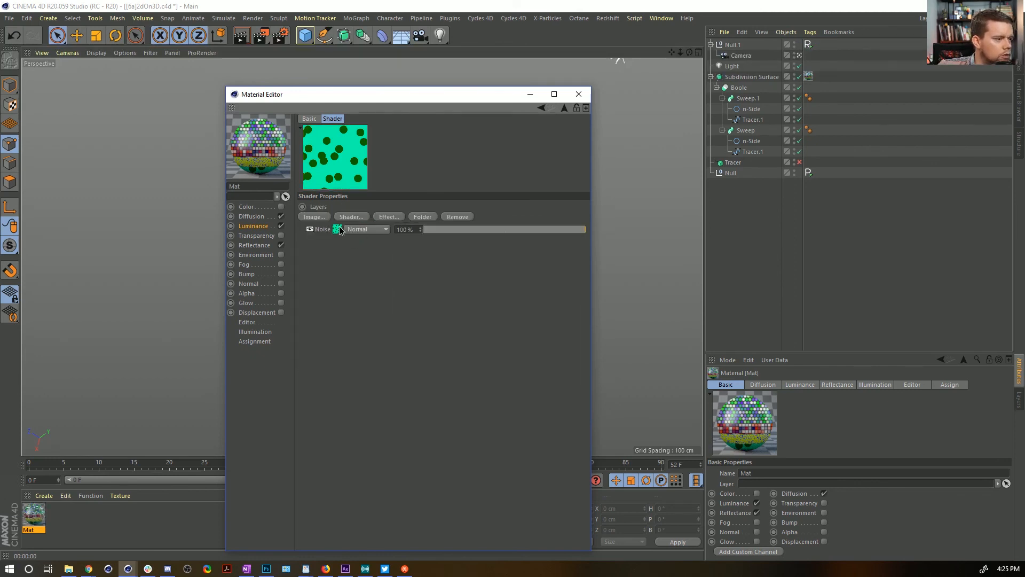
left_click_drag(340, 228, 399, 227)
left_click(339, 240)
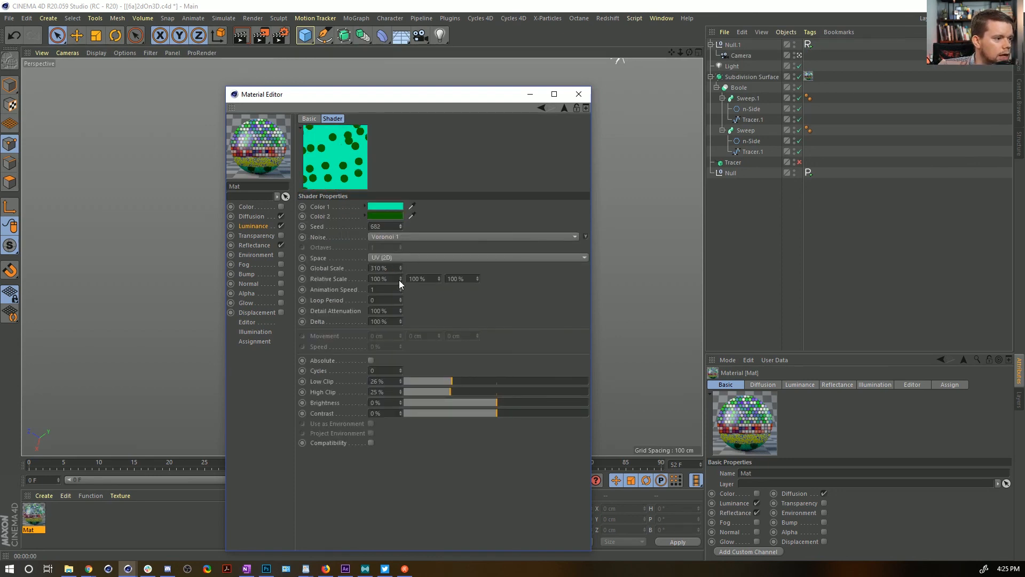
Recolour the copied noise as a mask with Color 1 black and Color 2 white
left_click(392, 216)
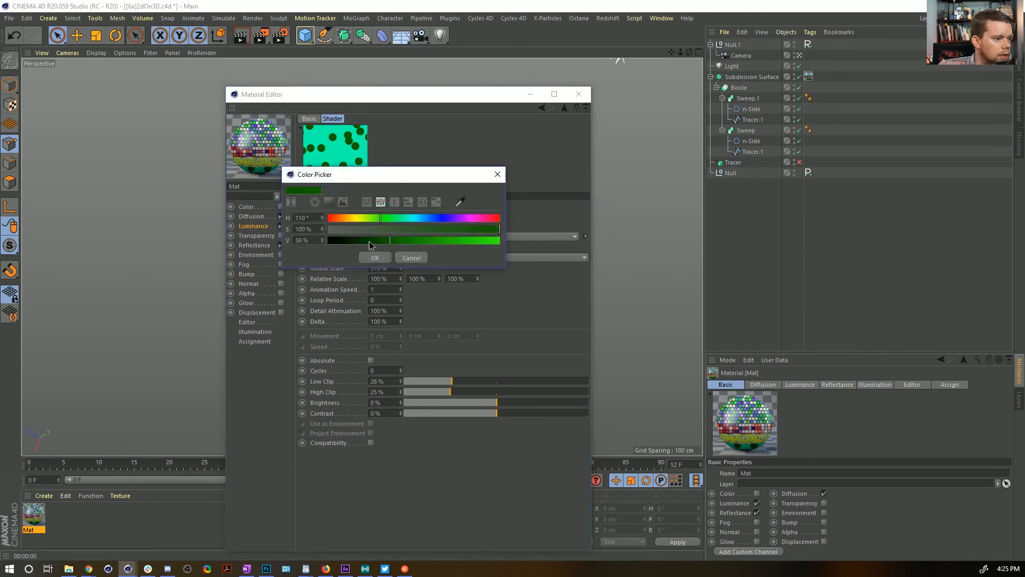
left_click(376, 258)
left_click(392, 213)
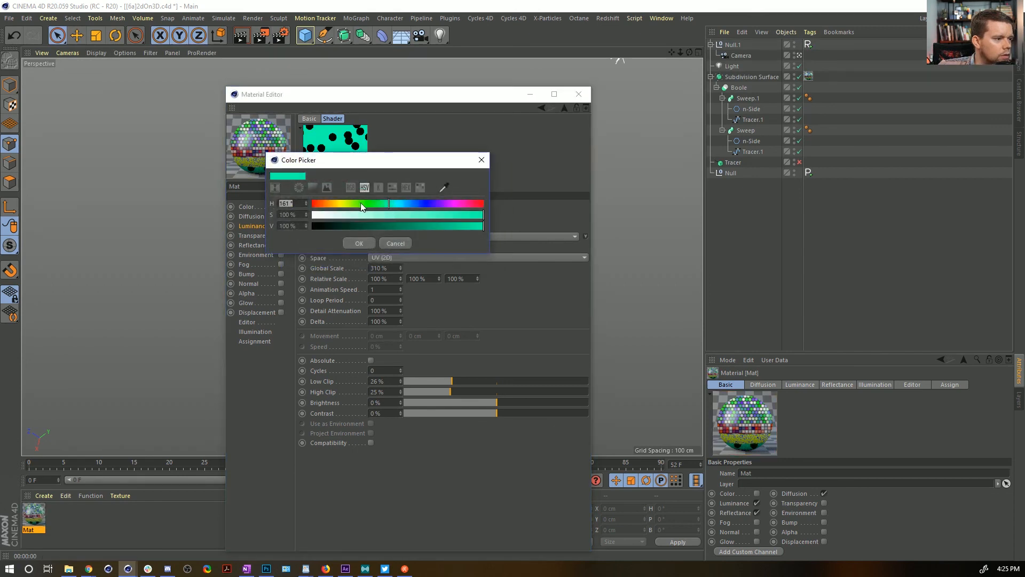
left_click_drag(343, 218, 313, 216)
left_click(371, 244)
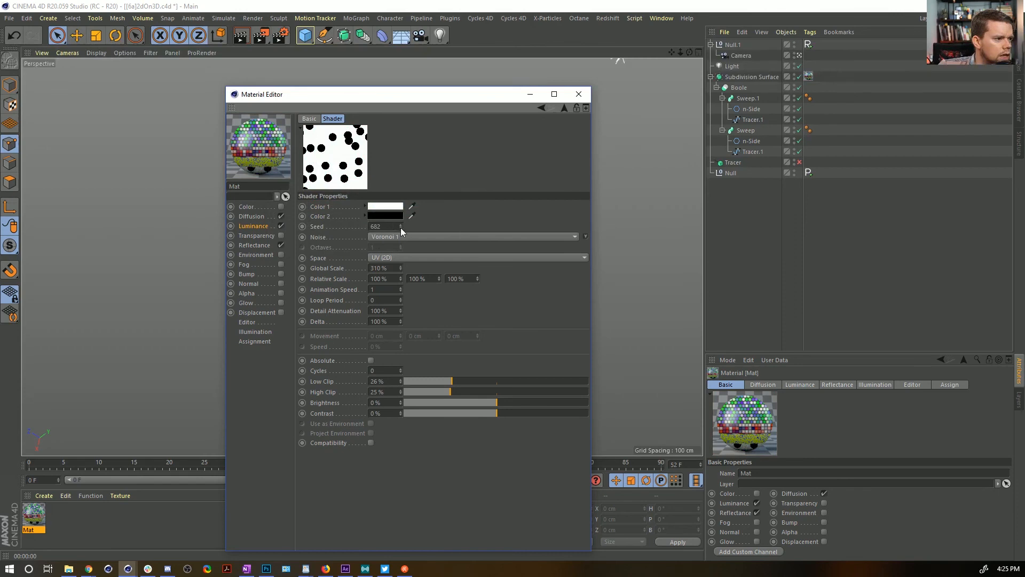
left_click_drag(394, 214, 503, 237)
left_click(394, 216)
left_click(378, 253)
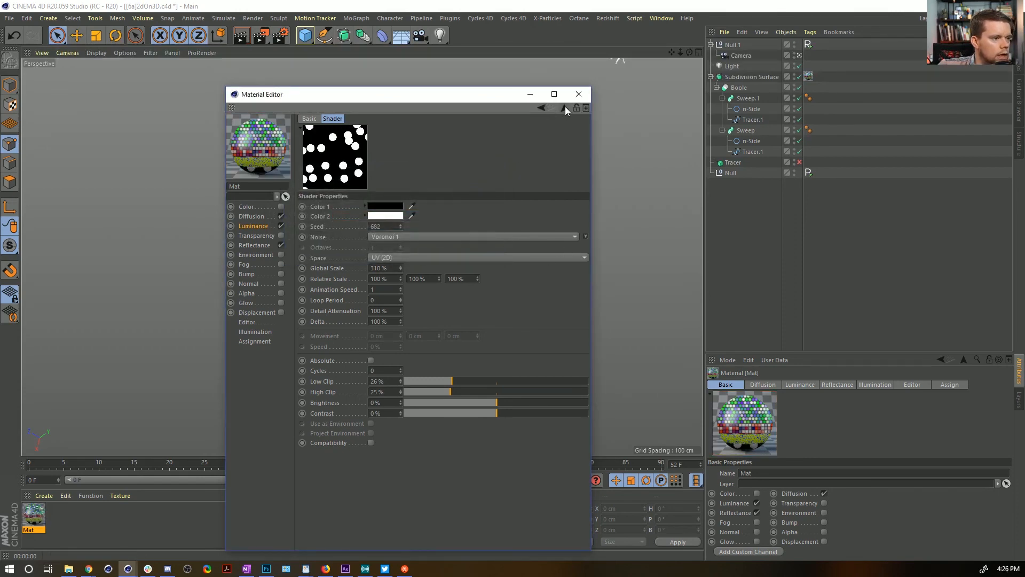
Set the mask noise's seed to 689, global scale to 244%, low clip to 20% and high clip to 19%, and return to its layers
left_click_drag(402, 225, 401, 221)
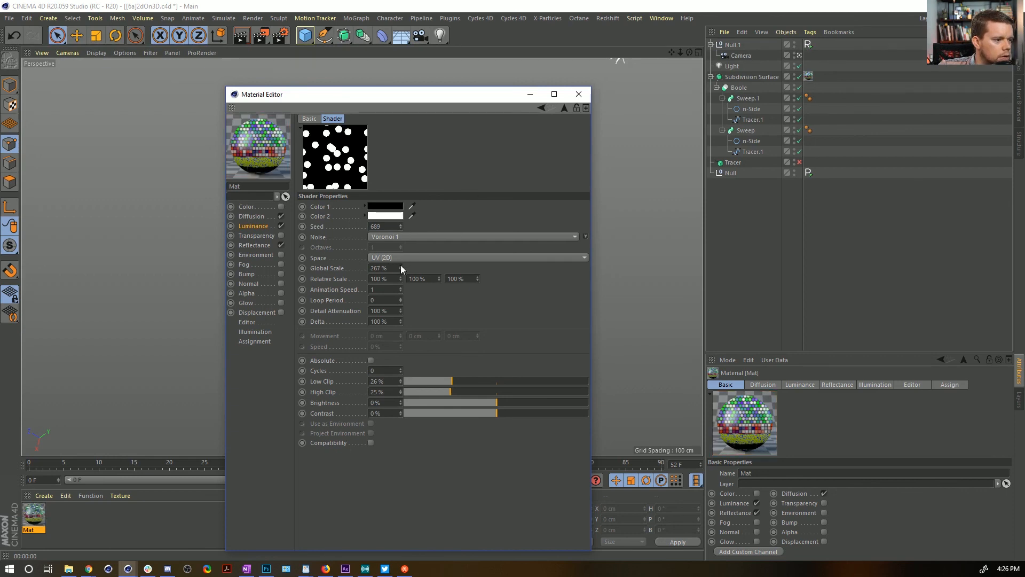
left_click_drag(401, 265, 400, 278)
left_click(440, 392)
left_click(439, 382)
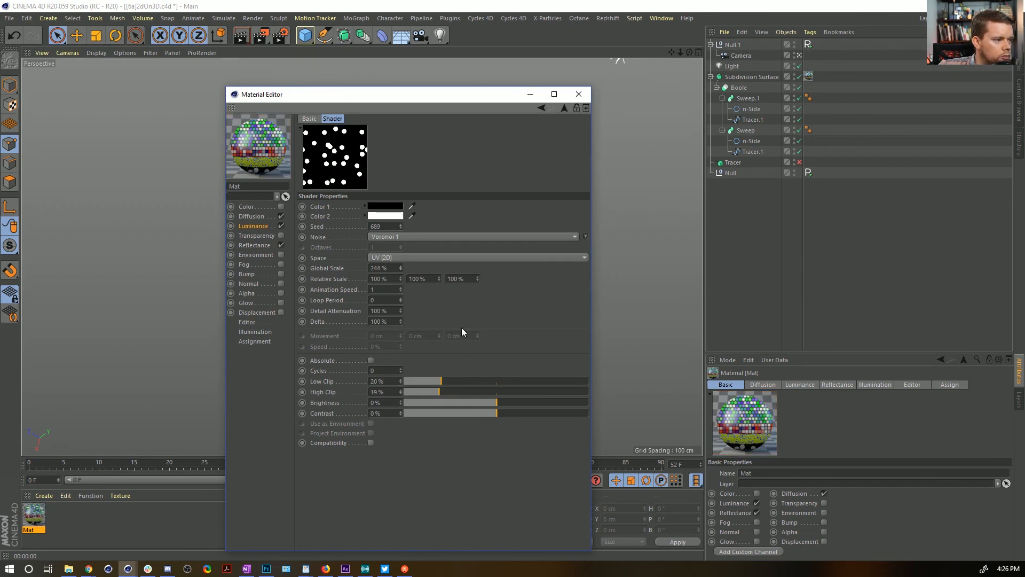
left_click(564, 108)
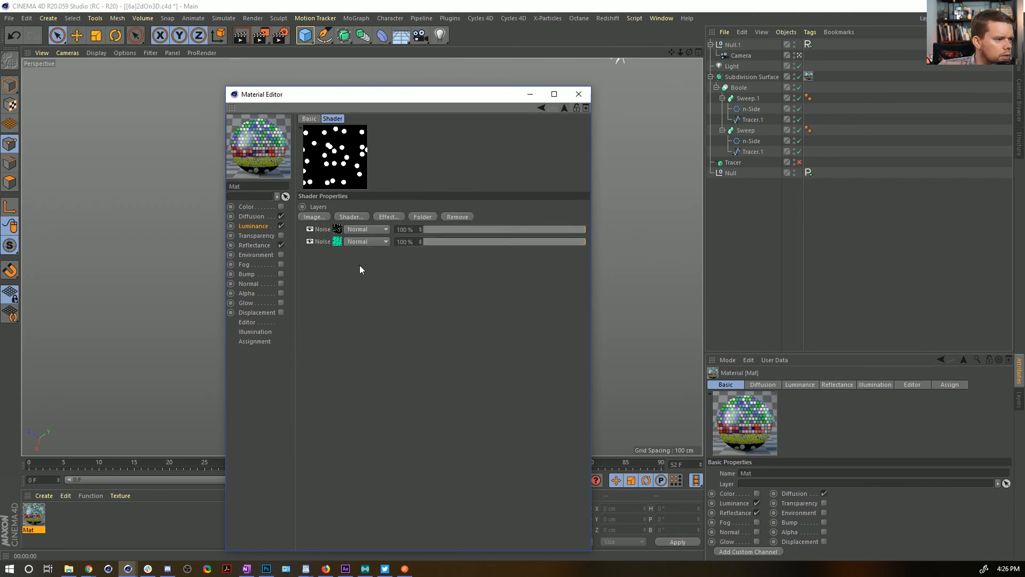
Add a Color shader layer above the two noises and make it a saturated orange with hue 37°
left_click(351, 216)
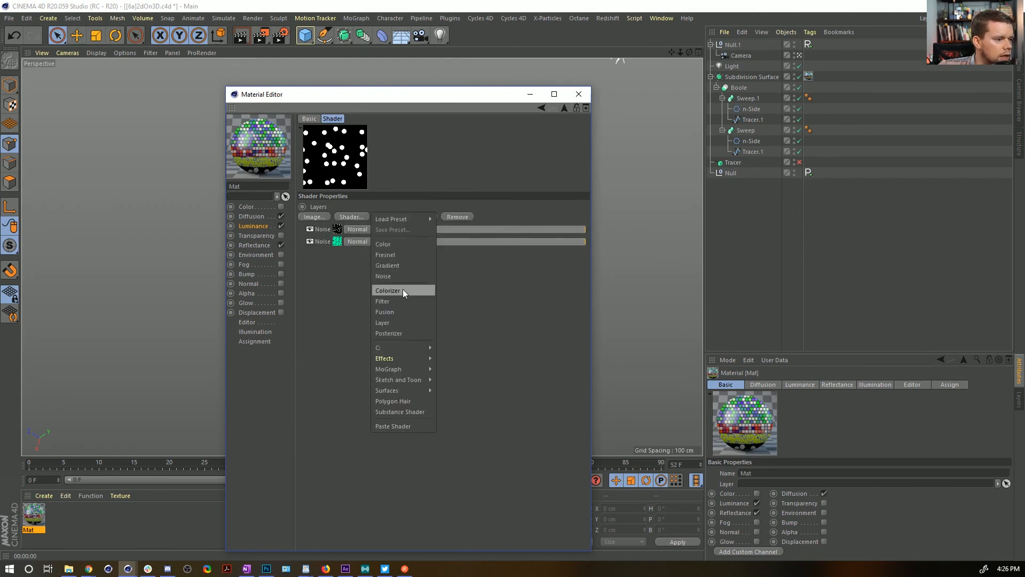
left_click(383, 244)
left_click(337, 229)
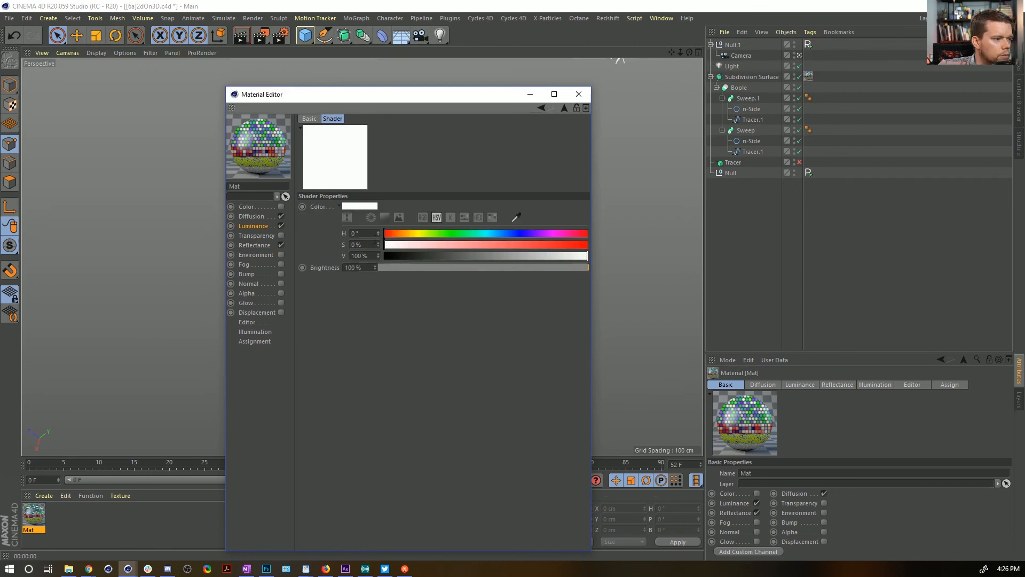
left_click(424, 233)
left_click_drag(424, 234, 404, 234)
left_click_drag(580, 246, 606, 246)
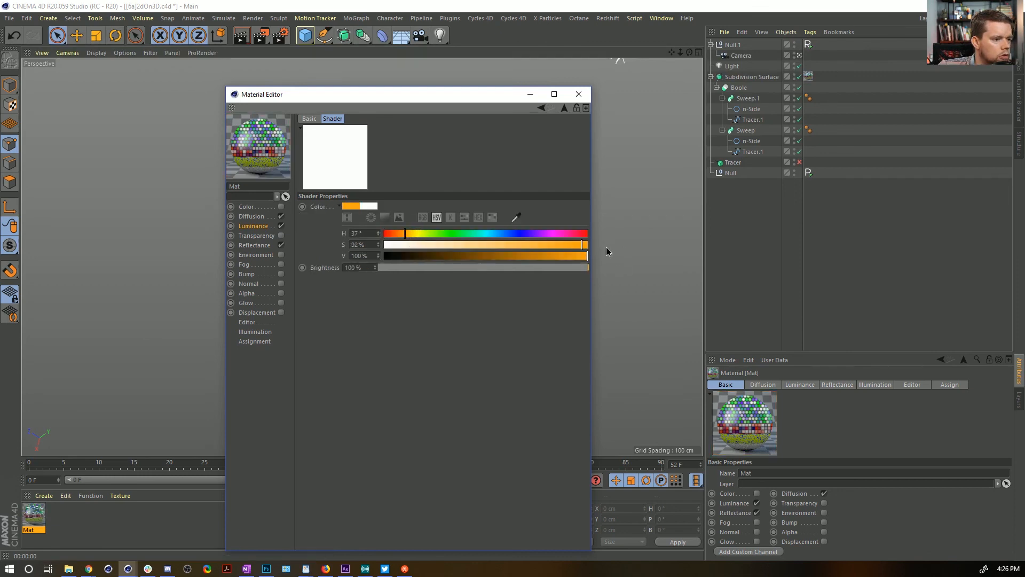
left_click(565, 108)
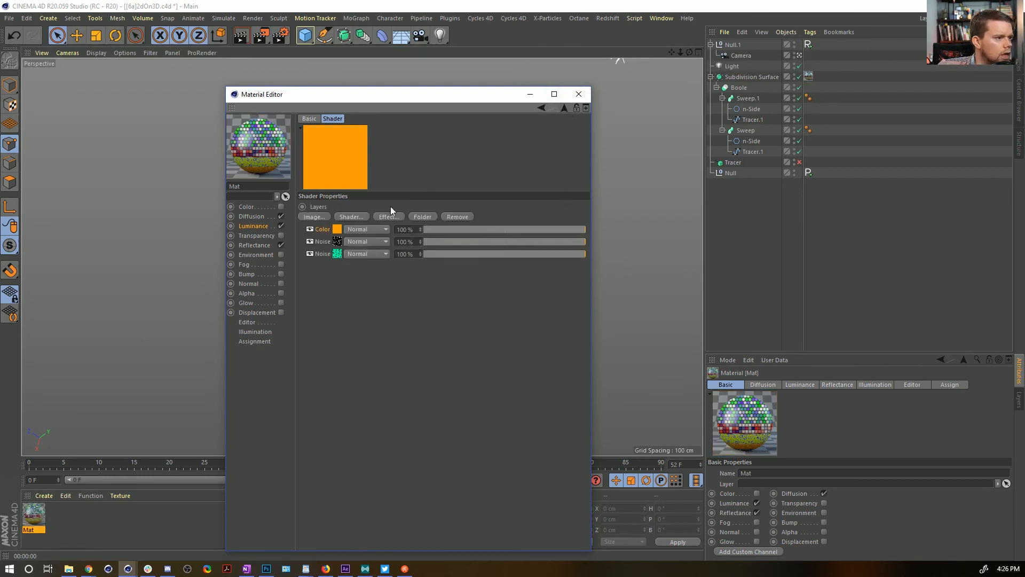
Set the black-and-white Noise layer's blend mode to Layer Mask and check the reference artwork in the browser
left_click(363, 242)
left_click(361, 482)
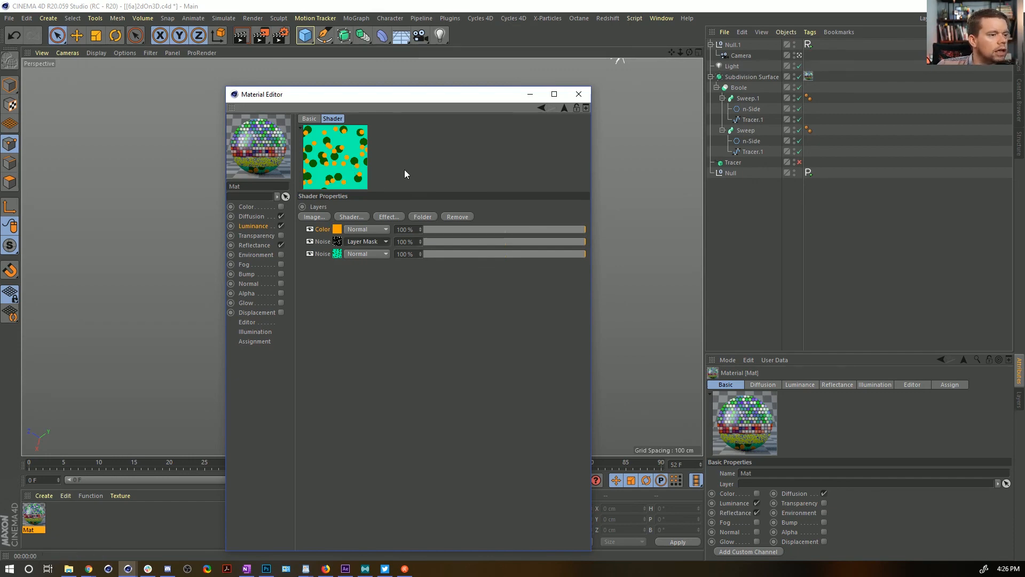
key("alt+Tab")
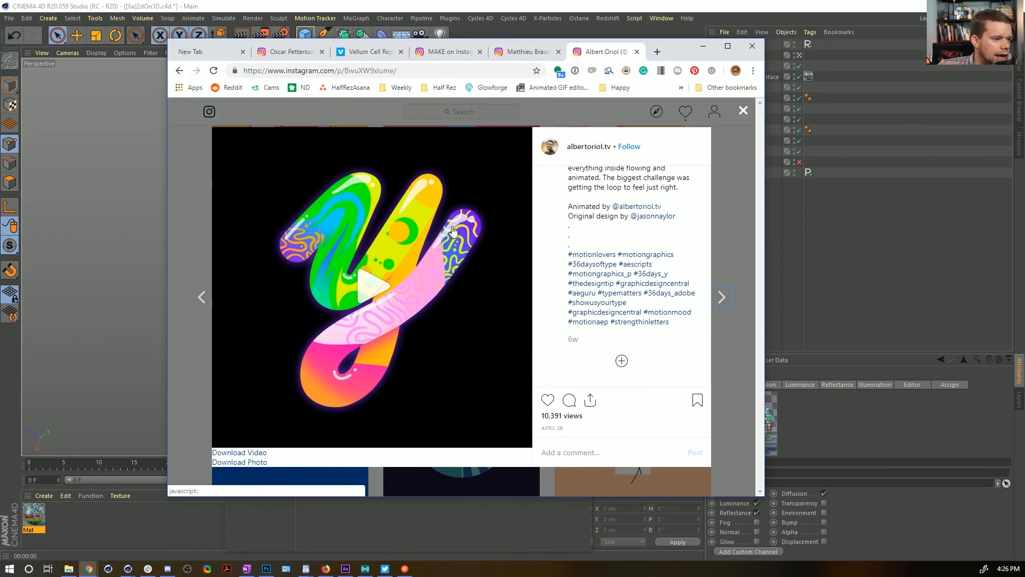
key("alt+Tab")
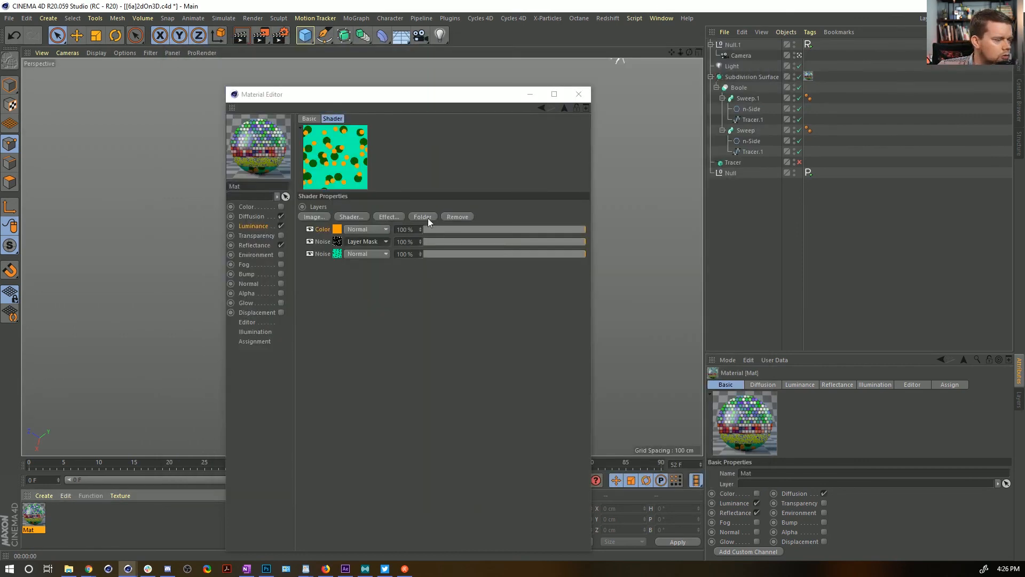
Return to the material's main layer stack and preview-render the tube in the viewport at frame 58
left_click(565, 108)
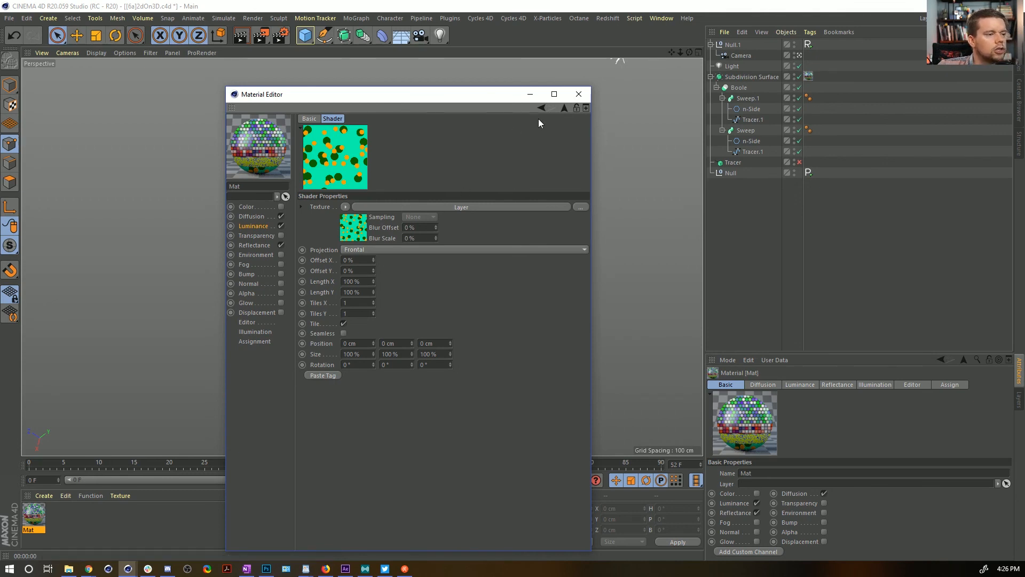
left_click(563, 108)
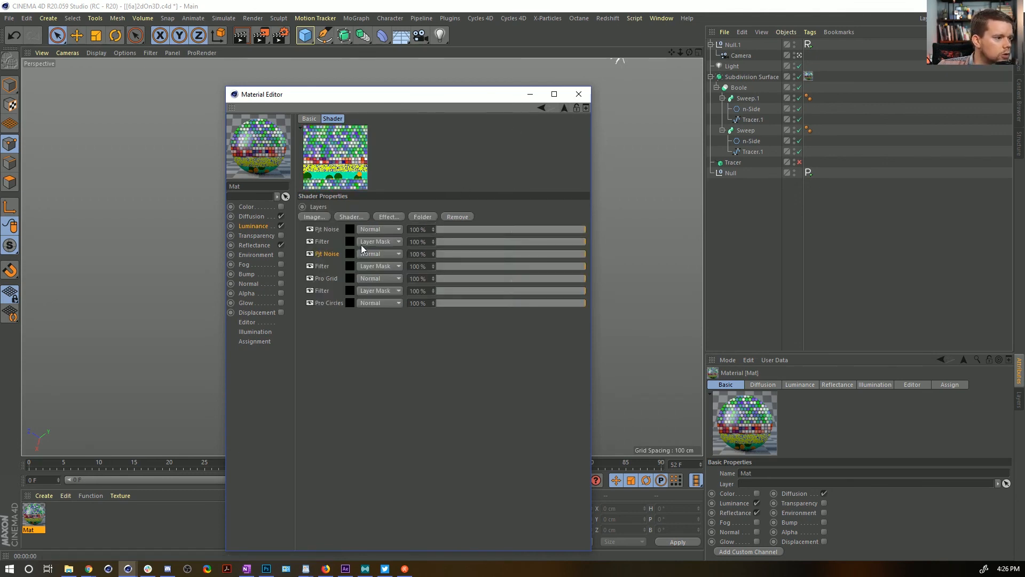
key("ctrl+r")
left_click_drag(435, 95, 944, 193)
left_click_drag(217, 465, 439, 465)
key("ctrl+r")
key("ctrl+r")
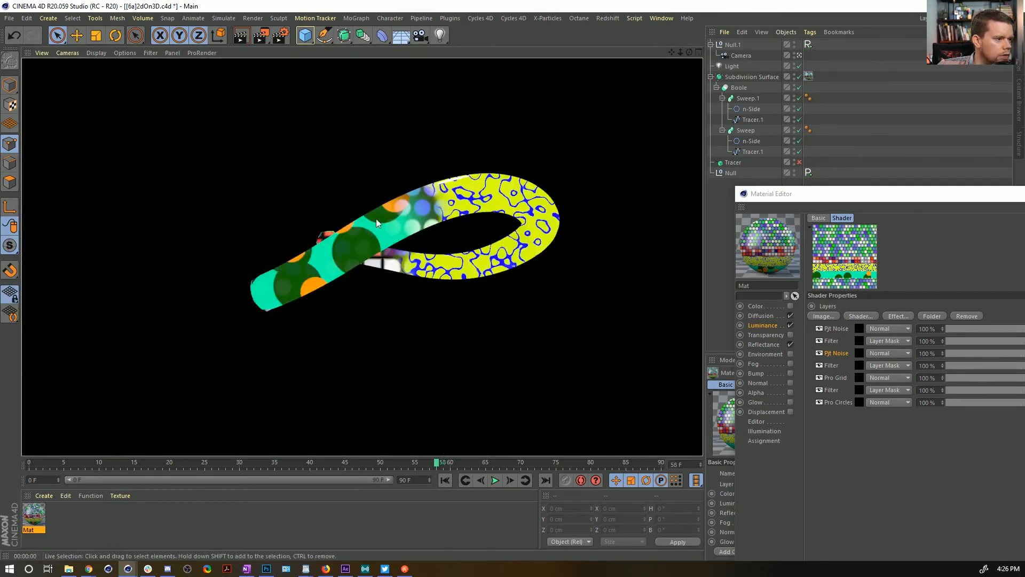
left_click(437, 463)
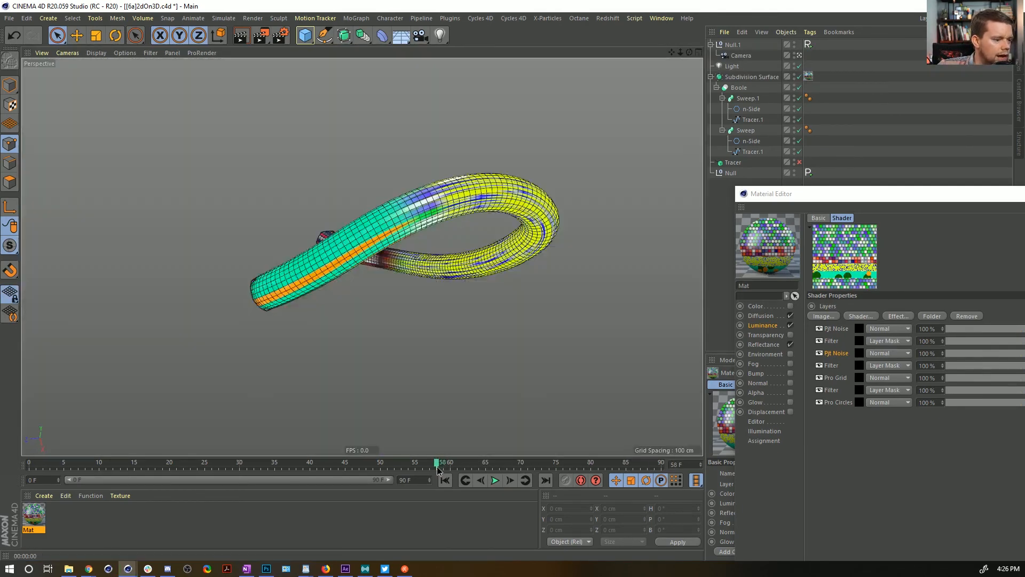
Set the yellow-and-blue Hama noise's animation speed to 1 and close the material editor
left_click_drag(876, 198, 448, 177)
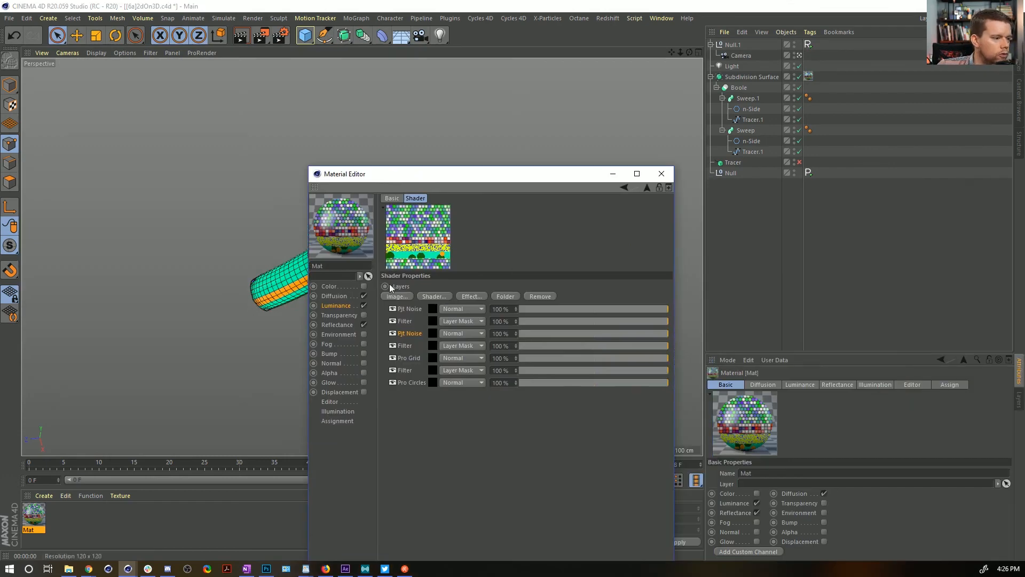
left_click(432, 332)
left_click(438, 313)
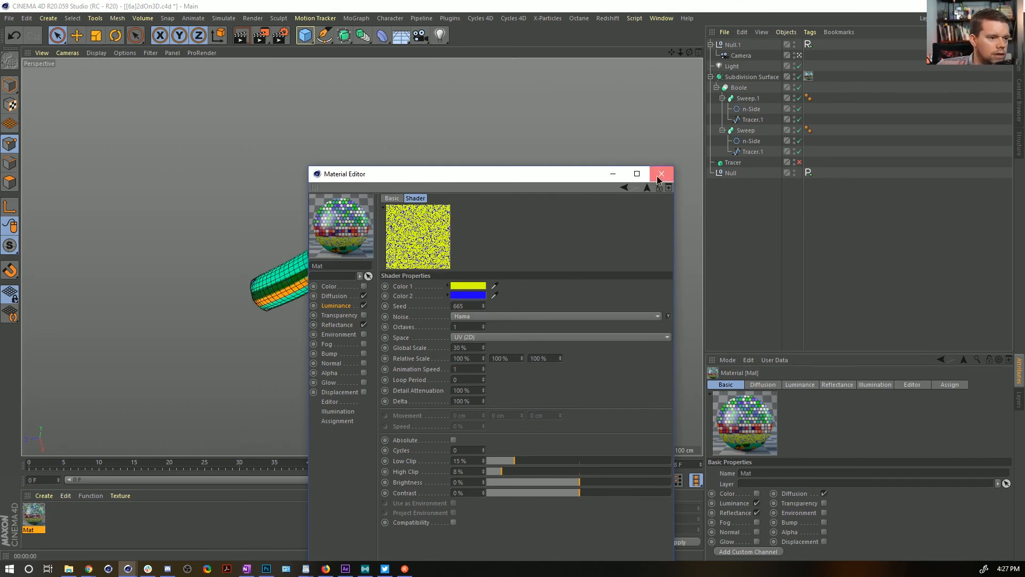
left_click(660, 173)
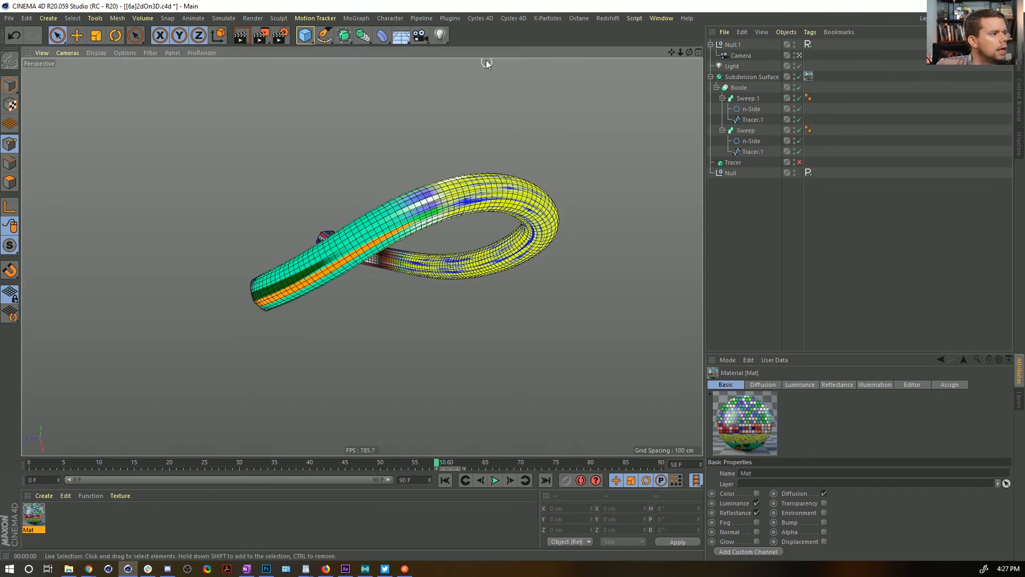
Save the project and render the animation to the Picture Viewer, overwriting 2dWorm.mp4
key("ctrl+s")
left_click(261, 36)
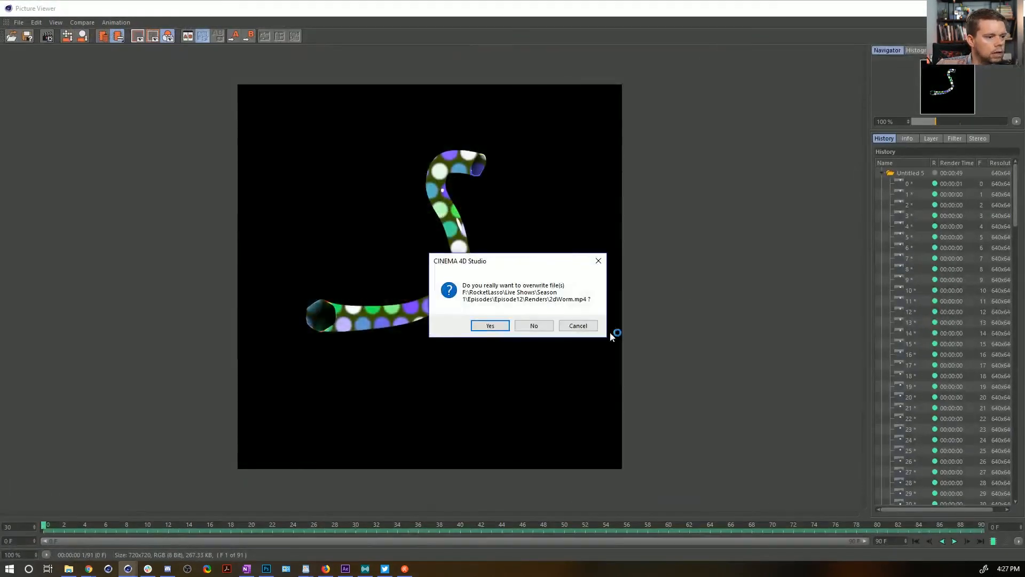
left_click(485, 324)
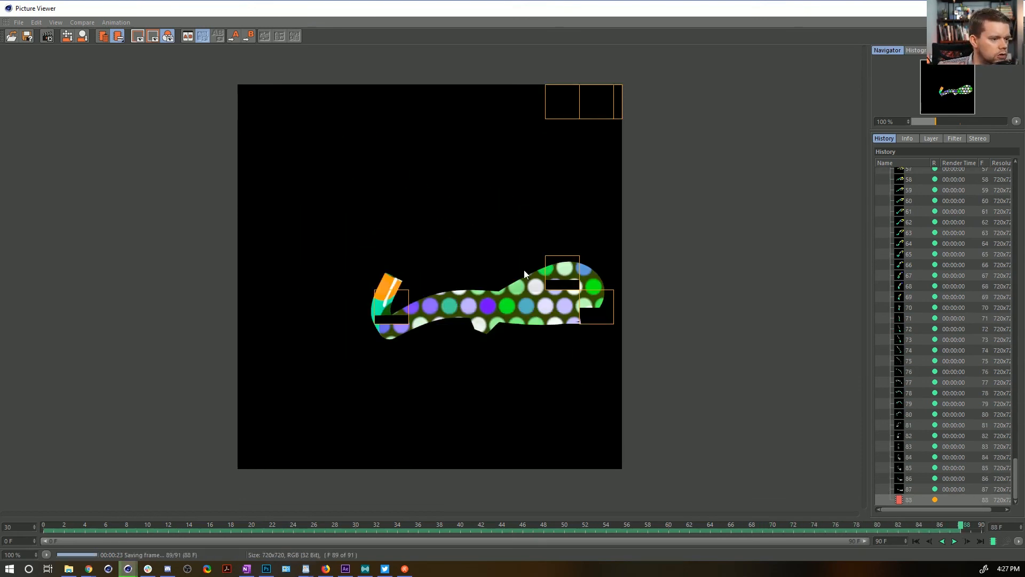
Play back the rendered tube animation, stop it, and return to the scene
left_click(953, 541)
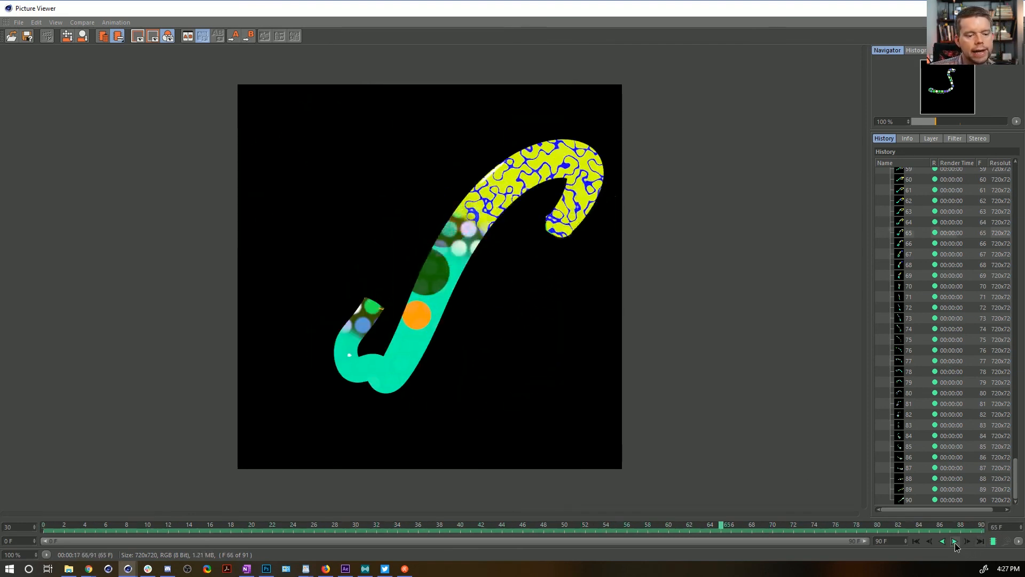
left_click(954, 541)
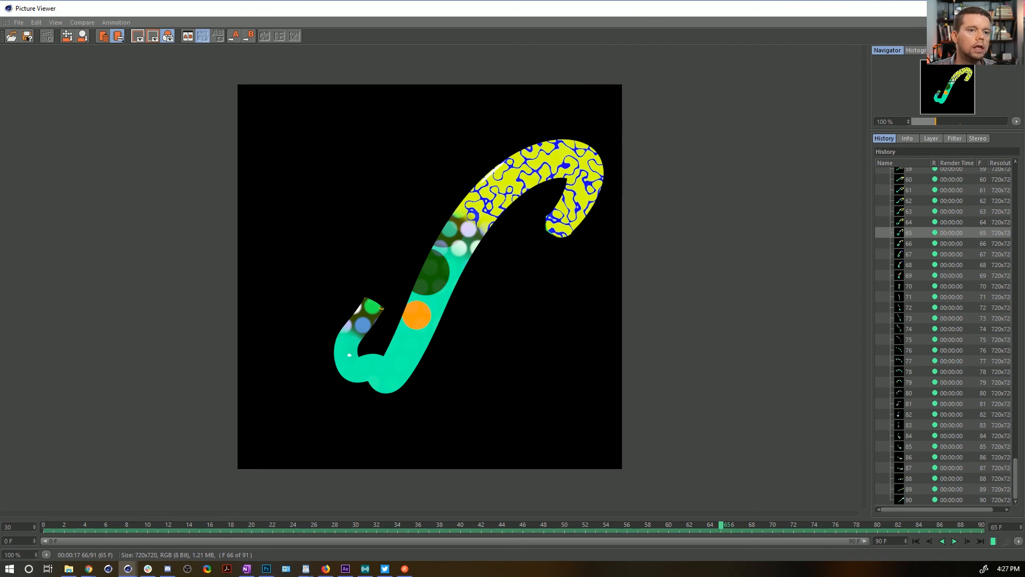
key("alt+Tab")
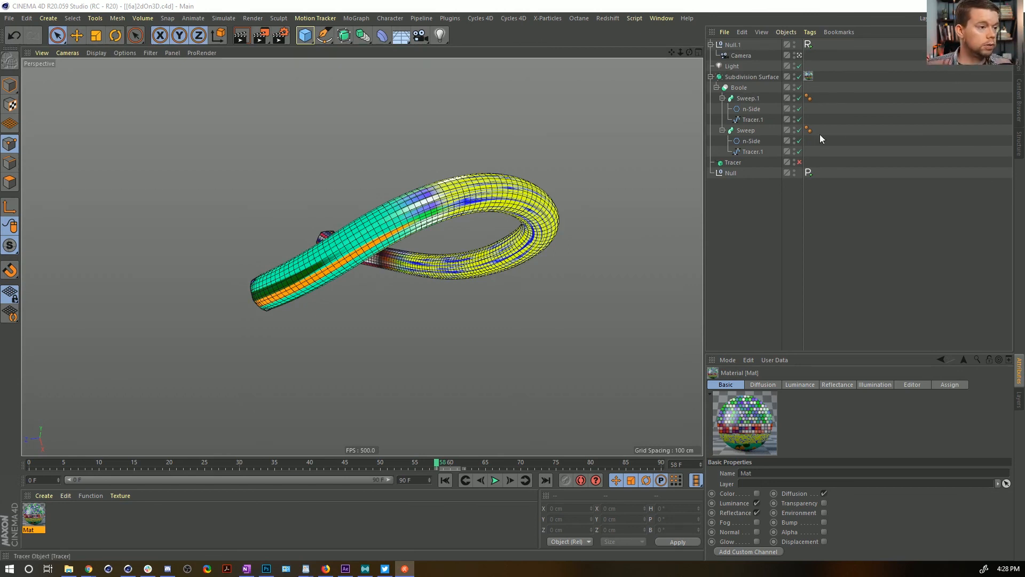
Switch to the open project [2b]CrackingShell_Xpresso.c4d and play its animation
left_click(575, 42)
left_click(656, 21)
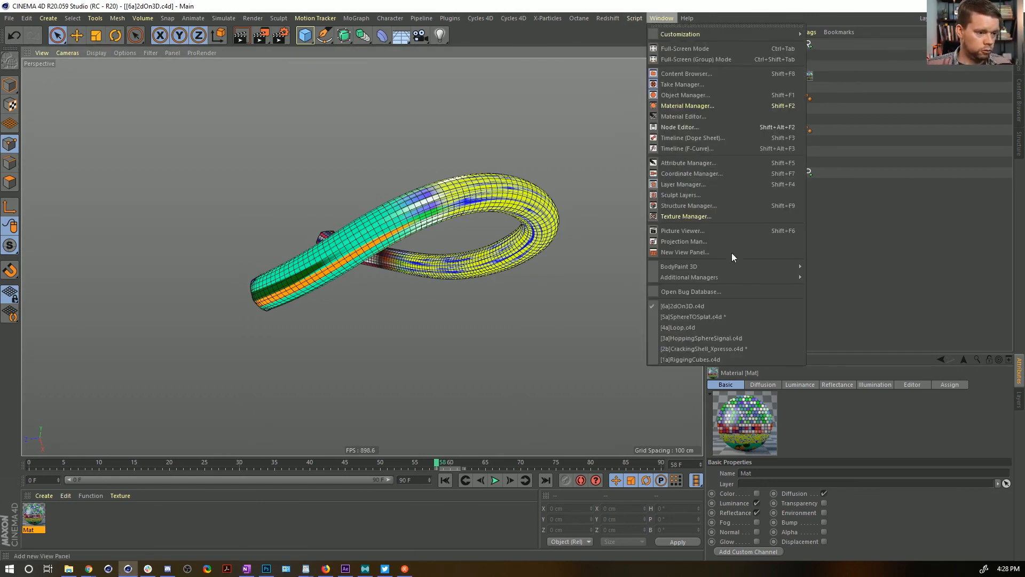
left_click(750, 348)
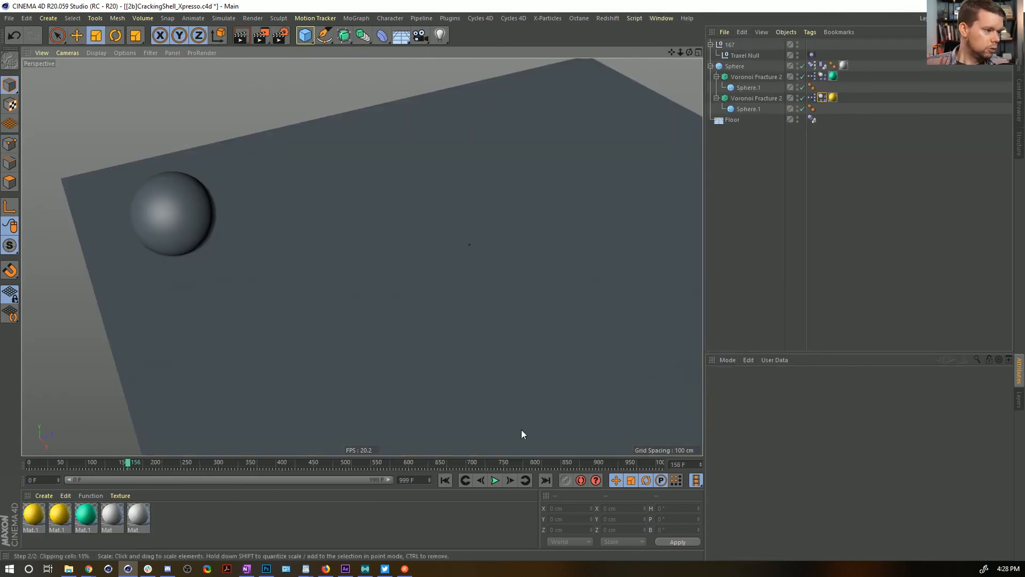
left_click(494, 482)
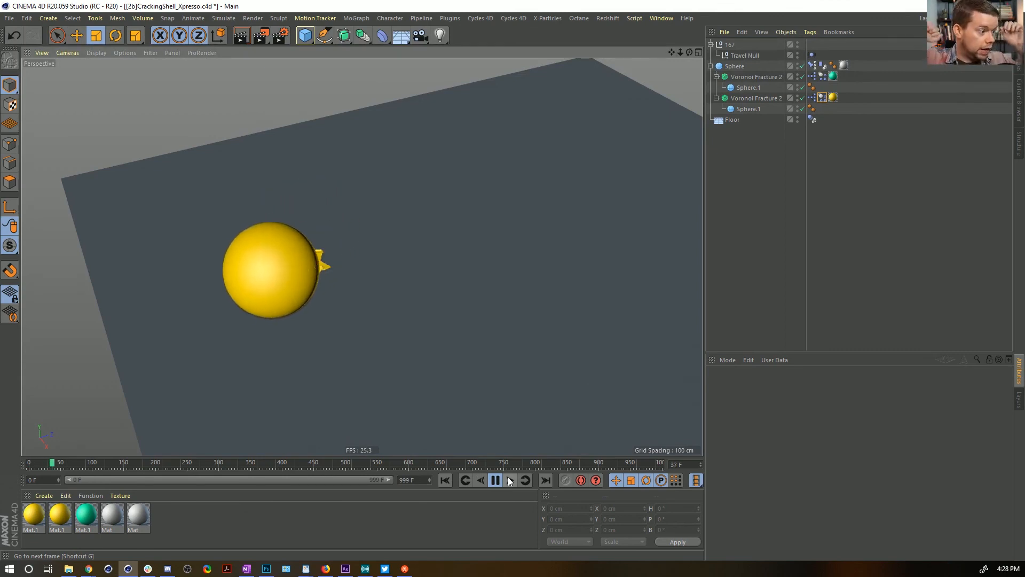